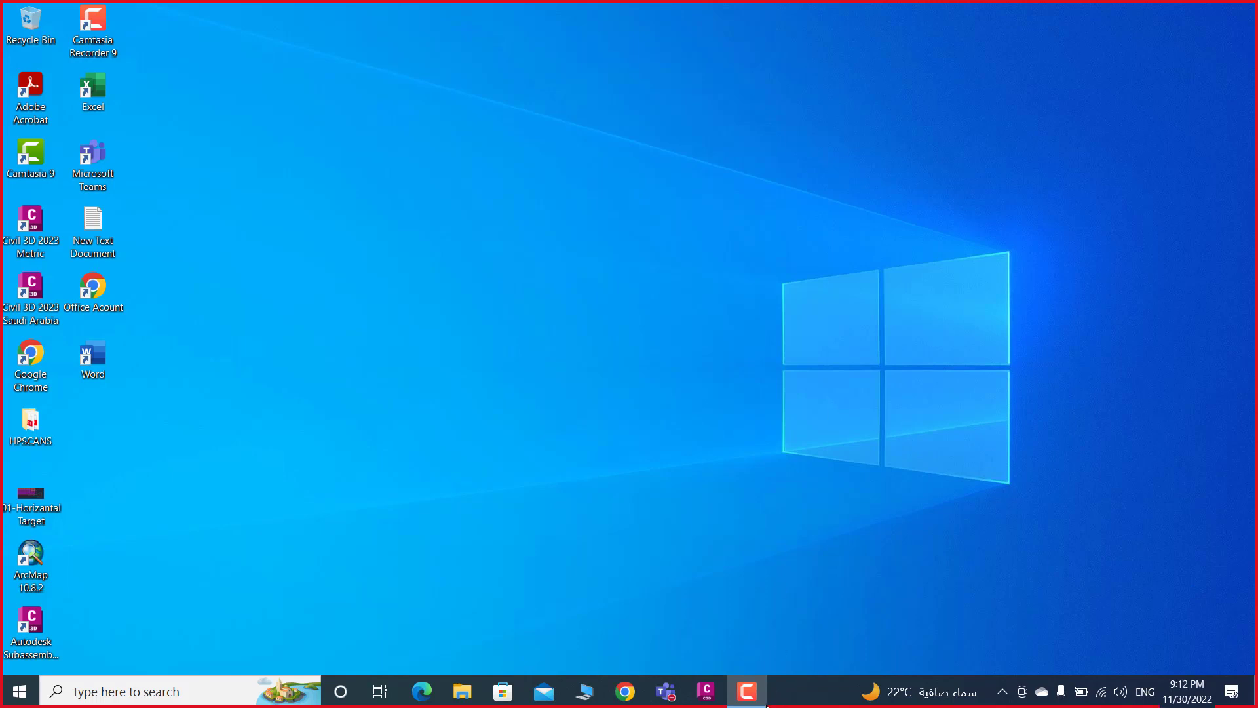
- Restore the Civil 3D window showing the 01-Horizantal Target drawing from the taskbar
click(760, 703)
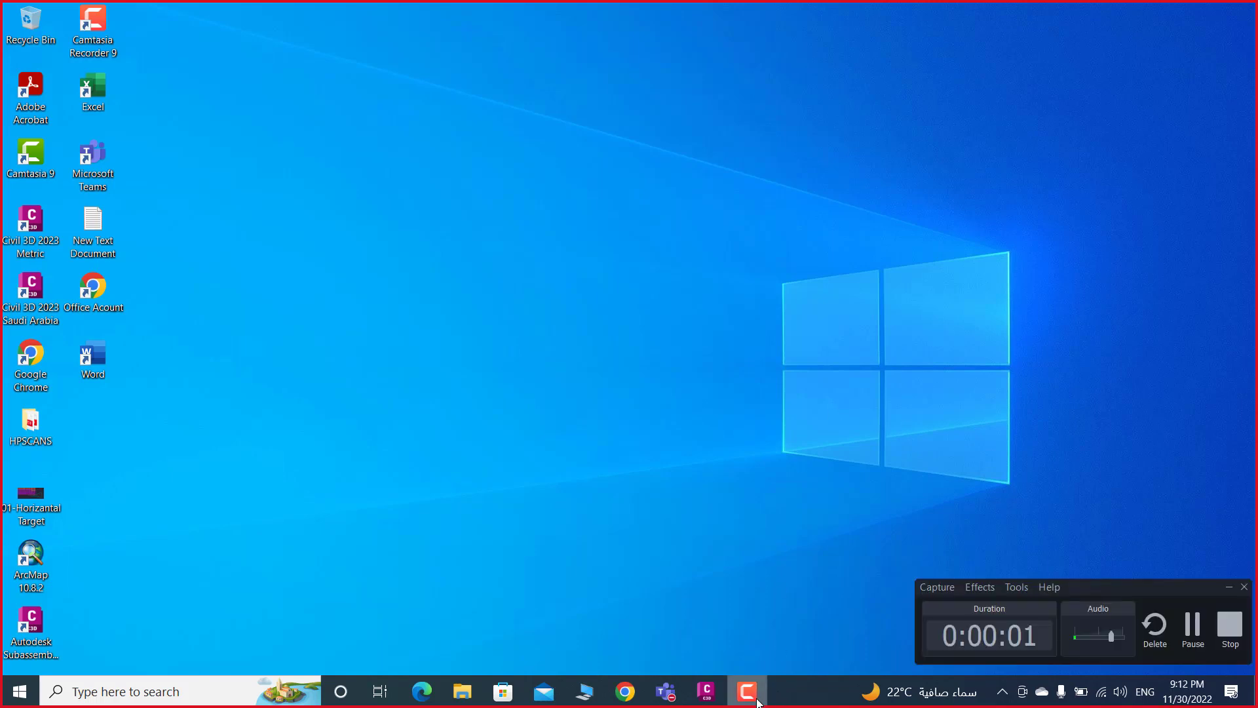
click(758, 702)
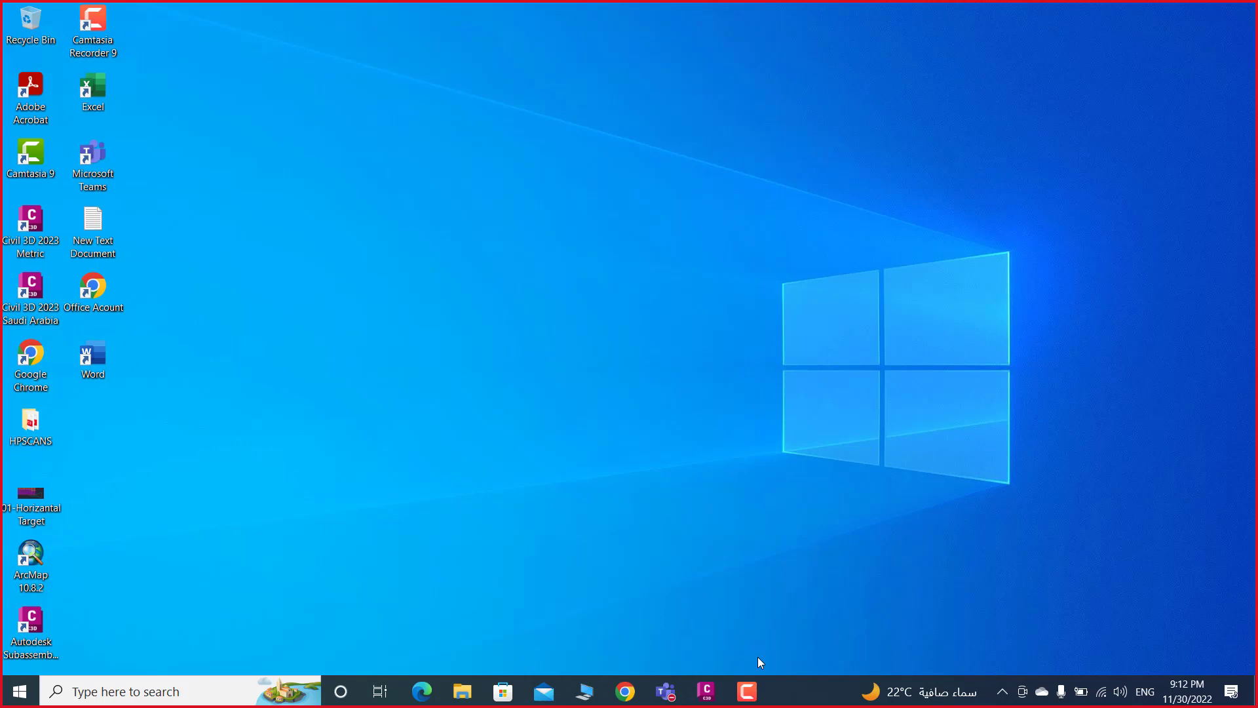
click(706, 692)
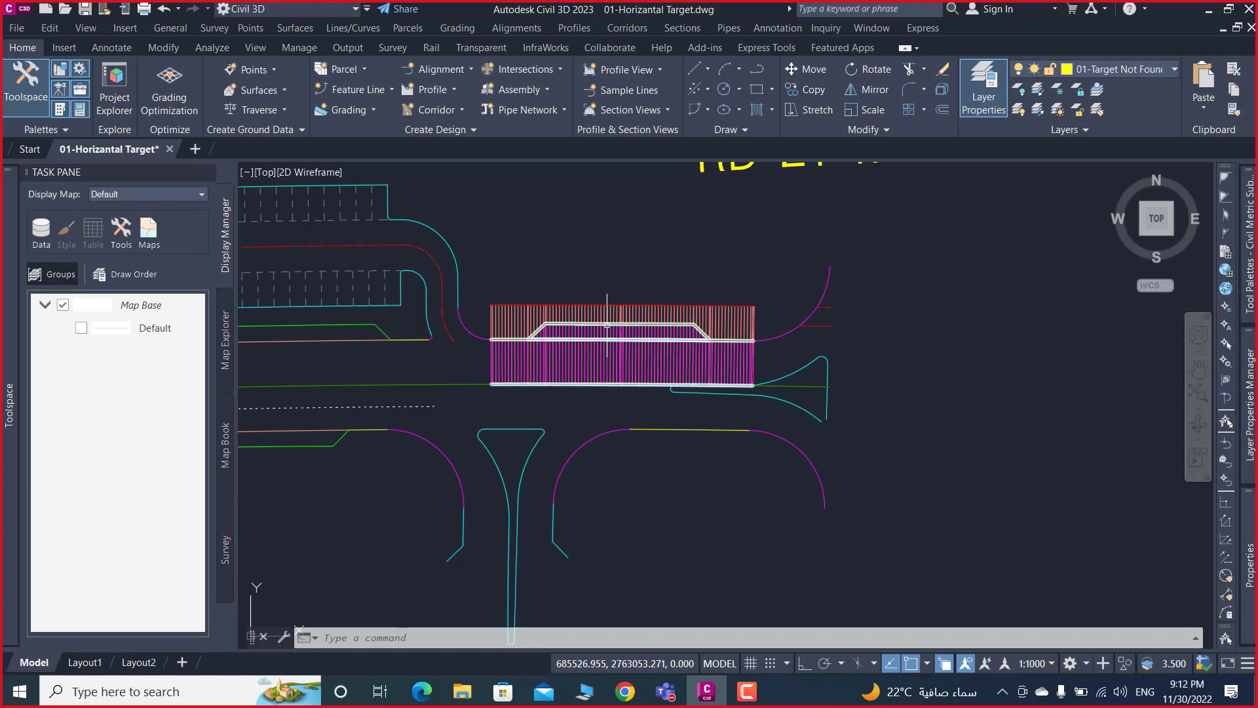
- Zoom and pan along the corridor to inspect its sloped end
scroll(685, 298, up, 4)
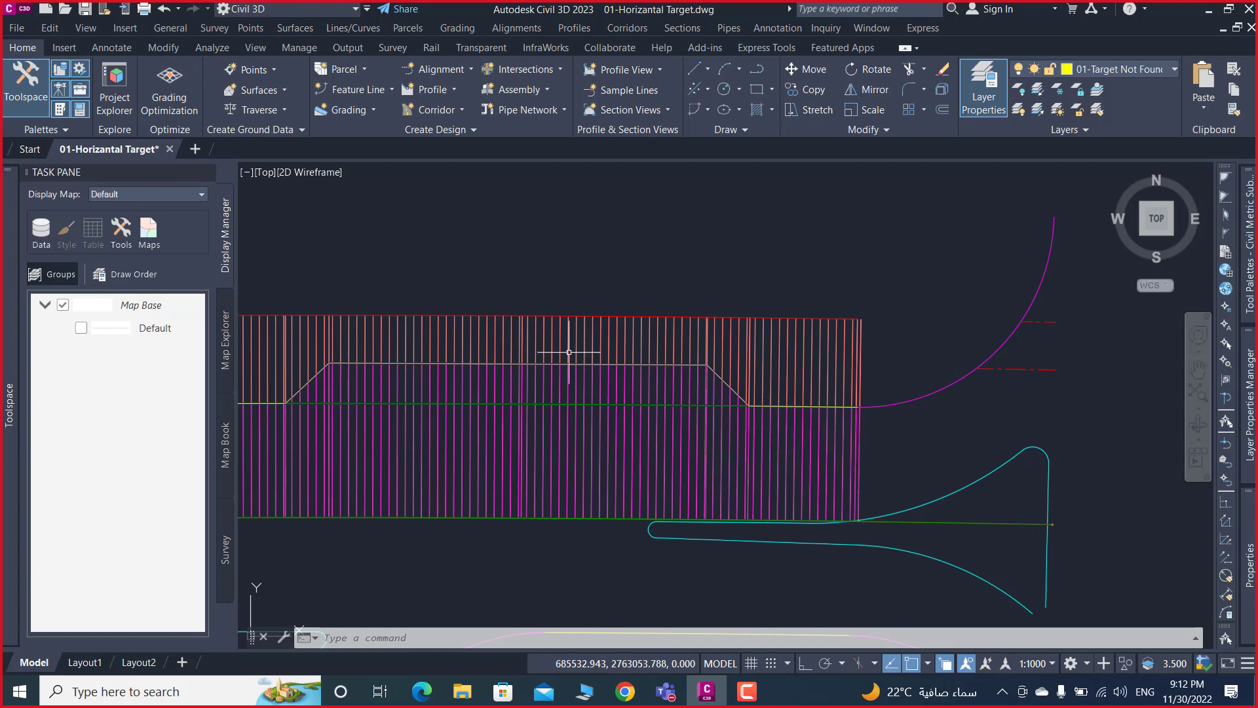
middle_drag(652, 365, 755, 378)
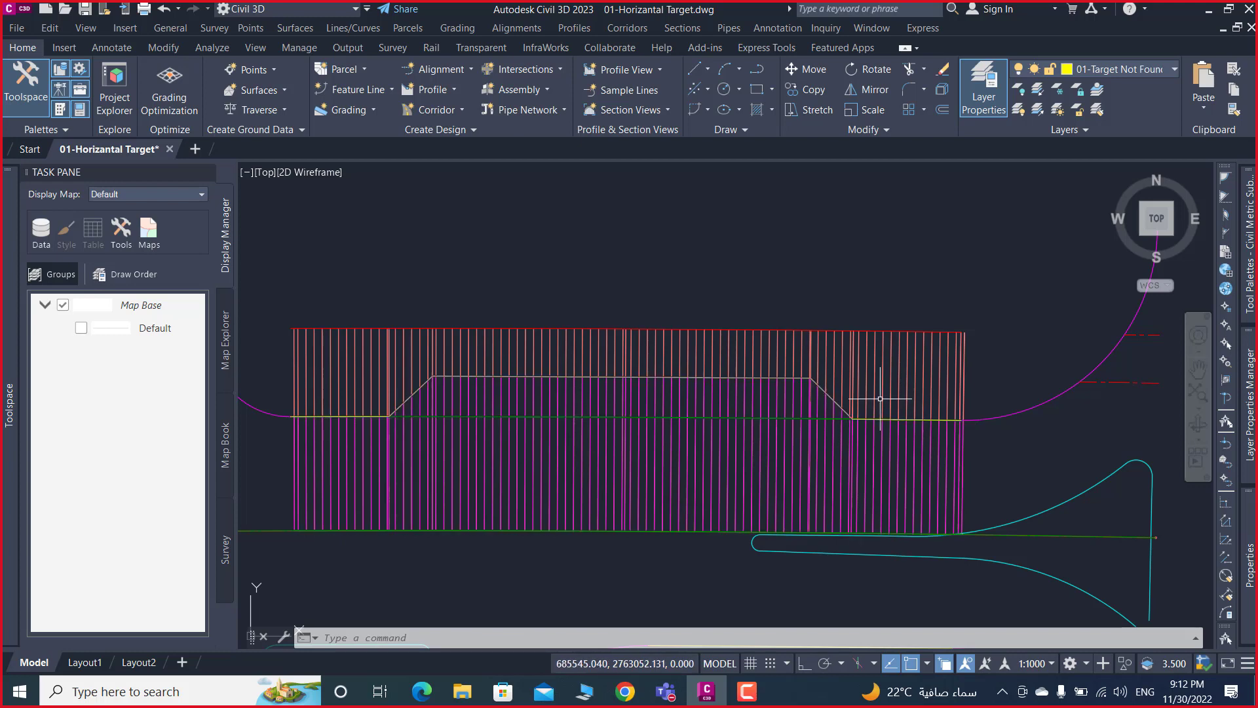
scroll(880, 398, up, 4)
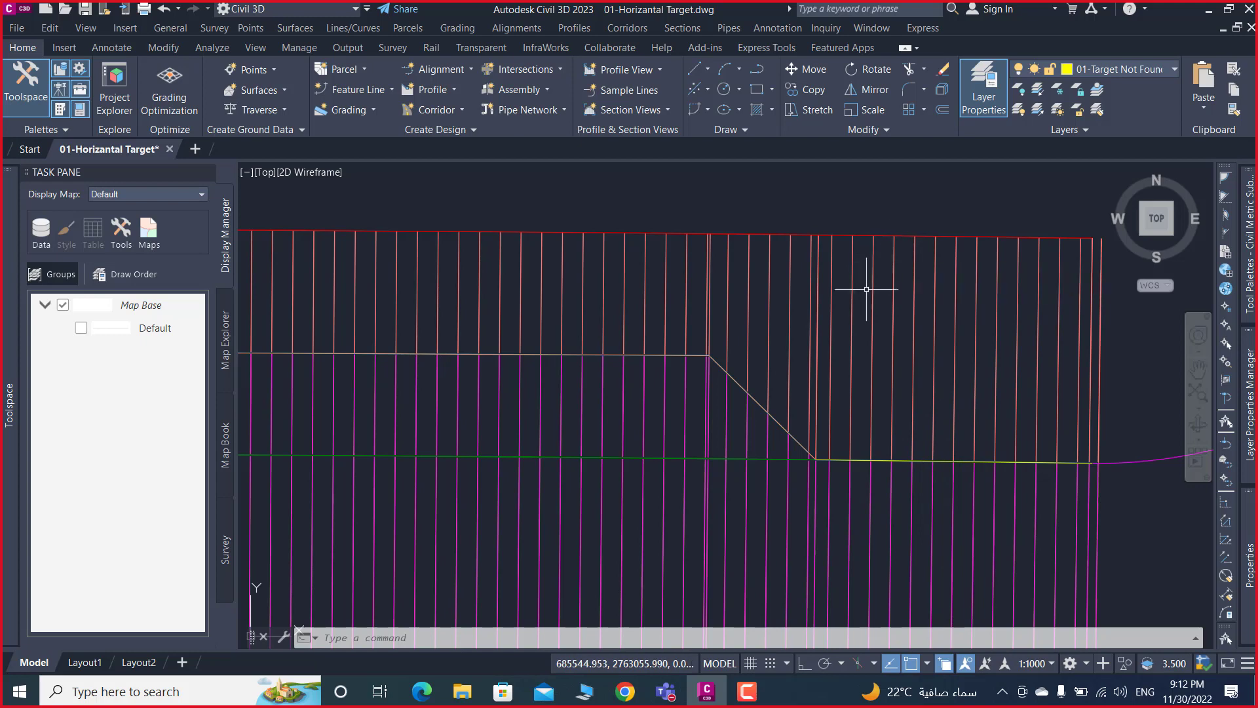
middle_drag(704, 380, 854, 373)
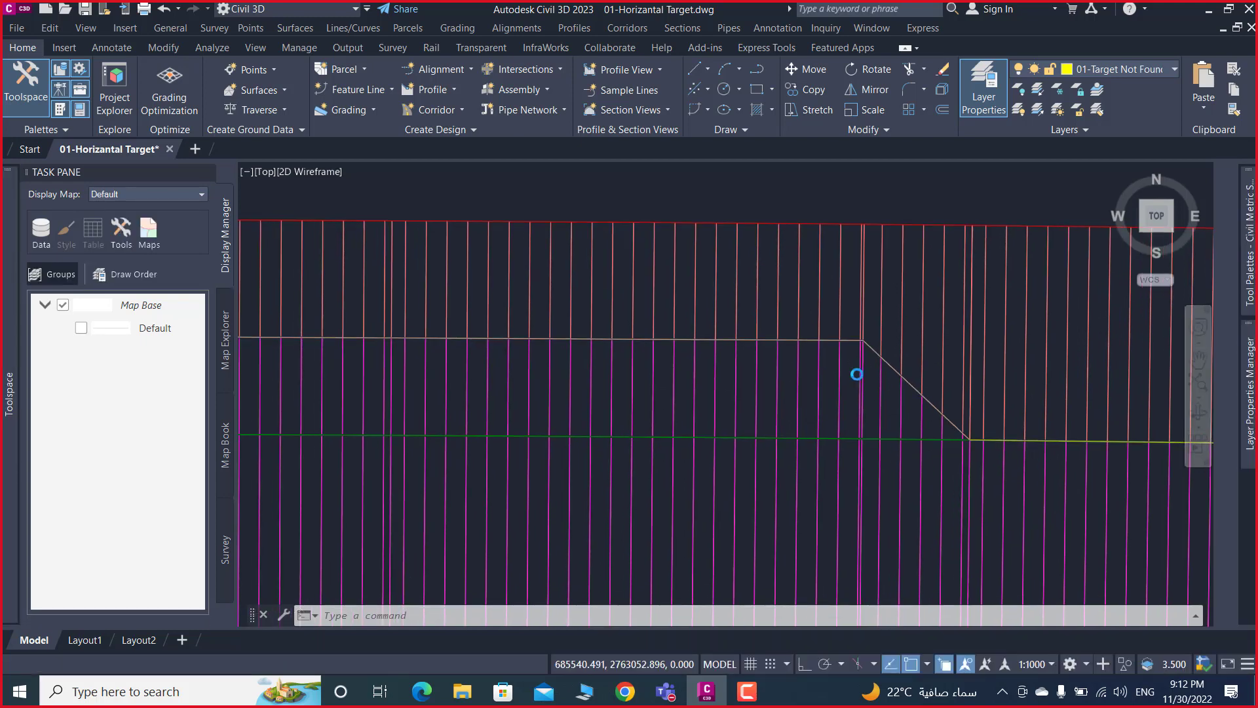
scroll(855, 372, down, 5)
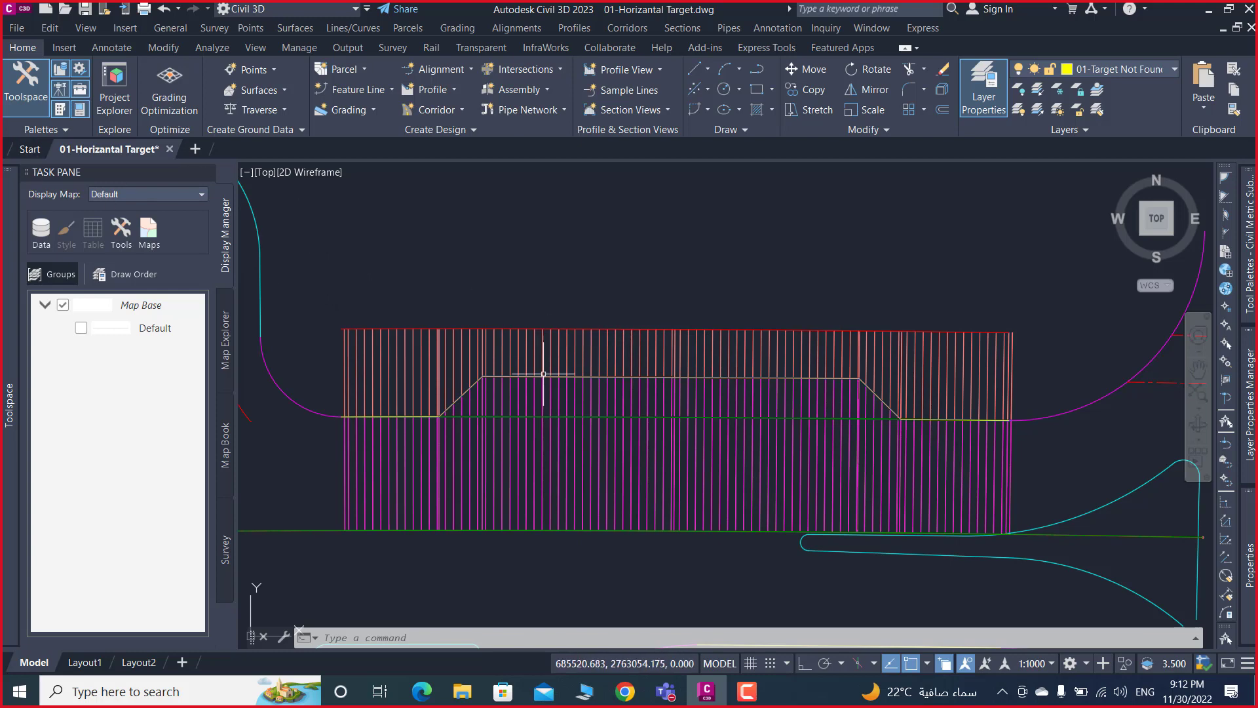
- Open Save Drawing As for 01-Horizantal Target, targeting the Desktop
click(31, 149)
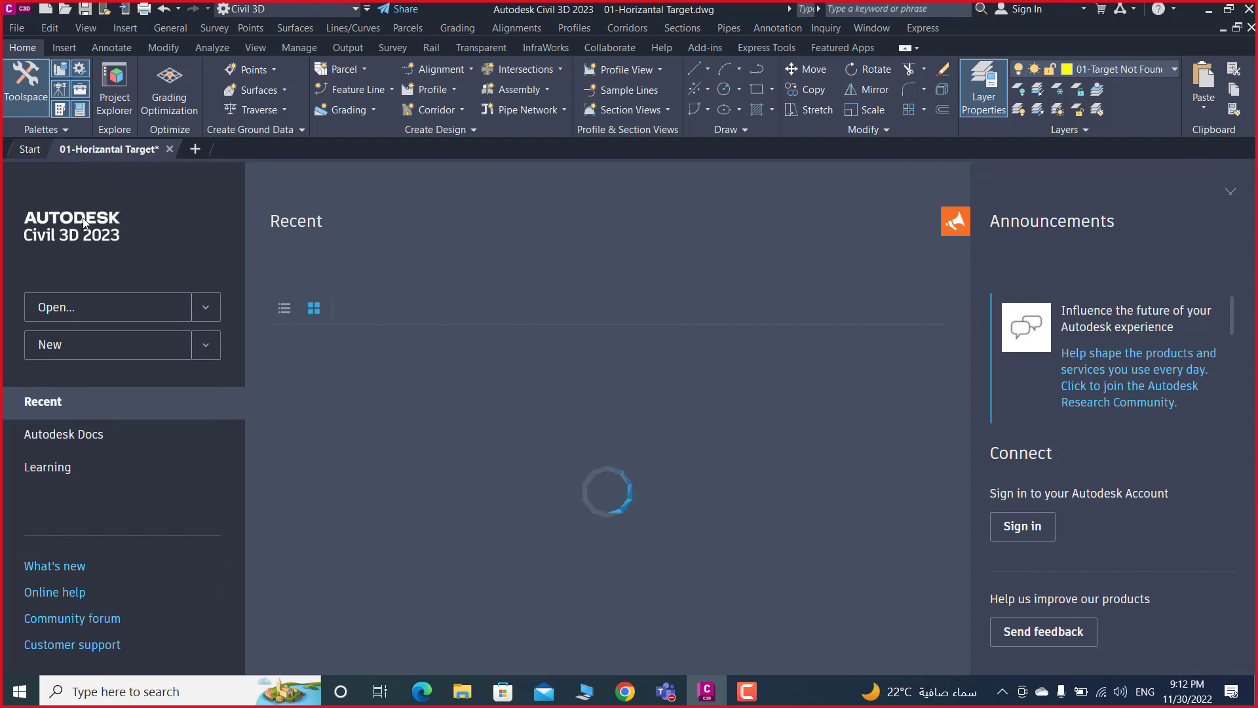
click(105, 152)
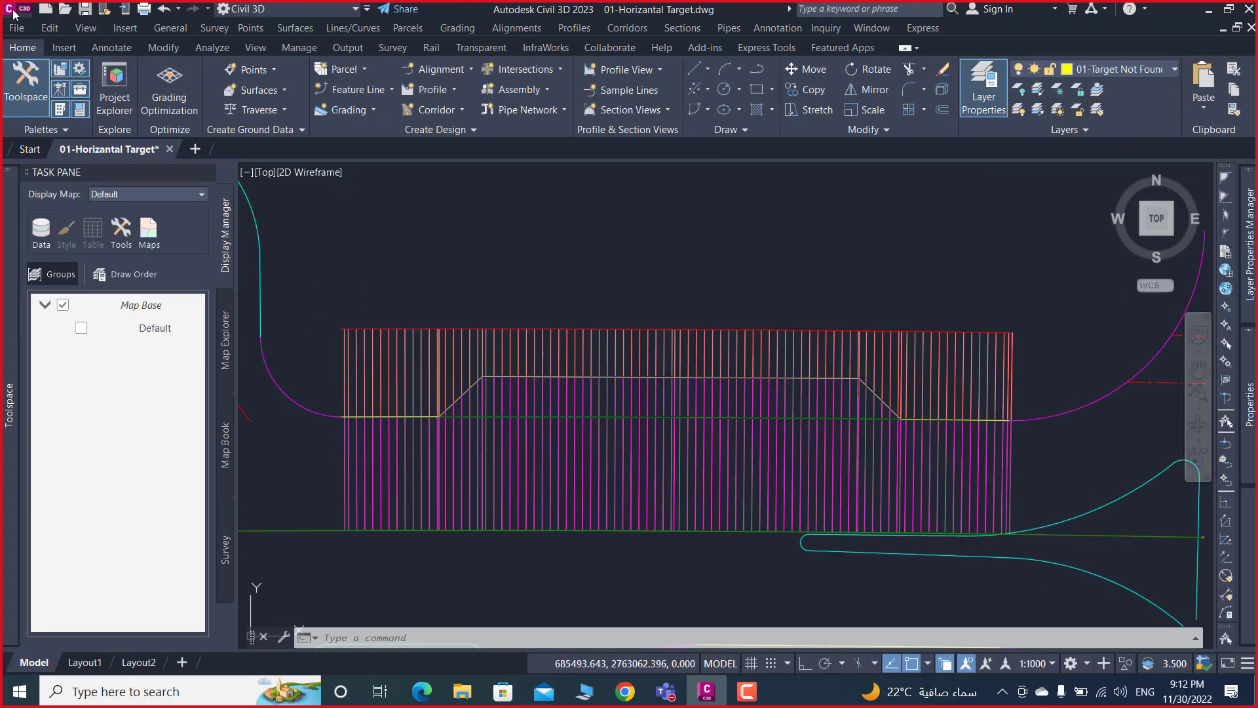
click(16, 12)
click(73, 224)
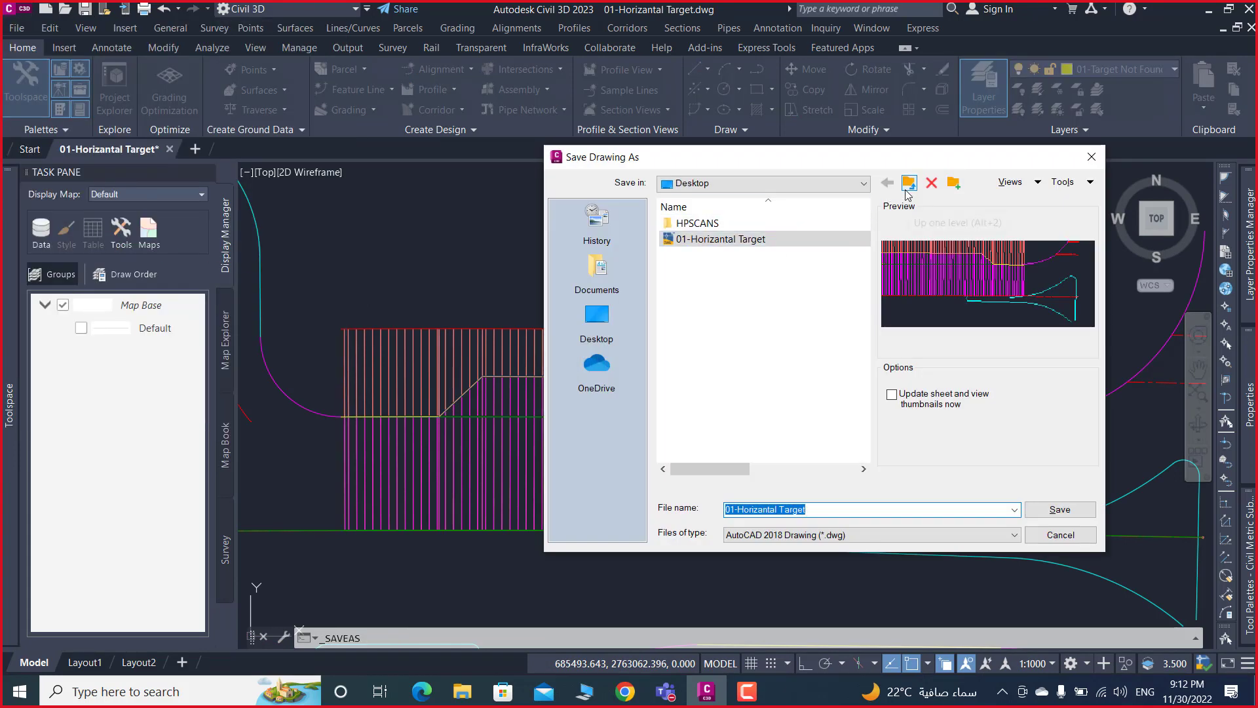
- Browse the save dialog to D: > Fursan > PAK-ONLINE -LECTURE > 1-Work > Day-29
click(908, 187)
click(836, 182)
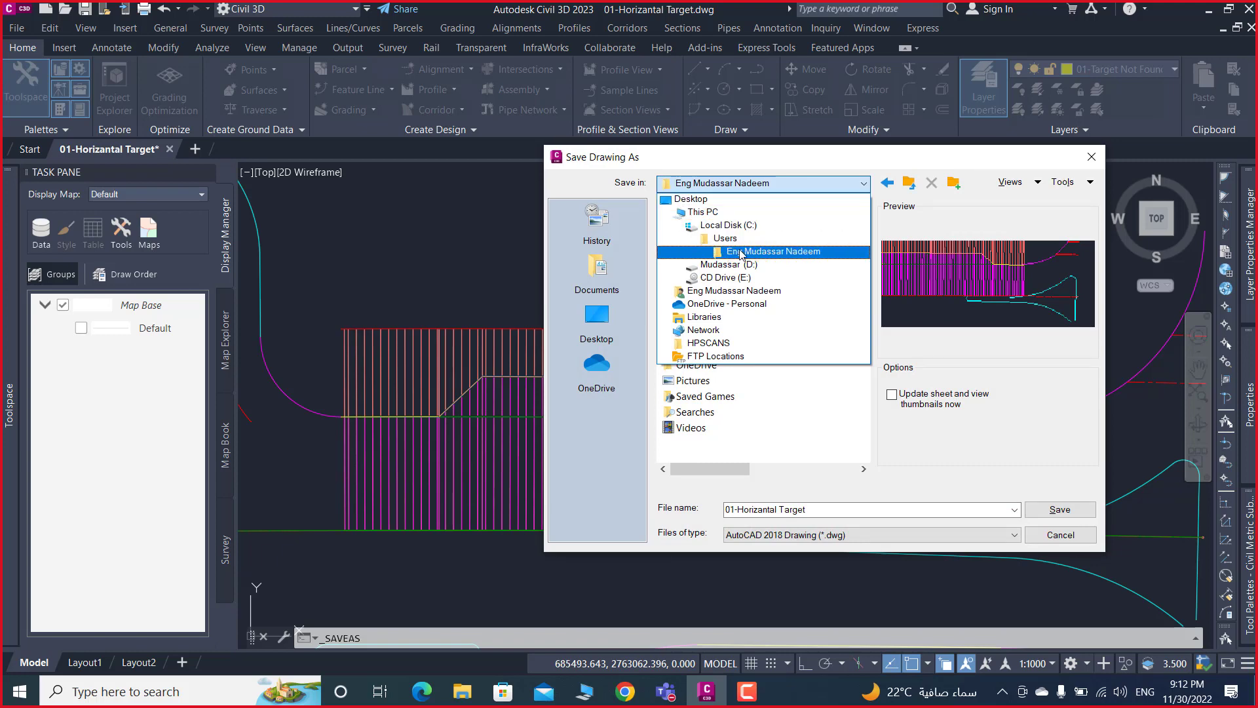
click(710, 213)
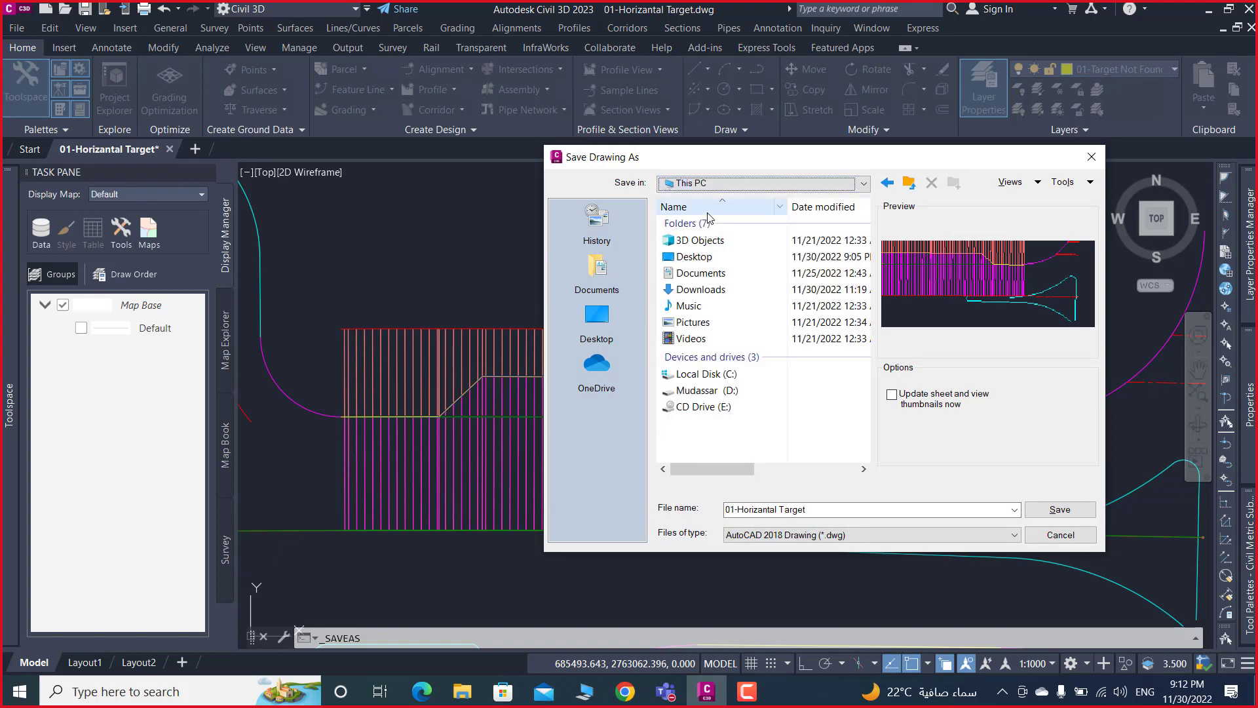
double_click(727, 392)
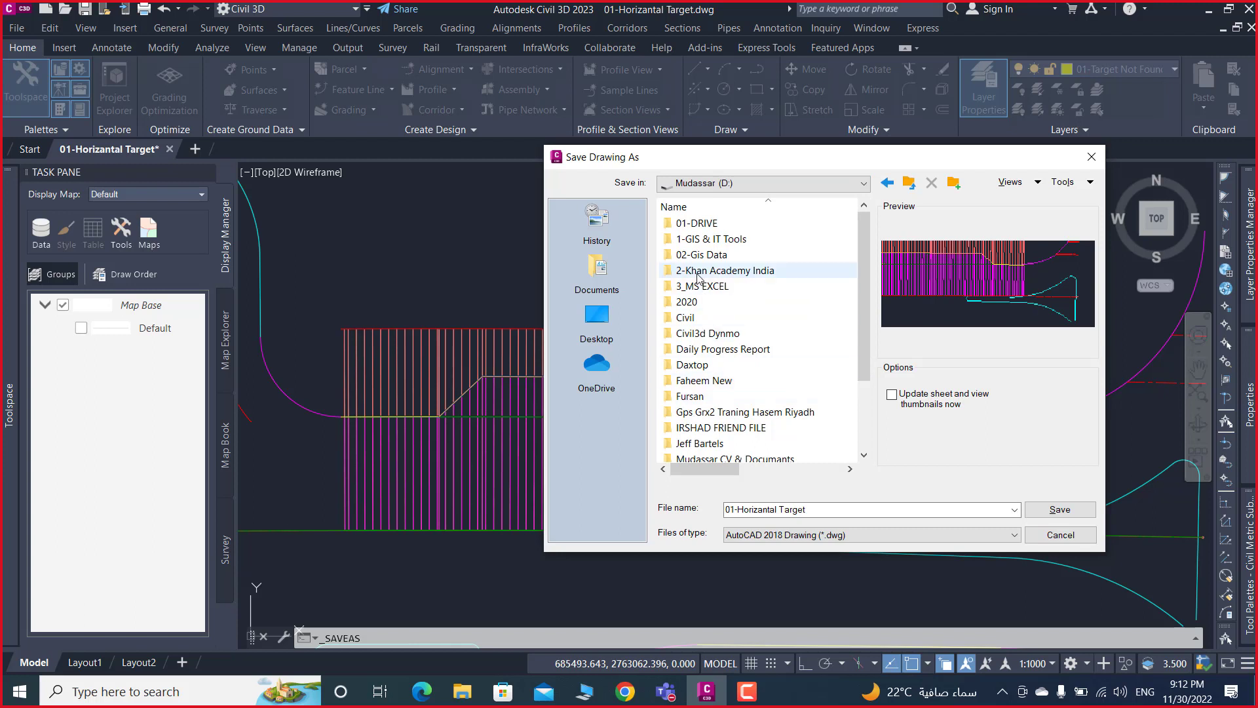
double_click(705, 396)
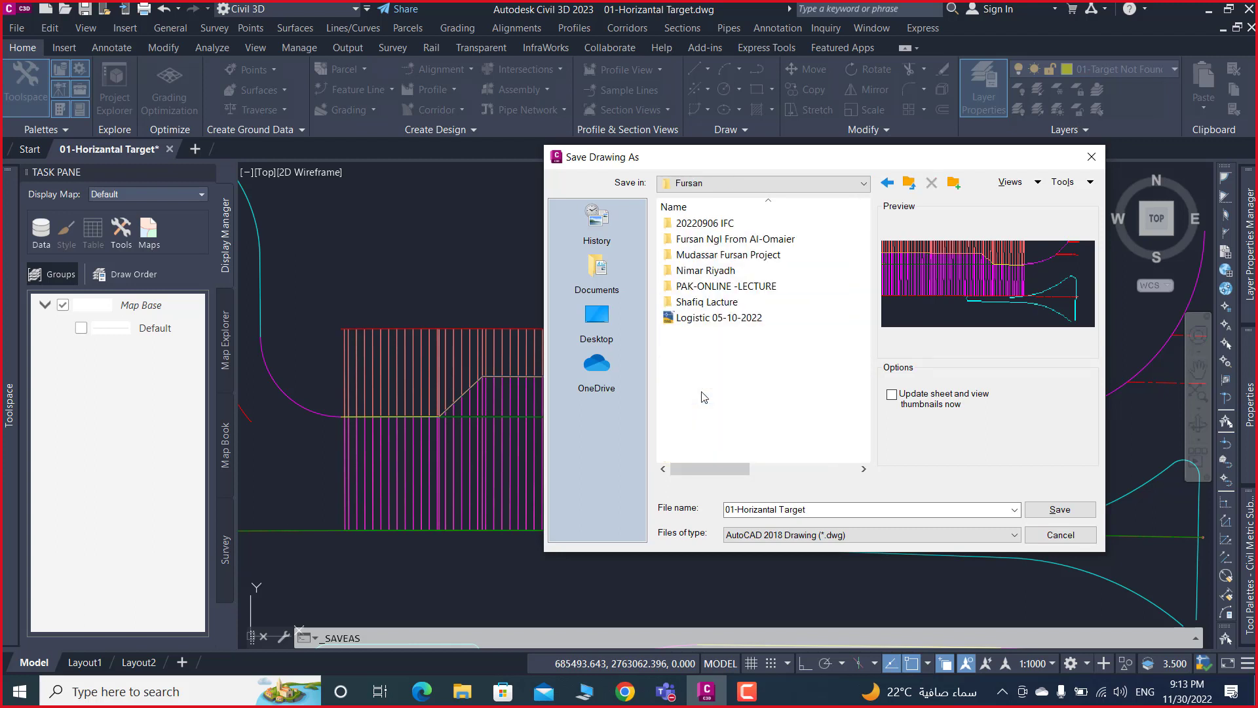
double_click(721, 287)
double_click(704, 257)
scroll(706, 269, down, 7)
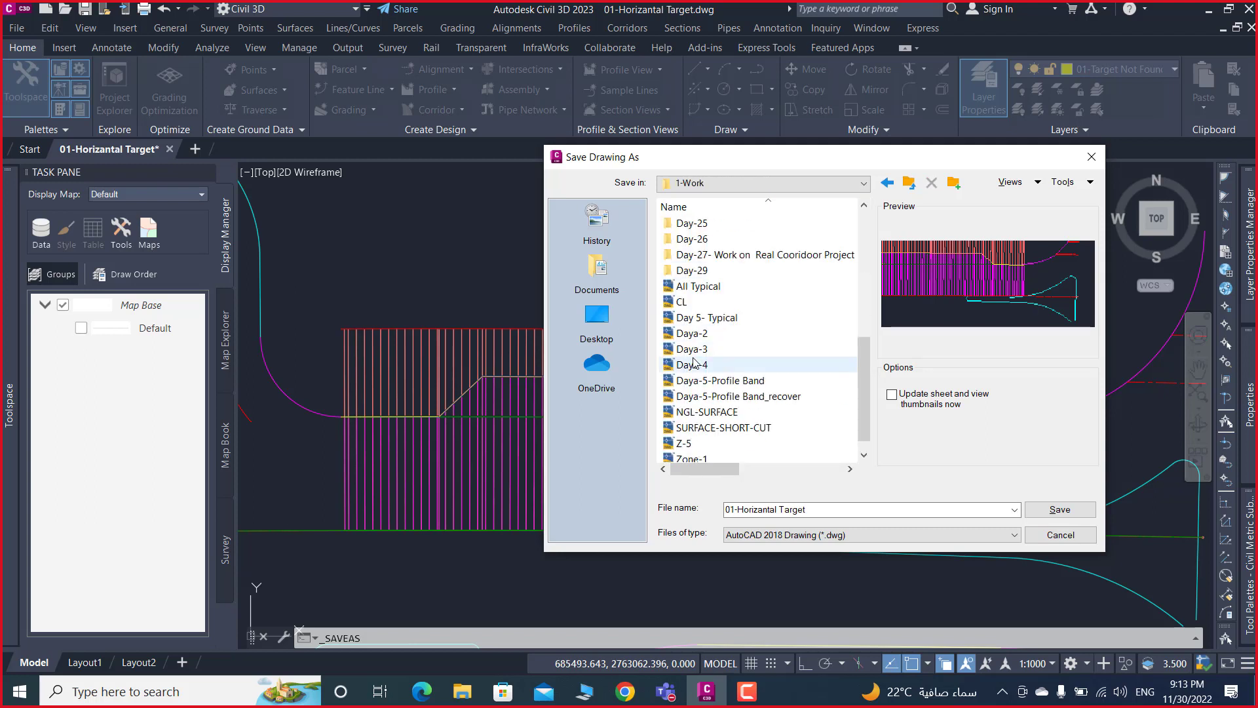
double_click(705, 272)
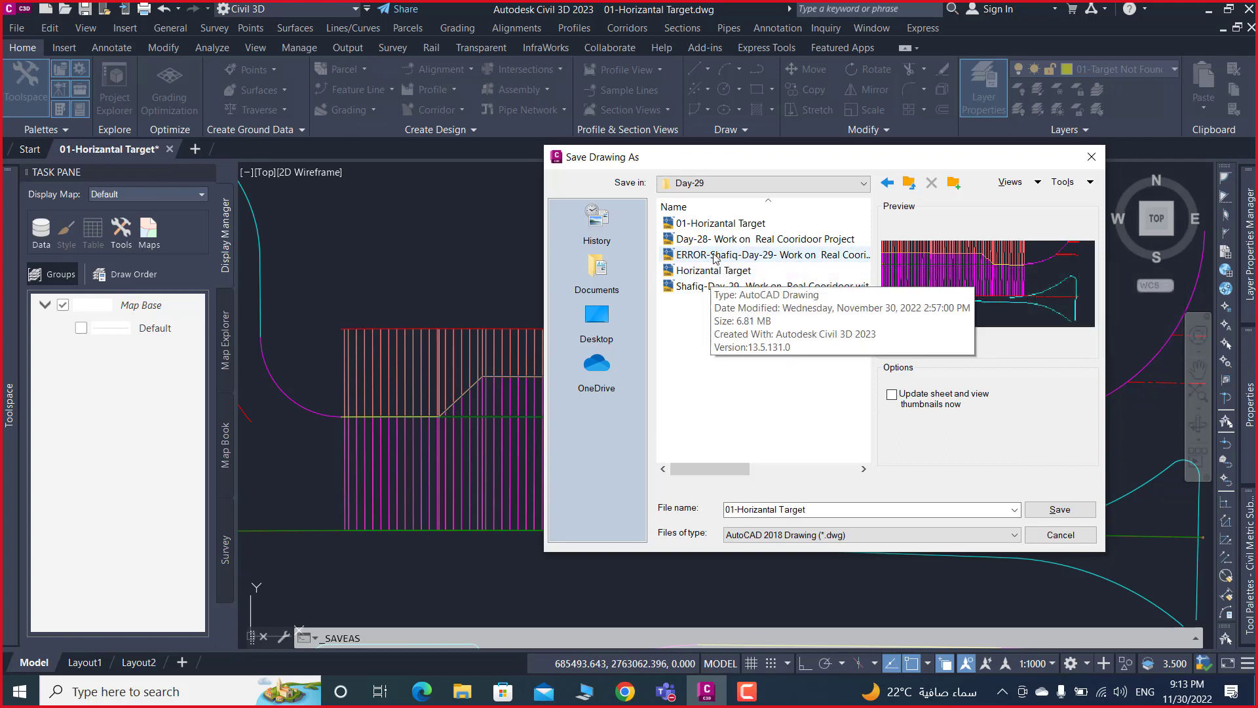
- Delete the old 01-Horizantal Target and Horizantal Target drawings from Day-29
click(719, 226)
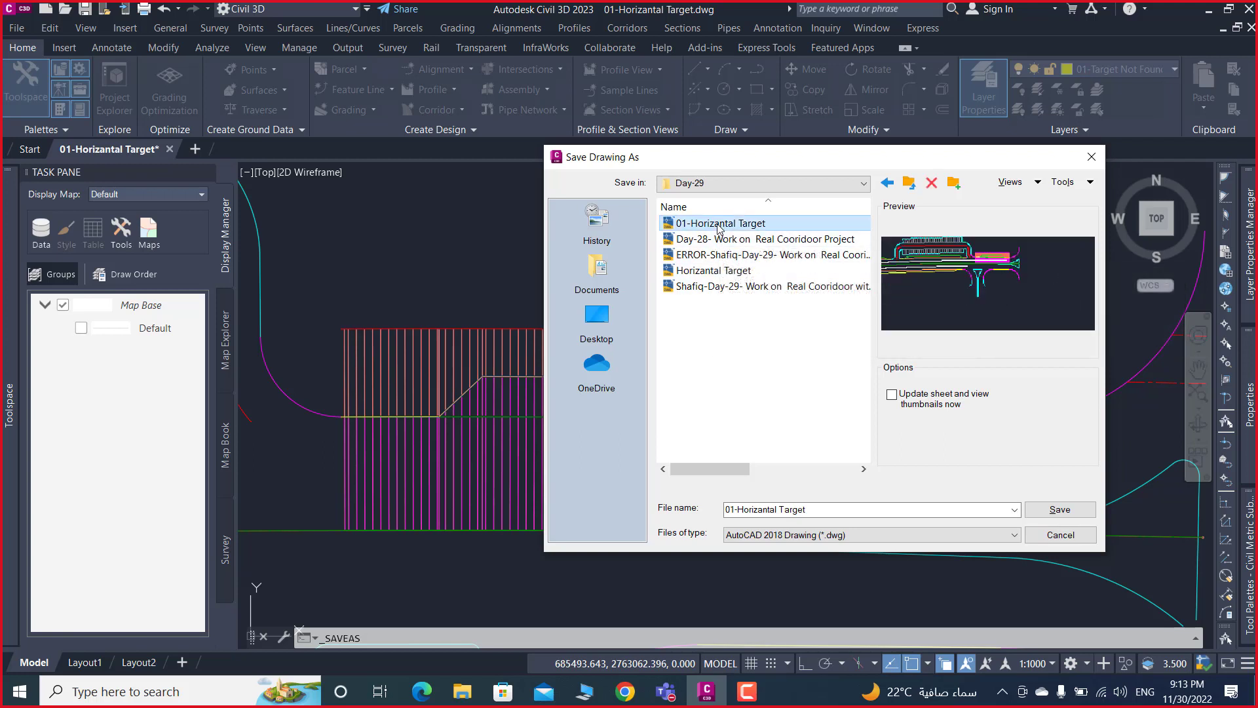
key(Delete)
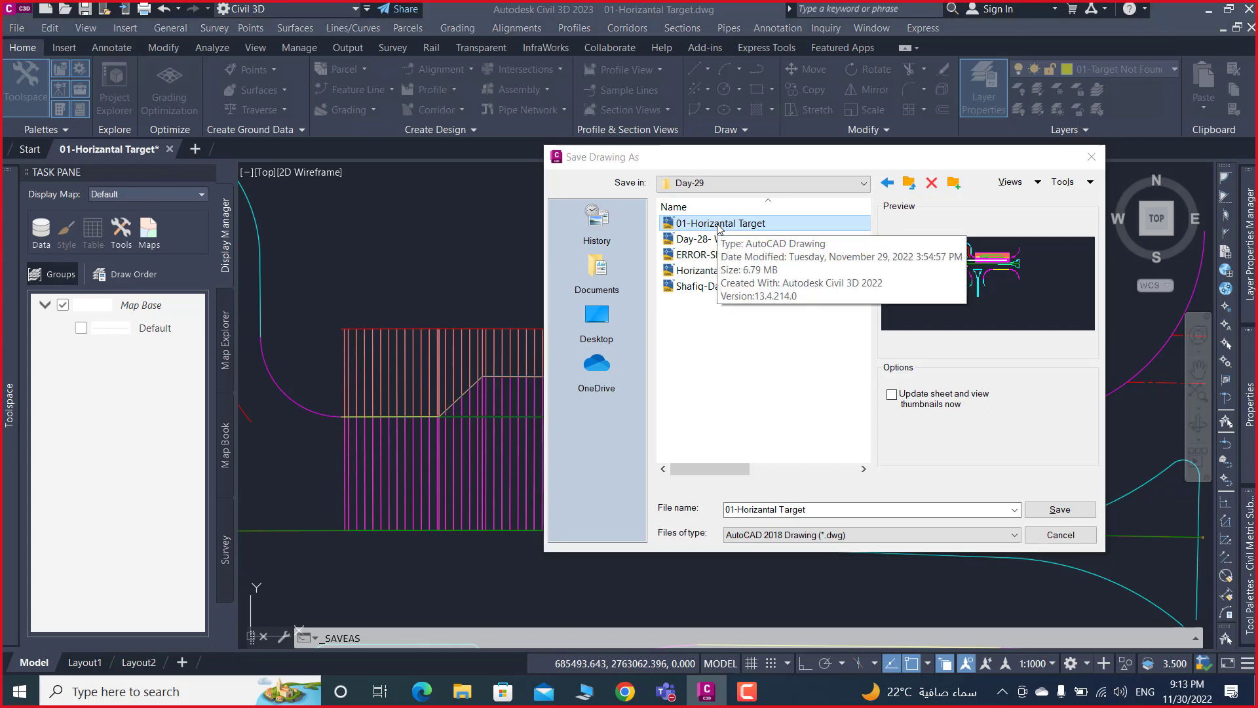
click(705, 259)
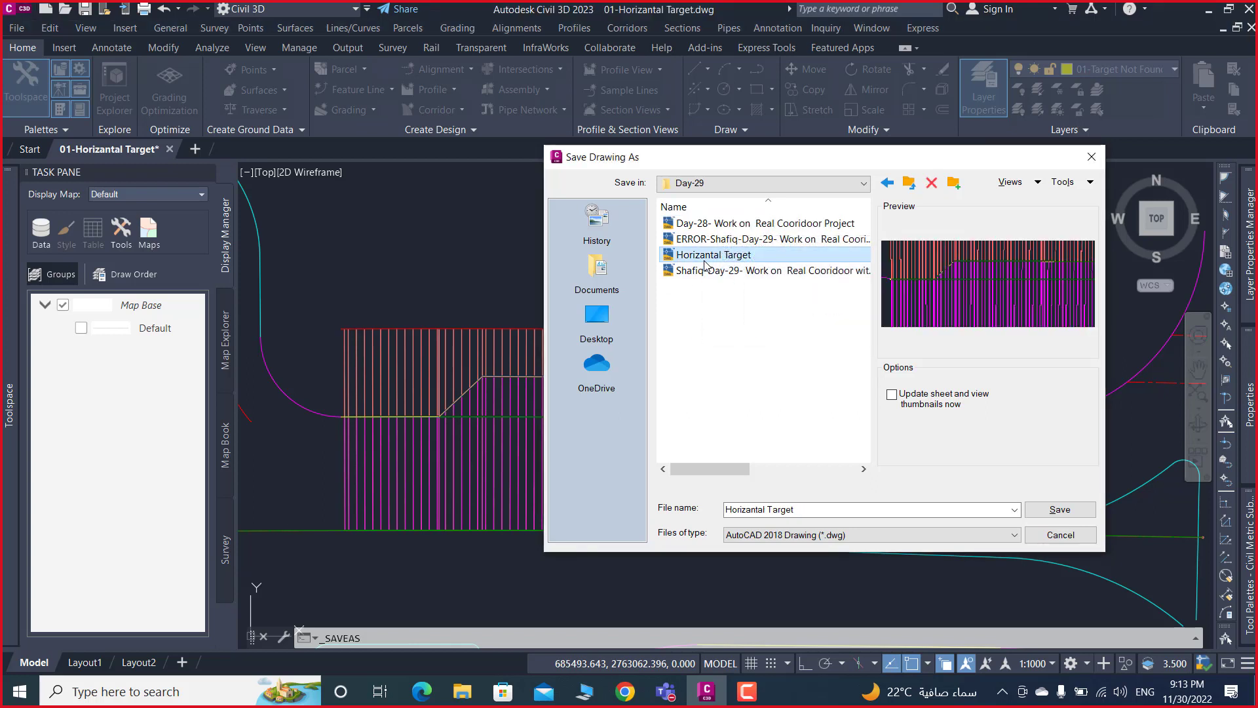
key(Delete)
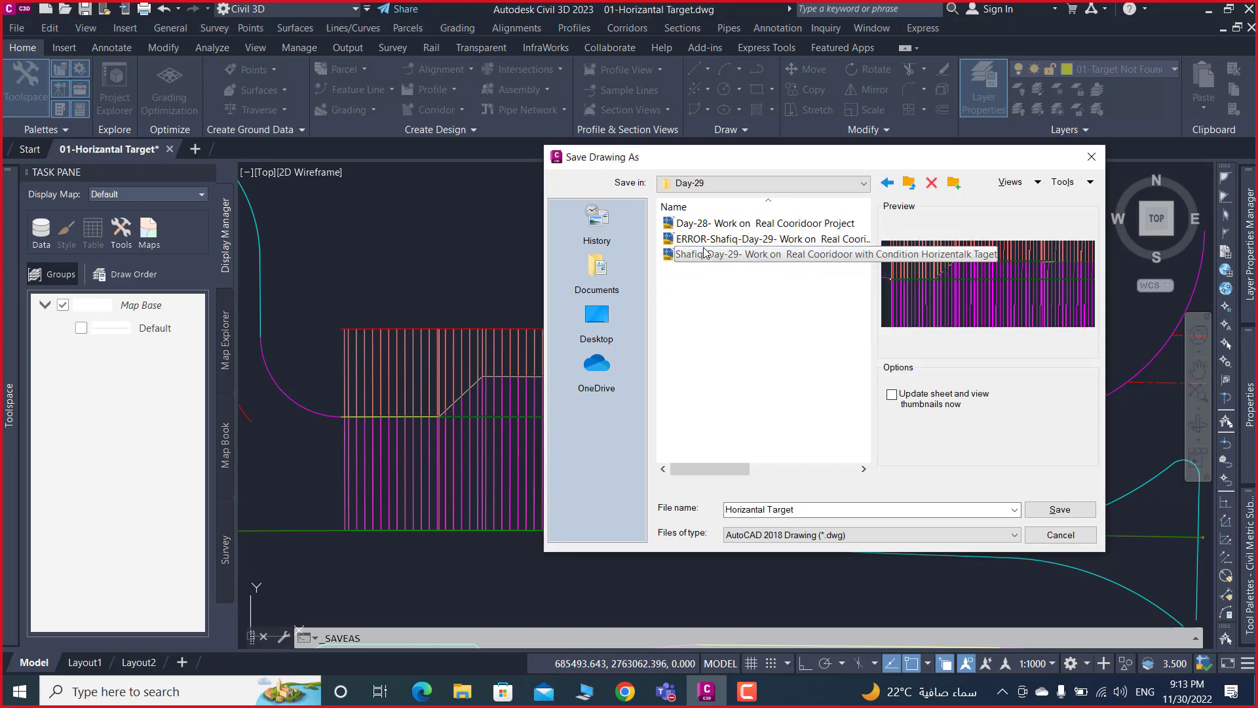
click(739, 231)
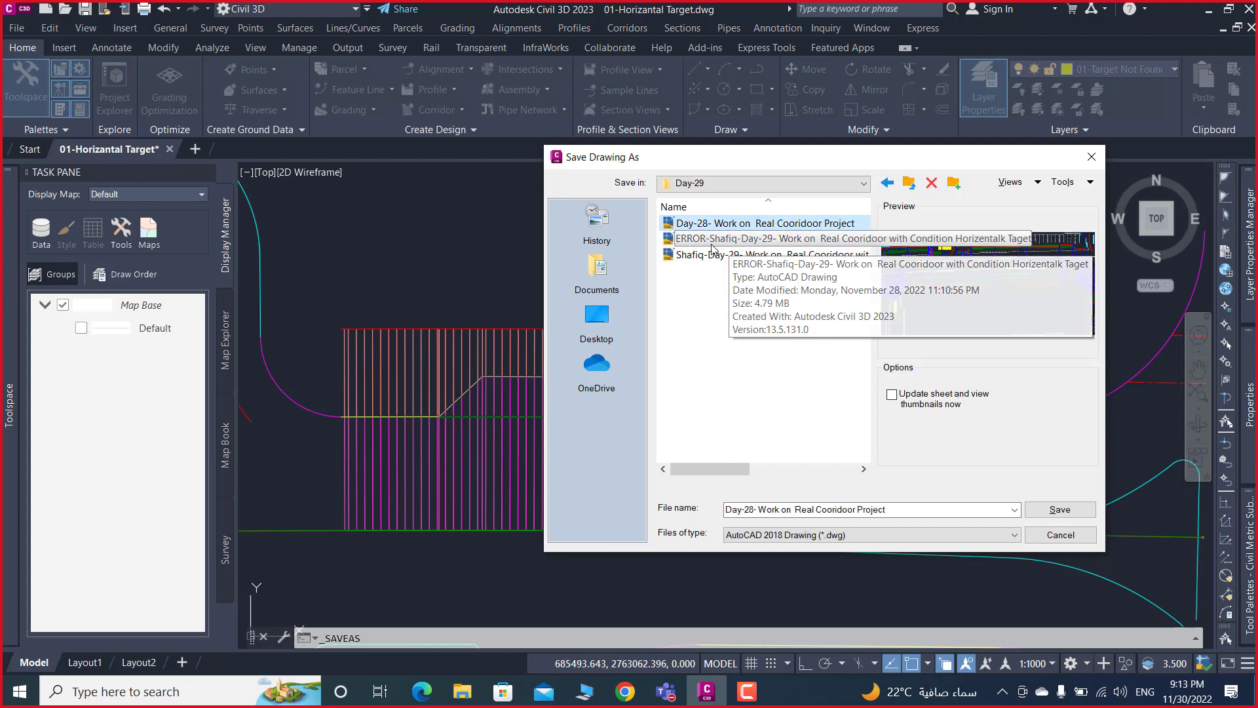
click(737, 242)
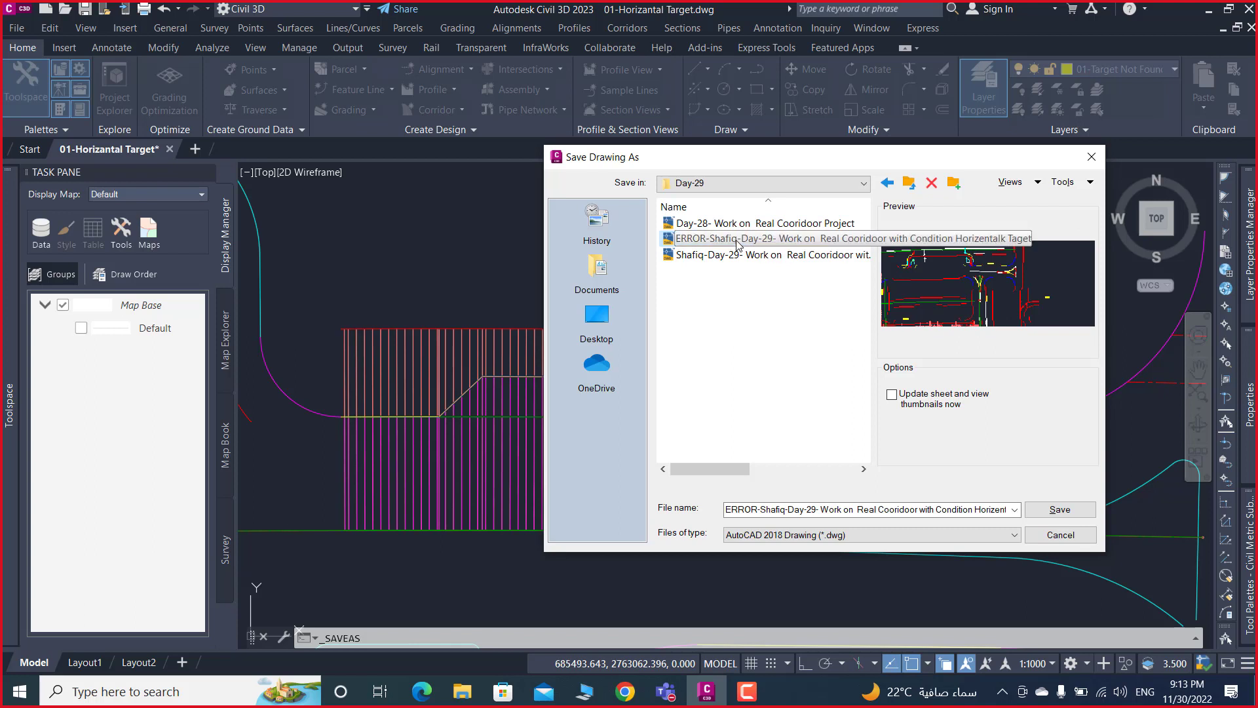
- Delete the ERROR-marked and remaining corridor drawings from Day-29, then return to 1-Work
key(Delete)
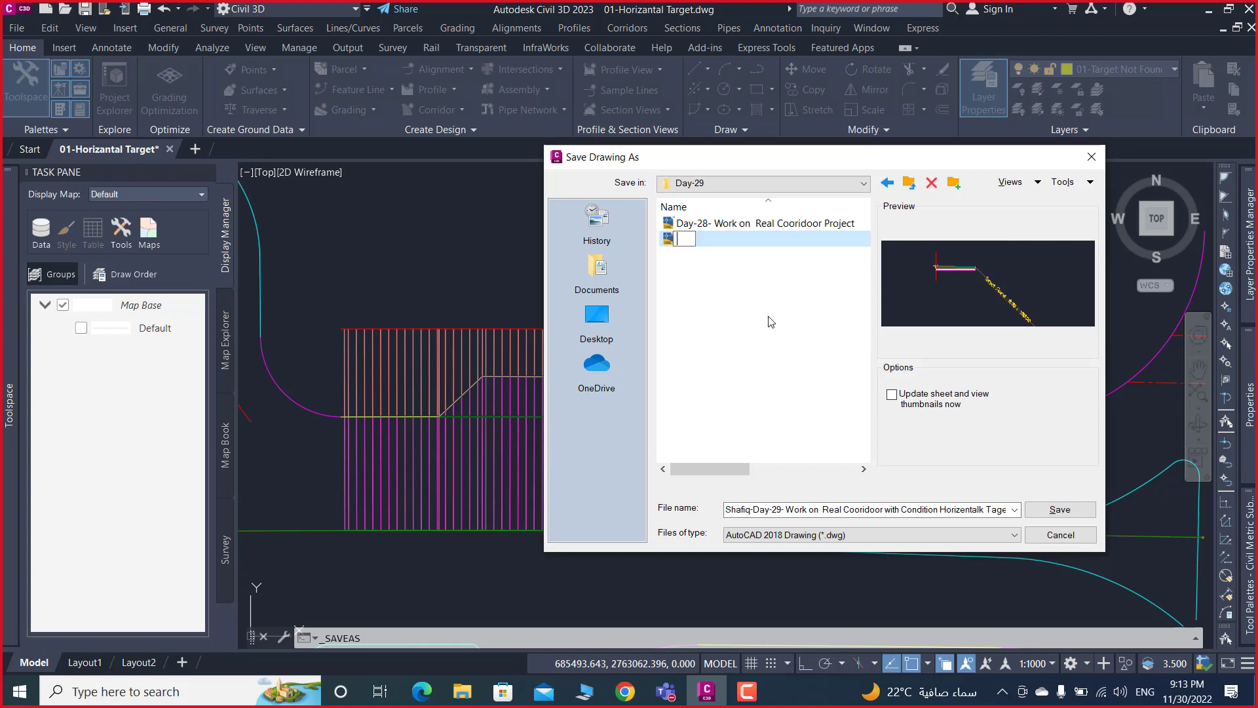
click(667, 244)
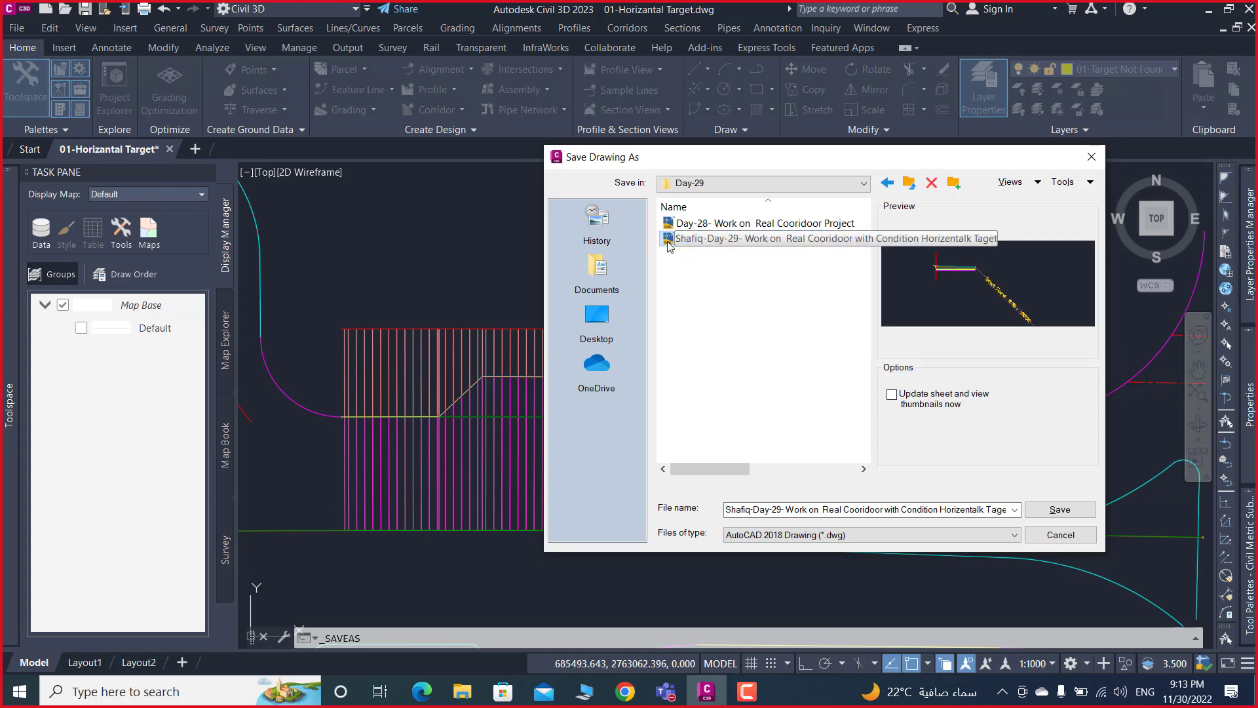
key(Delete)
click(908, 185)
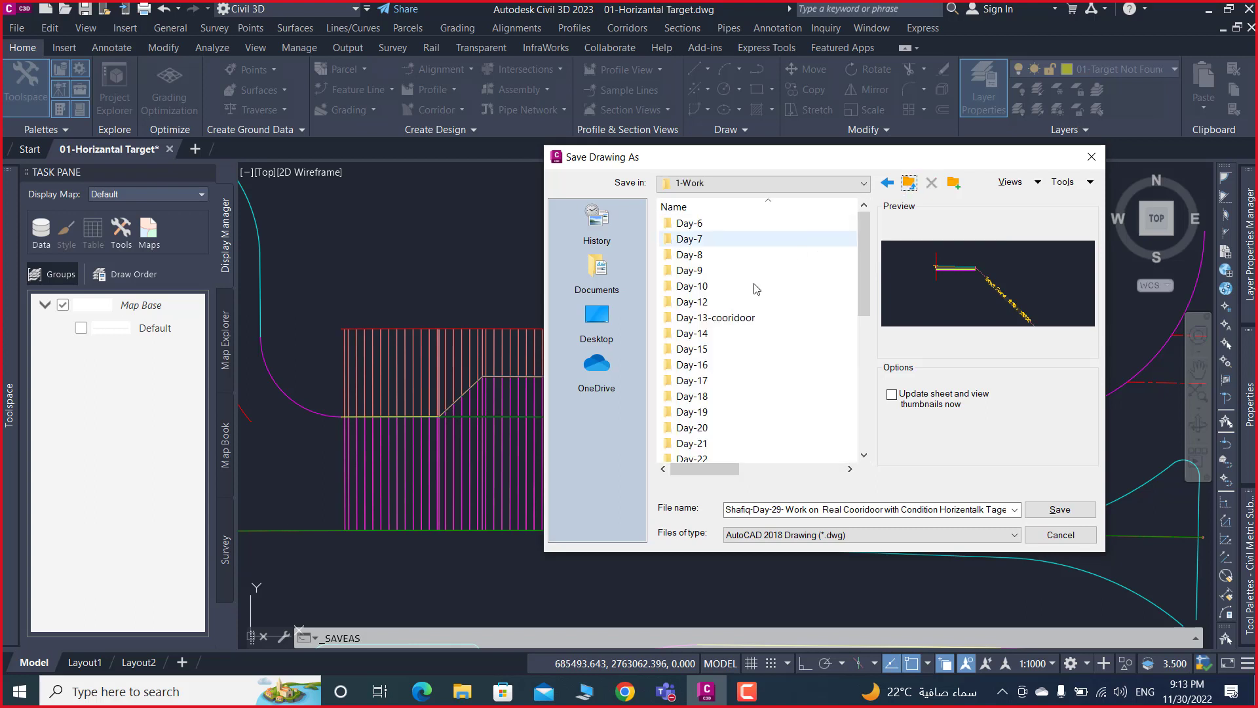
scroll(700, 367, down, 4)
click(705, 371)
text(Day-28)
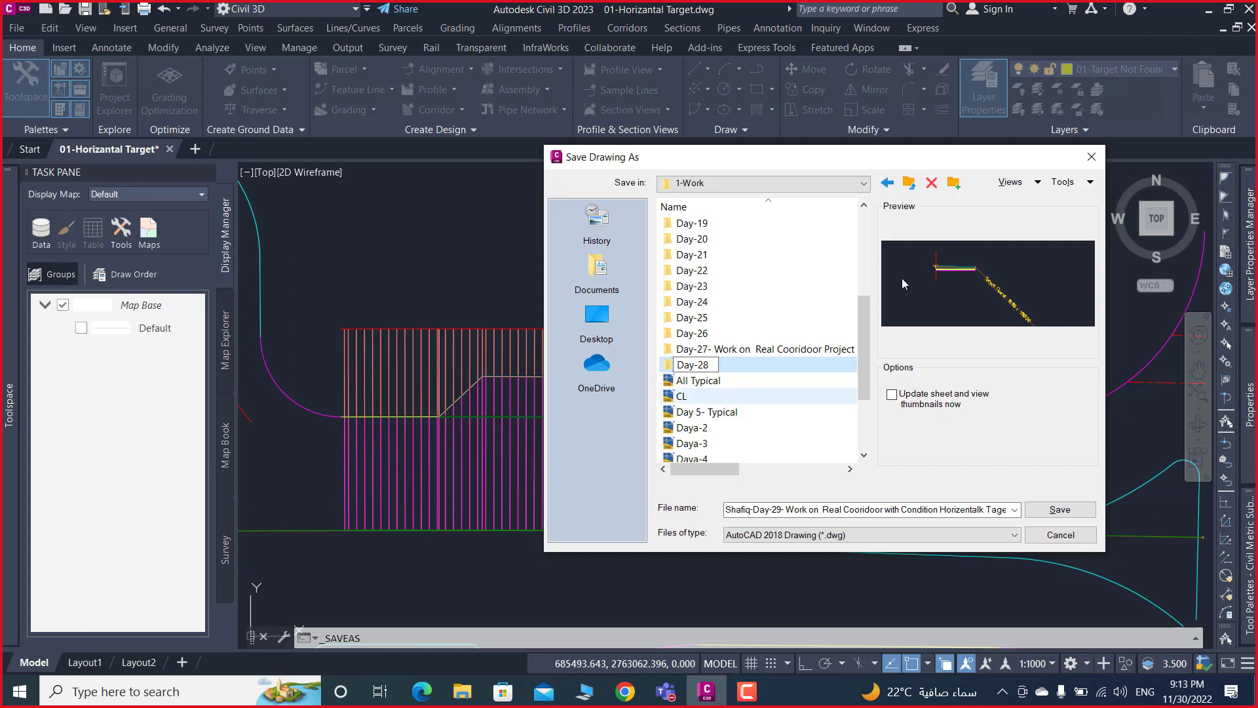
- Create a new folder in 1-Work, open the empty Day-29 folder, and select the file name
key(Return)
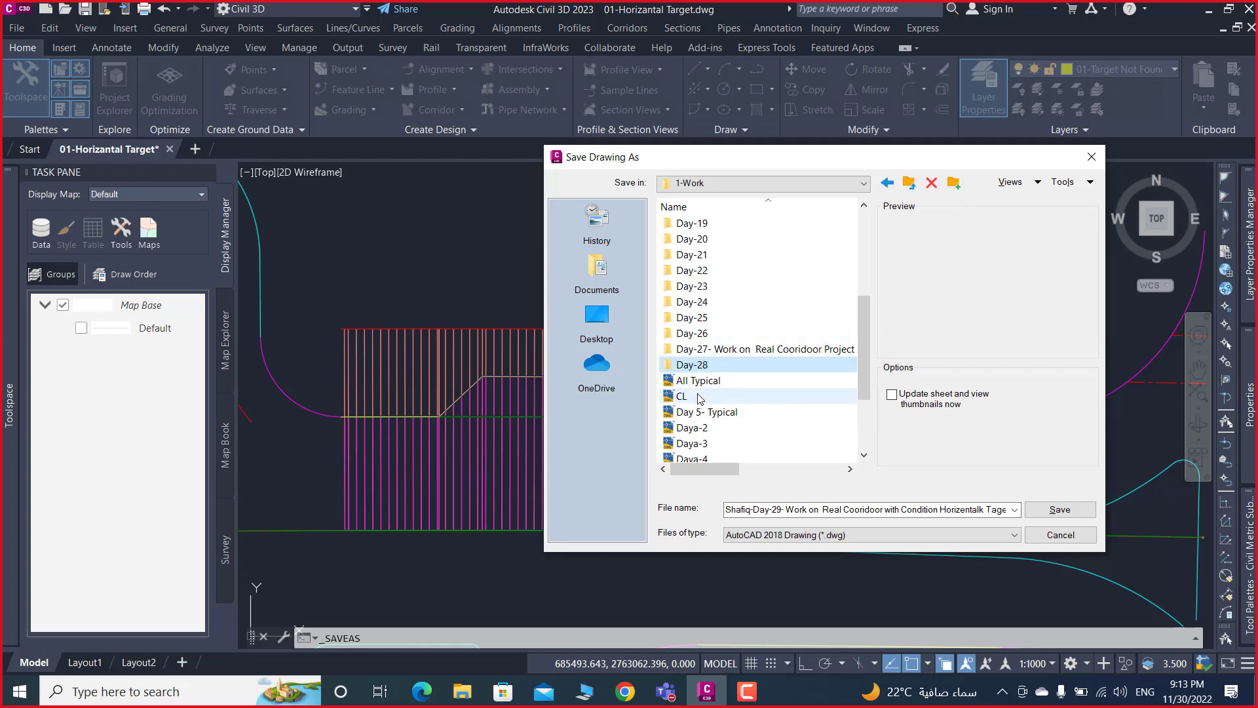
click(954, 190)
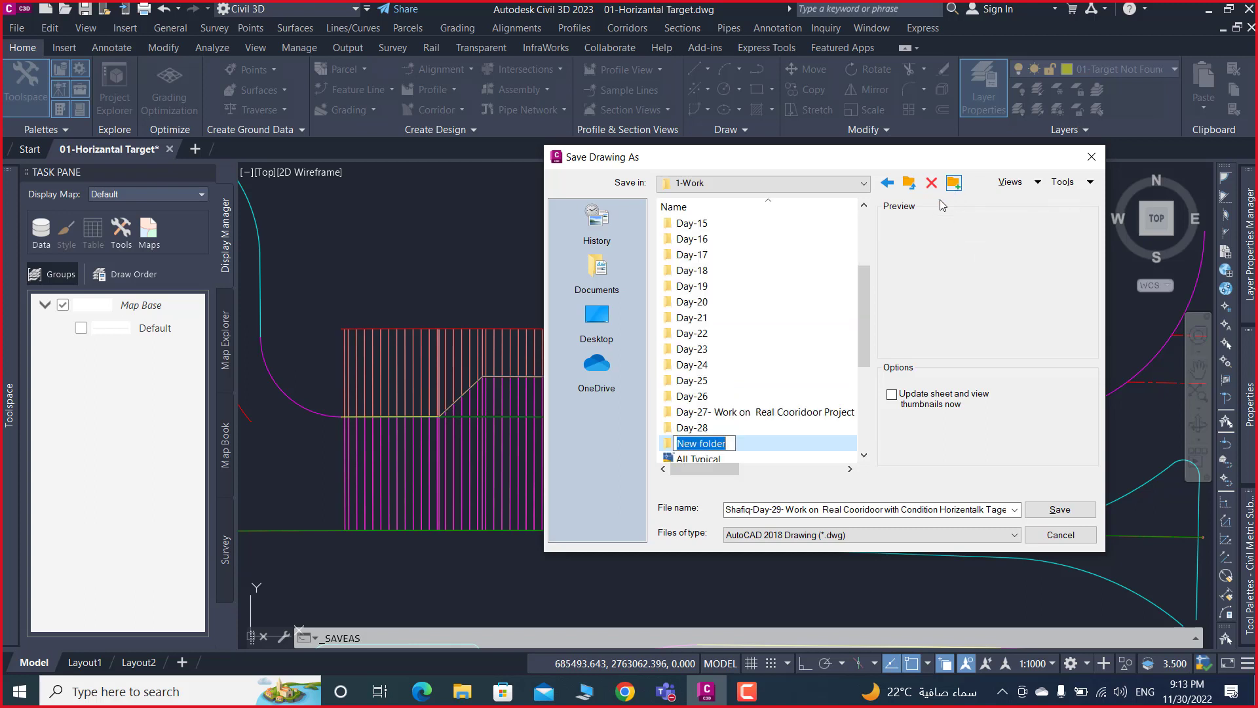
text(Day-29)
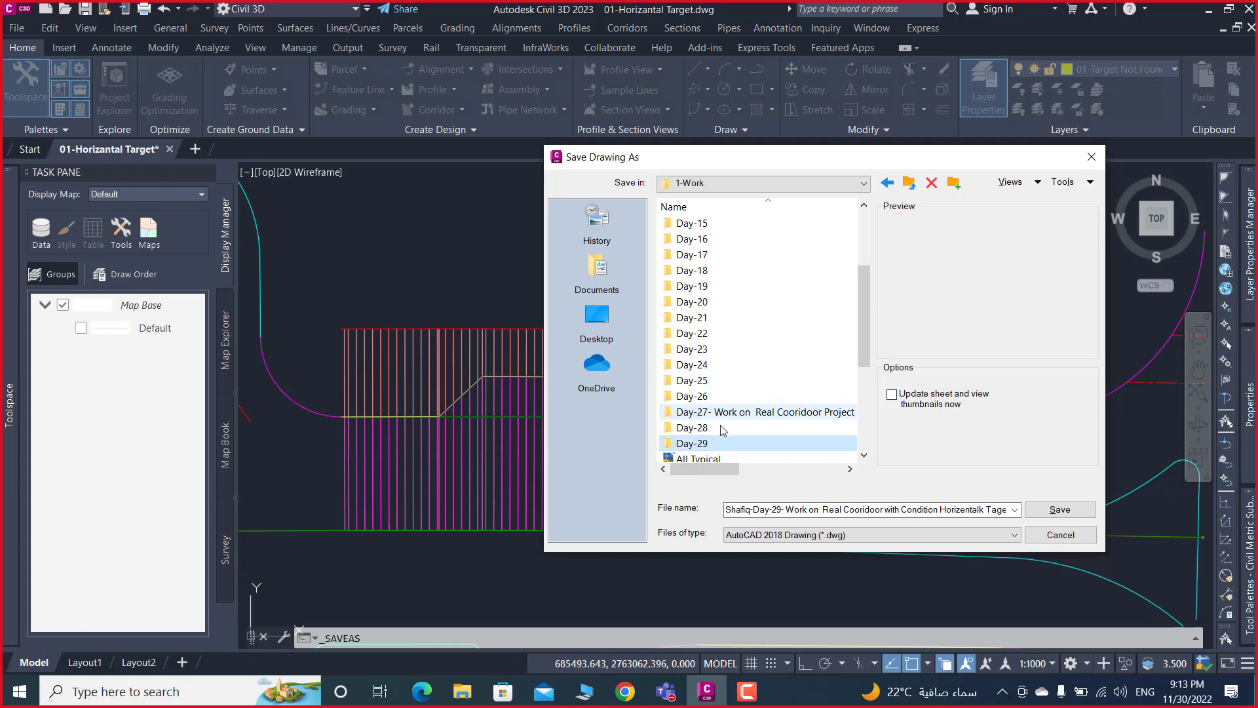
double_click(705, 443)
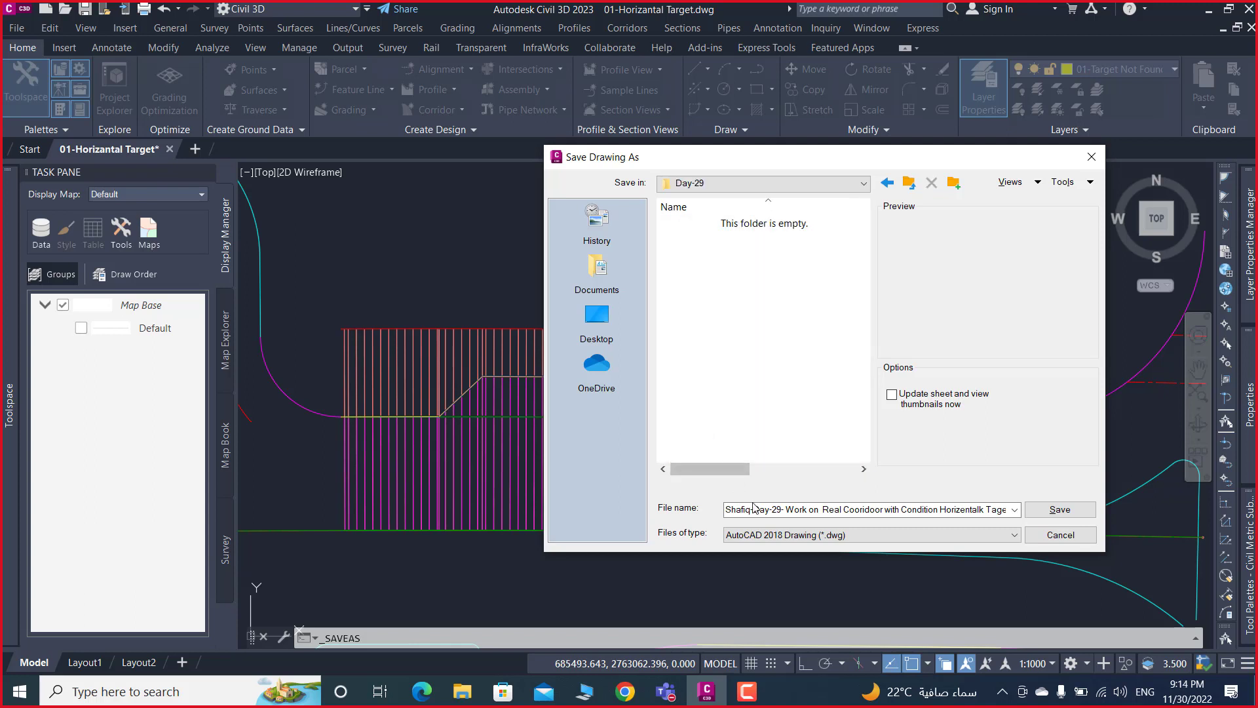
click(889, 187)
scroll(758, 328, down, 5)
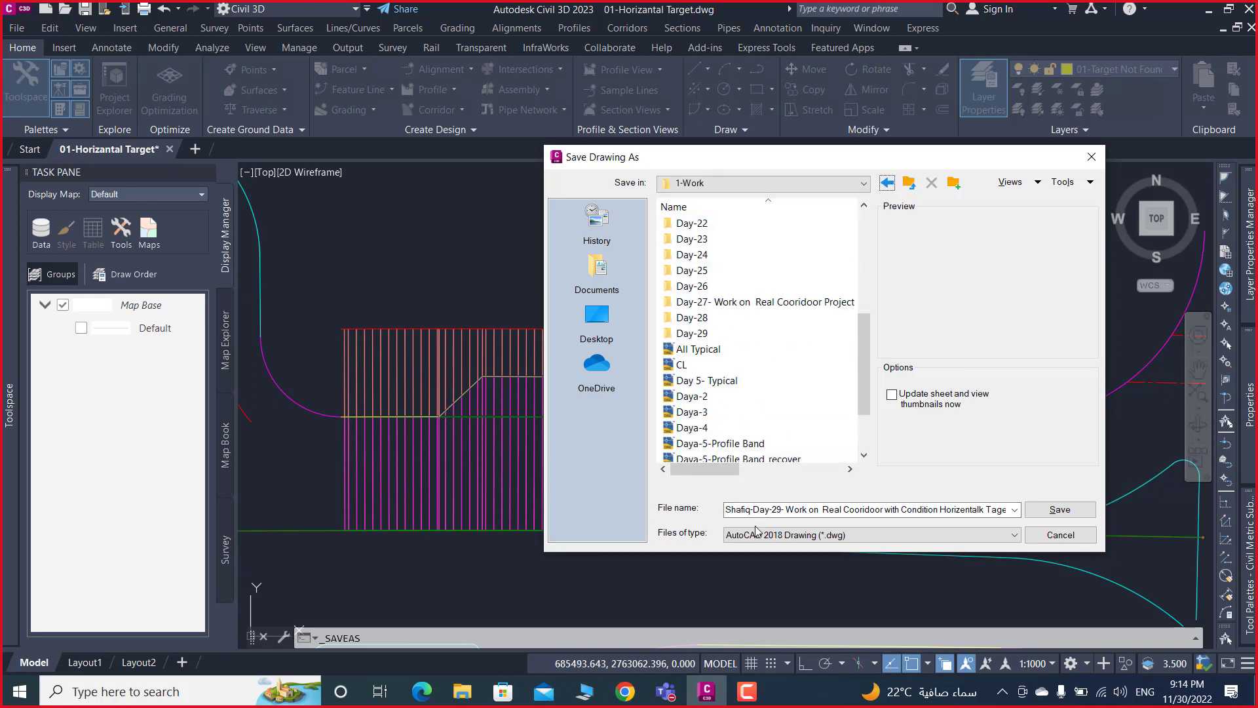
double_click(694, 331)
triple_click(786, 509)
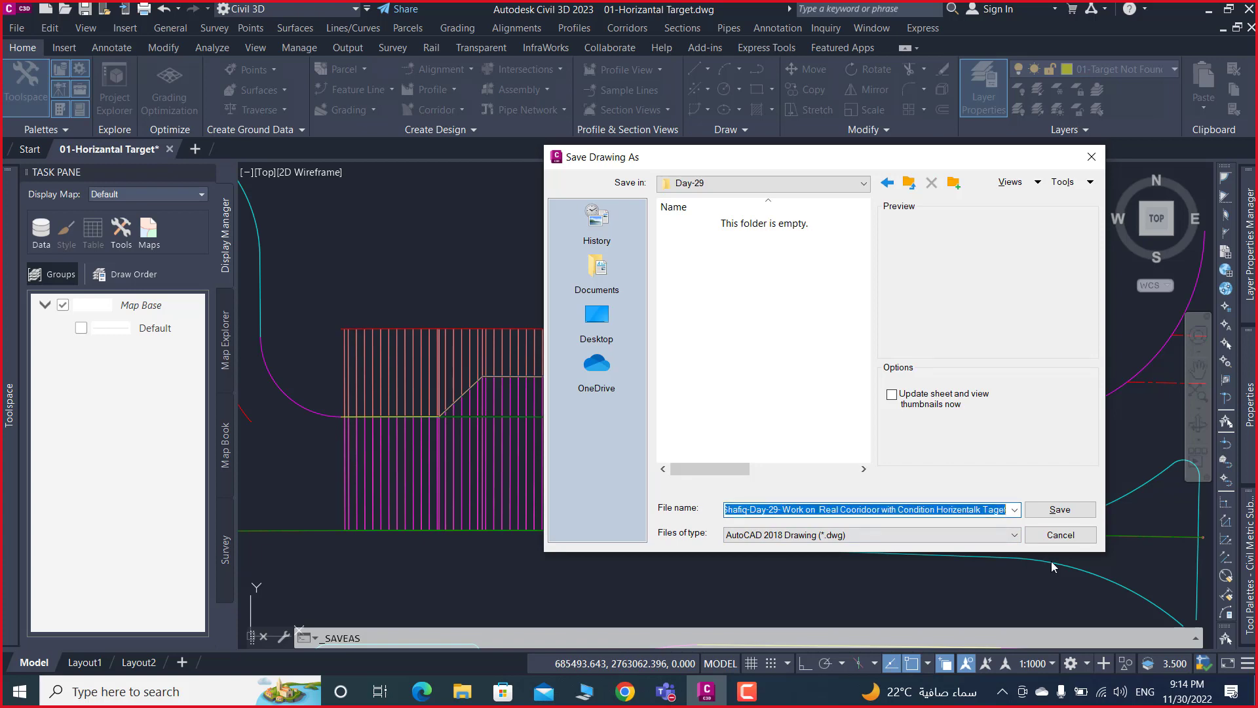
- Reopen Save As and browse to D: > Fursan > PAK-ONLINE -LECTURE > 1-Work > Day-29
click(1050, 537)
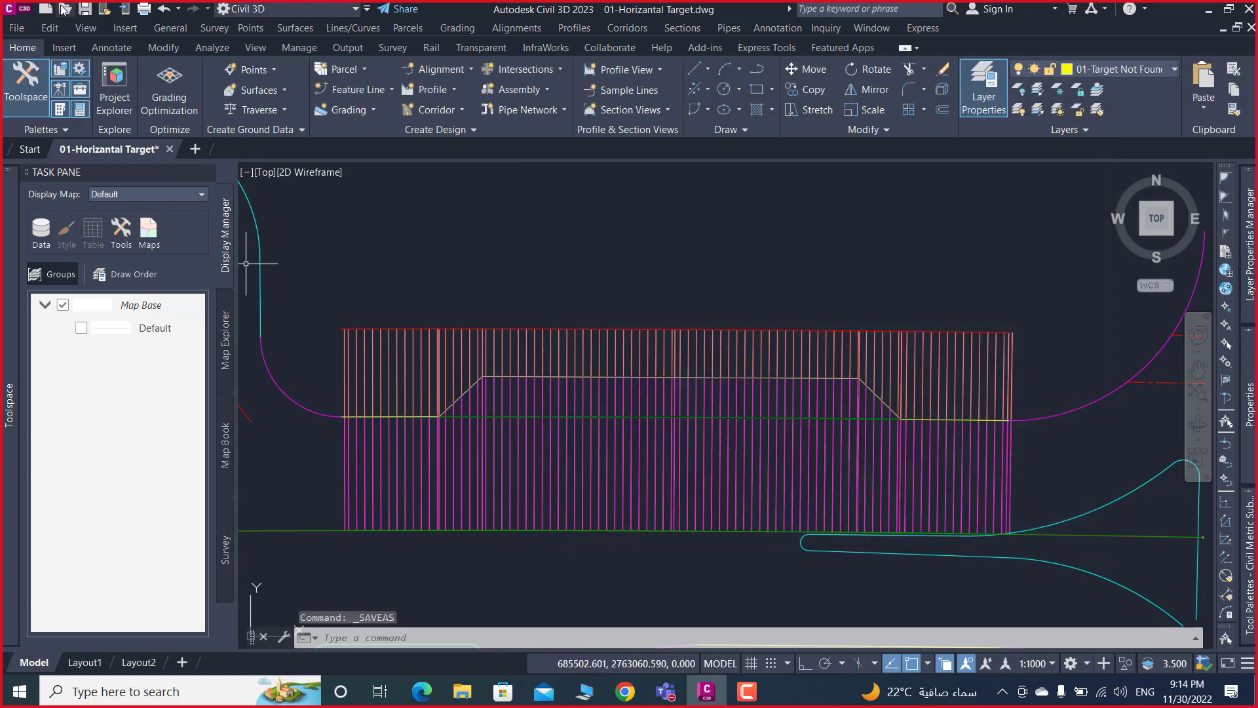
click(15, 7)
click(41, 222)
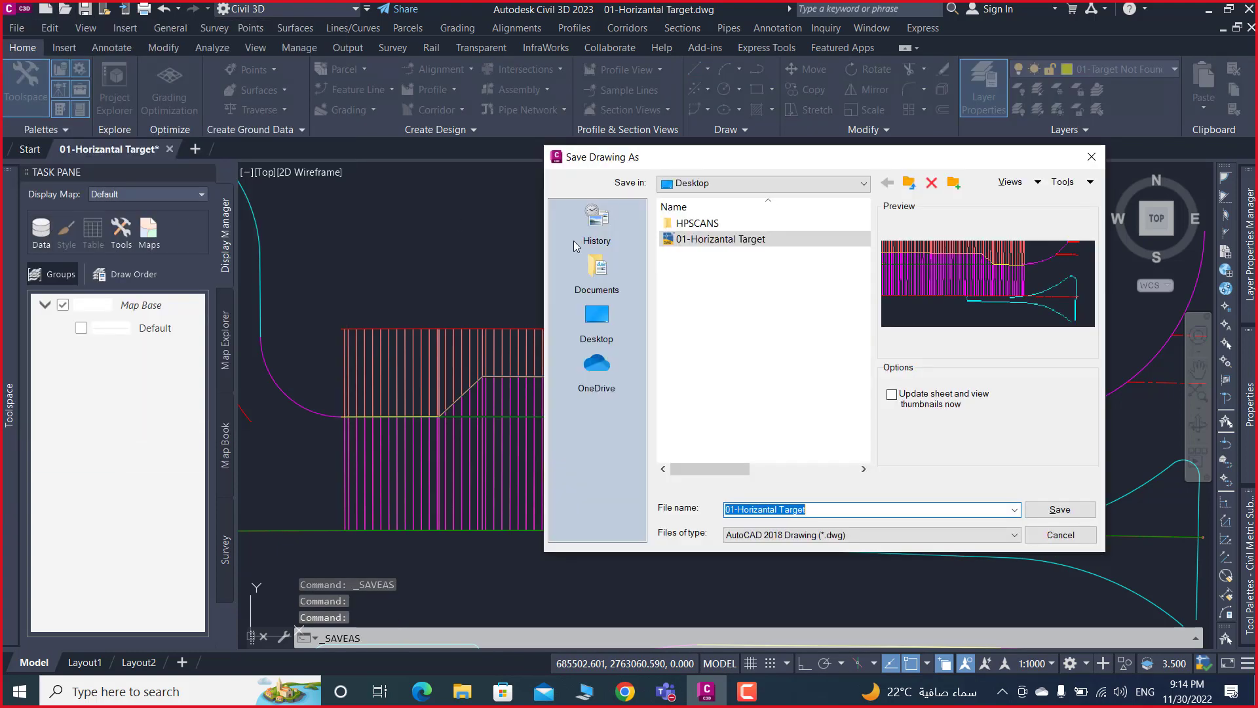
click(852, 183)
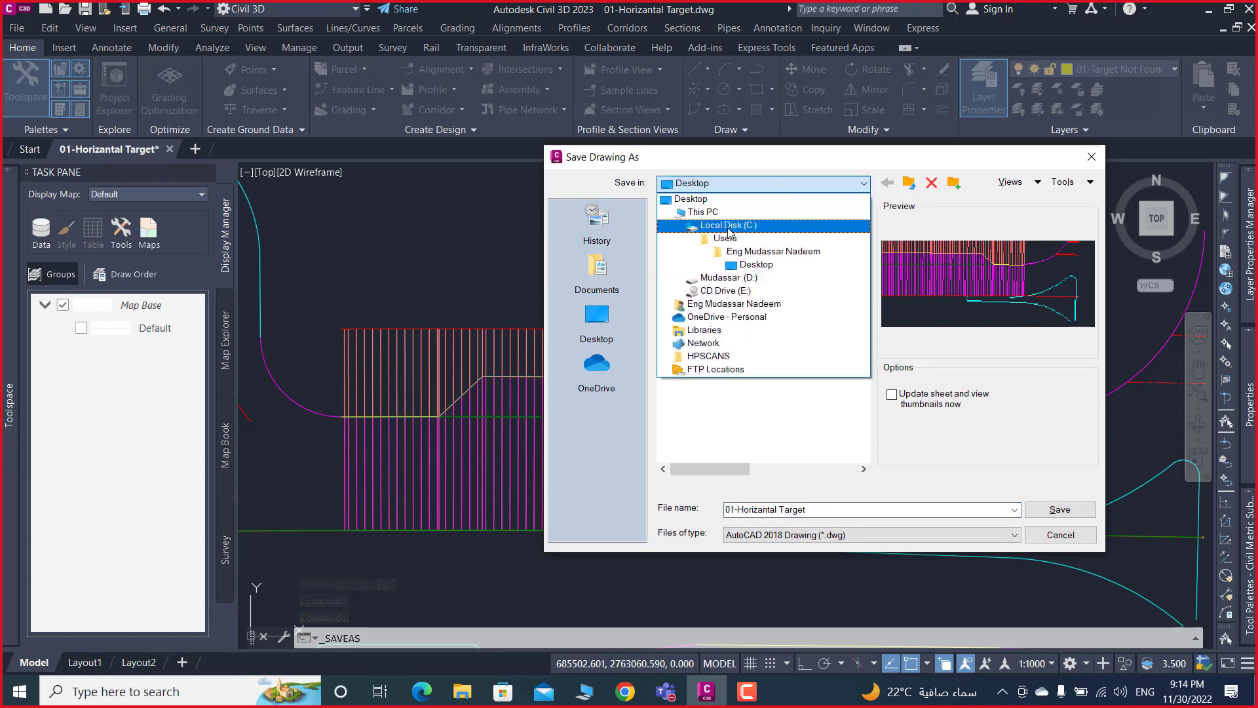
click(706, 212)
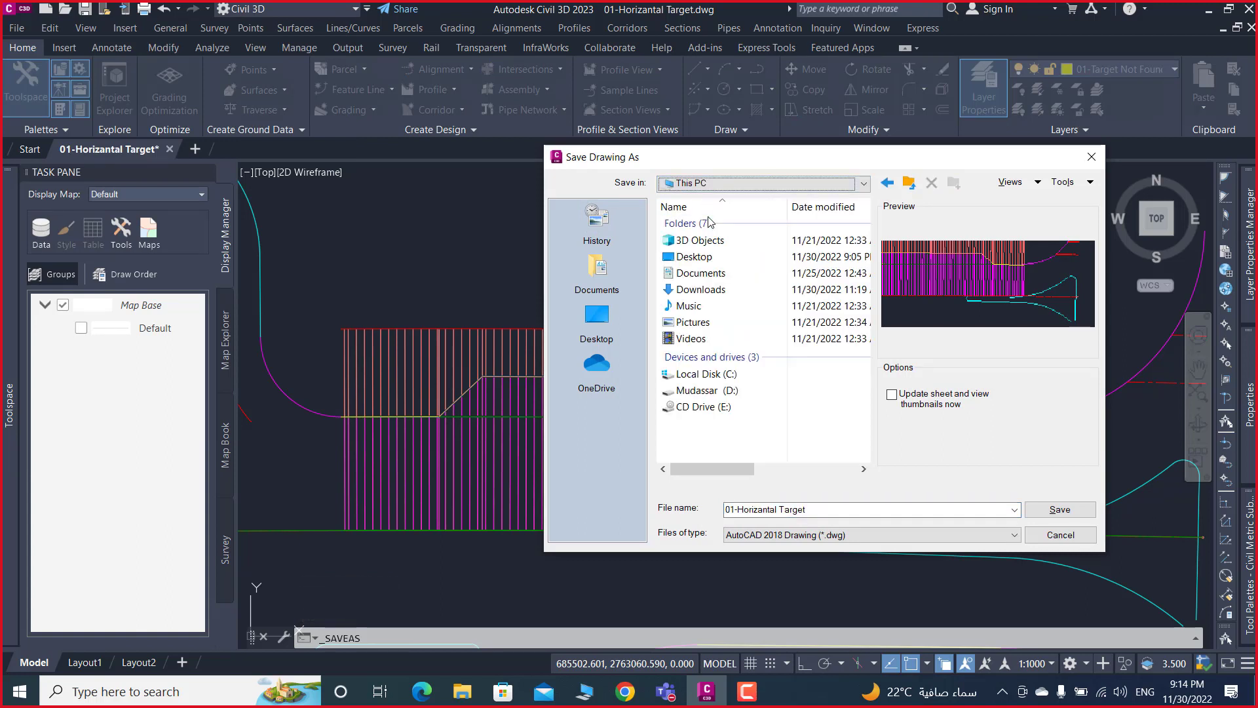
double_click(707, 390)
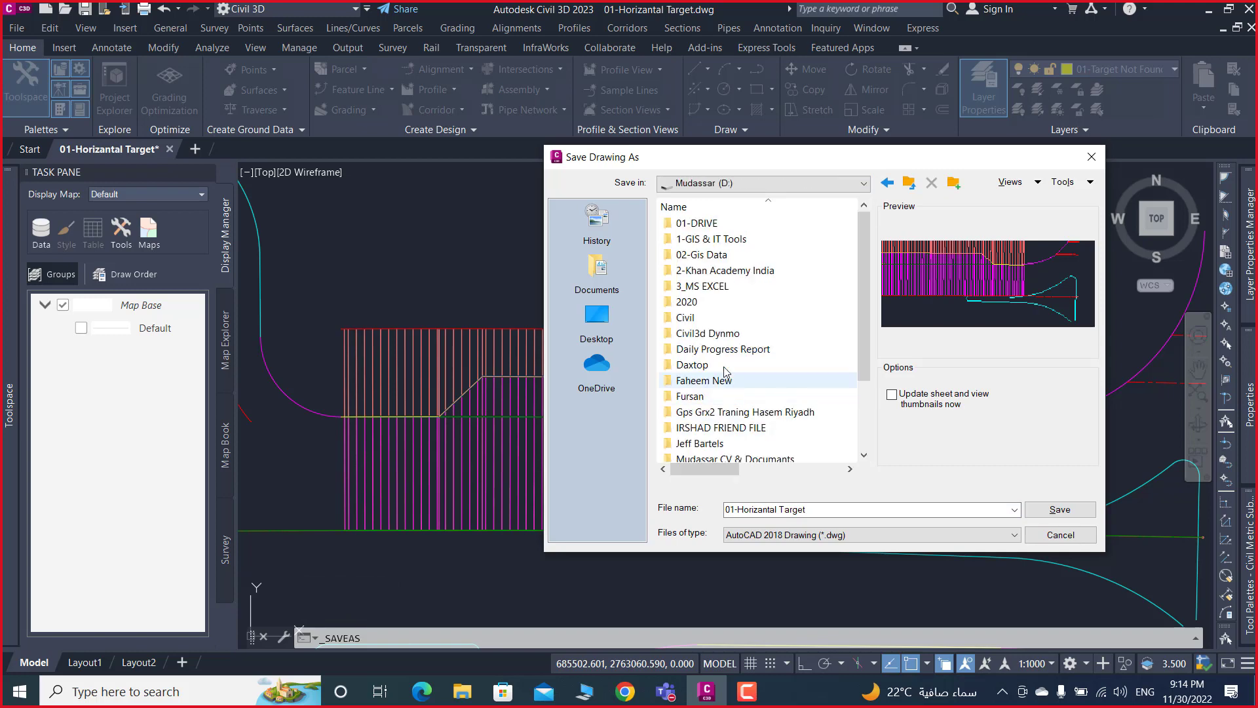
double_click(687, 397)
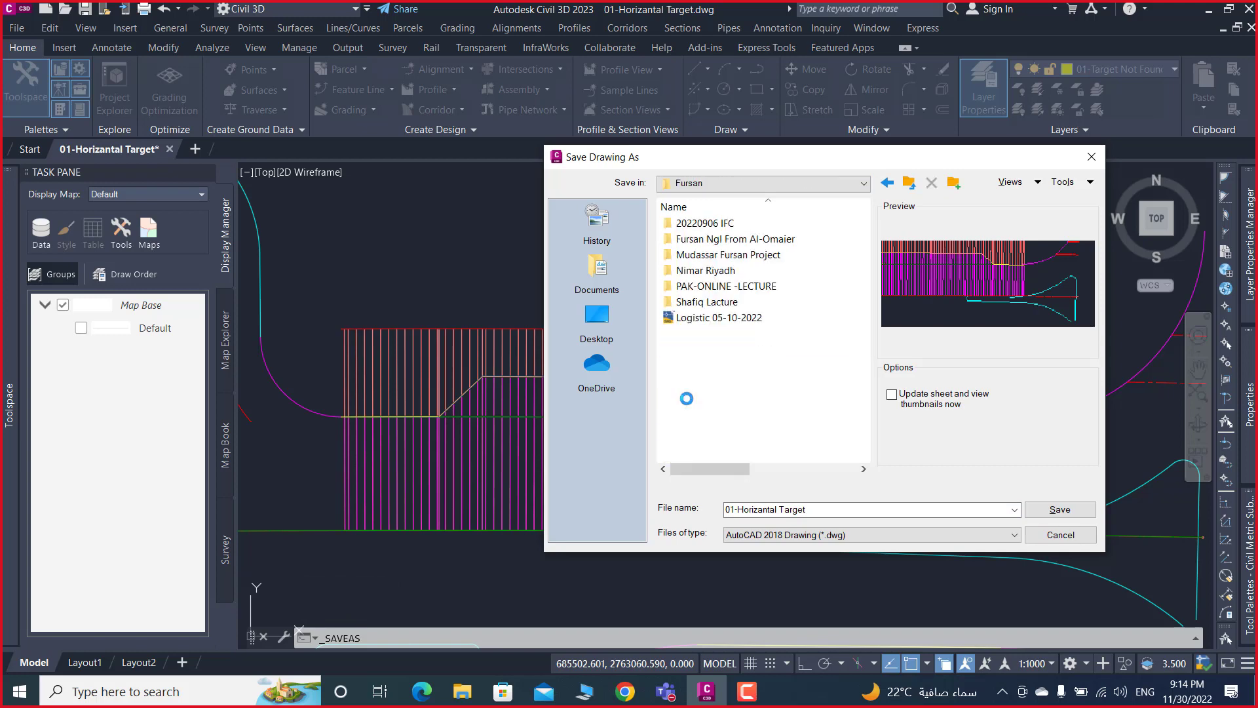
double_click(711, 286)
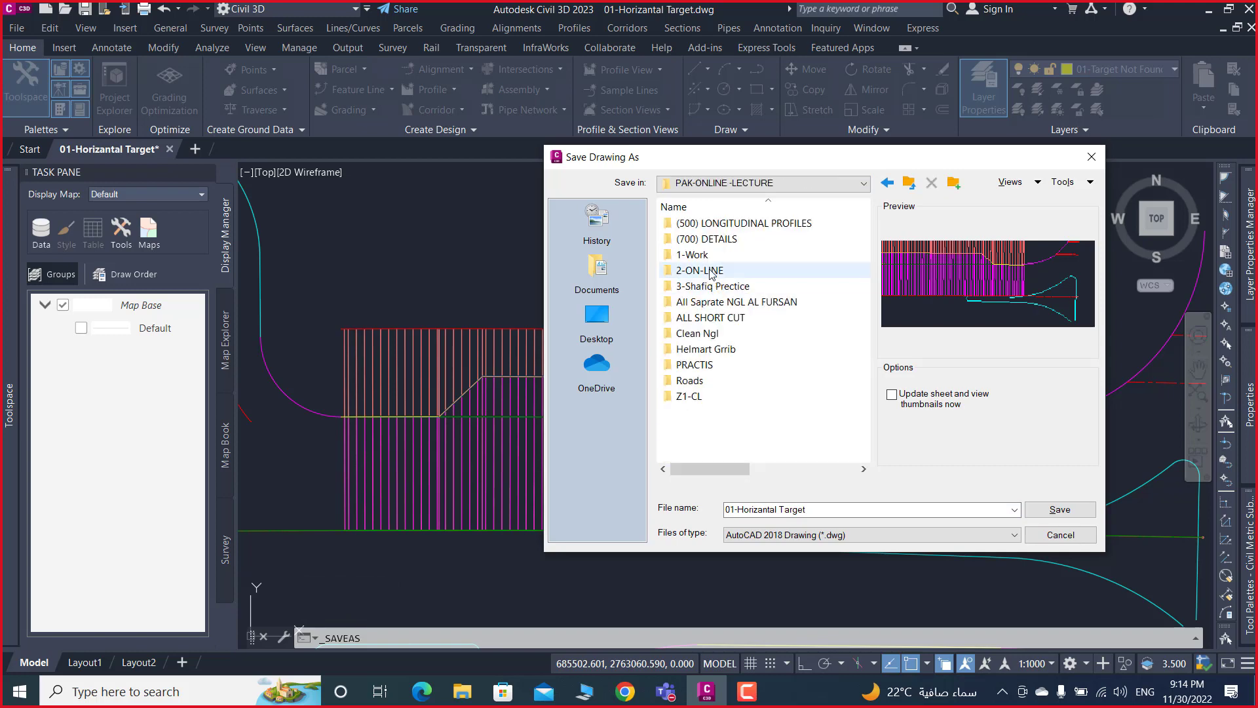
mouse_move(699, 270)
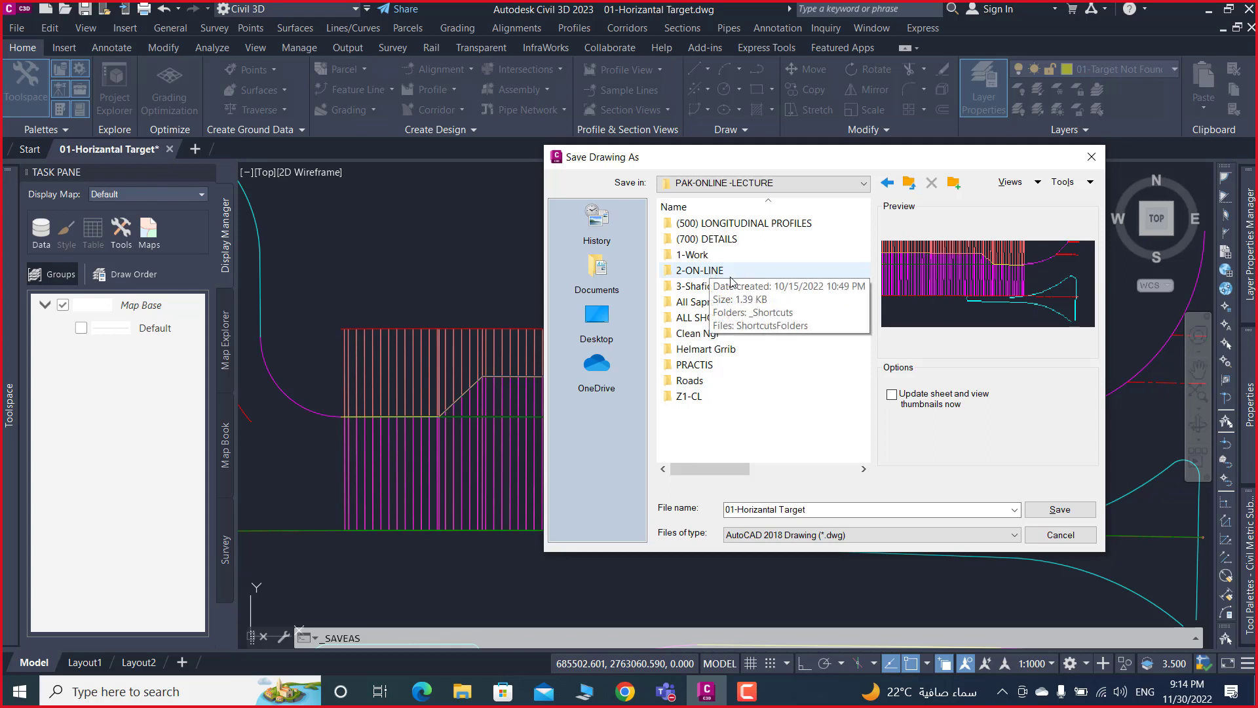
click(701, 255)
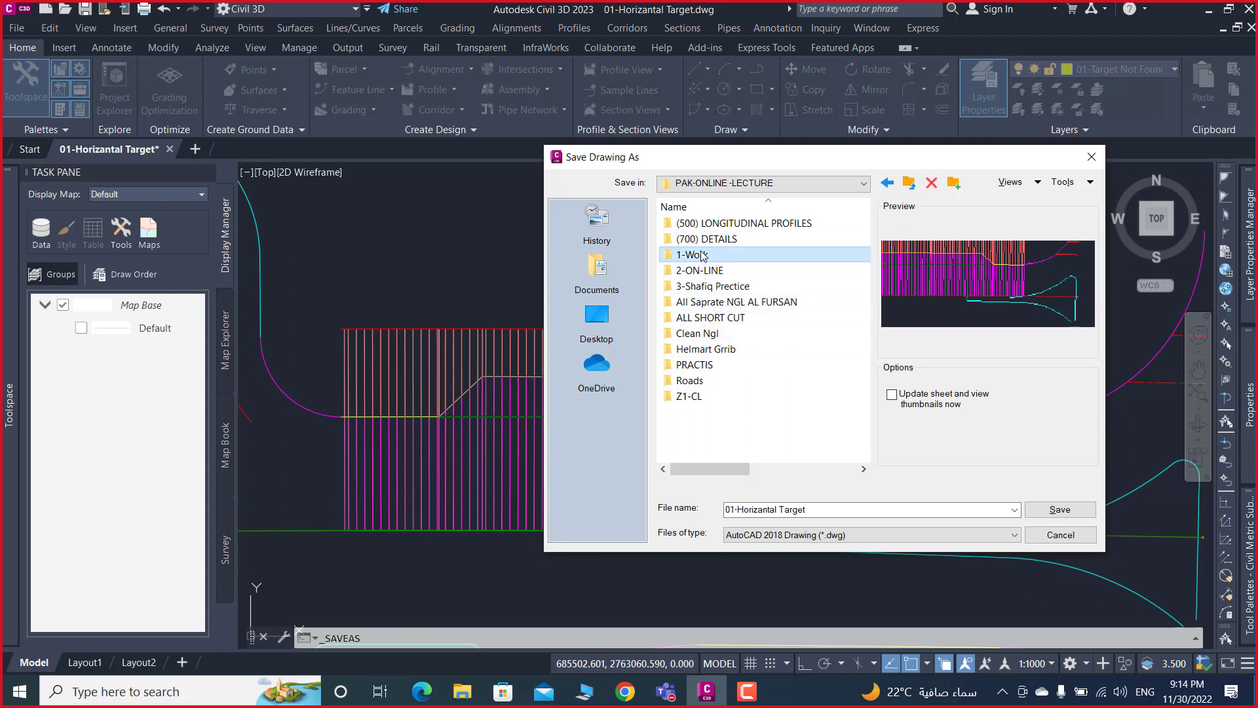
double_click(702, 256)
scroll(702, 315, down, 3)
scroll(701, 354, down, 2)
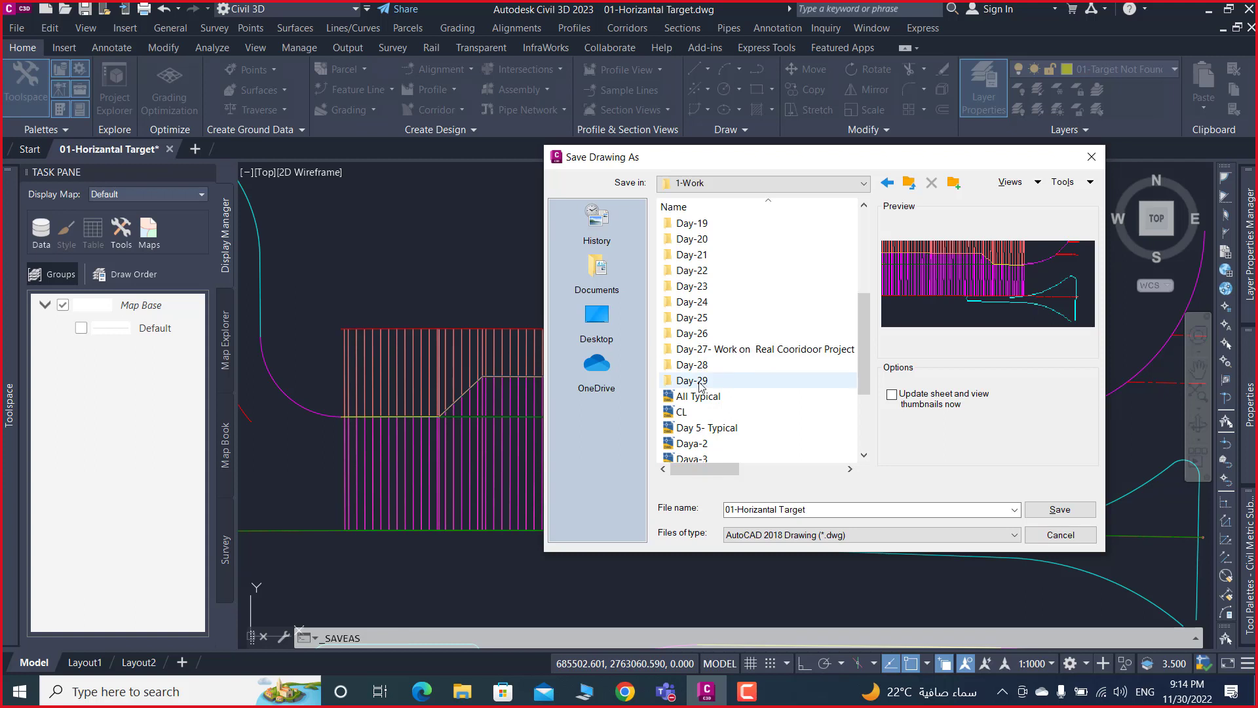
double_click(695, 382)
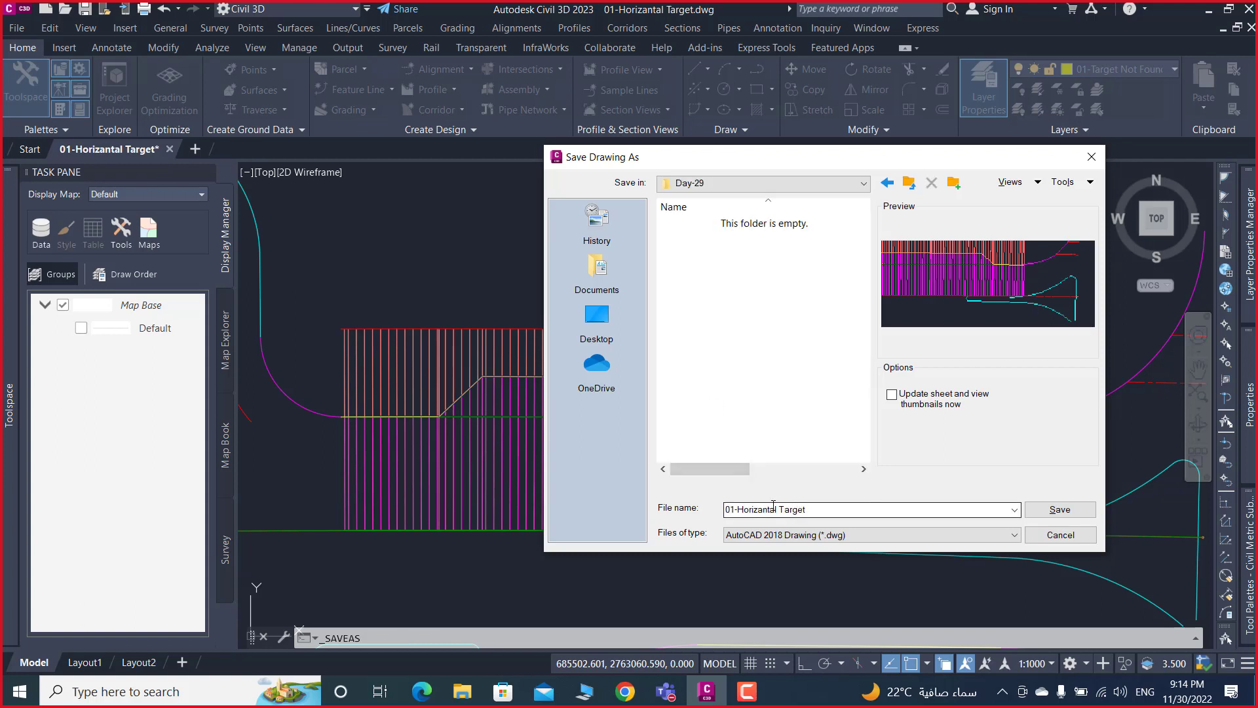
- Save the drawing as Day-29--Horizantal Target in Day-29 and minimize Civil 3D
triple_click(738, 510)
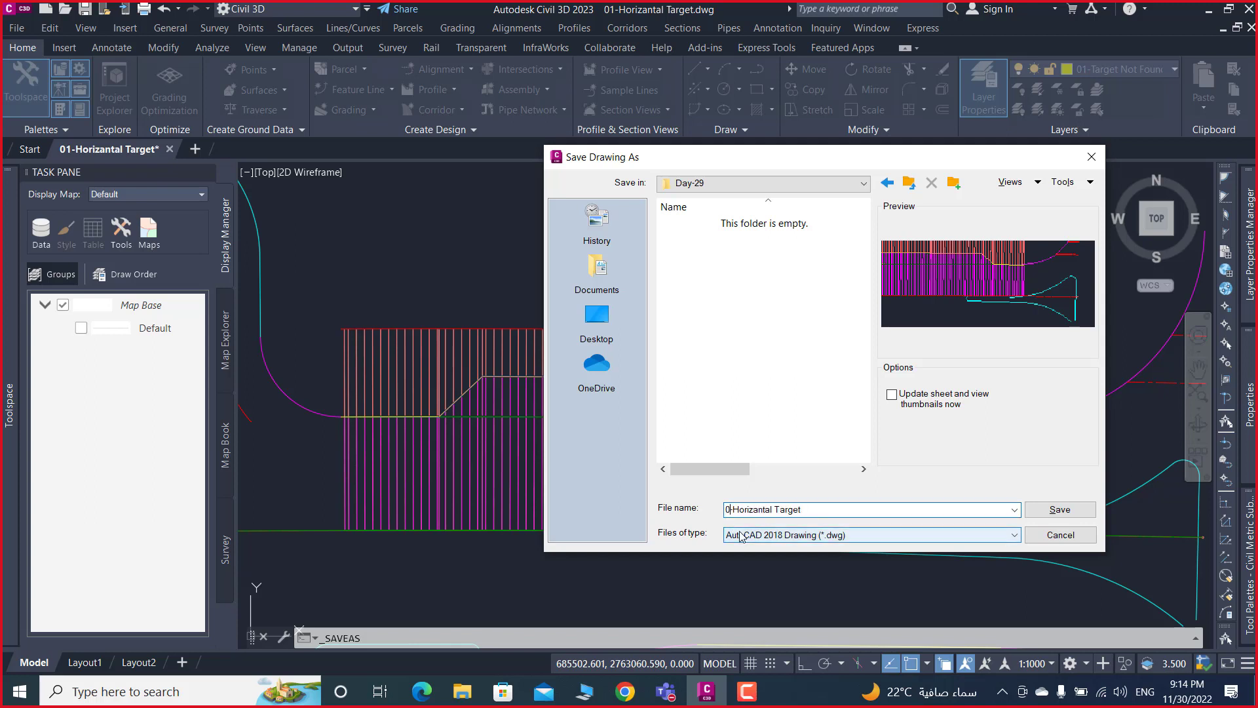
text(Day-29-)
click(1060, 509)
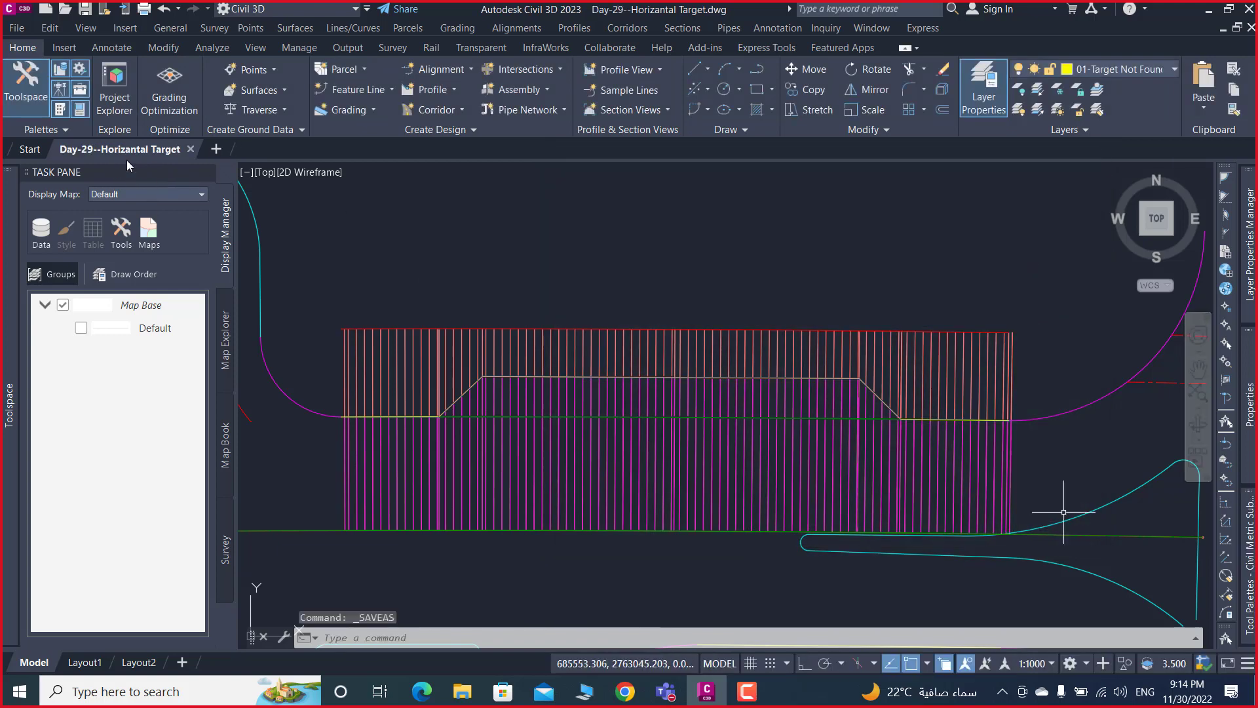
click(1209, 12)
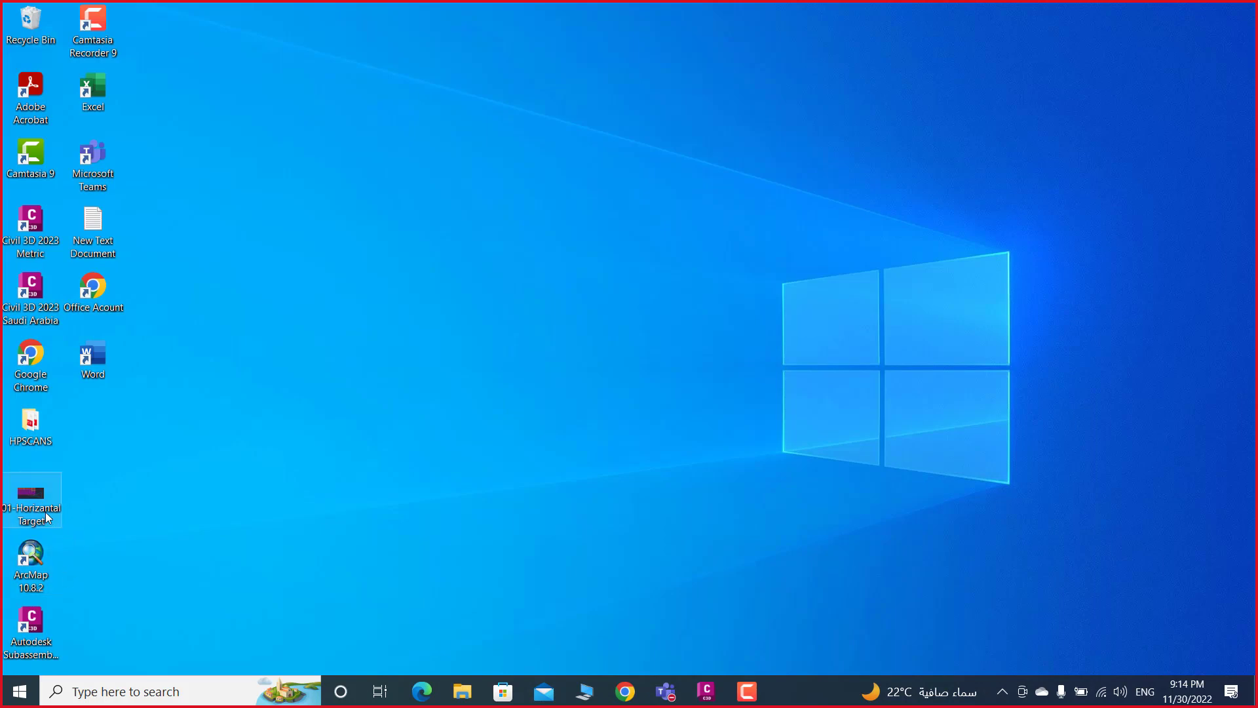
- Close the Day-29 copy and reopen 01-Horizantal Target.dwg from the Desktop
click(703, 692)
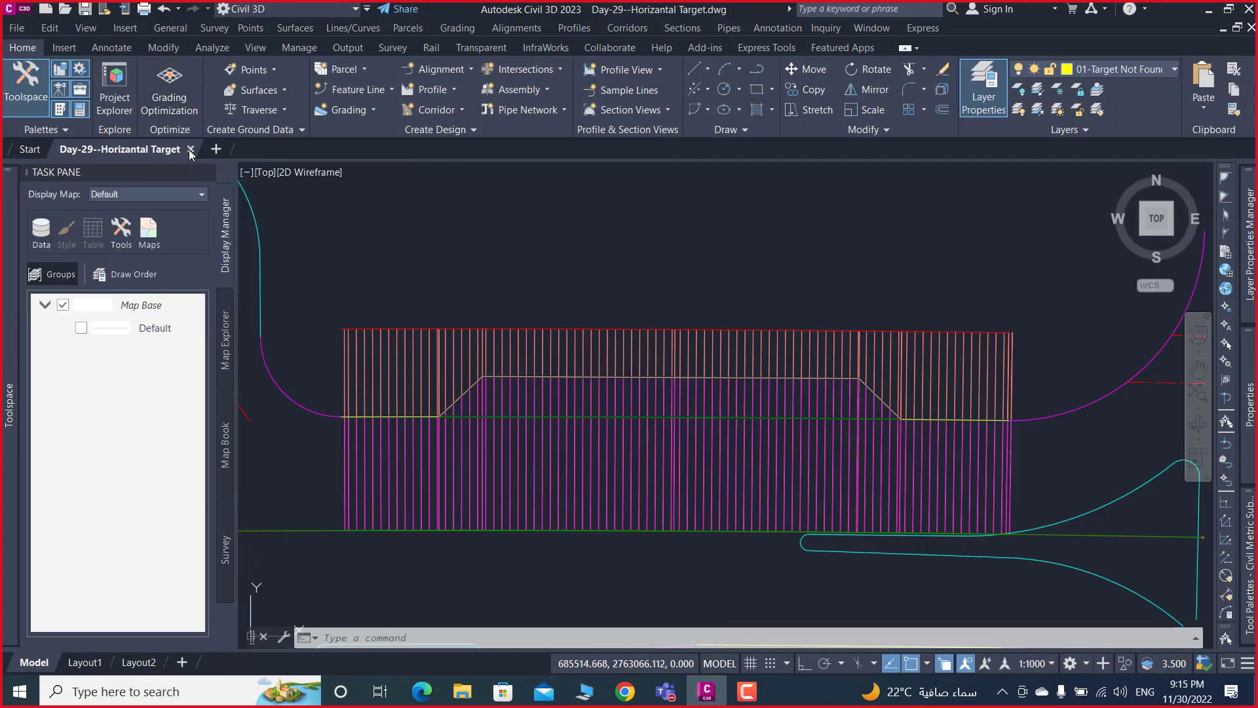
click(30, 150)
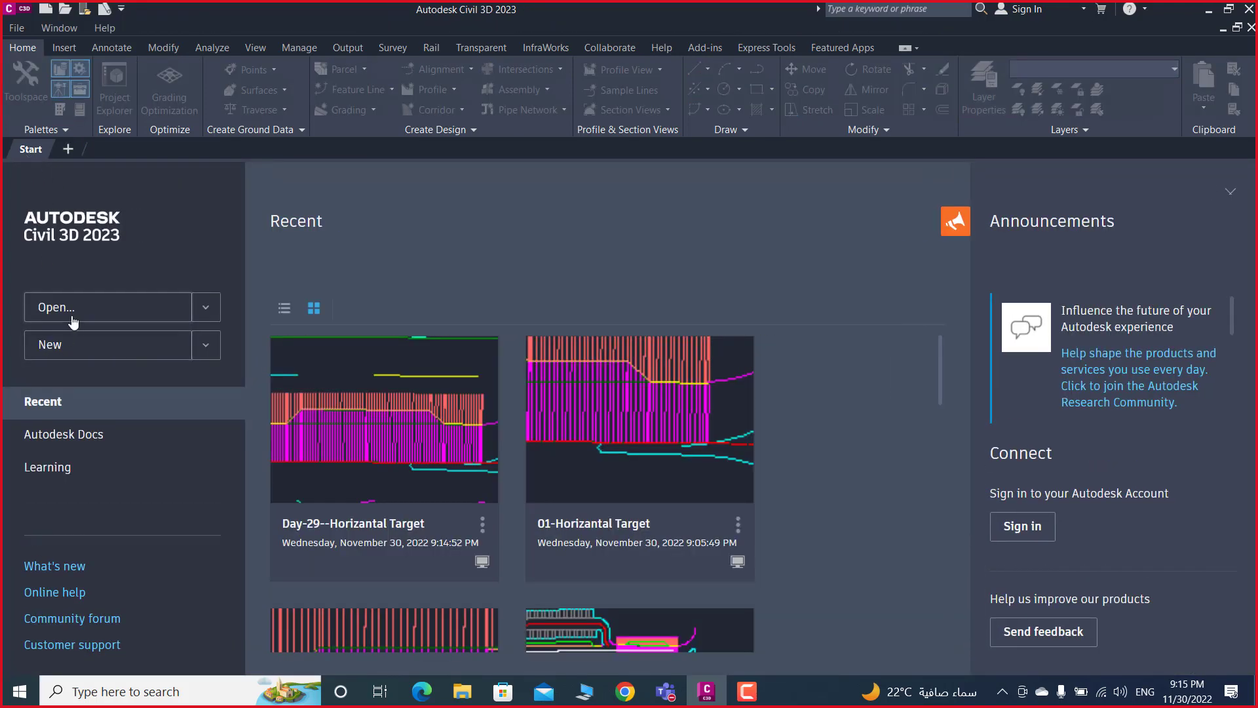
click(70, 317)
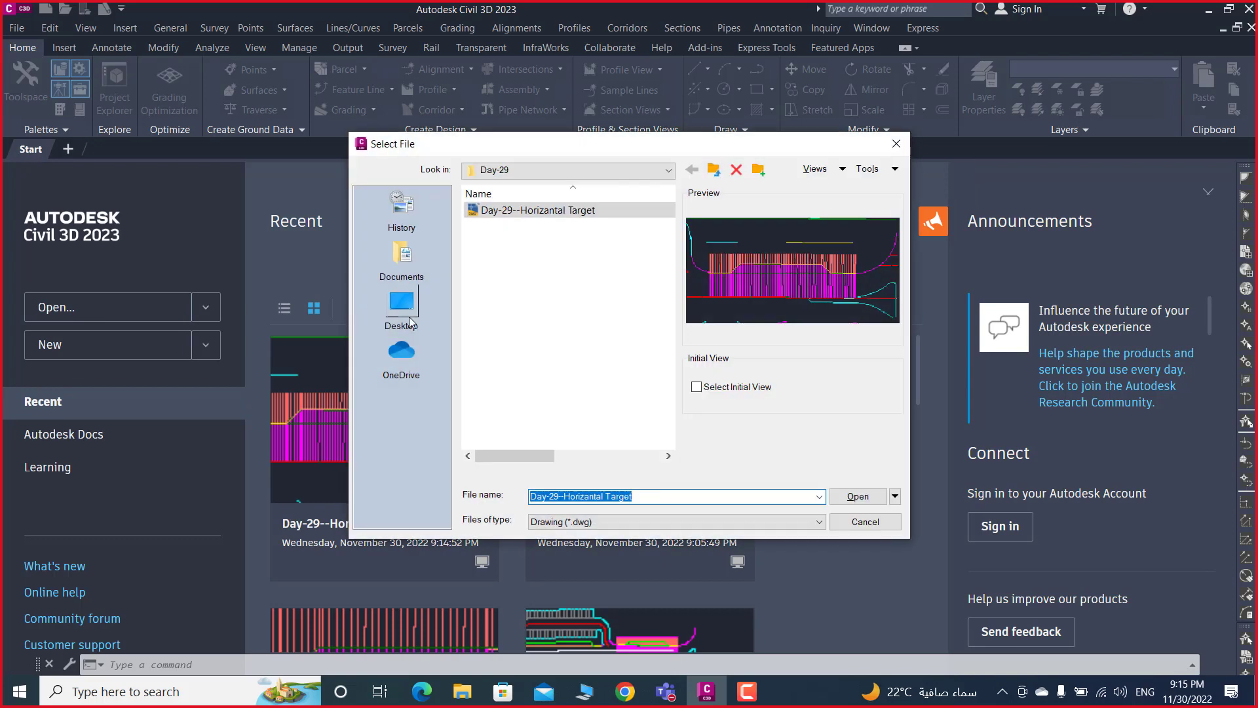
click(401, 303)
click(524, 304)
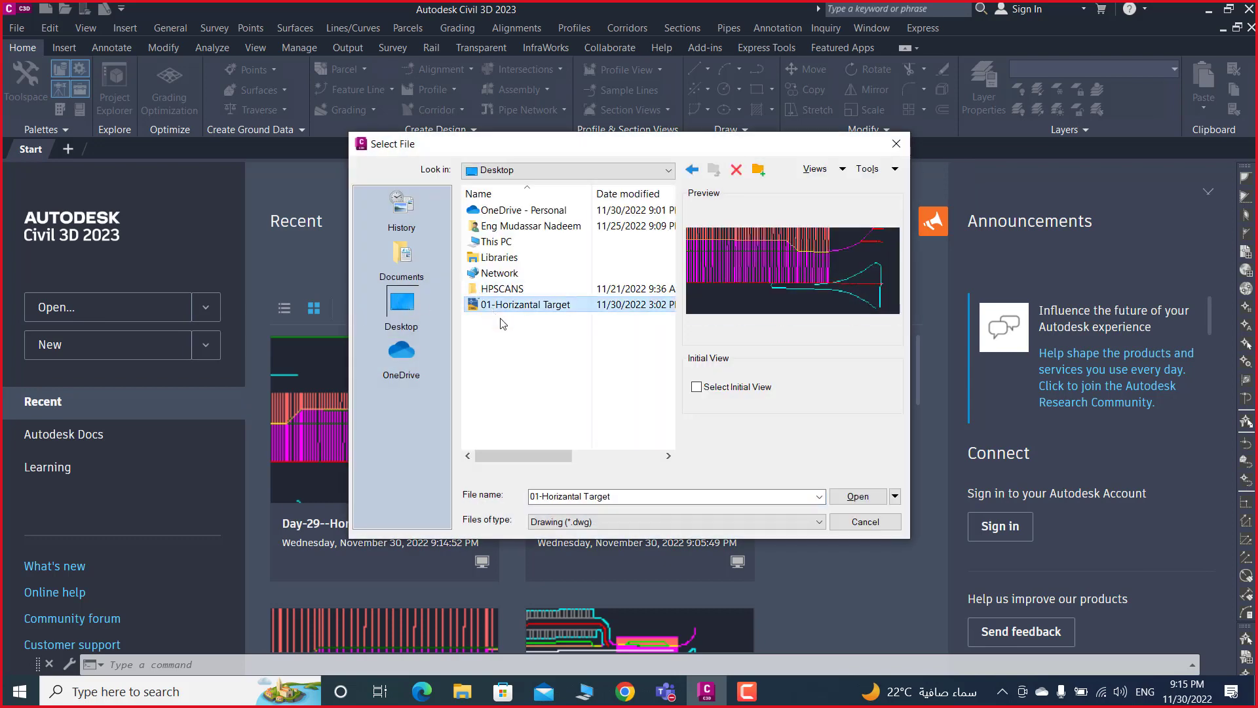
click(859, 497)
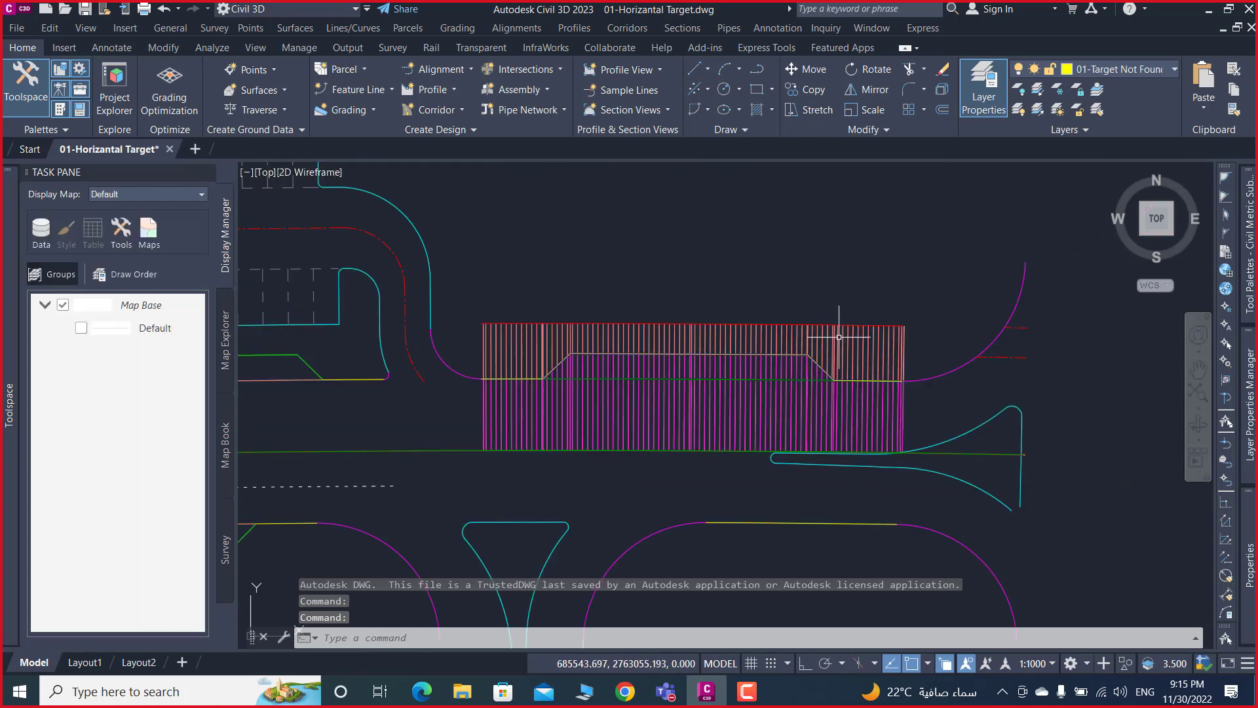
- Erase corridor Road-ML-01, save the drawing, and close the Task Pane
click(840, 337)
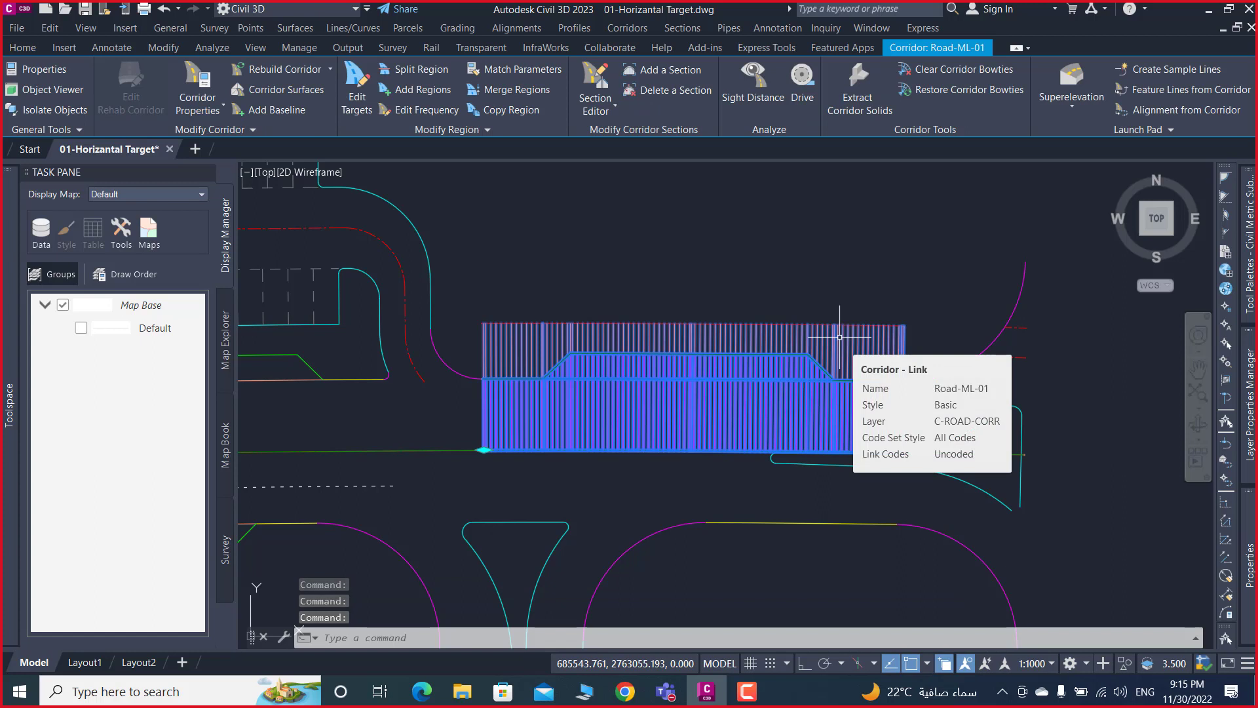
key(Delete)
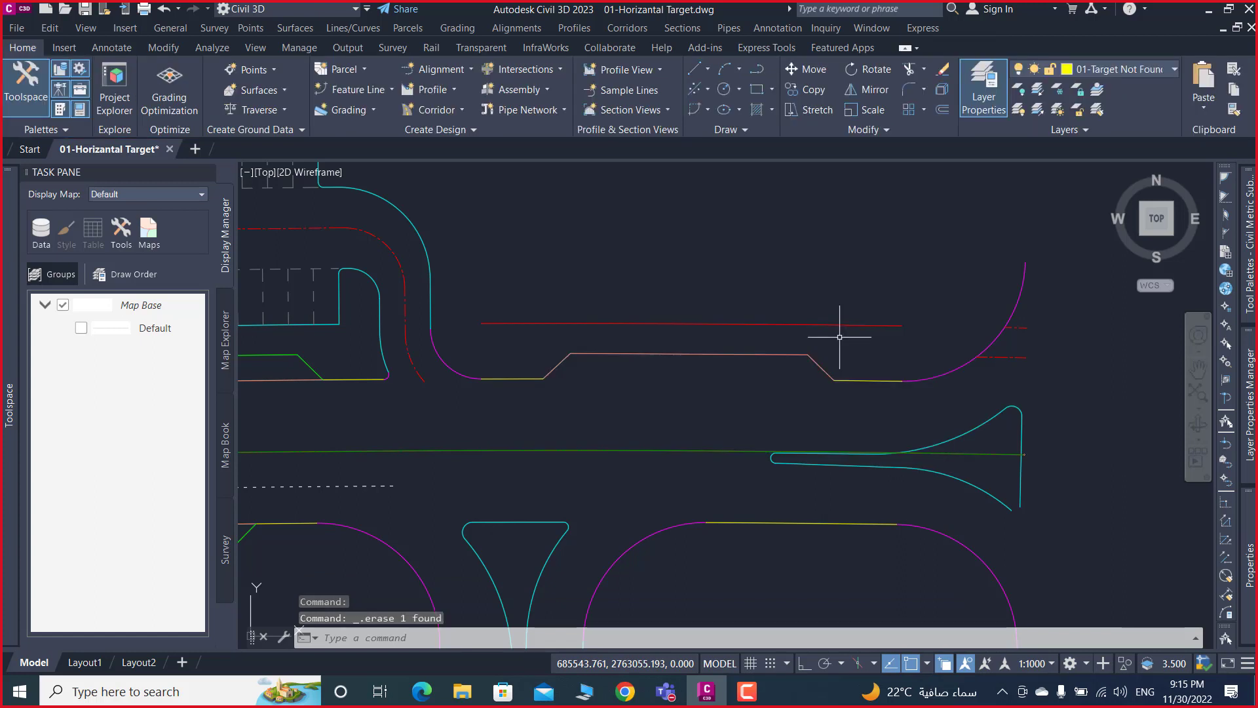
key(ctrl+s)
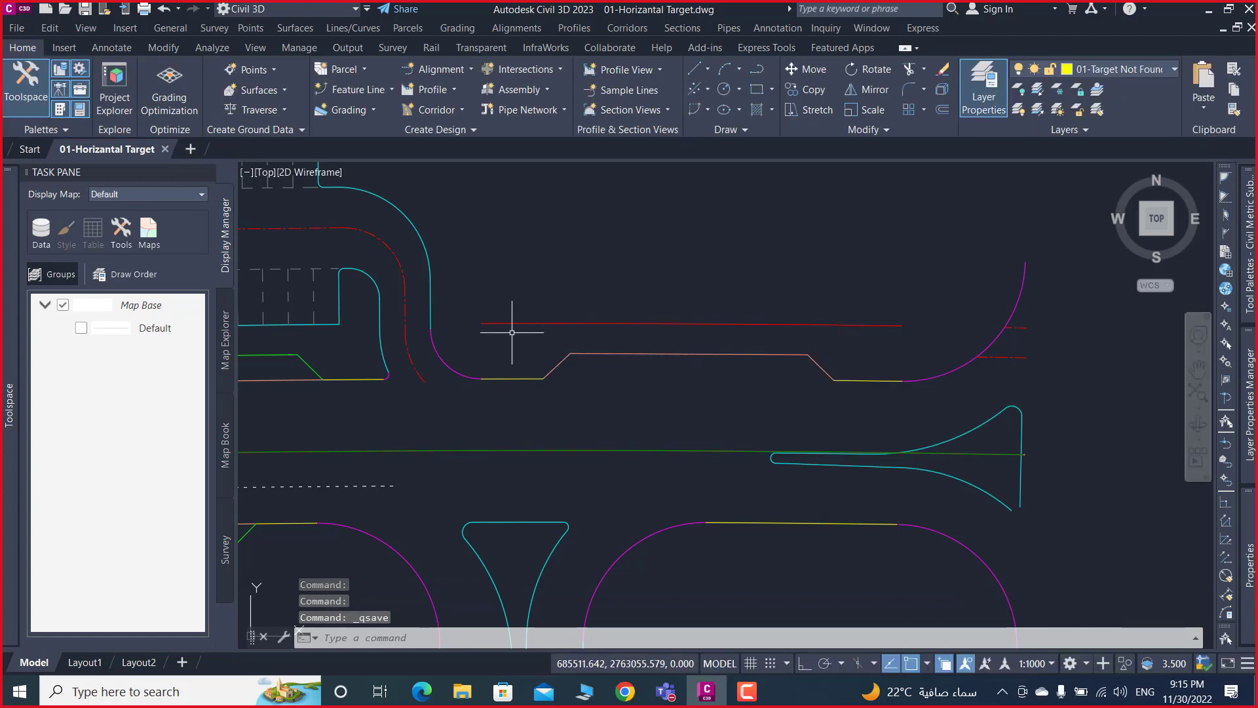
click(206, 173)
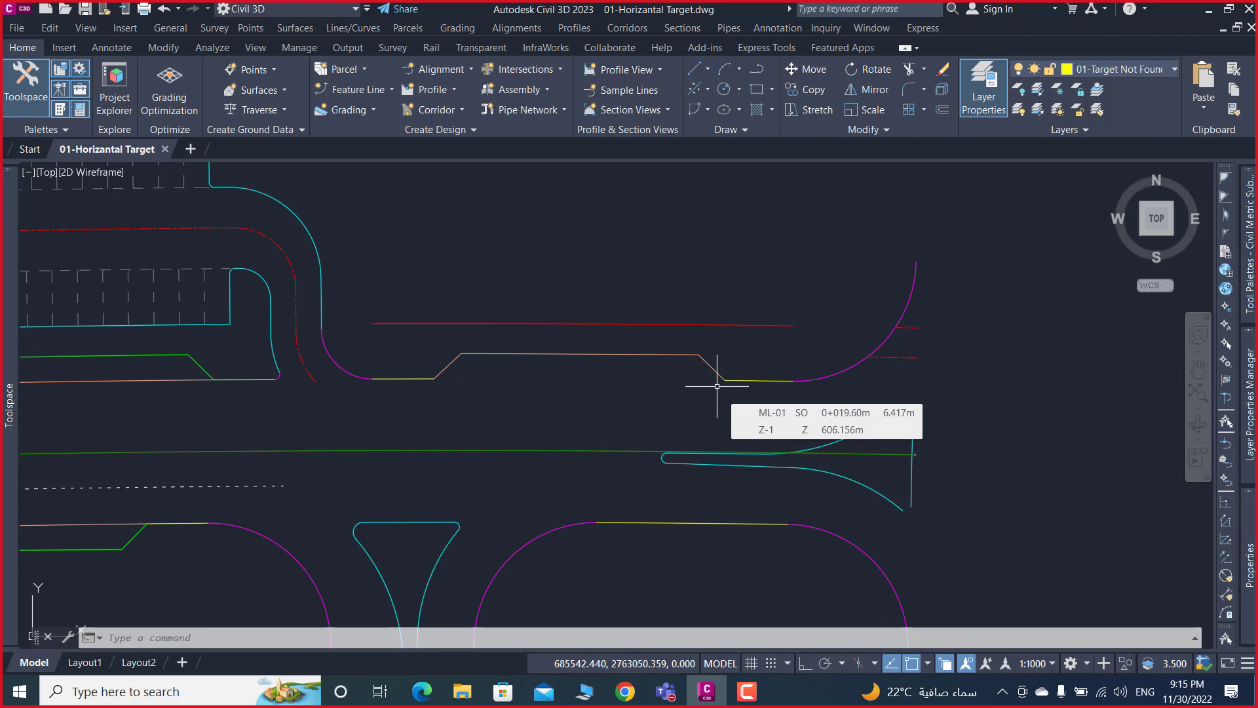
- Window-select and erase the two short corridor lines at the right curve end
scroll(924, 325, up, 2)
click(934, 308)
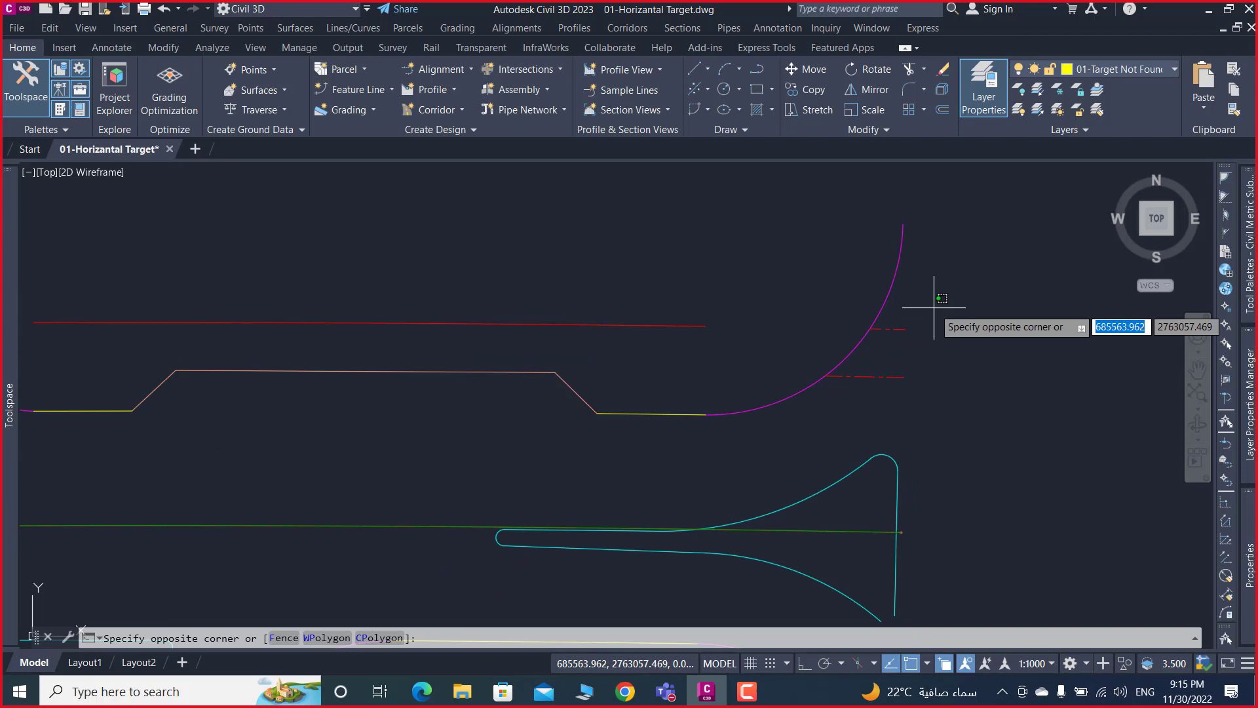
click(904, 377)
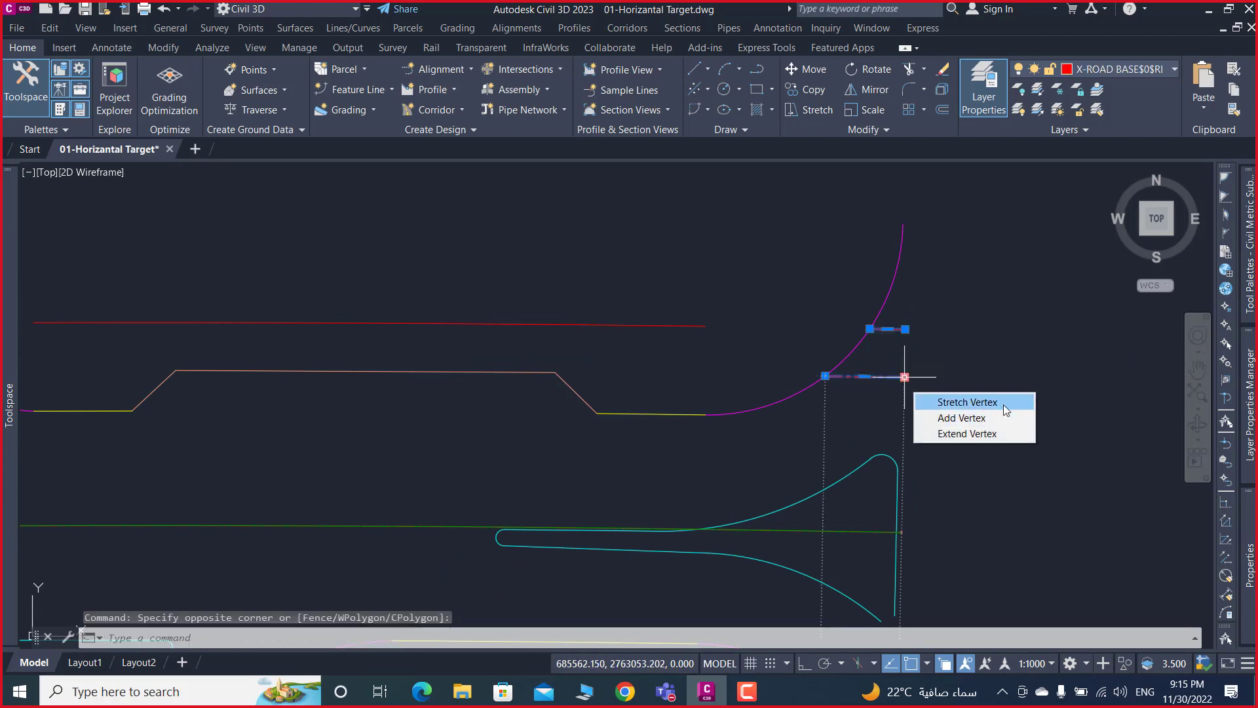
key(Delete)
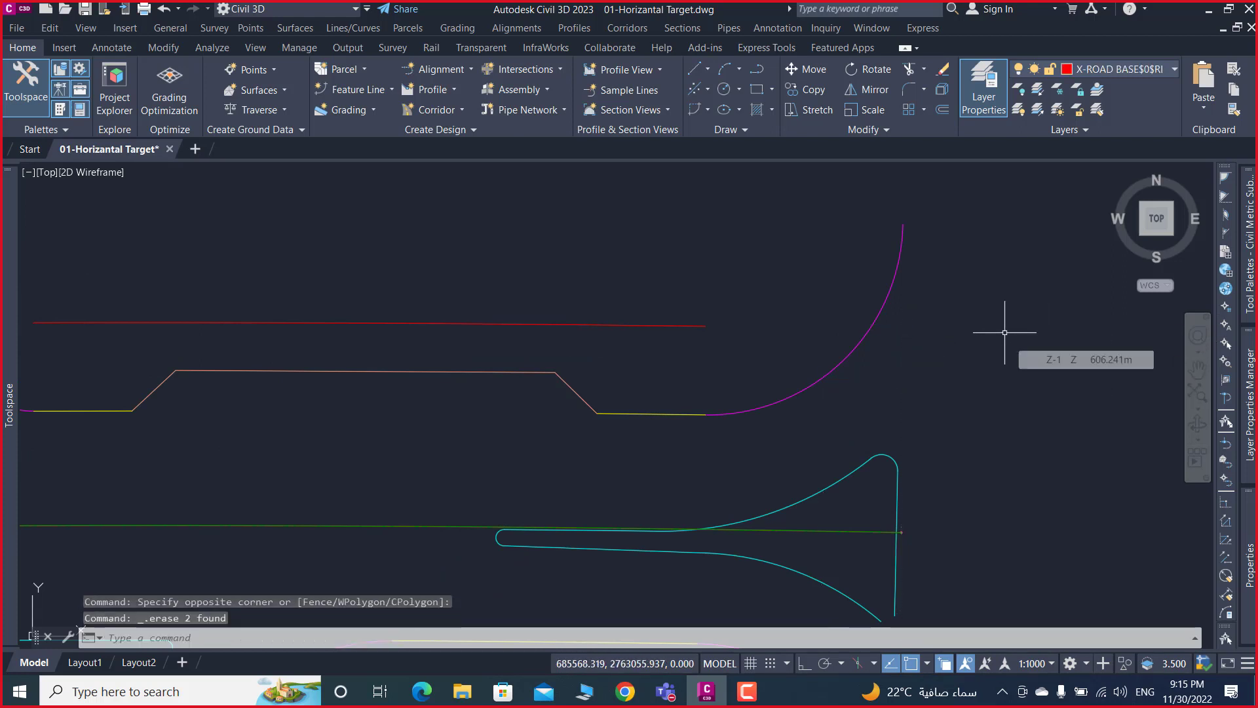
- Pan and zoom to the road's east end to inspect the edge target lines
middle_drag(613, 412, 774, 416)
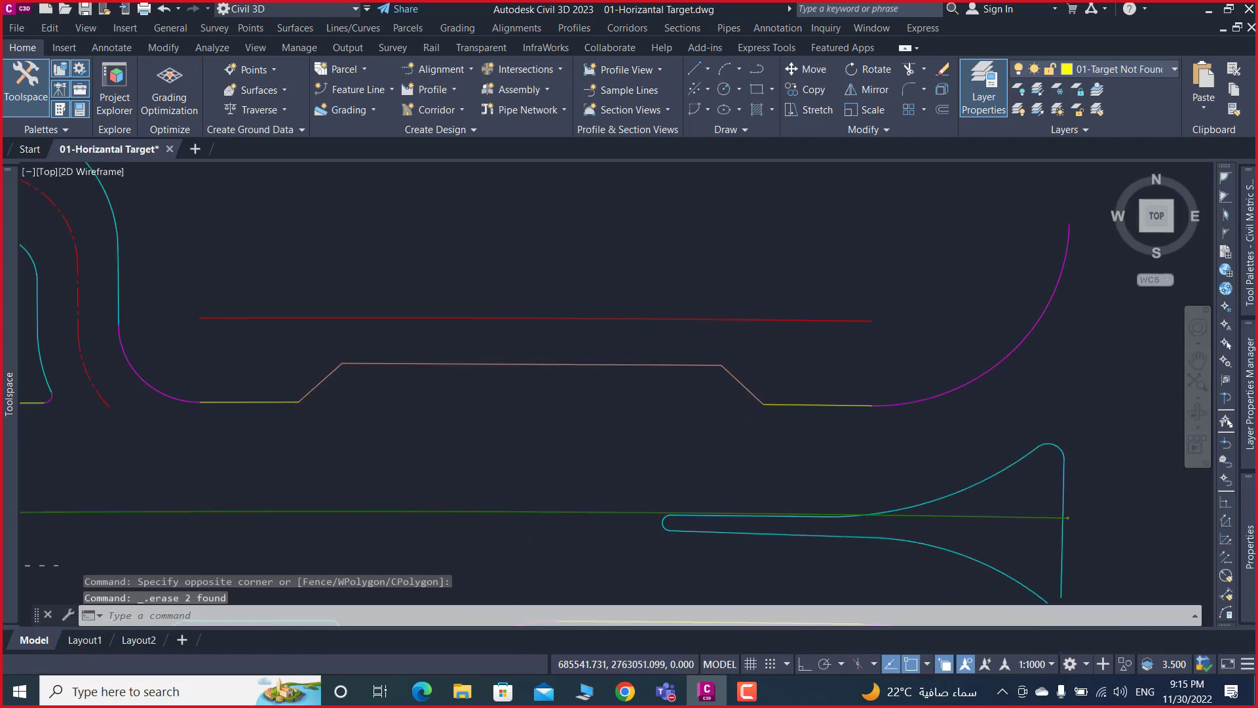
scroll(764, 407, down, 2)
middle_drag(596, 400, 752, 391)
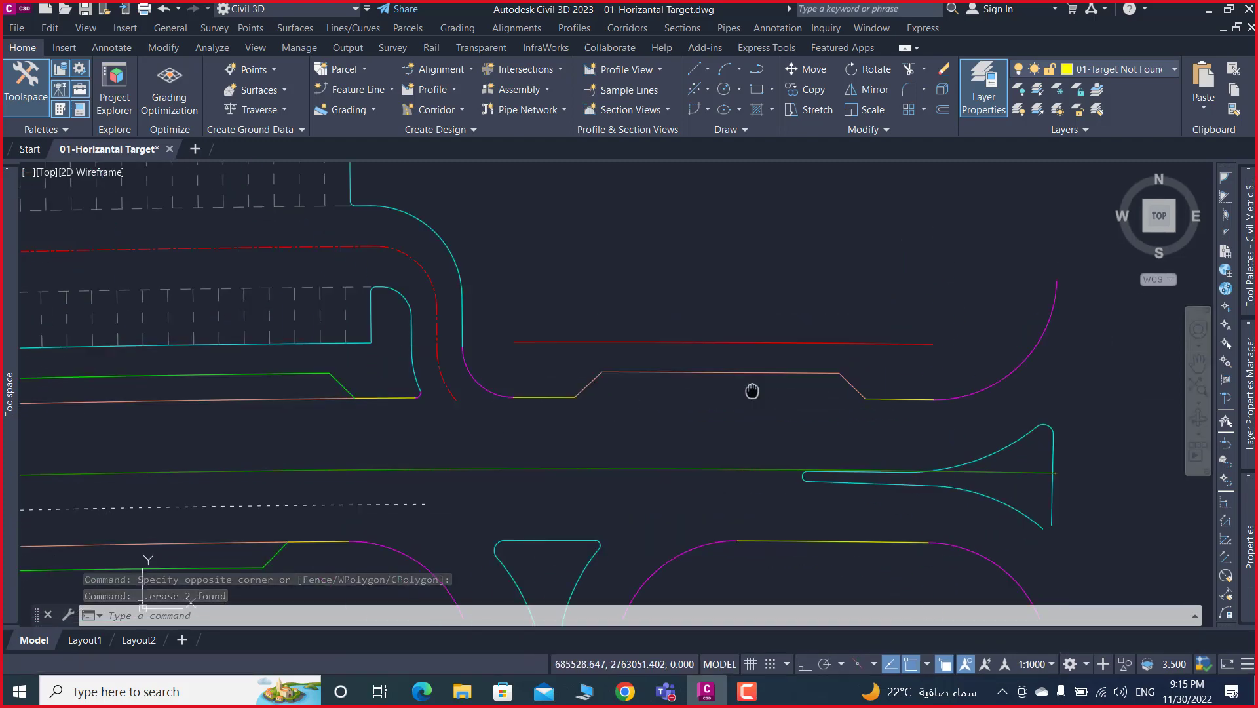
scroll(894, 342, down, 1)
scroll(893, 343, down, 1)
scroll(453, 391, down, 1)
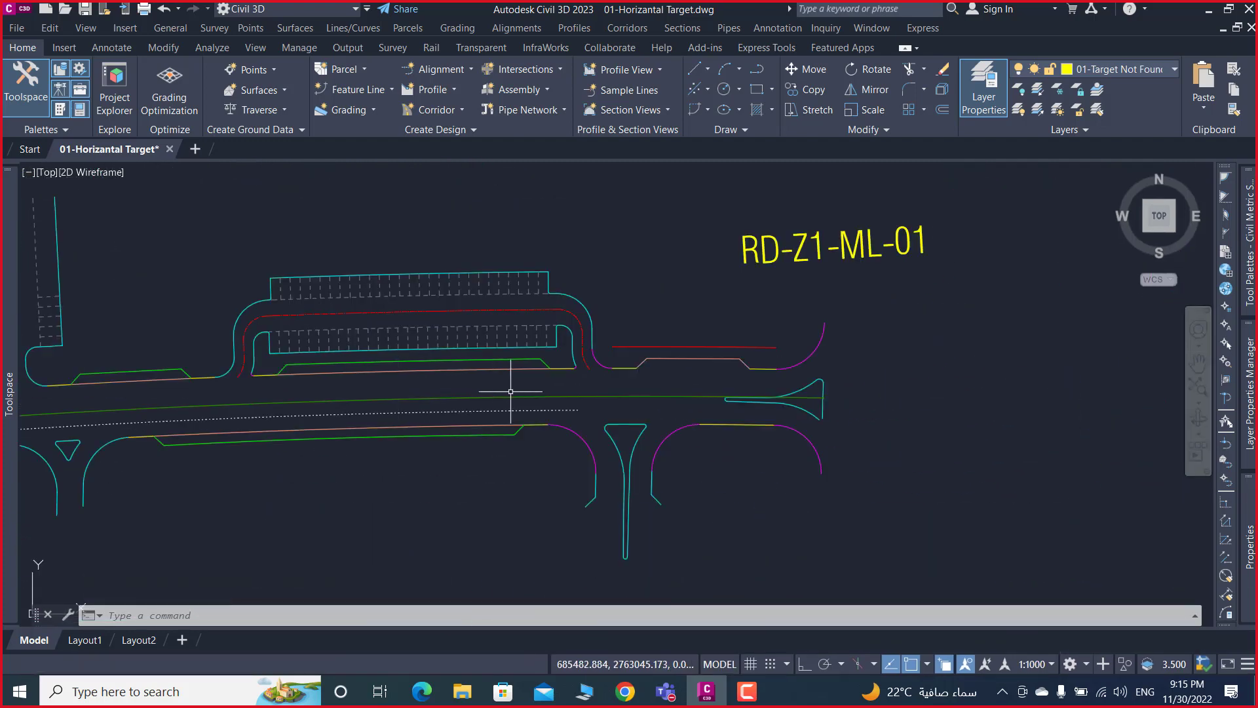
scroll(315, 414, down, 2)
scroll(877, 384, up, 4)
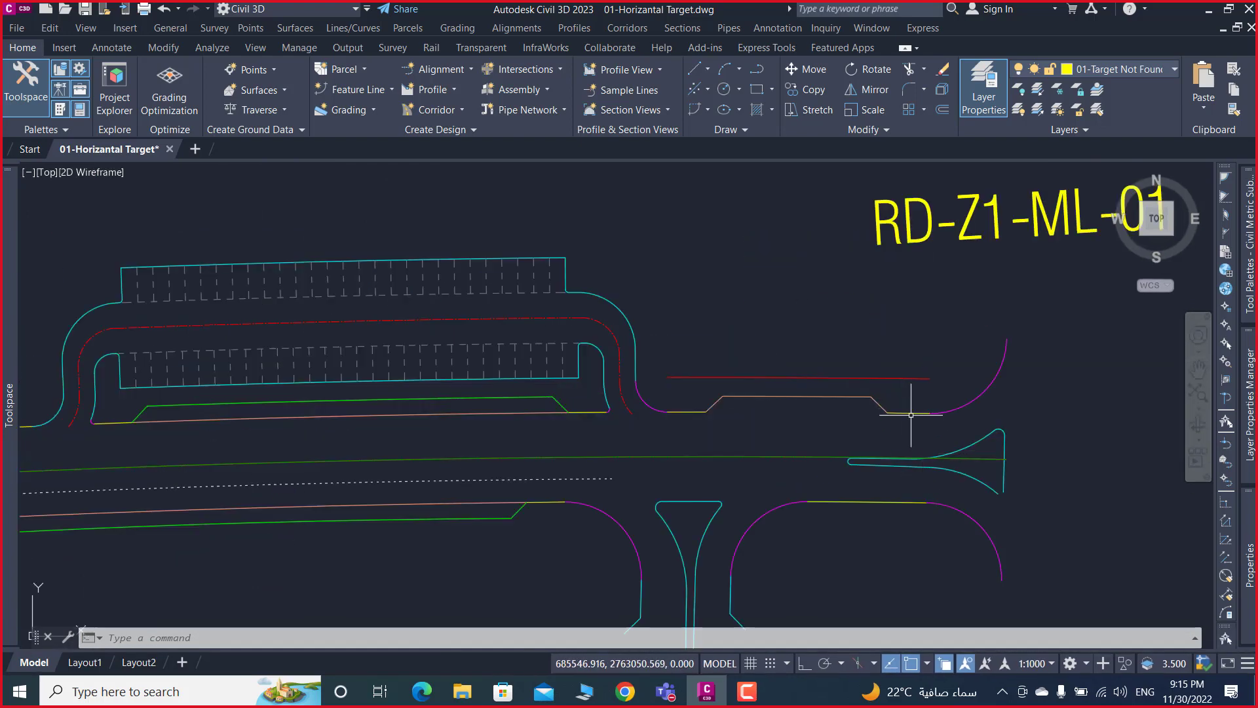
scroll(911, 418, up, 4)
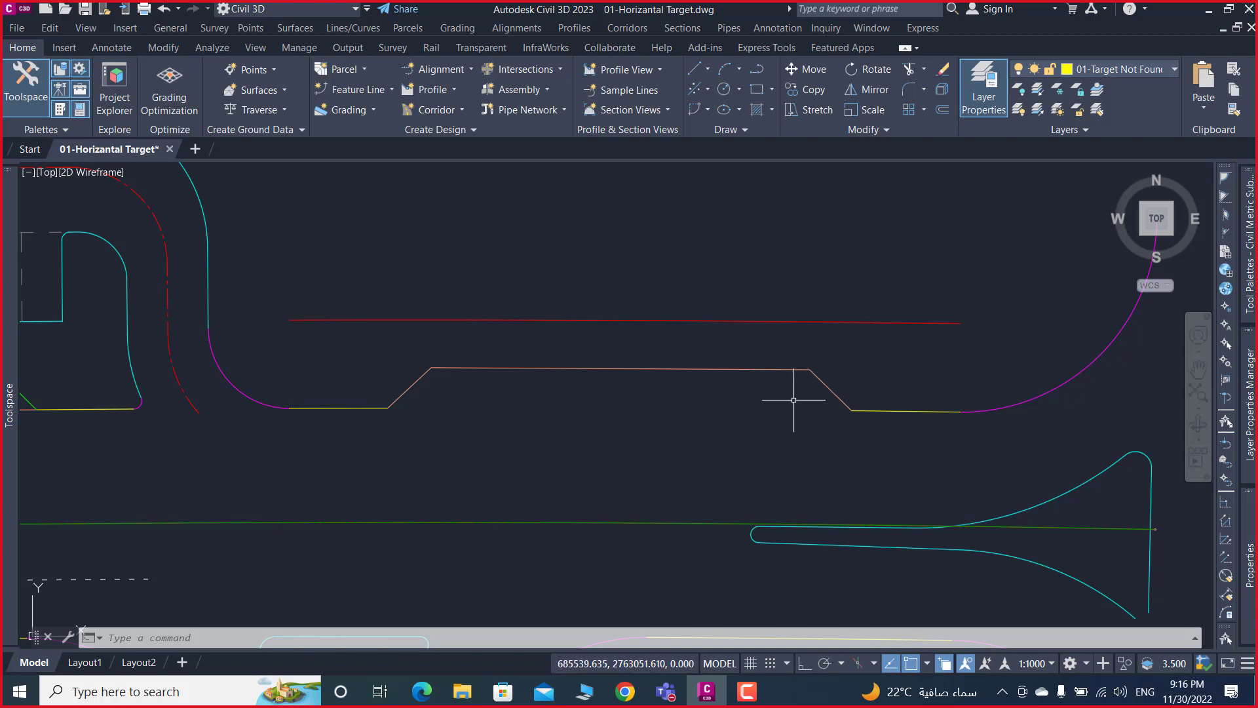
mouse_move(796, 391)
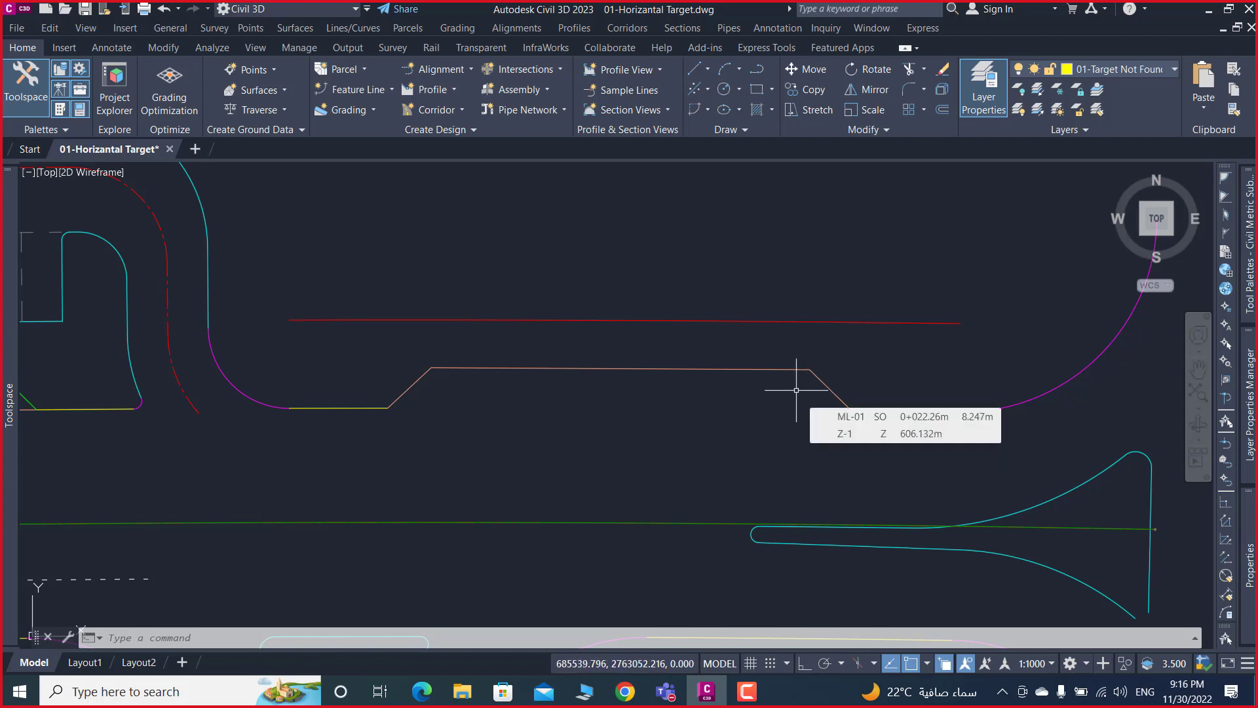
scroll(734, 390, down, 3)
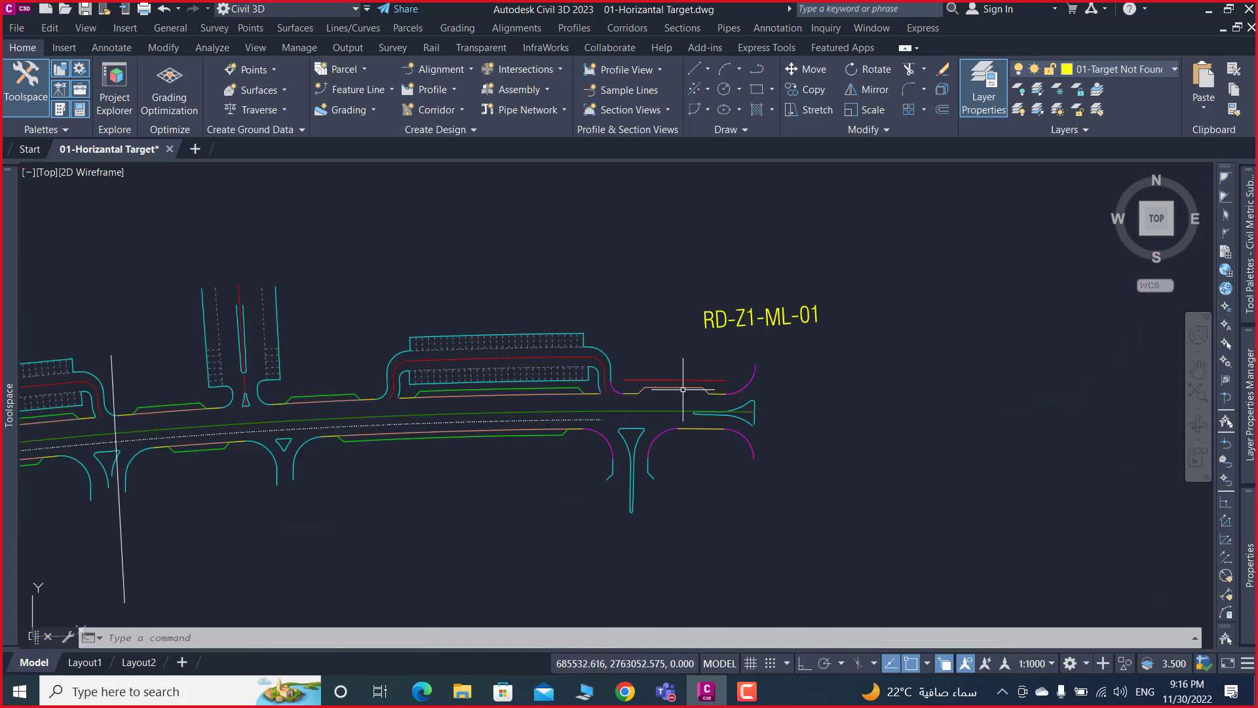
scroll(683, 390, down, 2)
scroll(820, 409, down, 2)
scroll(857, 421, up, 8)
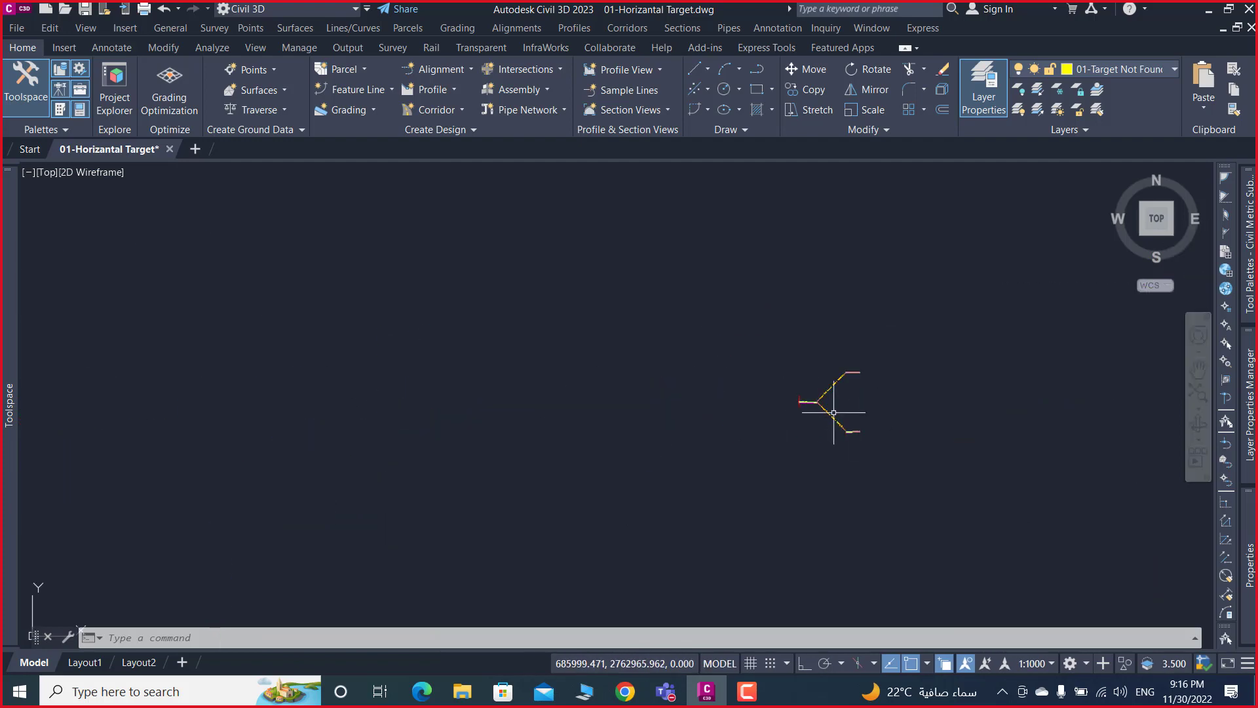
scroll(828, 406, up, 6)
scroll(734, 392, up, 4)
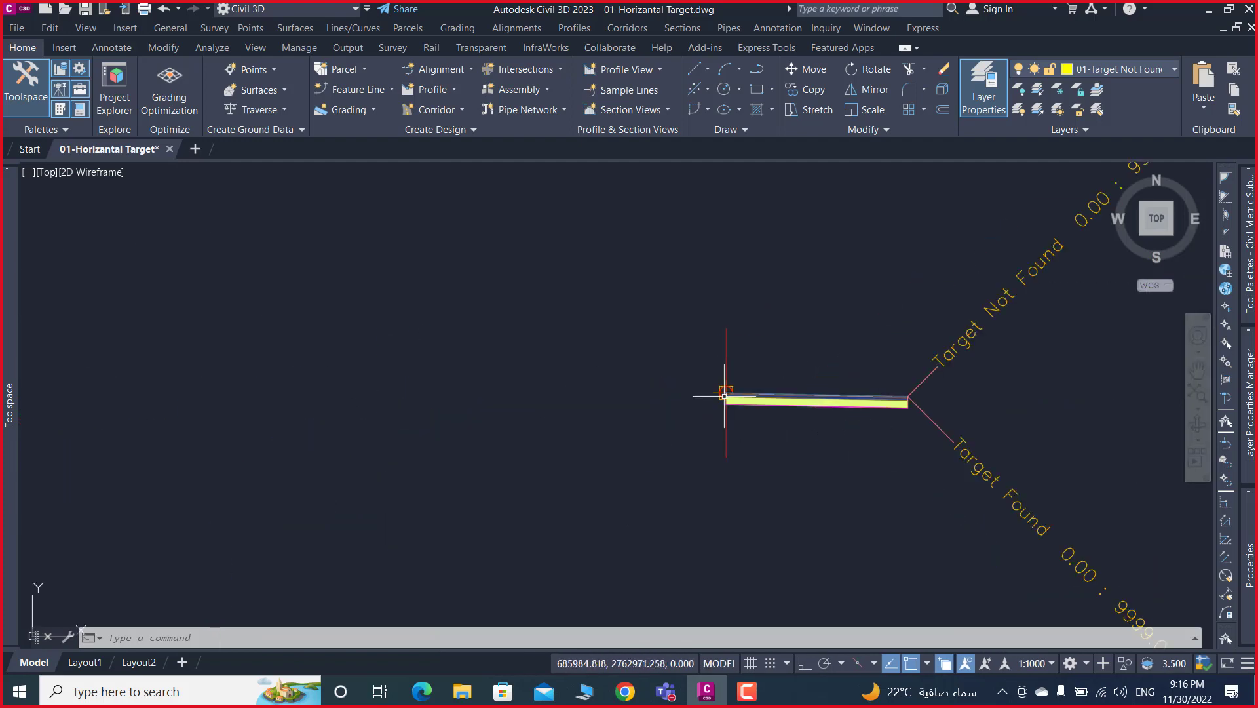
scroll(724, 395, down, 4)
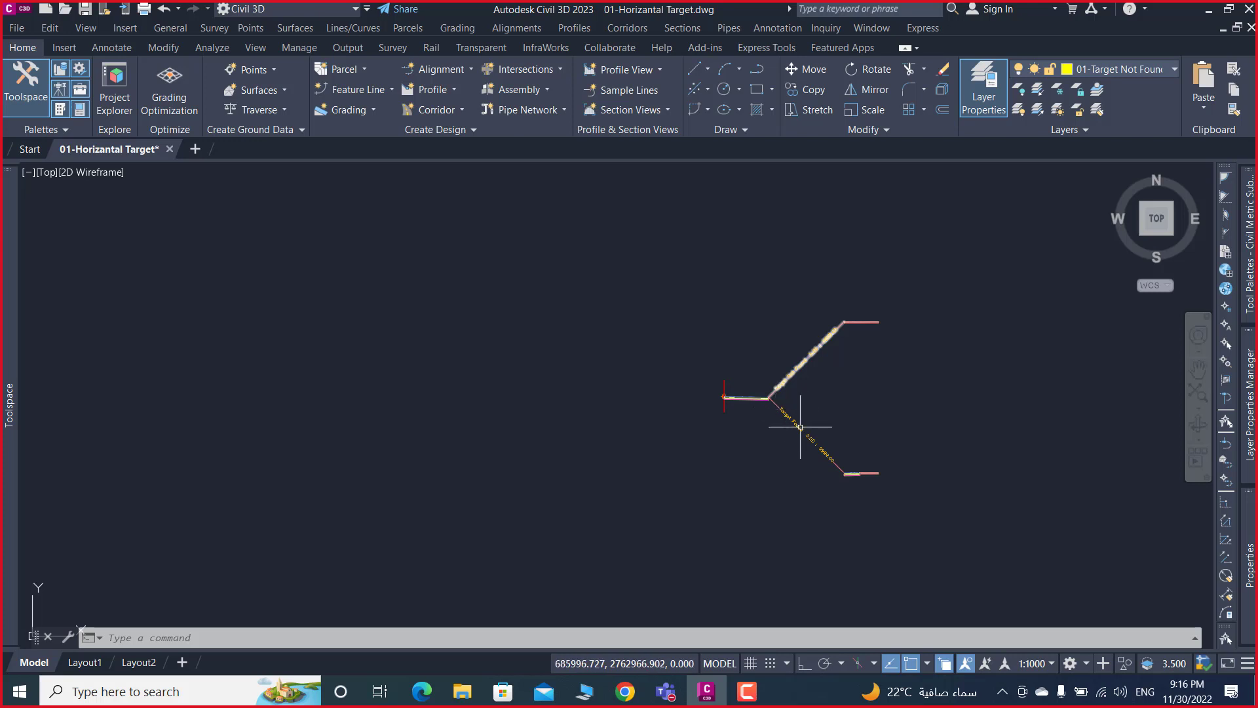
scroll(829, 461, up, 6)
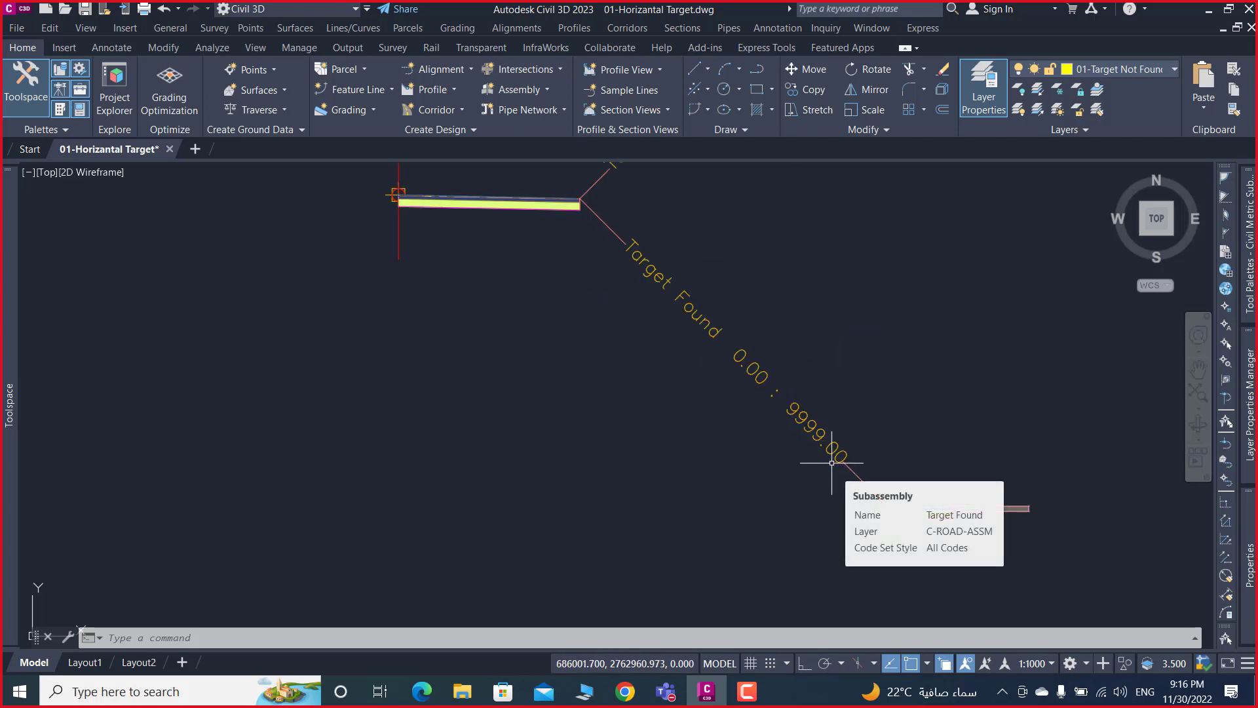
scroll(832, 463, down, 2)
scroll(826, 457, down, 2)
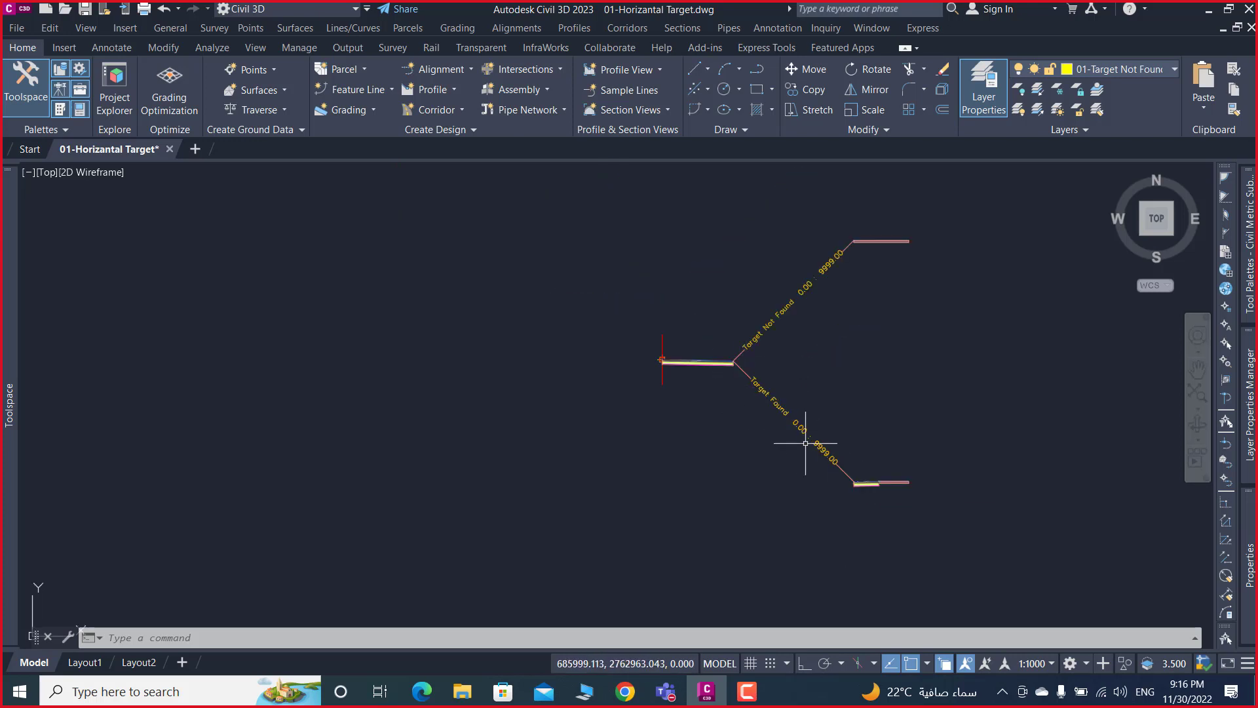
scroll(749, 390, up, 2)
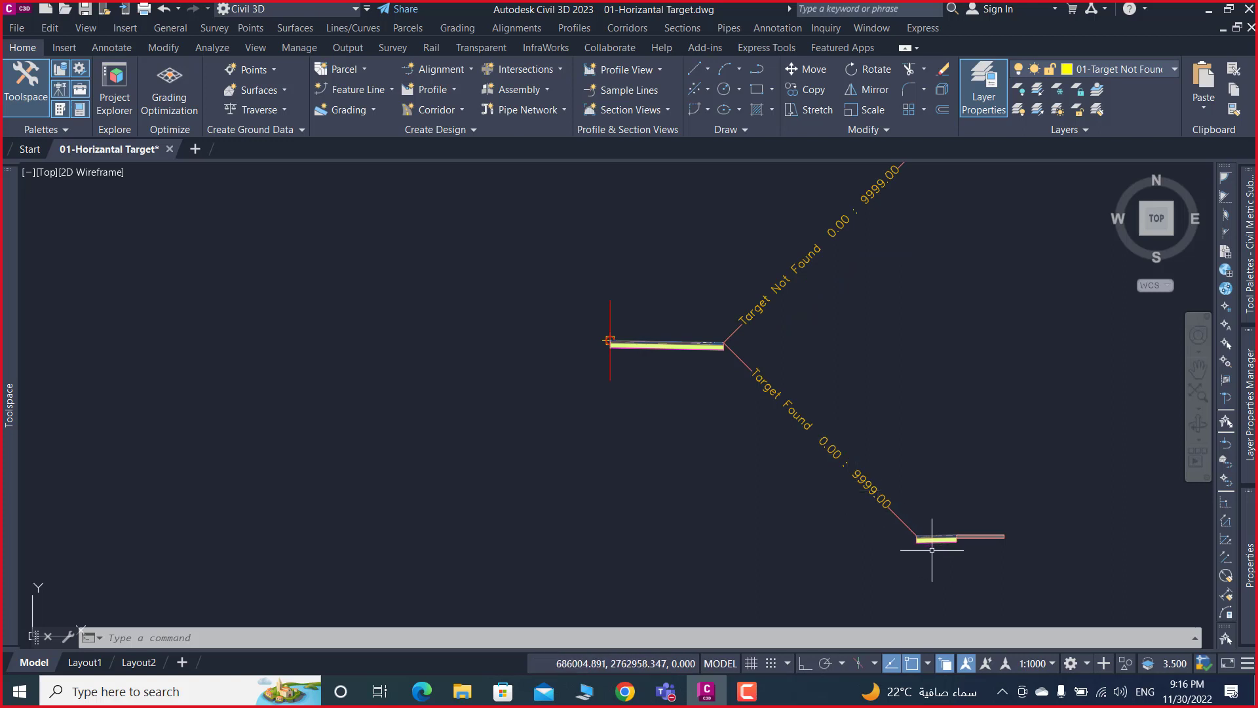
scroll(932, 549, up, 2)
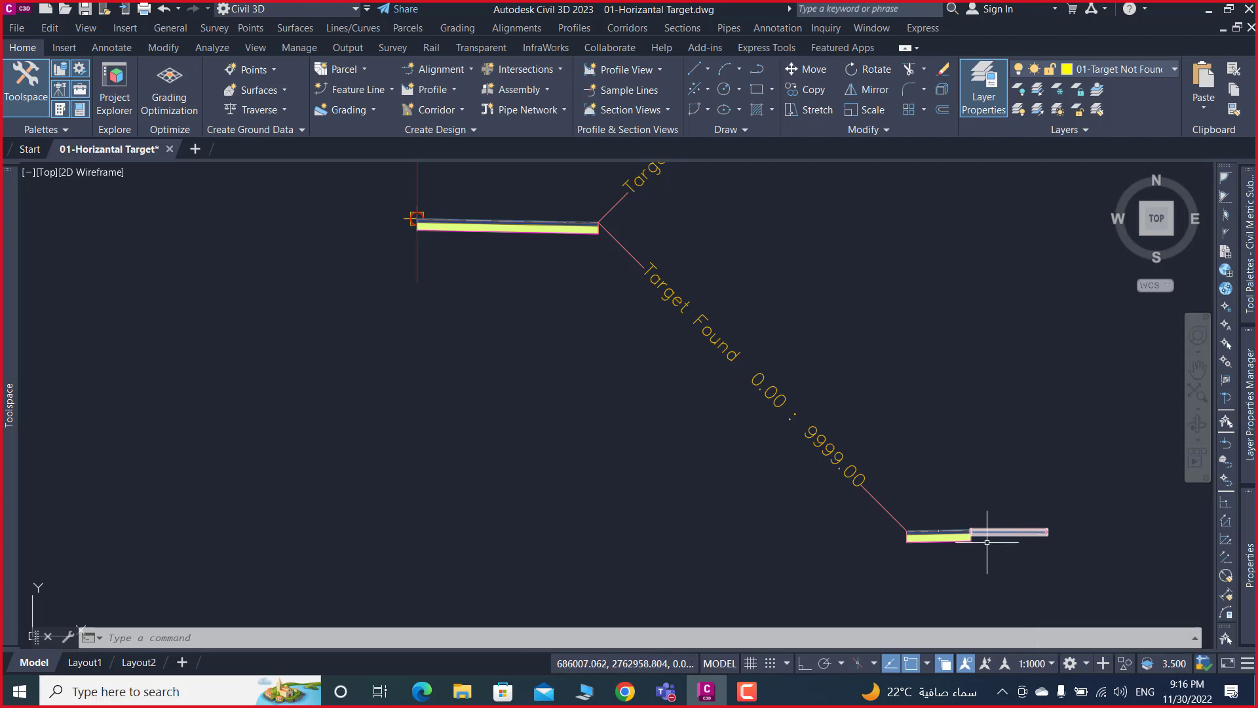
scroll(987, 542, down, 6)
scroll(948, 422, up, 6)
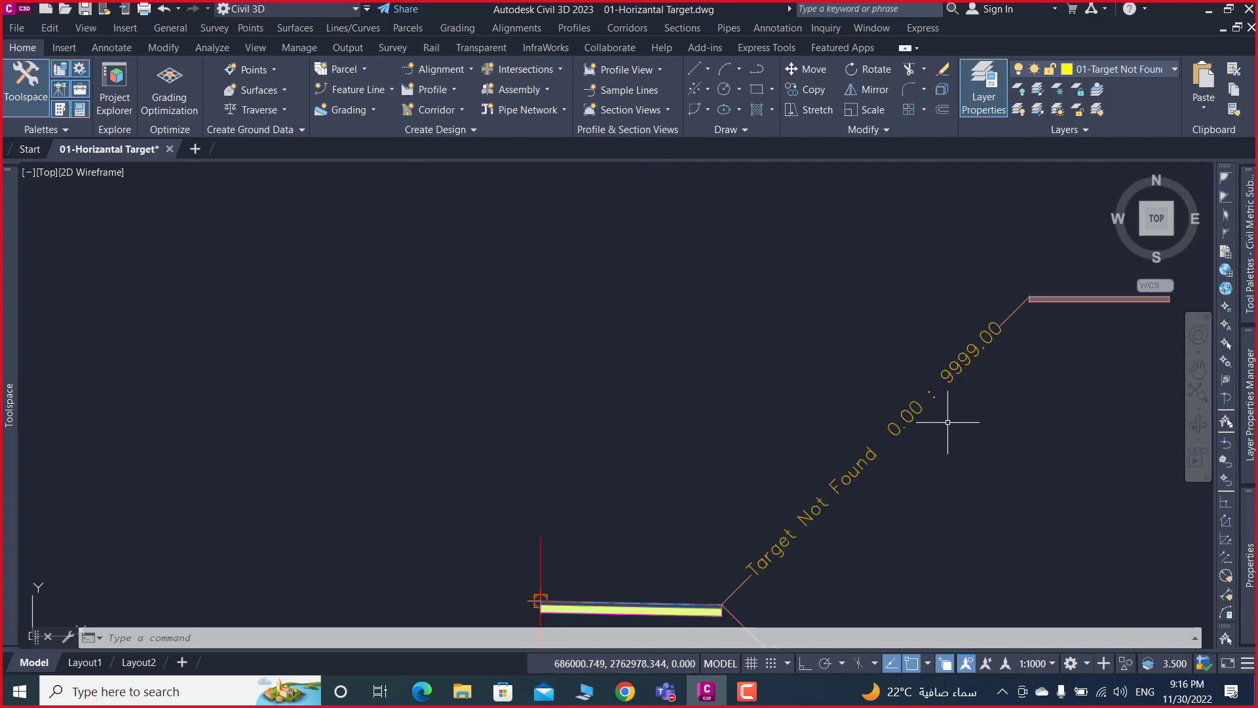
middle_drag(1047, 331, 515, 448)
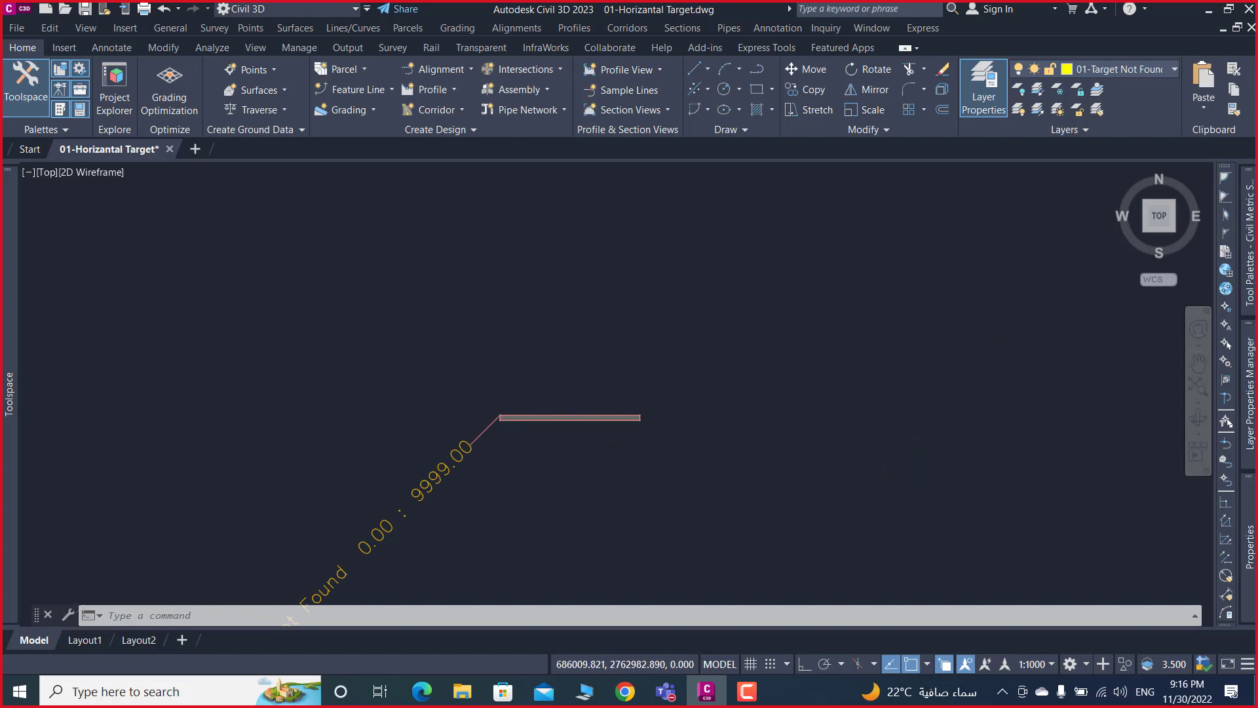
scroll(697, 403, down, 6)
scroll(697, 402, down, 8)
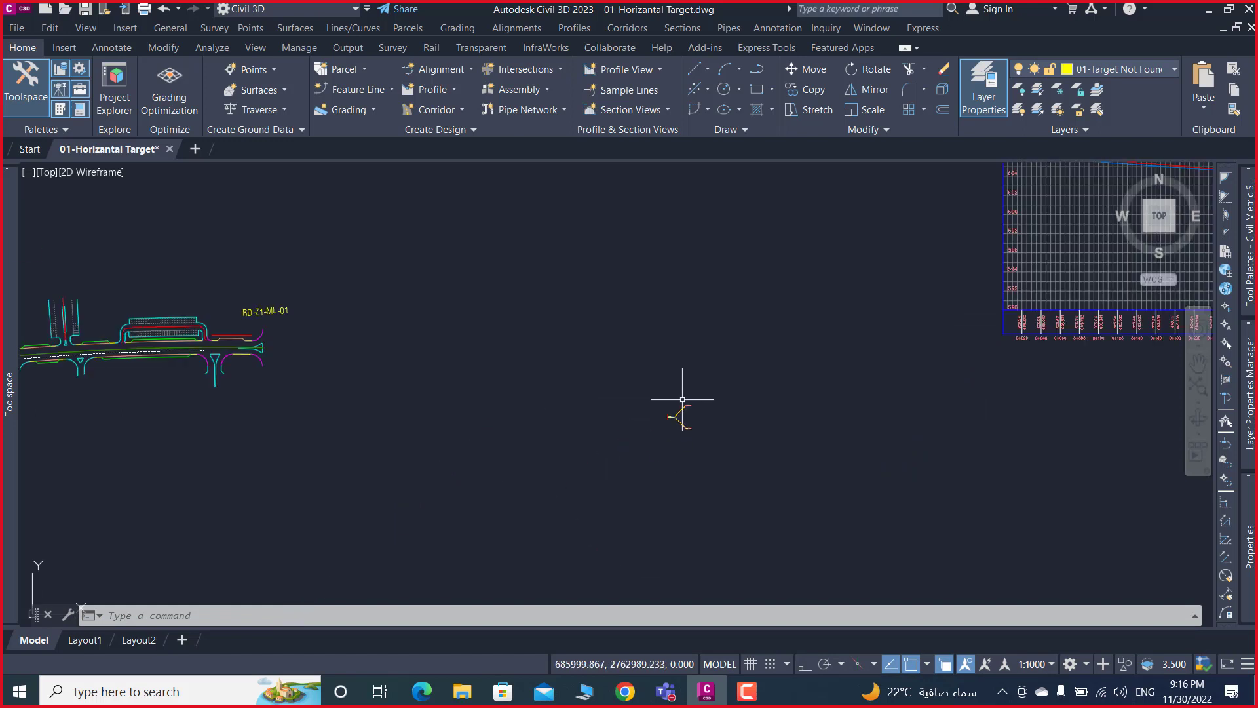
middle_drag(482, 385, 525, 414)
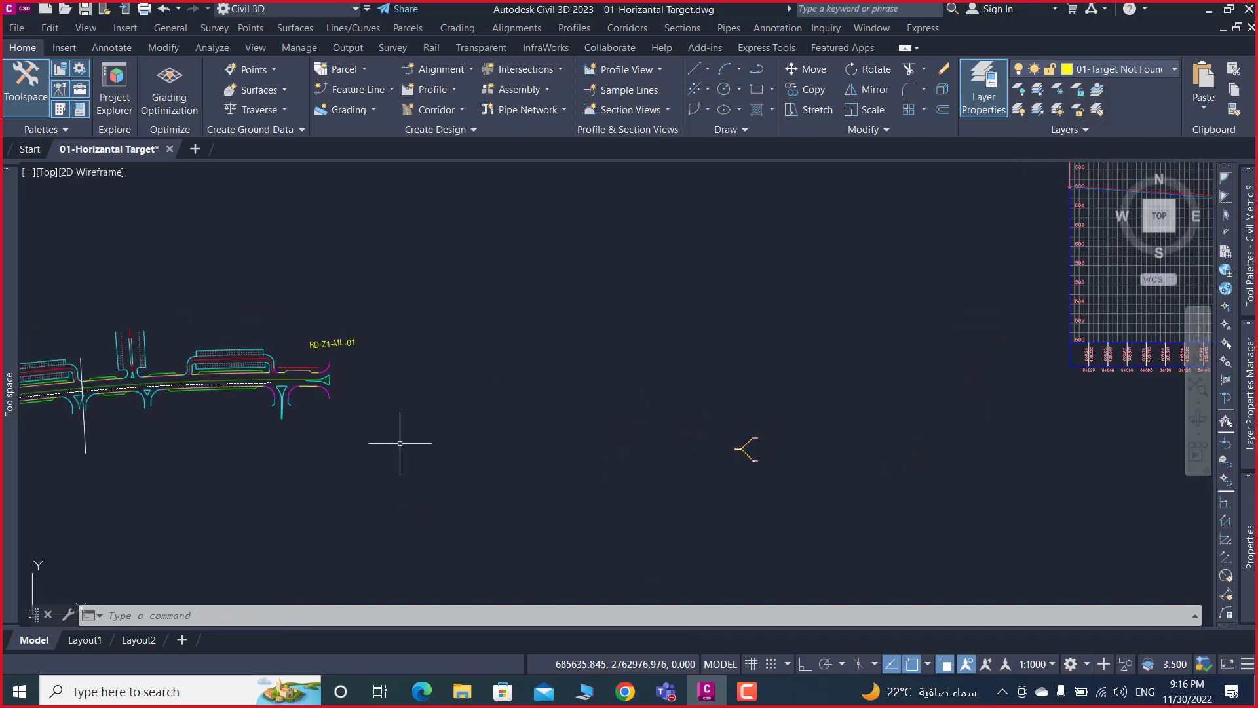
middle_drag(363, 423, 603, 441)
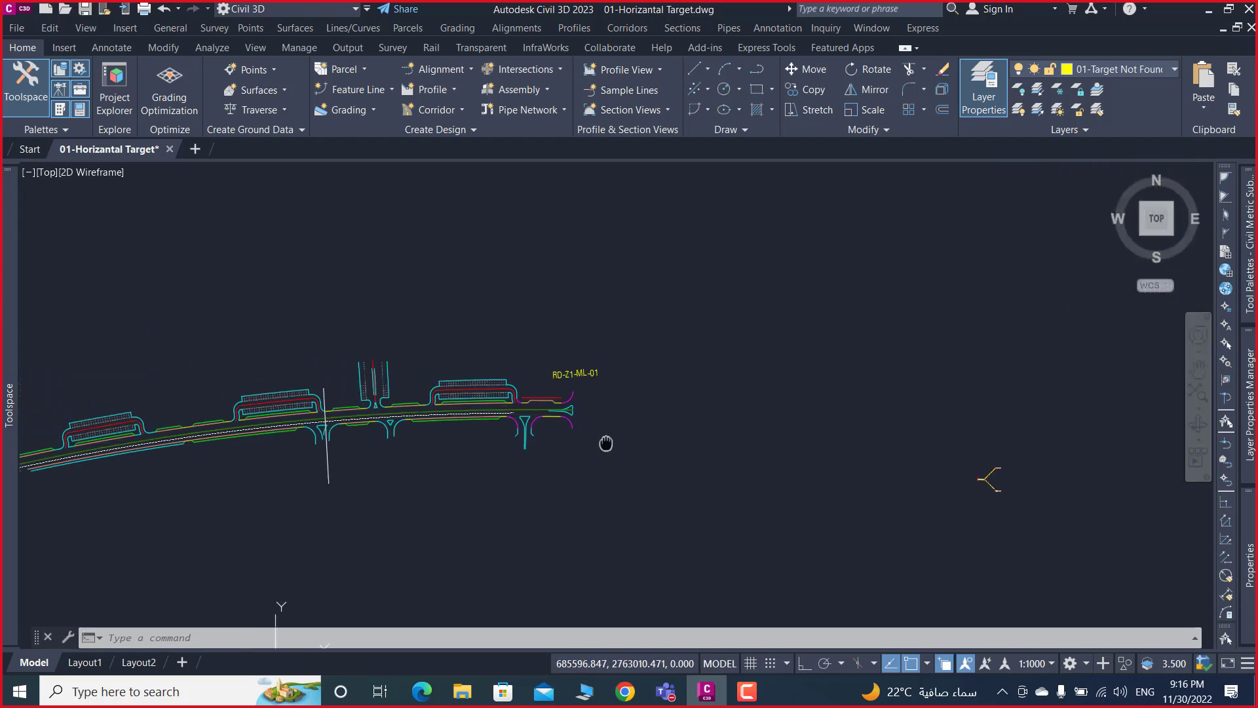
scroll(588, 394, up, 3)
scroll(588, 395, up, 5)
scroll(588, 395, up, 2)
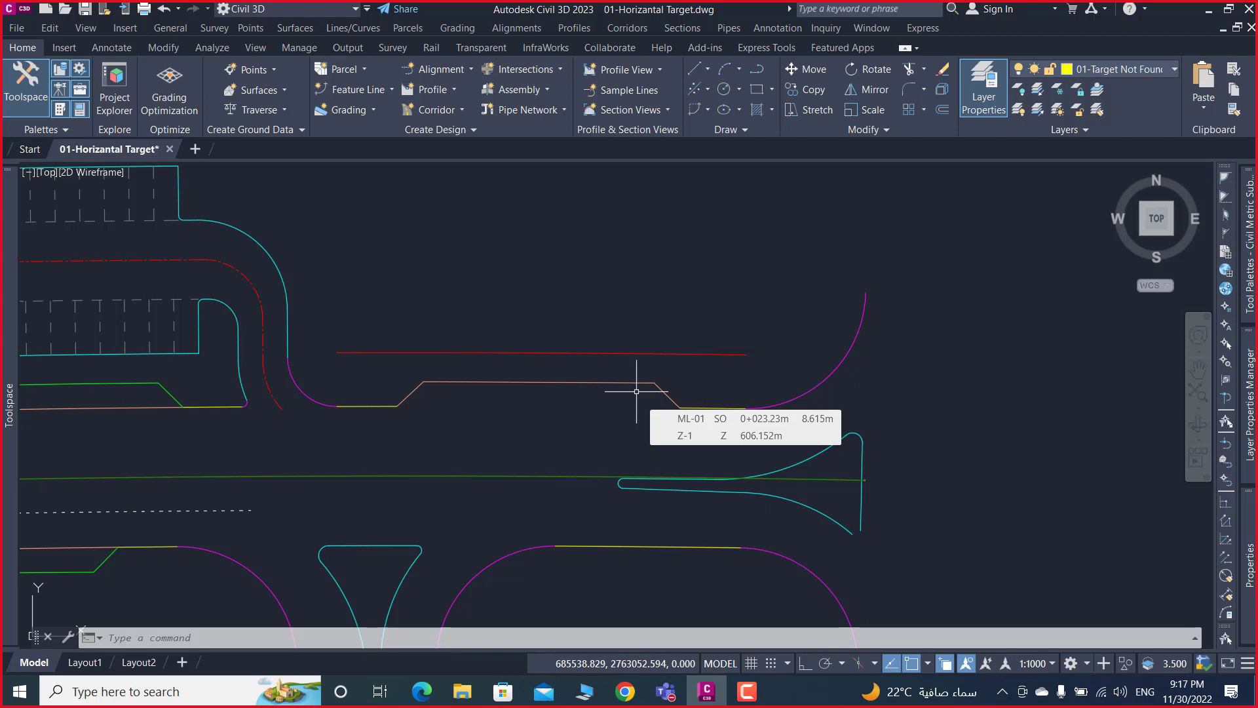
scroll(636, 391, down, 8)
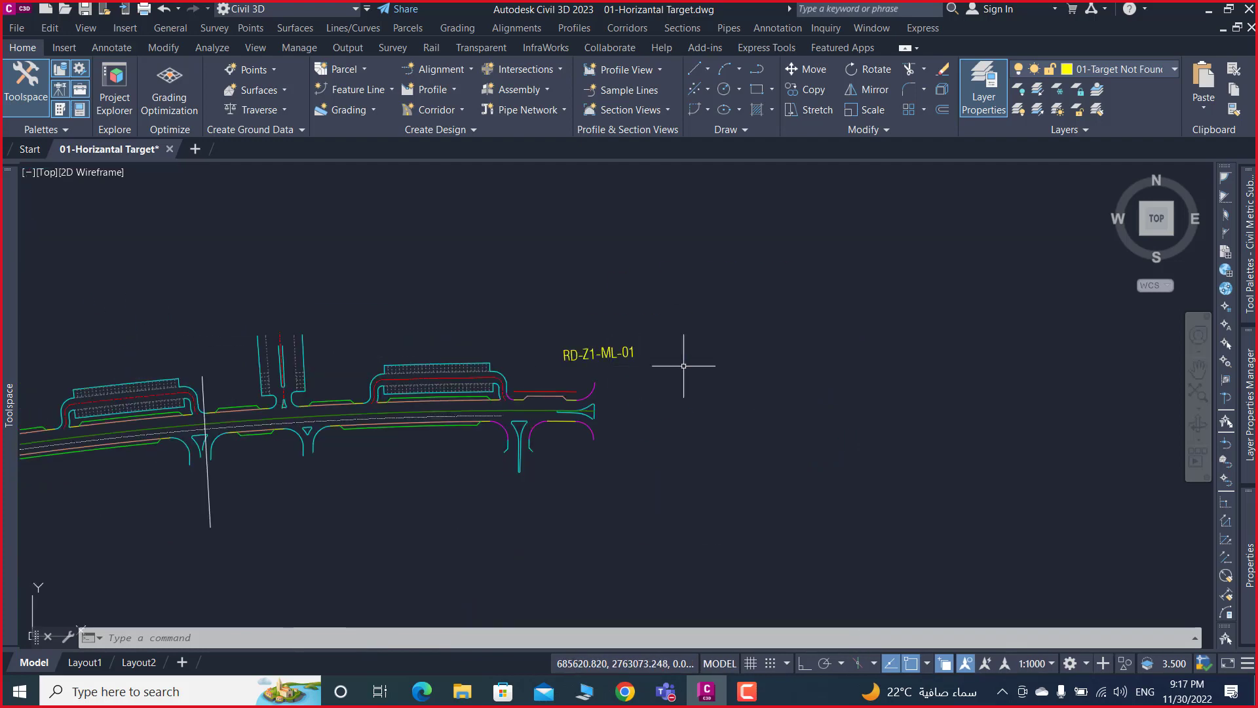
scroll(823, 407, up, 3)
scroll(879, 427, up, 2)
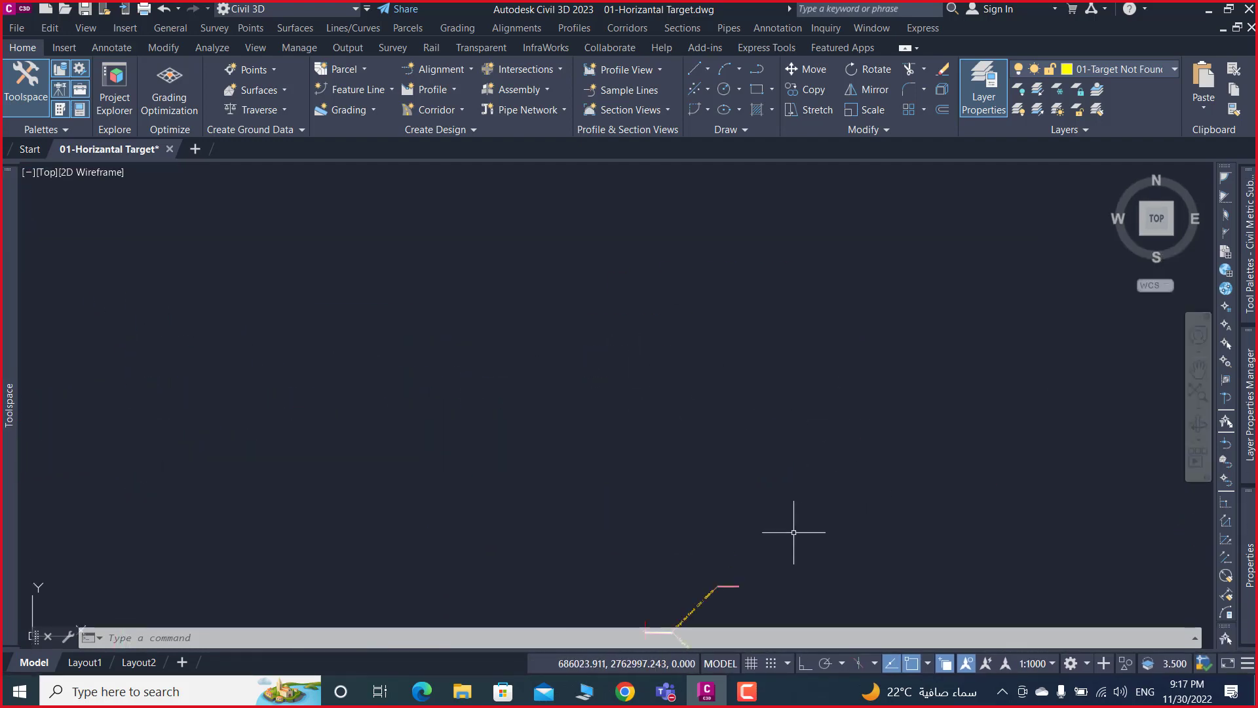
middle_drag(795, 520, 808, 395)
scroll(671, 498, up, 5)
scroll(643, 489, up, 3)
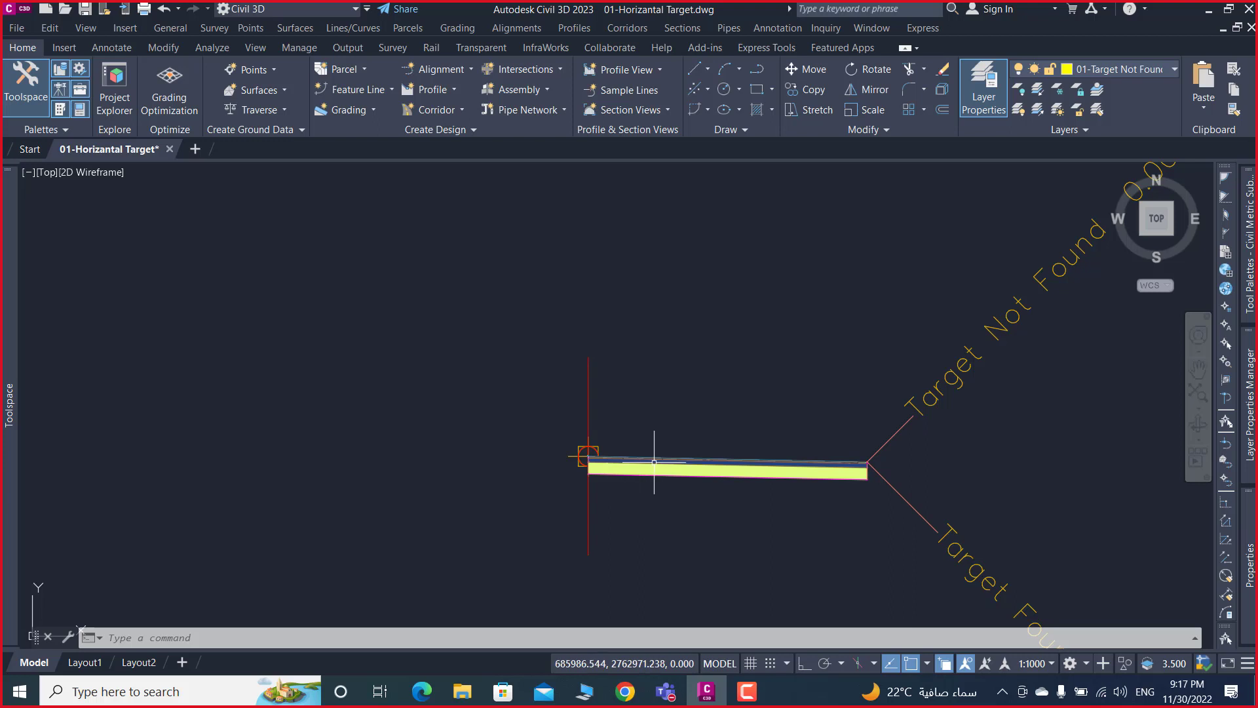
click(656, 469)
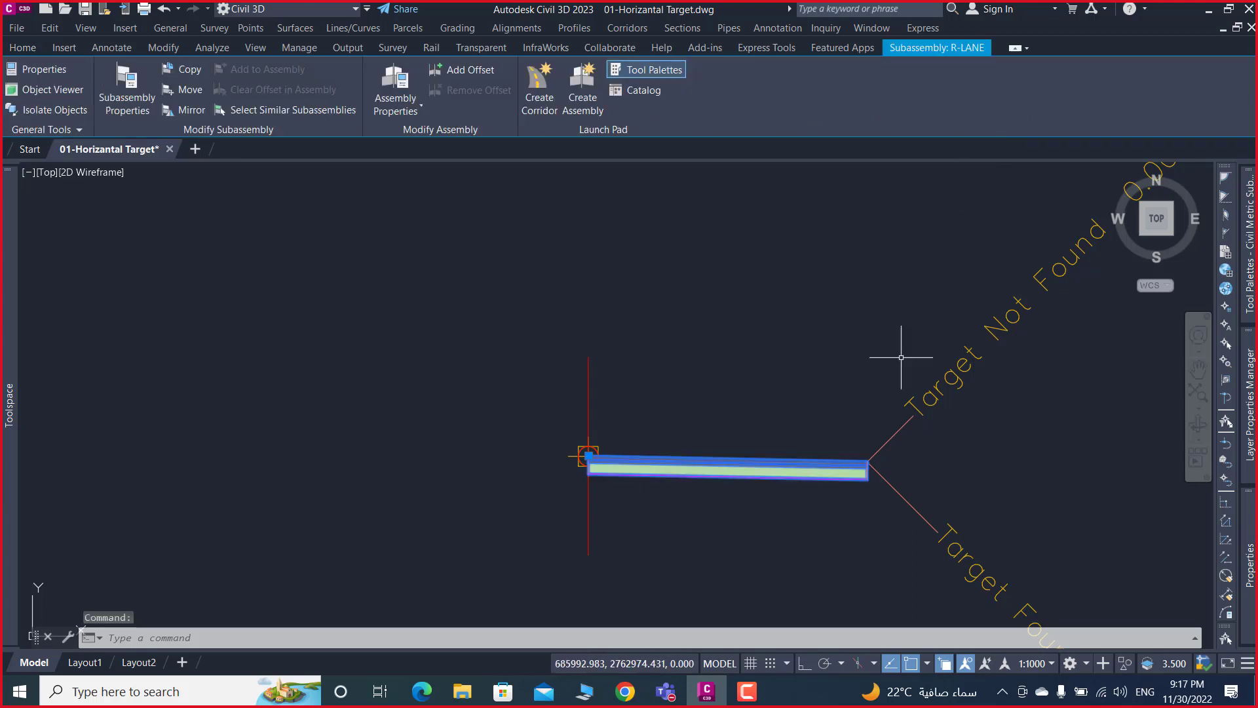
key(Escape)
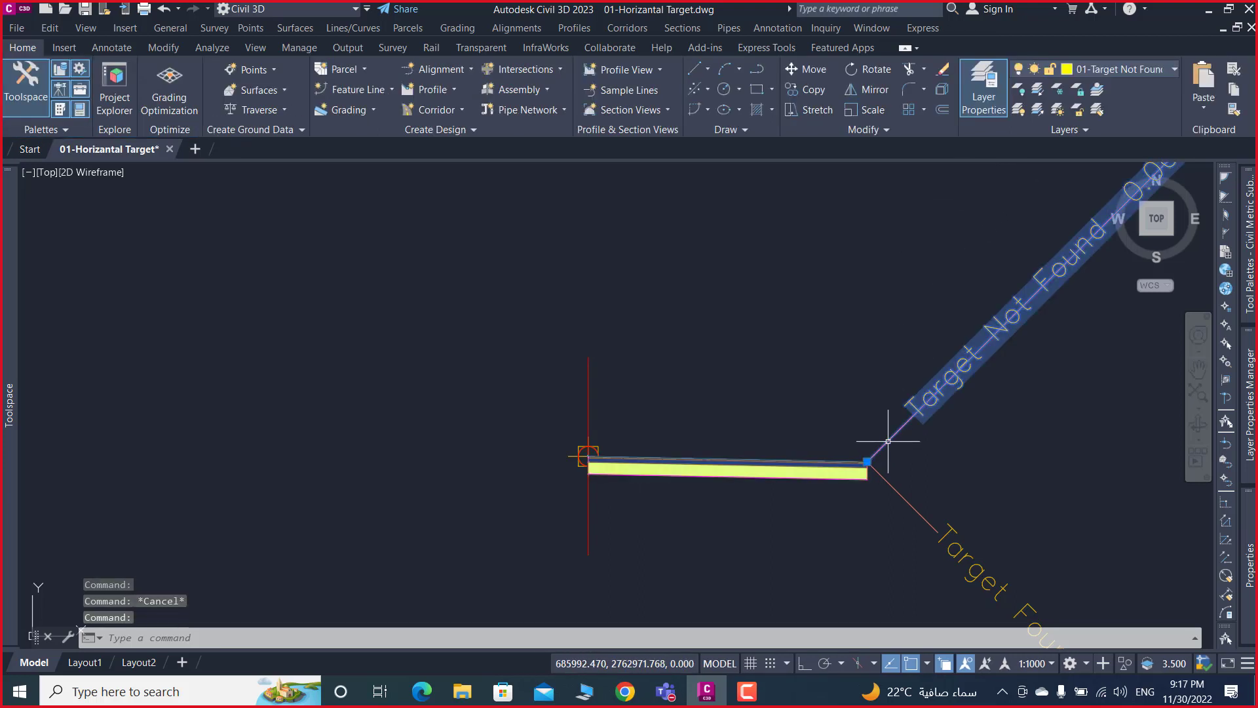
click(889, 438)
key(Escape)
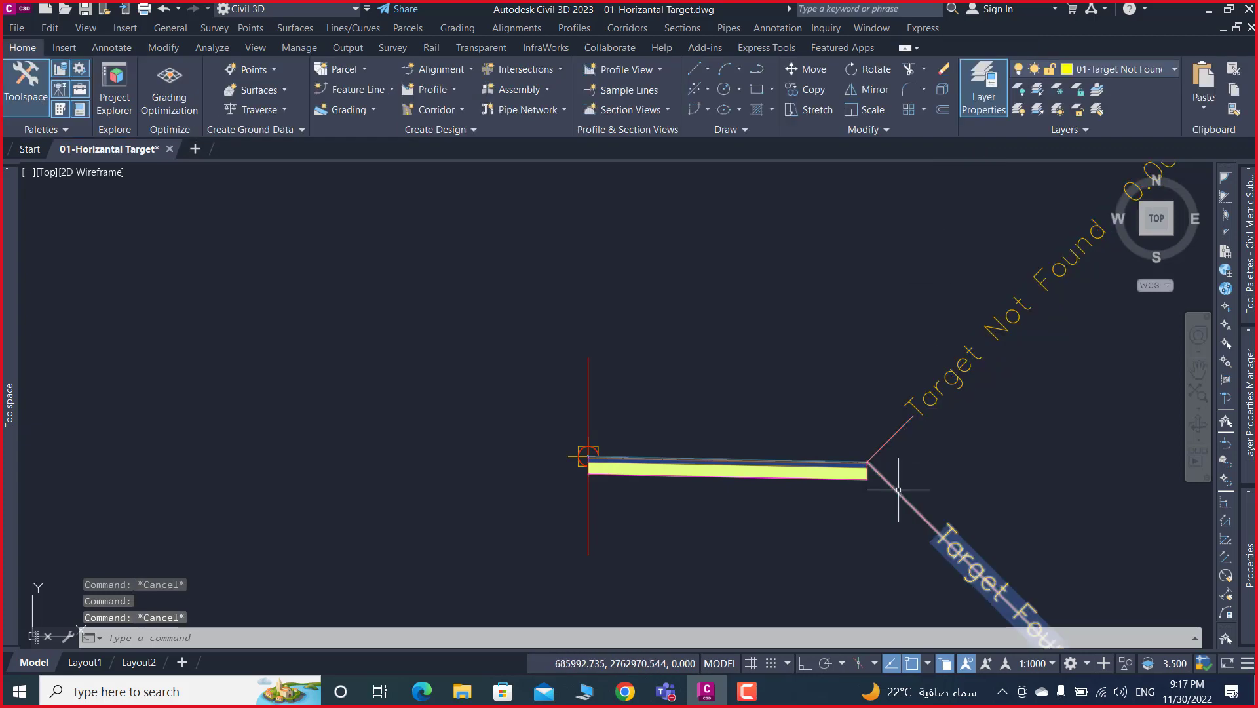
click(903, 496)
scroll(846, 282, down, 5)
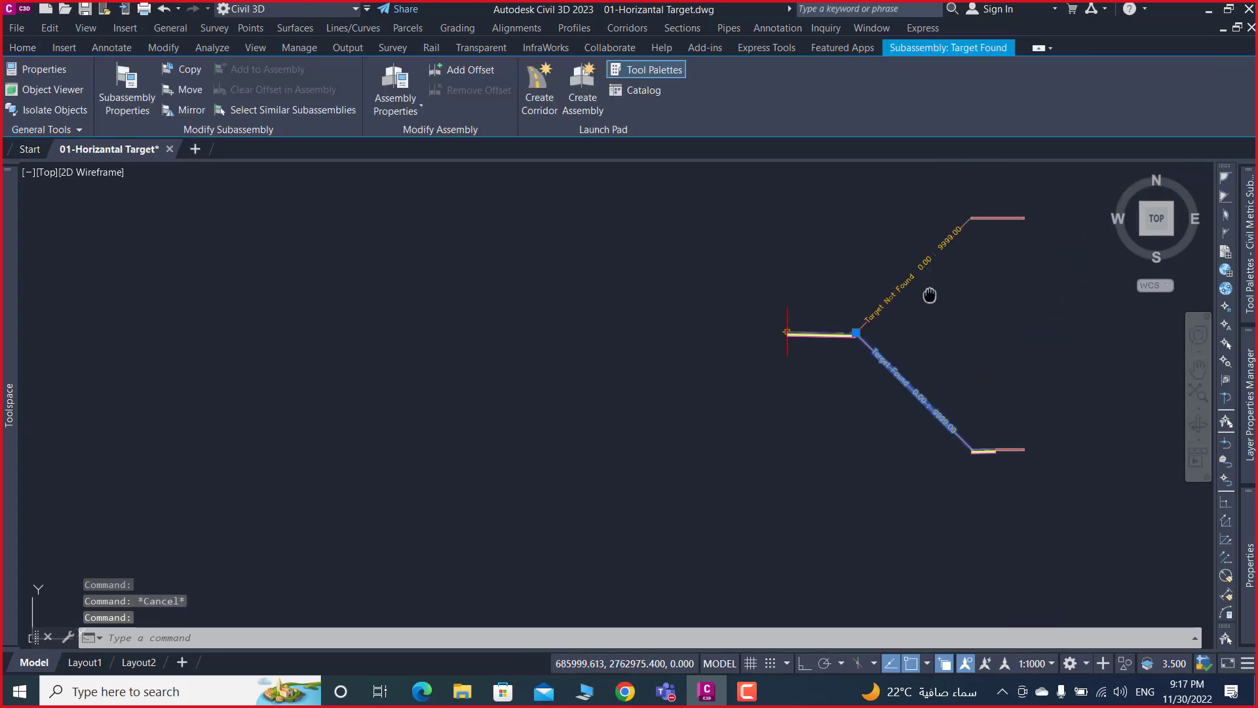
middle_drag(927, 292, 876, 397)
key(Escape)
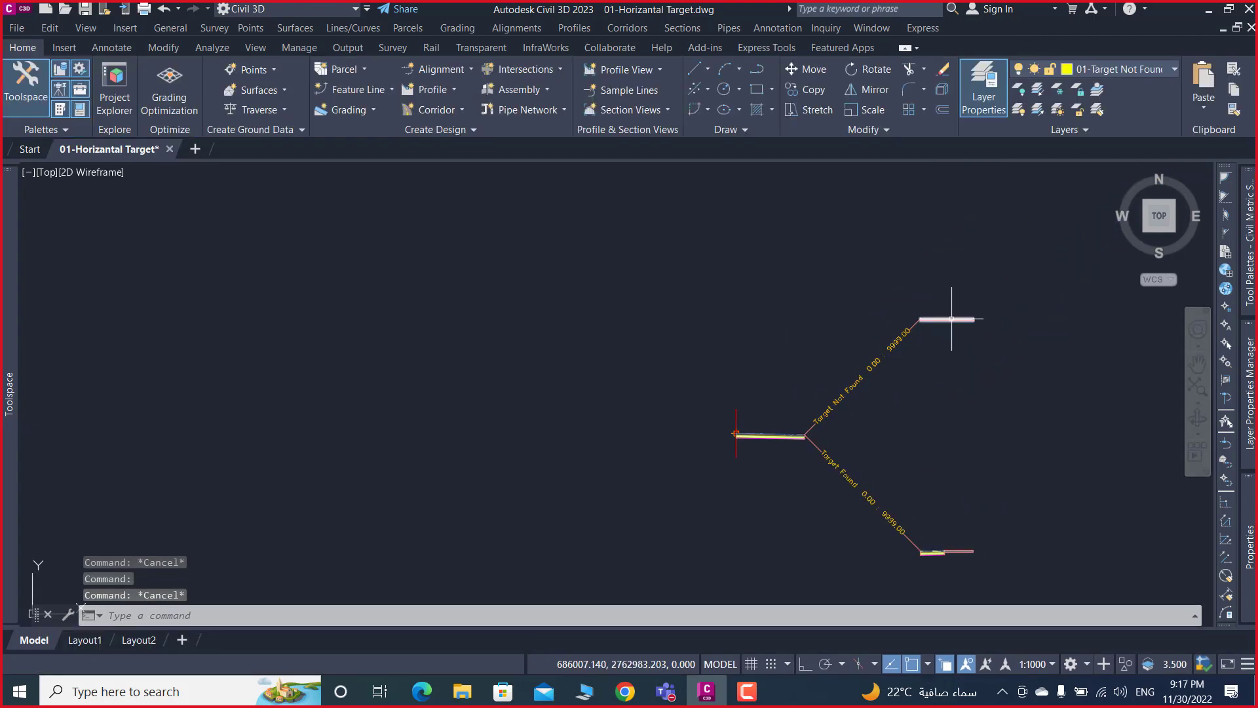
click(952, 319)
key(Escape)
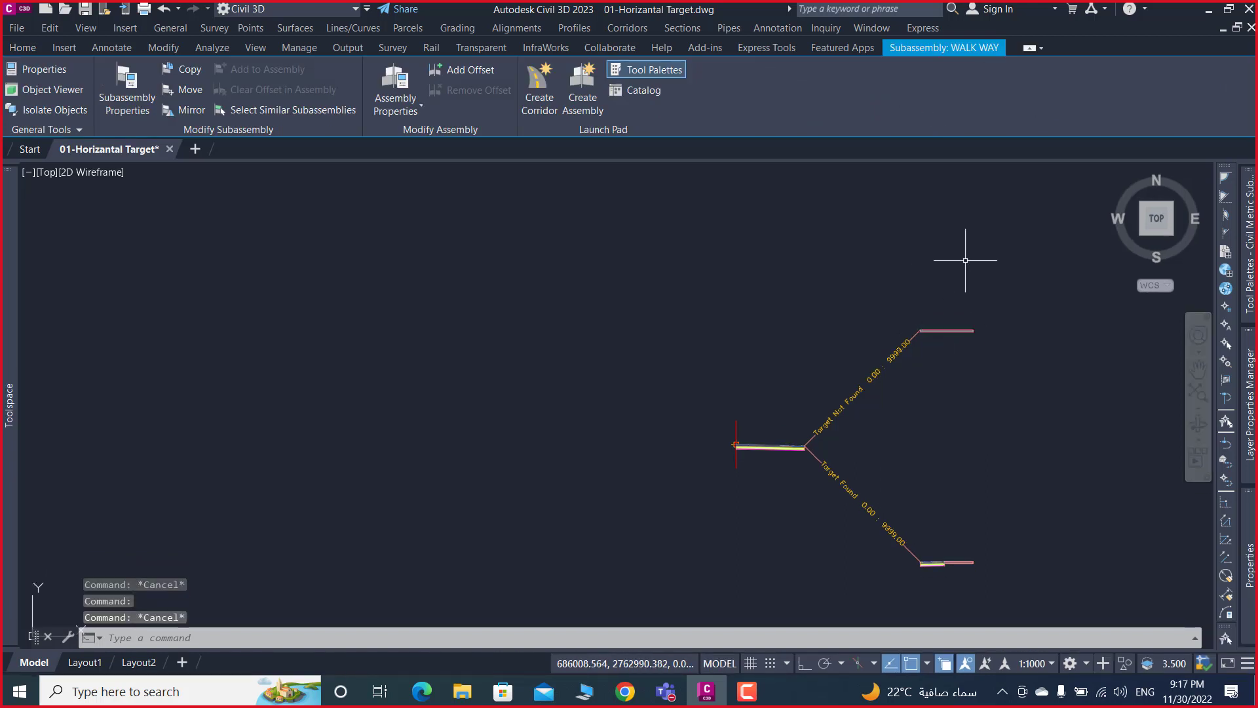
scroll(947, 570, up, 6)
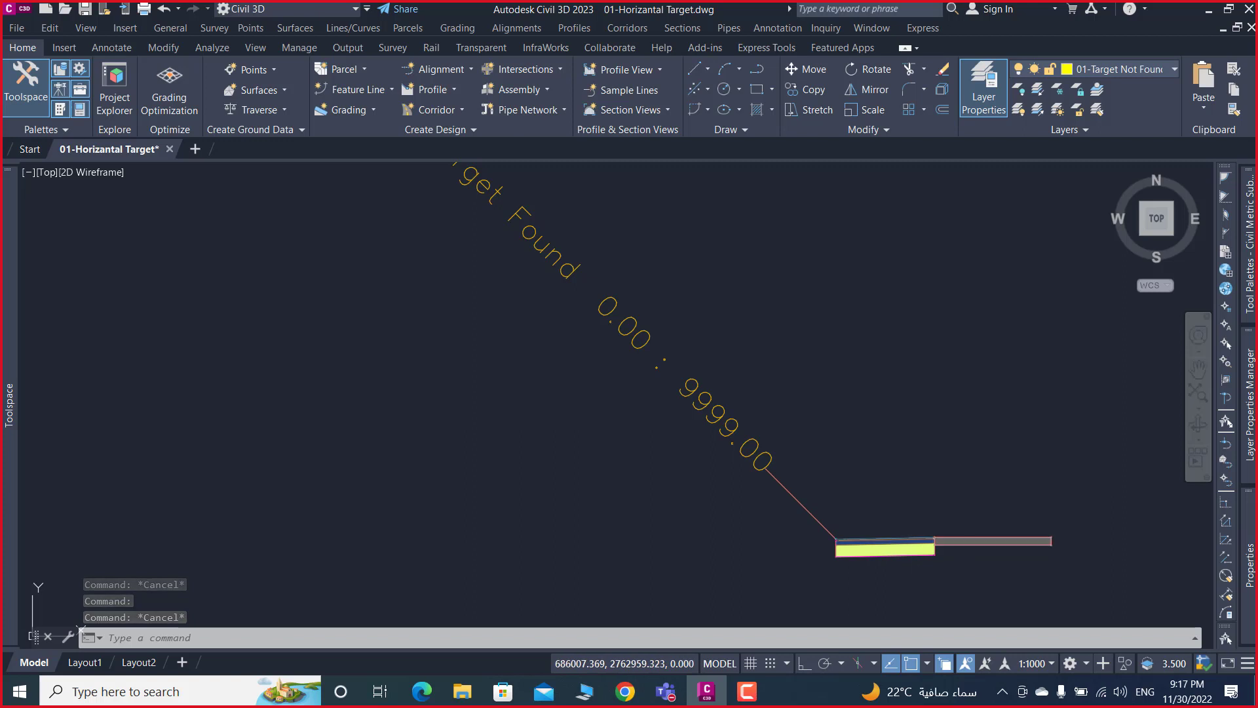
click(972, 538)
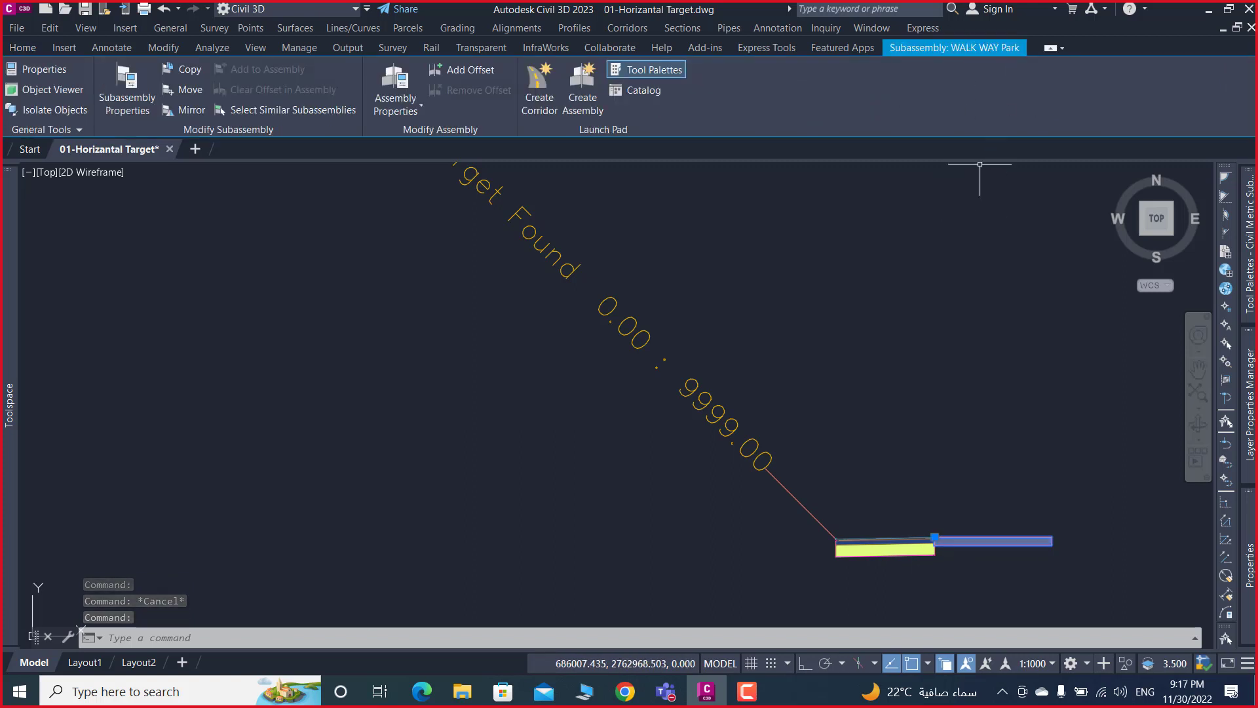
key(Escape)
scroll(900, 393, down, 4)
scroll(751, 377, down, 5)
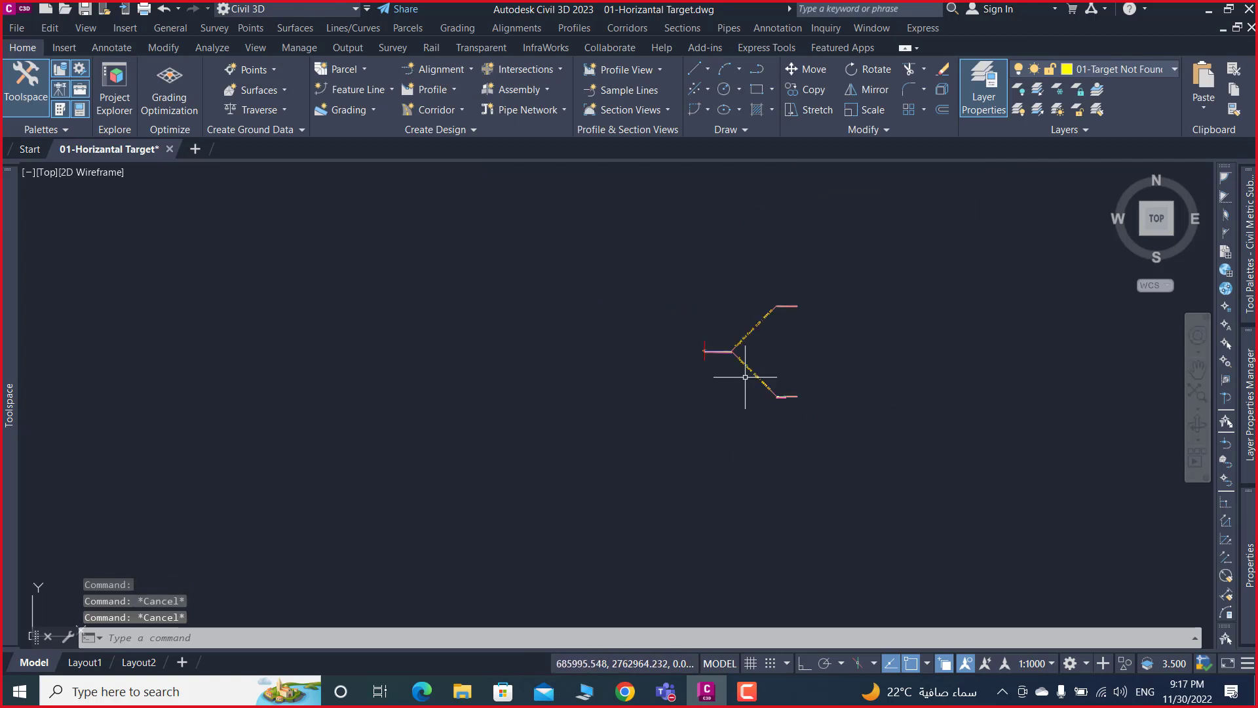
scroll(406, 328, down, 5)
middle_drag(385, 315, 702, 368)
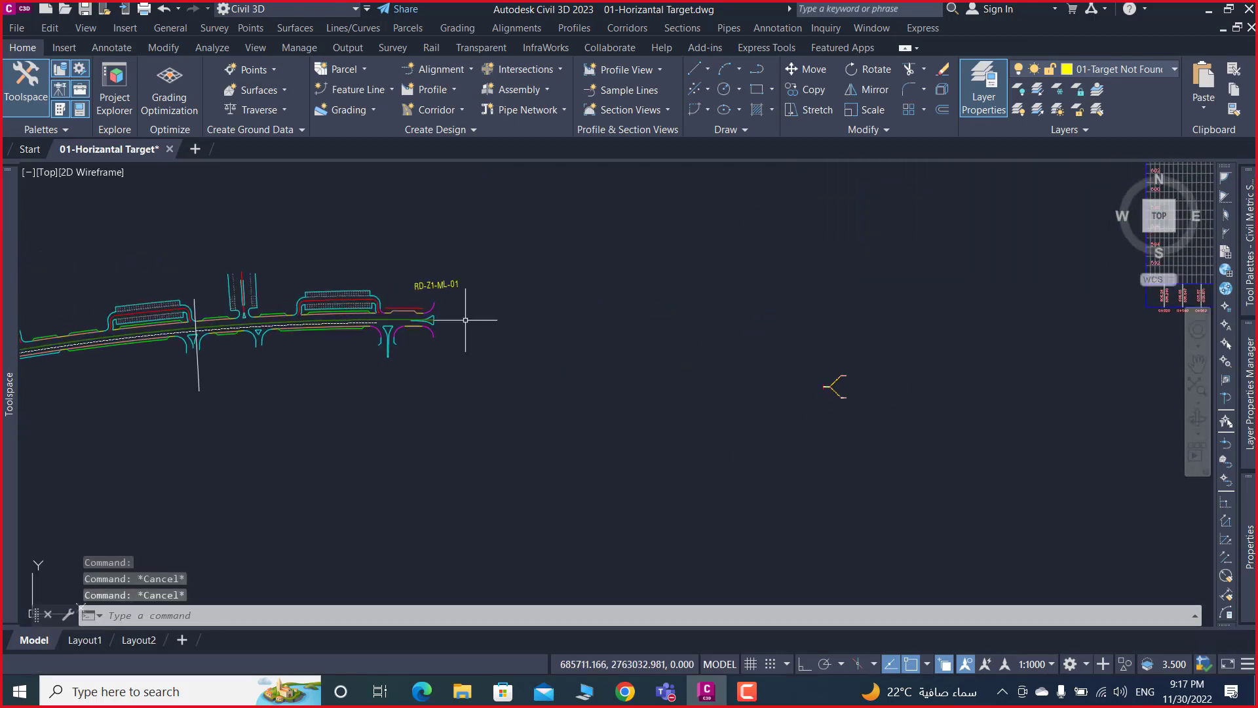
scroll(393, 312, up, 8)
scroll(393, 312, up, 4)
scroll(331, 273, up, 4)
scroll(374, 281, up, 1)
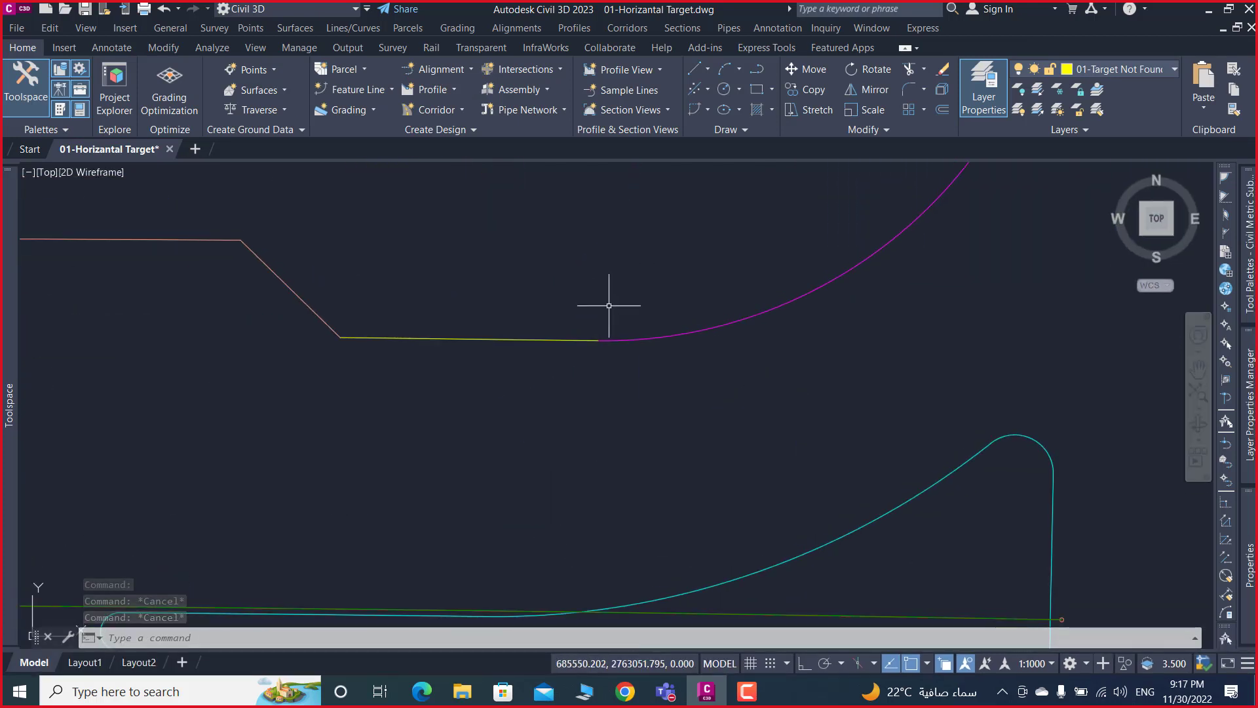
click(568, 291)
click(530, 364)
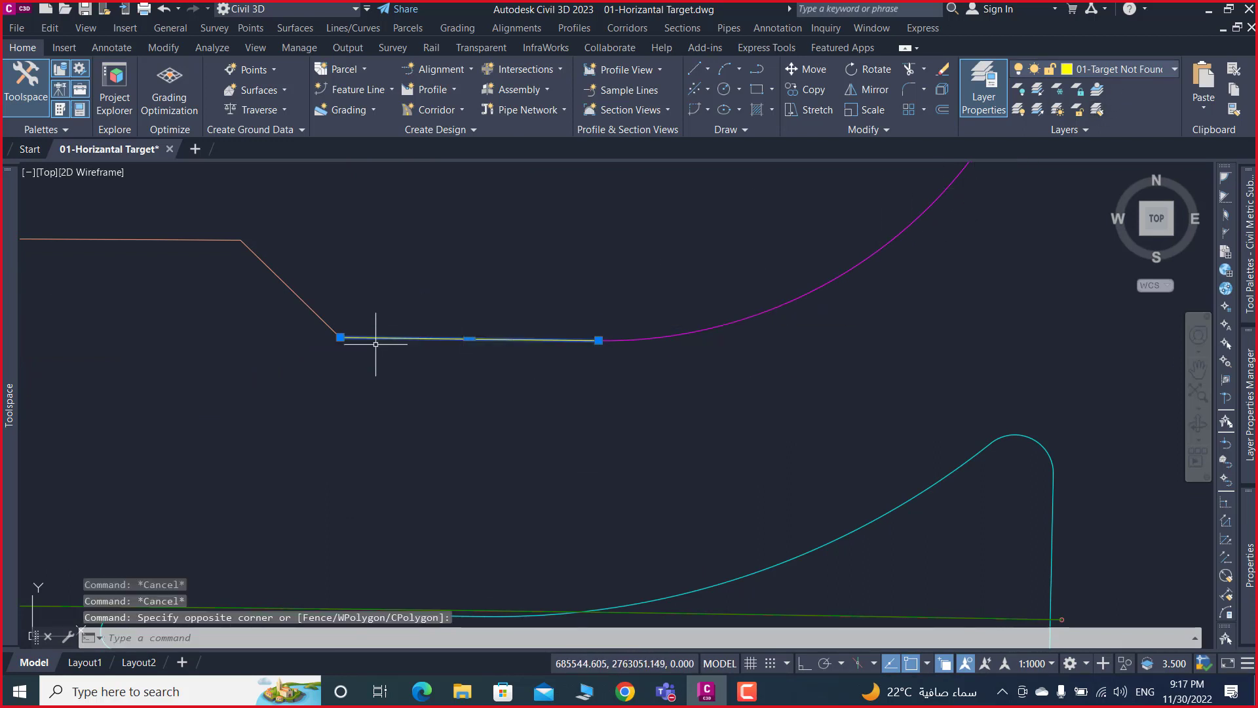
scroll(445, 360, down, 2)
key(Escape)
click(483, 273)
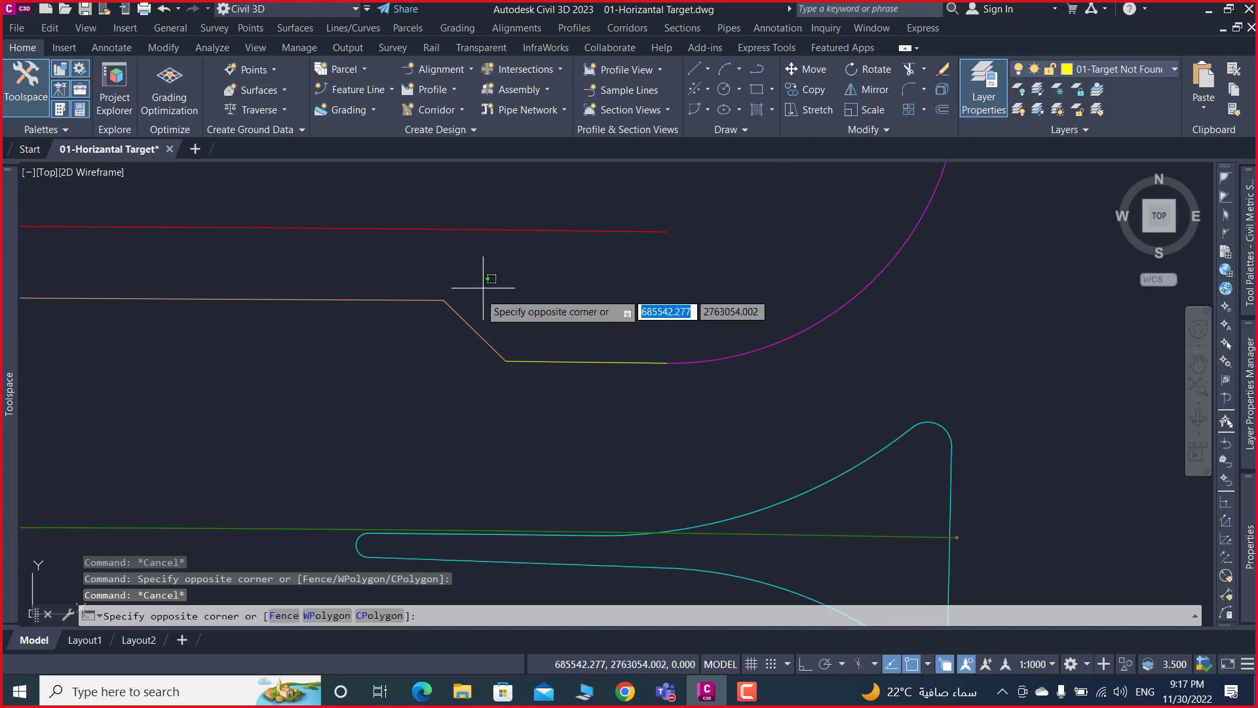
click(500, 329)
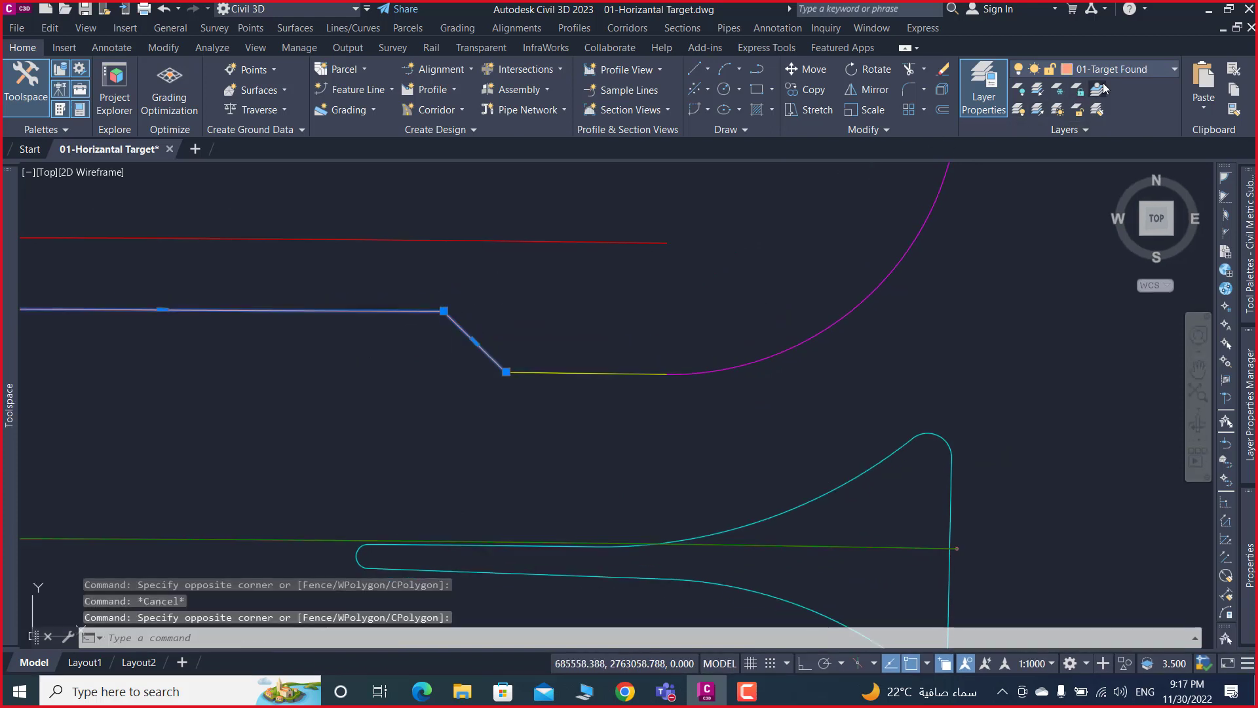
key(Escape)
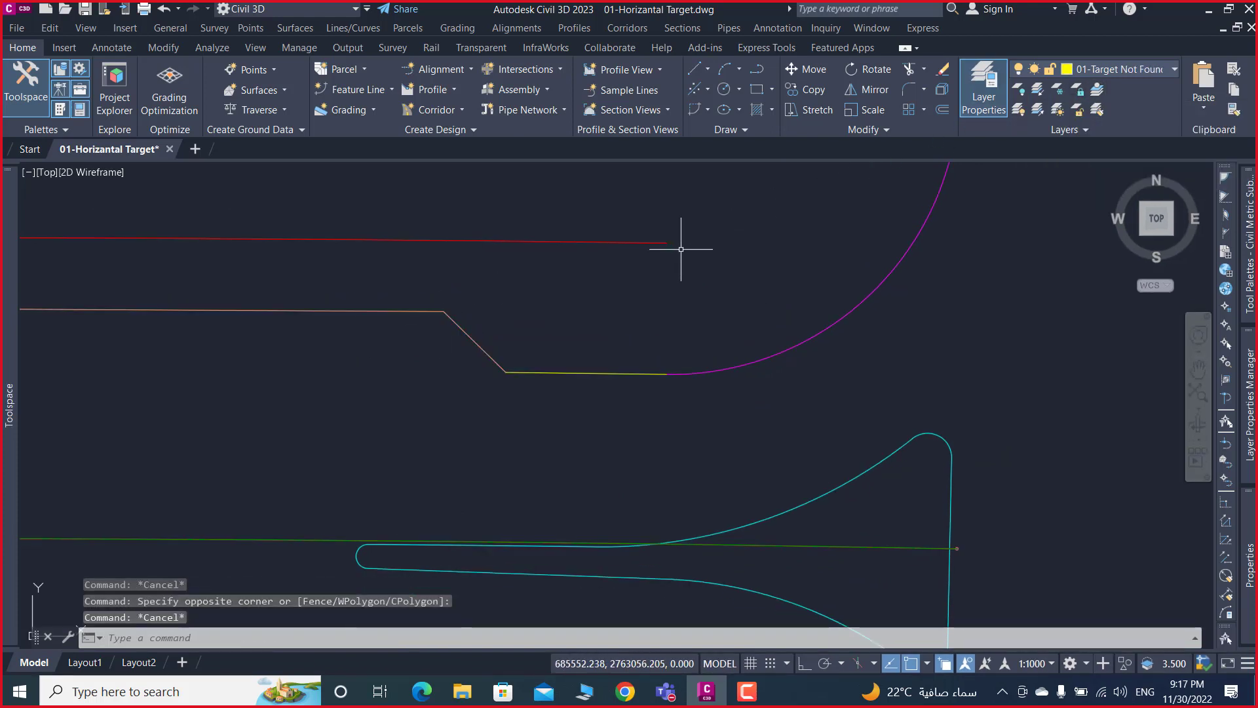
click(663, 232)
click(628, 266)
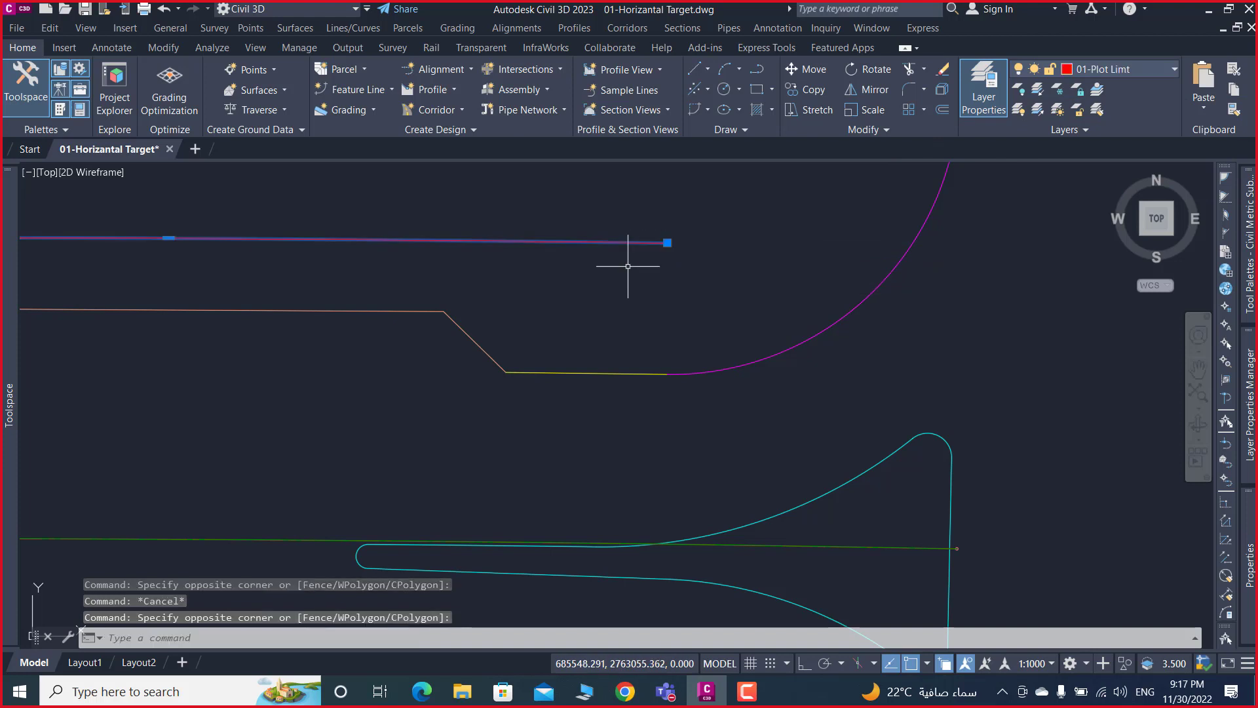
- Pan to the RD-Z1-ML-01 label, clear the selection, and save 01-Horizantal Target.dwg
scroll(624, 265, down, 5)
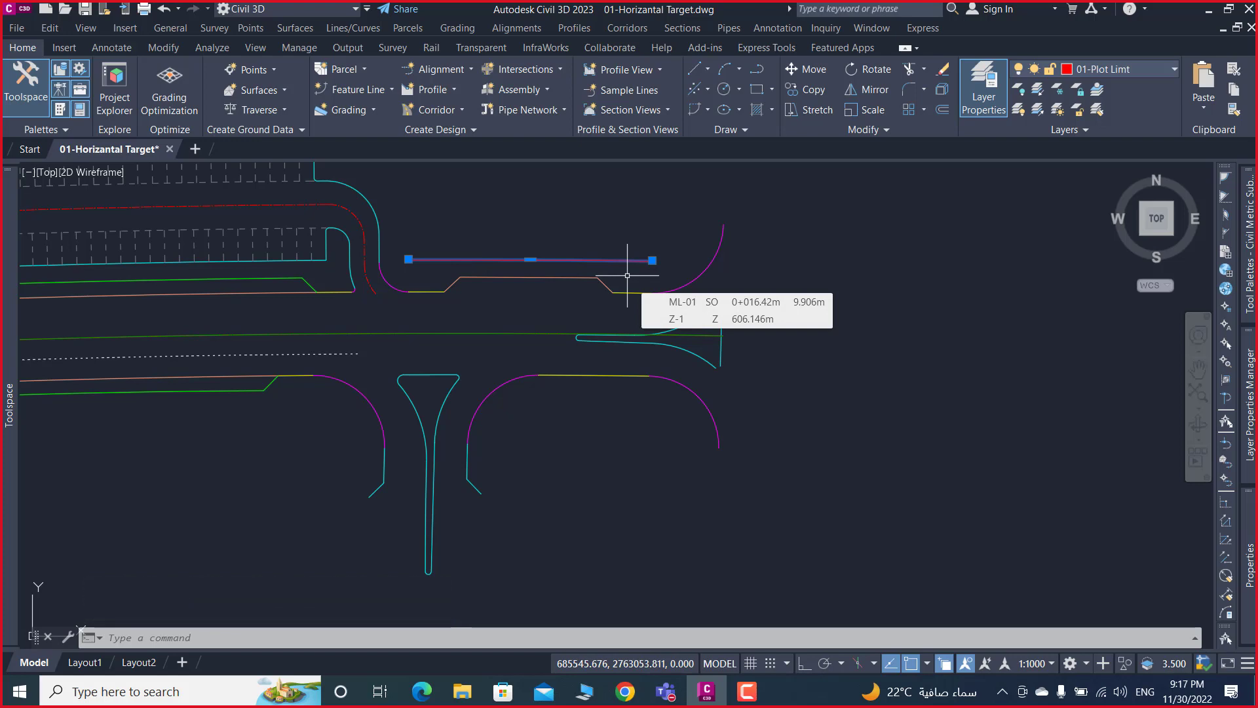
middle_drag(624, 247, 683, 378)
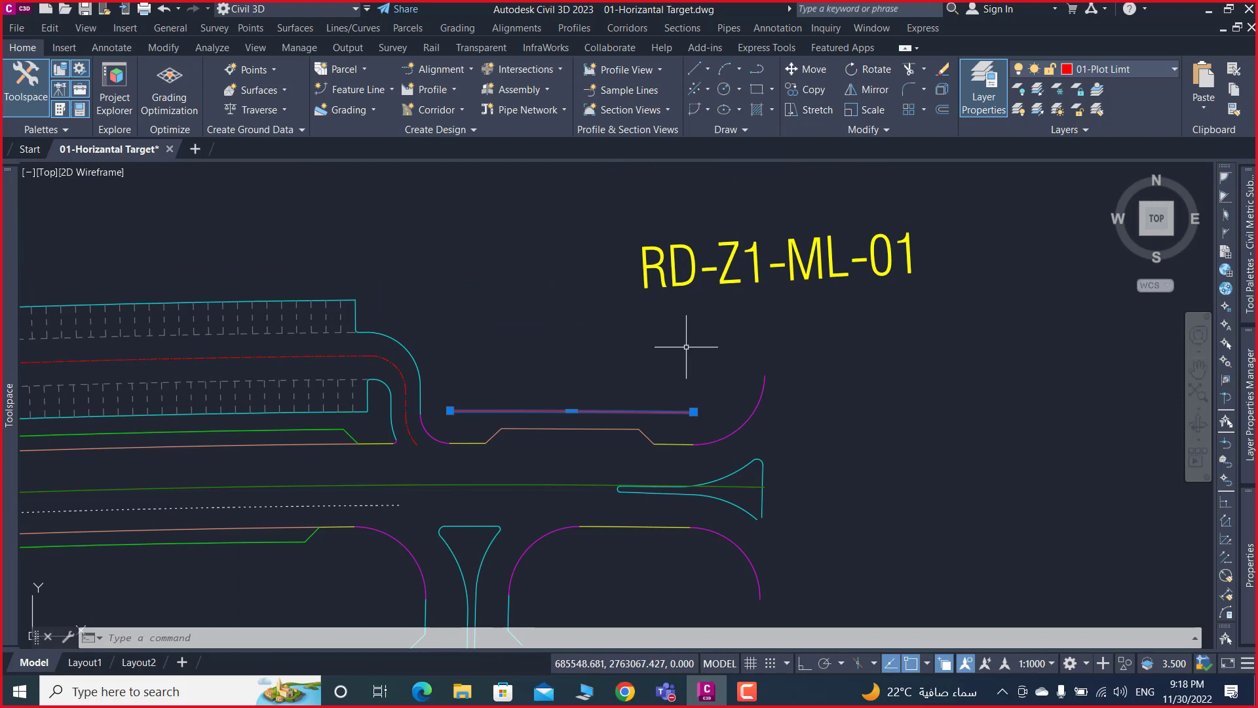
click(669, 365)
key(Escape)
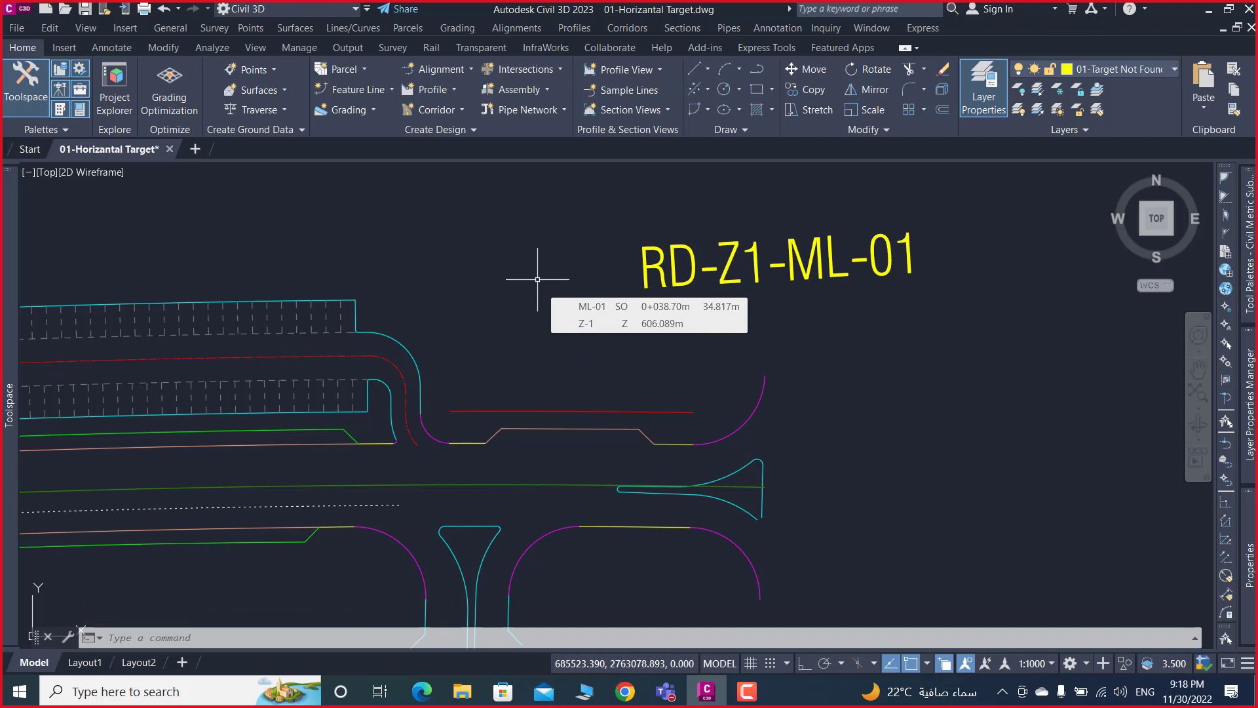
key(ctrl+s)
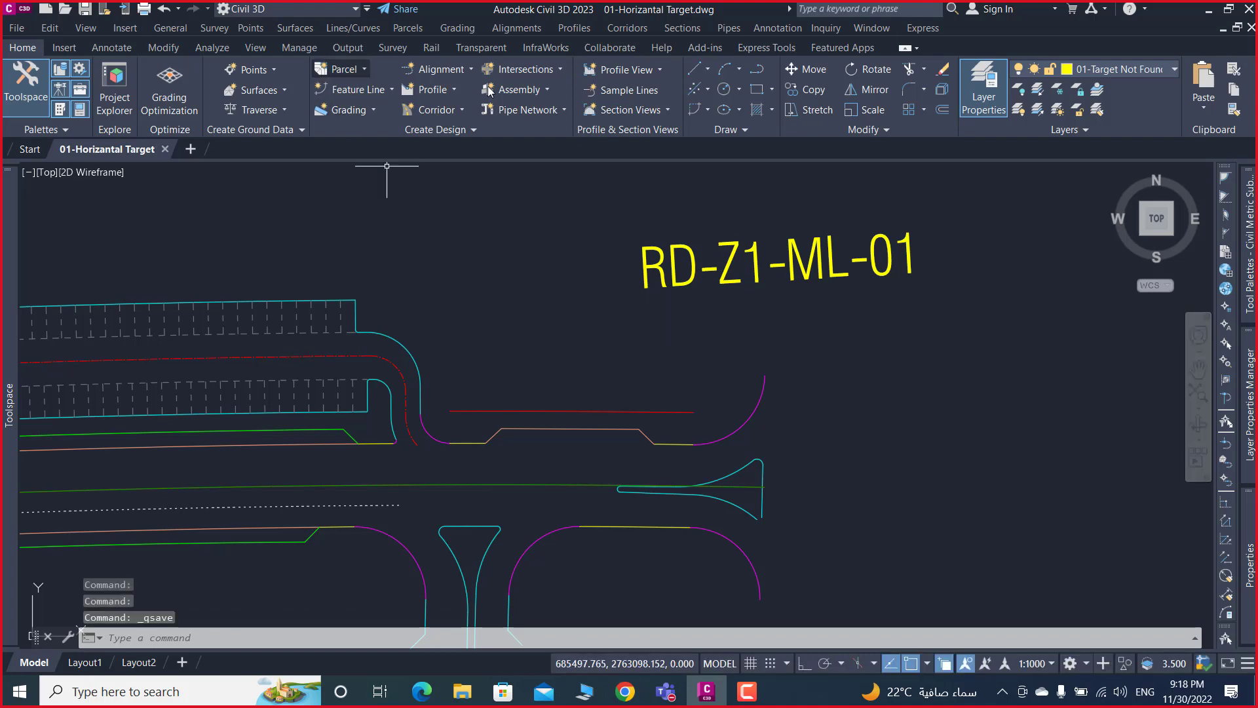
- Start a new corridor with the ROAD assembly, region from station 0+012.38 to 0+053.44
click(441, 113)
click(448, 132)
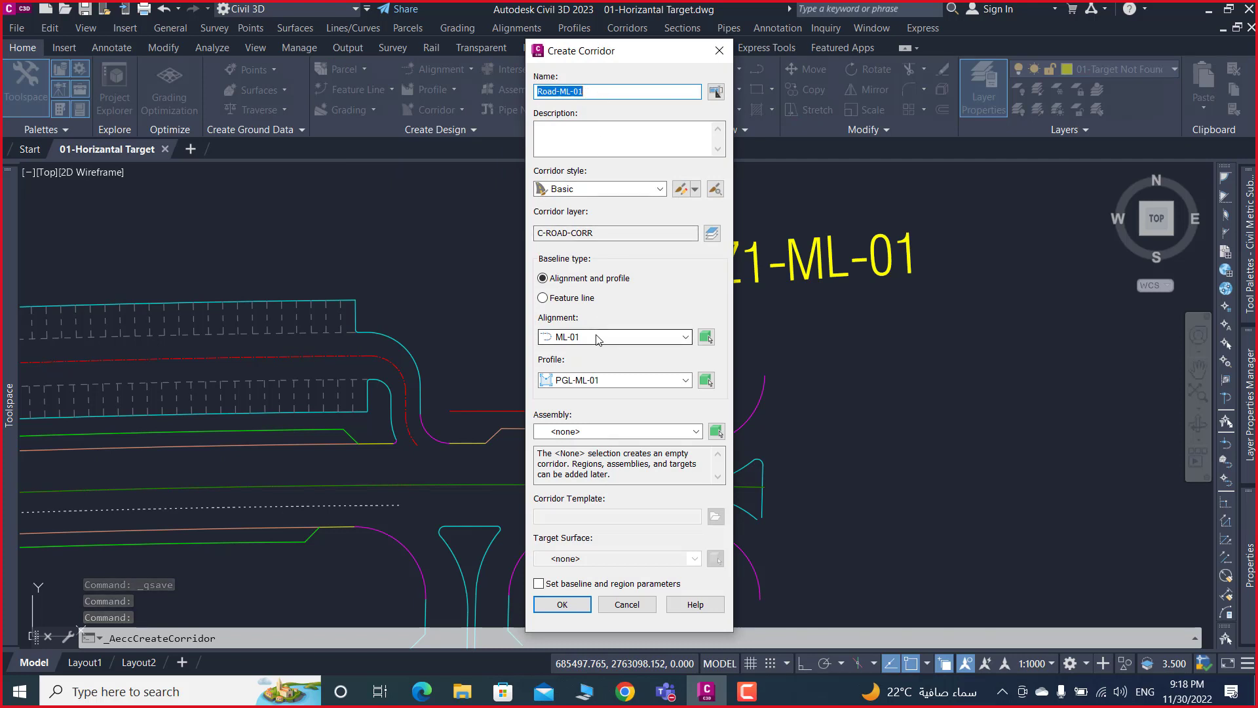
click(610, 431)
click(578, 460)
click(539, 584)
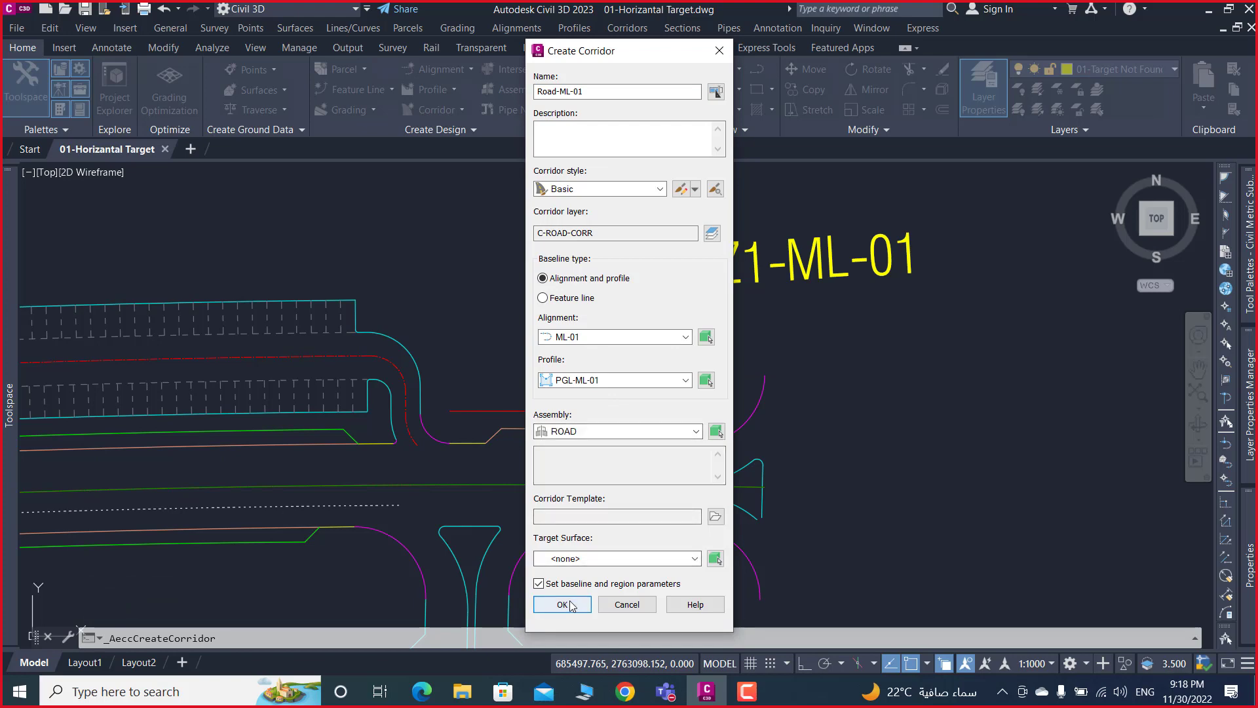
click(572, 604)
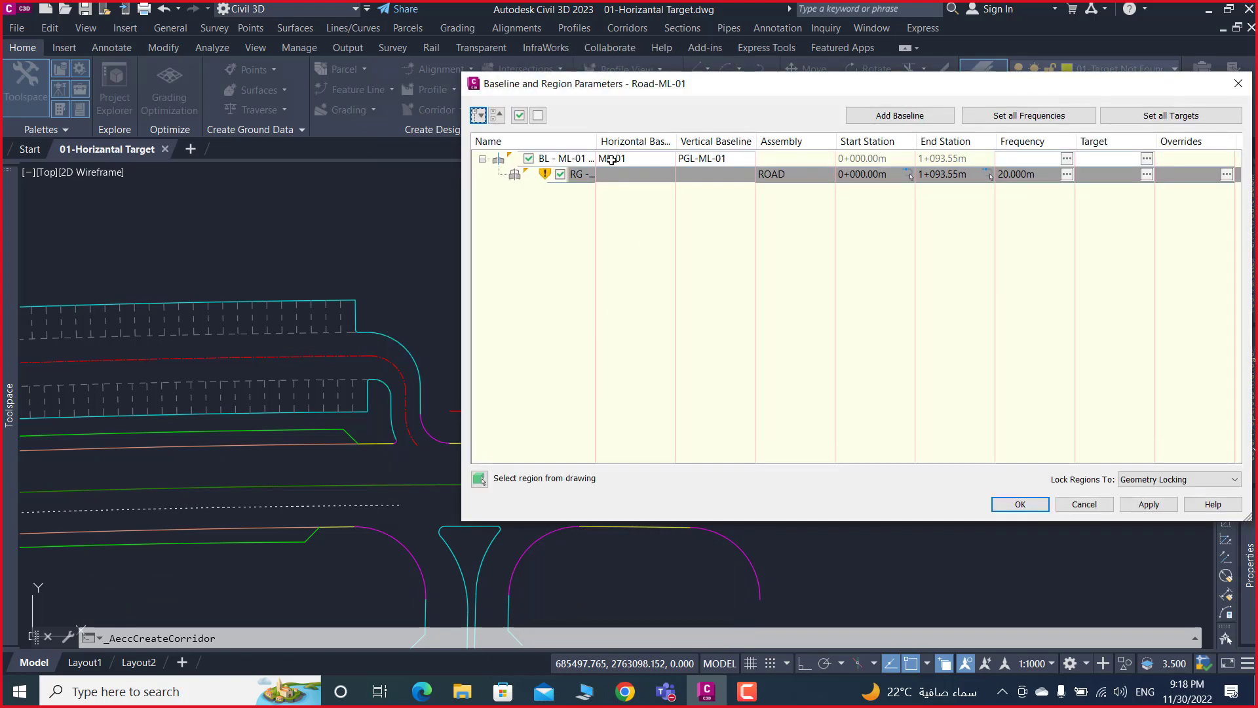
click(907, 176)
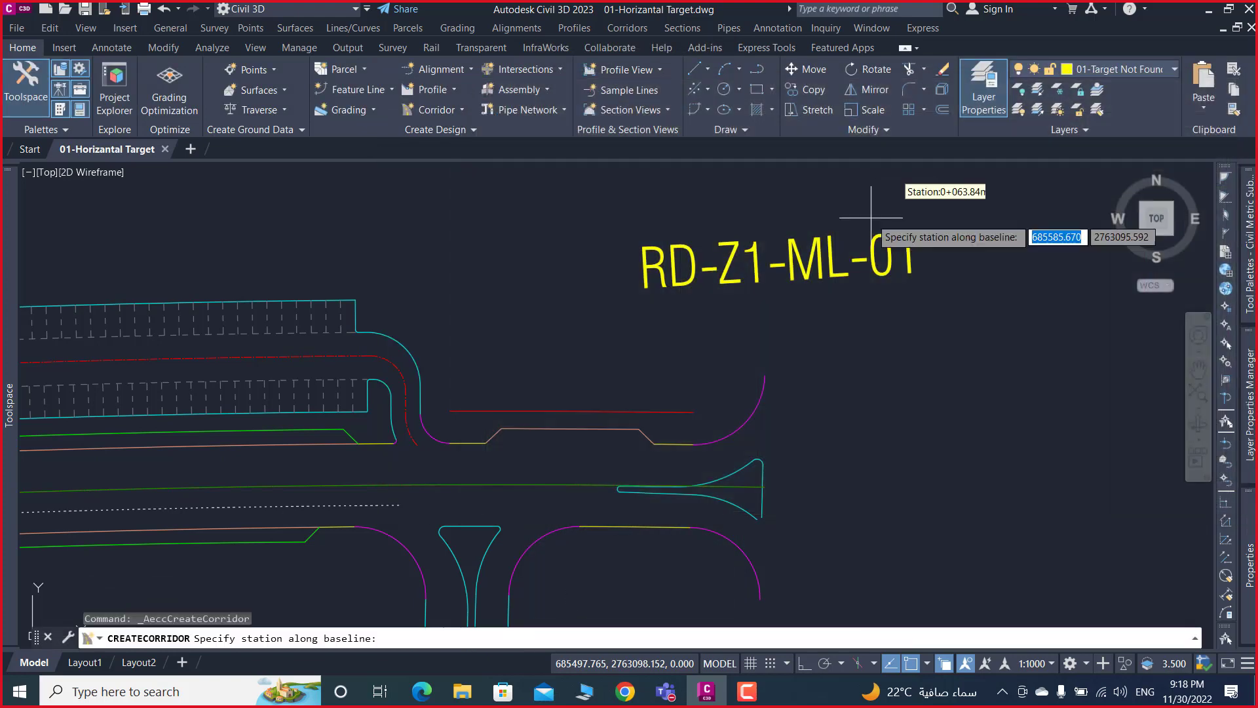
click(695, 373)
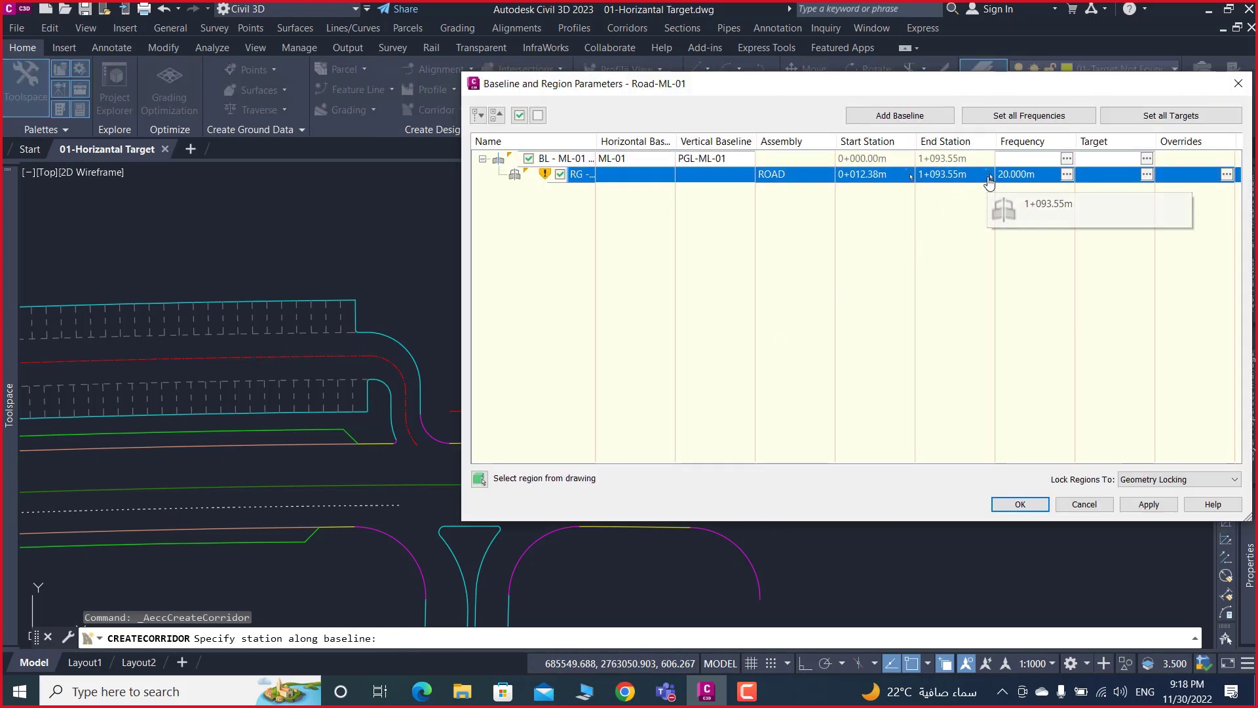
click(991, 176)
click(450, 442)
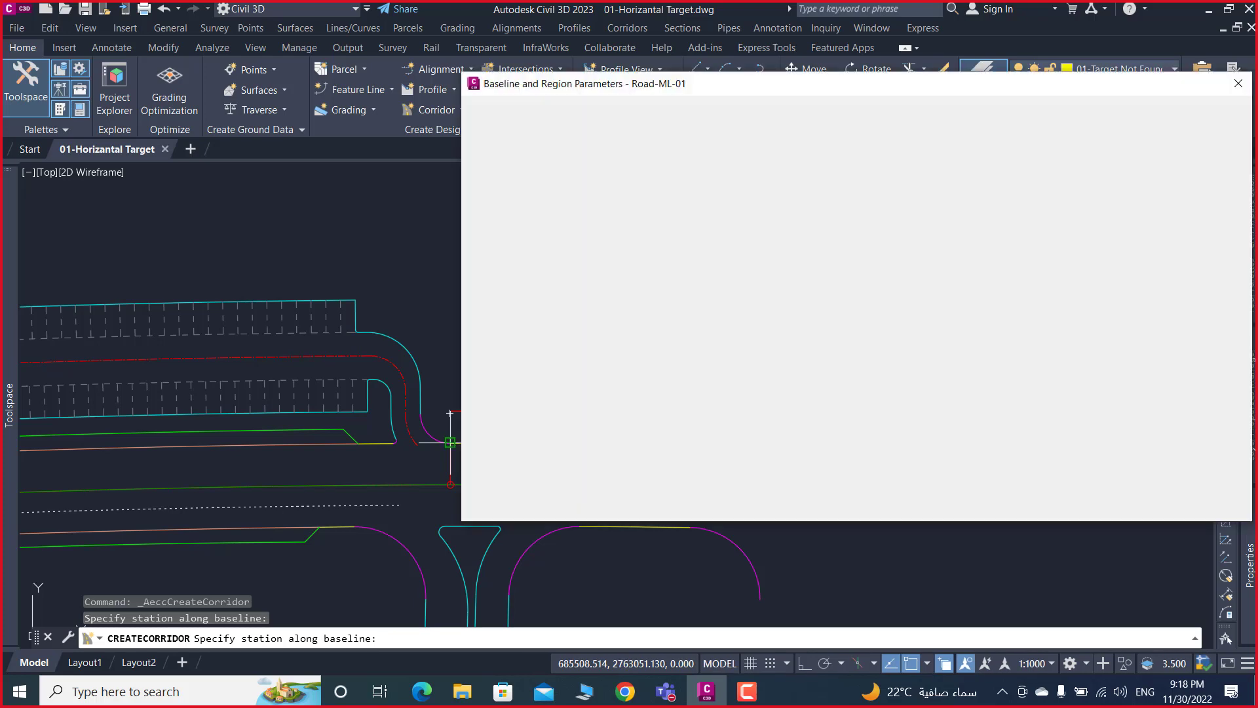
- Set the region's tangent, curve, spiral and vertical-curve frequencies all to 0.5 m
click(1066, 175)
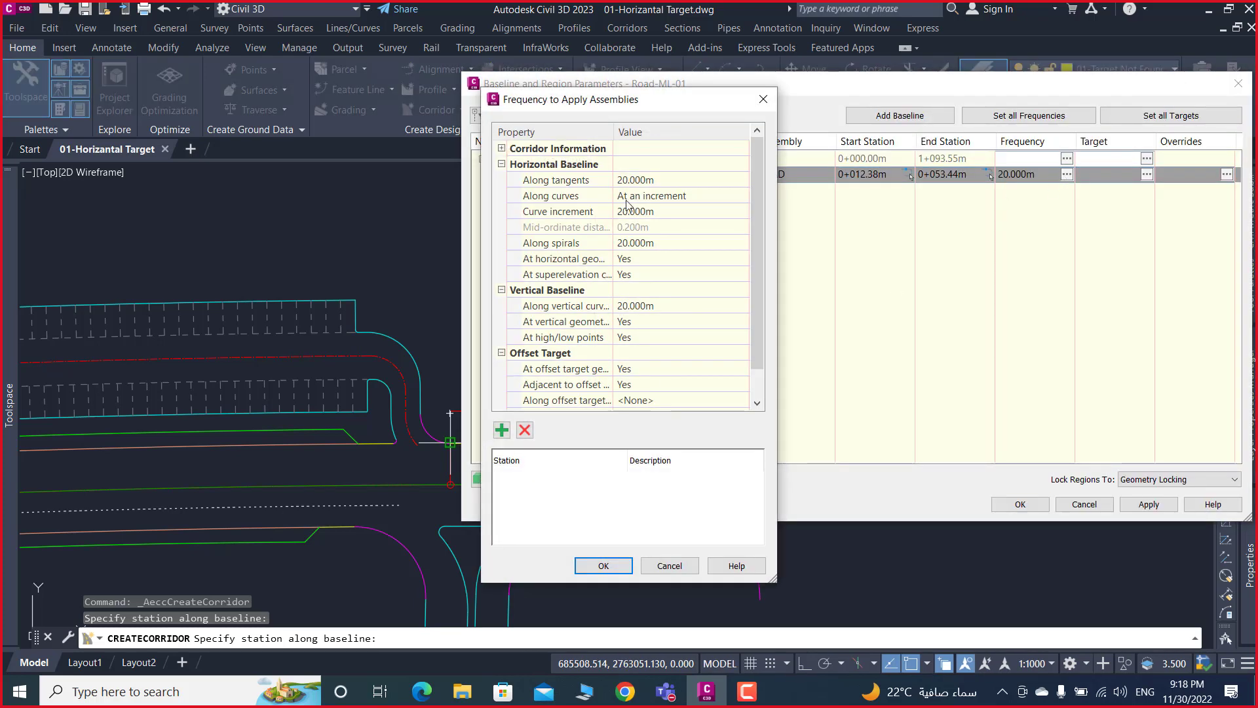
click(656, 182)
text(0.5)
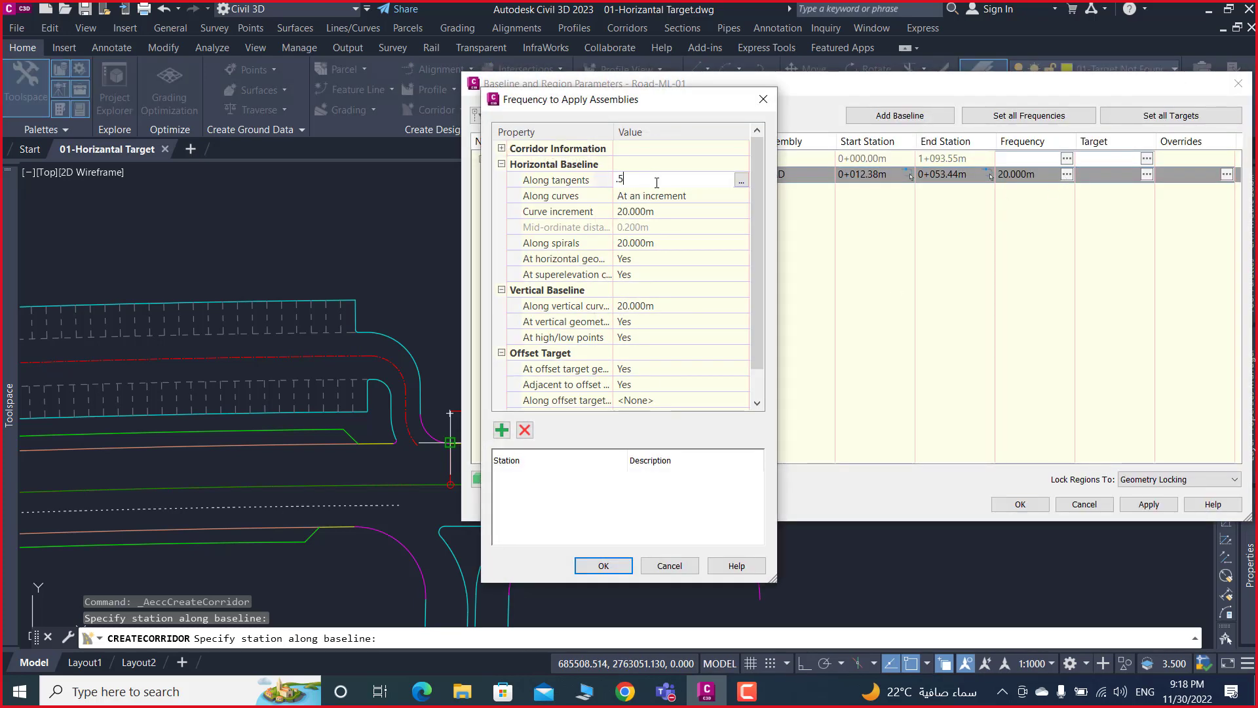
key(Return)
click(659, 212)
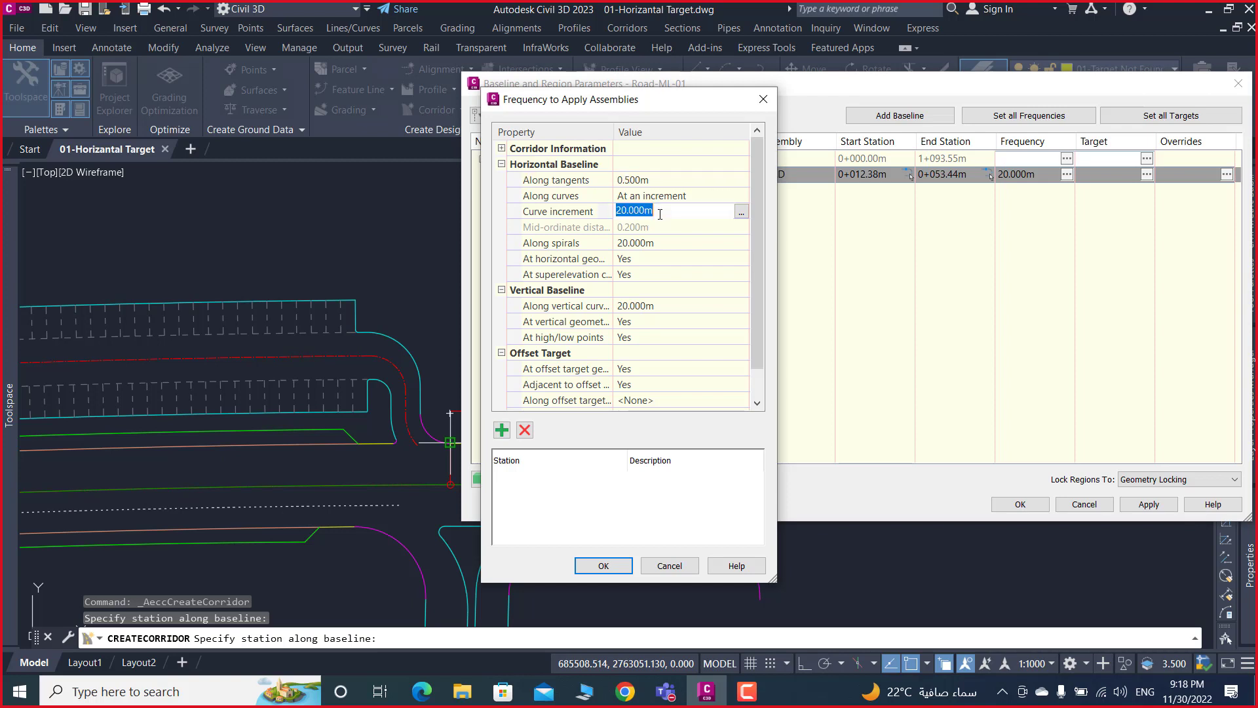
key(BackSpace)
key(Return)
click(680, 244)
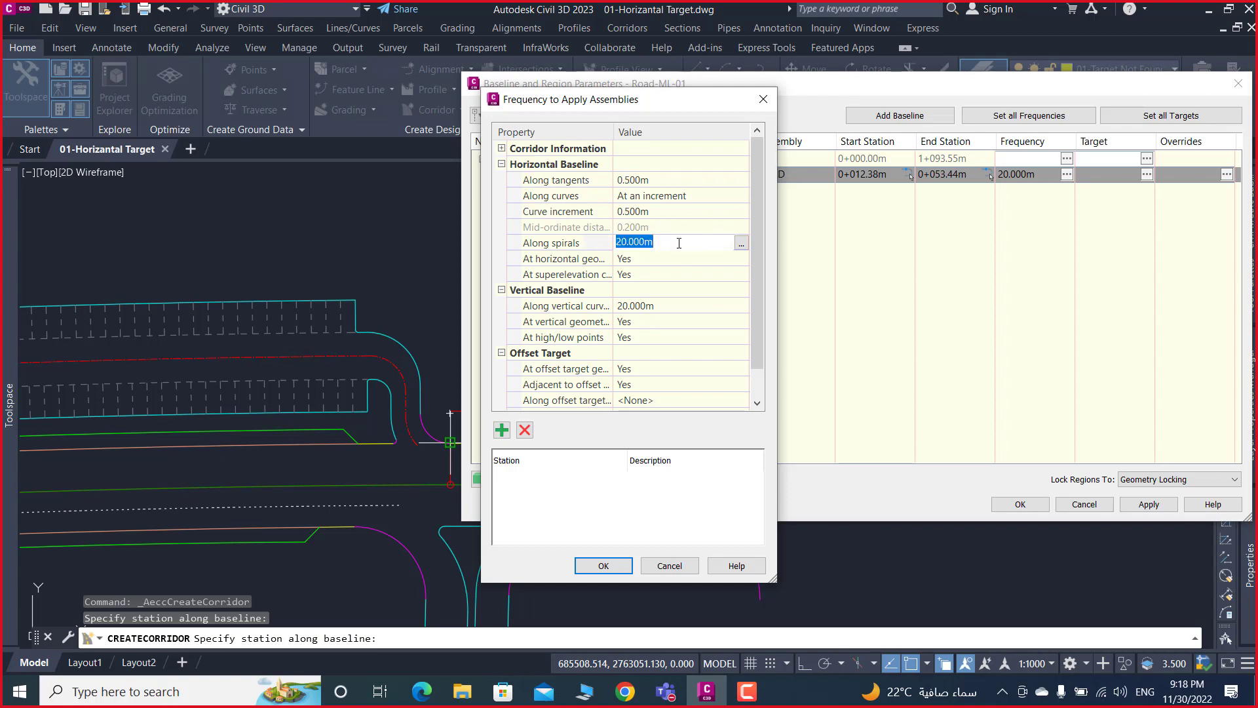
text(.5)
key(Return)
click(666, 307)
text(.5)
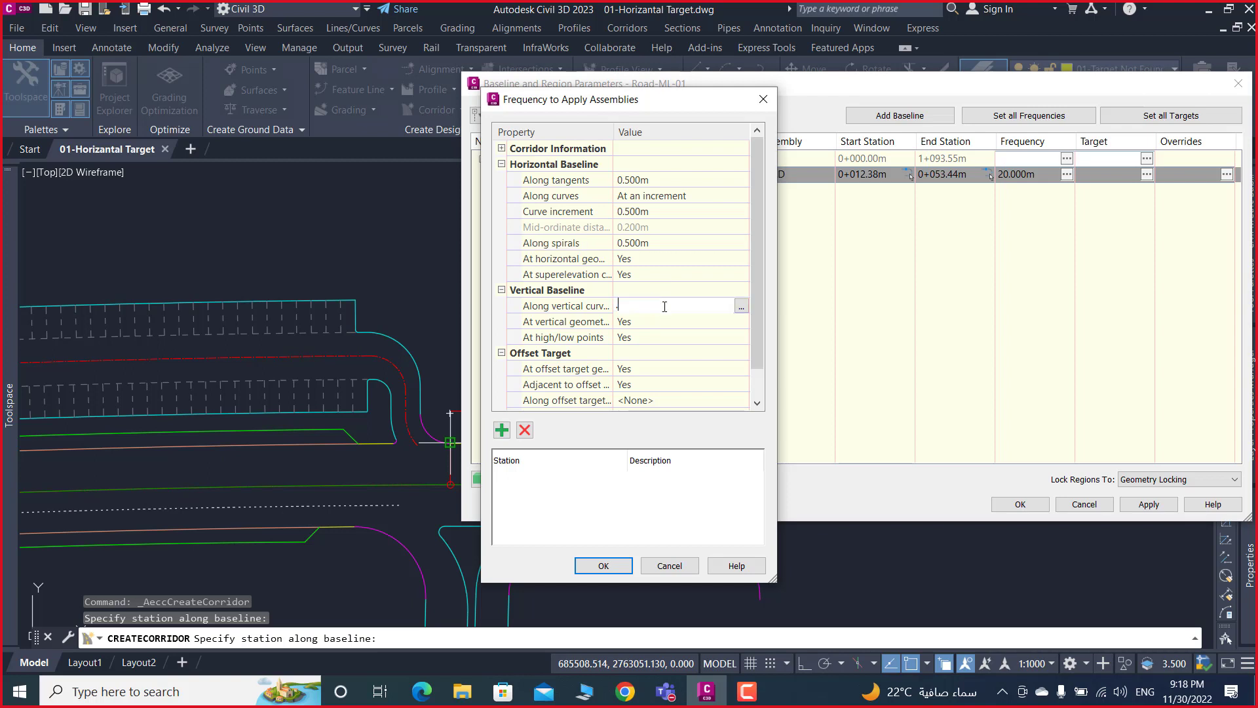
click(602, 565)
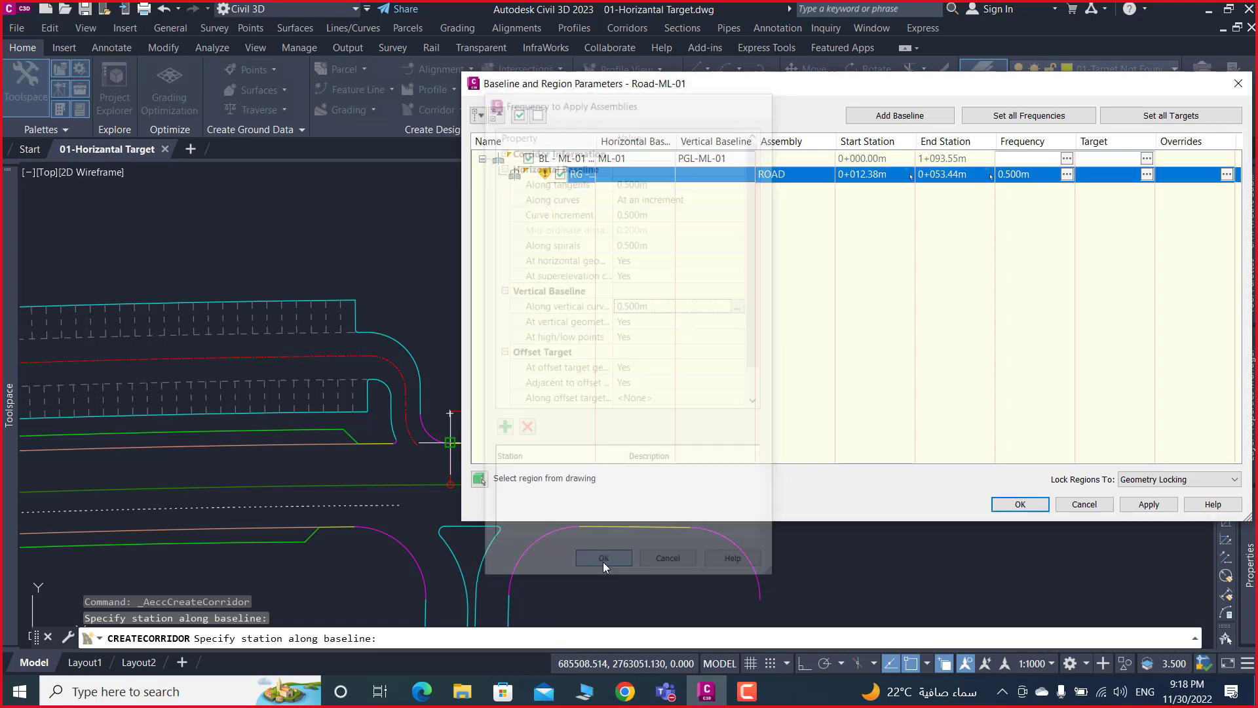
- Open the region's target mapping, collapsing the PARK, R-LANE and WALK WAY entries
mouse_move(984, 82)
mouse_down()
mouse_move(726, 92)
mouse_move(564, 56)
mouse_up()
click(736, 133)
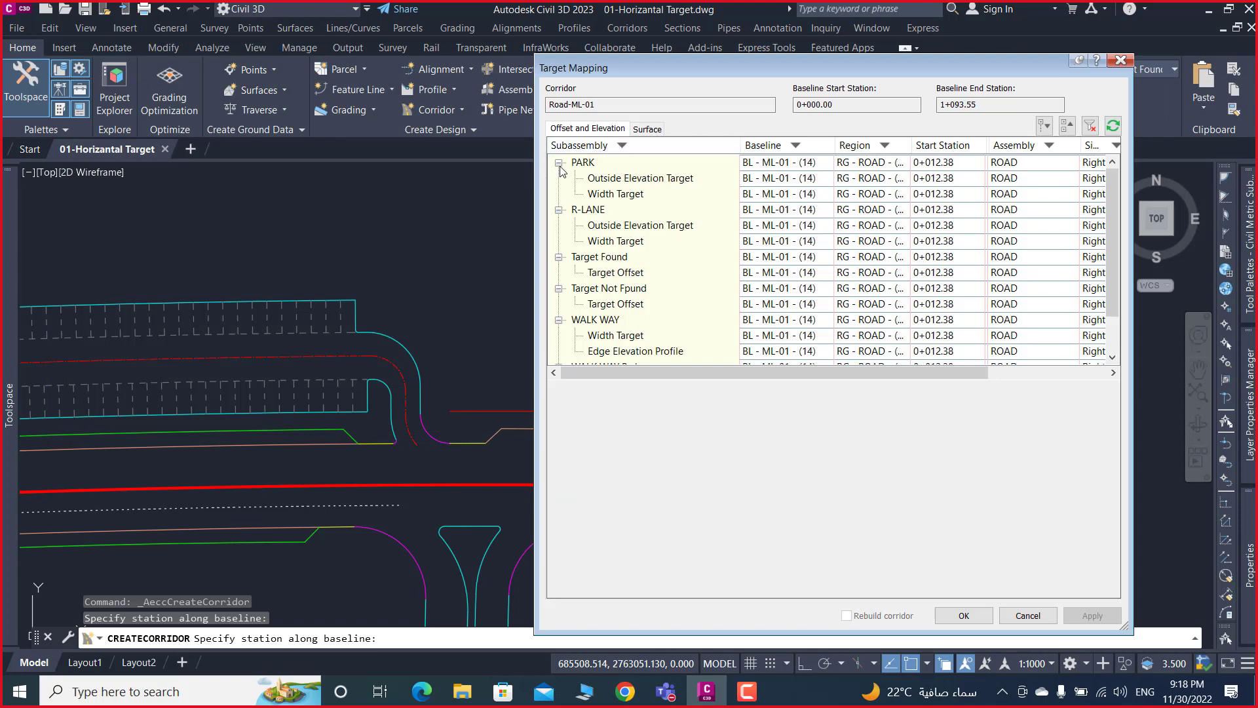
click(559, 163)
click(559, 195)
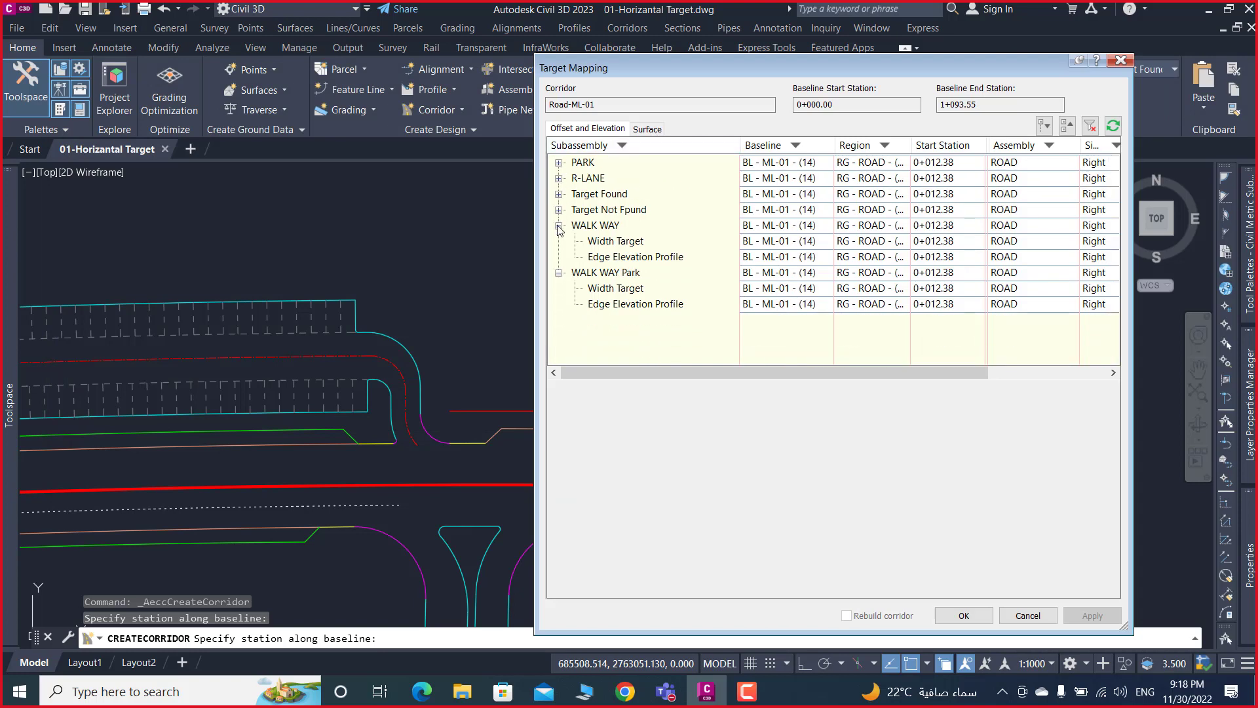
click(559, 226)
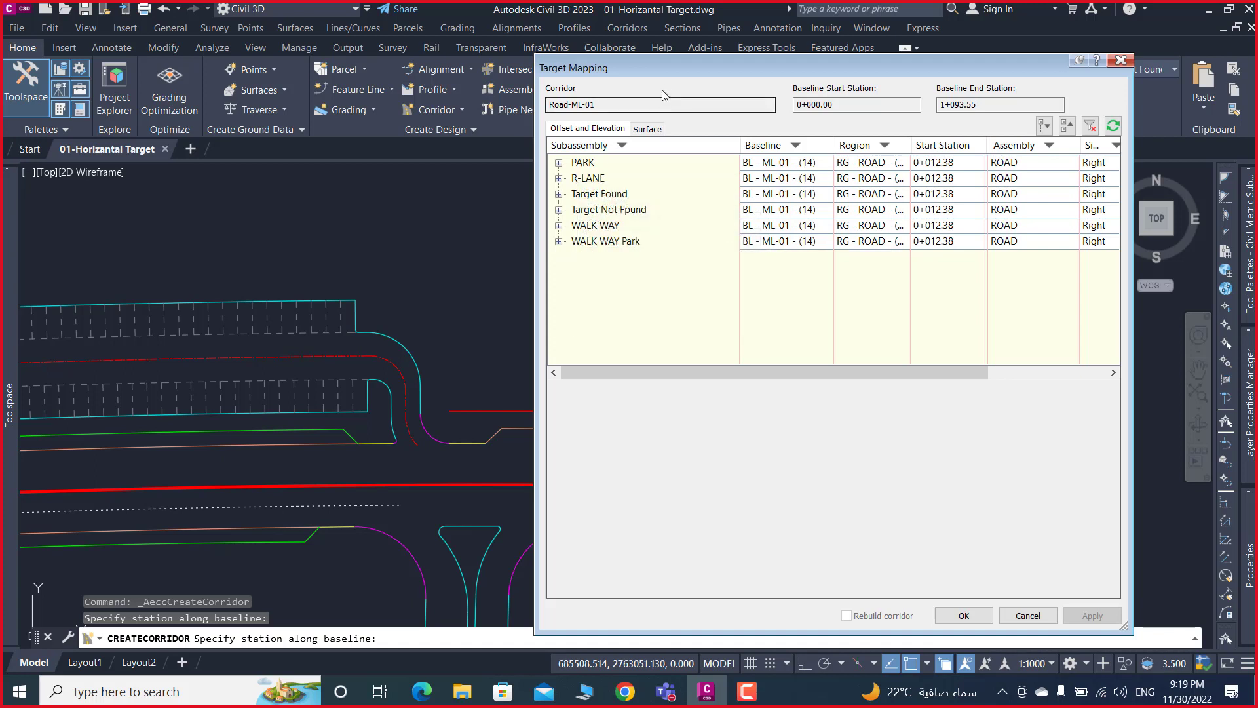
drag(664, 73, 722, 89)
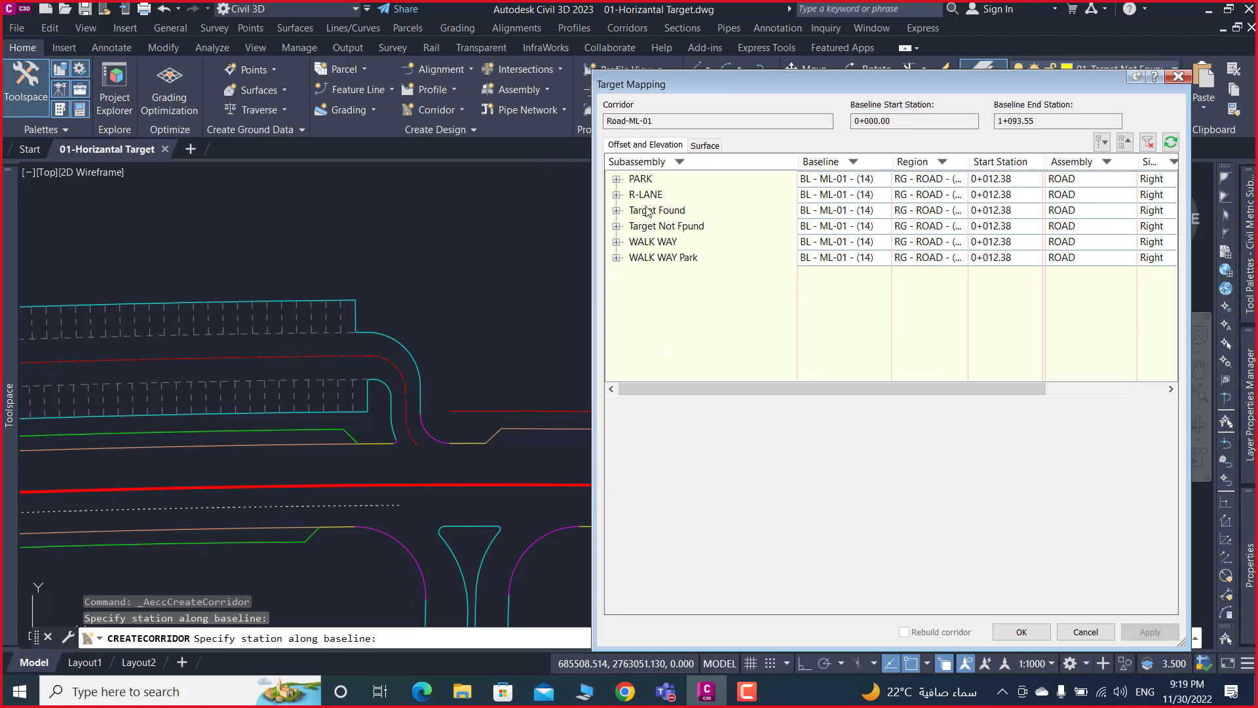
mouse_move(745, 81)
mouse_down()
mouse_move(588, 91)
mouse_move(671, 116)
mouse_move(198, 99)
mouse_move(724, 283)
mouse_move(518, 467)
mouse_move(393, 282)
mouse_move(231, 141)
mouse_move(165, 142)
mouse_up()
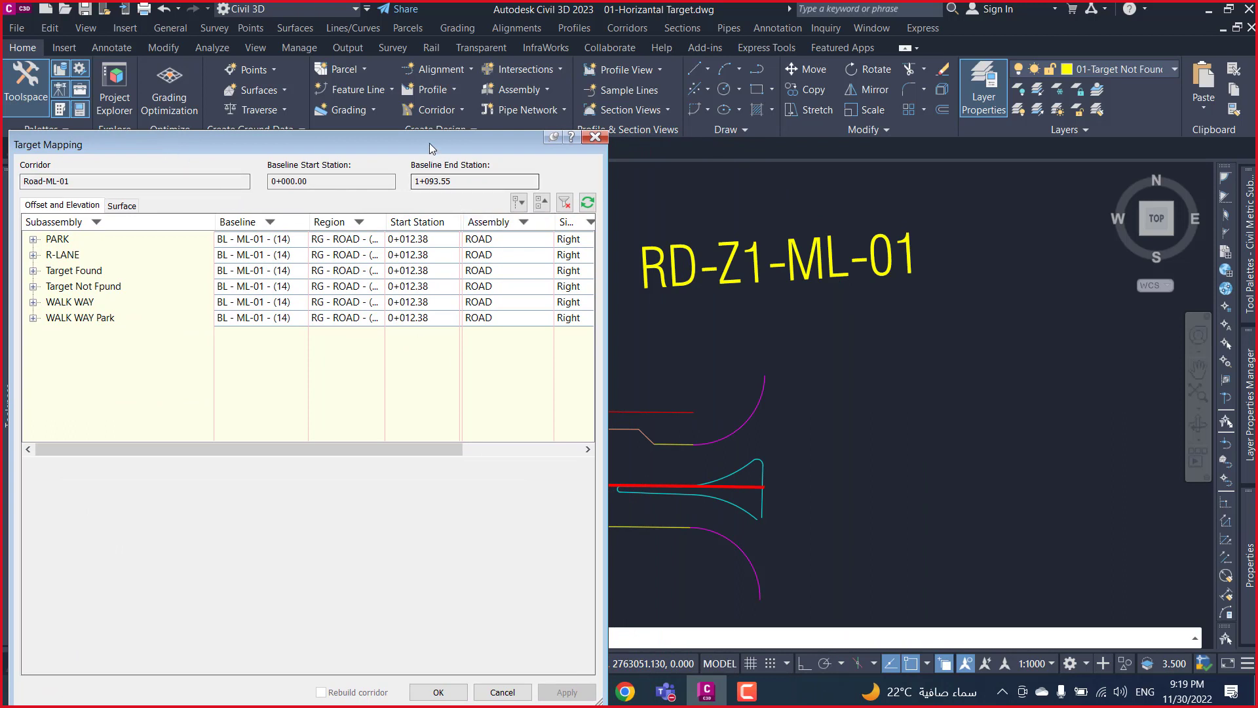
drag(430, 143, 412, 143)
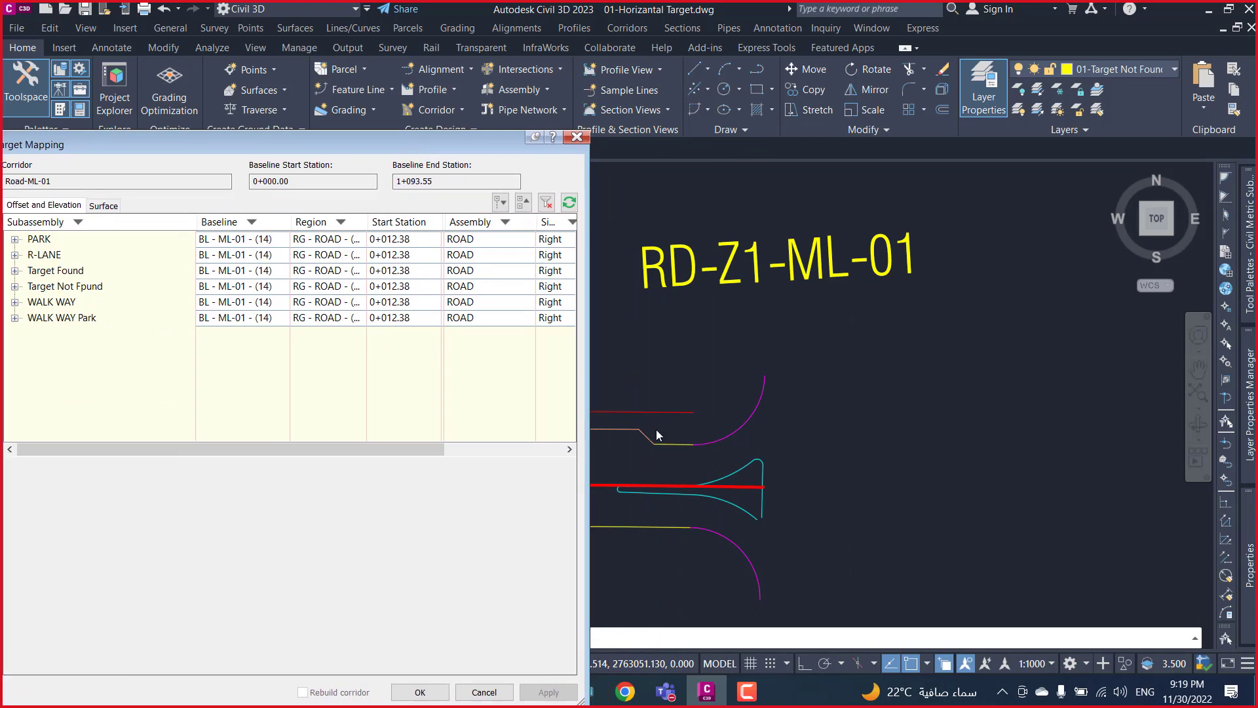
drag(368, 147, 405, 142)
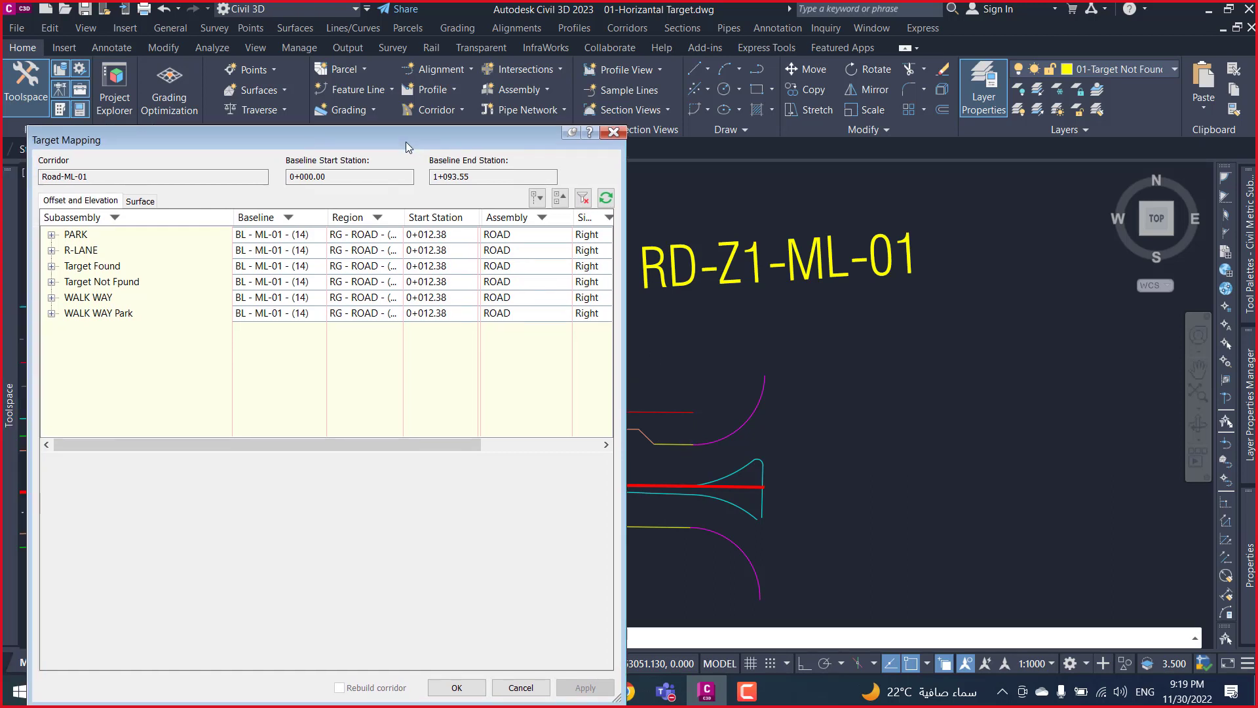
- Map Target Not Fpund's Target Offset to the 01-Target Not Found polylines and confirm
click(51, 282)
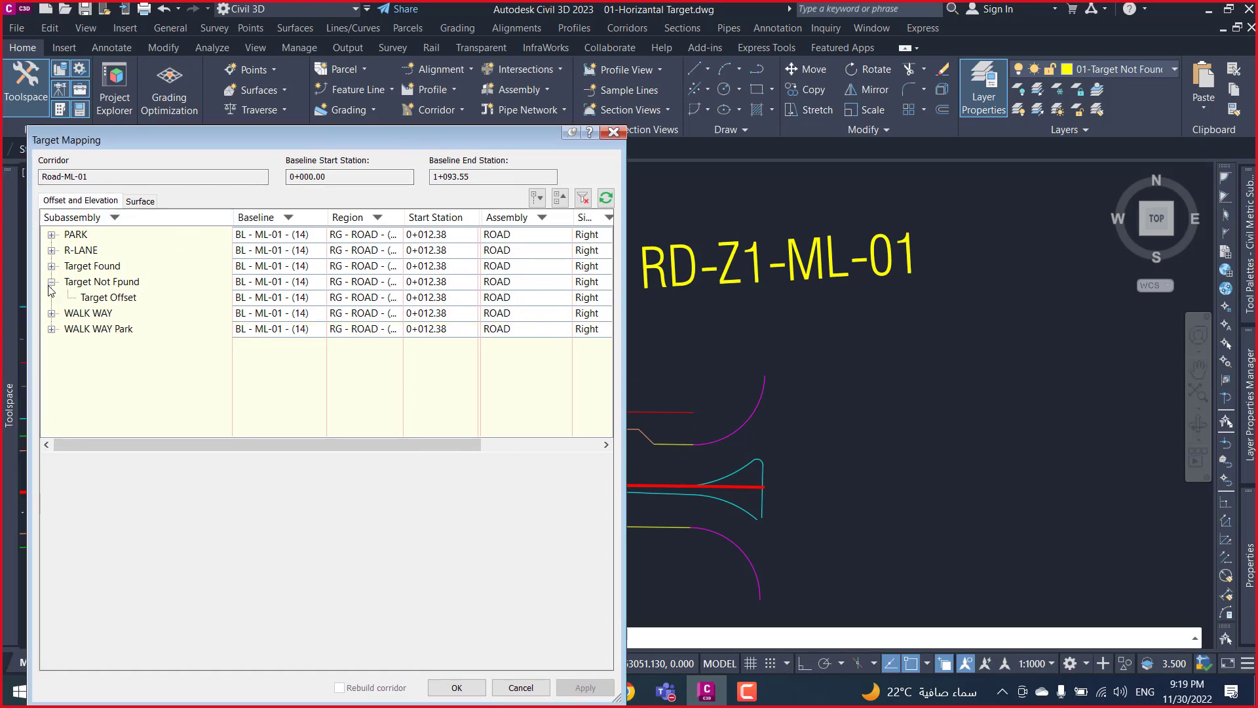
click(115, 299)
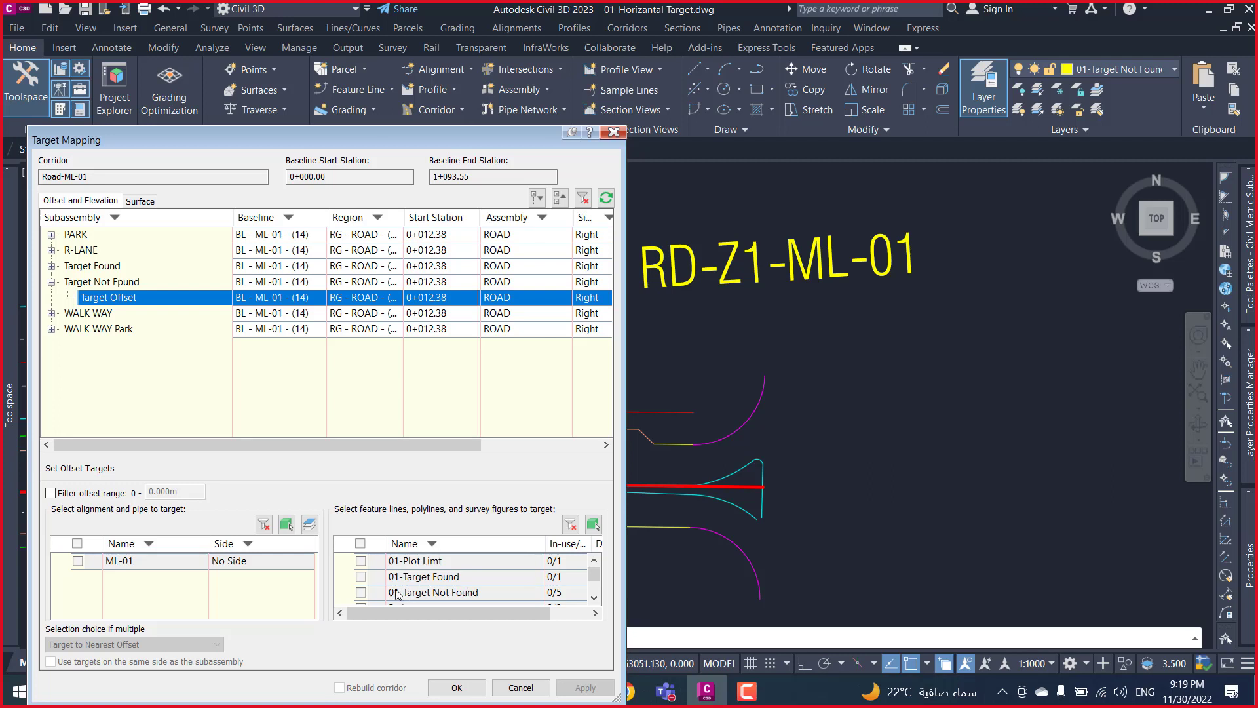
click(361, 591)
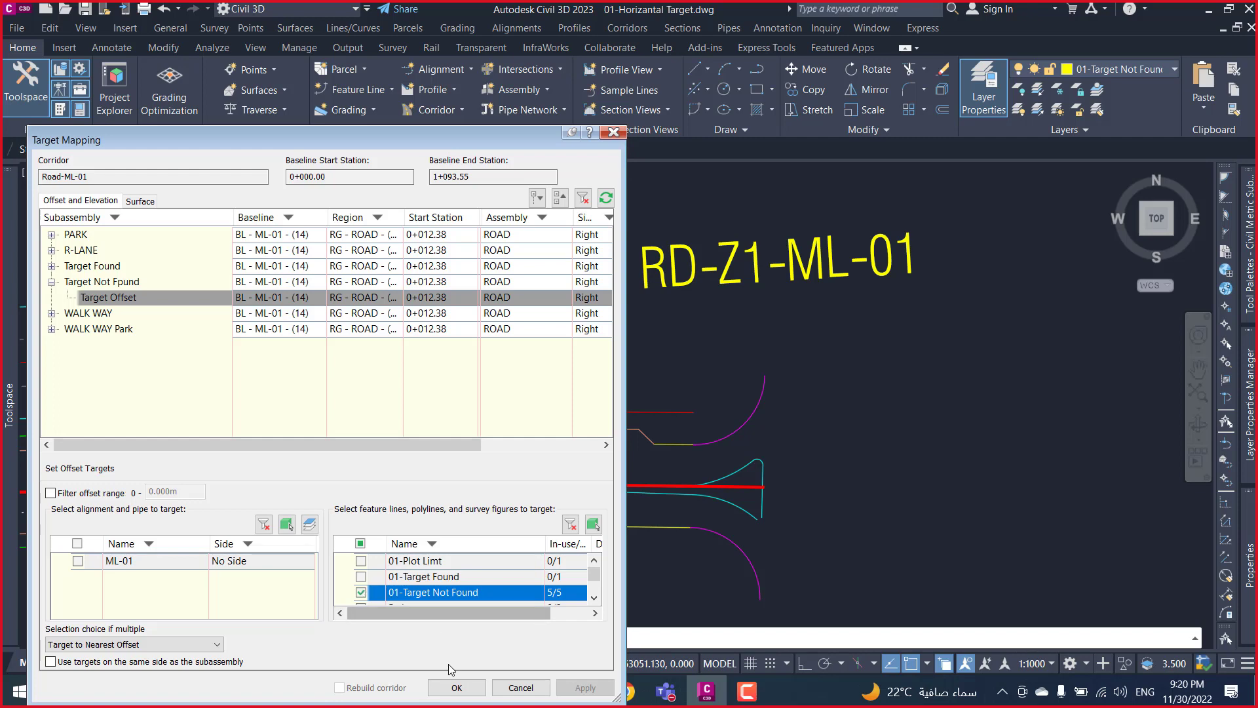
click(458, 690)
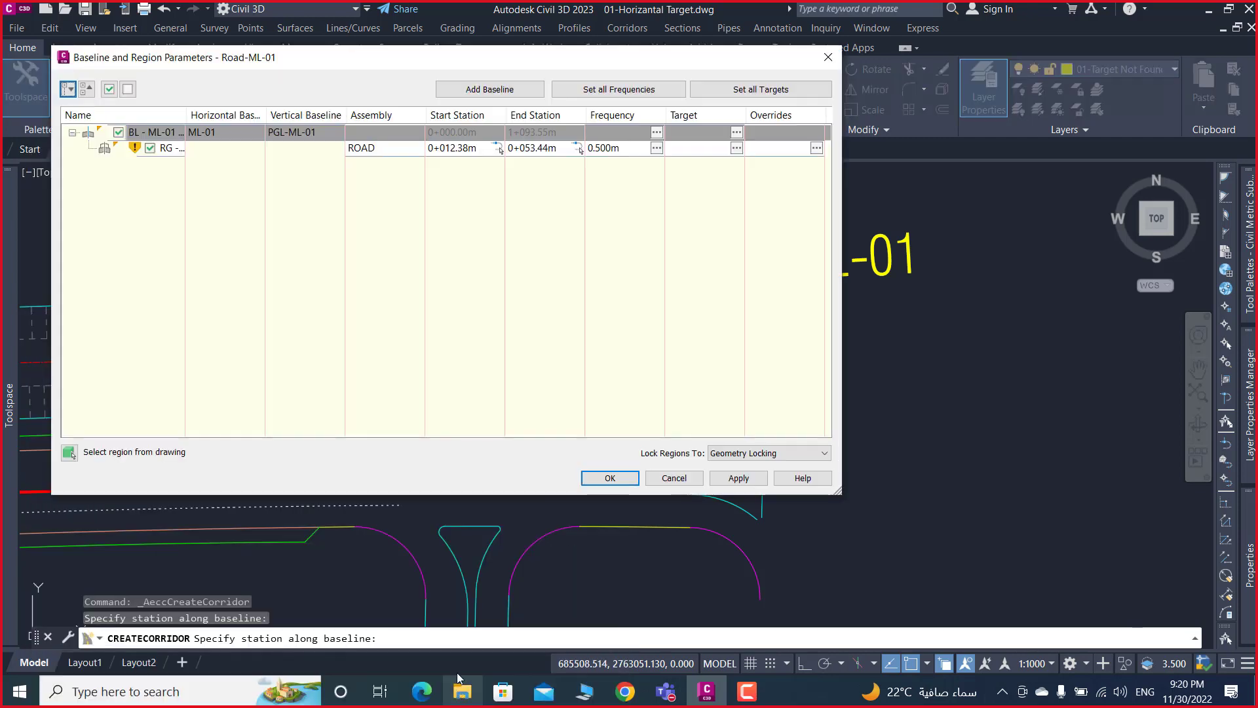
- Apply the 0.500 m region parameters, rebuild Road-ML-01 and close Baseline and Region Parameters
click(738, 481)
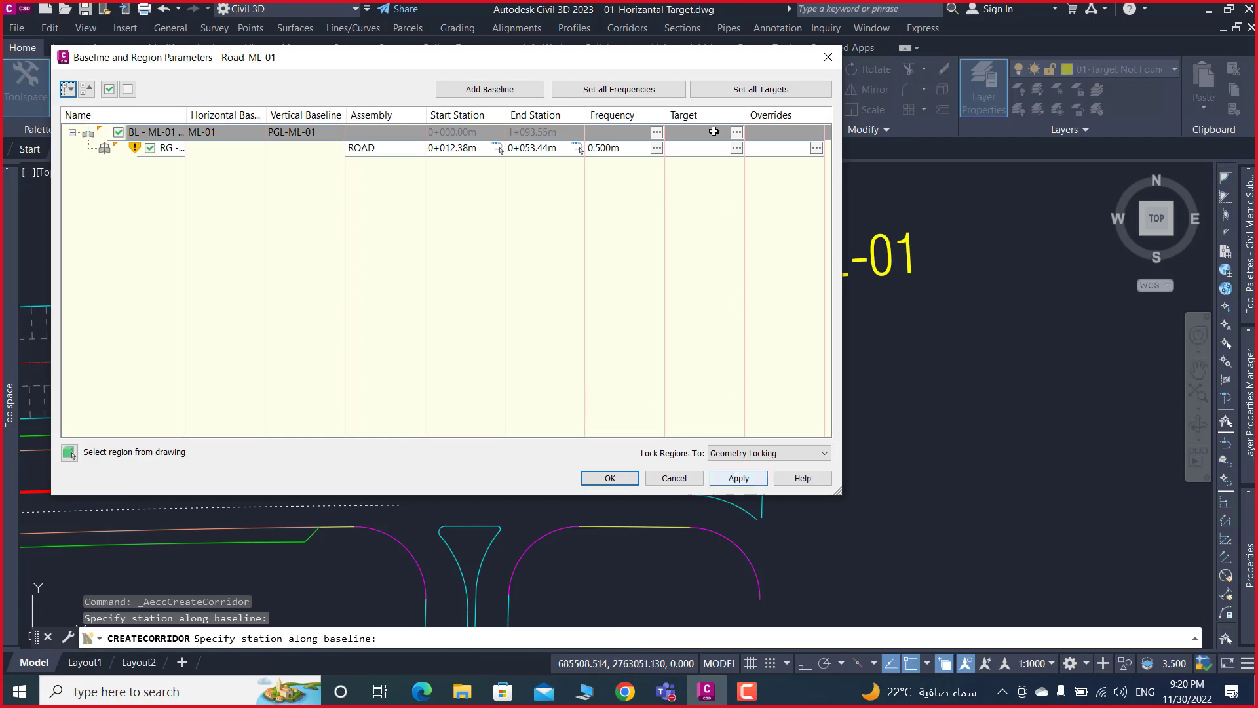
mouse_move(672, 57)
mouse_down()
mouse_move(1008, 276)
mouse_move(785, 522)
mouse_move(723, 478)
mouse_move(957, 93)
mouse_move(1161, 28)
mouse_move(754, 109)
mouse_up()
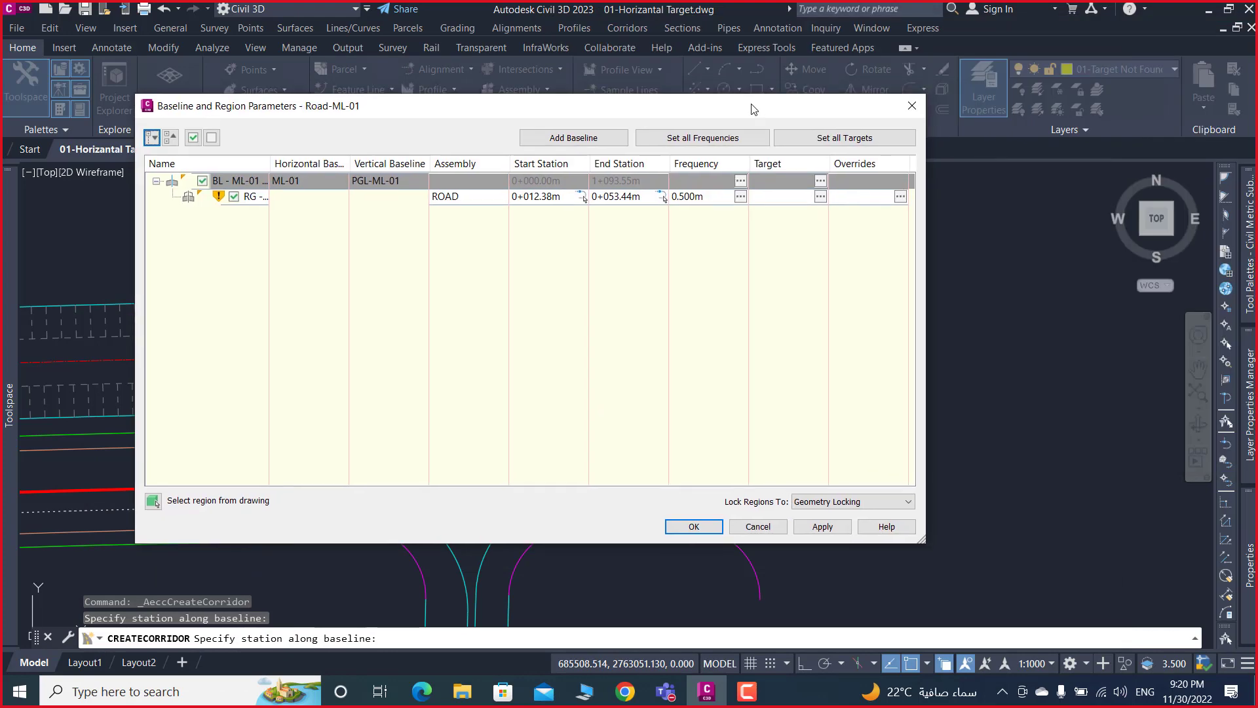
mouse_move(924, 542)
mouse_down()
mouse_move(857, 483)
mouse_move(671, 438)
mouse_up()
drag(516, 118, 885, 23)
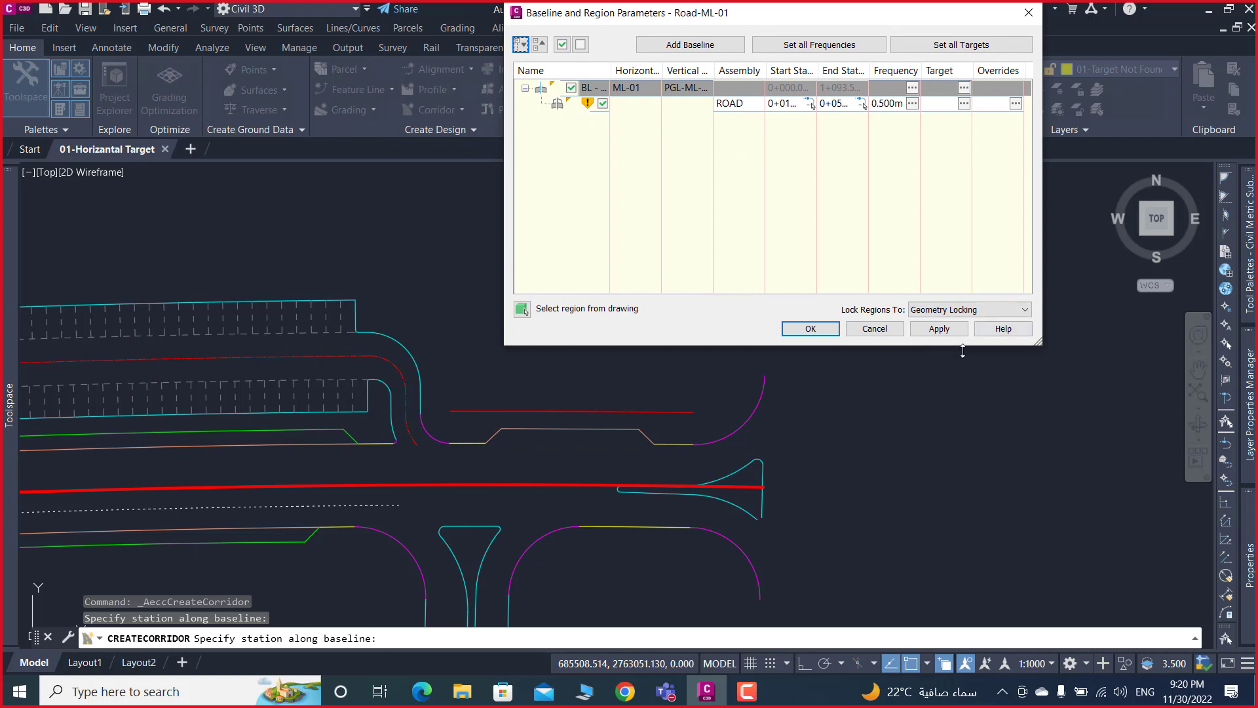
click(943, 330)
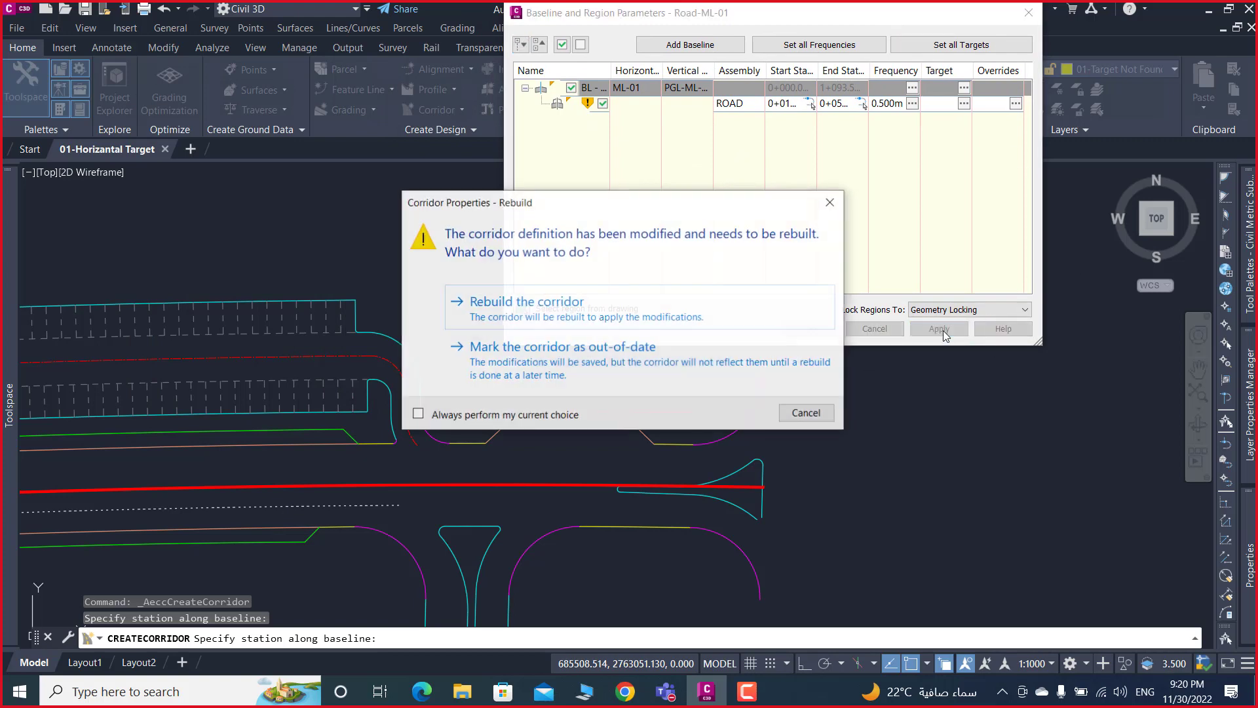
mouse_move(683, 203)
mouse_down()
mouse_move(977, 84)
mouse_move(979, 67)
mouse_up()
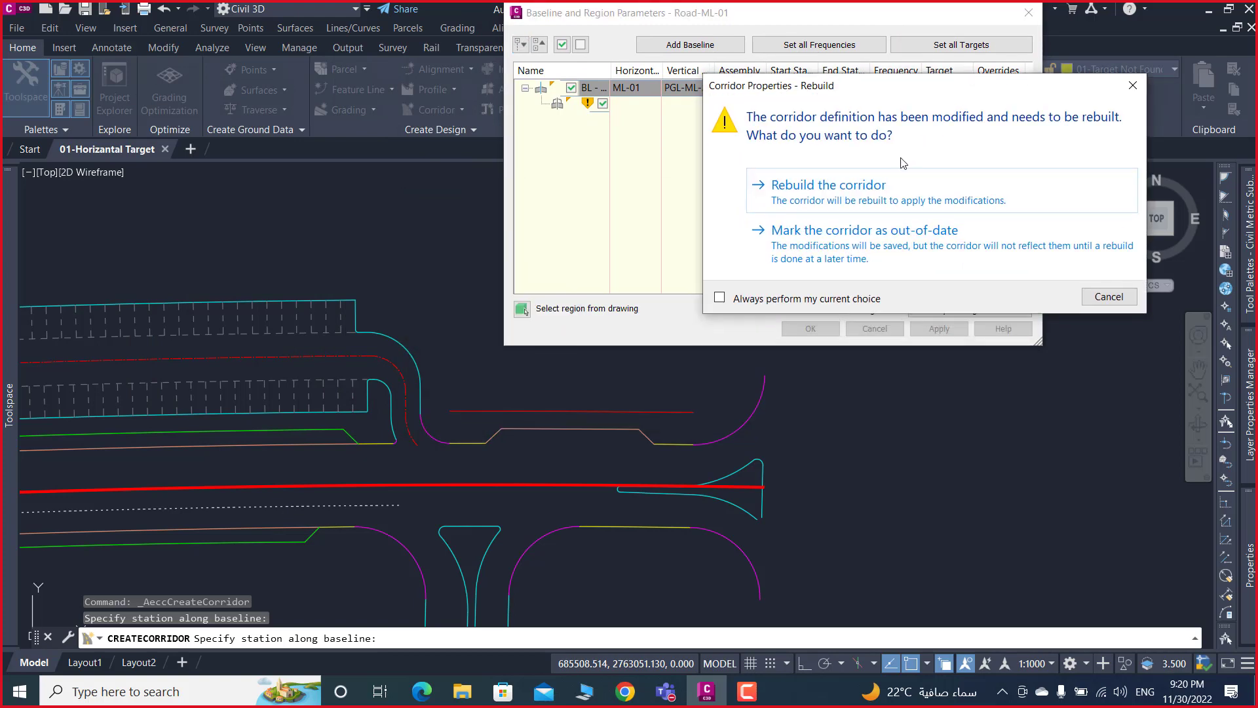
click(835, 191)
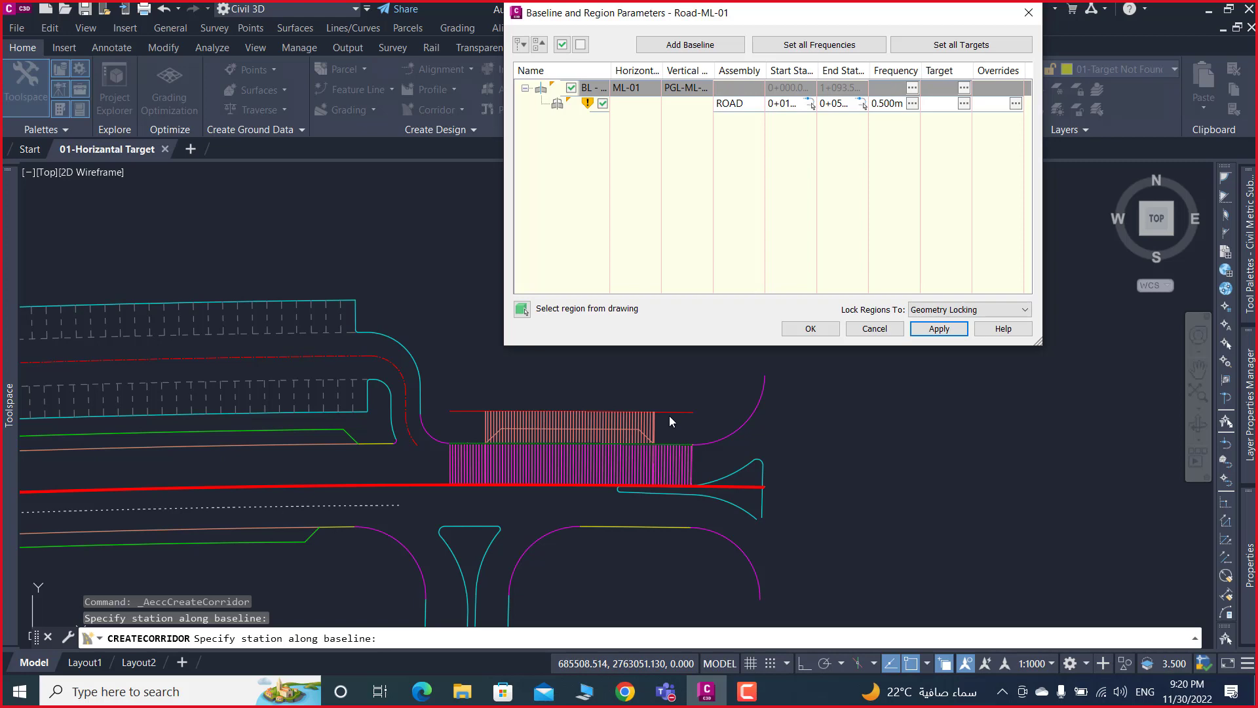
click(811, 328)
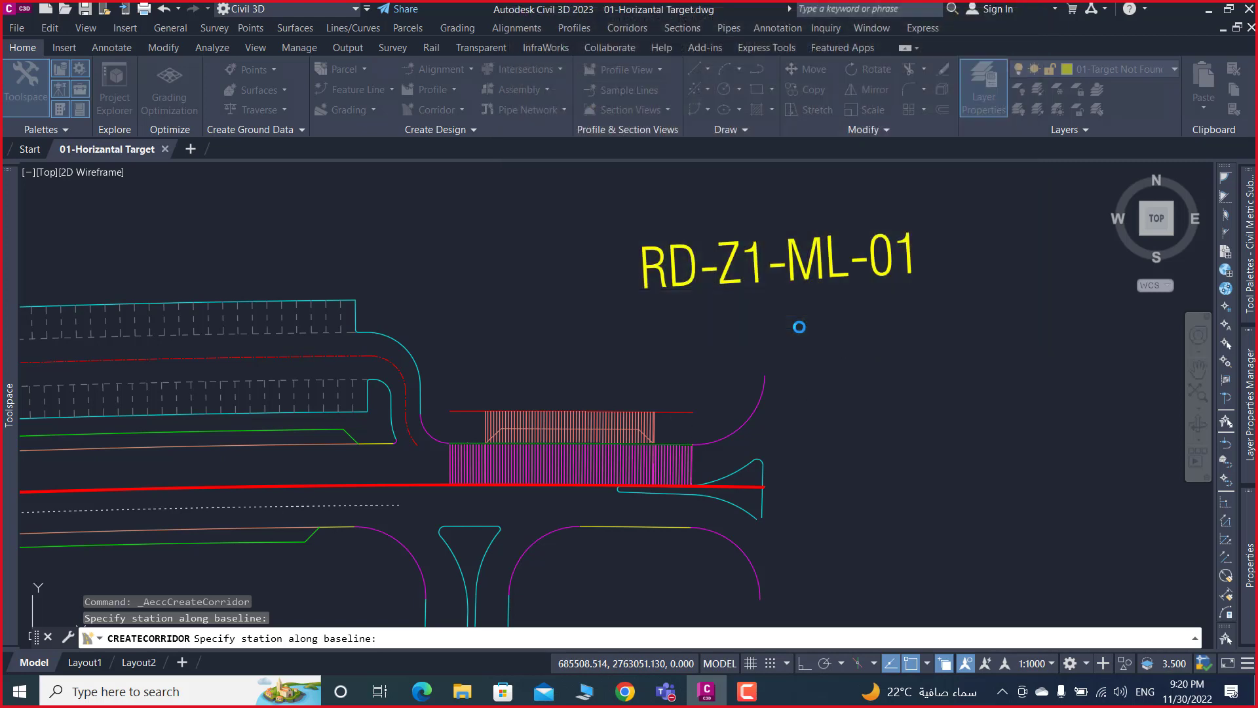
scroll(640, 332, down, 3)
scroll(674, 351, down, 5)
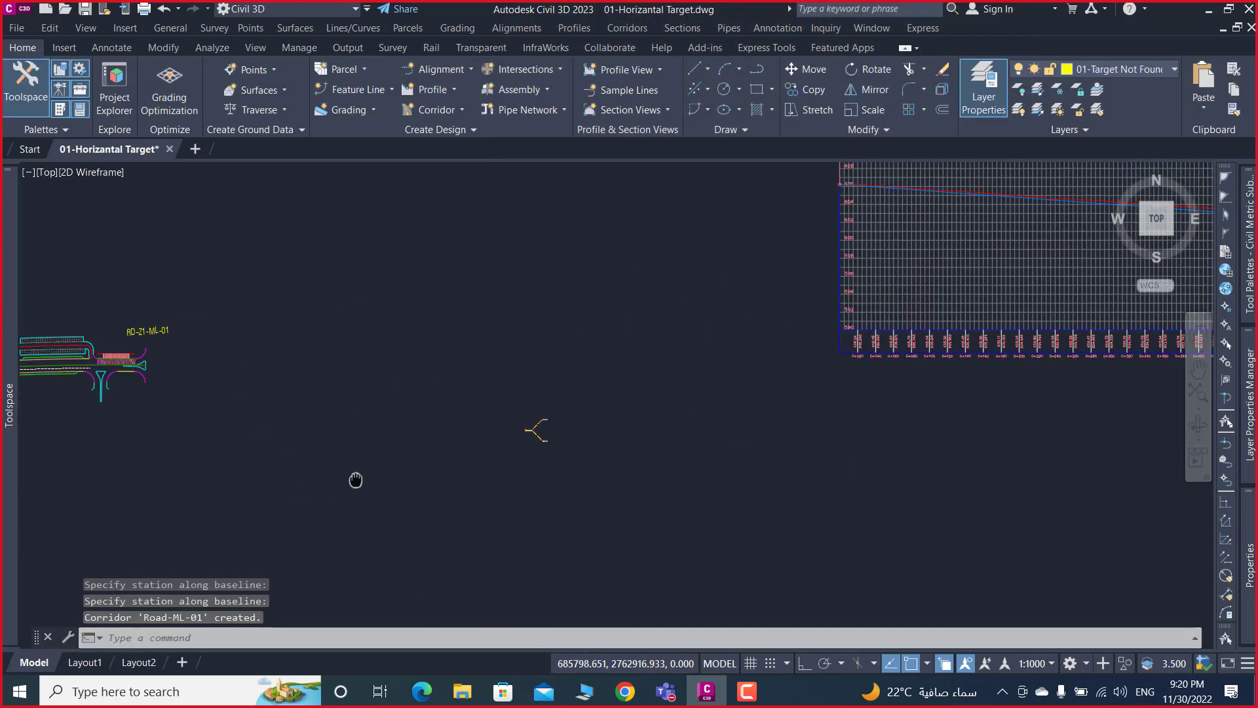
scroll(554, 421, up, 3)
scroll(348, 373, up, 2)
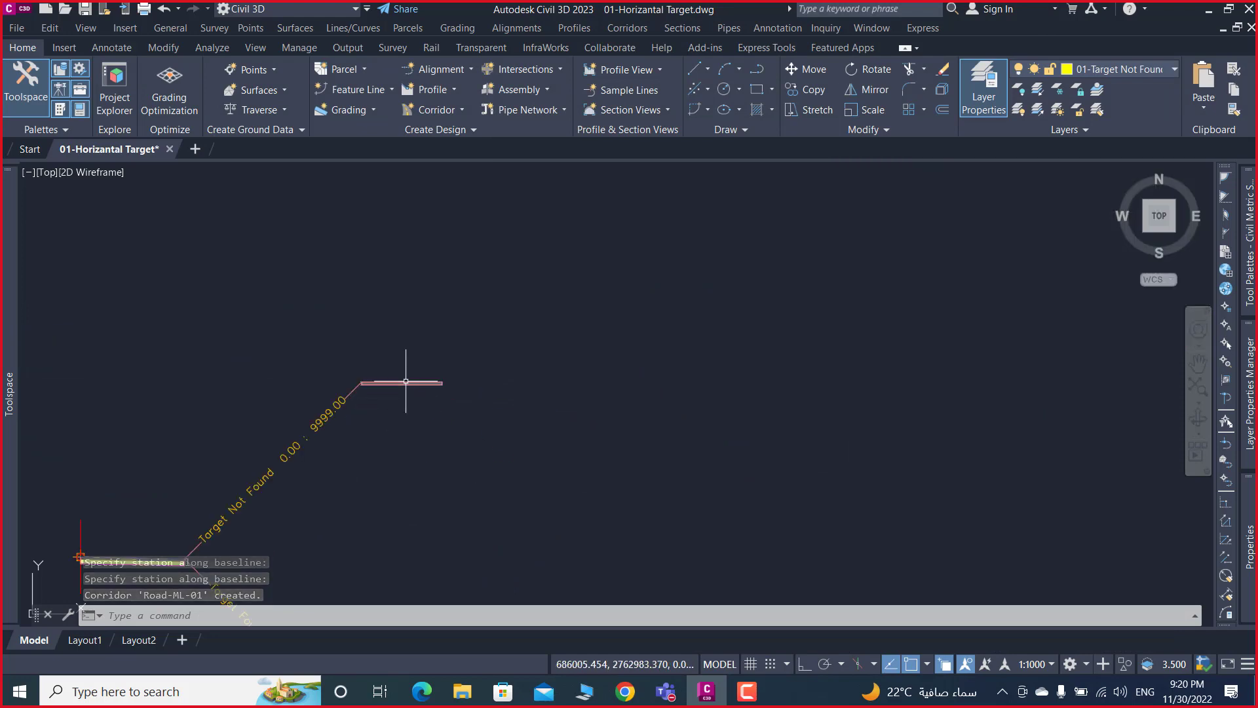
scroll(410, 373, up, 2)
scroll(334, 377, up, 2)
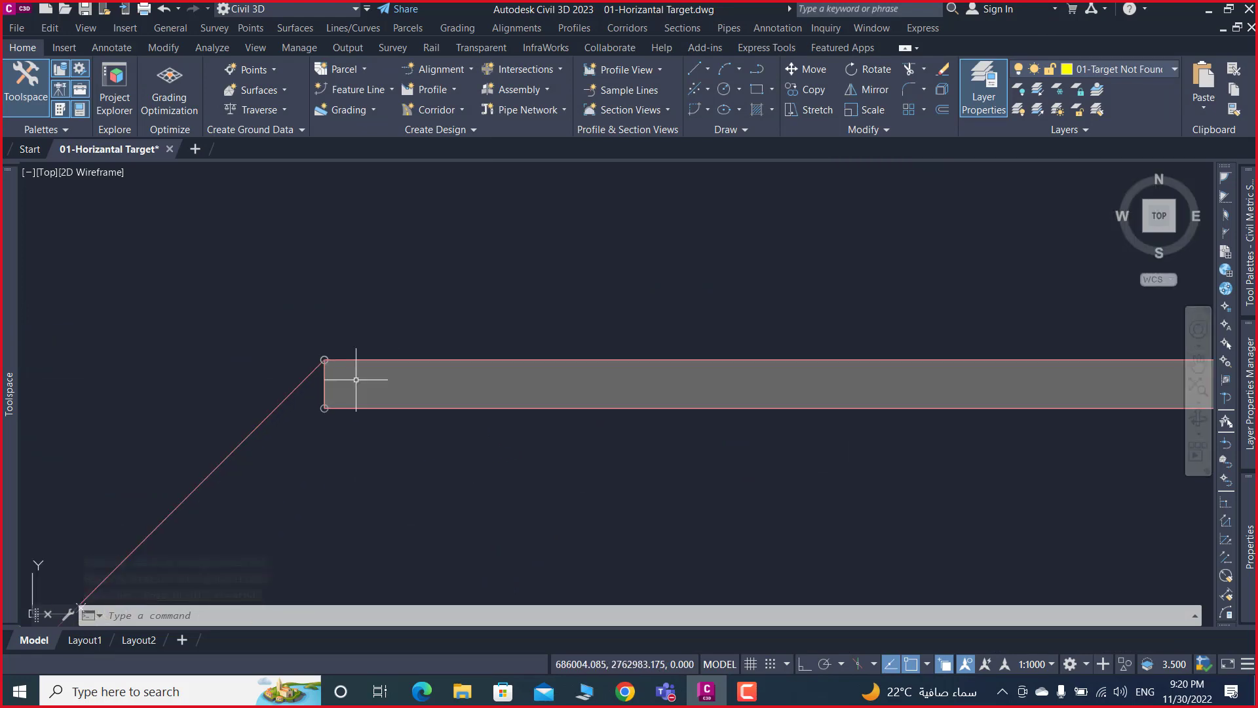
scroll(332, 365, up, 2)
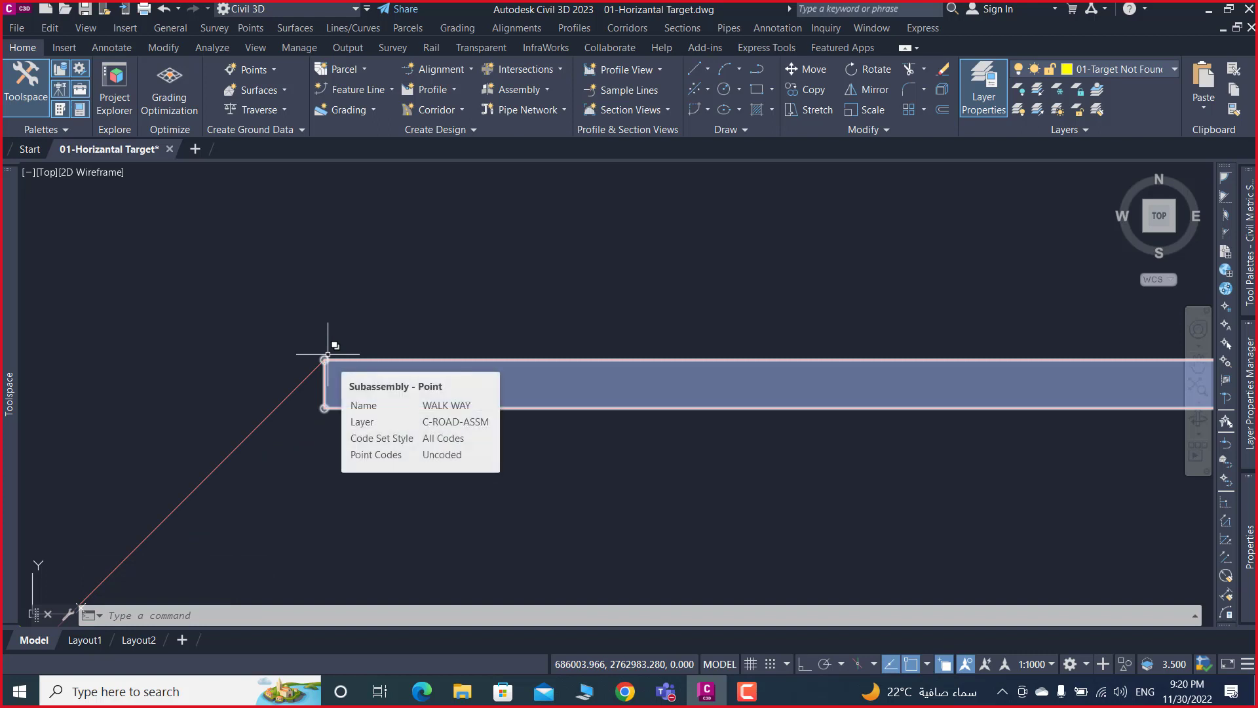
scroll(328, 357, down, 1)
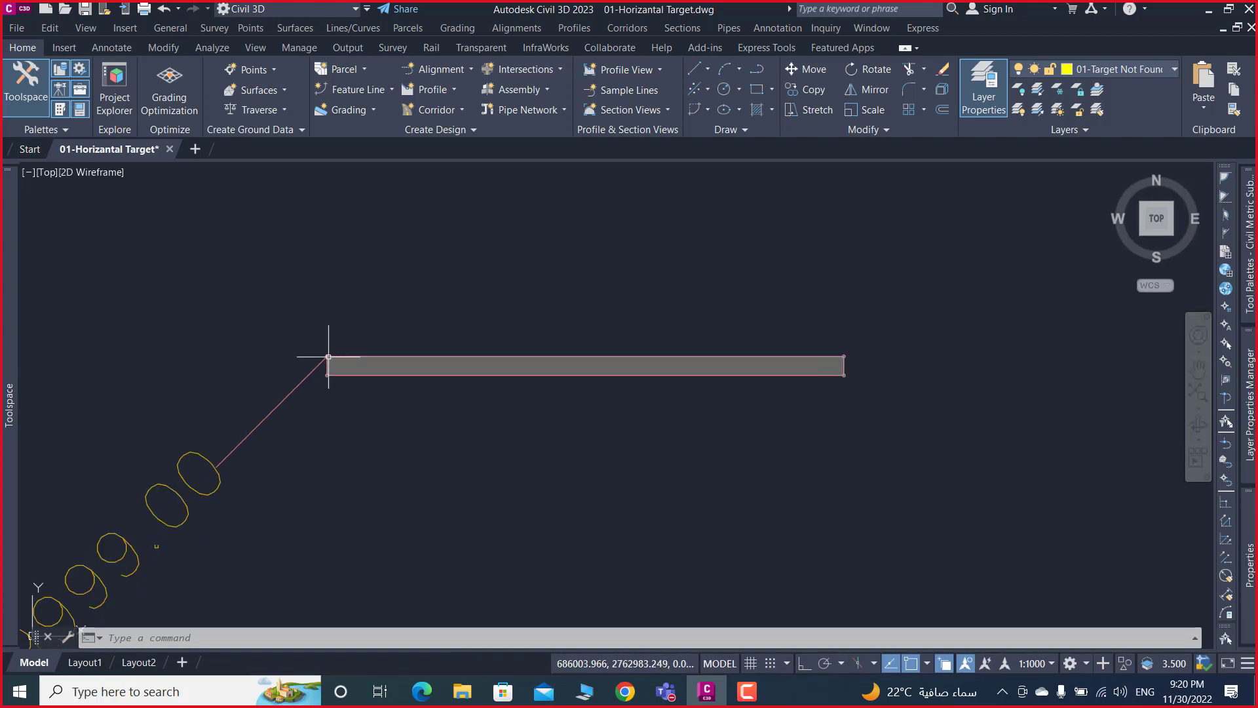
scroll(328, 358, down, 2)
scroll(639, 356, up, 3)
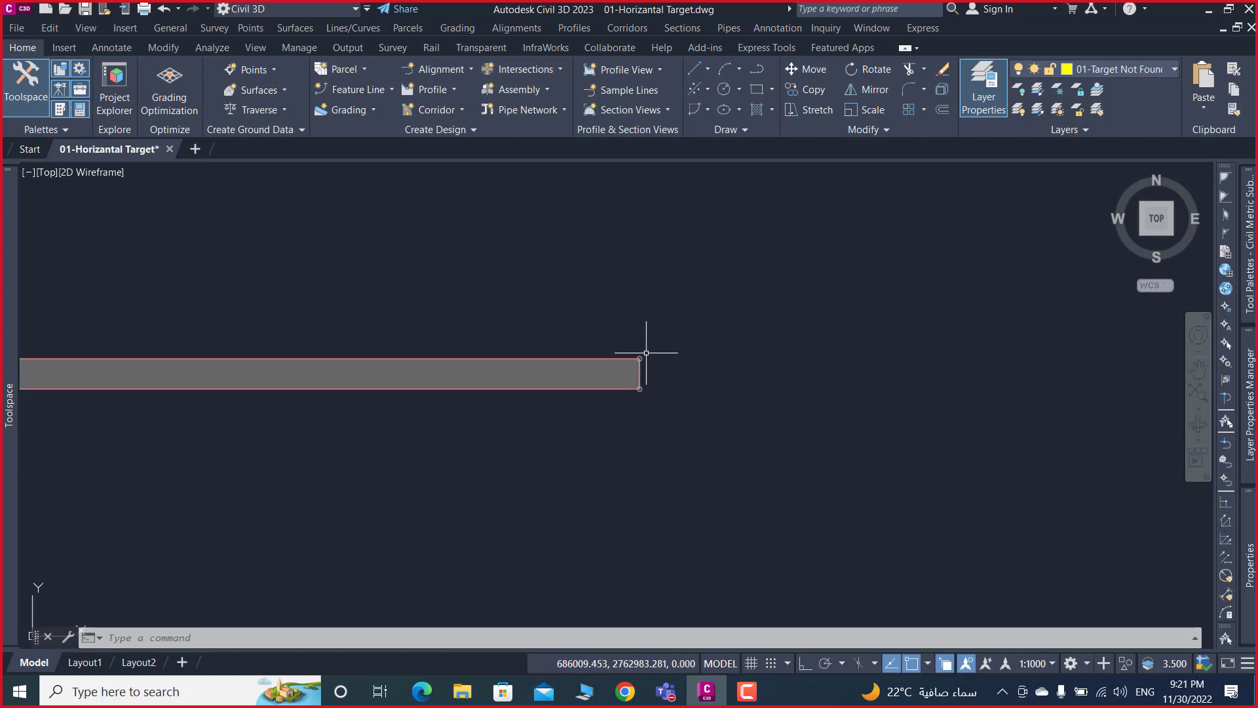
click(577, 357)
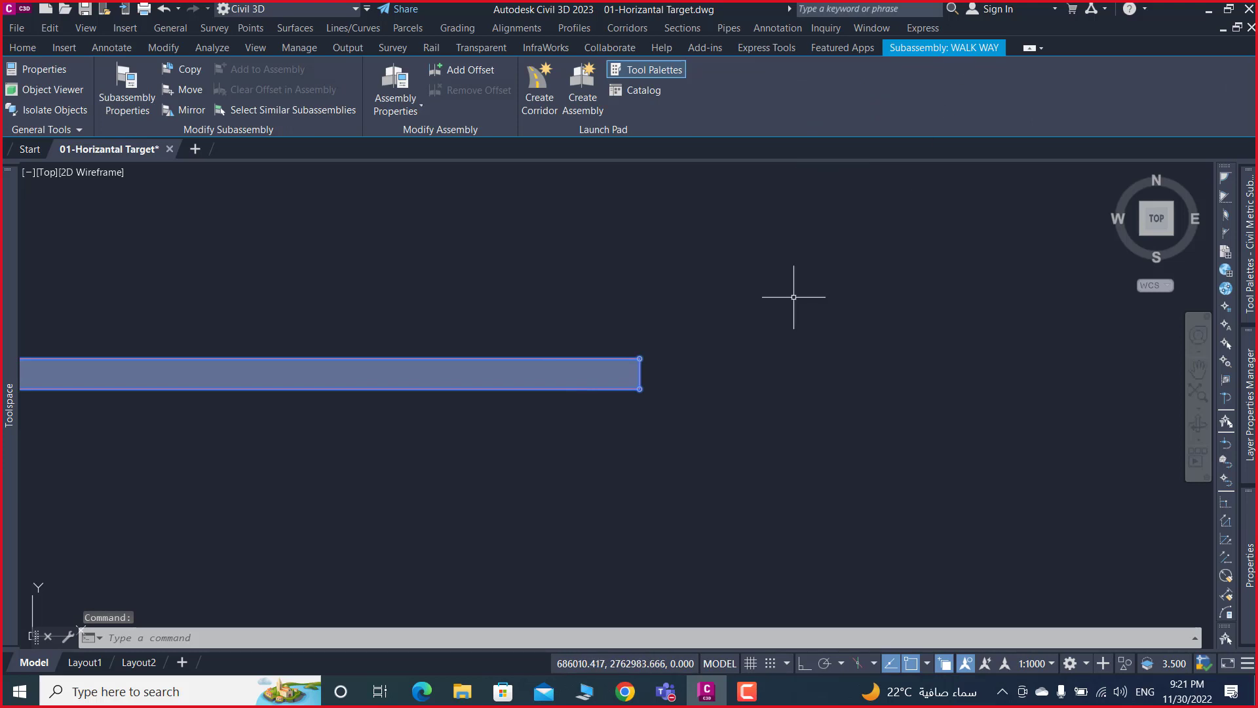
scroll(799, 315, down, 3)
scroll(805, 334, down, 2)
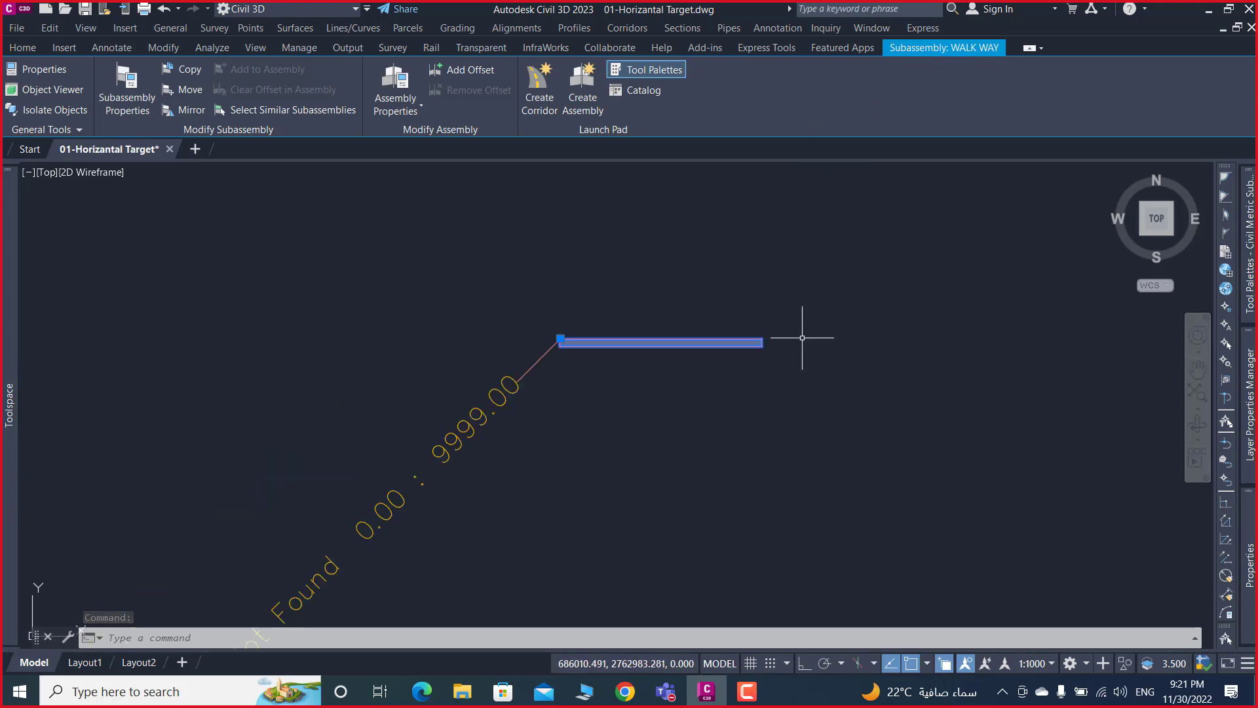
key(Escape)
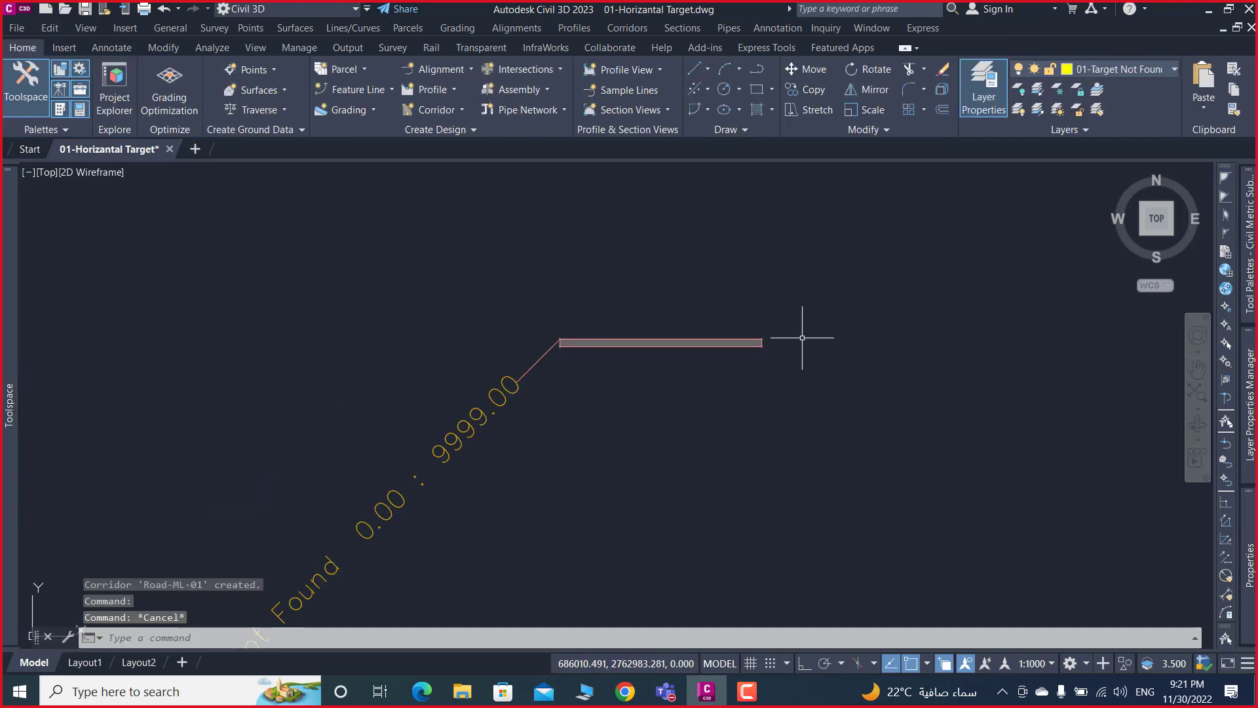
scroll(802, 337, down, 2)
scroll(802, 338, down, 2)
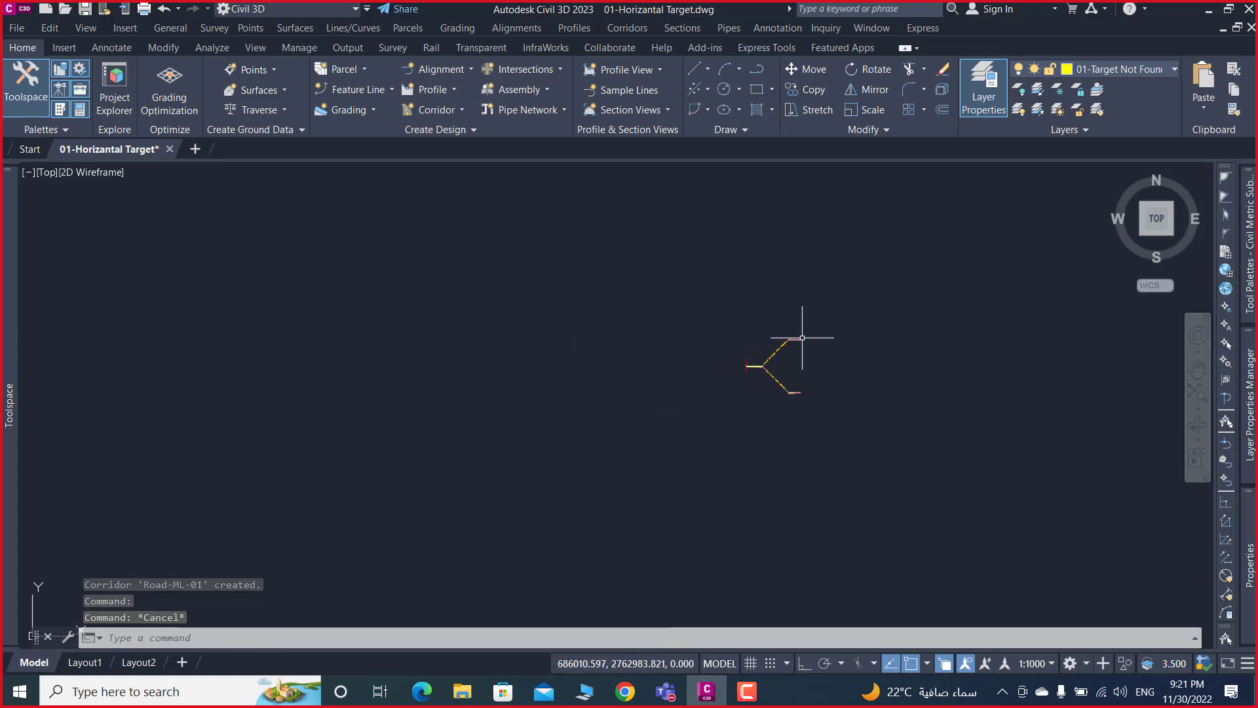
scroll(403, 339, up, 4)
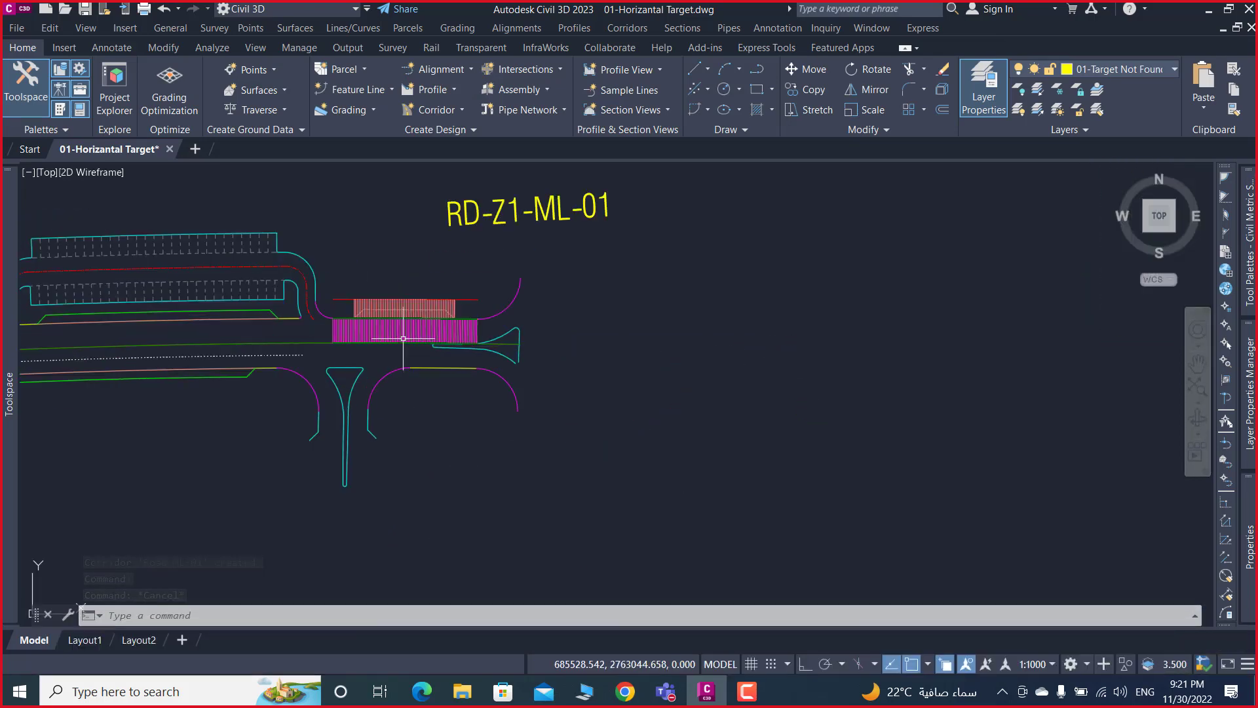
scroll(403, 339, up, 1)
scroll(476, 353, up, 3)
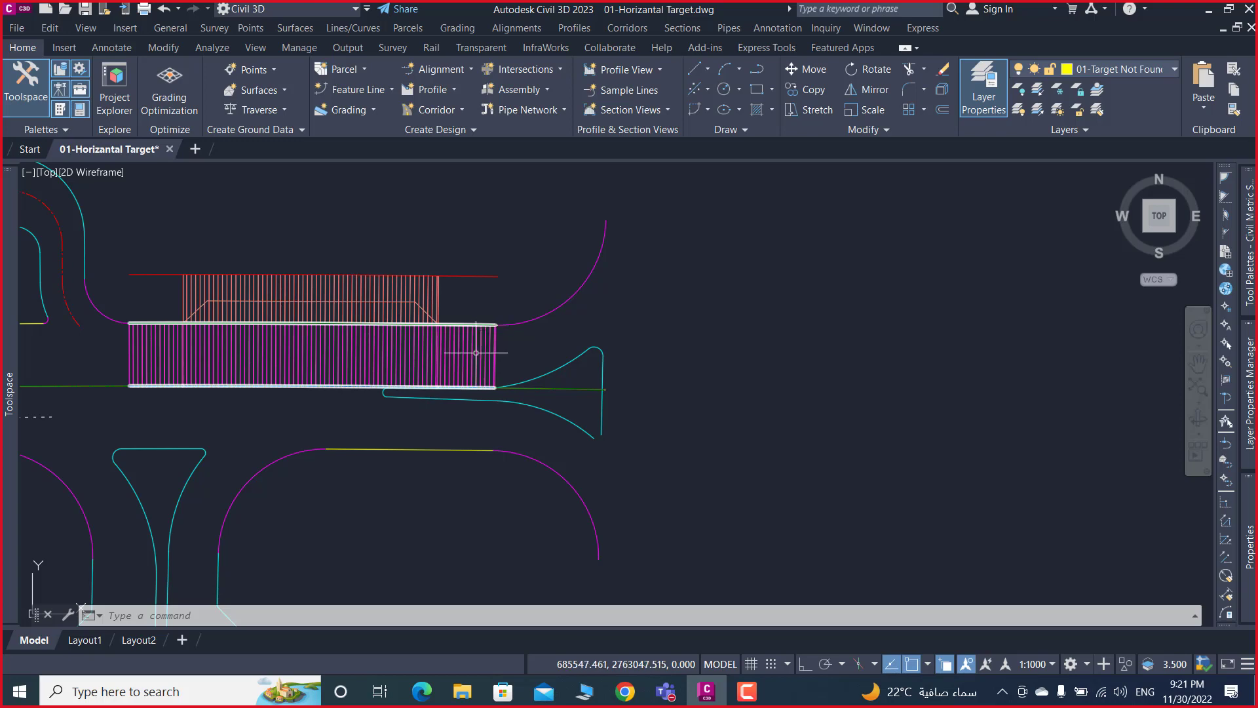
scroll(463, 314, up, 4)
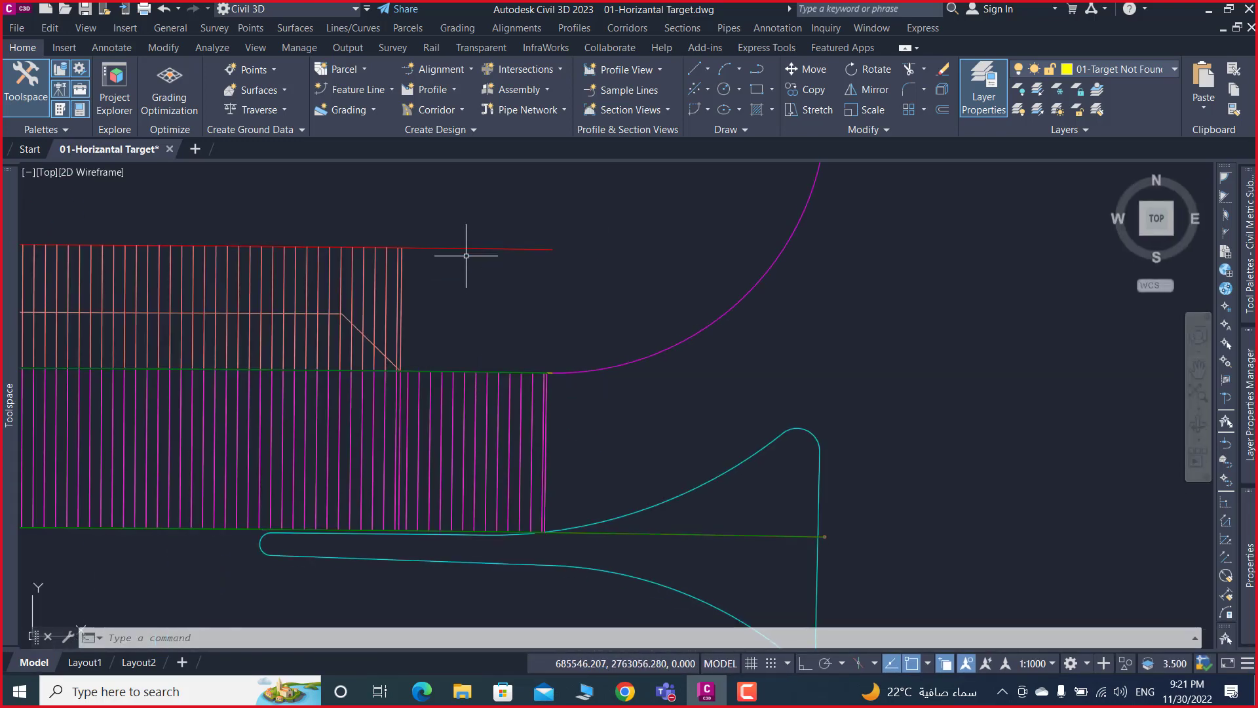
- Open Road-ML-01's Corridor Properties and its region Target Mapping from the Parameters tab
click(407, 268)
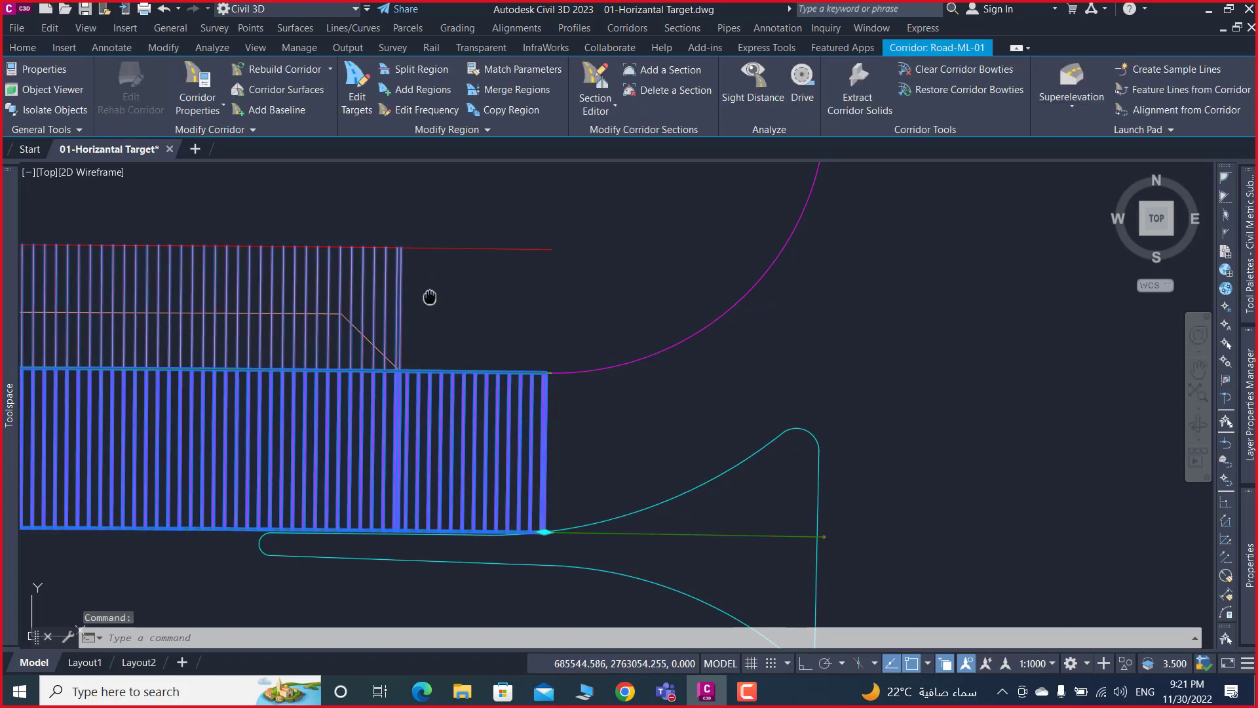
middle_drag(430, 295, 357, 236)
right_click(416, 259)
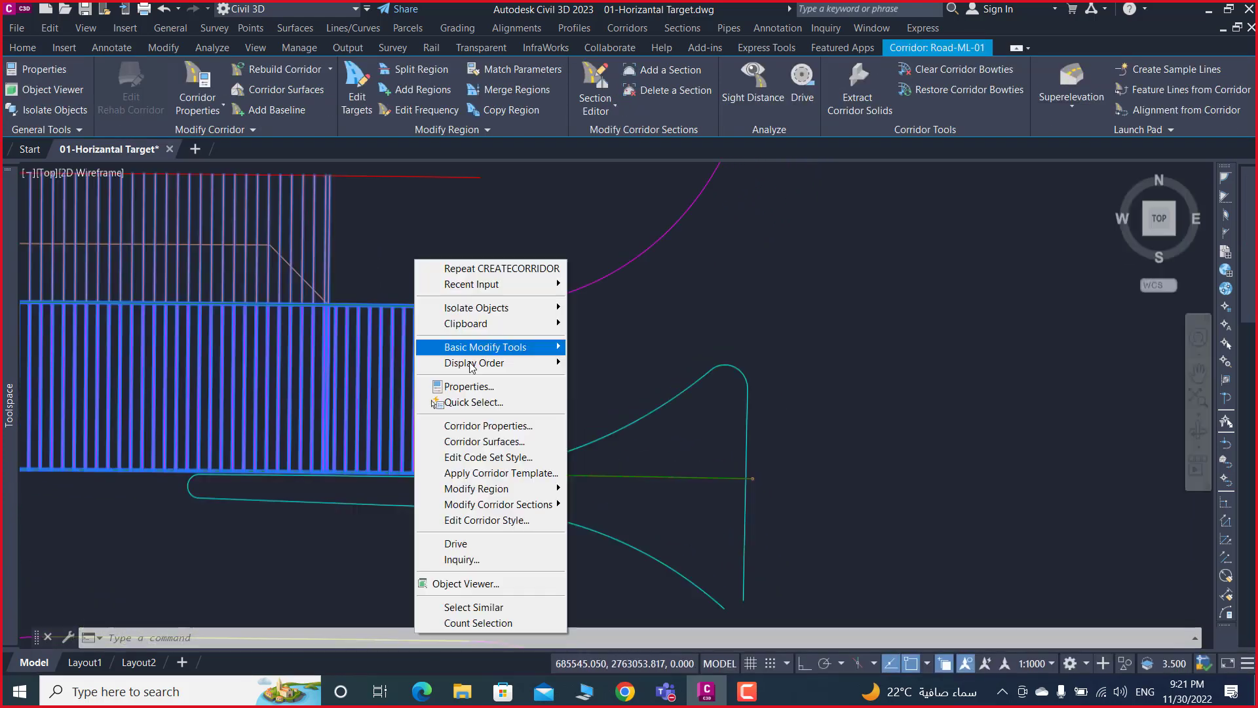
click(495, 424)
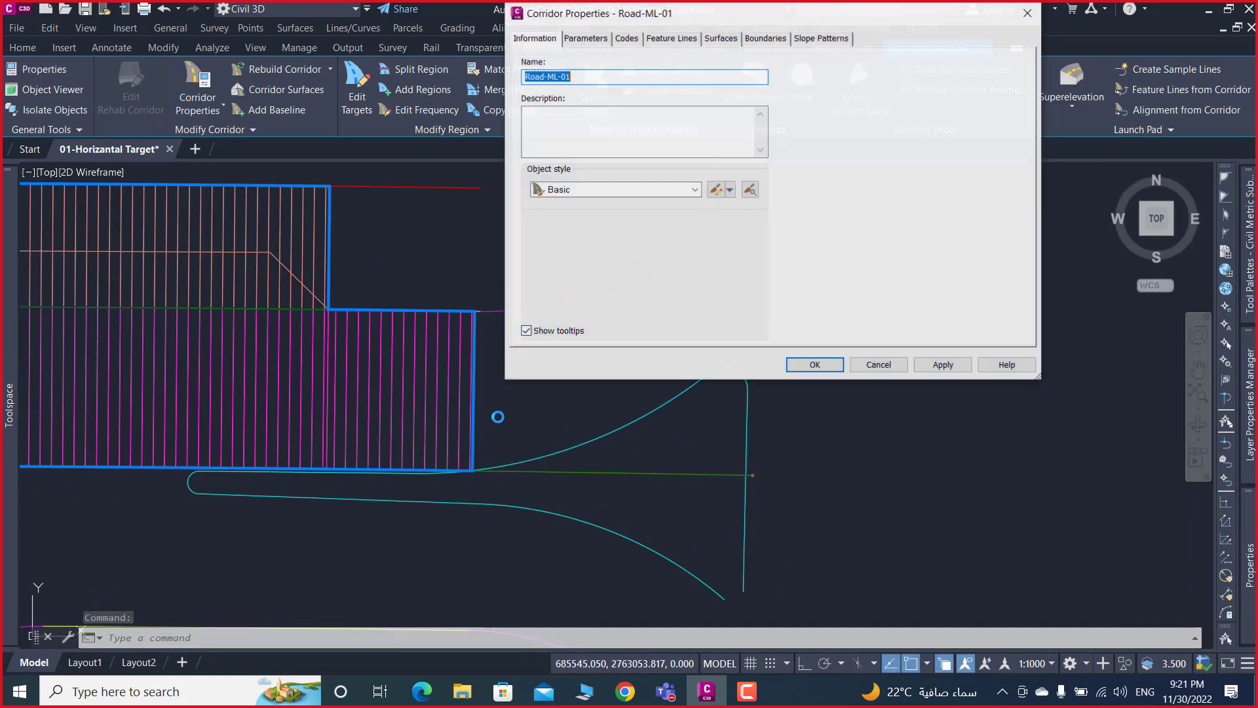
click(608, 39)
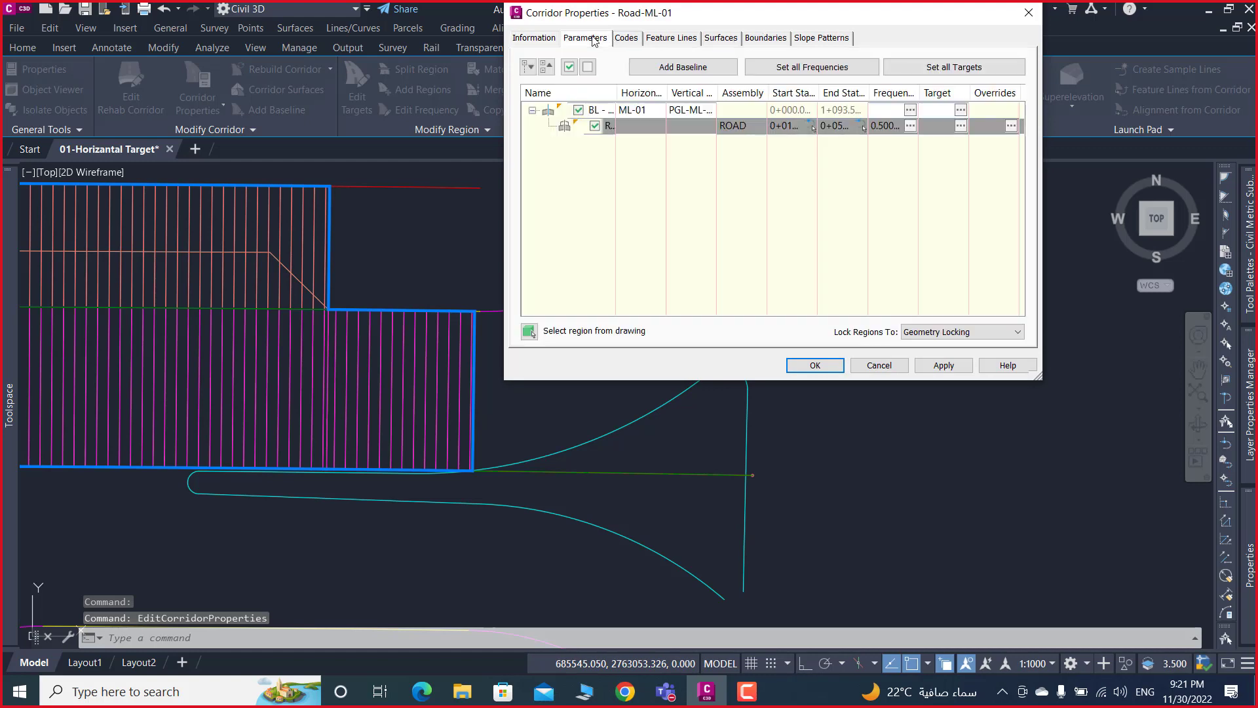
click(960, 125)
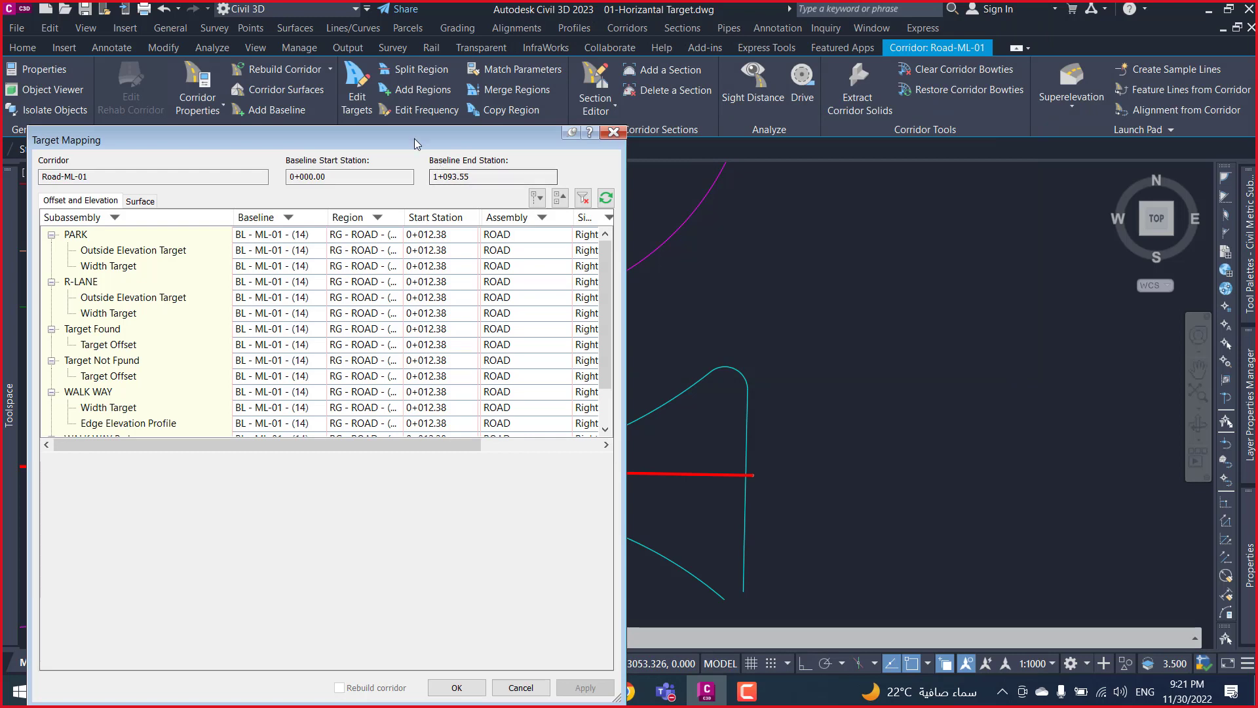
- Add 01-Plot Limt to Target Not Fpund's Target Offset targets and confirm the mapping
drag(410, 142, 982, 17)
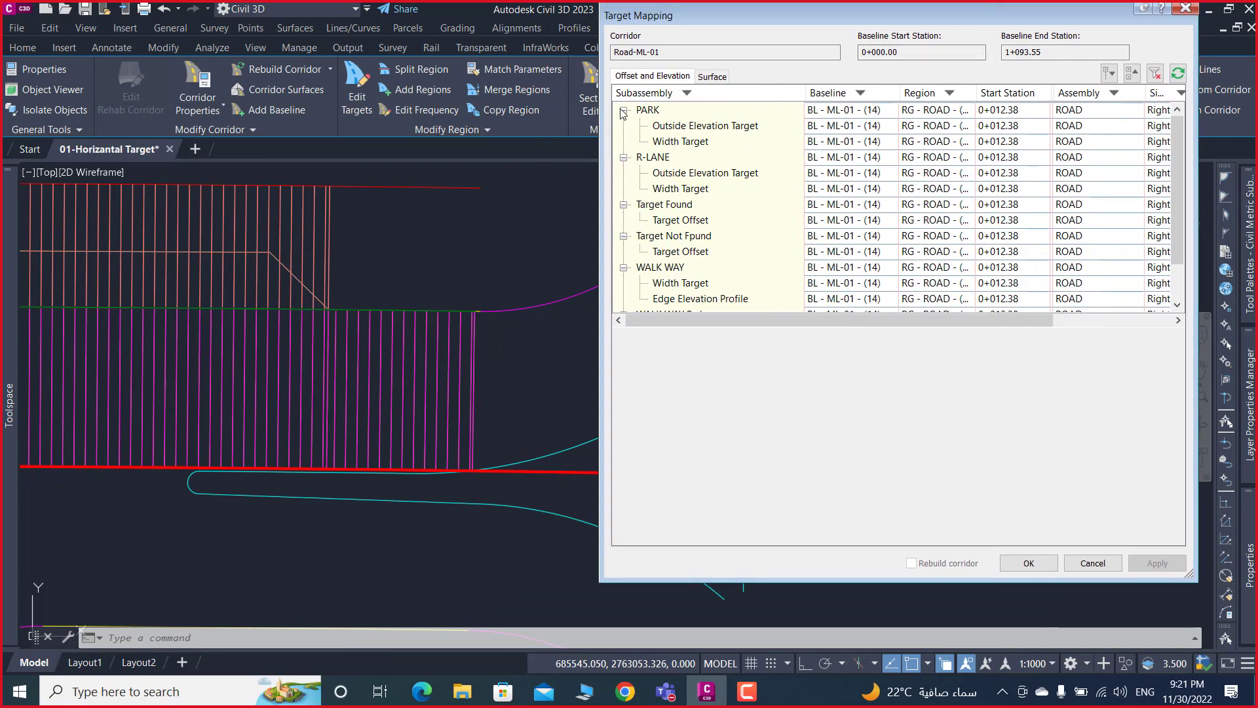
click(624, 110)
click(624, 142)
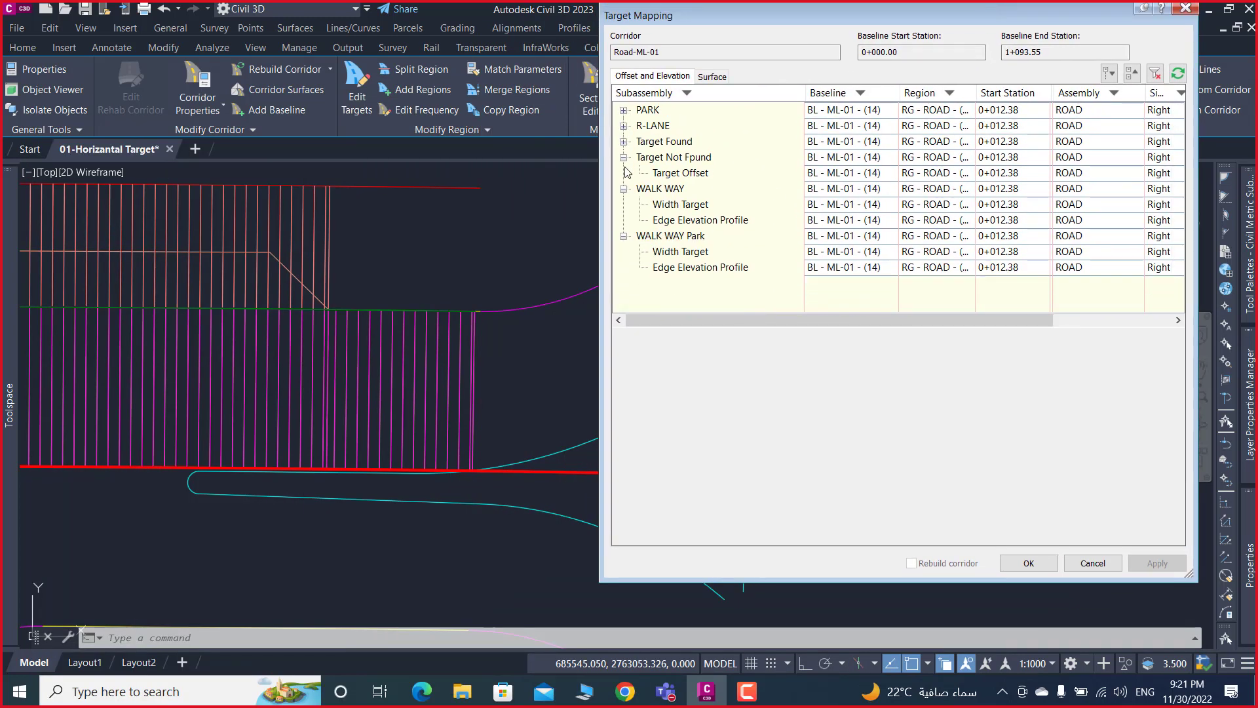
click(624, 189)
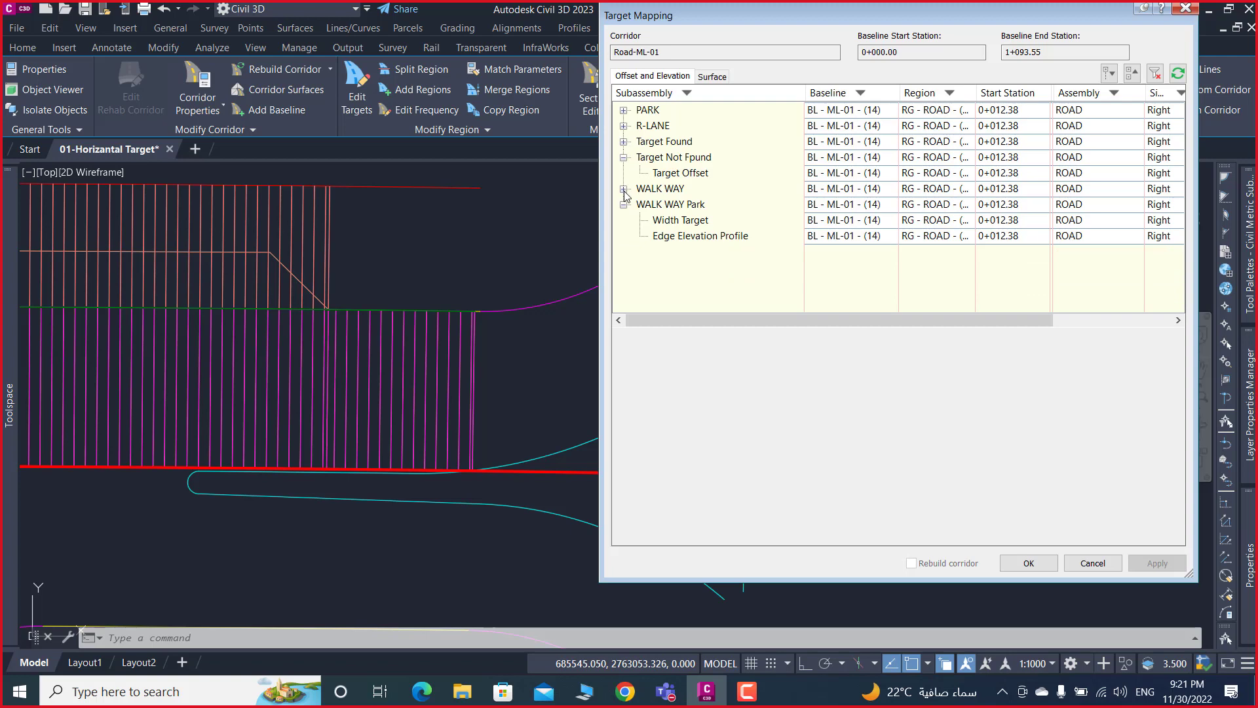
click(679, 174)
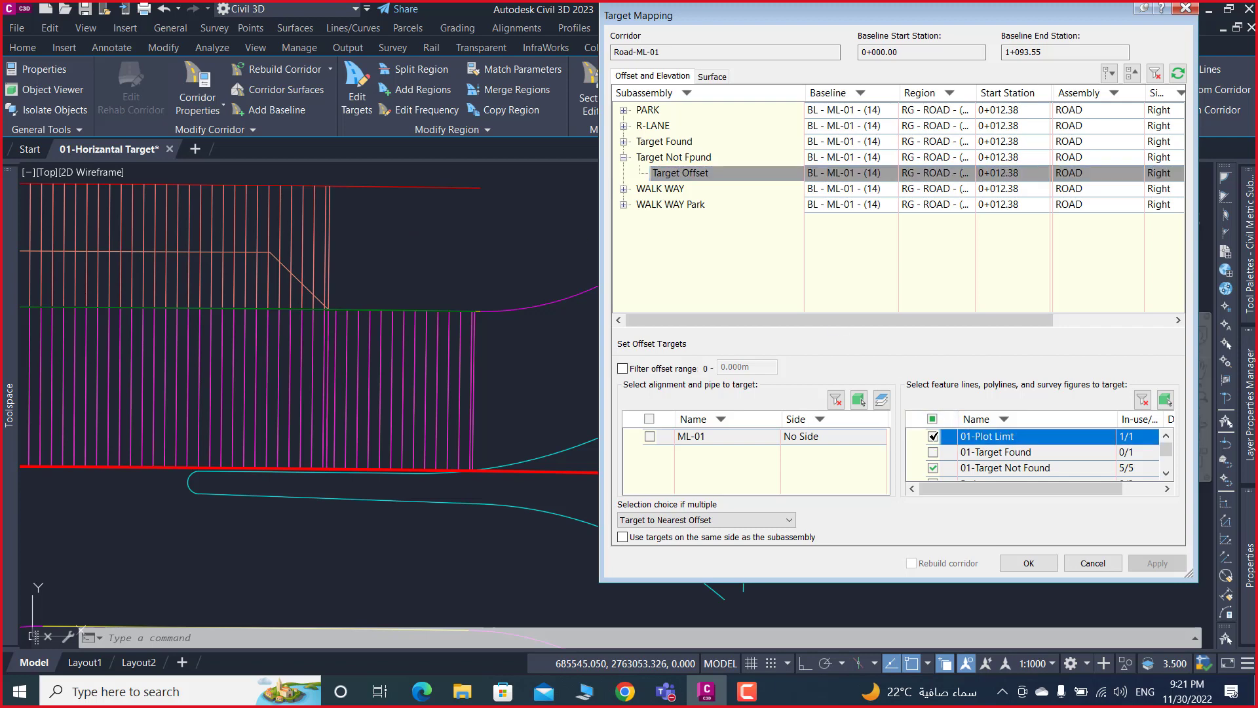
click(1028, 564)
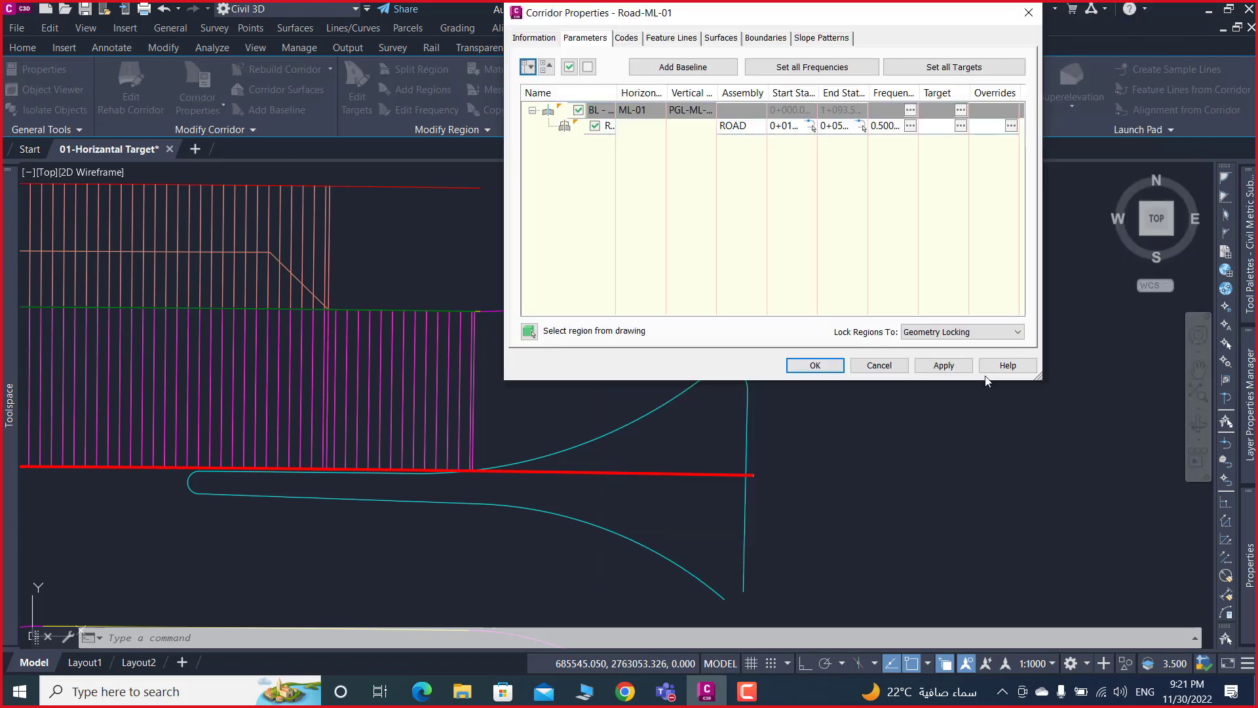
- Apply the changes, rebuild Road-ML-01 and close Corridor Properties
click(944, 365)
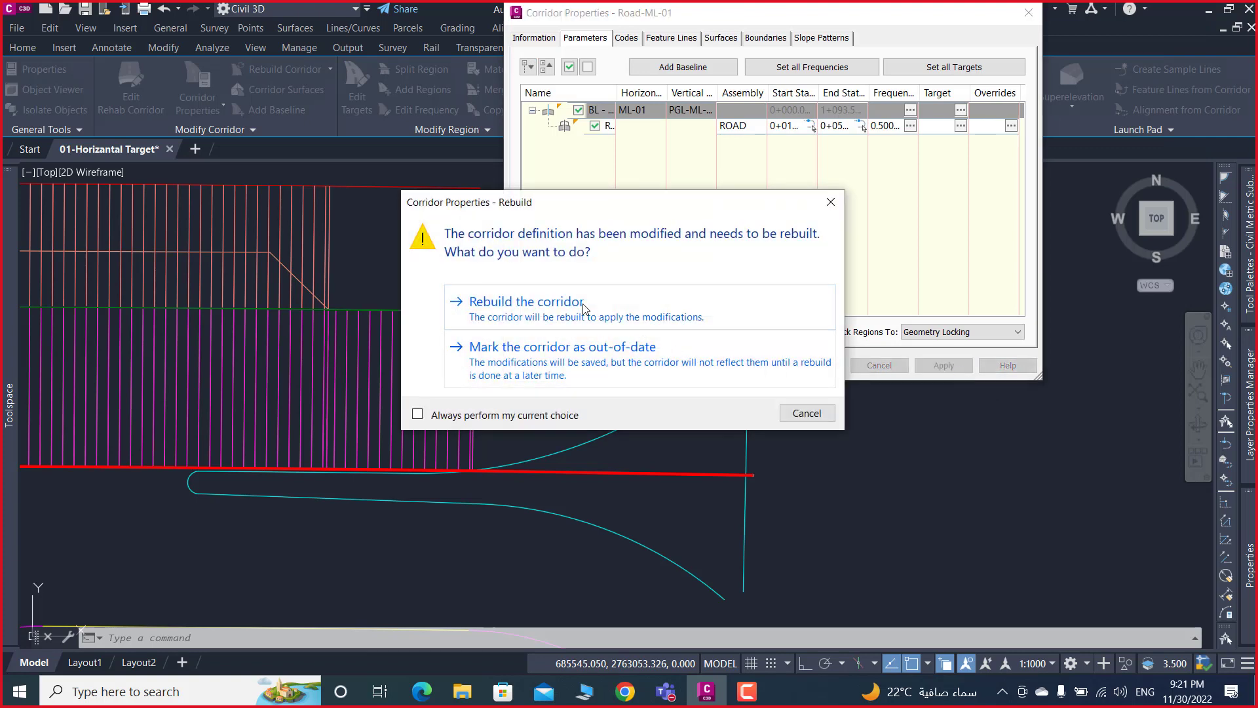
click(583, 303)
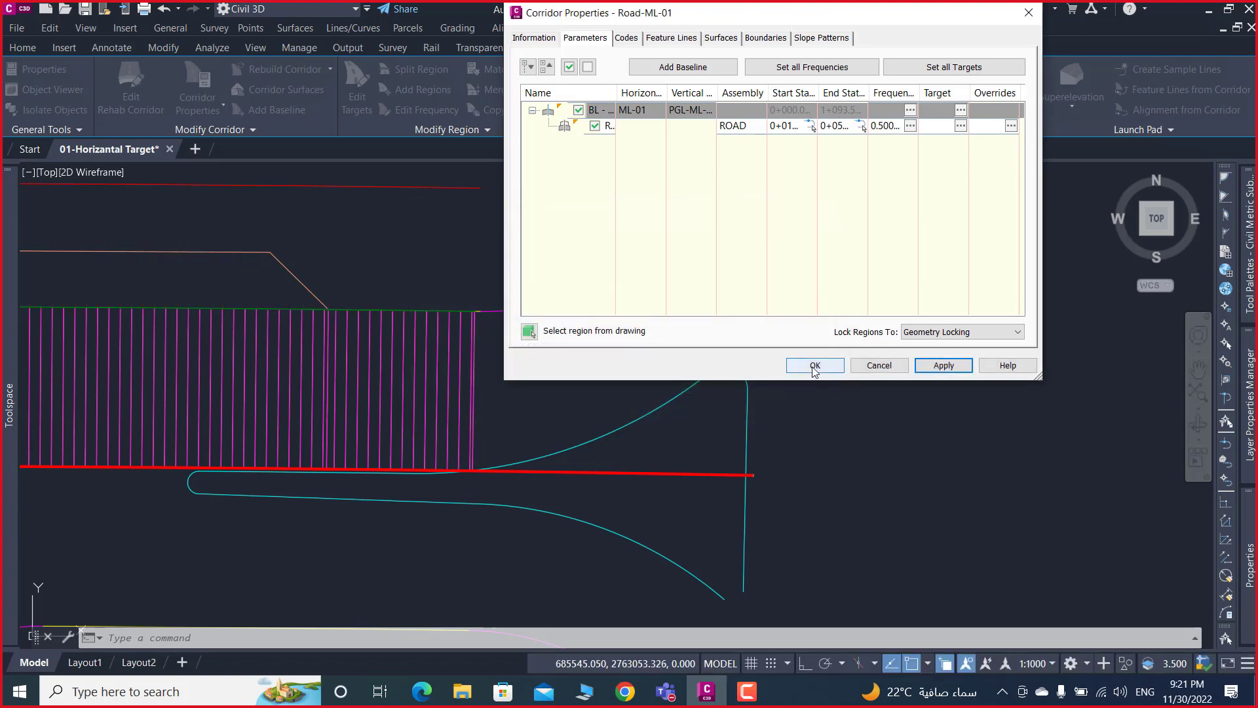
click(815, 365)
scroll(652, 365, down, 2)
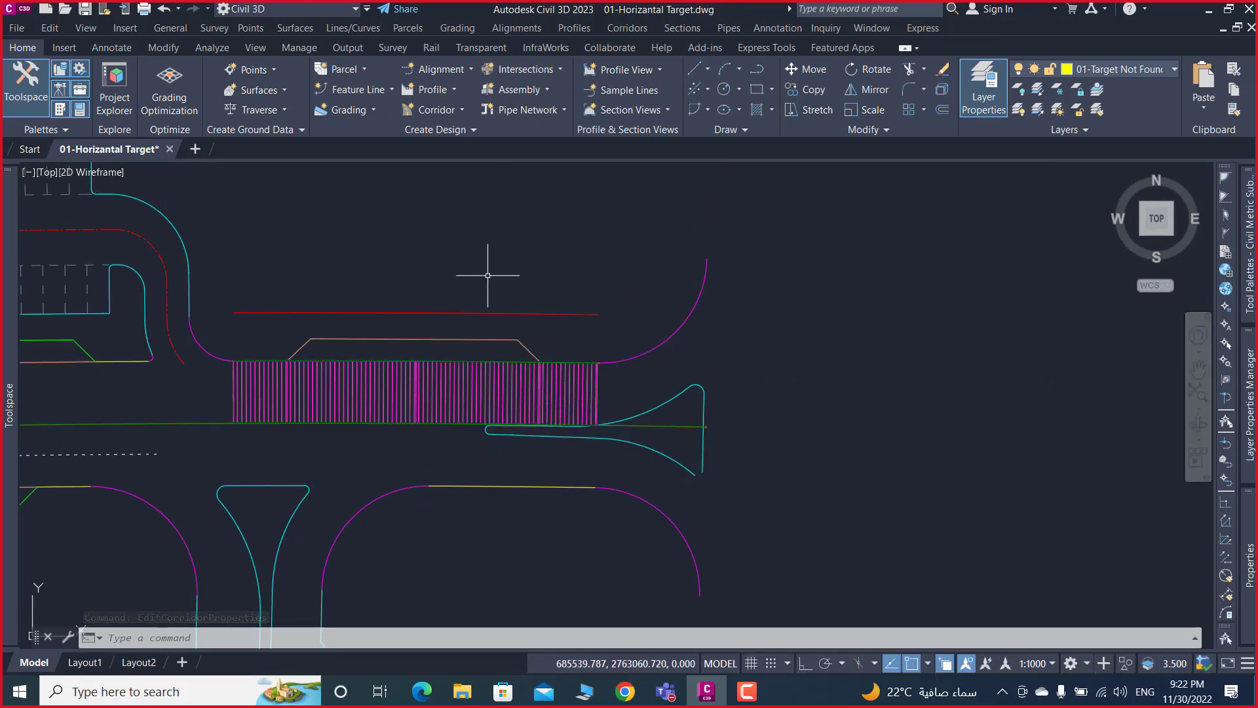
- Pan and zoom around the rebuilt corridor, its RD-Z1-ML-01 label and target lines
scroll(528, 343, up, 2)
scroll(602, 390, up, 2)
scroll(601, 390, down, 3)
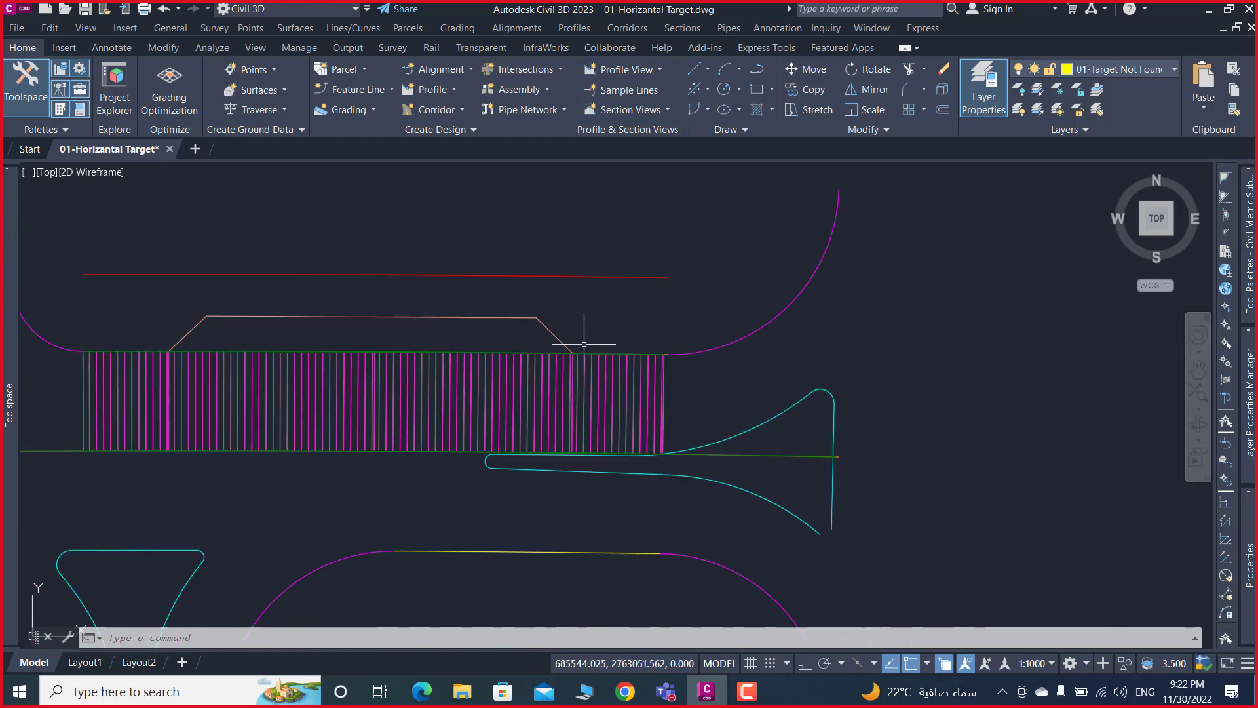
scroll(419, 367, down, 2)
scroll(498, 367, down, 1)
middle_drag(498, 367, 301, 367)
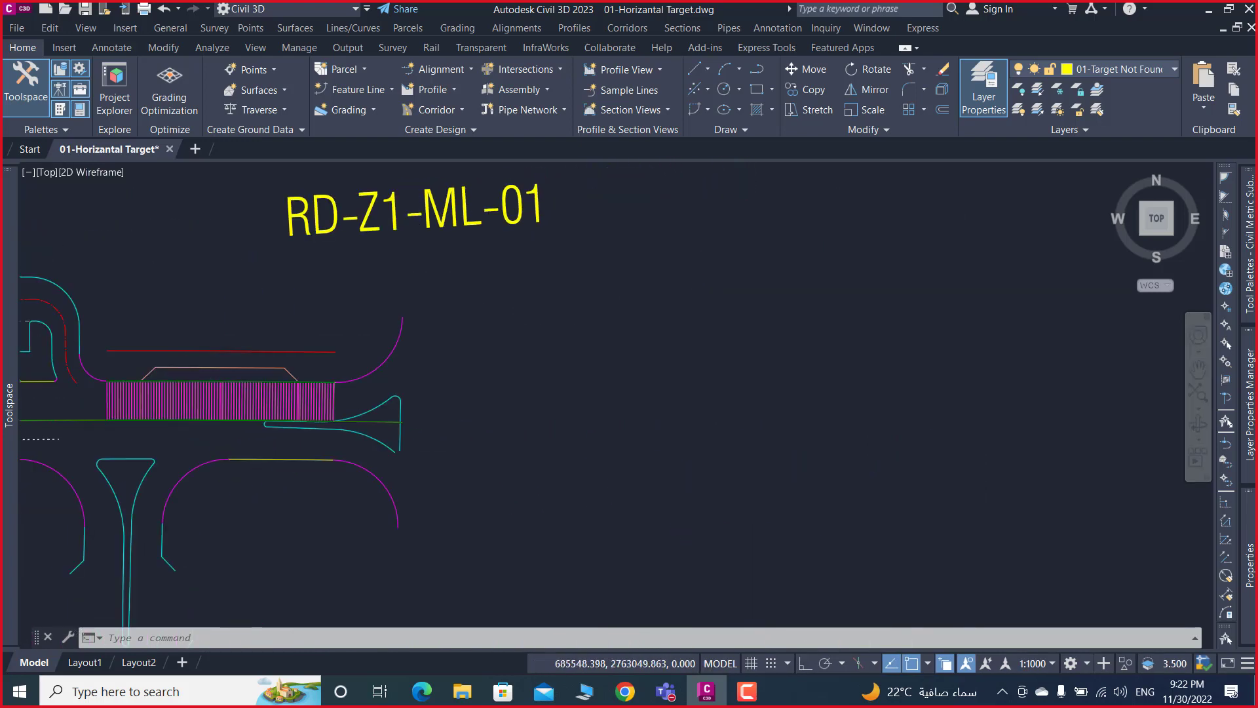
scroll(303, 375, down, 3)
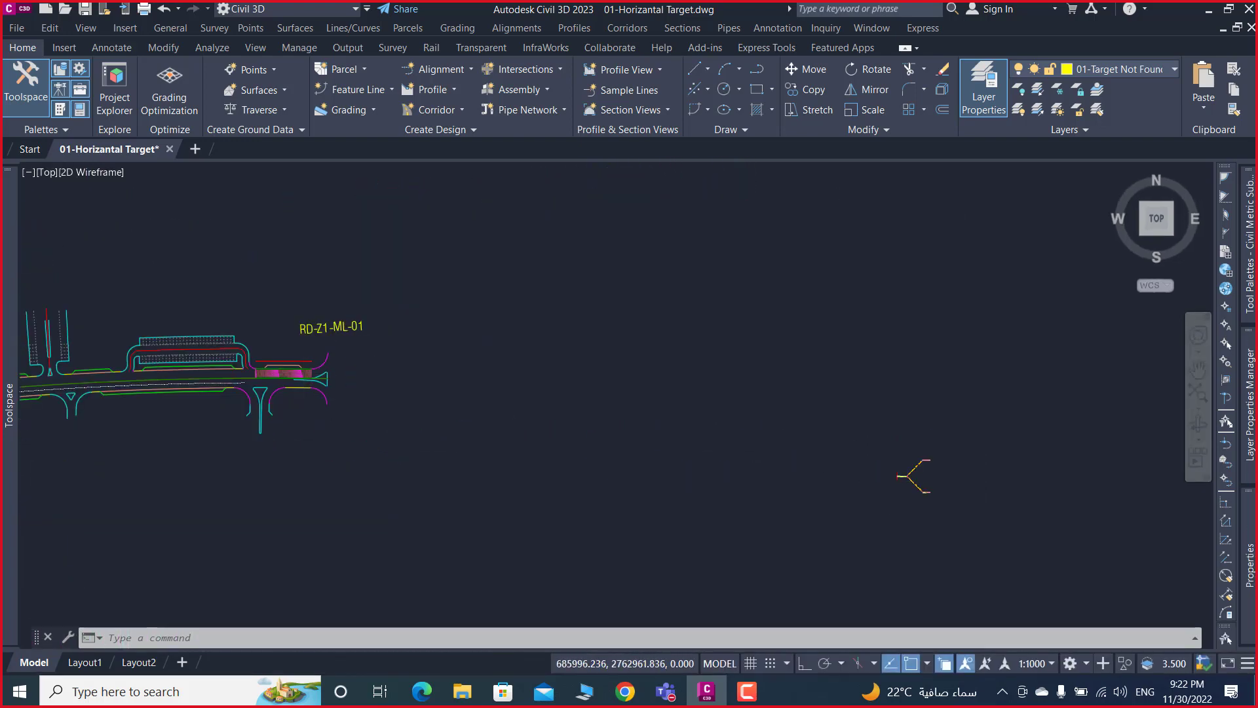
scroll(911, 479, up, 3)
middle_drag(885, 435, 935, 503)
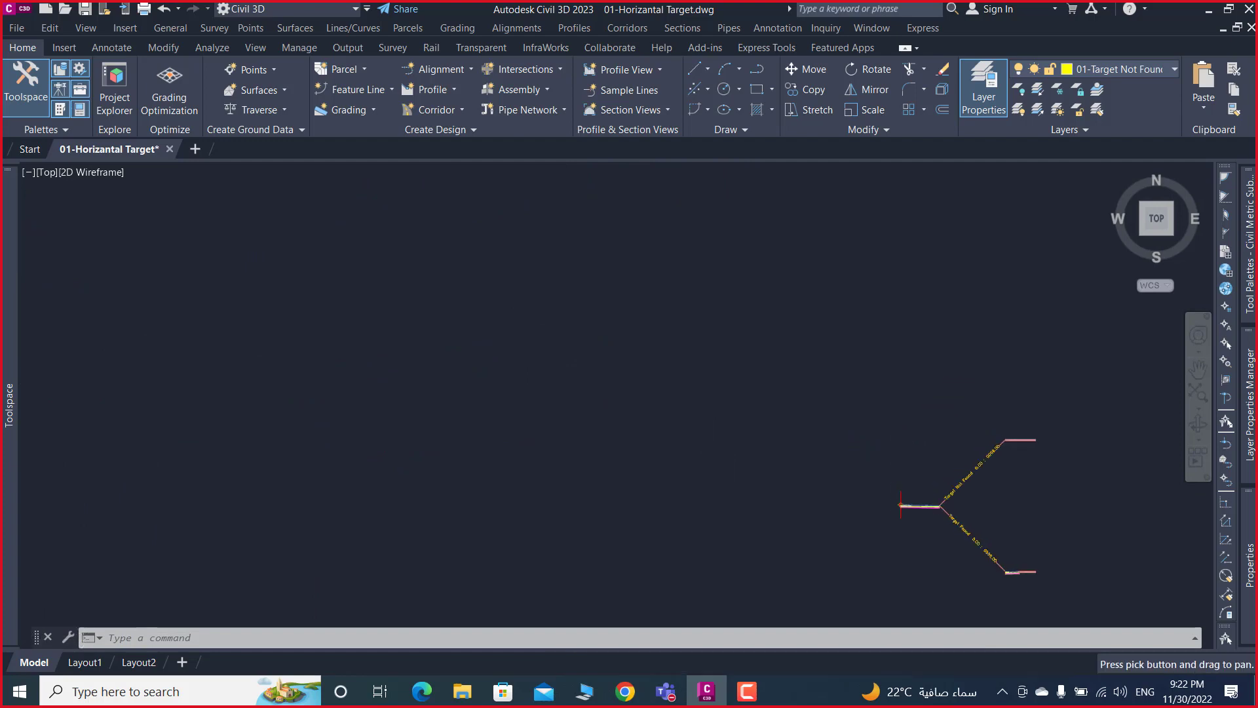
scroll(961, 491, down, 4)
middle_drag(272, 337, 615, 382)
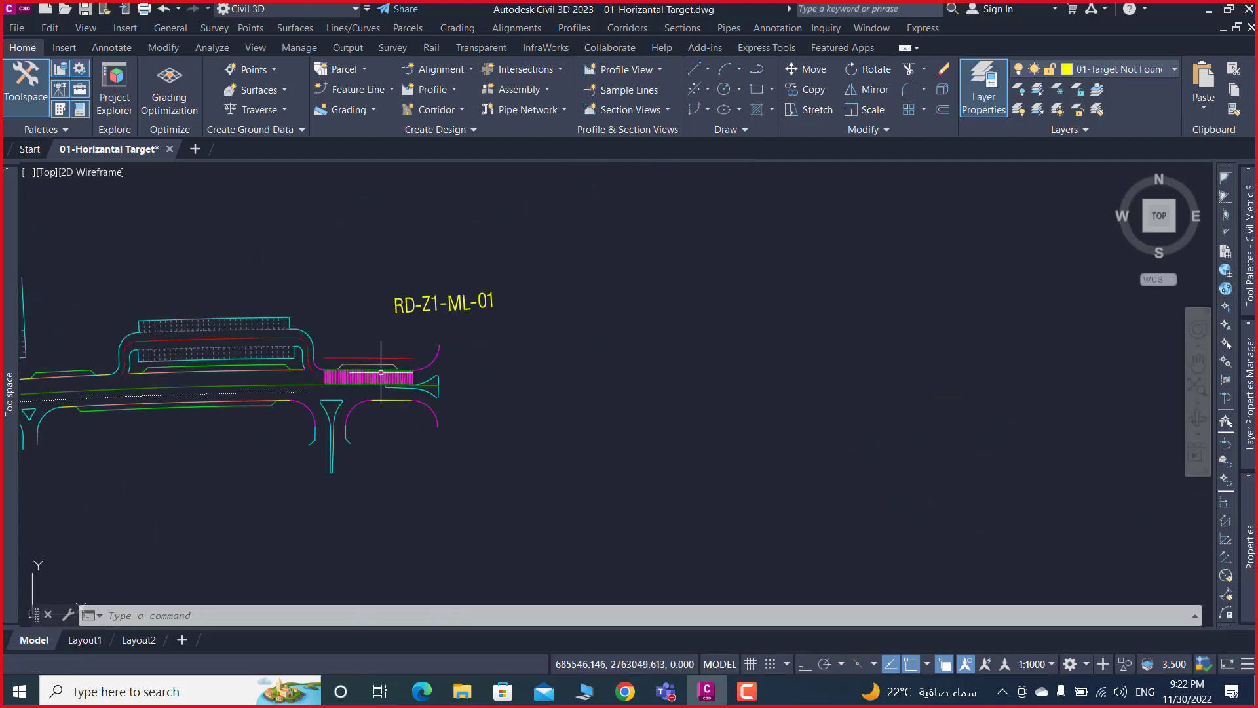
scroll(380, 373, up, 5)
scroll(483, 385, up, 1)
scroll(697, 337, up, 2)
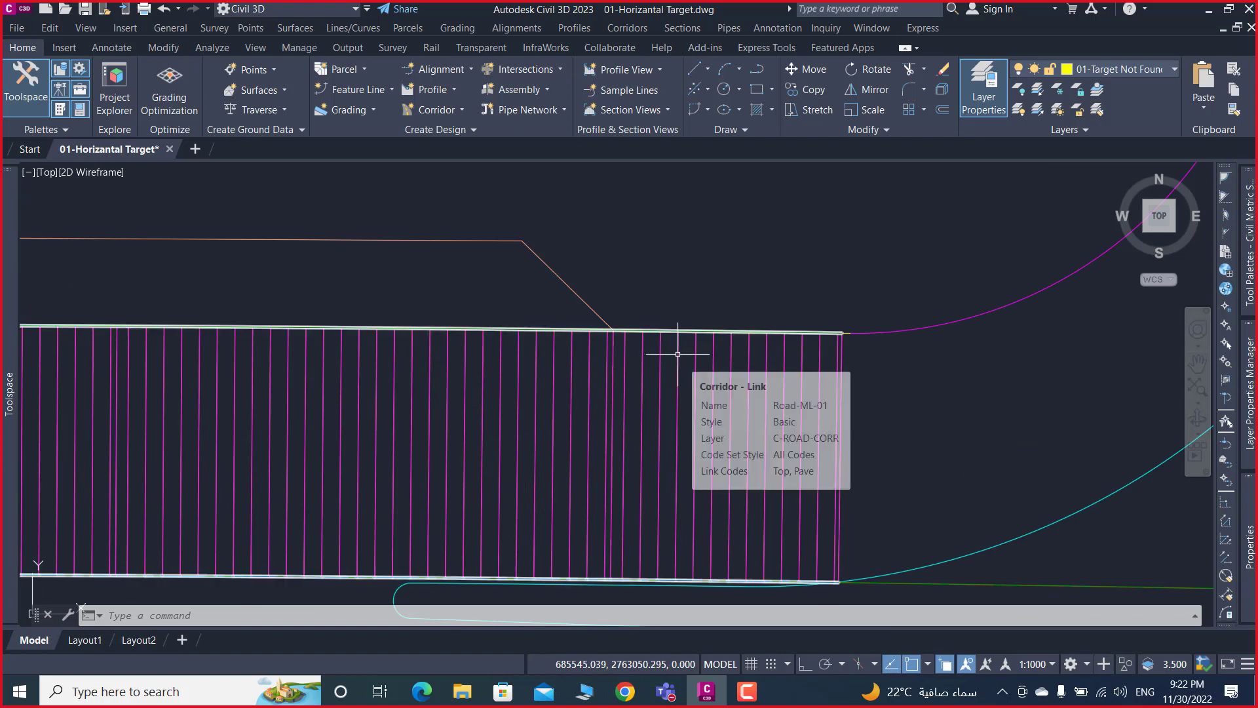
scroll(714, 351, down, 4)
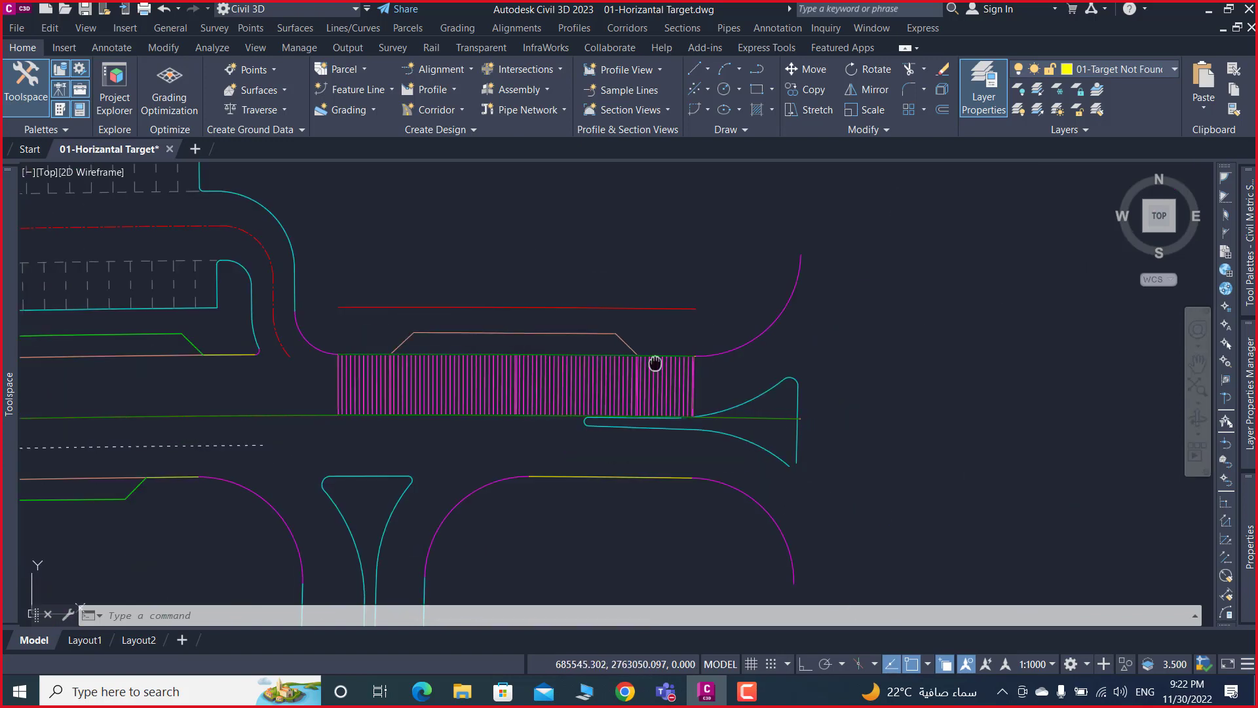
mouse_move(654, 365)
middle_down()
mouse_move(596, 360)
mouse_move(573, 376)
middle_up()
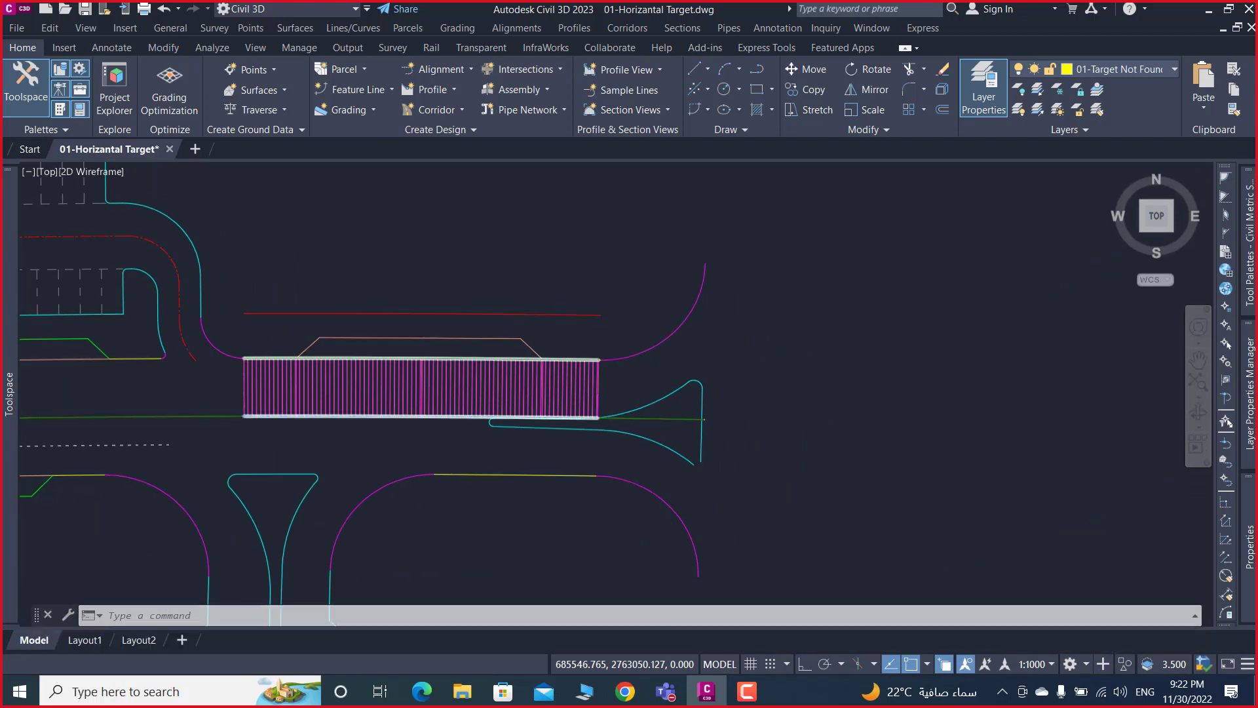
- Save 01-Horizantal Target.dwg and select the Road-ML-01 corridor
key(ctrl+s)
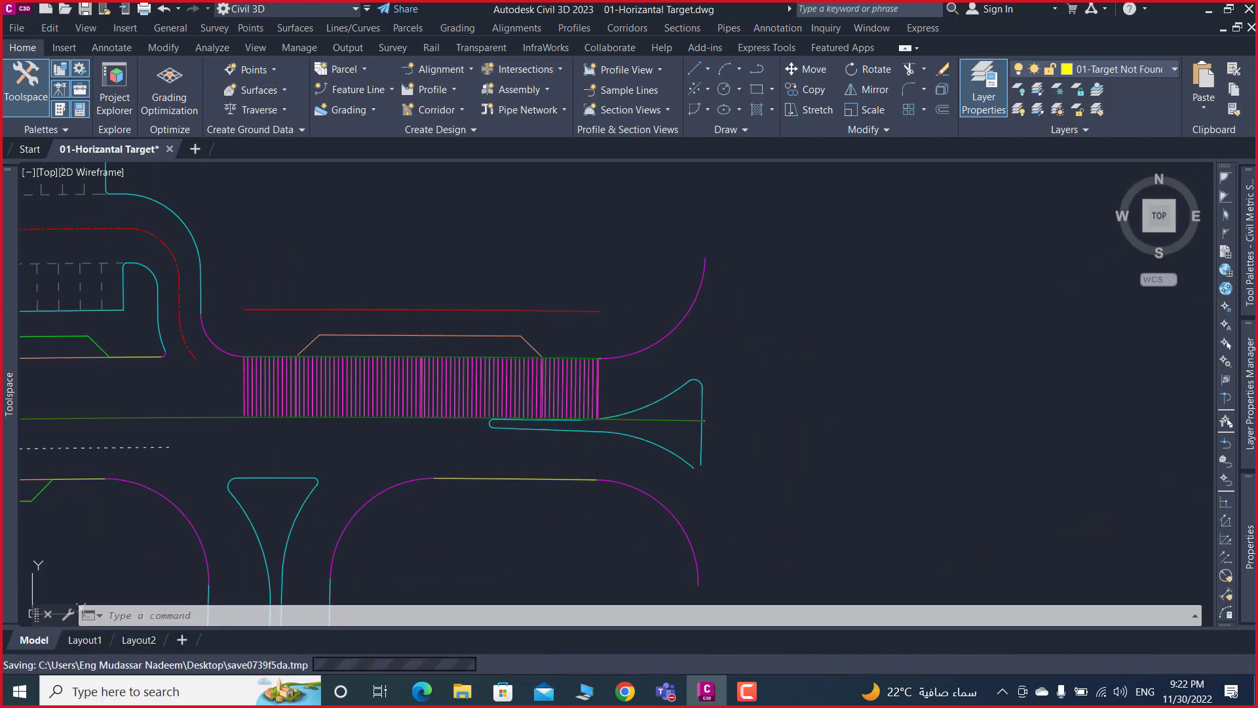
click(572, 375)
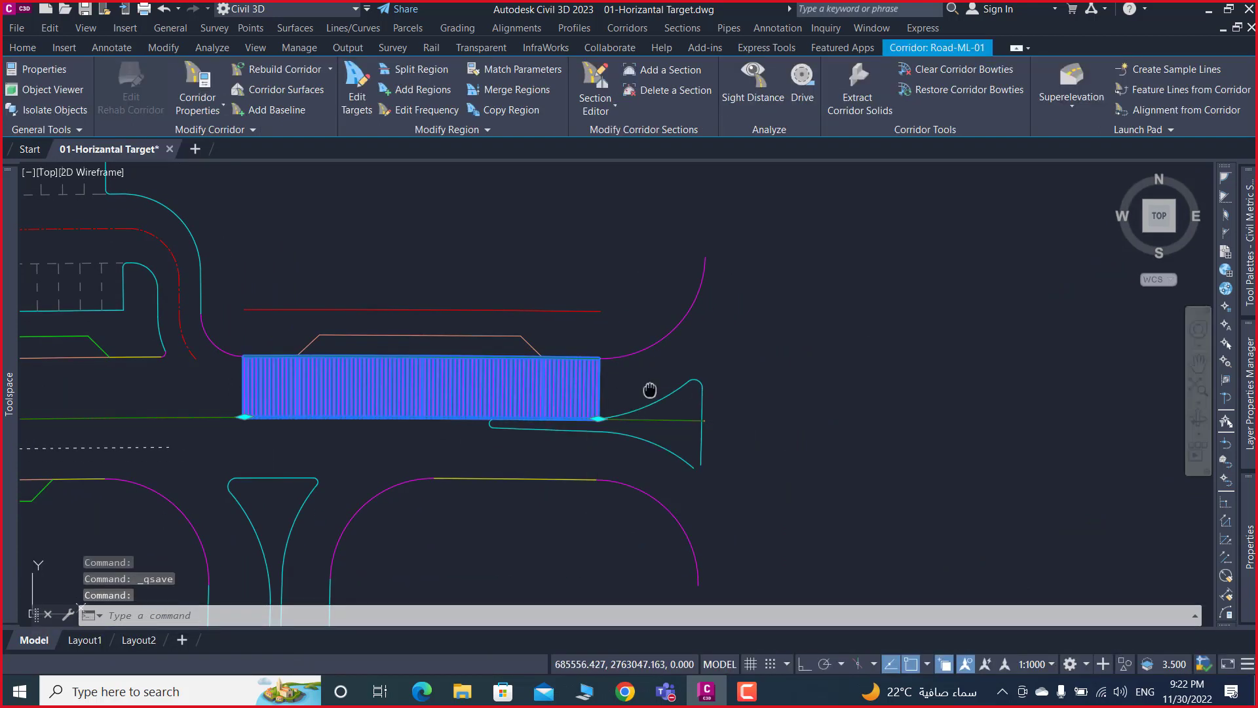
middle_drag(646, 387, 476, 269)
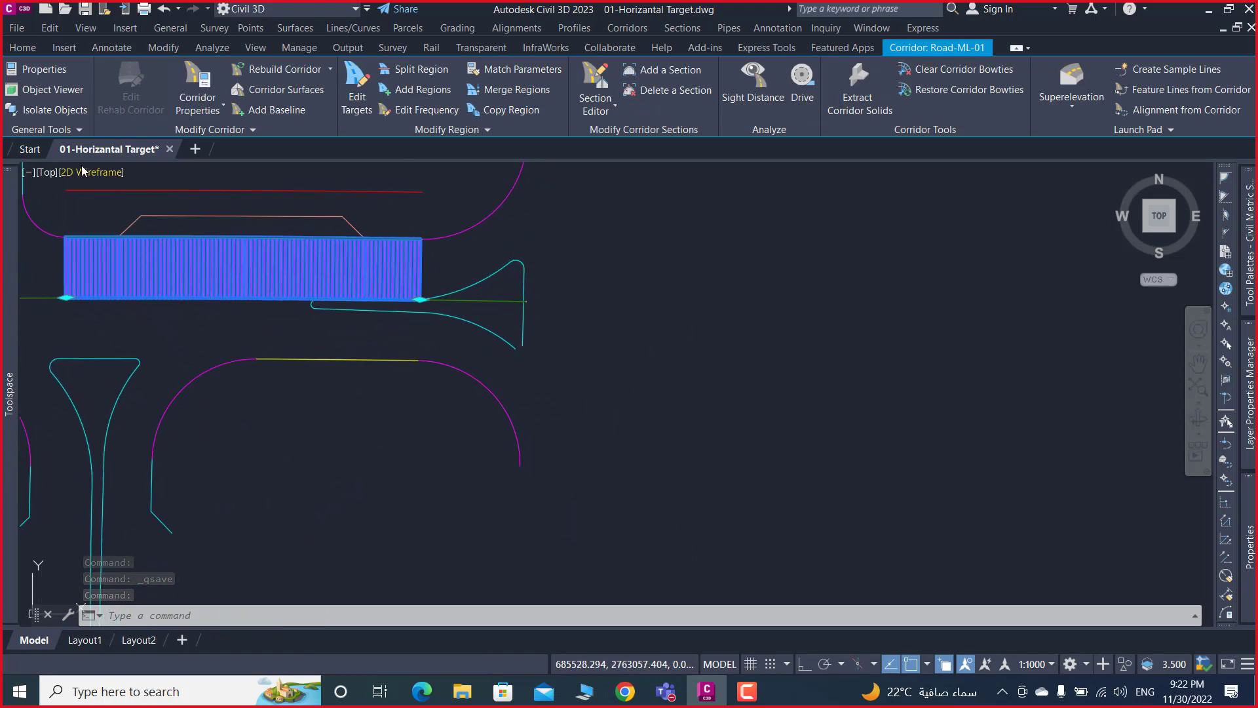
- Open Day-29--Horizantal Target from the Start page and compare it with 01-Horizantal Target
click(33, 149)
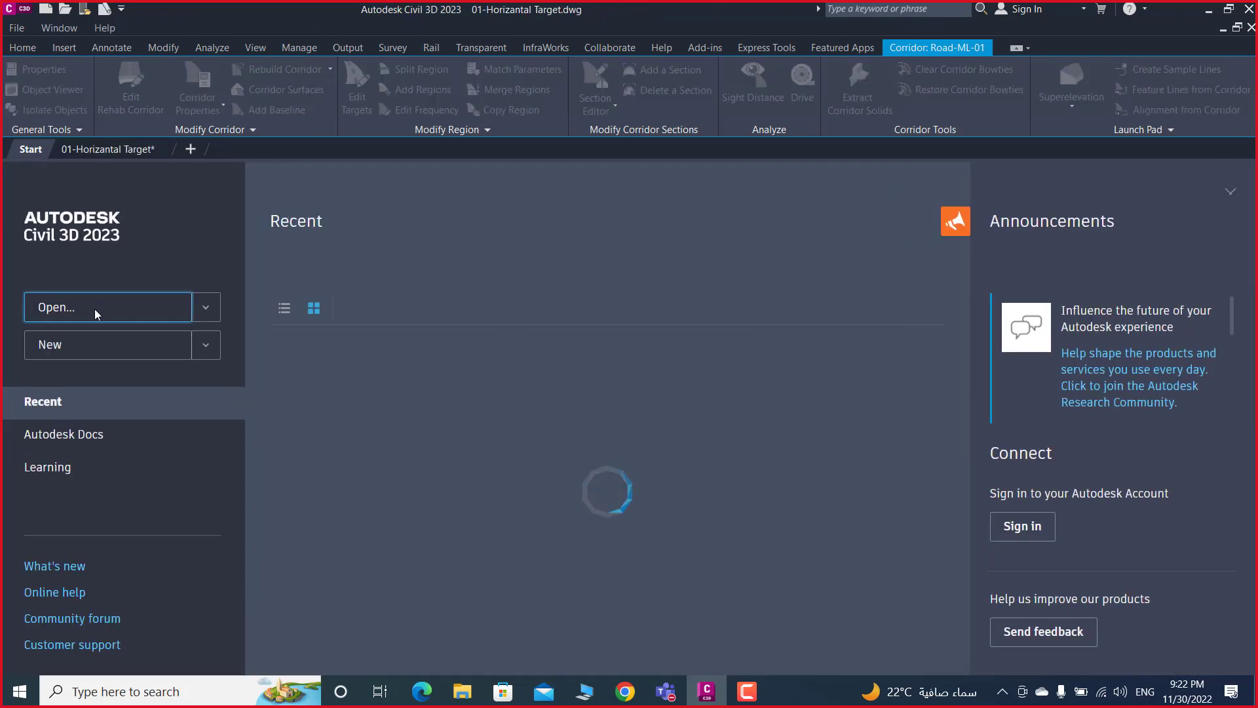
mouse_move(639, 423)
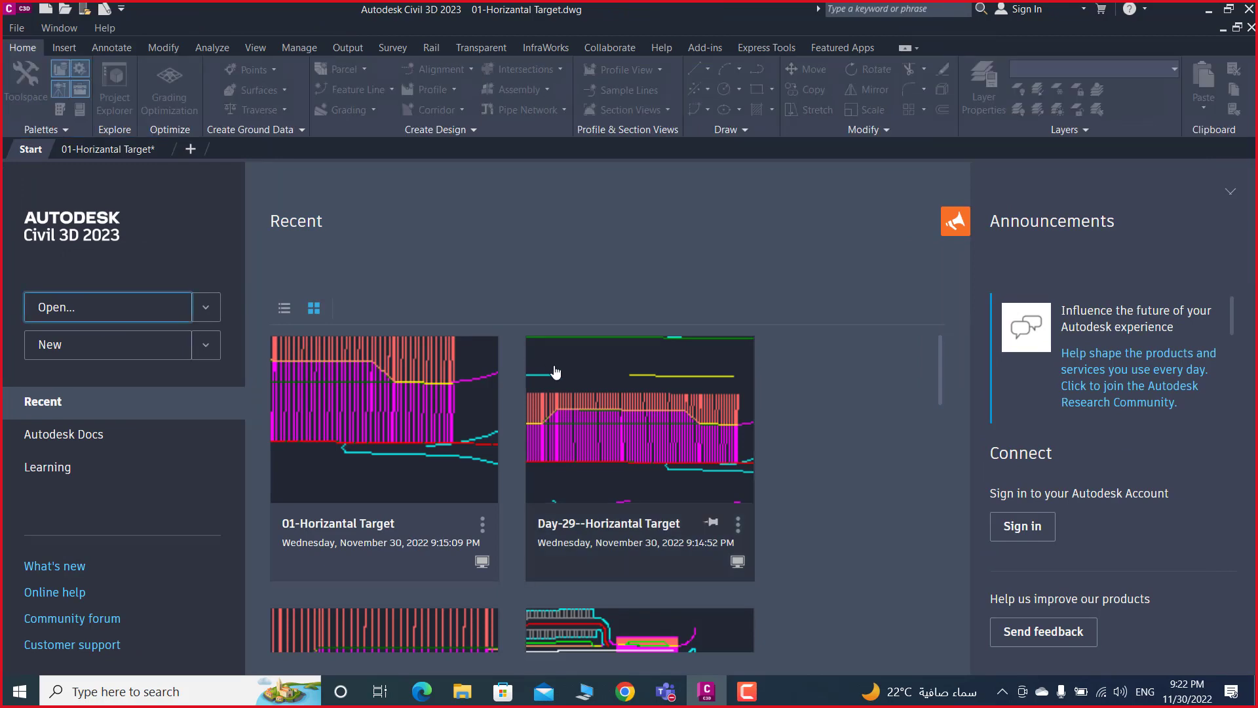
click(585, 381)
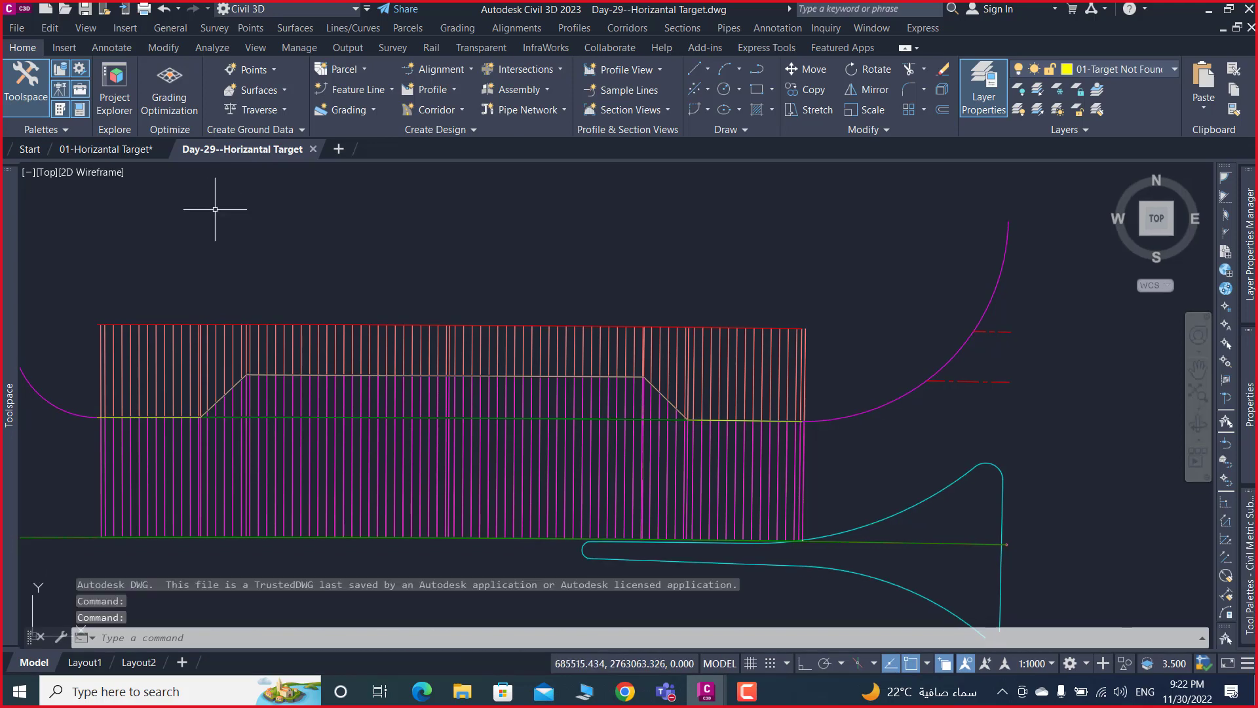
middle_drag(216, 203, 414, 236)
click(131, 150)
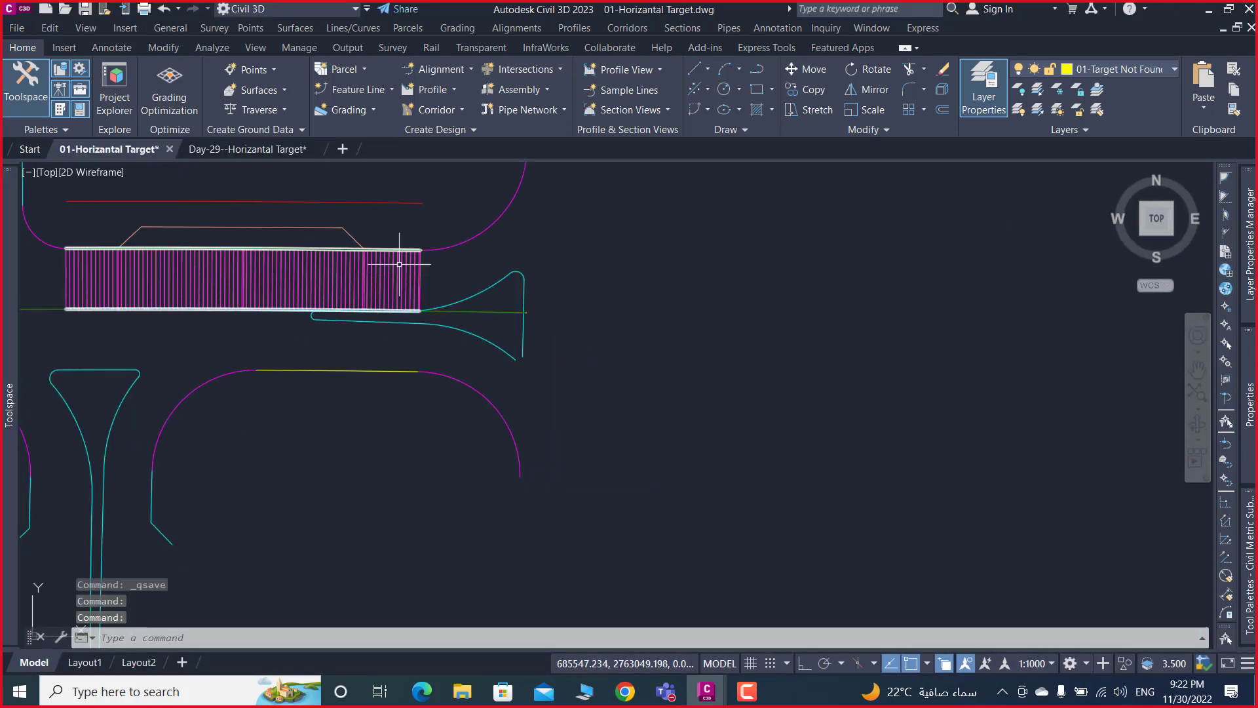
key(ctrl+Tab)
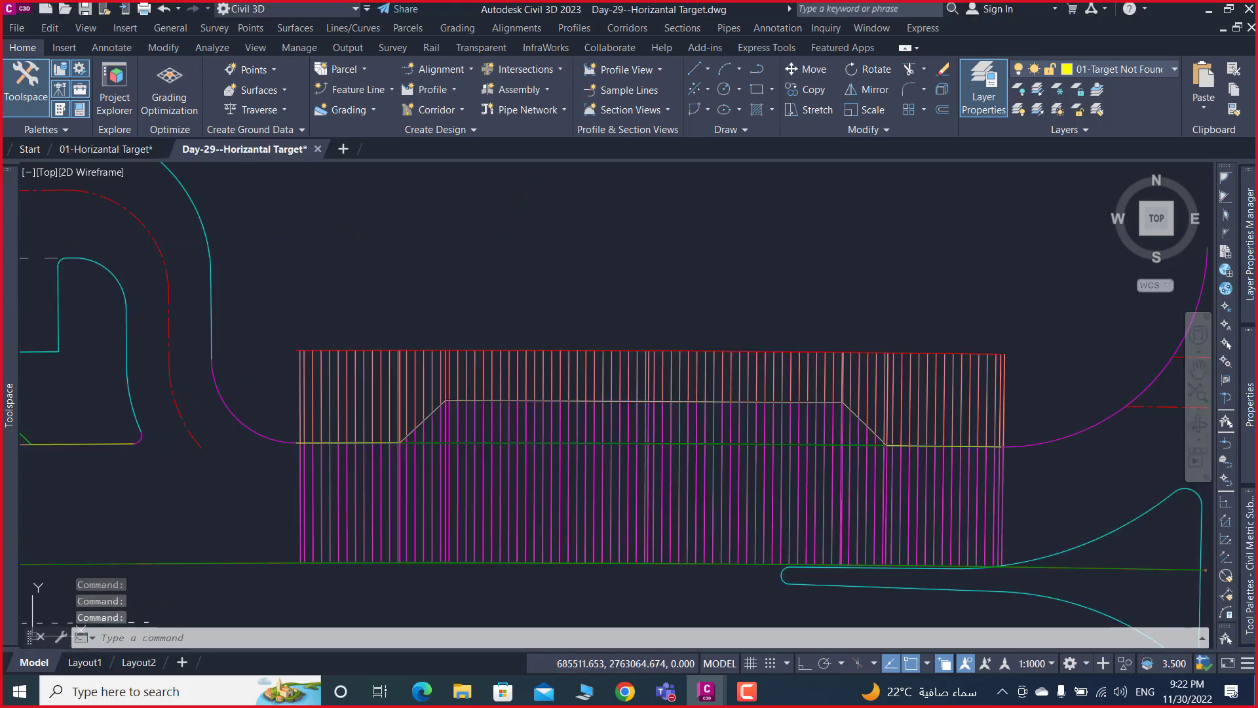
- Open Corridor Properties for Road-ML-01 in the Day-29 drawing
middle_drag(892, 394, 802, 340)
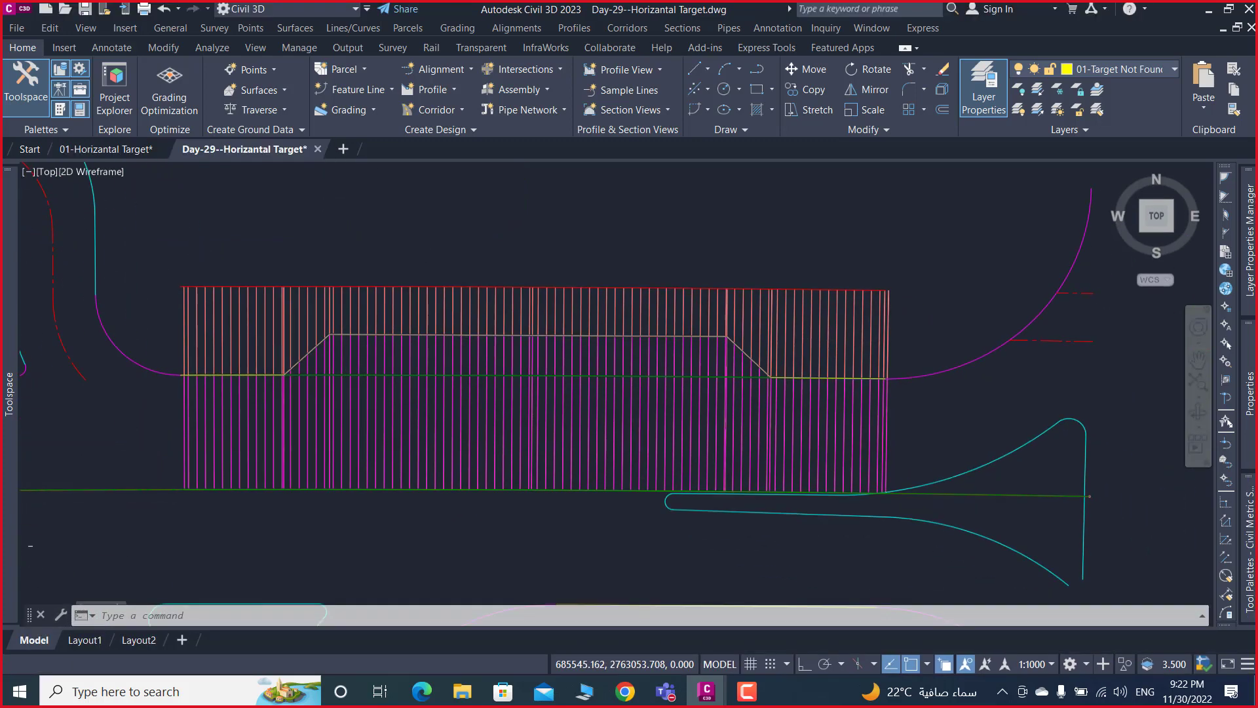
scroll(802, 378, up, 3)
scroll(802, 378, up, 3)
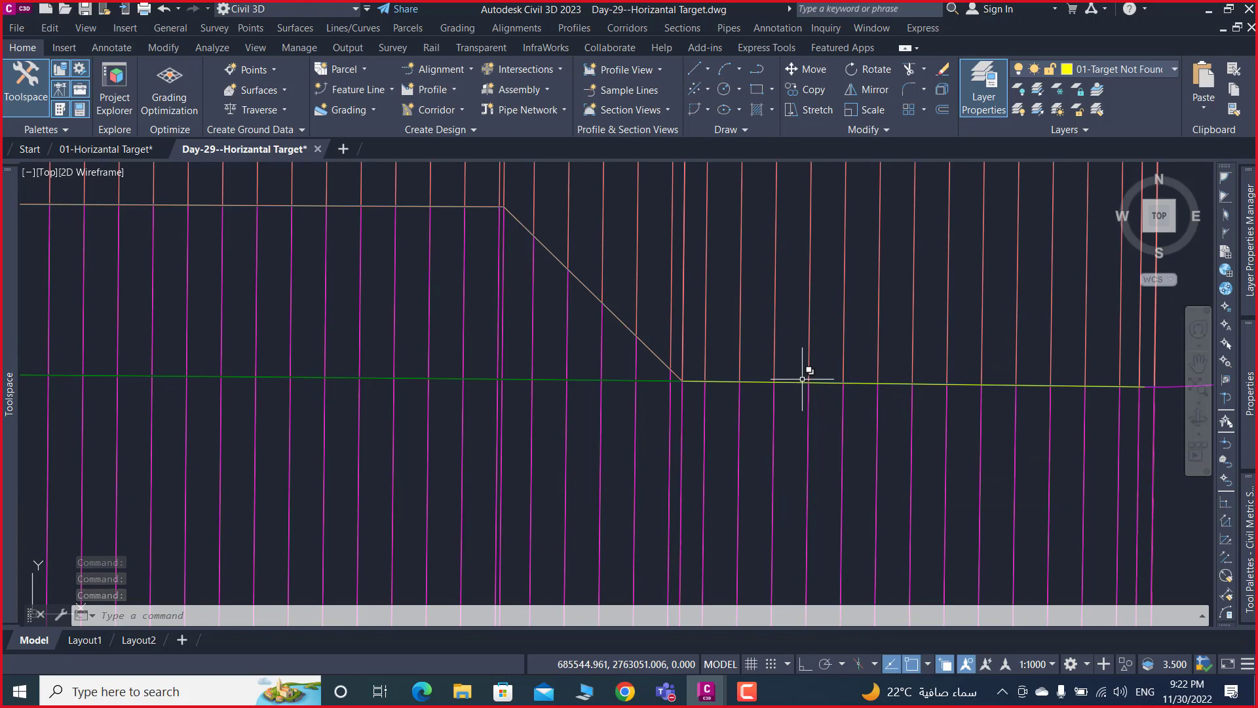
scroll(784, 334, down, 5)
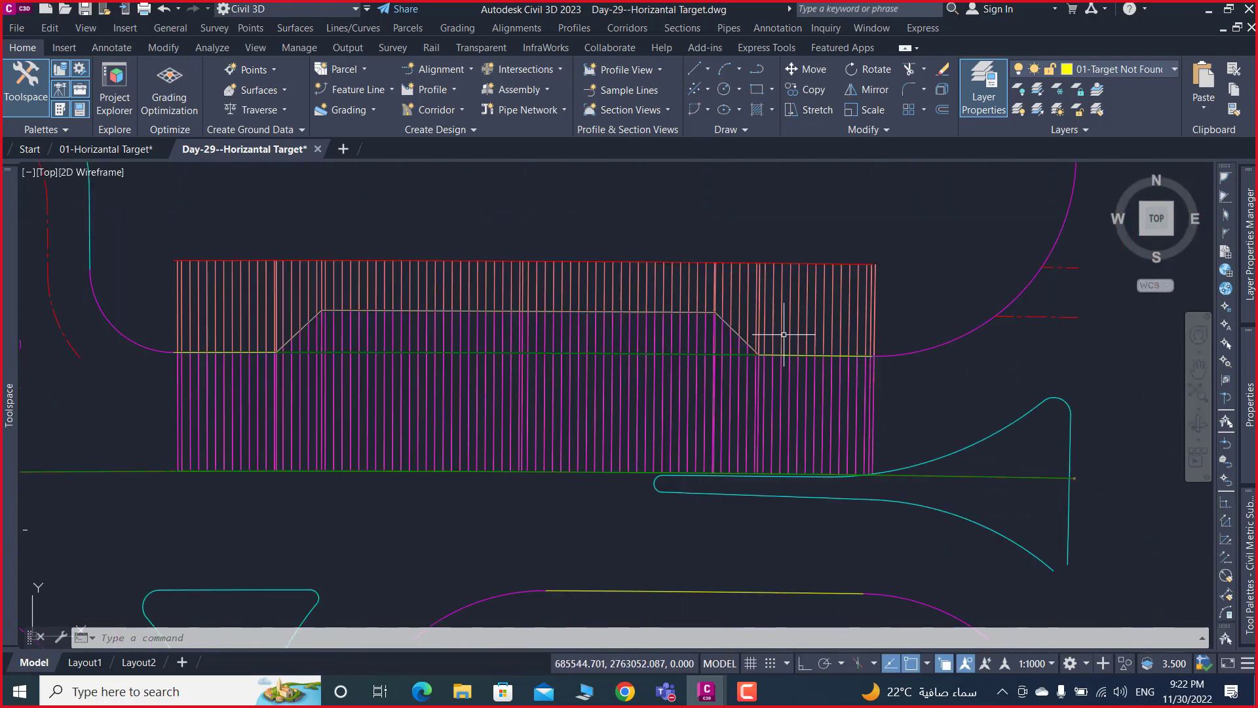
scroll(784, 335, down, 2)
click(790, 317)
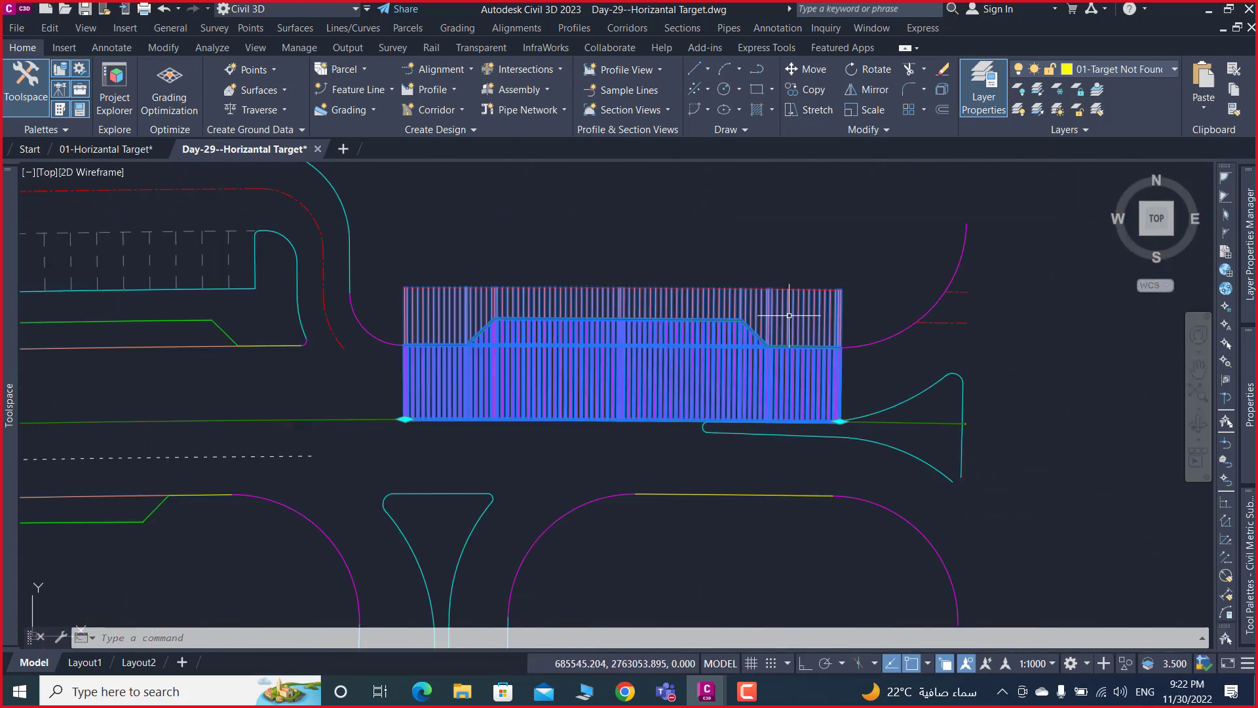
right_click(690, 230)
click(704, 379)
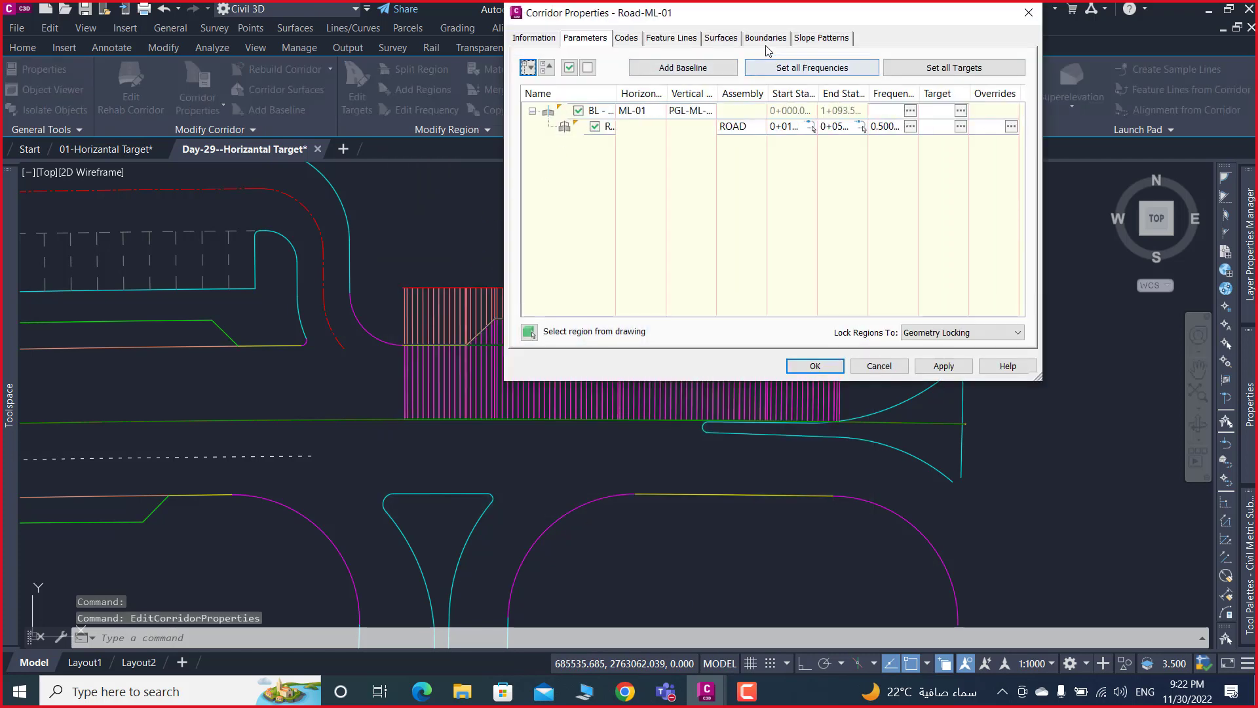
- Review Day-29's Target Not Fpund offset targets (01-Target Found), then cancel both dialogs
click(961, 110)
click(625, 110)
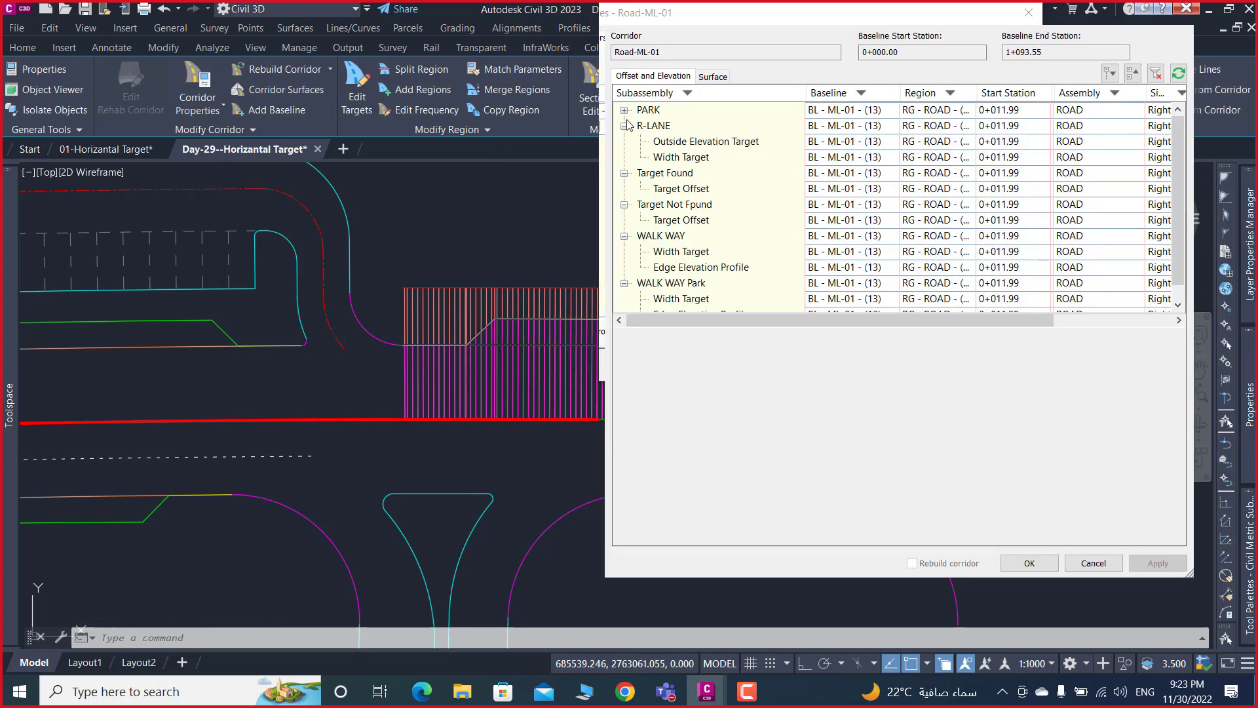
click(625, 142)
click(625, 173)
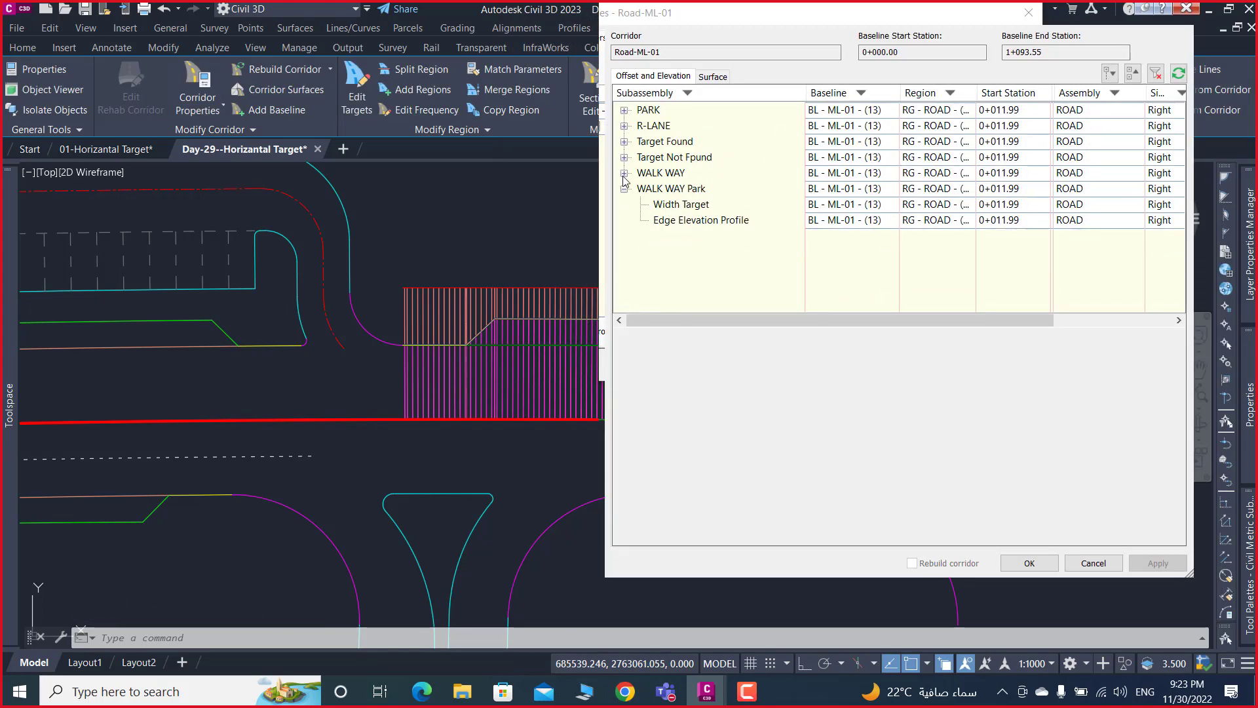
click(624, 173)
click(625, 189)
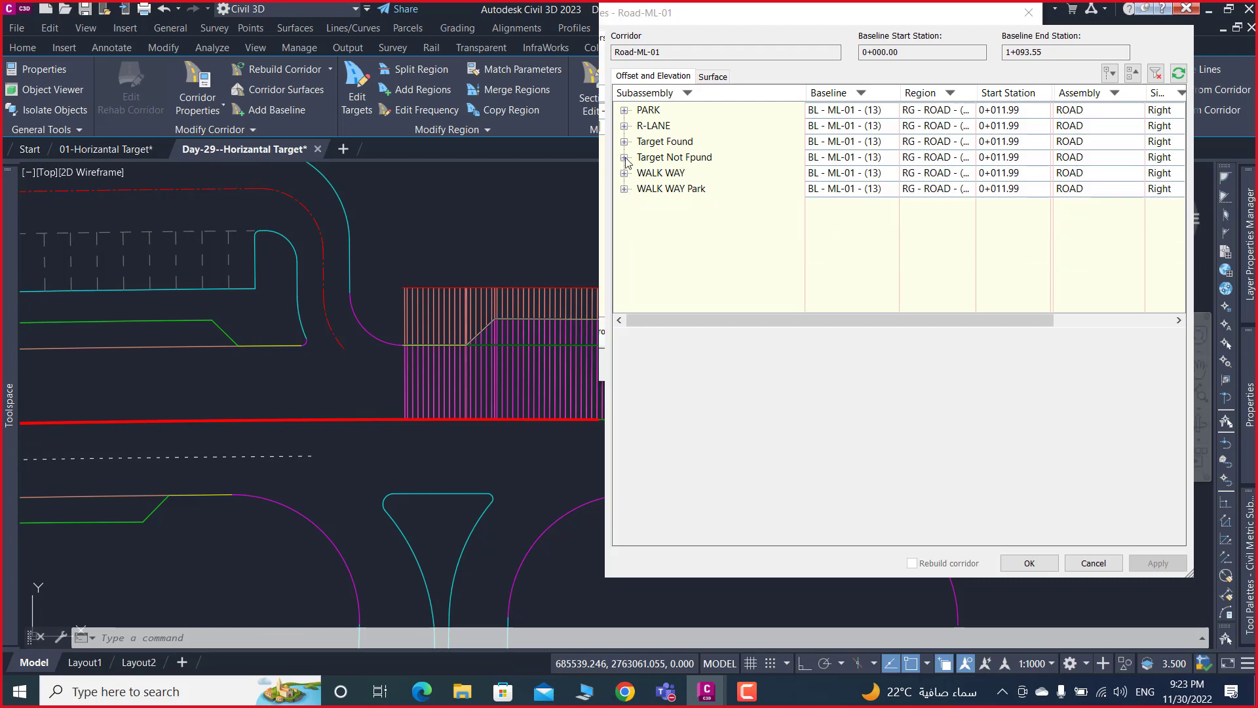
click(625, 157)
click(665, 175)
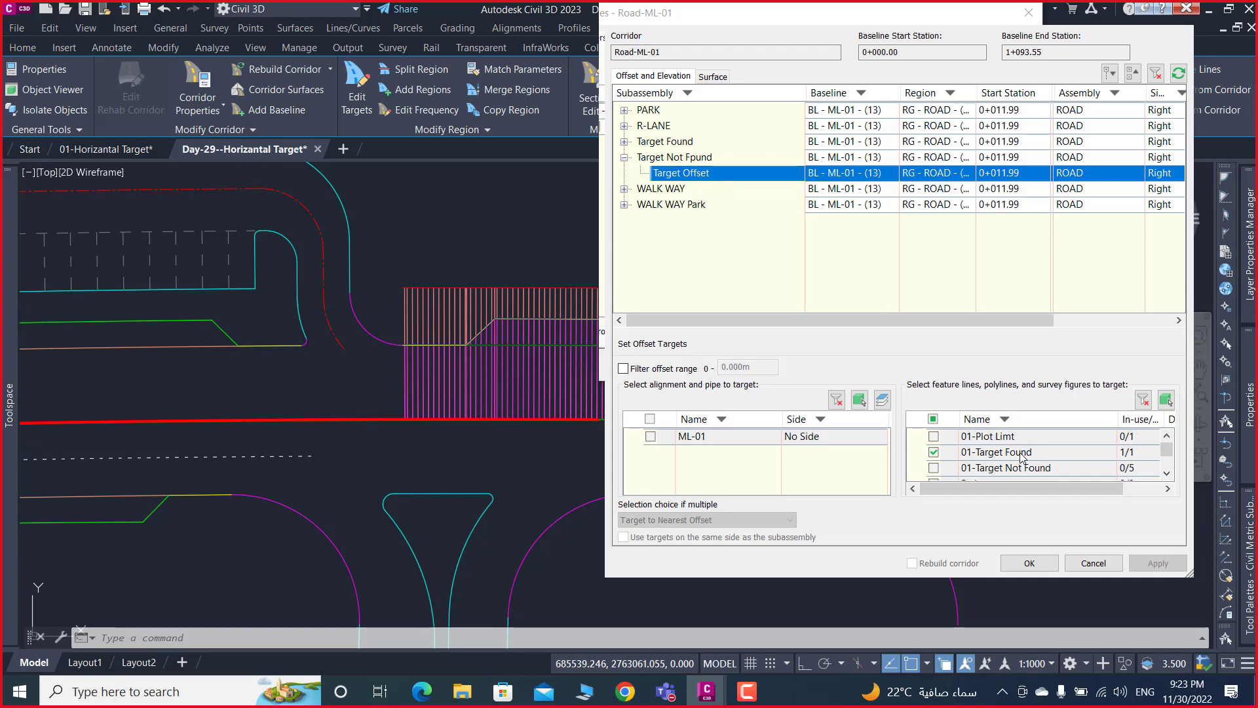
click(1084, 572)
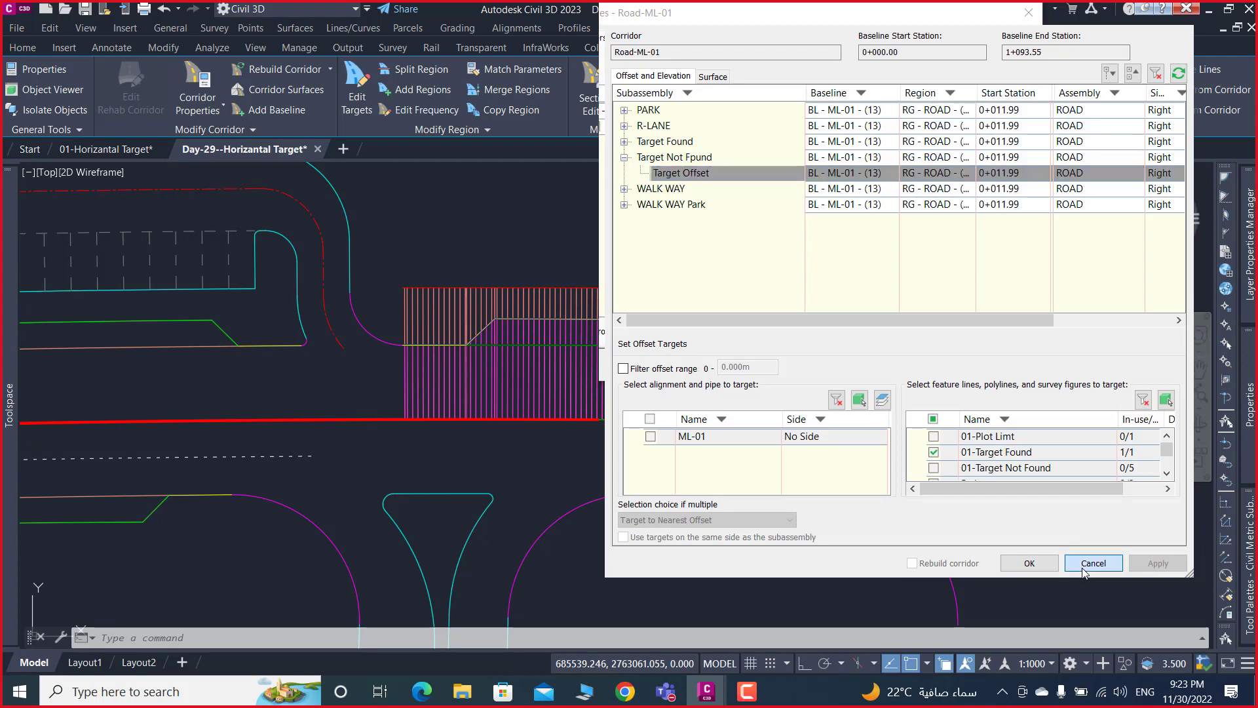
click(886, 368)
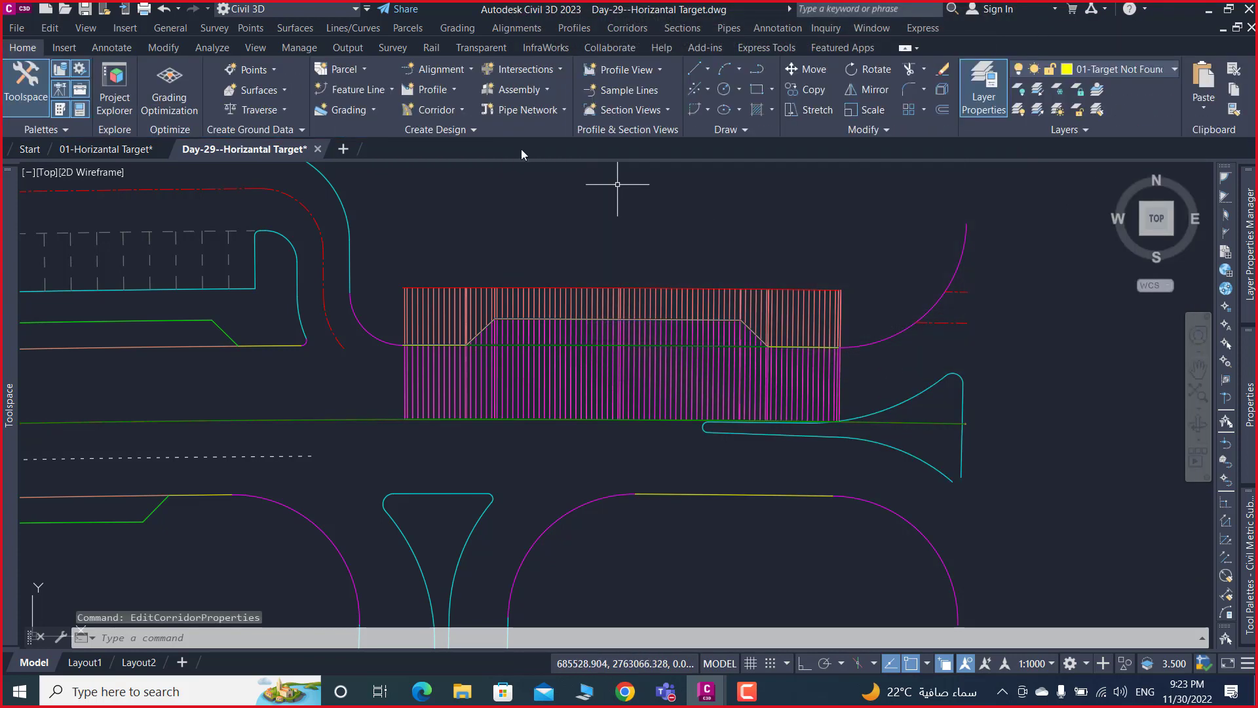
- In 01-Horizantal Target, select the corridor-edge polyline through selection cycling
key(ctrl+Tab)
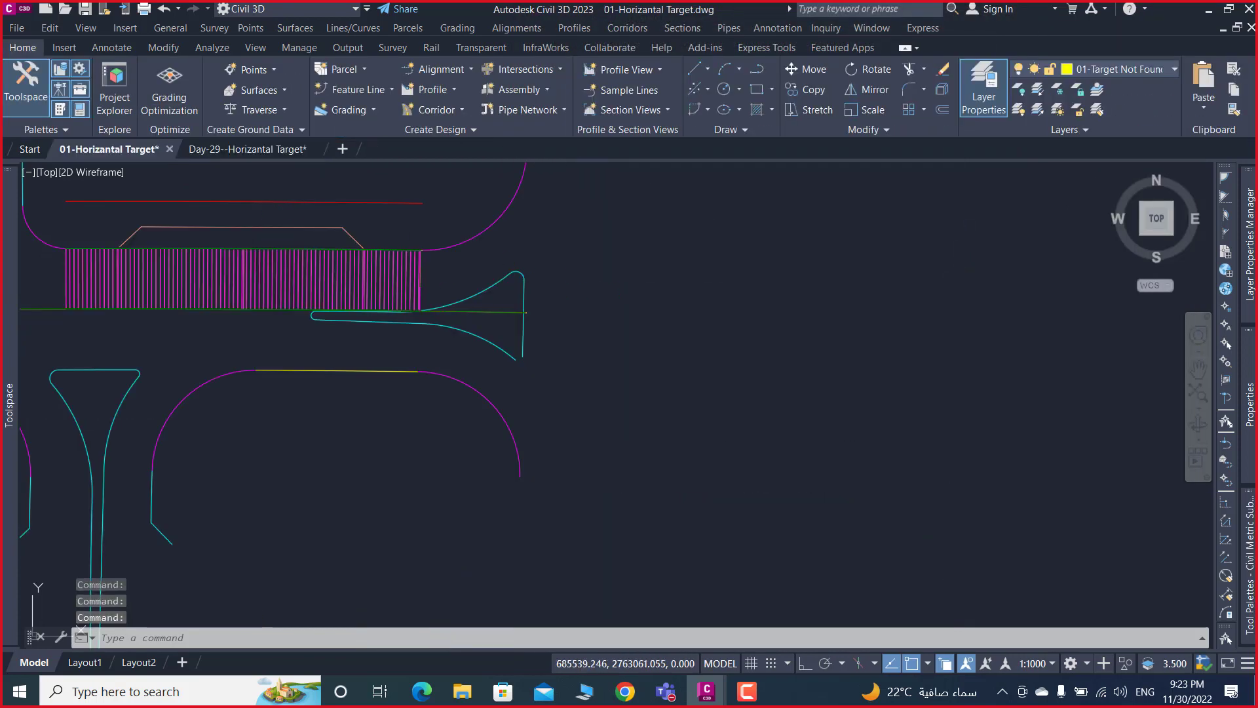
scroll(367, 239, up, 5)
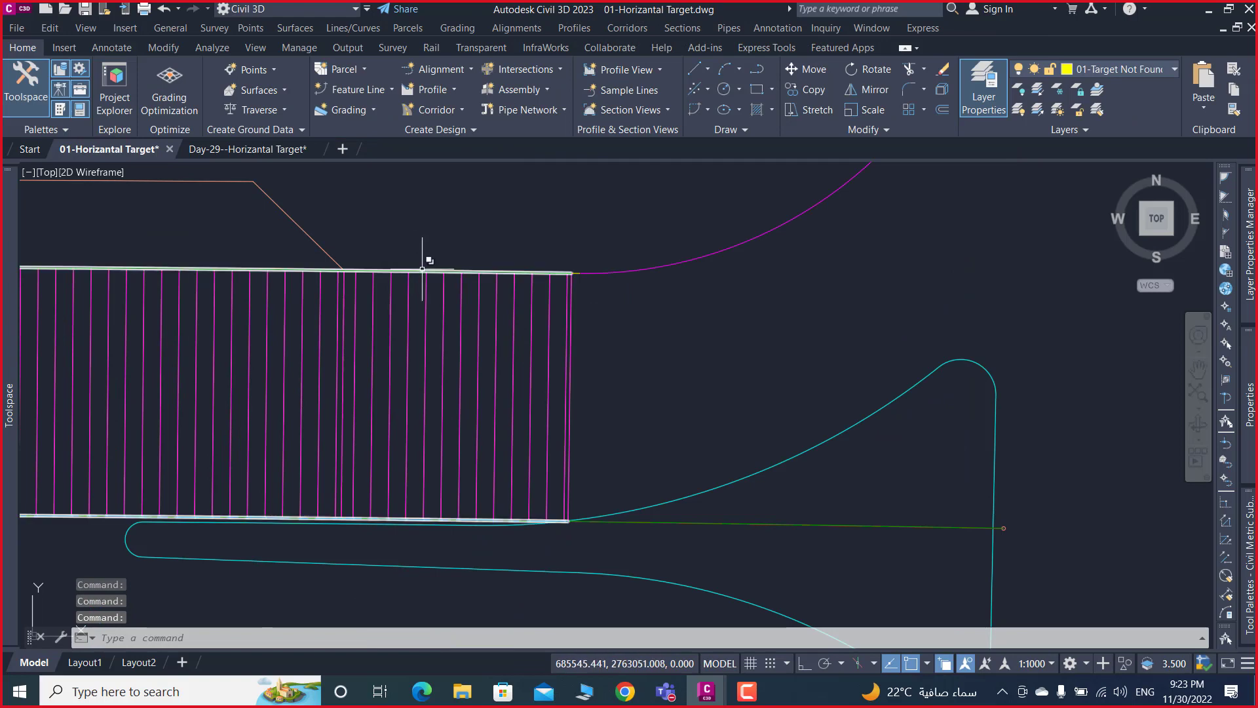
click(427, 262)
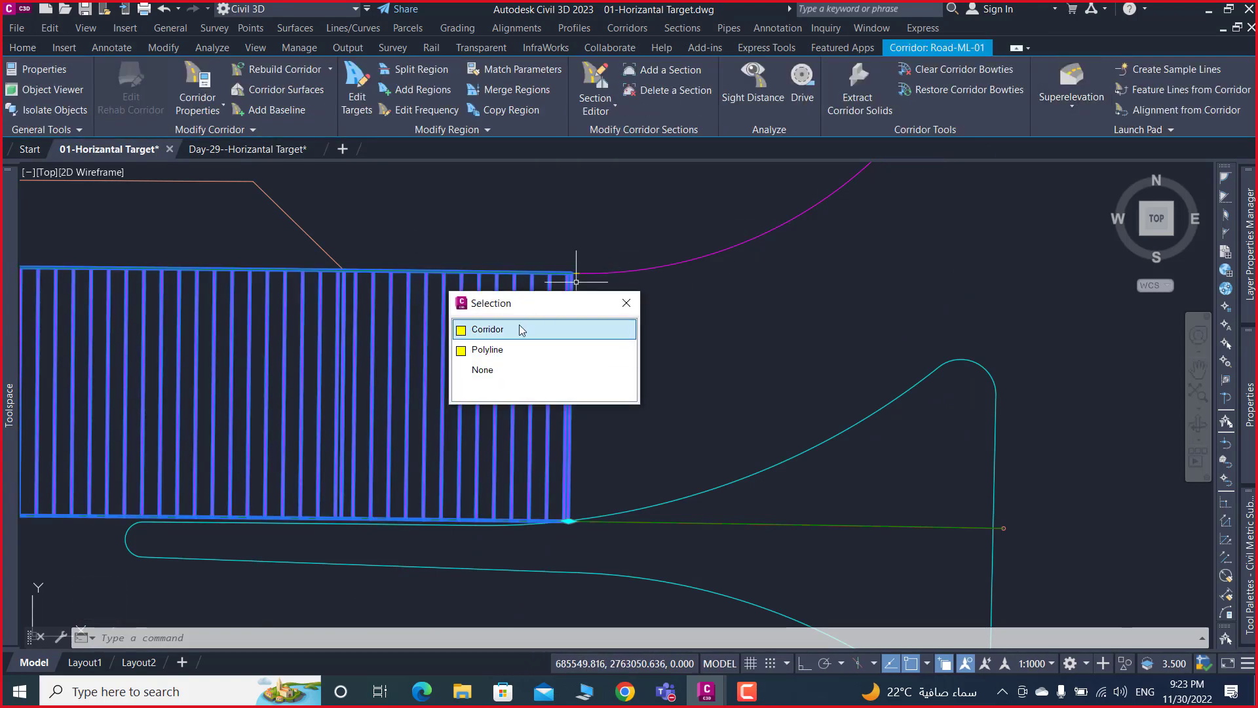
click(492, 349)
- Zoom and pan to the polylines labelled Target Found and Target Not Found
scroll(590, 332, down, 4)
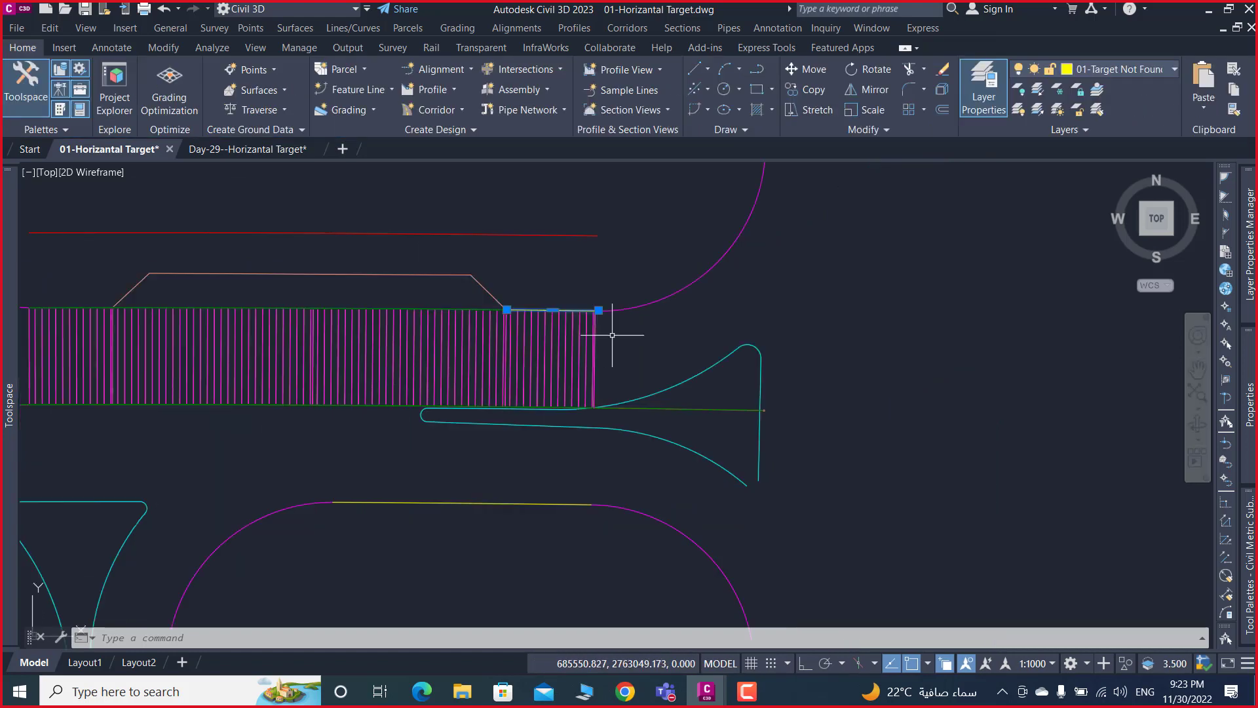
scroll(603, 332, down, 2)
scroll(576, 289, up, 1)
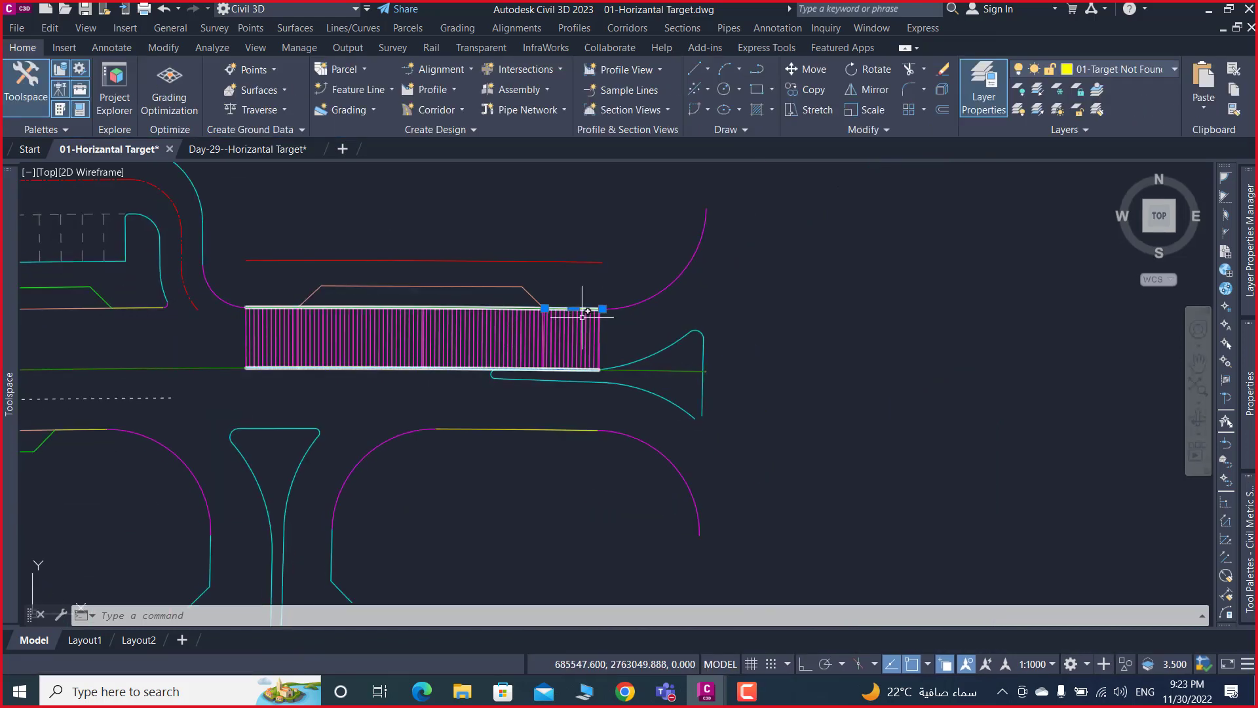
scroll(584, 321, up, 5)
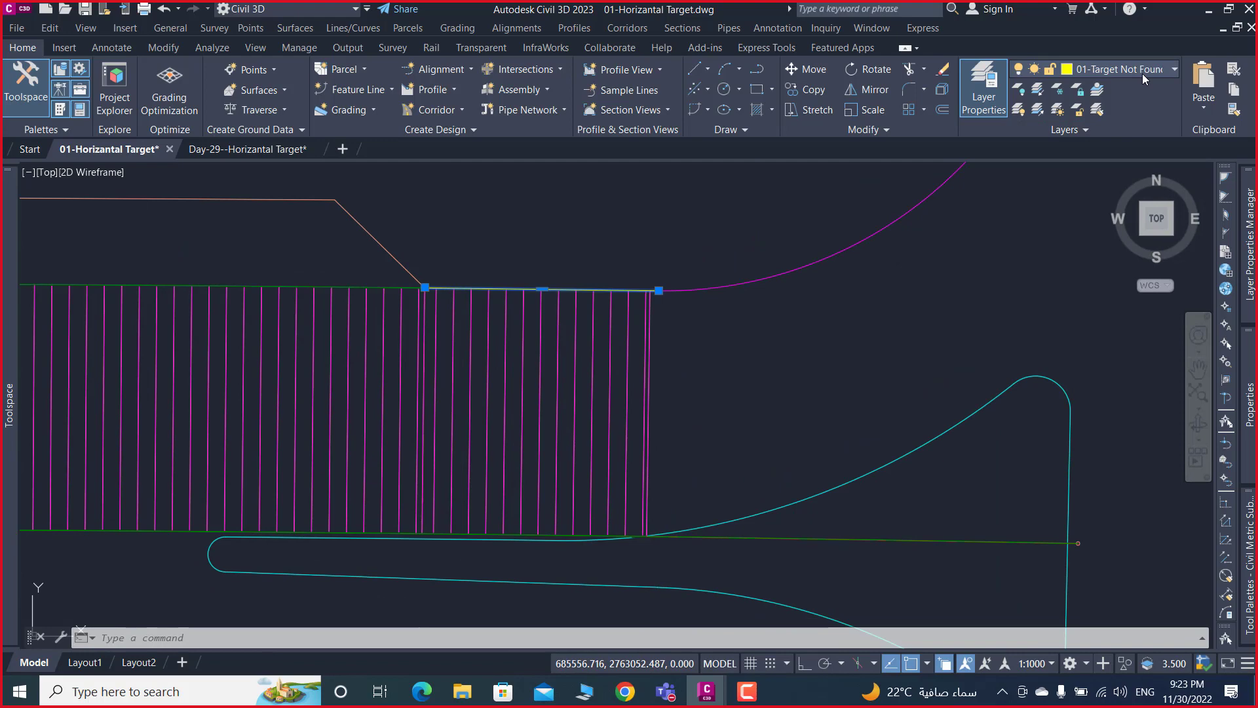
scroll(656, 328, down, 3)
scroll(655, 327, down, 2)
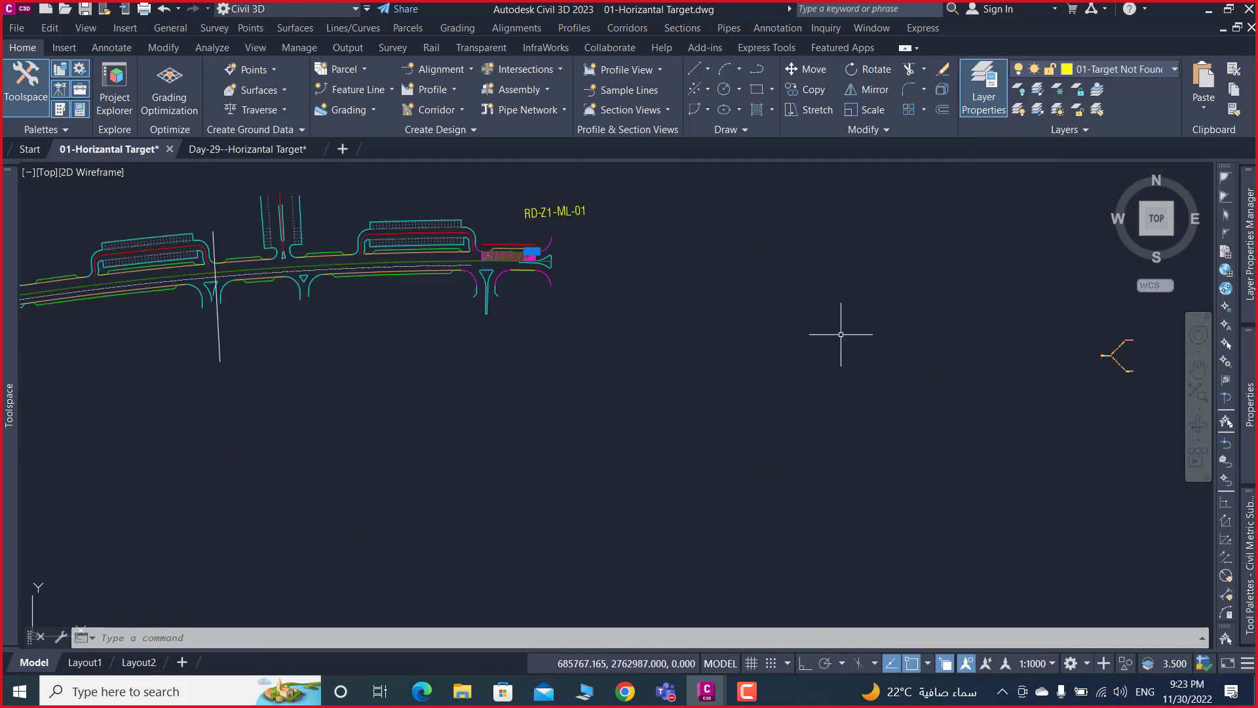
middle_drag(842, 337, 597, 328)
scroll(858, 340, up, 8)
scroll(772, 325, up, 4)
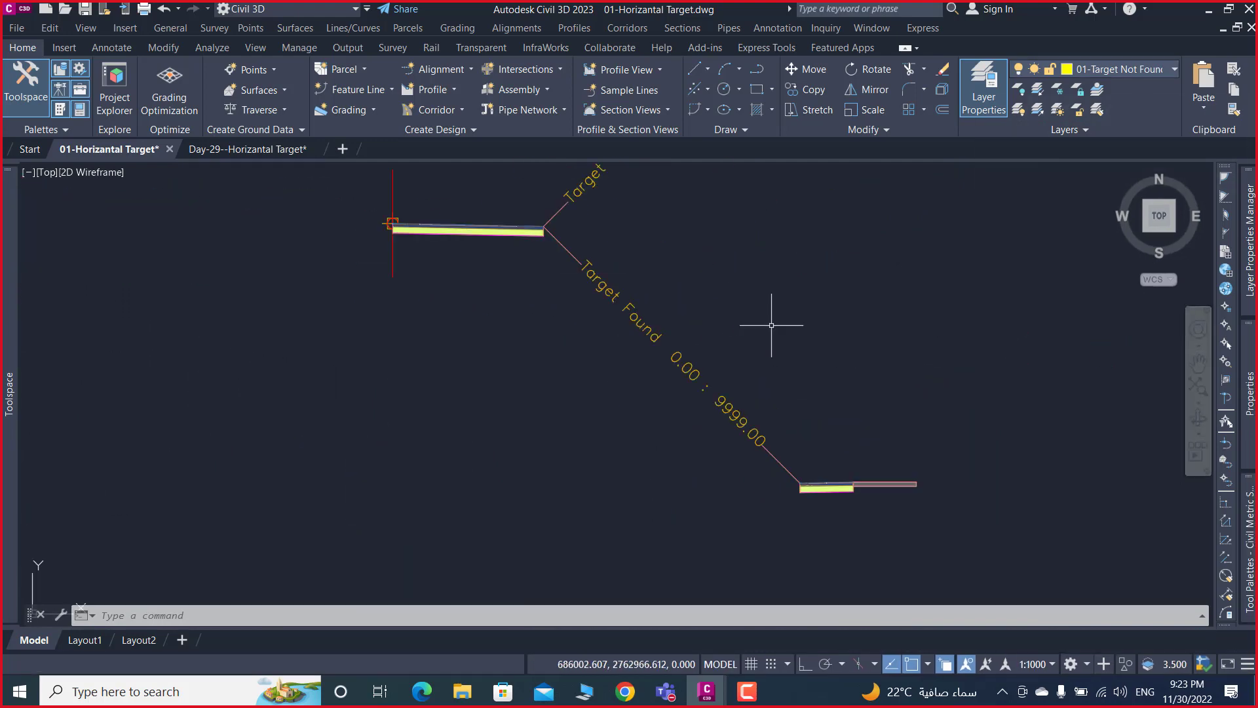
middle_drag(599, 272, 548, 520)
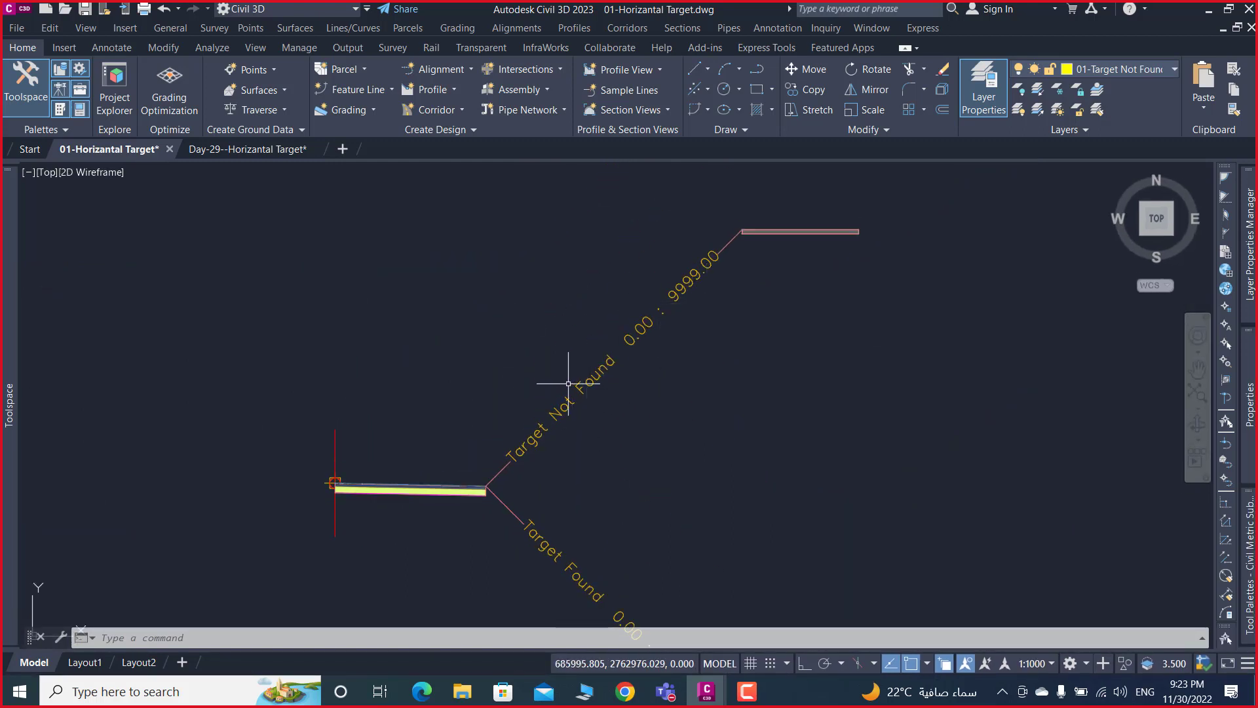
click(747, 691)
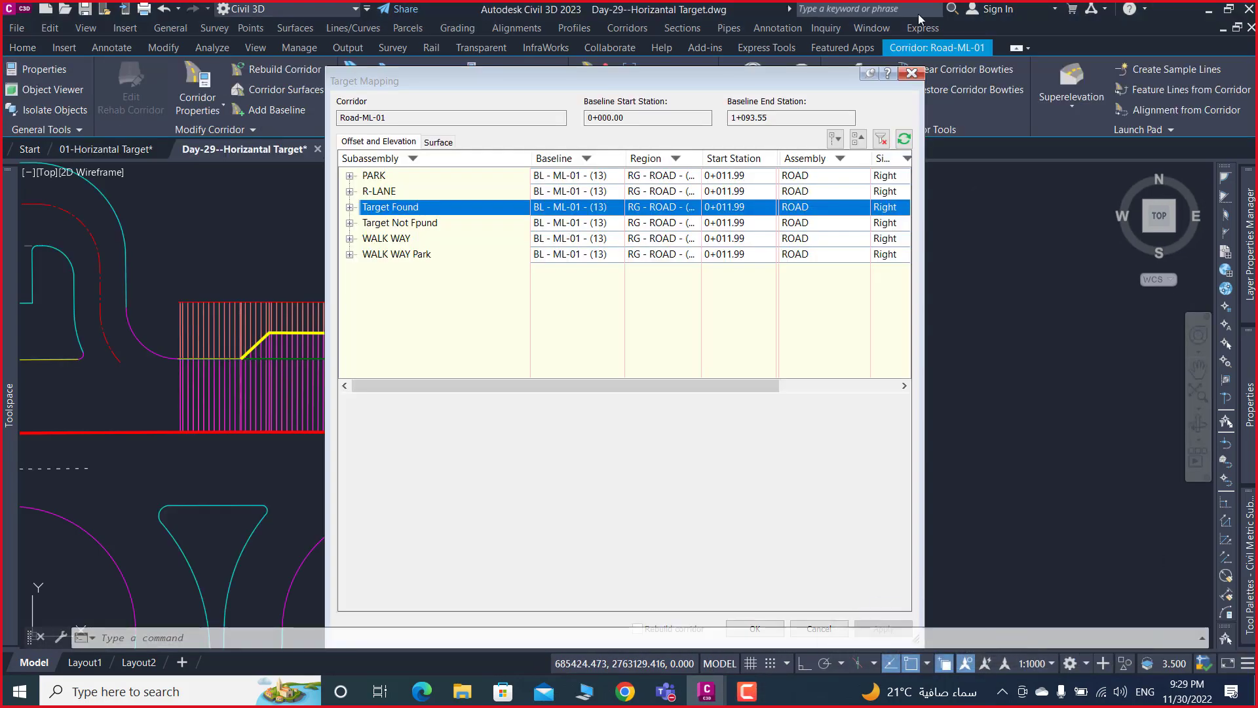
- Shift the Target Mapping window to inspect the Day-29 corridor, then close both dialogs unchanged
drag(773, 76, 716, 478)
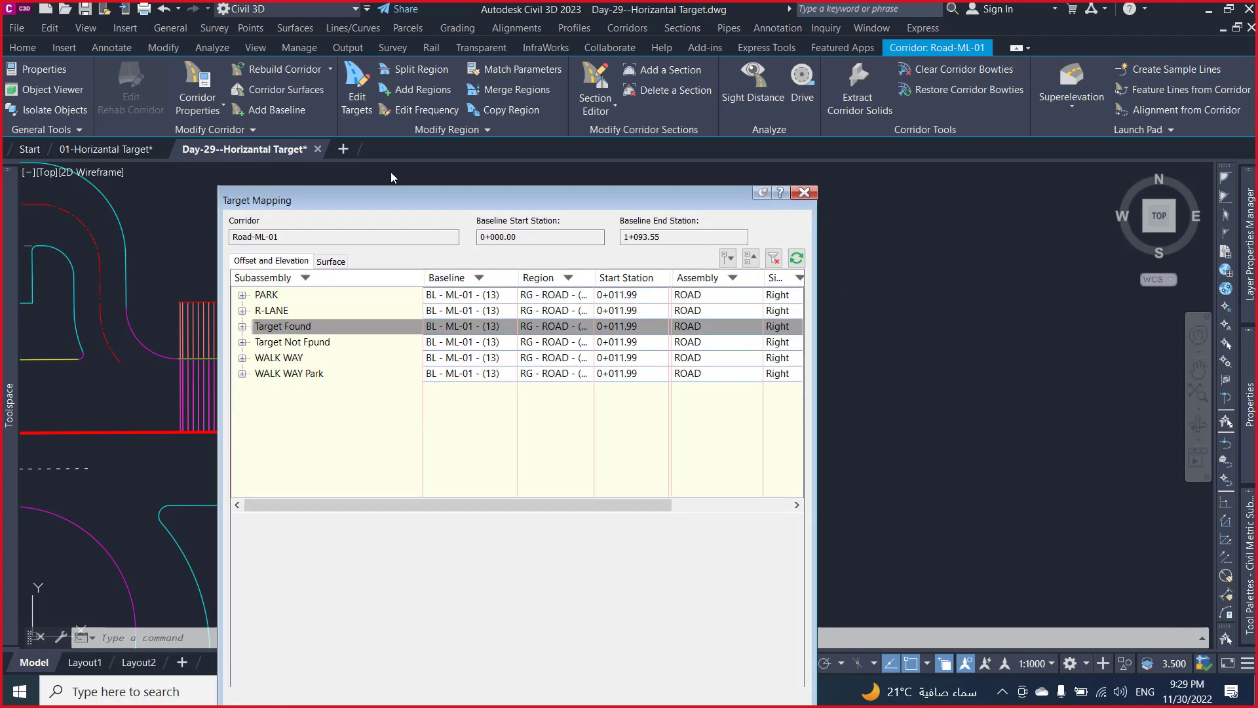
drag(451, 473, 345, 145)
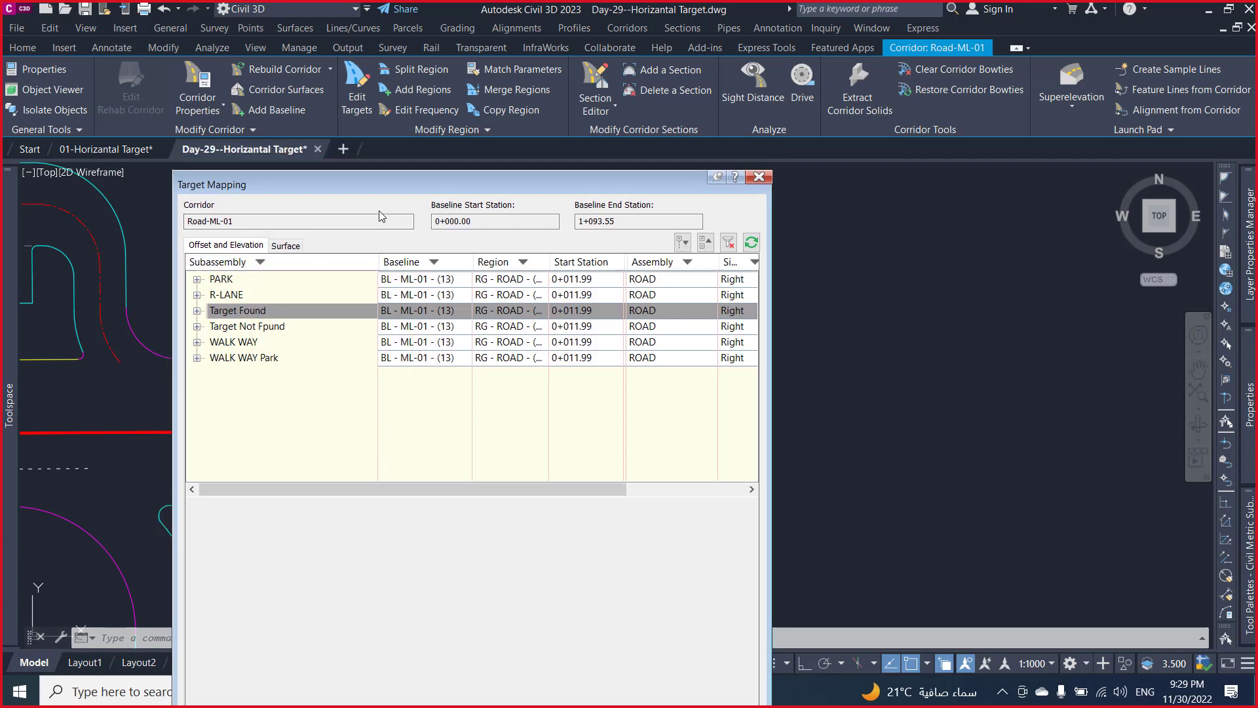
drag(369, 184, 333, 437)
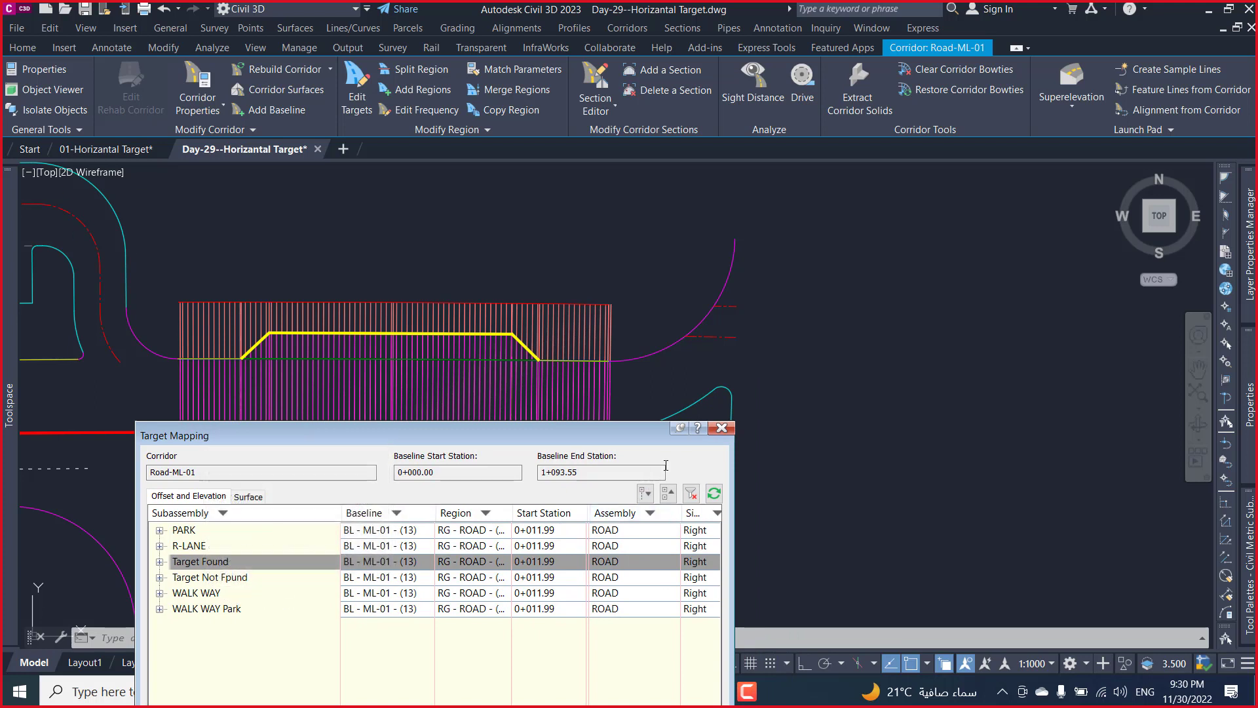
drag(623, 436, 673, 224)
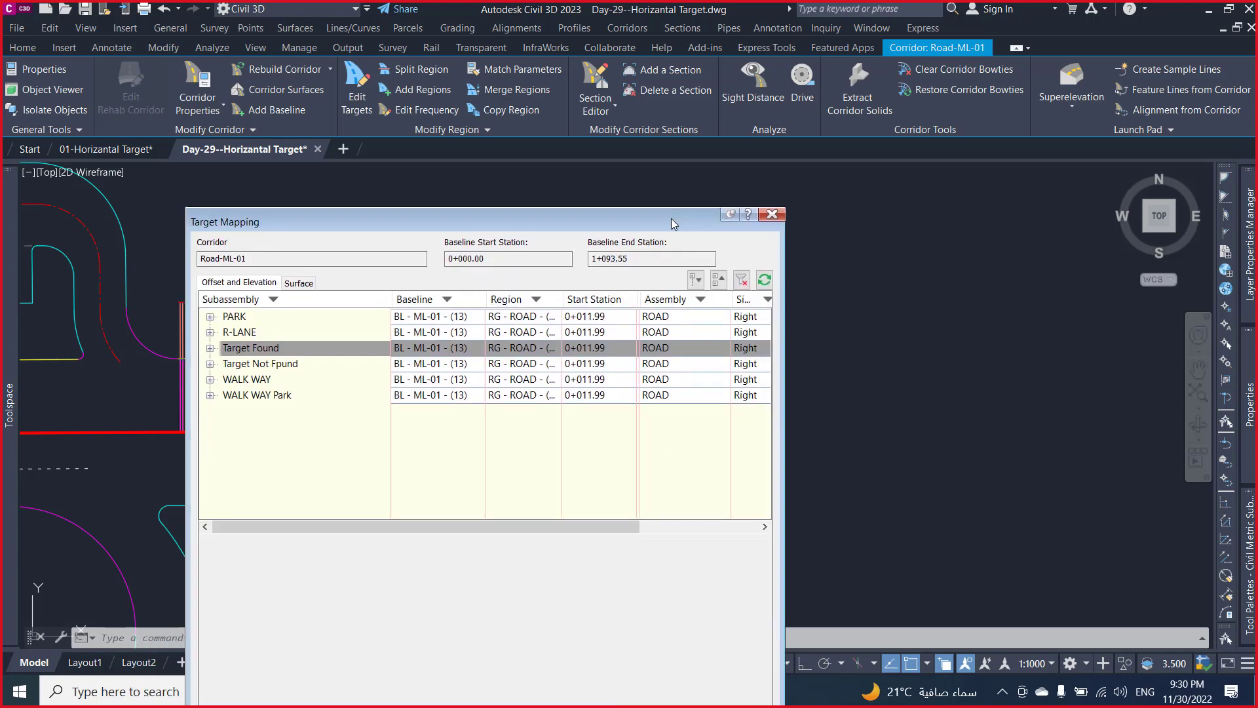
click(764, 219)
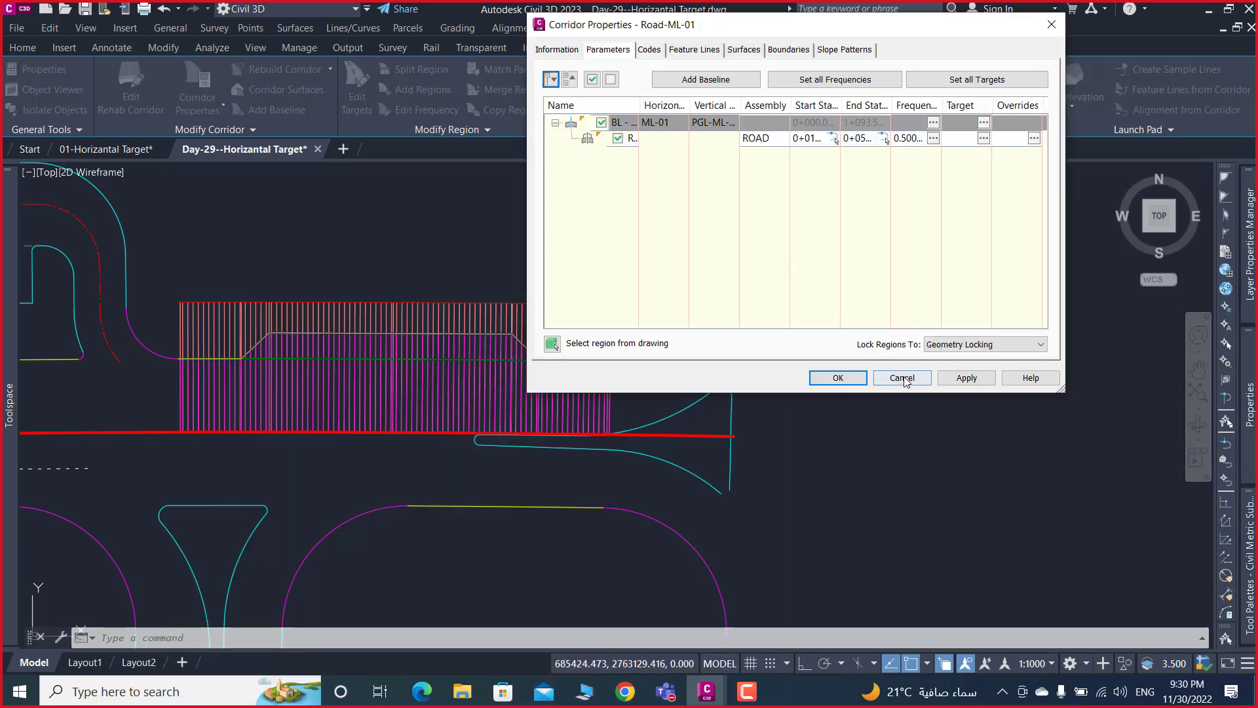
click(904, 378)
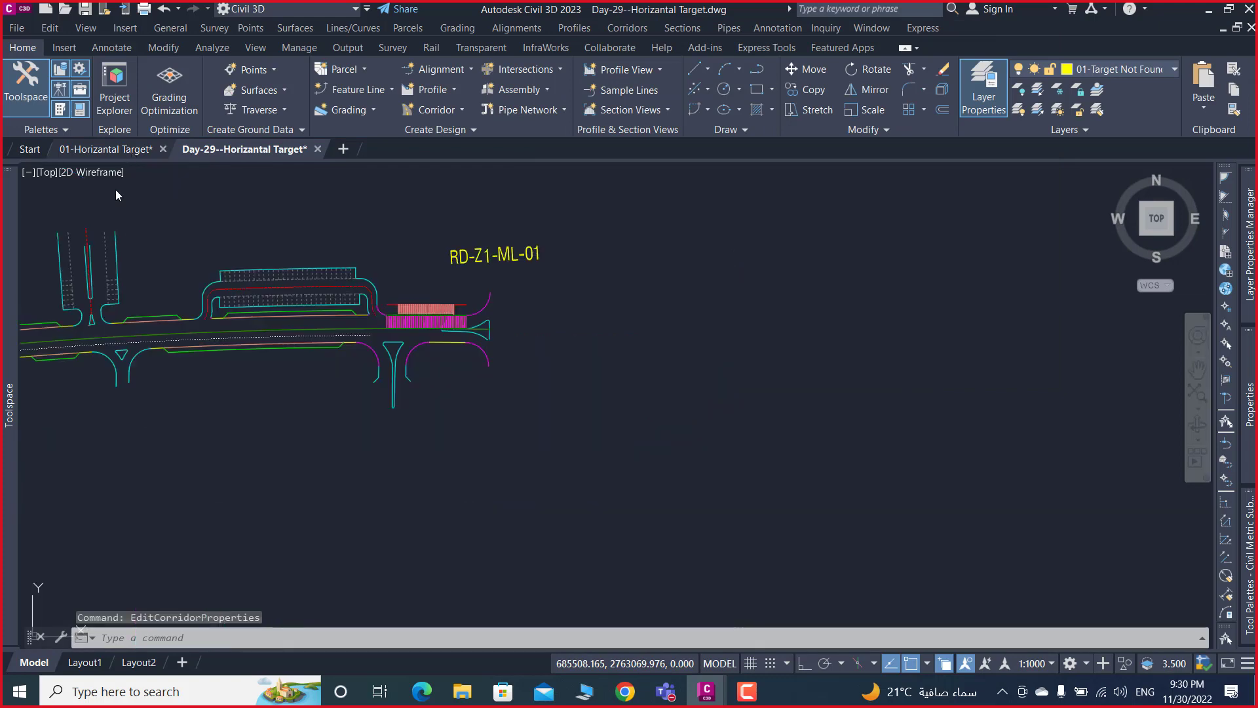
- In 01-Horizantal Target, window-select Road-ML-01 and open its Target Mapping via Corridor Properties
click(106, 149)
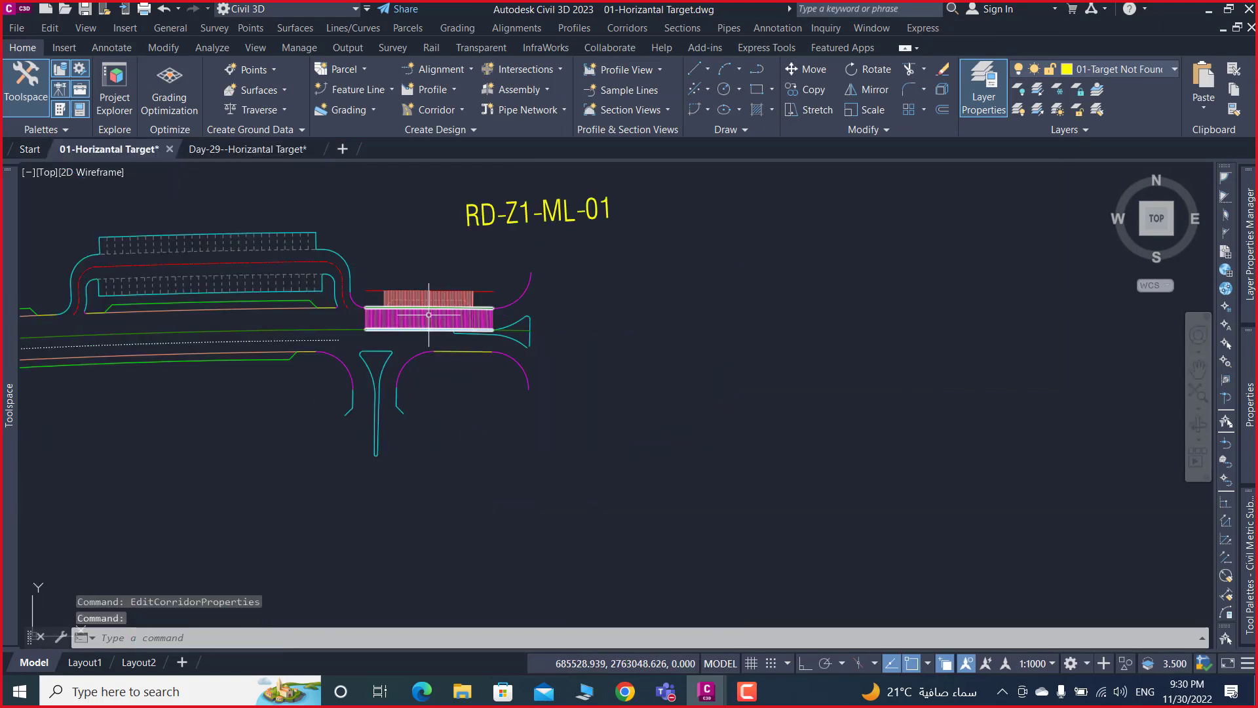
scroll(498, 308, up, 3)
scroll(508, 317, up, 2)
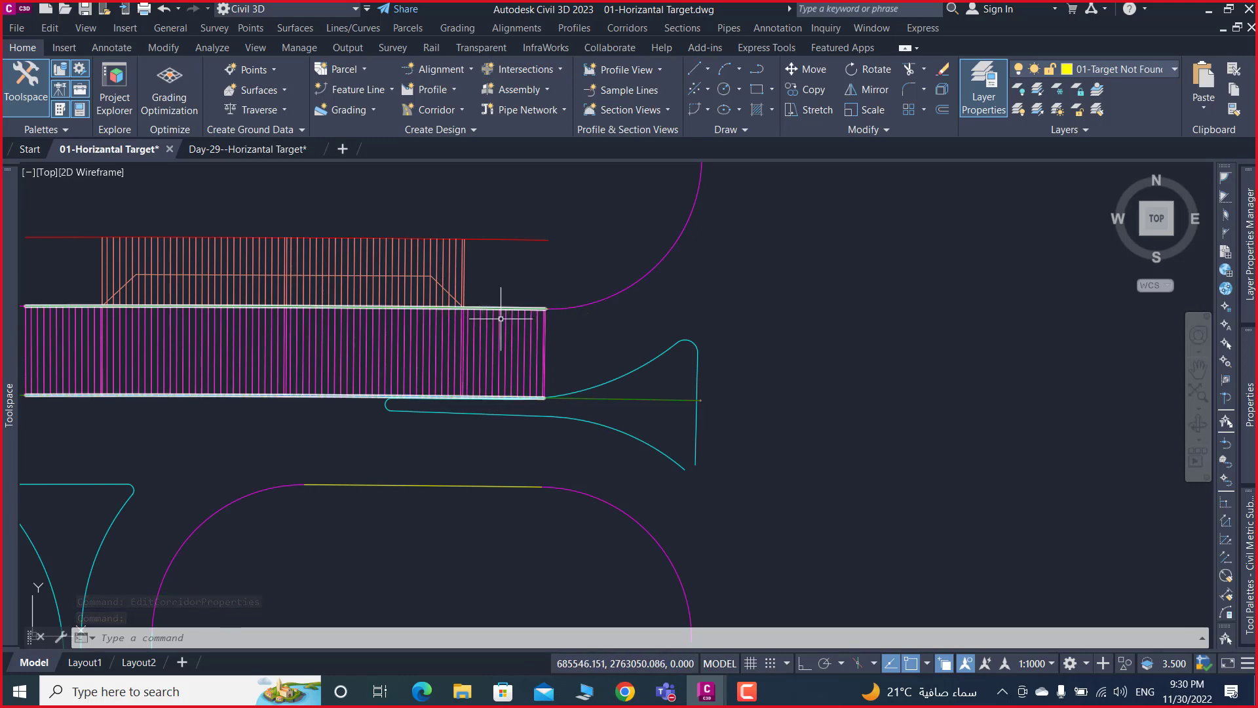
click(305, 261)
click(309, 257)
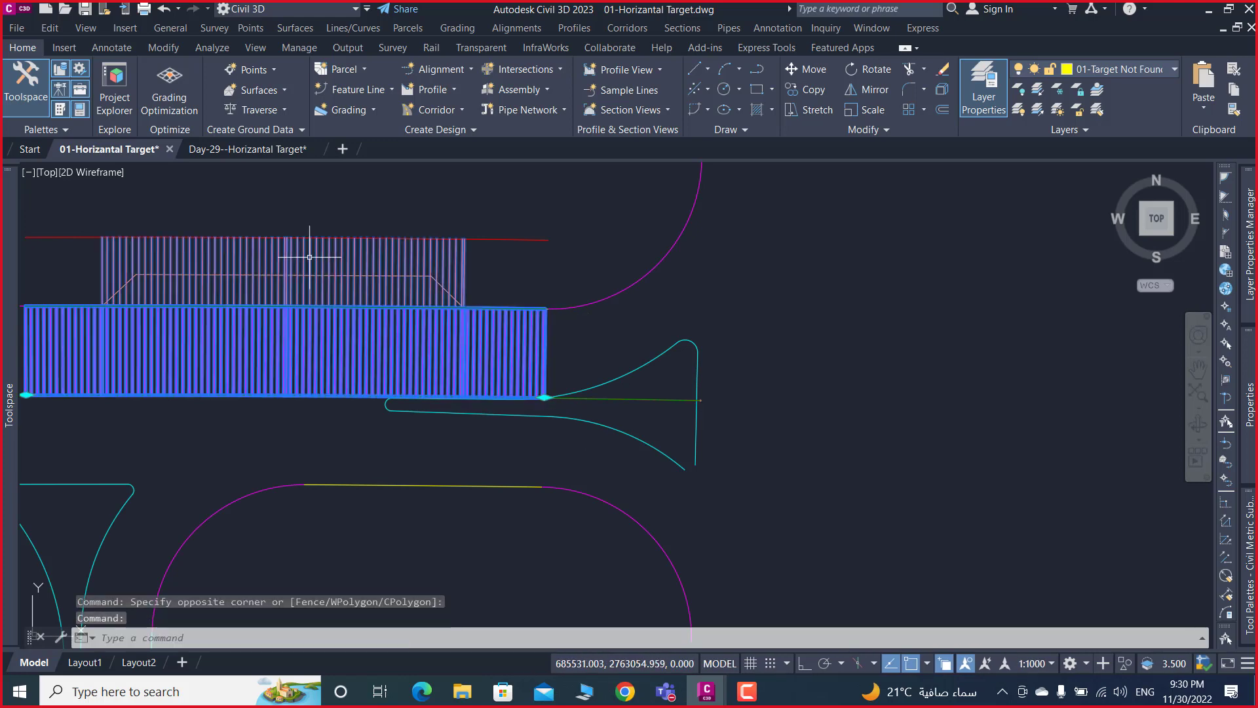
right_click(309, 257)
click(402, 424)
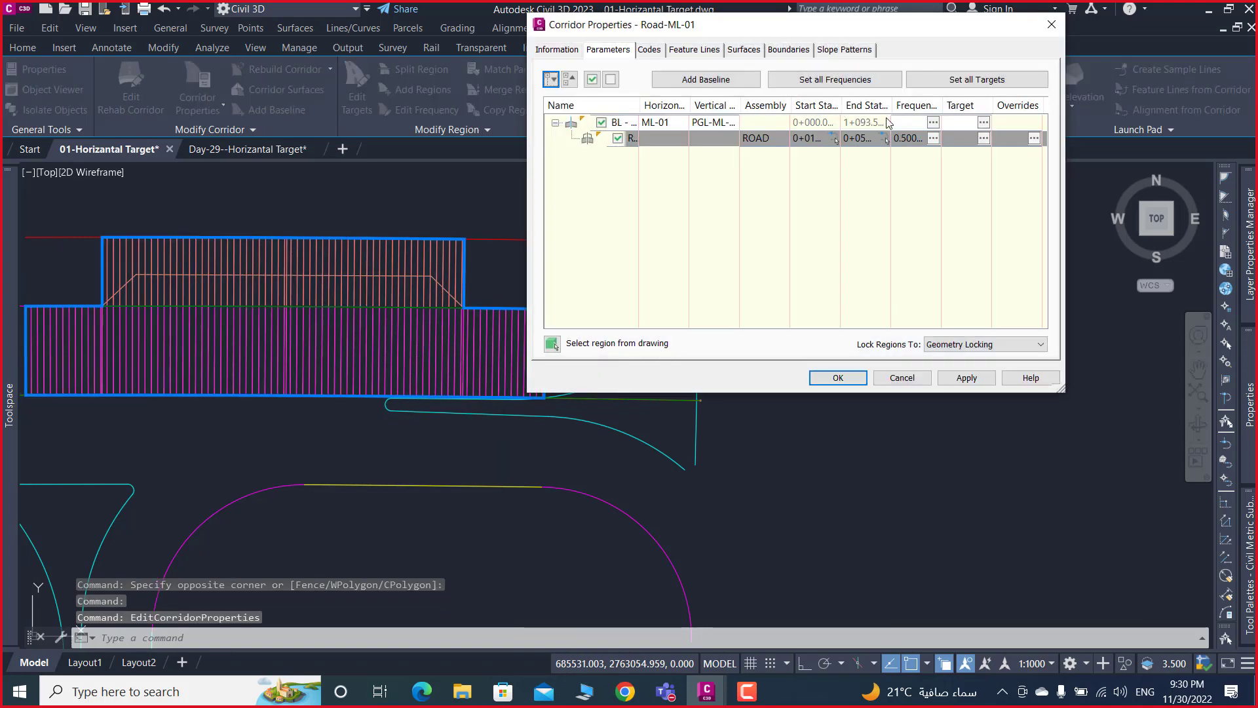
click(983, 138)
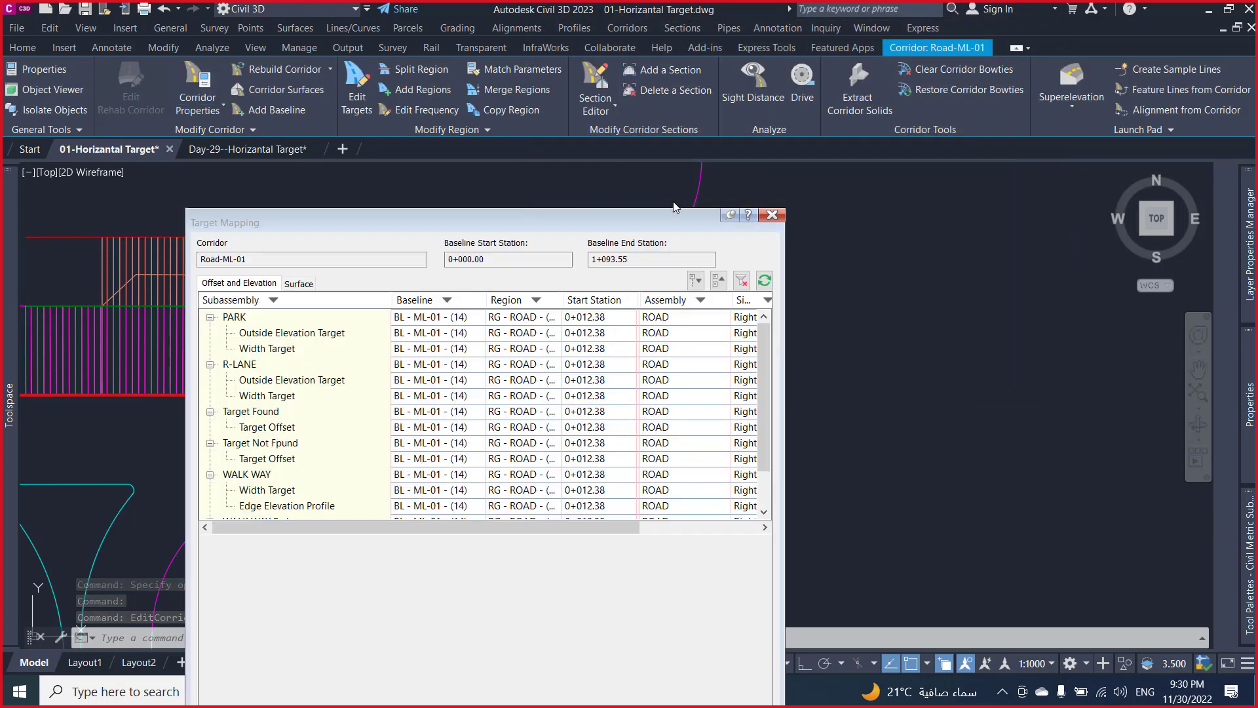
- Collapse the target groups and stop Target Not Fpund's Target Offset using the 01-Target Not Found polylines
drag(485, 233, 483, 151)
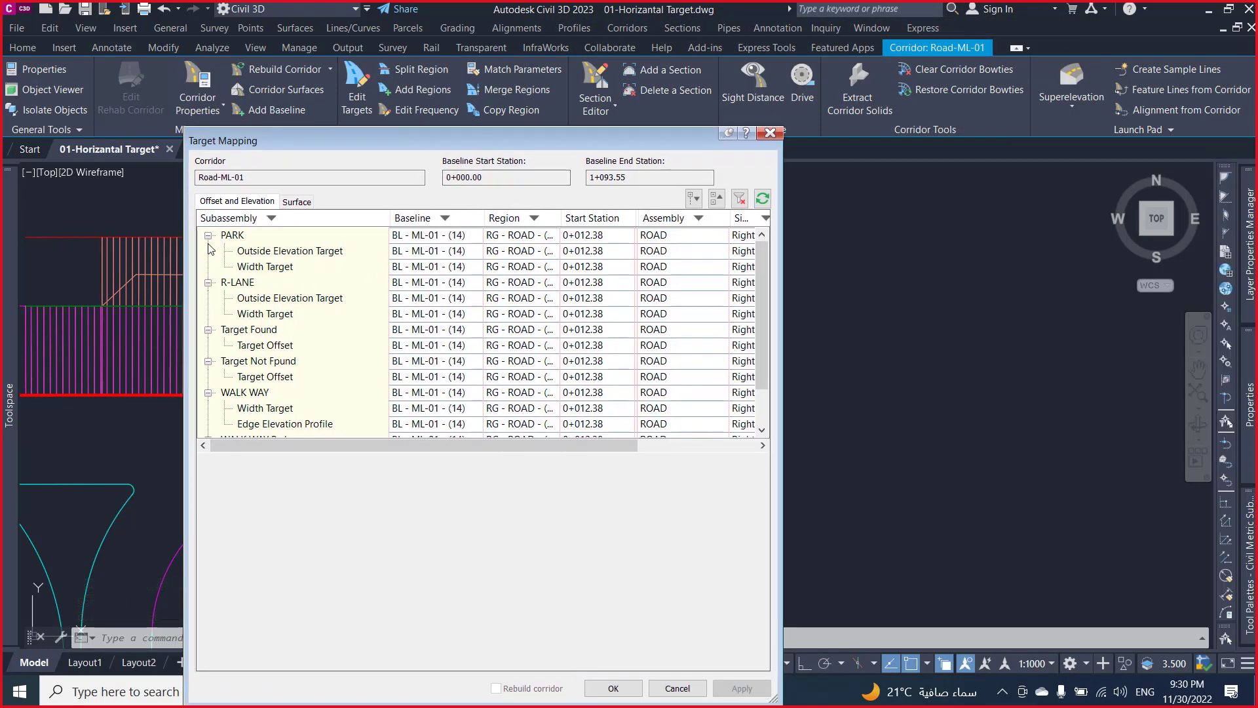
click(208, 235)
click(208, 266)
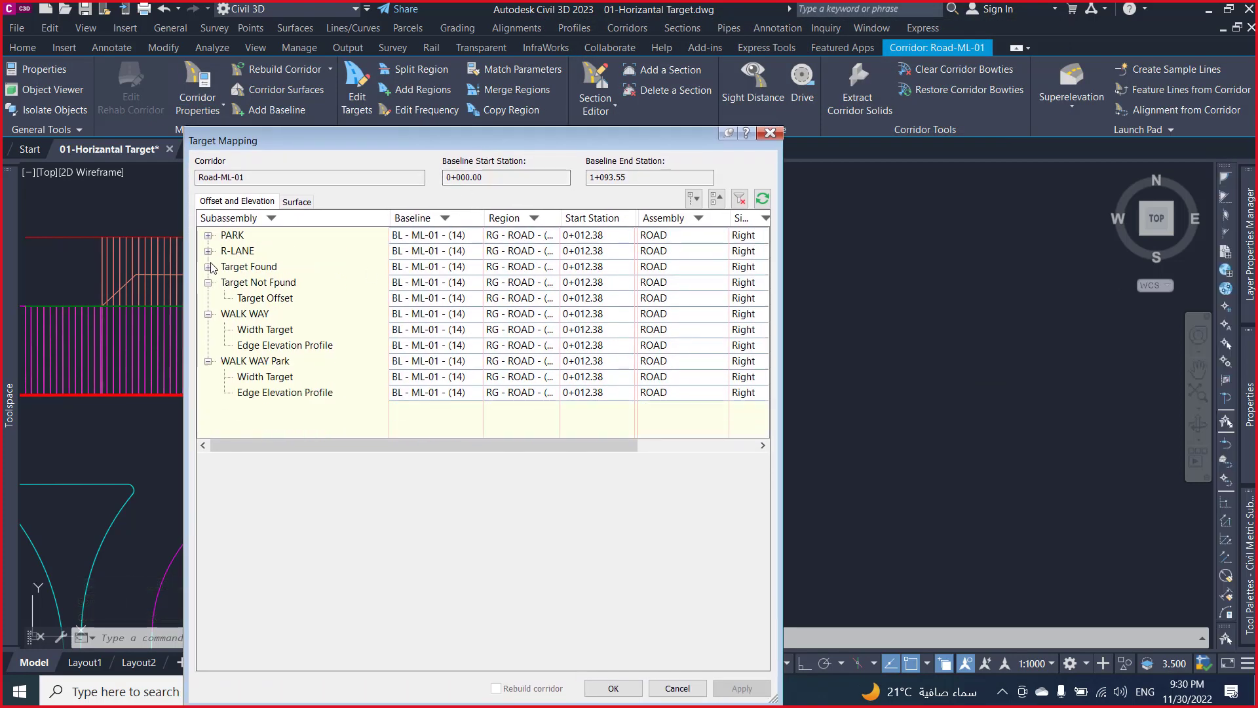
click(208, 283)
click(207, 298)
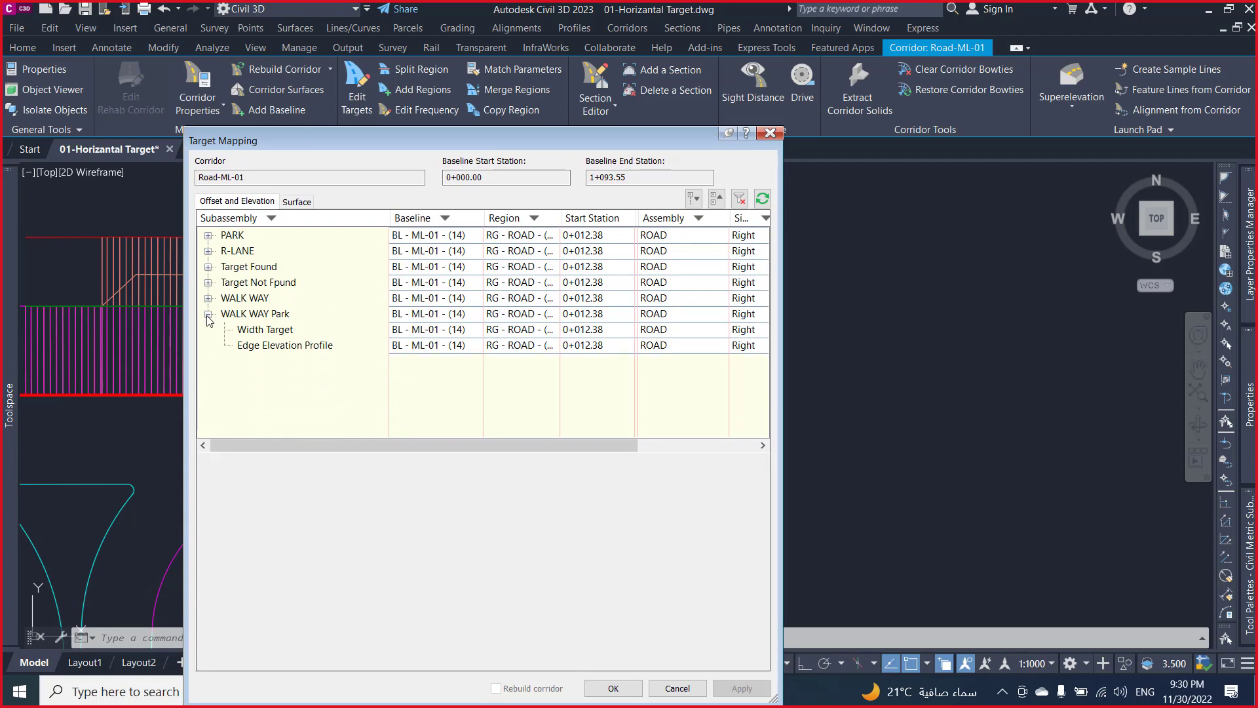
mouse_move(354, 139)
mouse_down()
mouse_move(628, 384)
mouse_move(397, 417)
mouse_up()
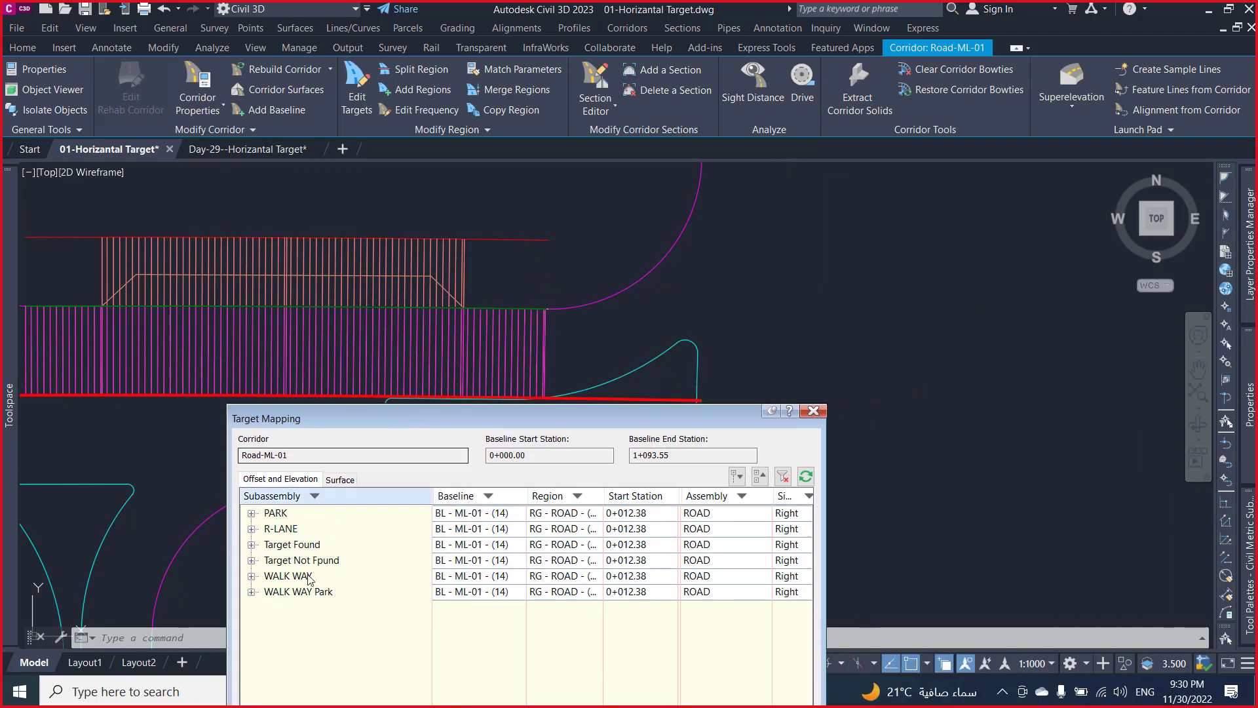
click(251, 561)
click(316, 579)
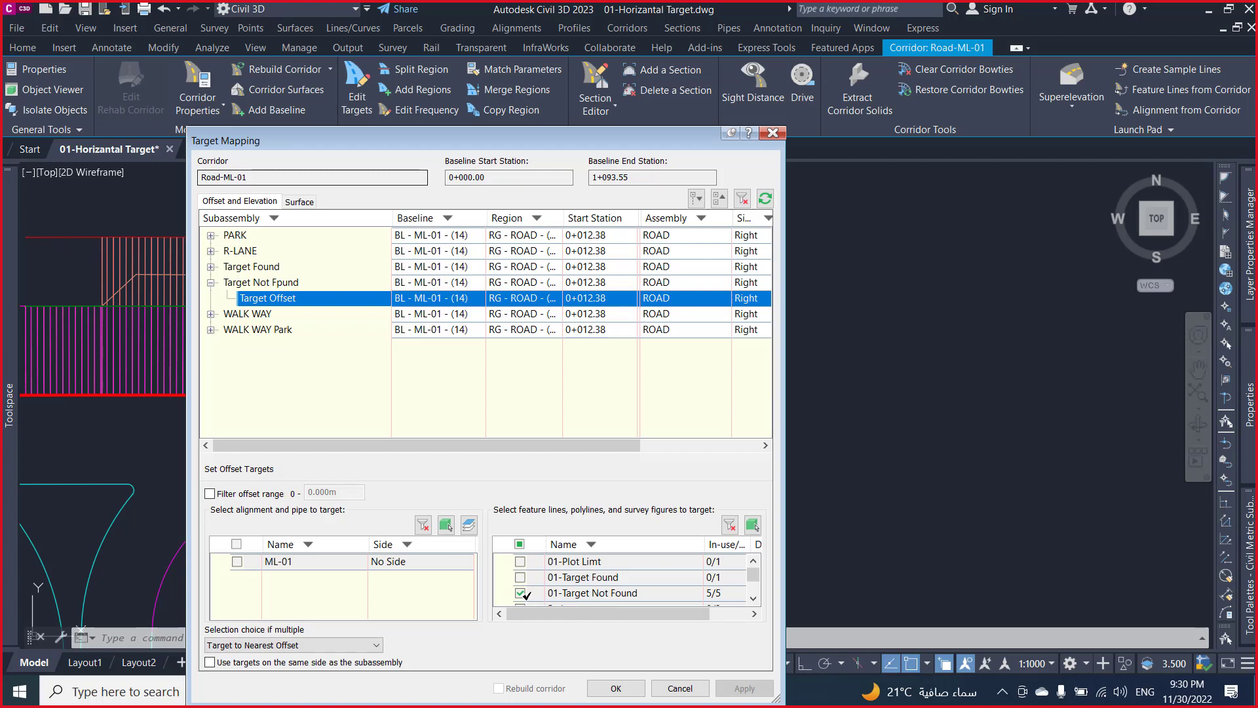
click(520, 593)
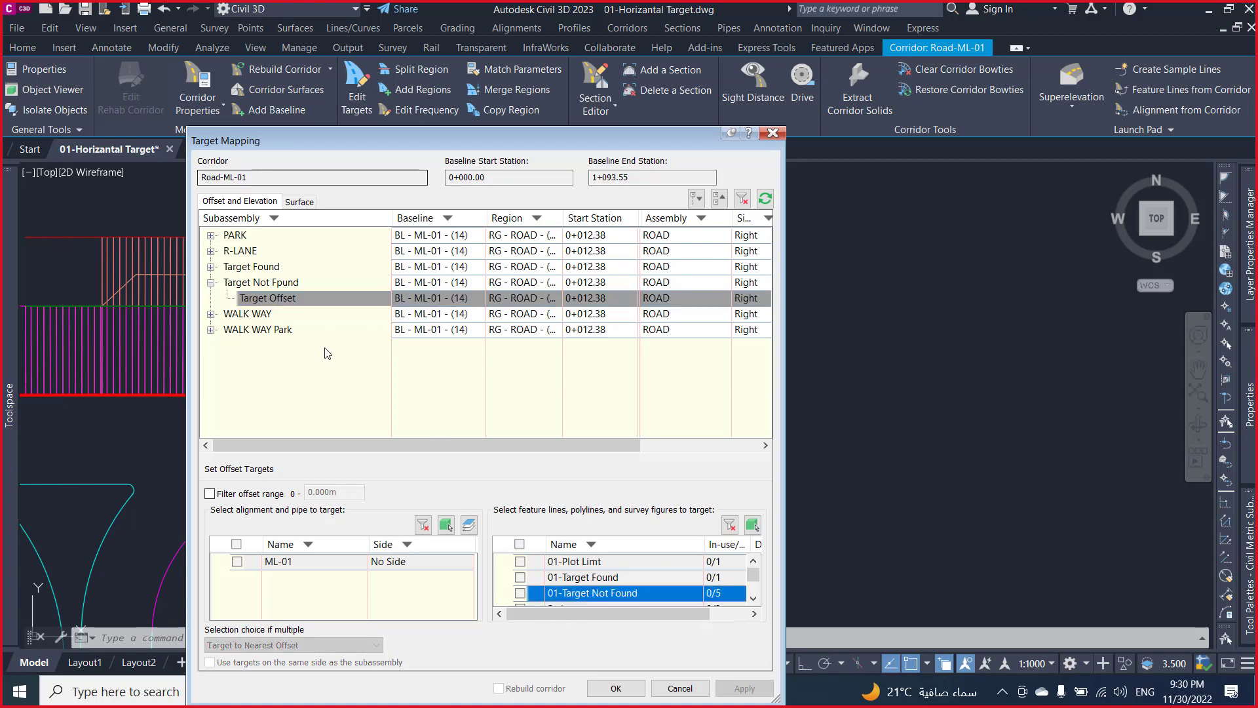
- Unmap 01-Plot Limt from the WALK WAY subassembly's Width Target
drag(454, 144, 449, 43)
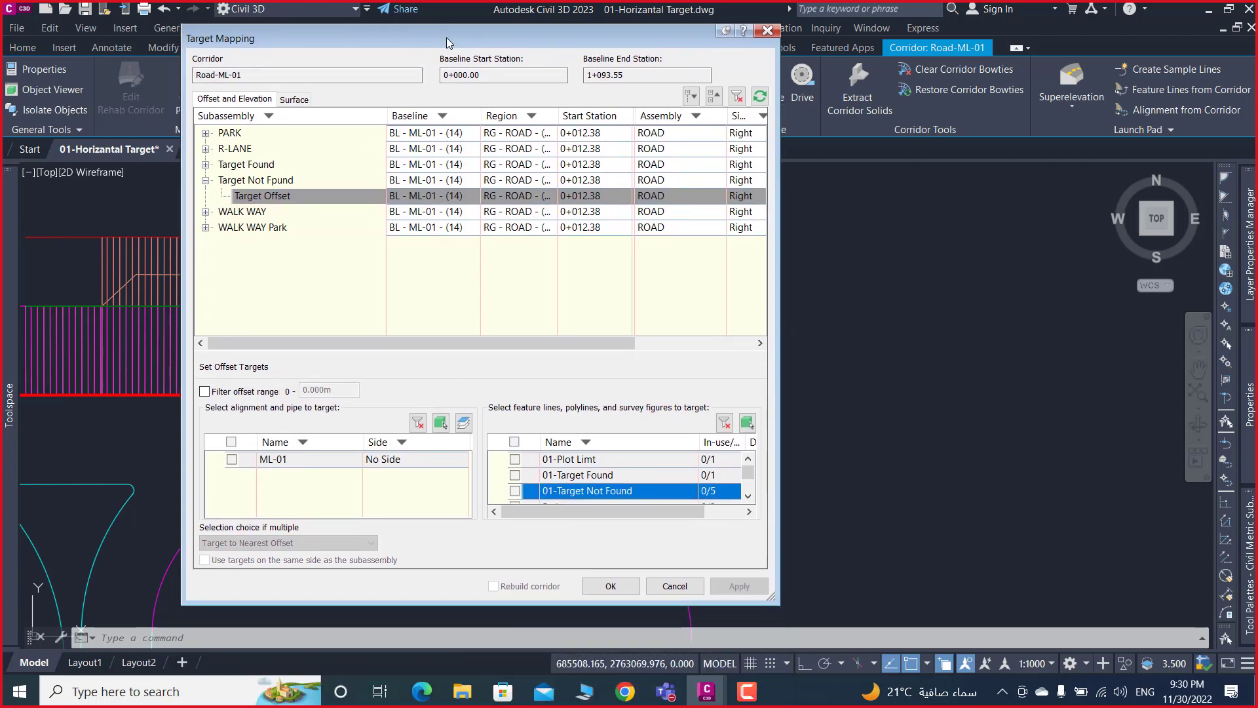
click(261, 212)
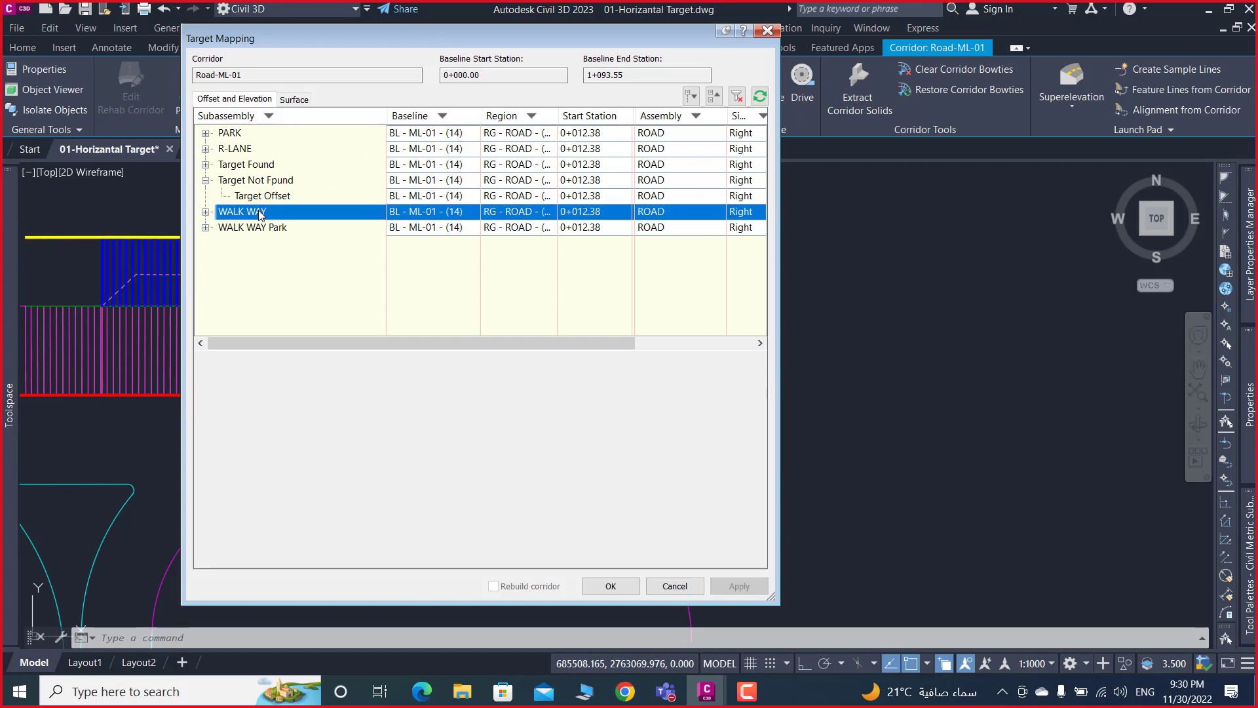
click(206, 212)
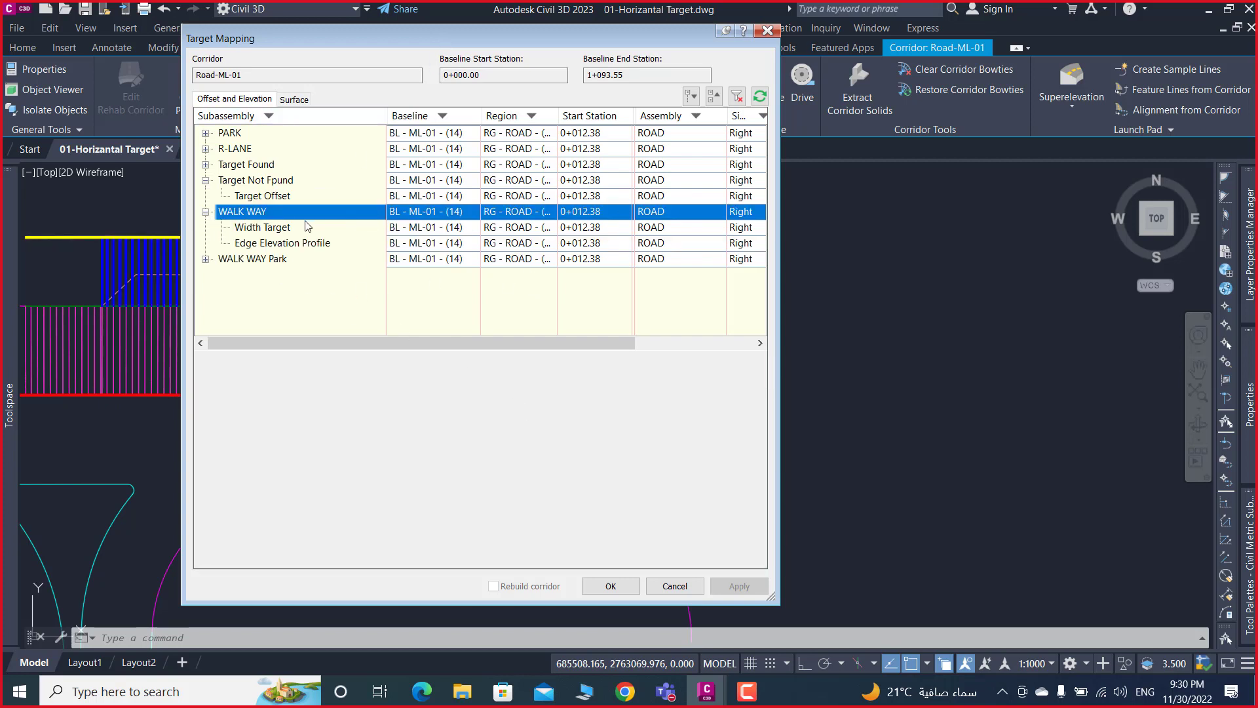
click(291, 230)
click(515, 458)
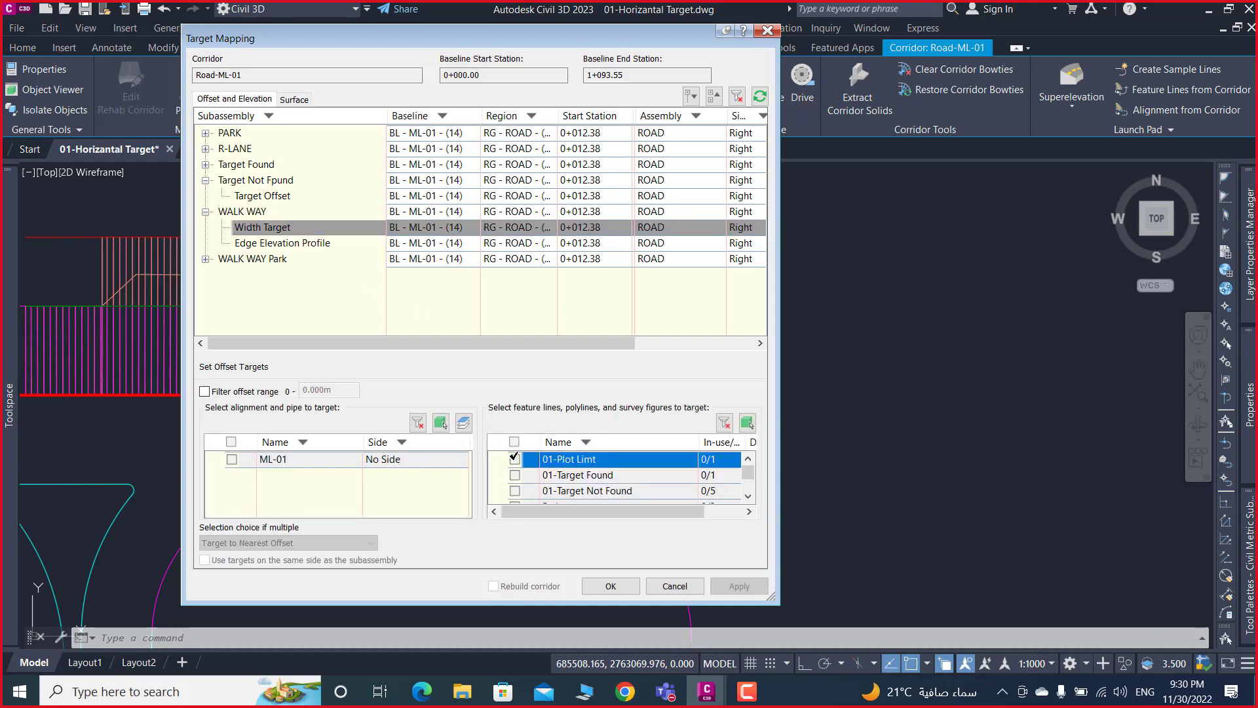
click(206, 211)
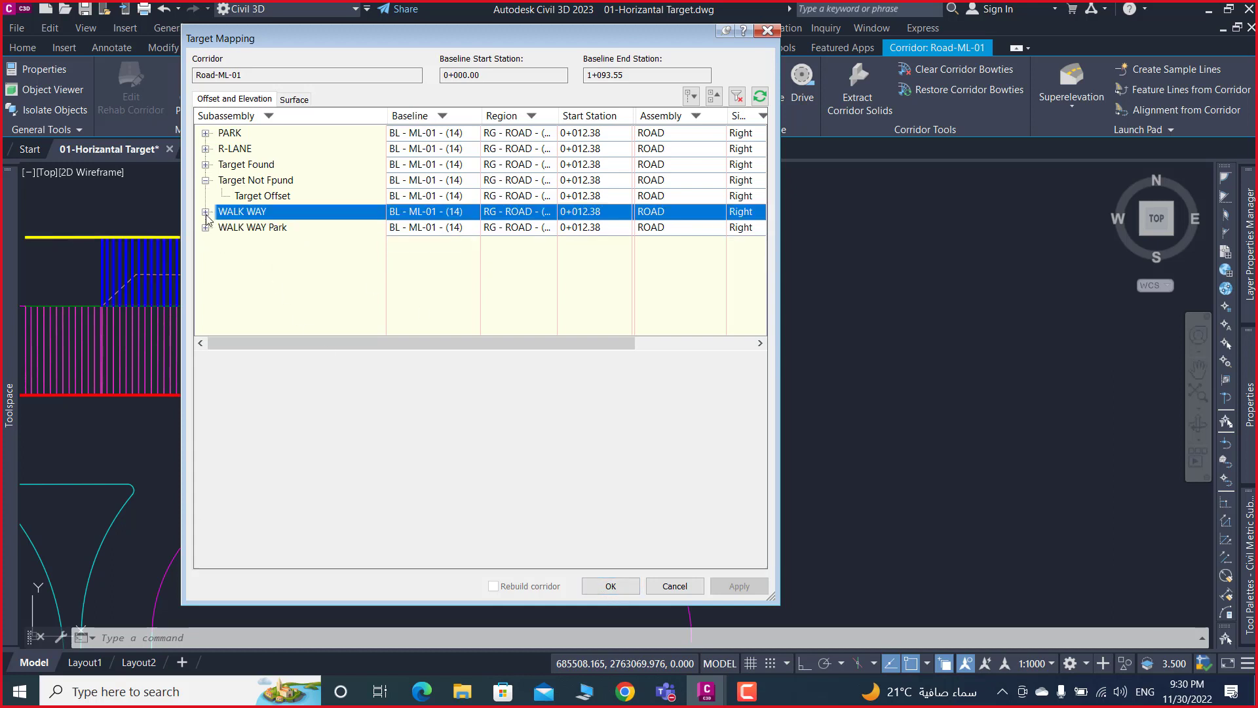
- Review Target Found's offset target, then accept the mapping and rebuild corridor Road-ML-01
click(205, 165)
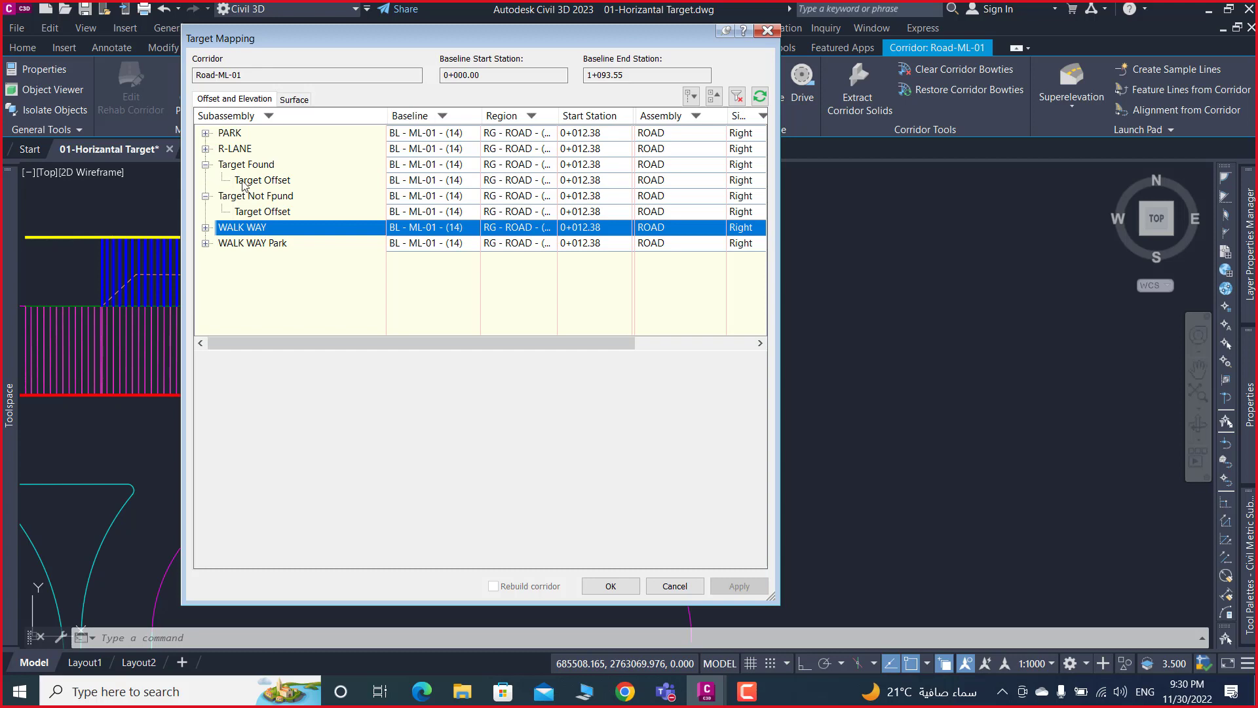
click(245, 183)
click(206, 165)
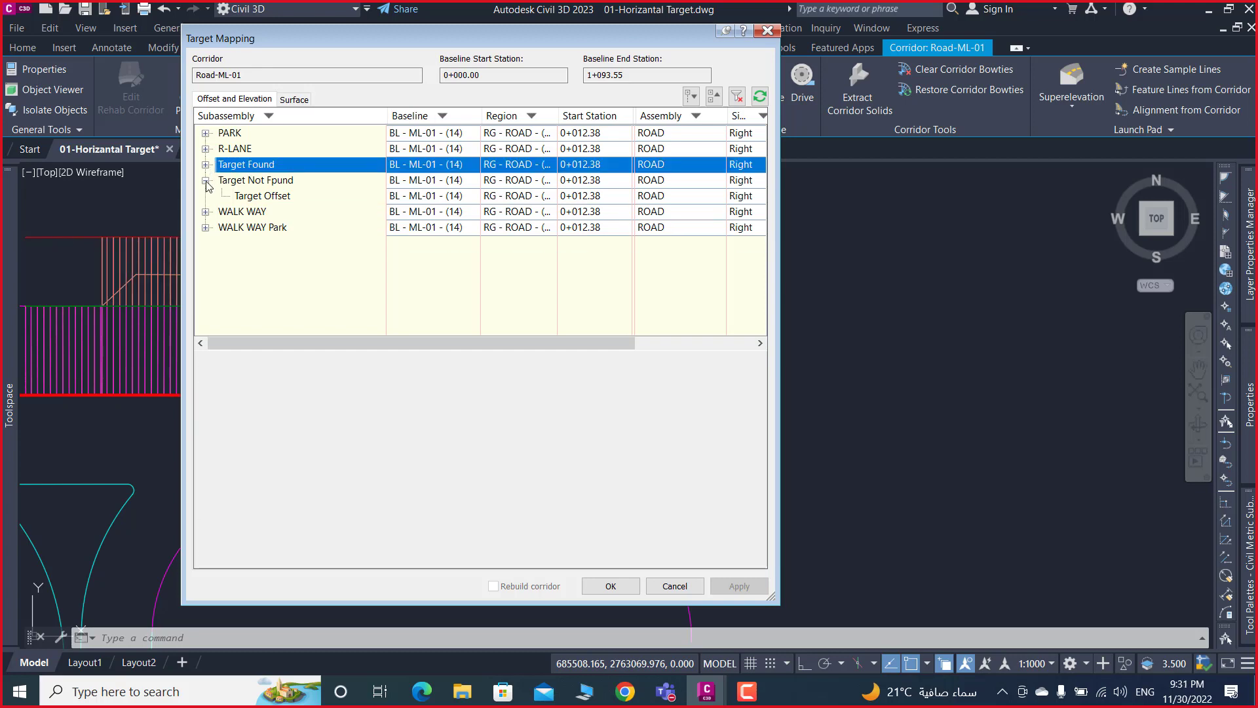
click(206, 181)
click(614, 592)
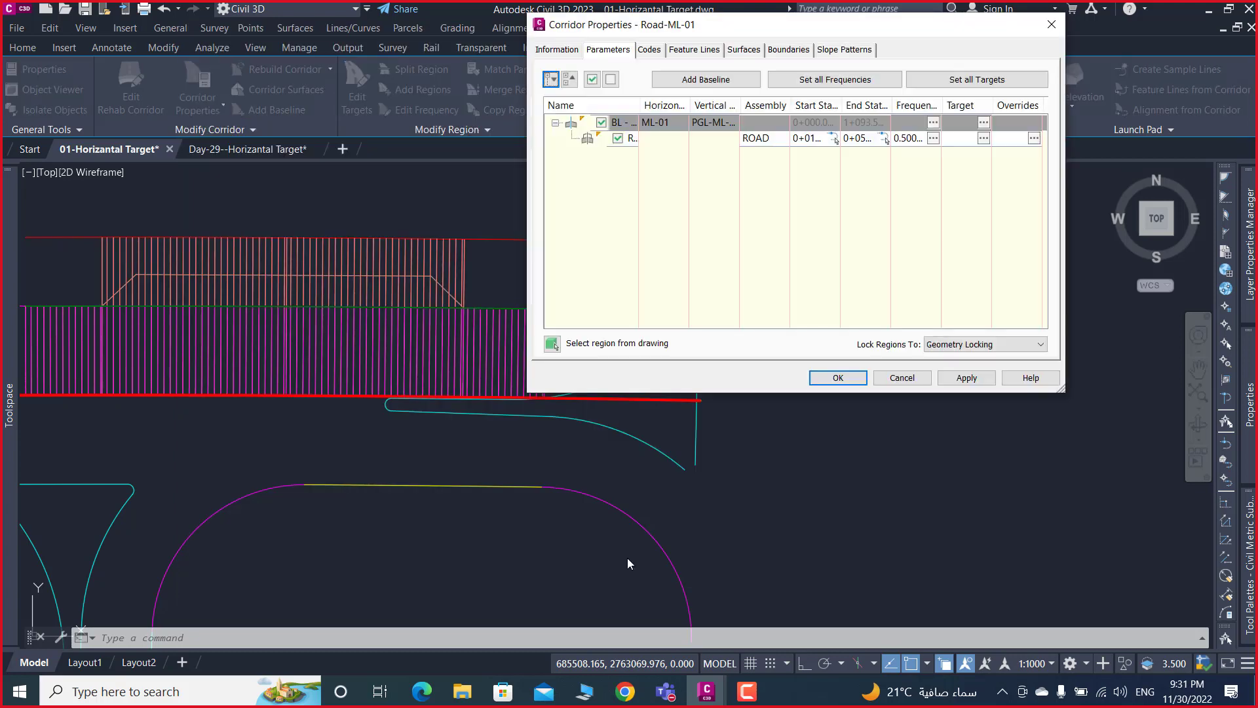
click(968, 379)
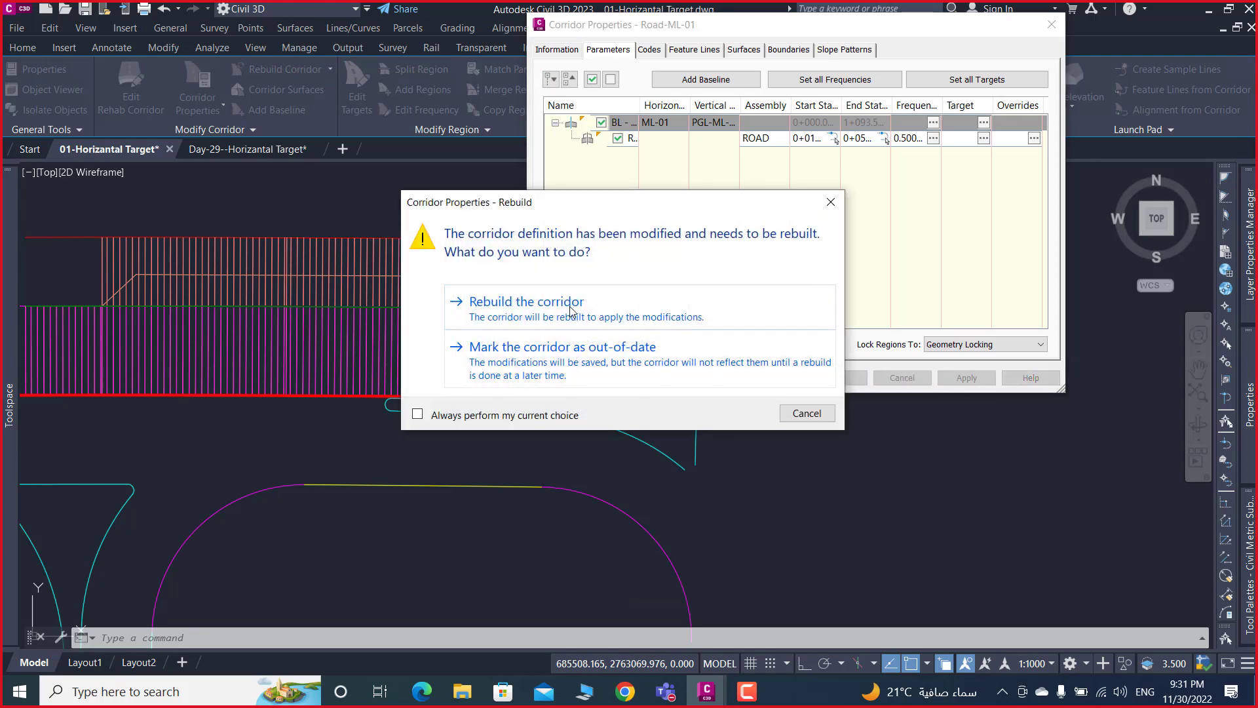
click(572, 310)
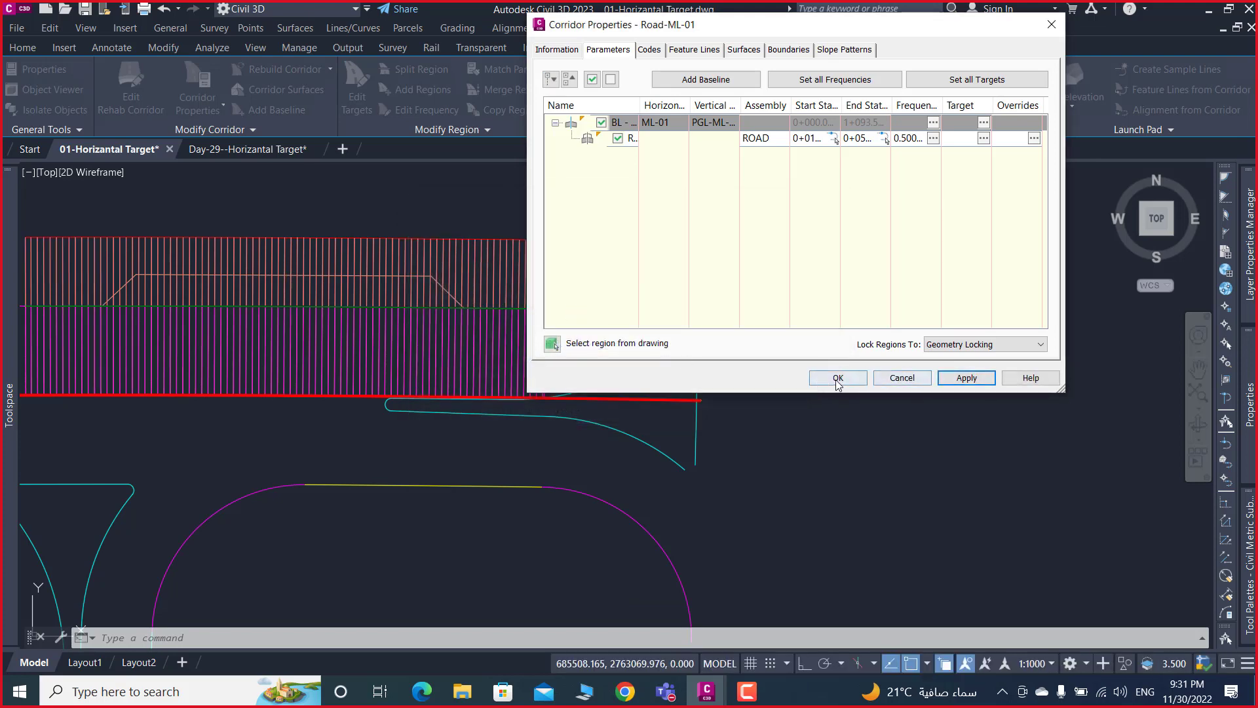
click(838, 377)
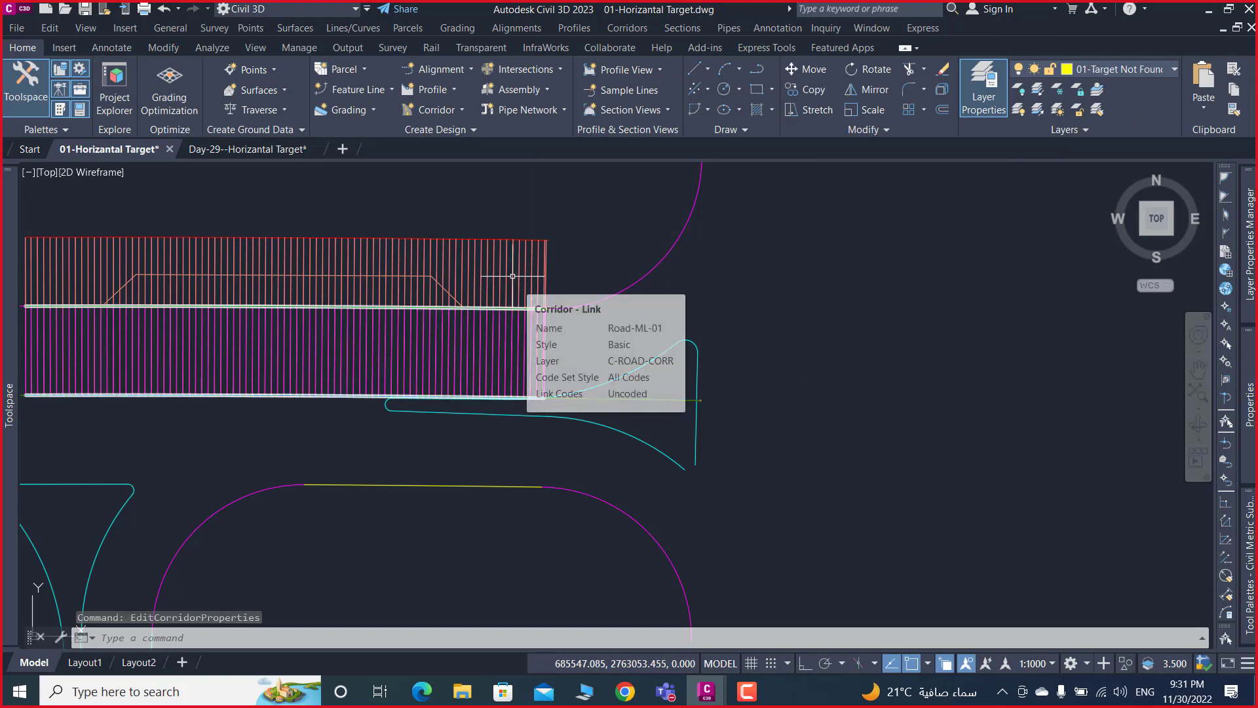
- Open Road-ML-01's Corridor Properties and the region's Target Mapping with subassembly groups collapsed
click(511, 274)
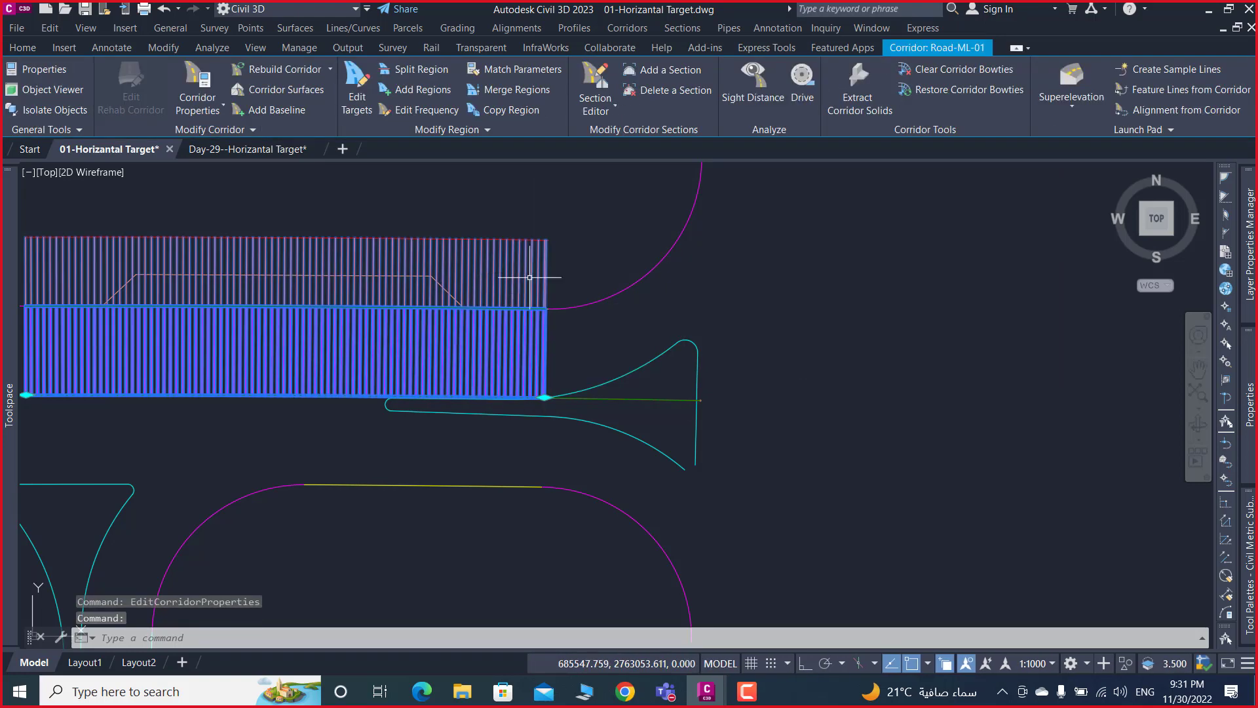
right_click(805, 317)
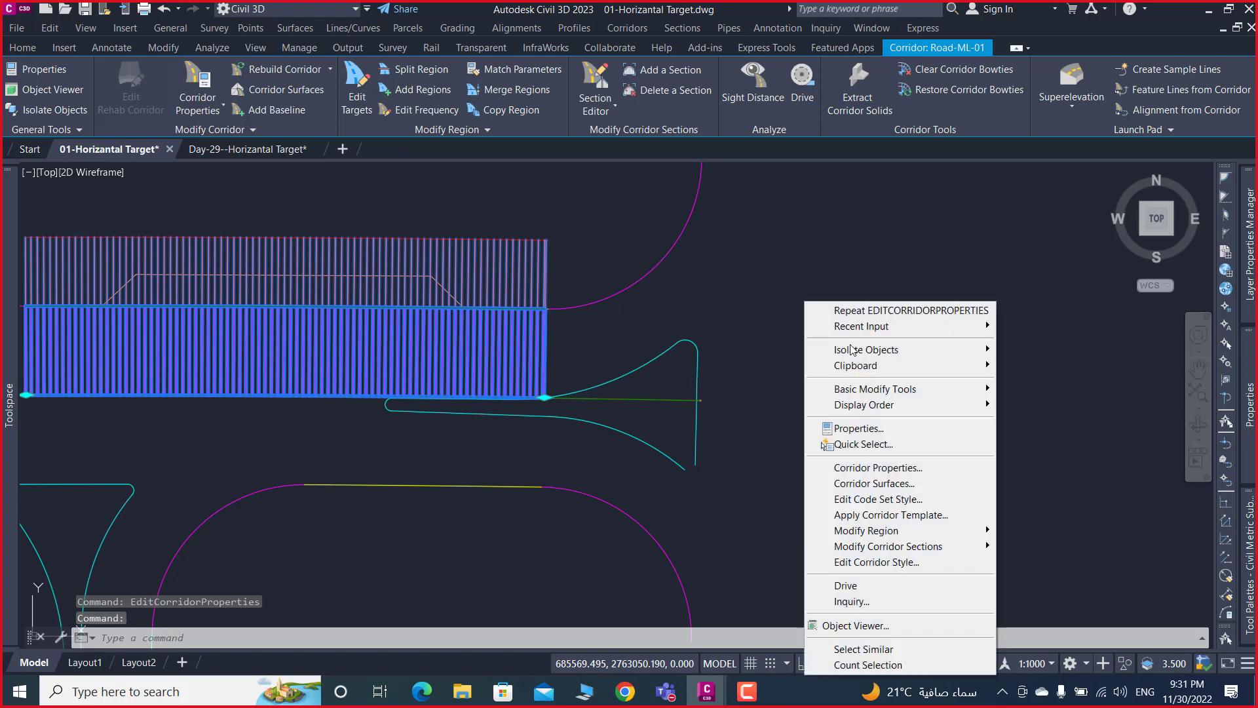
click(909, 468)
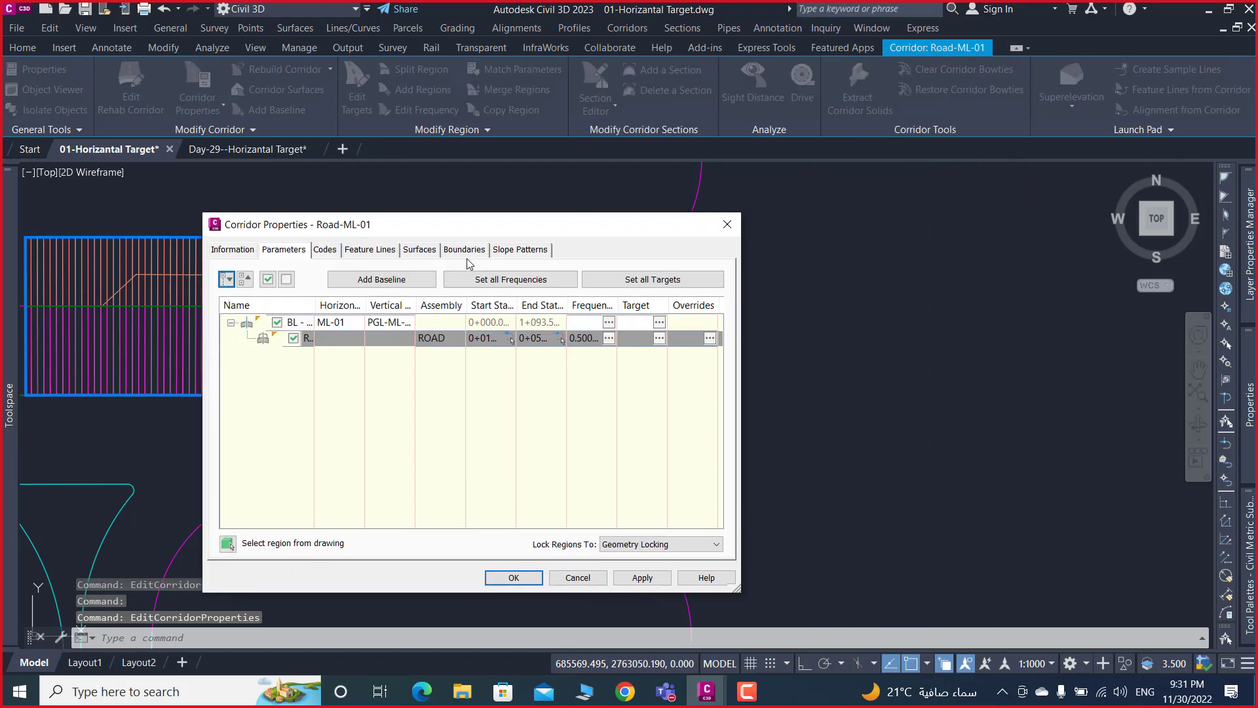
drag(469, 224, 284, 321)
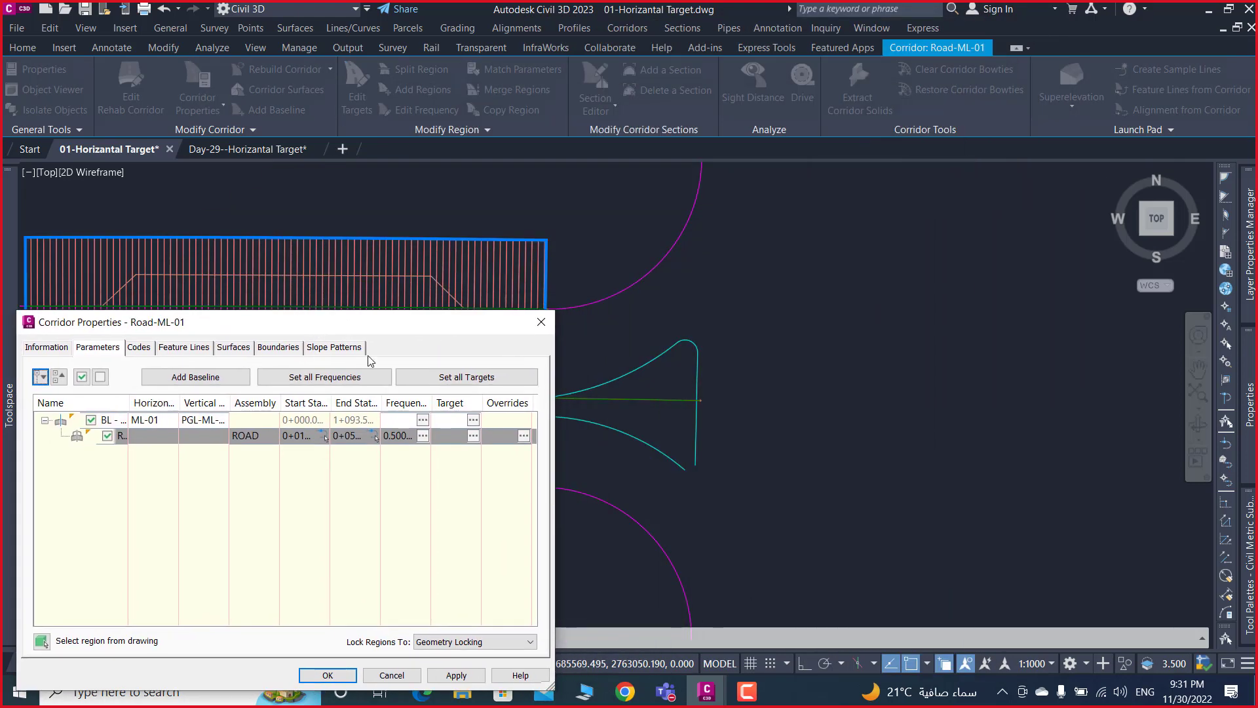
click(473, 420)
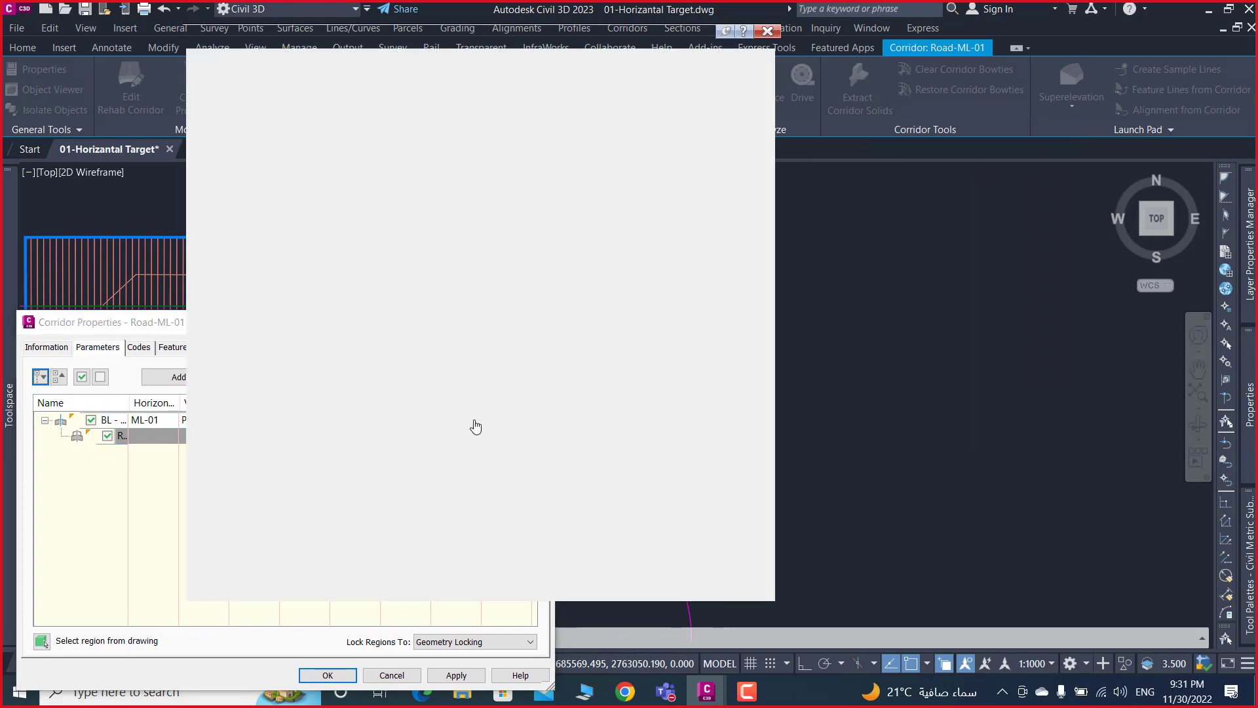
drag(498, 52, 475, 316)
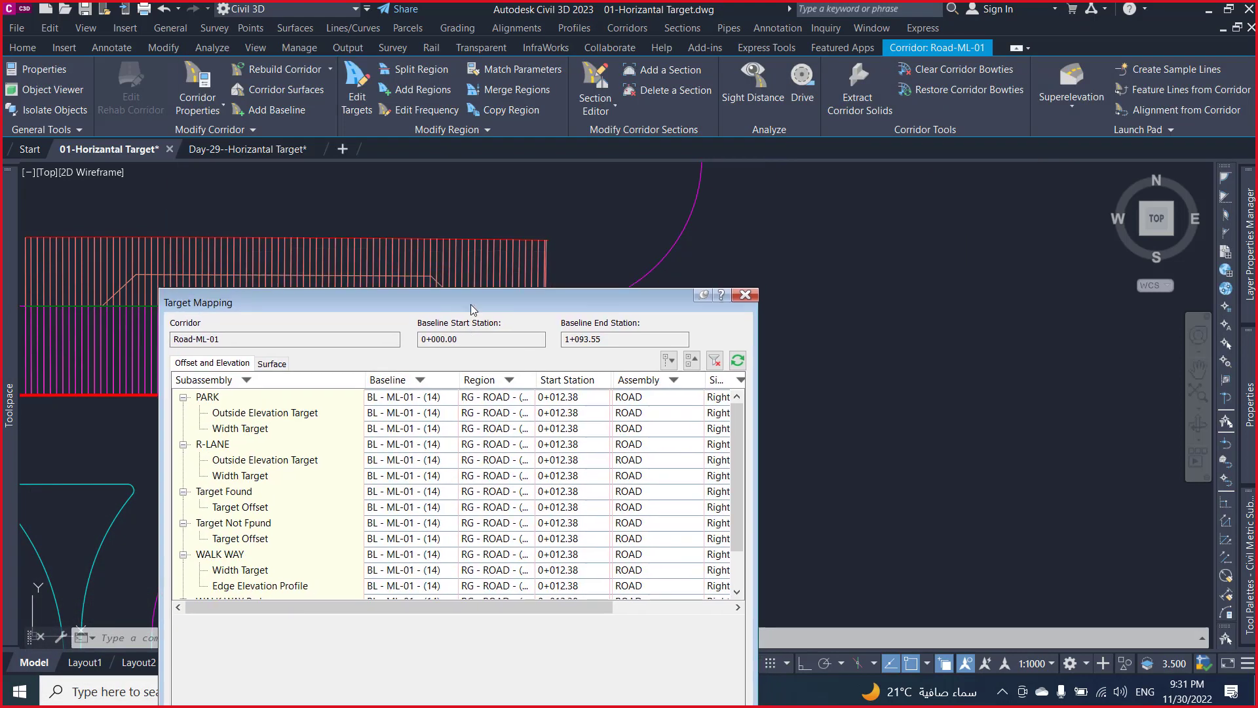
click(183, 397)
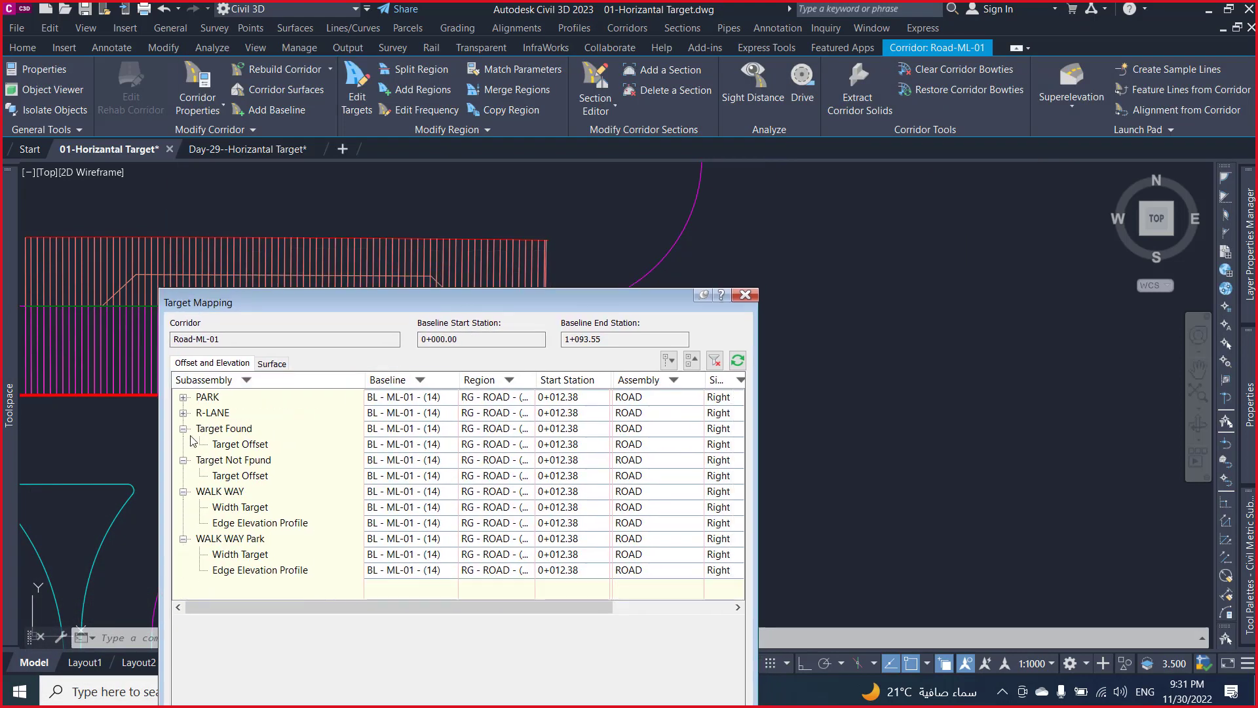
click(183, 429)
click(184, 460)
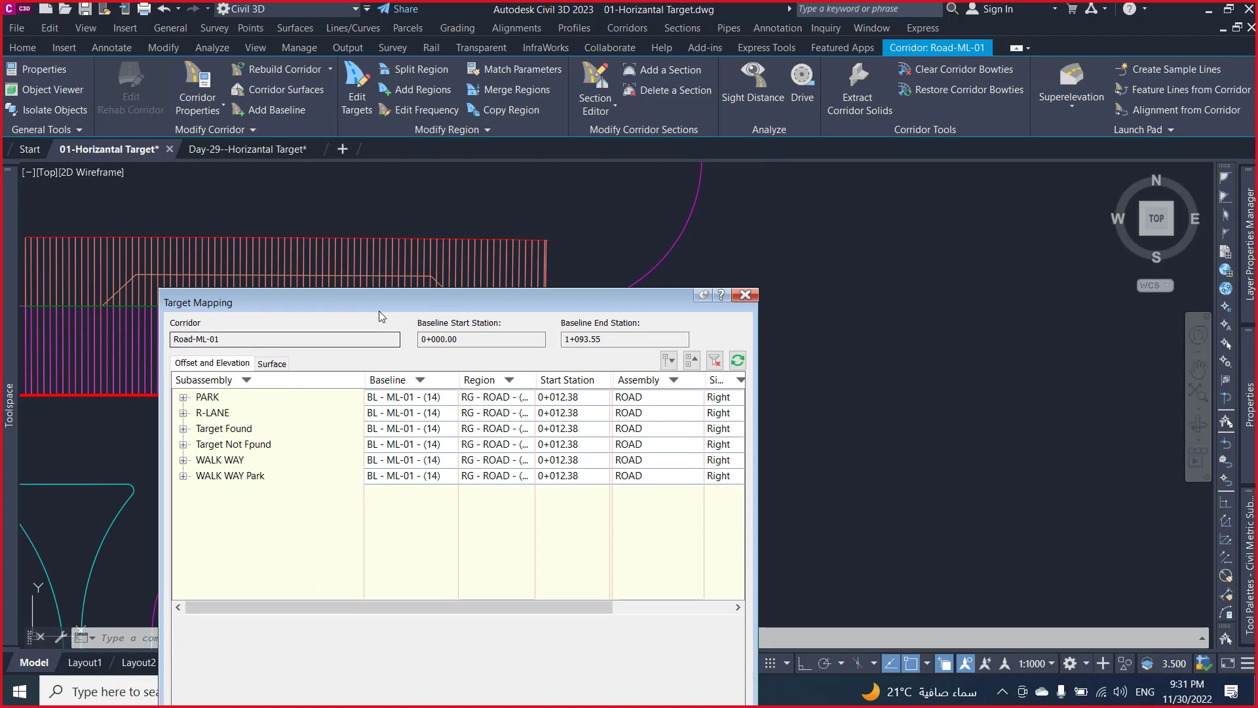
drag(379, 300, 384, 363)
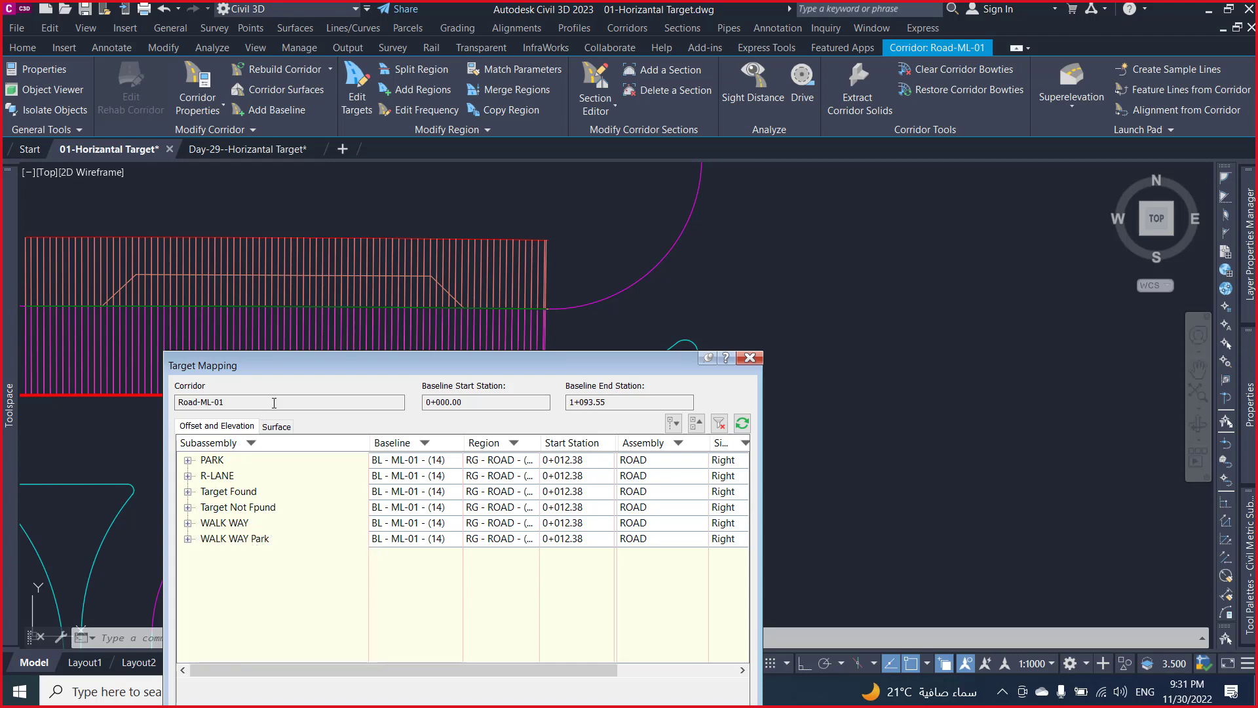
drag(302, 367, 329, 443)
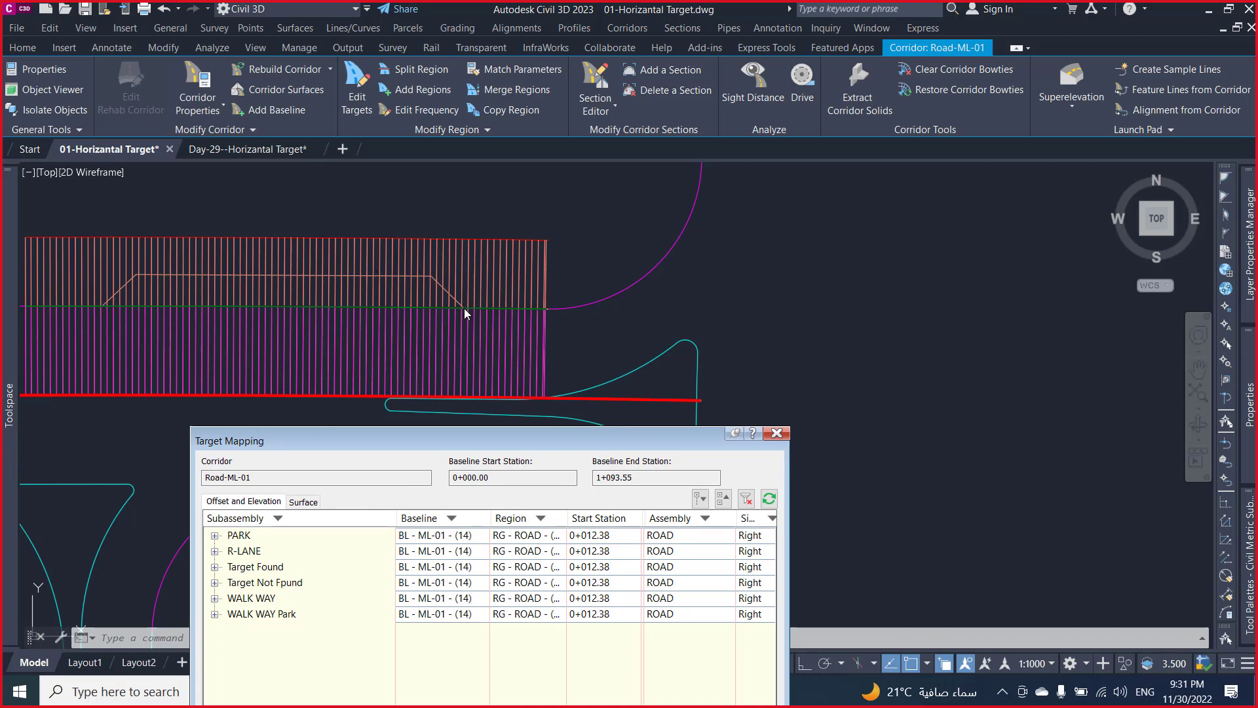
- Map Target Found's Target Offset to the 01-Target Found feature line
click(214, 567)
click(249, 583)
mouse_move(396, 433)
mouse_down()
mouse_move(383, 297)
mouse_move(397, 207)
mouse_up()
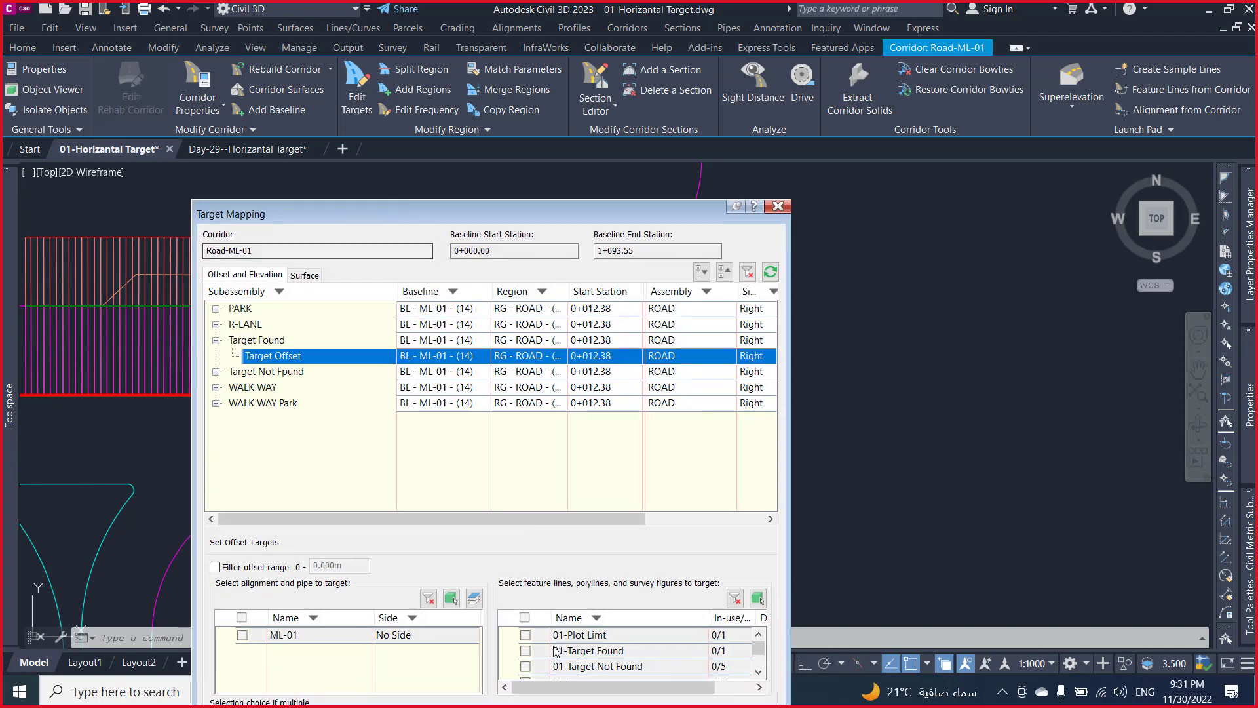
click(526, 650)
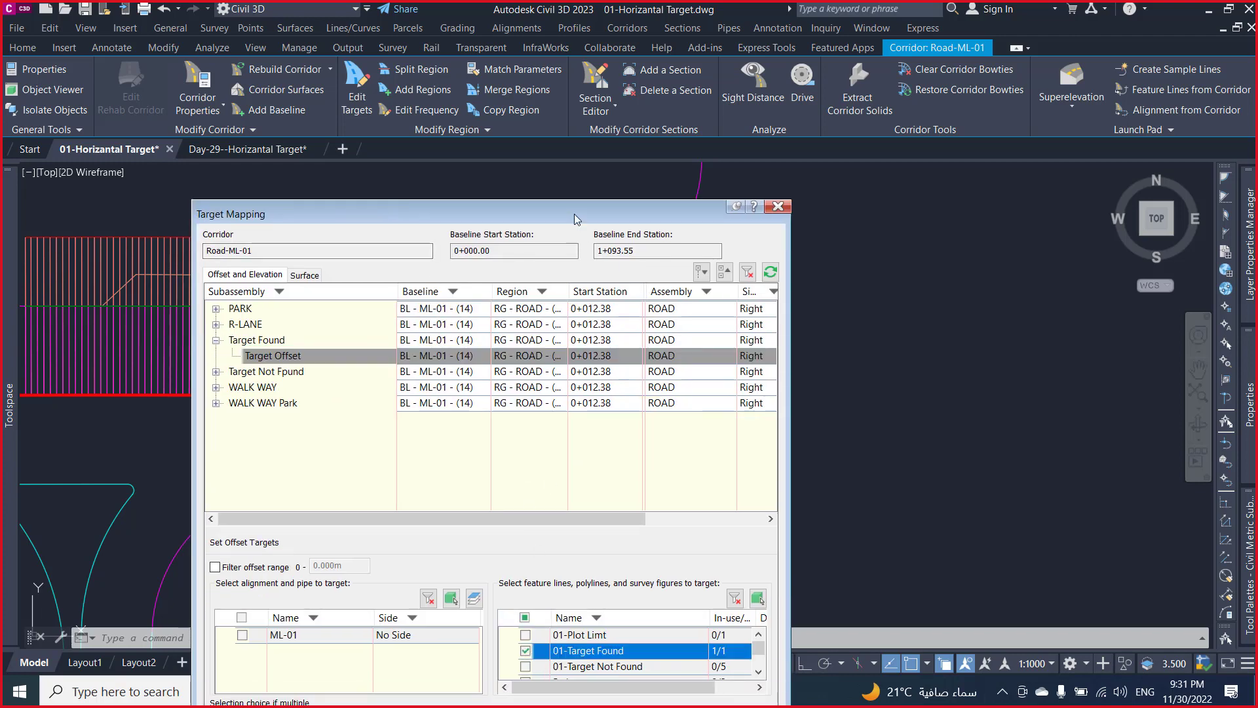
drag(580, 214, 1000, 75)
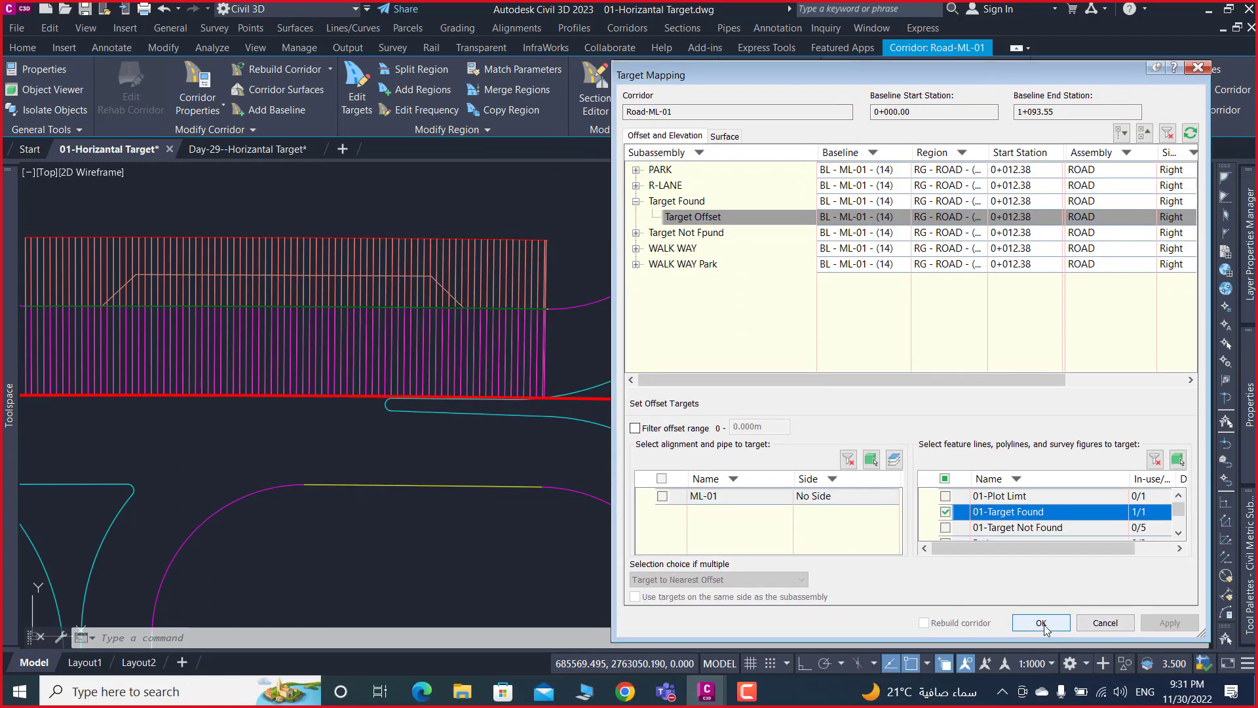
click(1042, 622)
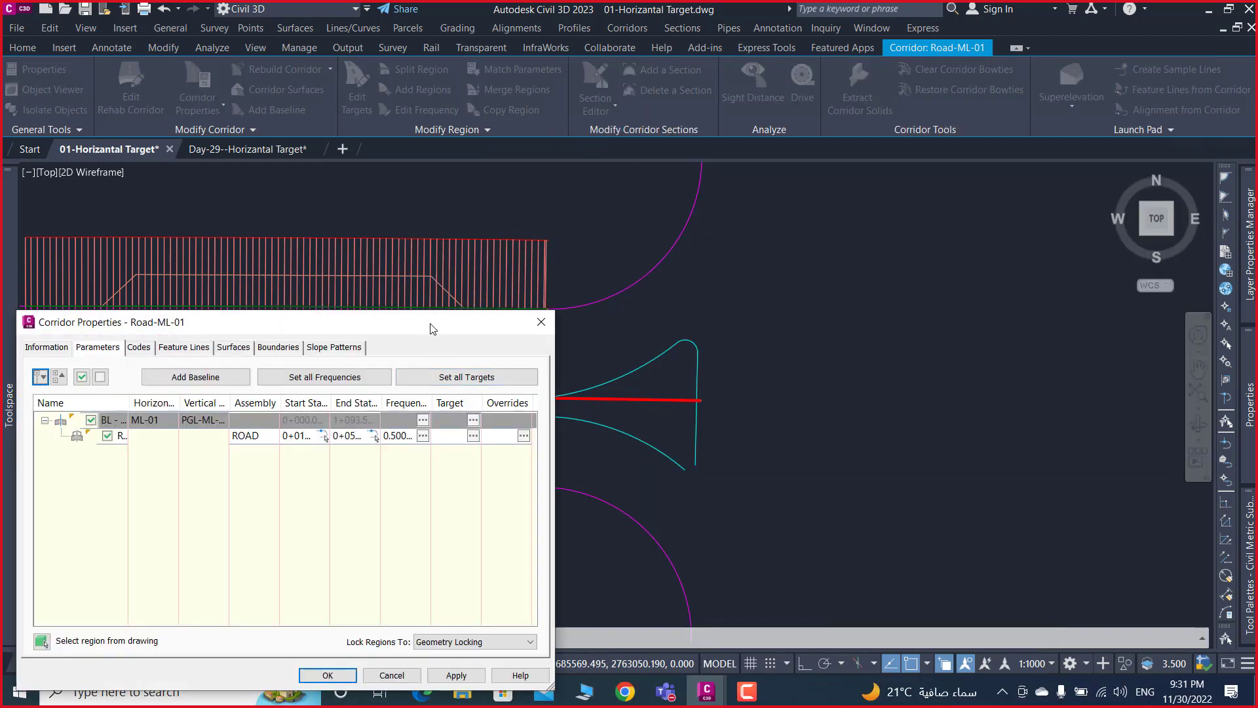
- Apply the changes, rebuild corridor Road-ML-01 and close its properties
drag(433, 328, 977, 118)
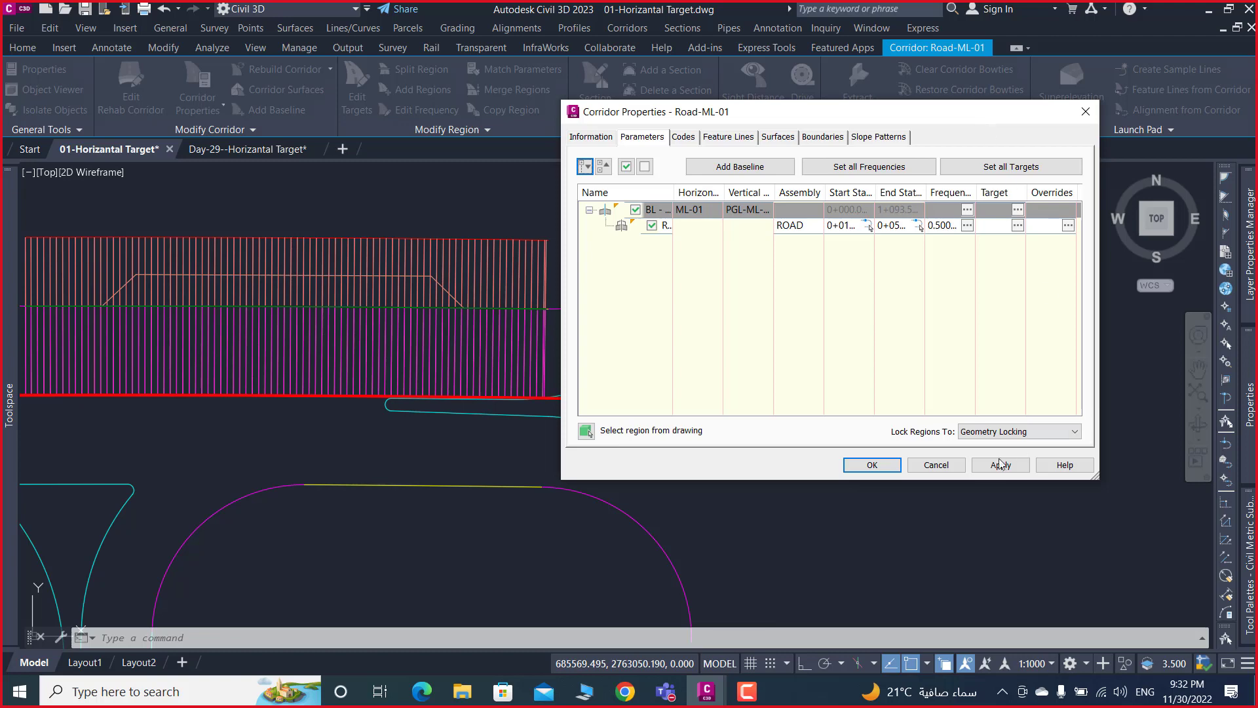
click(1000, 464)
click(525, 310)
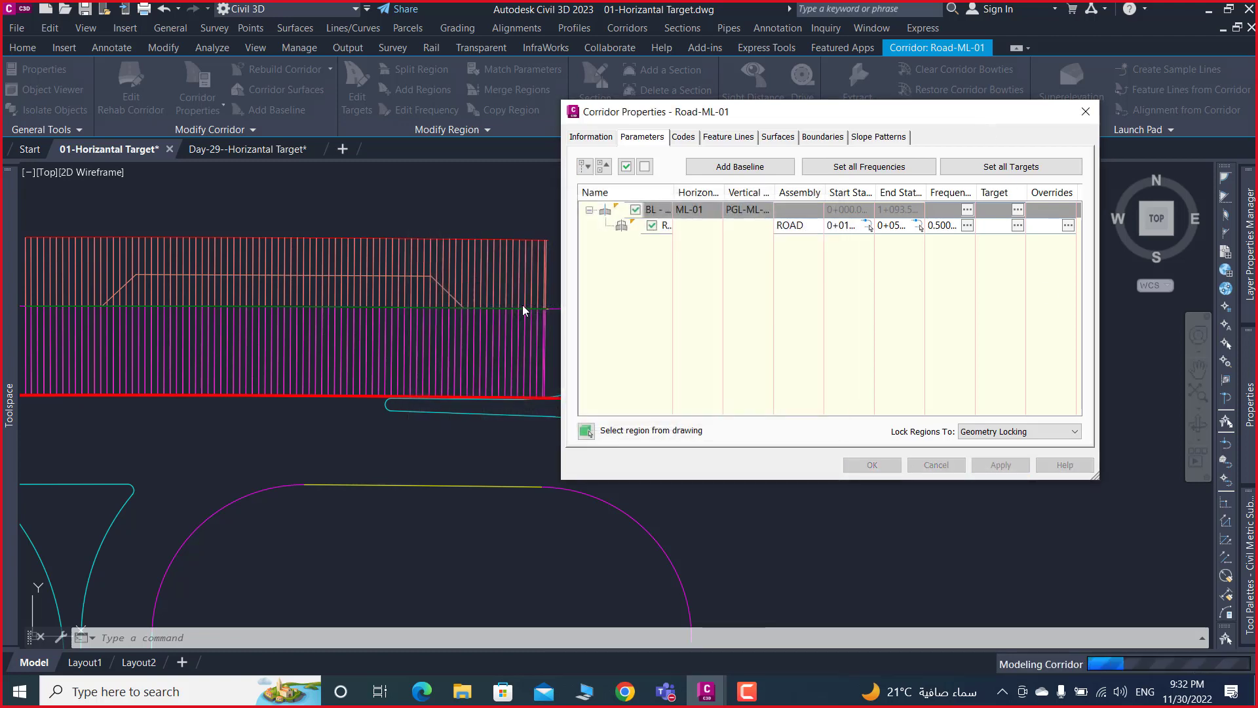
click(870, 467)
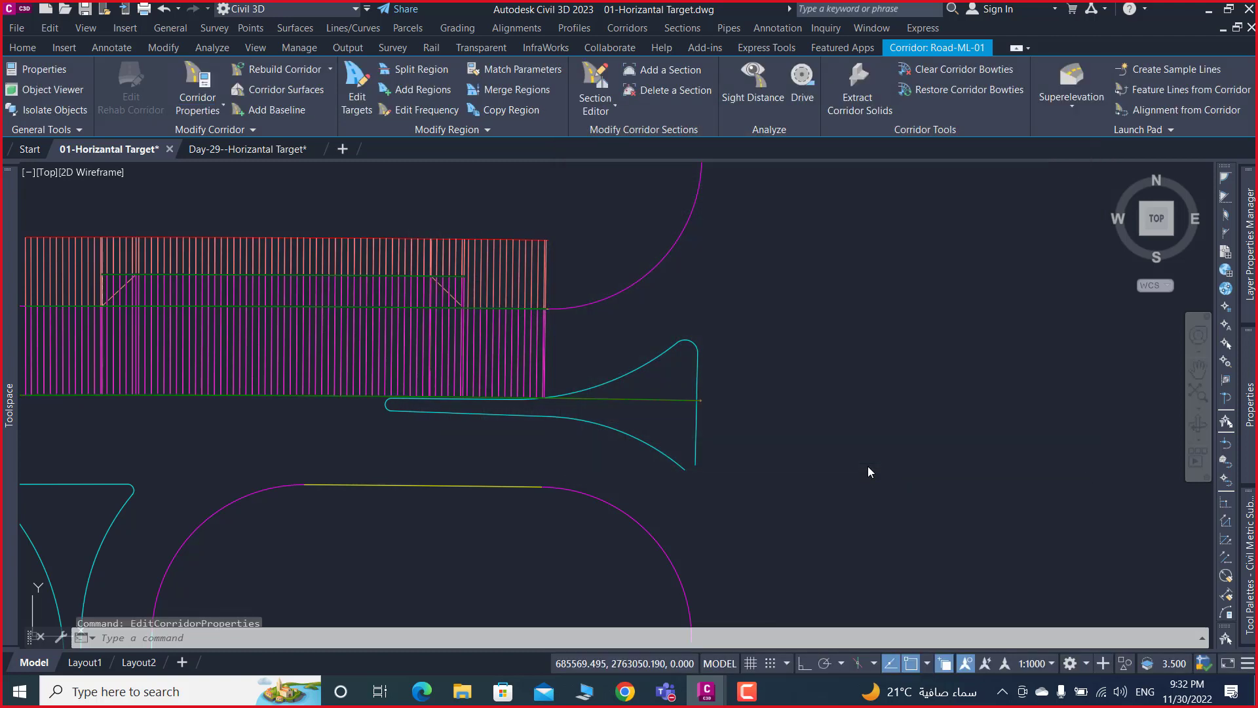
- Zoom in and erase the Road-ML-01 corridor with Delete
middle_drag(518, 279, 563, 297)
scroll(519, 289, up, 1)
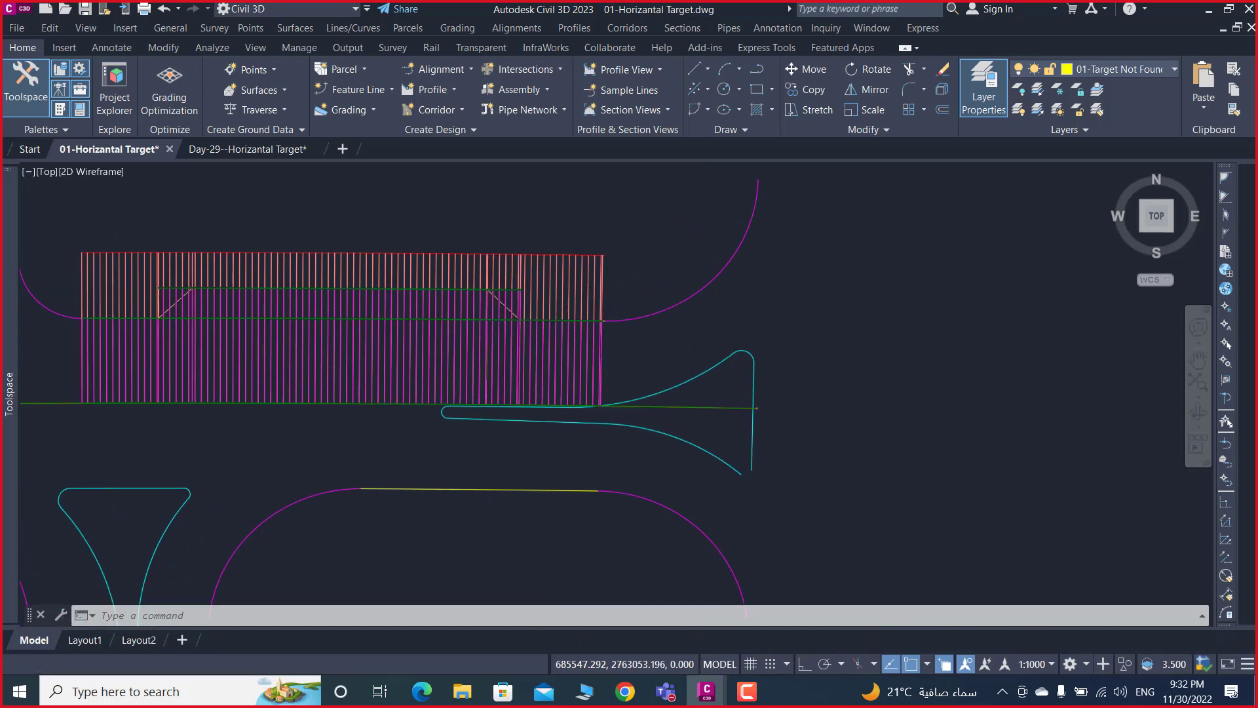
scroll(511, 291, up, 3)
scroll(506, 294, up, 3)
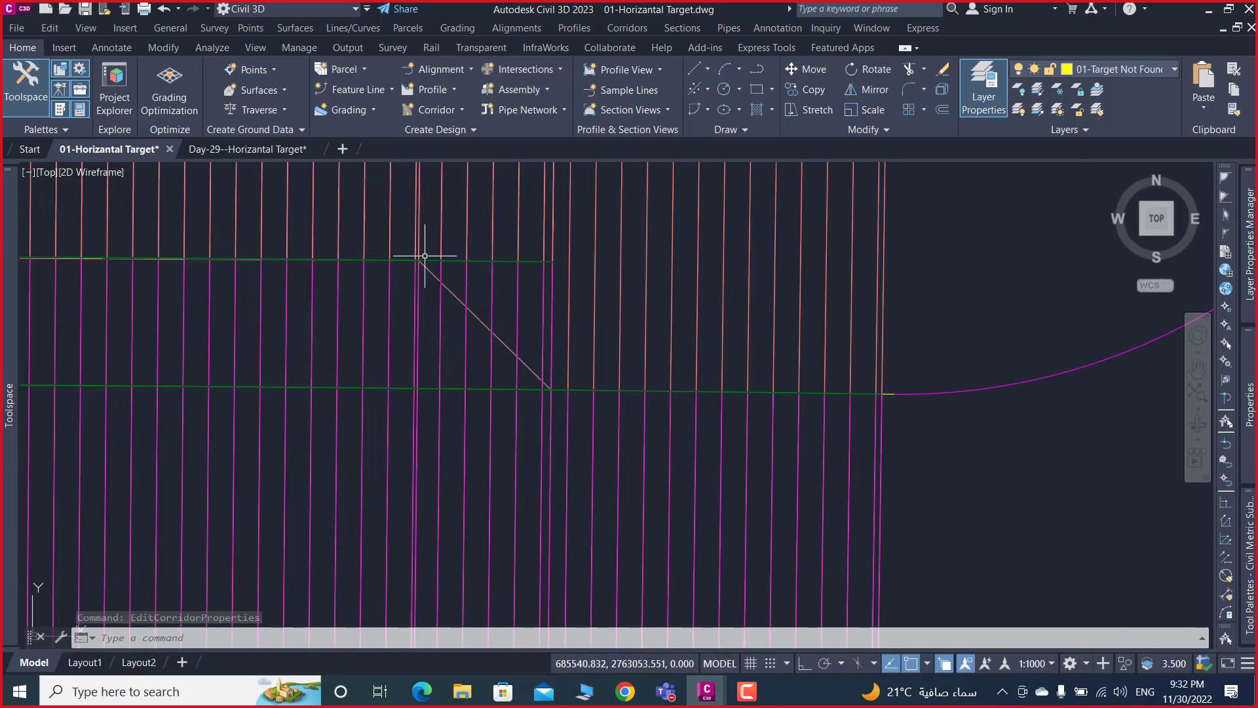
middle_drag(426, 275, 494, 336)
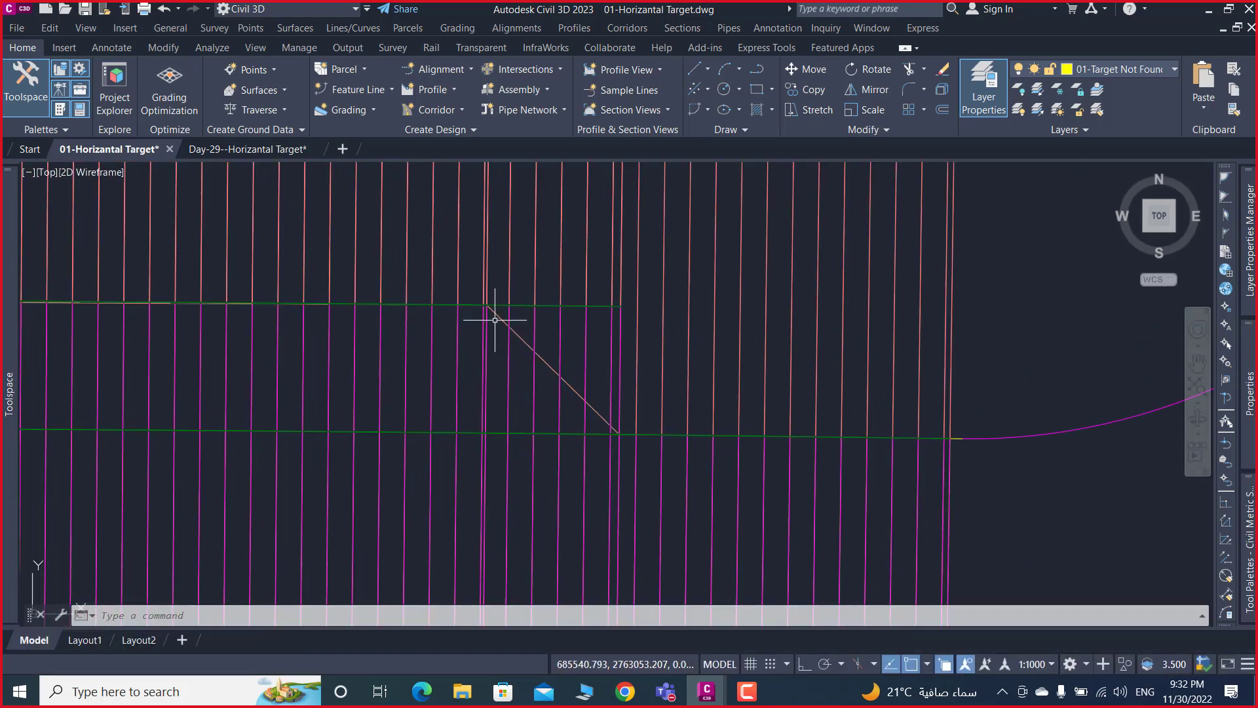
click(537, 228)
key(Delete)
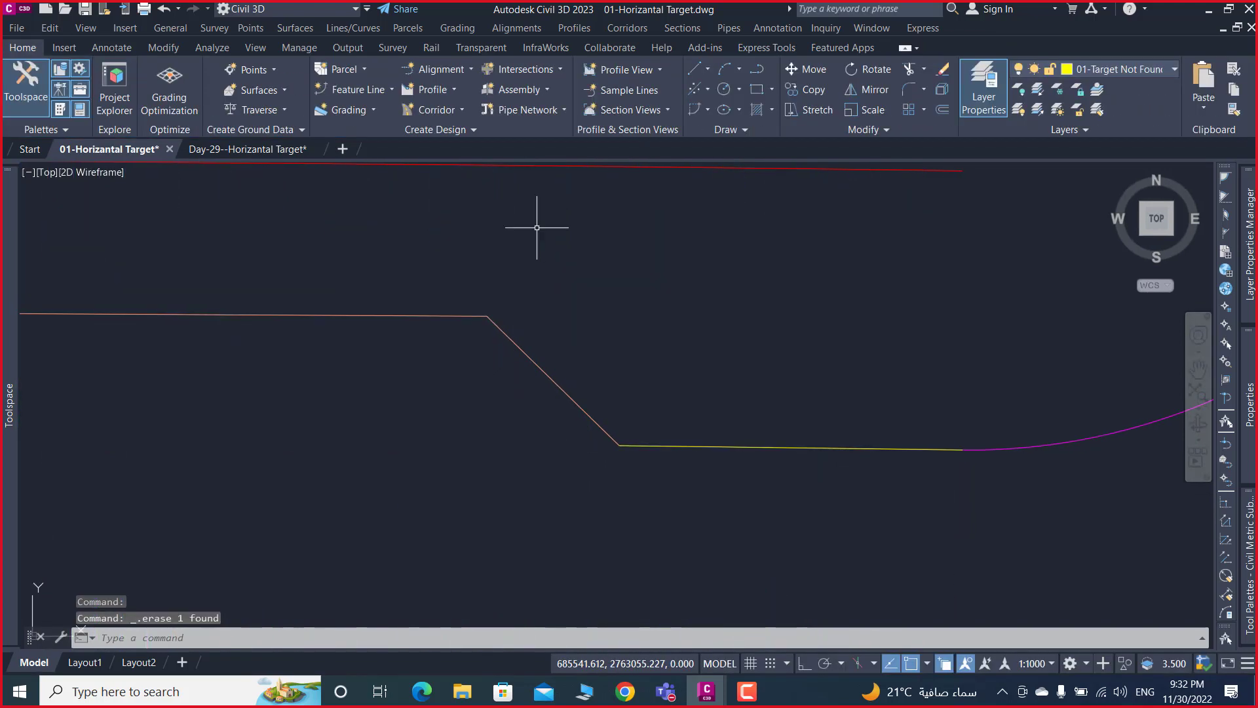
- Zoom back out and save the 01-Horizantal Target drawing
scroll(534, 247, down, 5)
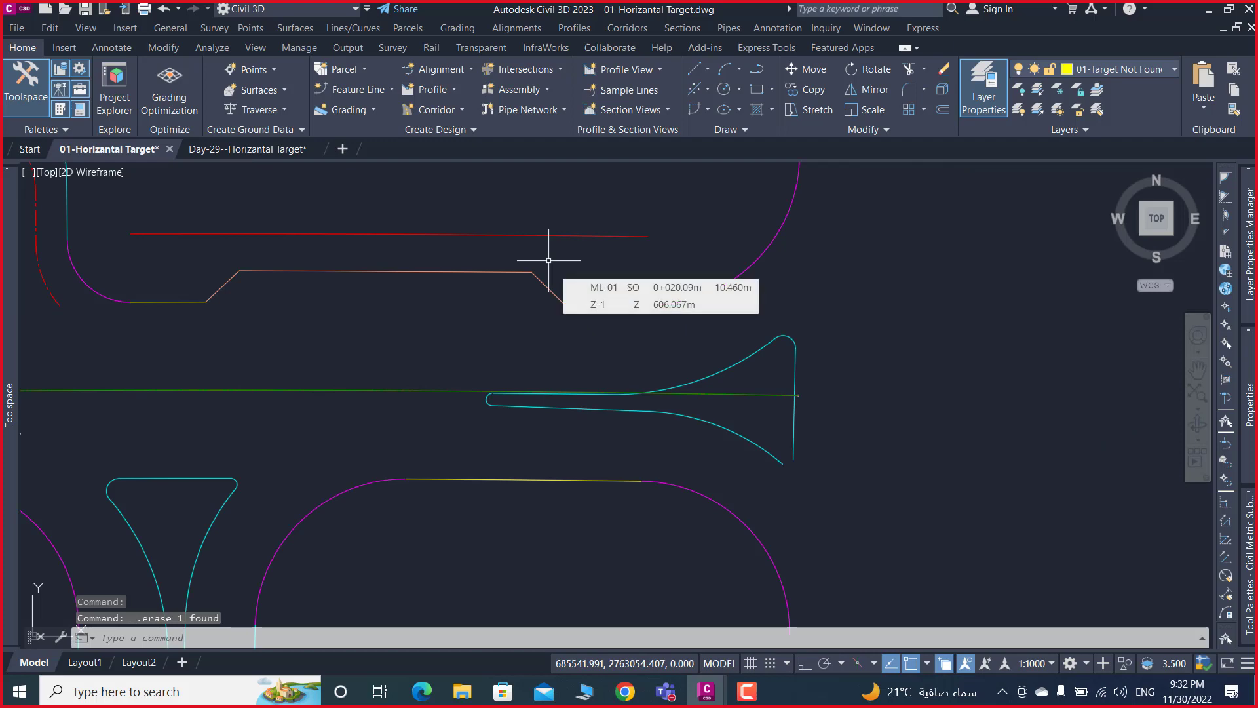
key(ctrl+s)
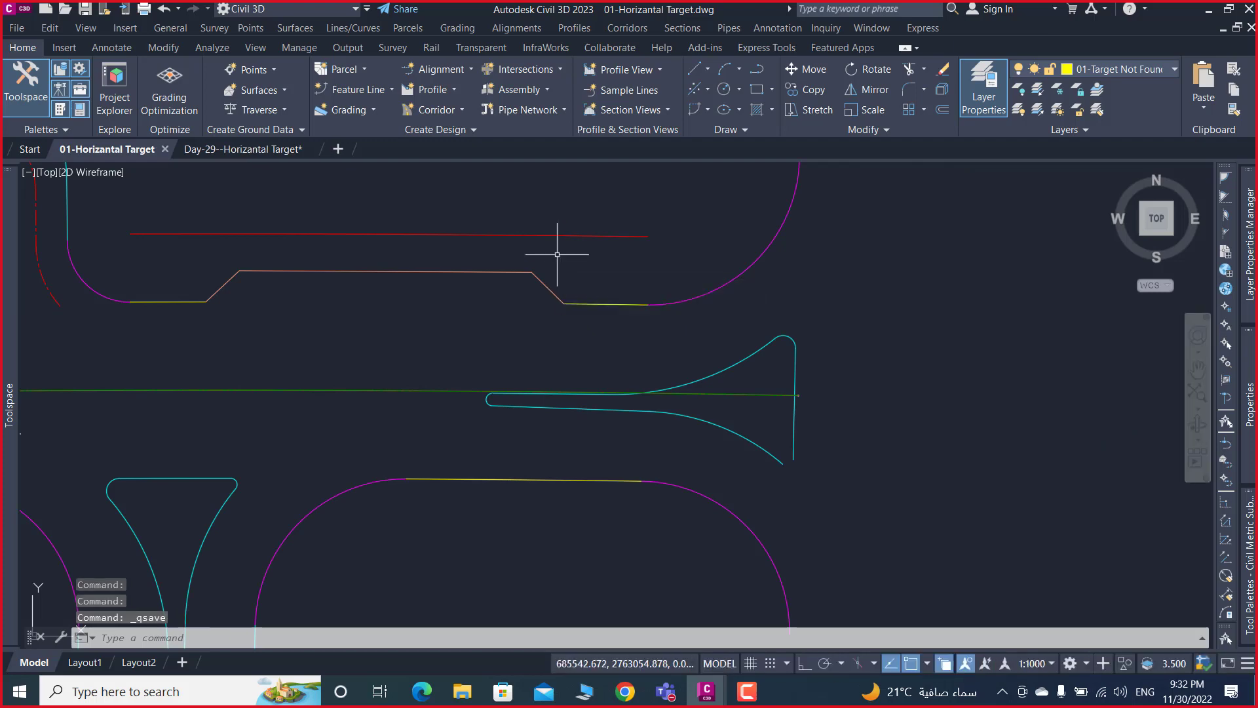
click(458, 110)
- Create corridor Road-ML-01 using the ROAD assembly, with baseline and region parameters enabled
click(454, 133)
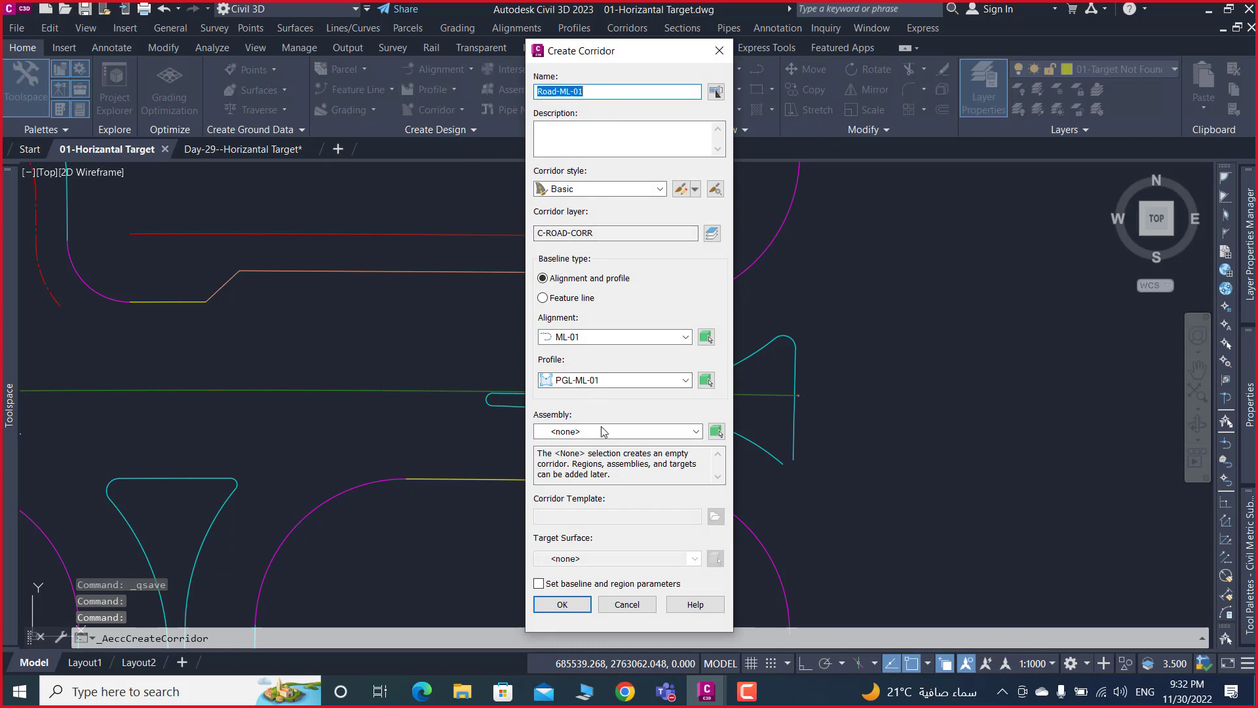
click(592, 432)
click(577, 460)
click(539, 584)
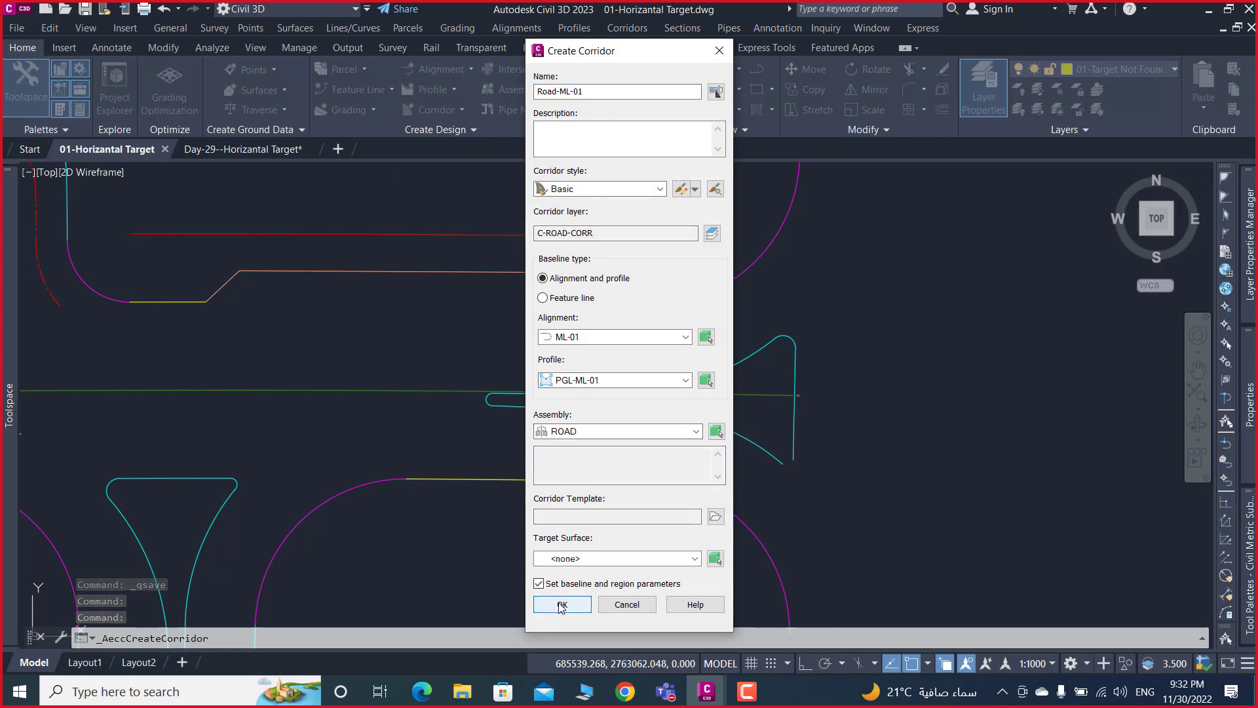
click(562, 604)
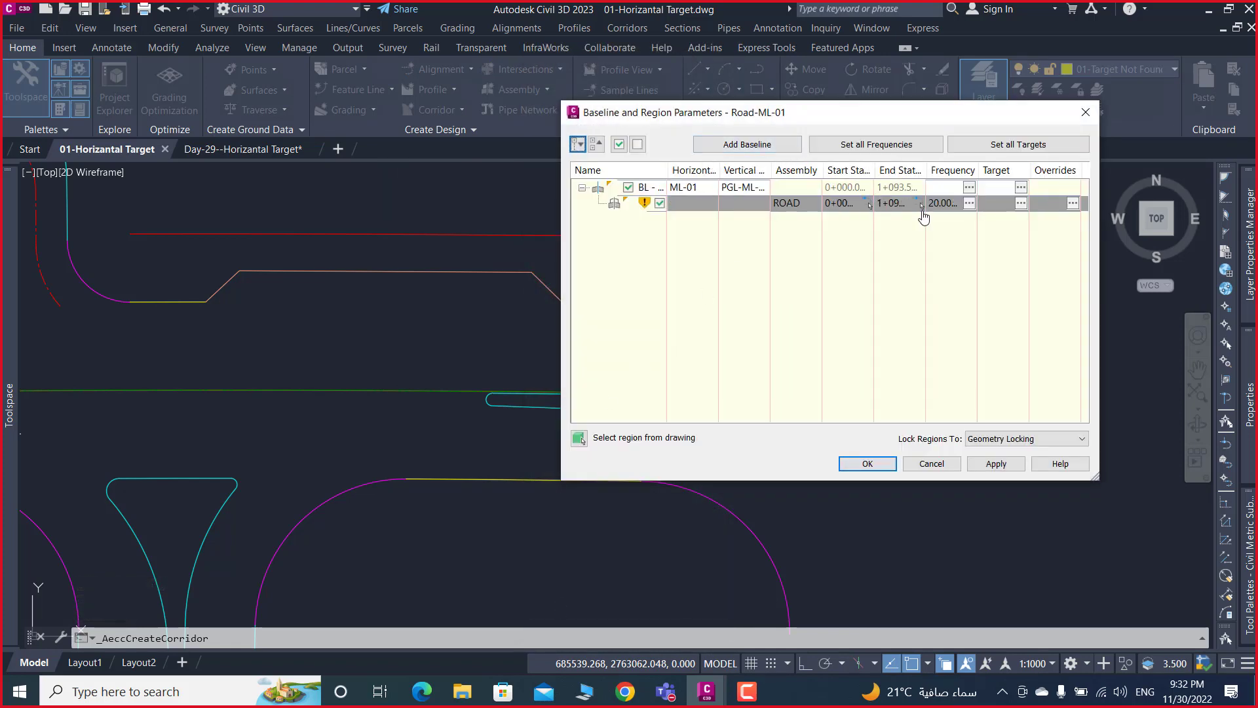
- Pick the region start station along ML-01 and end station at the curve start
click(869, 205)
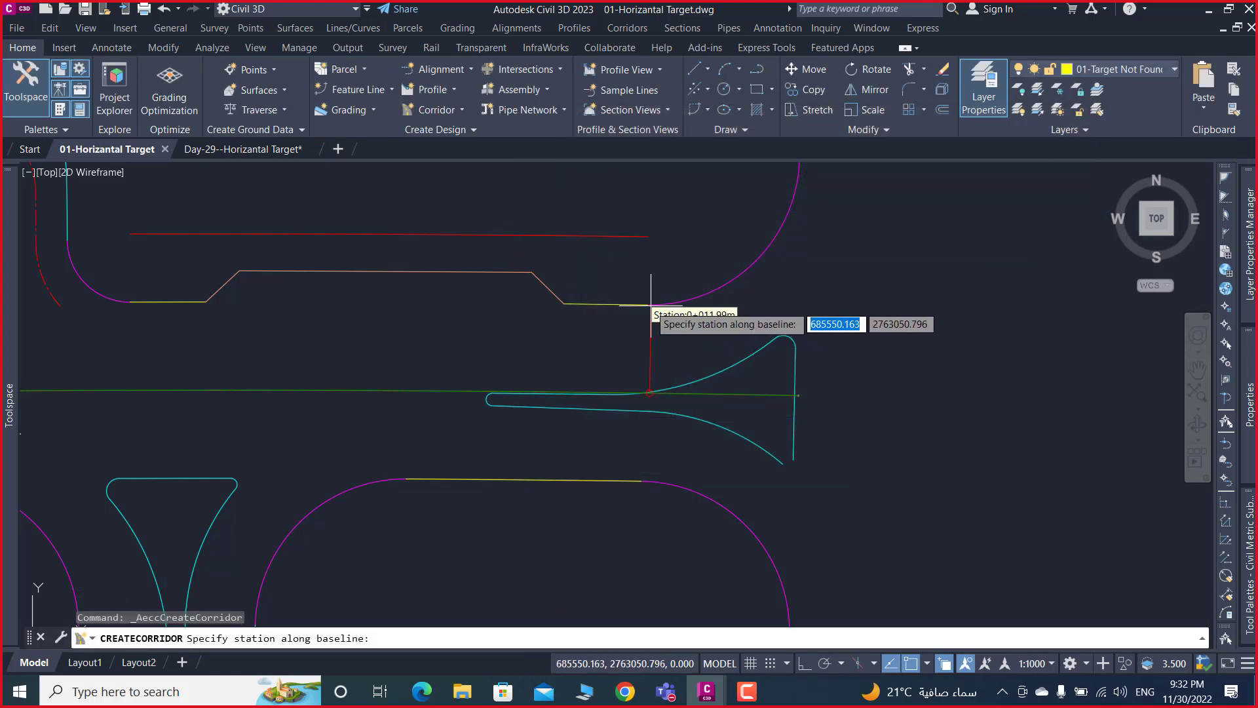
click(646, 295)
click(922, 206)
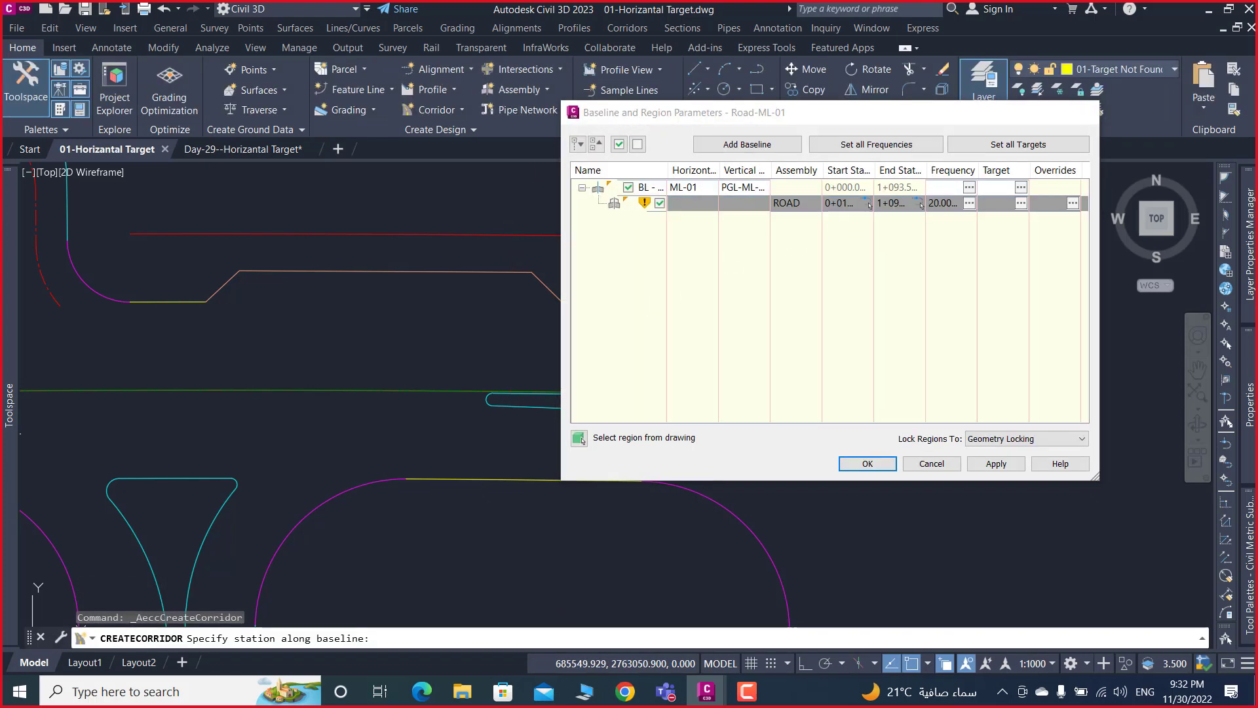
click(132, 301)
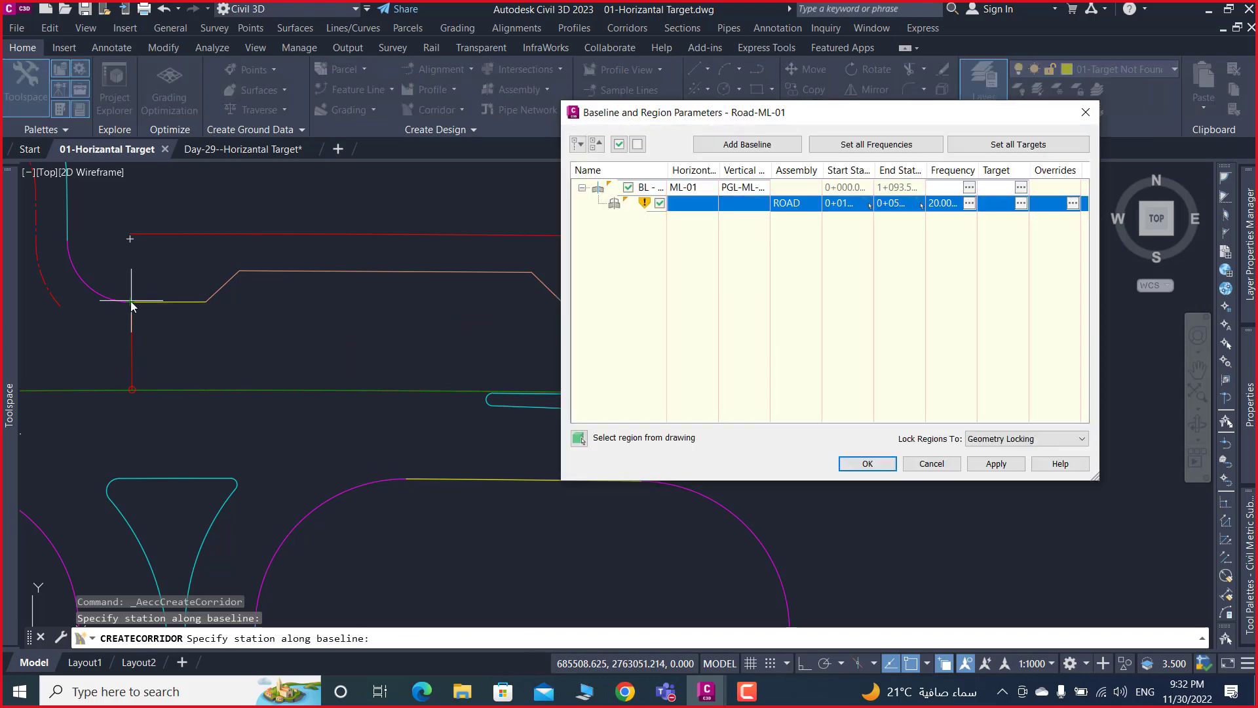
- Set the along-tangents and curve-increment frequencies to 0.500m
click(969, 203)
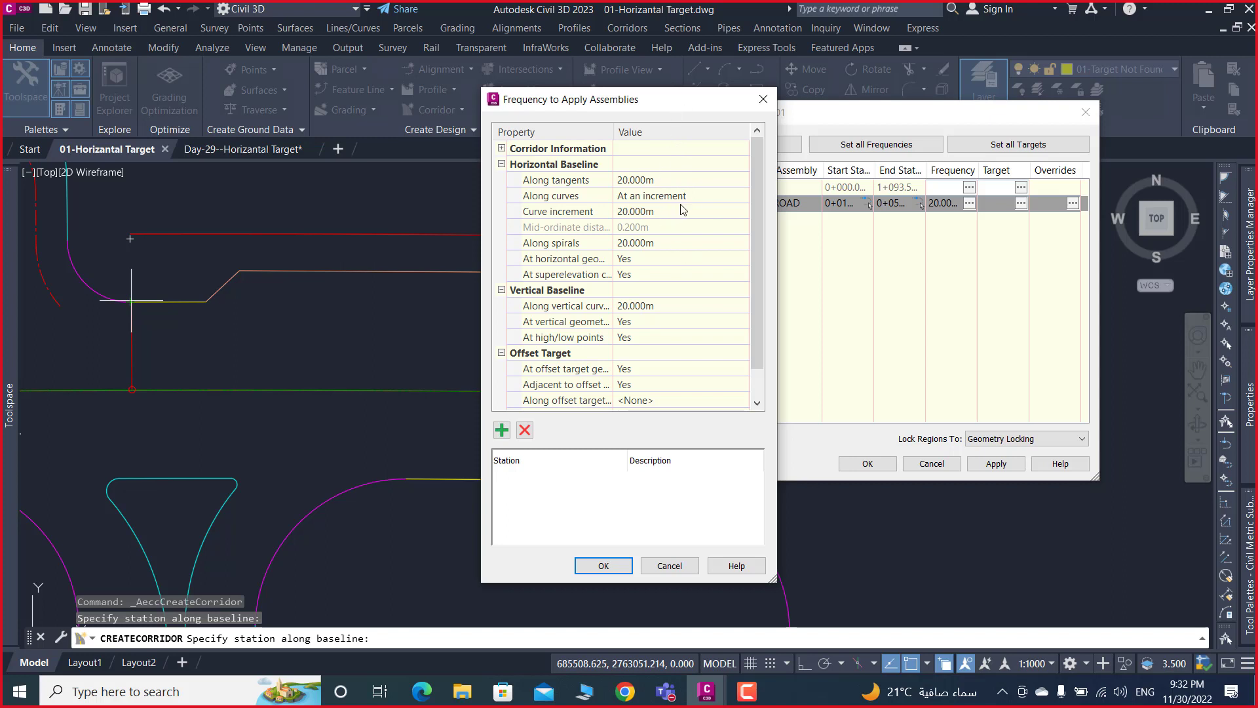
click(674, 182)
key(BackSpace)
key(Return)
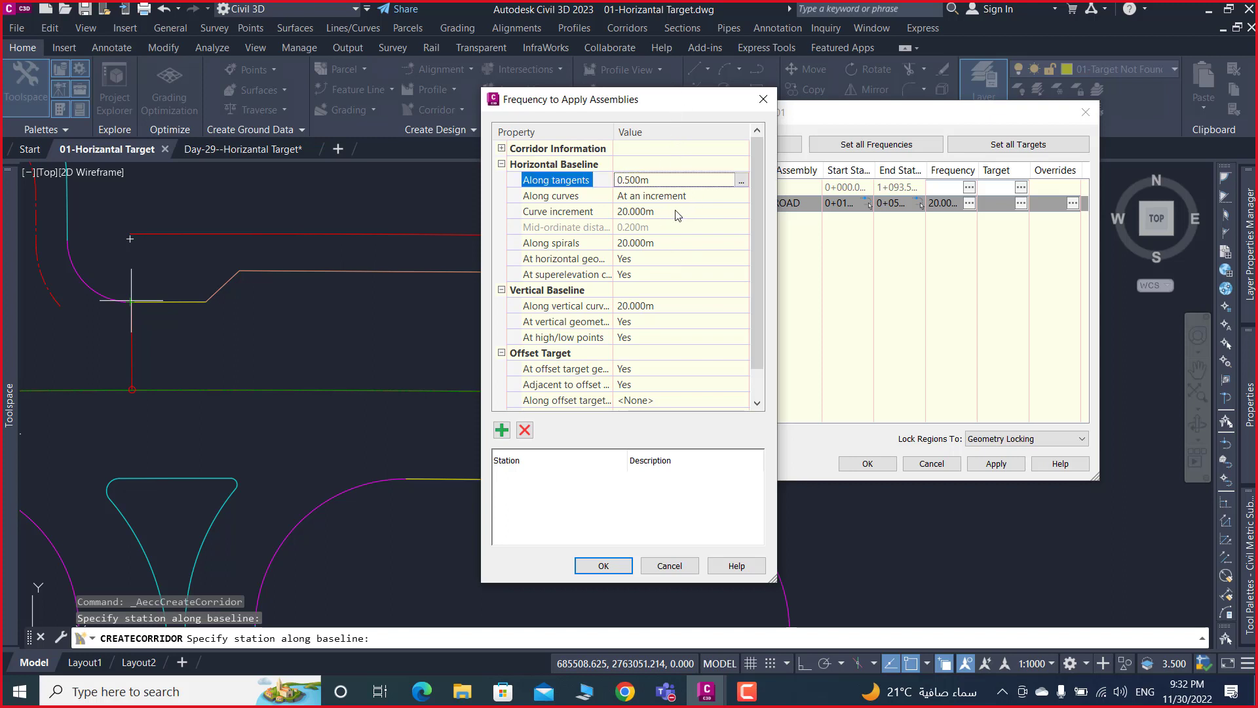
click(677, 212)
key(BackSpace)
text(.5)
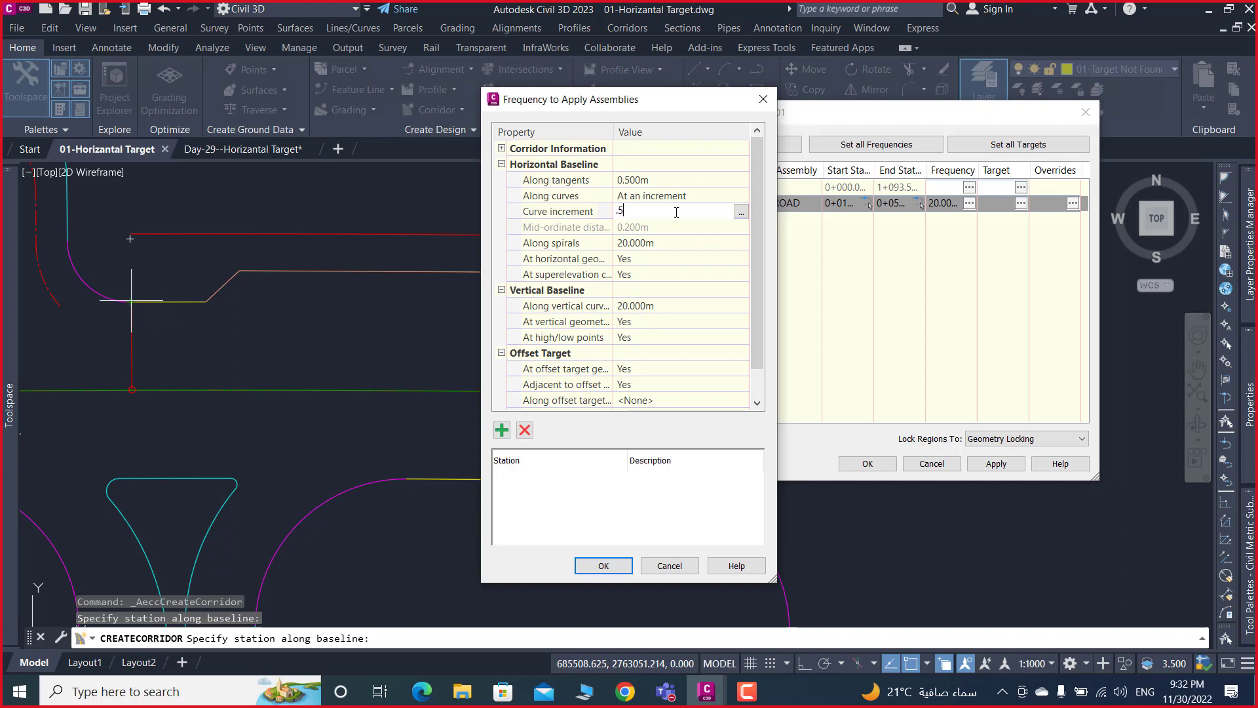
key(Return)
- Set the along-spirals and vertical-curve frequencies to 0.5 and apply them to the region
click(667, 243)
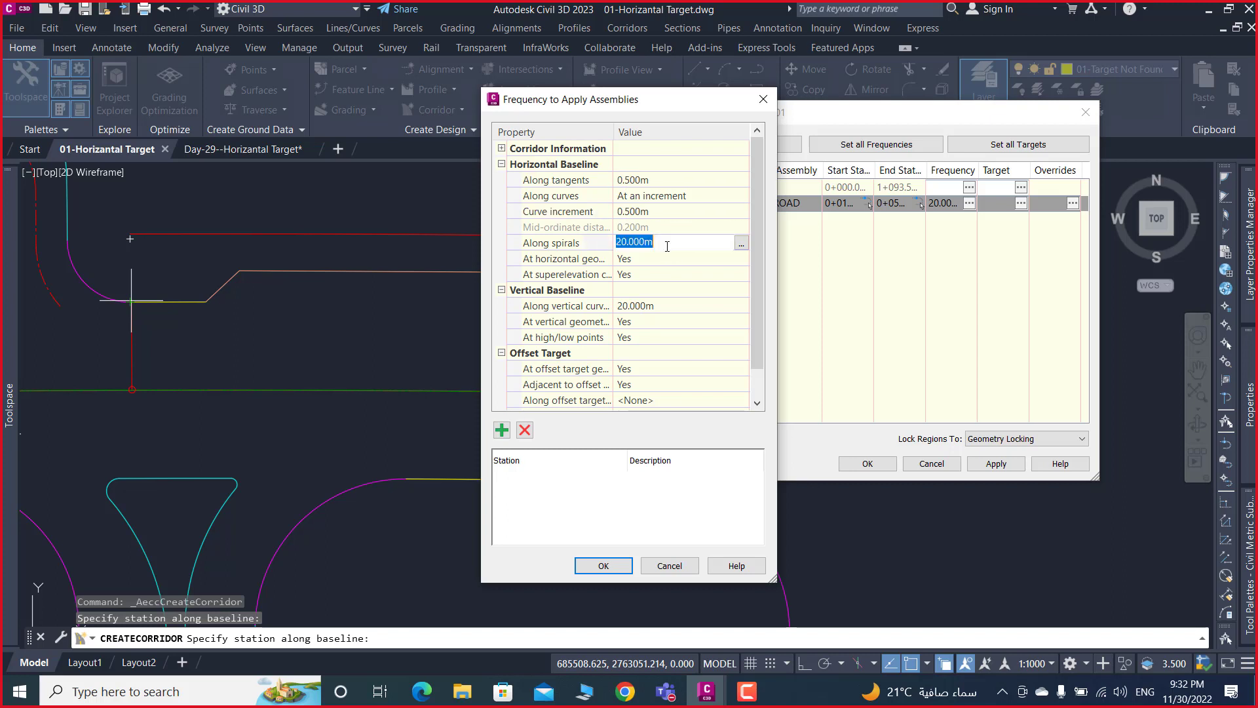
key(BackSpace)
text(.5)
key(Return)
click(670, 306)
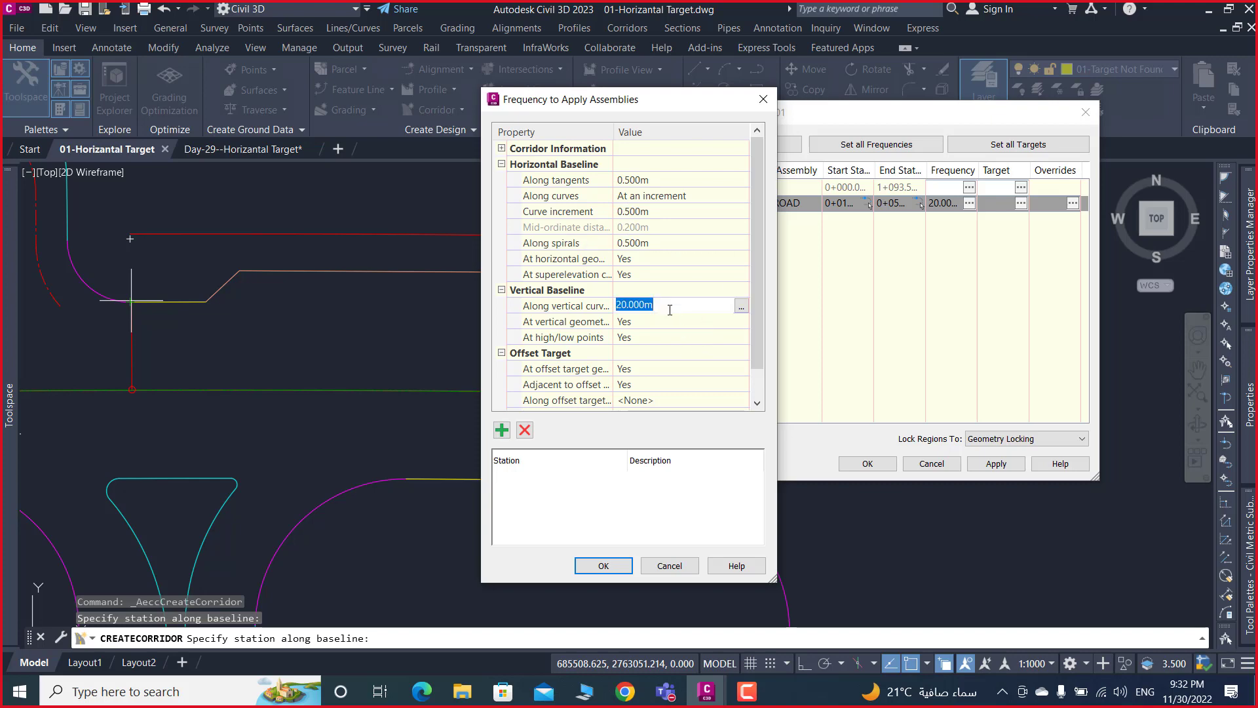
text(.)
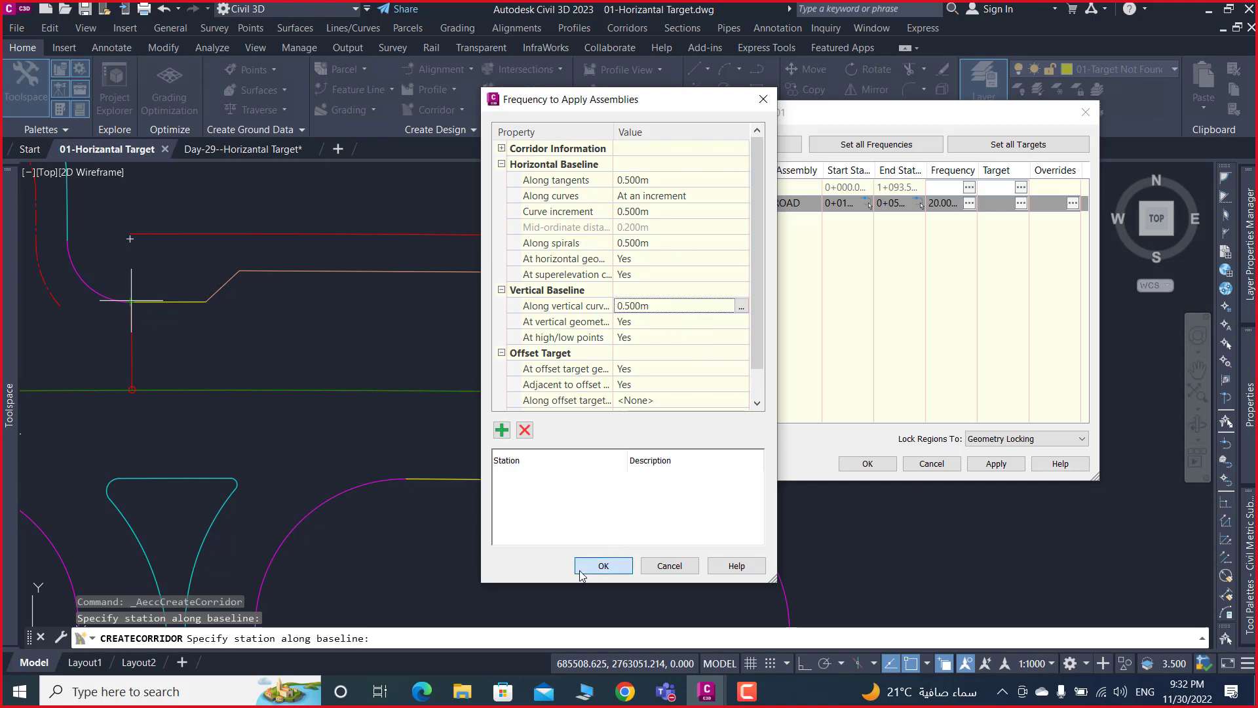
click(596, 565)
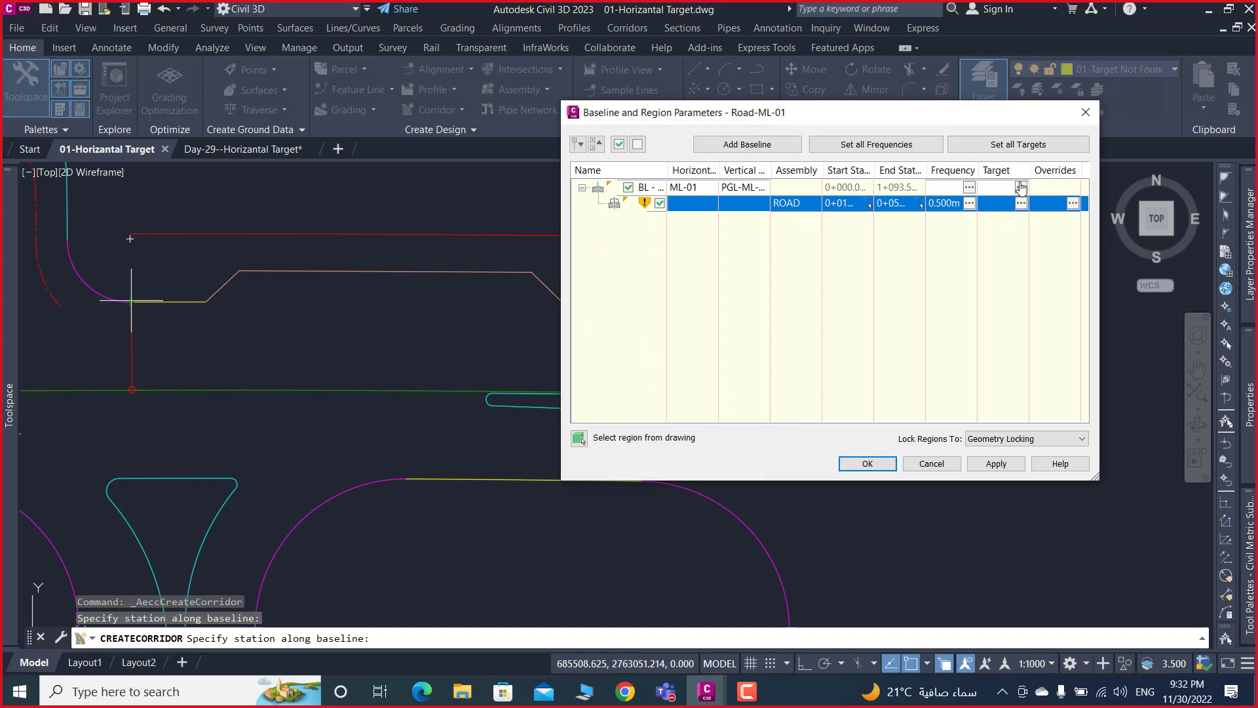
- Open the region's Target Mapping and collapse the PARK through WALK WAY Park groups
mouse_move(954, 117)
mouse_down()
mouse_move(1023, 178)
mouse_move(931, 335)
mouse_up()
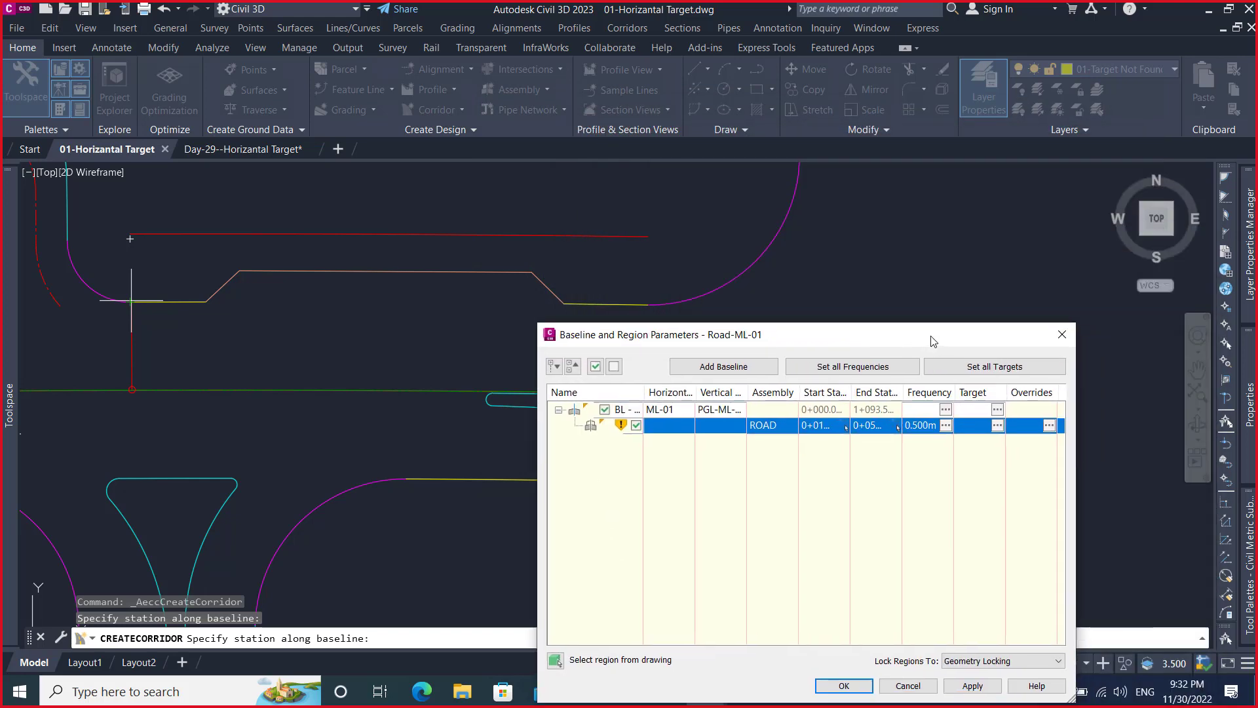
click(996, 410)
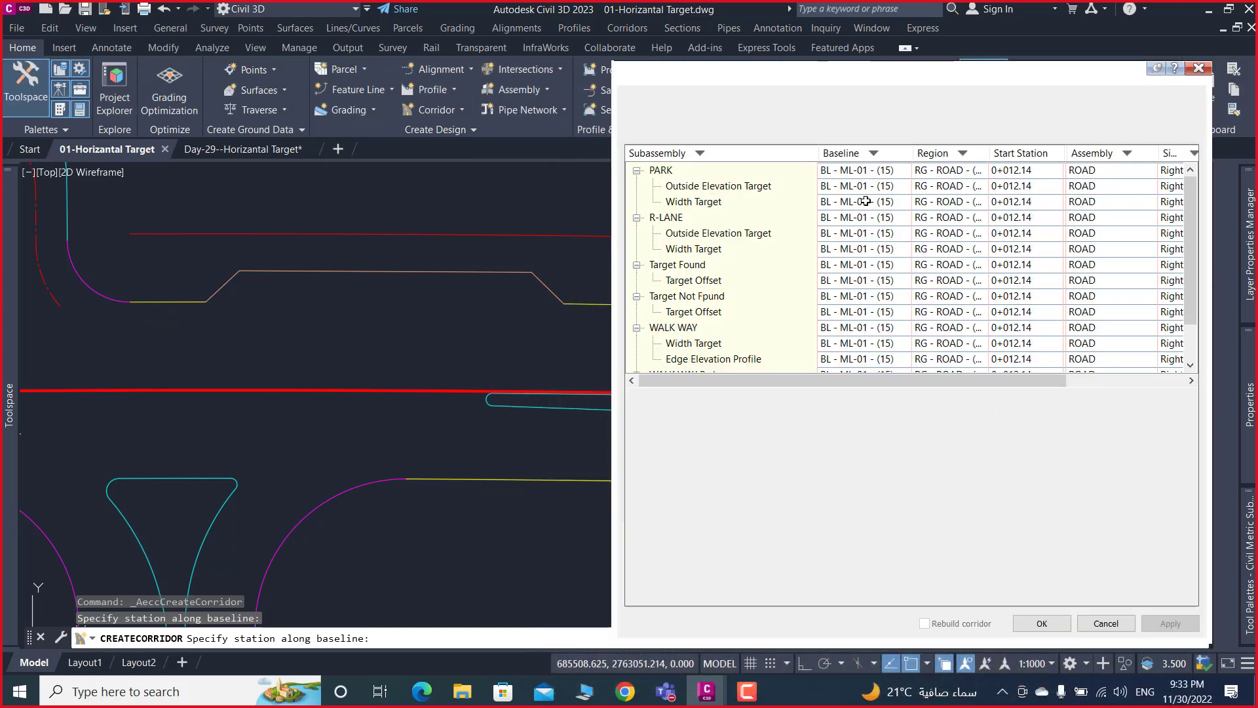
drag(878, 68, 967, 334)
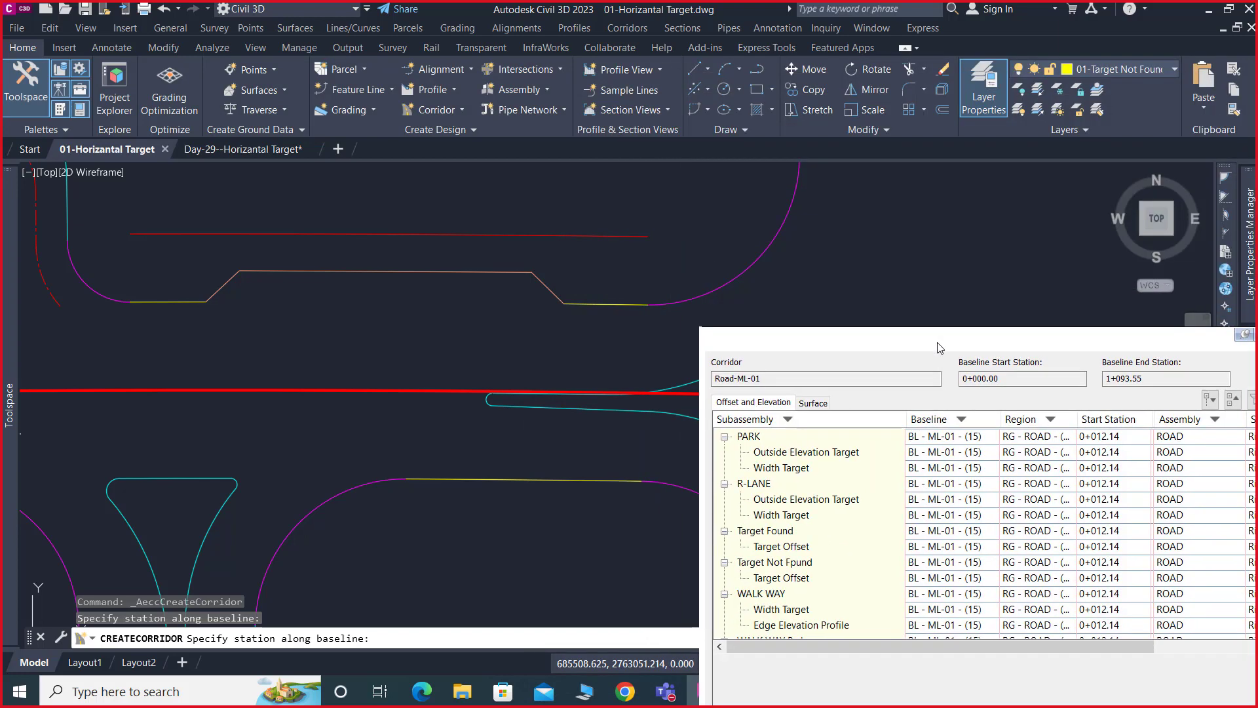
click(724, 437)
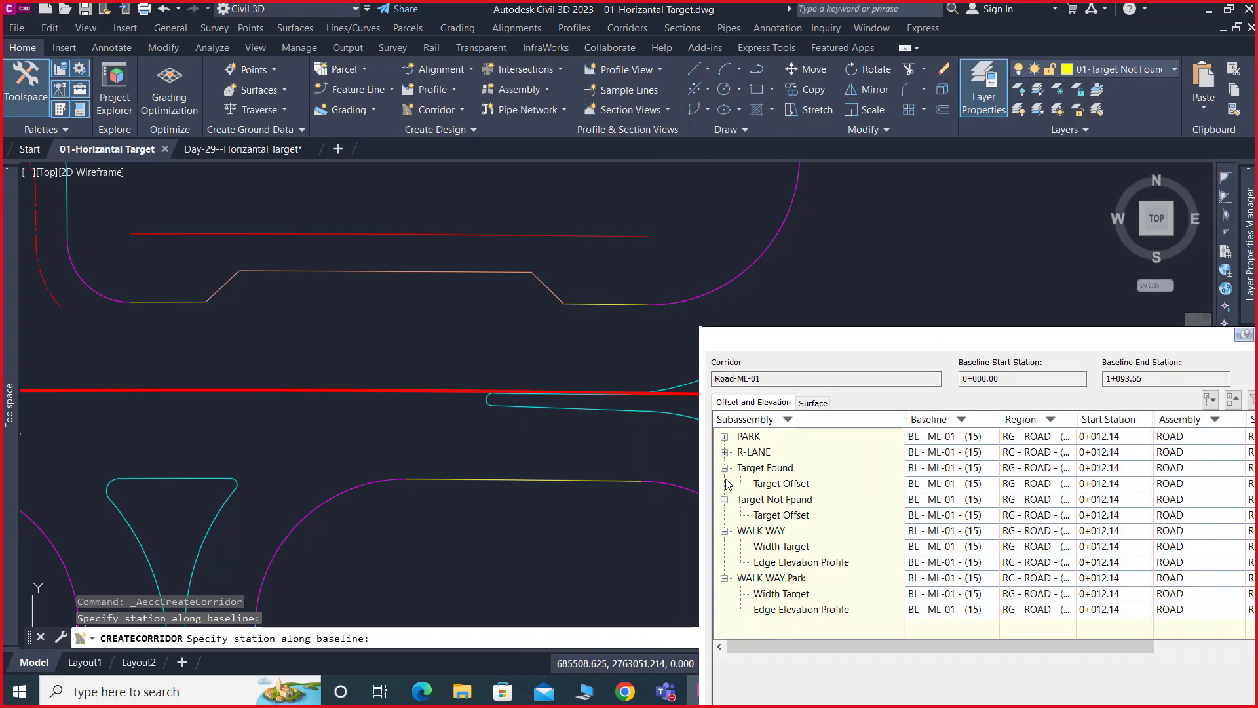
click(725, 468)
click(724, 500)
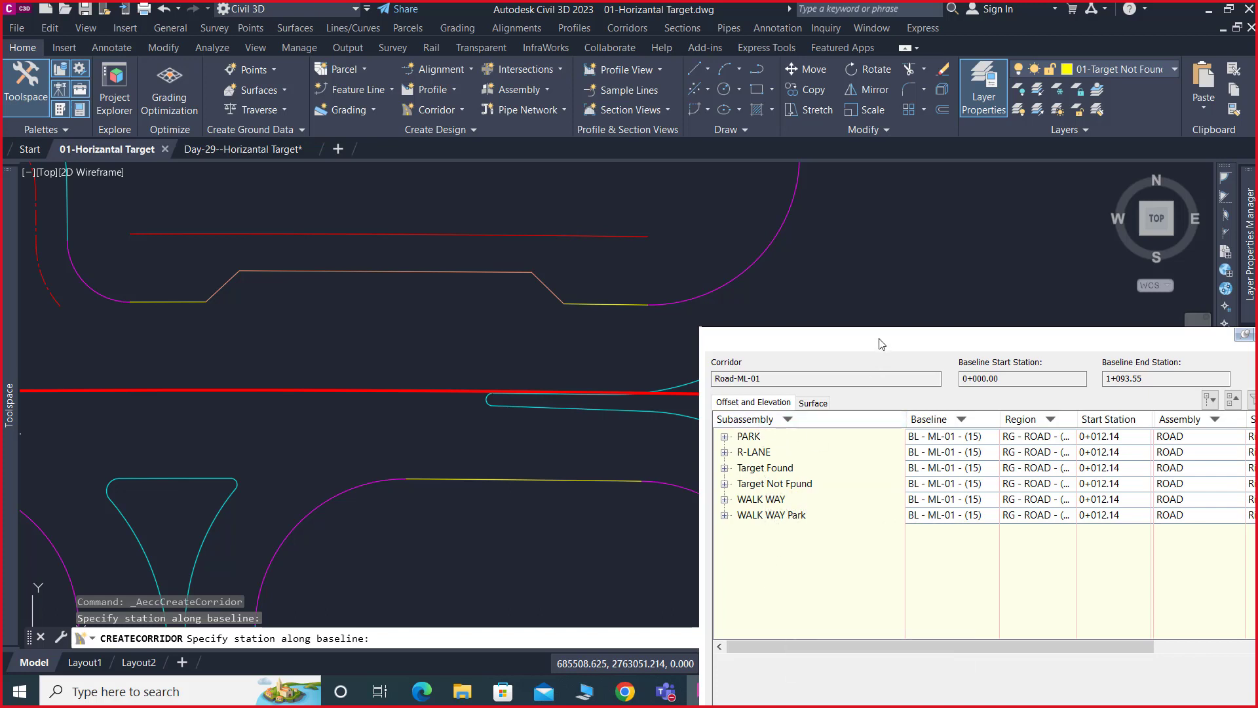
- Map Target Found's Target Offset to the 01-Target Found polyline
mouse_move(883, 344)
mouse_down()
mouse_move(774, 204)
mouse_move(838, 247)
mouse_move(852, 295)
mouse_move(588, 99)
mouse_move(747, 195)
mouse_move(820, 312)
mouse_move(818, 347)
mouse_up()
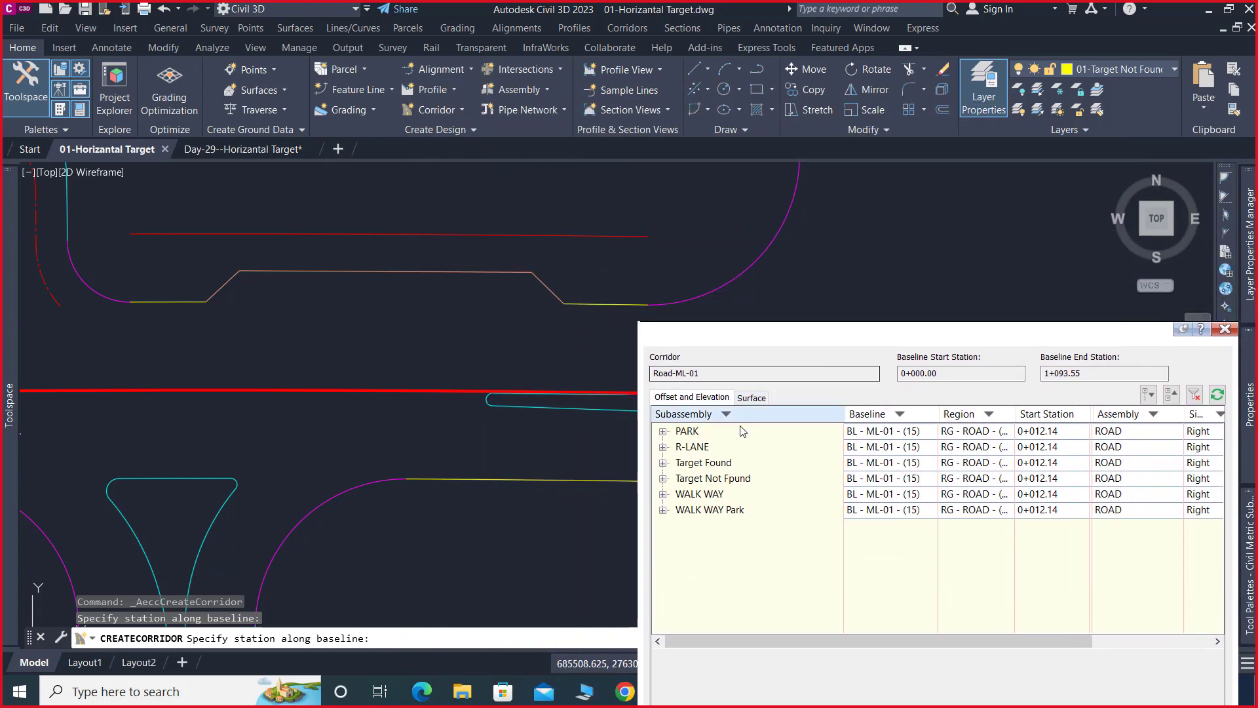
click(663, 463)
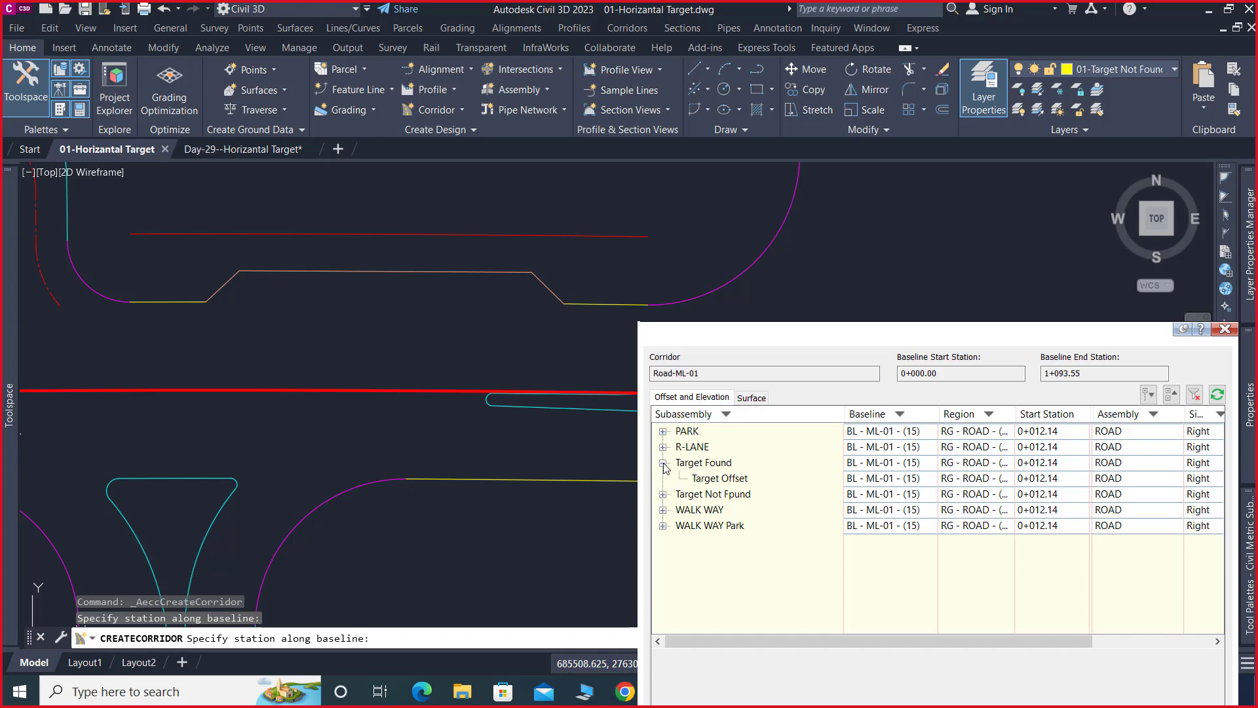
click(712, 482)
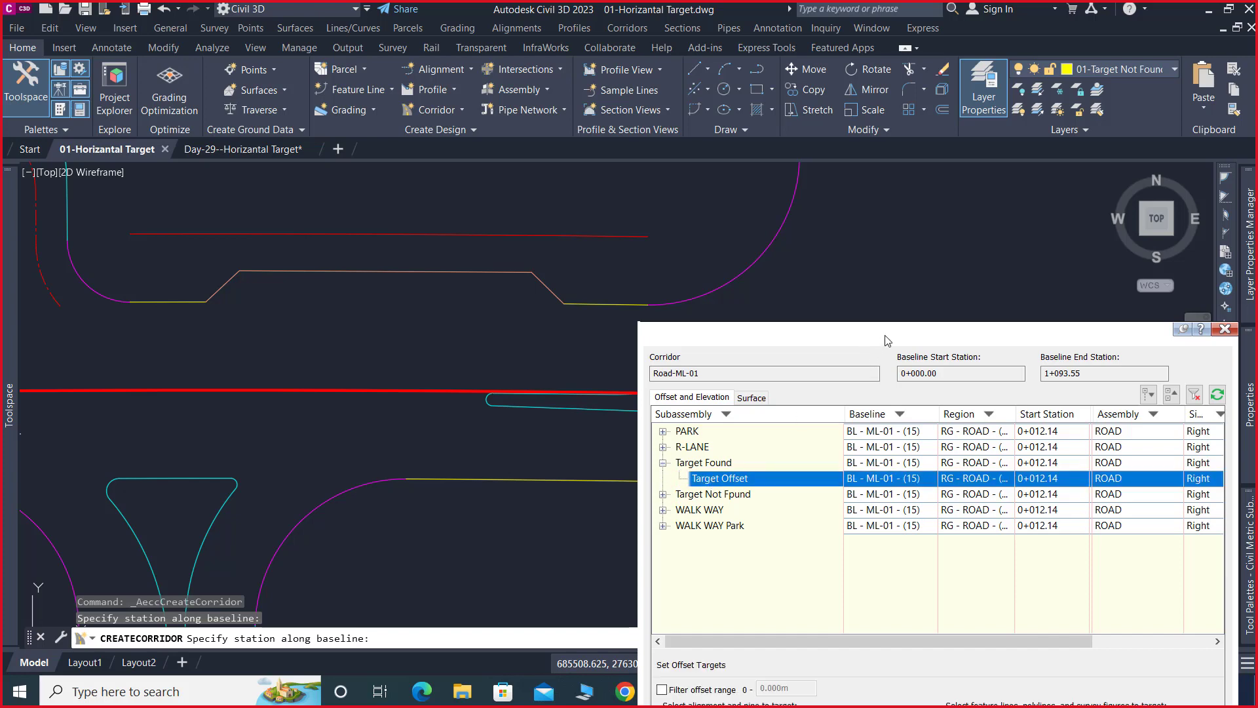
drag(885, 340, 840, 141)
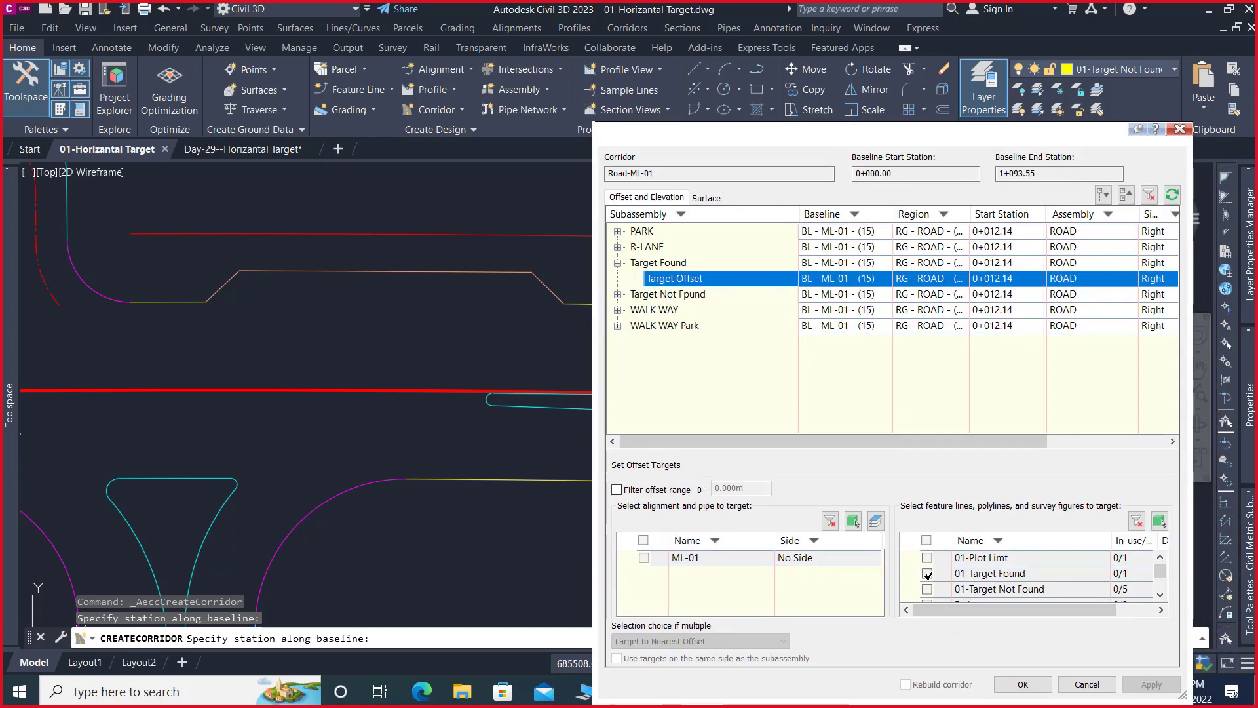
click(928, 574)
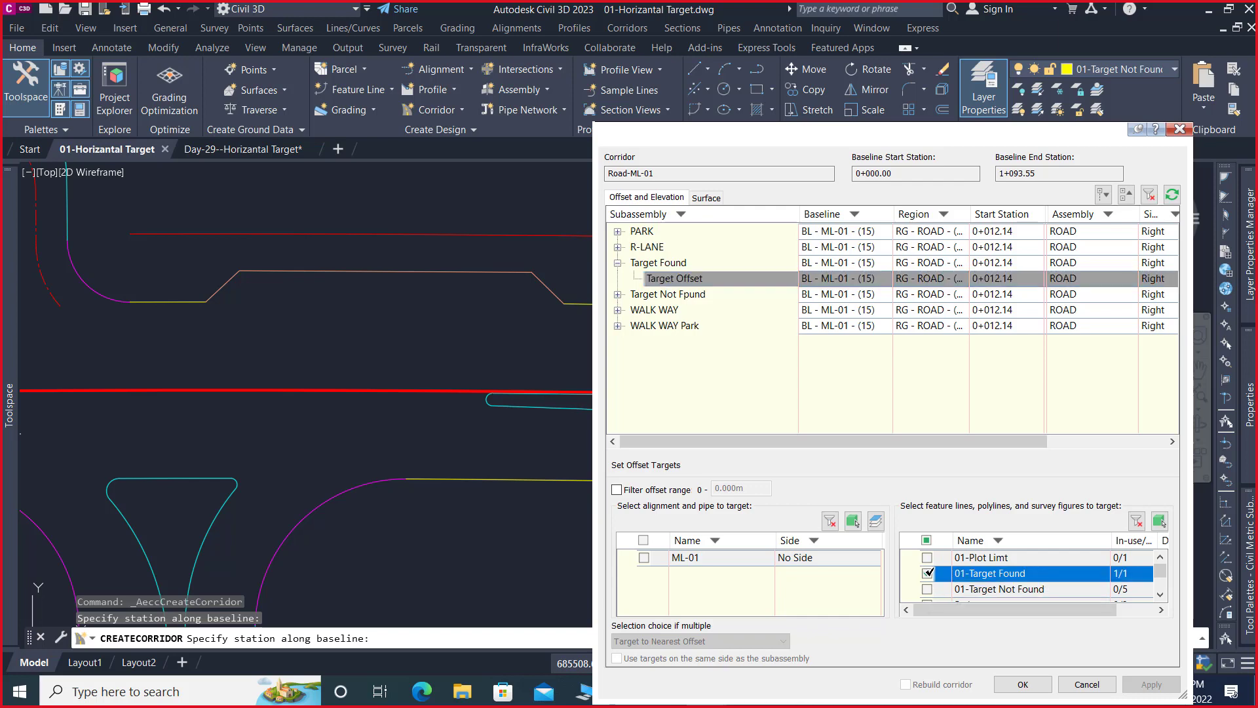
click(1022, 684)
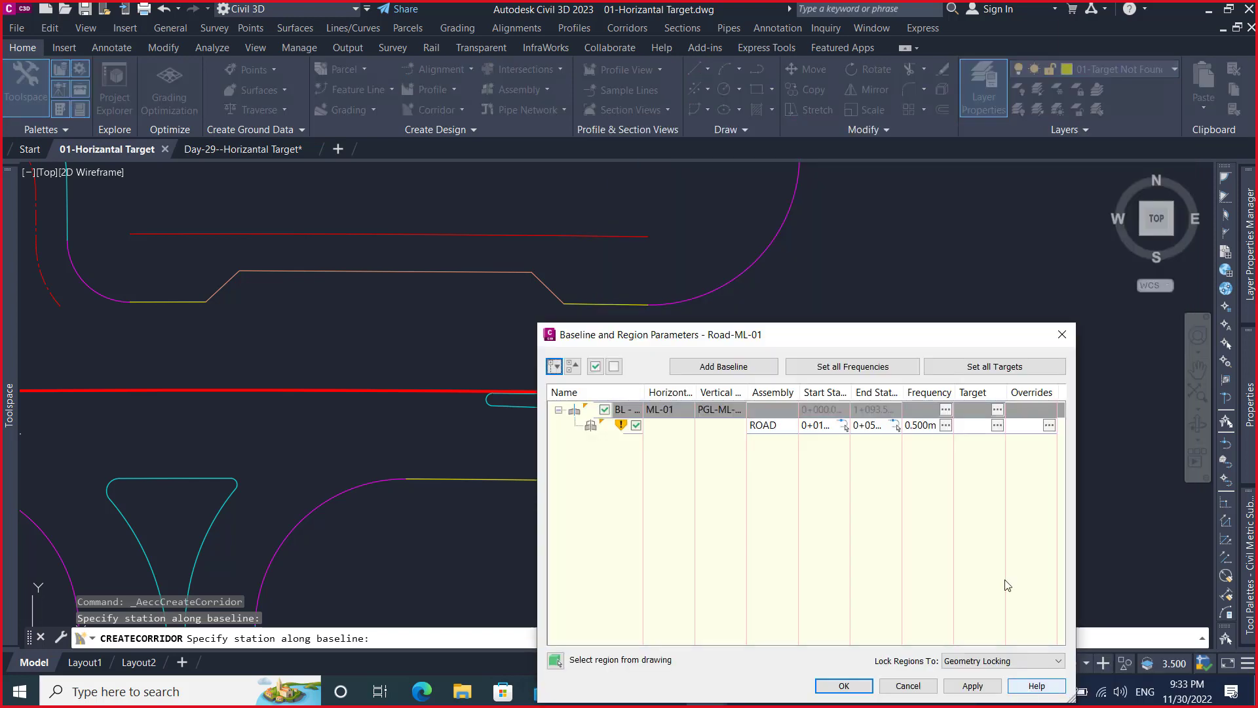
- Apply the target changes and rebuild corridor Road-ML-01
drag(873, 335, 932, 169)
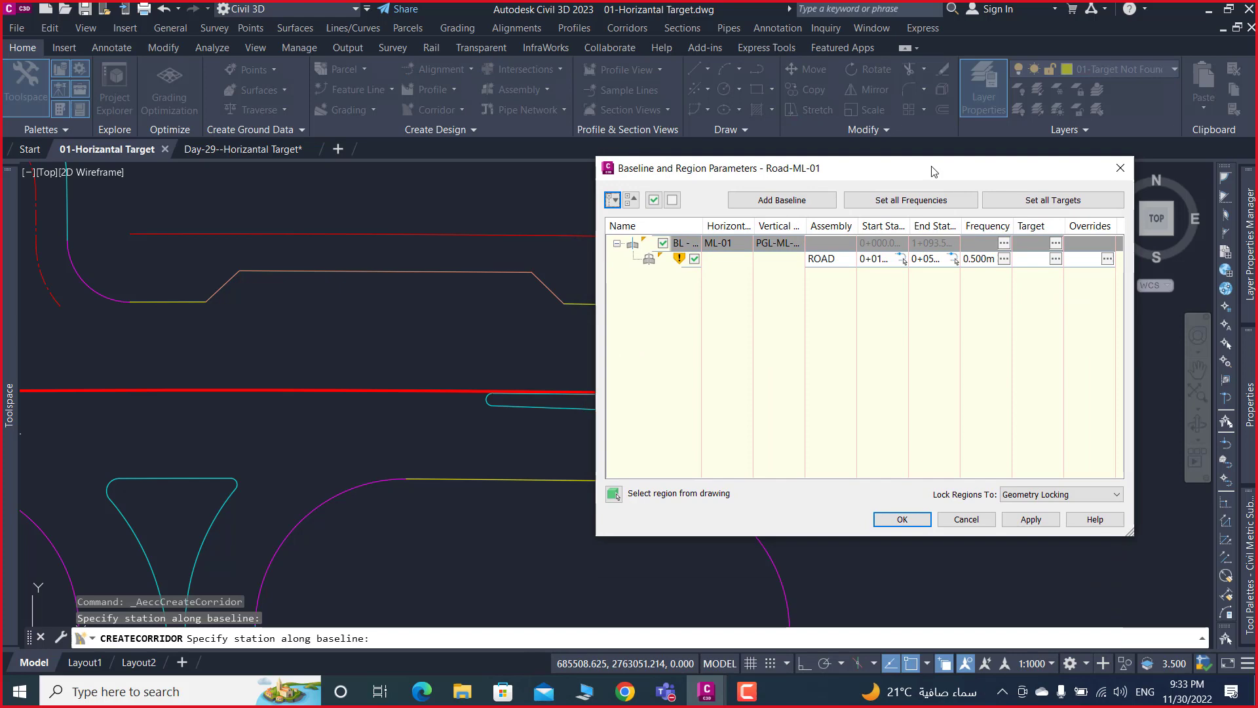
click(1031, 519)
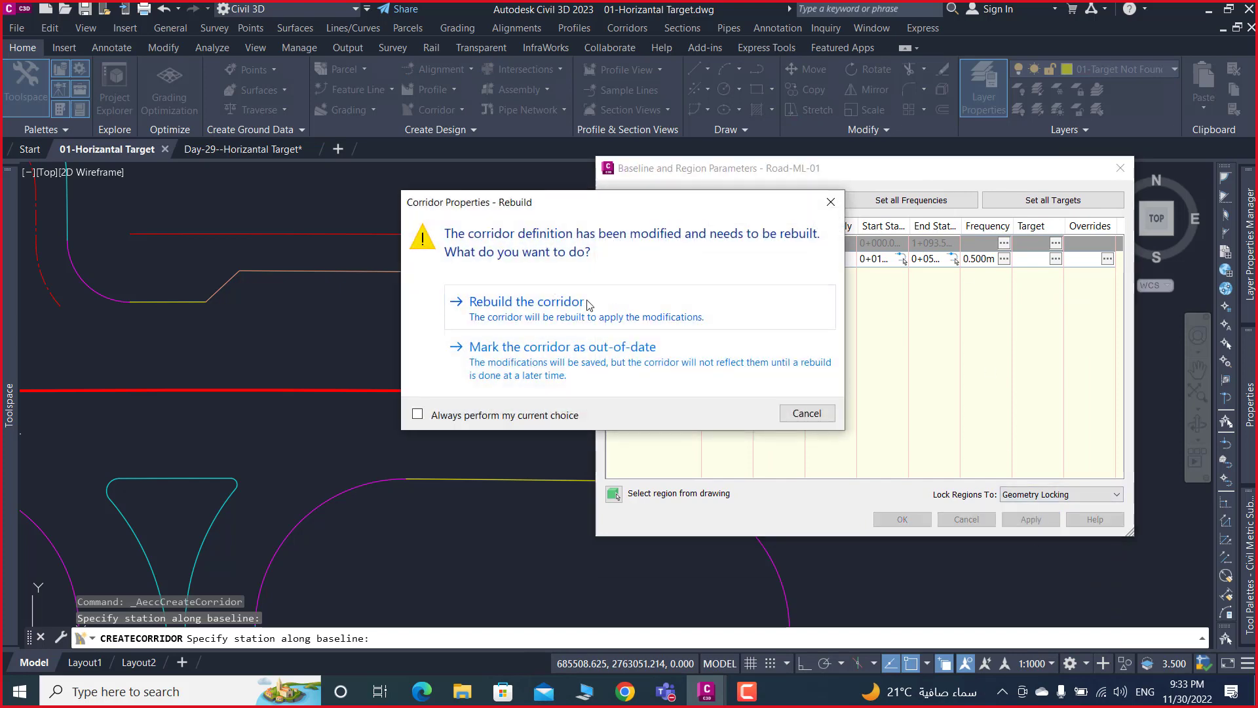
click(588, 303)
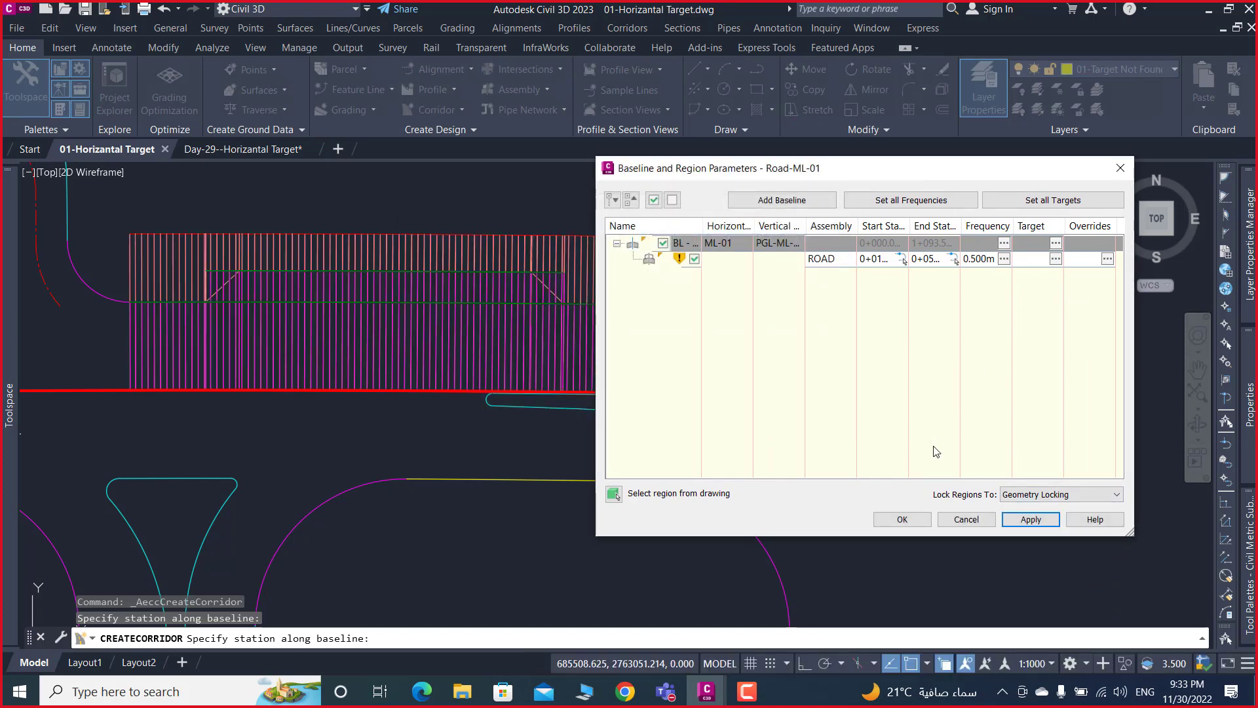
click(905, 521)
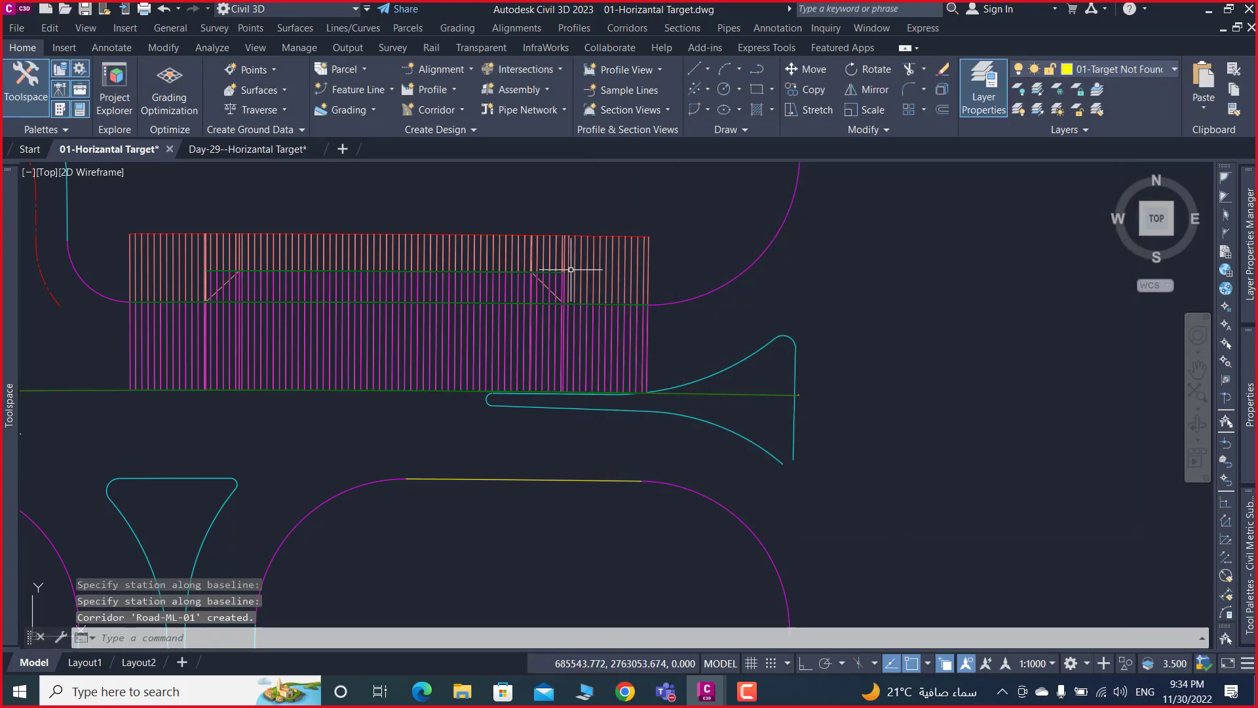
scroll(570, 279, up, 2)
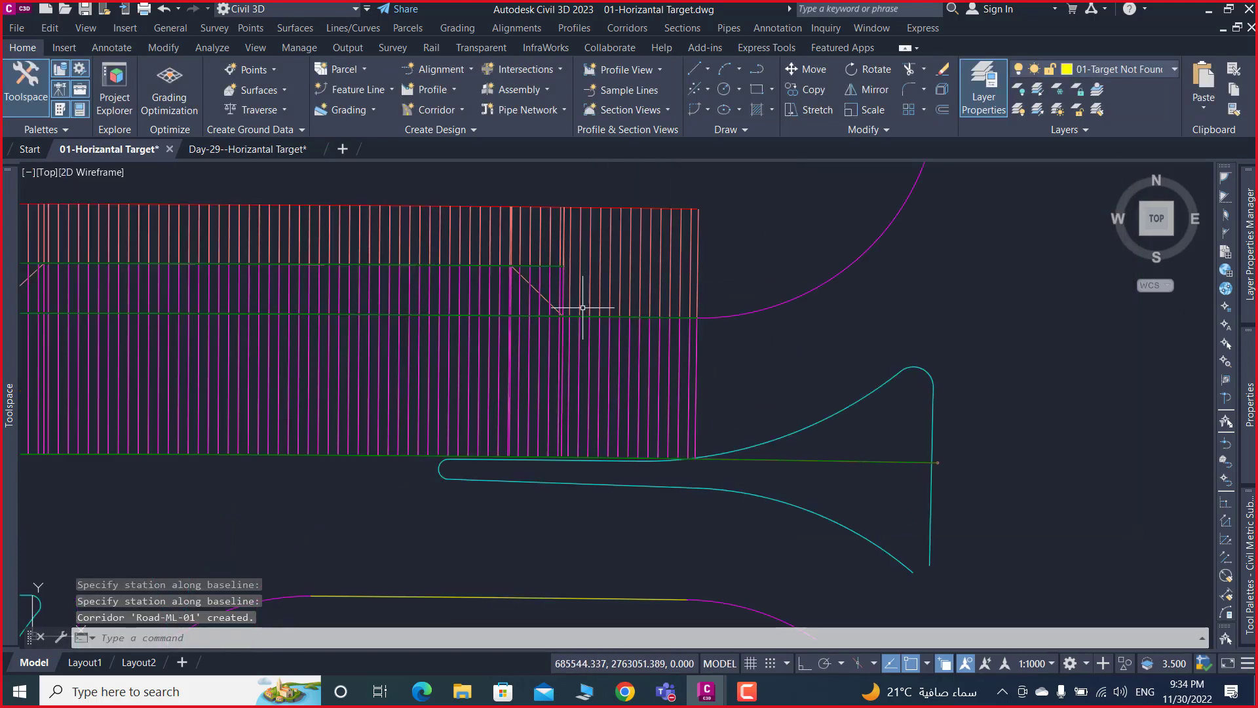
scroll(564, 295, up, 4)
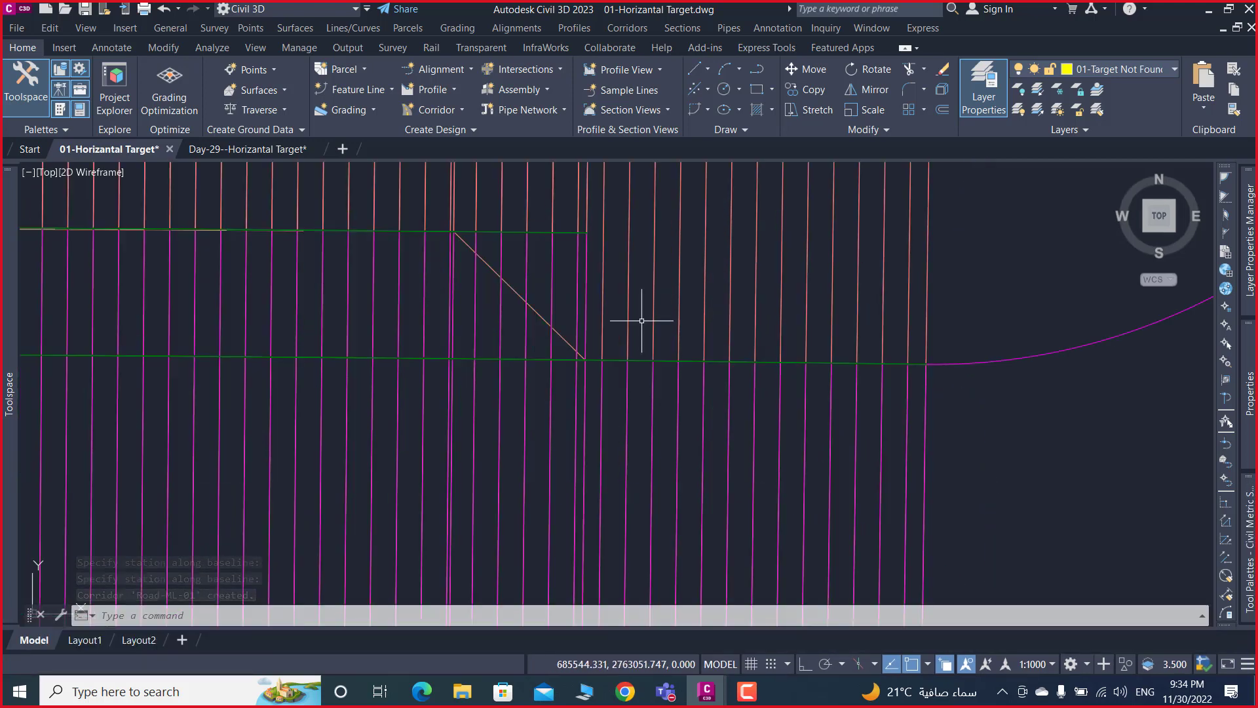
middle_drag(658, 321, 677, 365)
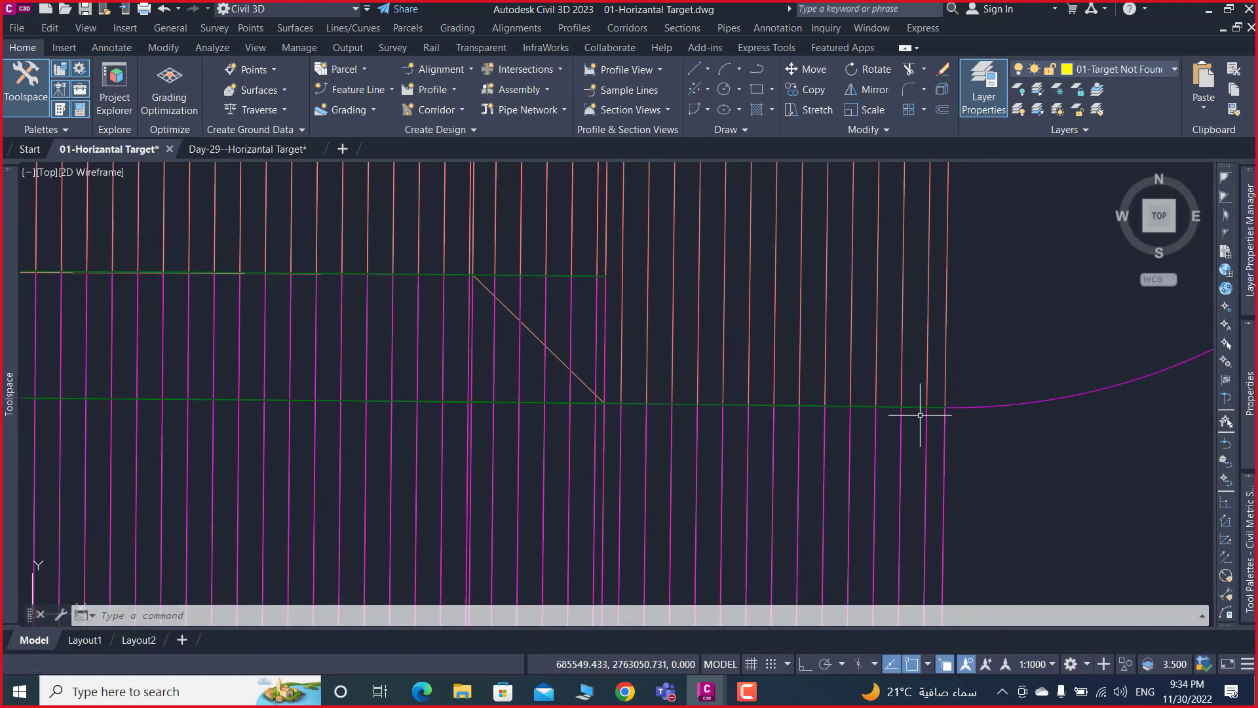
middle_drag(921, 415, 849, 486)
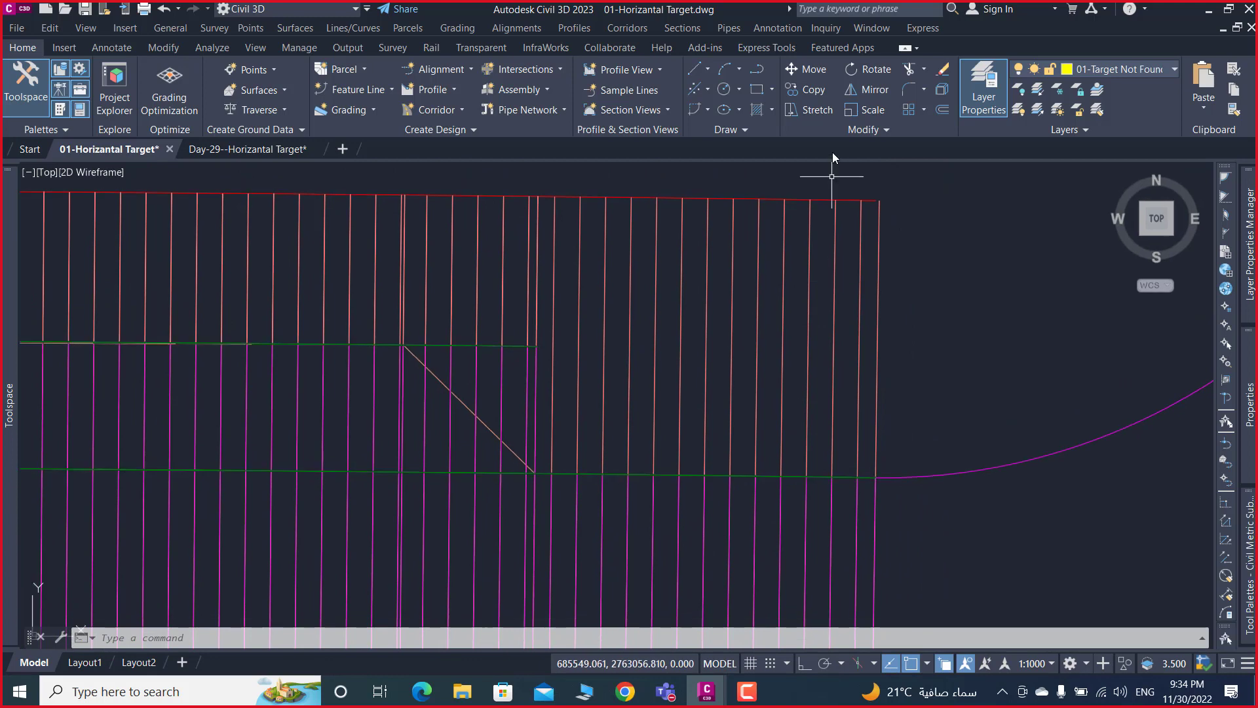
middle_drag(542, 343, 916, 295)
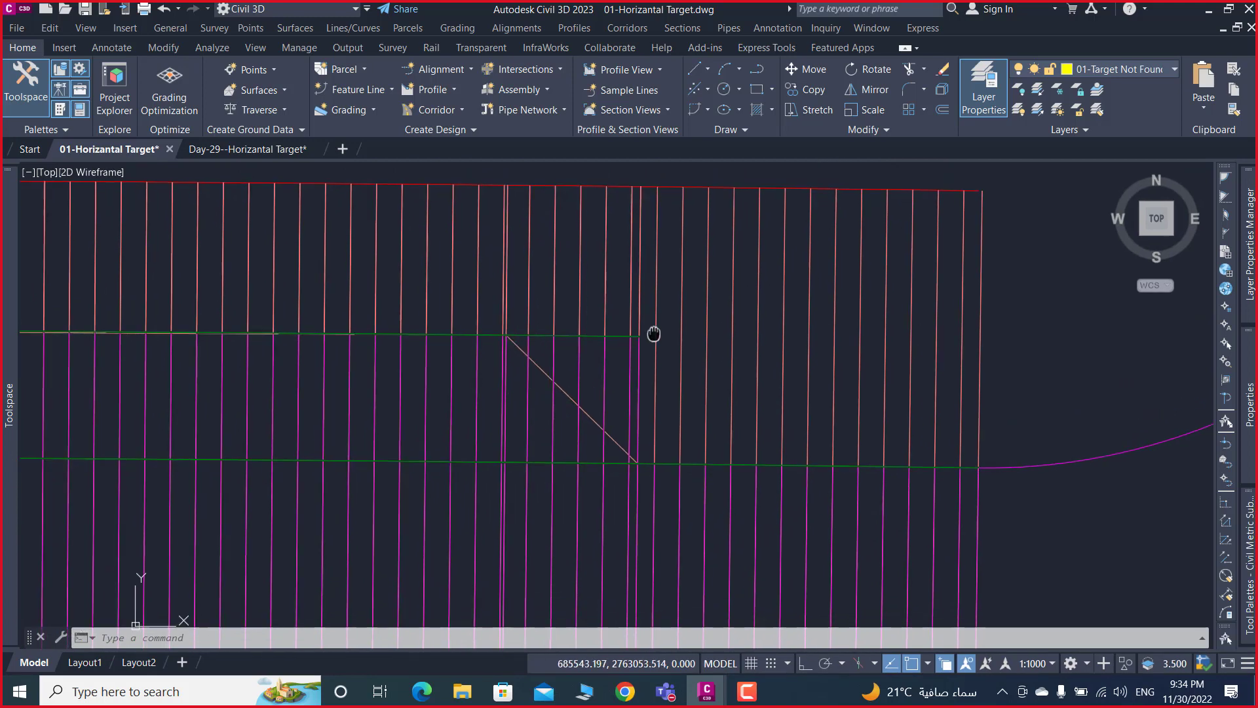
scroll(654, 350, down, 1)
scroll(191, 309, down, 3)
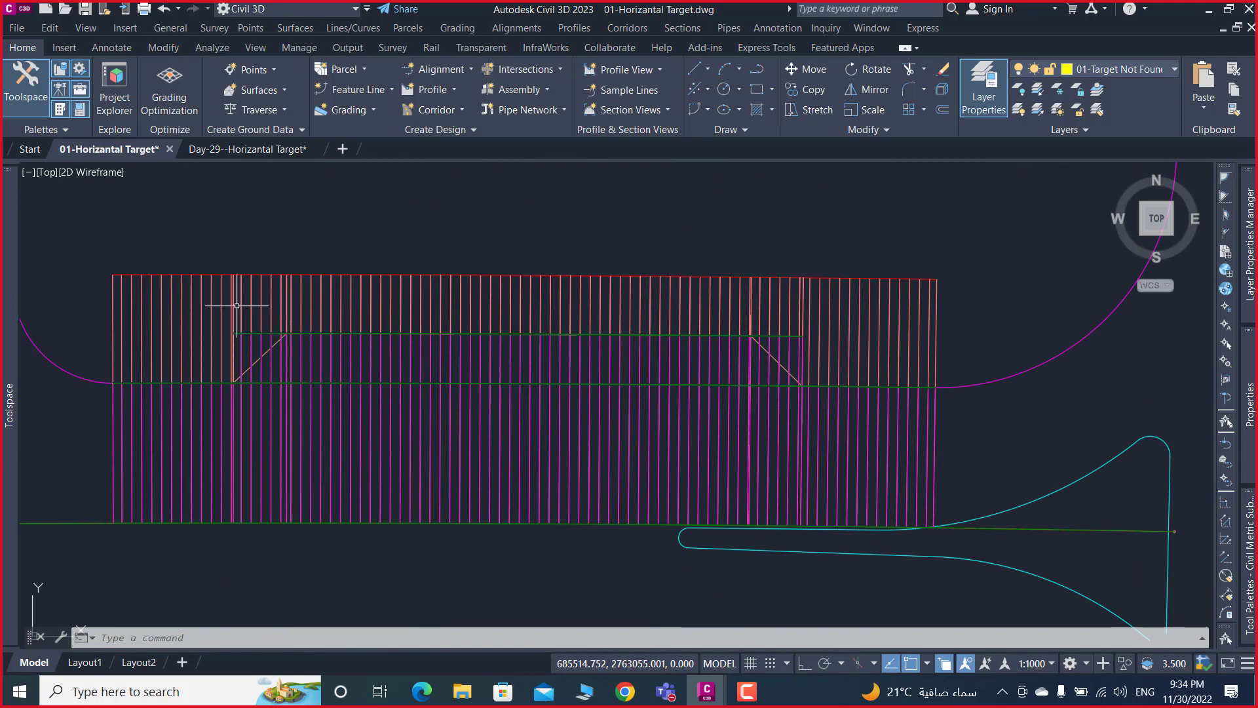
scroll(365, 354, up, 2)
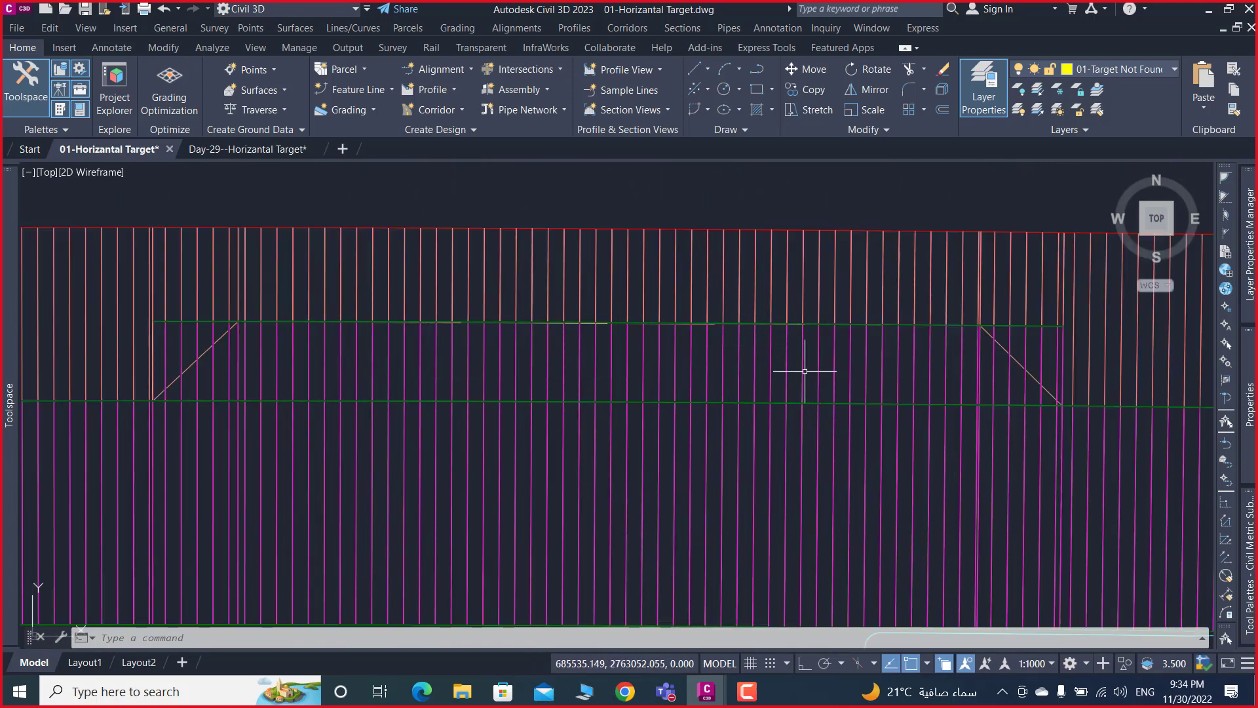
scroll(685, 354, down, 2)
scroll(683, 348, down, 2)
scroll(682, 338, down, 2)
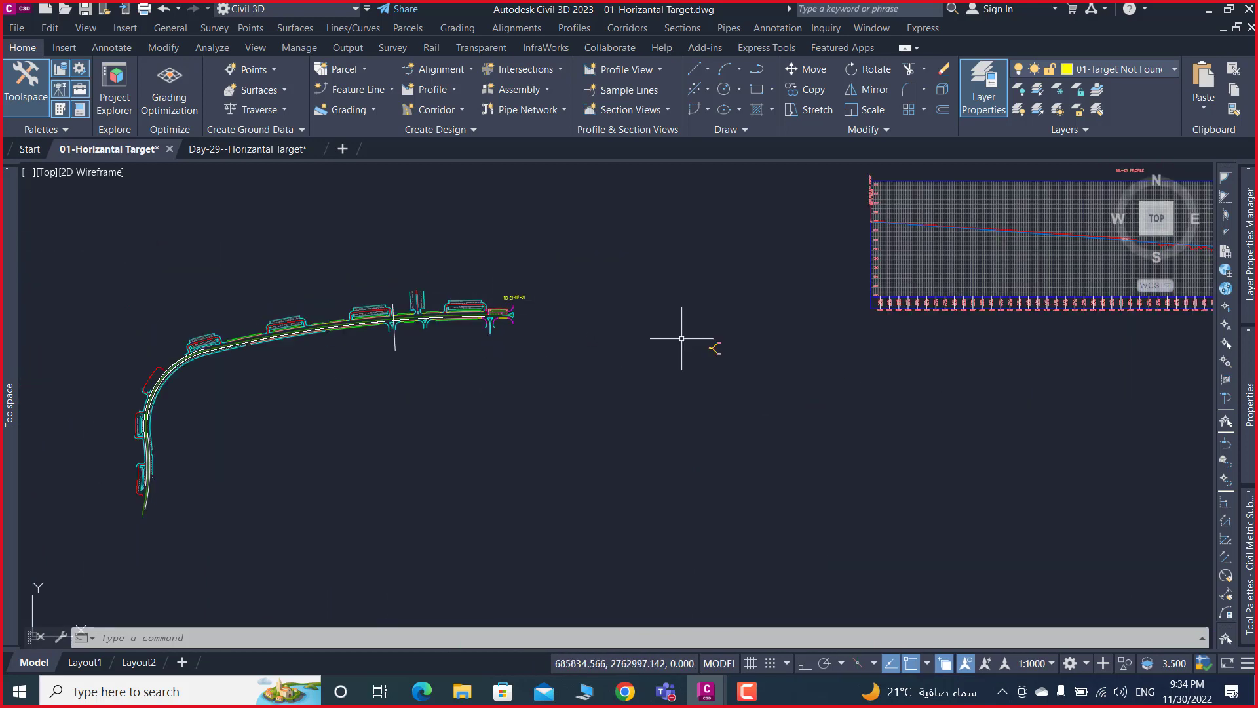
scroll(714, 348, up, 5)
scroll(683, 337, up, 2)
scroll(663, 337, up, 1)
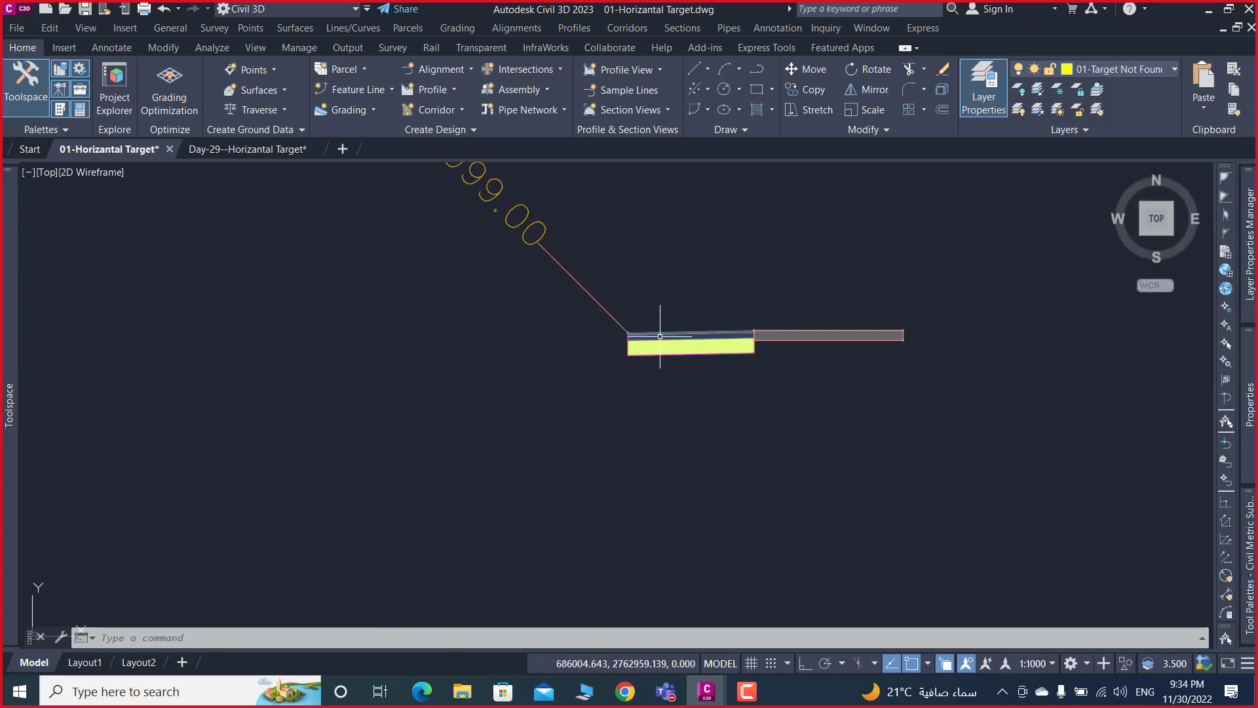
scroll(640, 332, up, 2)
scroll(615, 341, up, 3)
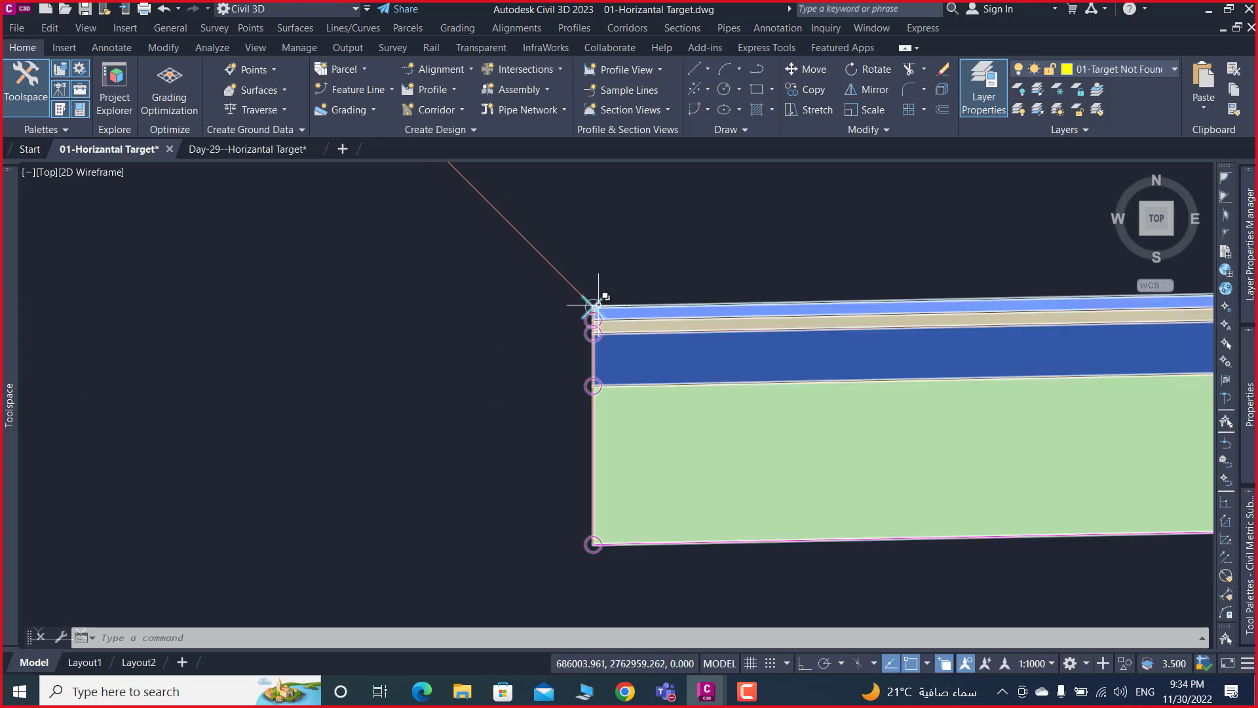
scroll(593, 306, down, 5)
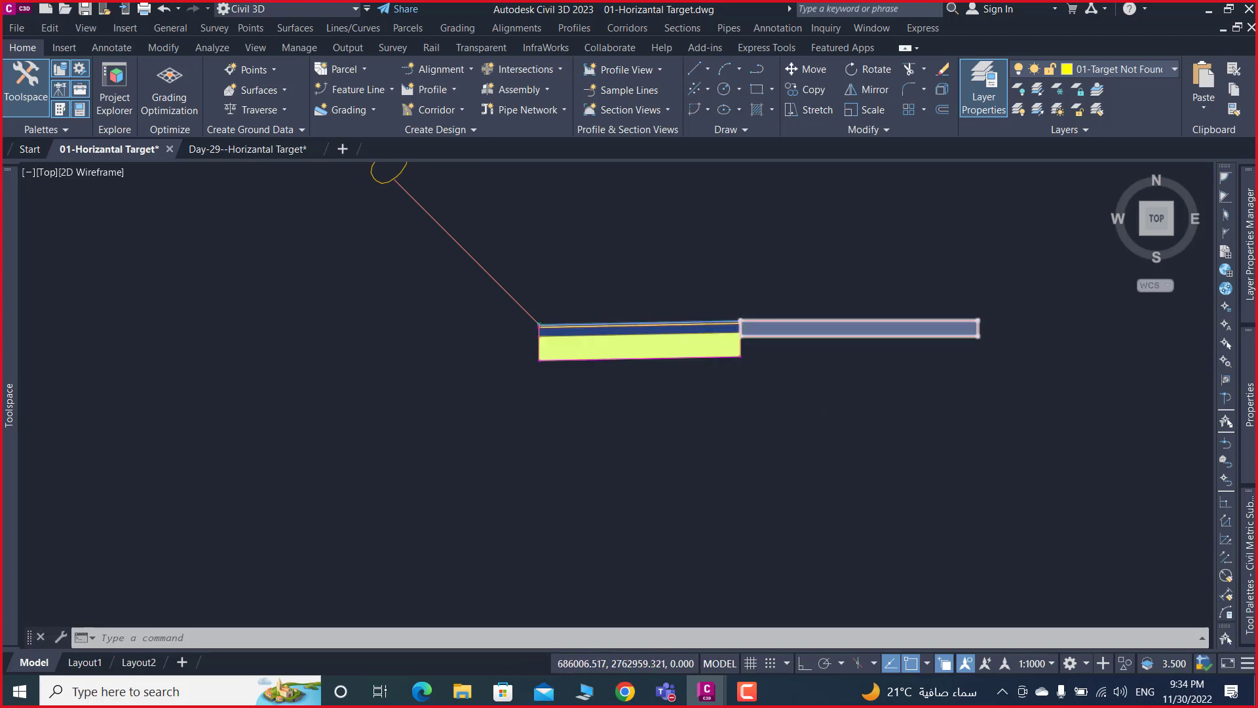
scroll(741, 317, up, 4)
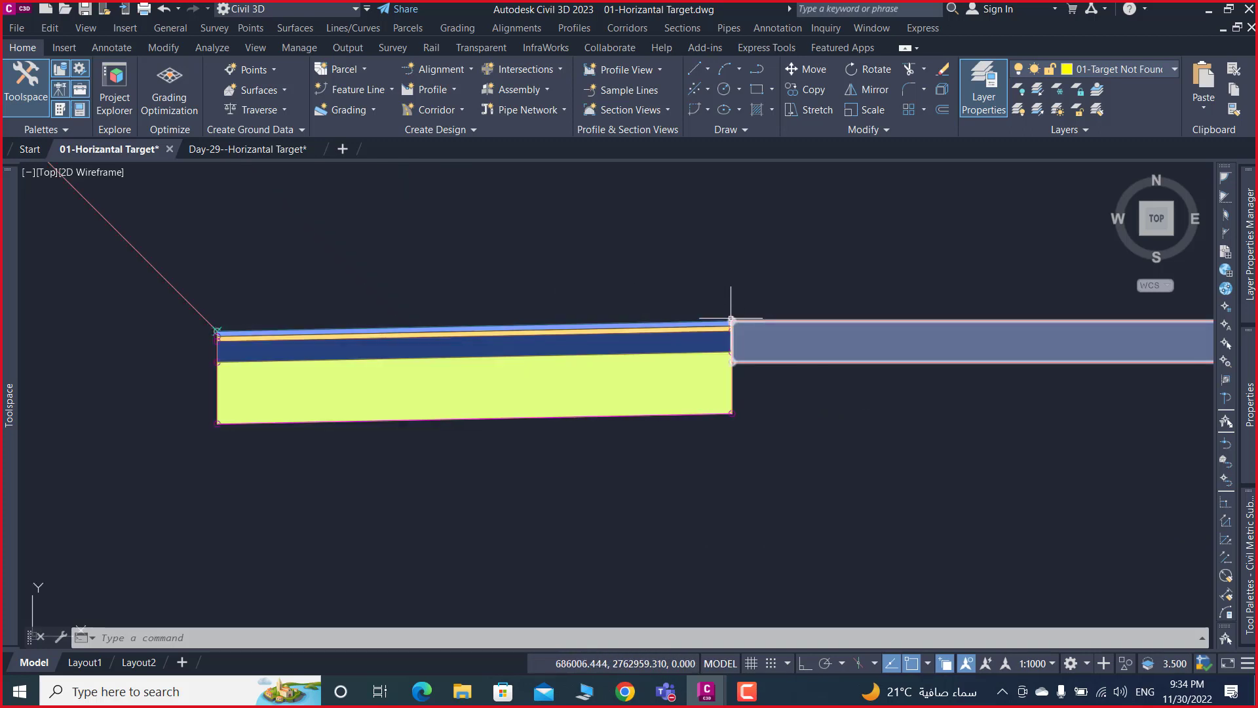
scroll(737, 295, down, 5)
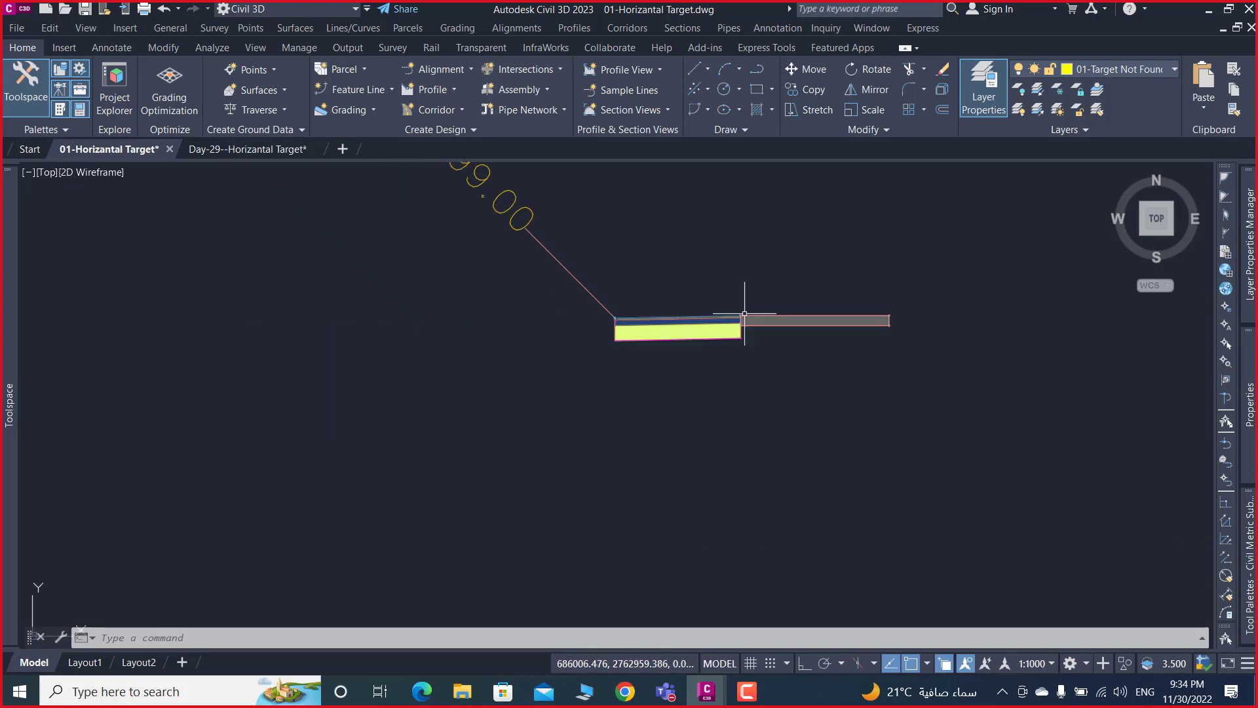
scroll(780, 336, down, 3)
scroll(700, 320, down, 3)
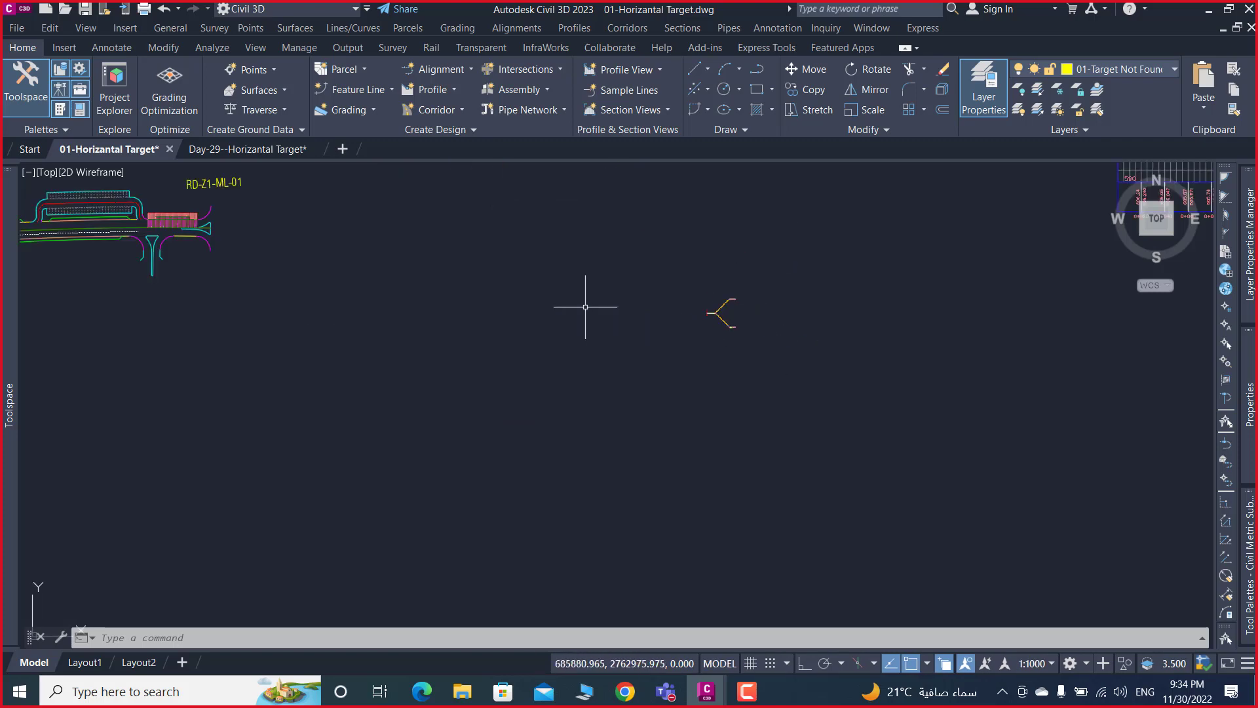
scroll(323, 242, up, 5)
scroll(408, 365, up, 3)
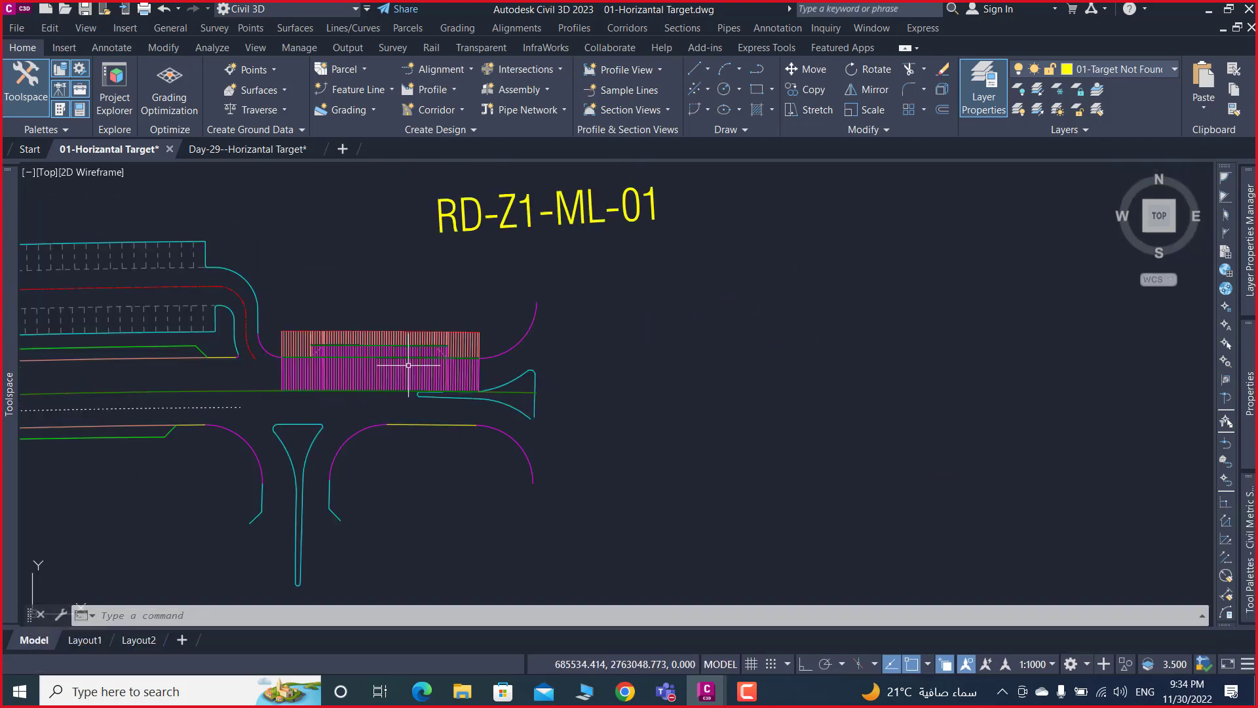
scroll(408, 365, up, 2)
scroll(435, 345, up, 2)
scroll(429, 354, up, 2)
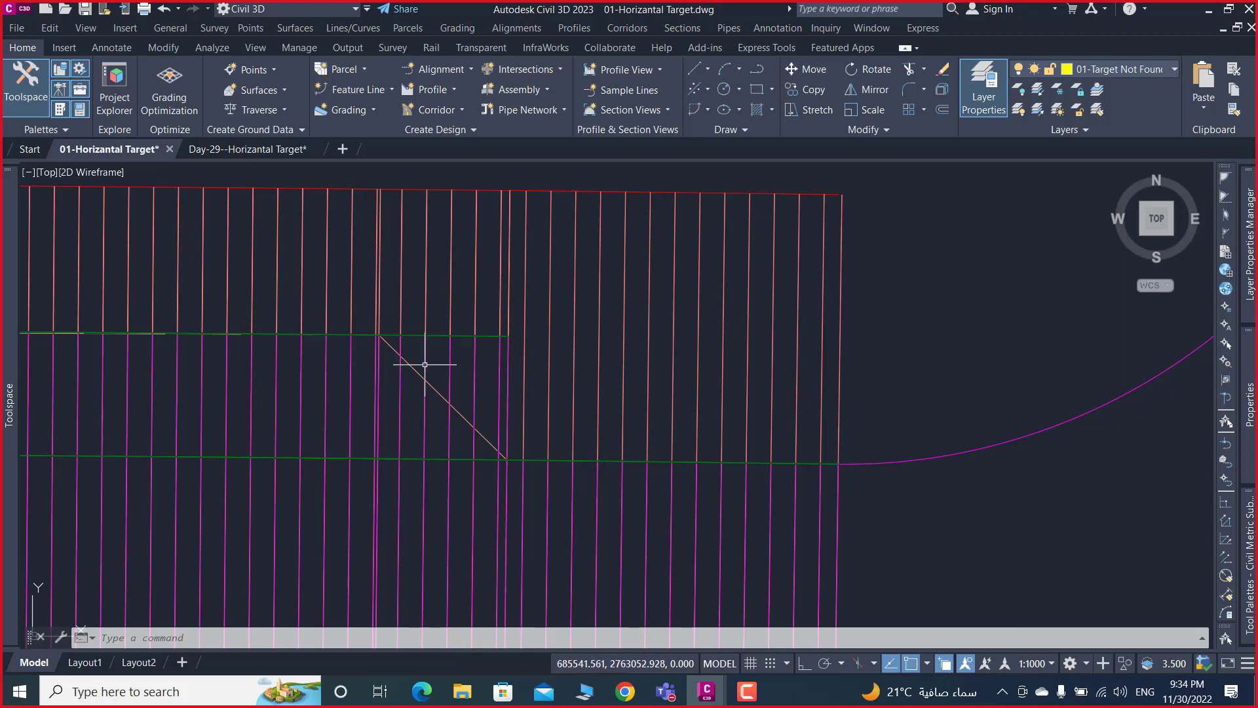
- Select the diagonal 01-Target Found polyline to show its grips
click(415, 367)
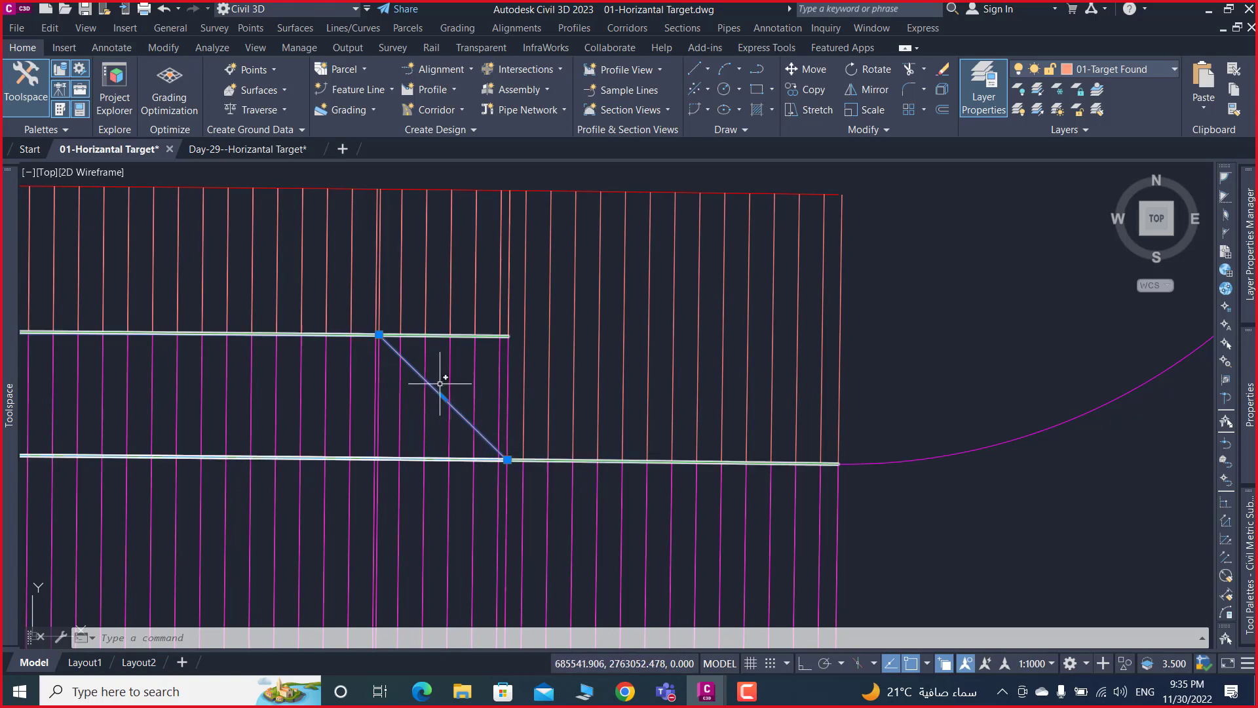
middle_drag(387, 347, 695, 435)
scroll(695, 435, down, 2)
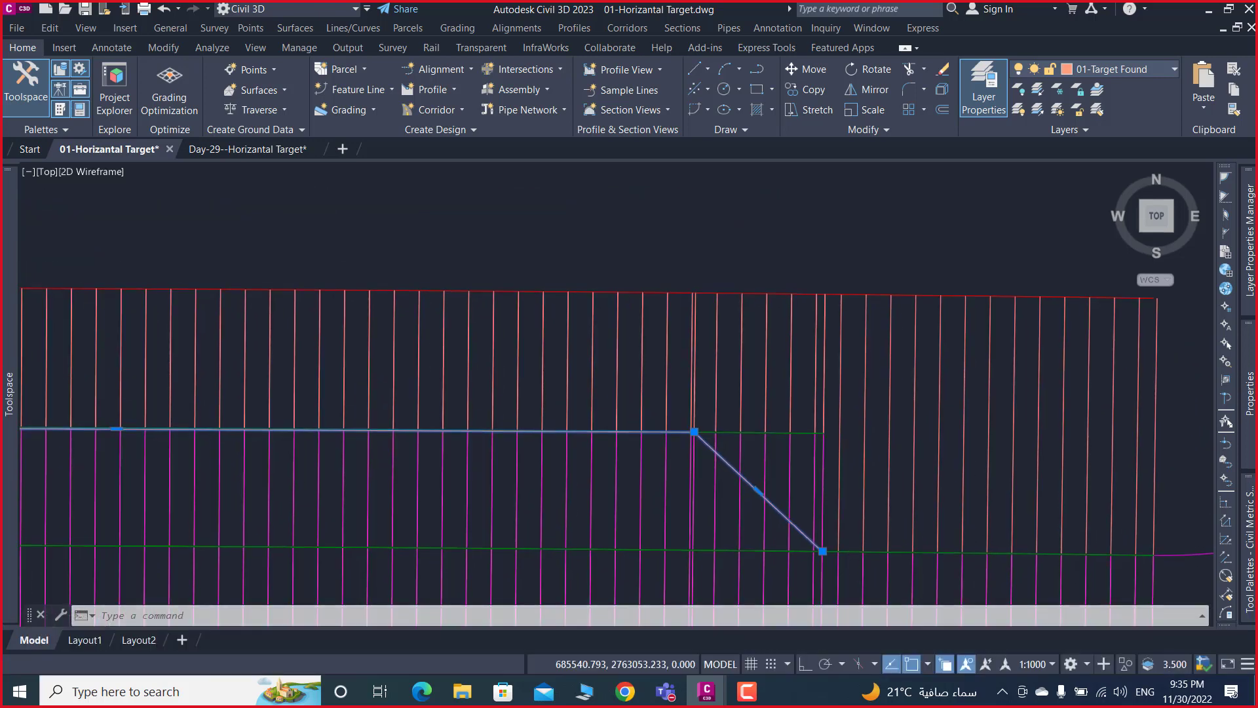
scroll(695, 435, down, 2)
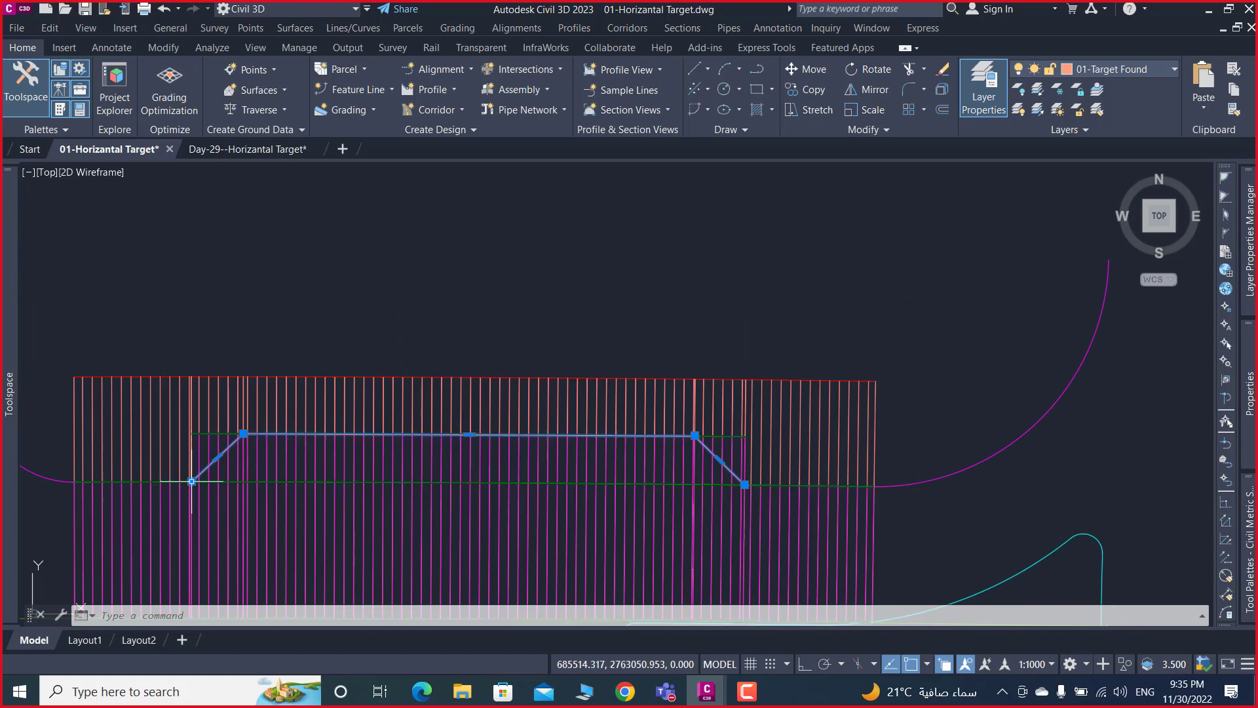
scroll(191, 481, up, 4)
scroll(215, 441, down, 6)
scroll(214, 441, down, 3)
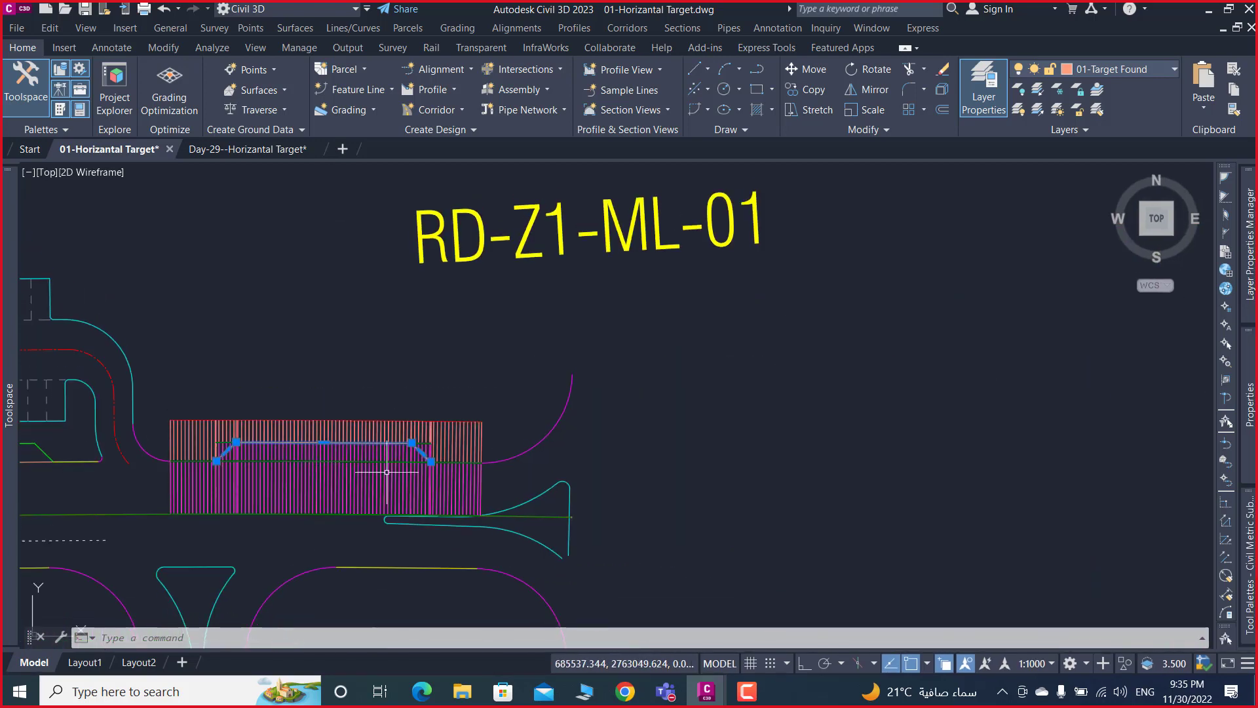
middle_drag(361, 436, 236, 423)
scroll(236, 423, down, 3)
scroll(236, 423, down, 3)
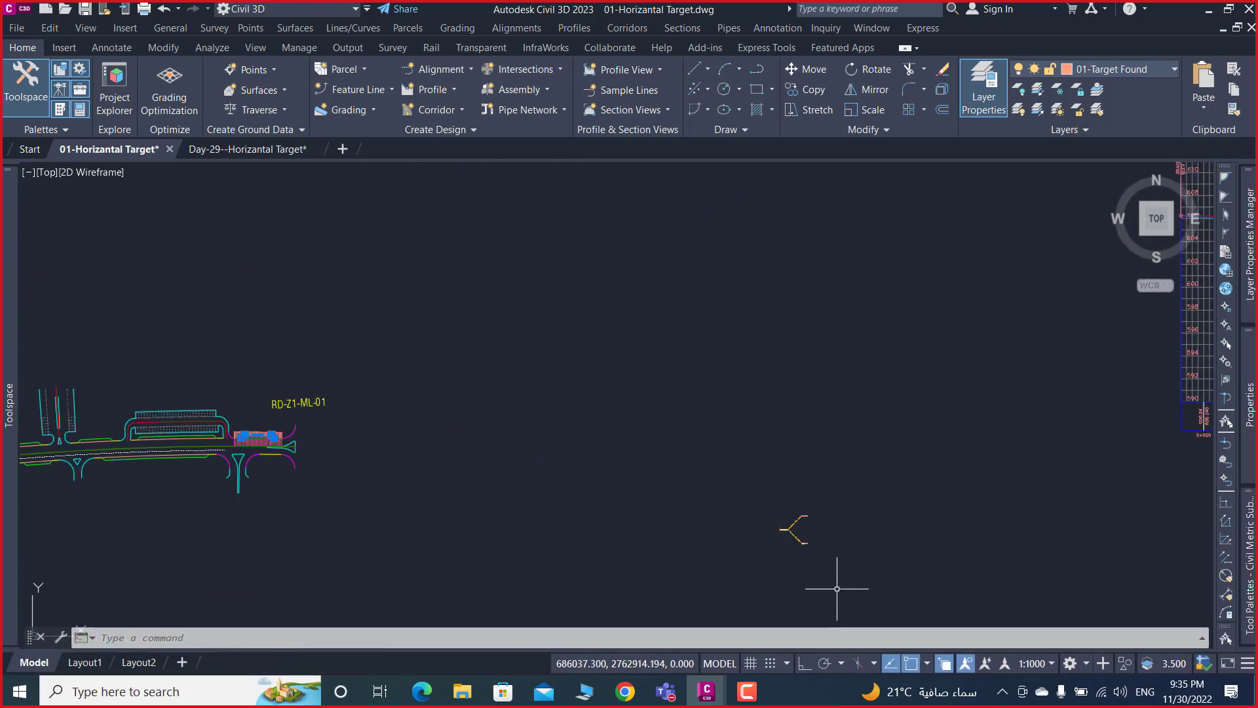
scroll(800, 514, up, 6)
scroll(800, 514, up, 2)
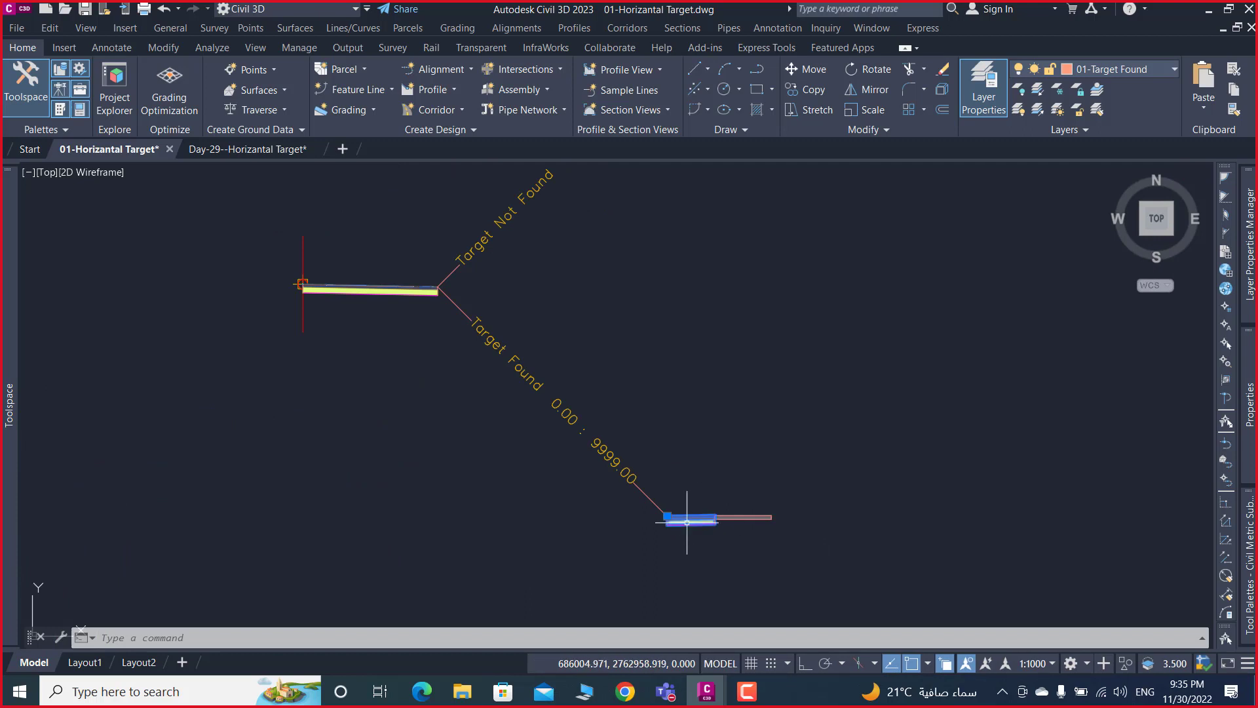
click(686, 522)
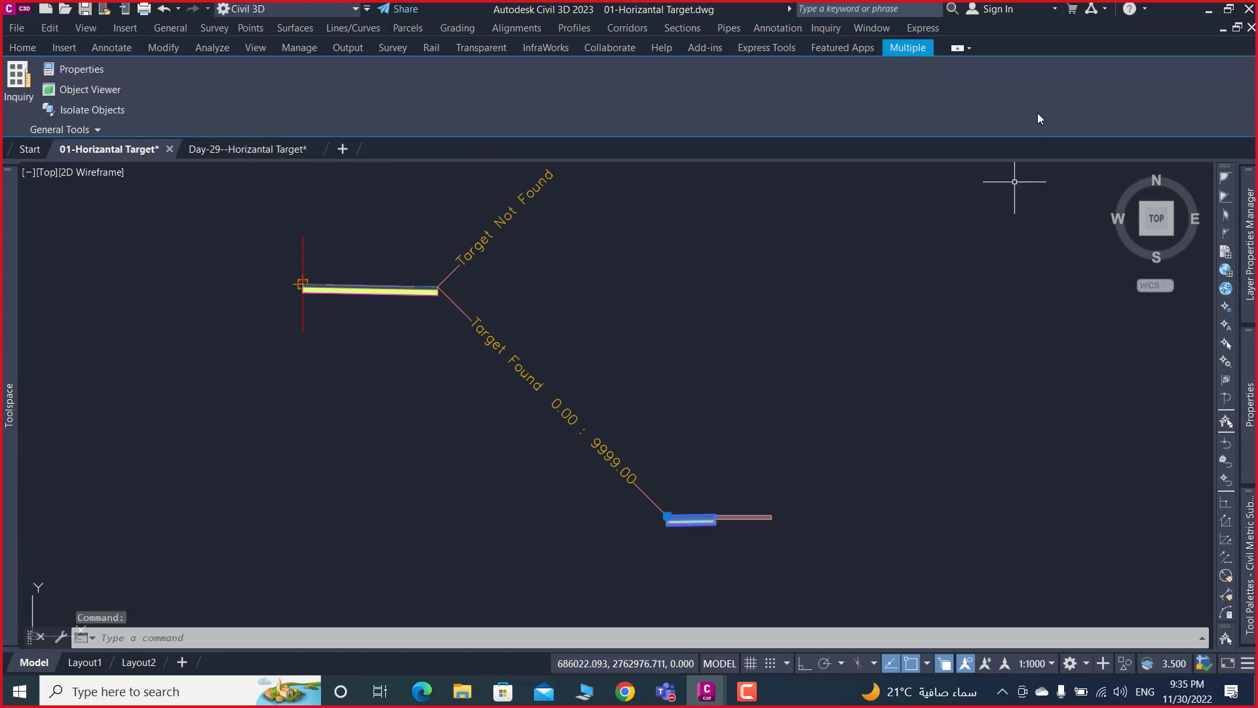
click(23, 47)
key(Escape)
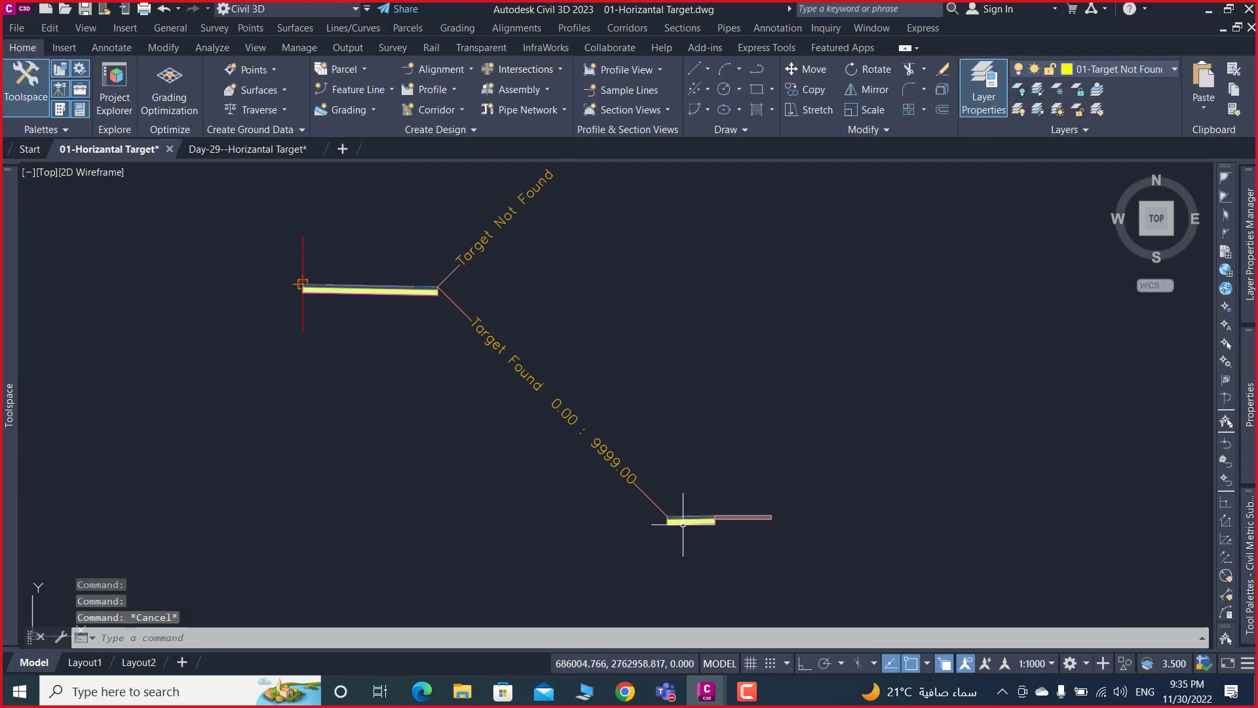
click(684, 518)
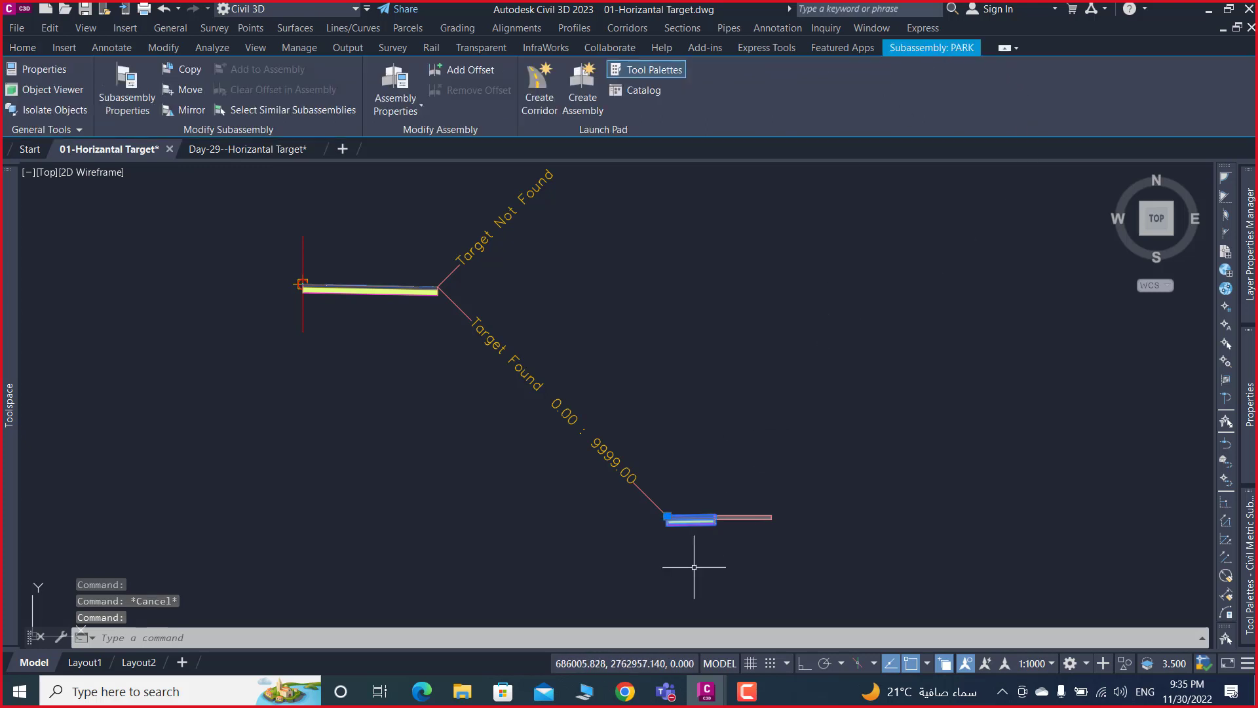
scroll(697, 550, up, 4)
scroll(754, 491, up, 2)
scroll(764, 452, up, 2)
scroll(757, 426, up, 2)
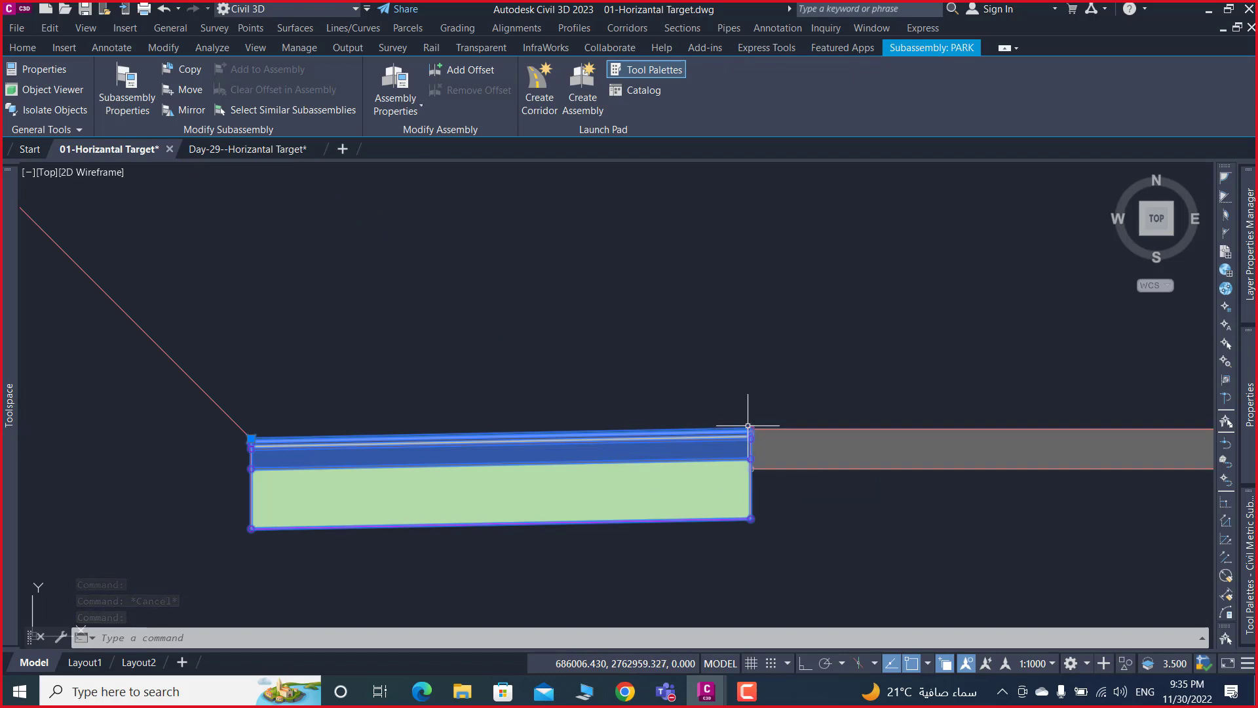
scroll(756, 418, down, 5)
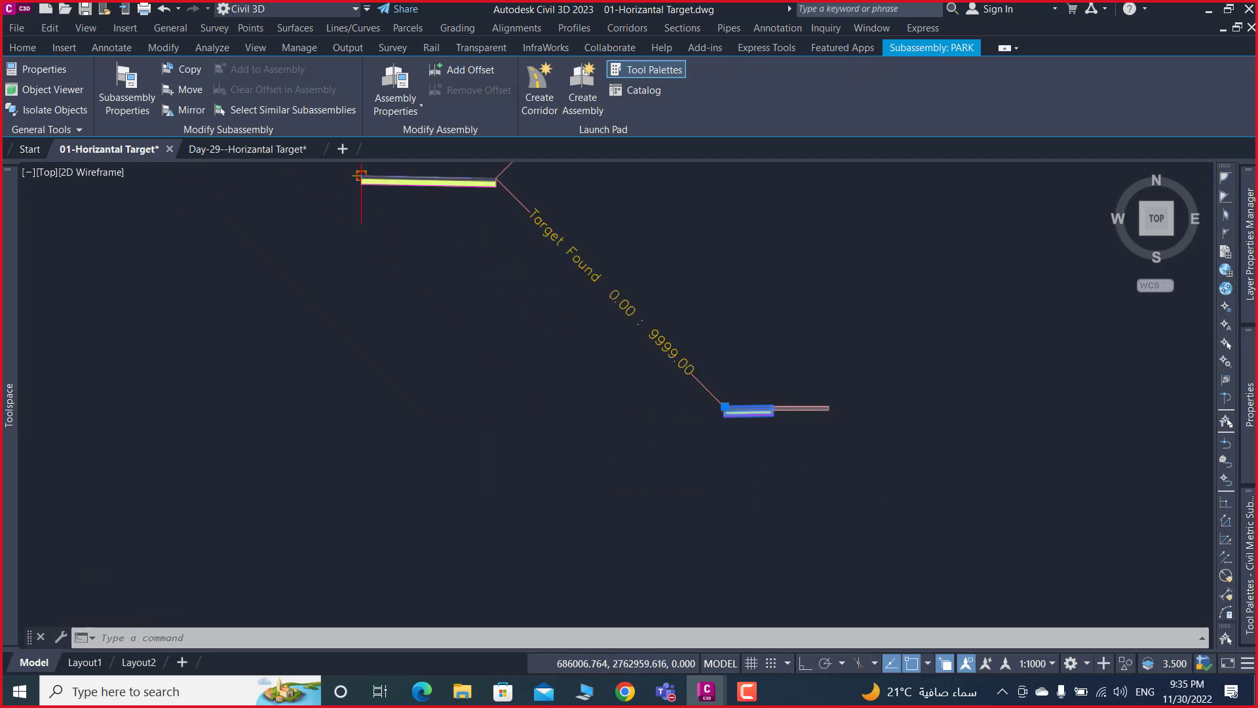
scroll(721, 373, down, 3)
key(Escape)
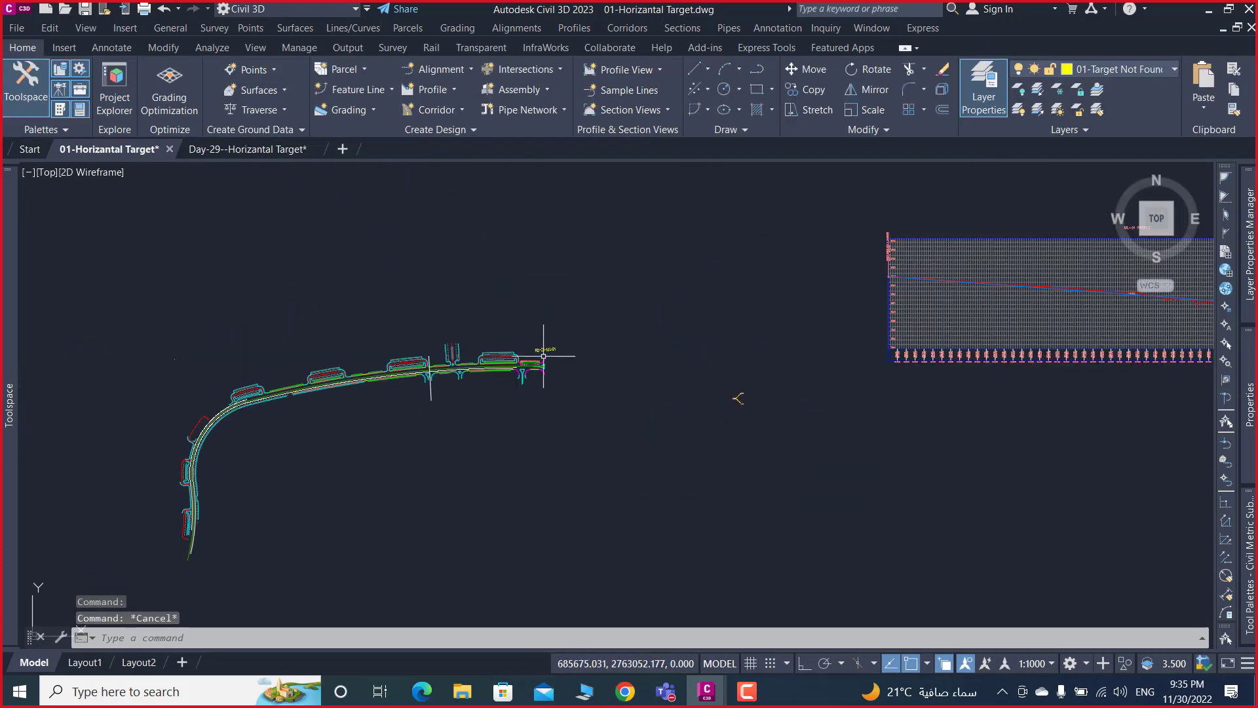
scroll(542, 357, up, 5)
scroll(524, 407, up, 2)
- Open Road-ML-01's target mapping for the ROAD region and collapse all subassembly entries
click(519, 416)
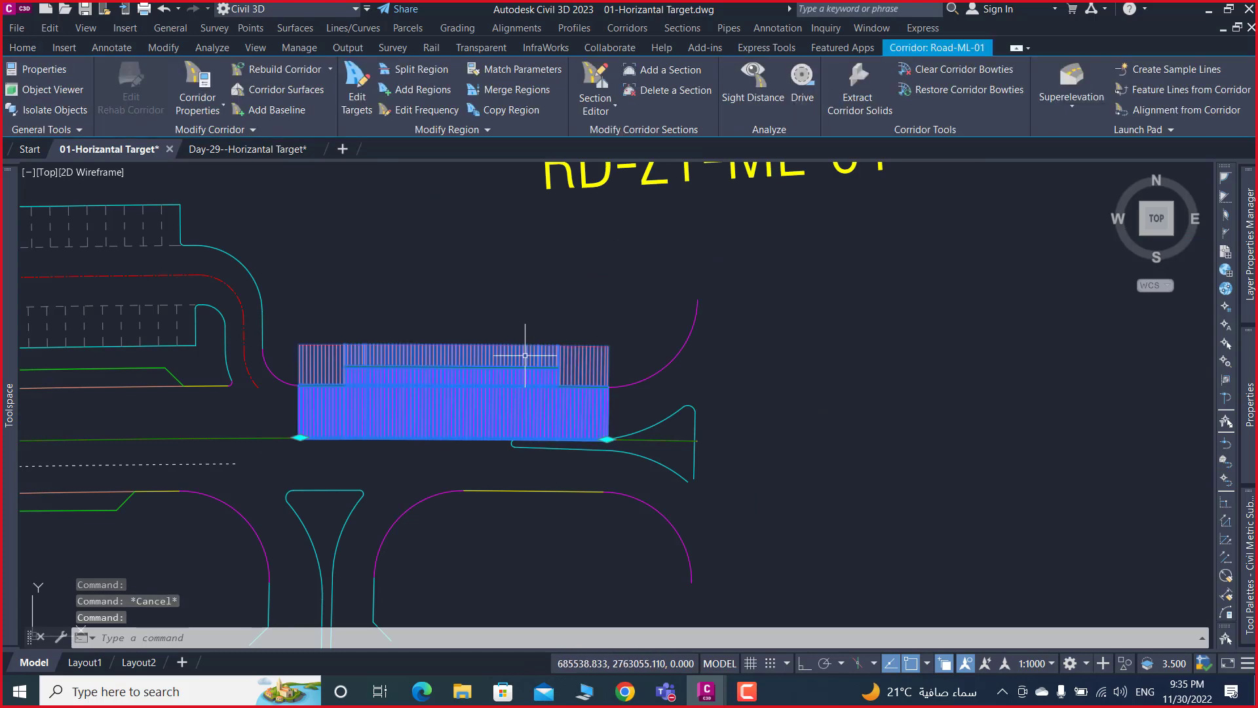
right_click(518, 357)
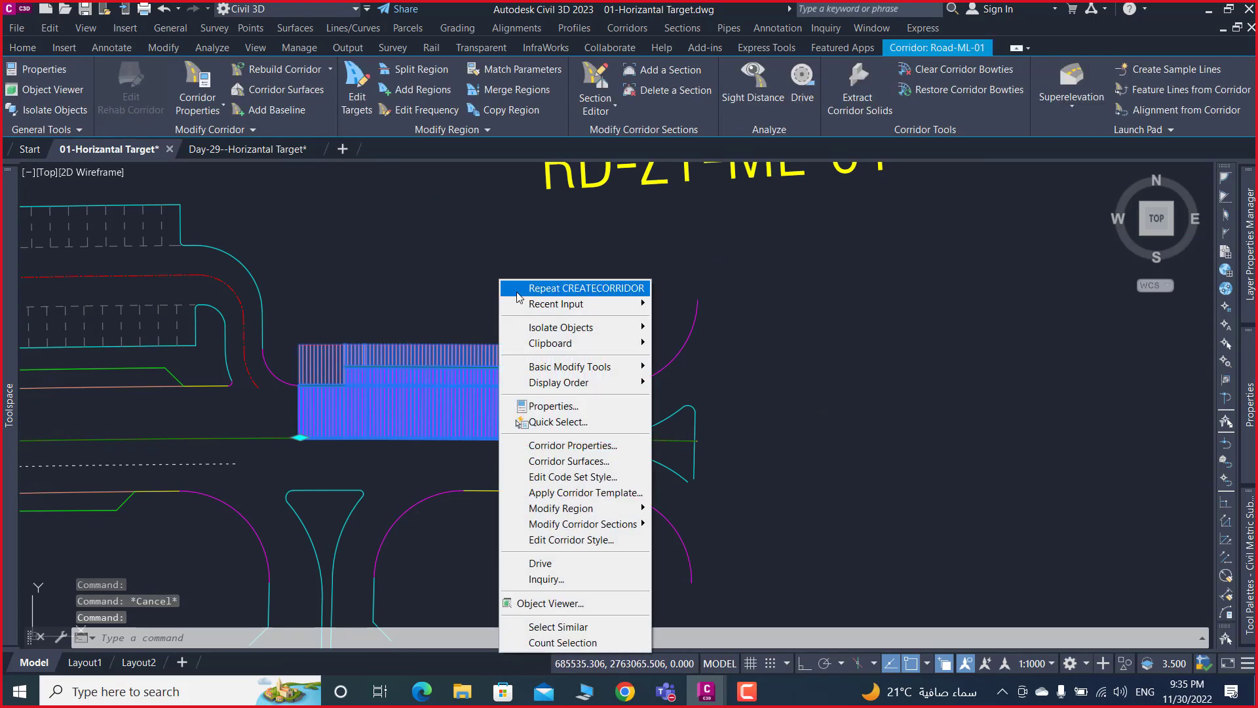
click(575, 447)
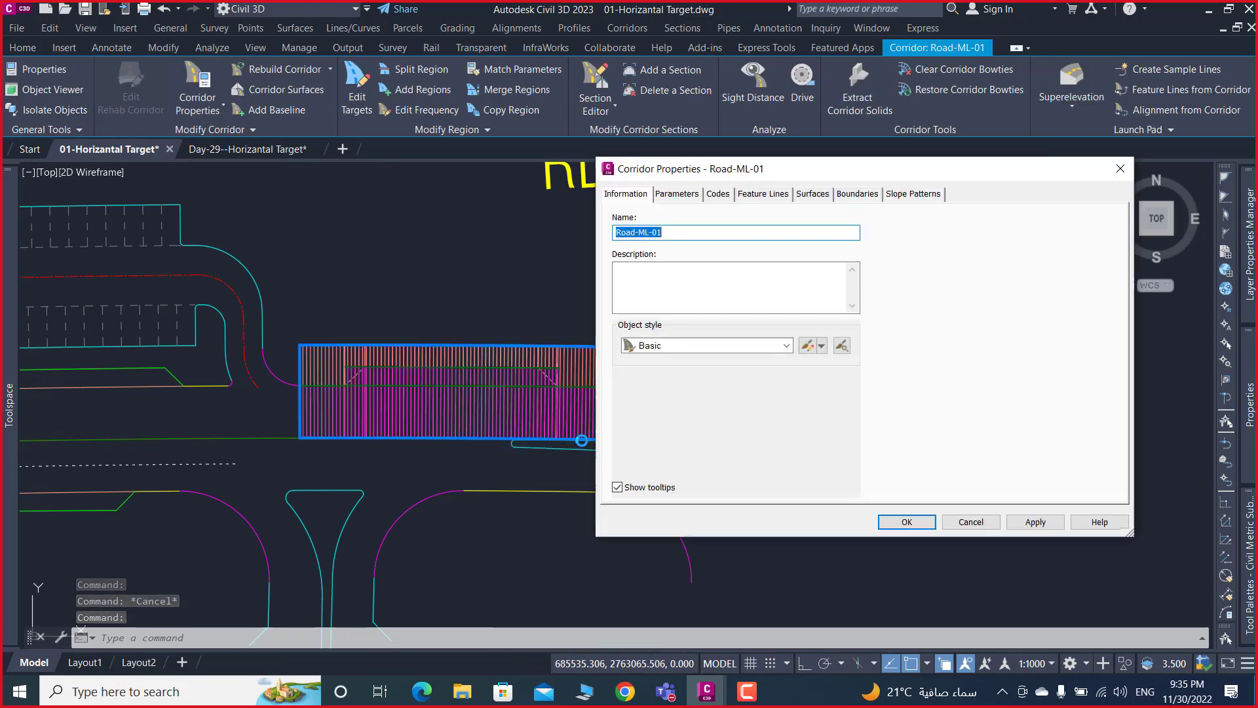
click(677, 194)
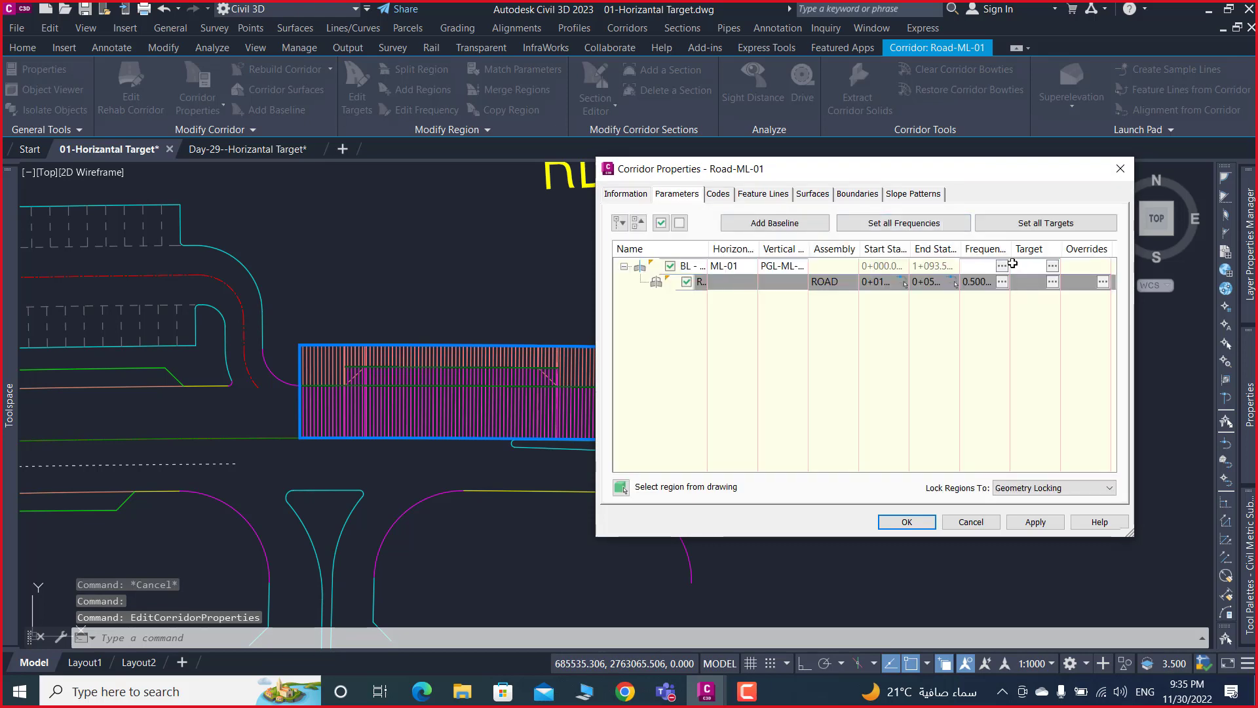
click(1053, 279)
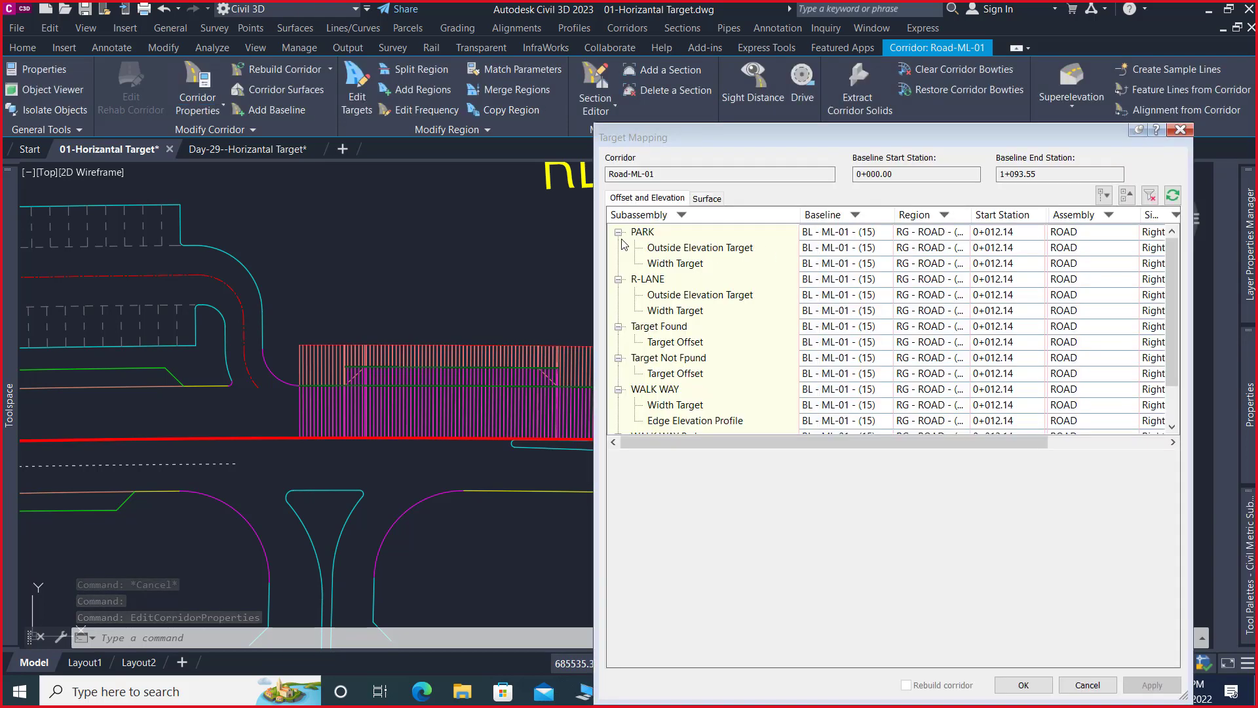
click(619, 232)
click(618, 264)
click(618, 279)
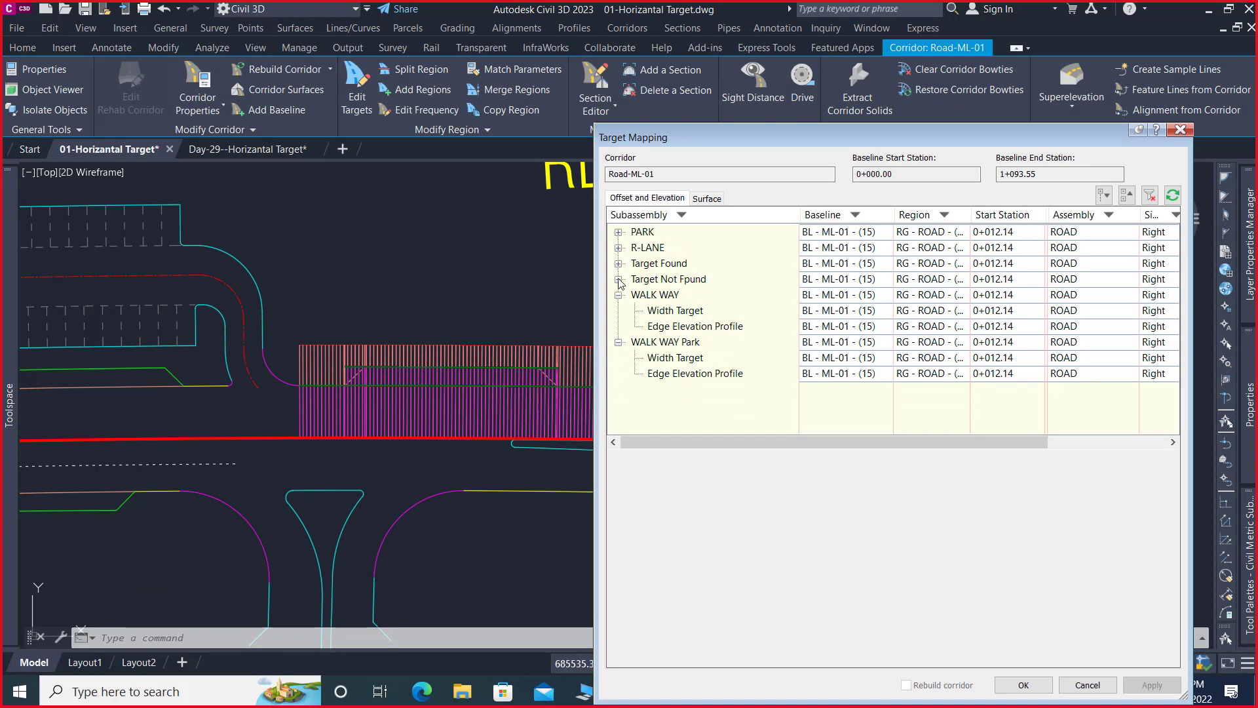
click(618, 295)
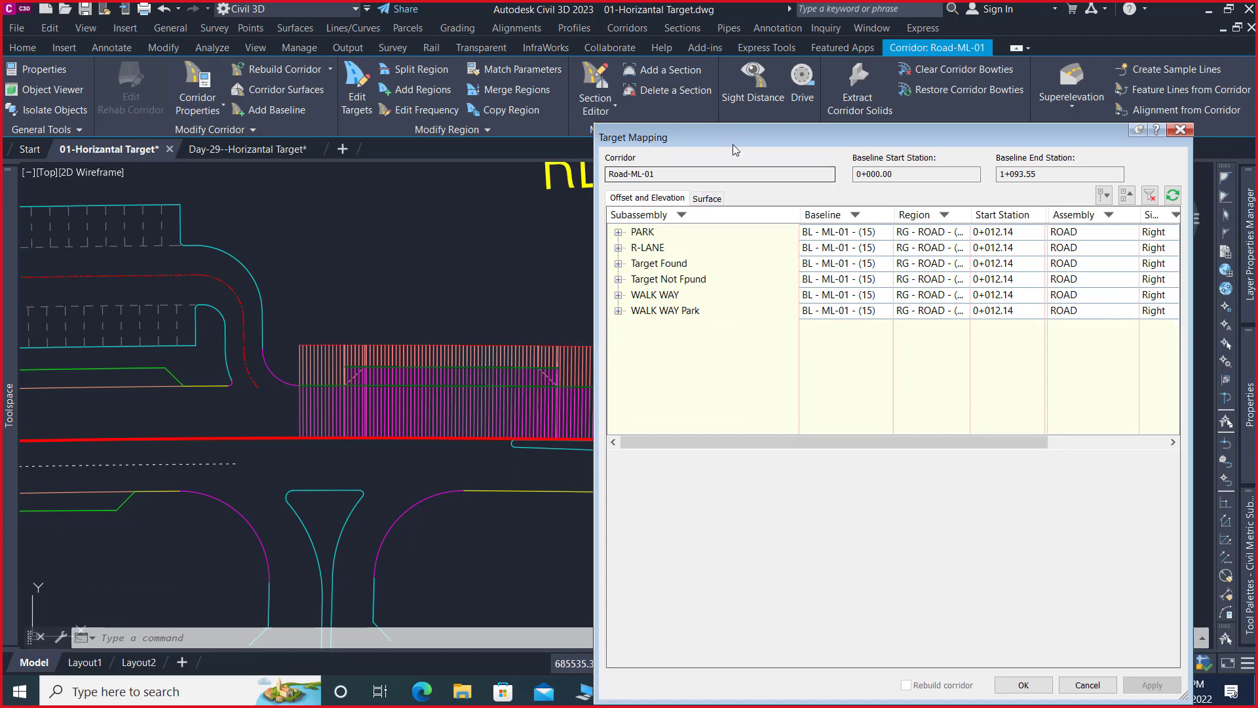
mouse_move(734, 136)
mouse_down()
mouse_move(762, 167)
mouse_move(596, 499)
mouse_up()
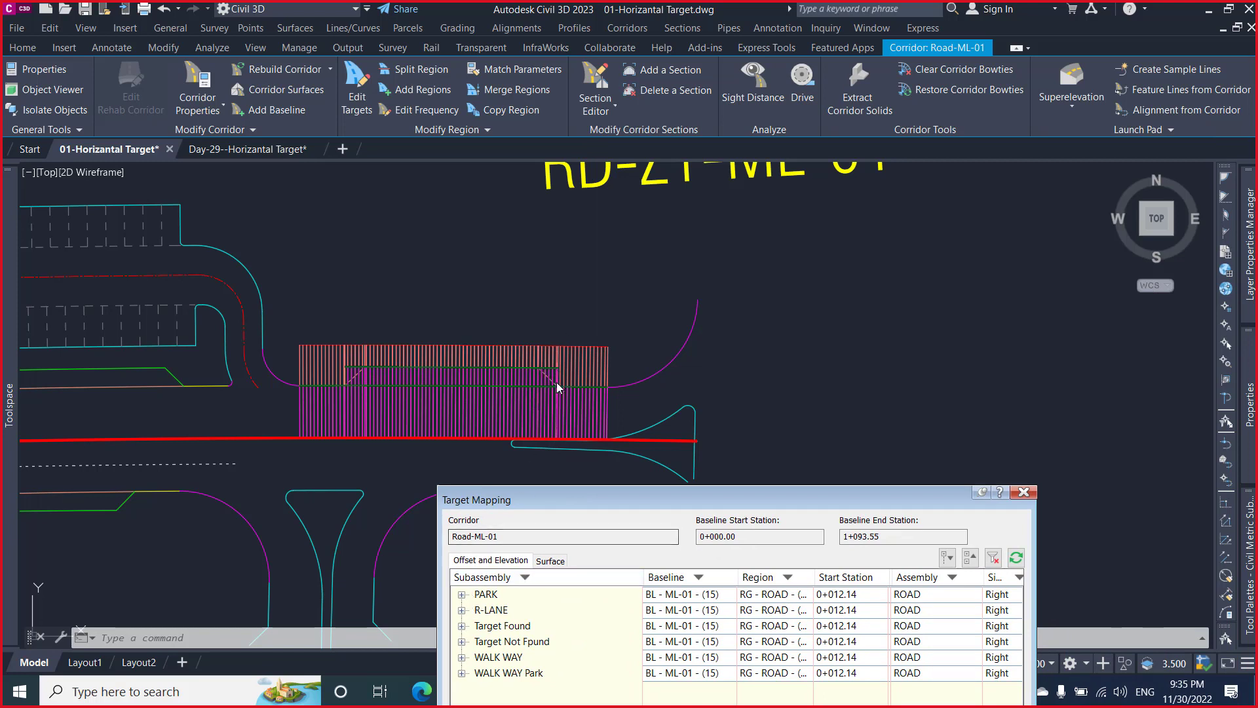
- Map PARK's Width Target to the 01-Target Found polyline and confirm
click(462, 595)
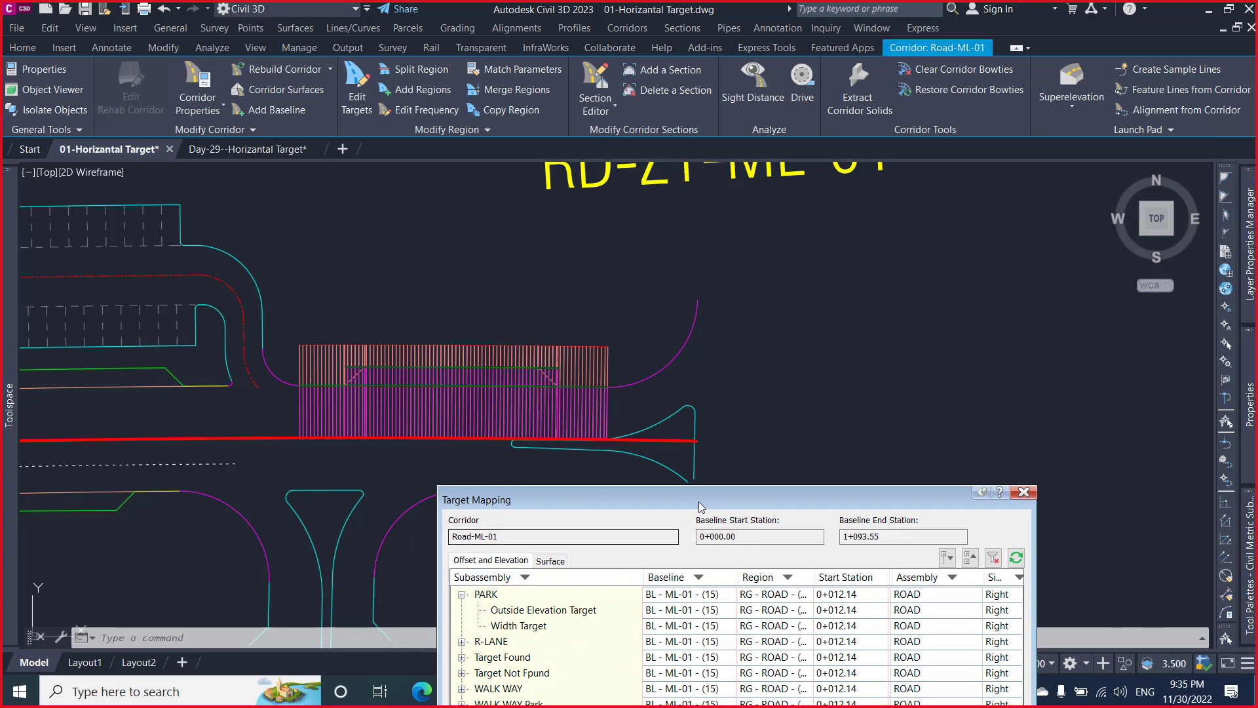
drag(525, 500, 569, 438)
click(573, 565)
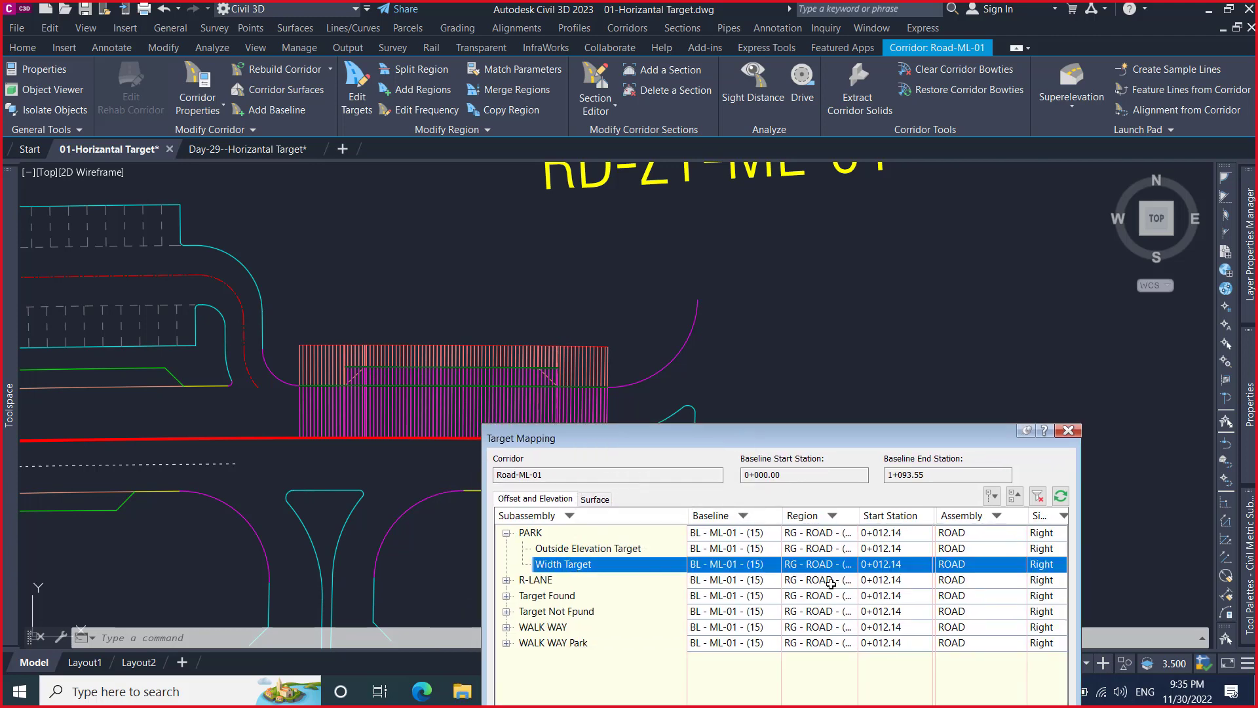
drag(833, 439, 914, 171)
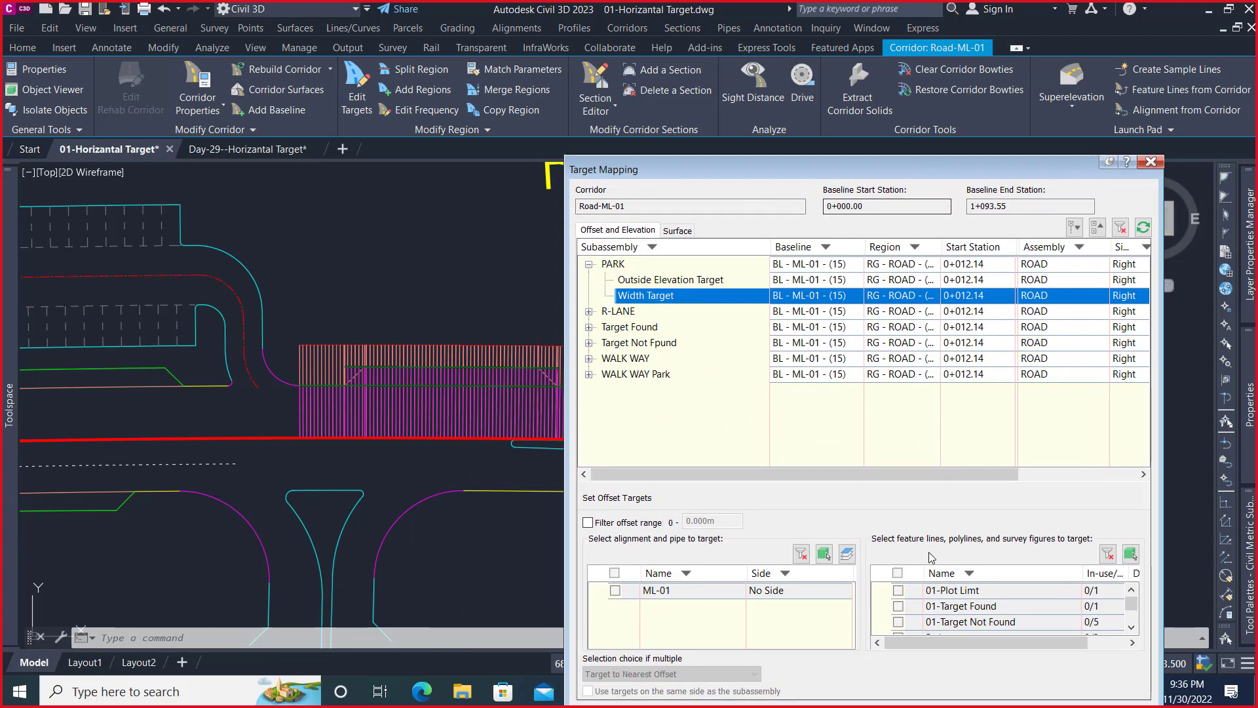
click(900, 606)
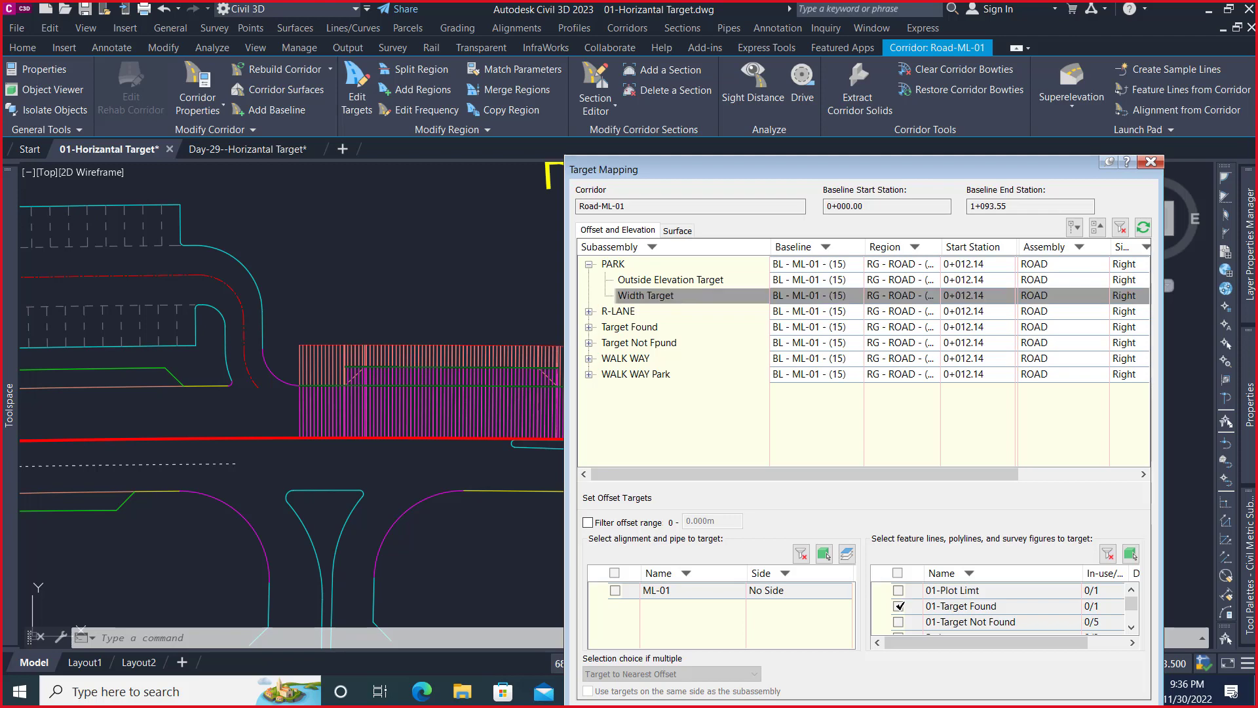
drag(887, 170, 900, 95)
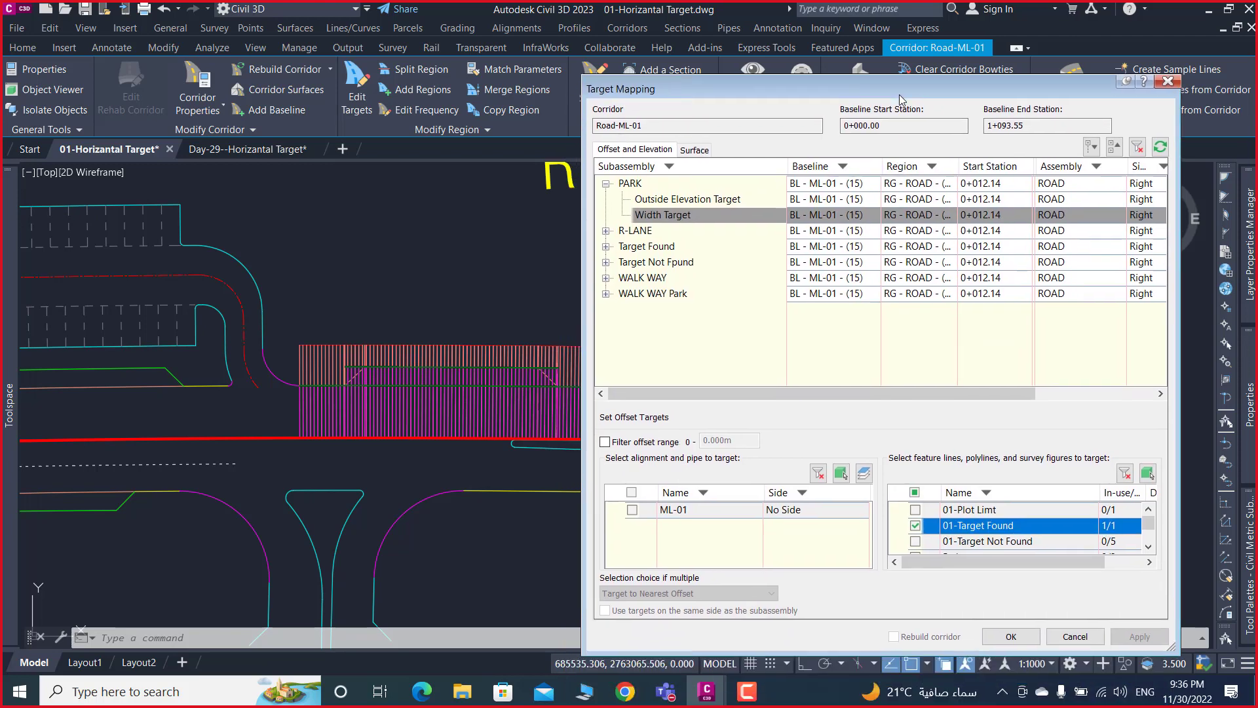
click(1011, 637)
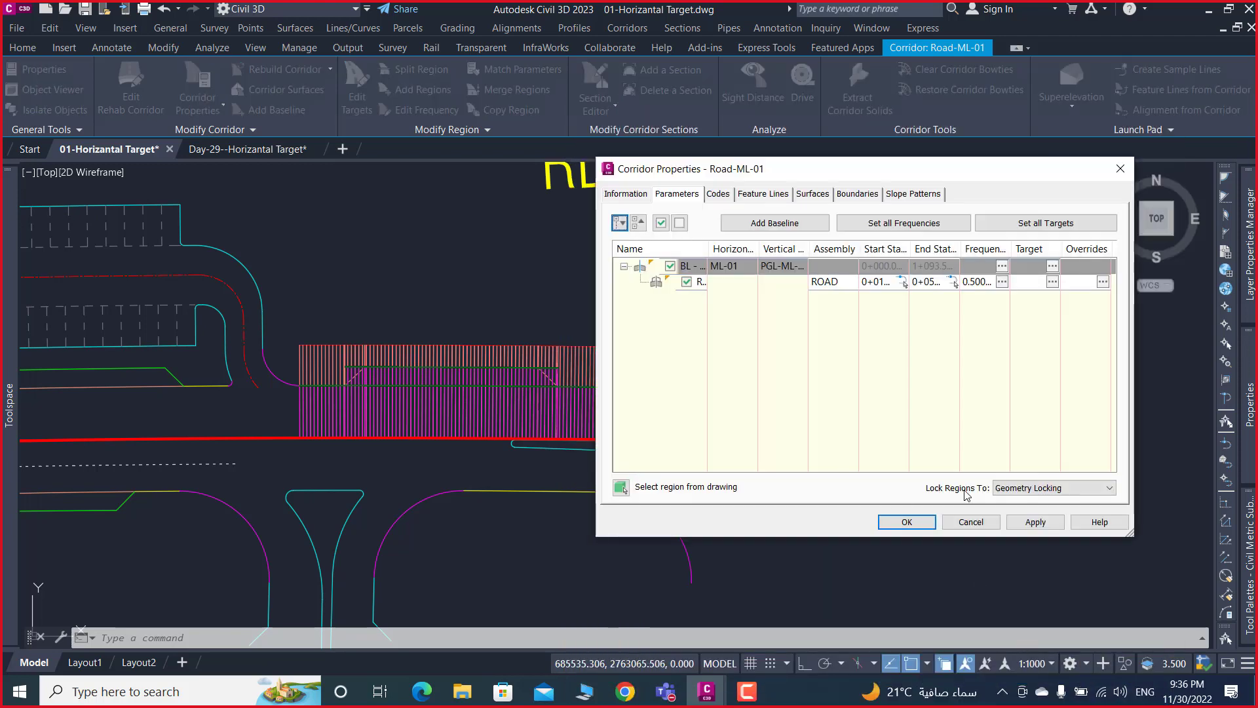
click(1047, 523)
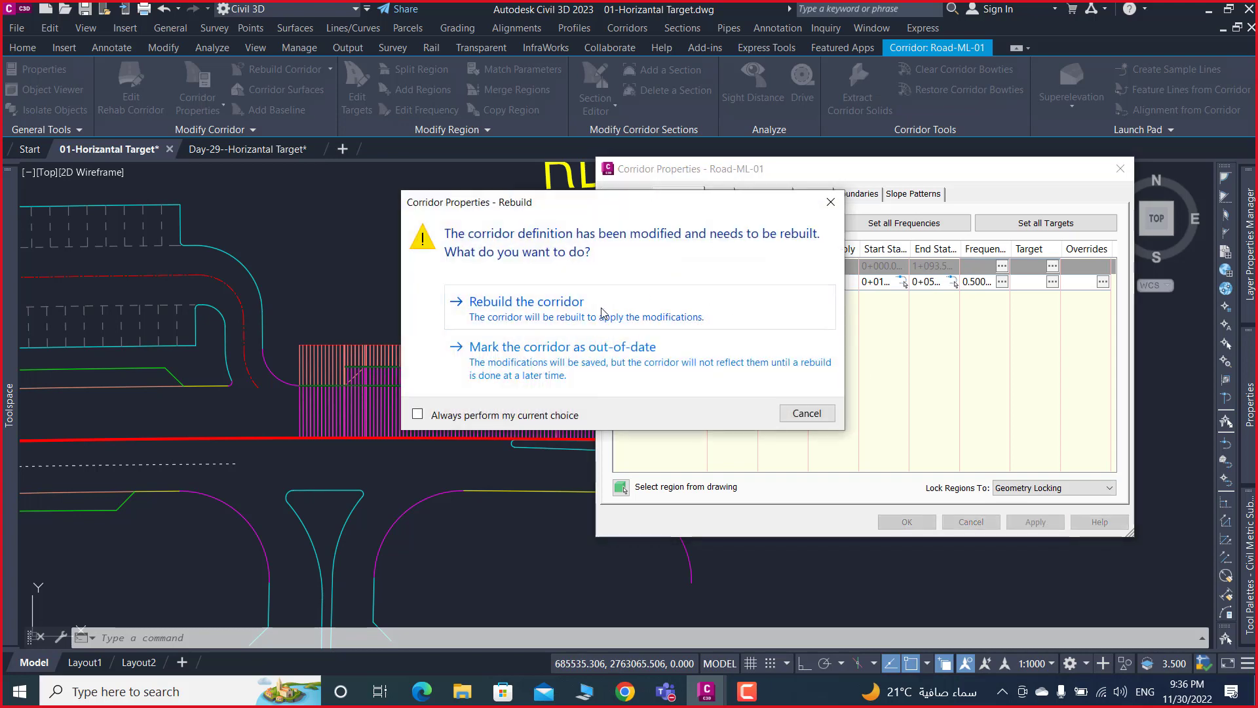
click(603, 313)
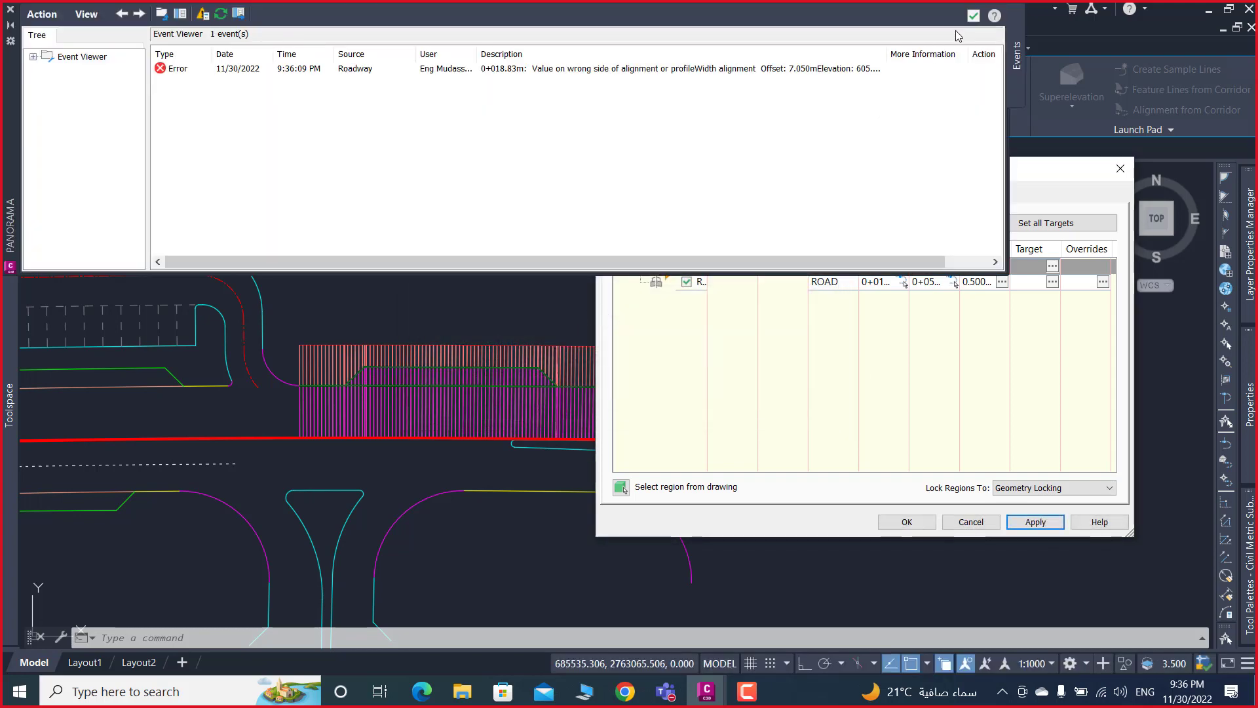
click(907, 523)
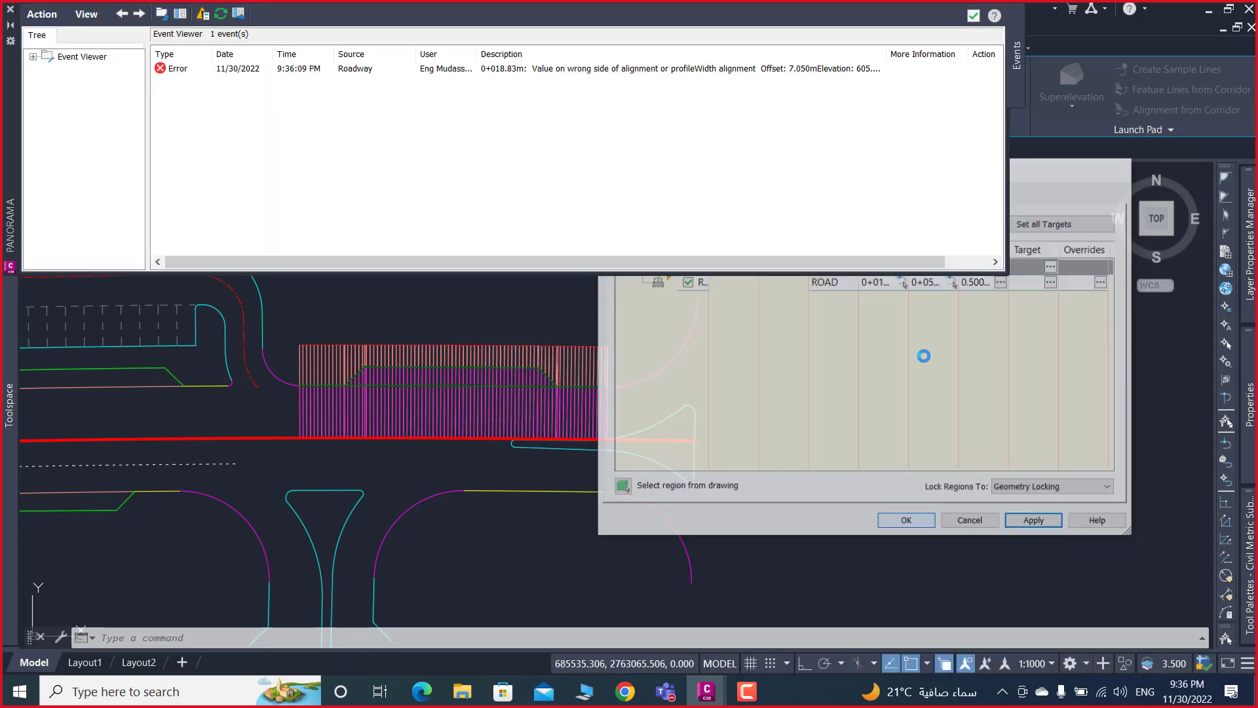
click(975, 16)
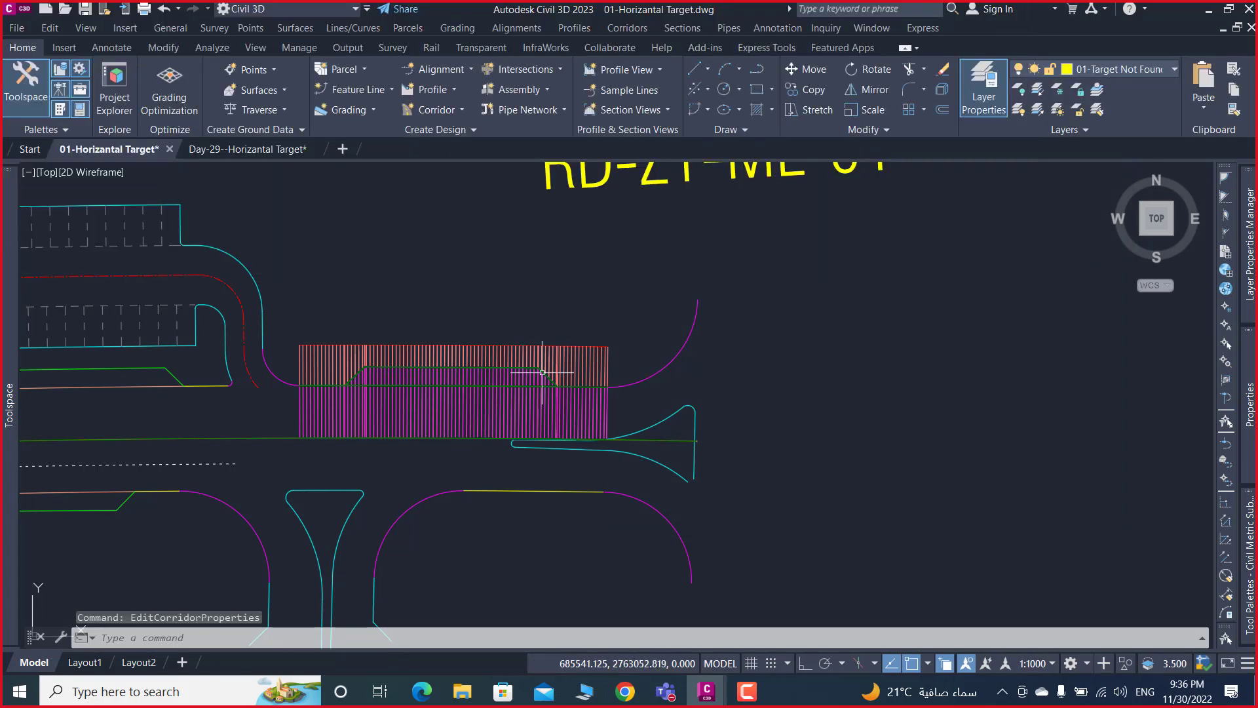
scroll(556, 360, up, 4)
scroll(557, 380, up, 3)
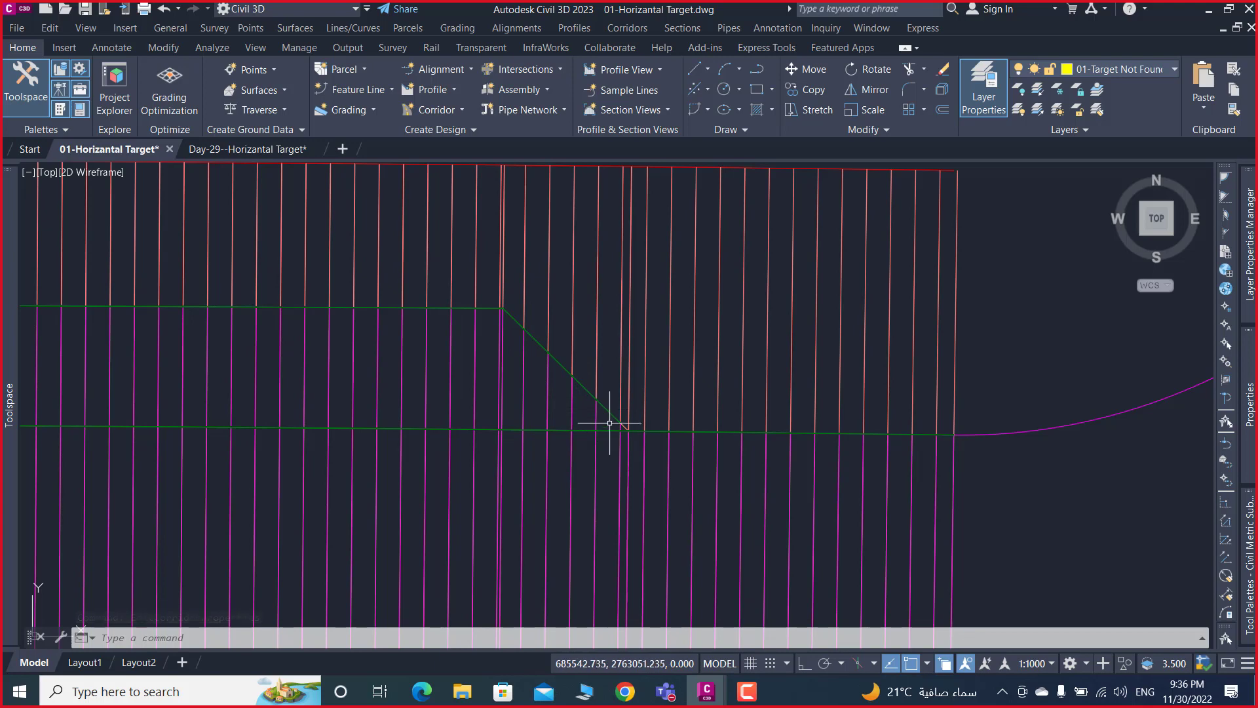
scroll(760, 398, down, 2)
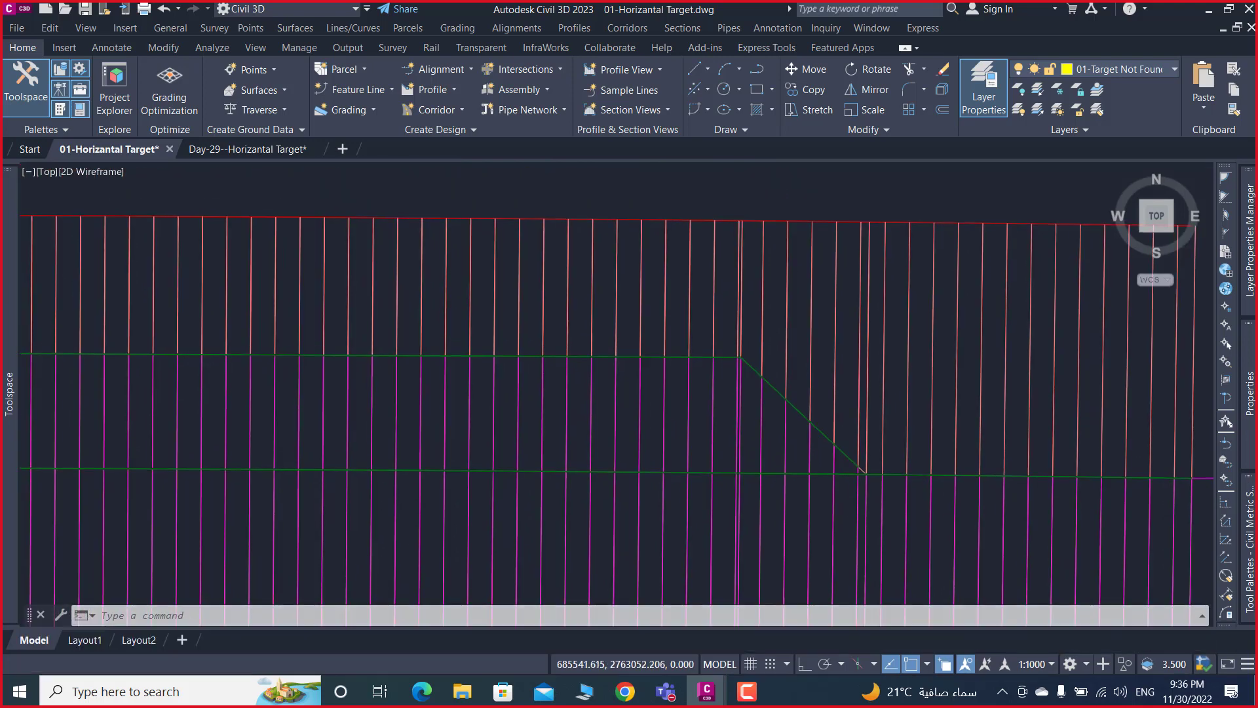
middle_drag(391, 382, 595, 360)
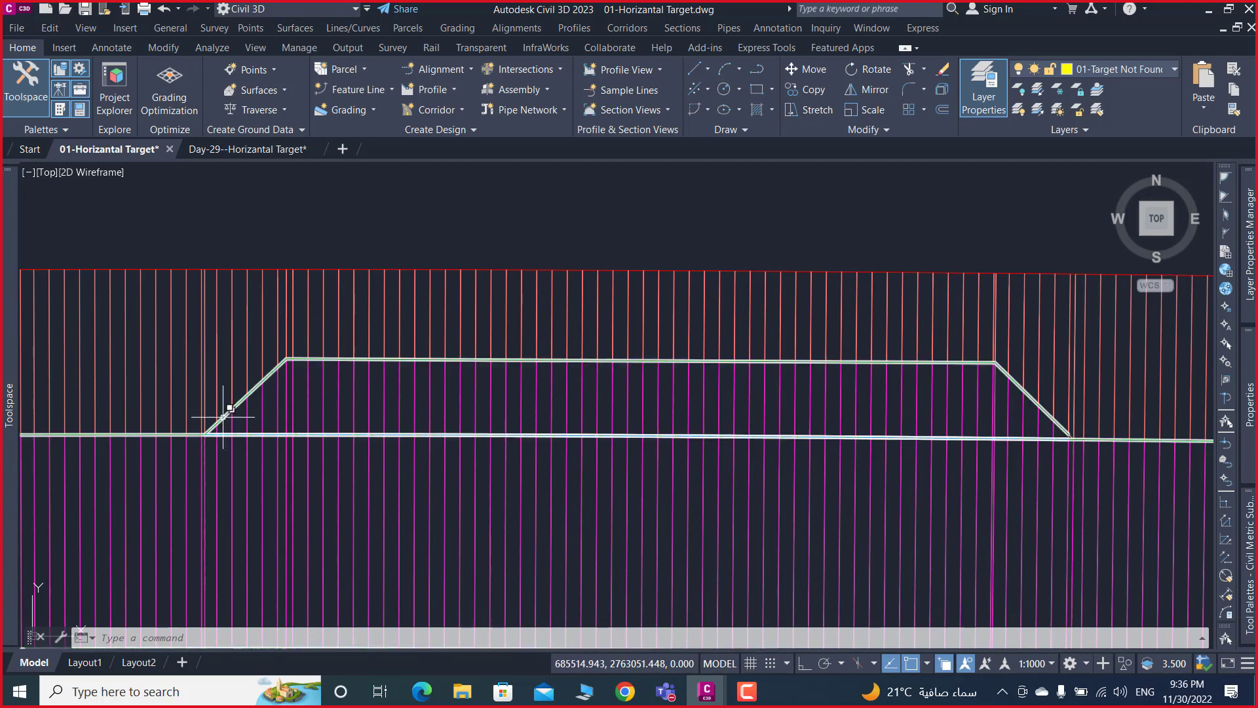
middle_drag(382, 384, 264, 367)
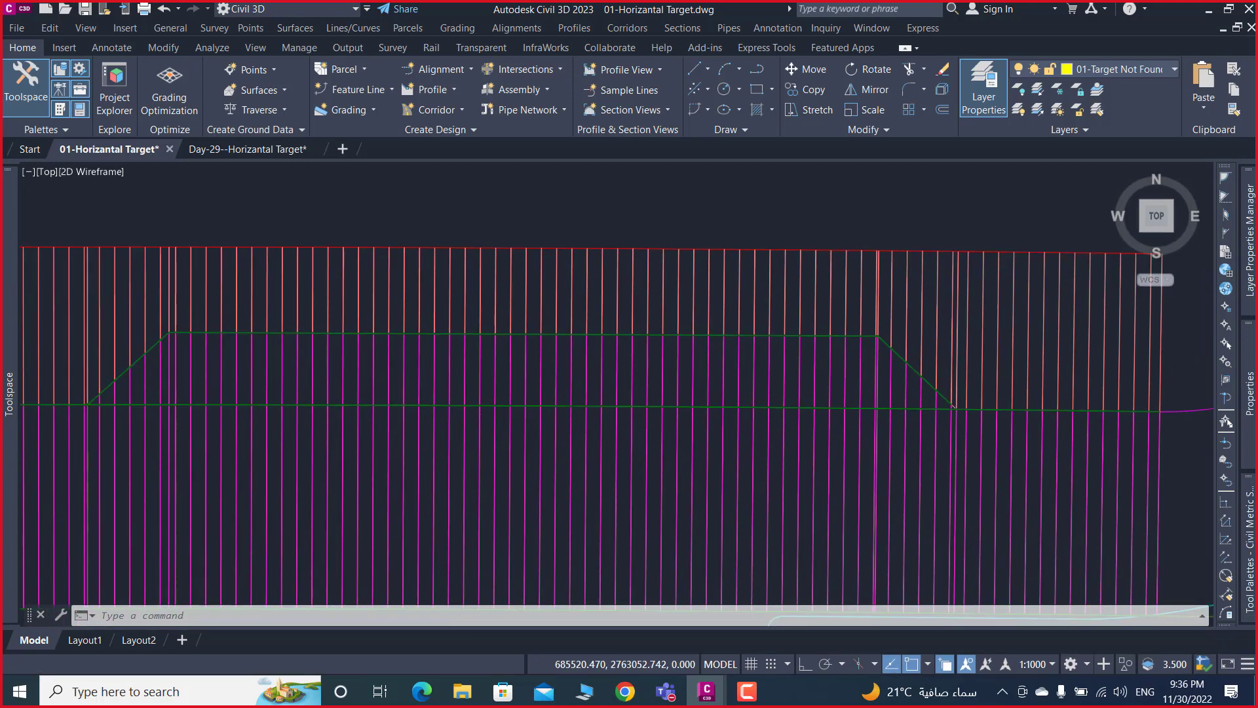
middle_drag(961, 457, 625, 423)
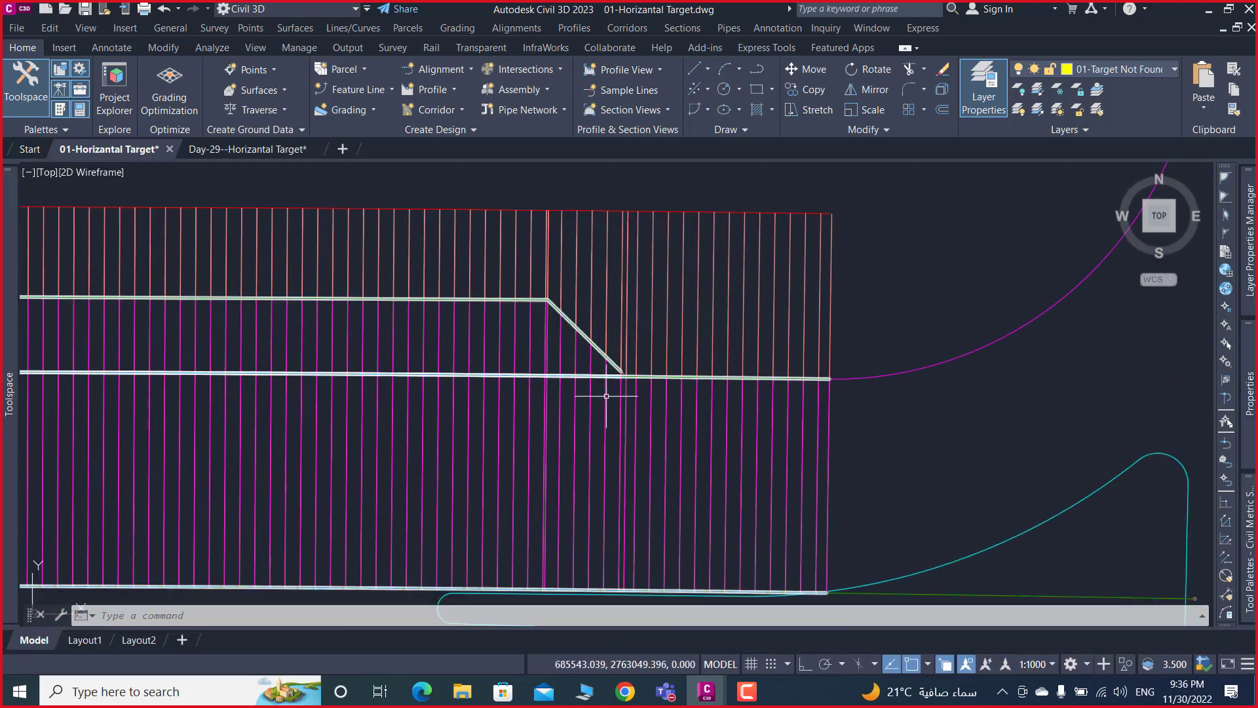
middle_drag(590, 360, 590, 372)
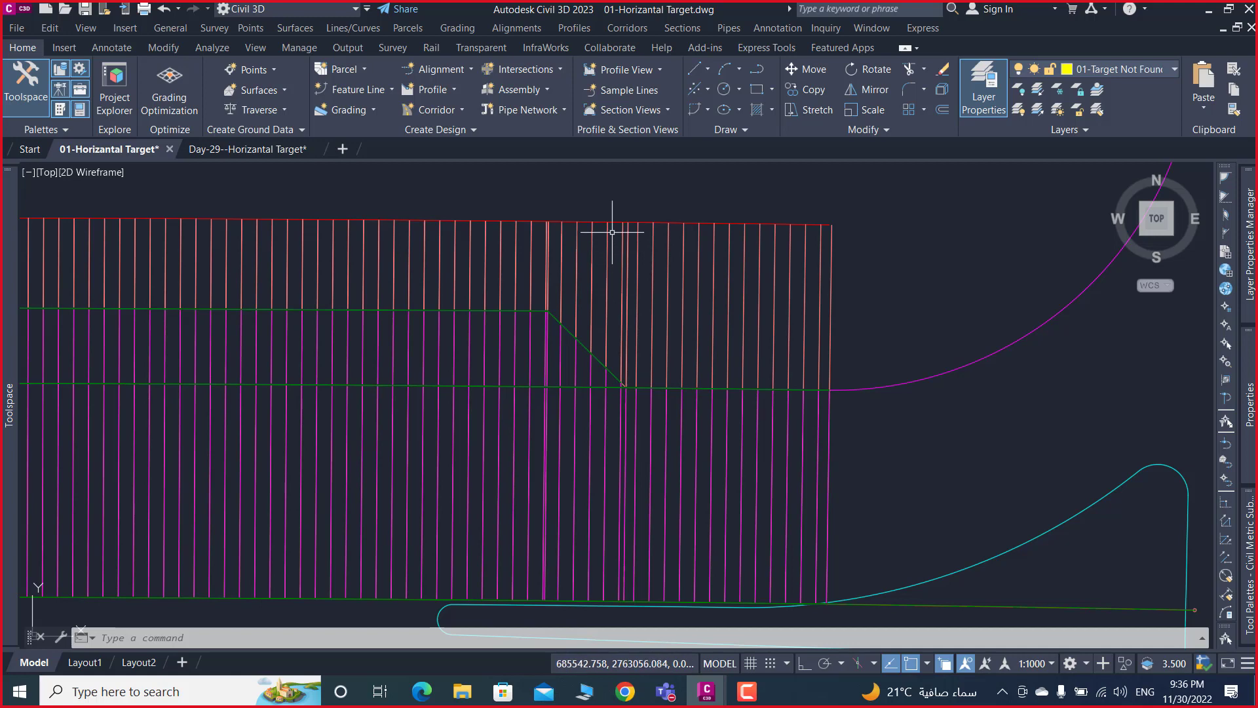
scroll(612, 229, up, 3)
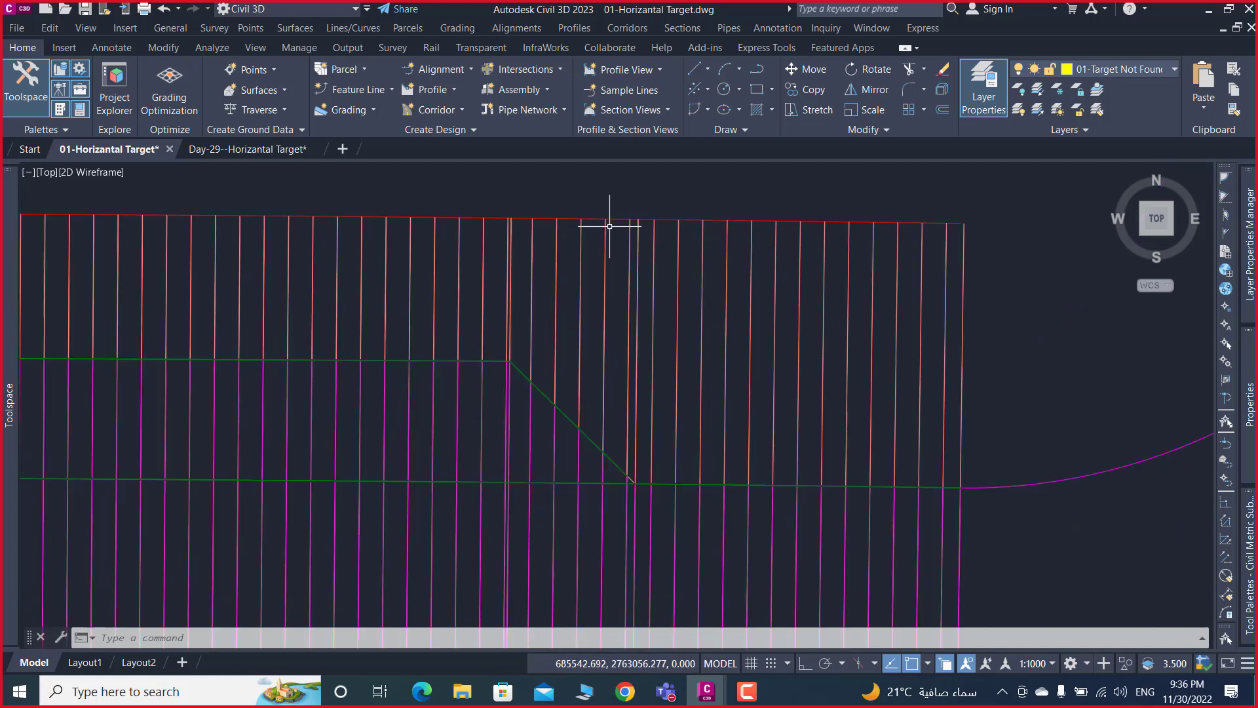
scroll(609, 226, up, 4)
scroll(609, 226, down, 3)
scroll(506, 210, down, 2)
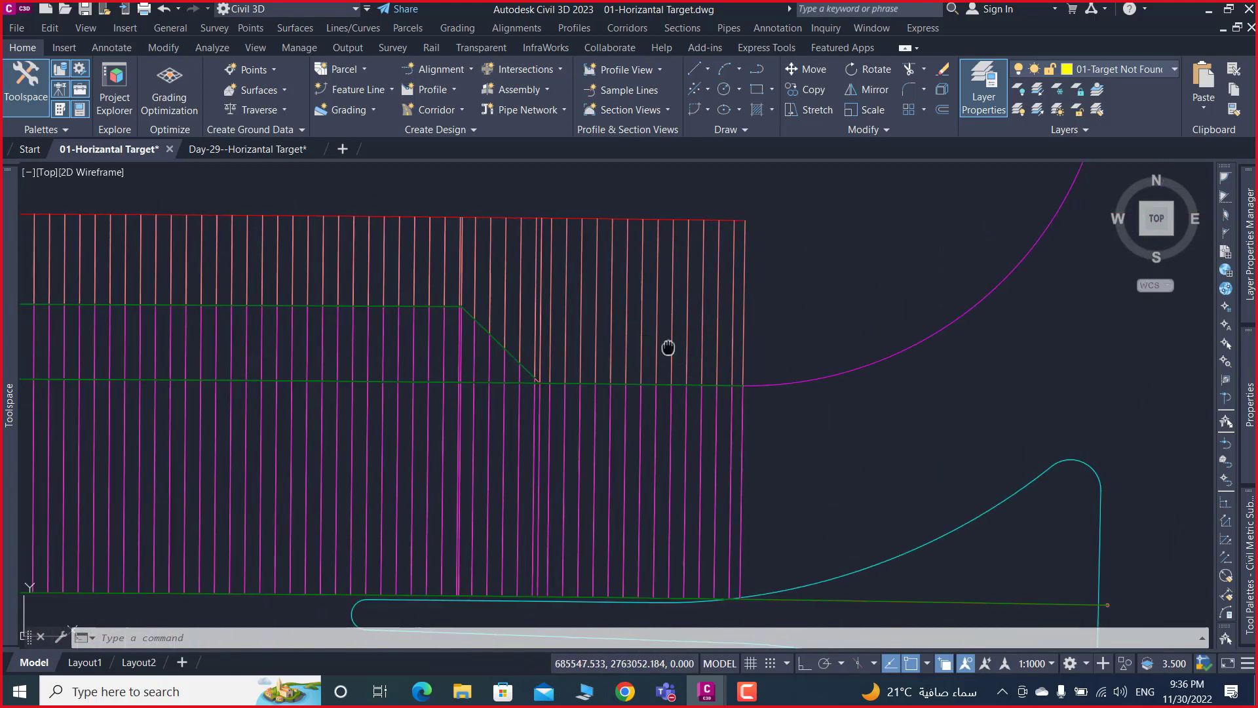
scroll(698, 376, up, 1)
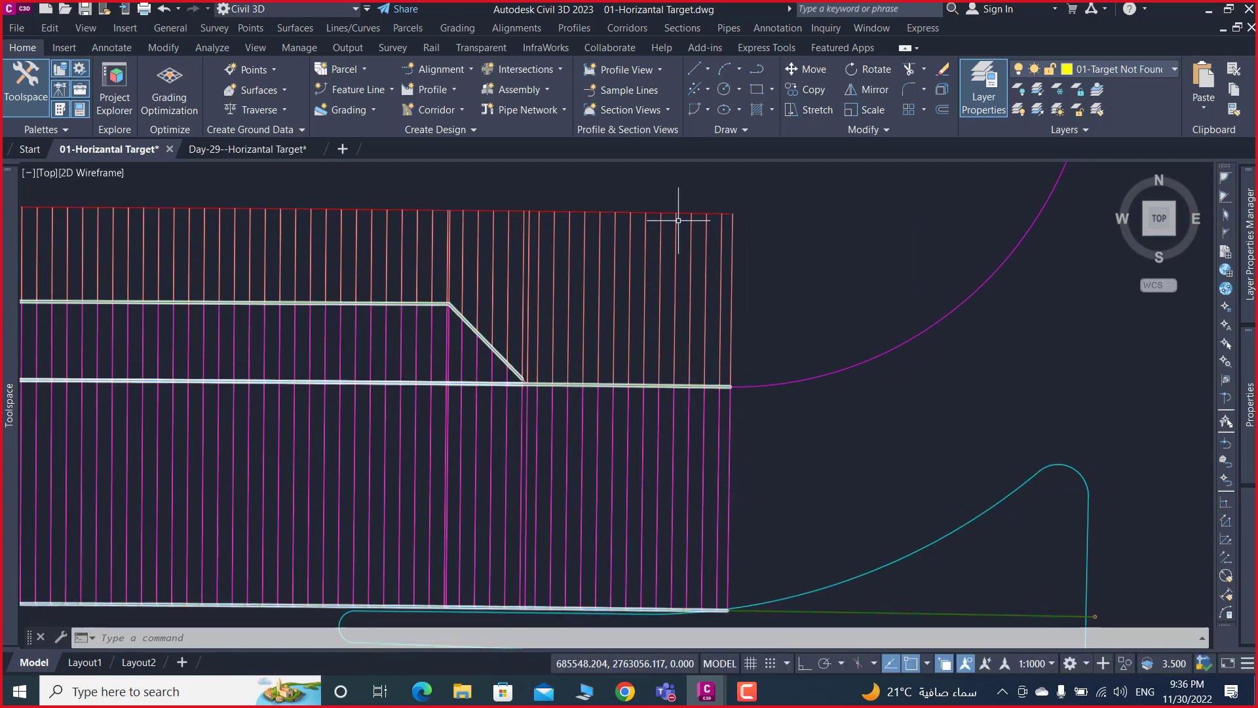
scroll(603, 300, down, 1)
scroll(603, 313, down, 5)
scroll(603, 313, down, 2)
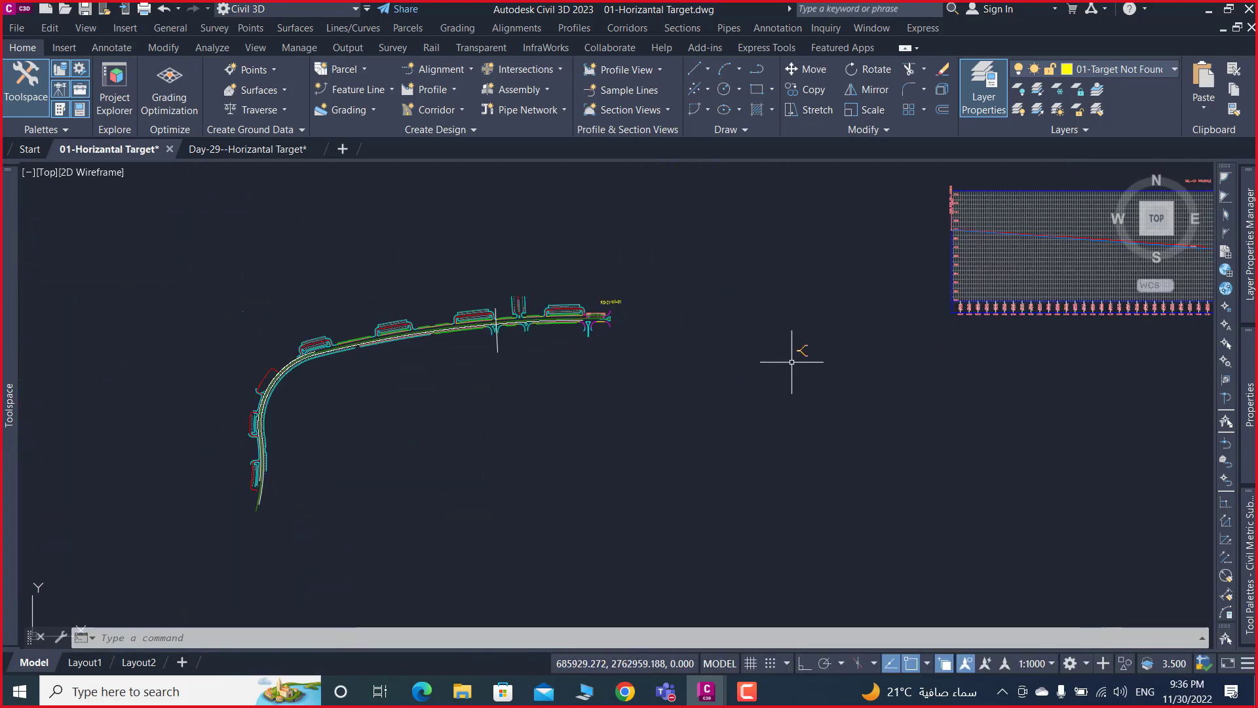
scroll(798, 347, up, 5)
scroll(744, 285, up, 5)
scroll(761, 306, up, 5)
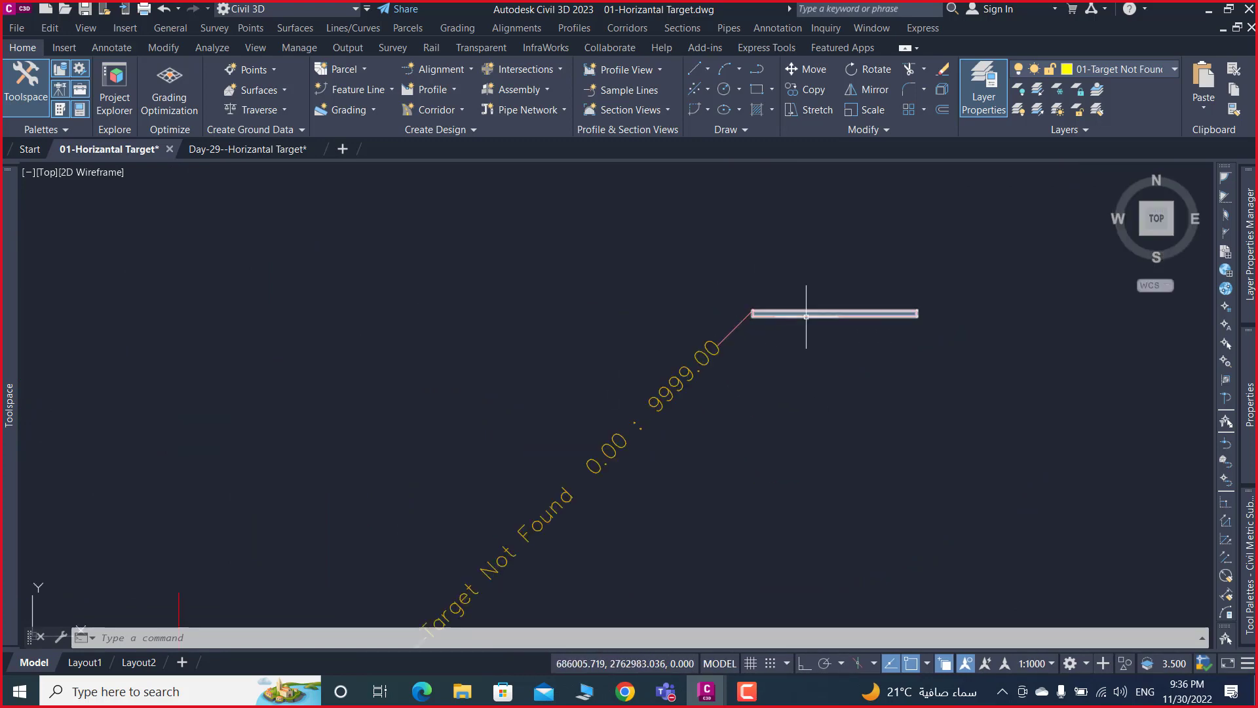
scroll(805, 301, up, 3)
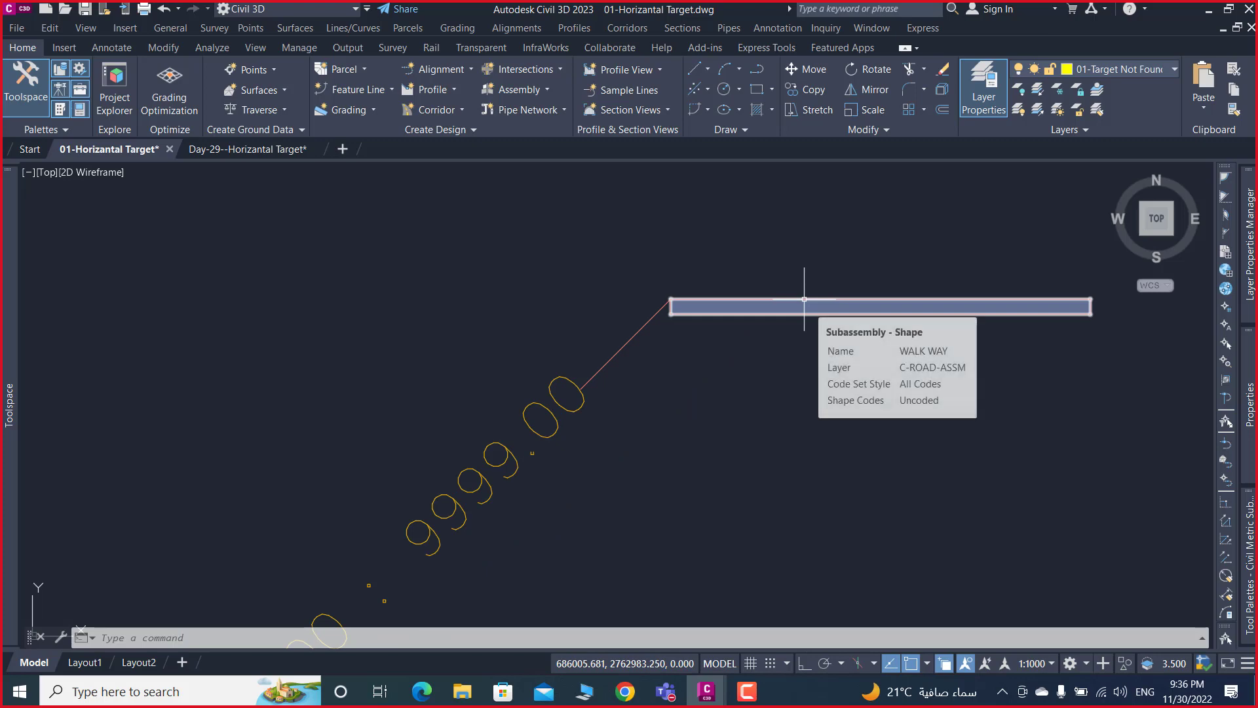
scroll(837, 314, down, 3)
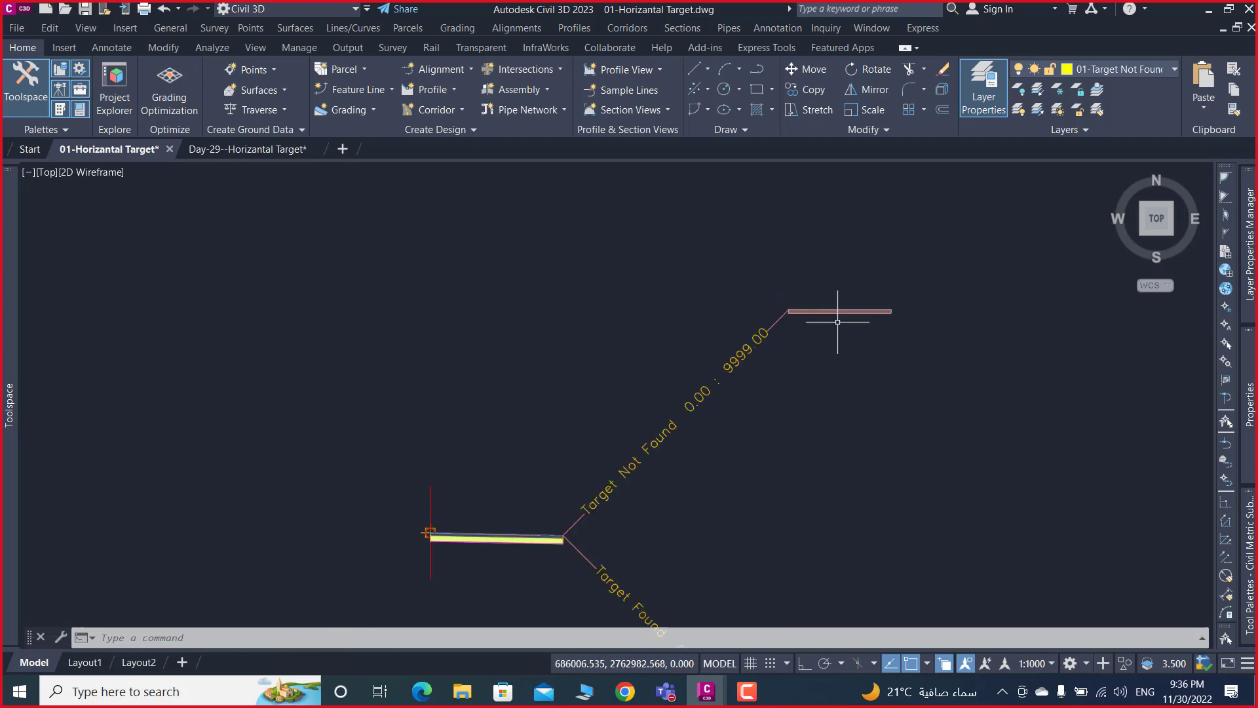
scroll(851, 337, down, 3)
scroll(856, 341, down, 4)
scroll(856, 340, down, 2)
scroll(753, 331, up, 3)
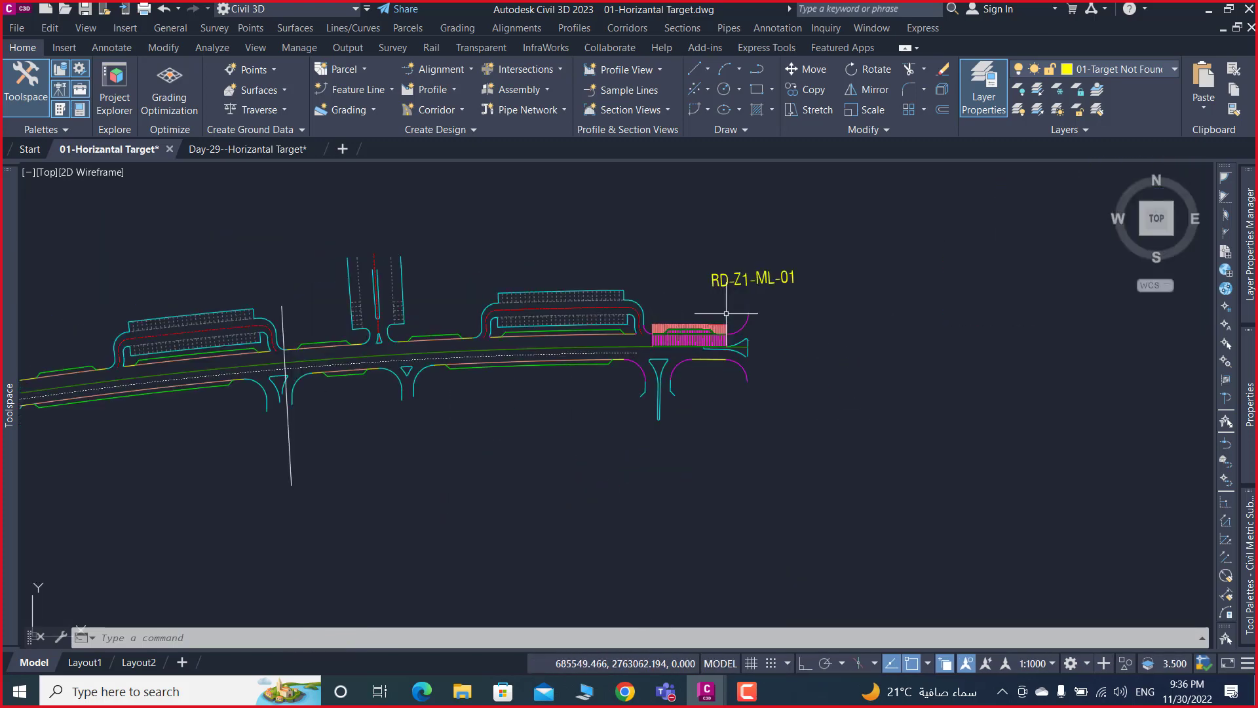
scroll(728, 328, up, 2)
scroll(724, 332, up, 3)
scroll(724, 331, up, 5)
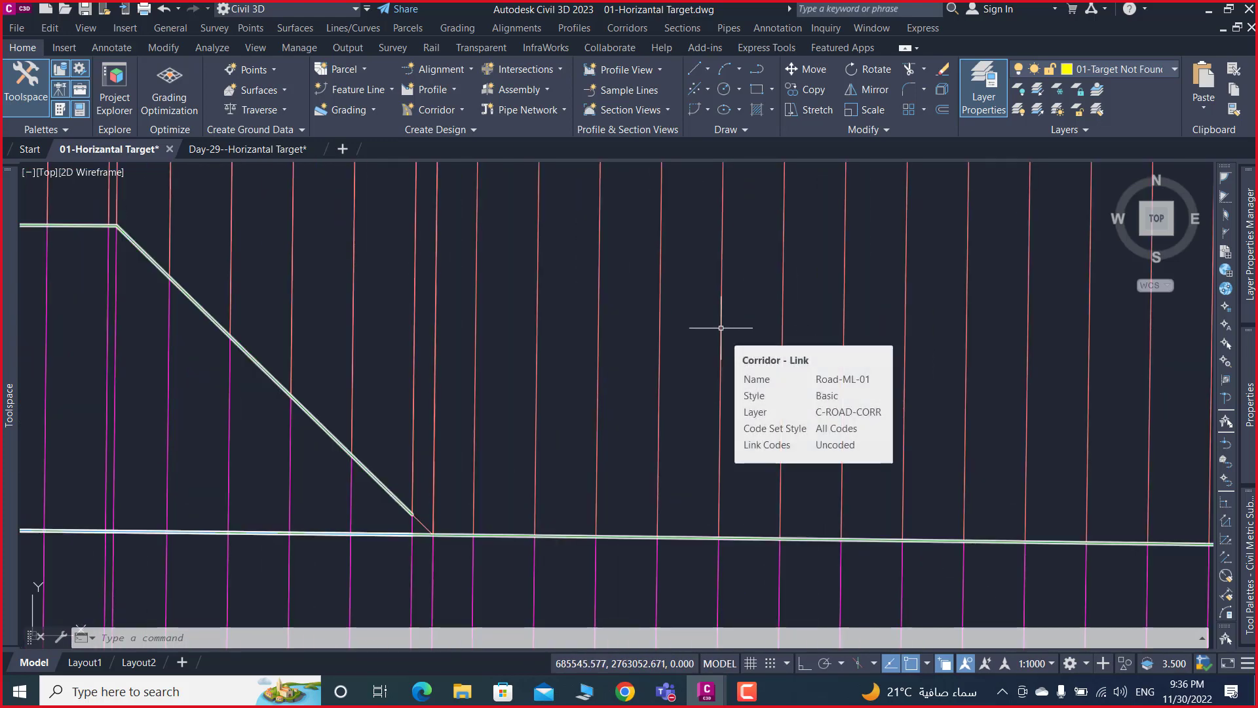
scroll(721, 331, down, 5)
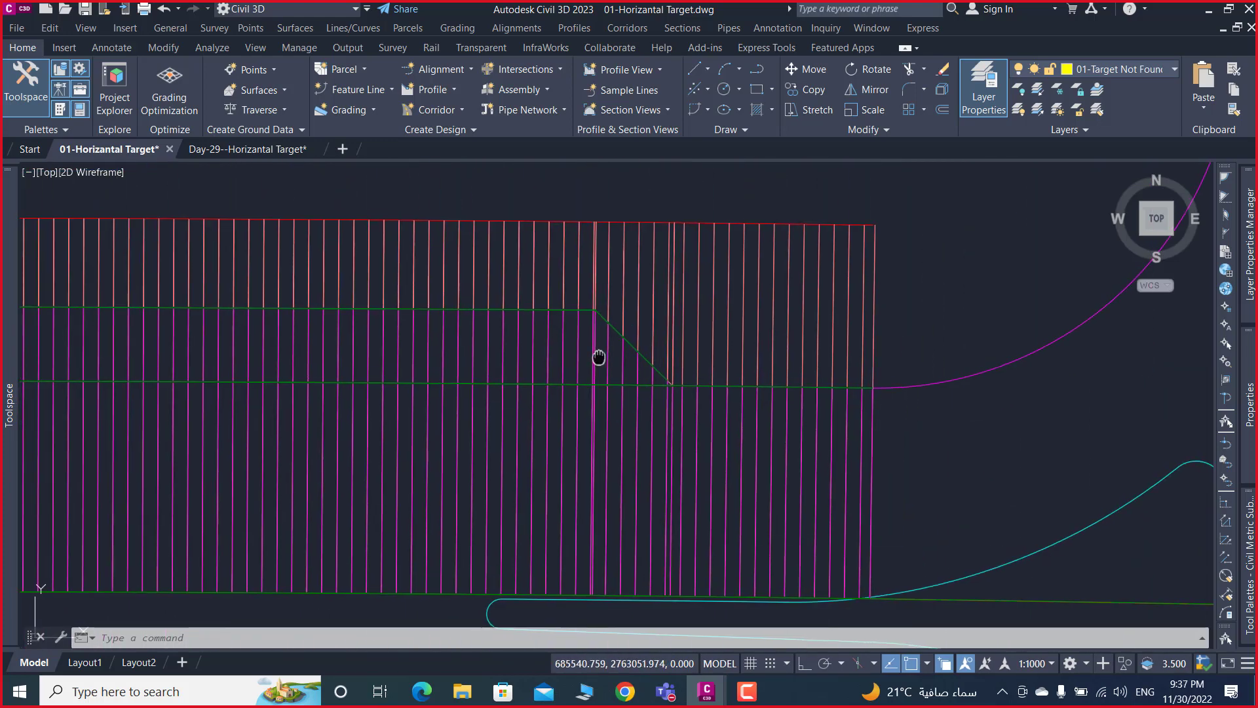
mouse_move(599, 355)
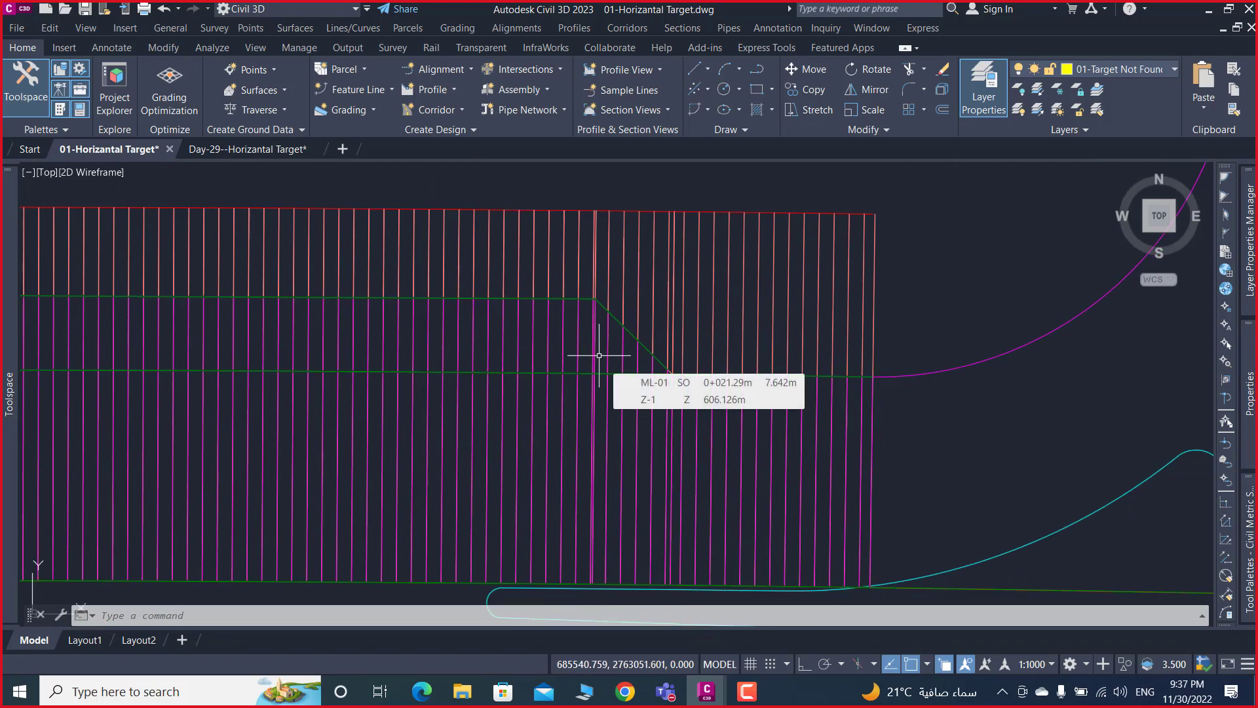
scroll(599, 355, down, 5)
scroll(748, 386, down, 3)
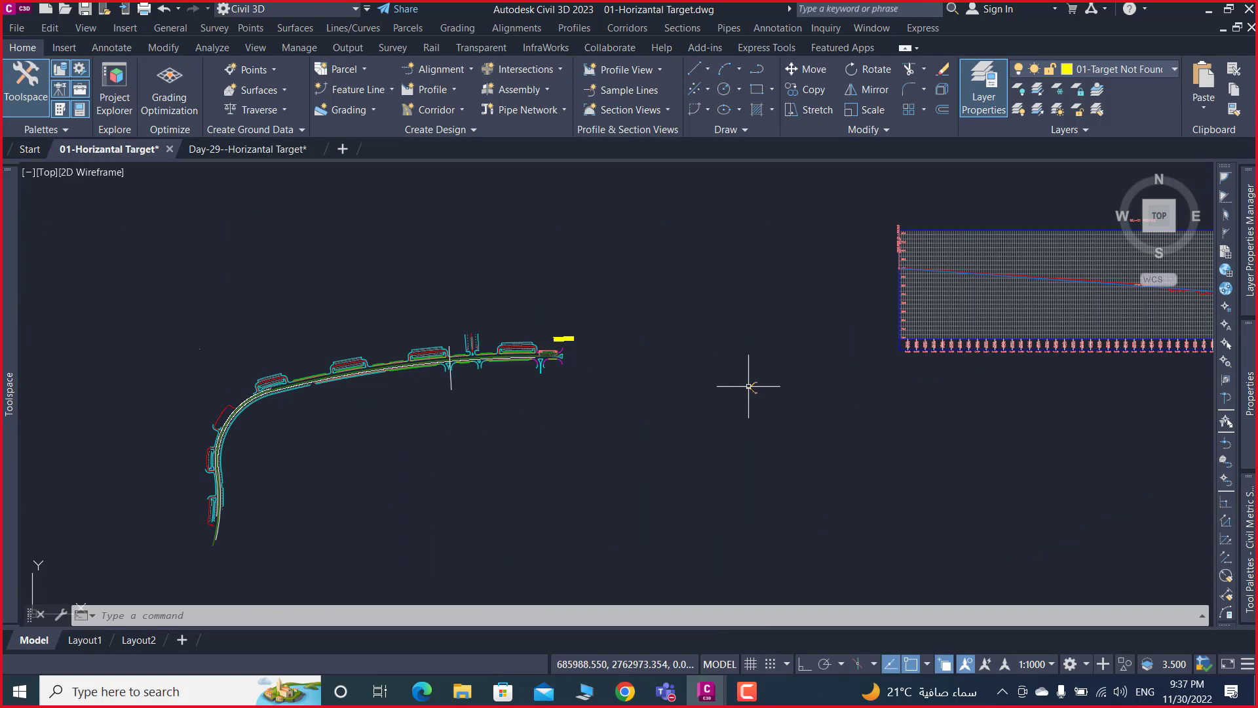
scroll(748, 386, up, 5)
scroll(703, 389, up, 3)
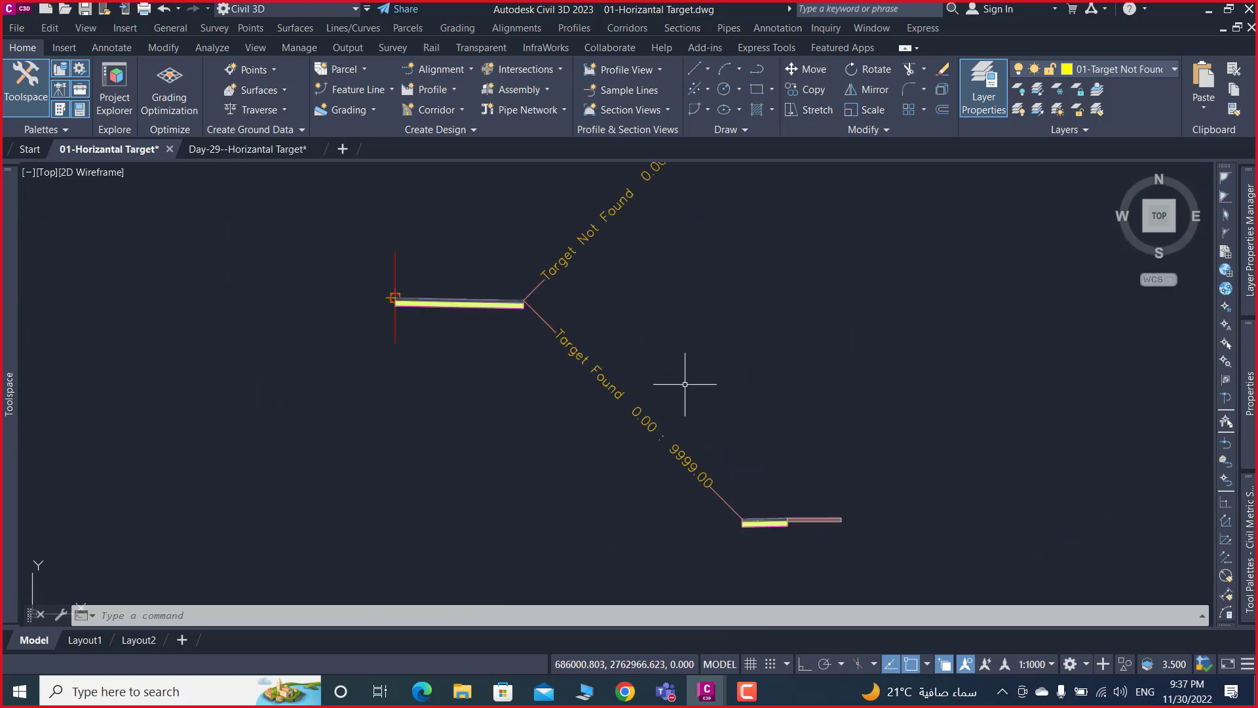
scroll(753, 519, up, 3)
scroll(709, 505, up, 2)
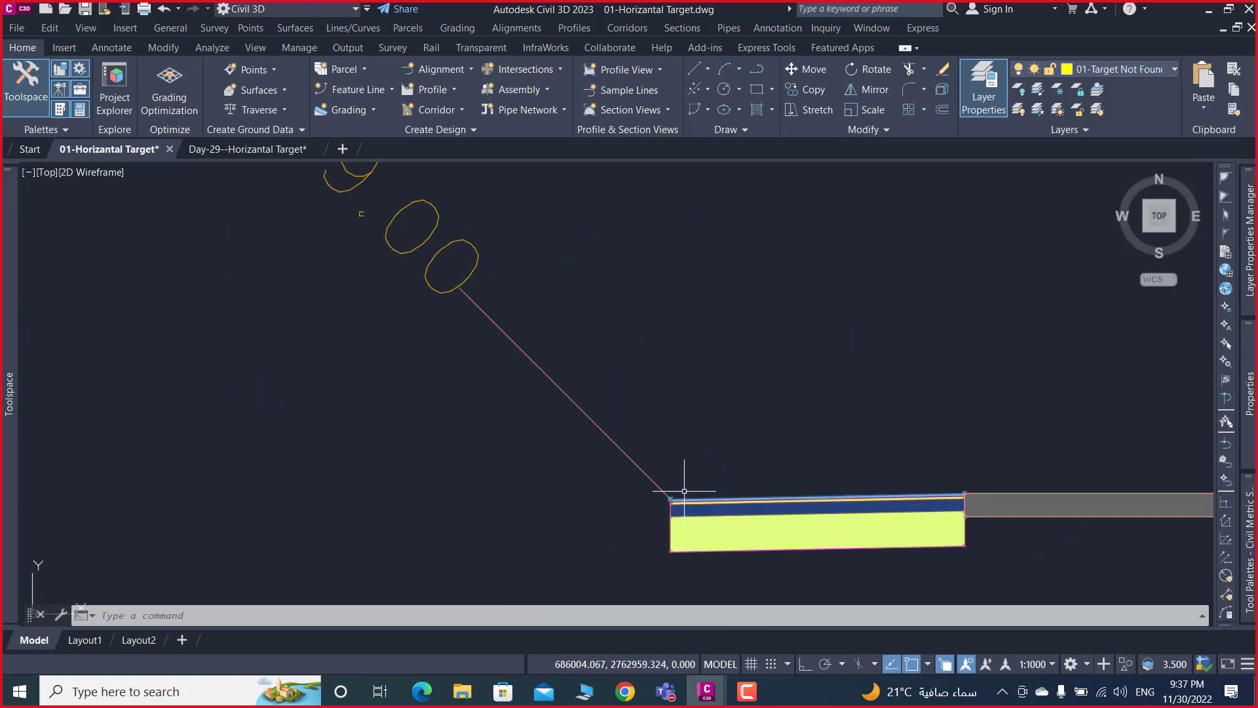
scroll(684, 491, down, 3)
scroll(668, 493, down, 2)
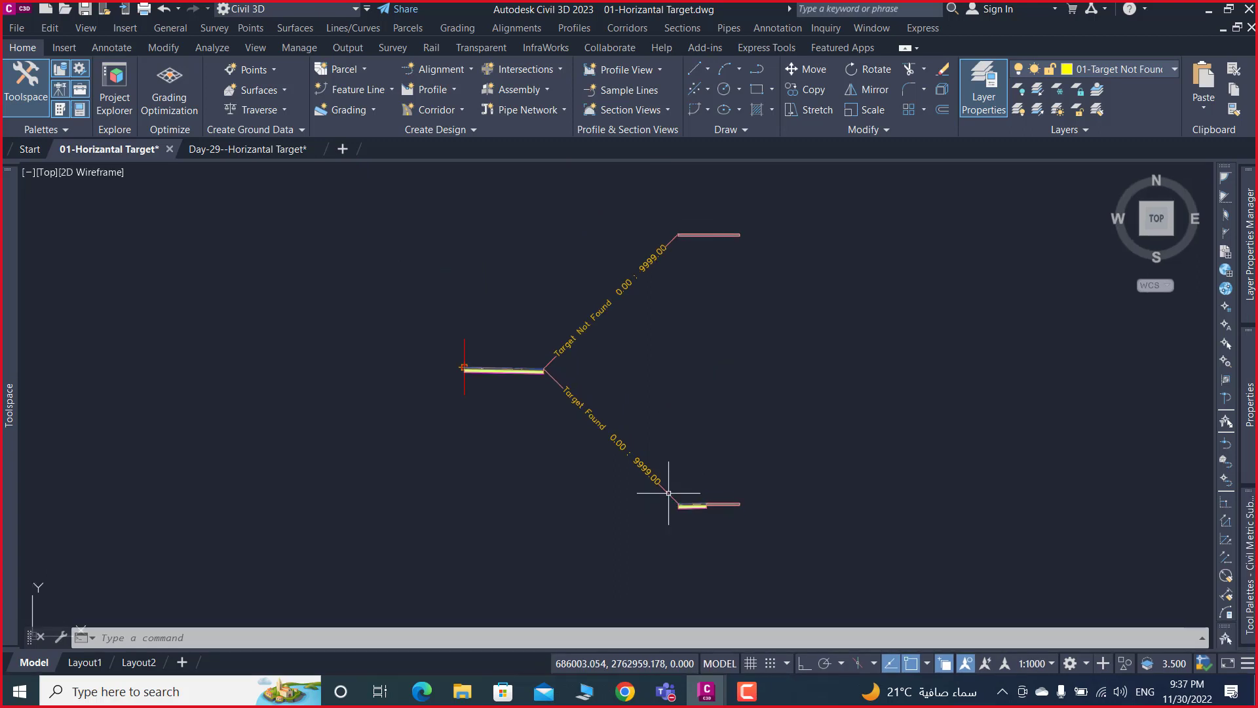
scroll(672, 497, up, 3)
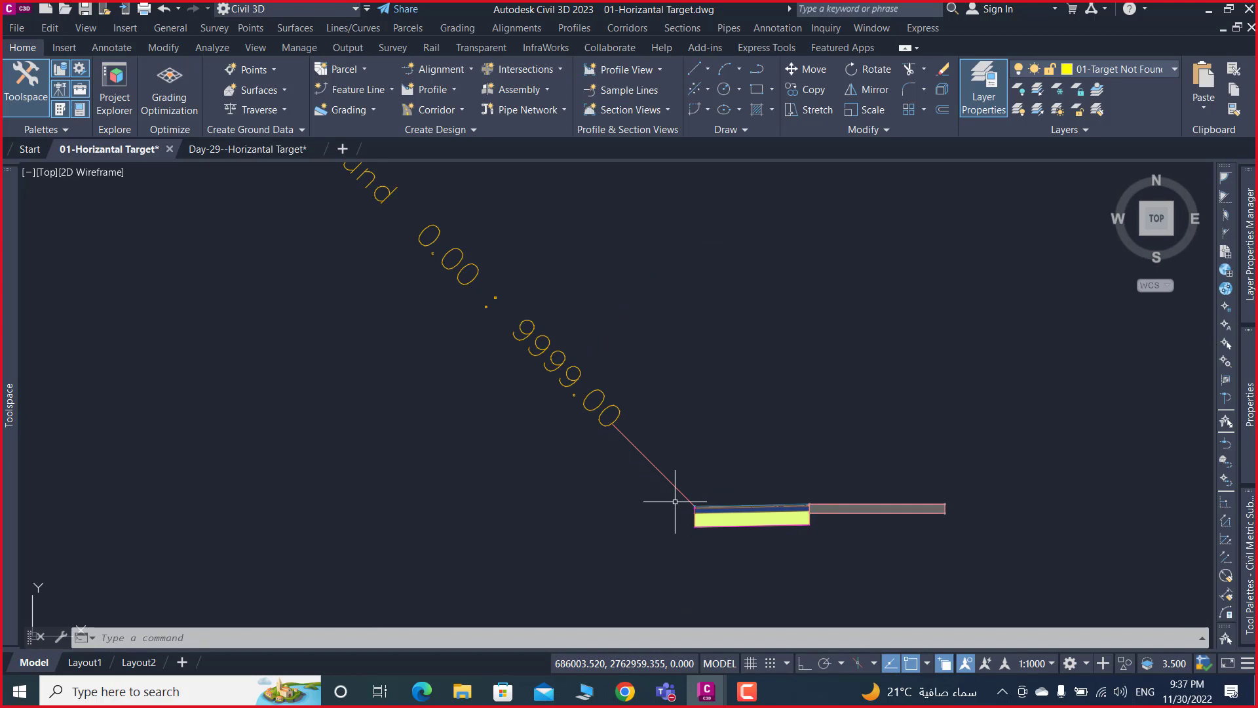
scroll(753, 539, down, 3)
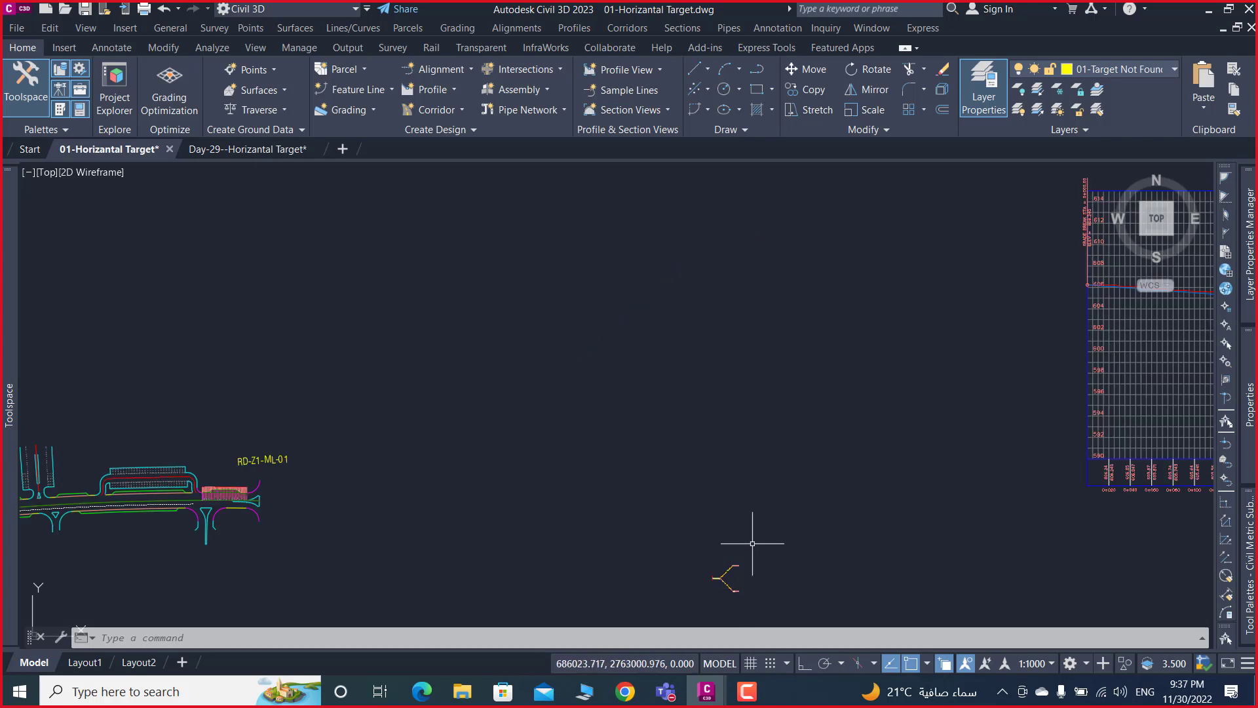
scroll(722, 575, up, 4)
middle_drag(705, 570, 674, 500)
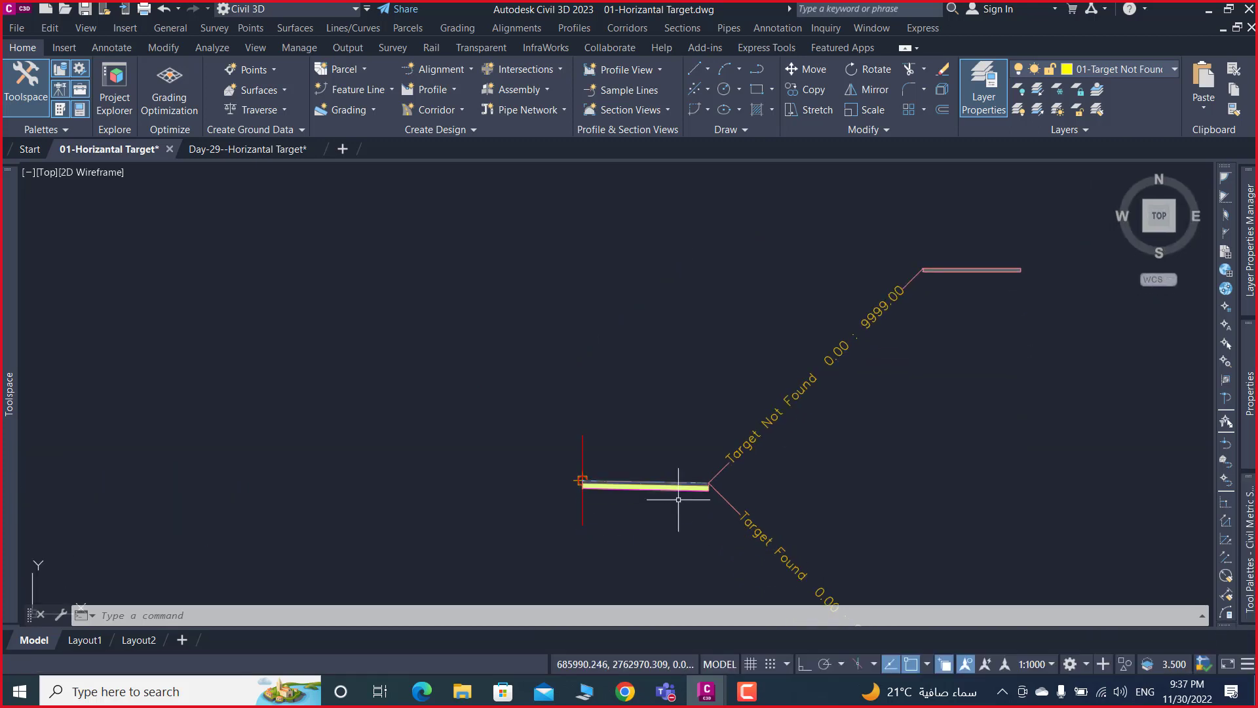
scroll(628, 472, up, 5)
- Select the R-LANE subassembly on the assembly and zoom around it
click(626, 464)
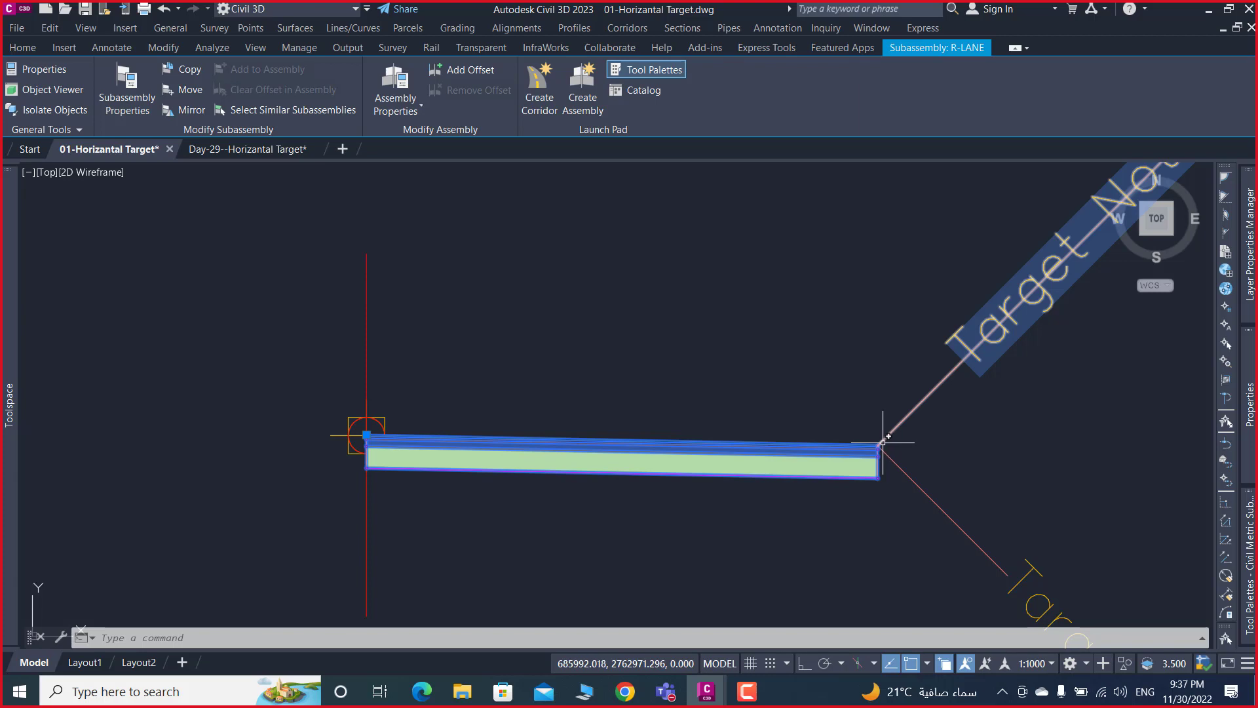
scroll(883, 443, down, 2)
scroll(865, 436, down, 2)
scroll(852, 432, down, 3)
scroll(840, 427, down, 1)
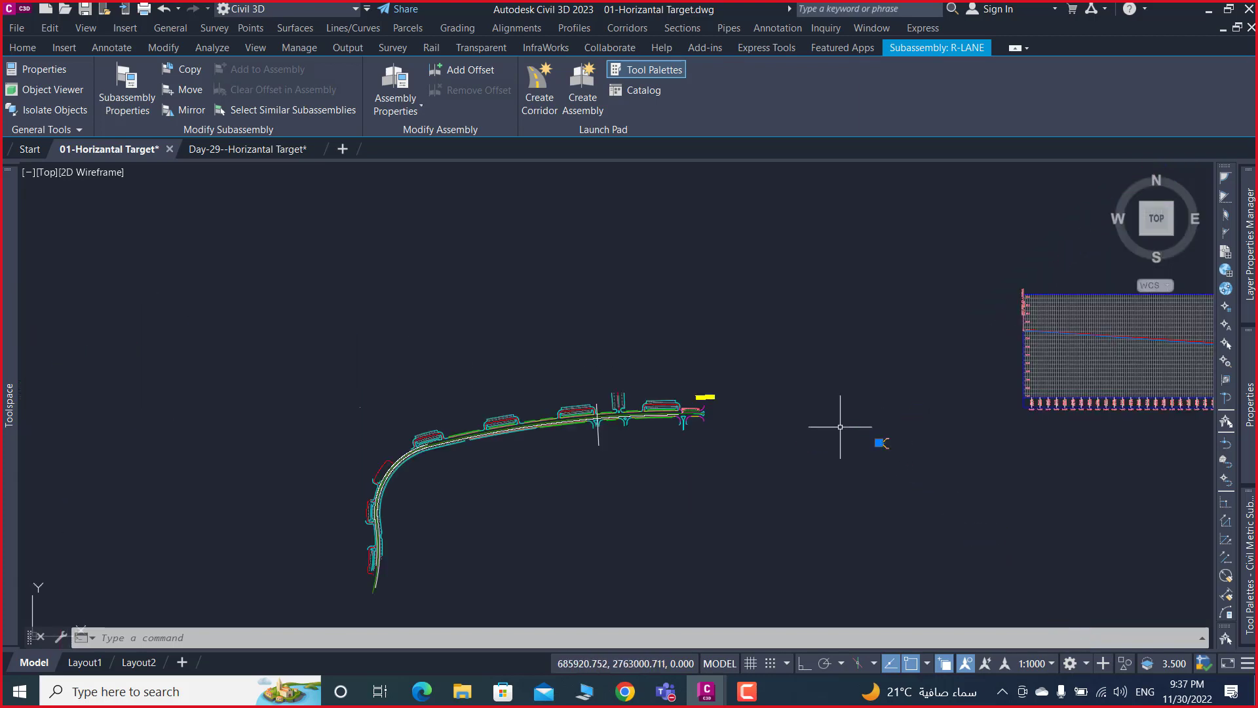
scroll(702, 433, up, 3)
scroll(700, 443, up, 3)
scroll(700, 443, up, 5)
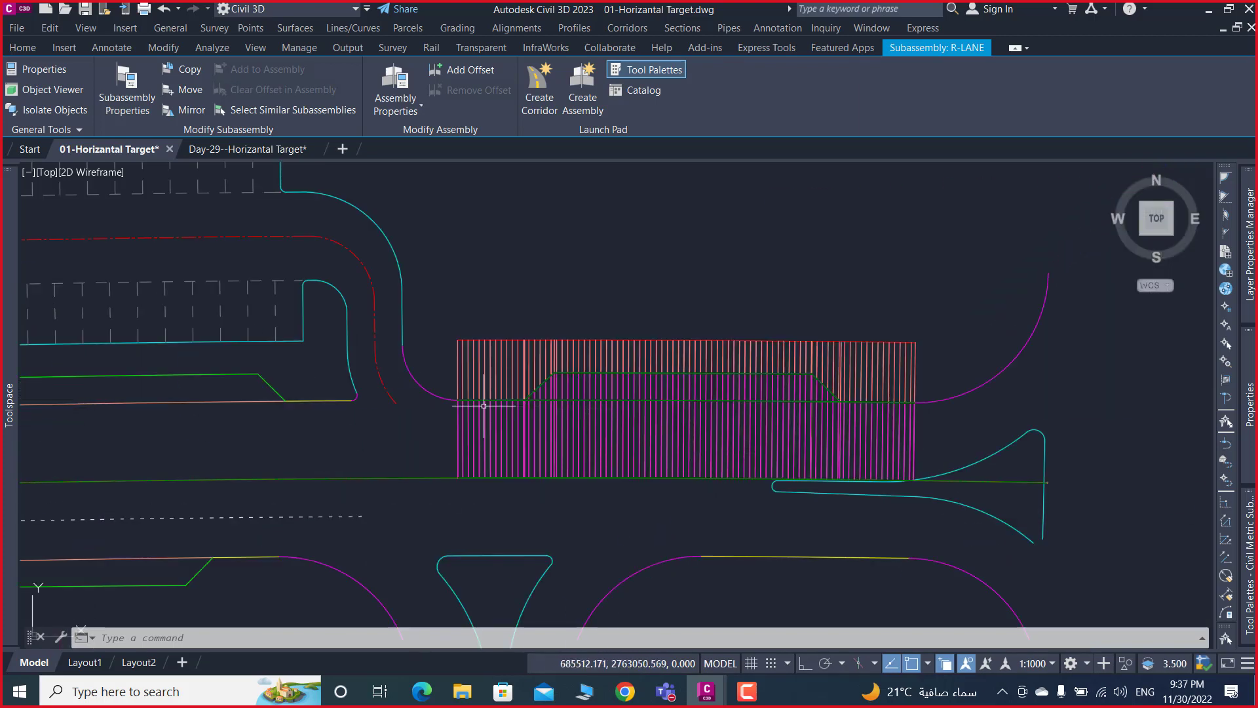
scroll(483, 405, up, 2)
scroll(517, 387, up, 5)
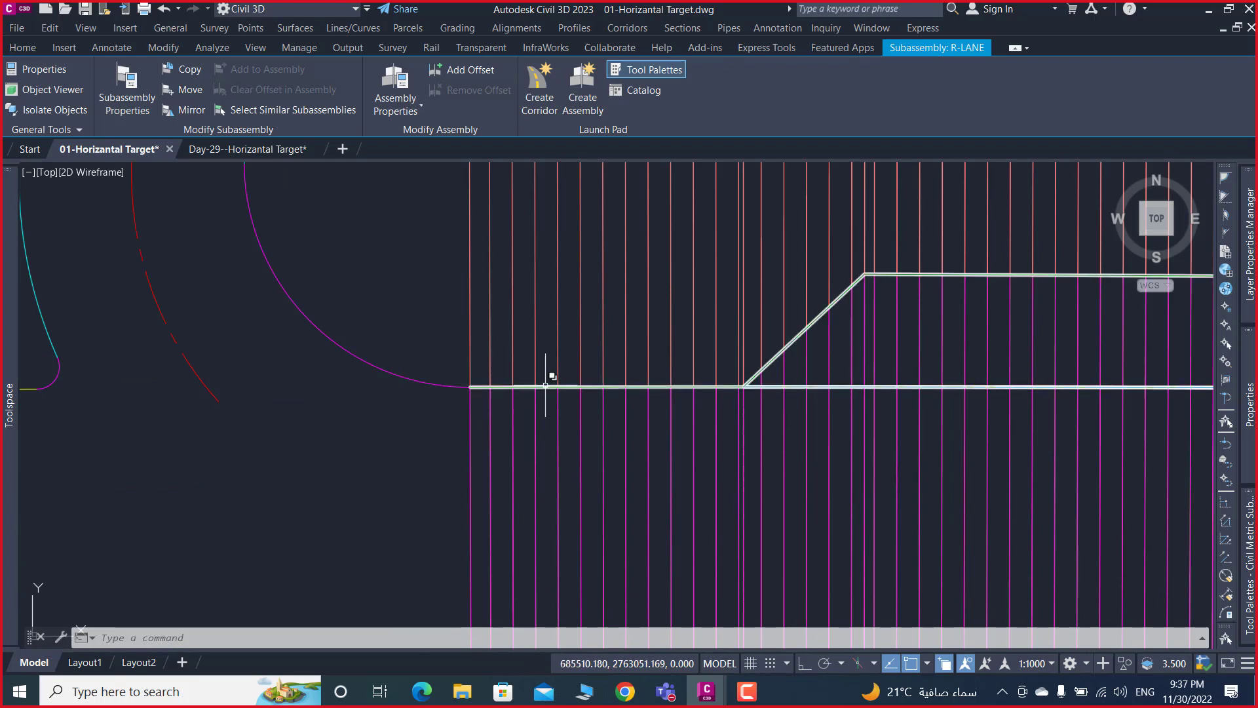
scroll(546, 385, down, 2)
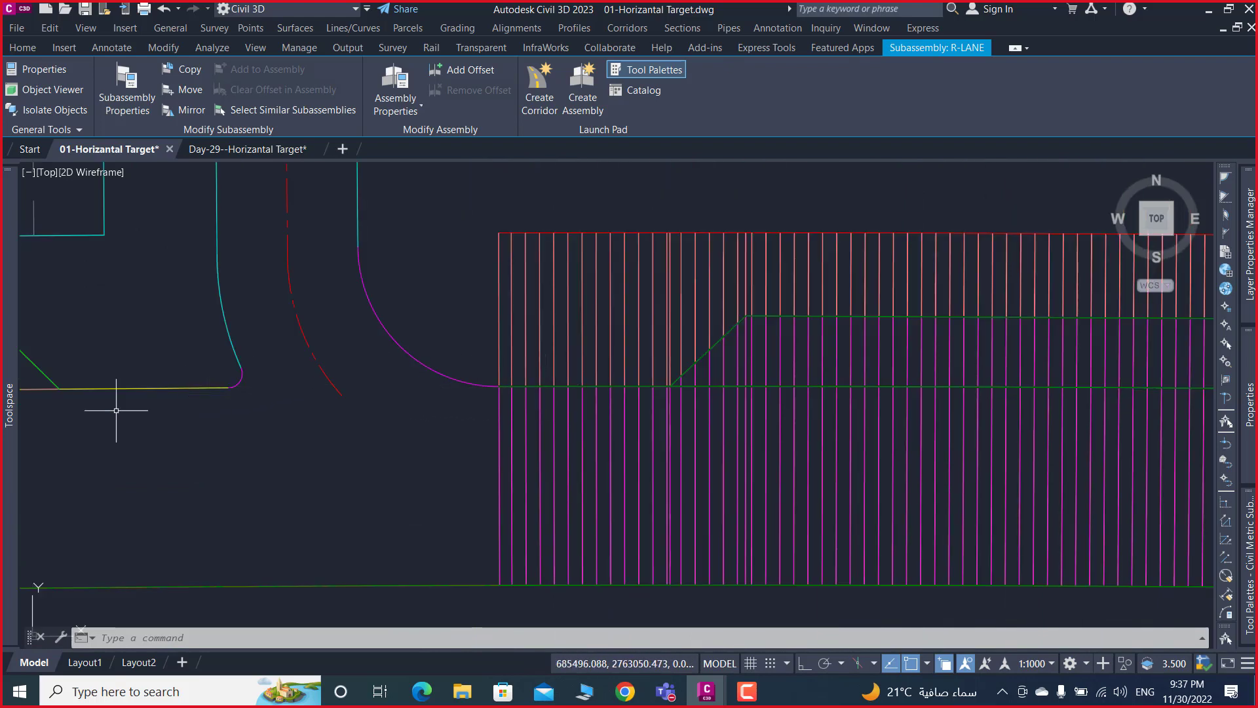
- Pan and zoom in on Road-ML-01's diagonal lane-widening taper between the edge lines
middle_drag(117, 427, 662, 400)
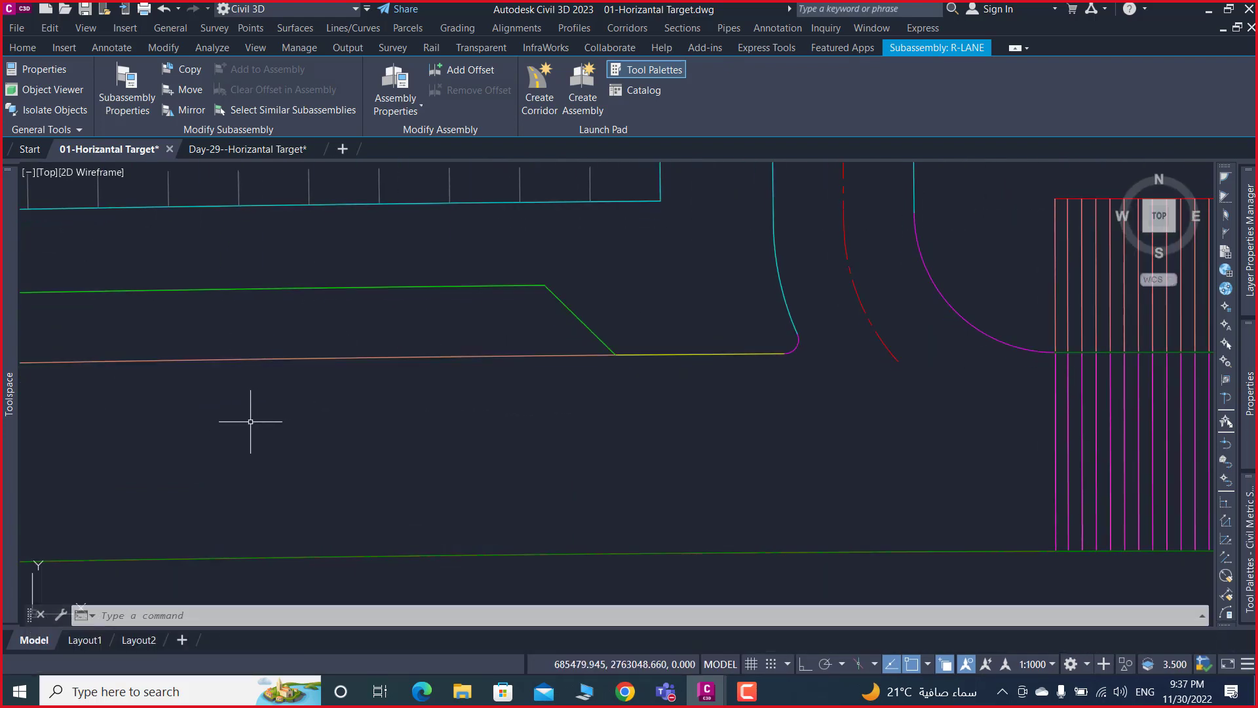
scroll(248, 420, down, 4)
scroll(249, 420, down, 3)
scroll(387, 423, up, 1)
scroll(383, 430, up, 2)
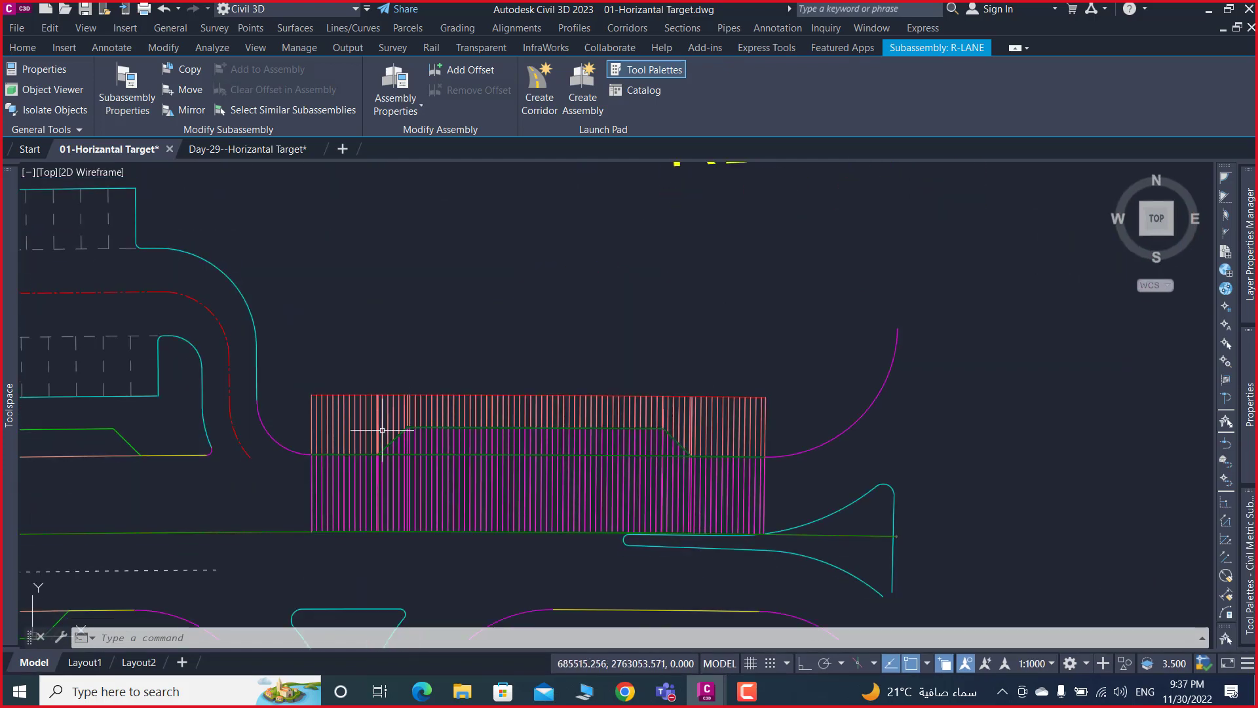
scroll(359, 457, up, 2)
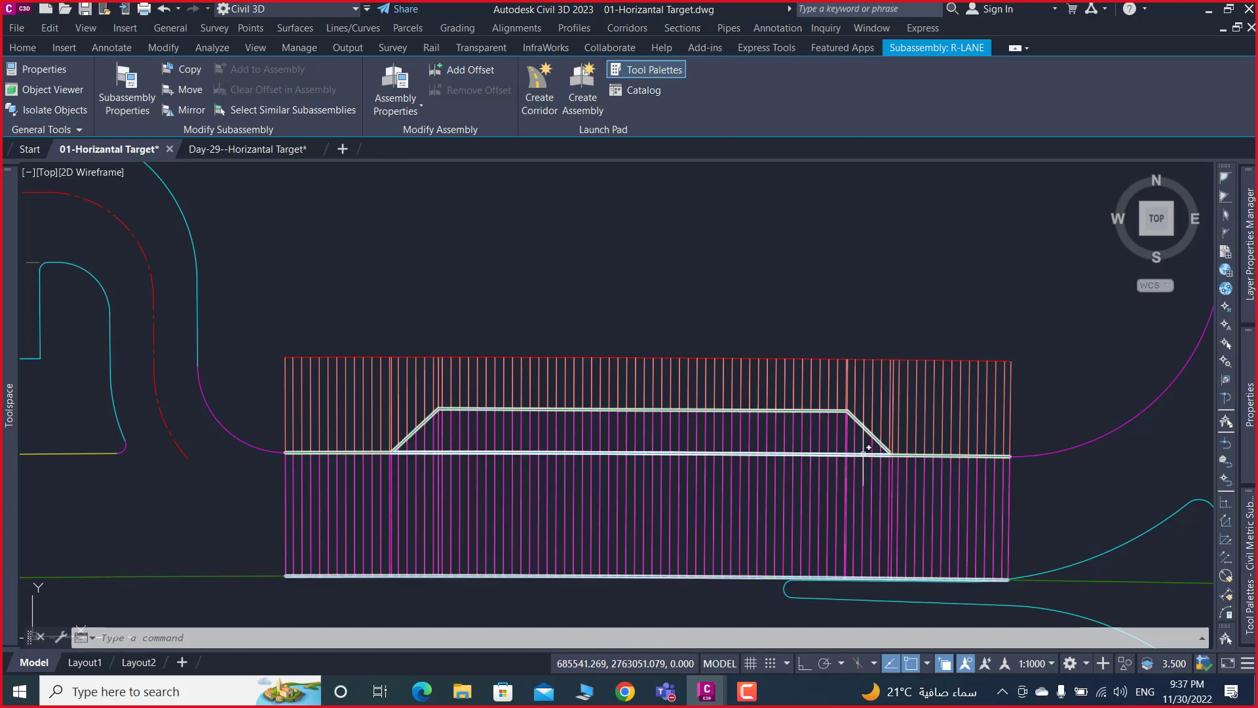
middle_drag(848, 449, 829, 445)
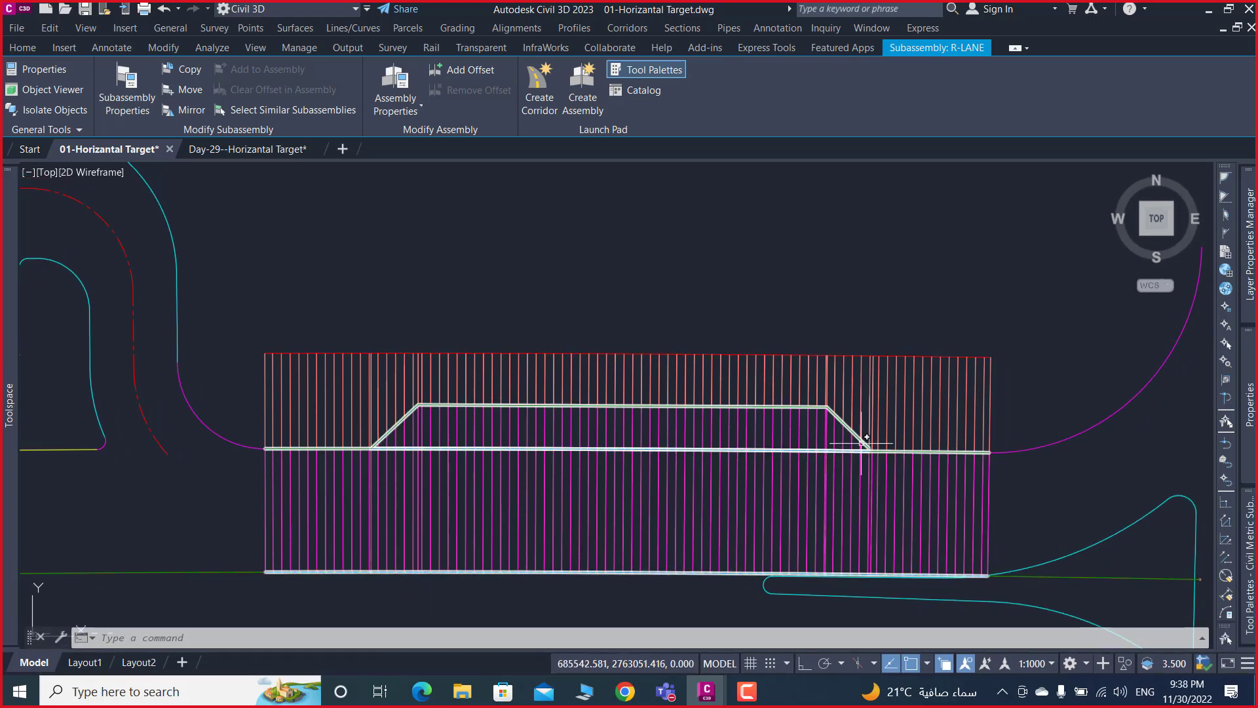
scroll(862, 444, up, 4)
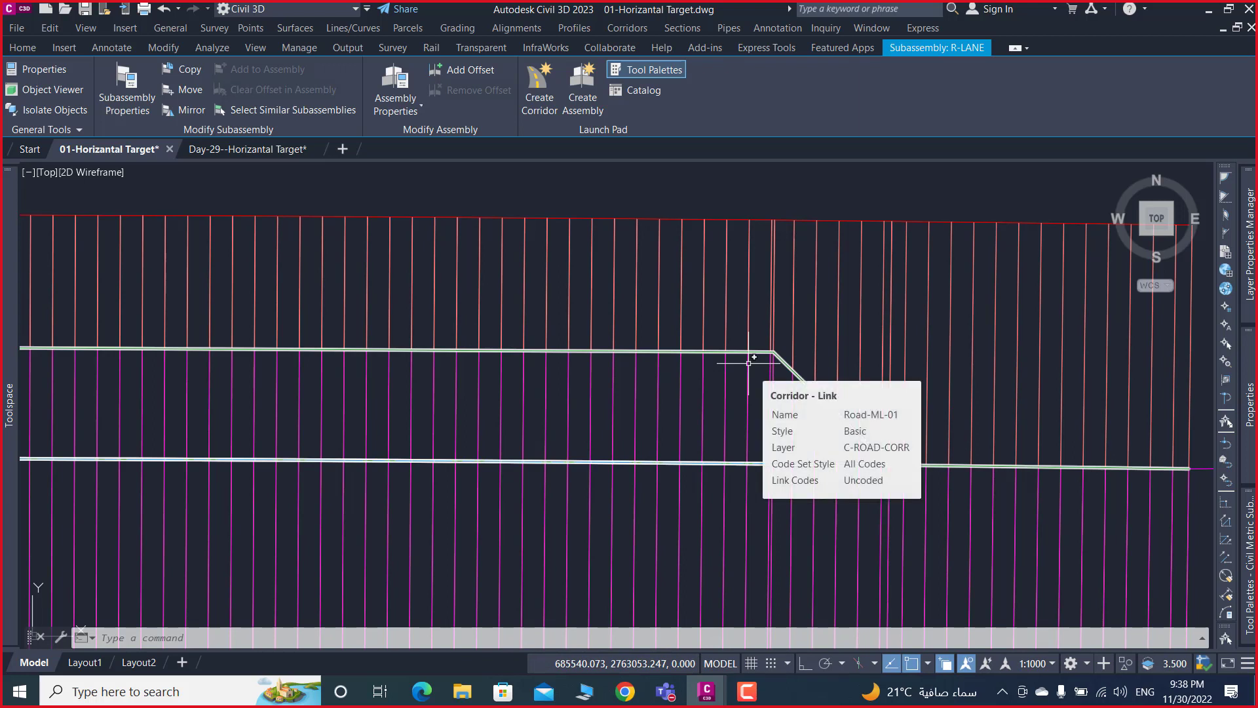
- Undo the recent corridor property edits with repeated Ctrl+Z
key(ctrl+z)
key(ctrl+z)
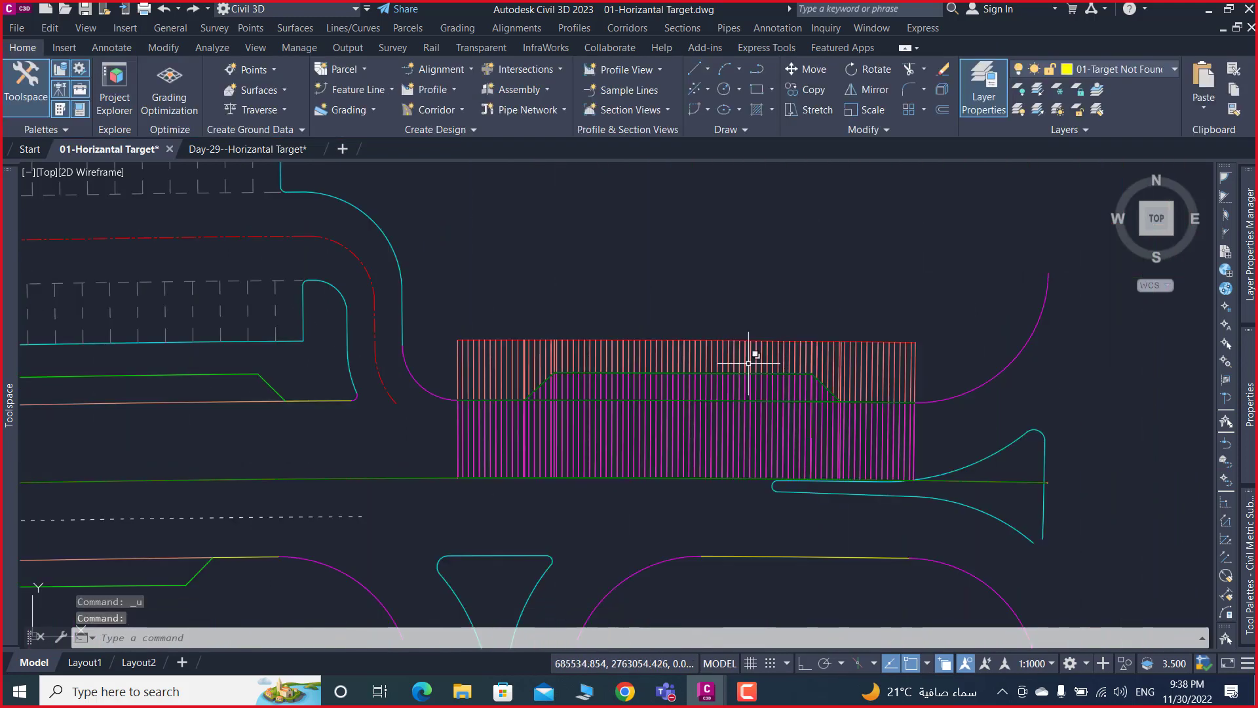
key(ctrl+z)
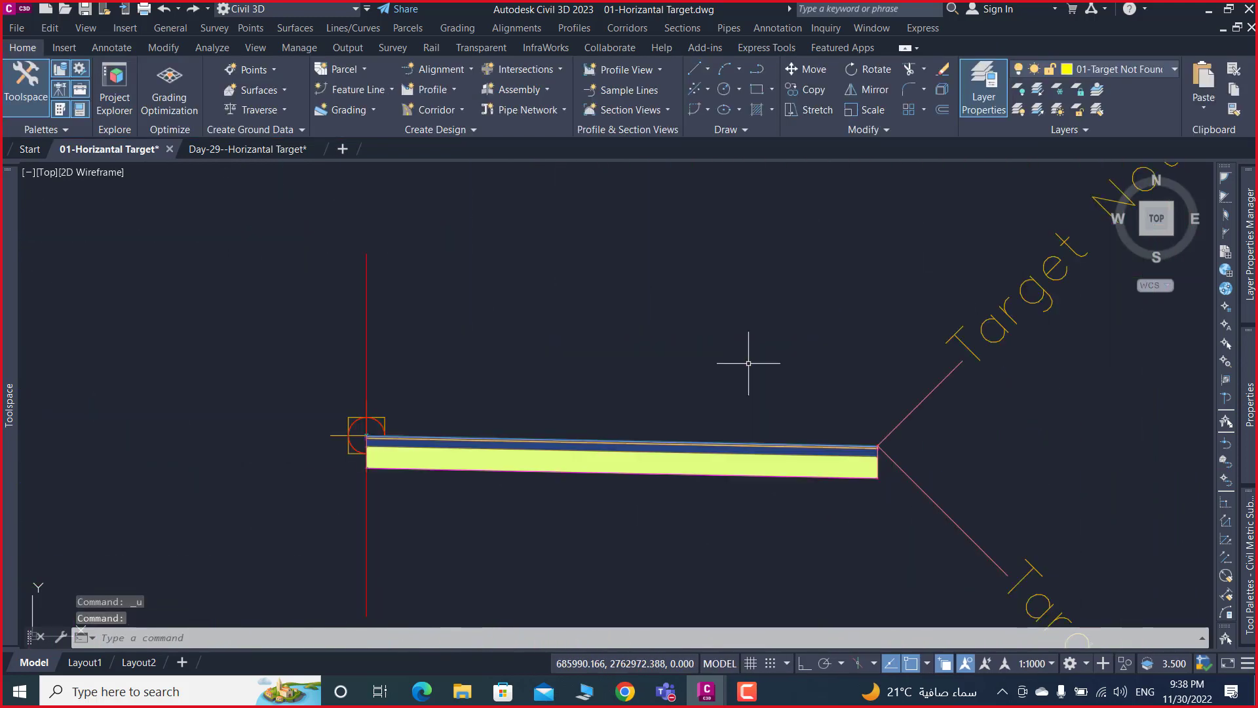
key(ctrl+z)
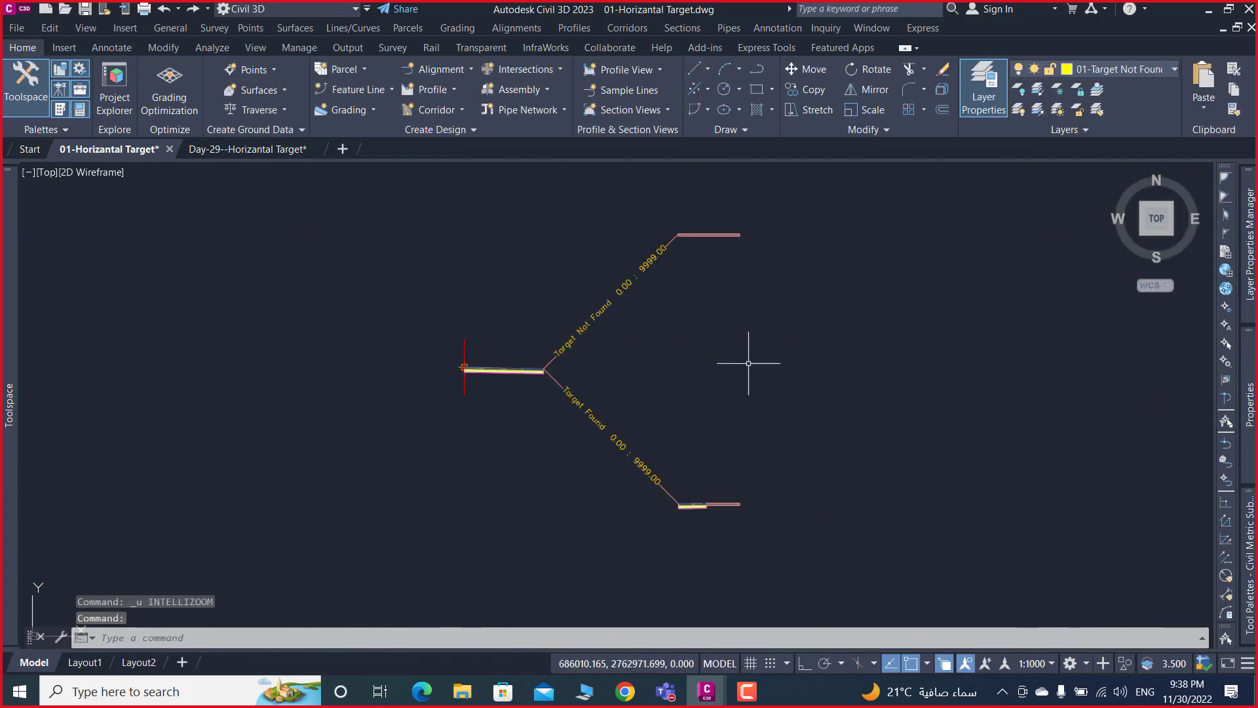
scroll(749, 363, up, 2)
scroll(749, 362, up, 3)
key(ctrl+z)
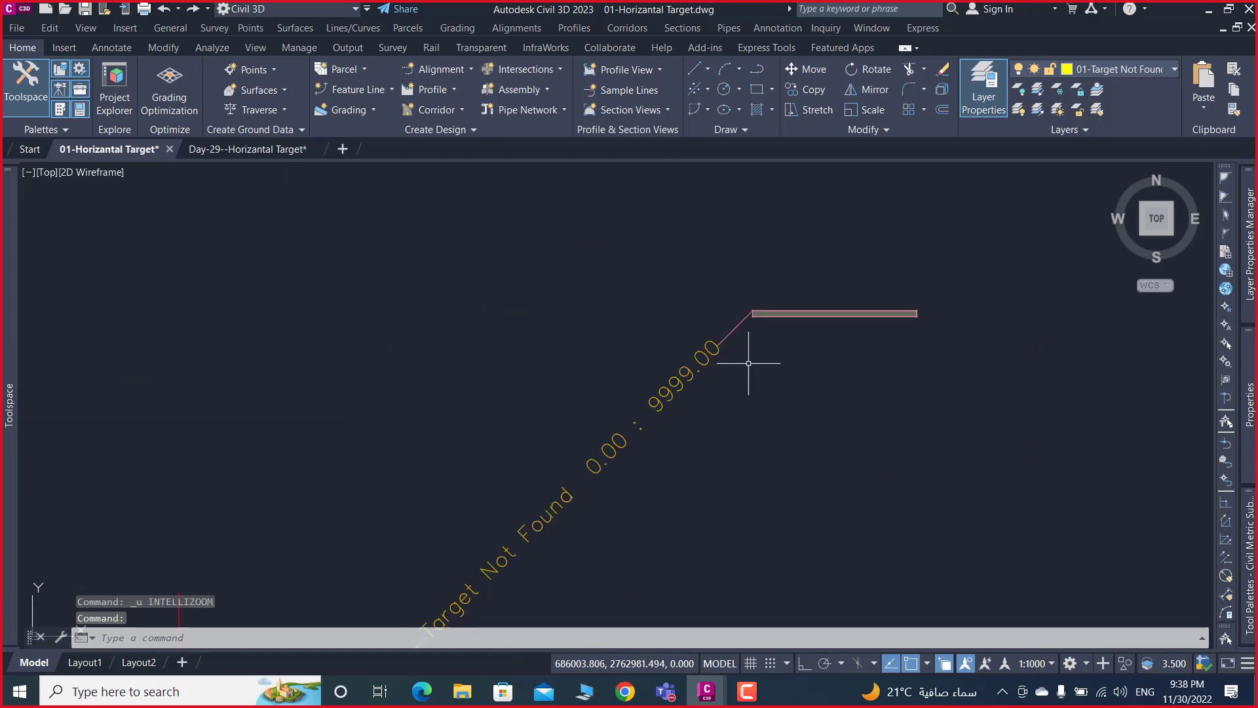
scroll(749, 362, up, 2)
scroll(748, 363, up, 2)
key(ctrl+z)
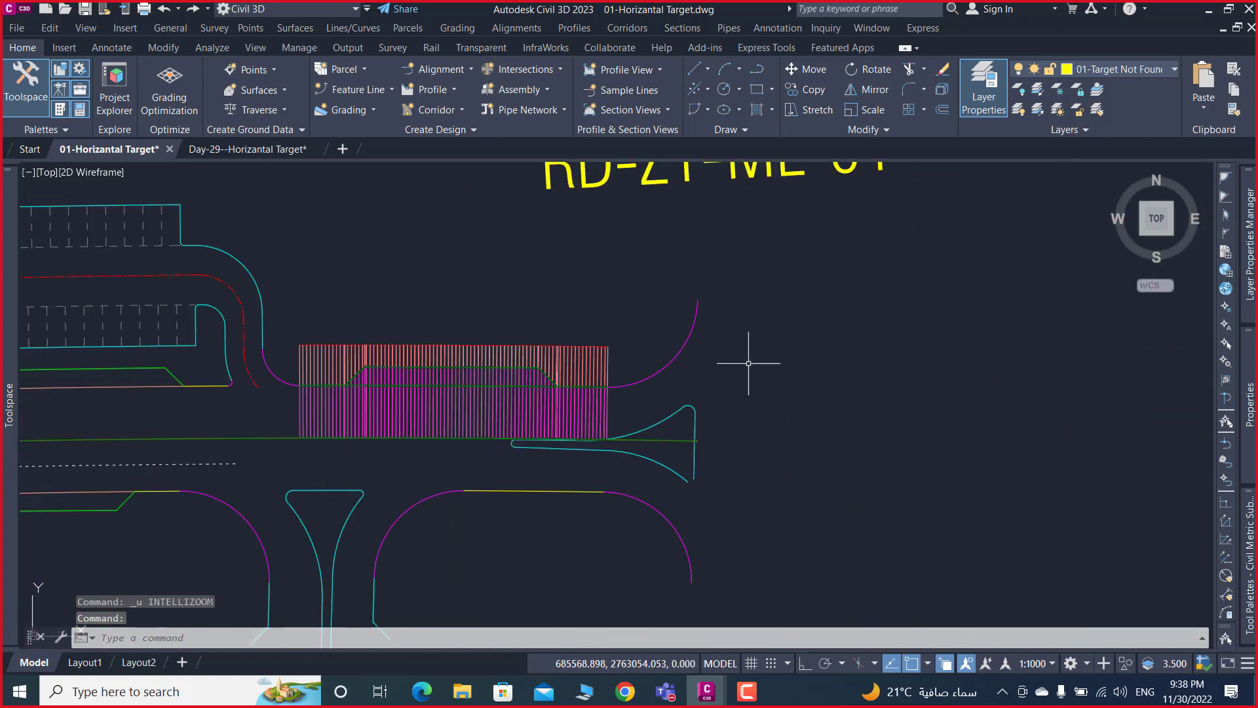
key(ctrl+z)
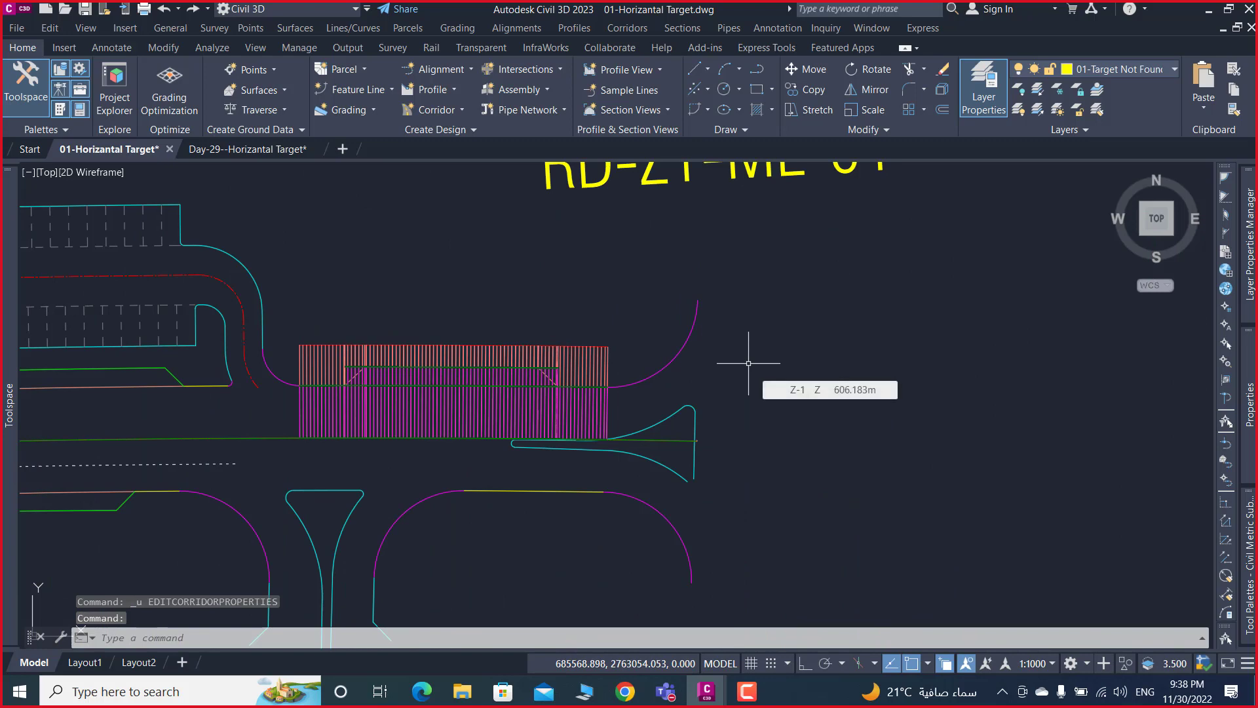
scroll(530, 379, up, 5)
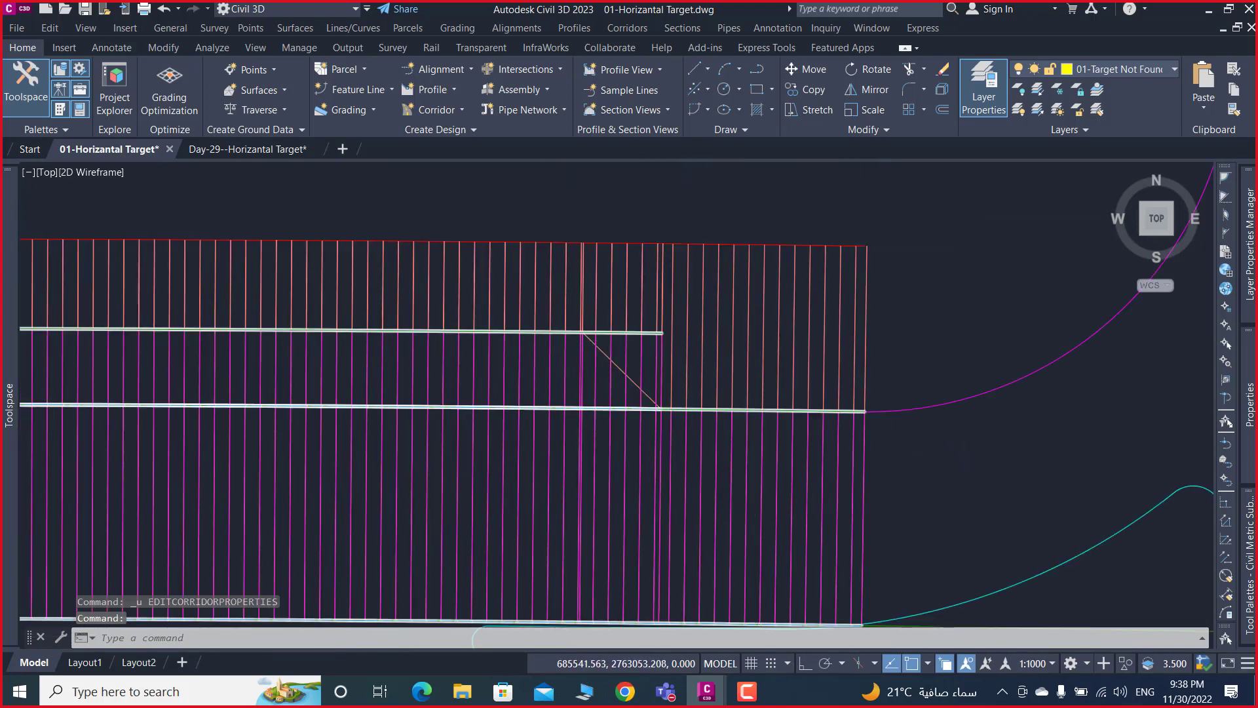
scroll(613, 342, up, 1)
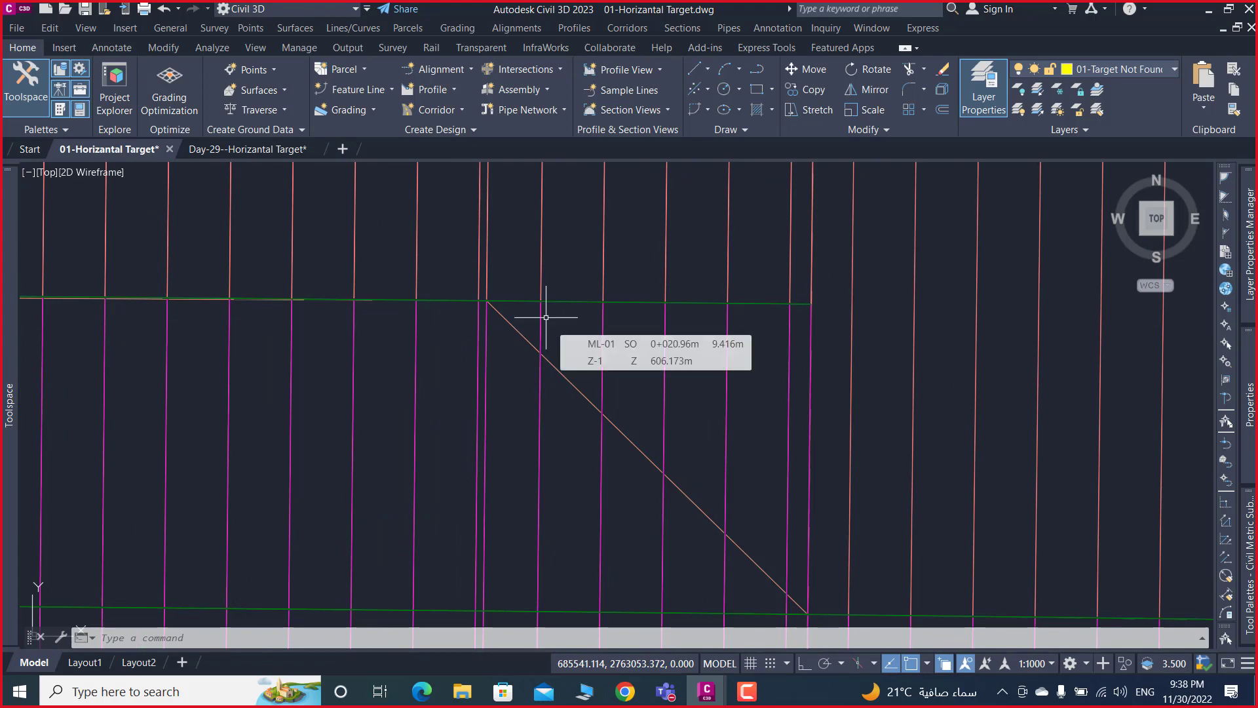
mouse_move(546, 317)
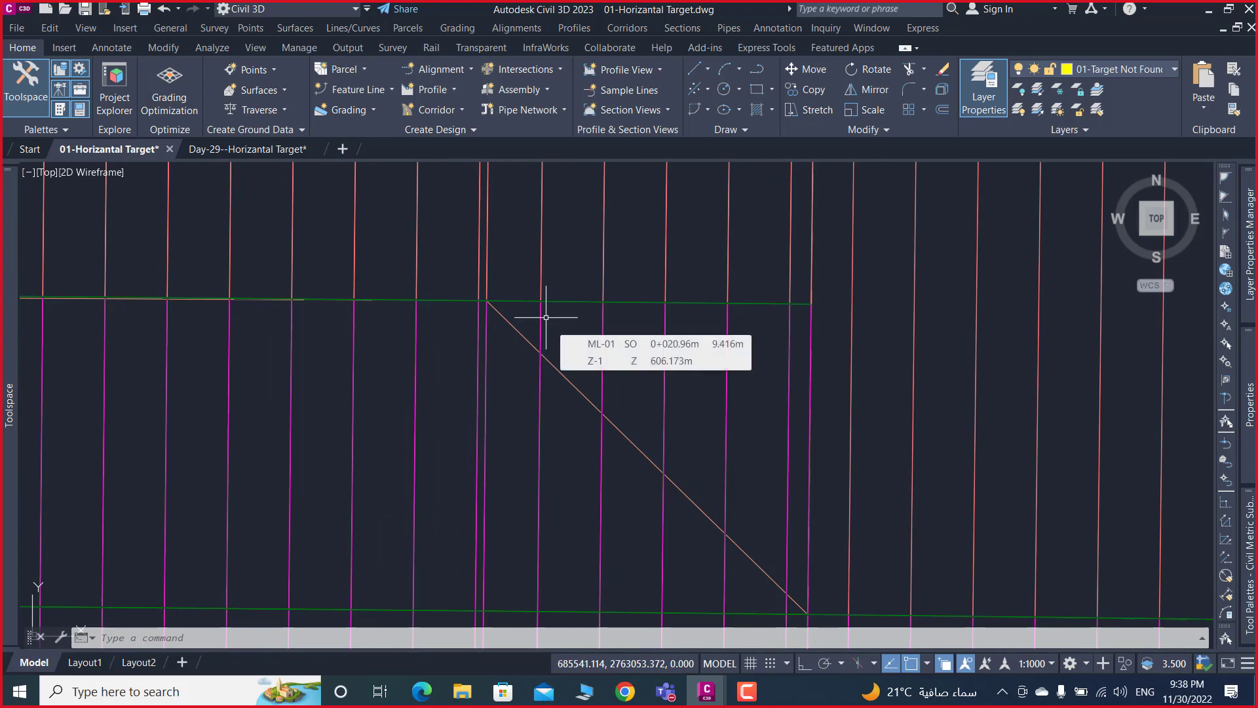
- Zoom out and back in to check the corridor's restored diagonal transition
scroll(674, 352, down, 3)
scroll(652, 374, down, 5)
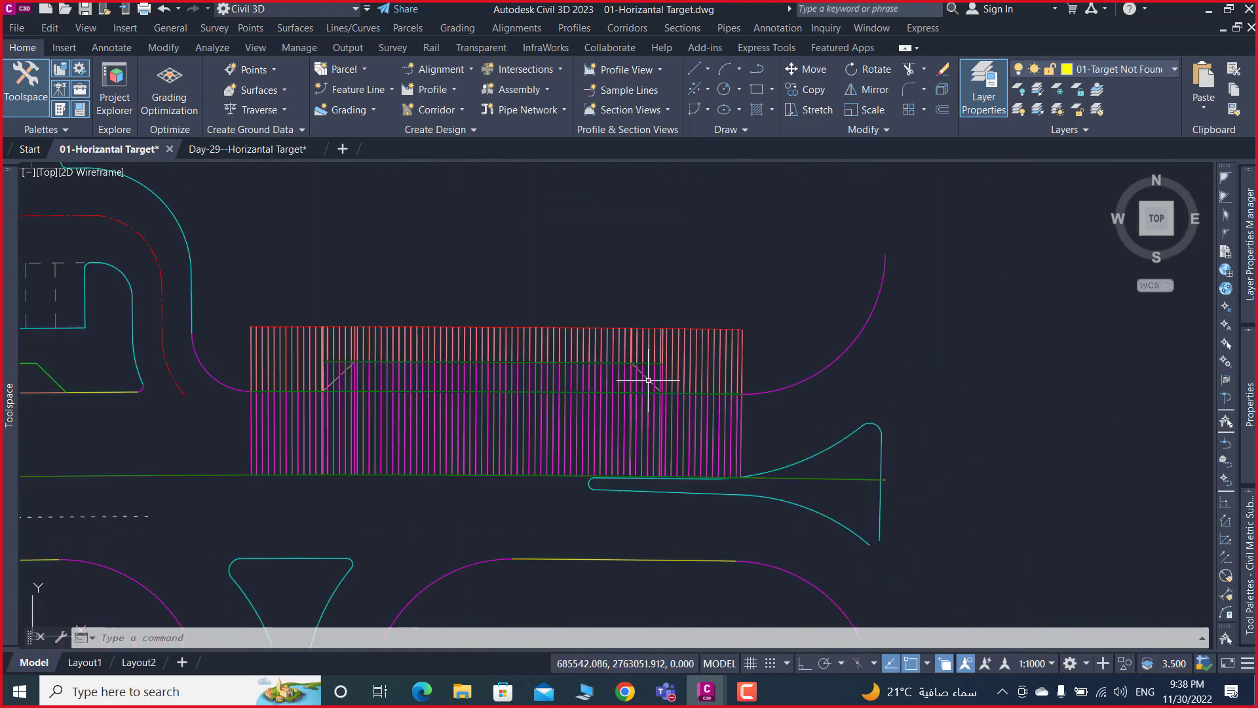
scroll(647, 377, down, 2)
scroll(647, 377, down, 2)
scroll(590, 365, down, 2)
scroll(652, 374, down, 2)
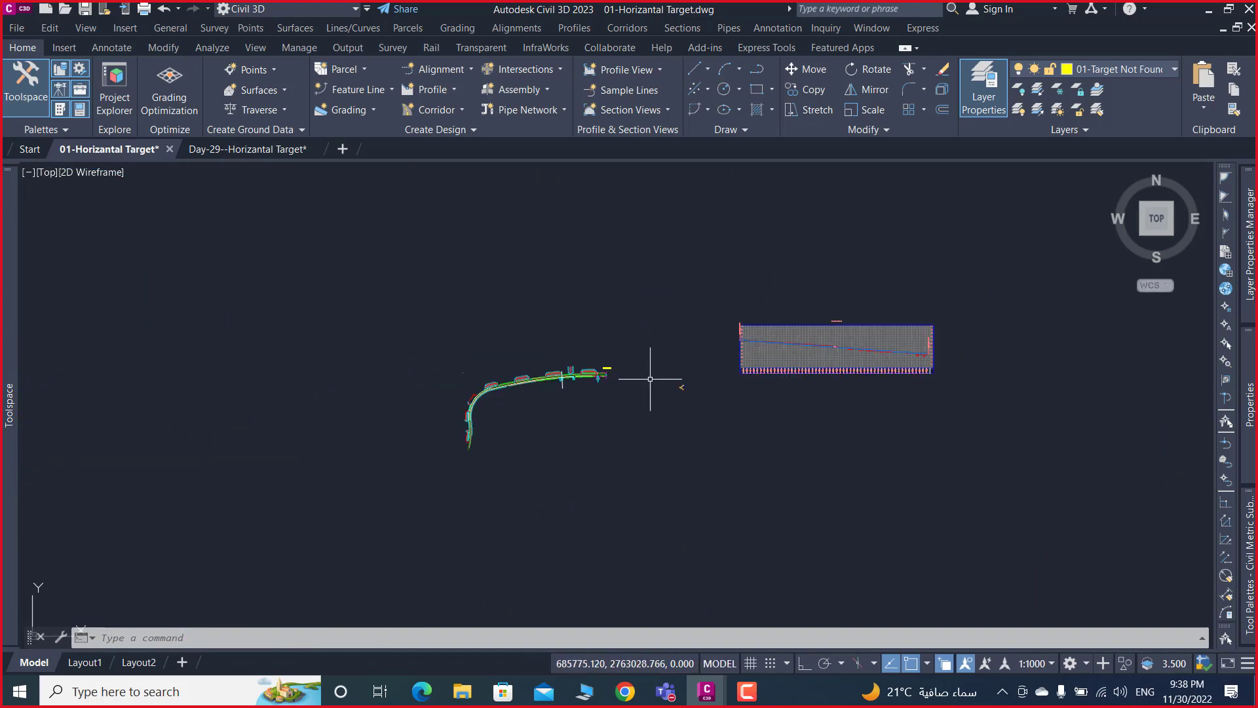
scroll(678, 393, down, 2)
scroll(714, 344, up, 2)
scroll(741, 348, up, 3)
scroll(696, 354, up, 2)
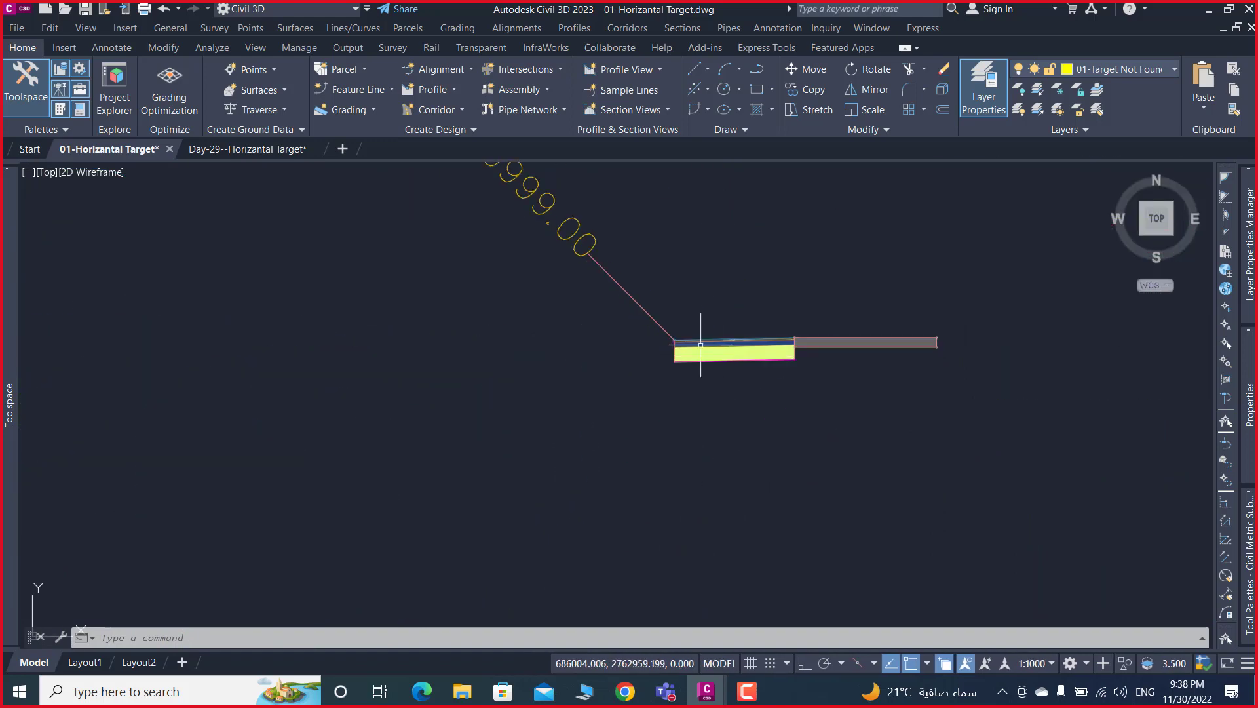
scroll(694, 340, up, 2)
scroll(673, 333, up, 1)
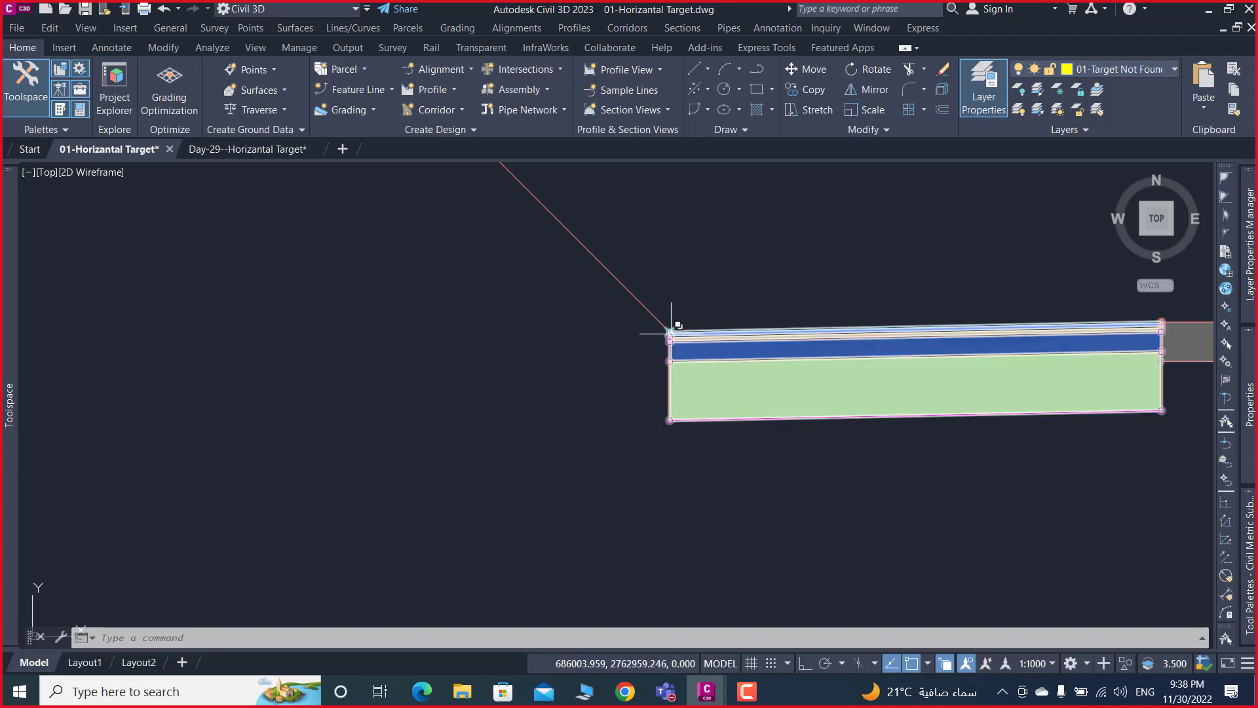
scroll(673, 315, up, 2)
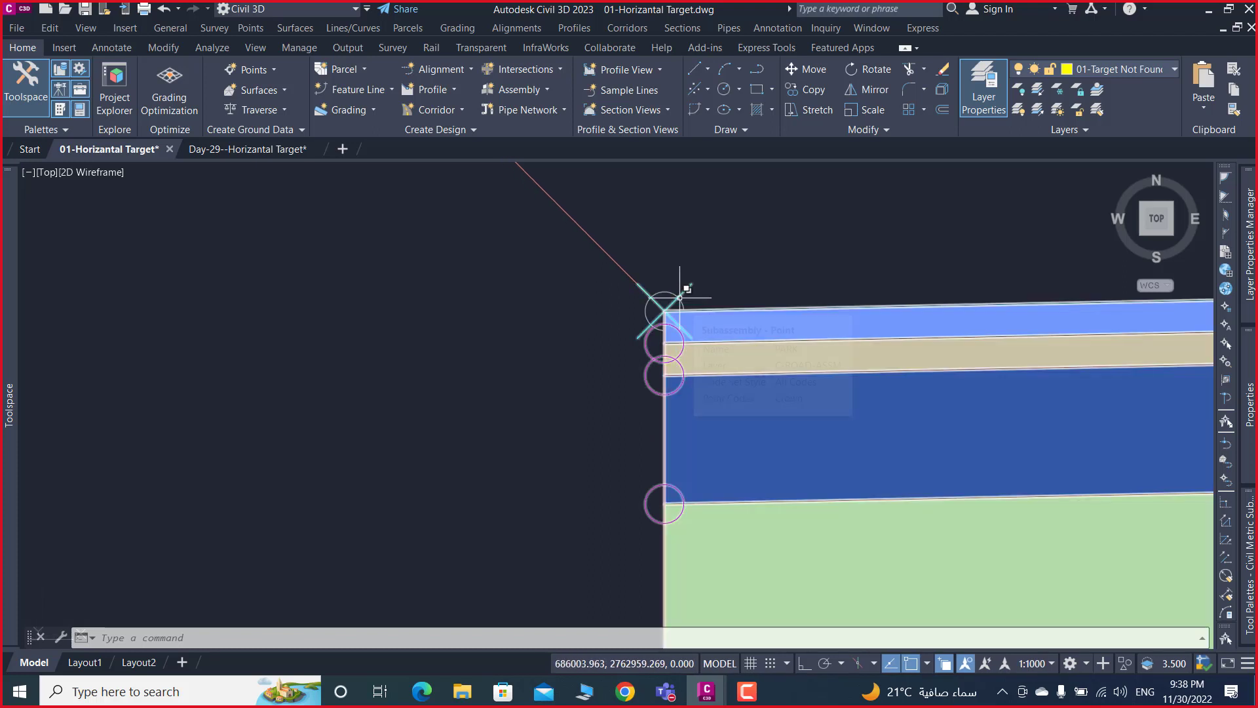
- Select the assembly's subassembly bands and inspect its lower target branch up close
click(657, 312)
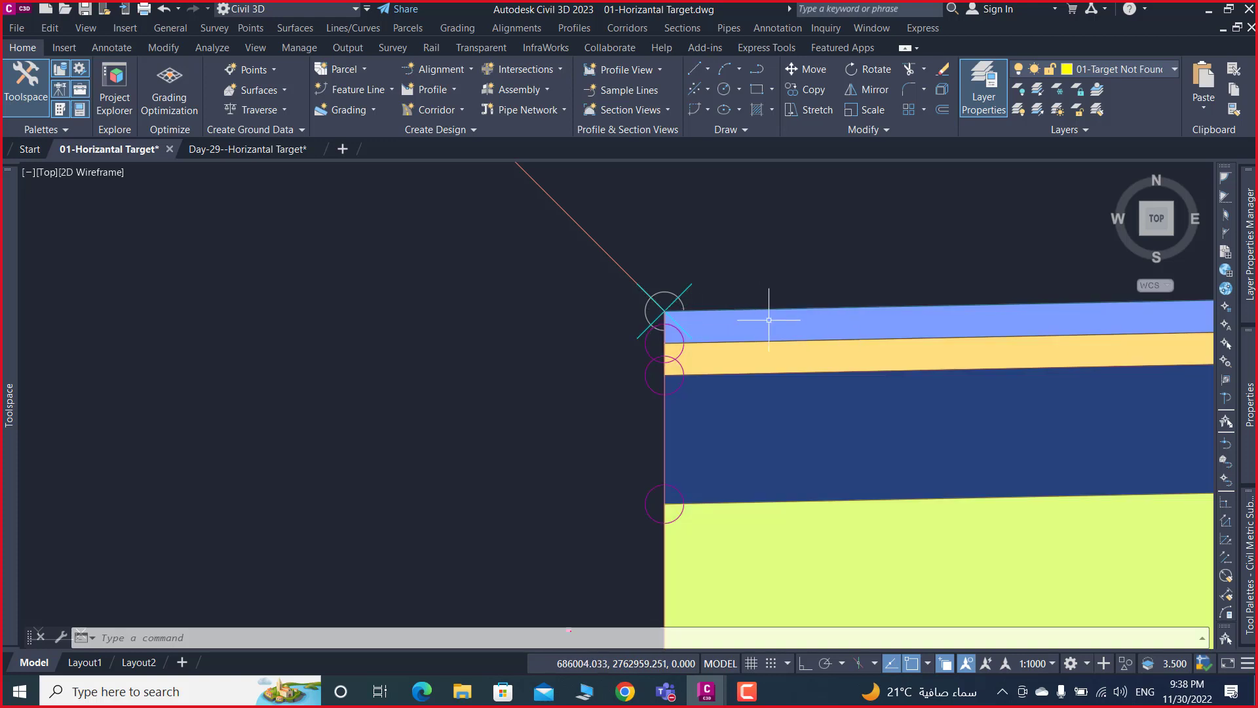
scroll(769, 320, down, 3)
scroll(693, 329, down, 3)
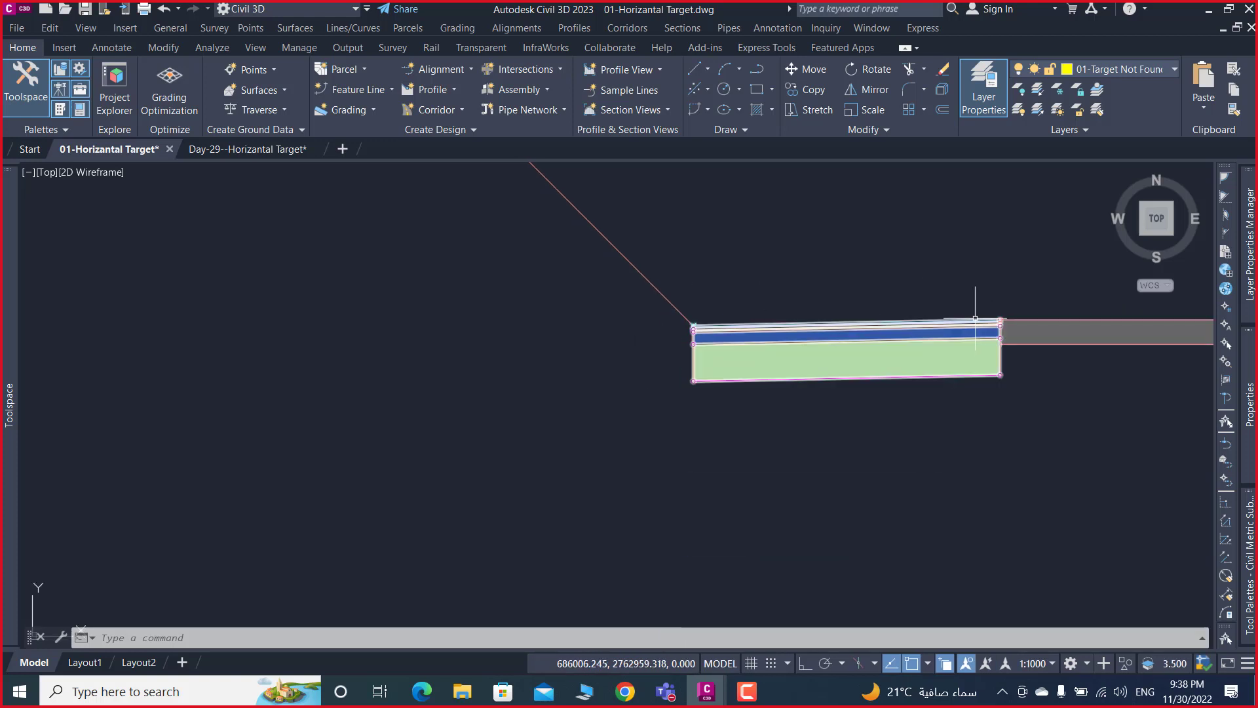
scroll(976, 319, up, 3)
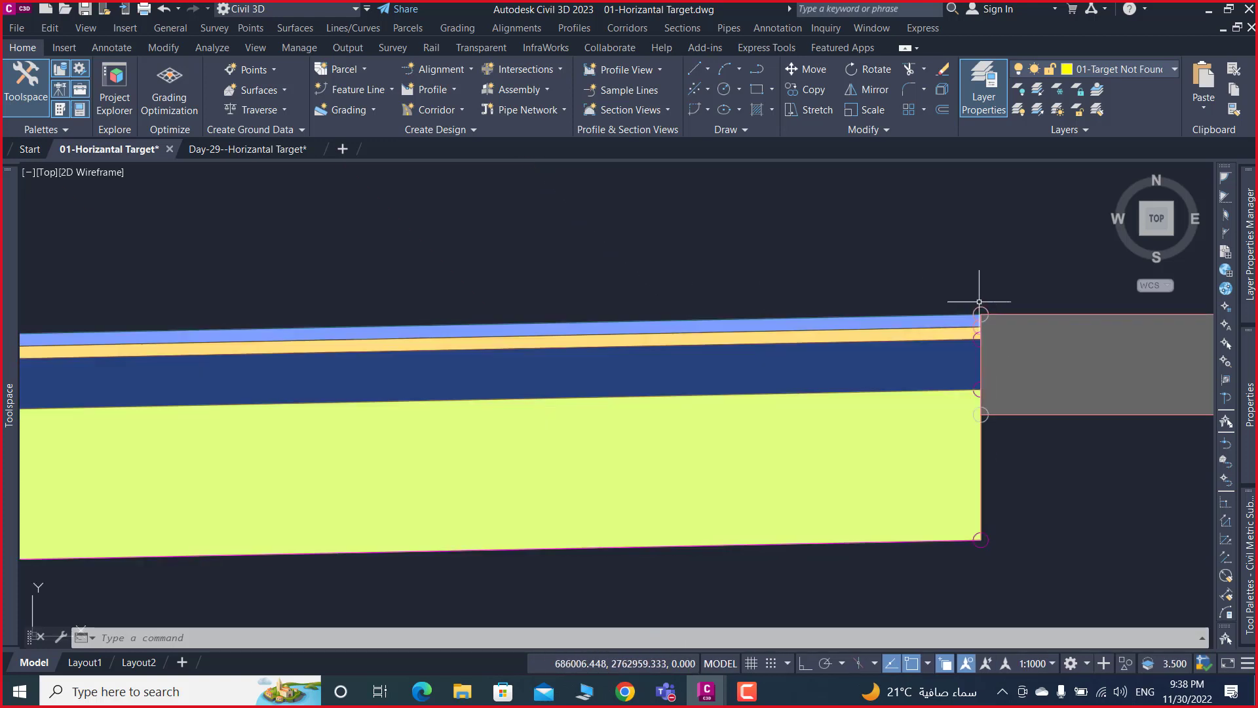
scroll(852, 364, down, 3)
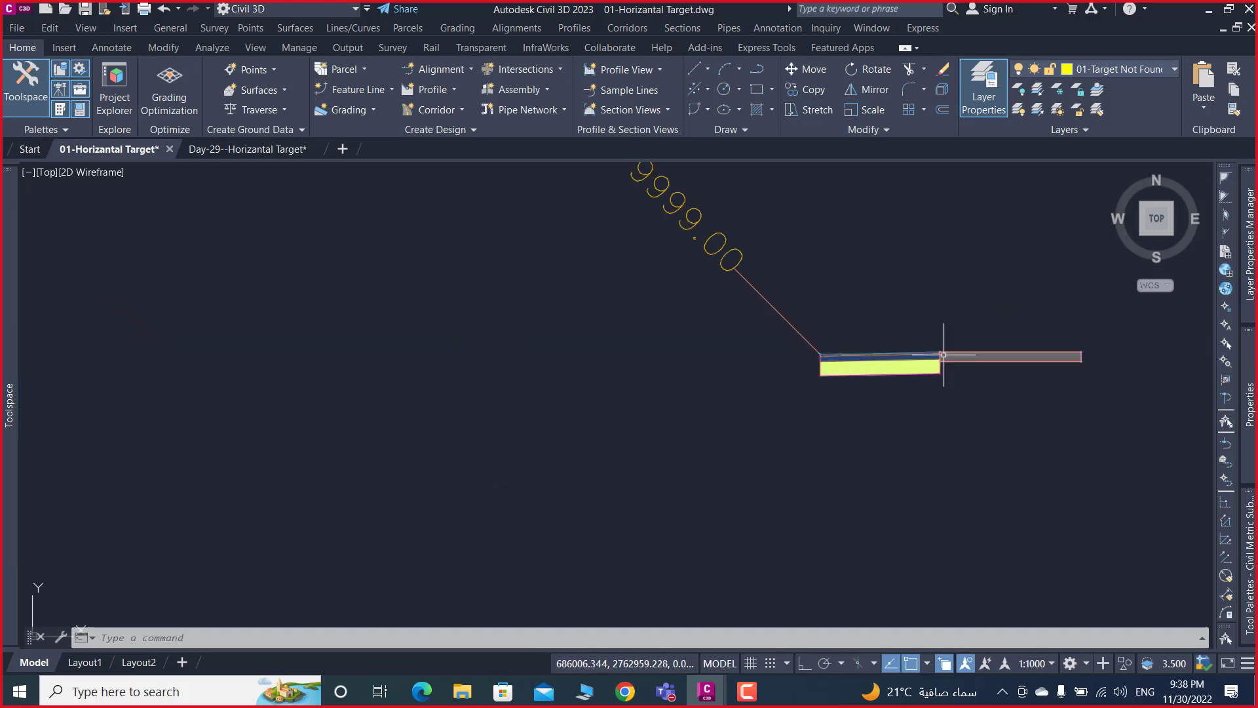
scroll(942, 357, down, 2)
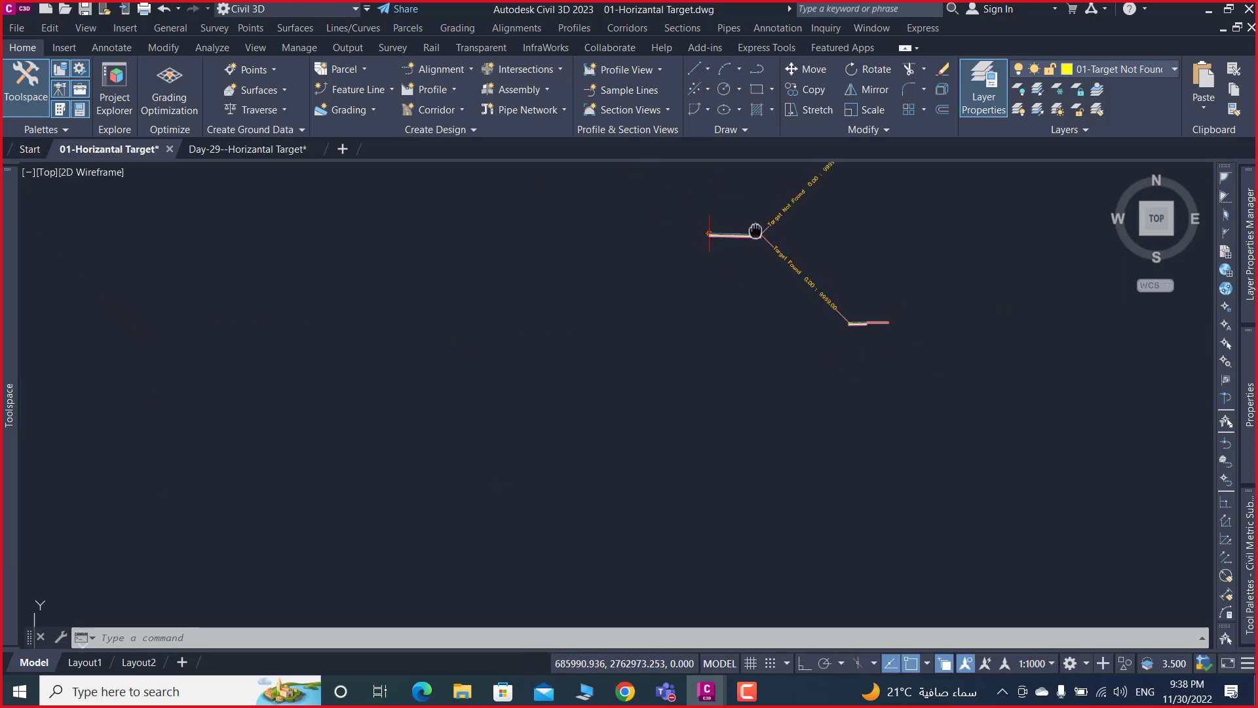
middle_drag(763, 250, 754, 410)
scroll(757, 459, up, 2)
scroll(845, 390, up, 3)
scroll(810, 373, up, 4)
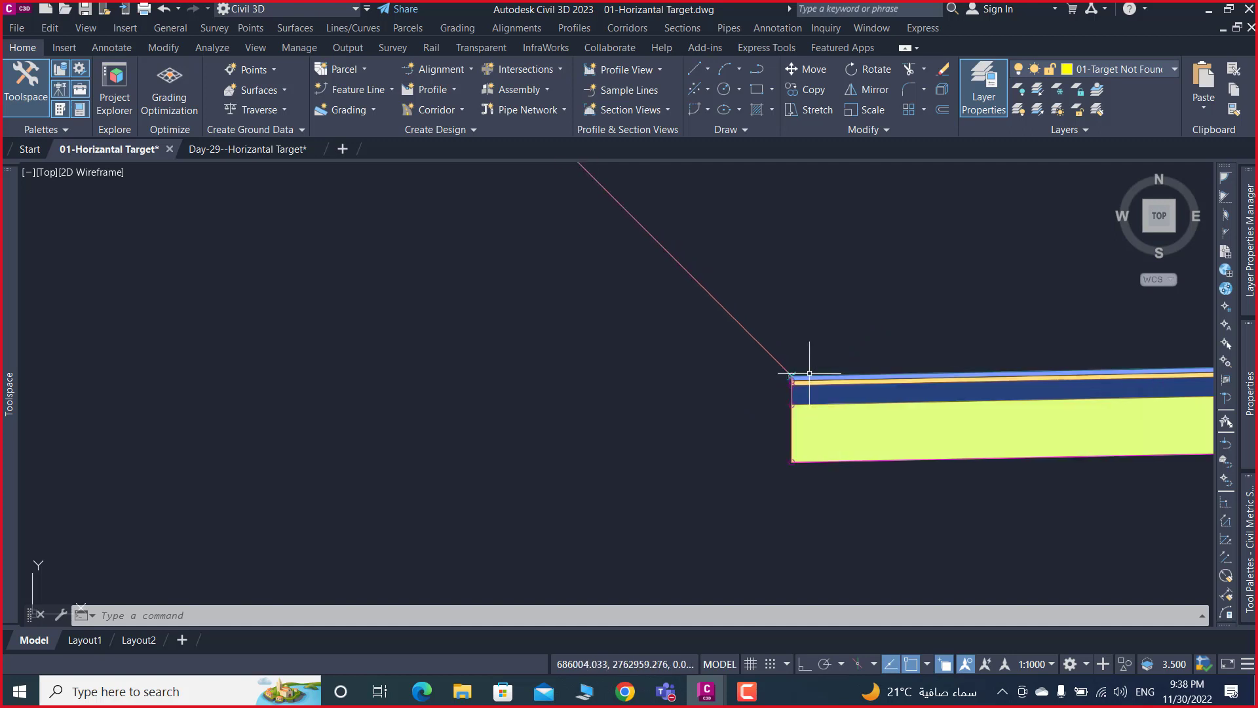
scroll(790, 371, down, 1)
scroll(590, 430, down, 5)
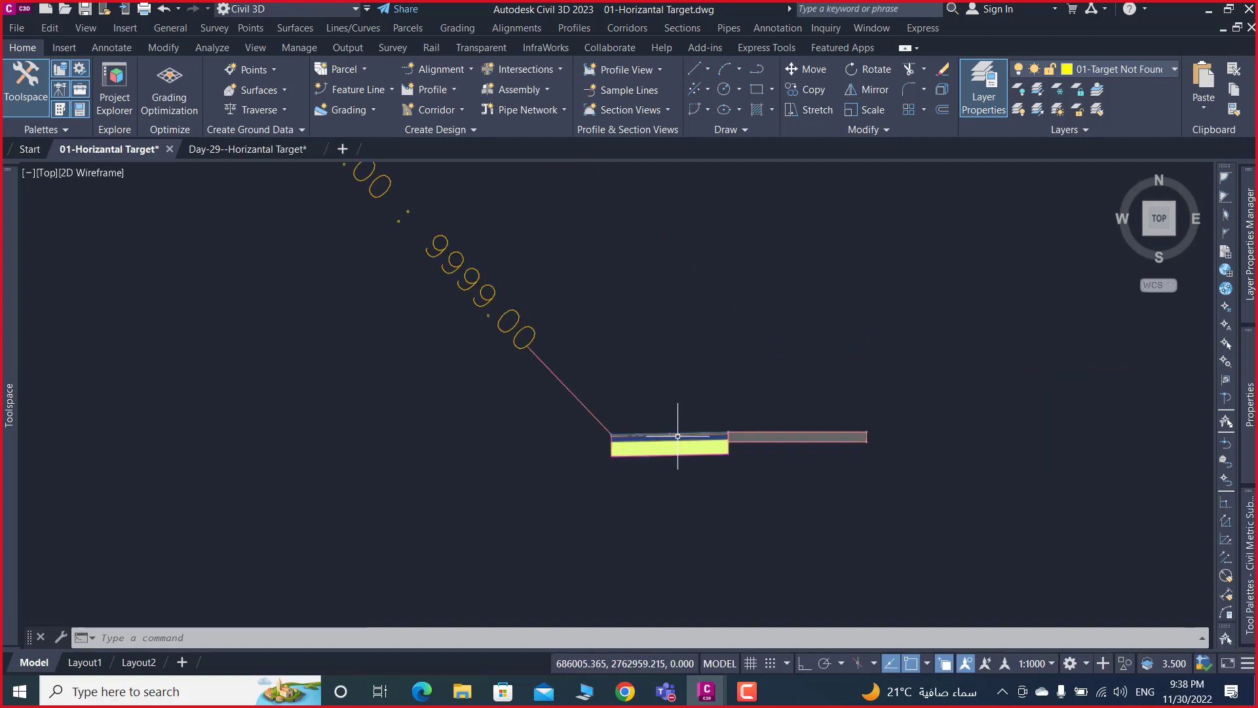
scroll(734, 459, down, 3)
scroll(745, 478, down, 3)
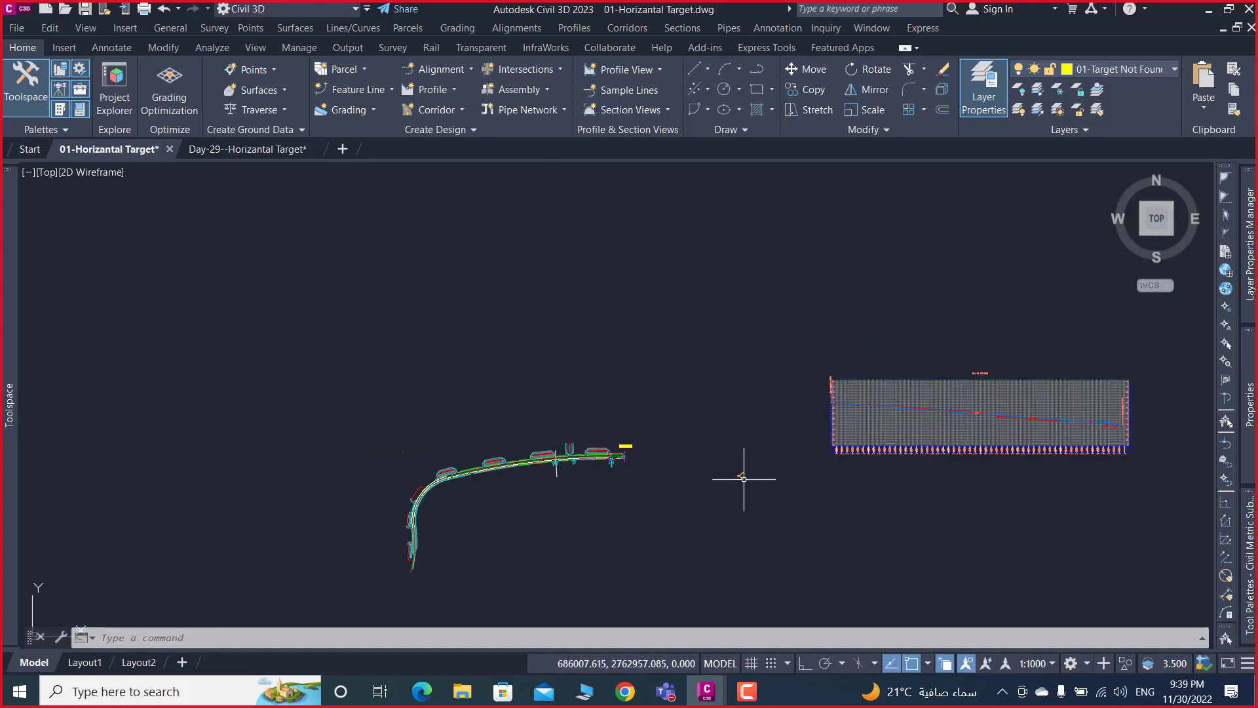
scroll(659, 463, up, 3)
scroll(689, 435, up, 2)
scroll(747, 420, up, 4)
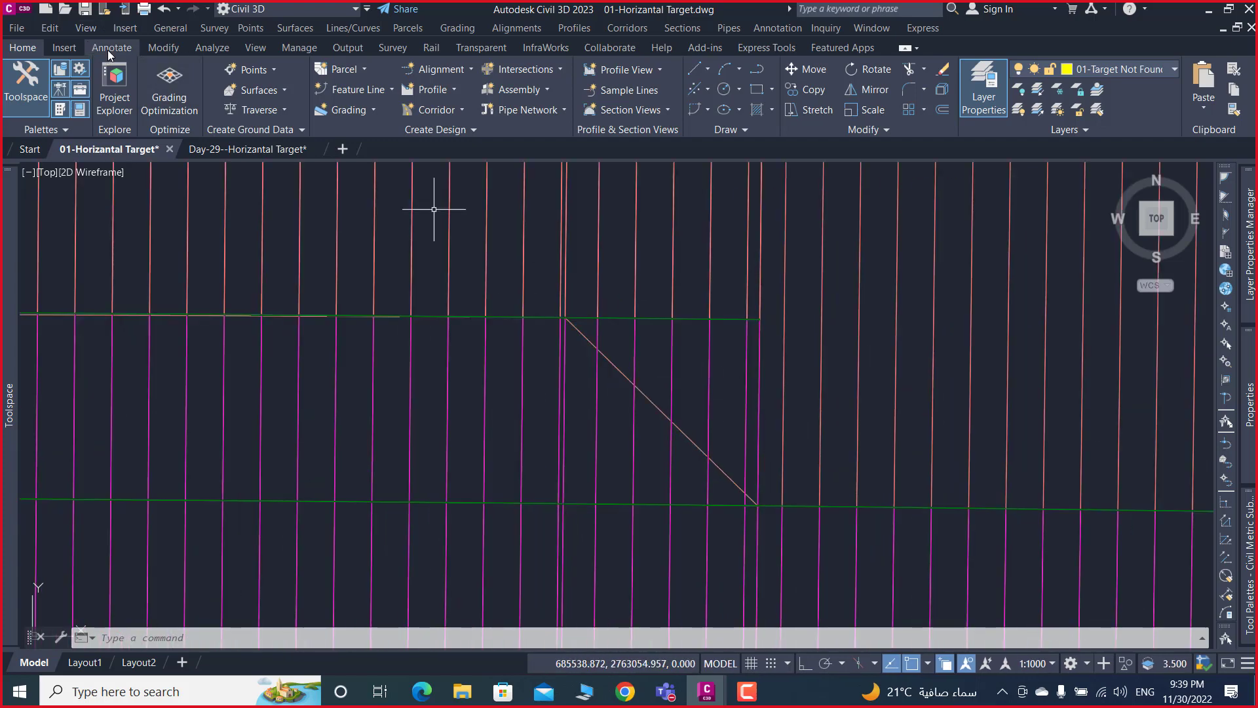
- Measure the taper's offset with a linear dimension (about 2.4785), then cancel it
click(108, 48)
click(413, 110)
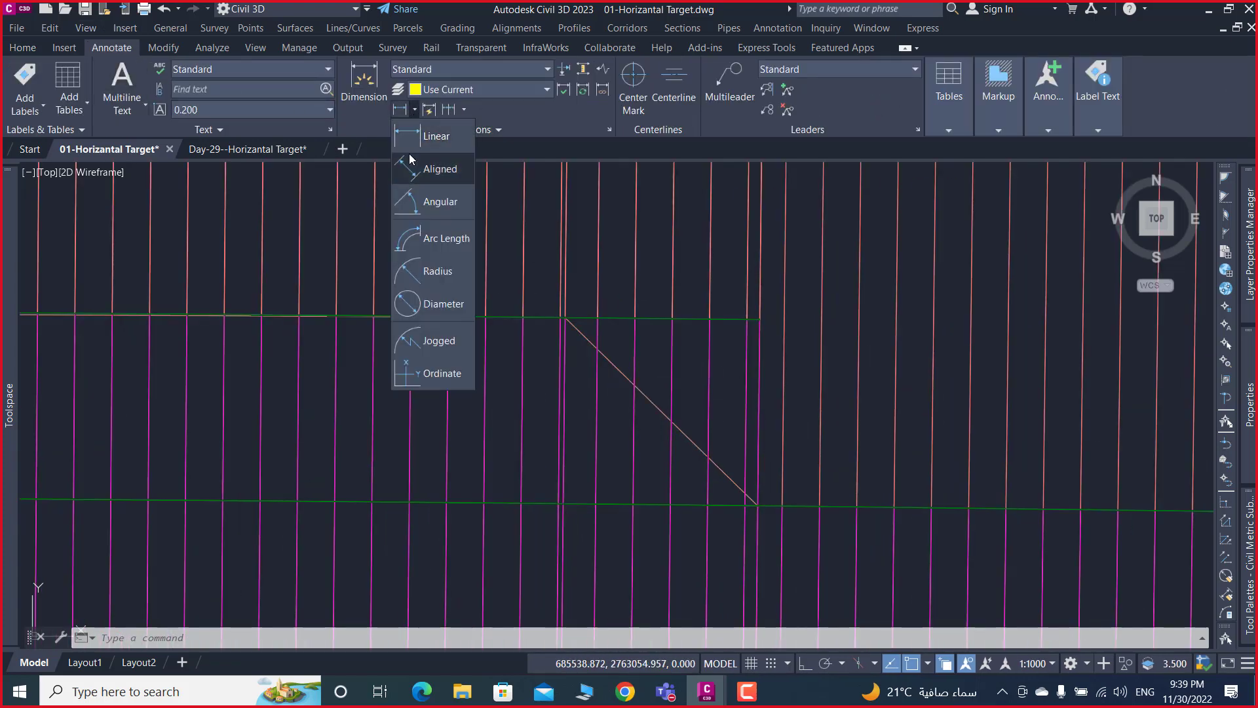
click(420, 141)
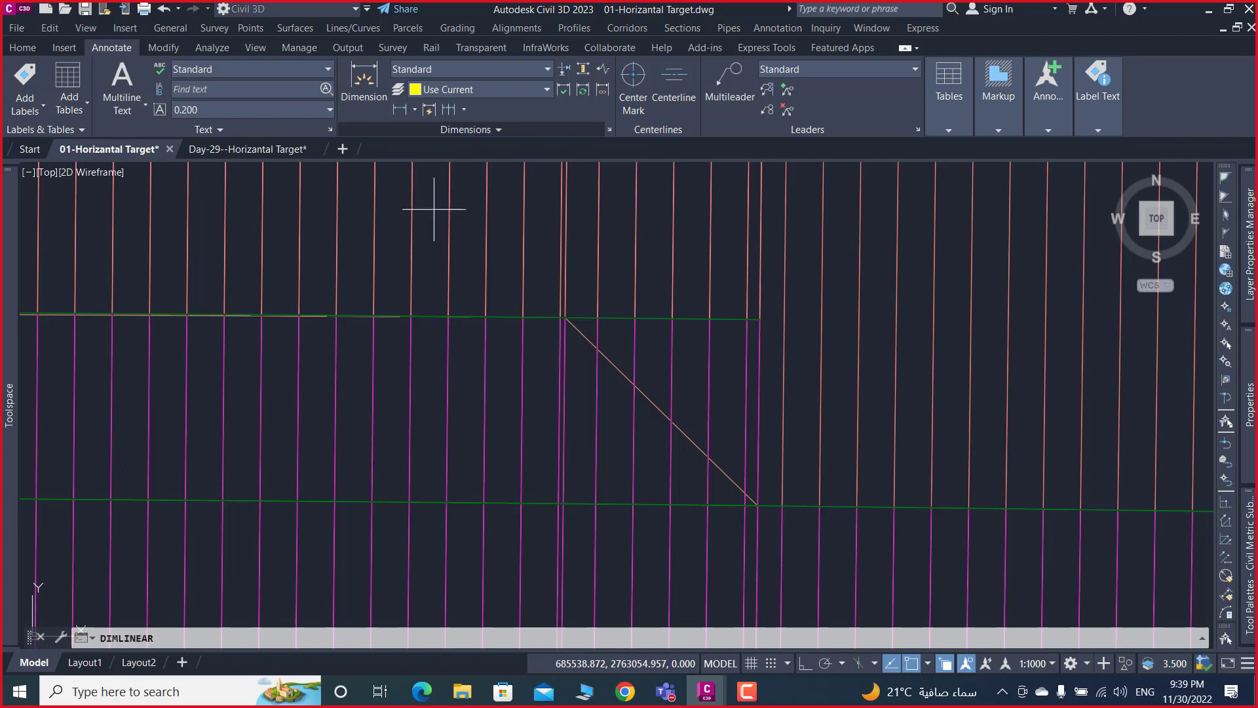
click(761, 320)
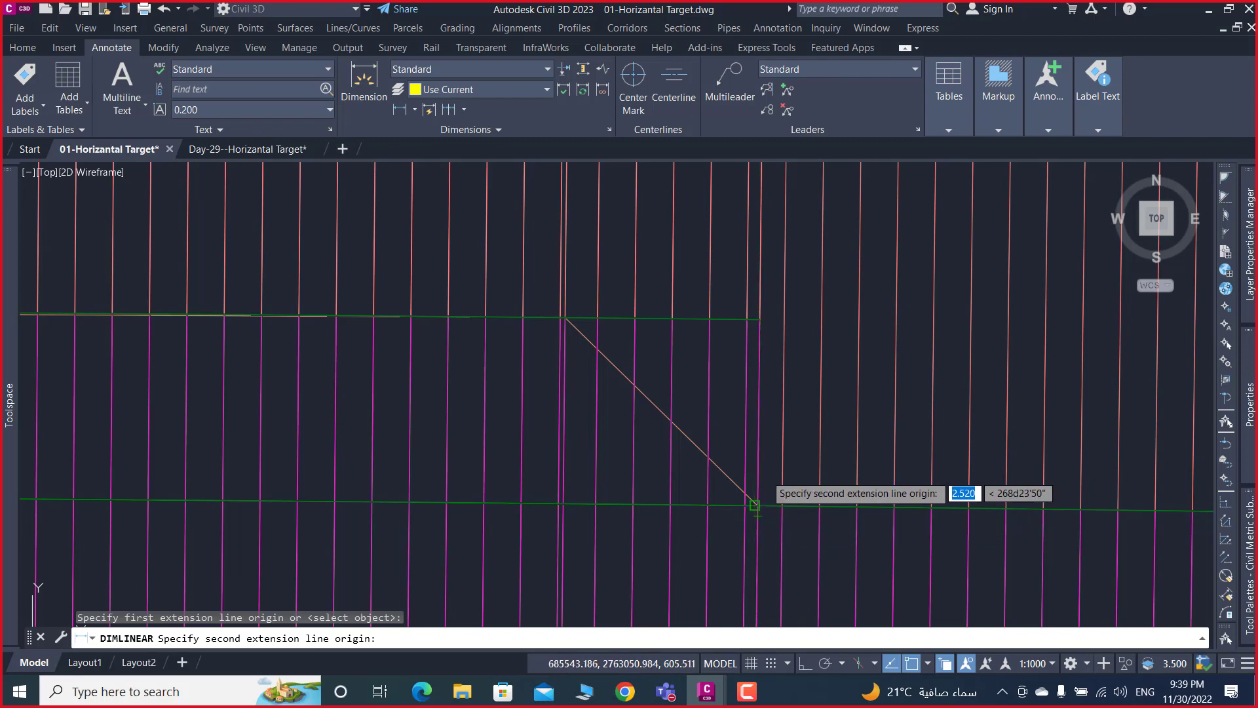
click(755, 505)
scroll(774, 410, up, 4)
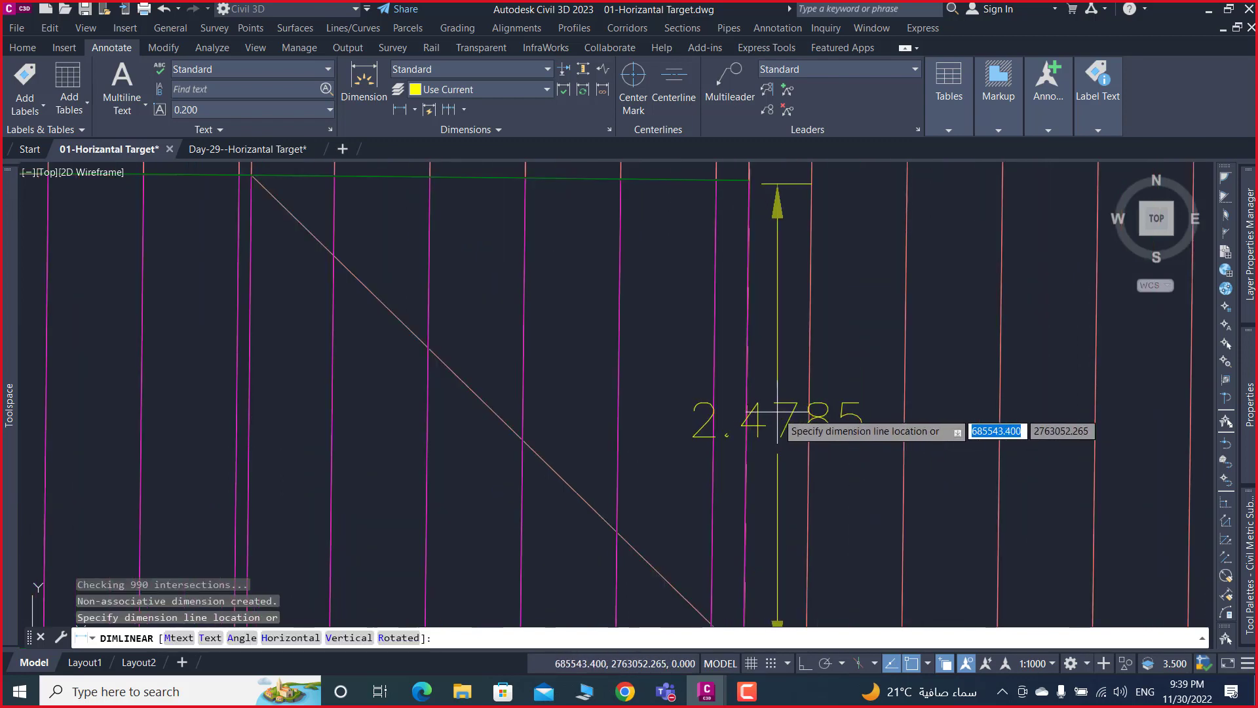
key(Escape)
key(Escape)
key(Escape)
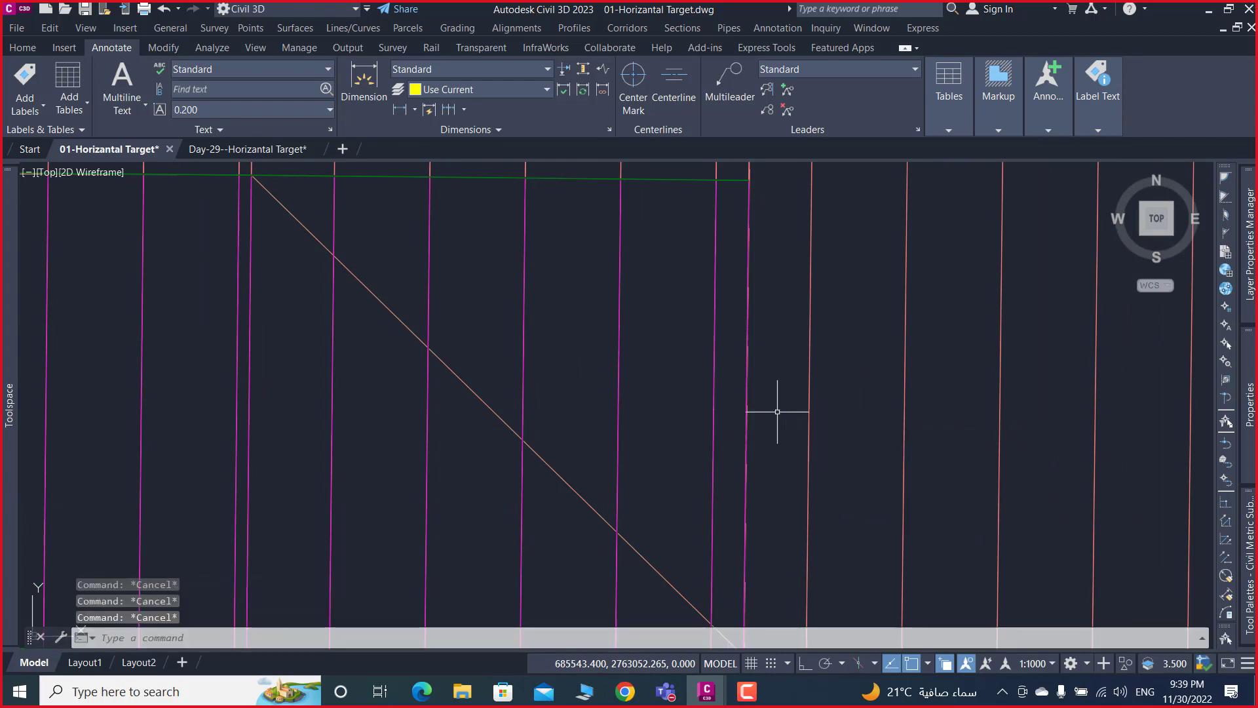
scroll(777, 412, down, 3)
scroll(744, 393, down, 2)
scroll(739, 384, down, 3)
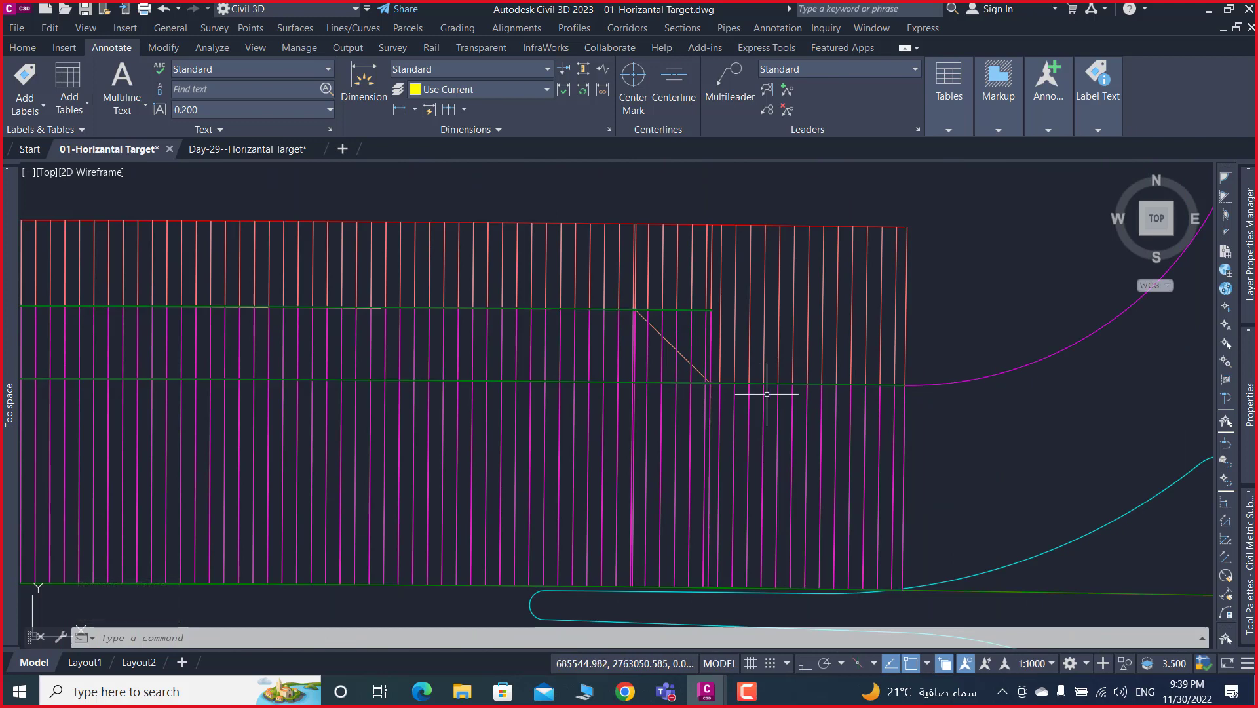
middle_drag(852, 396, 722, 401)
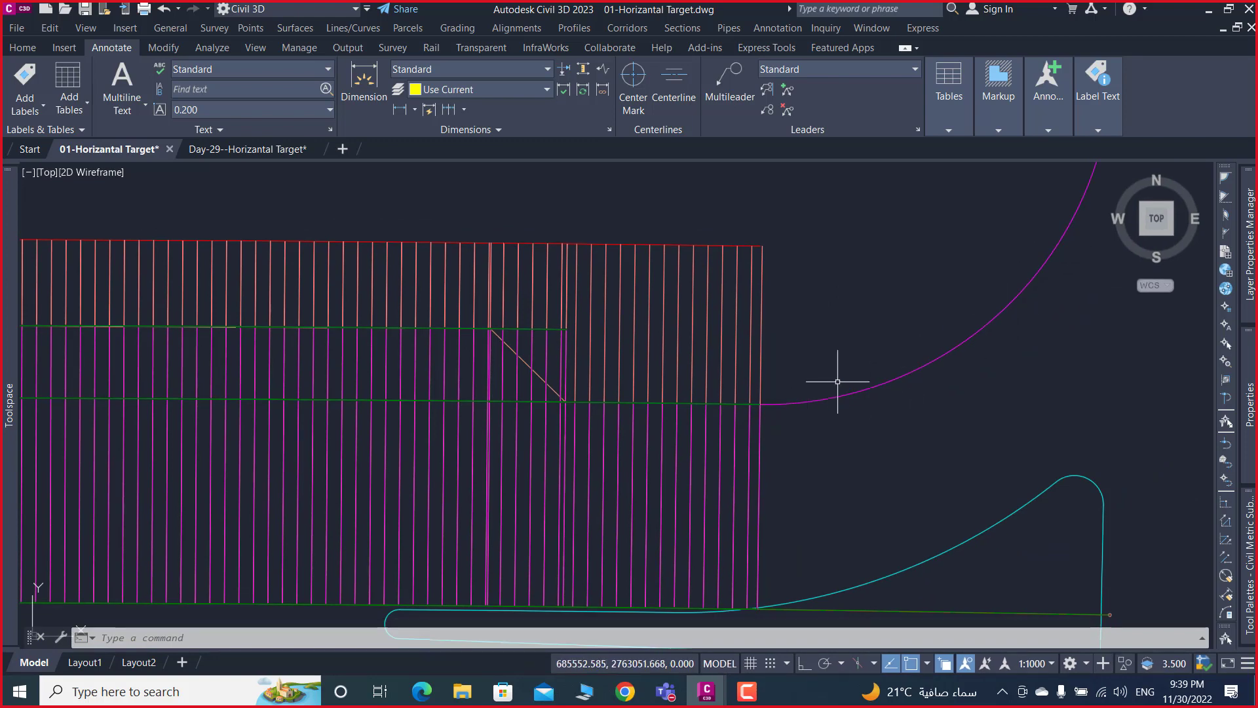
scroll(819, 393, down, 3)
scroll(1205, 462, down, 2)
scroll(683, 415, down, 1)
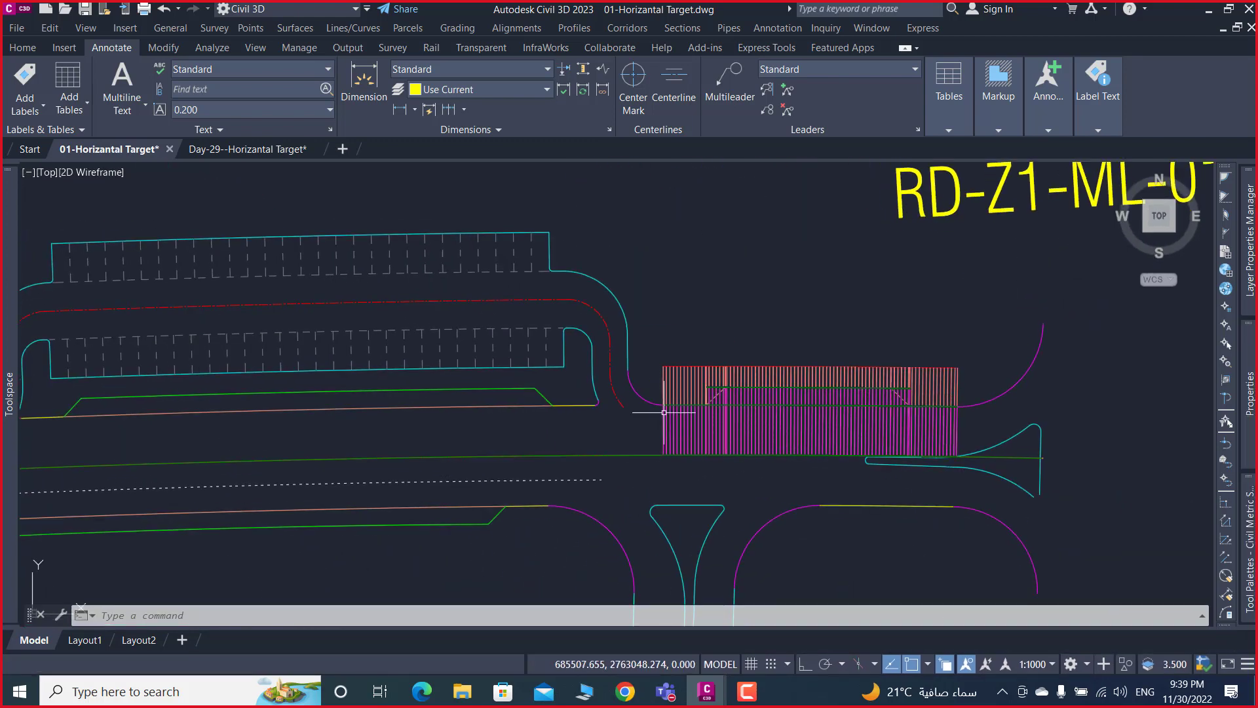
scroll(321, 353, down, 3)
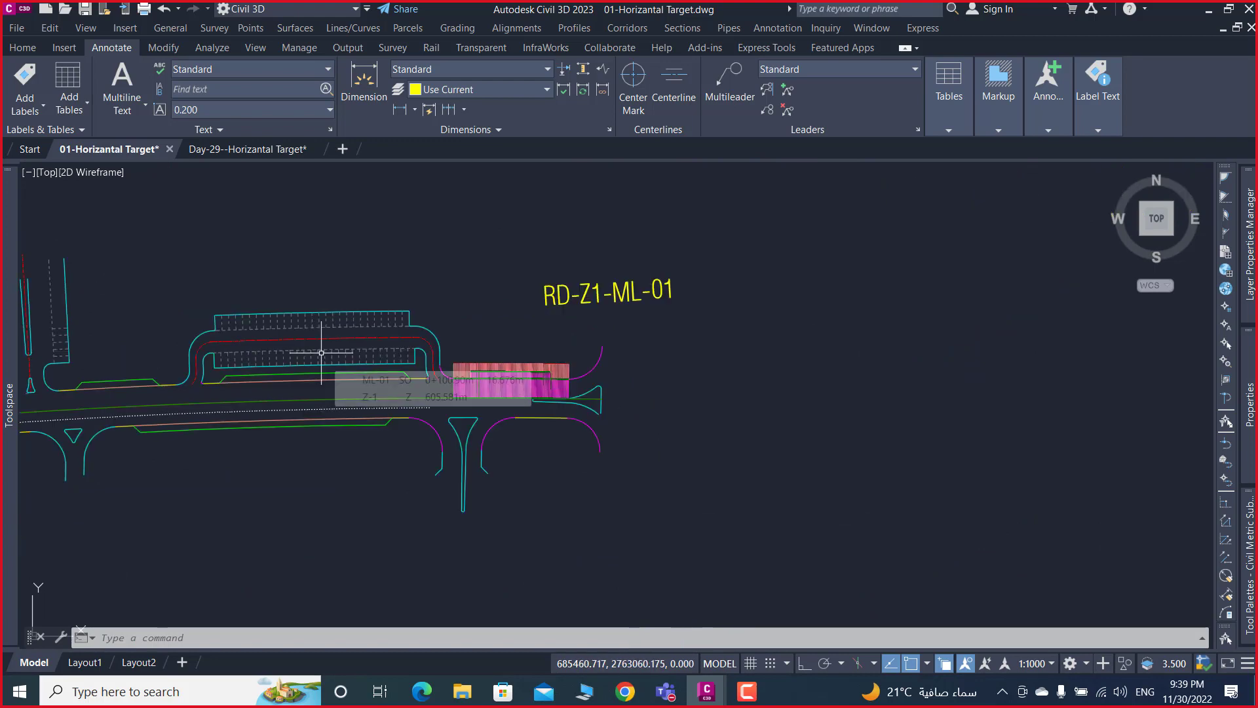
mouse_move(322, 352)
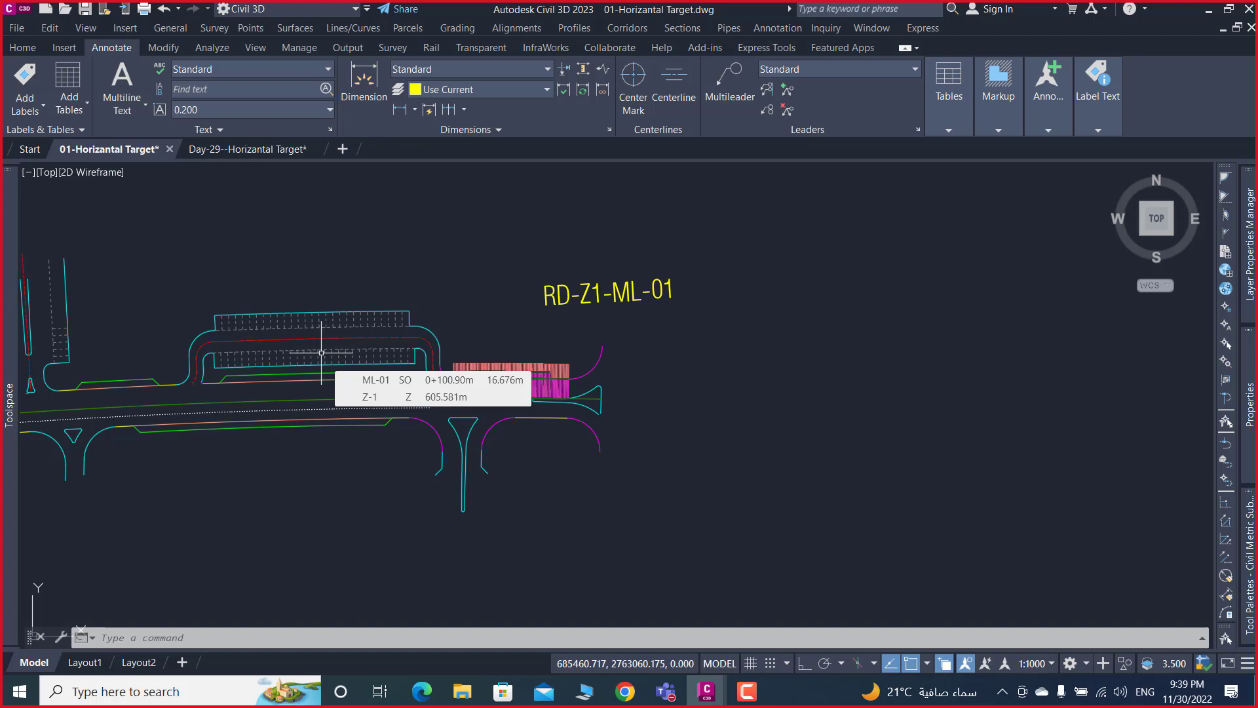
scroll(528, 371, up, 4)
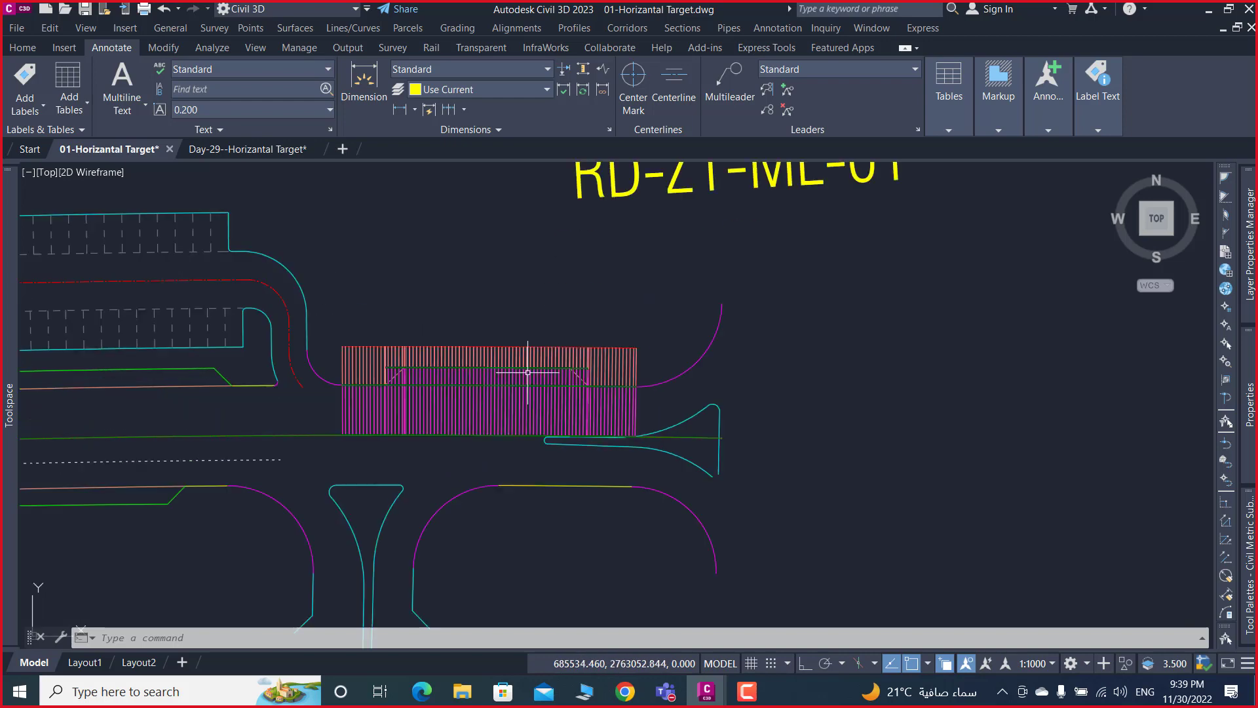
scroll(532, 377, up, 1)
scroll(570, 379, up, 3)
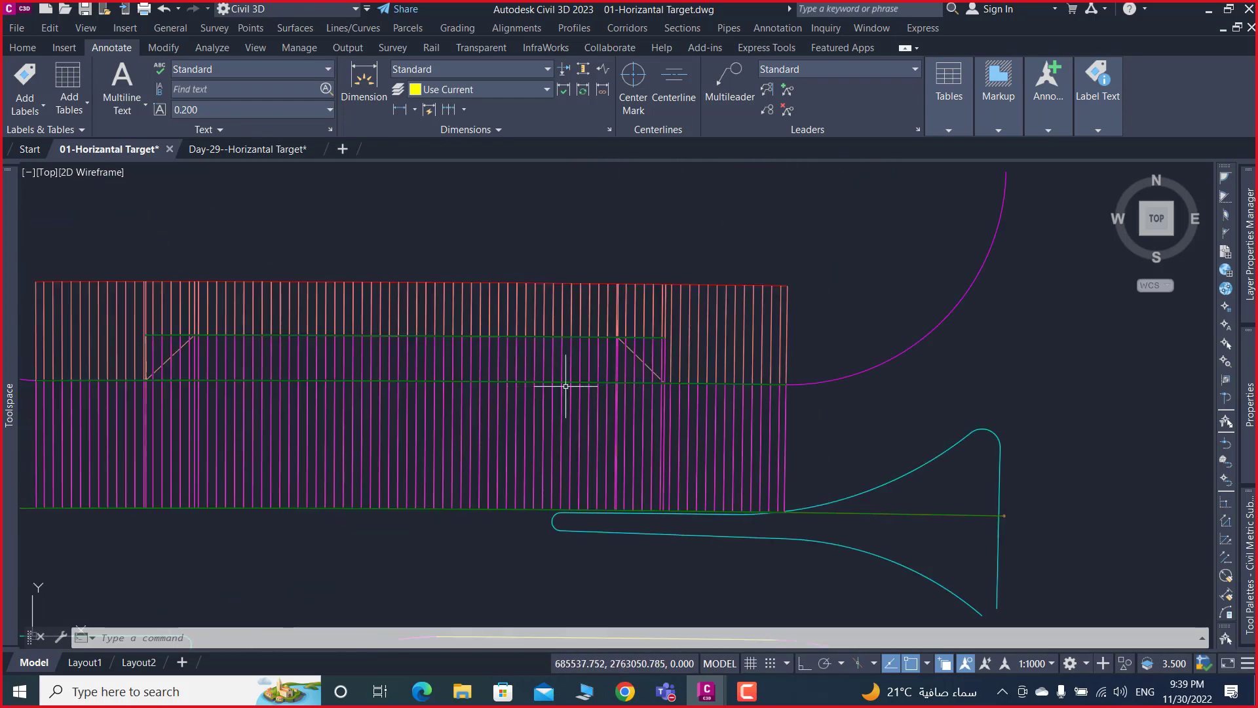
middle_drag(747, 427, 767, 428)
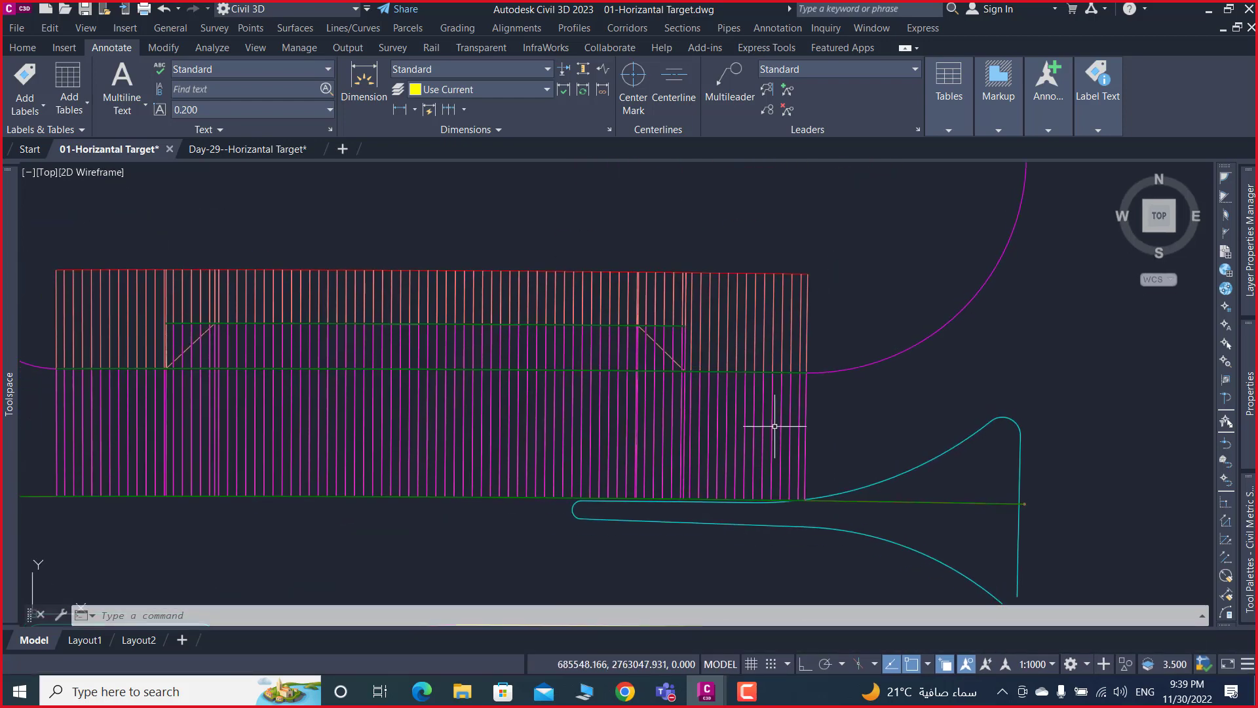
click(697, 380)
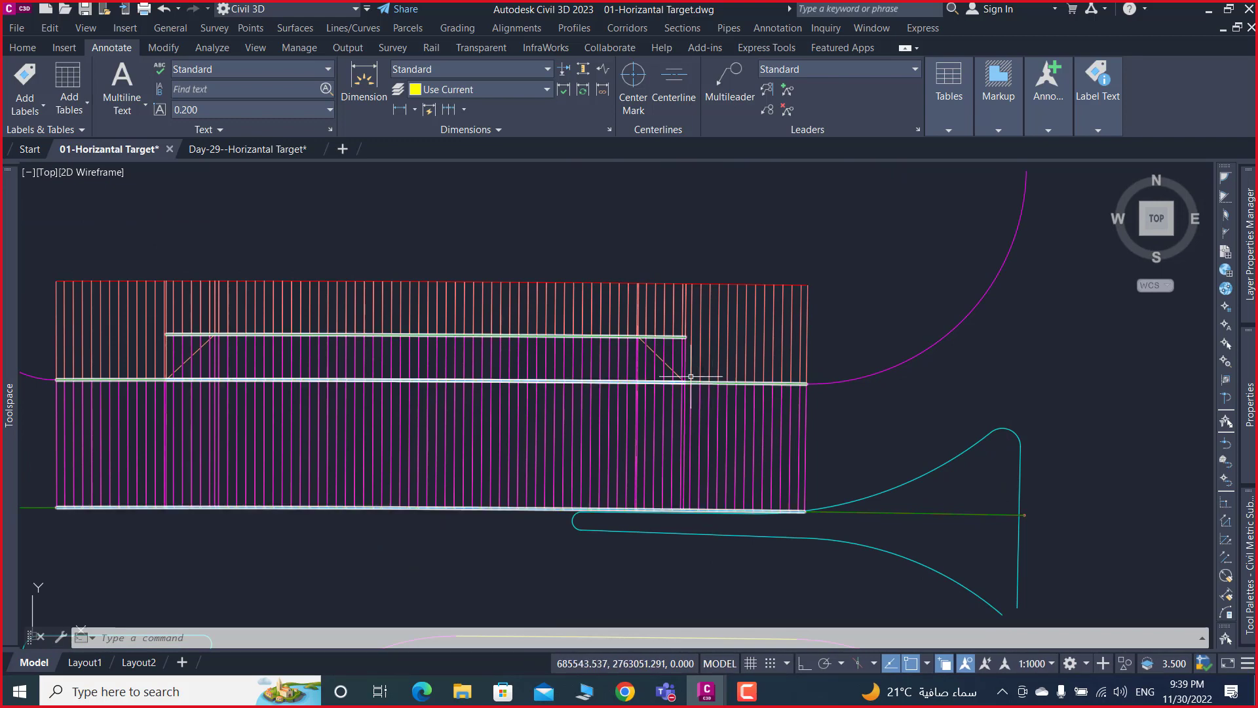
- Save the drawing to the Desktop as '02-Horizantal Target.dwg'
click(16, 28)
click(40, 131)
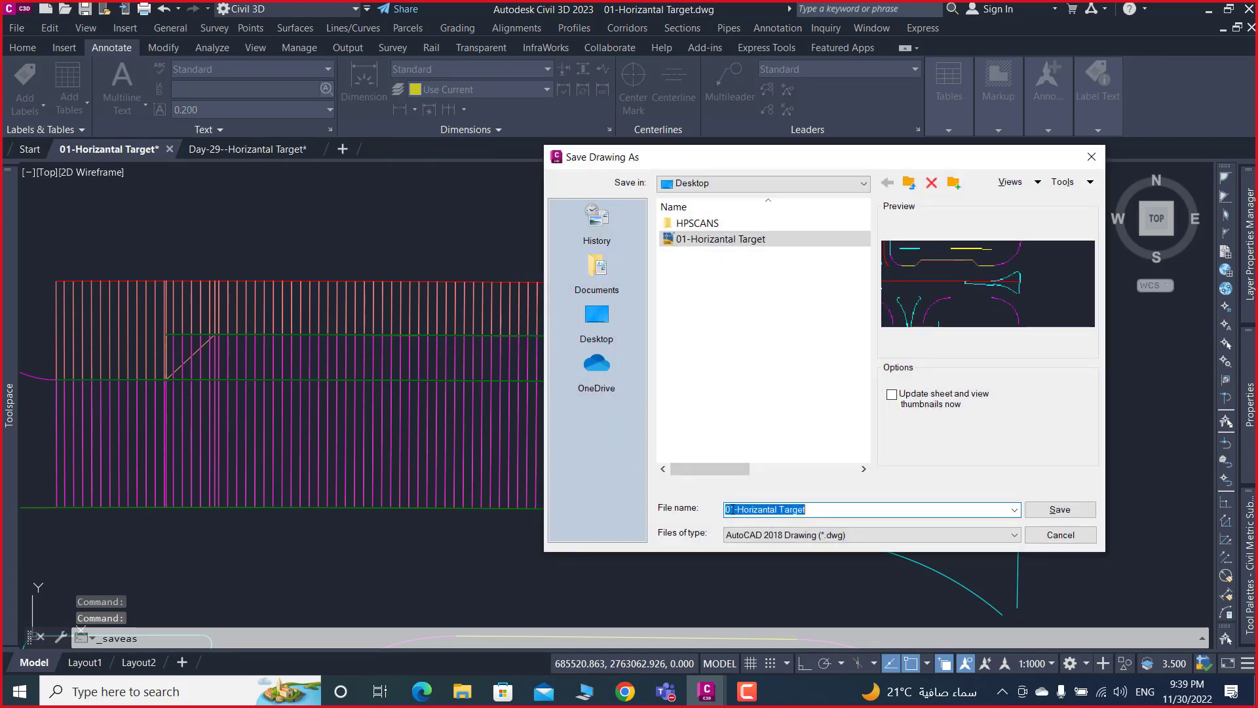
click(735, 509)
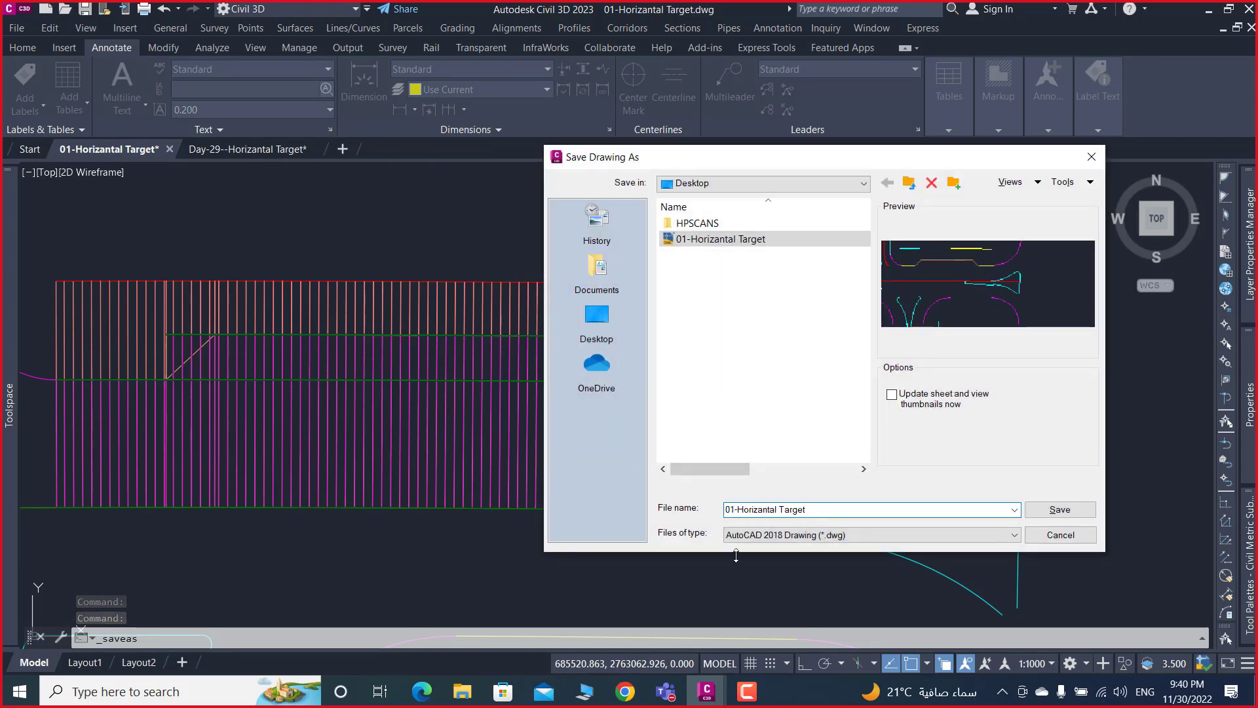
text(2)
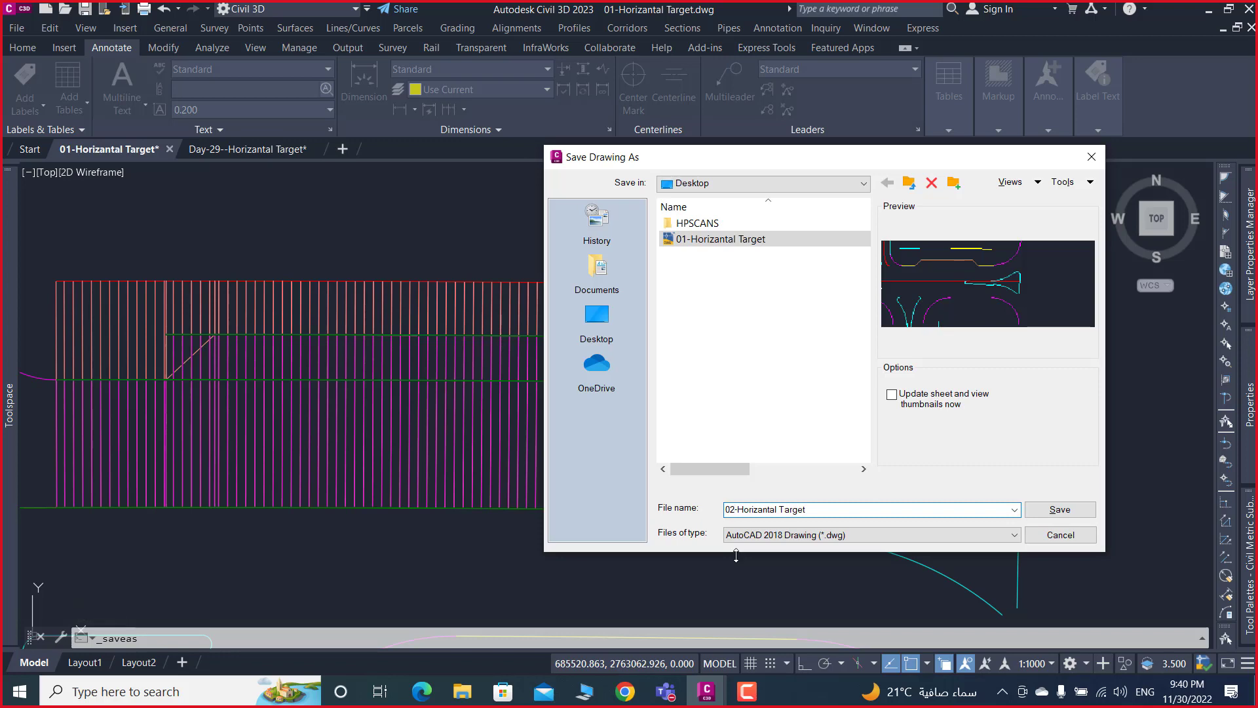
click(1053, 510)
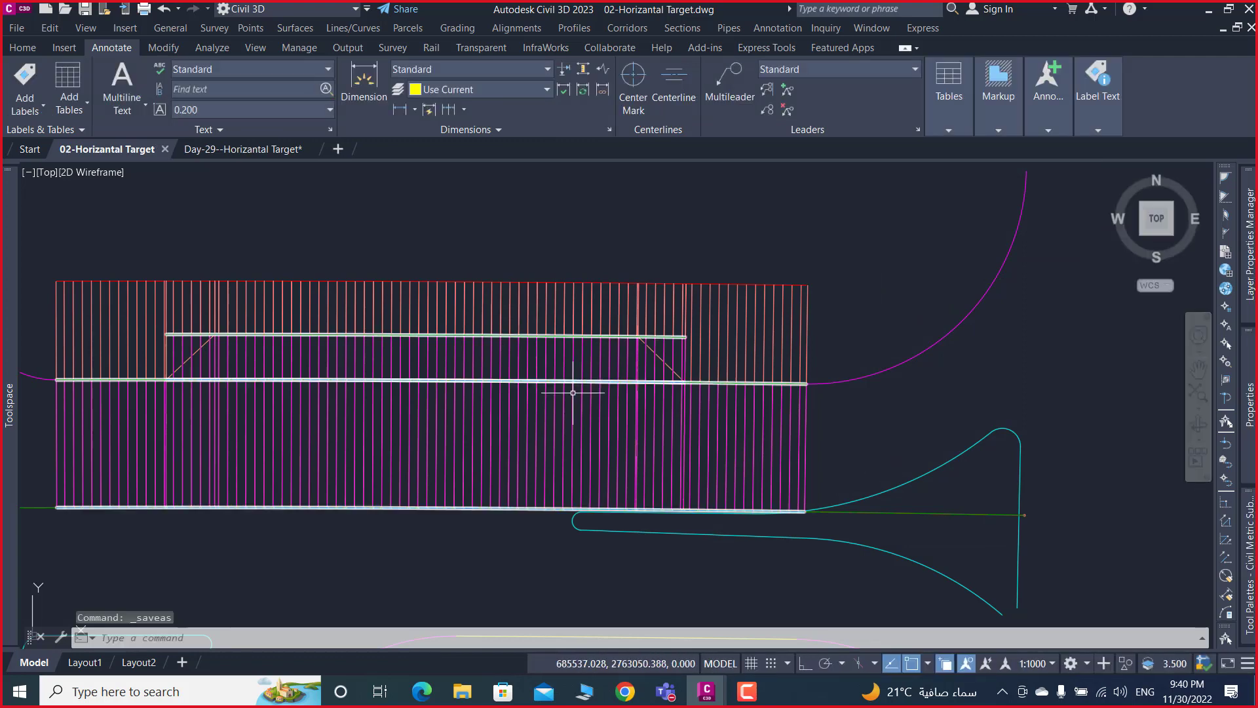
scroll(573, 393, down, 5)
scroll(452, 351, down, 3)
scroll(955, 436, up, 10)
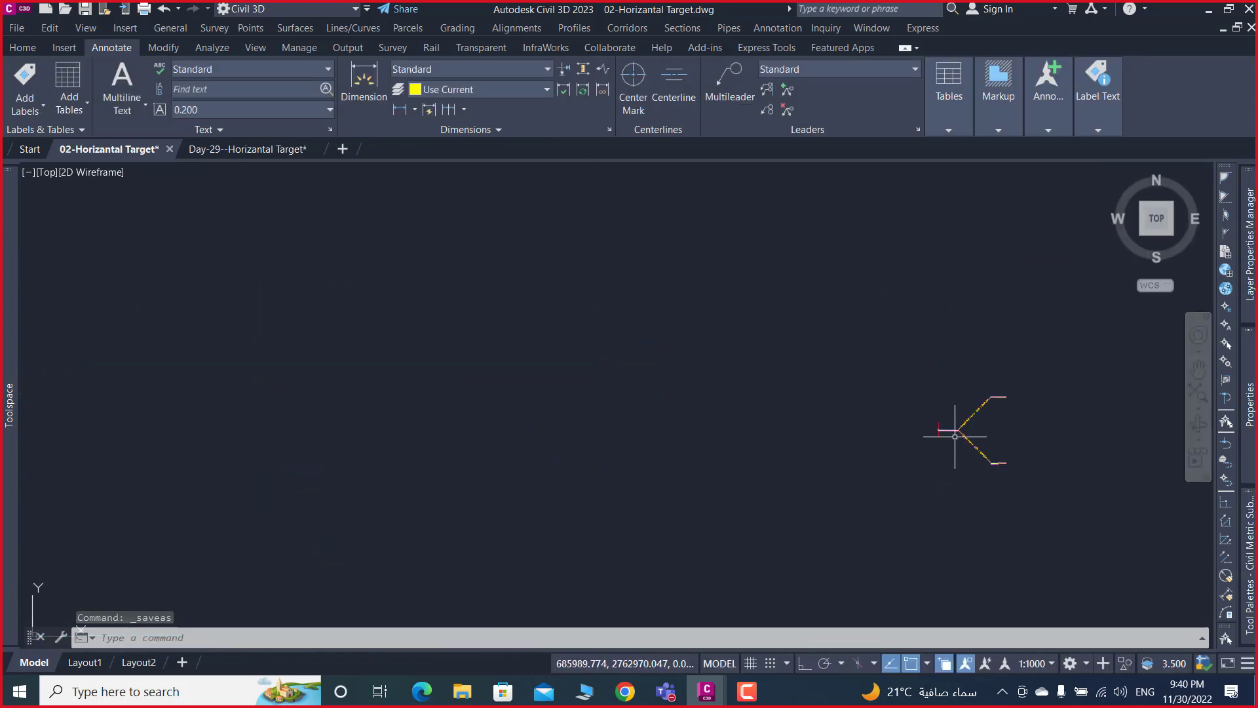
scroll(955, 436, up, 5)
scroll(963, 422, up, 5)
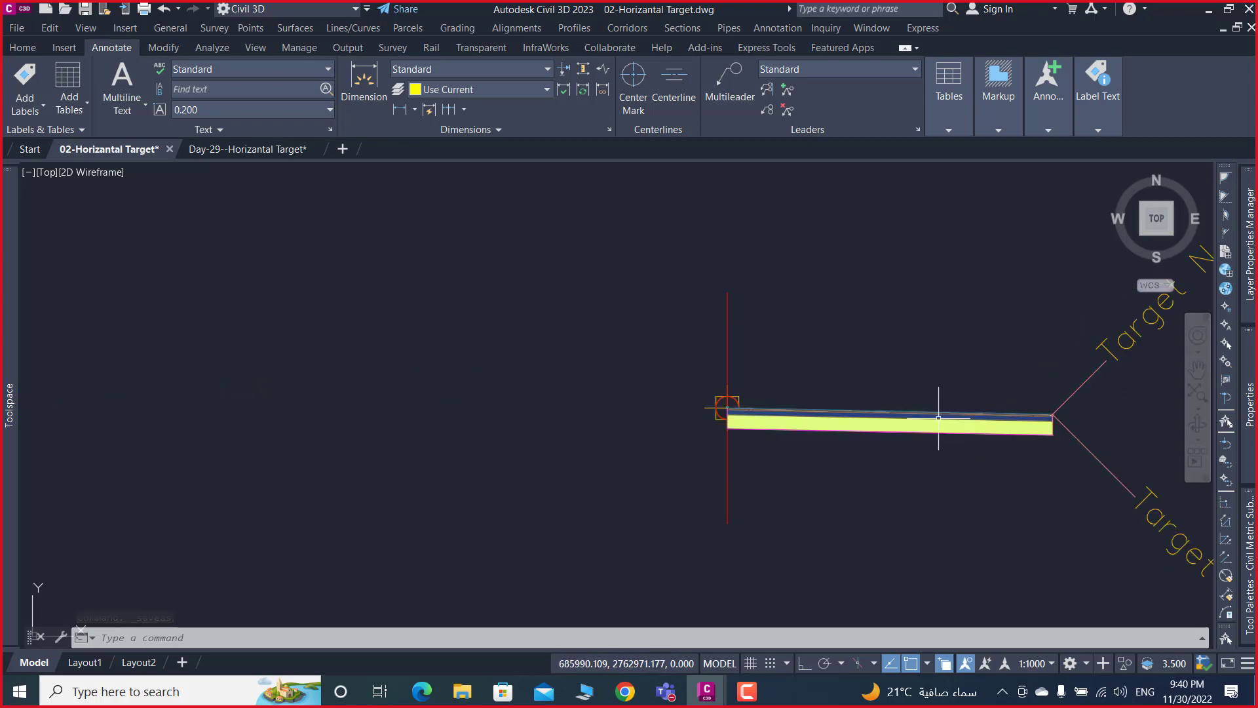
scroll(996, 417, down, 5)
scroll(996, 426, down, 5)
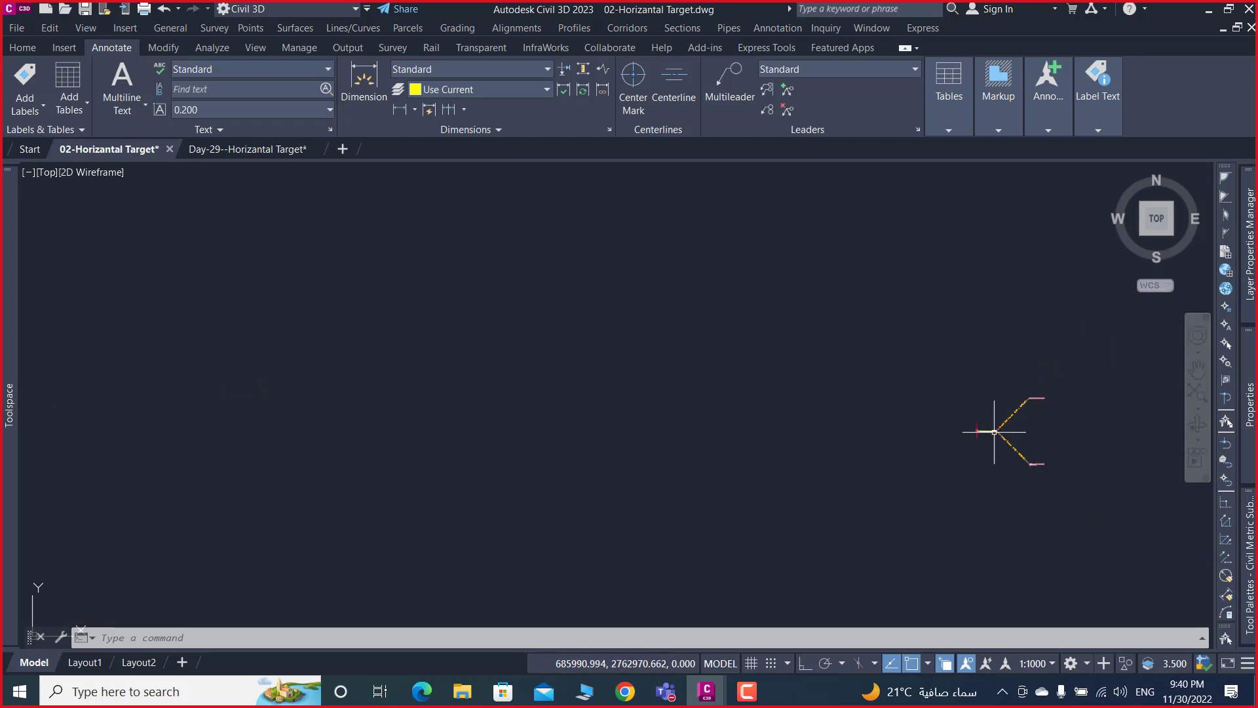
scroll(994, 432, down, 5)
scroll(1029, 429, up, 3)
scroll(981, 421, up, 5)
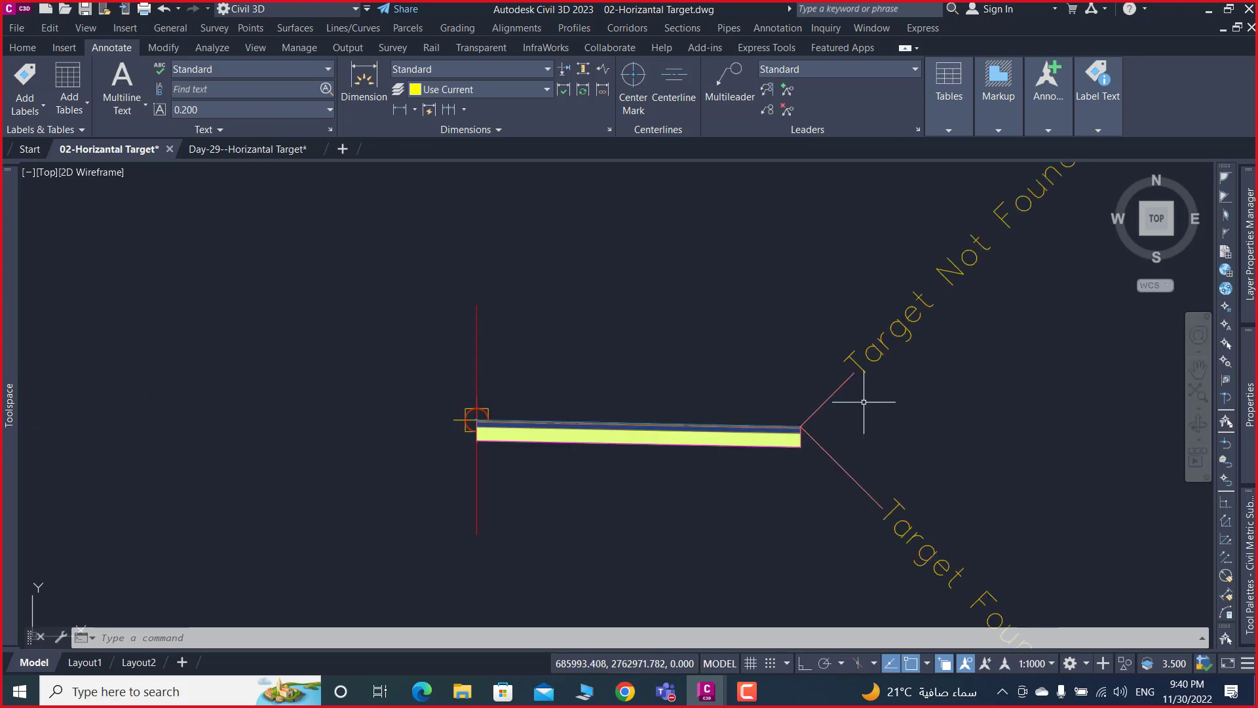
scroll(856, 400, up, 3)
click(612, 438)
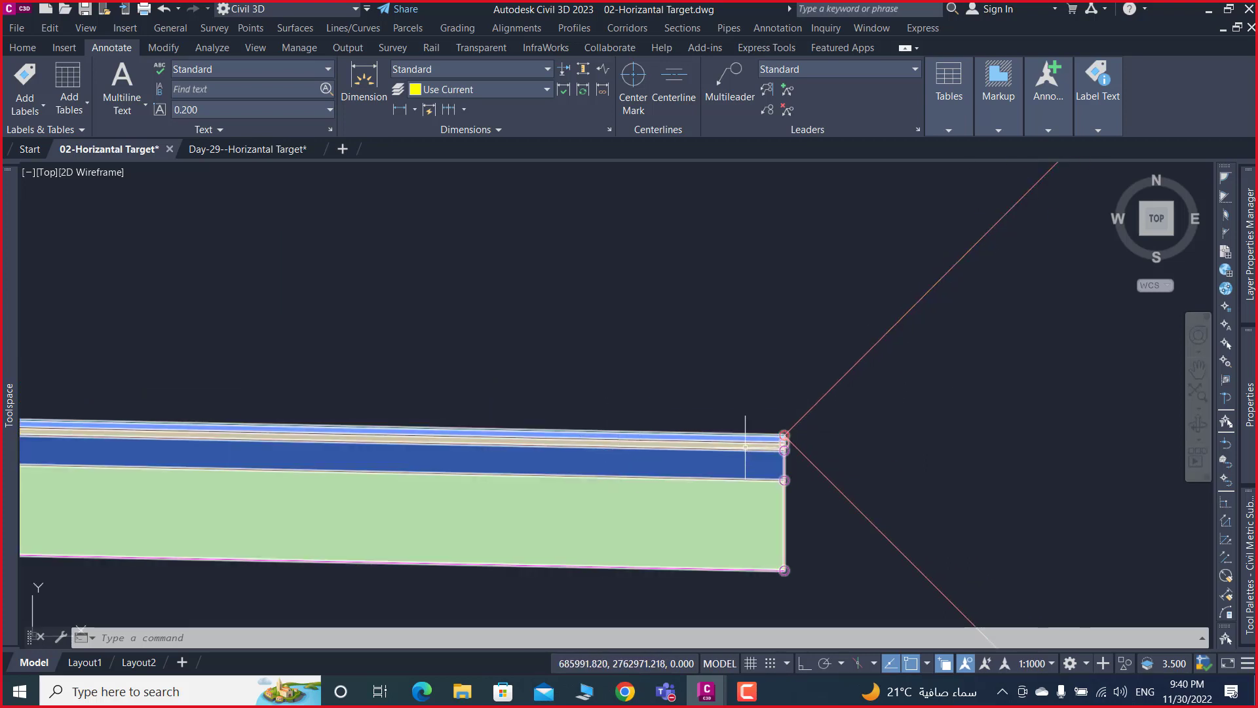
scroll(751, 445, up, 2)
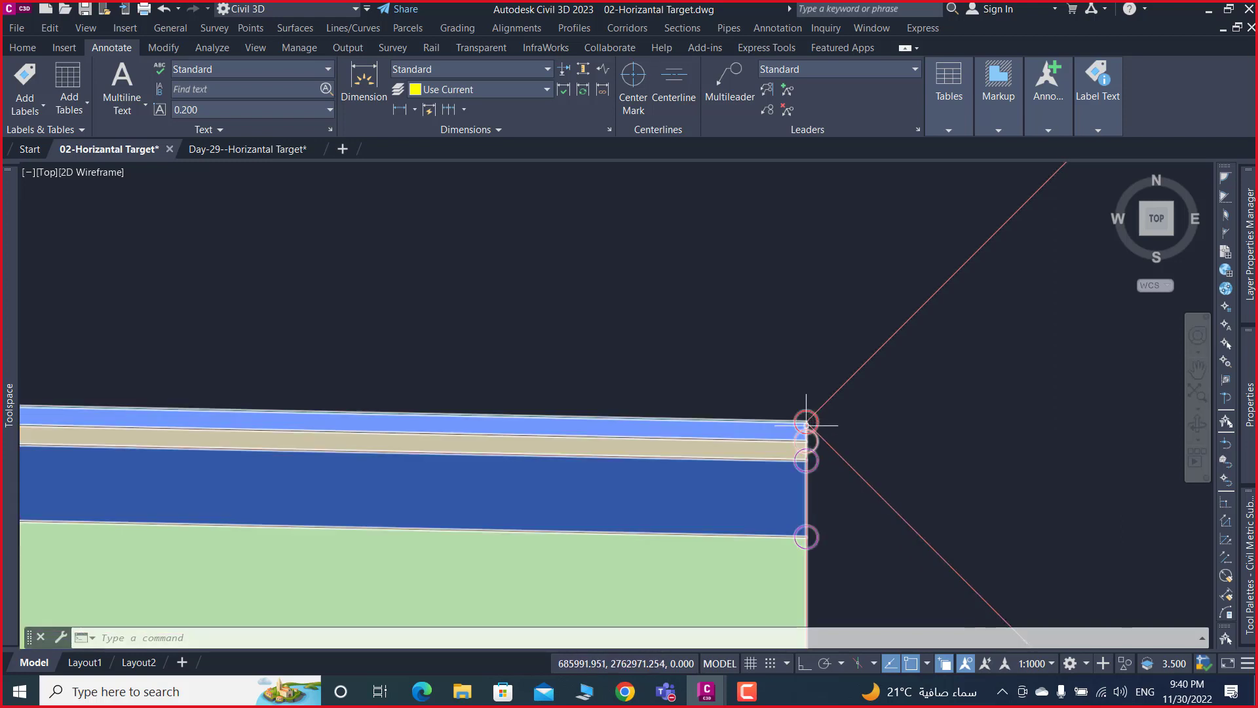
scroll(809, 414, down, 3)
scroll(860, 420, down, 3)
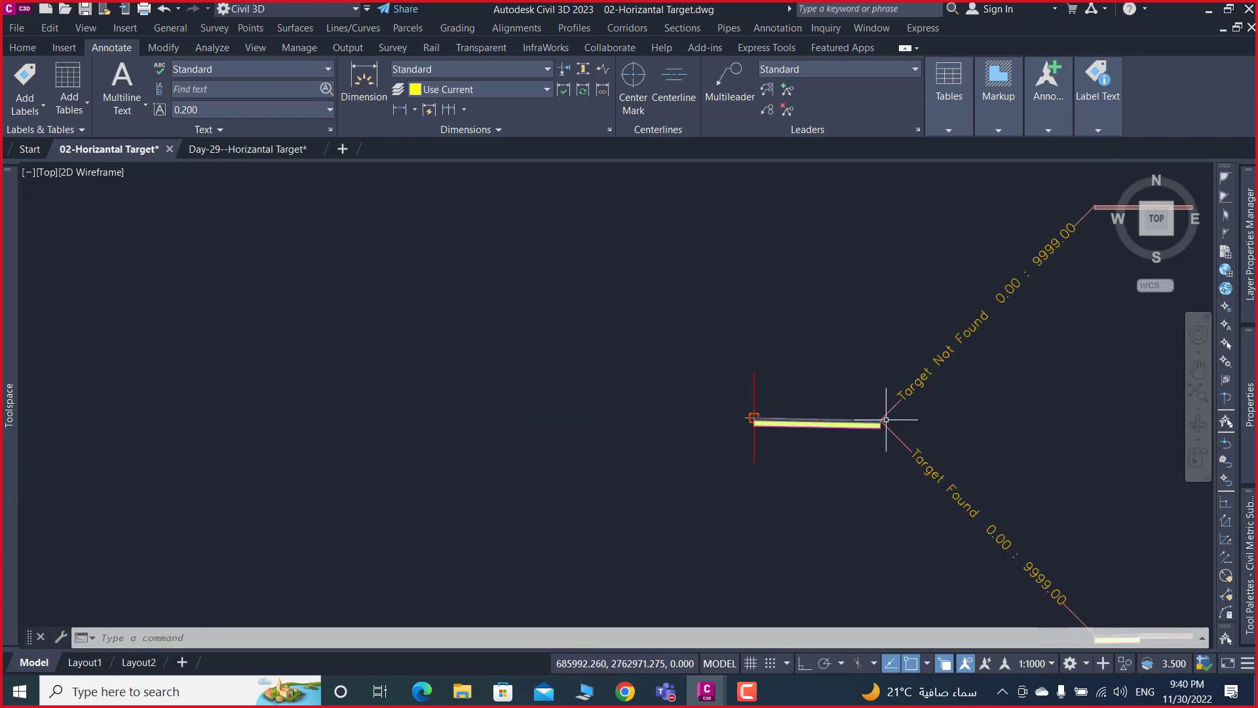
scroll(891, 422, down, 2)
scroll(891, 423, down, 3)
scroll(691, 379, up, 5)
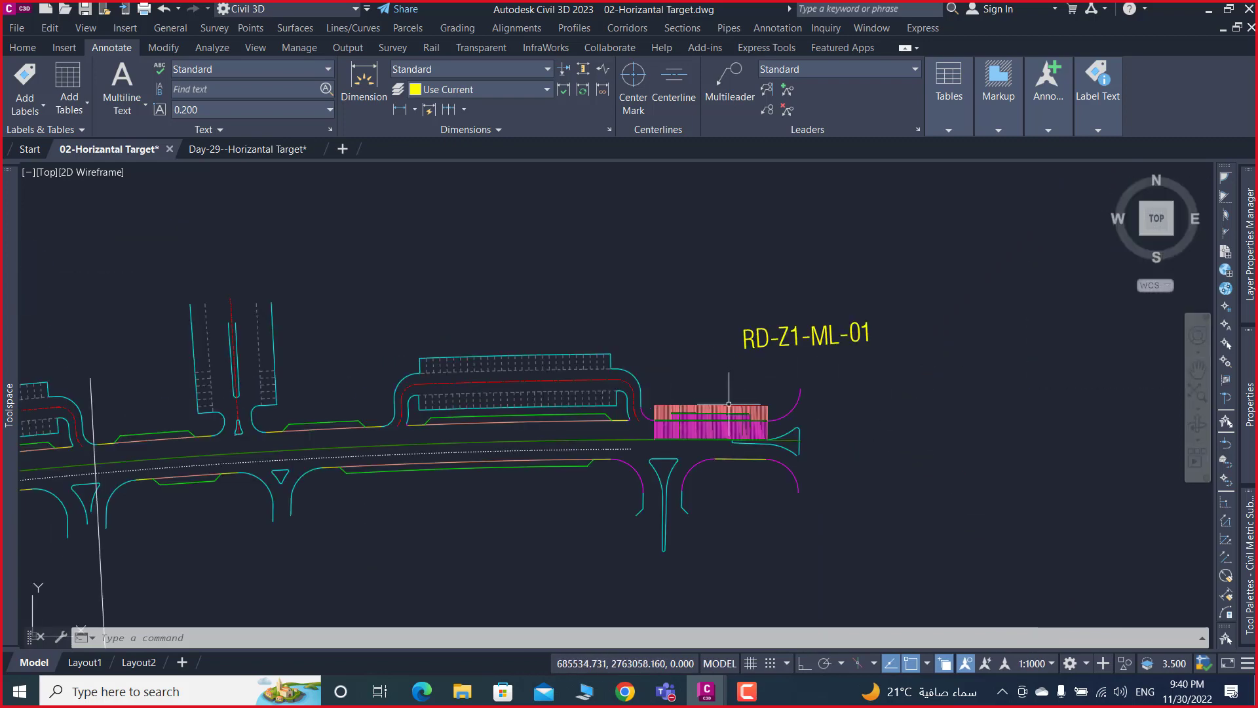
scroll(721, 403, up, 3)
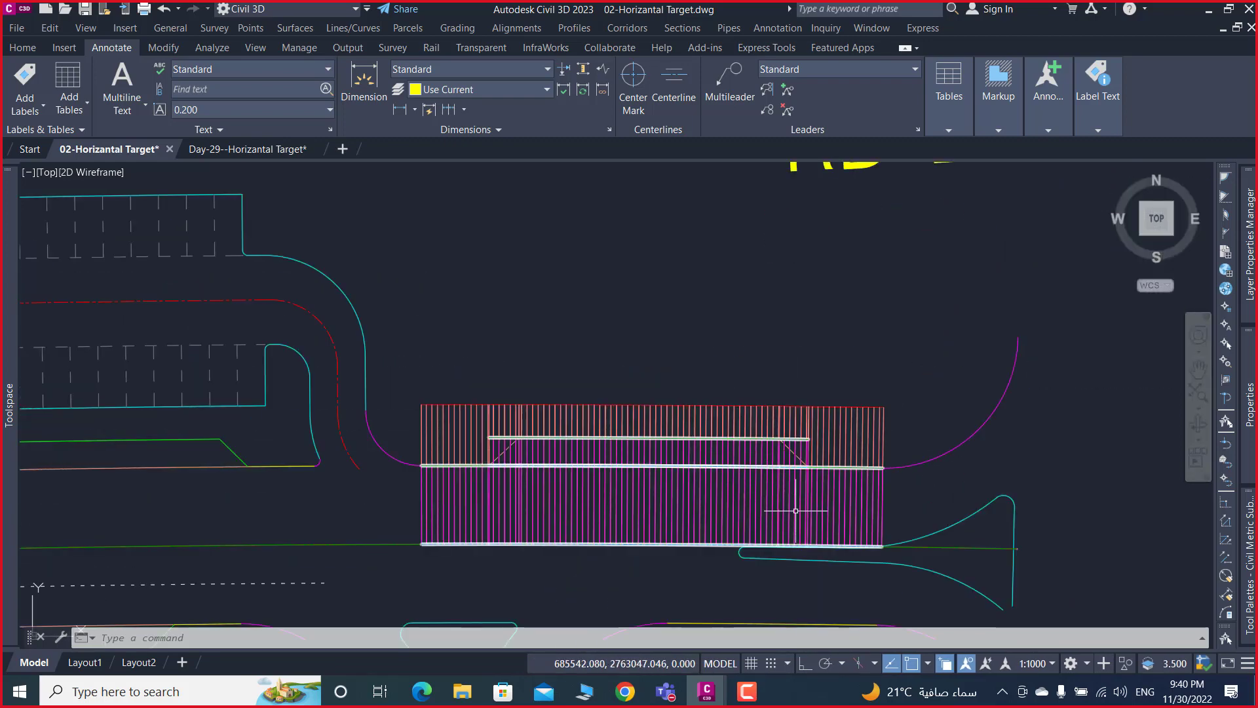
scroll(795, 511, up, 4)
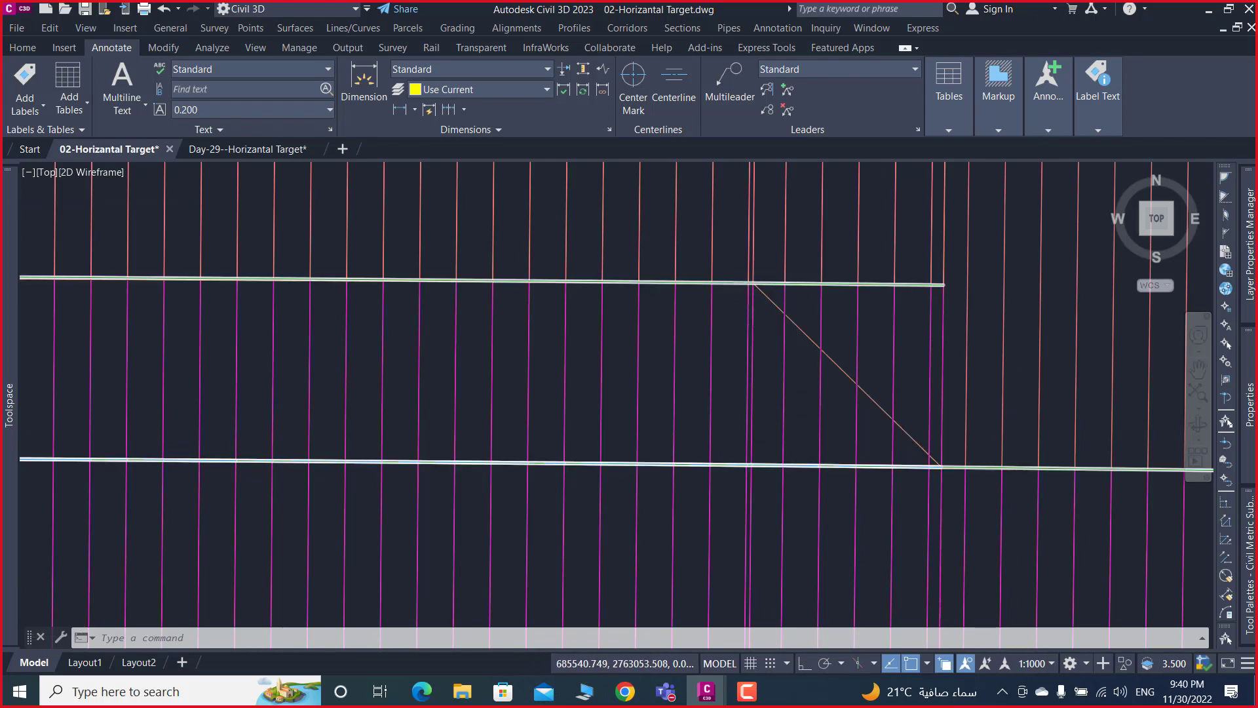
scroll(762, 283, down, 5)
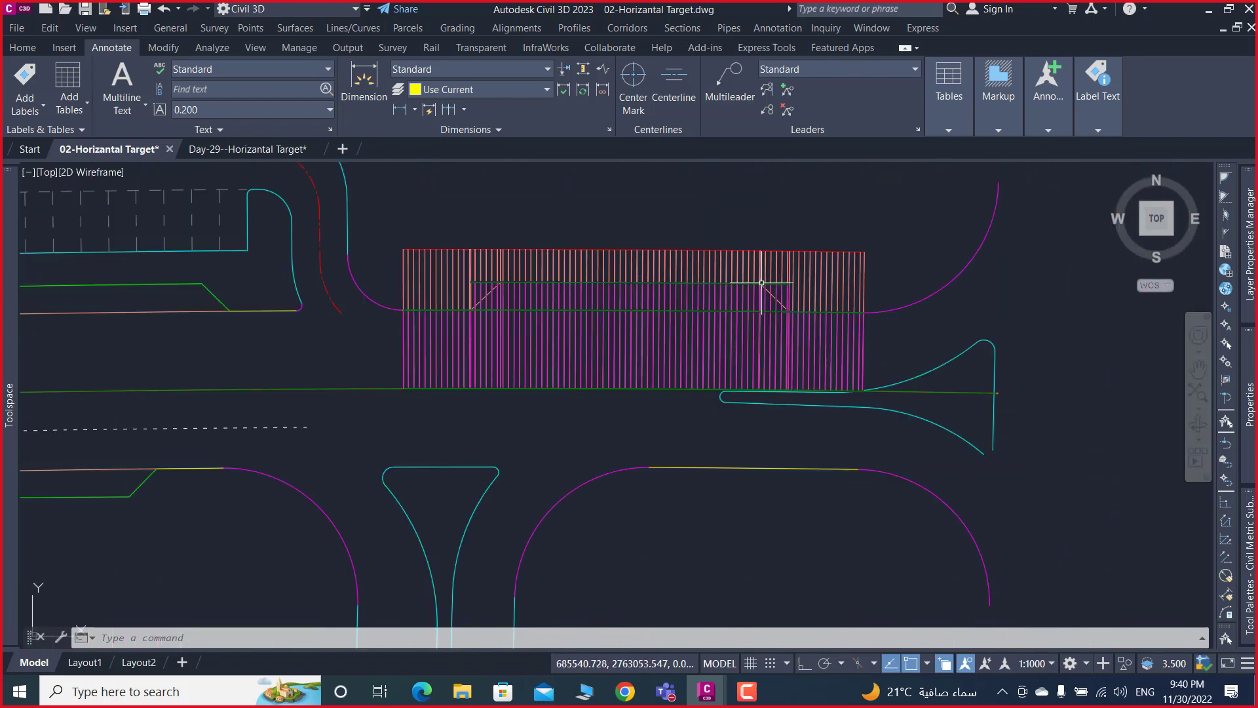
- Pick the polyline beneath the corridor strip, enter 3.65, then cancel this first attempt
click(360, 386)
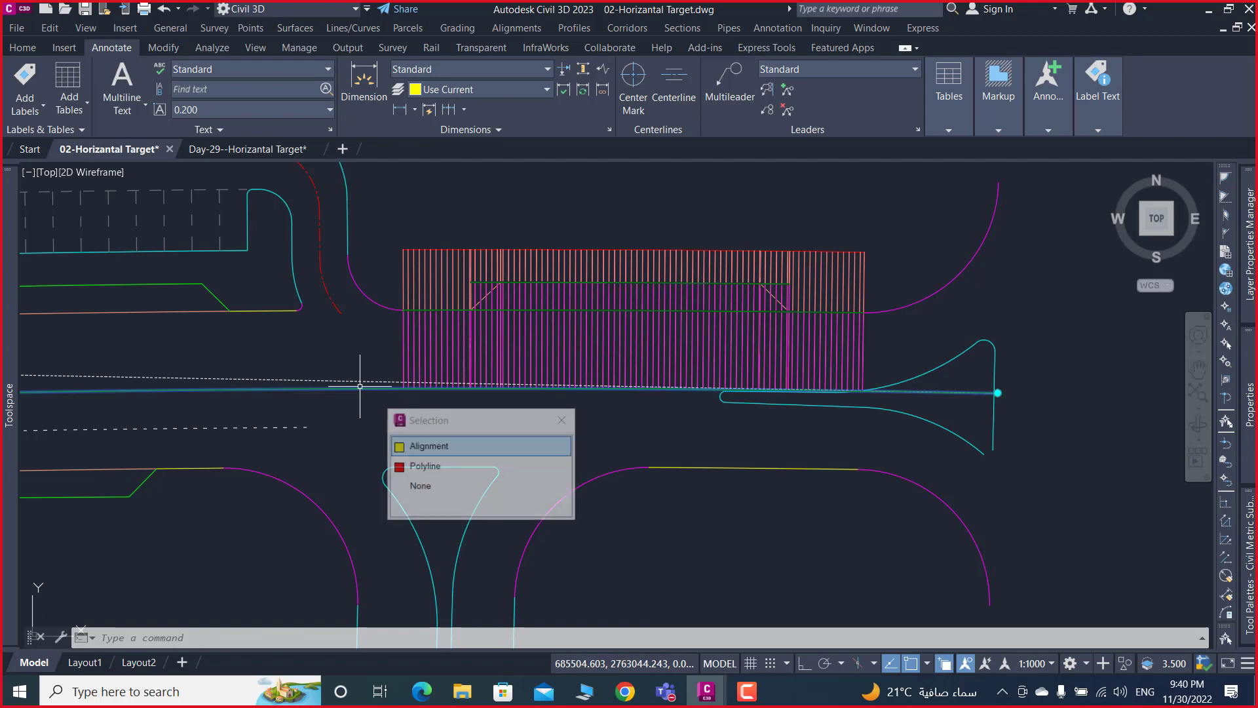
click(453, 467)
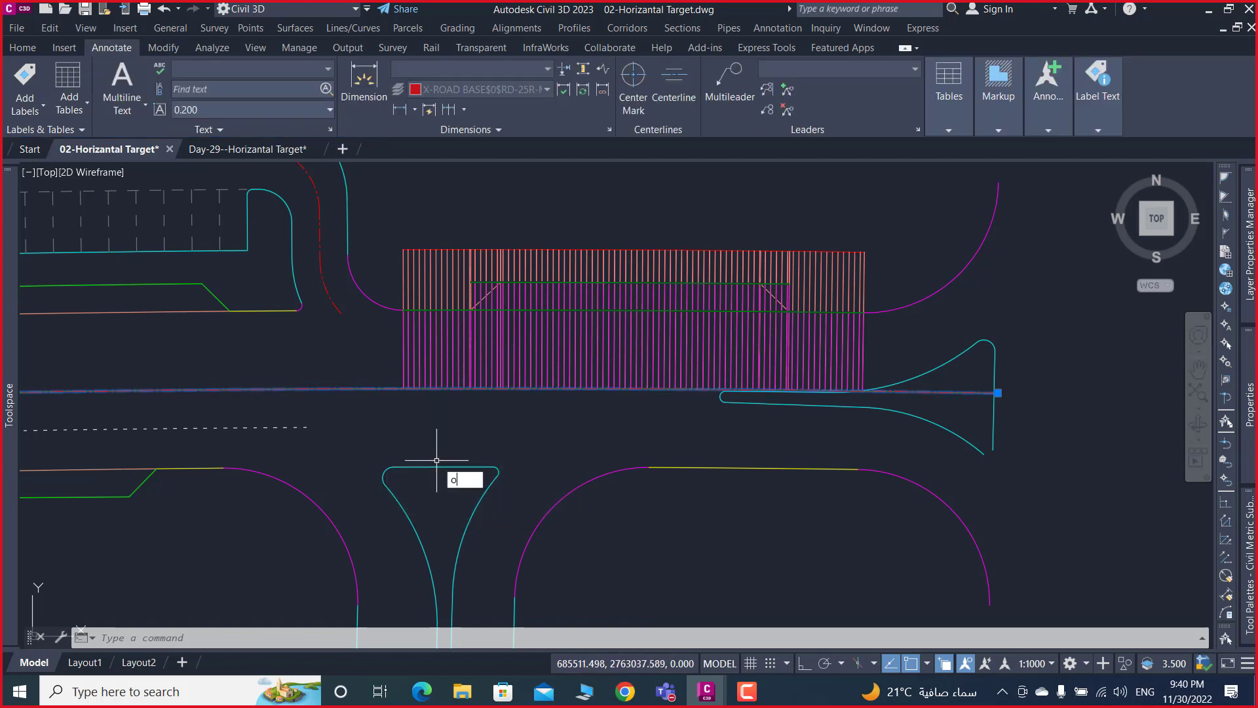
text(3.)
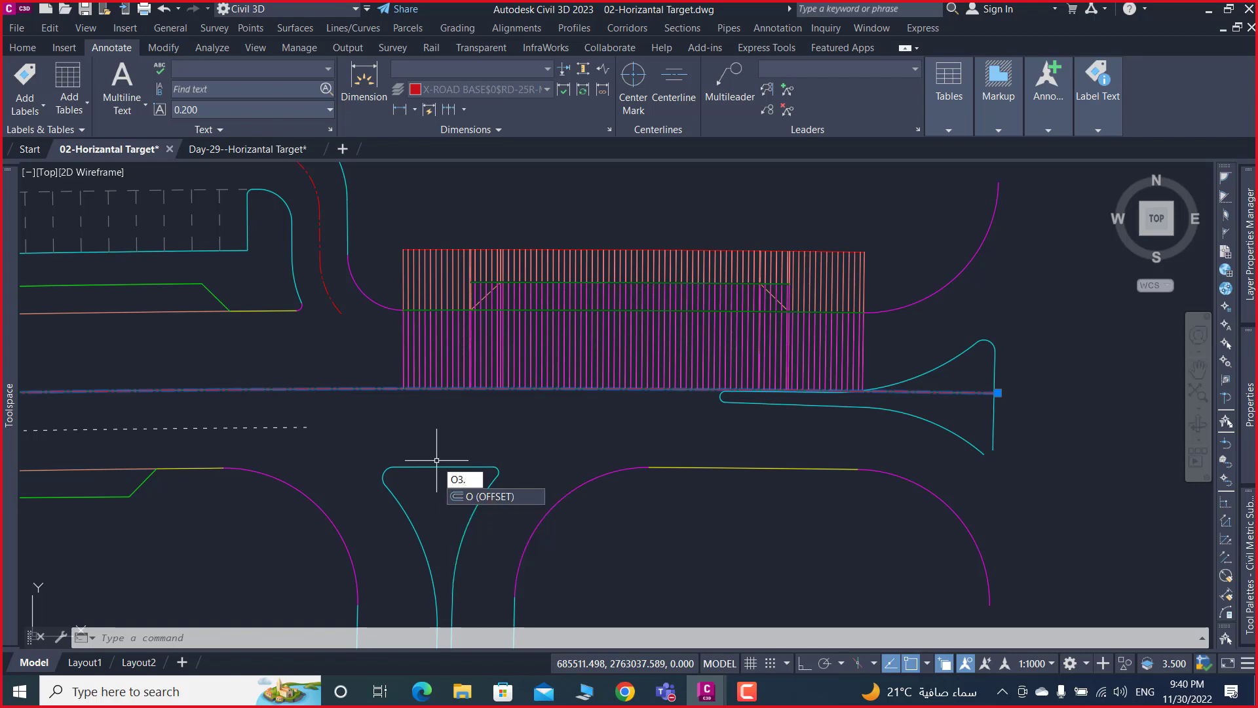
text(65)
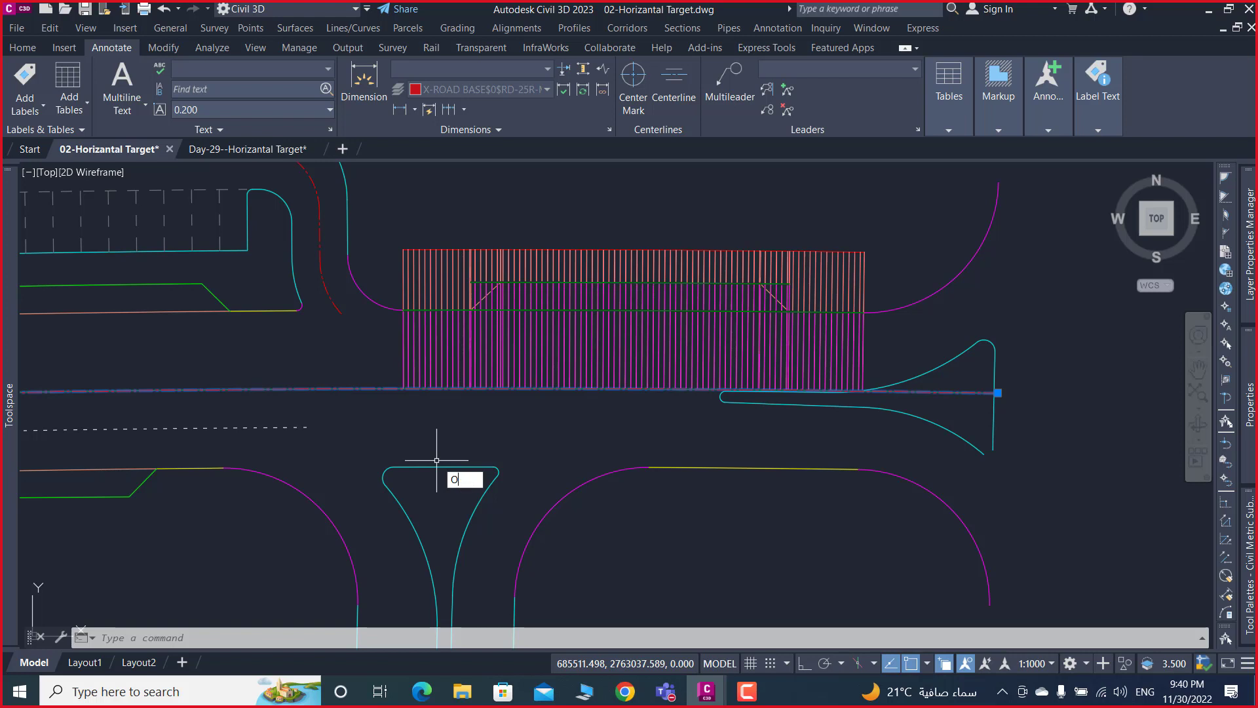
key(Escape)
key(Escape)
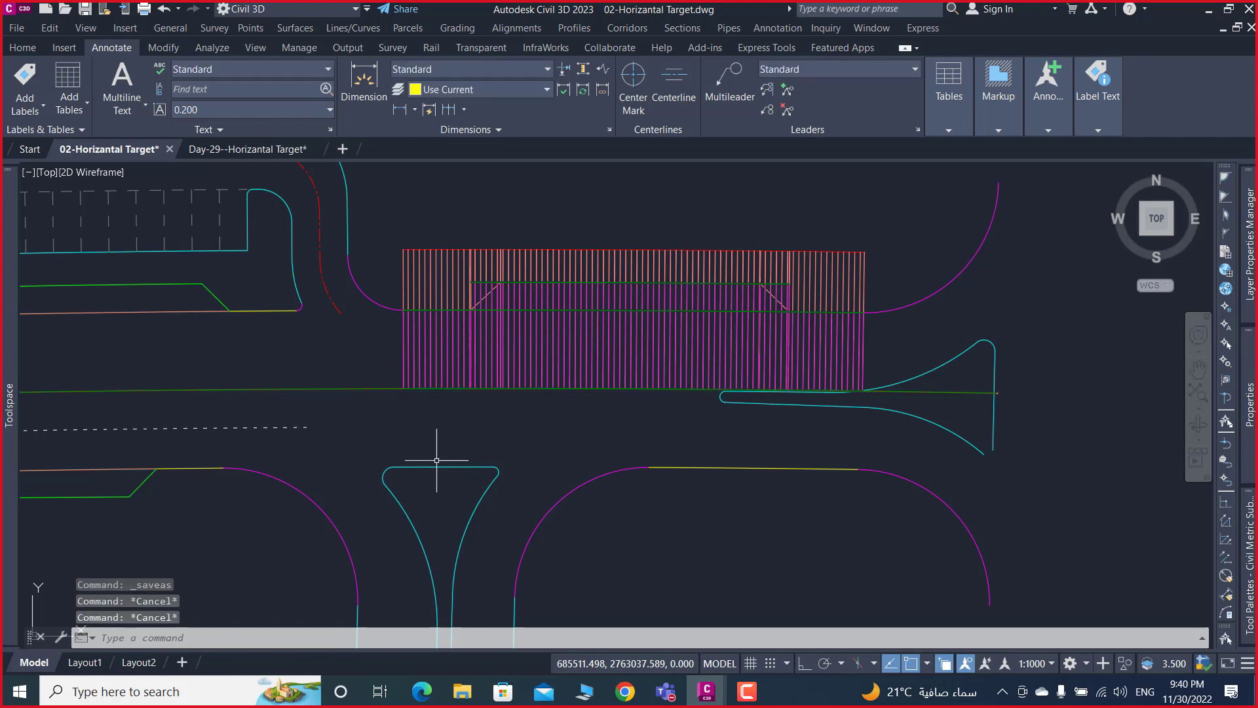
text(o)
- Offset the polyline along the hatched strip 3.65 to the upper side
key(Return)
text(3)
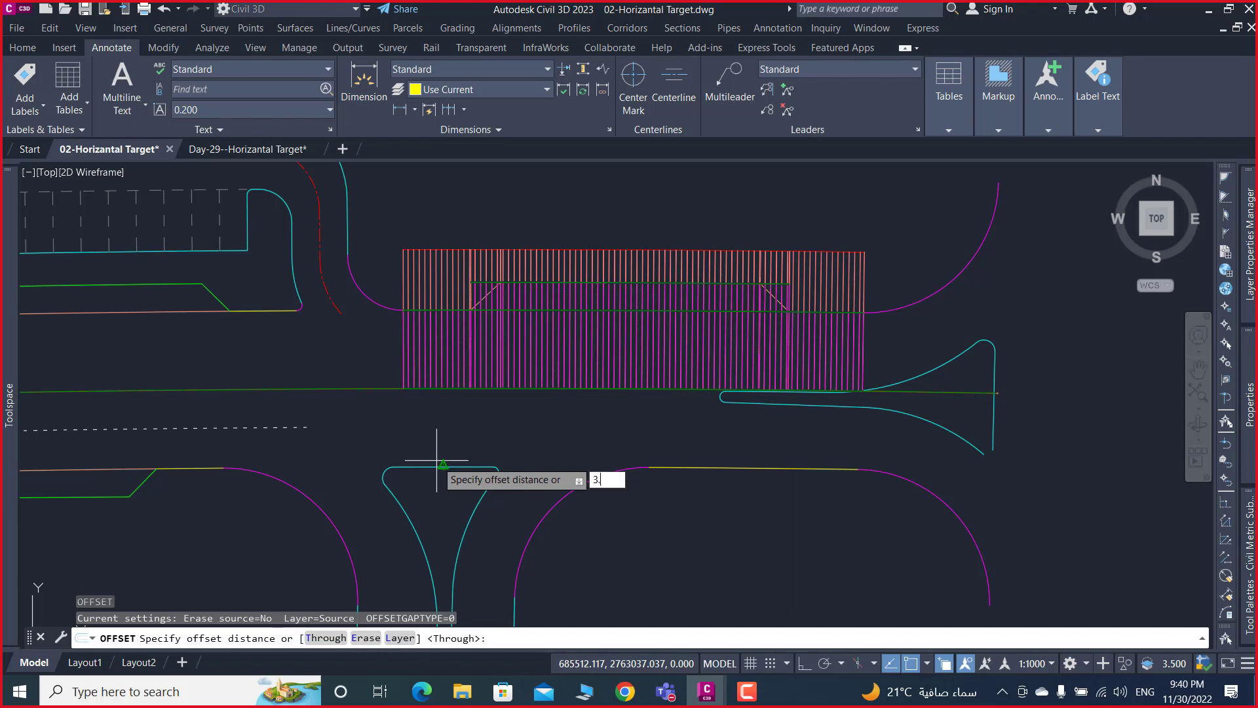
text(65)
key(Return)
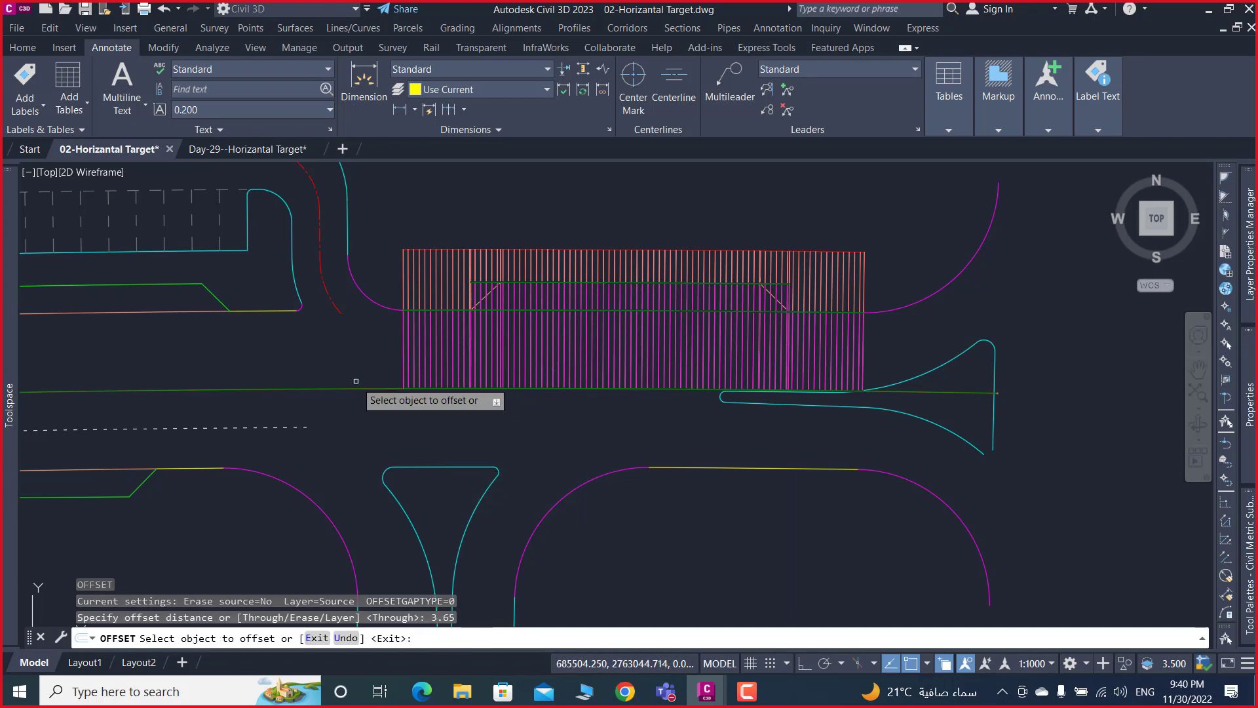
click(350, 388)
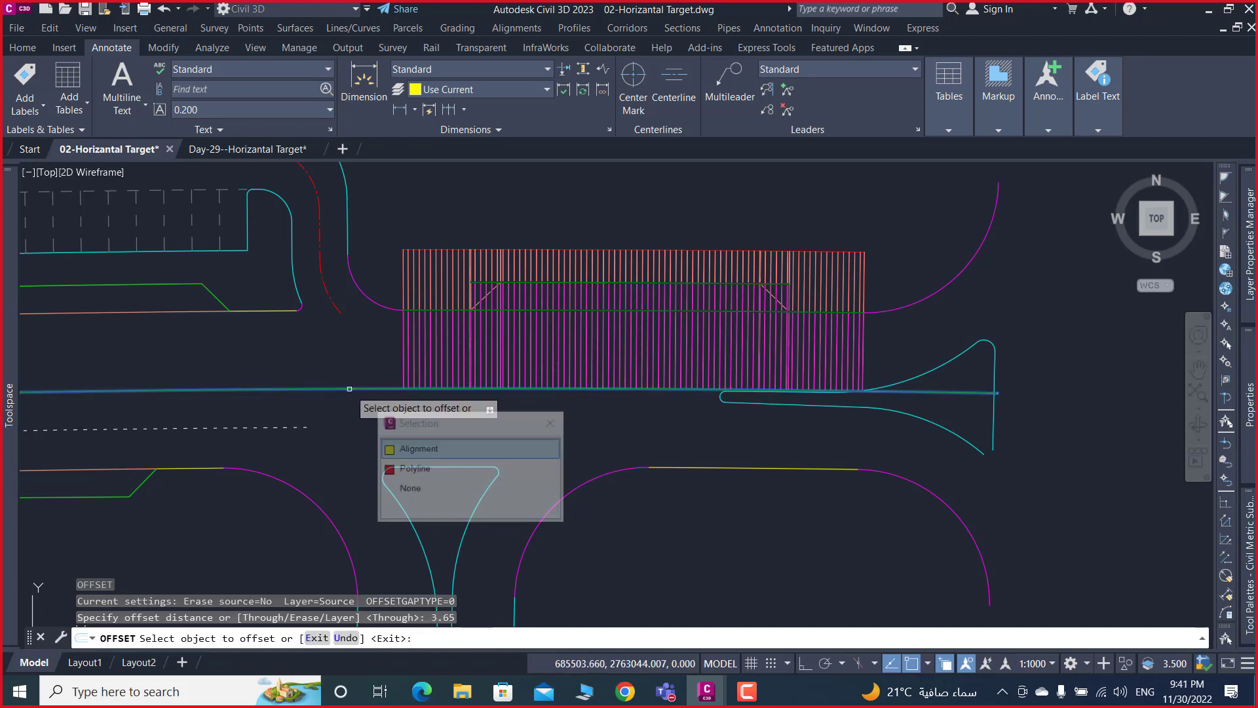
click(393, 469)
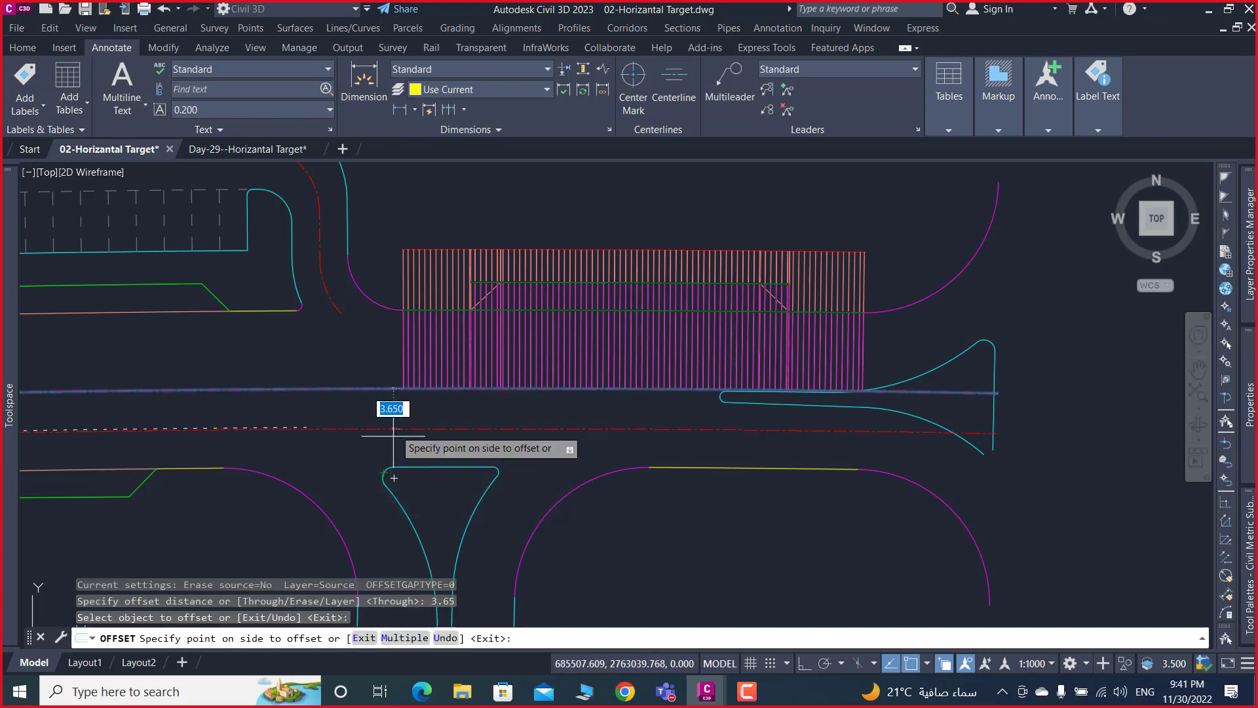
click(403, 368)
key(Escape)
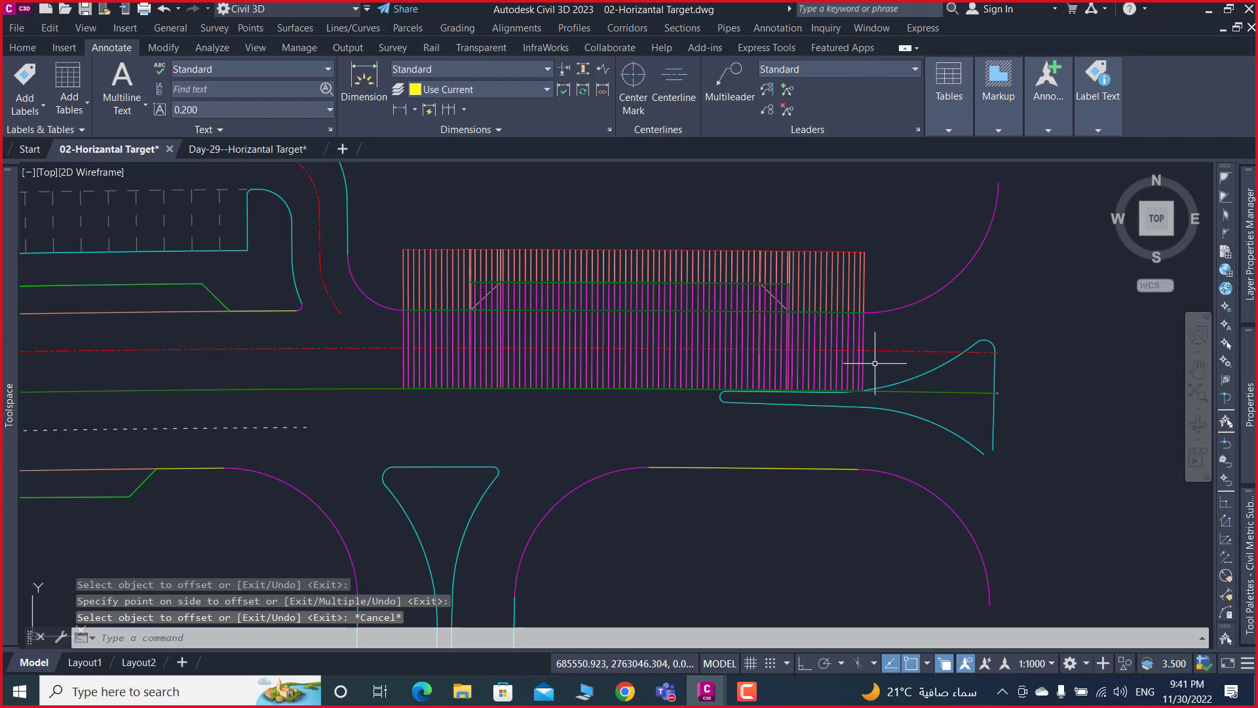
scroll(858, 360, up, 5)
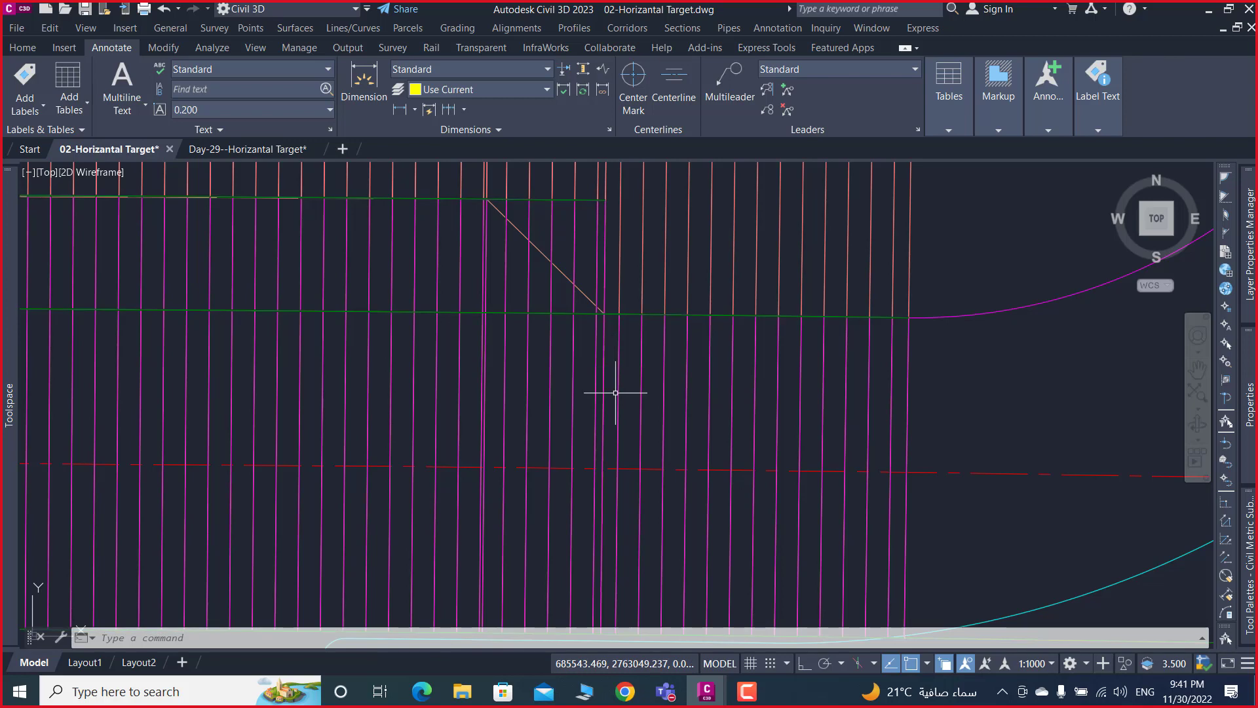
scroll(612, 392, down, 6)
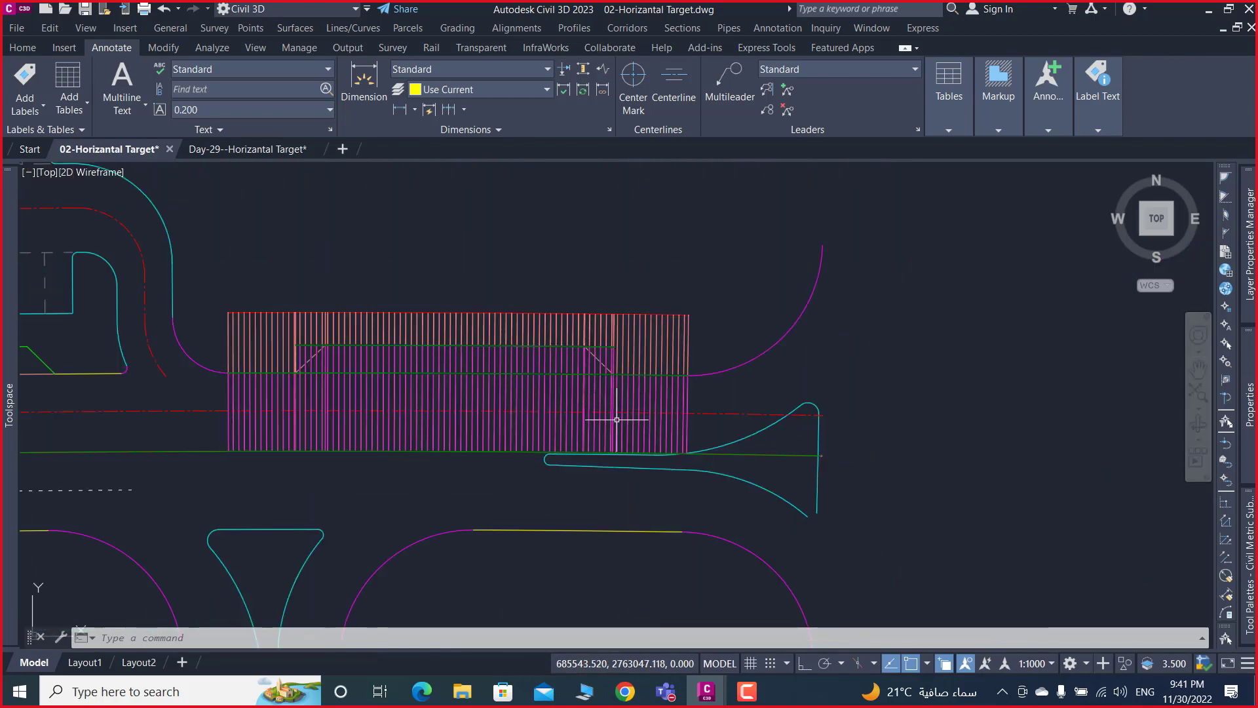
scroll(614, 372, up, 4)
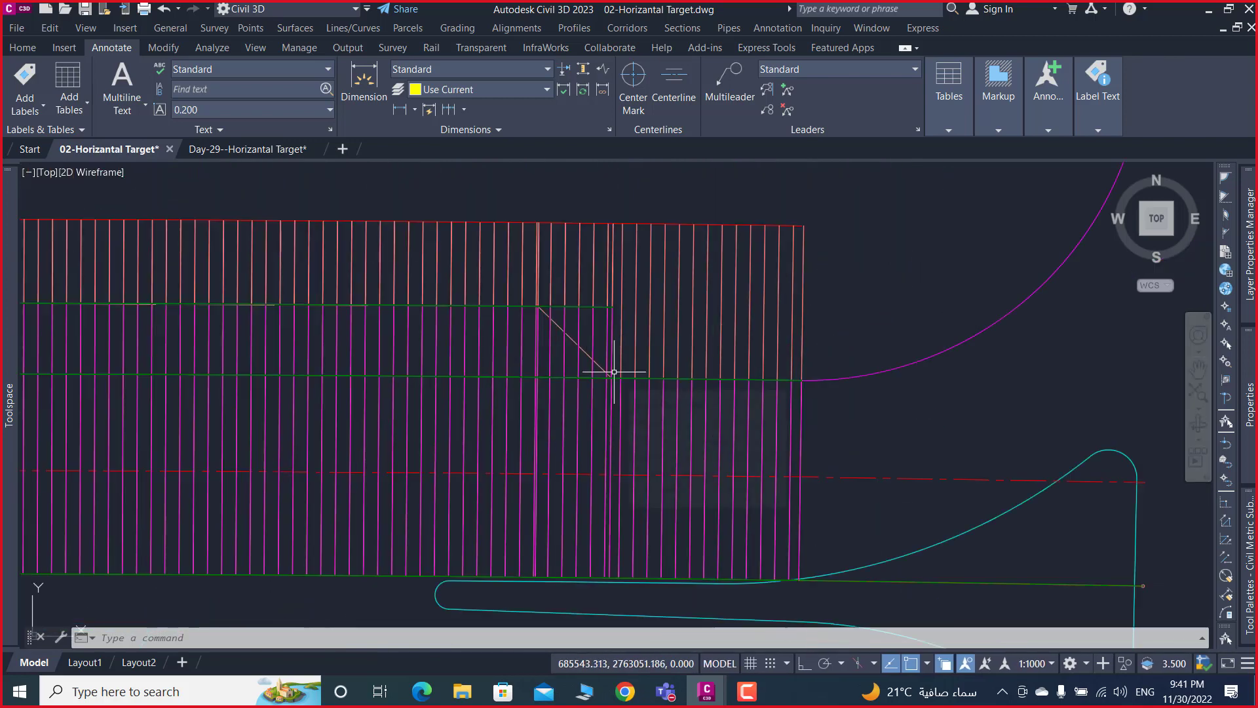
scroll(614, 372, down, 5)
scroll(604, 365, down, 3)
scroll(1088, 457, up, 2)
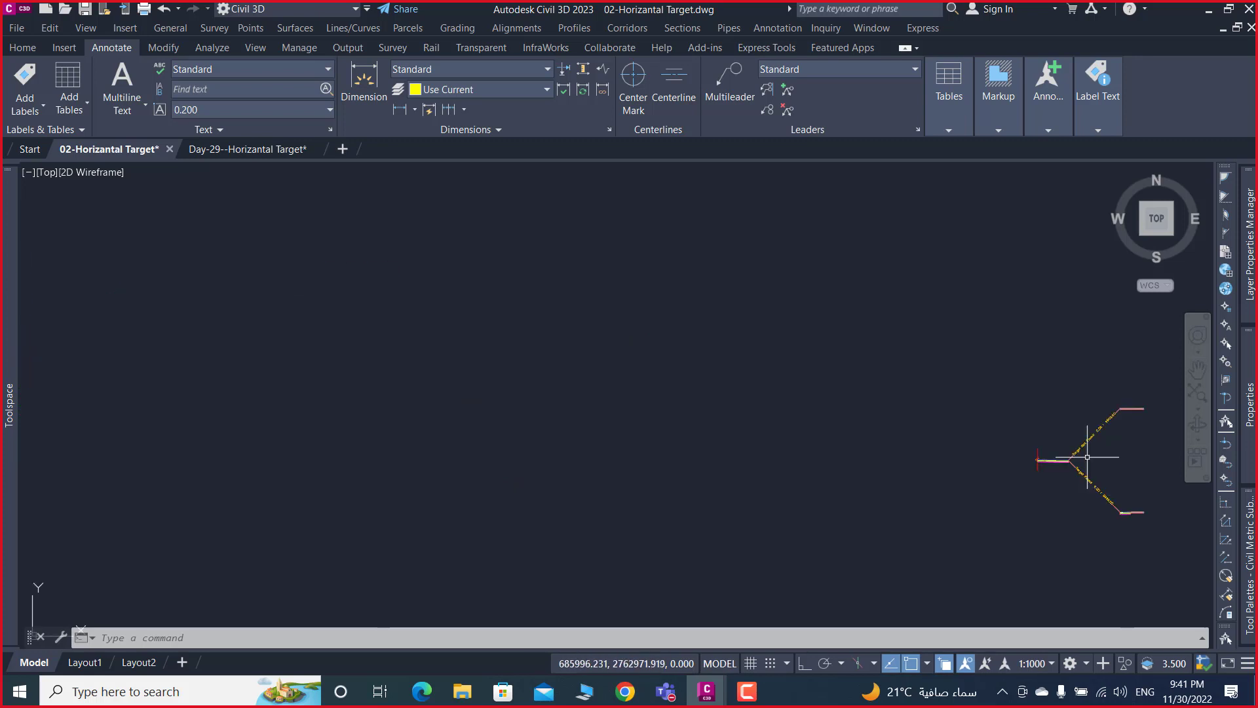
scroll(1087, 457, up, 5)
scroll(1064, 461, up, 2)
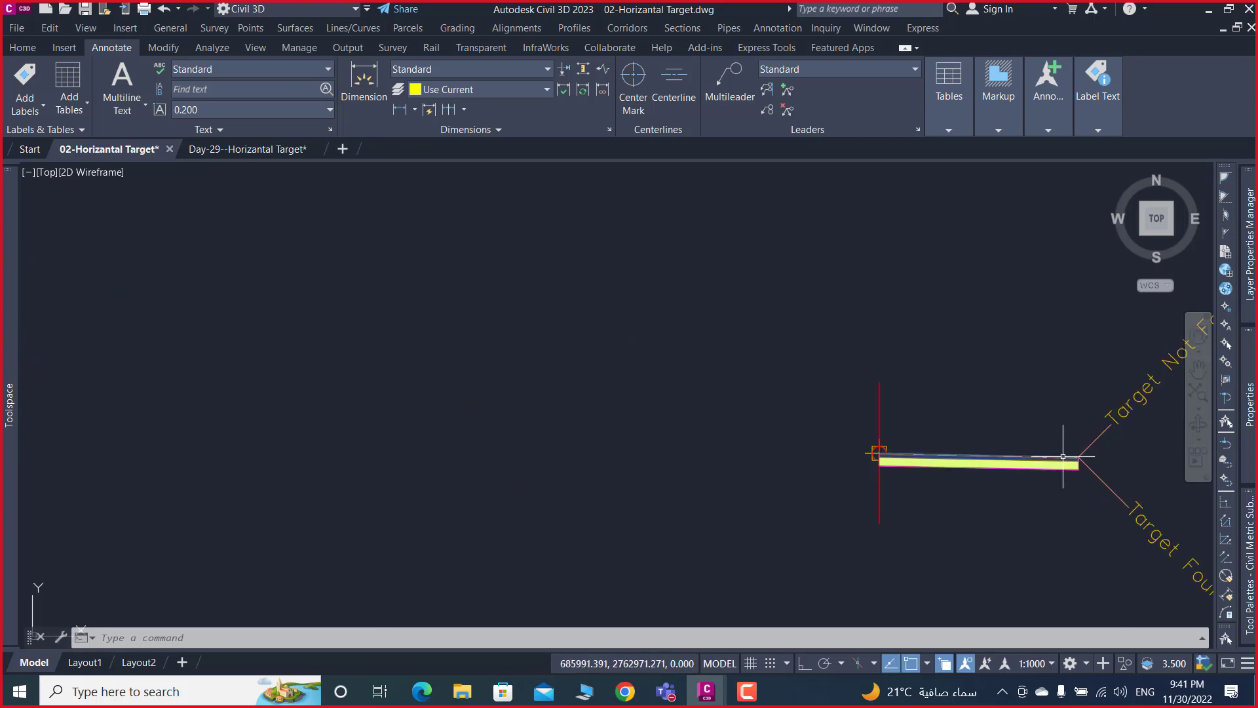
scroll(1063, 456, down, 3)
scroll(1063, 456, down, 3)
scroll(968, 436, down, 2)
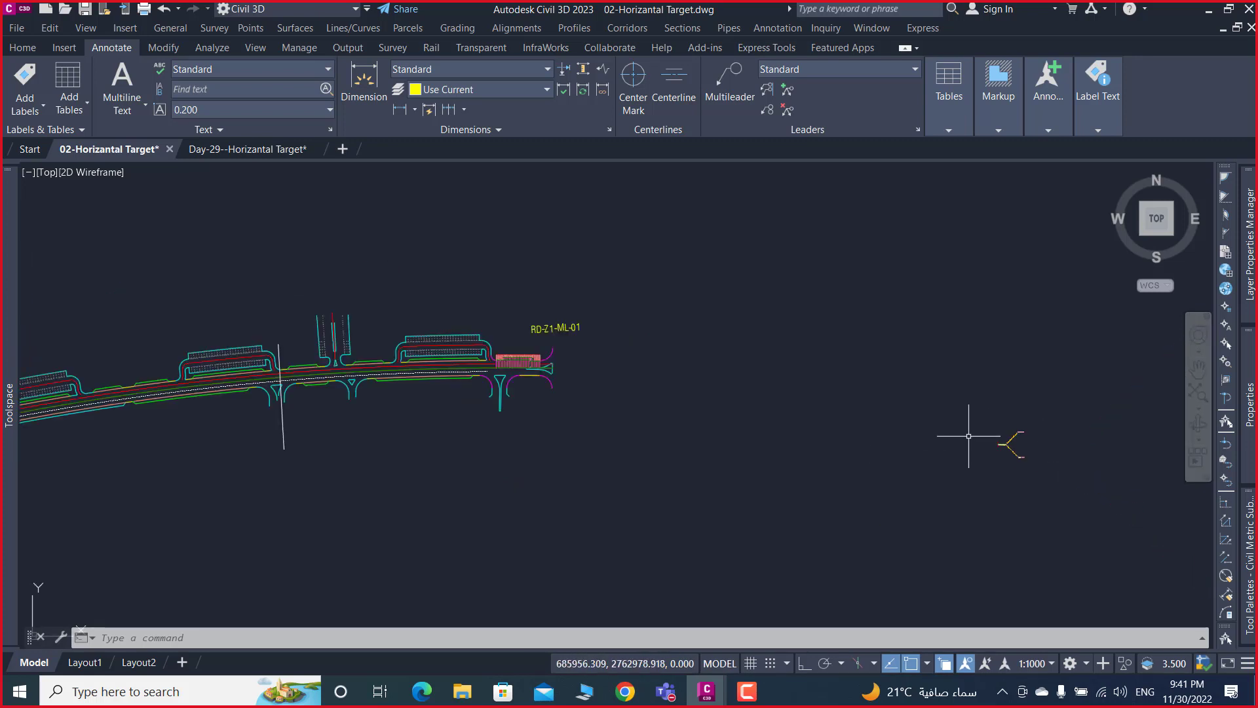
scroll(1000, 442, up, 5)
scroll(1009, 436, up, 3)
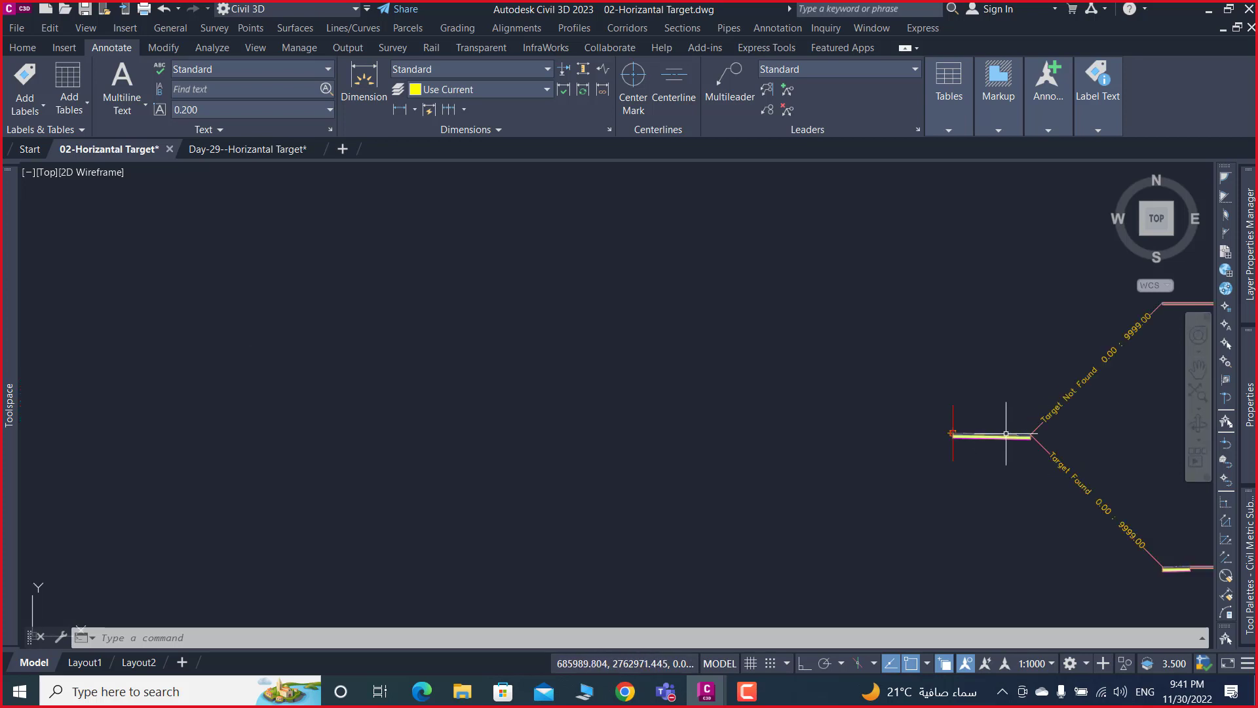
click(1006, 433)
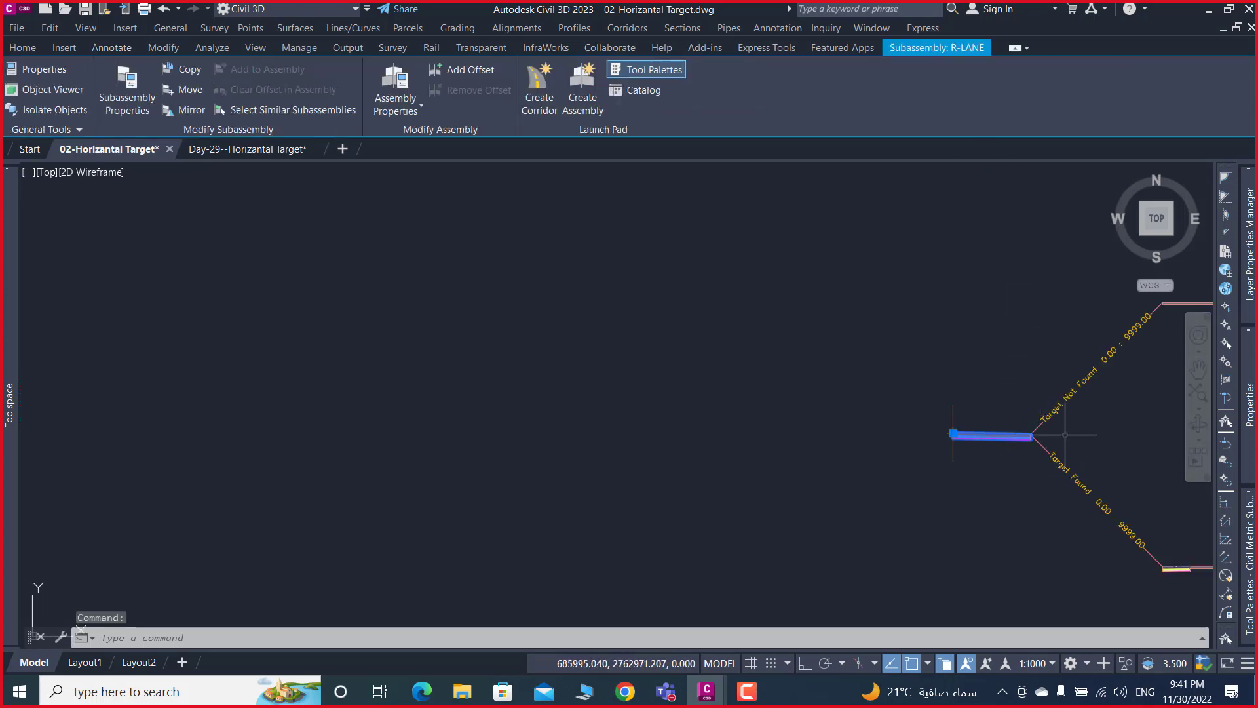
scroll(1057, 432, up, 7)
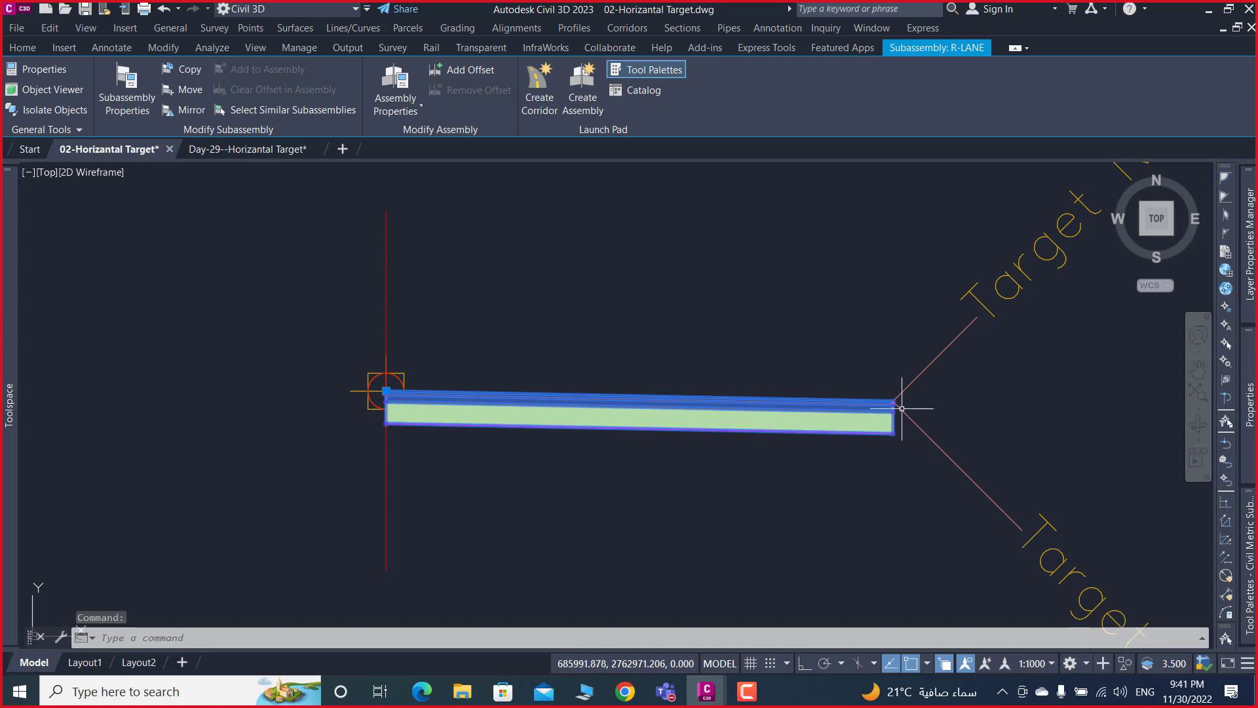
scroll(904, 408, down, 3)
key(ctrl+1)
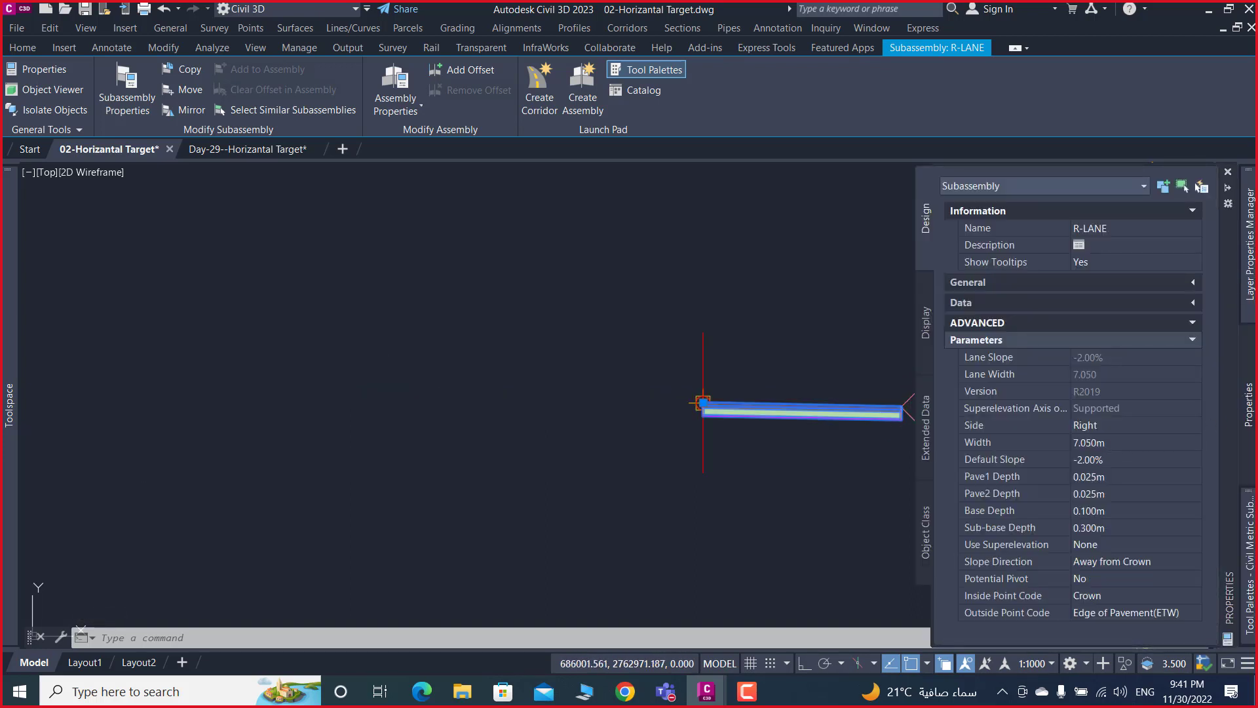
key(ctrl+1)
key(Escape)
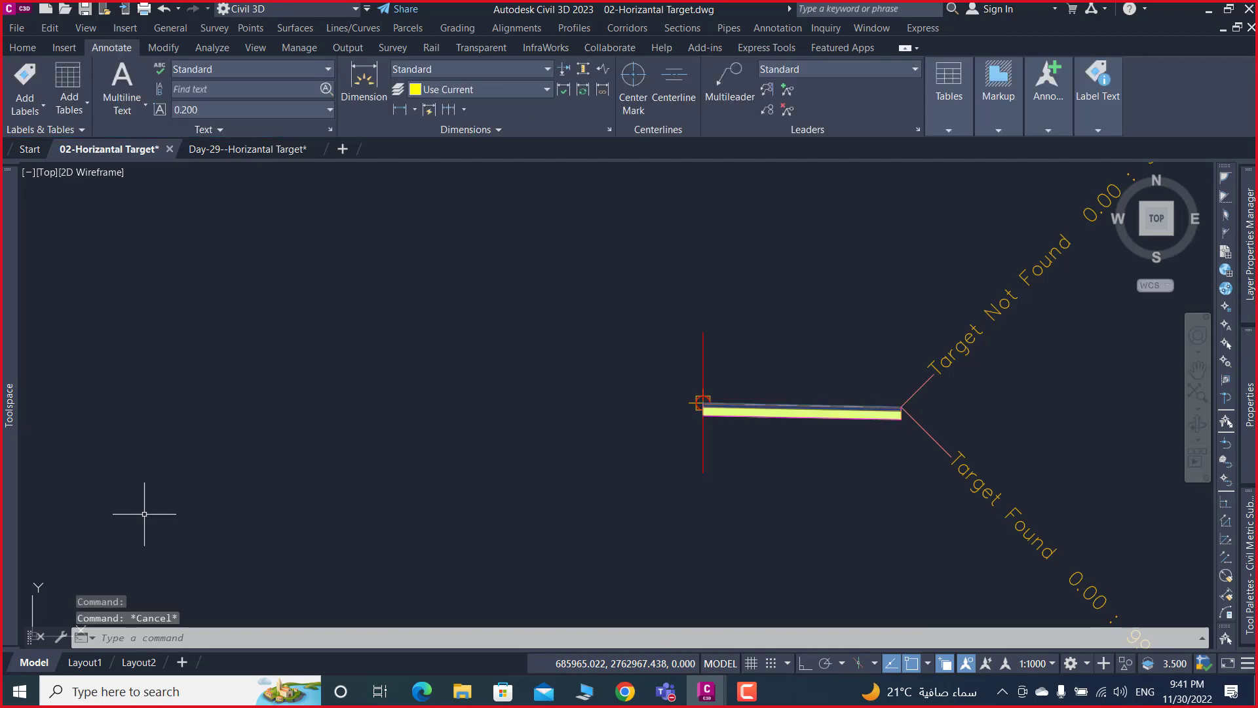
- Pan and zoom to bring the road alignment and corridor junction into view
scroll(492, 378, down, 4)
scroll(478, 393, down, 1)
middle_drag(477, 393, 651, 449)
scroll(641, 440, down, 2)
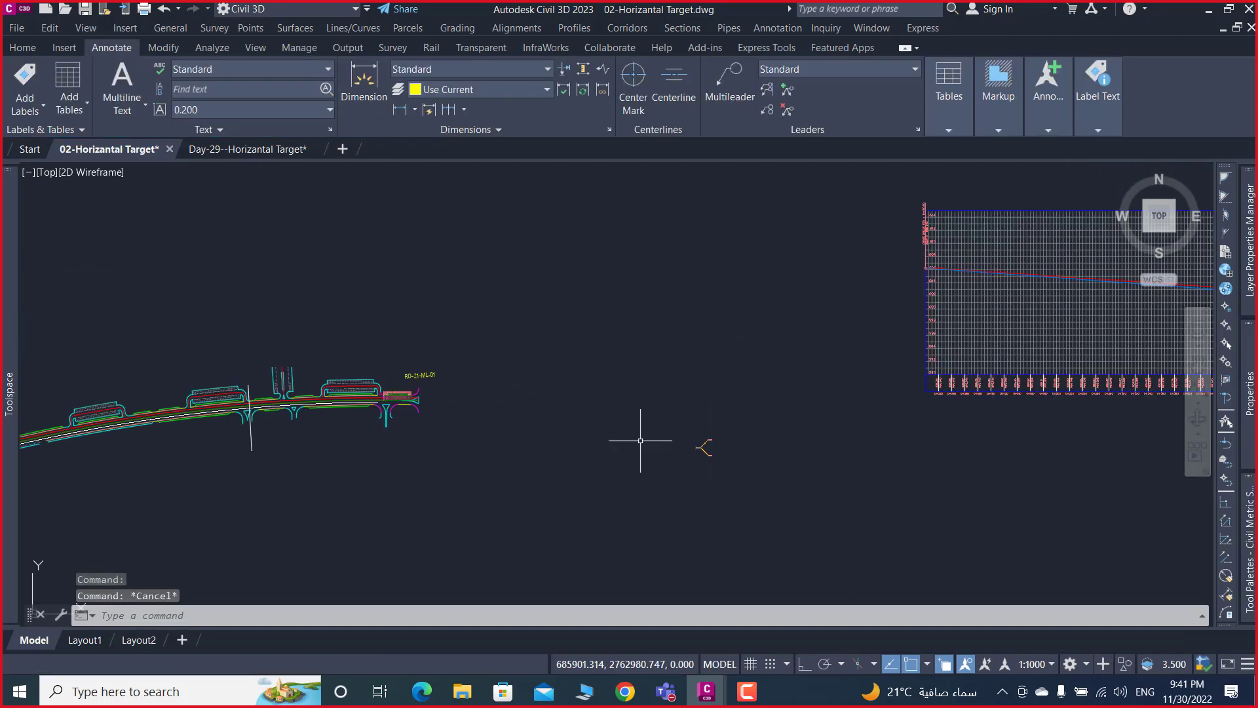
scroll(415, 393, up, 8)
scroll(421, 393, up, 4)
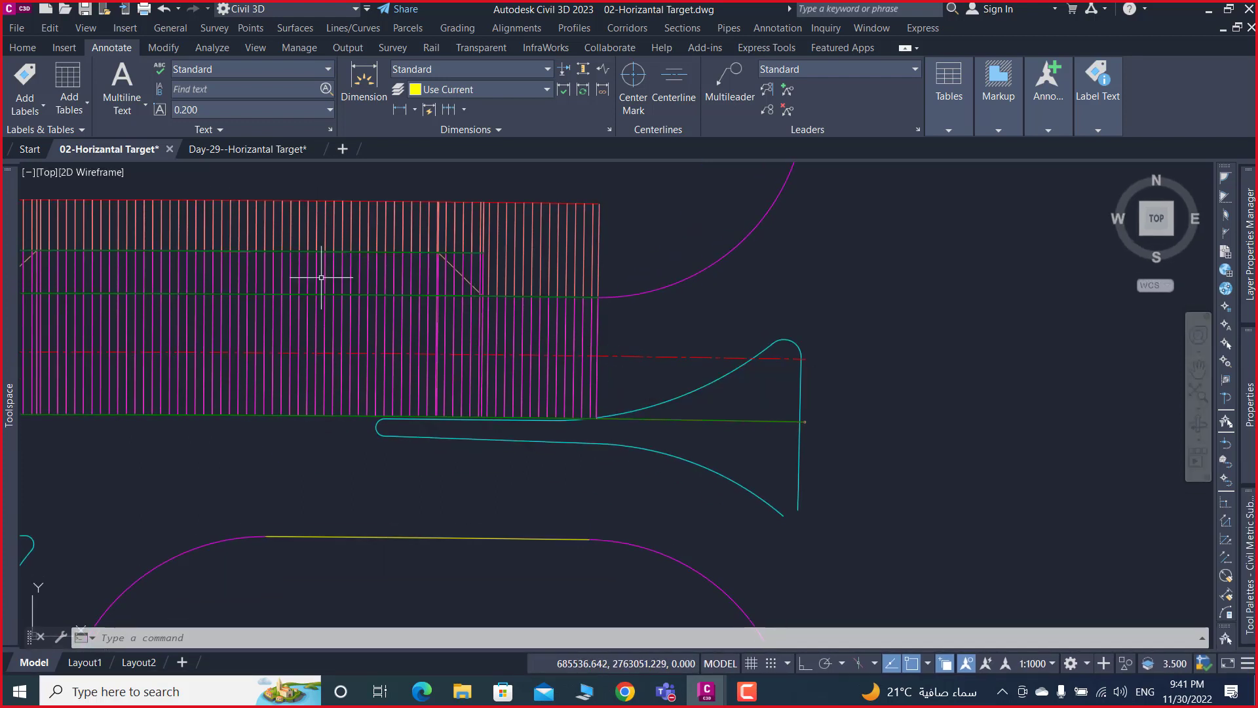
middle_drag(211, 343, 269, 337)
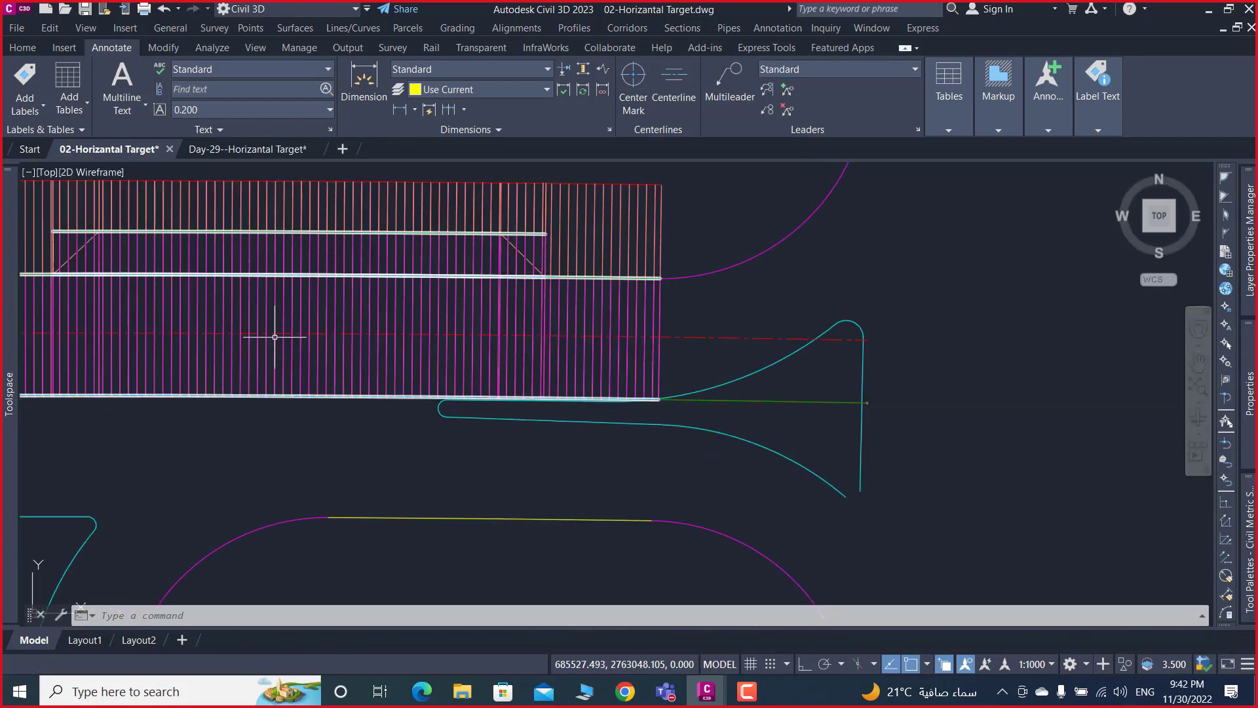
scroll(390, 328, down, 4)
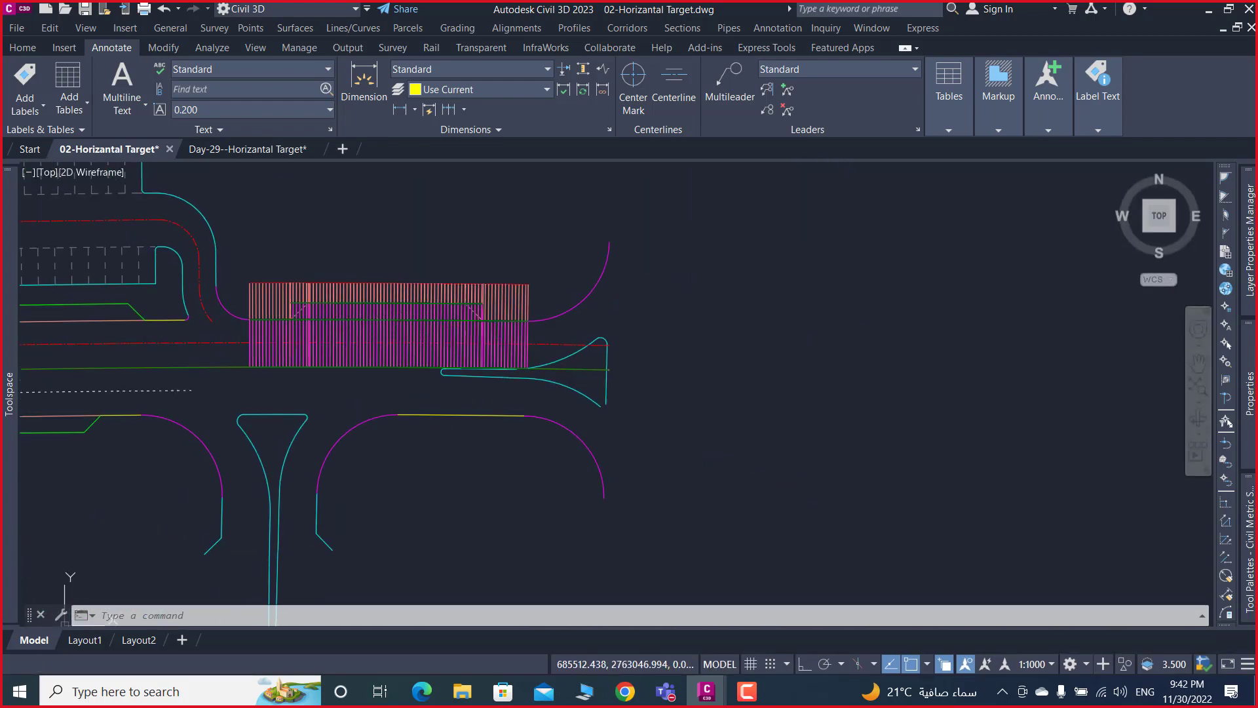
middle_drag(228, 328, 259, 341)
scroll(259, 340, up, 4)
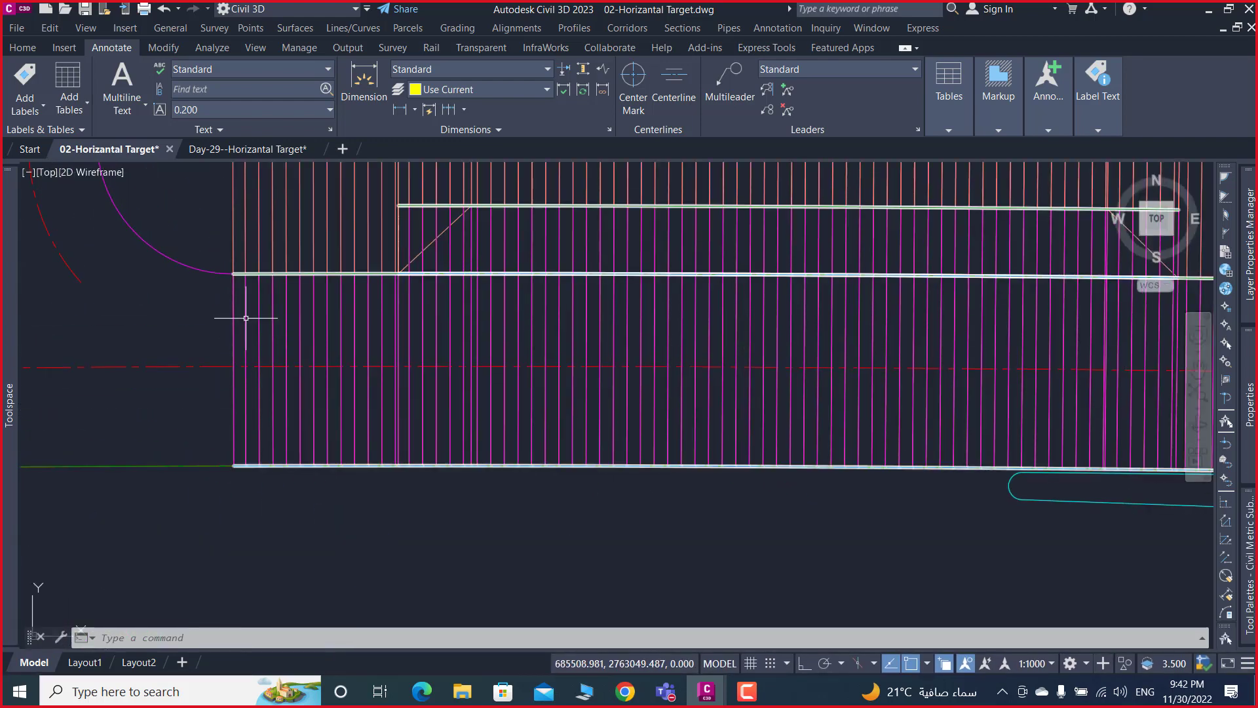
- Select and deselect the Road-ML-01 corridor, then select the red dash-dot offset polyline
click(246, 318)
scroll(239, 316, down, 2)
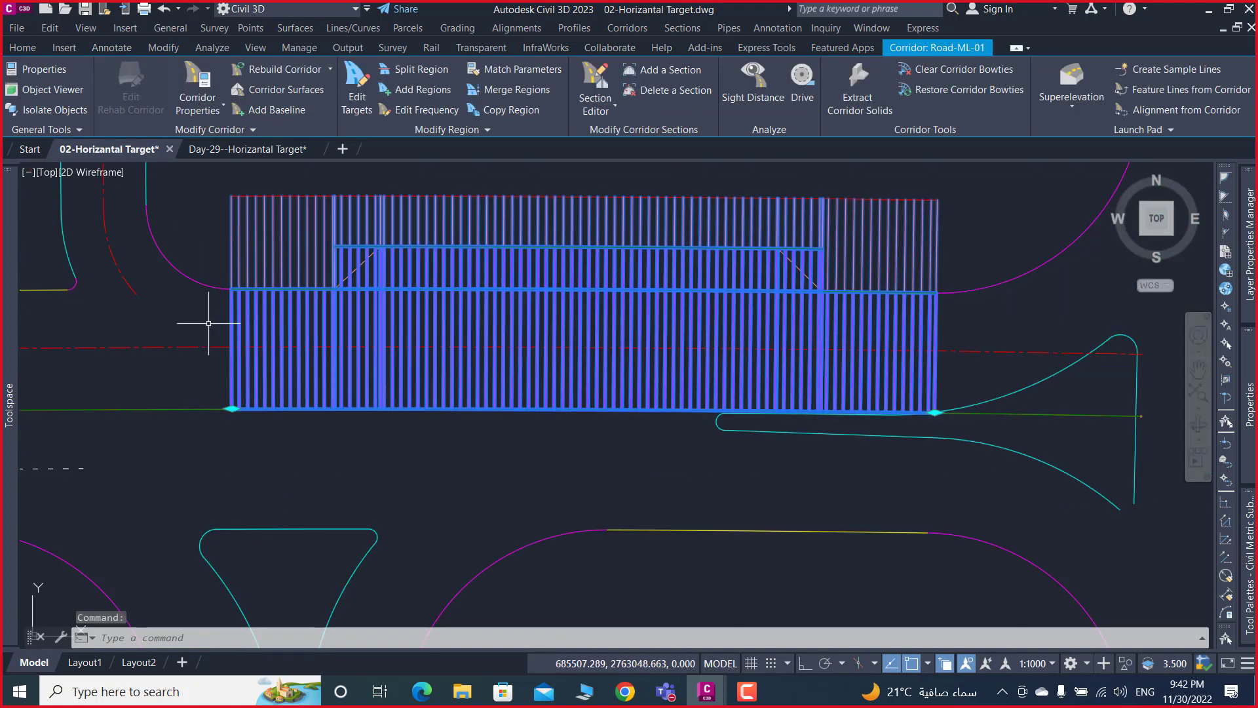
key(Escape)
key(Escape)
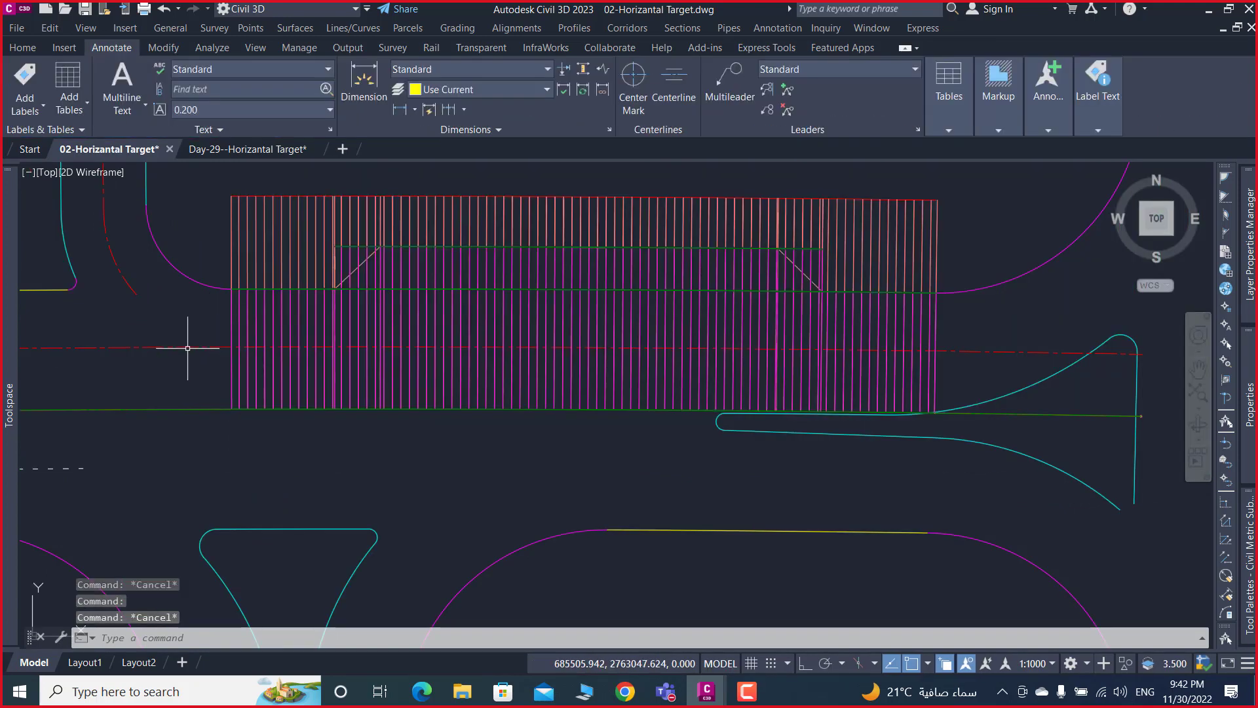
click(189, 348)
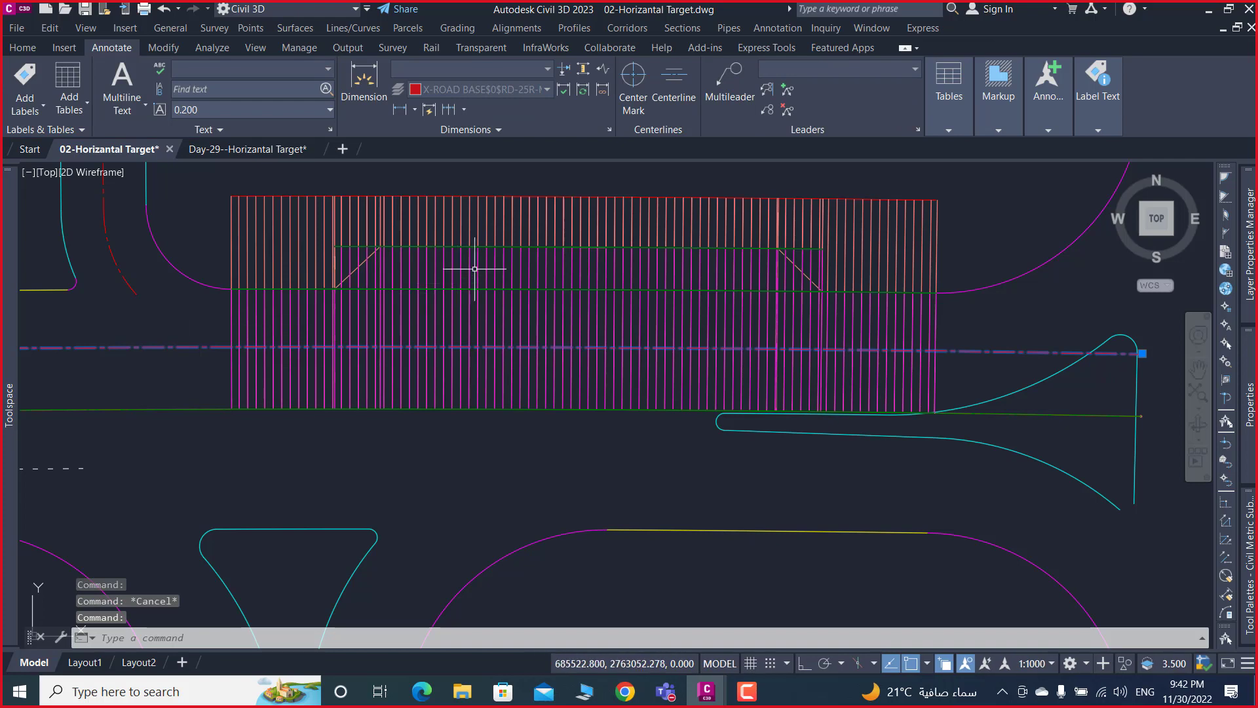
click(30, 50)
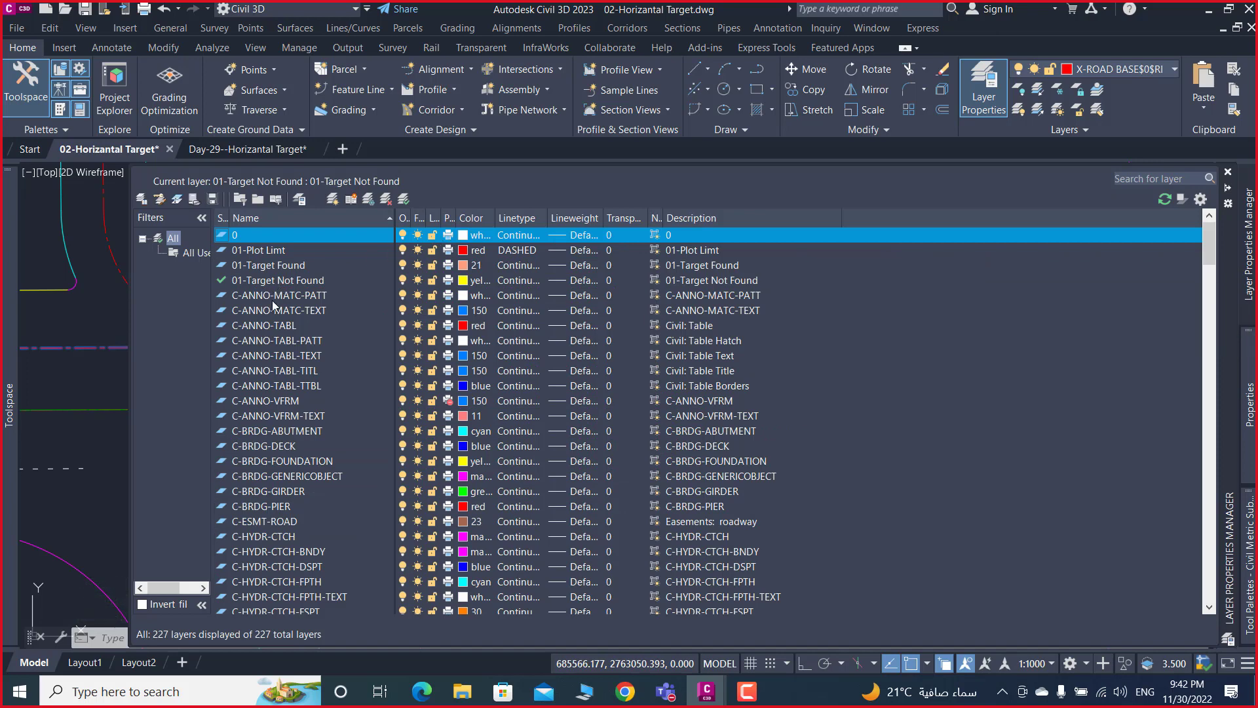
- Rename layer C-ANNO-MATC-PATT to 01-Test in red, then select the long horizontal polyline
click(289, 296)
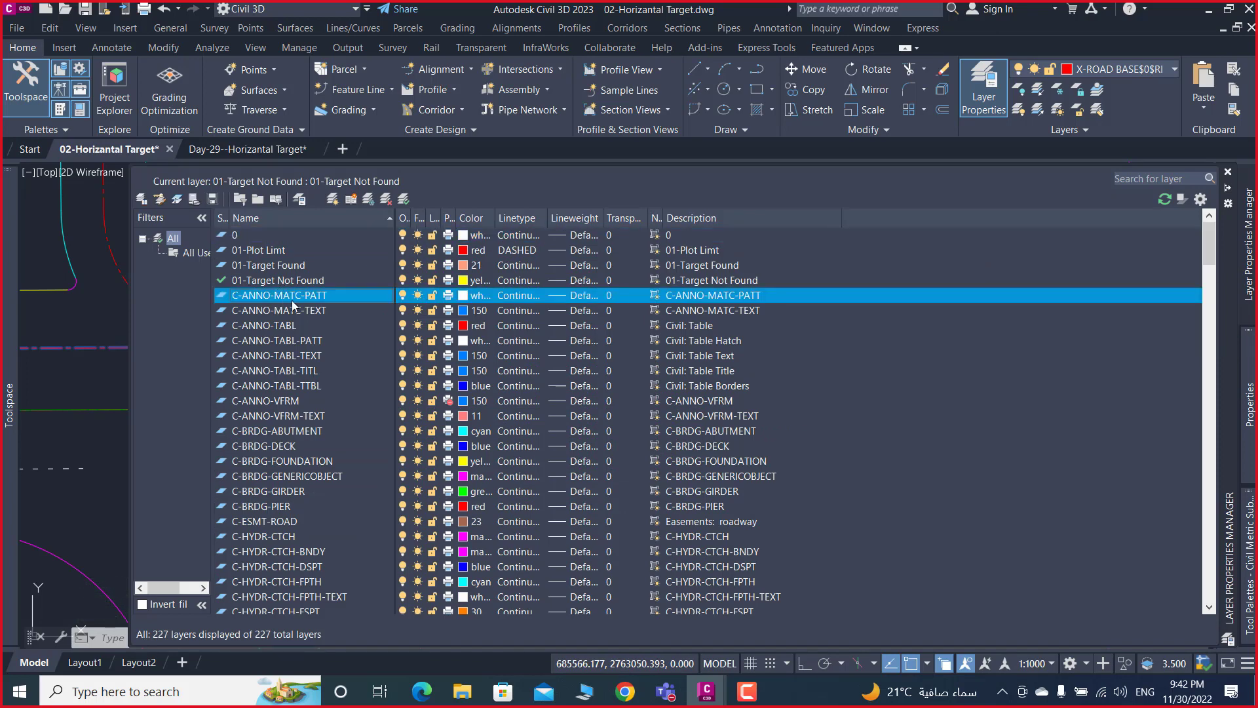
click(336, 296)
key(BackSpace)
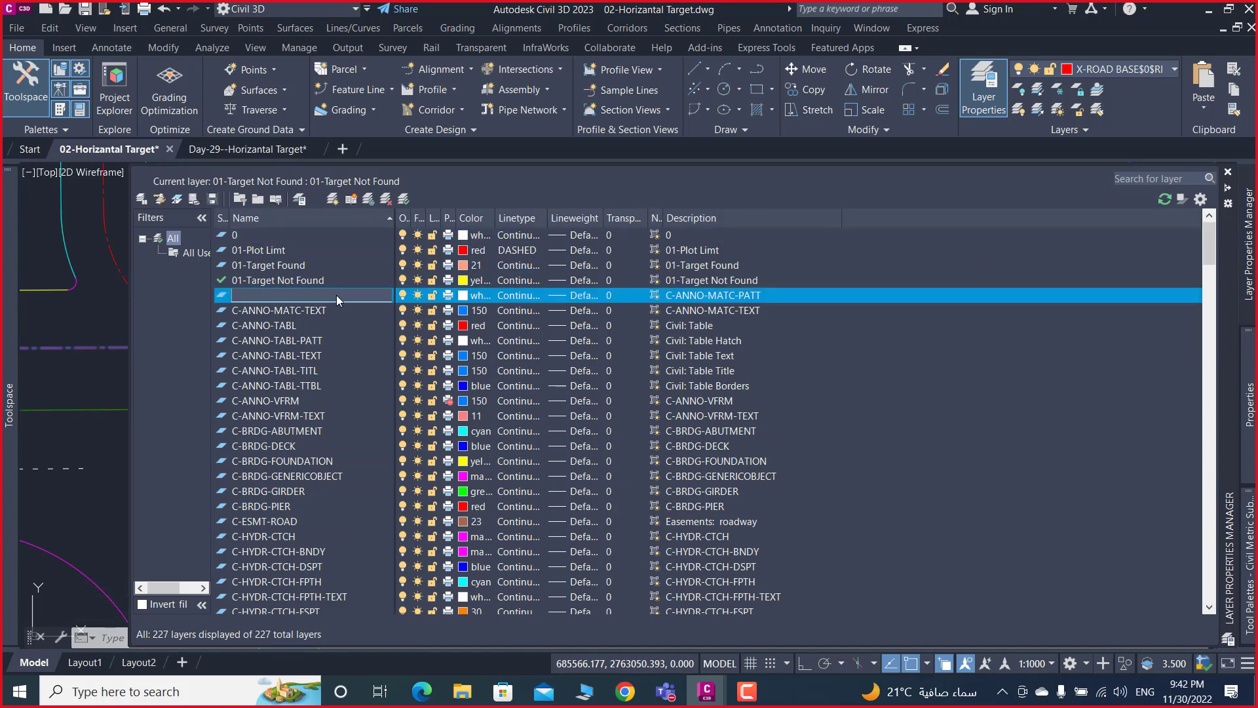
text(01-)
text(Test)
key(Return)
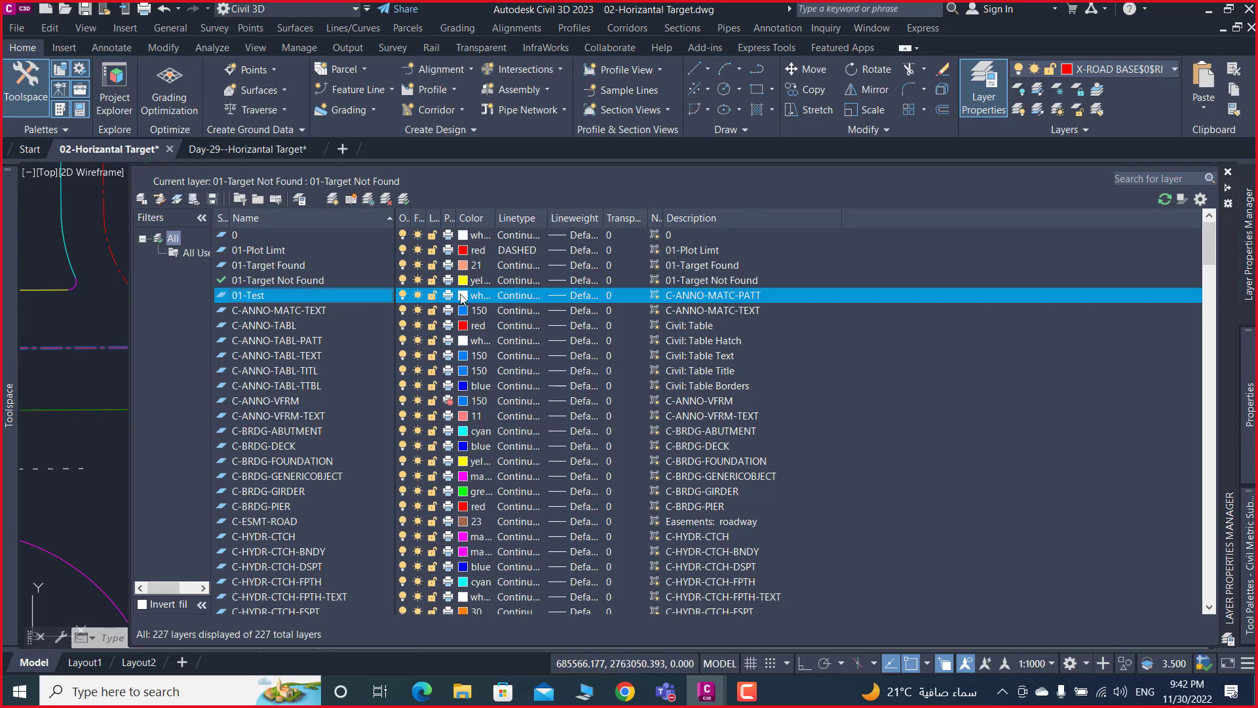
click(463, 298)
click(492, 378)
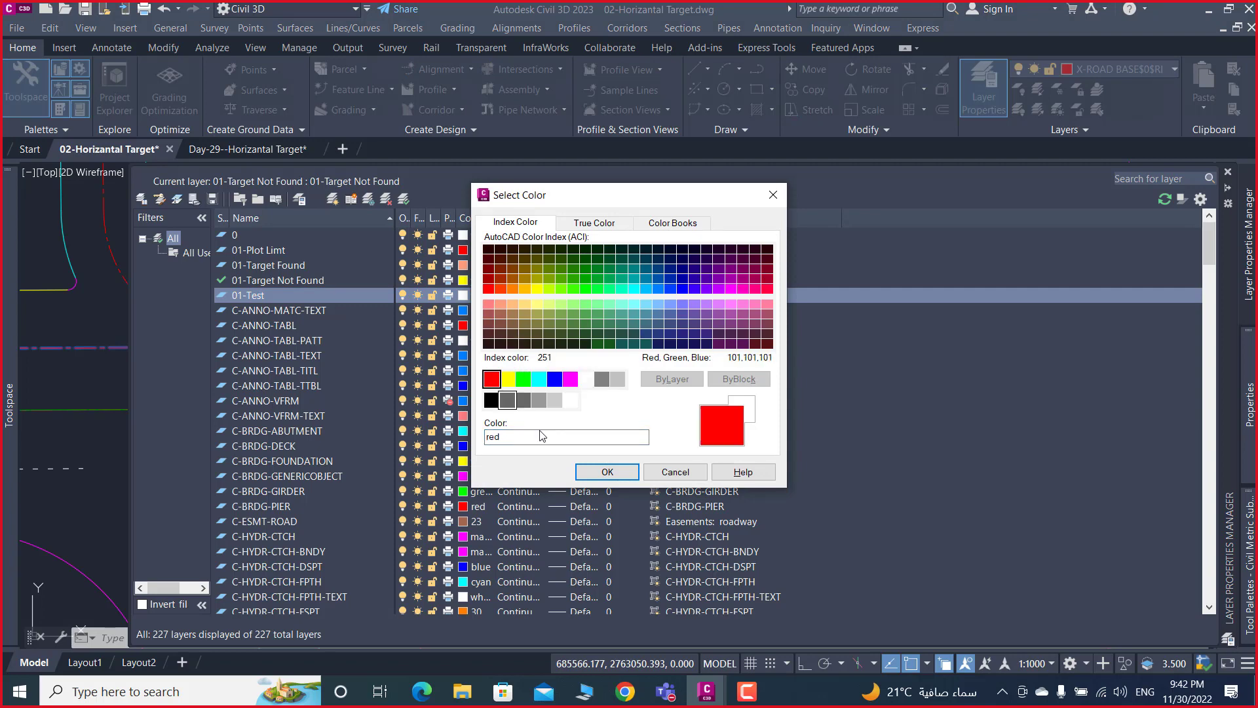
click(590, 471)
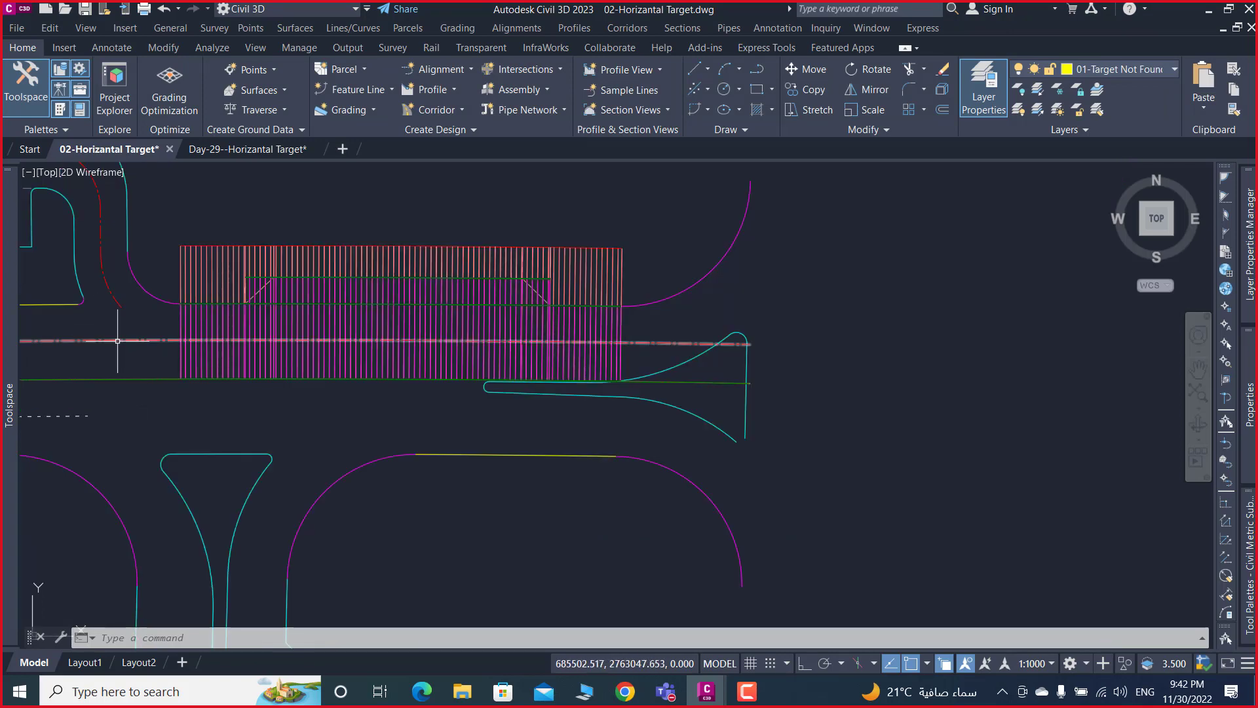
click(105, 340)
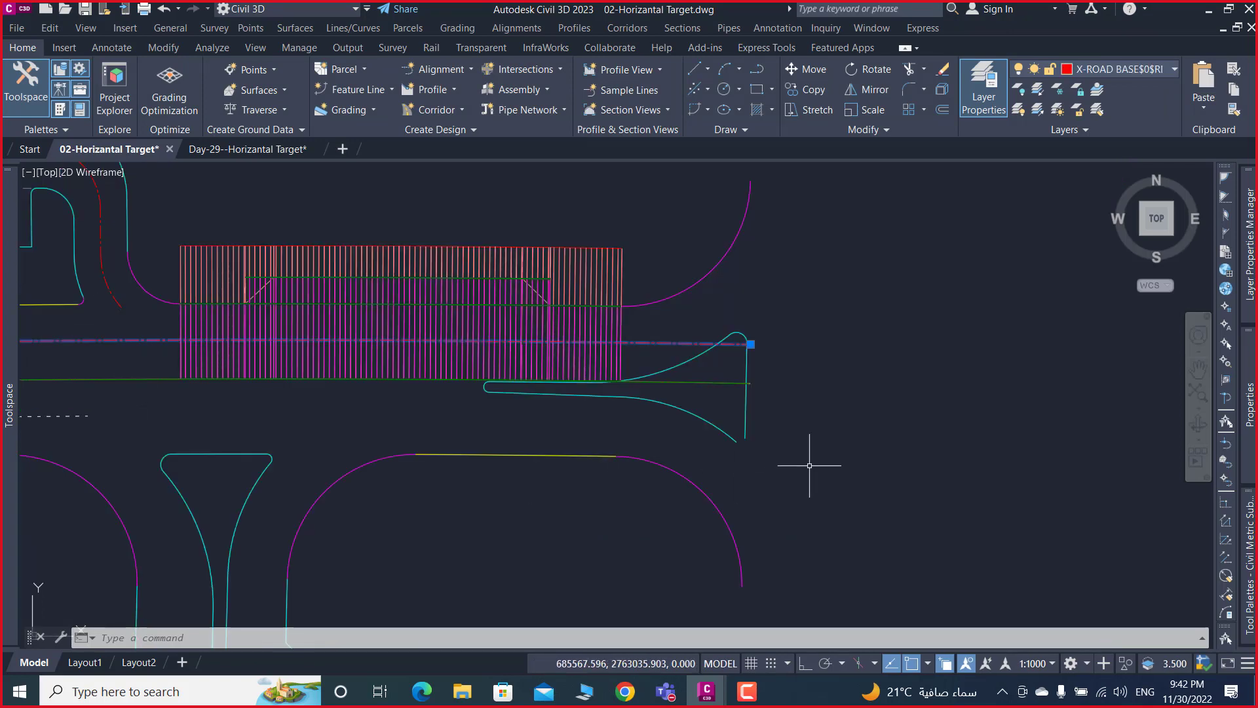
- Keep the red polyline's colour ByLayer and change its linetype to Continuous
click(1140, 226)
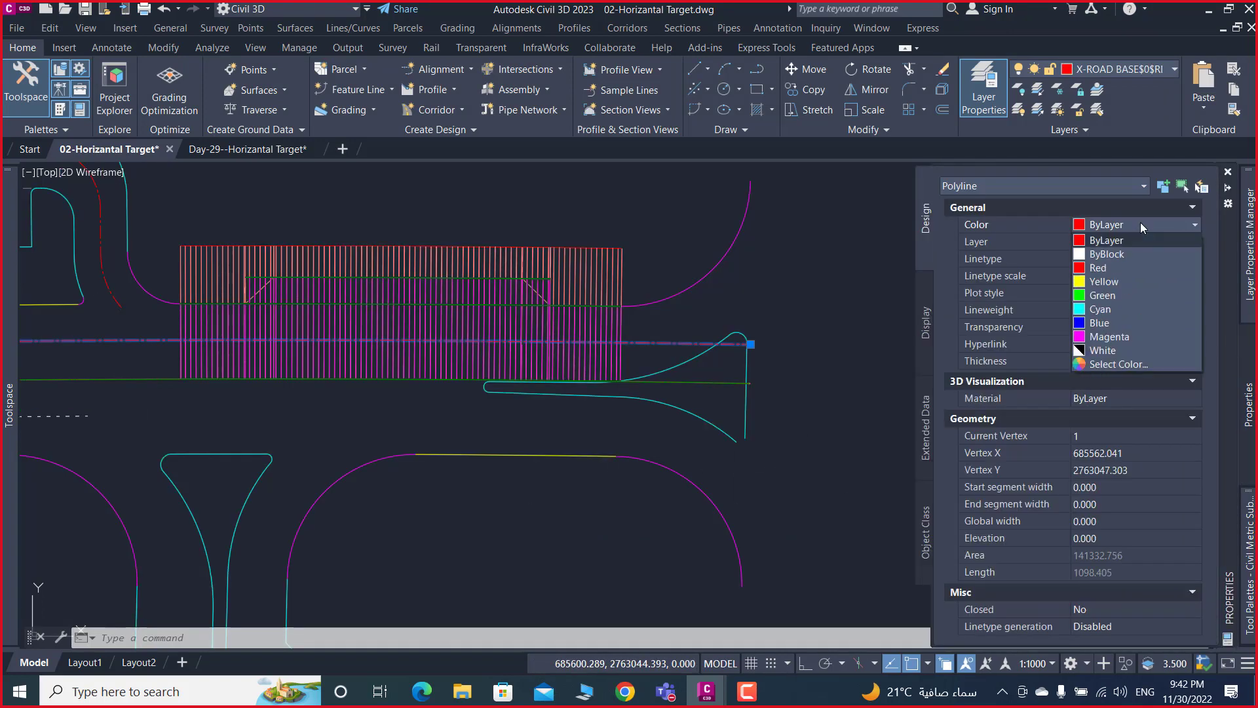
click(1138, 227)
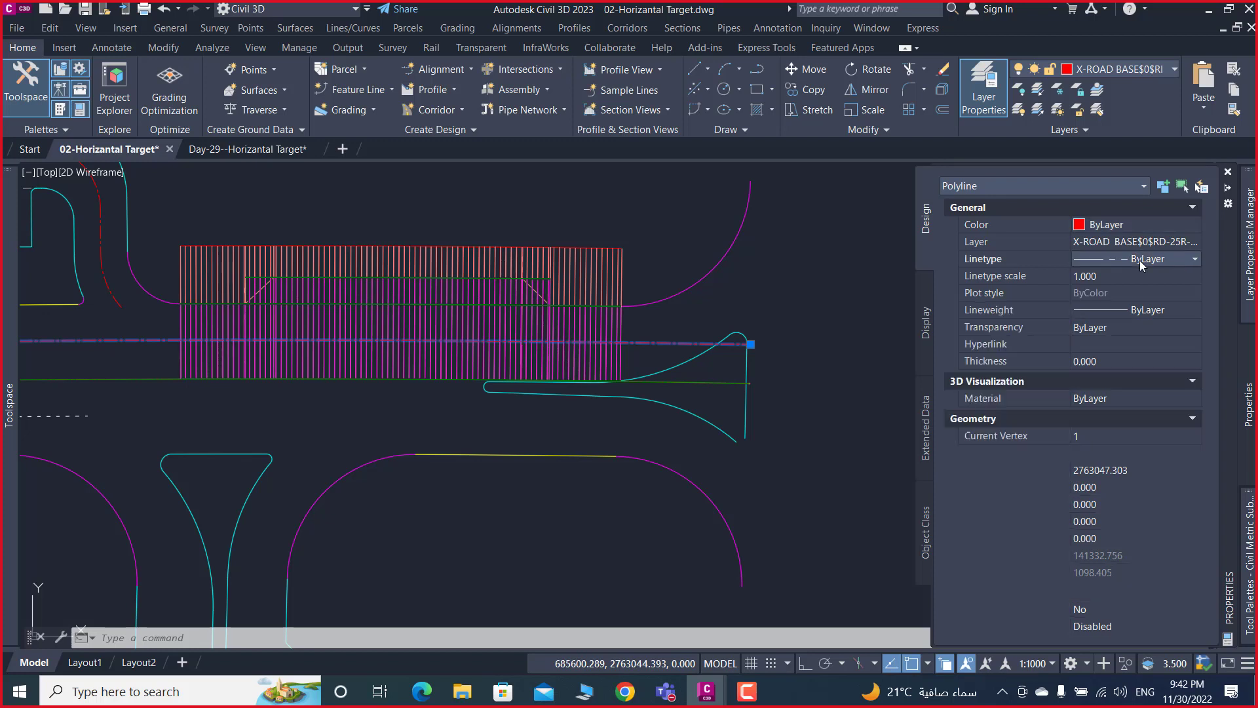
click(1139, 261)
click(1154, 331)
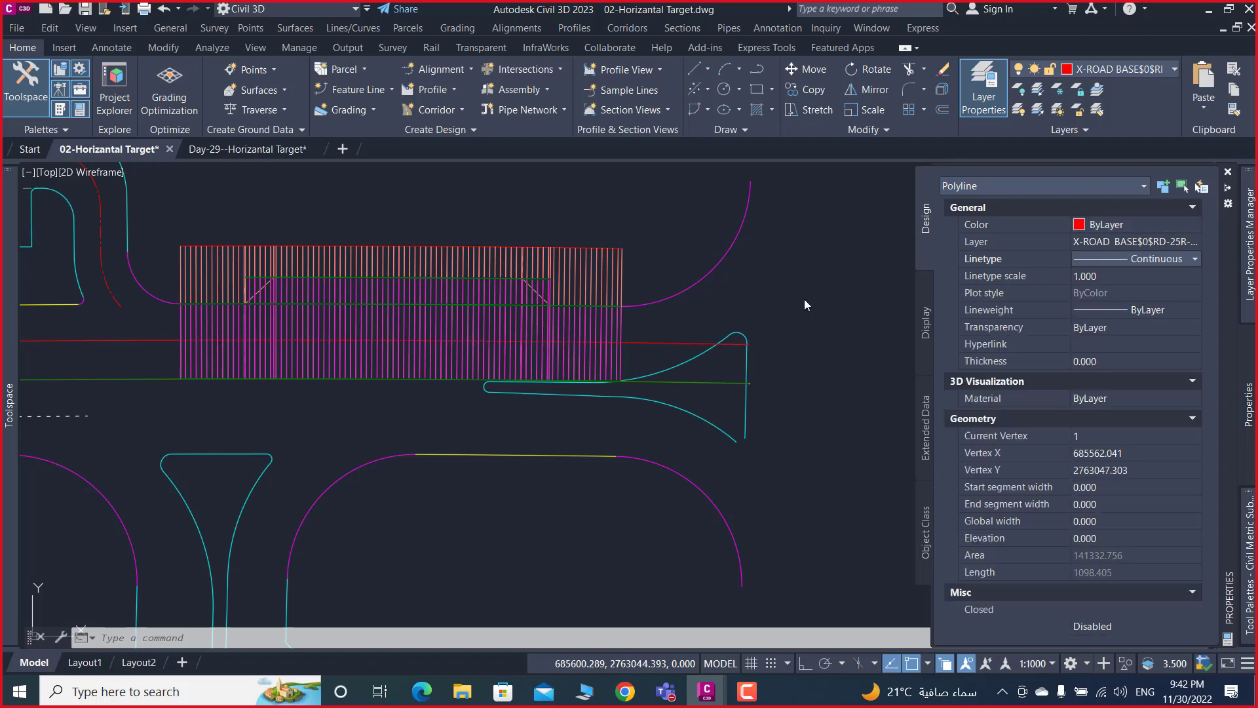
key(Escape)
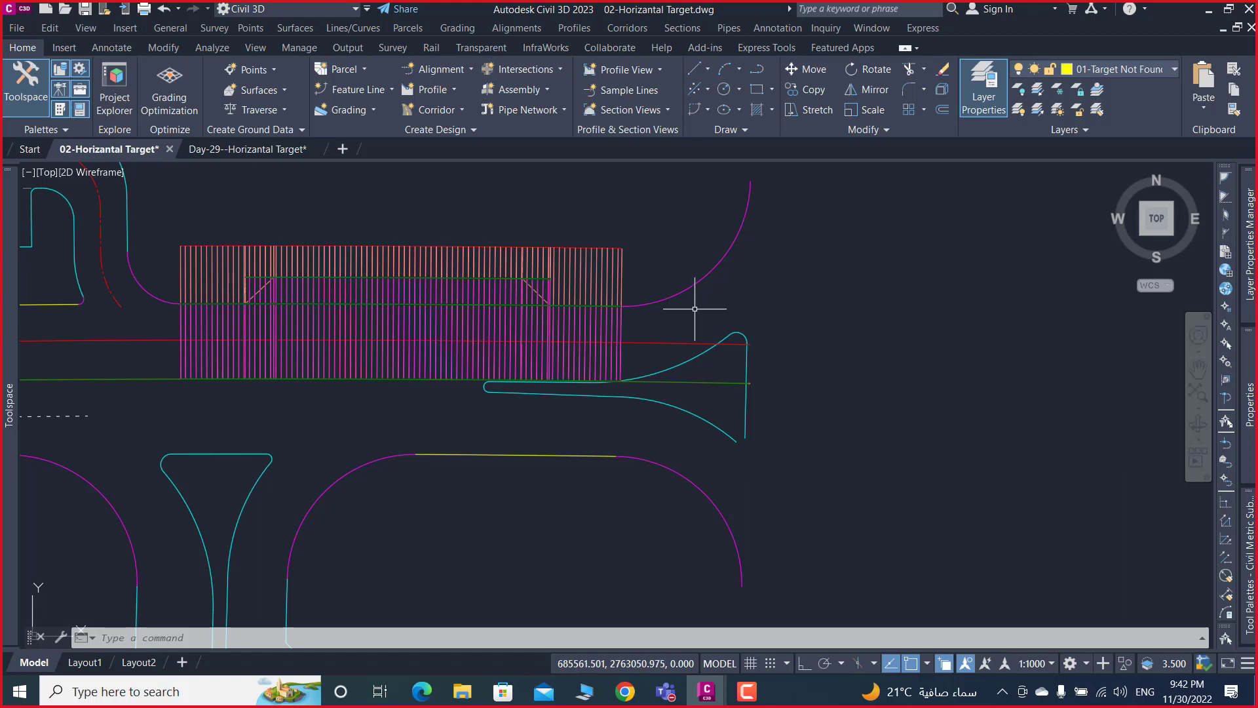
- Pan and zoom to inspect the whole road beside the RD-Z1-ML-01 label
middle_drag(562, 337, 561, 294)
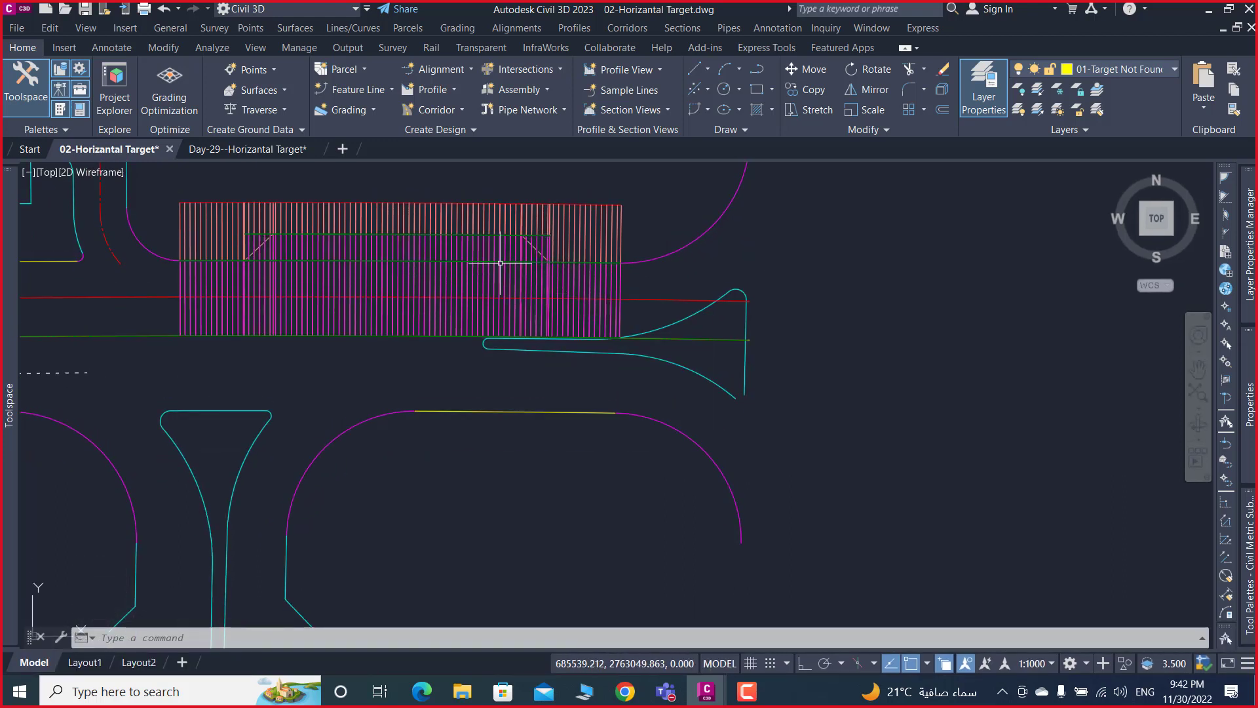
scroll(519, 249, up, 3)
scroll(562, 247, up, 2)
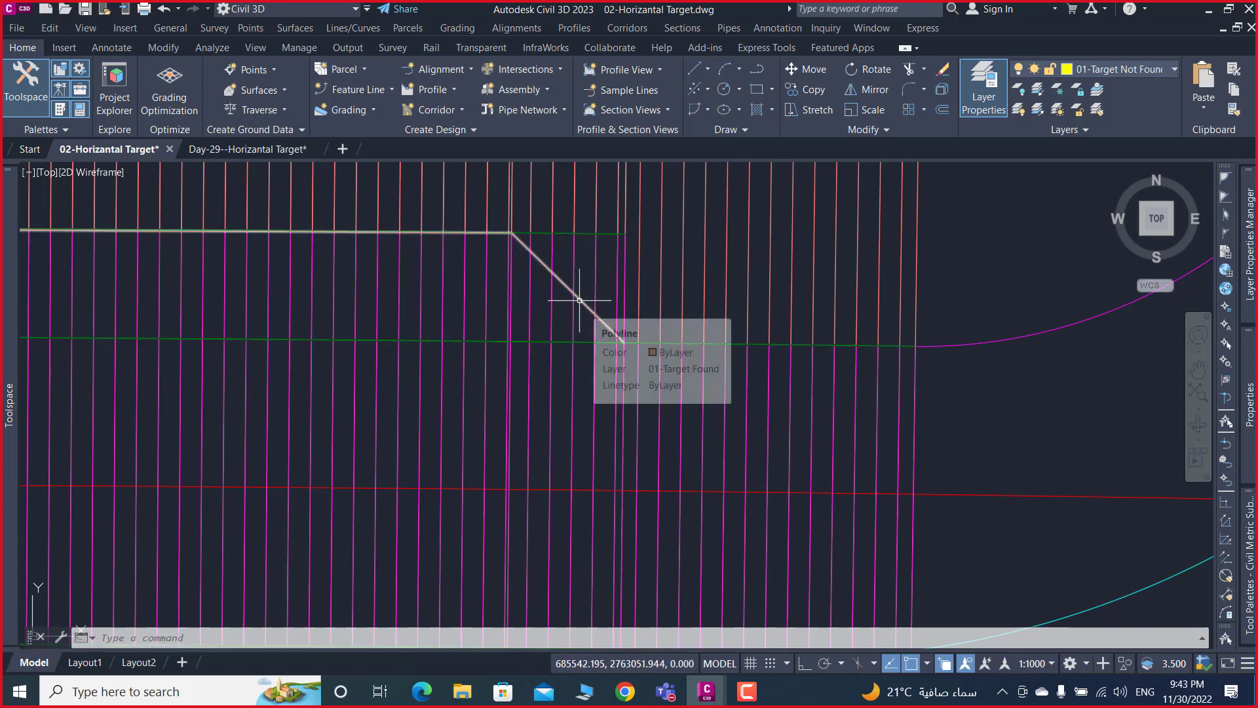
scroll(582, 299, down, 3)
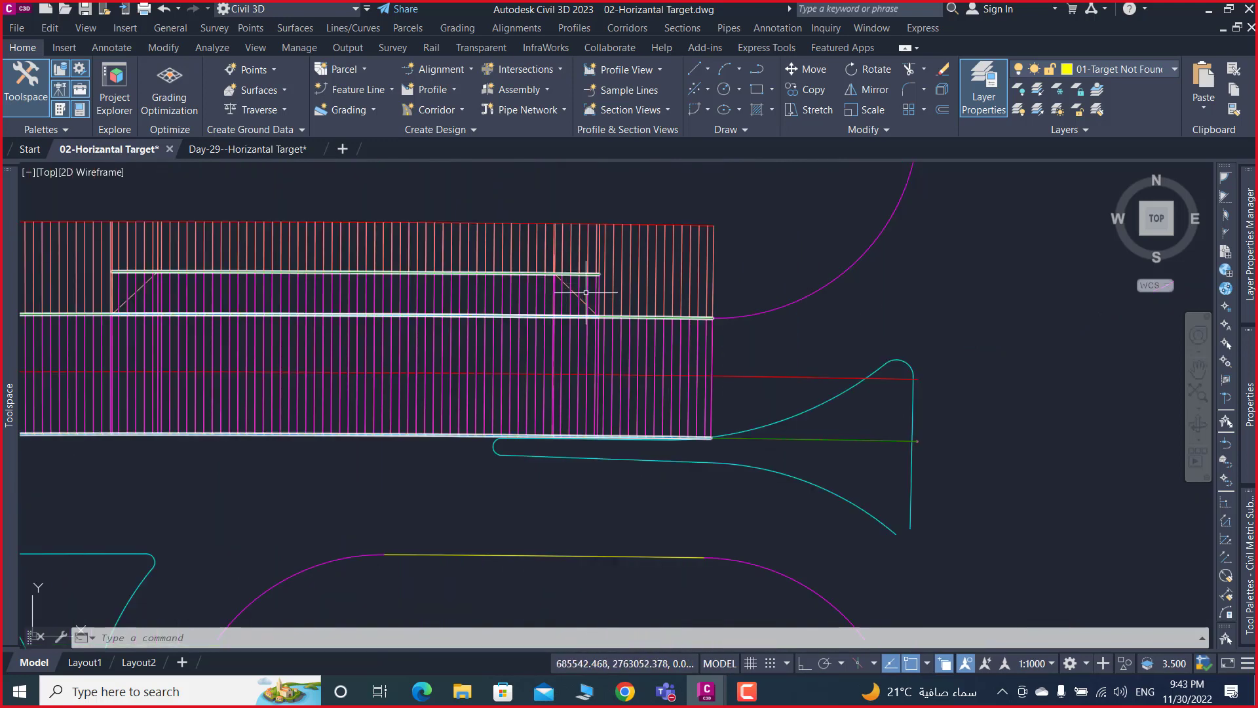
middle_drag(689, 381, 766, 319)
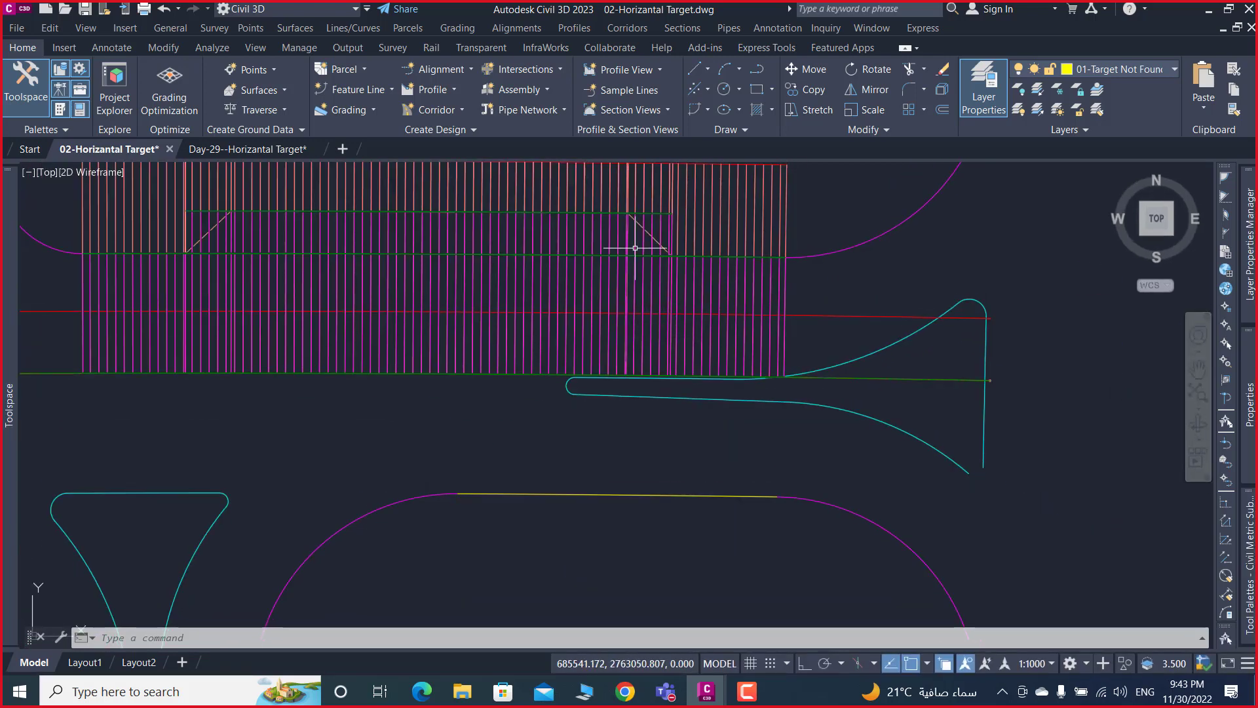
scroll(583, 230, up, 5)
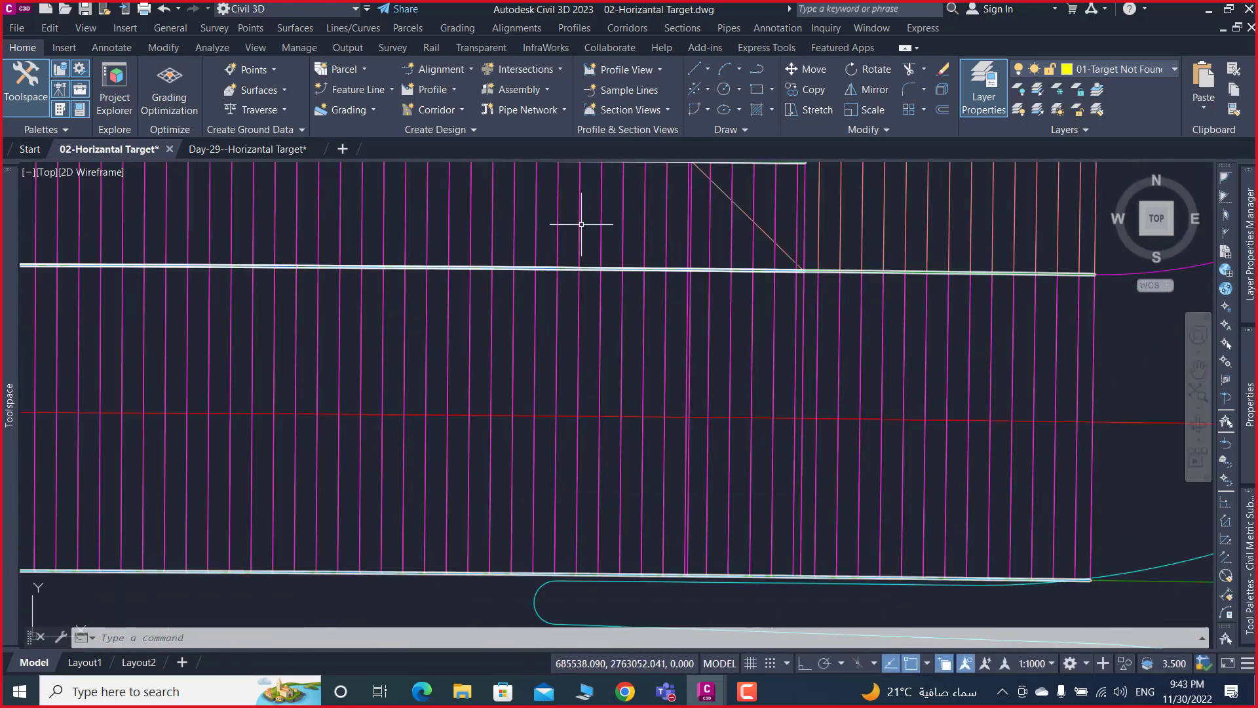
scroll(577, 262, down, 2)
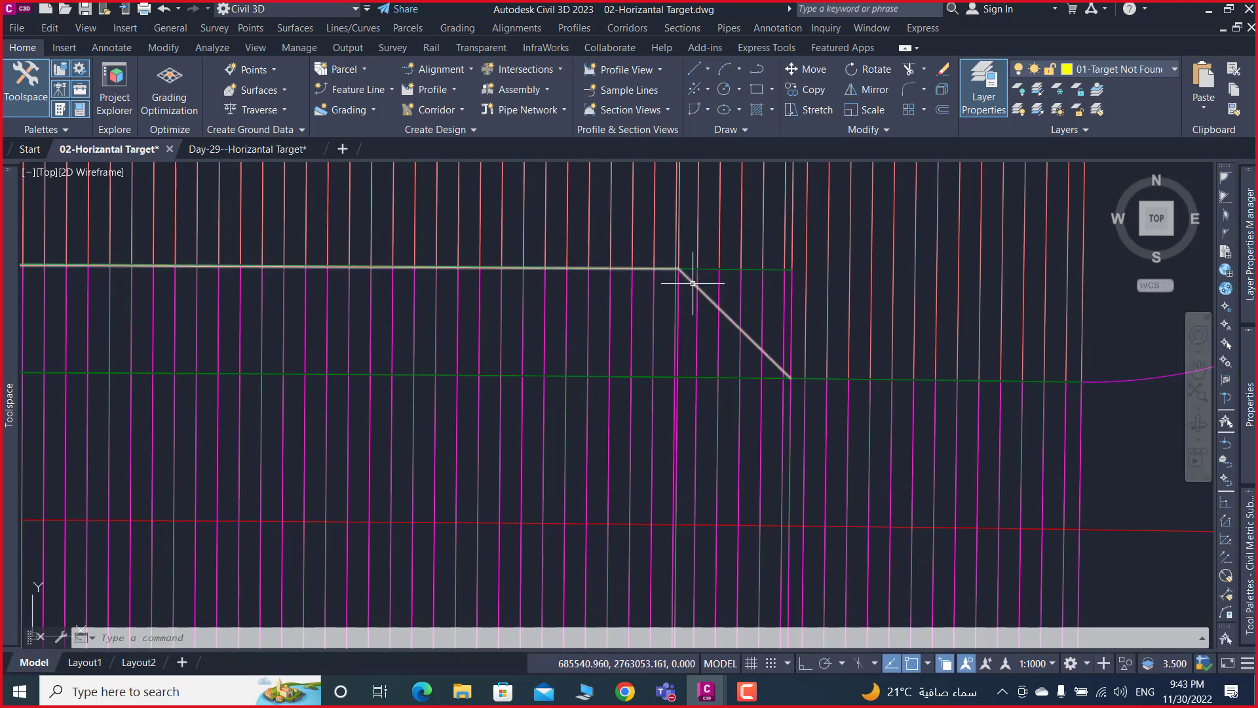
scroll(509, 323, down, 5)
scroll(509, 323, down, 3)
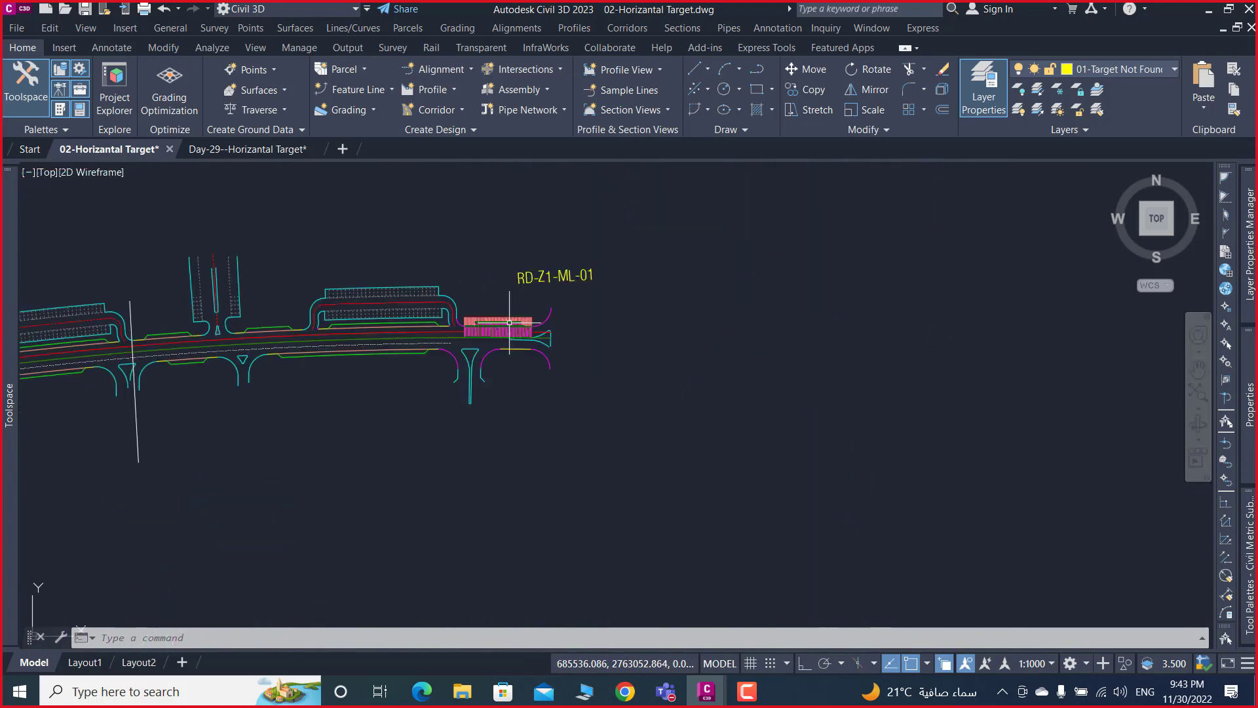
scroll(509, 323, down, 2)
scroll(809, 368, up, 3)
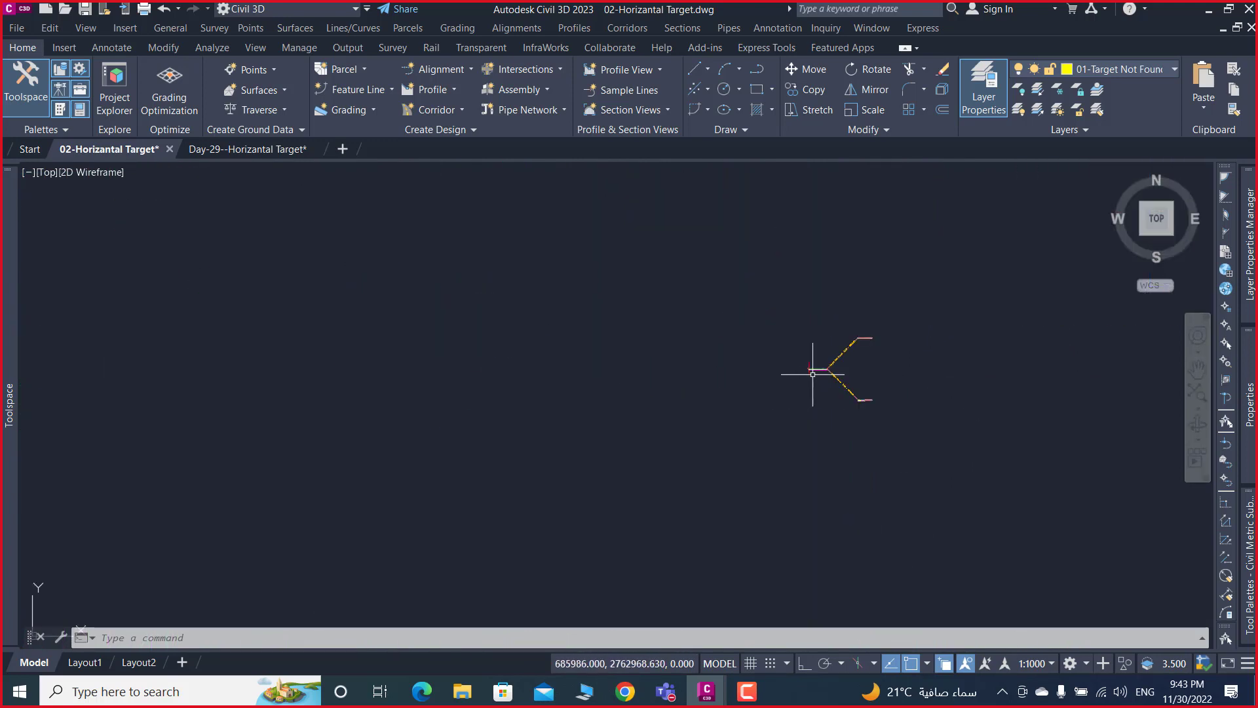
scroll(803, 347, up, 3)
scroll(869, 347, up, 3)
scroll(868, 343, down, 4)
scroll(868, 342, up, 6)
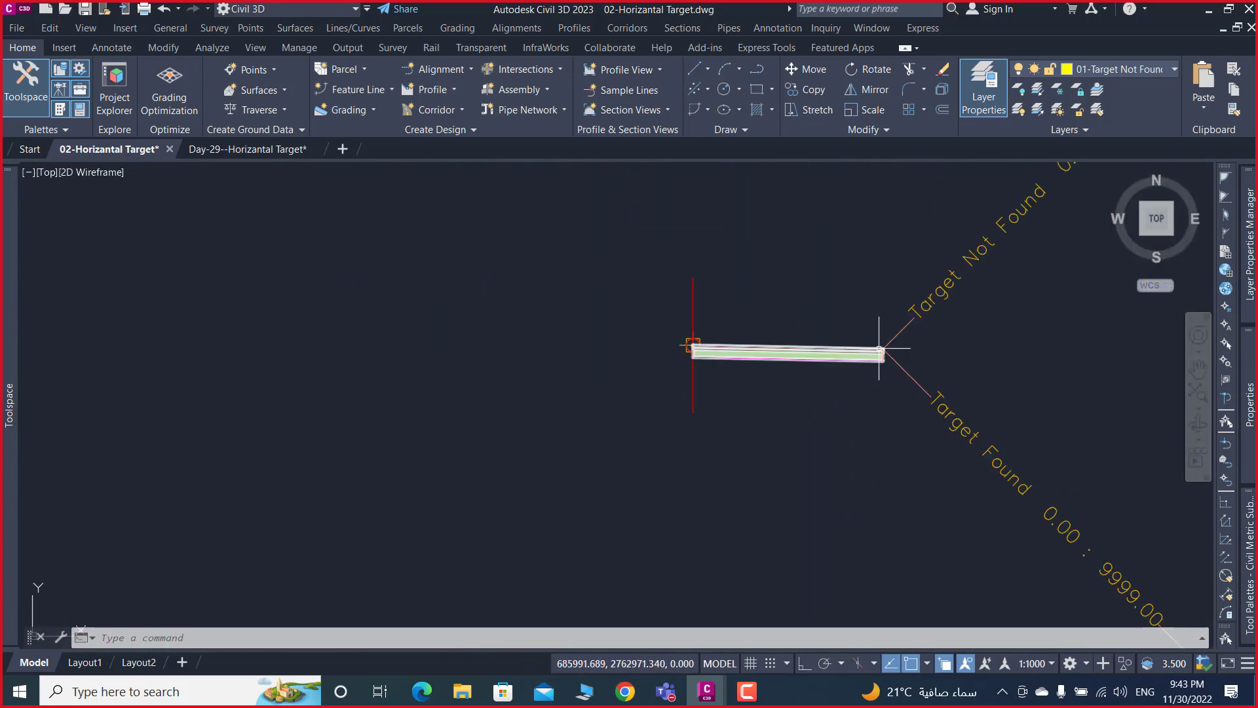
scroll(885, 344, up, 5)
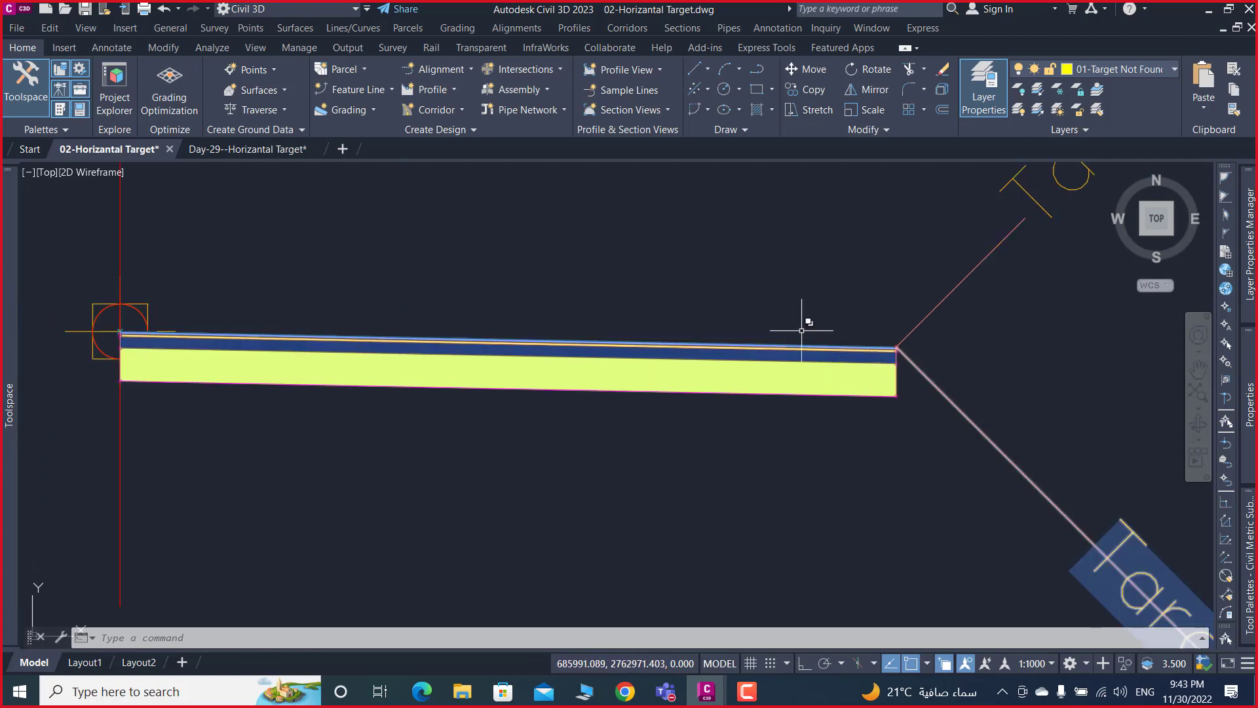
scroll(799, 333, down, 6)
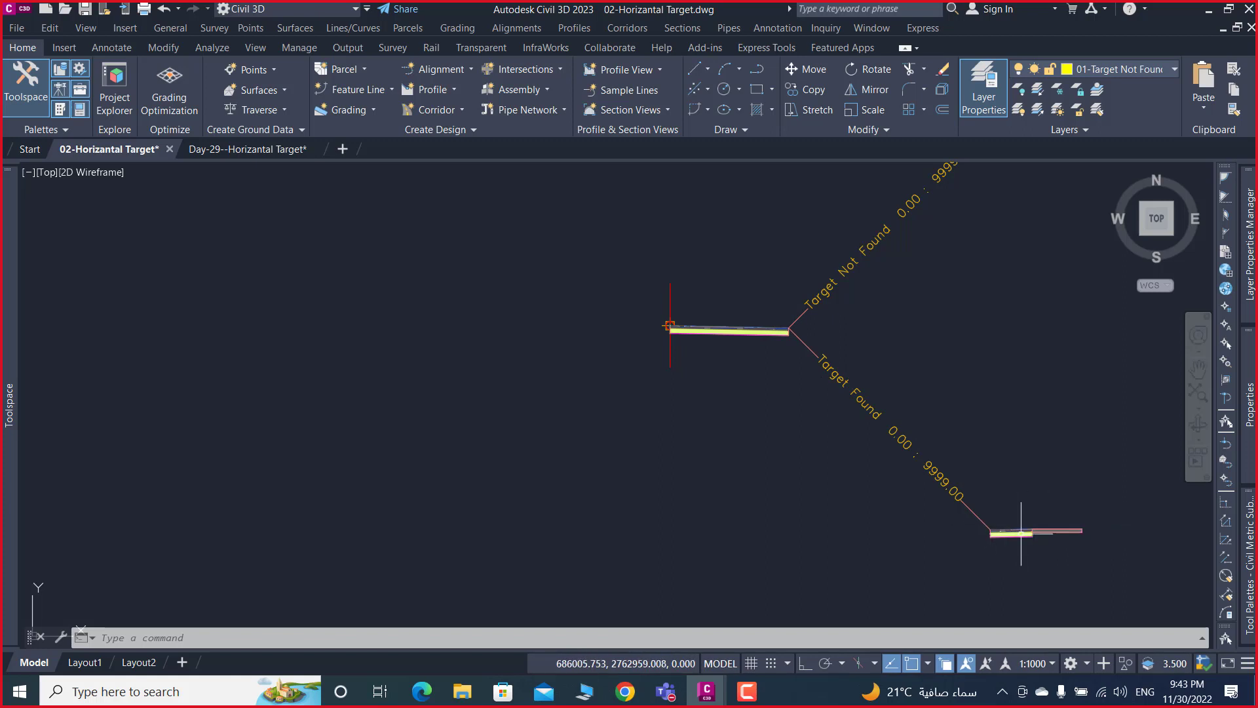
scroll(1024, 524, up, 5)
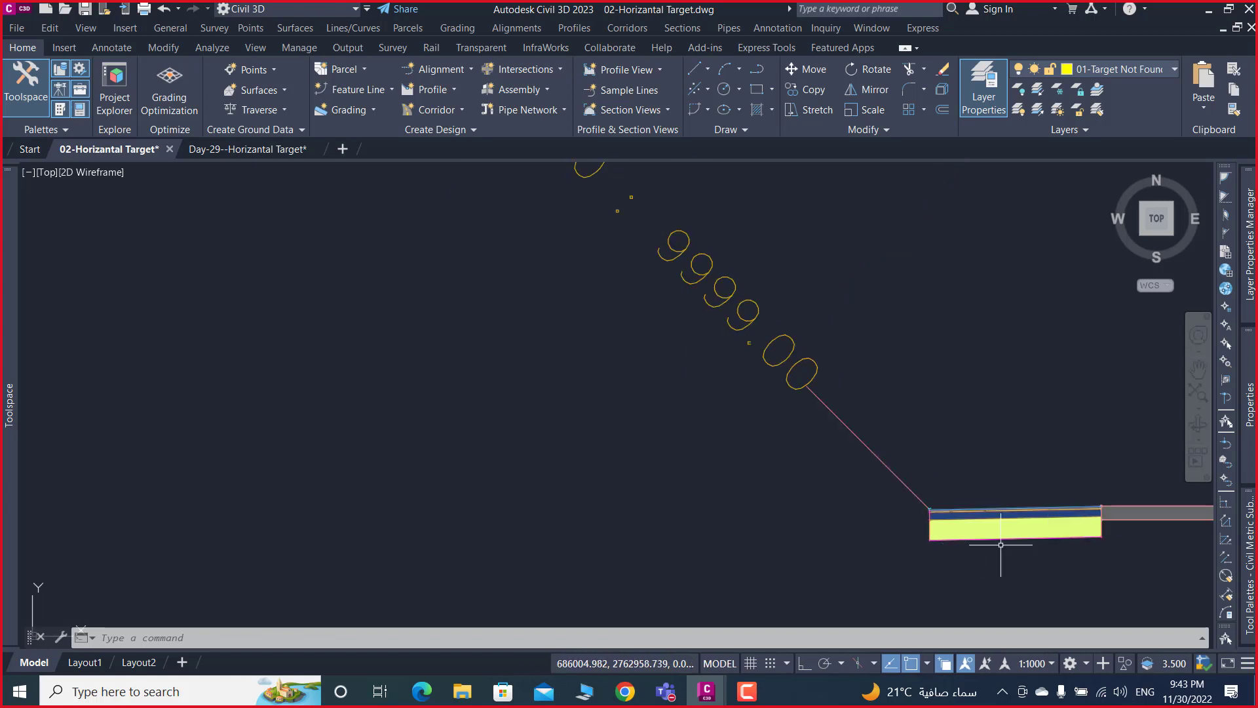
click(948, 537)
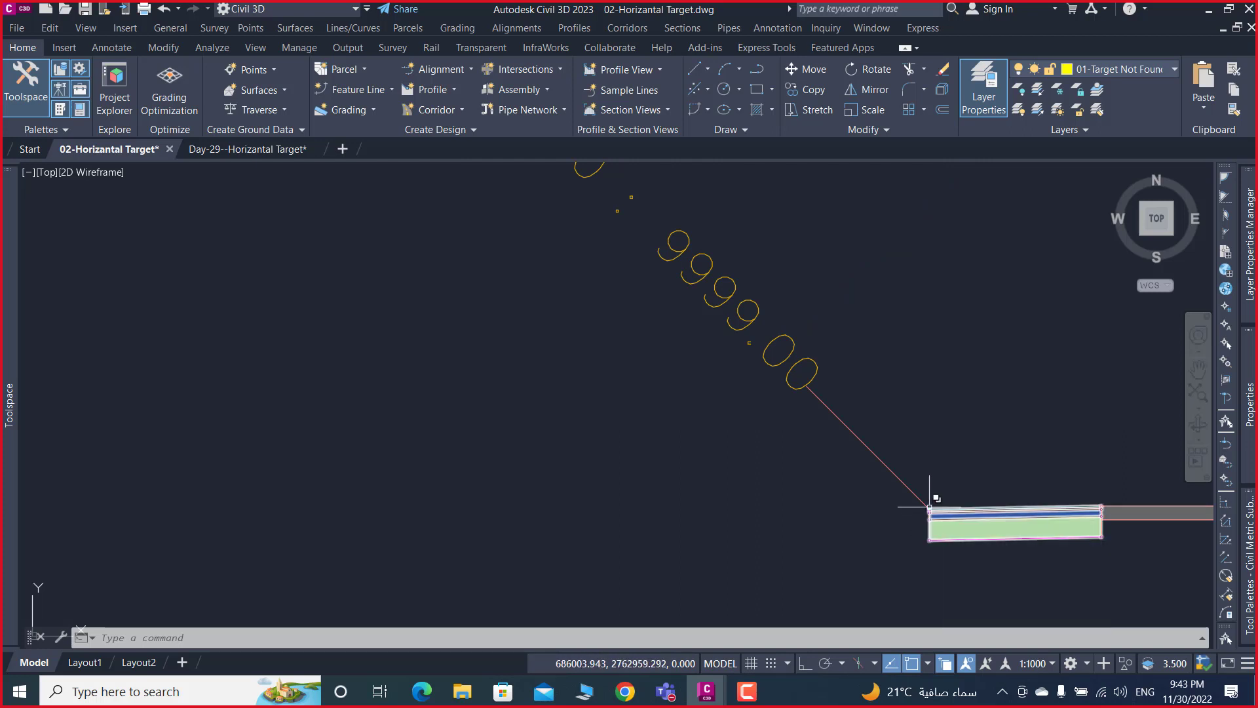
key(Escape)
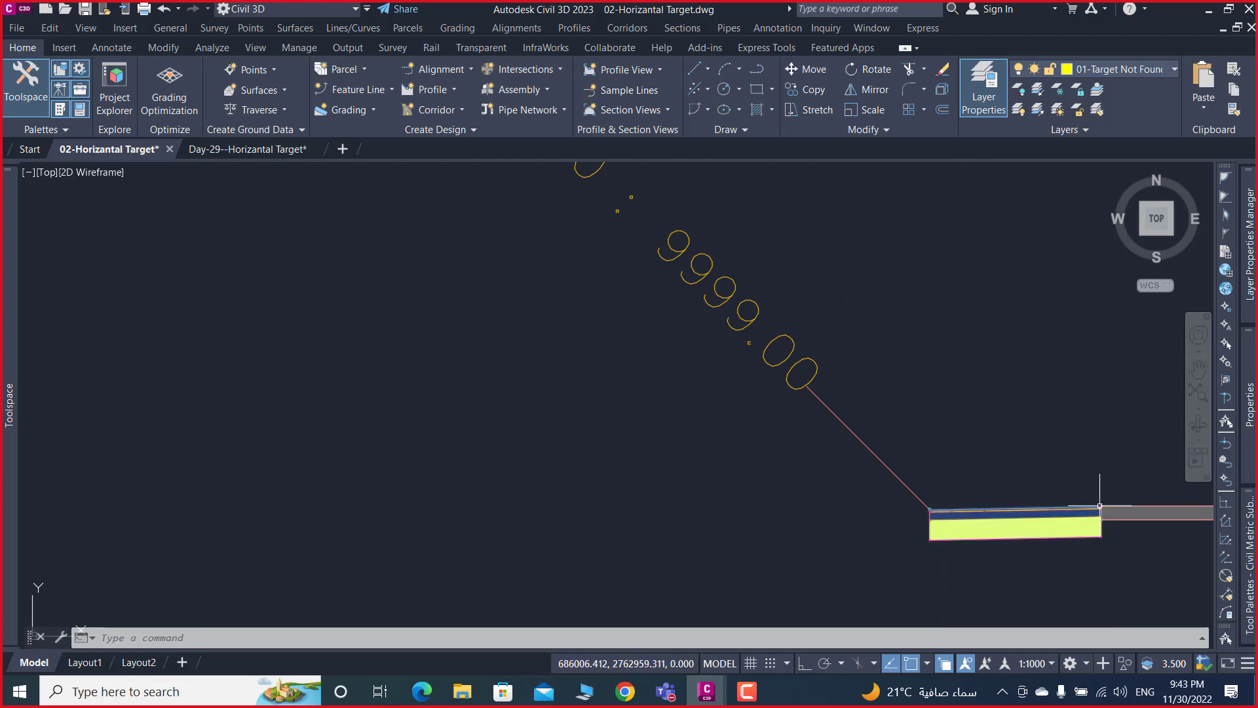
scroll(1098, 508, up, 3)
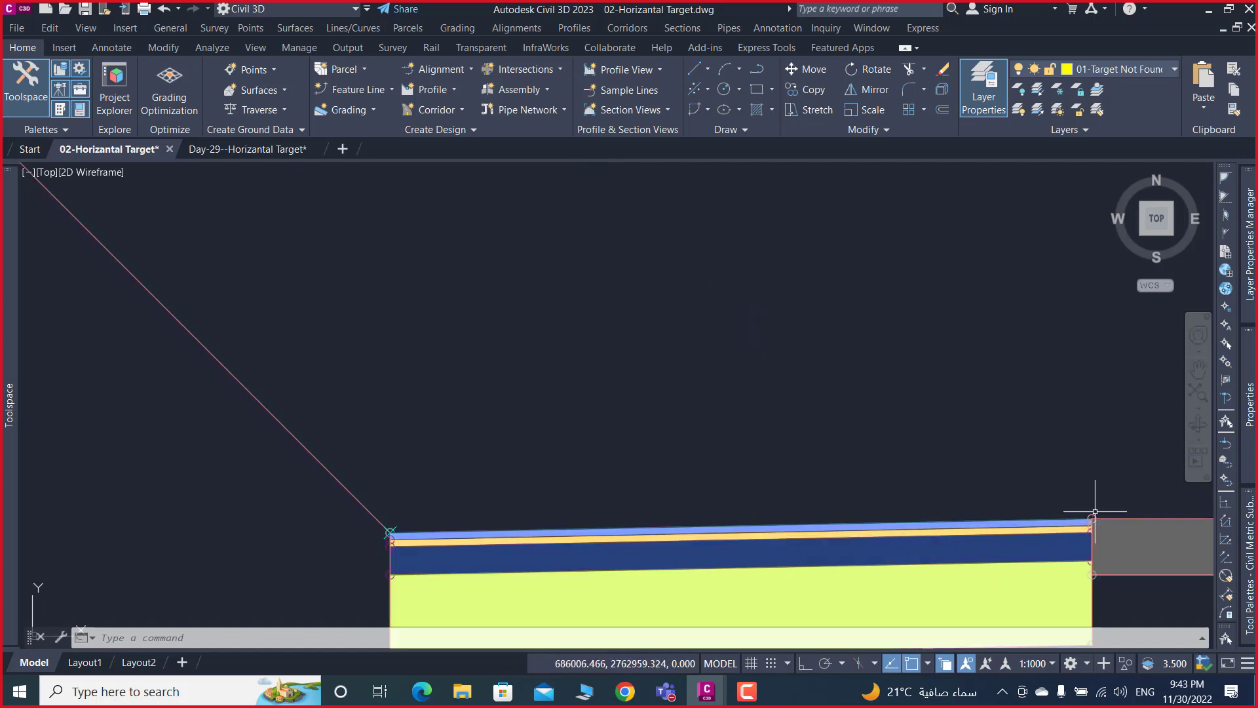
scroll(1074, 506, down, 3)
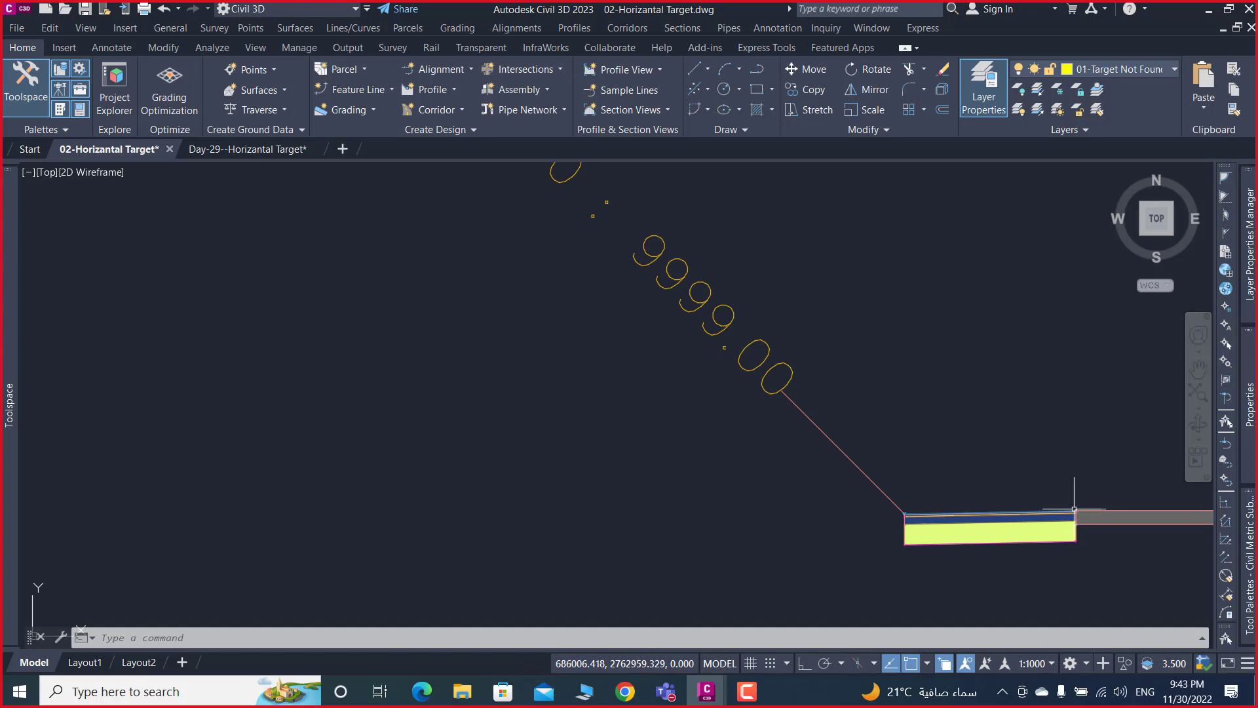
click(1055, 524)
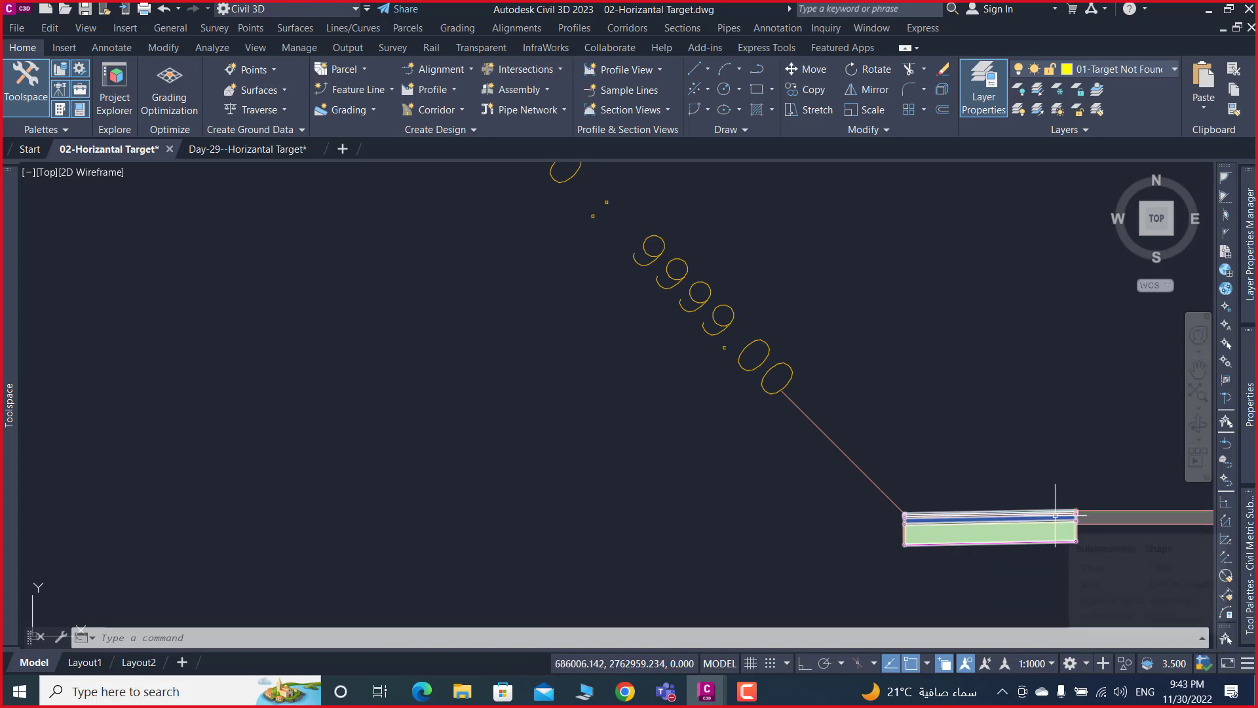
scroll(950, 458, down, 3)
scroll(857, 426, down, 3)
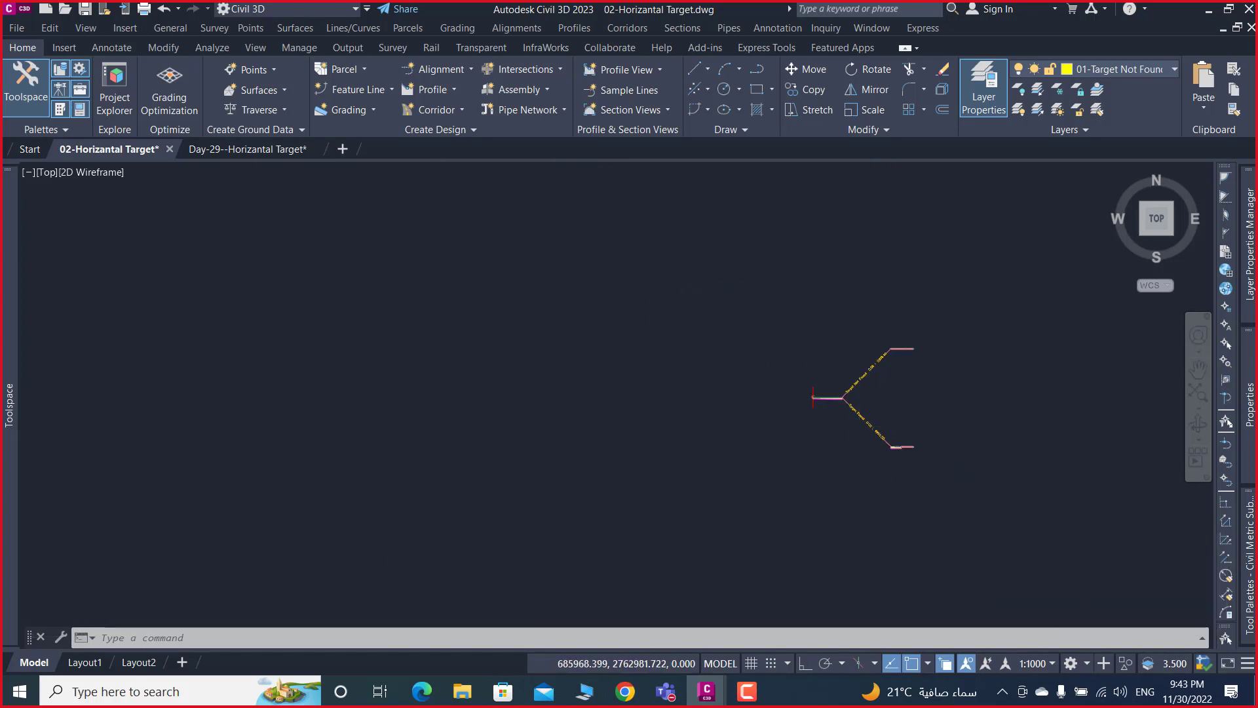
scroll(744, 354, down, 5)
scroll(299, 274, up, 5)
scroll(299, 274, up, 5)
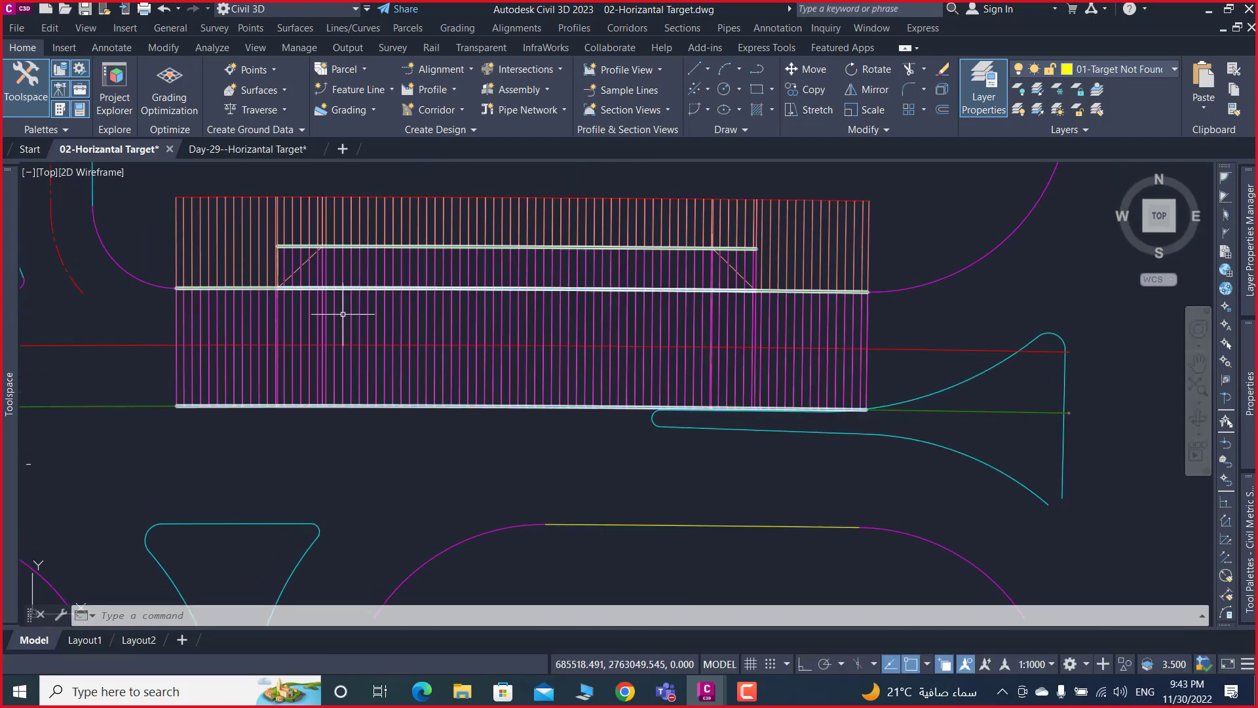
- Open target mapping for Road-ML-01's ROAD region and collapse all target groups
click(338, 317)
right_click(357, 462)
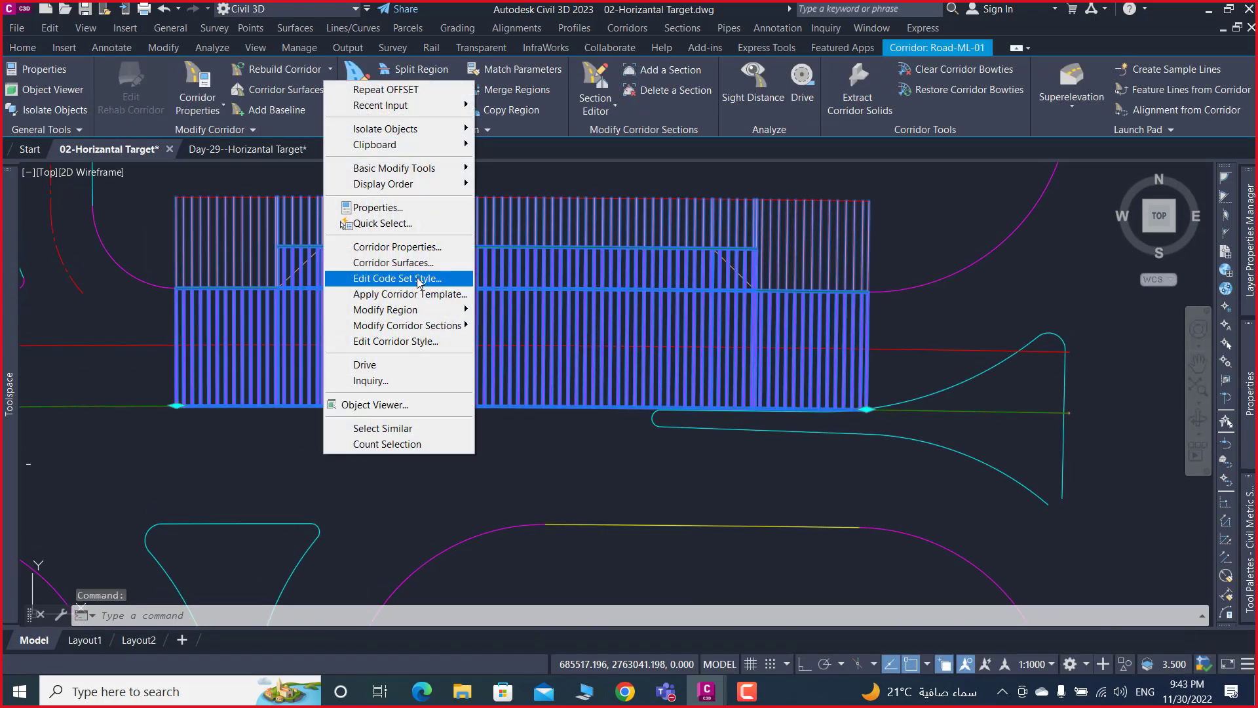
click(414, 249)
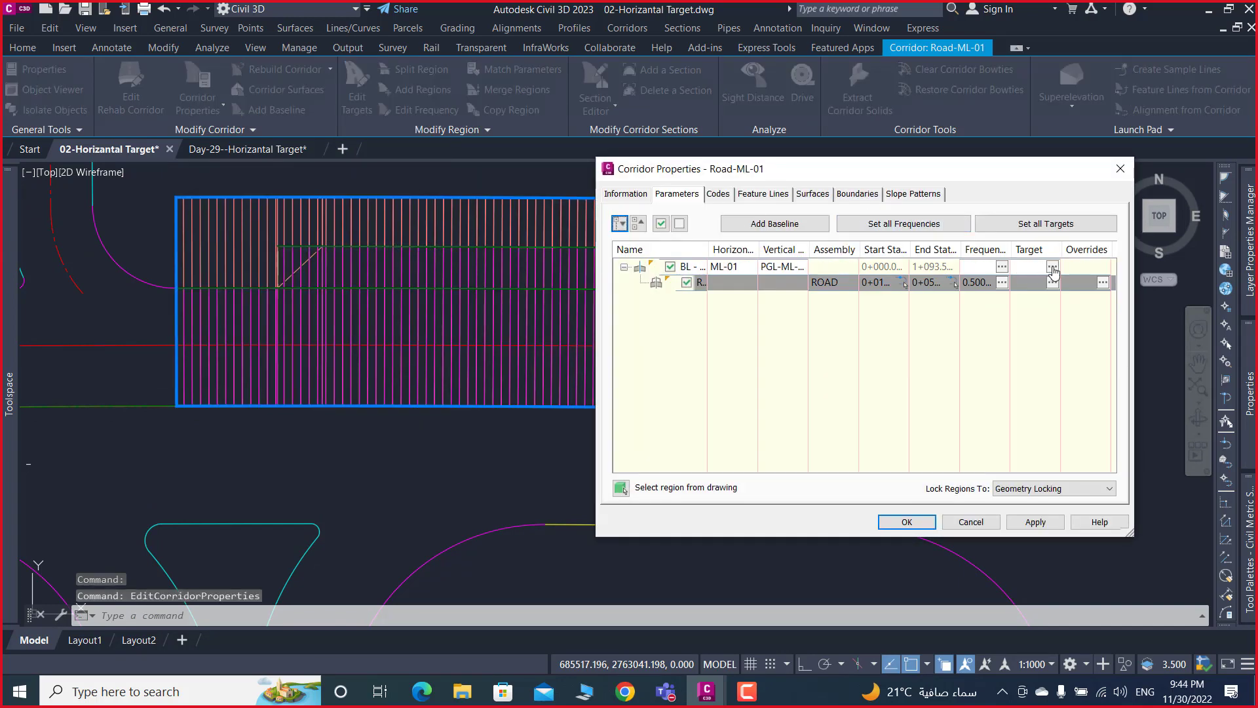
click(1053, 268)
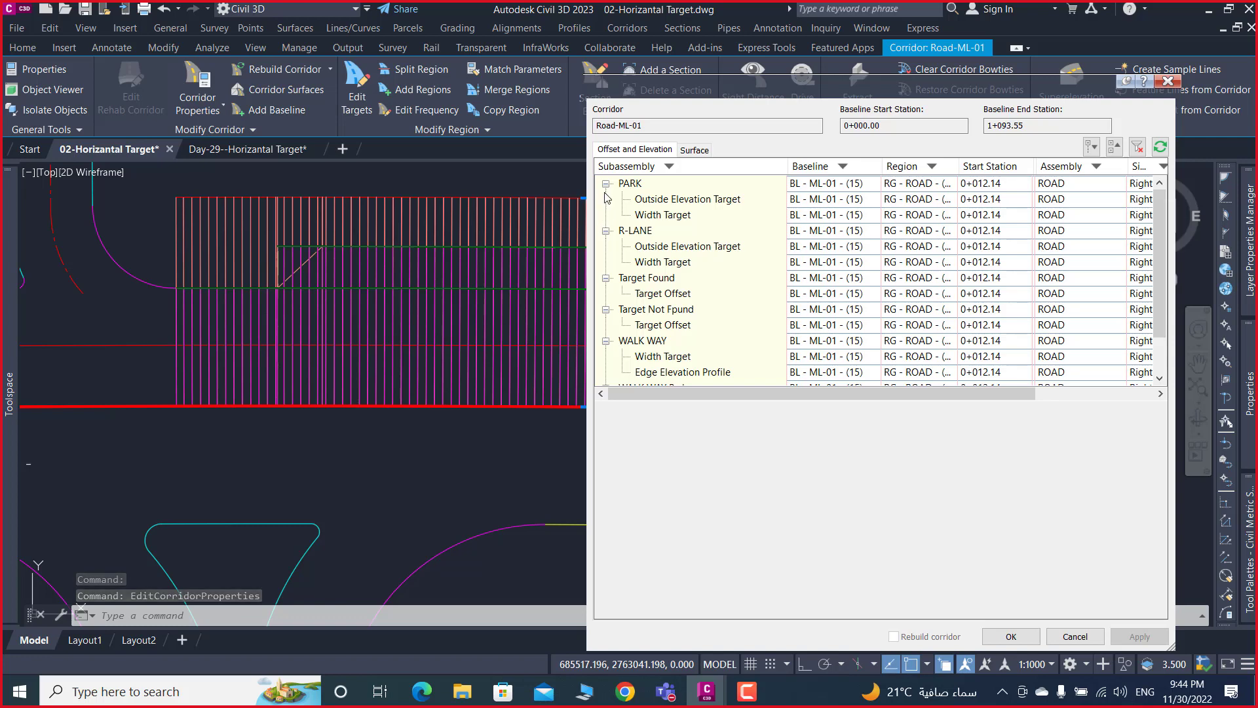
click(606, 184)
click(606, 215)
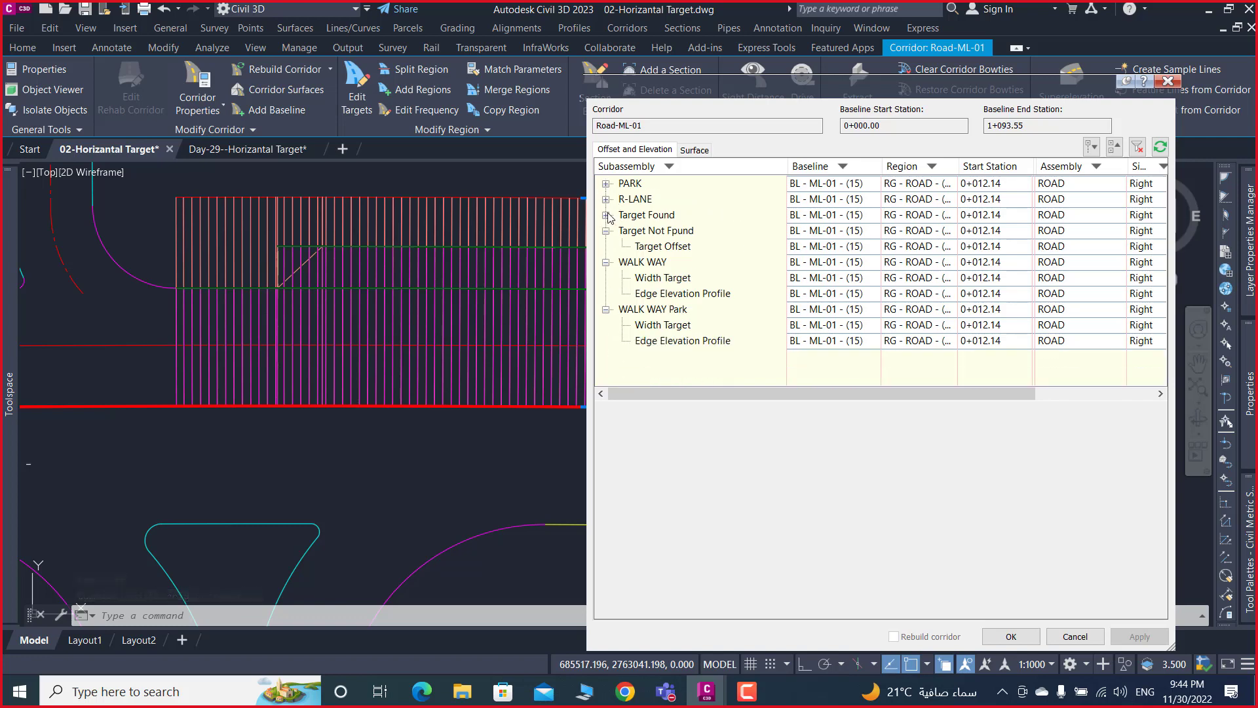
click(606, 246)
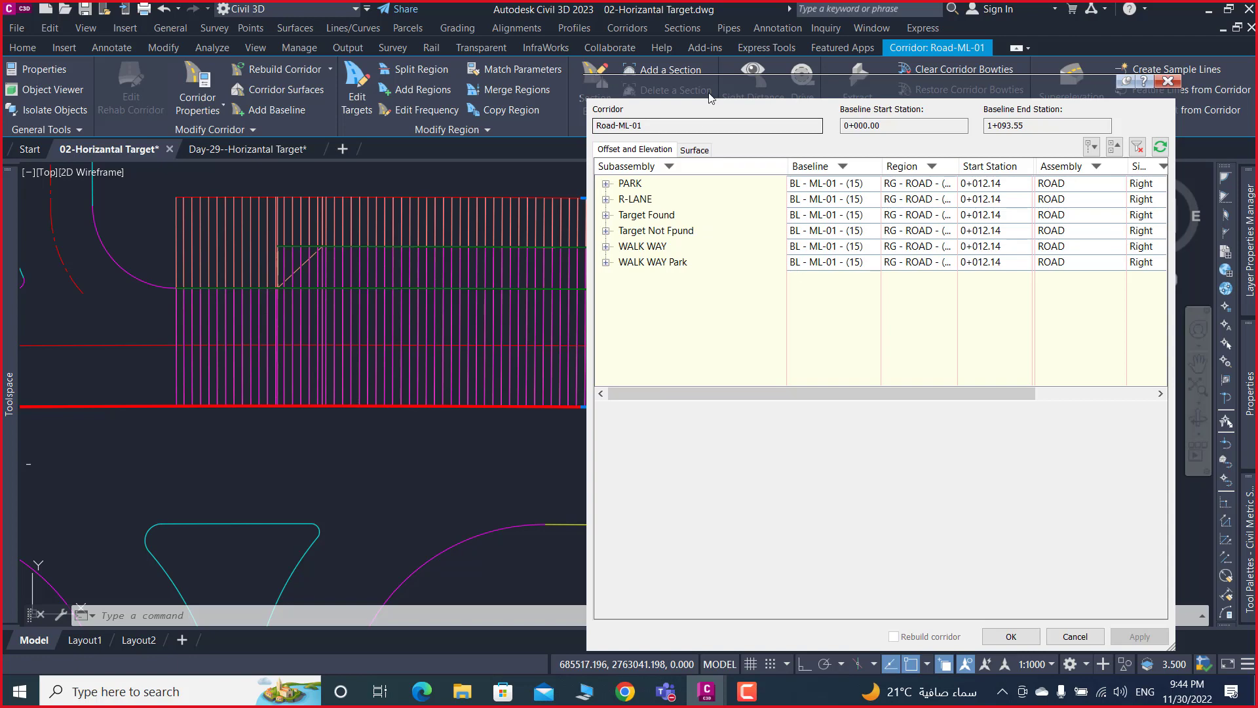
- Move the Target Mapping dialog further right and expand Target Found
drag(709, 98, 737, 90)
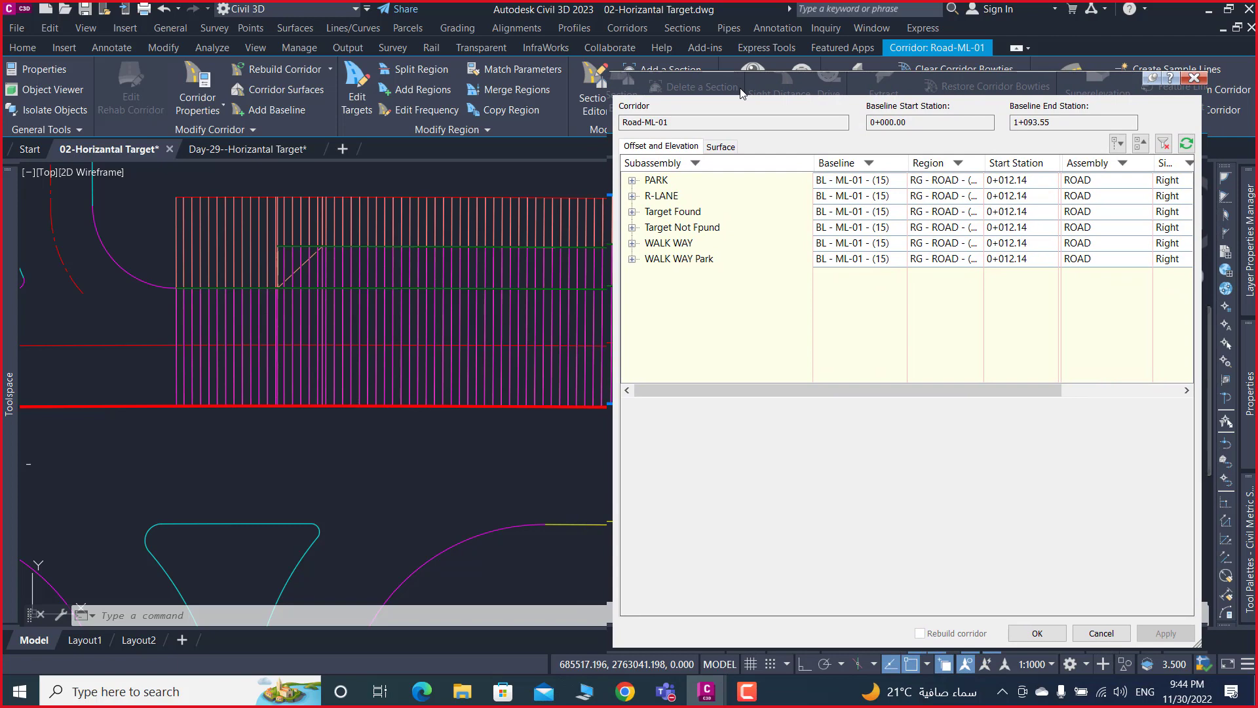
drag(759, 99, 788, 98)
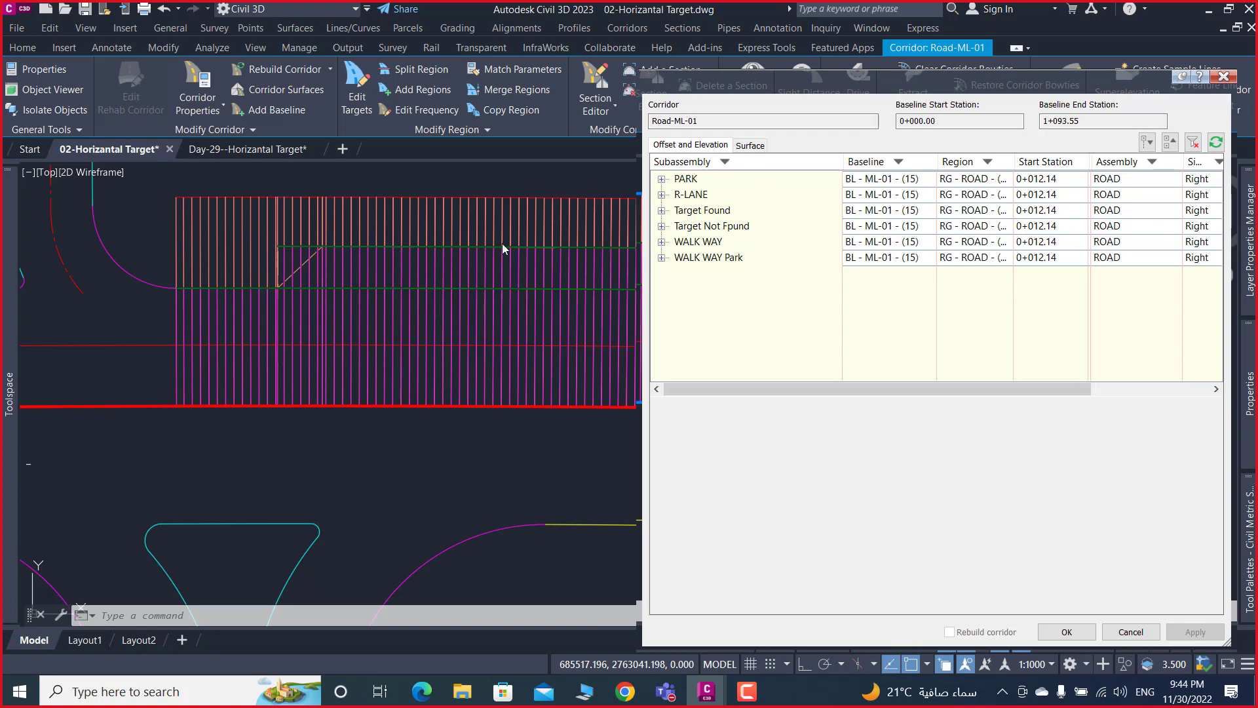
click(662, 210)
- Review Target Offset, then confirm PARK's Width Target on 01-Target Found and close mapping
click(713, 225)
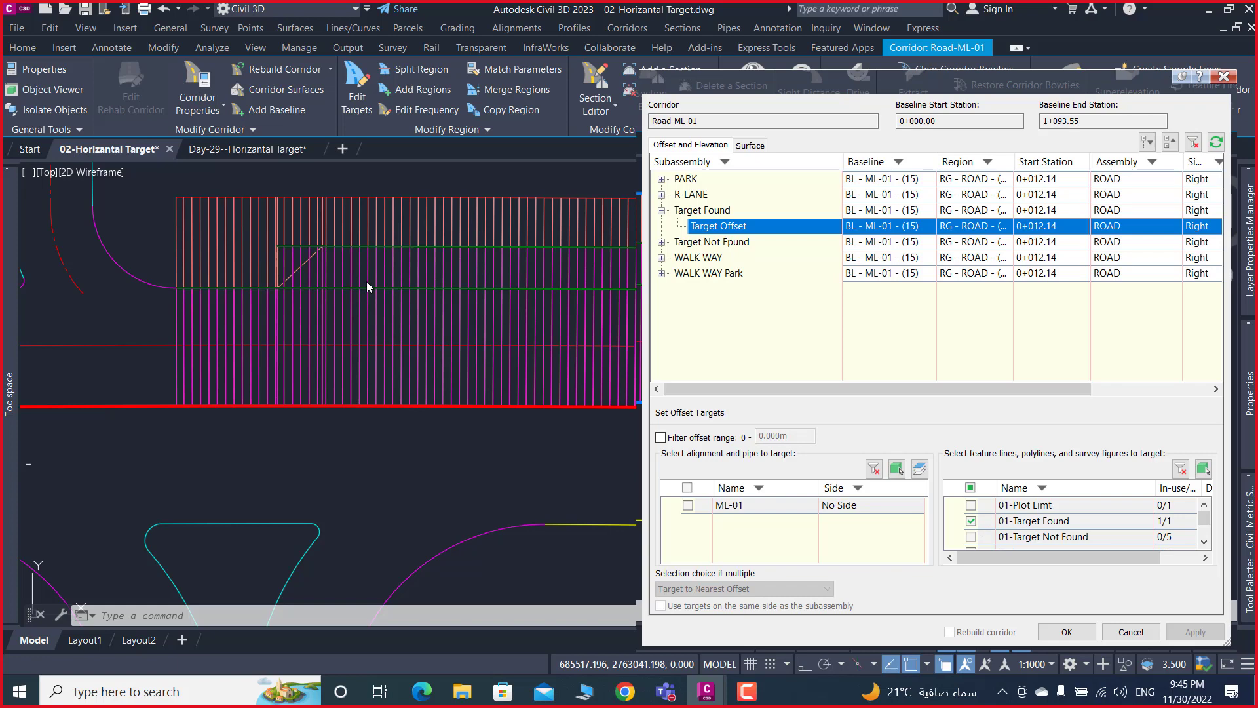
click(661, 211)
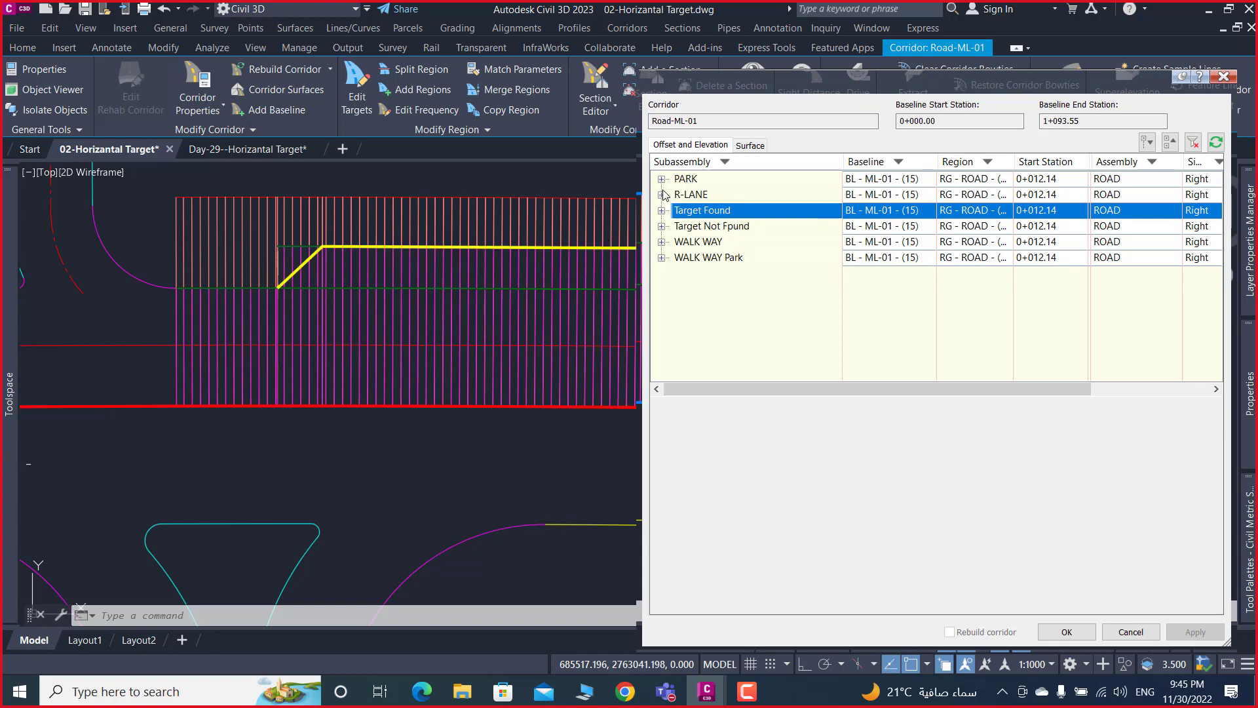
click(661, 179)
click(719, 210)
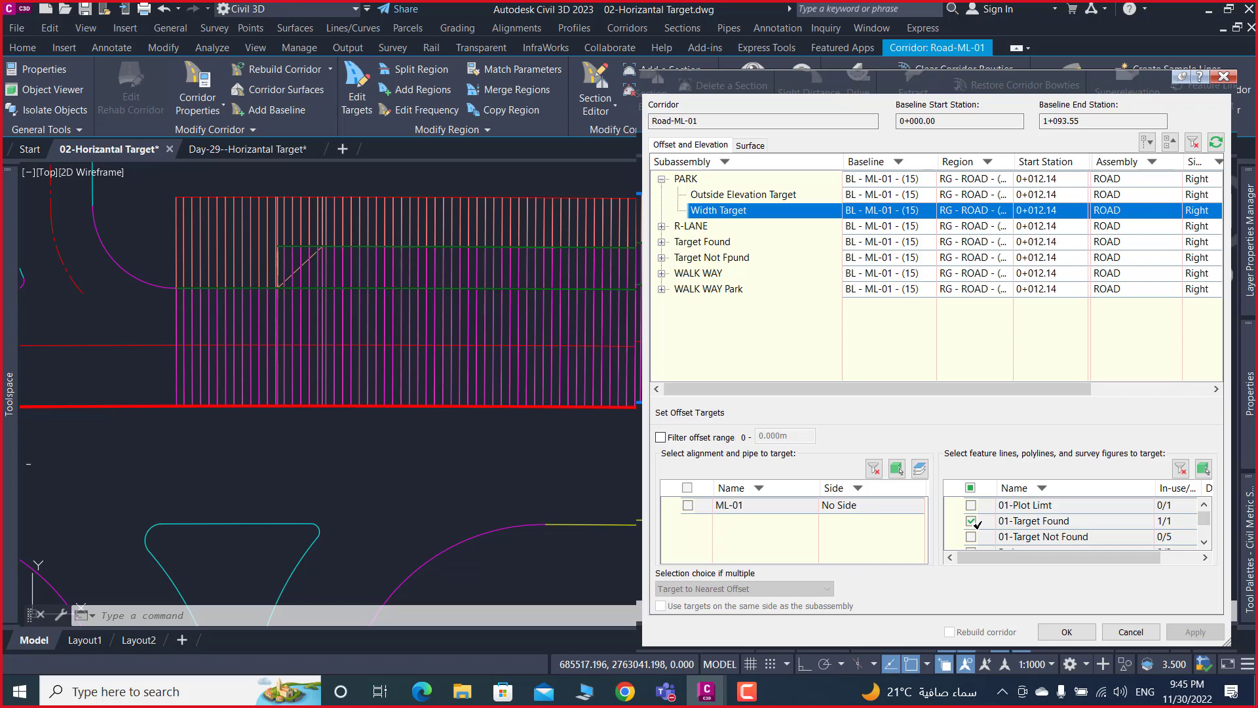
click(971, 520)
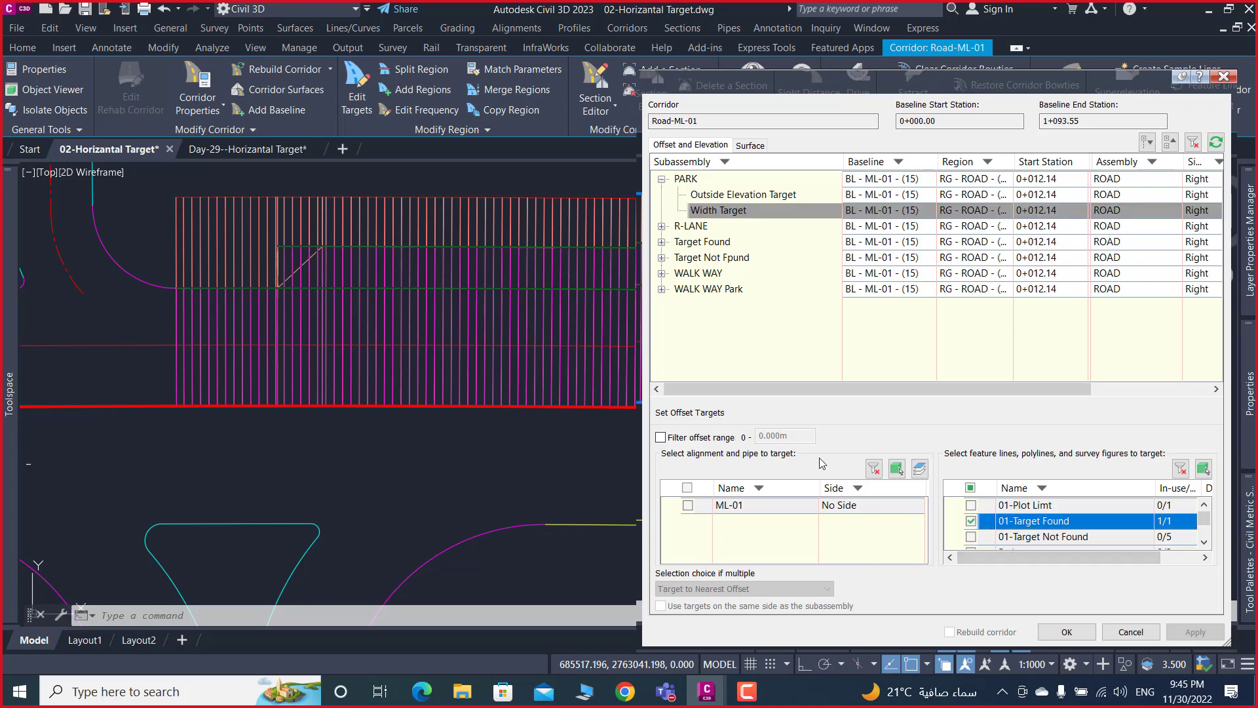
click(1068, 632)
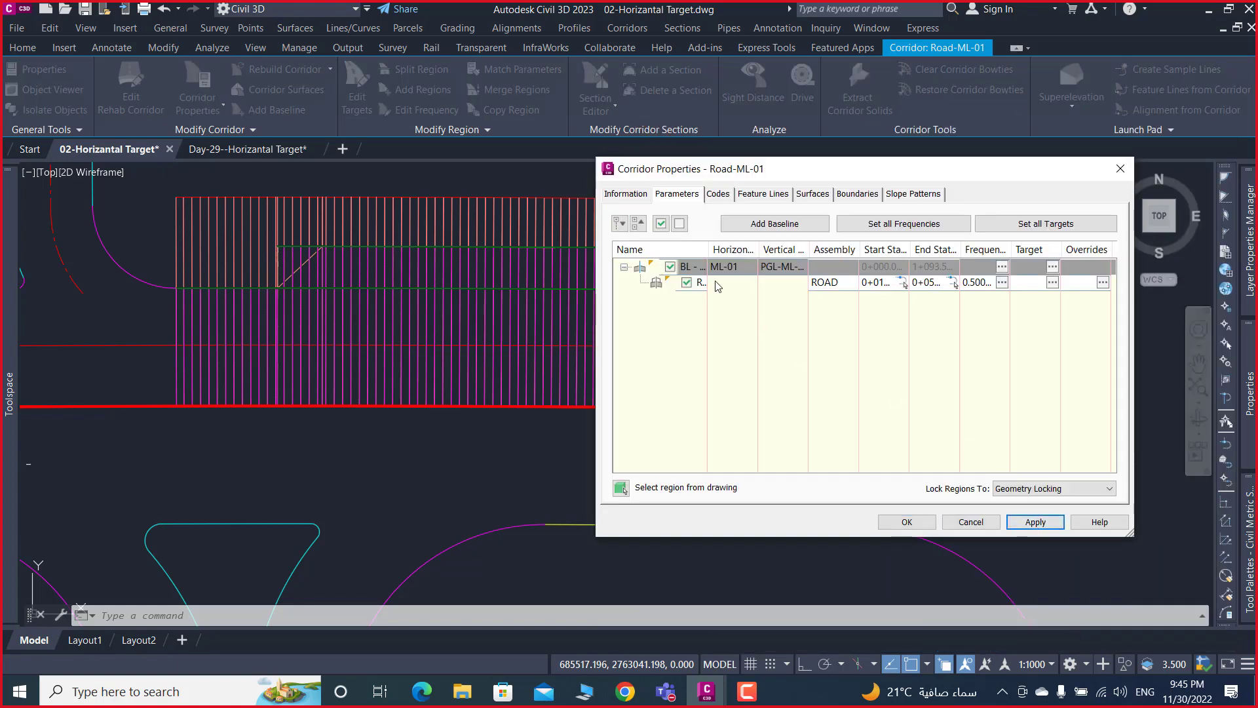
- Rebuild Road-ML-01 from Corridor Properties and zoom toward the corridor's right end
click(905, 523)
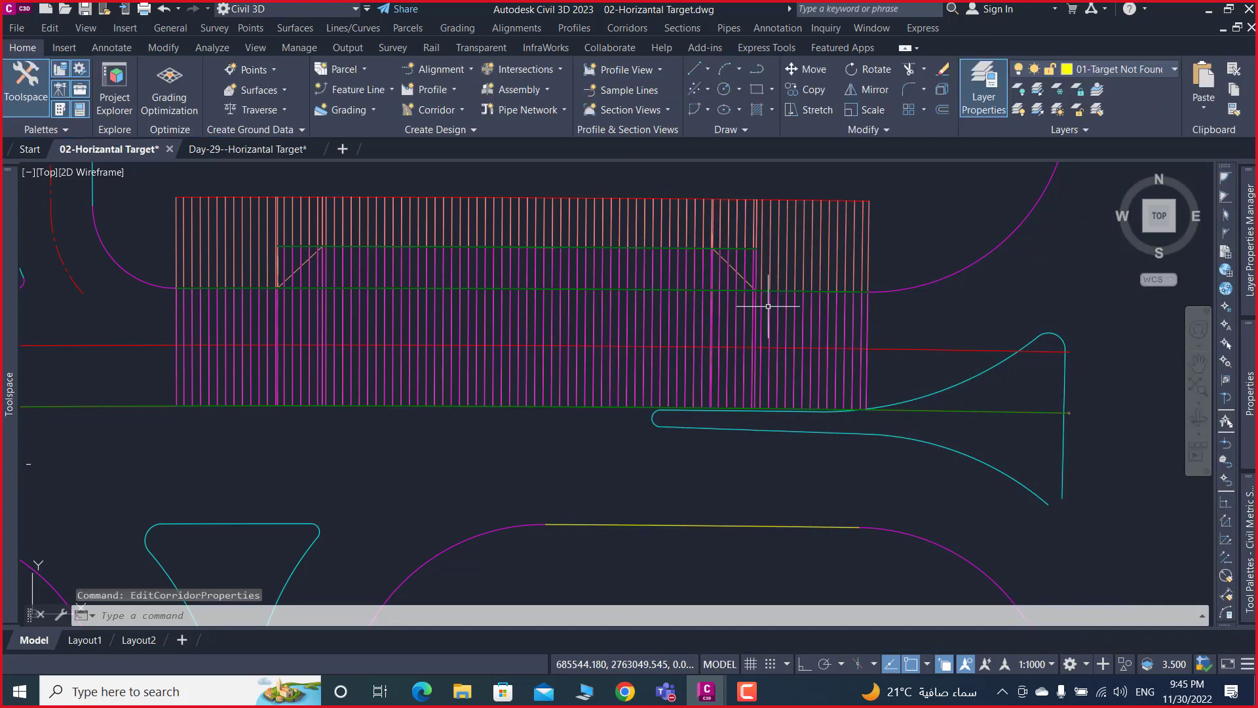
scroll(759, 262, up, 3)
scroll(745, 282, down, 3)
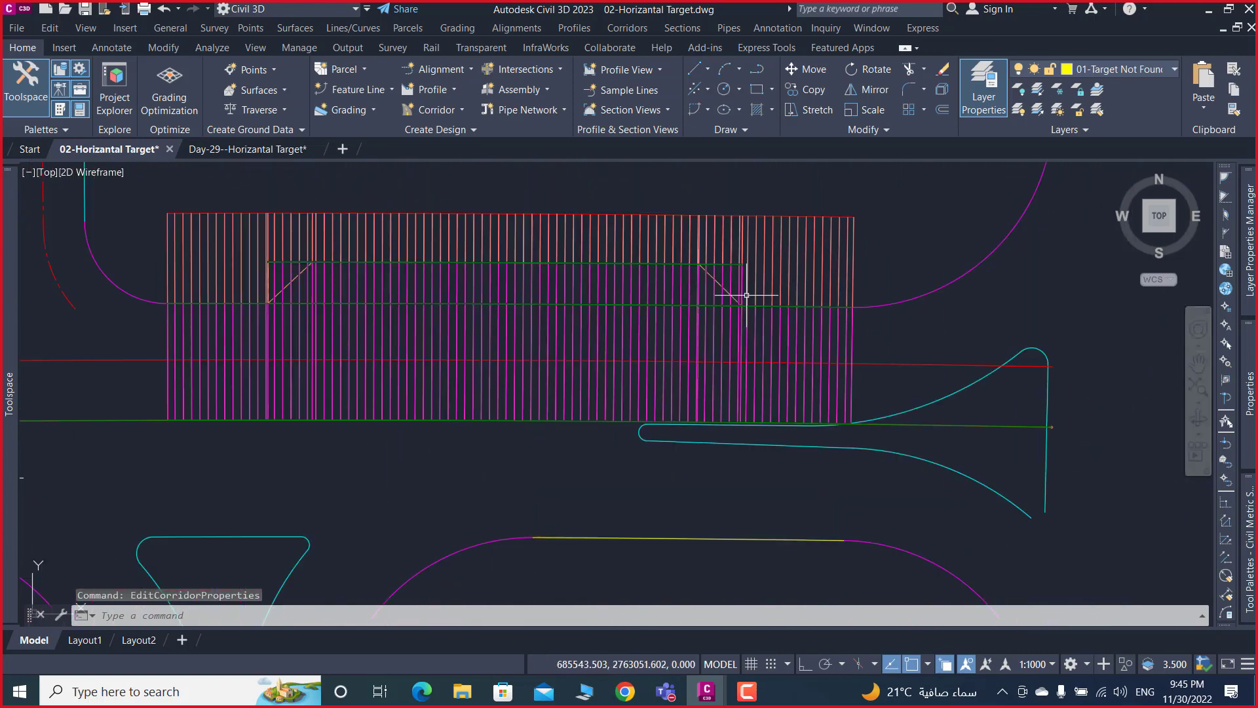
scroll(777, 313, down, 6)
scroll(852, 393, down, 4)
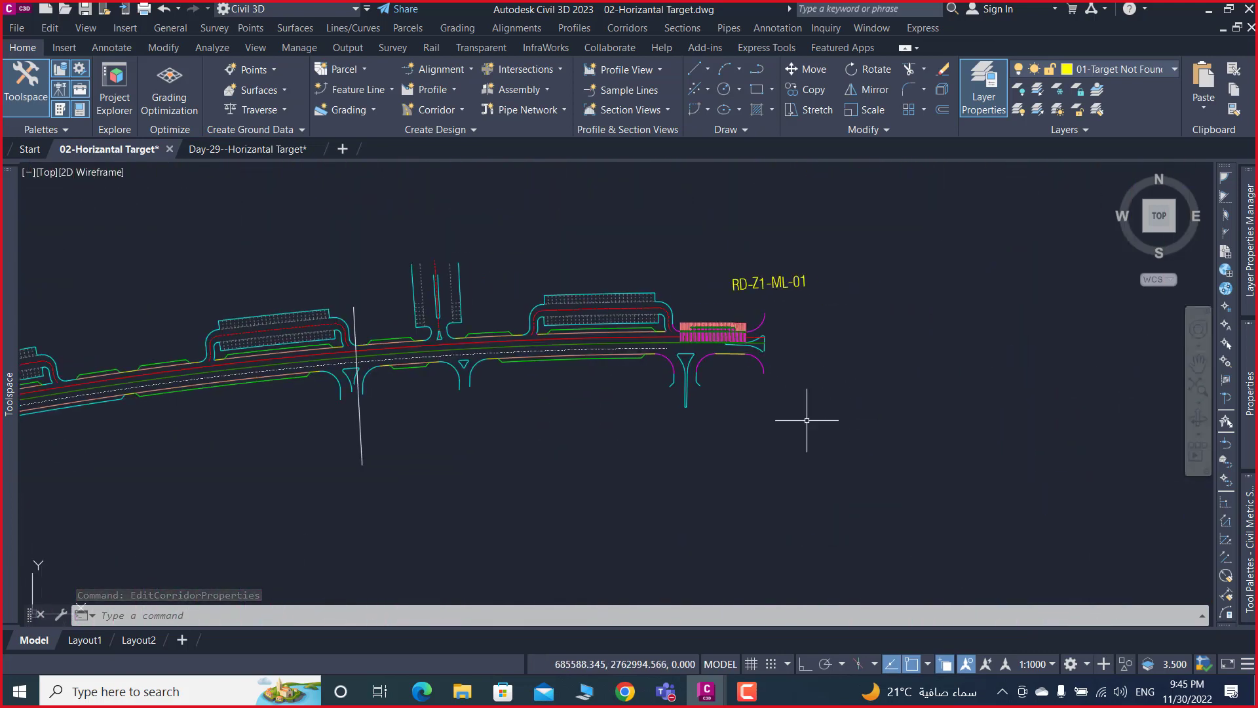
scroll(695, 338, up, 5)
scroll(701, 354, up, 1)
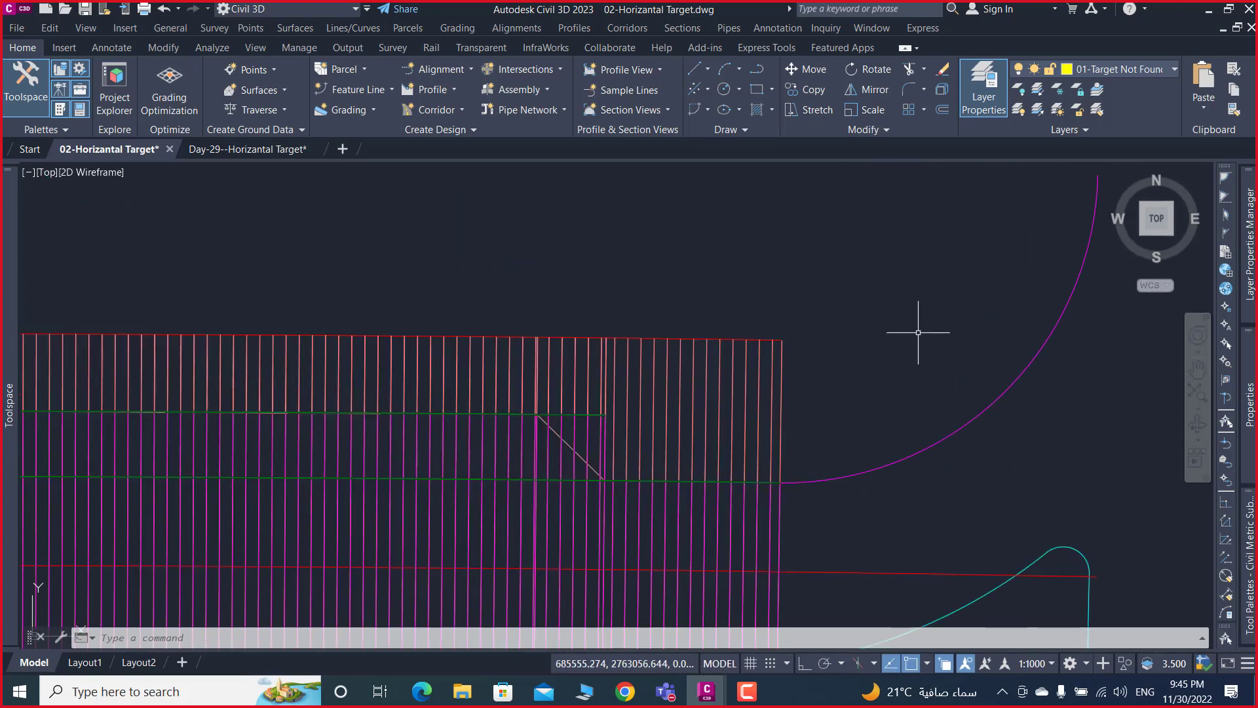
scroll(944, 320, up, 5)
middle_drag(625, 431, 679, 358)
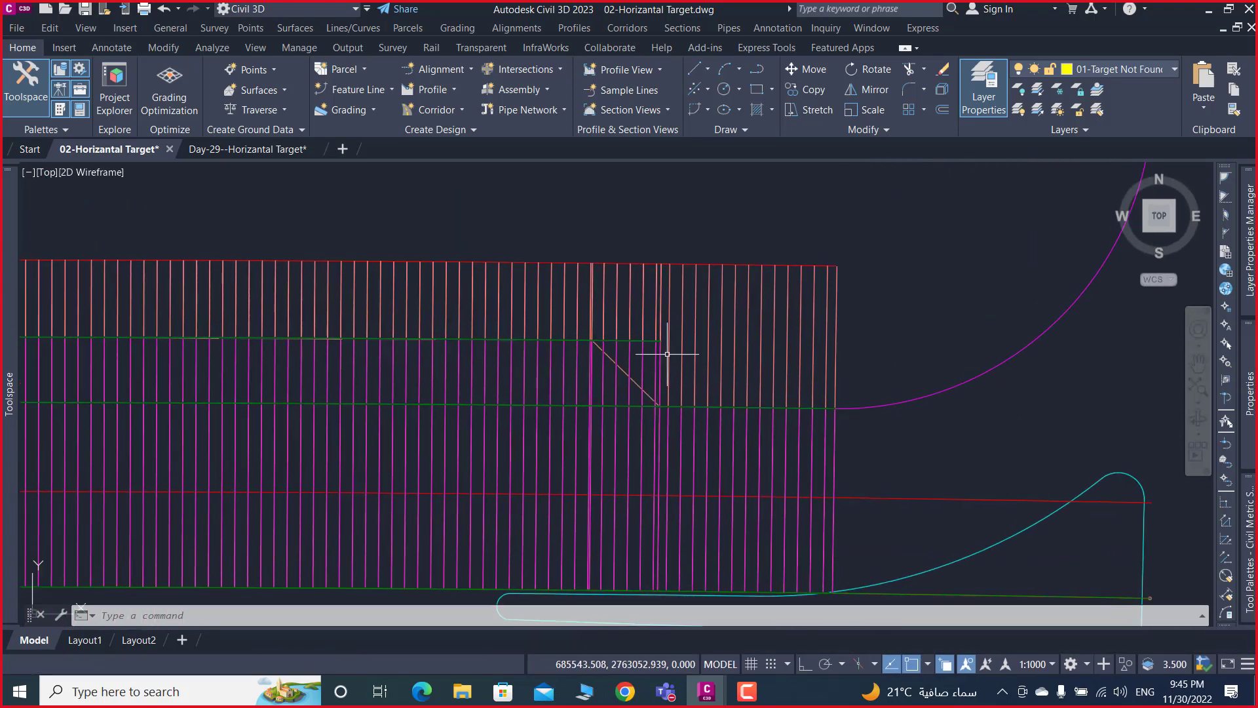
- Select the corridor, clear it, recentre the view and select Road-ML-01 again
click(684, 325)
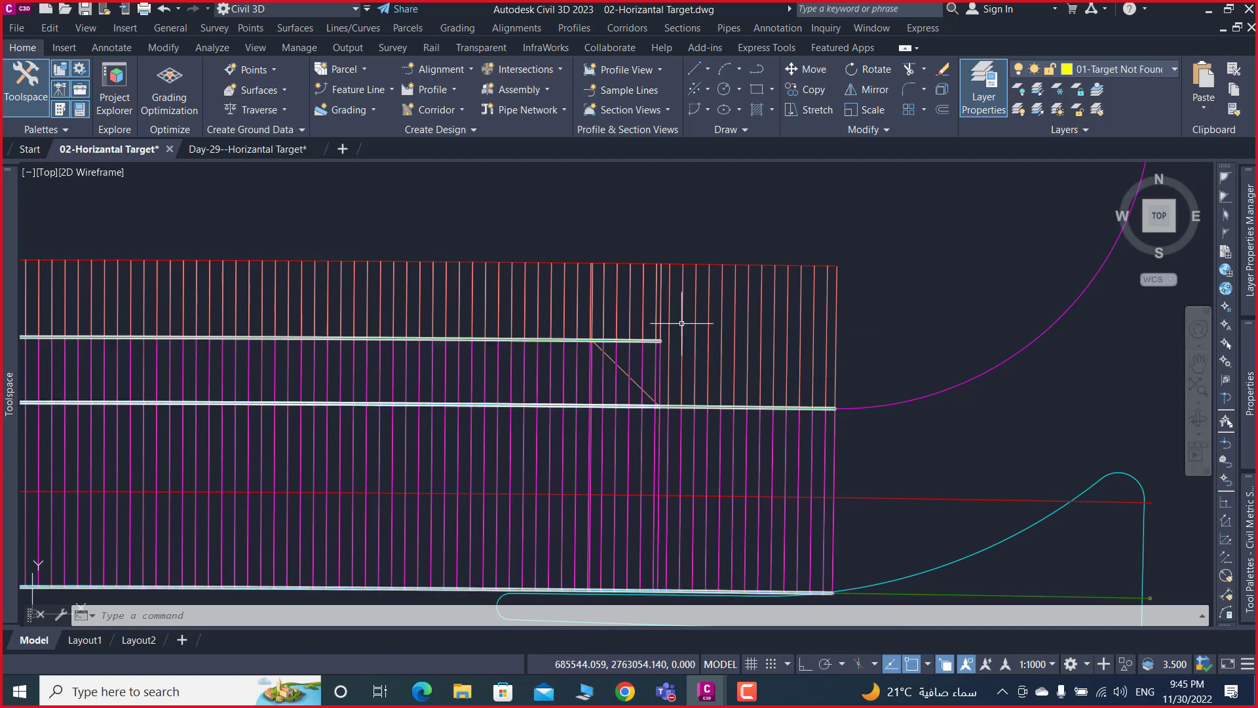
click(682, 323)
scroll(685, 323, down, 5)
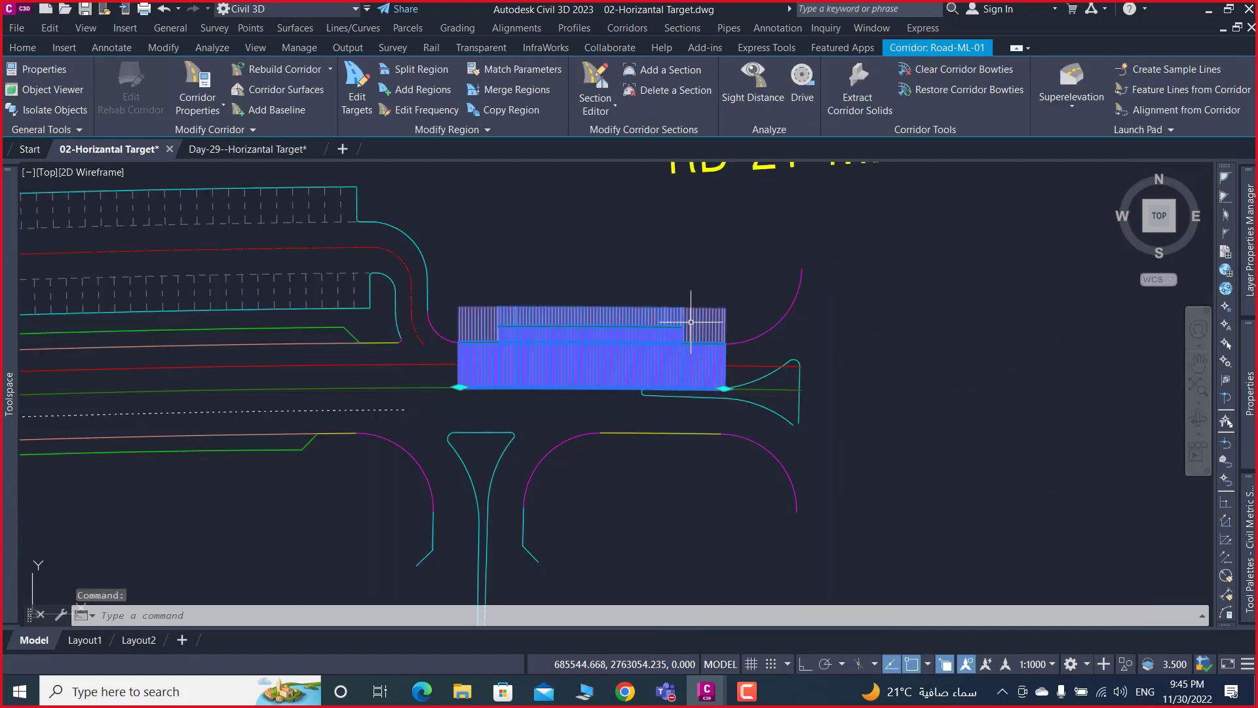
scroll(691, 322, up, 4)
scroll(675, 344, up, 3)
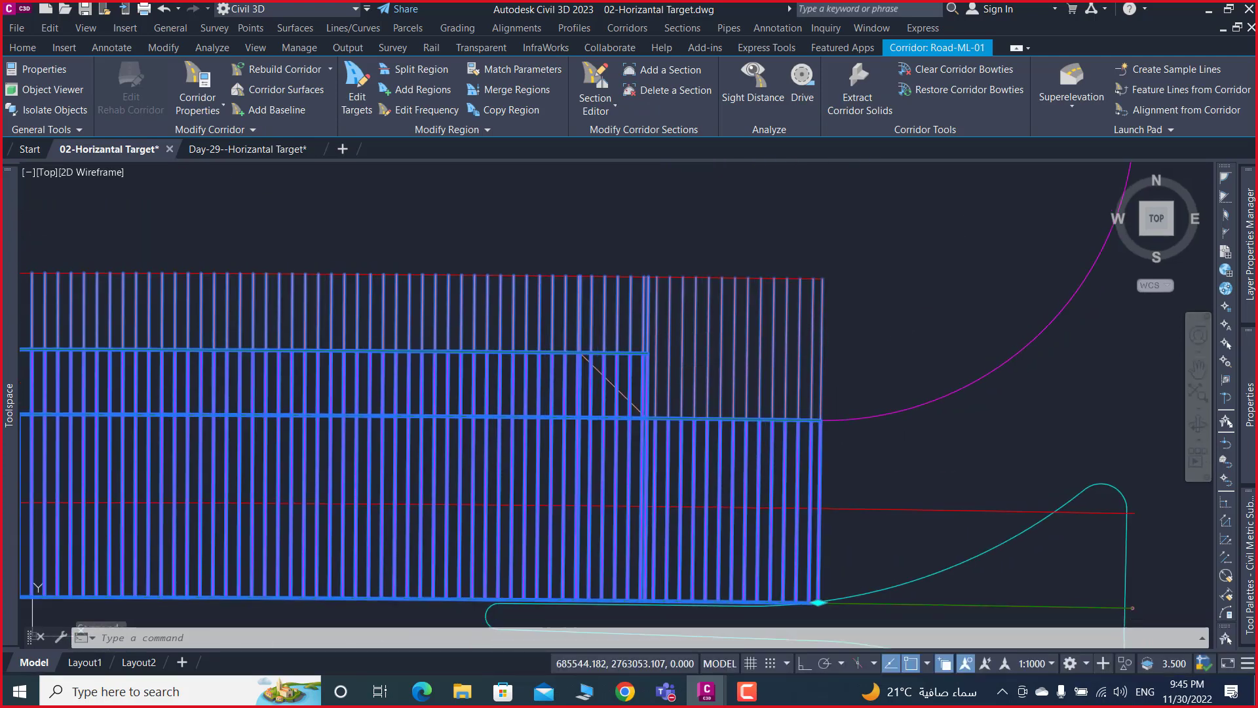
key(Escape)
middle_drag(659, 361, 656, 270)
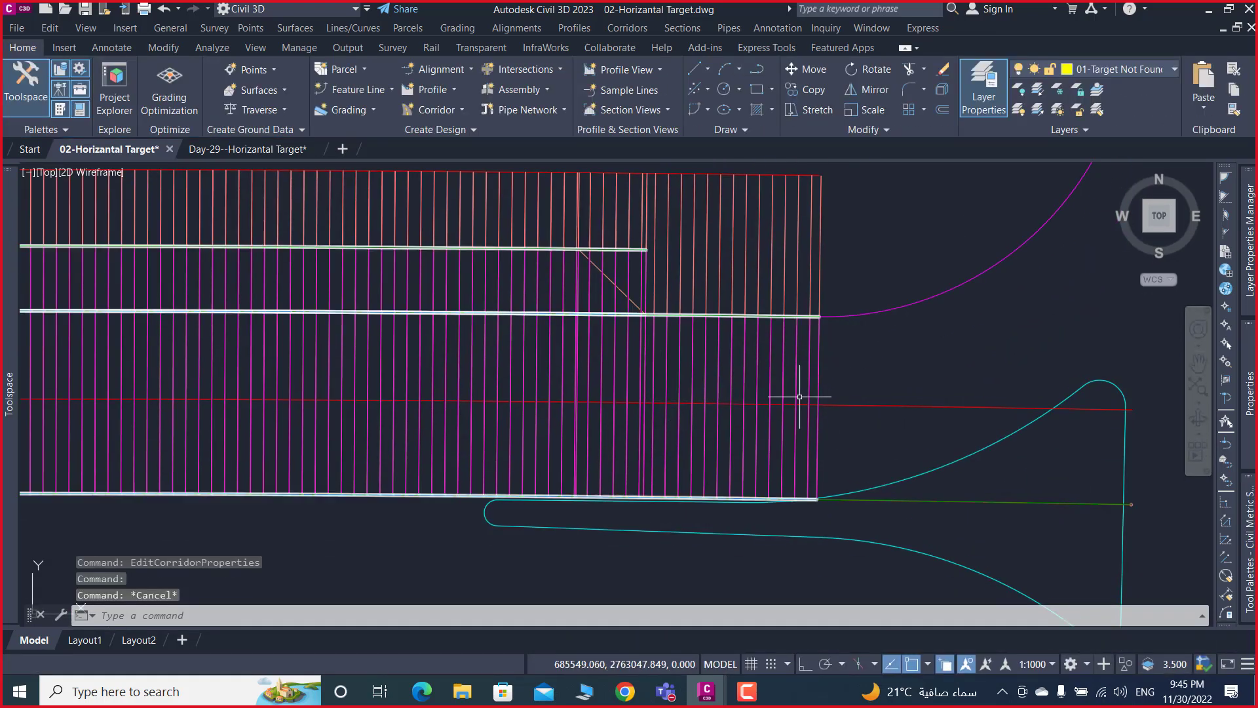
double_click(811, 416)
middle_drag(668, 407, 812, 321)
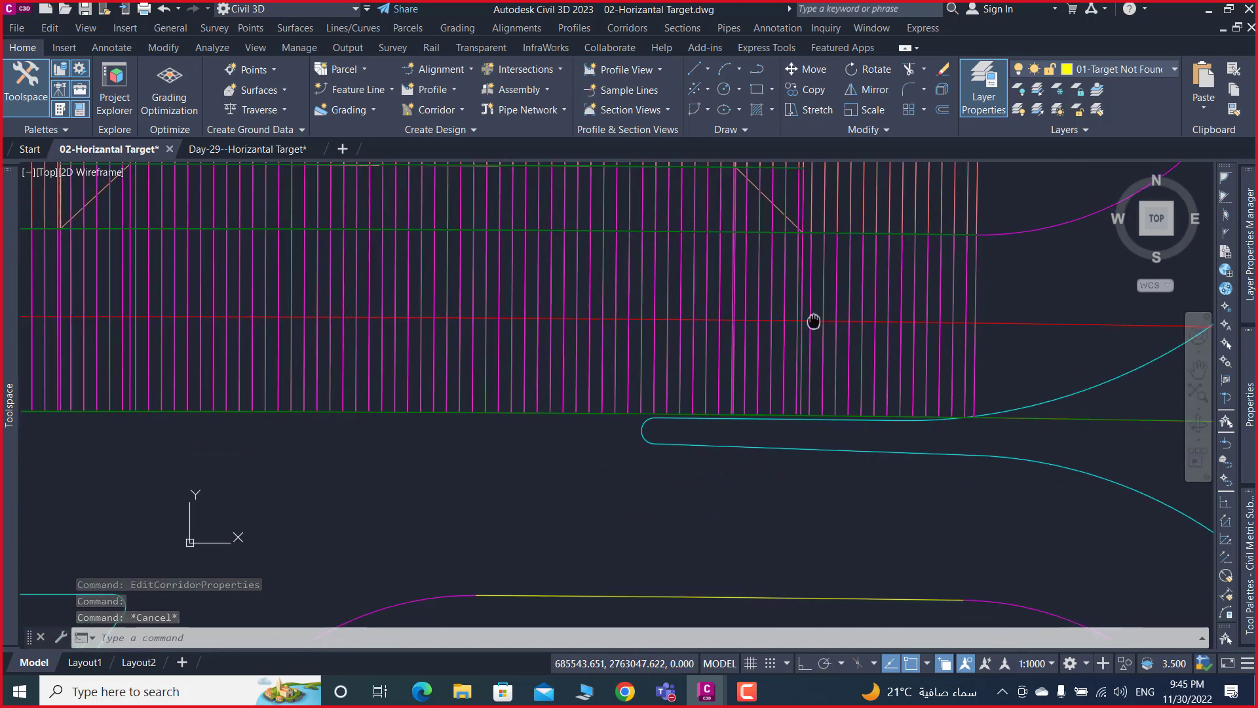
scroll(725, 345, down, 2)
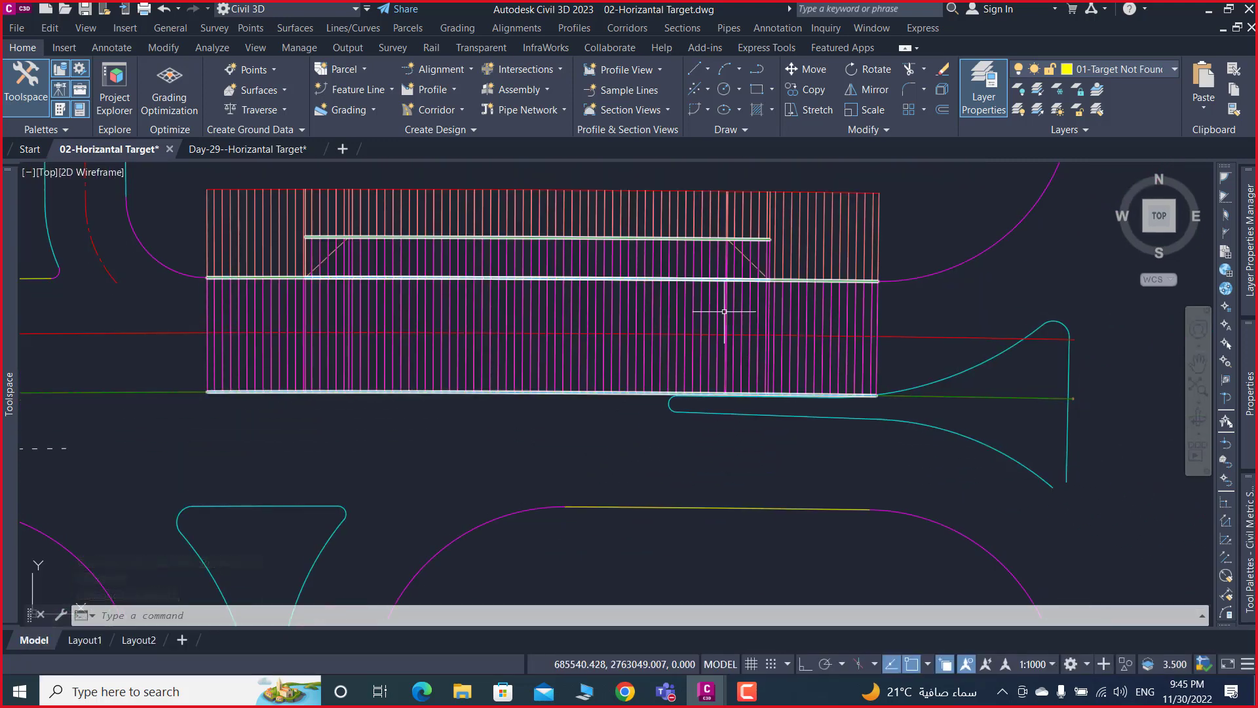
click(829, 328)
- Reopen Road-ML-01's target mapping and collapse the PARK, Target Found and walkway groups
right_click(921, 303)
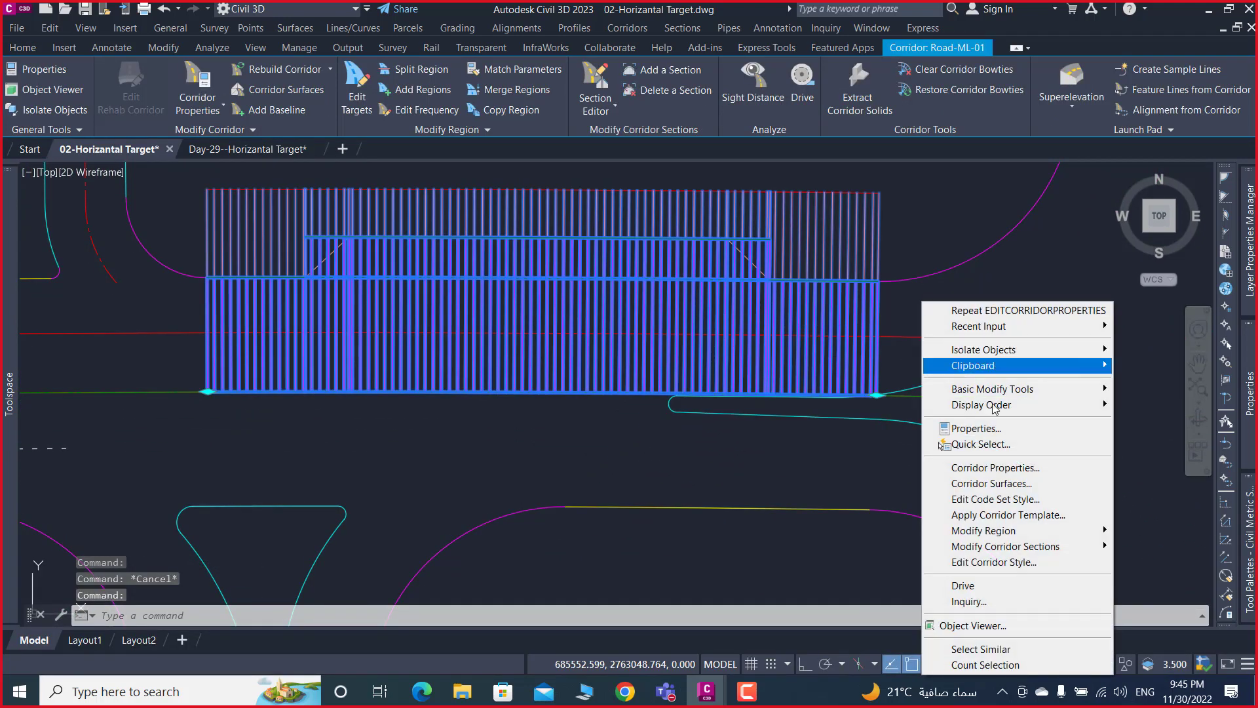
click(1026, 470)
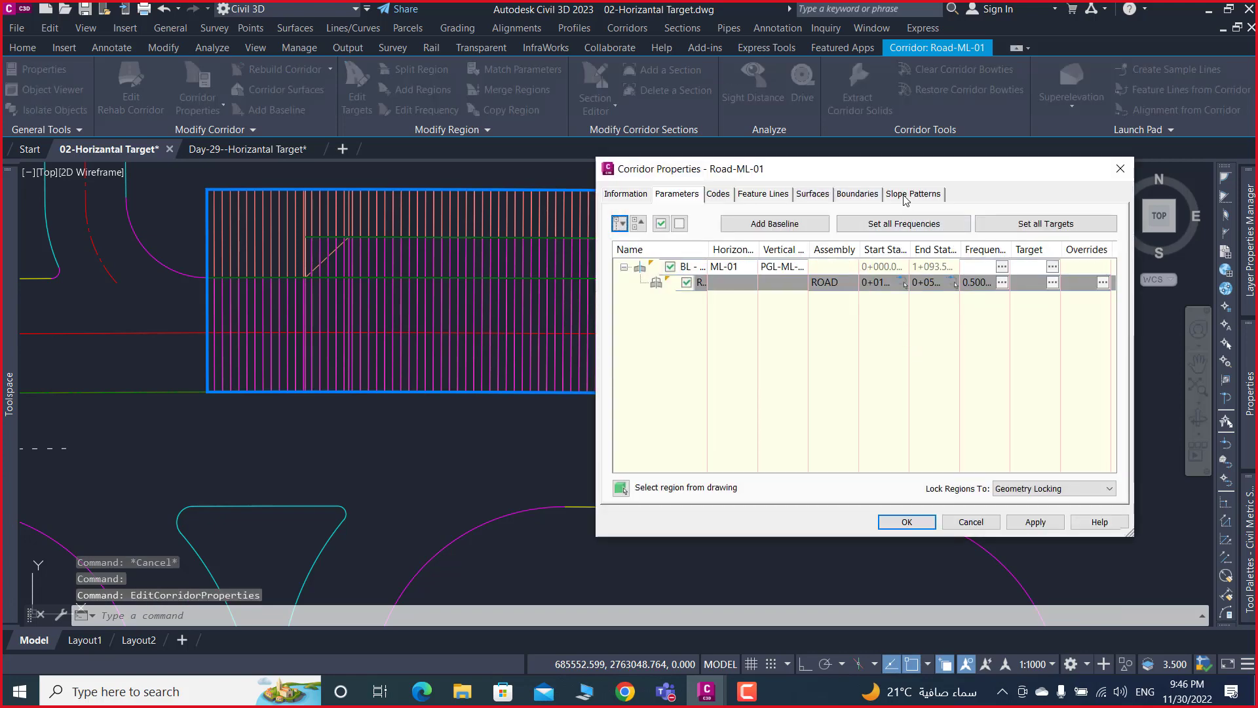
click(1053, 282)
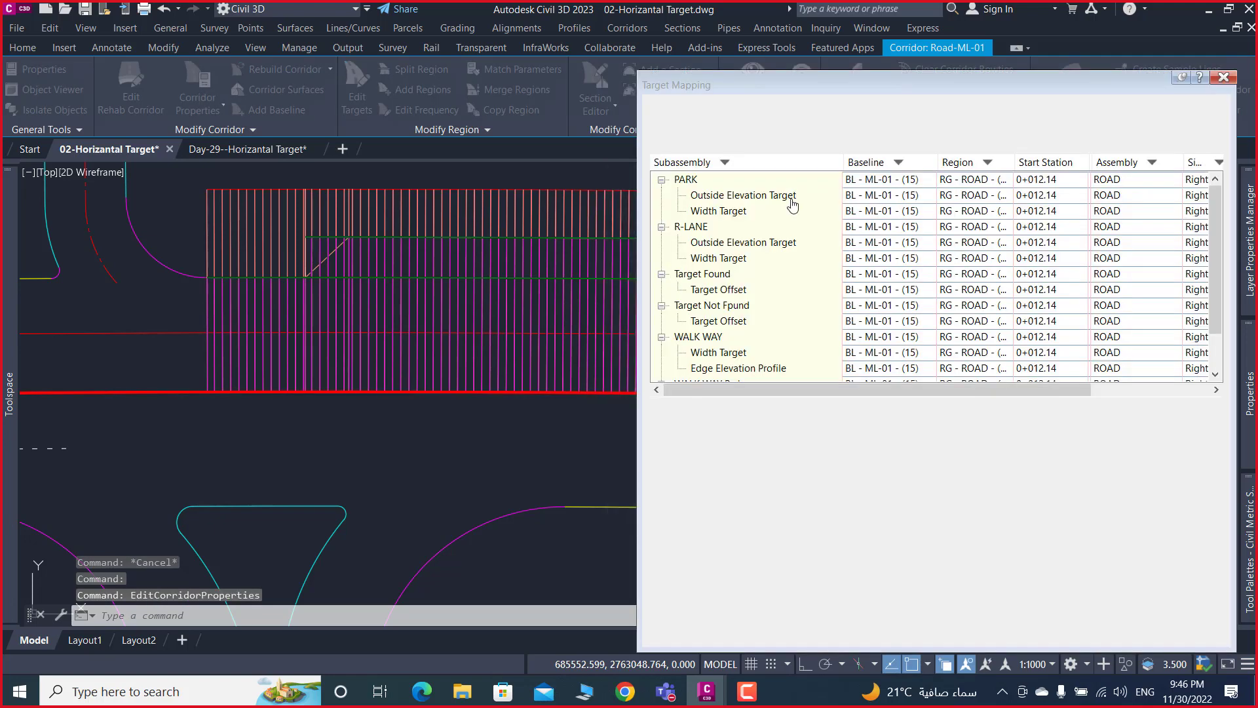
click(661, 180)
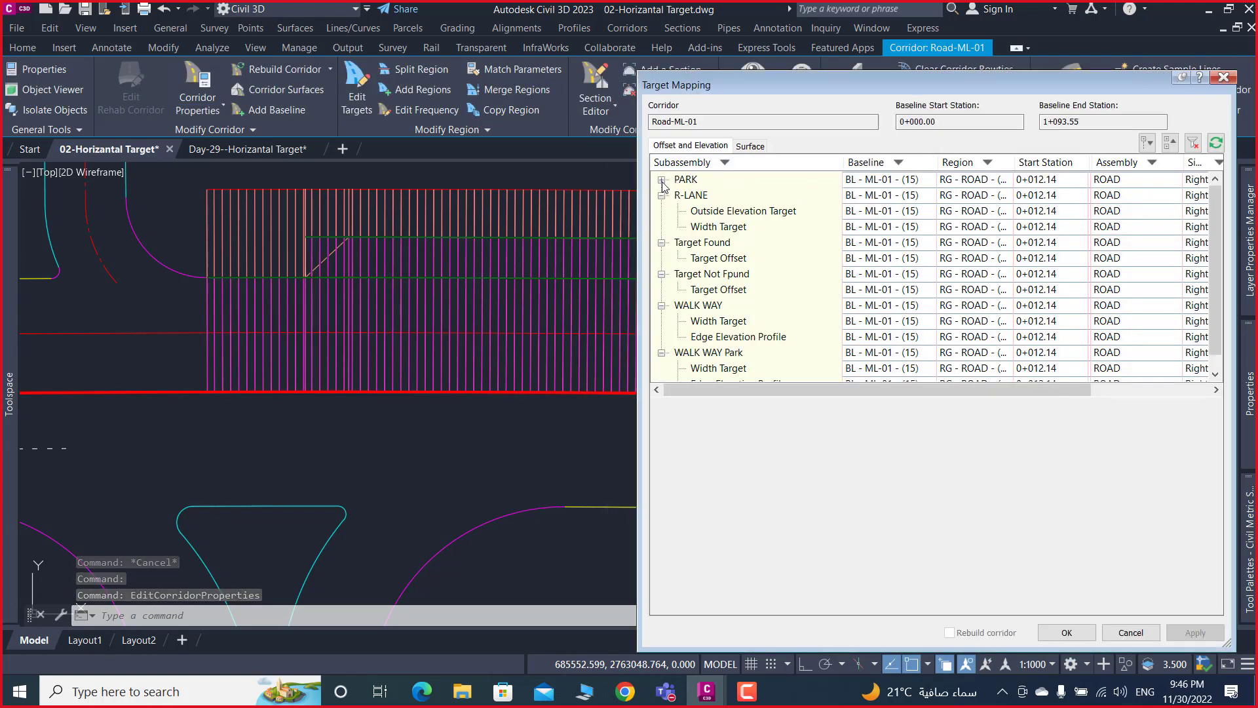
click(661, 243)
click(661, 258)
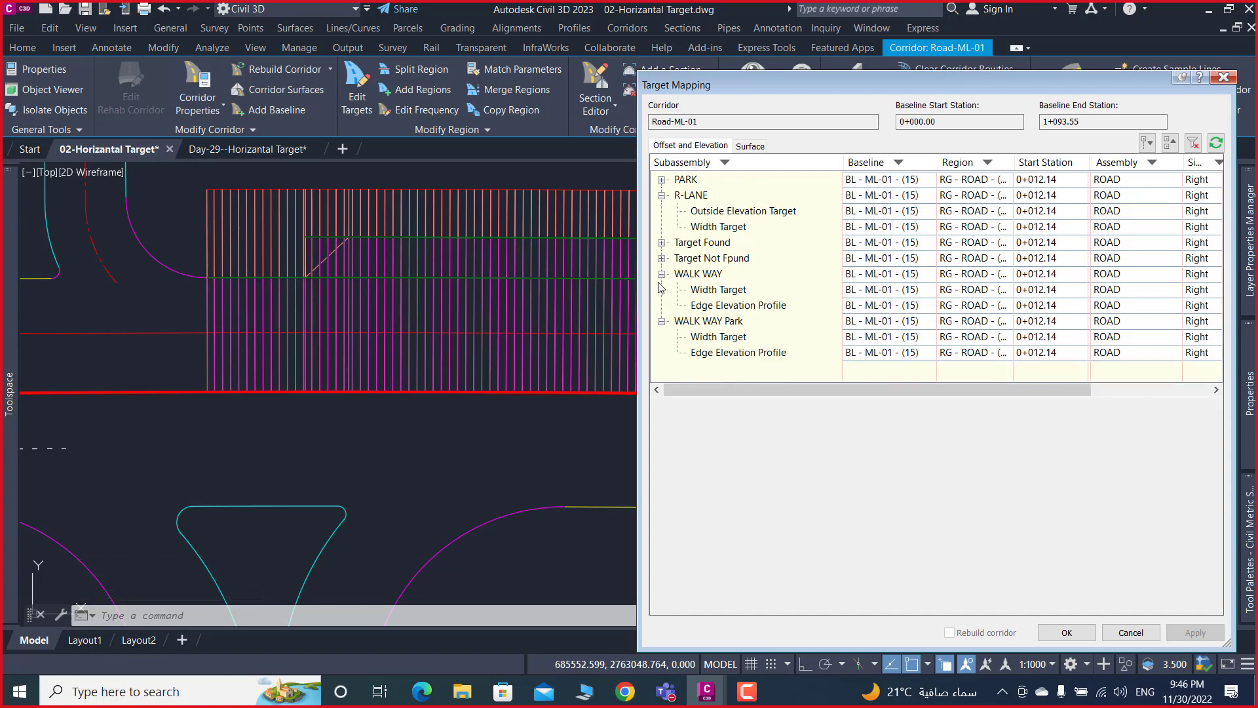
click(661, 290)
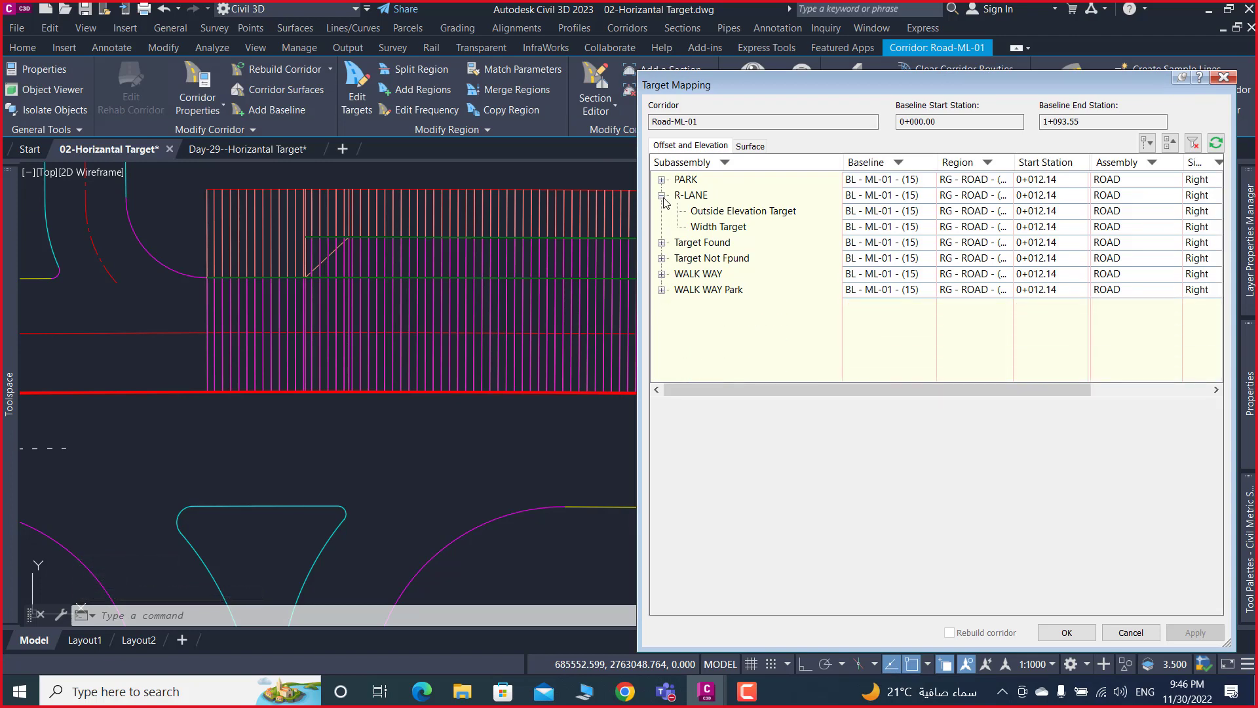
- Select R-LANE's Width Target, scroll its target polyline list, and accept the mapping
click(740, 233)
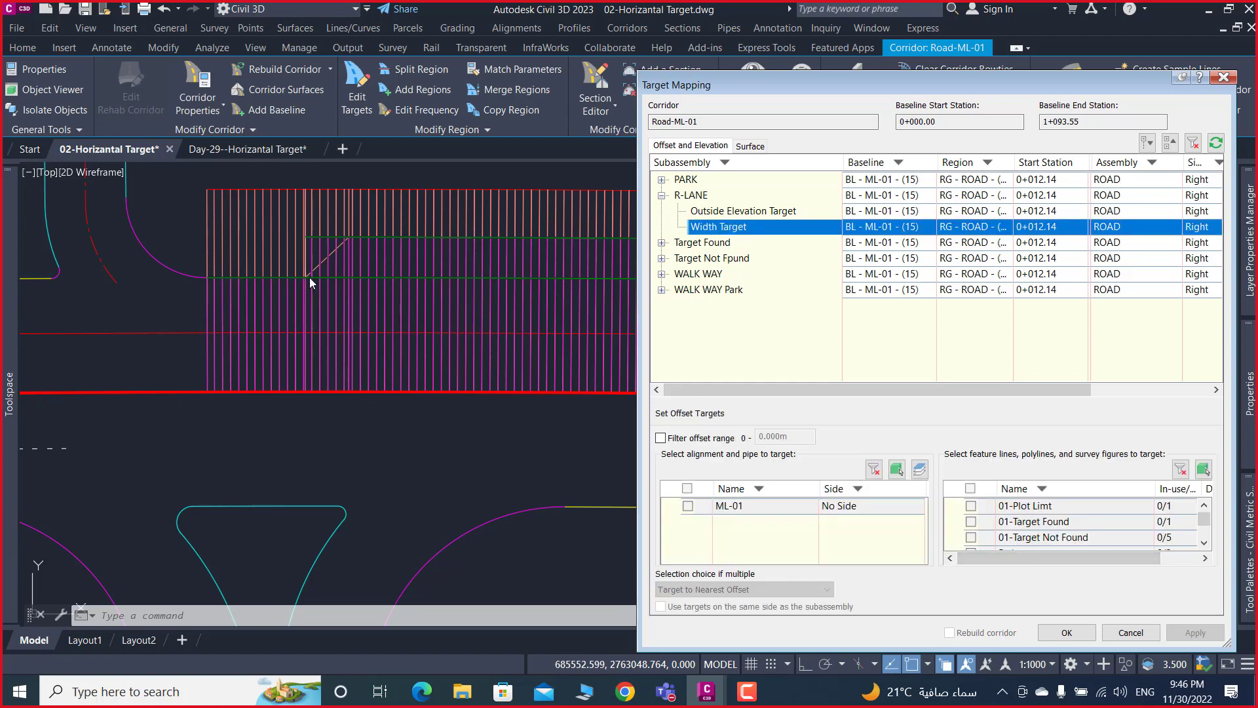
click(1204, 542)
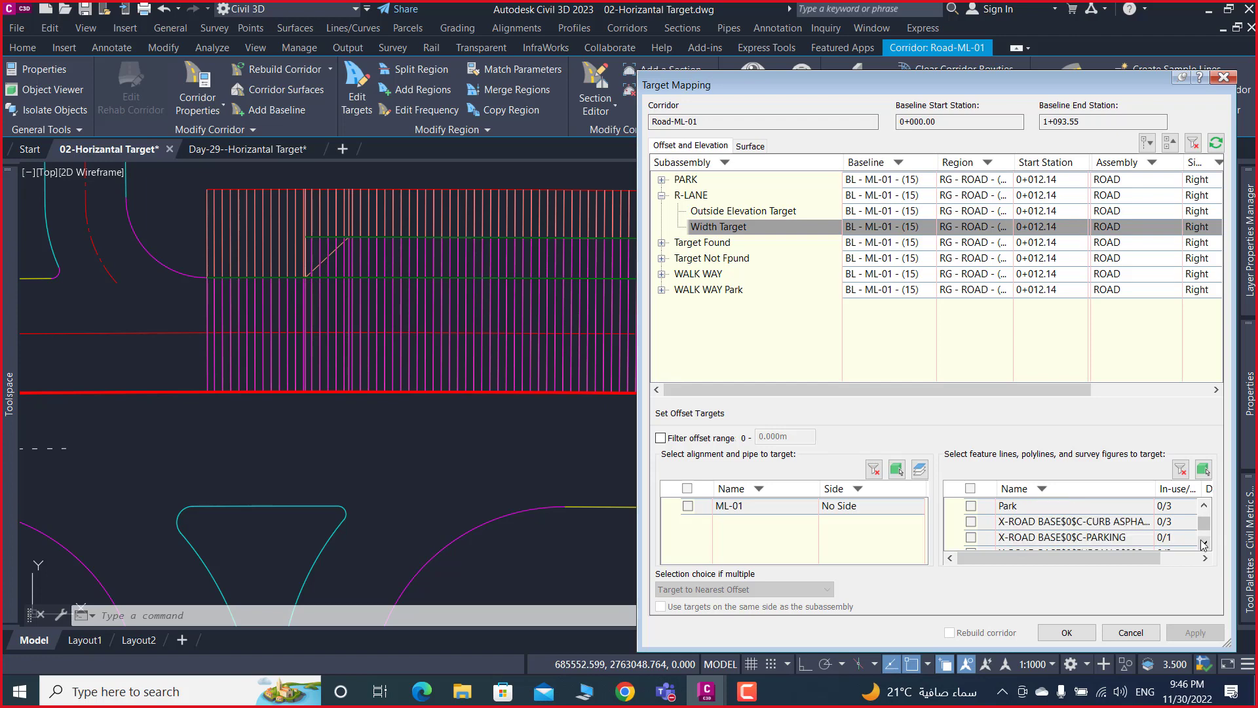
click(1204, 505)
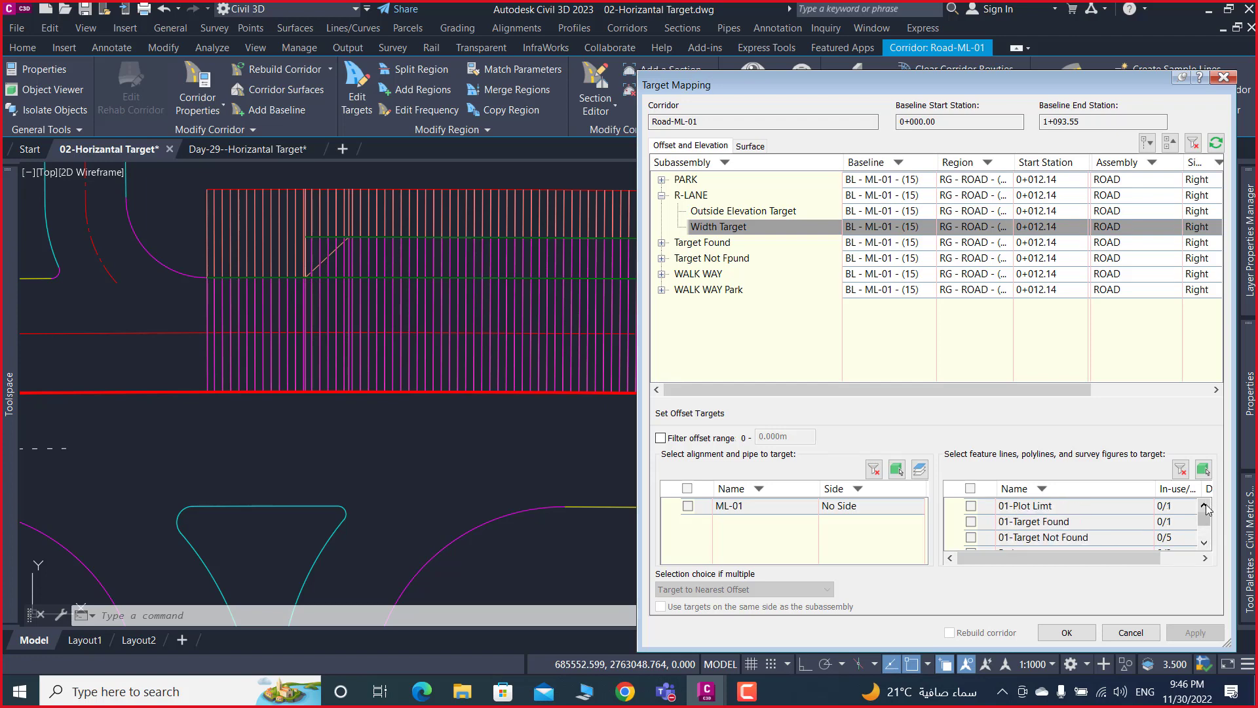
click(1204, 542)
click(1204, 543)
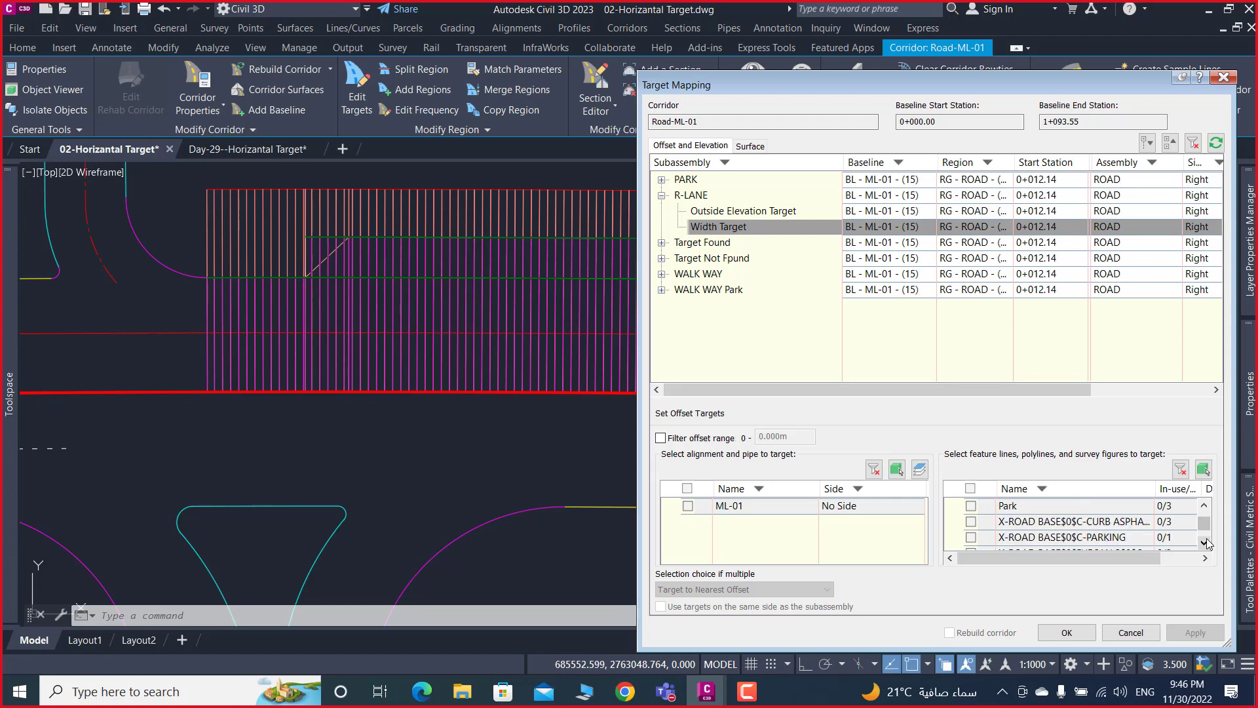
click(1204, 543)
click(1205, 505)
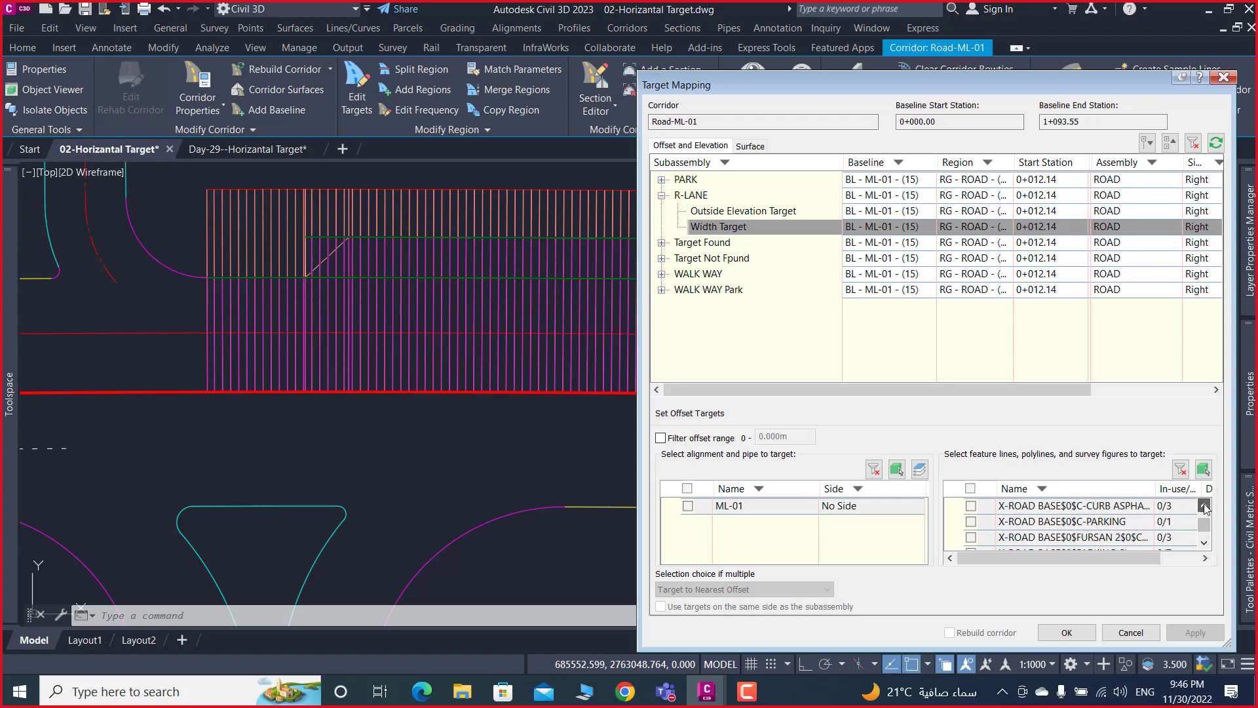
click(1205, 505)
click(1204, 506)
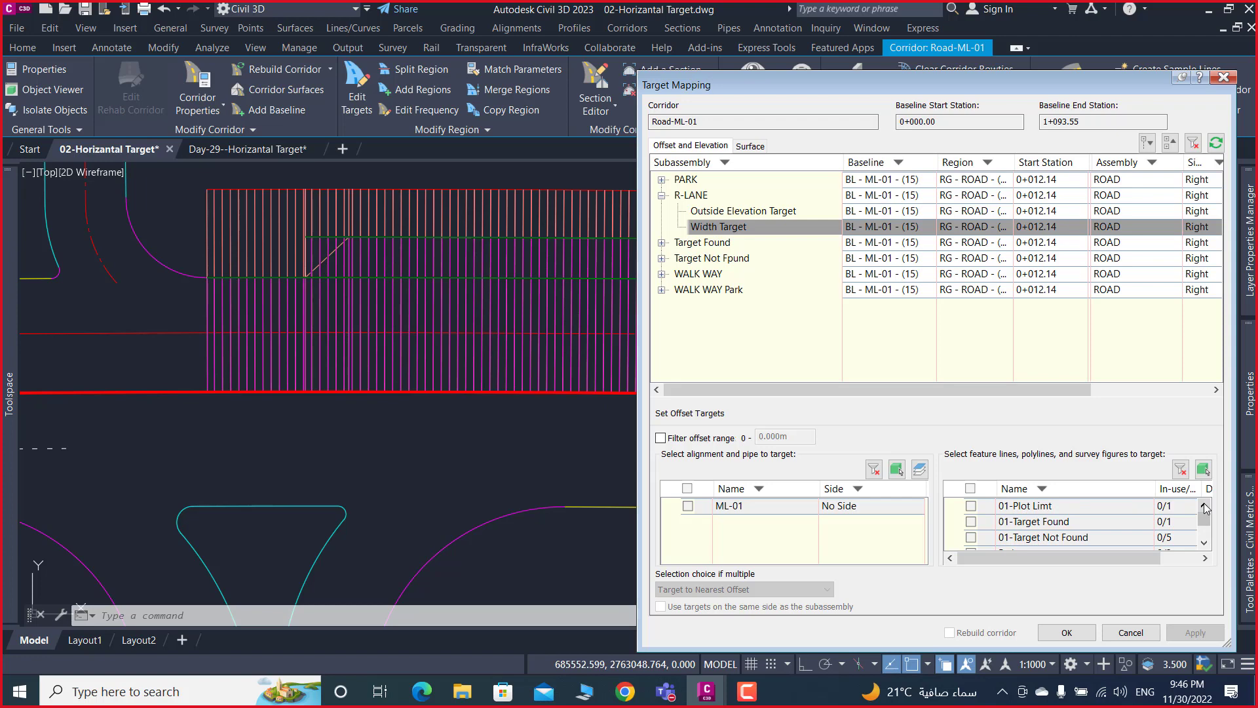
click(1205, 543)
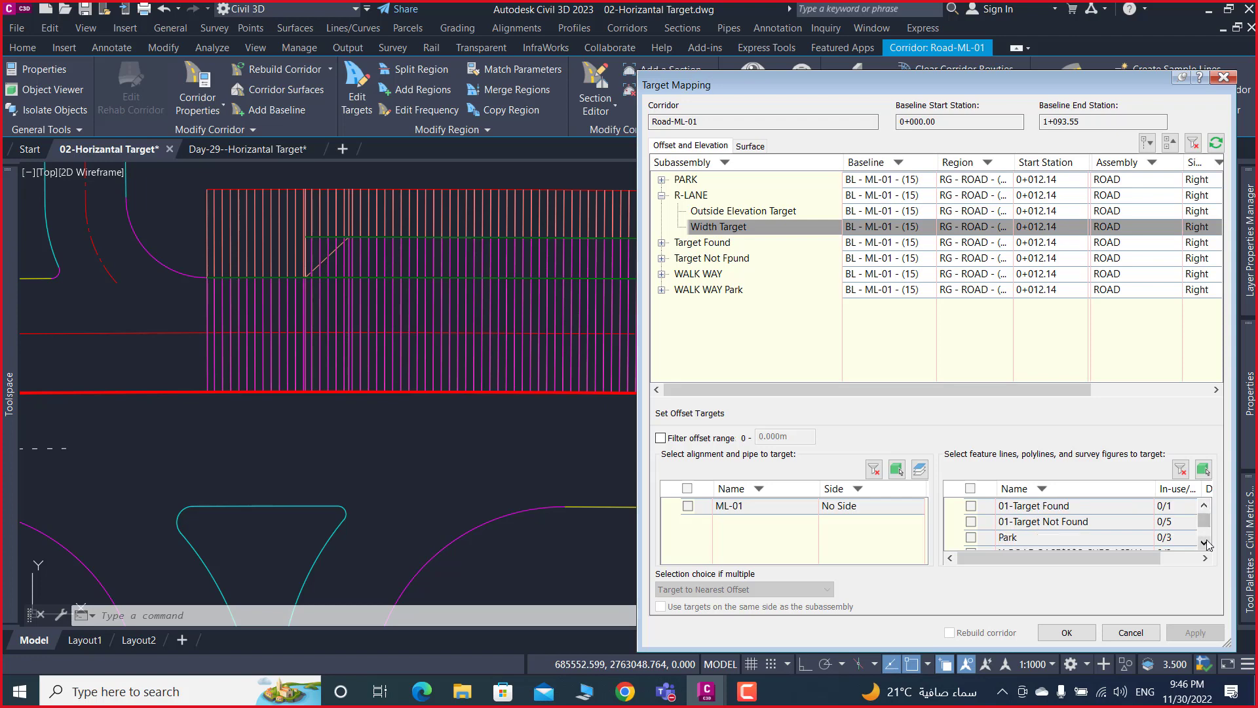
click(1205, 542)
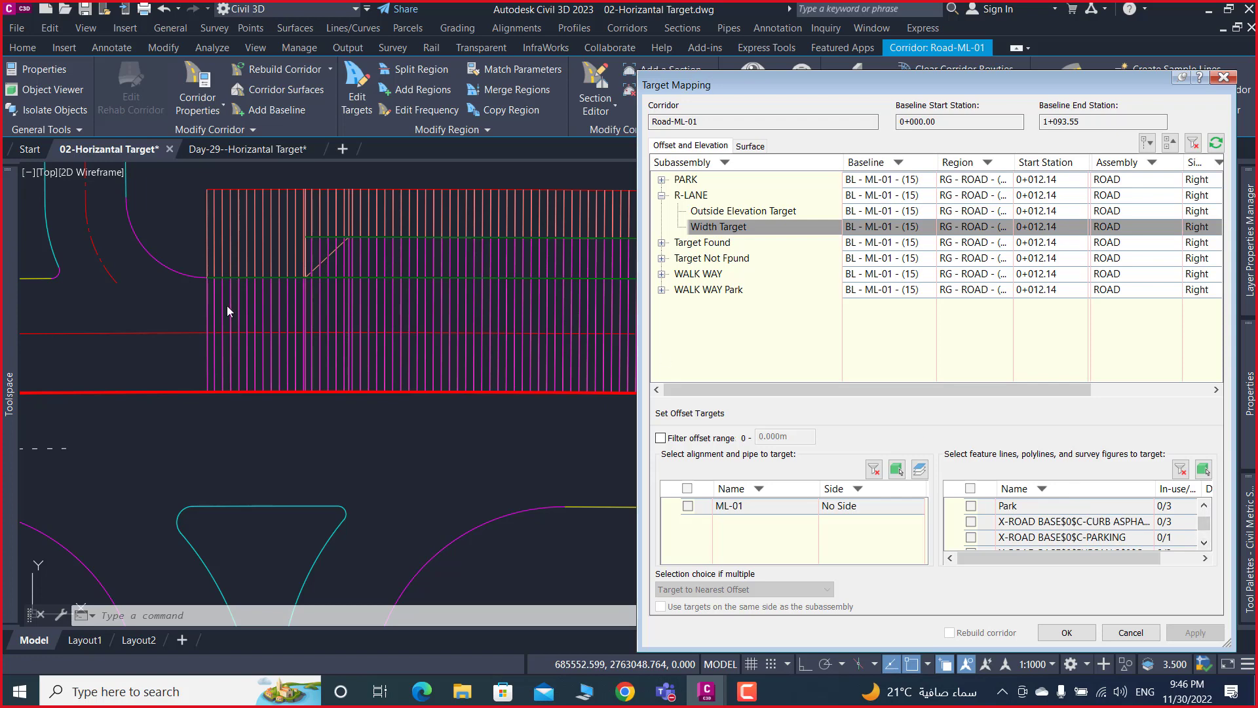
click(1068, 633)
- Rebuild Road-ML-01 and pick the red polyline to check its layer
click(981, 522)
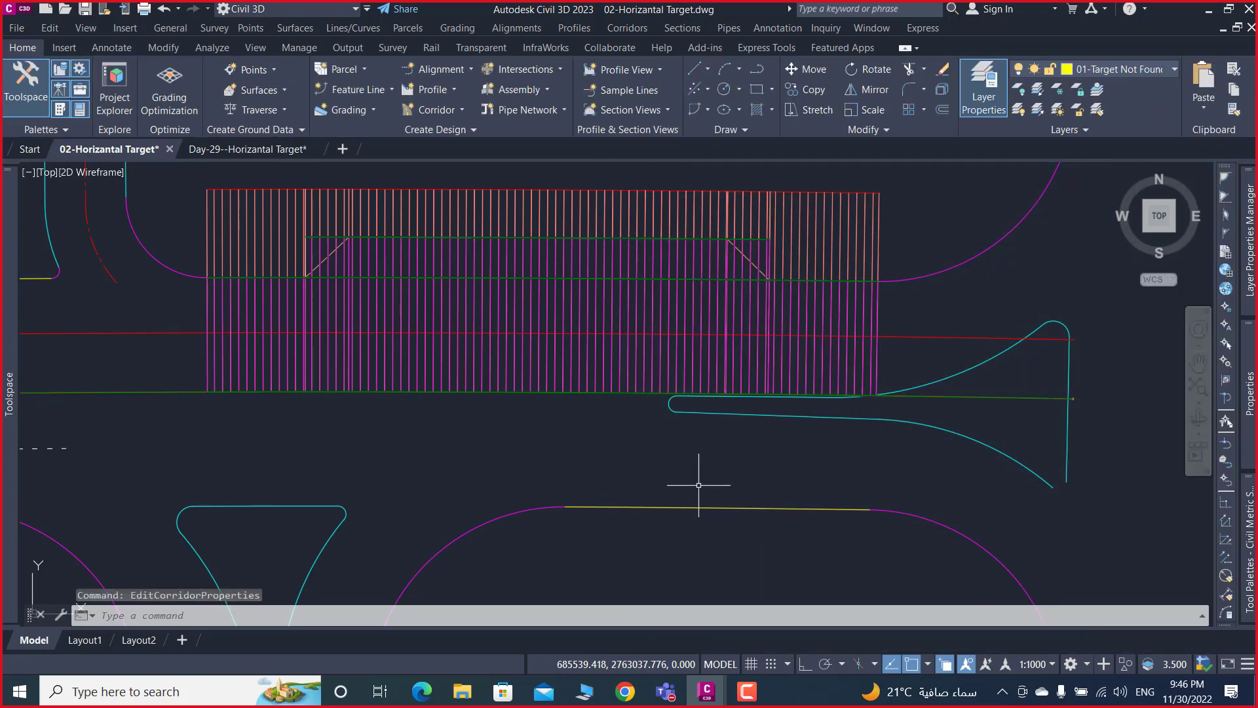
scroll(698, 475, down, 3)
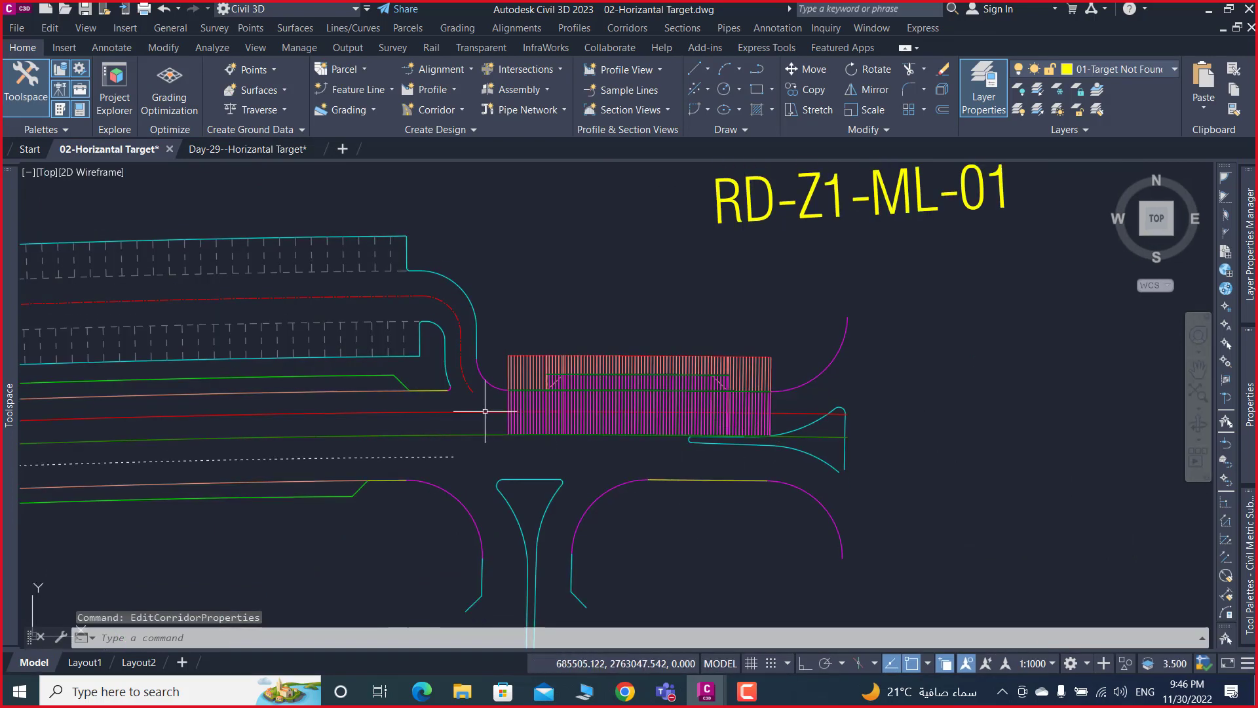
click(478, 413)
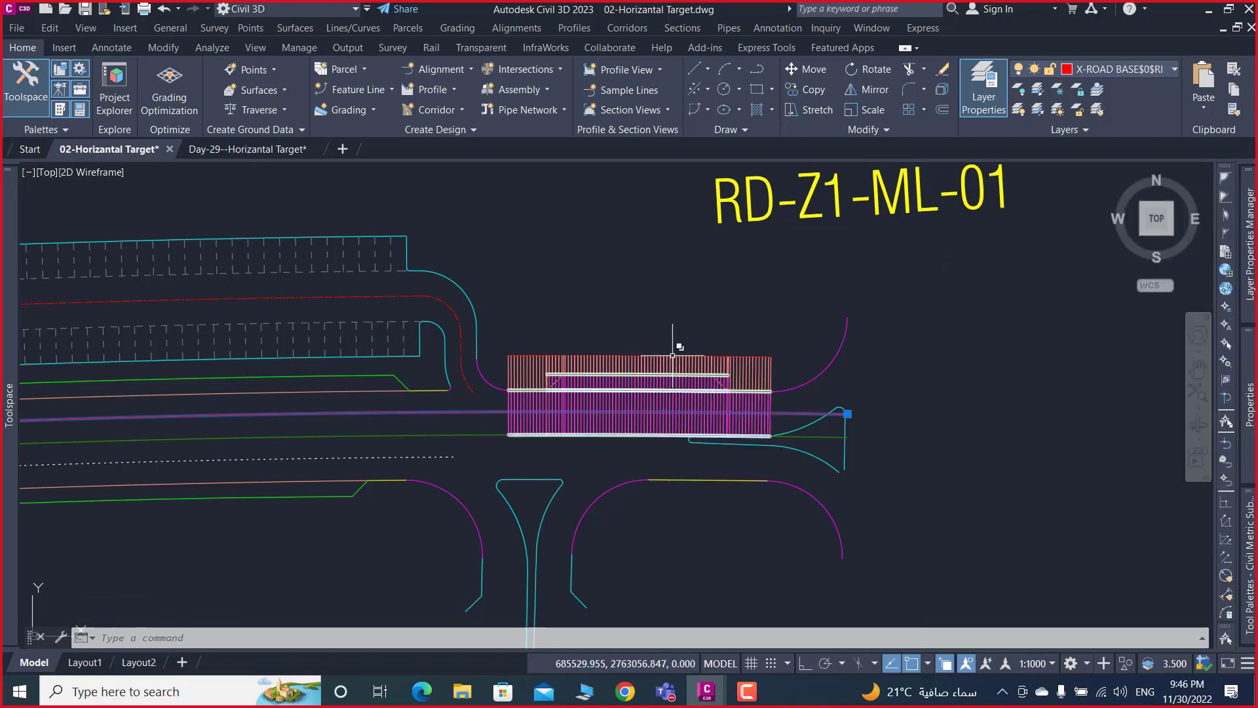
scroll(786, 418, up, 4)
key(Escape)
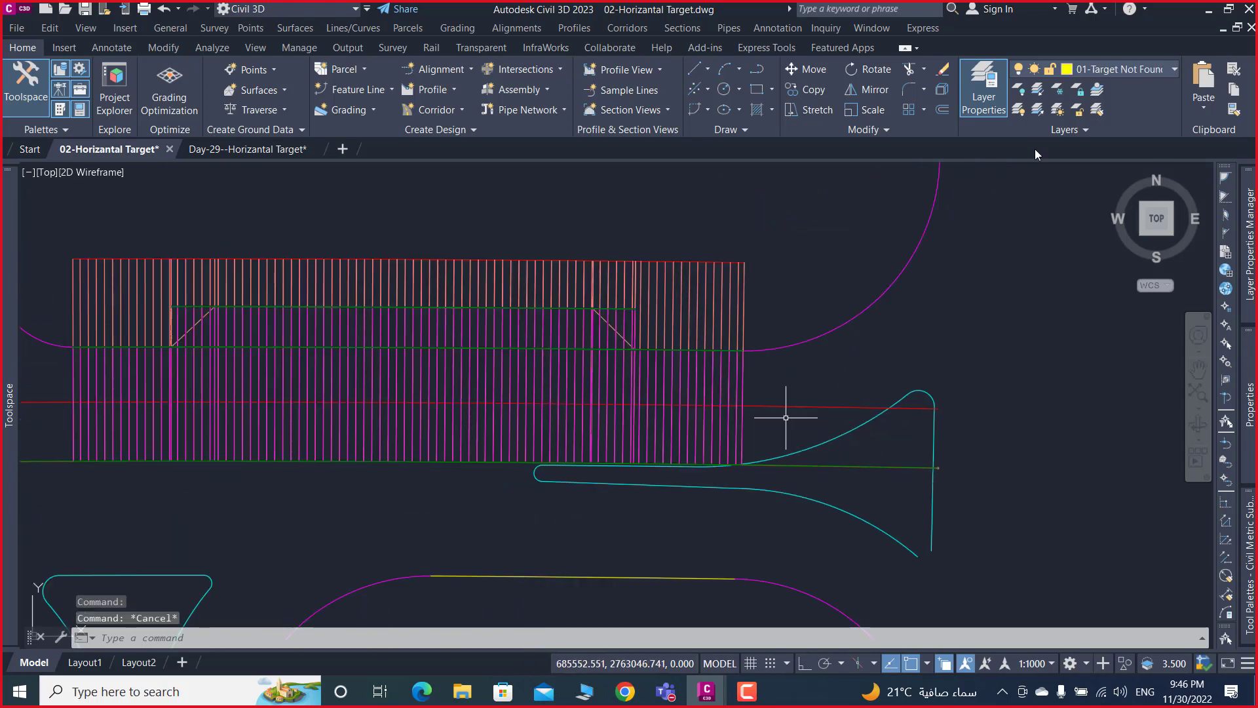
- Review the Layers dropdown without changes, then save 02-Horizantal Target
click(1113, 69)
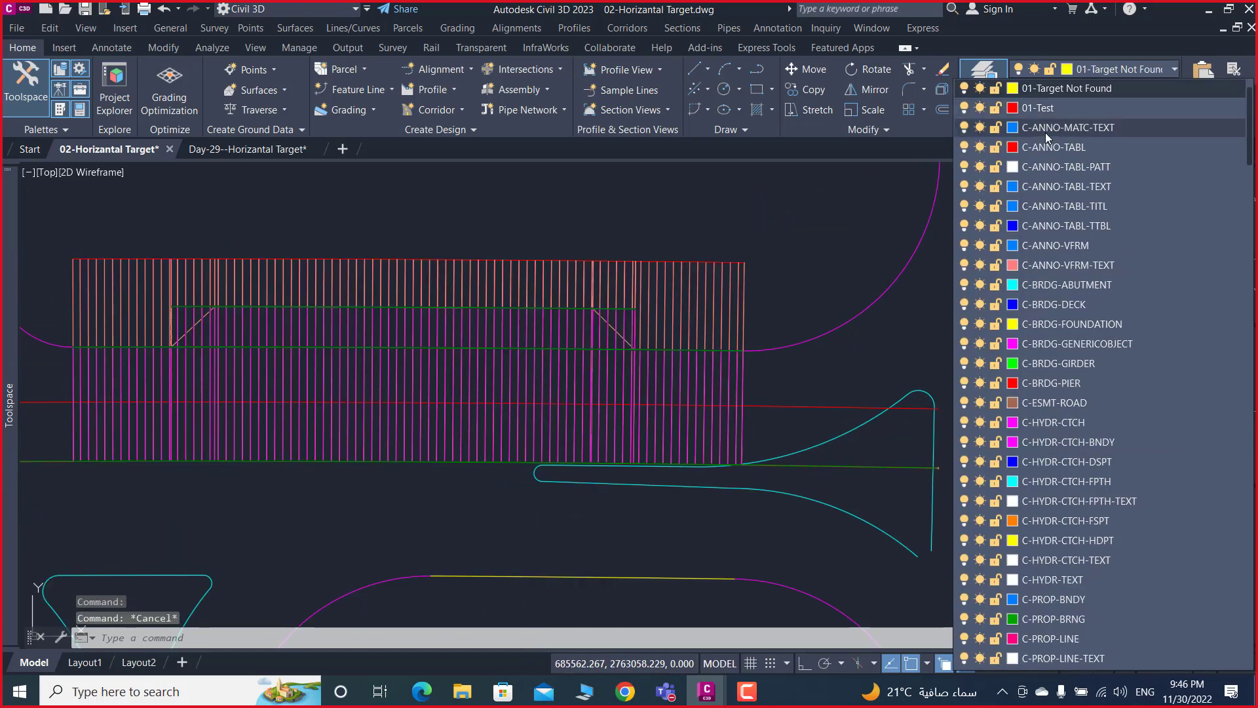
scroll(1043, 145, up, 1)
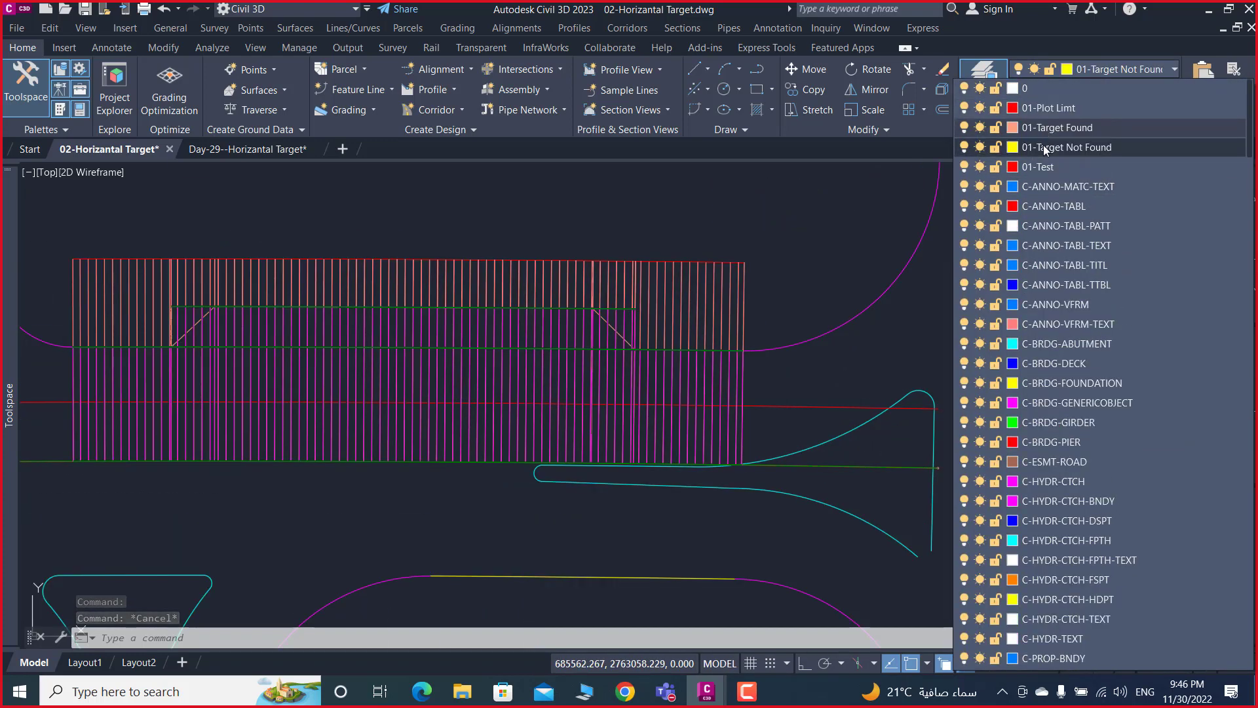
click(790, 387)
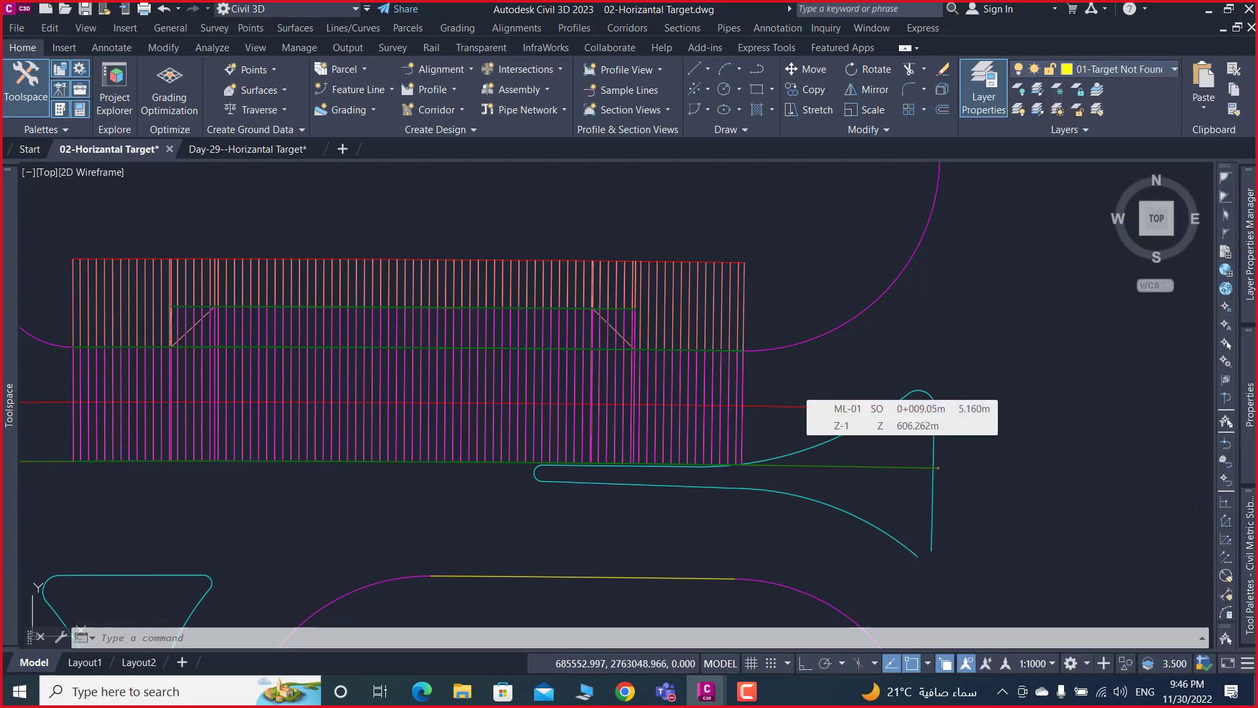
key(ctrl+s)
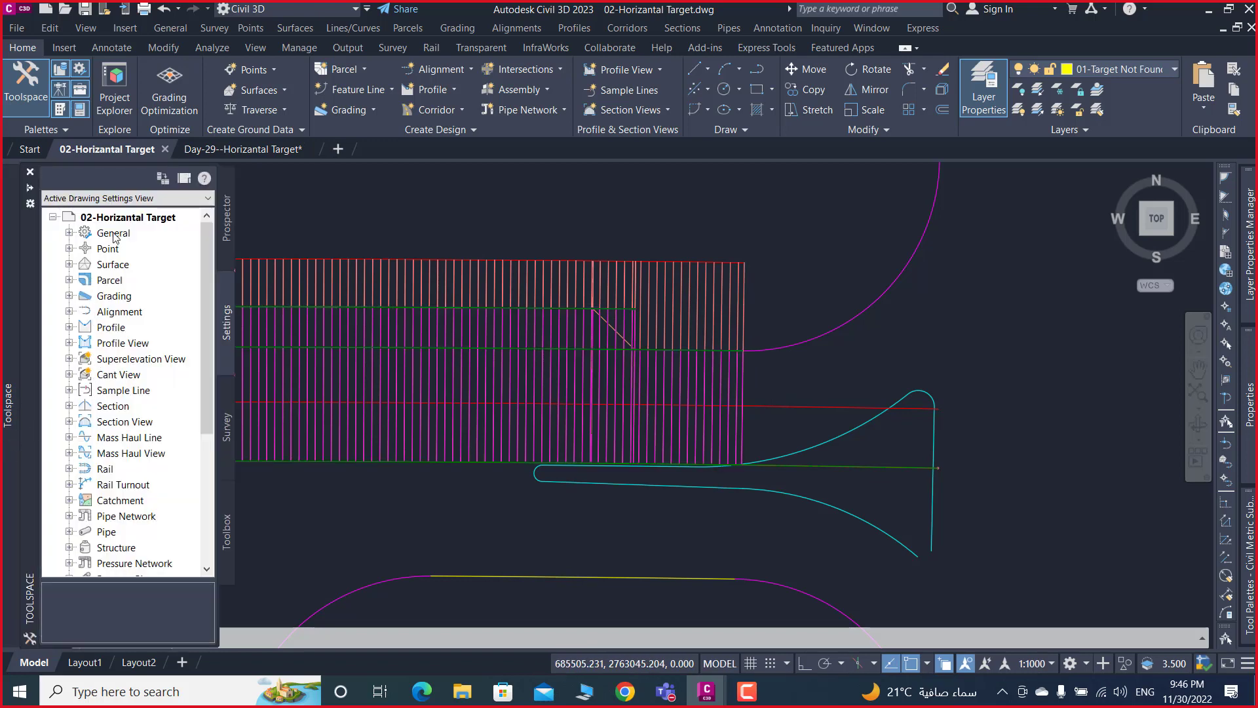
- Find Road-ML-01 under Corridors in Prospector and pick the red line on X-ROAD BASE
click(227, 218)
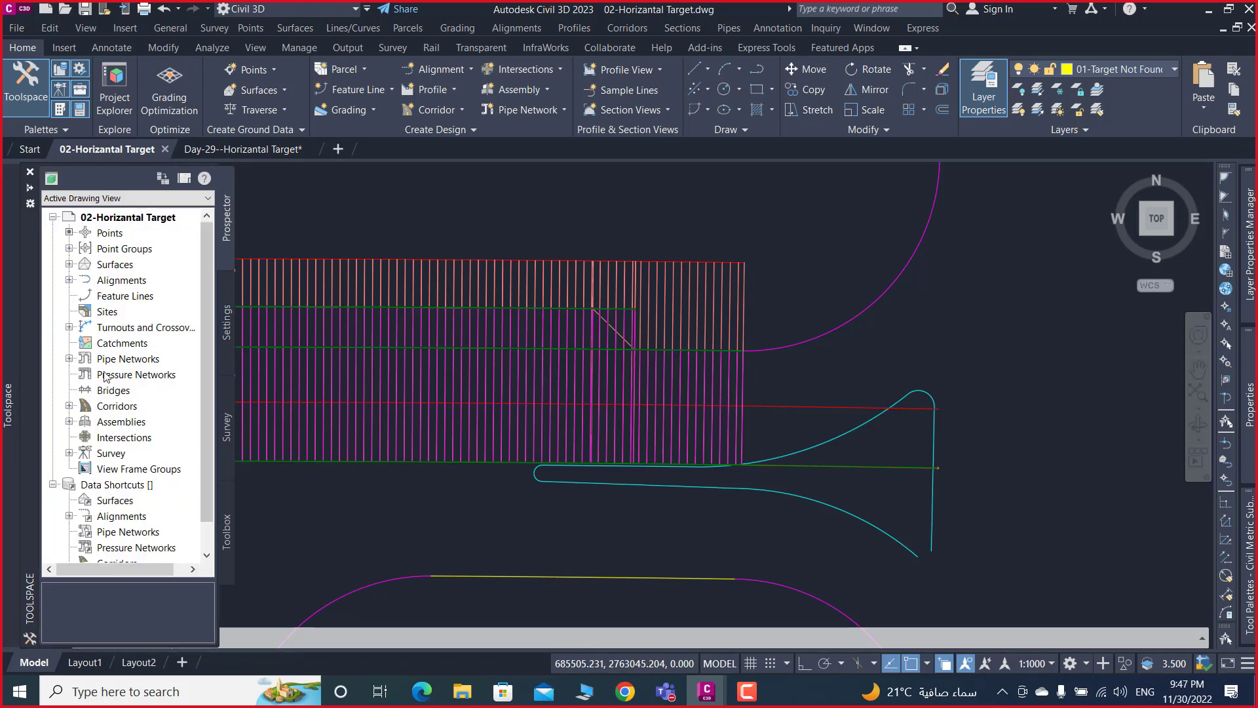
click(69, 406)
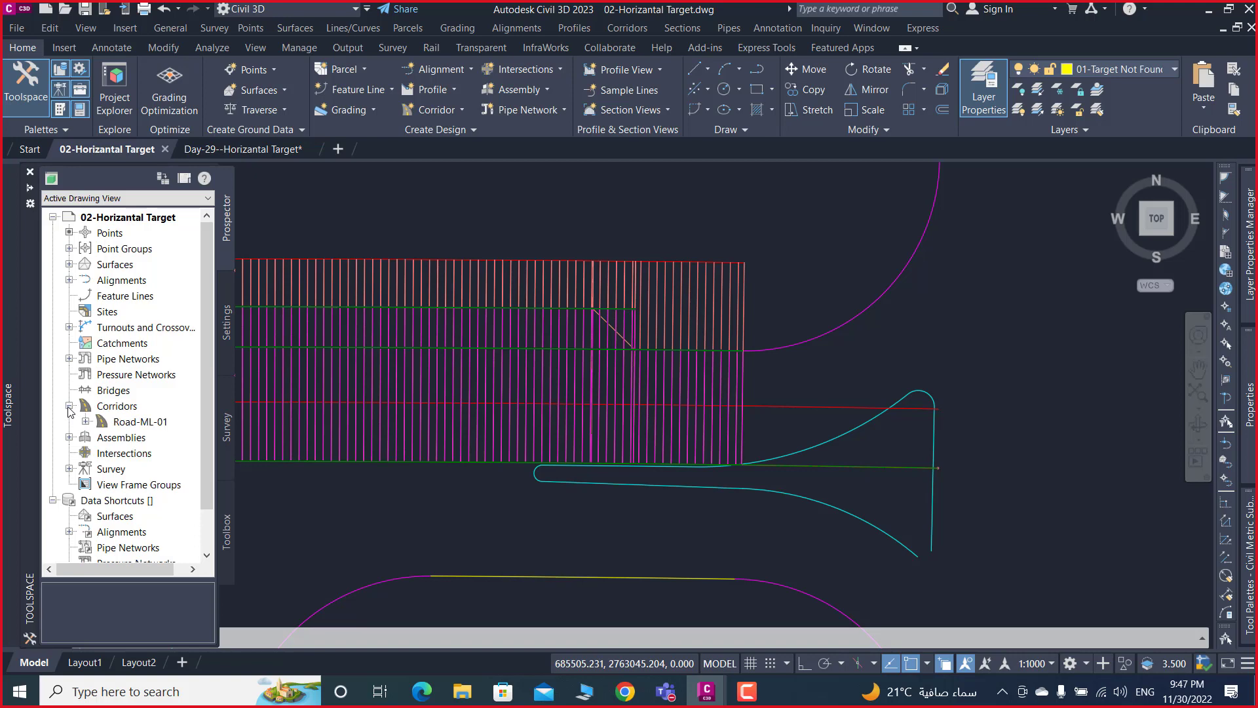
click(795, 406)
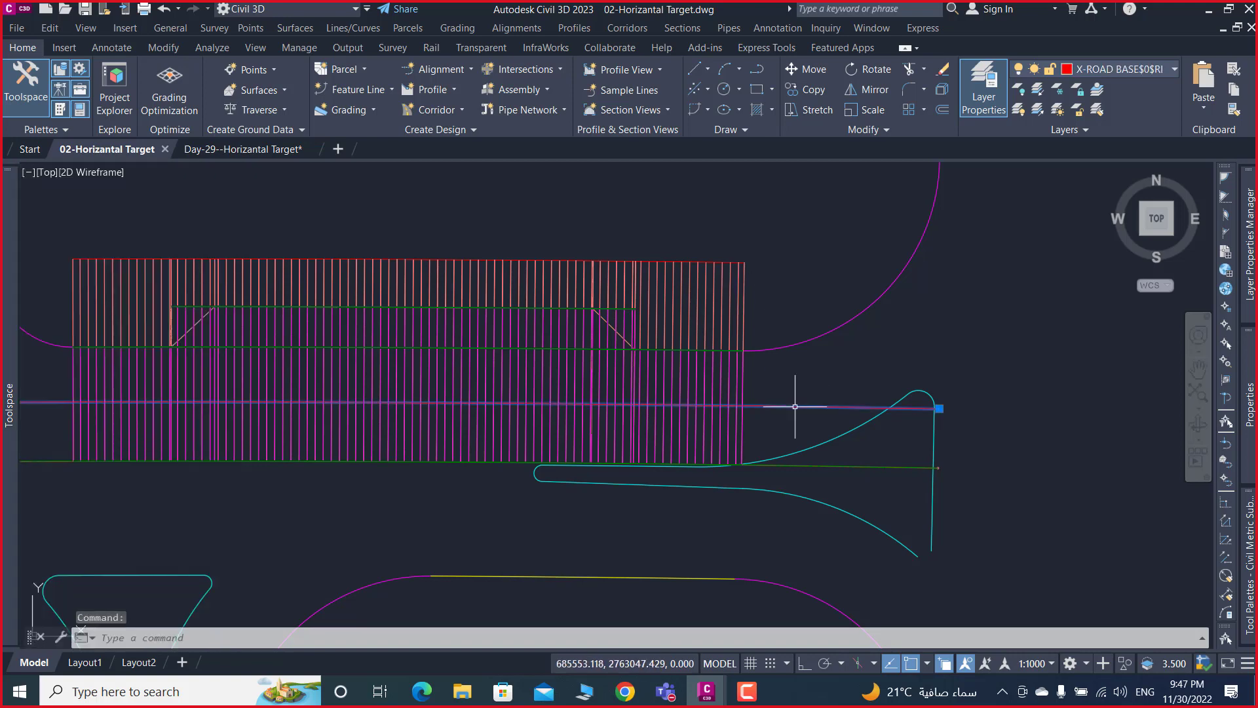
- Move the selected red horizontal line onto the 01-Test layer and deselect it
click(1114, 69)
scroll(1084, 170, up, 5)
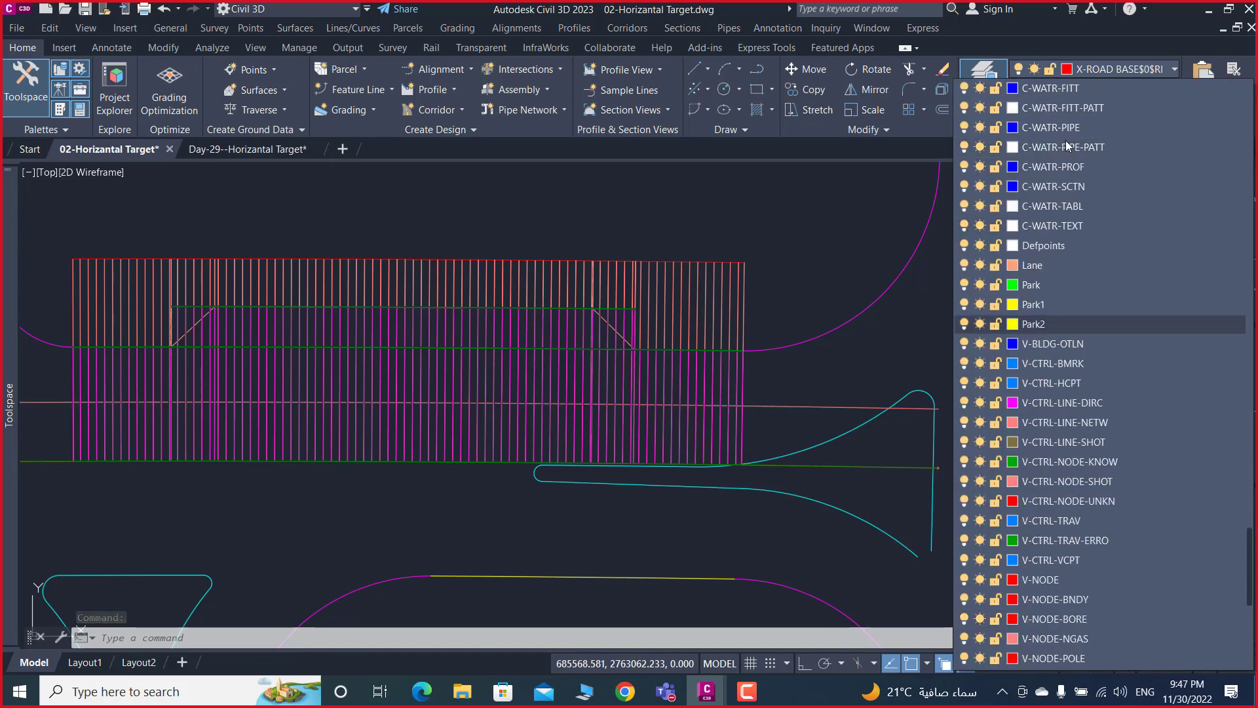
scroll(1114, 262, up, 5)
scroll(1179, 327, up, 5)
scroll(1248, 366, up, 5)
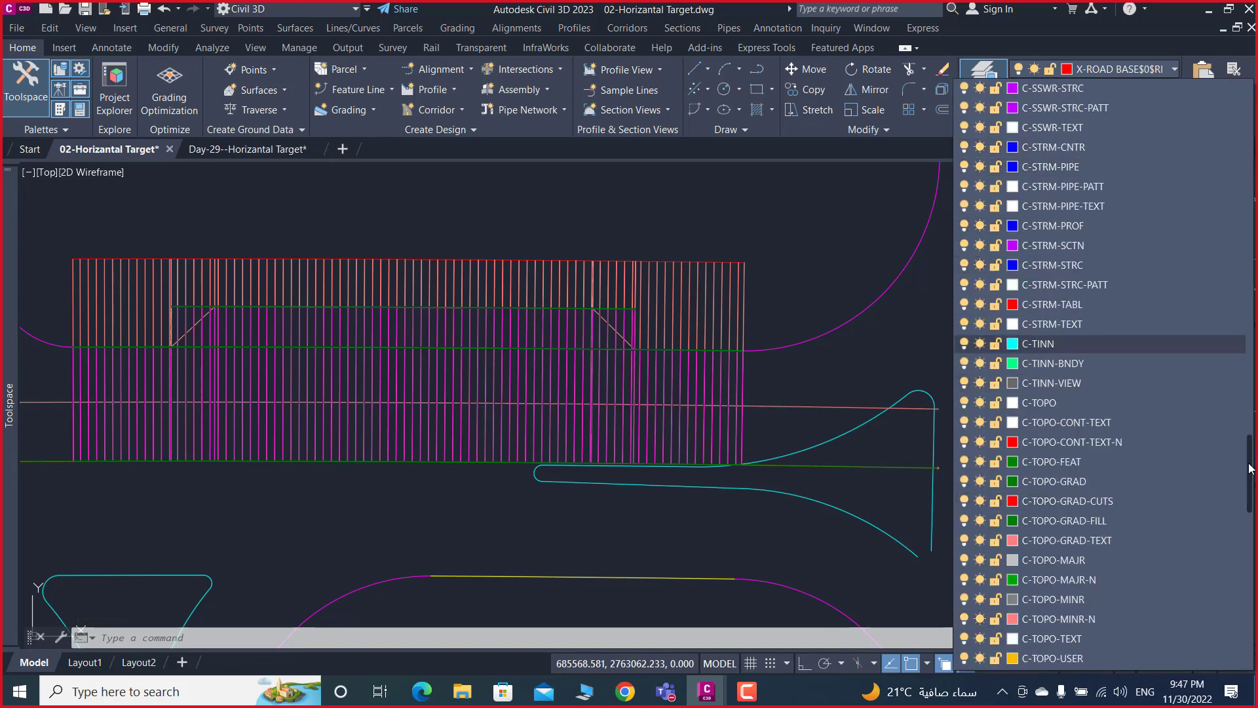
scroll(1239, 262, up, 10)
scroll(1221, 158, up, 10)
scroll(1238, 94, up, 10)
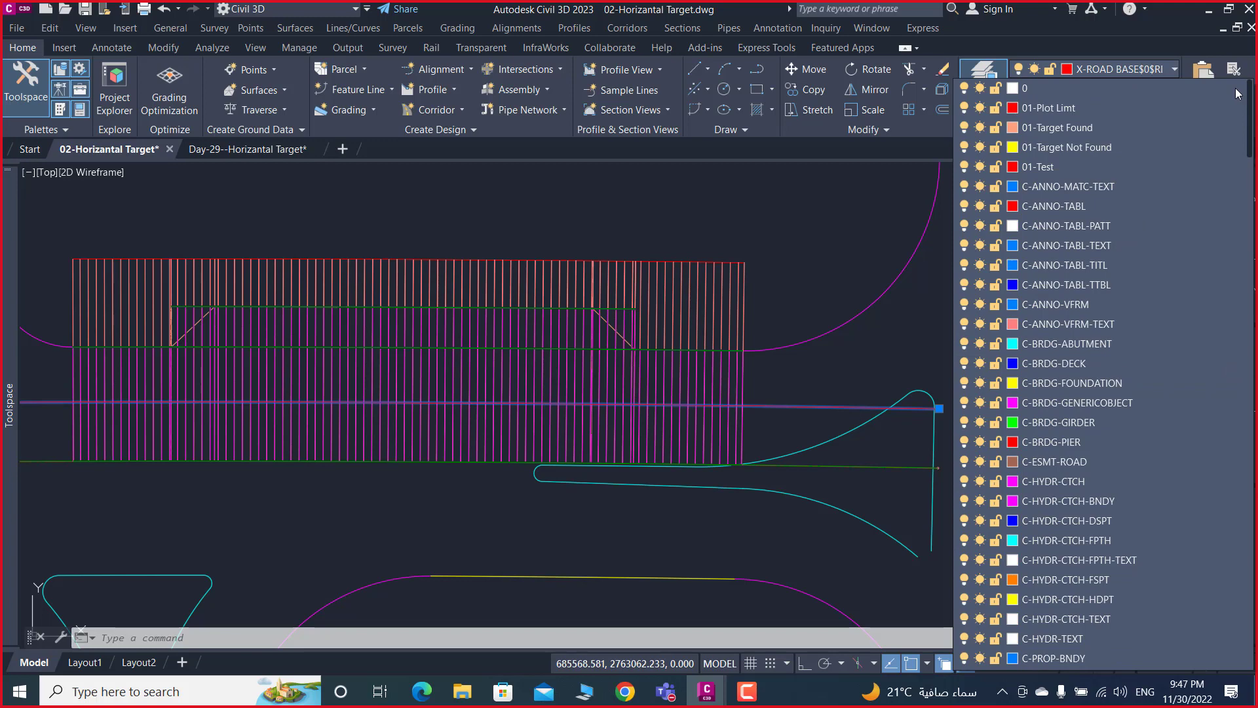
click(1042, 166)
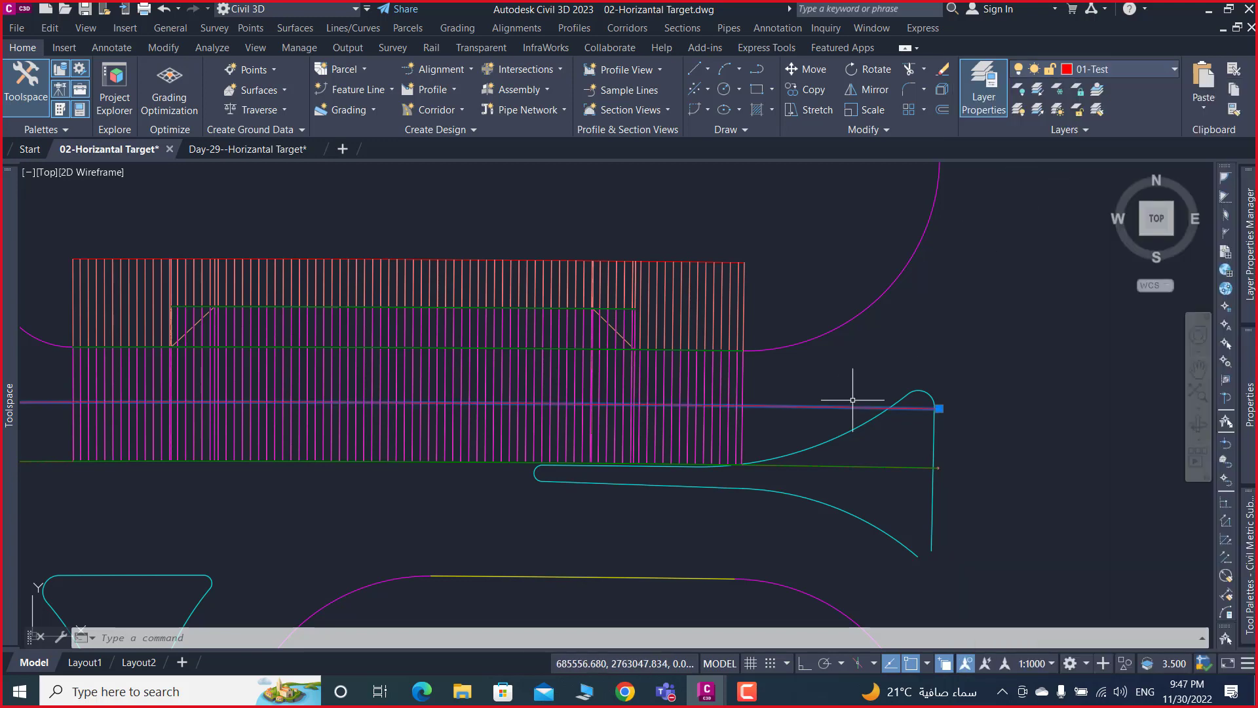
key(Escape)
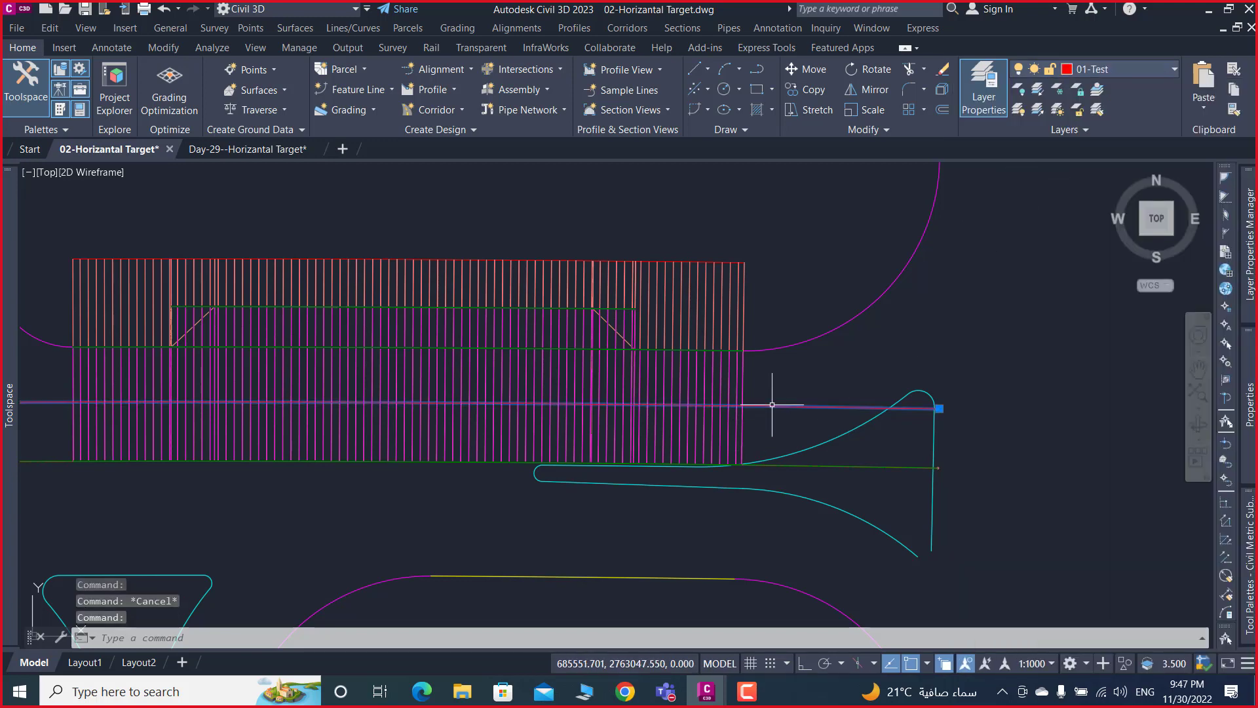
key(Escape)
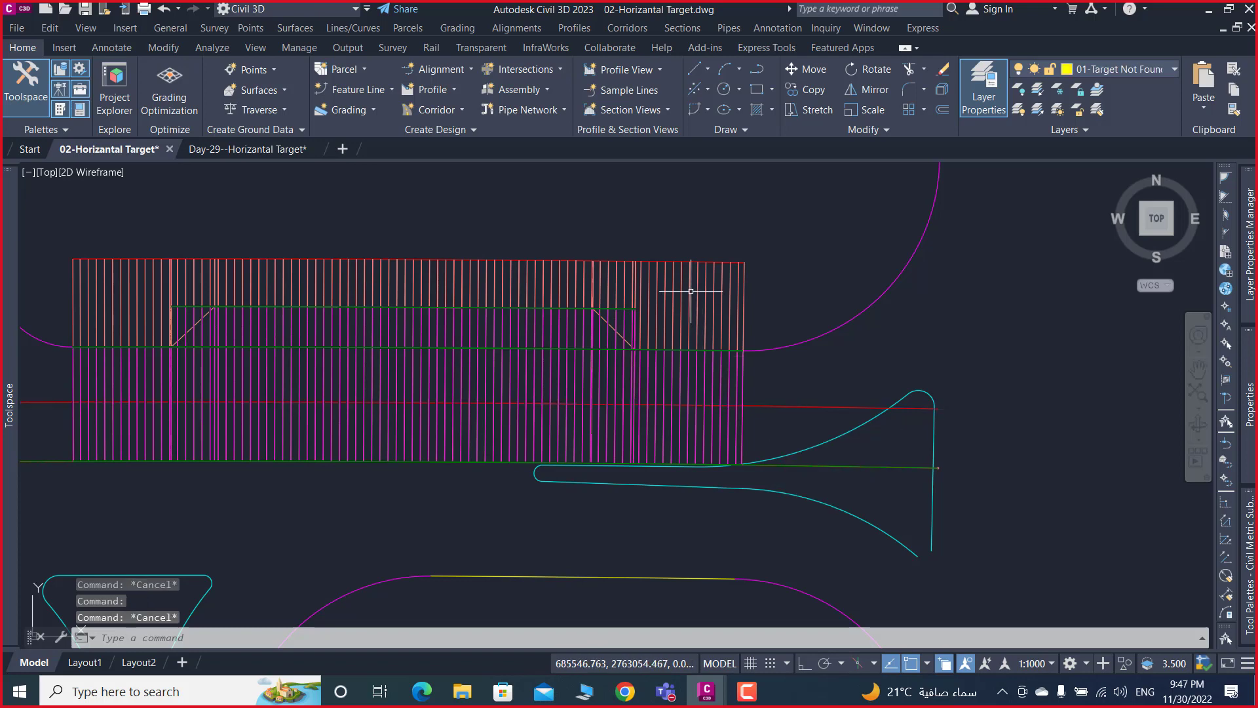
- Select Road-ML-01, recentre the view on it, and open its Corridor Properties
click(690, 290)
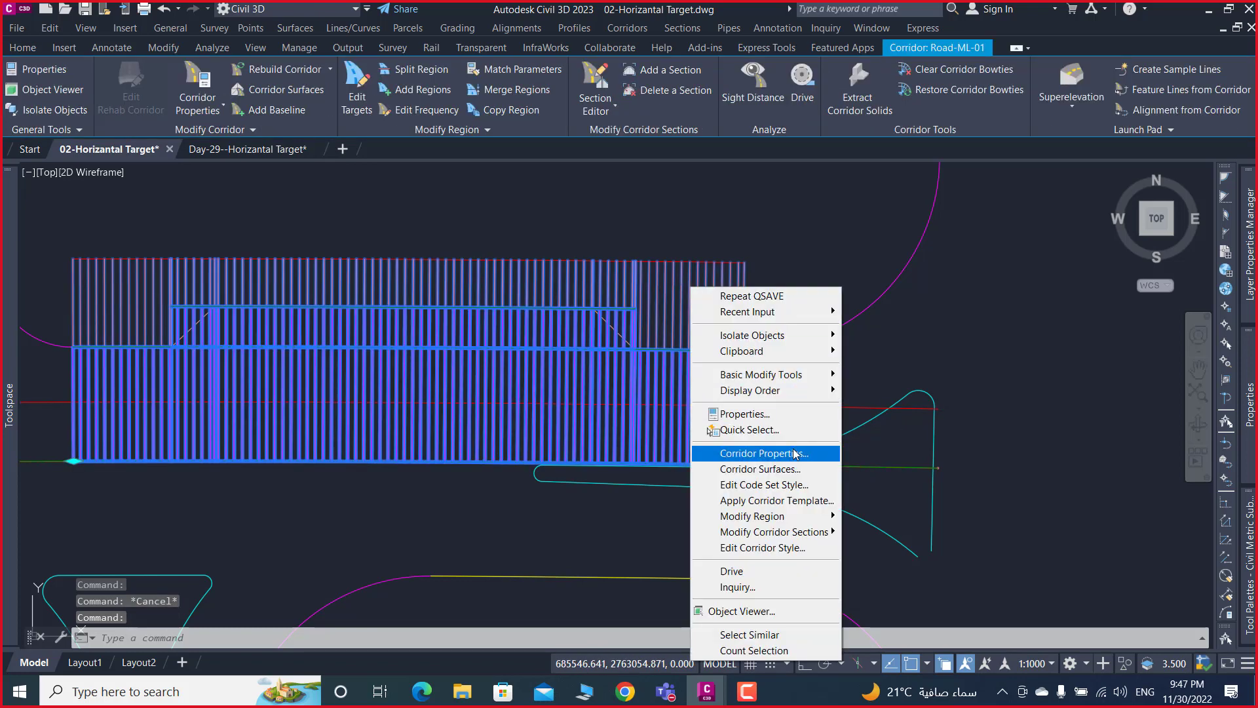
click(925, 314)
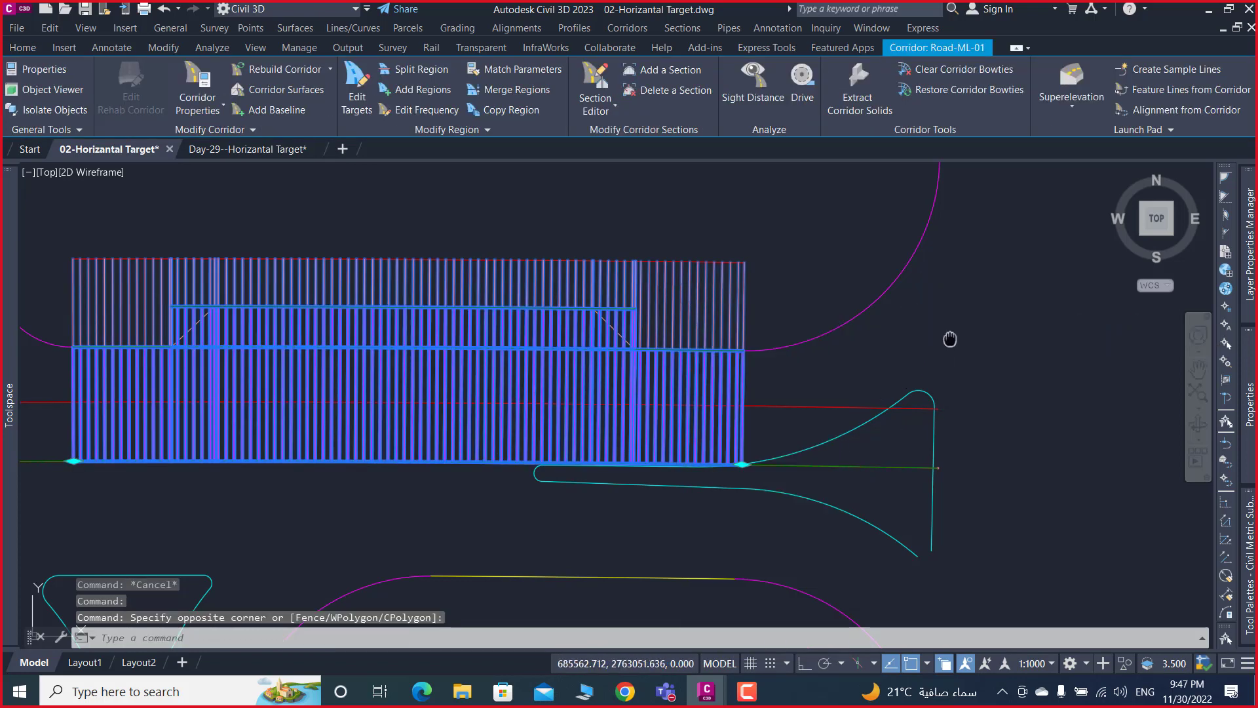
scroll(940, 316, down, 5)
mouse_move(913, 315)
middle_down()
mouse_move(863, 331)
mouse_move(444, 291)
middle_up()
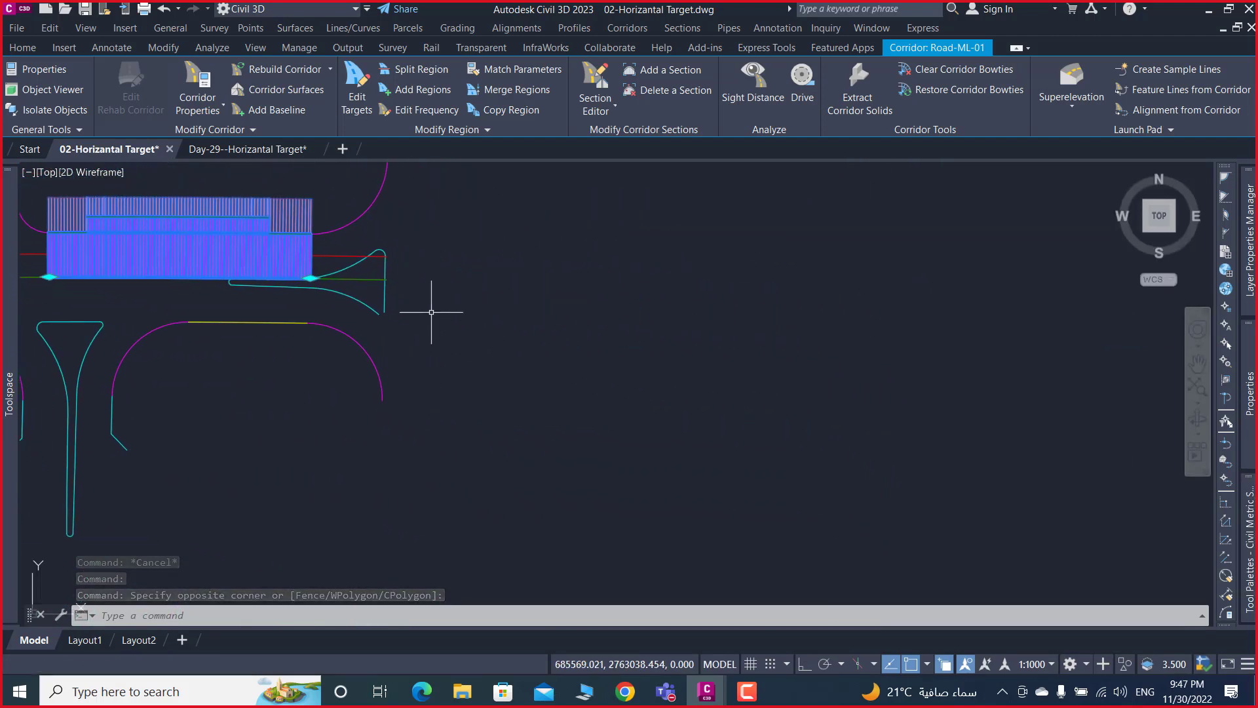
scroll(278, 195, up, 3)
mouse_move(293, 223)
middle_down()
mouse_move(525, 171)
mouse_move(550, 206)
mouse_move(578, 198)
middle_up()
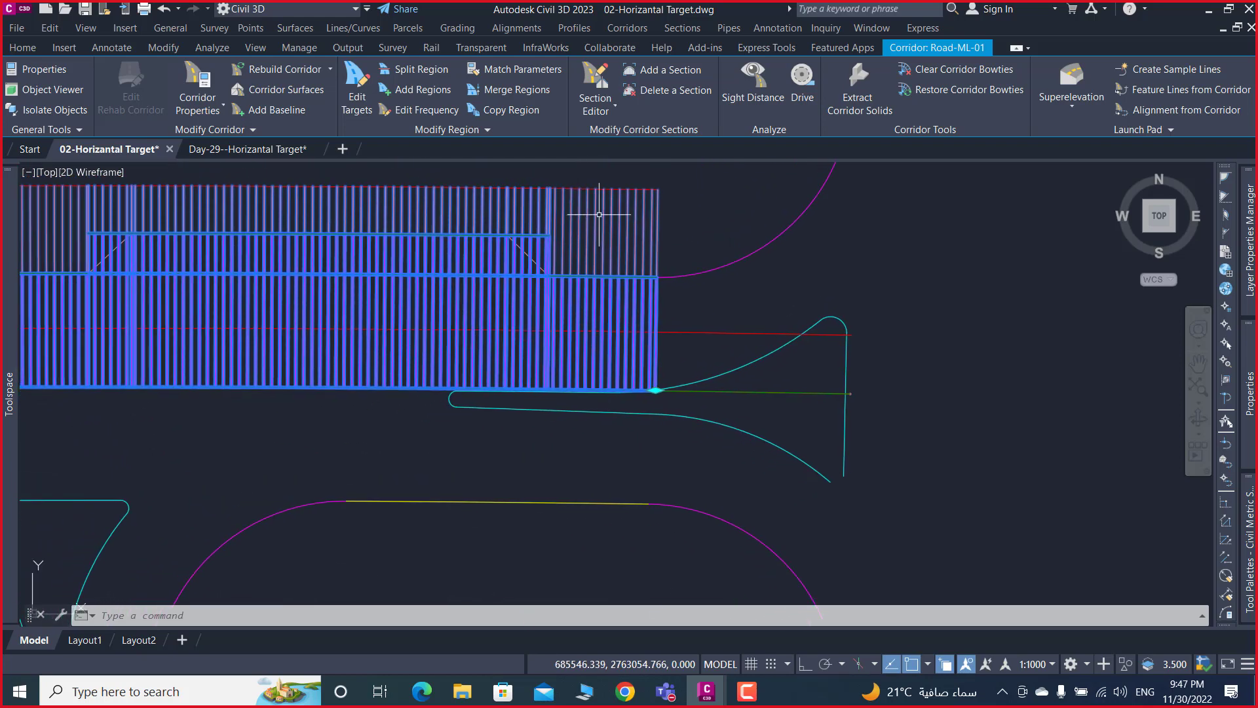
right_click(732, 197)
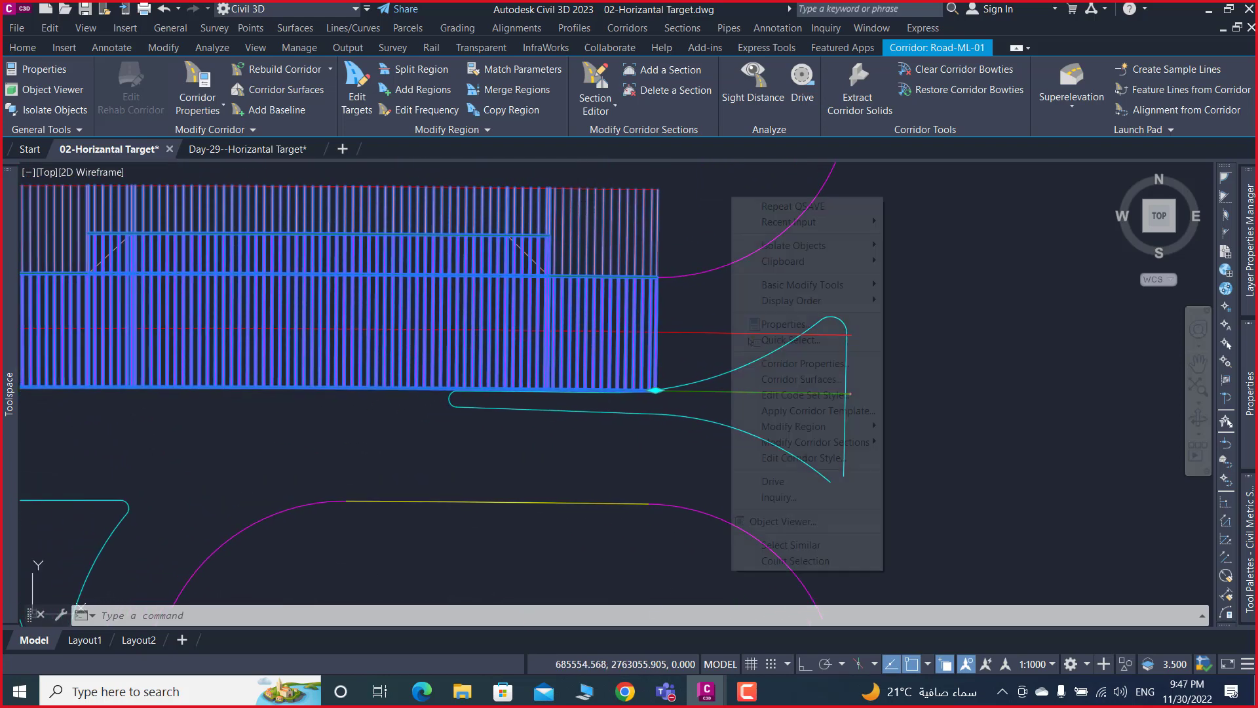
click(806, 363)
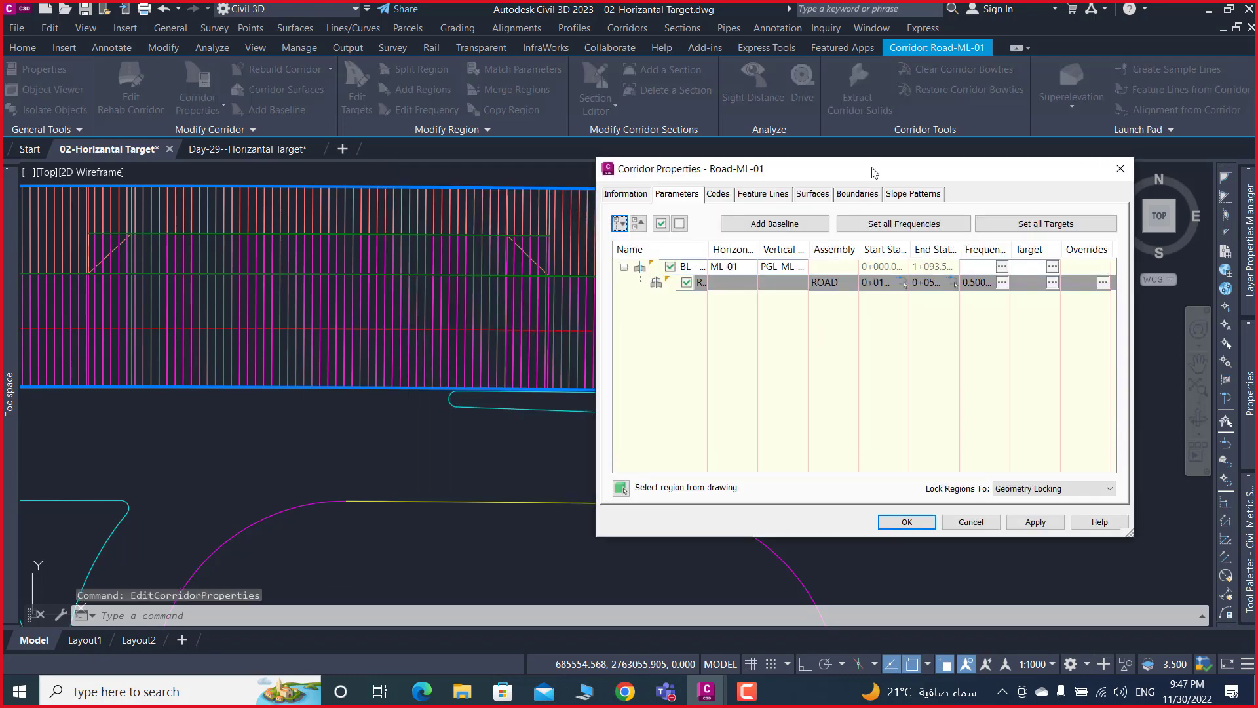
- Open target mapping for the ROAD region and collapse all subassembly groups
drag(887, 179, 963, 116)
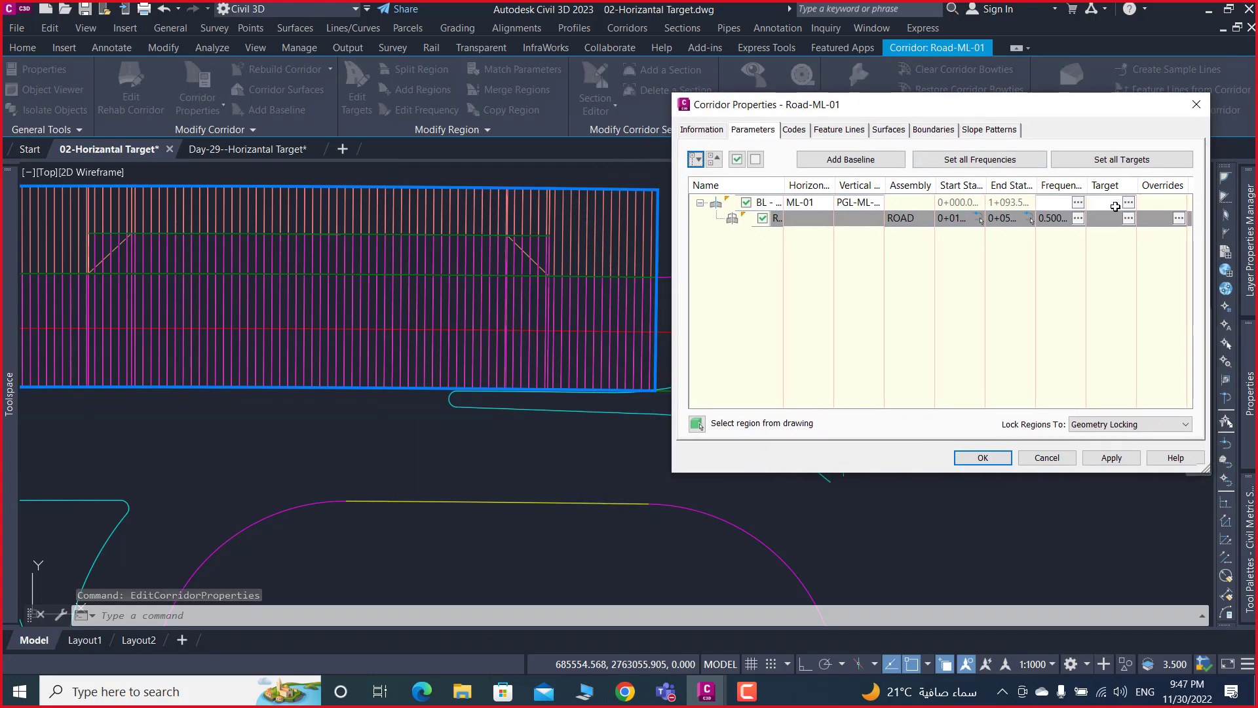
click(1128, 203)
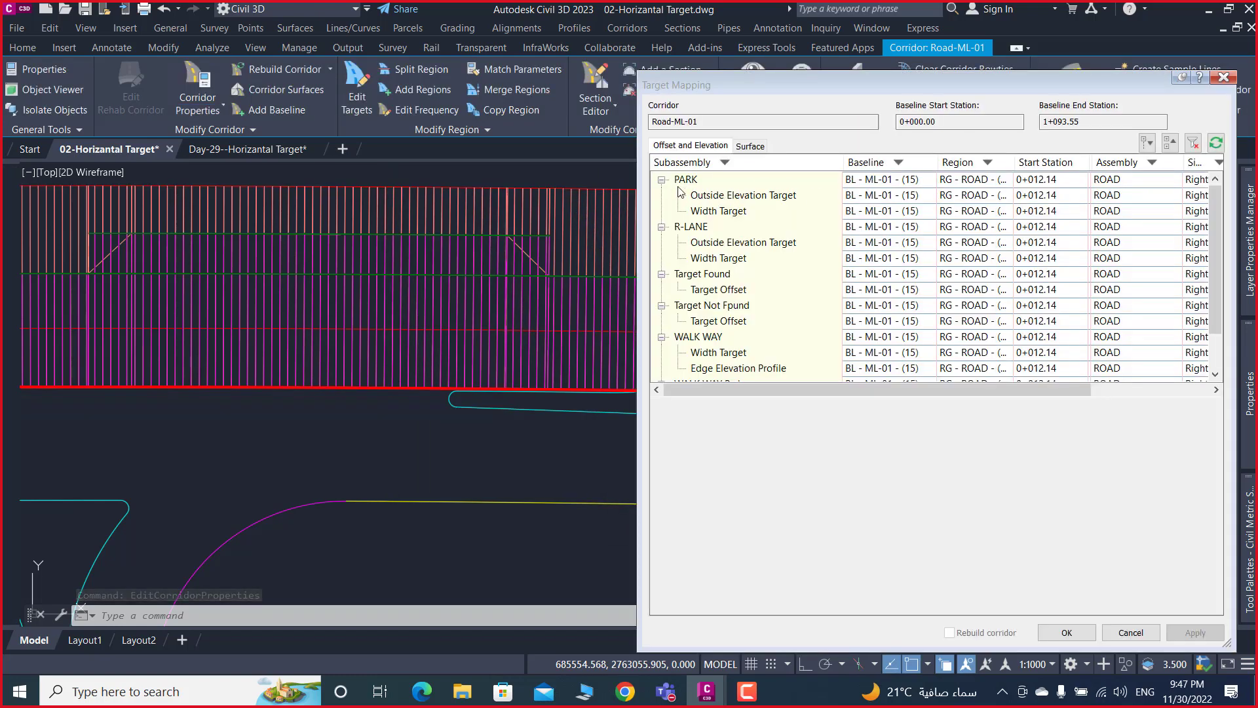
click(662, 195)
click(662, 227)
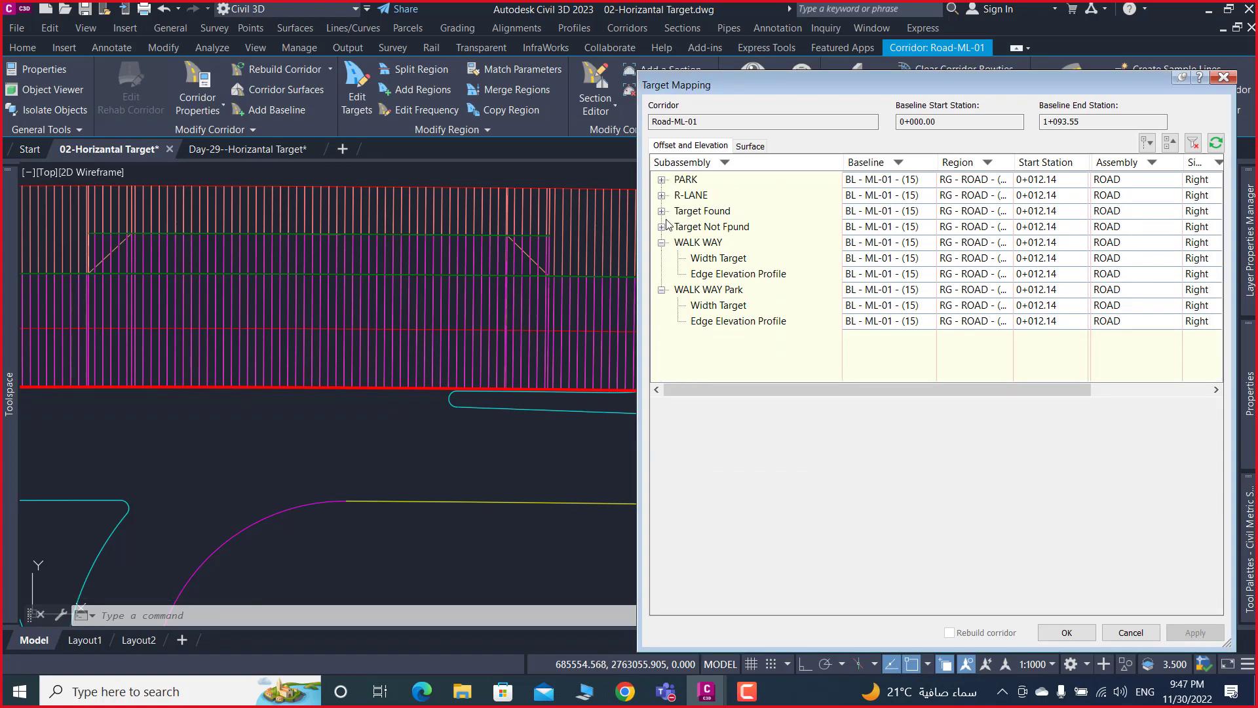
click(663, 243)
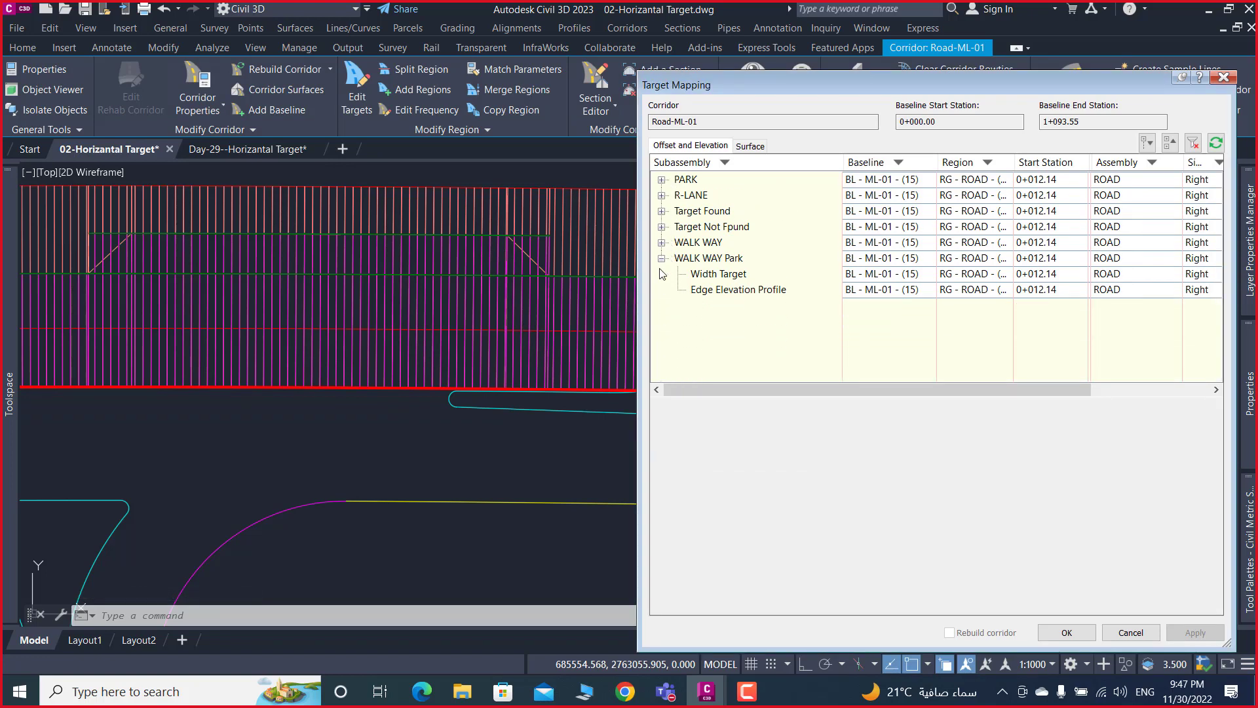
- Map R-LANE's Width Target to the 01-Test polyline and confirm it
click(663, 195)
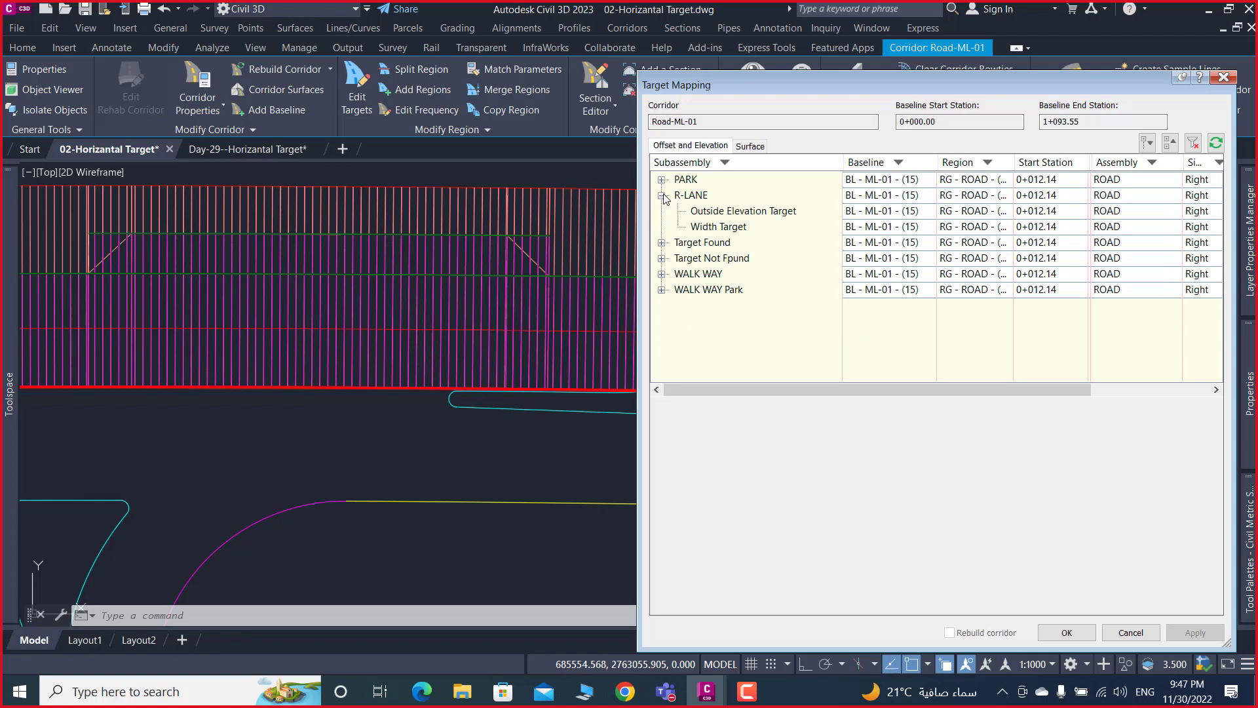
click(712, 230)
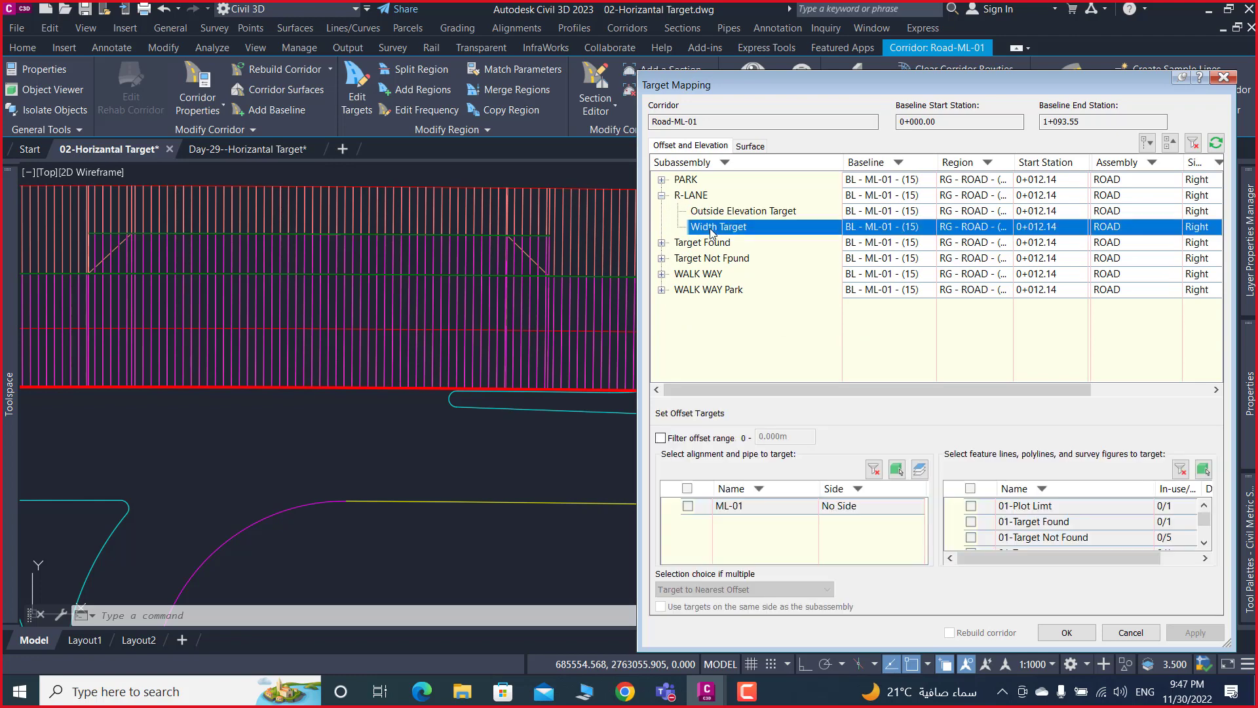
click(1204, 543)
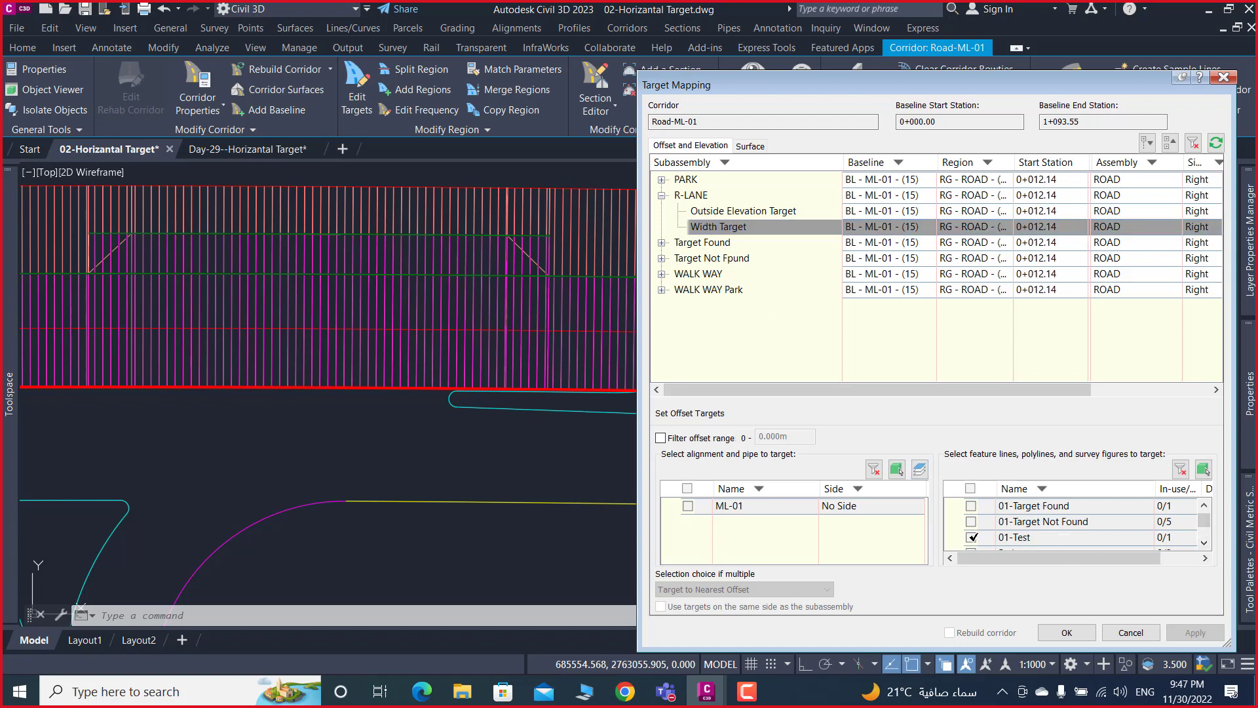
click(973, 538)
click(1075, 633)
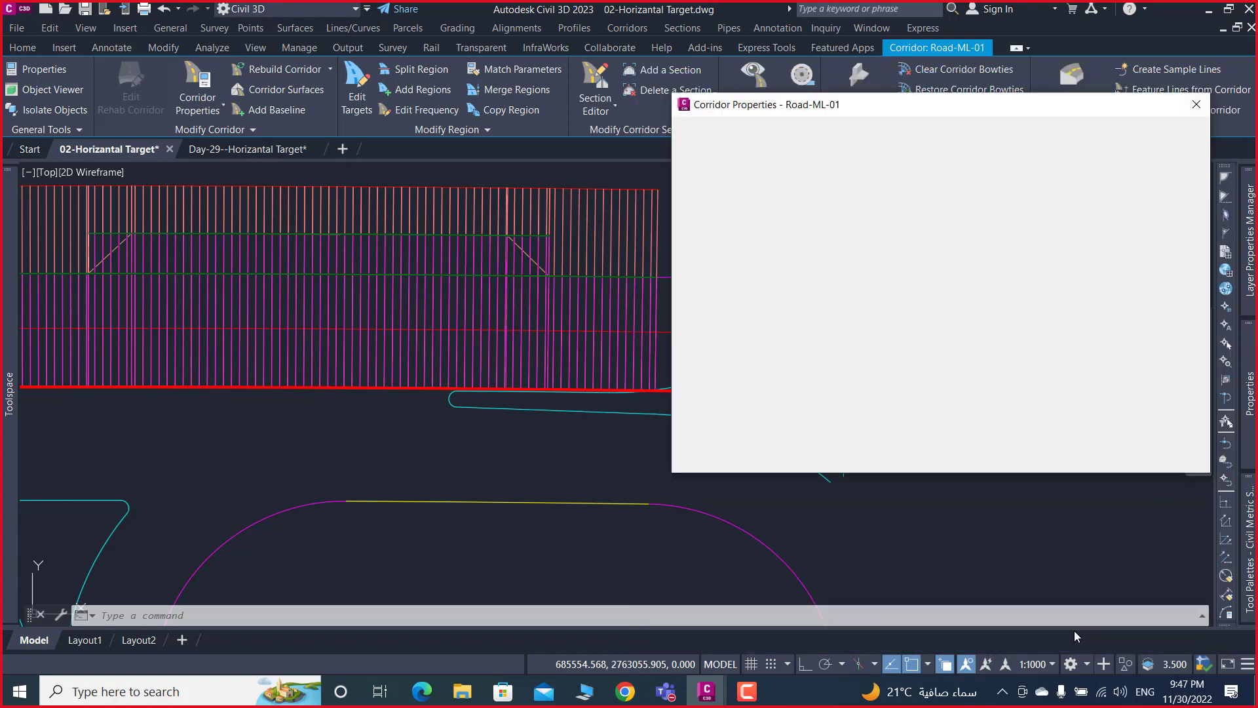
- Apply the new R-LANE width target, rebuild Road-ML-01, and close Corridor Properties
click(1115, 459)
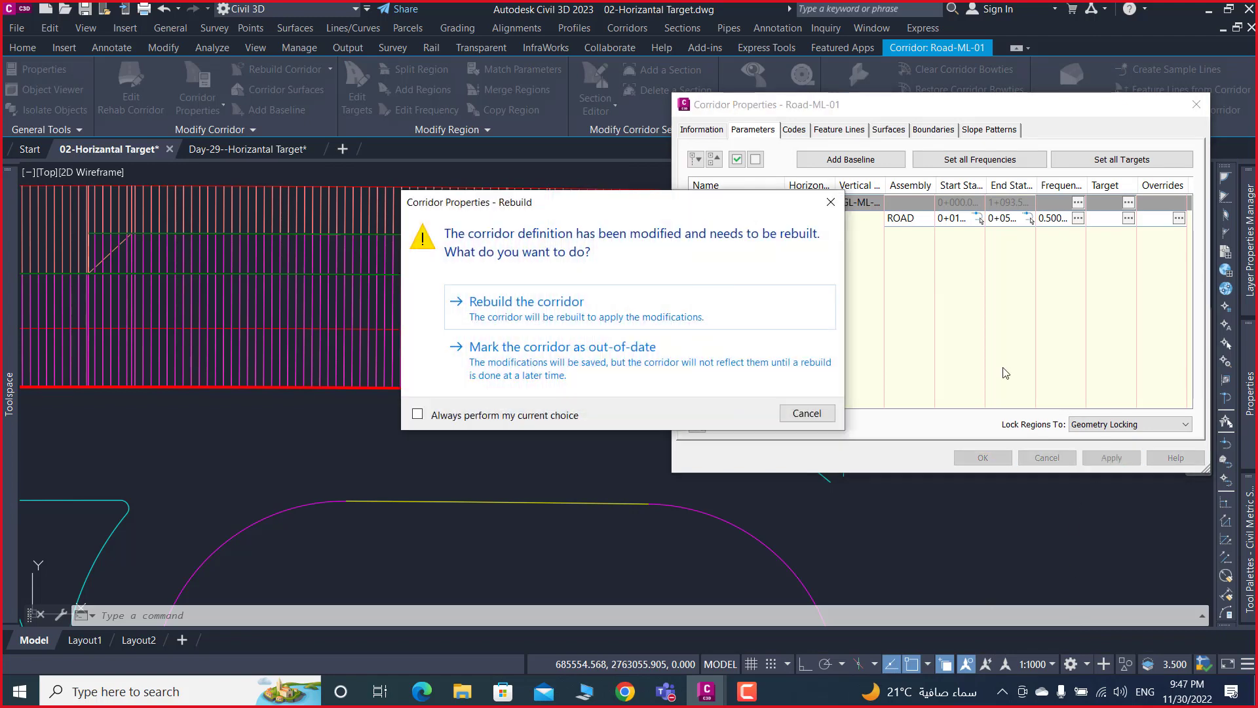
click(567, 301)
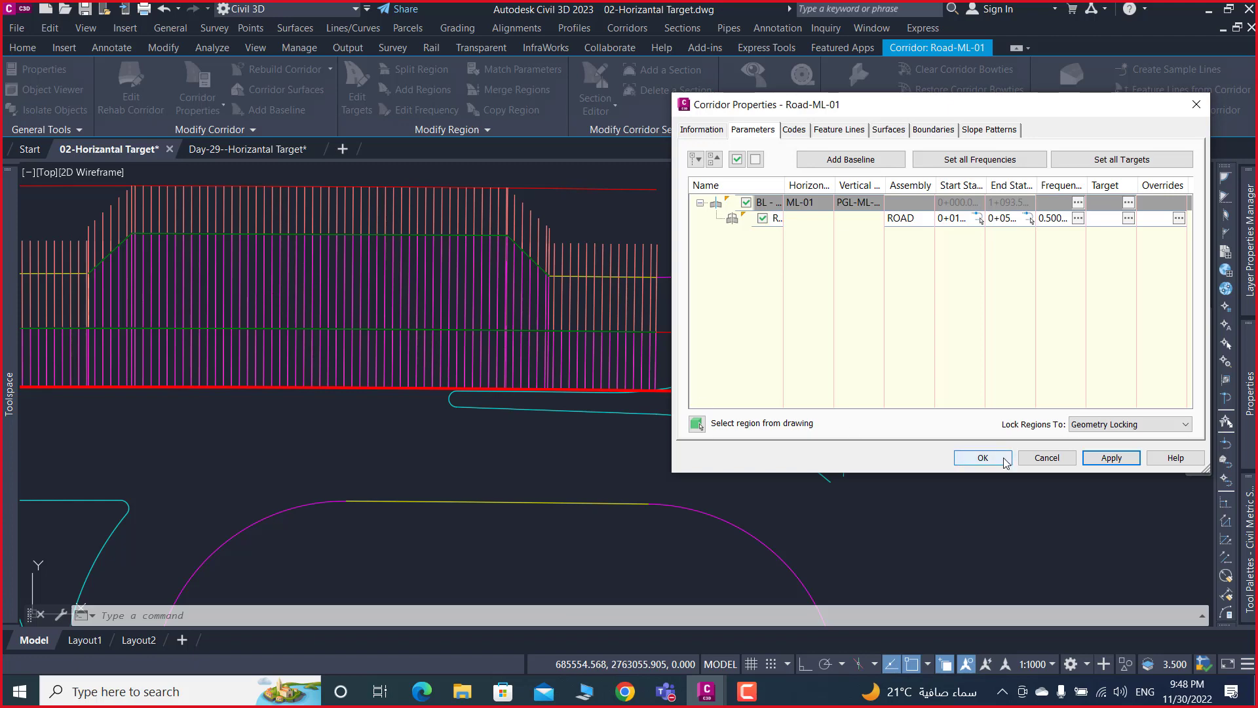
click(975, 457)
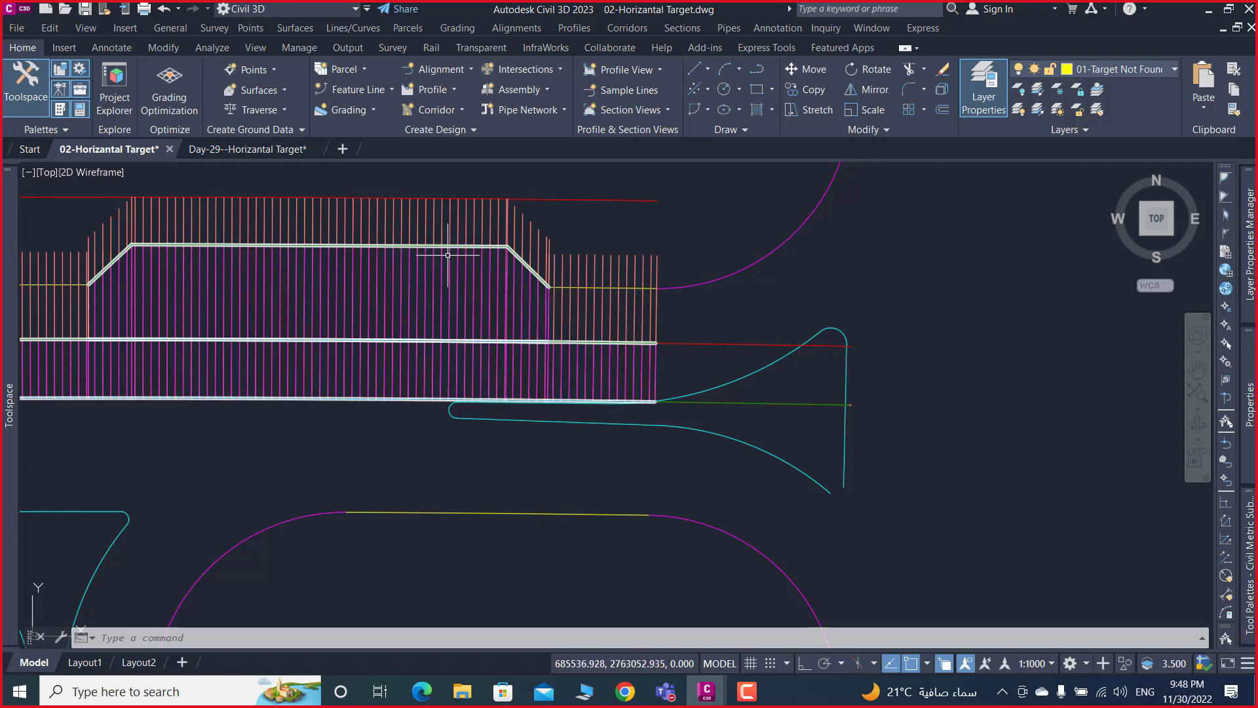
middle_drag(466, 272, 712, 335)
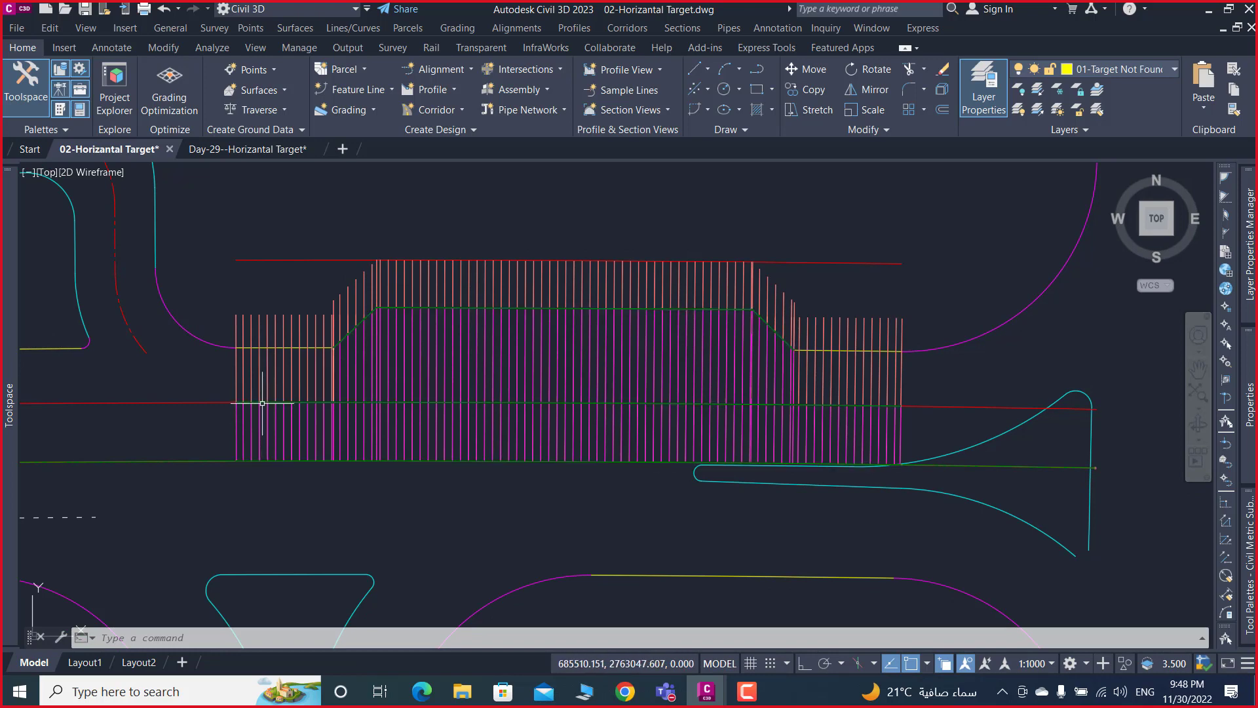
scroll(262, 374, up, 2)
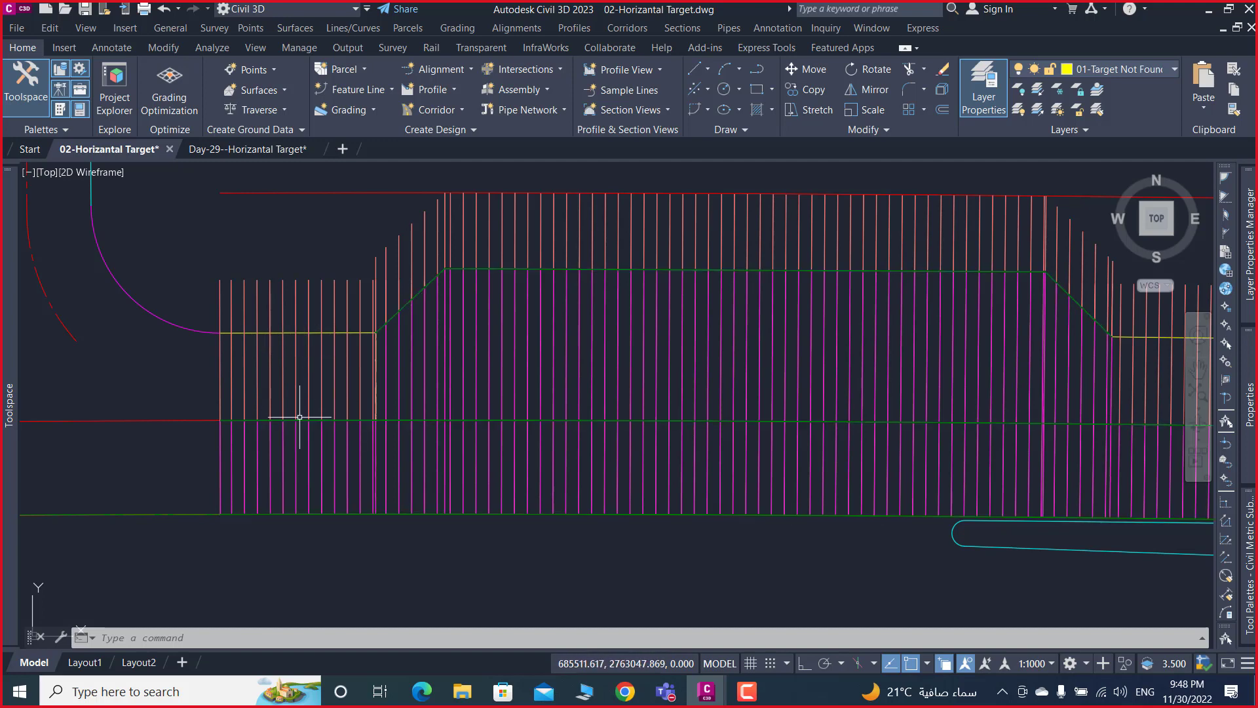
scroll(242, 403, down, 5)
scroll(456, 401, up, 5)
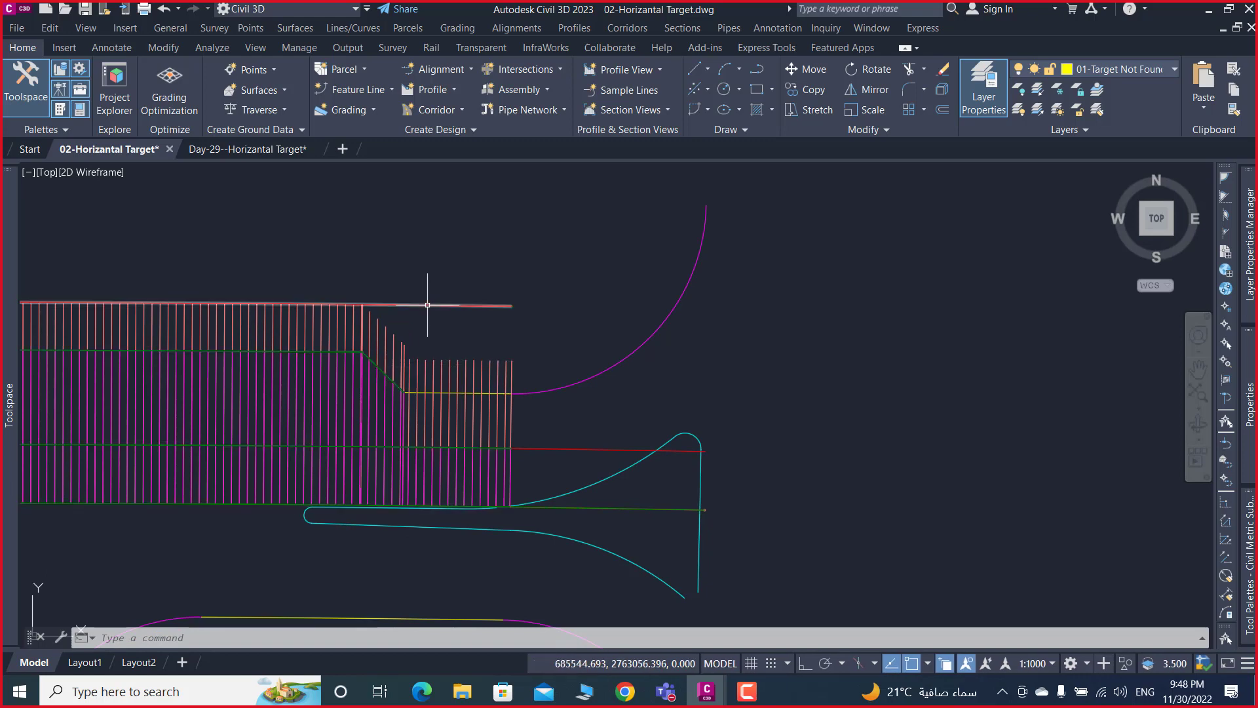
scroll(427, 305, down, 5)
scroll(427, 304, down, 3)
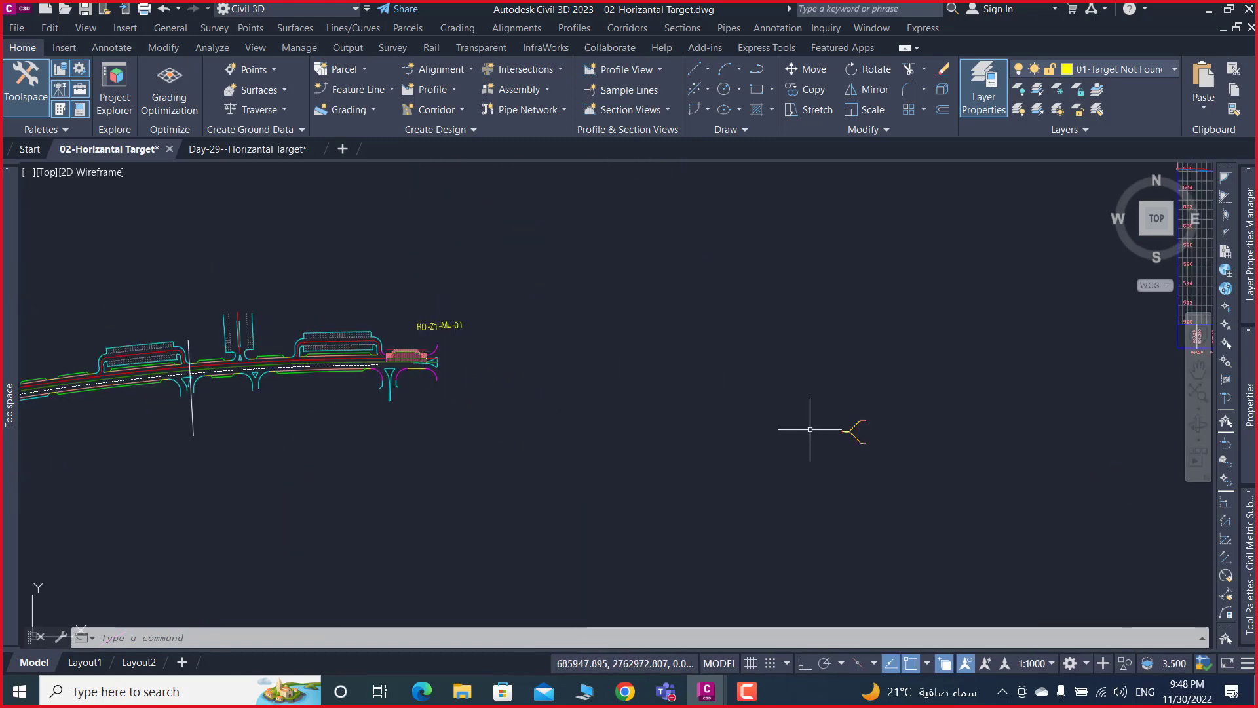
scroll(871, 427, up, 4)
scroll(852, 419, up, 2)
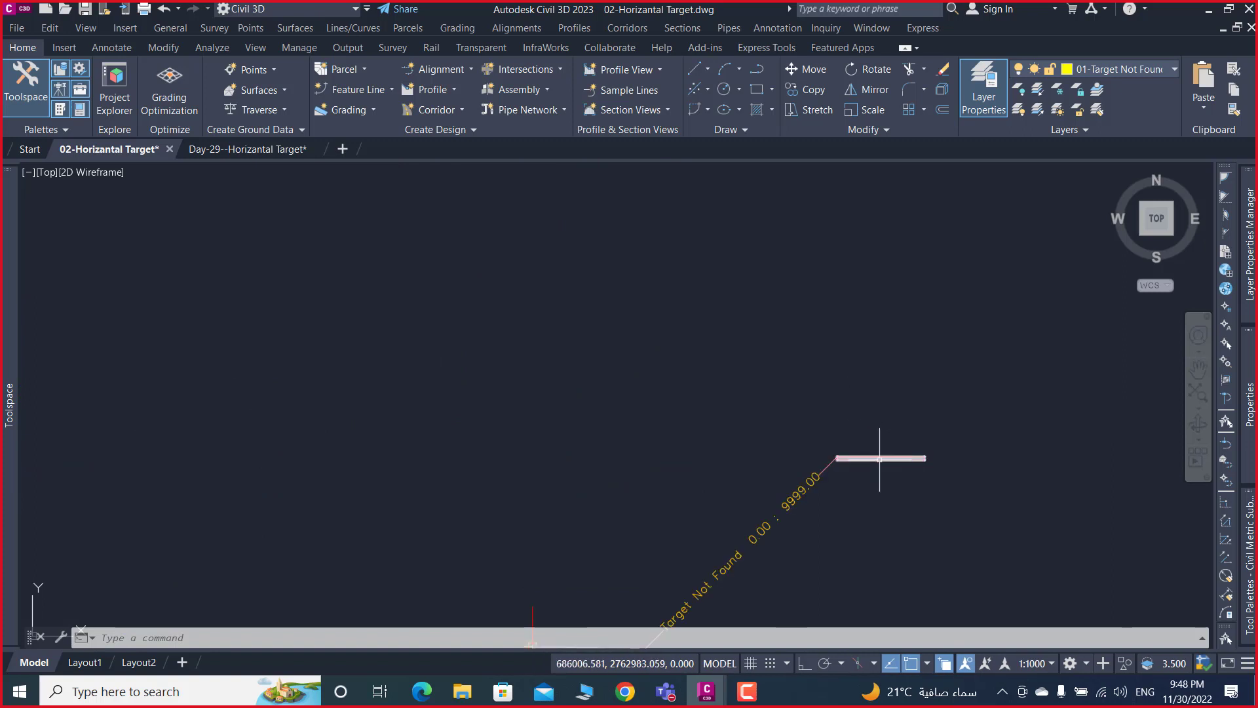
click(879, 459)
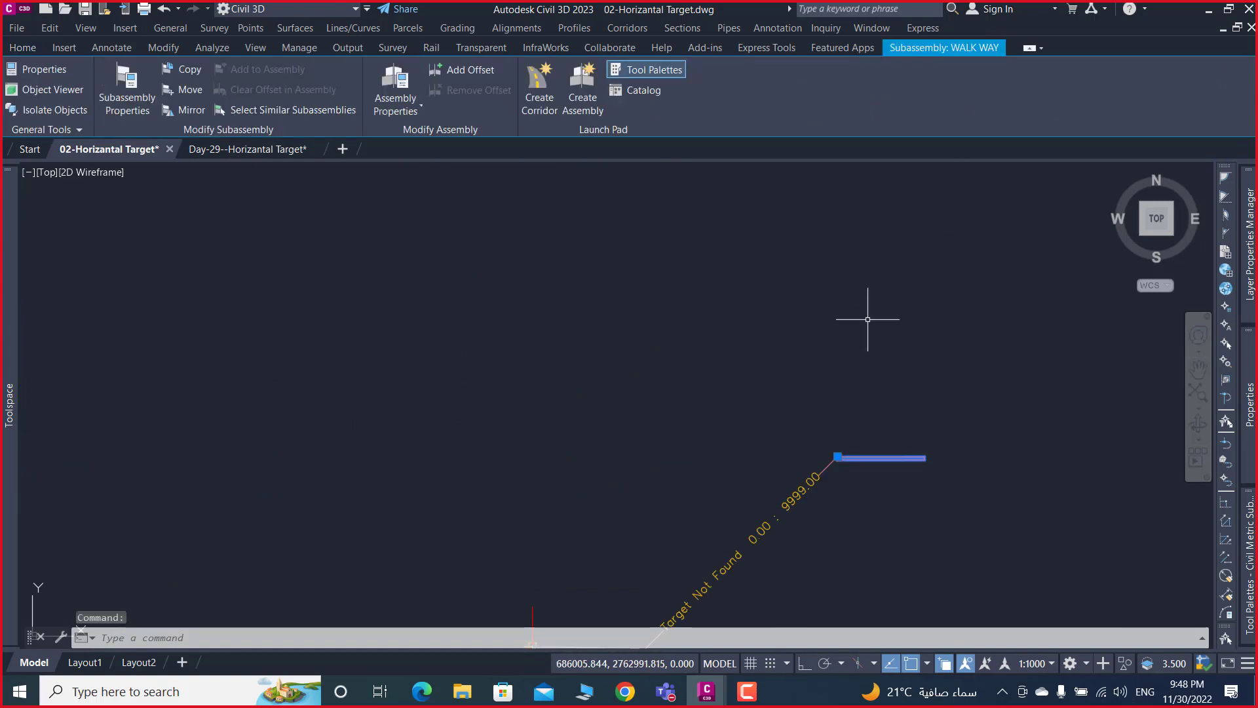
key(Escape)
scroll(865, 325, down, 3)
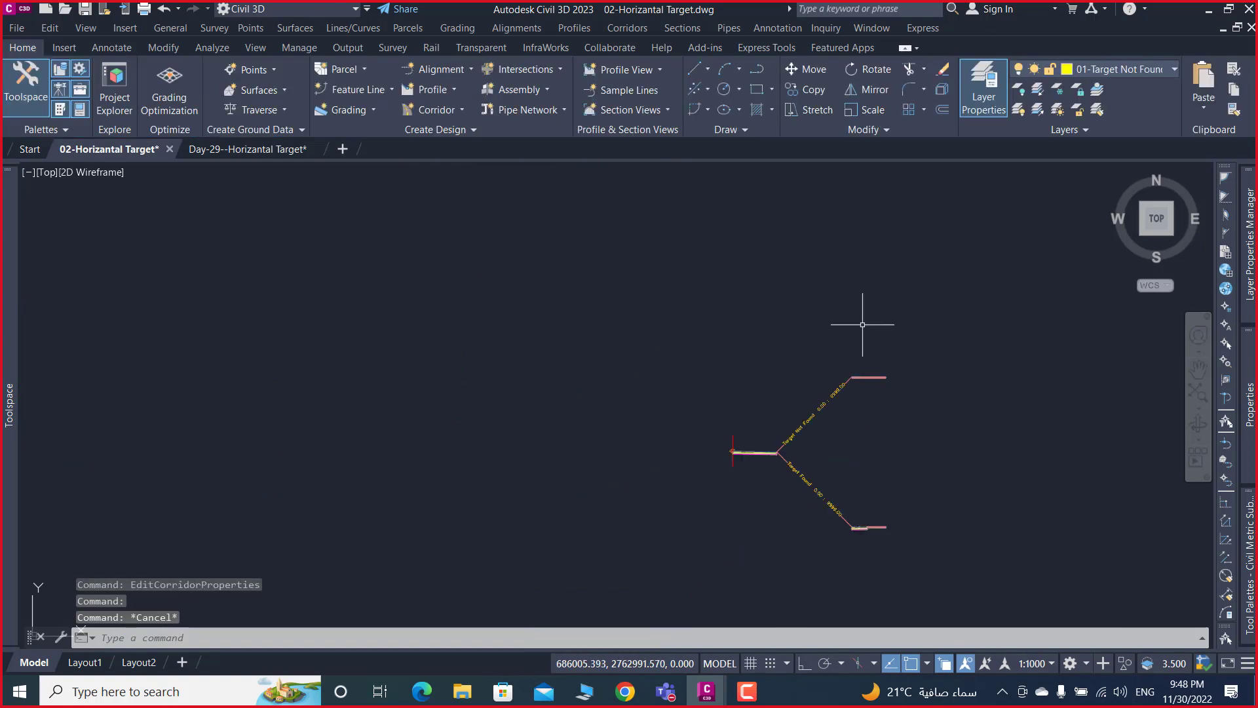
scroll(877, 329, down, 2)
scroll(888, 337, down, 2)
scroll(890, 343, down, 2)
scroll(500, 264, up, 2)
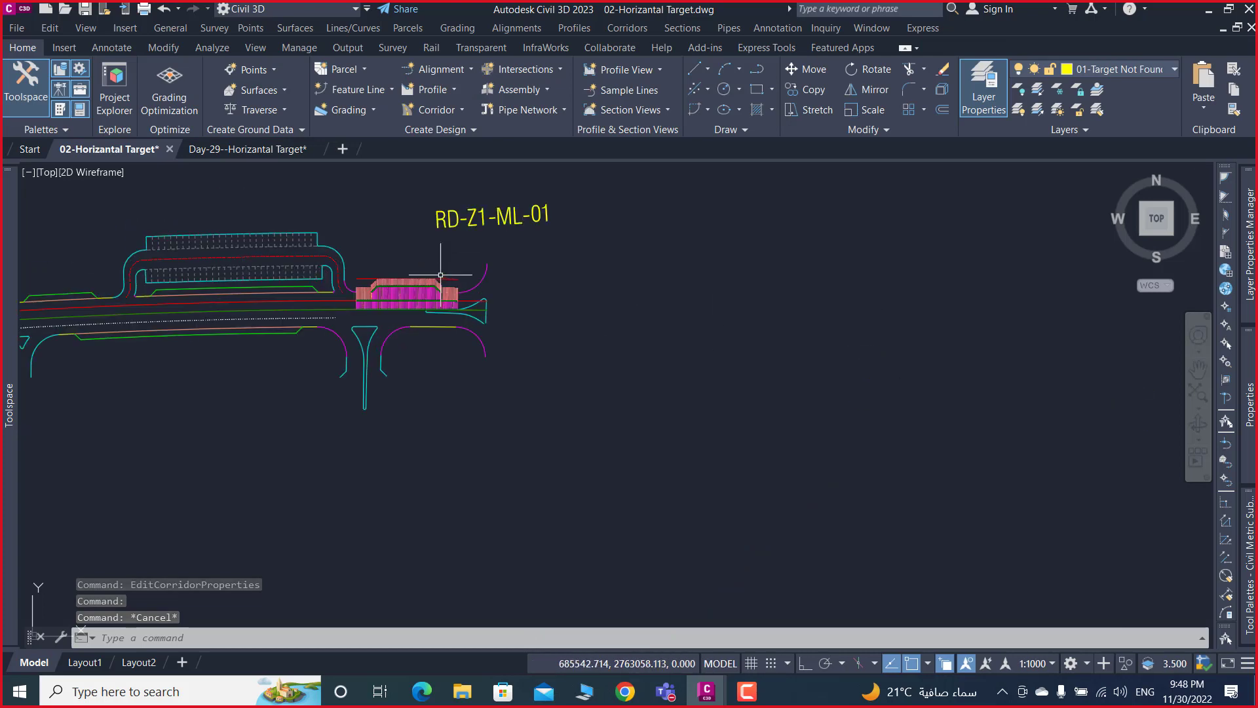
scroll(452, 269, up, 2)
scroll(459, 288, up, 1)
scroll(463, 302, up, 2)
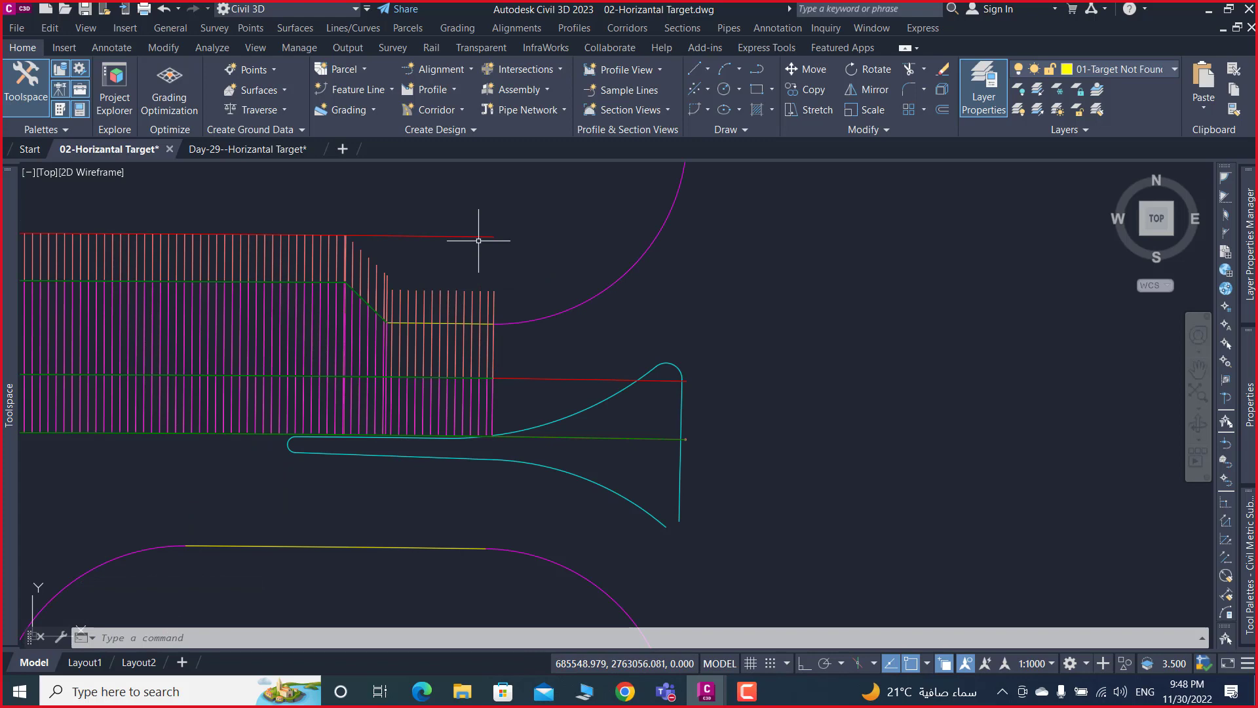
click(329, 319)
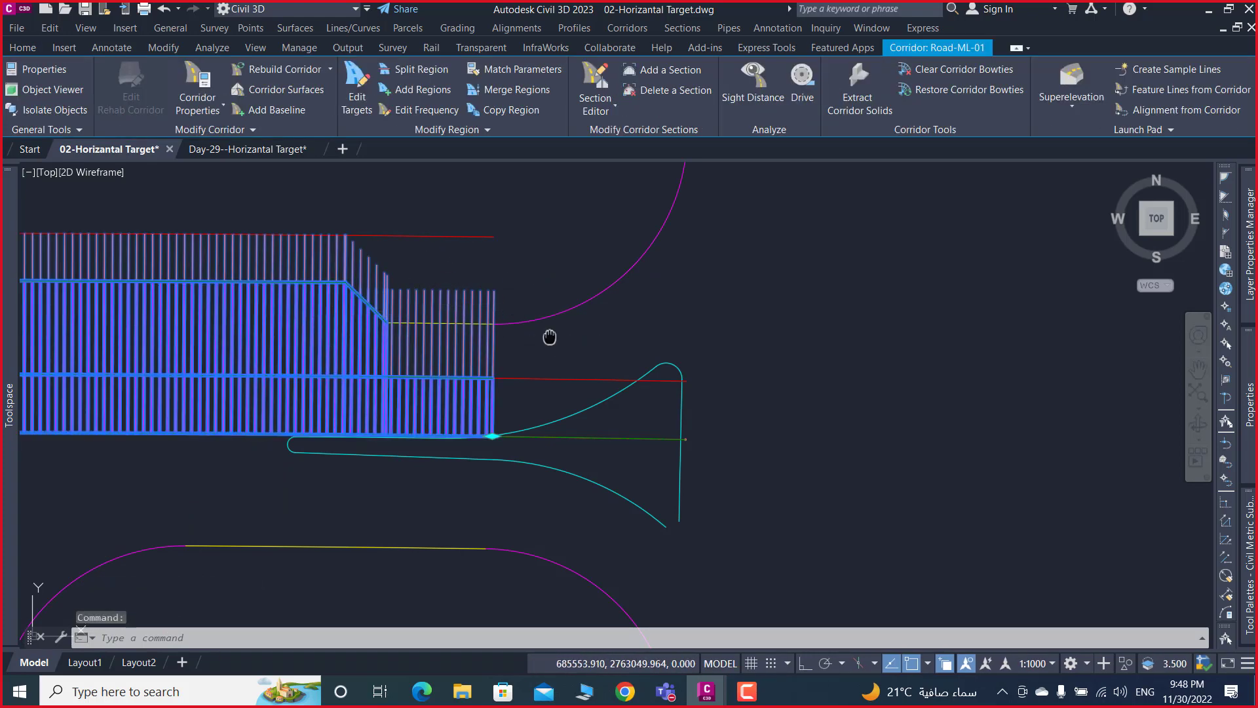
- Pan to Road-ML-01's end and reopen its Target Mapping via Corridor Properties' Set all Targets
middle_drag(549, 337, 469, 327)
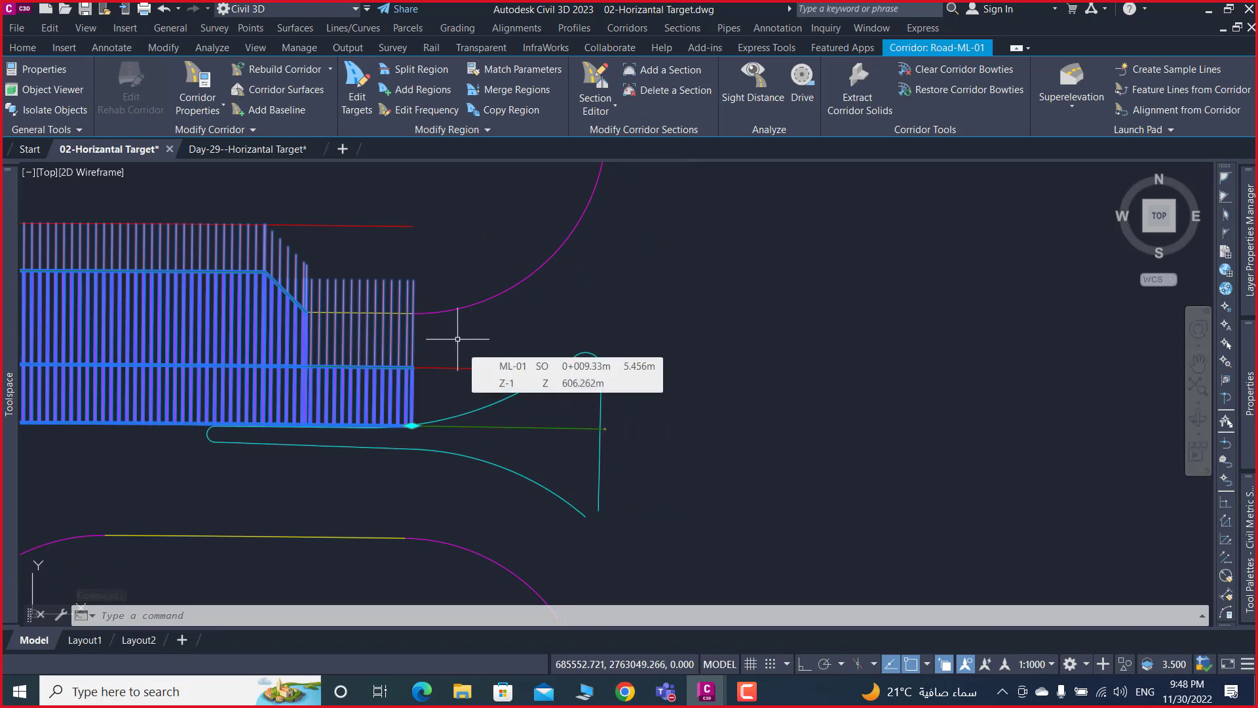
middle_drag(457, 339, 299, 318)
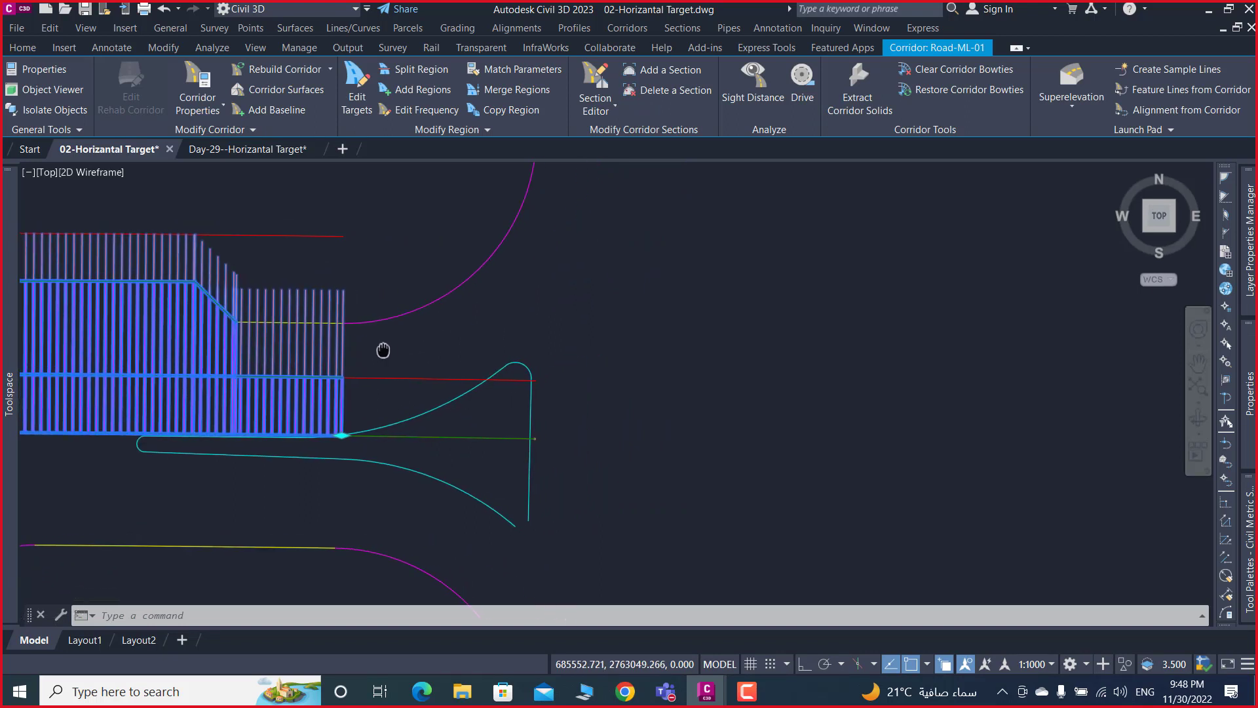
right_click(313, 318)
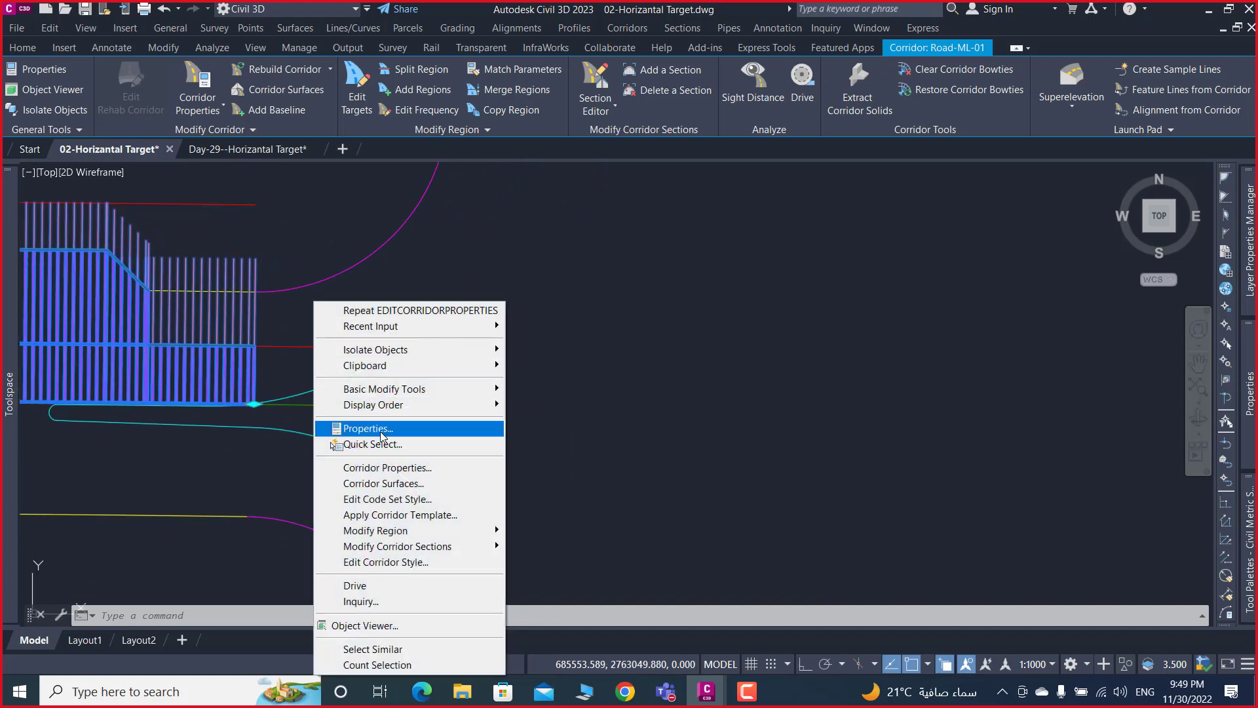
click(391, 471)
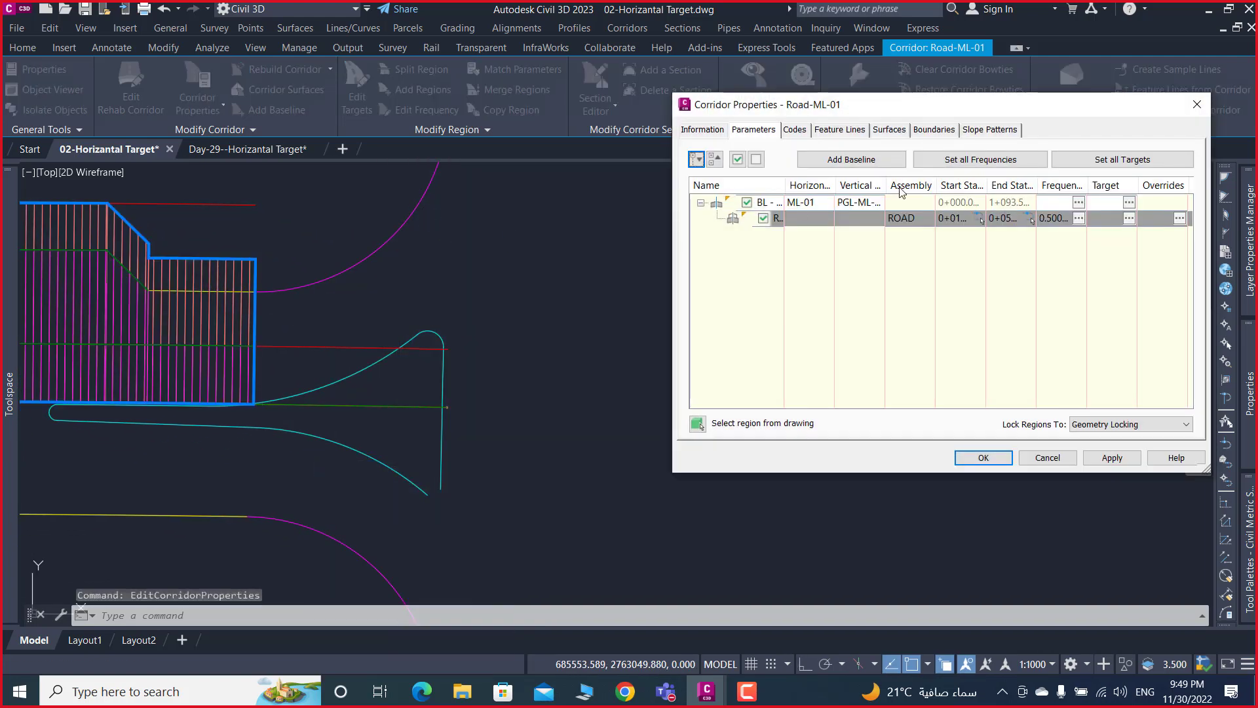
click(1128, 205)
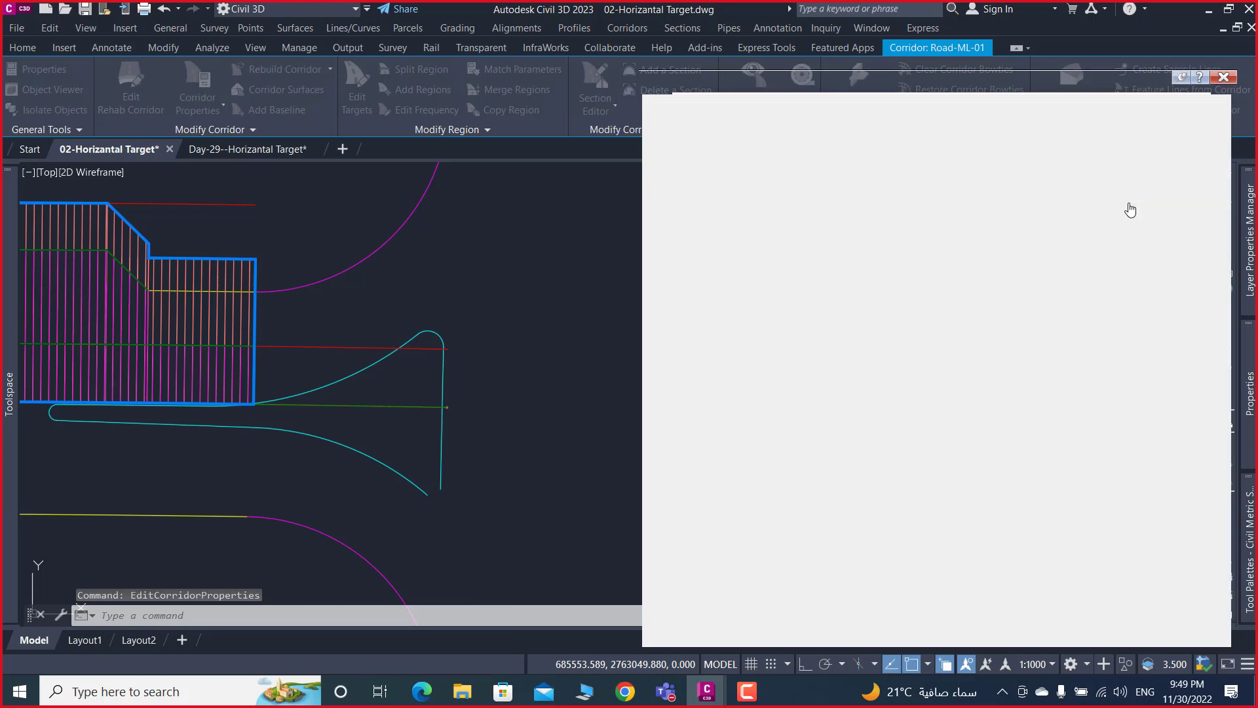
- Collapse the subassembly nodes, expand WALK WAY, and select its Width Target row
click(662, 180)
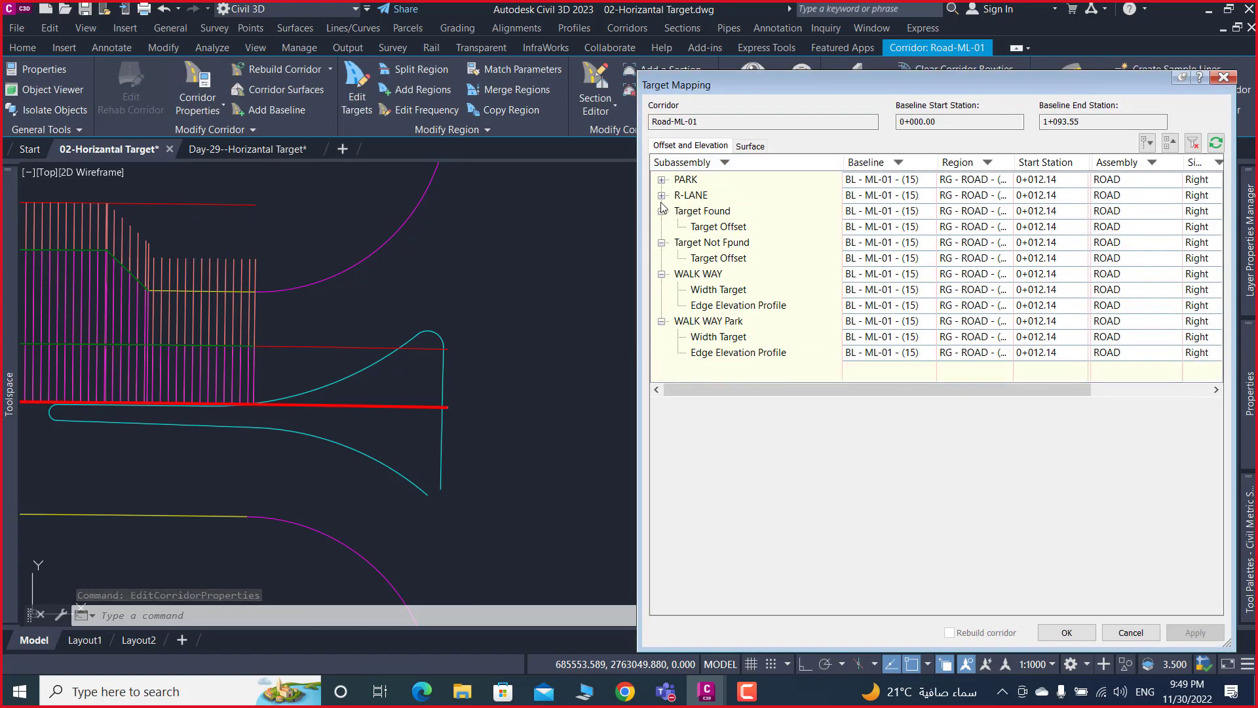
click(662, 211)
click(662, 243)
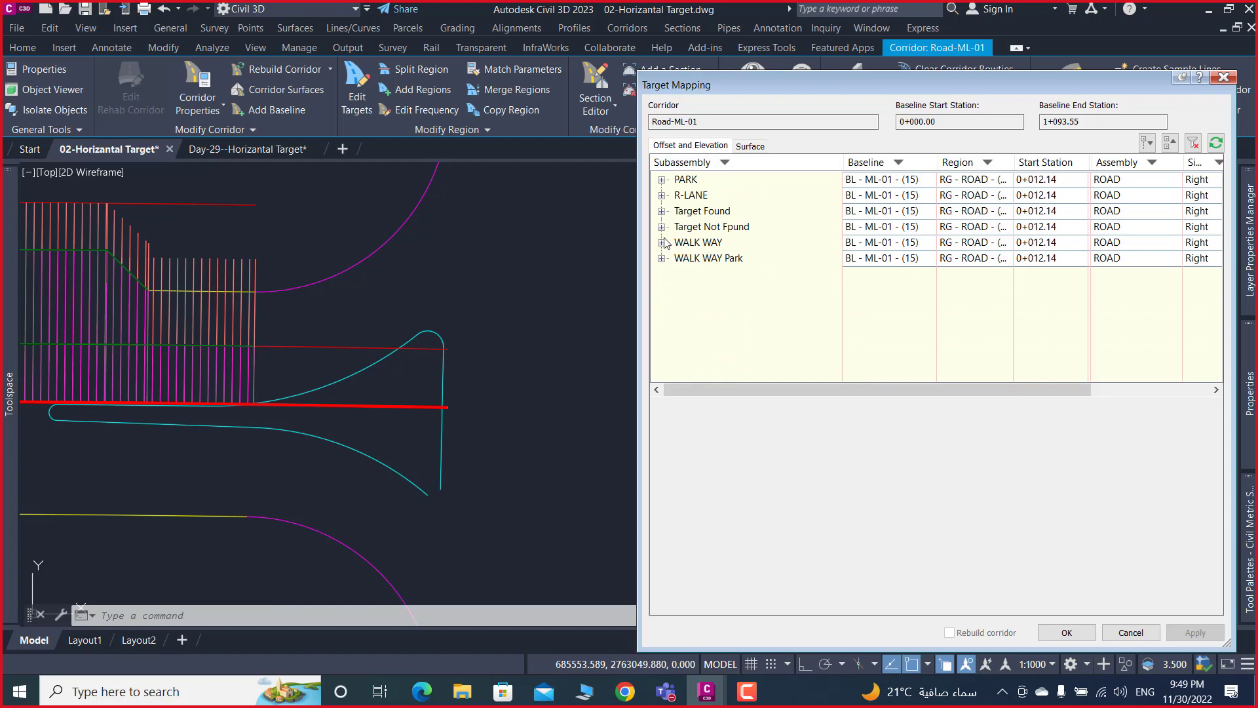
click(662, 242)
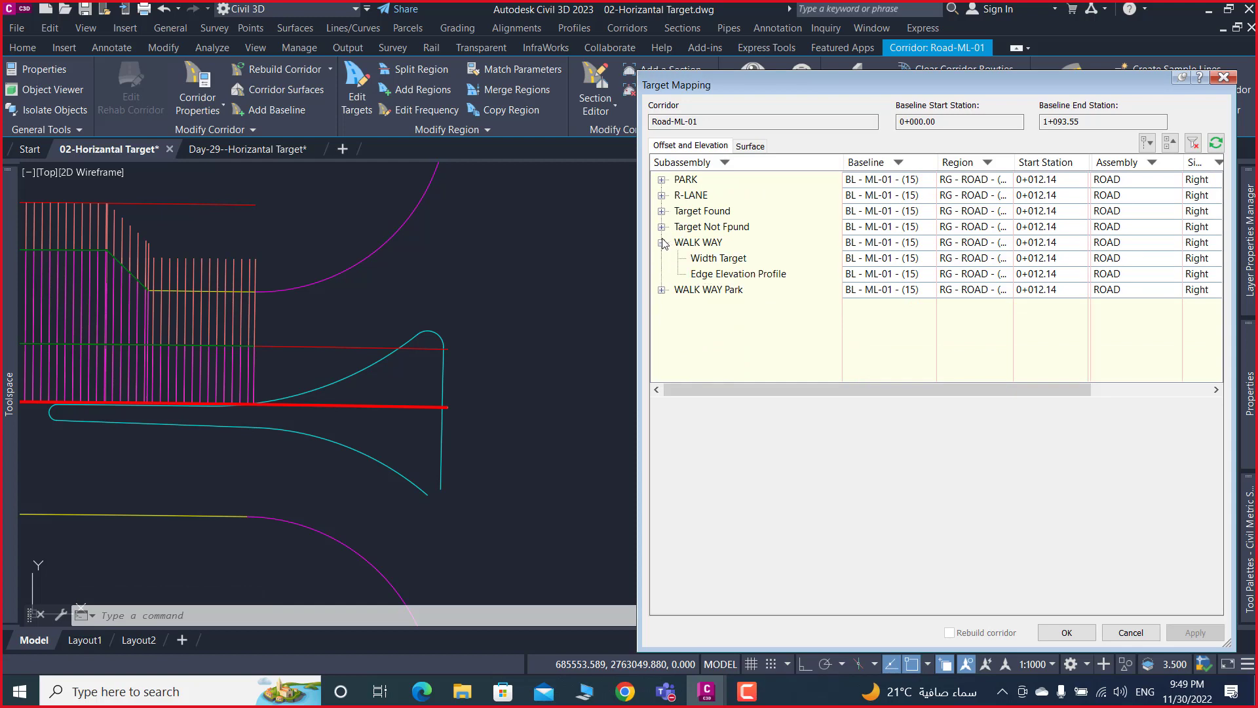
click(710, 264)
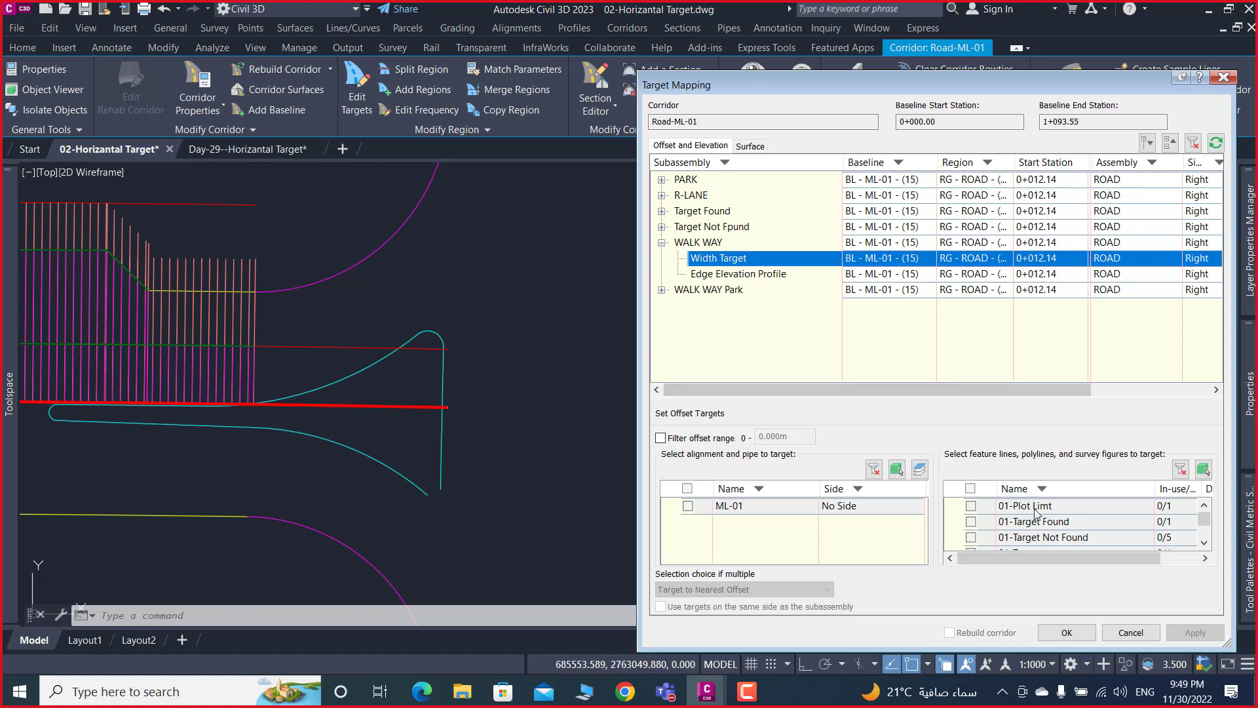
- Map 01-Plot Limt as the WALK WAY width target and rebuild corridor Road-ML-01
click(971, 506)
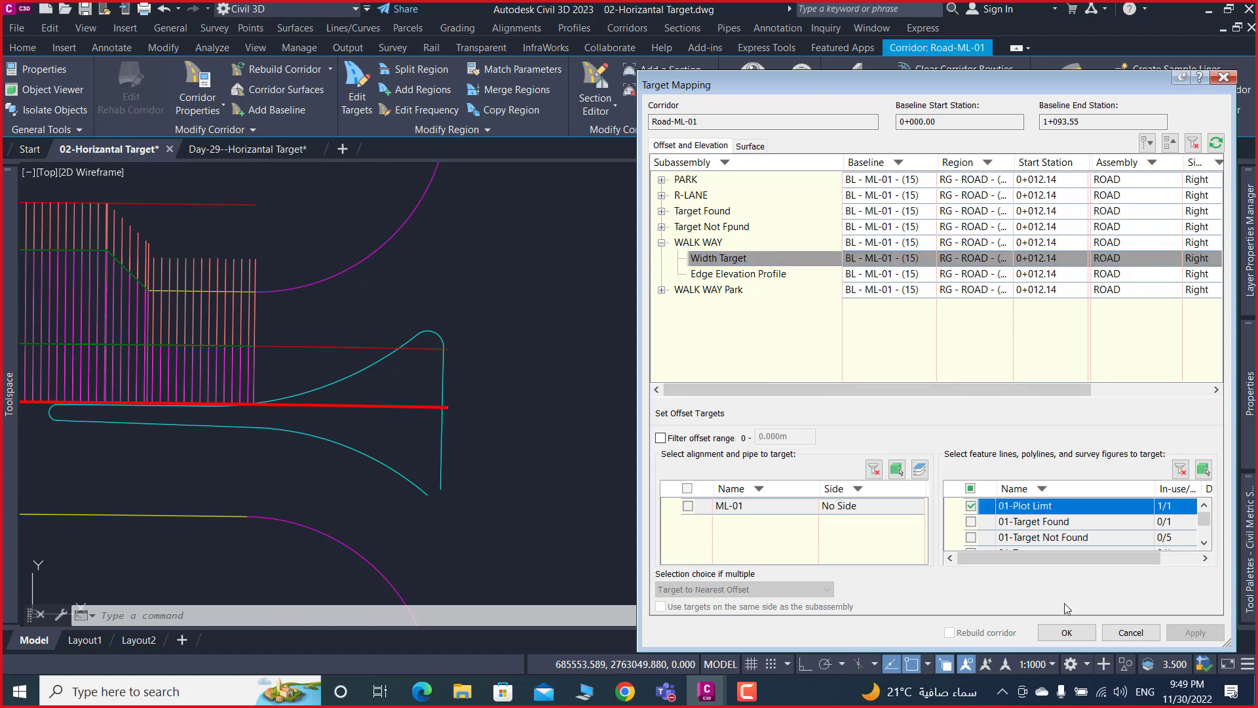
click(1067, 633)
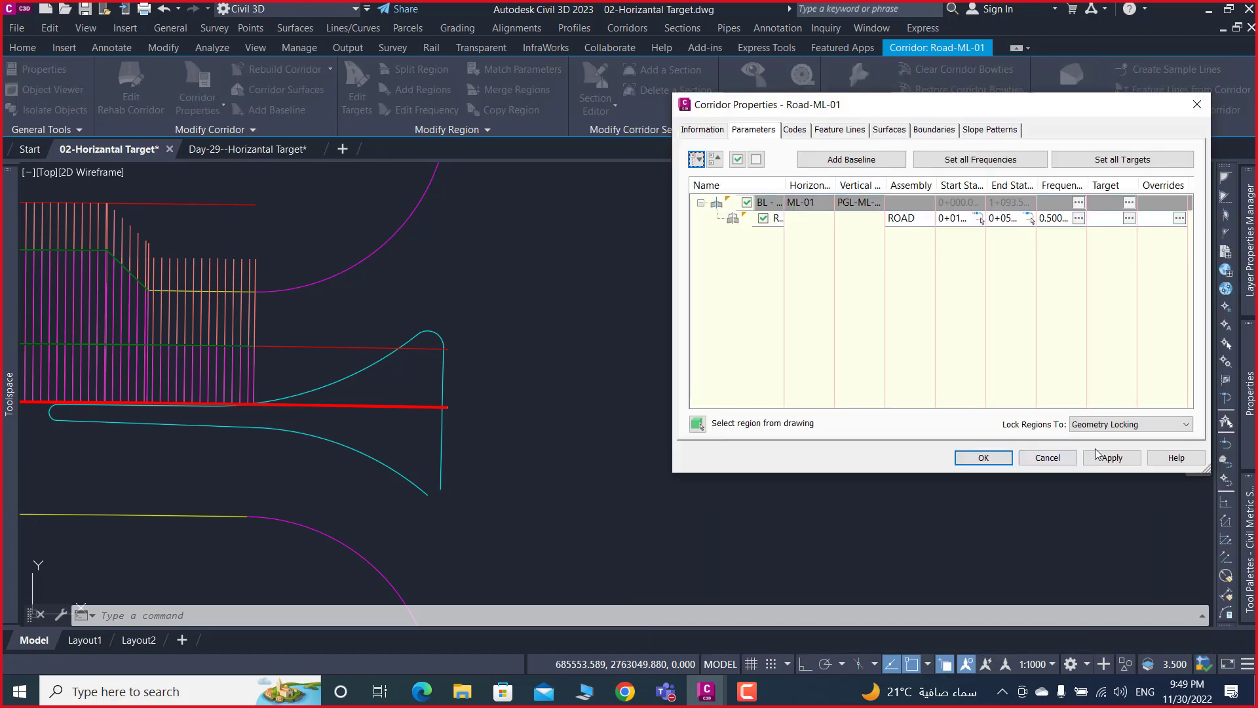
click(1108, 462)
click(584, 304)
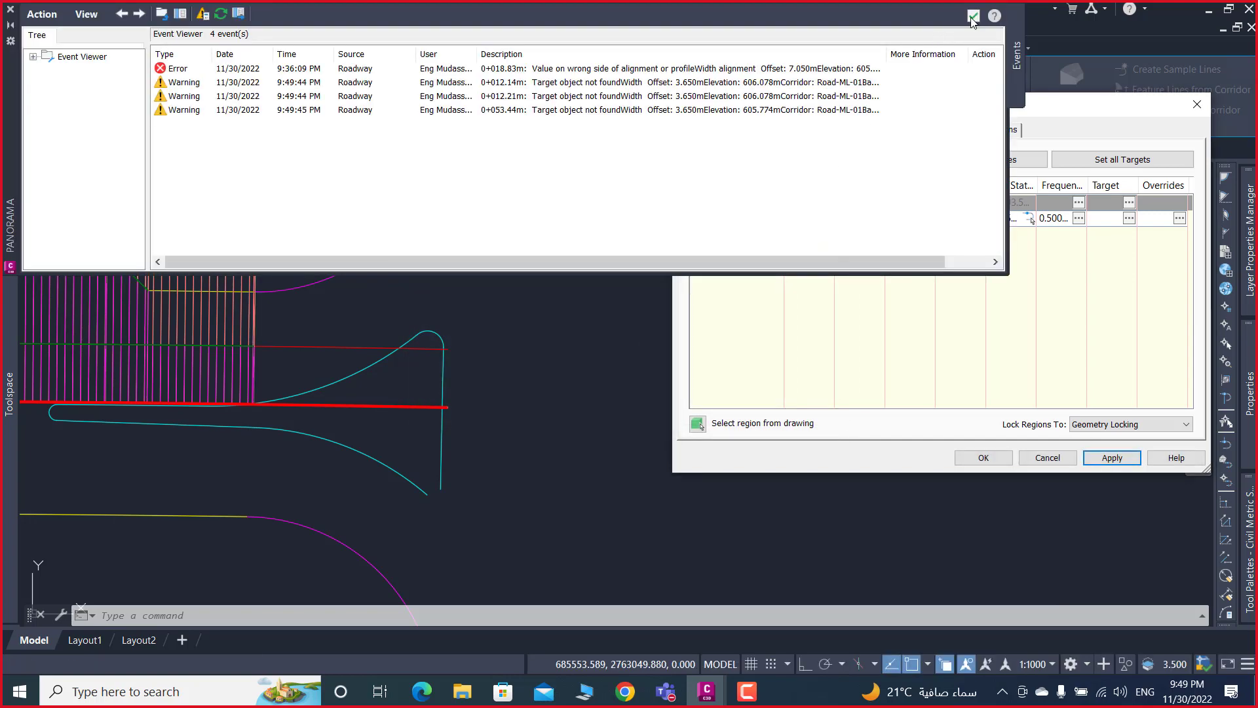
click(985, 461)
click(973, 16)
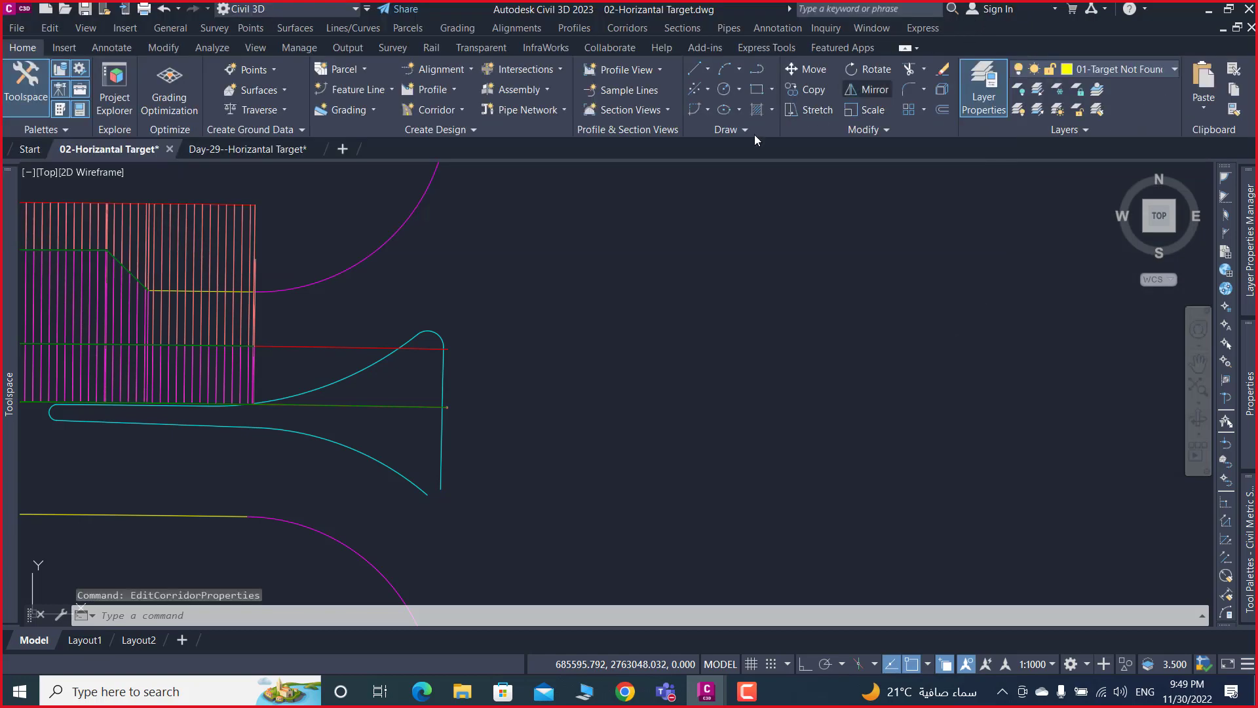
middle_drag(253, 216, 433, 270)
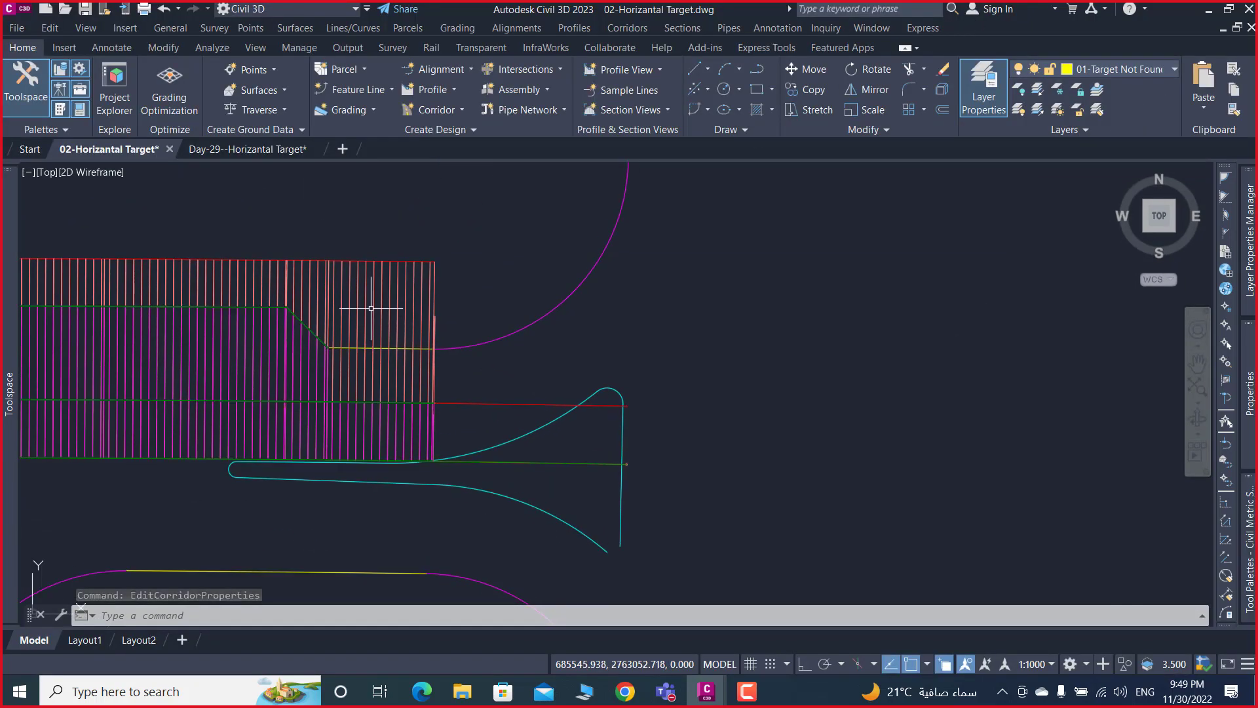
scroll(347, 273, up, 2)
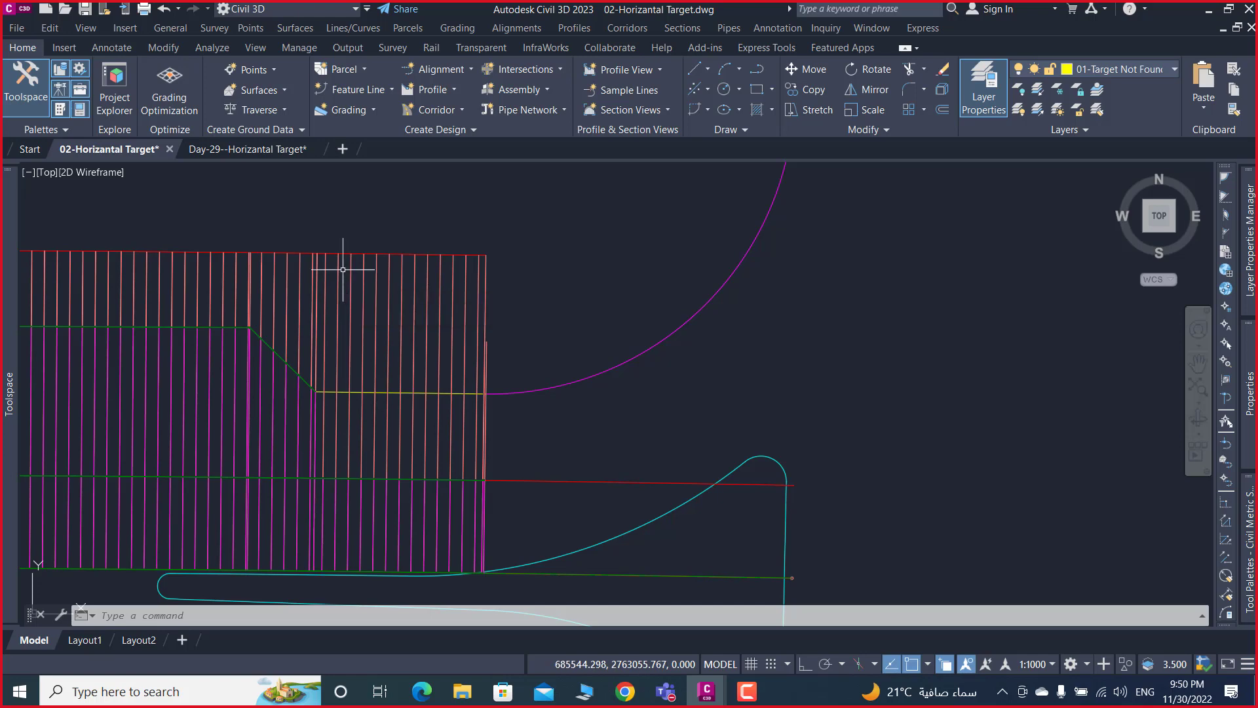
scroll(321, 302, down, 2)
scroll(369, 423, up, 3)
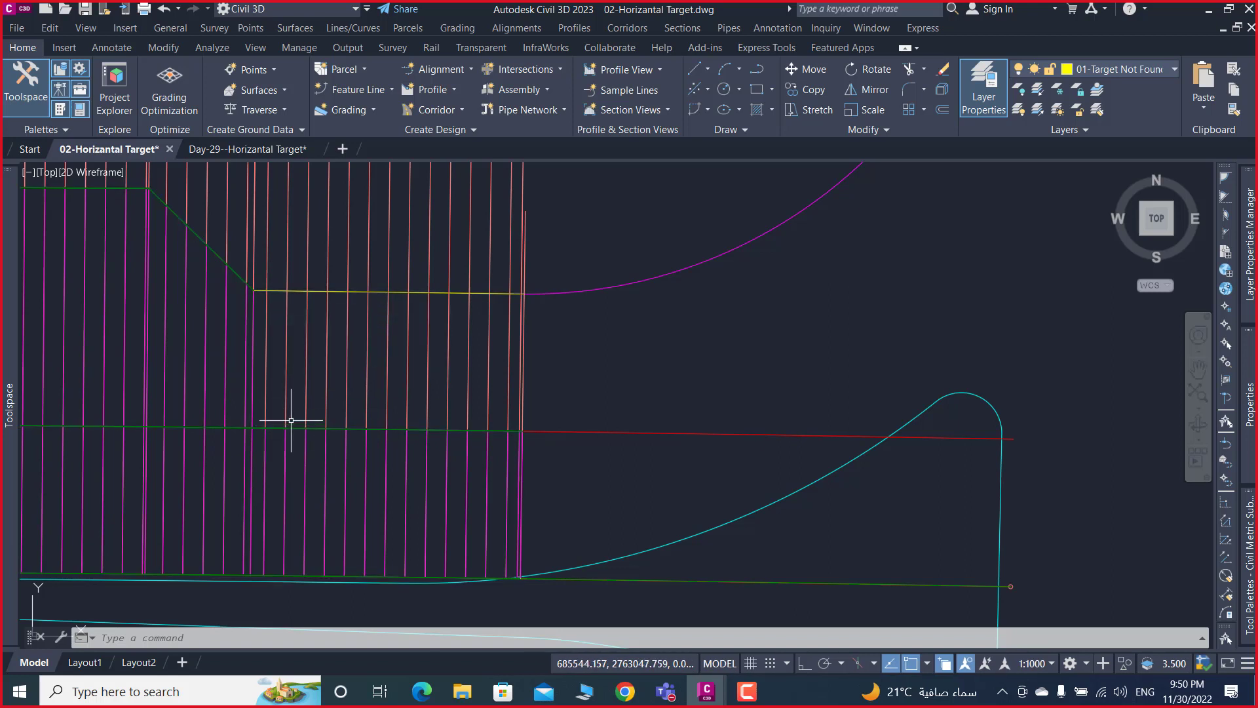
scroll(285, 373, down, 6)
scroll(285, 373, down, 1)
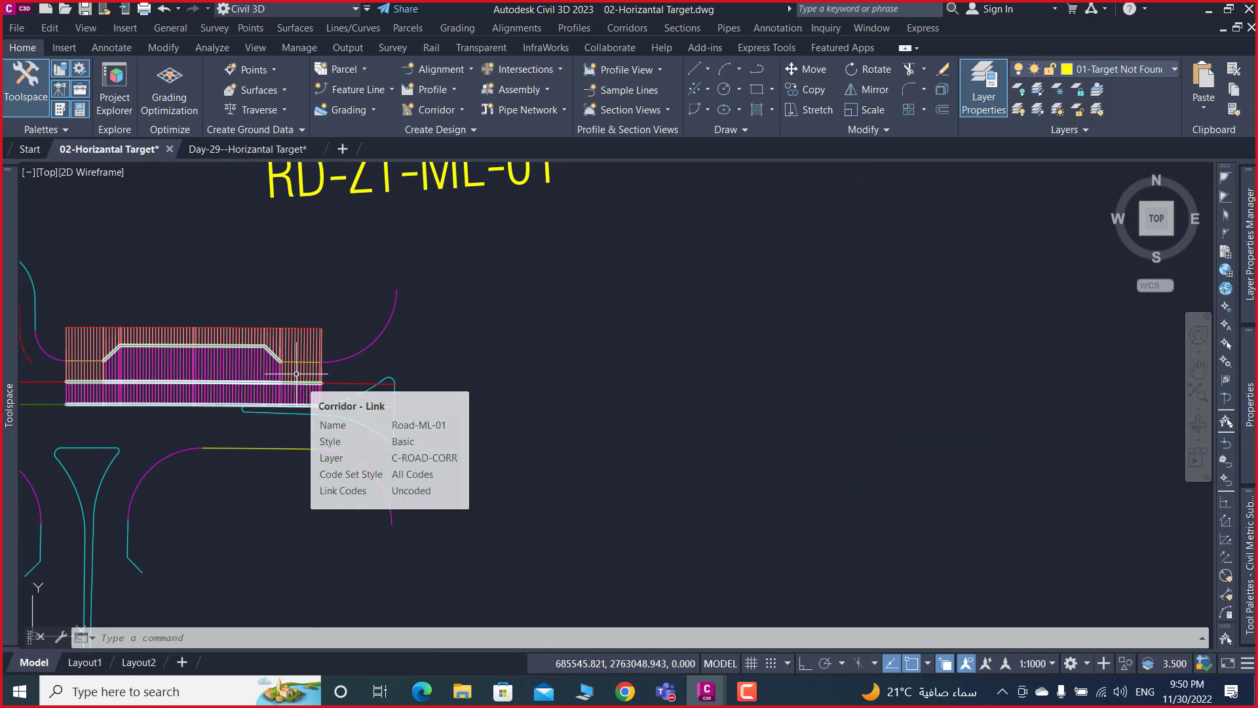
- Open Road-ML-01's target mapping and select the WALK WAY width target
click(297, 374)
right_click(473, 313)
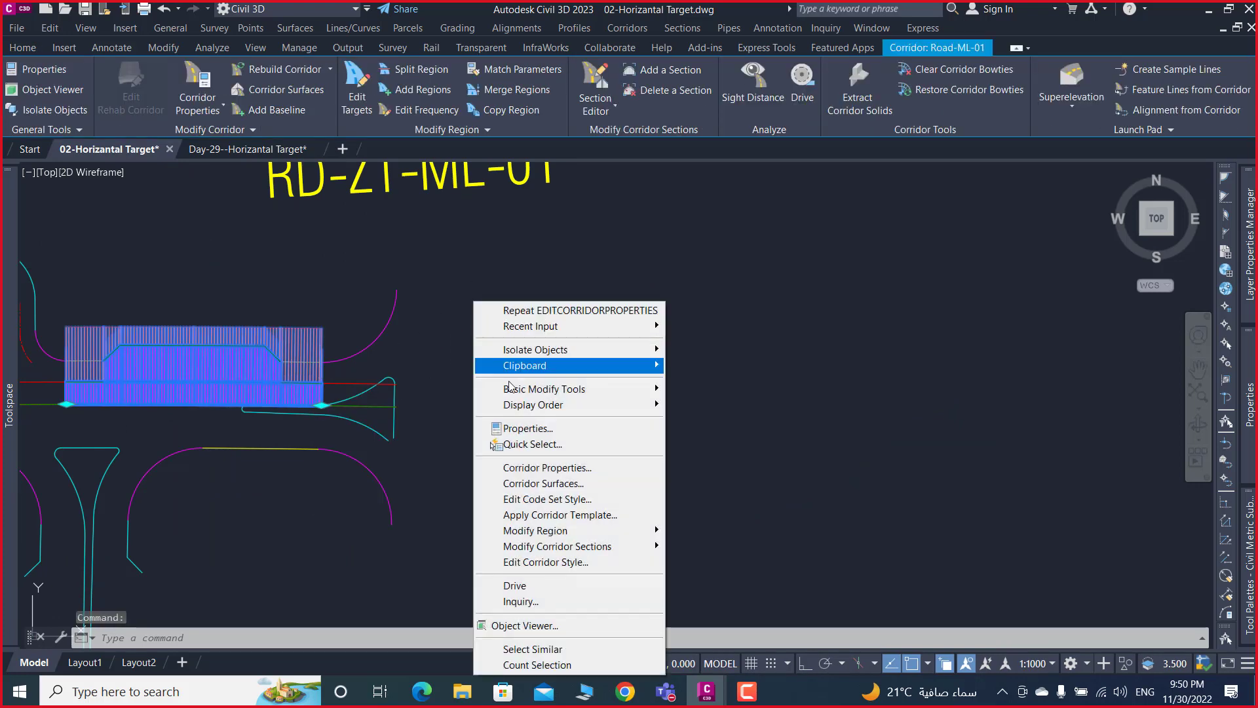
click(524, 468)
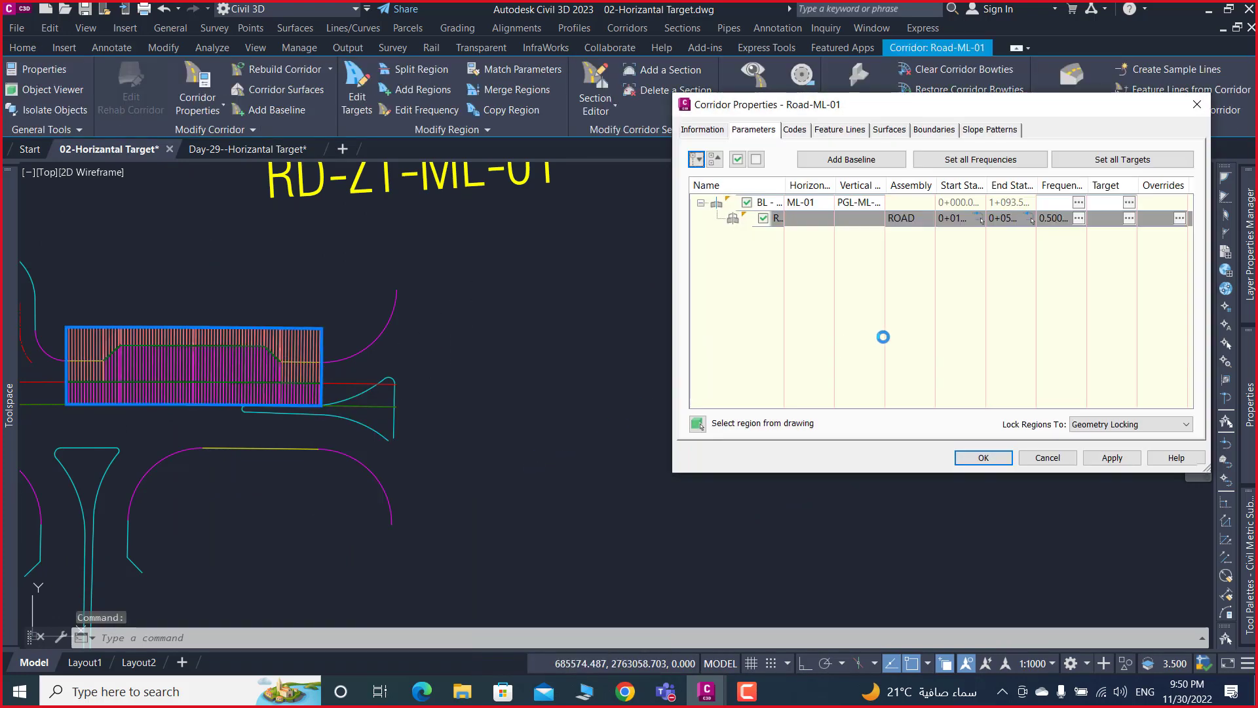
click(1127, 202)
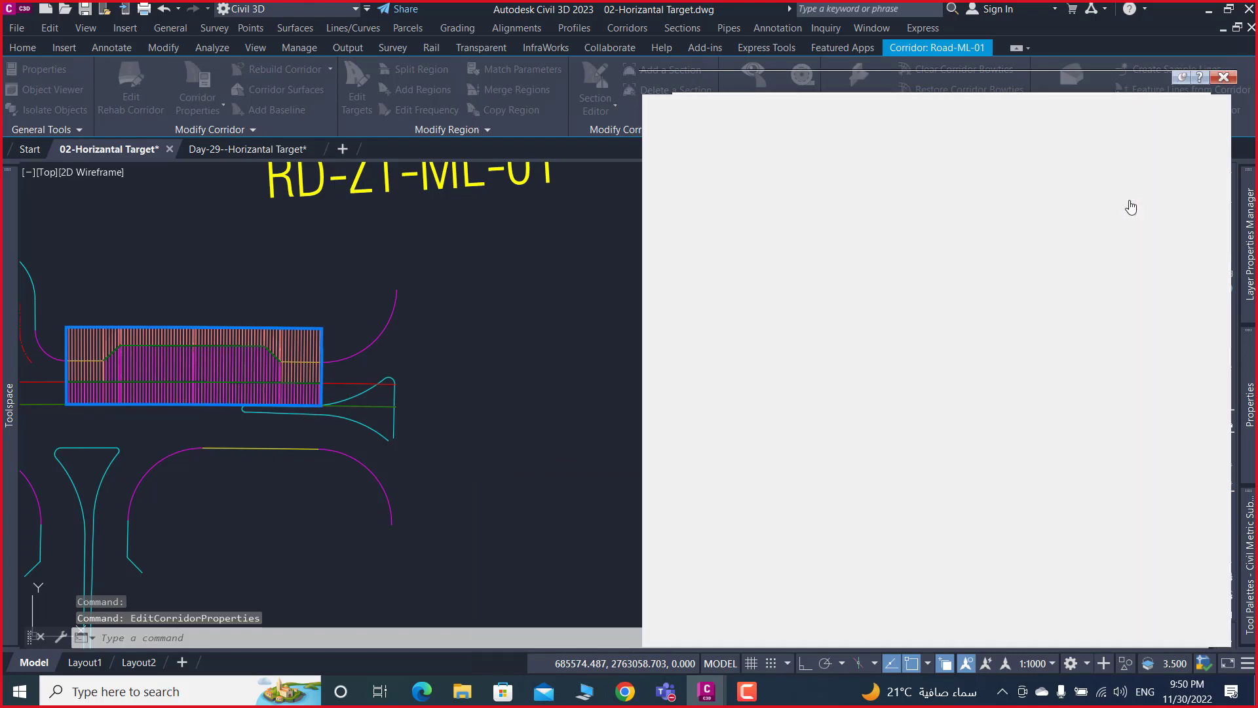
click(662, 179)
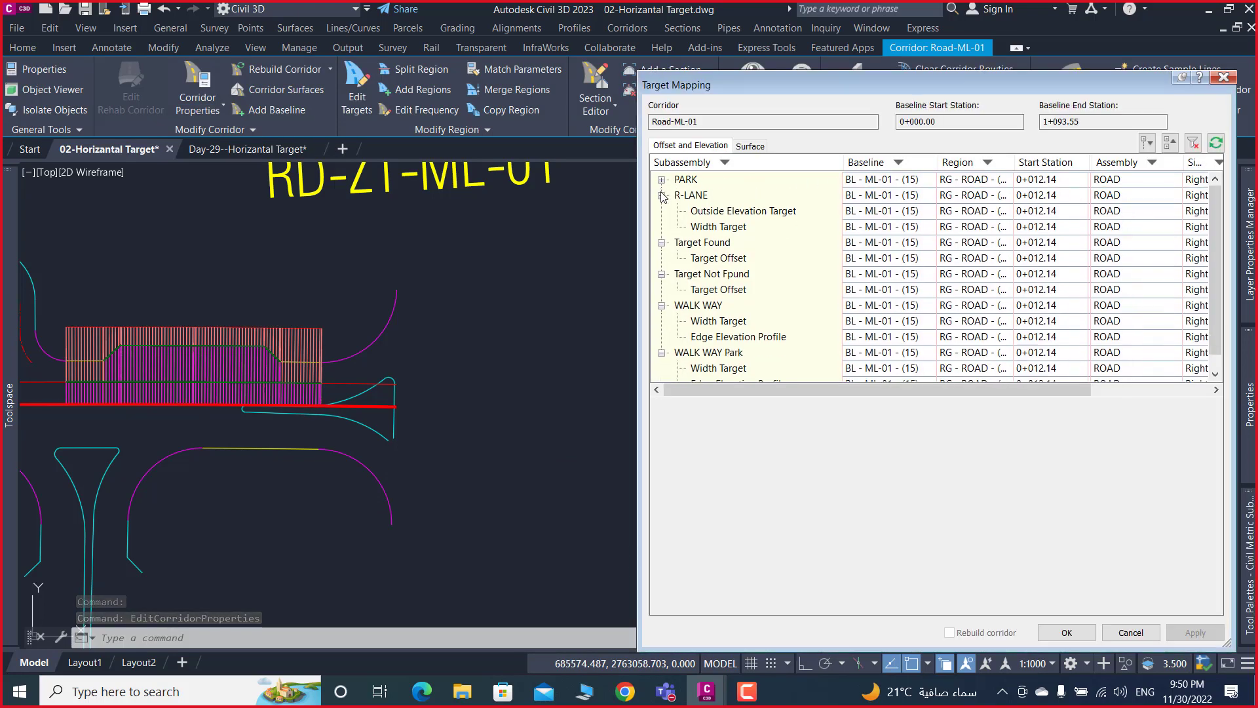
click(663, 195)
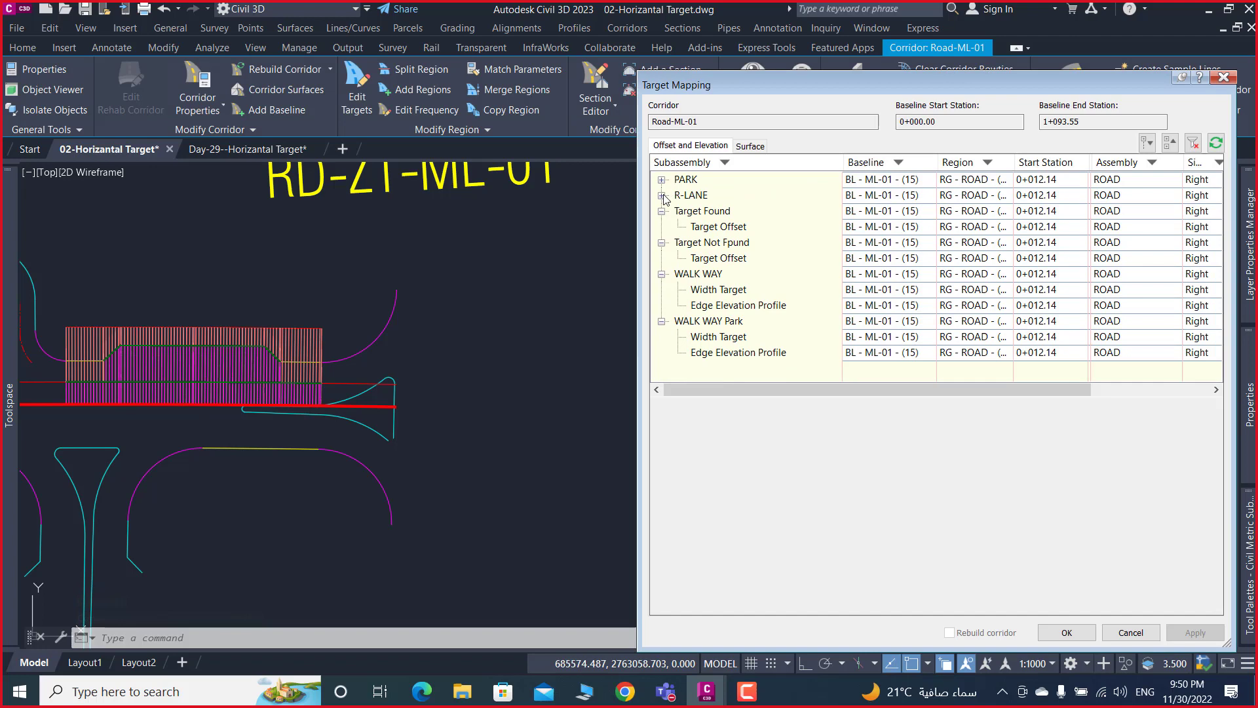
click(662, 242)
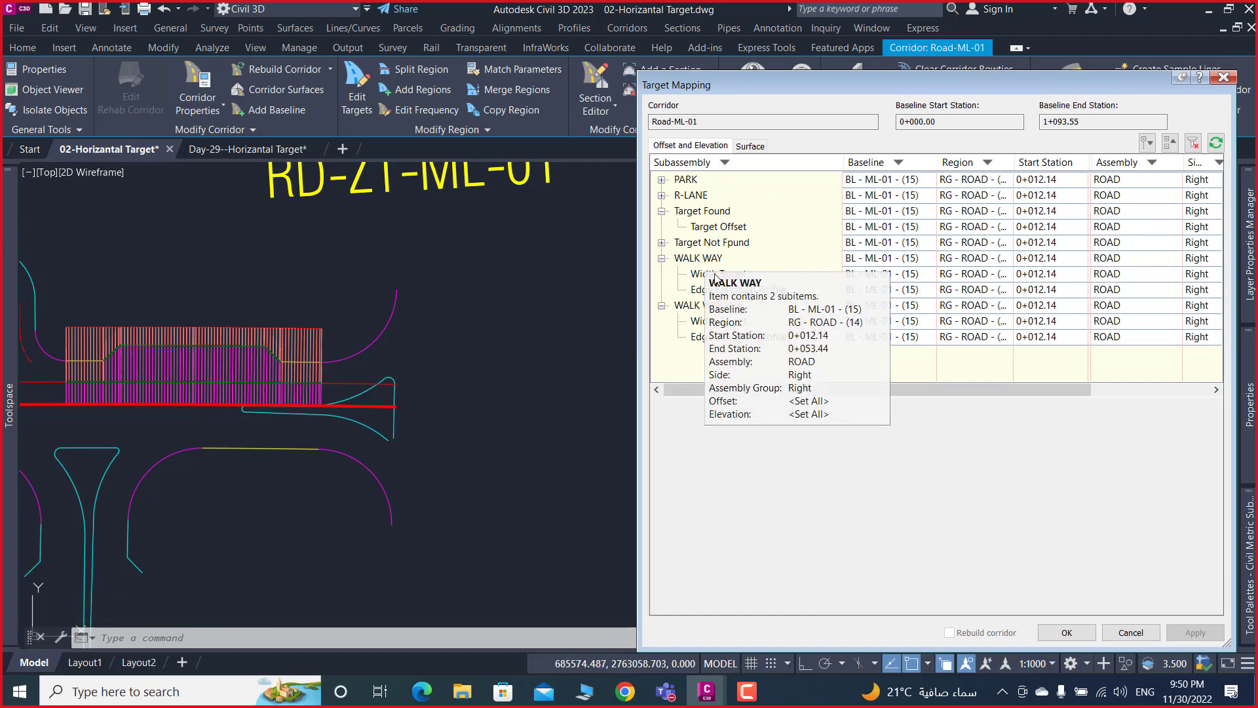
click(696, 275)
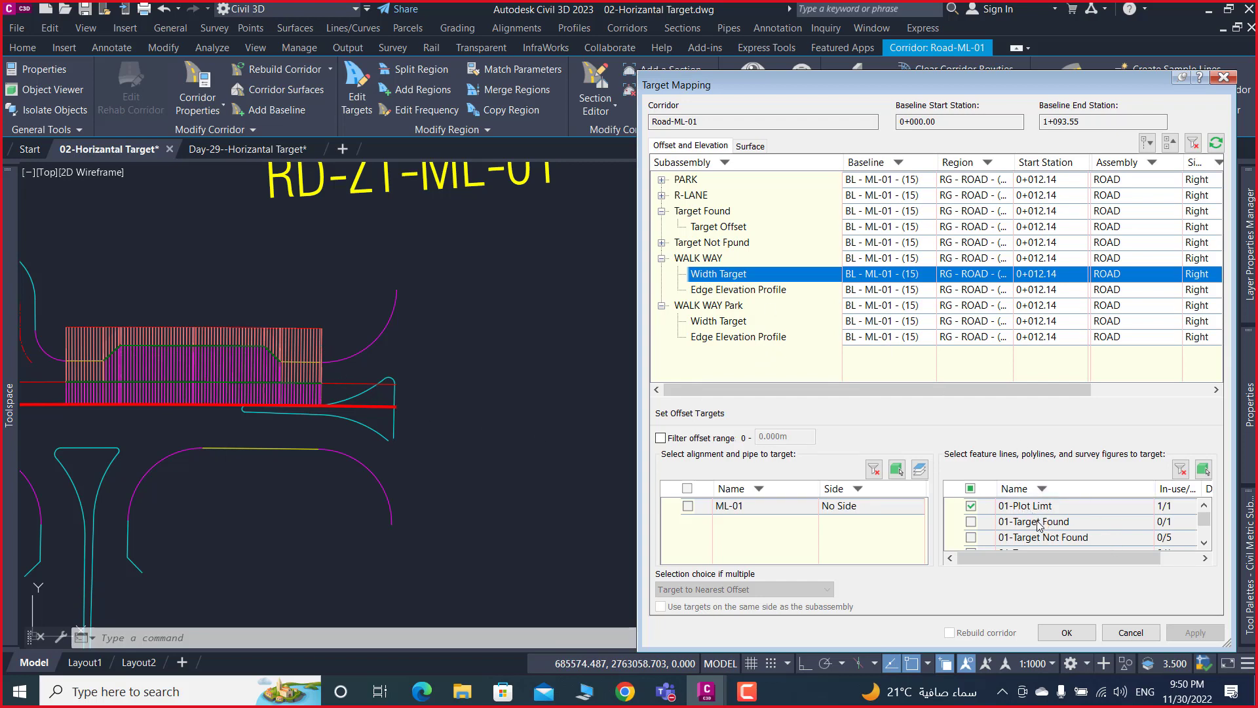
- Add 01-Target Not Found as a walkway width target and rebuild the corridor
click(971, 537)
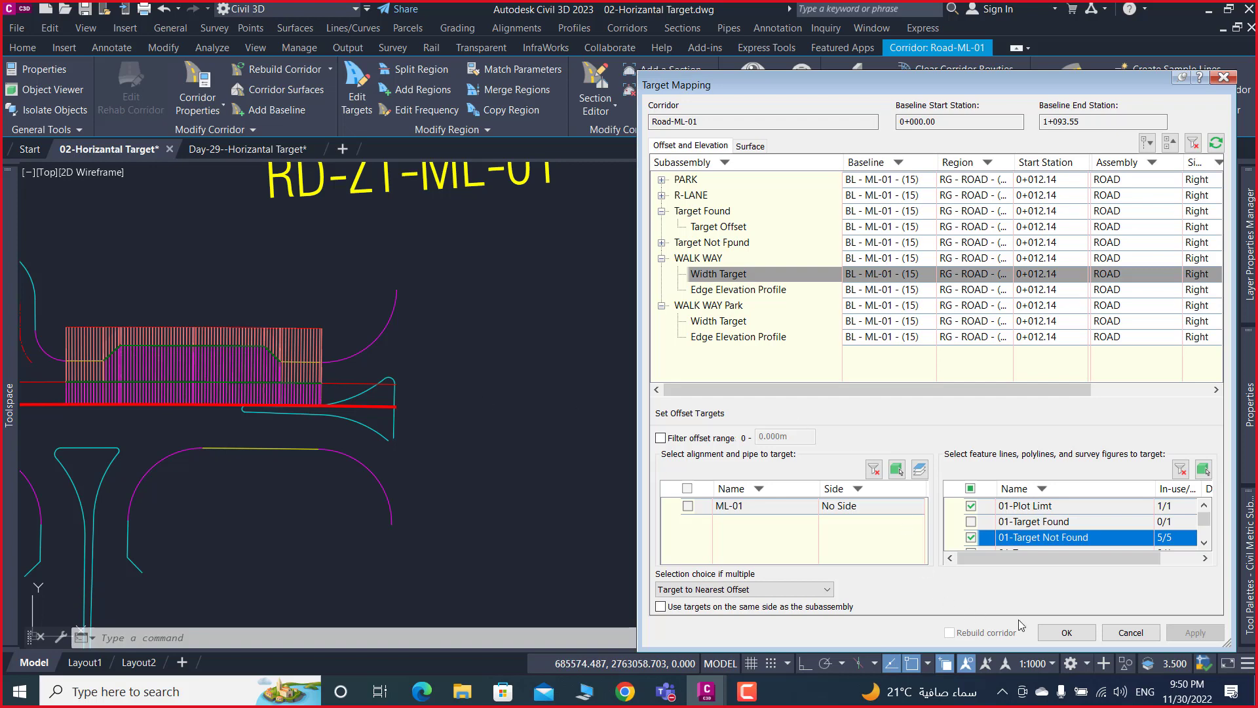
click(1067, 632)
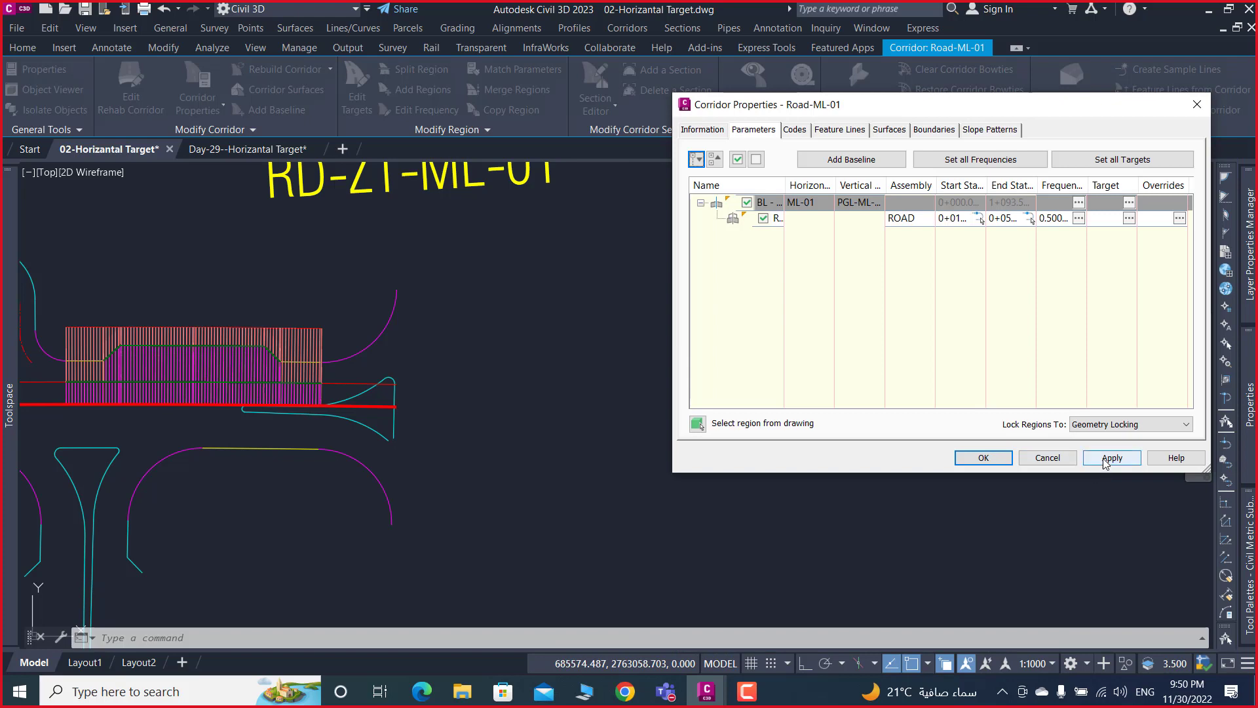
click(1111, 457)
click(601, 302)
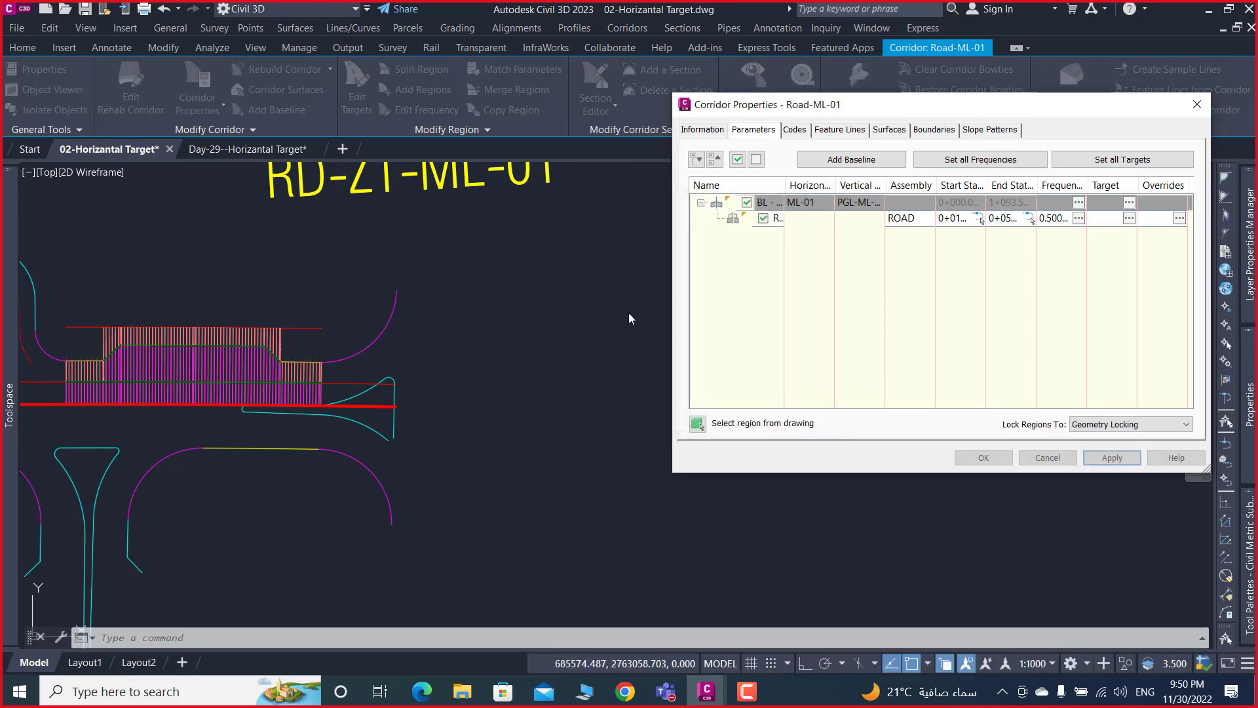
click(993, 457)
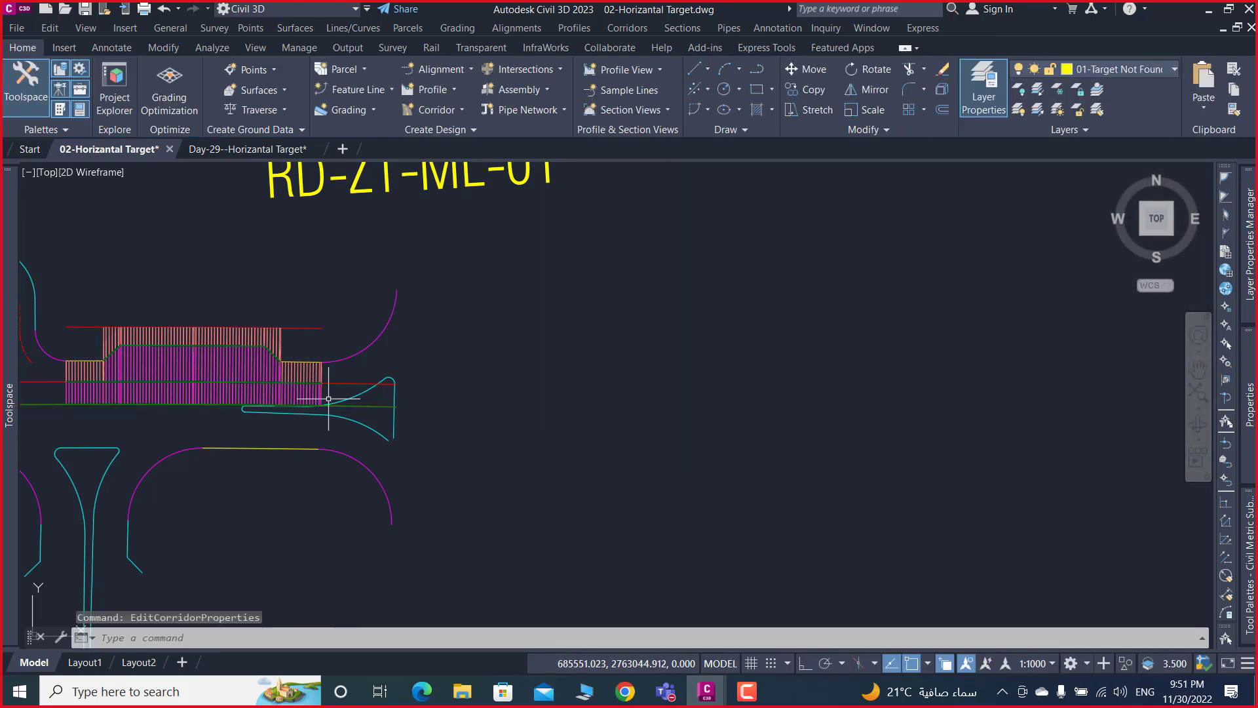
scroll(318, 378, up, 3)
scroll(318, 378, up, 3)
scroll(318, 378, up, 4)
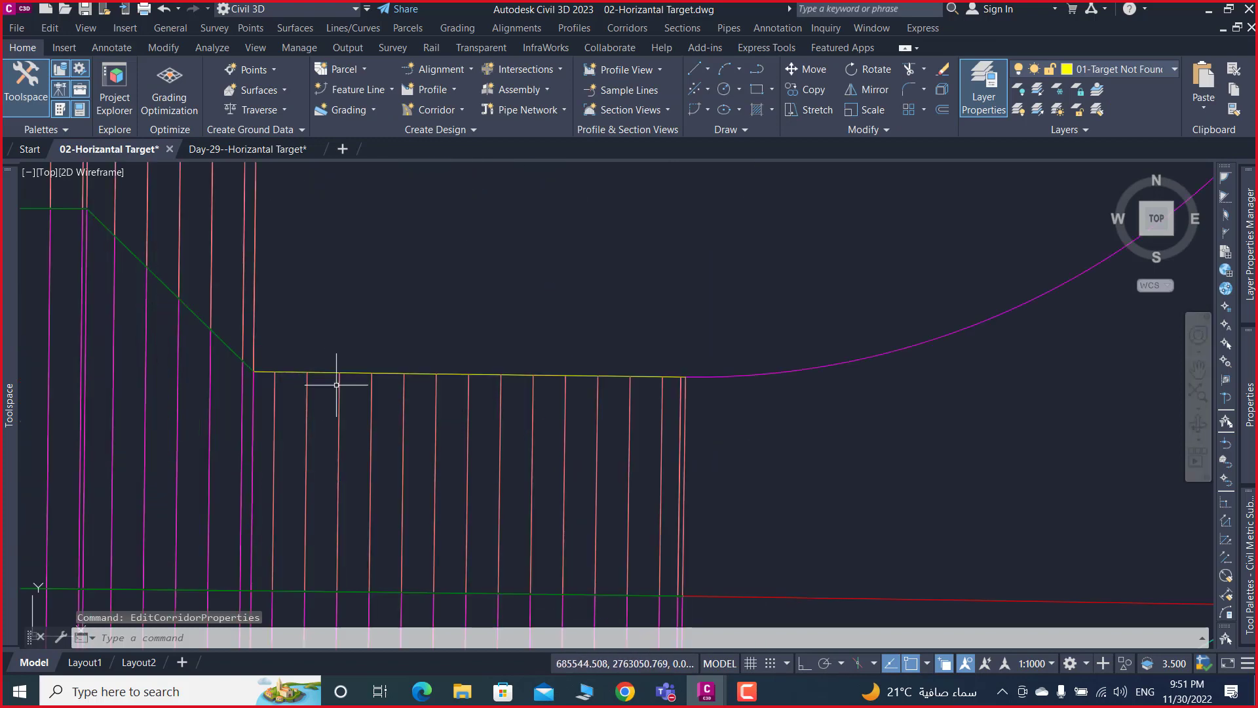
scroll(347, 383, down, 4)
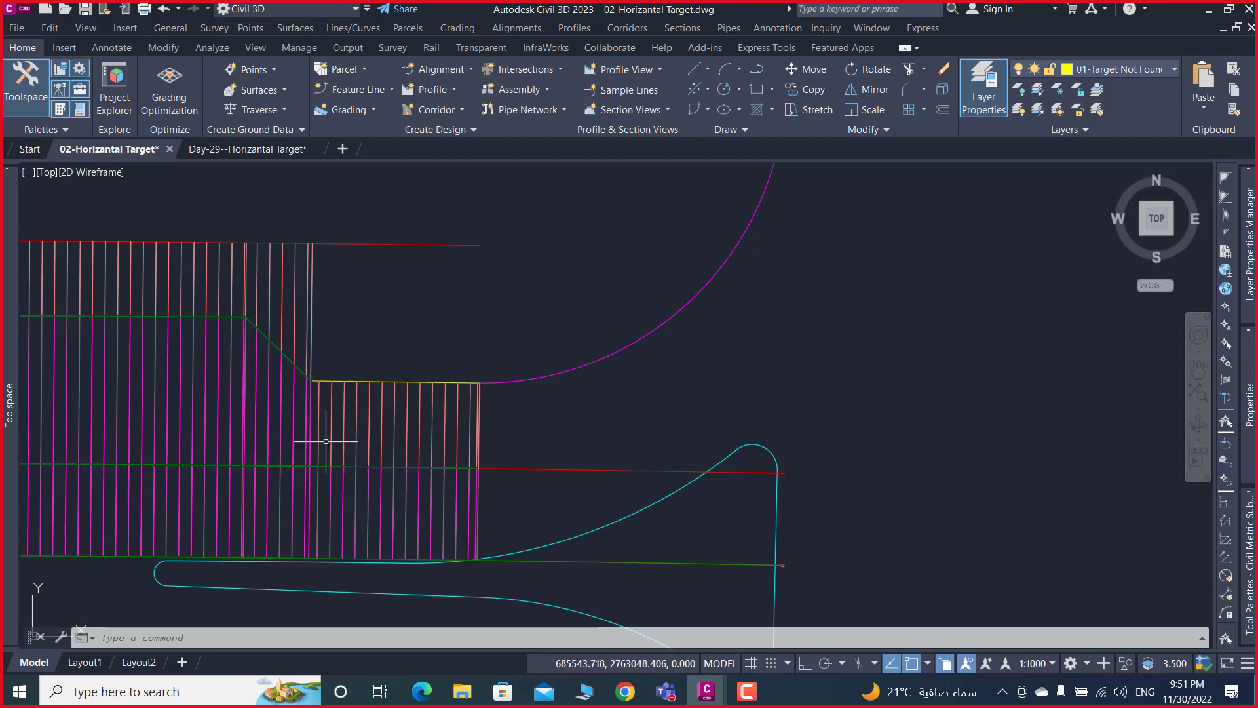
- Reopen Road-ML-01's target mapping and select the WALK WAY width target
click(380, 393)
right_click(518, 393)
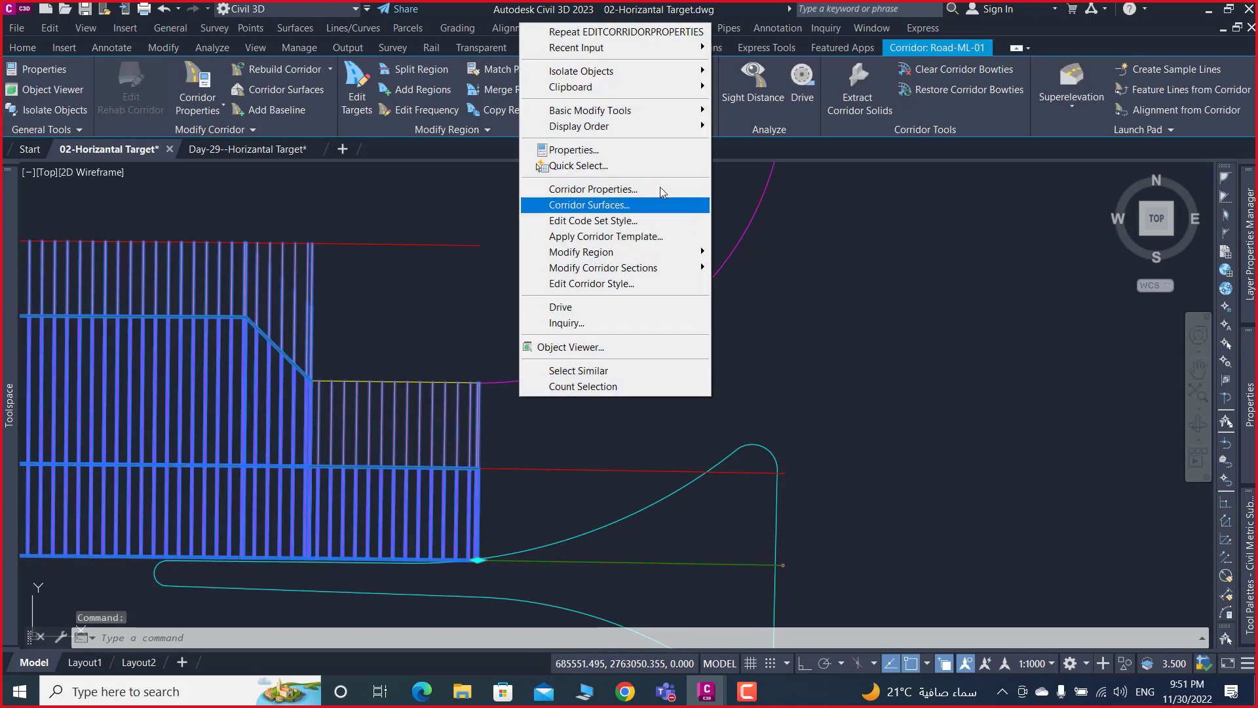
click(631, 189)
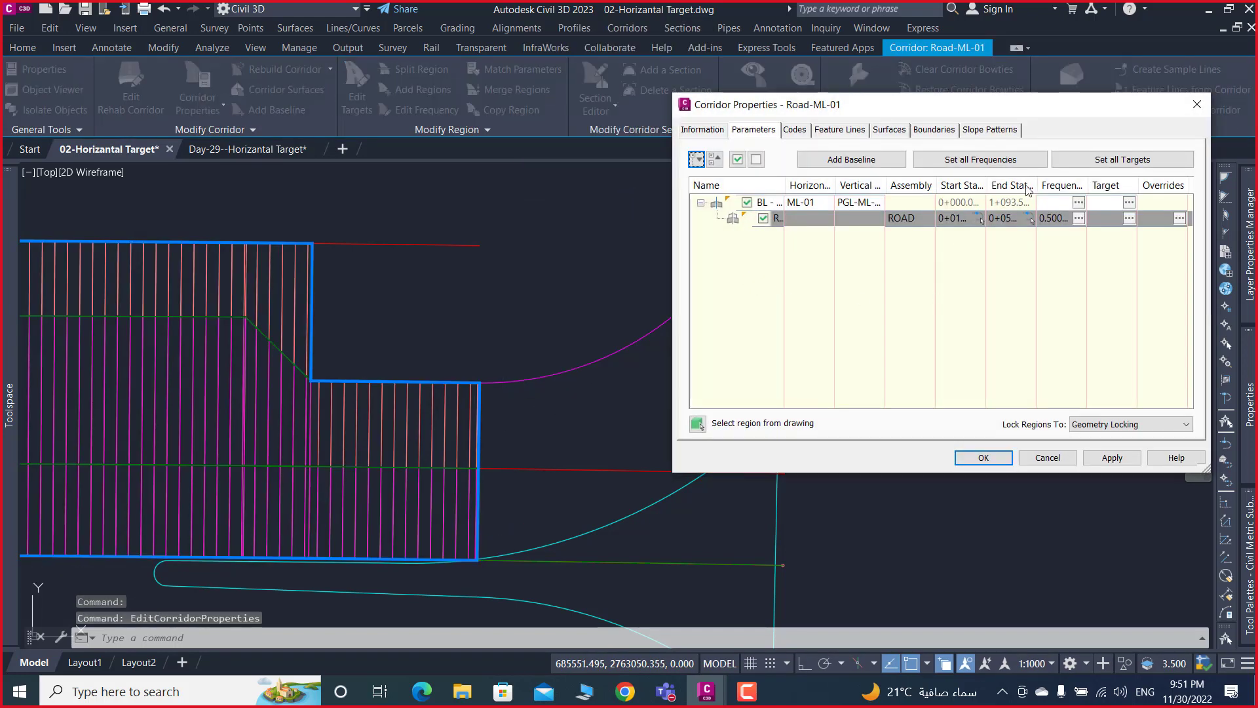
click(1129, 209)
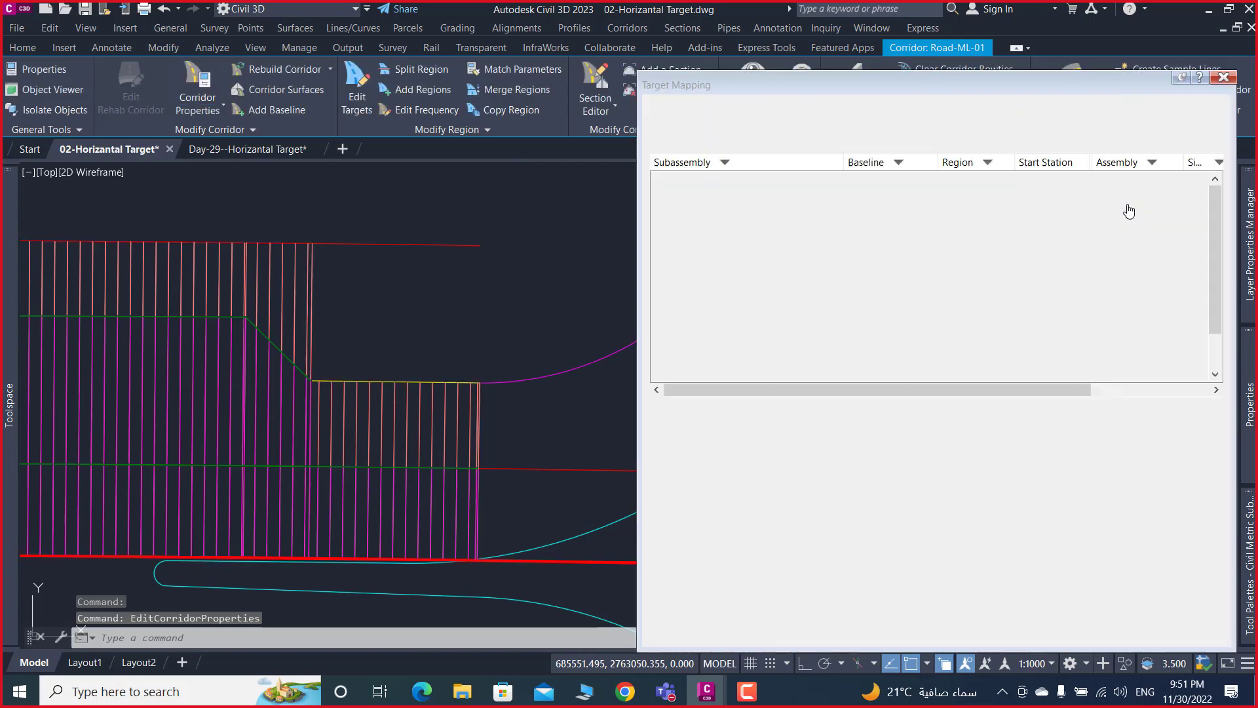
click(661, 194)
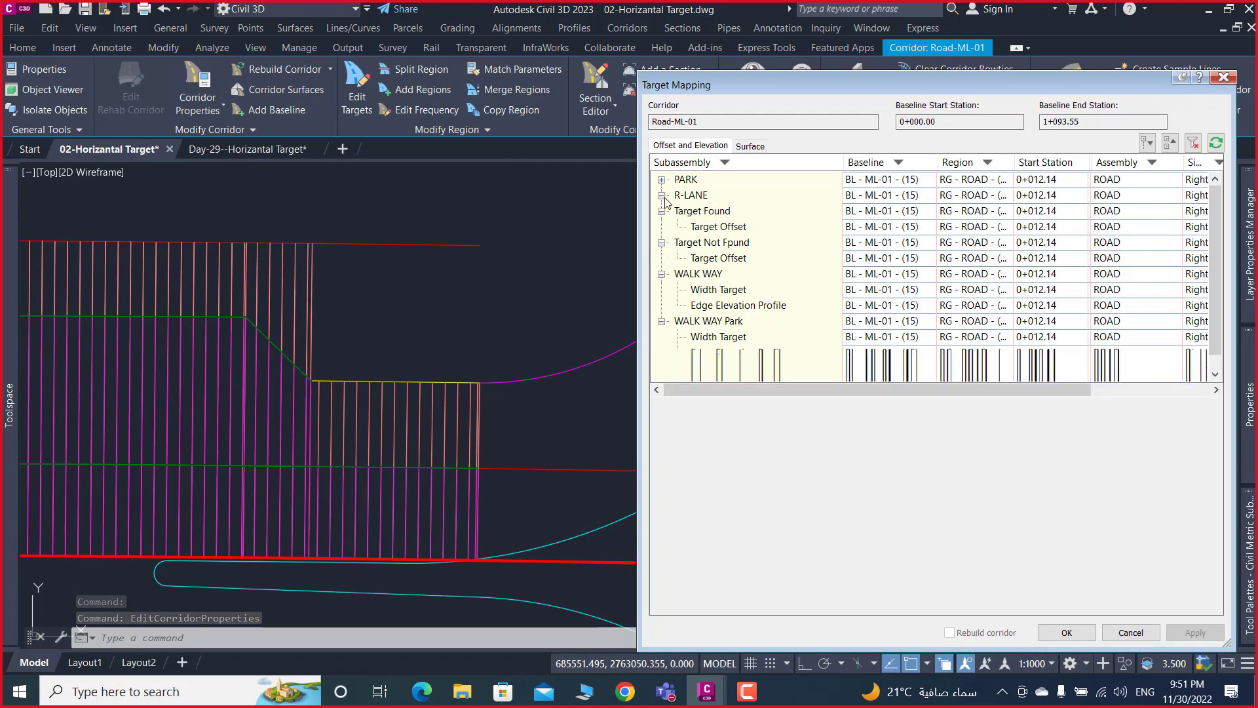
click(662, 210)
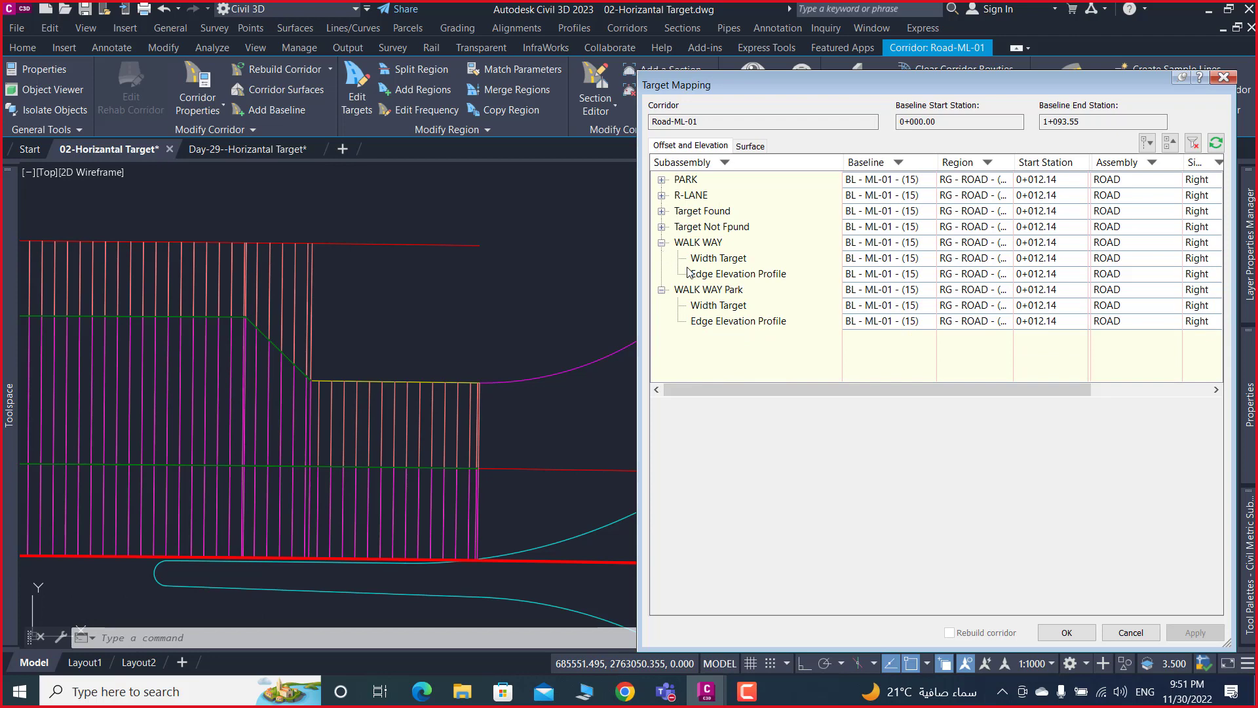
click(735, 261)
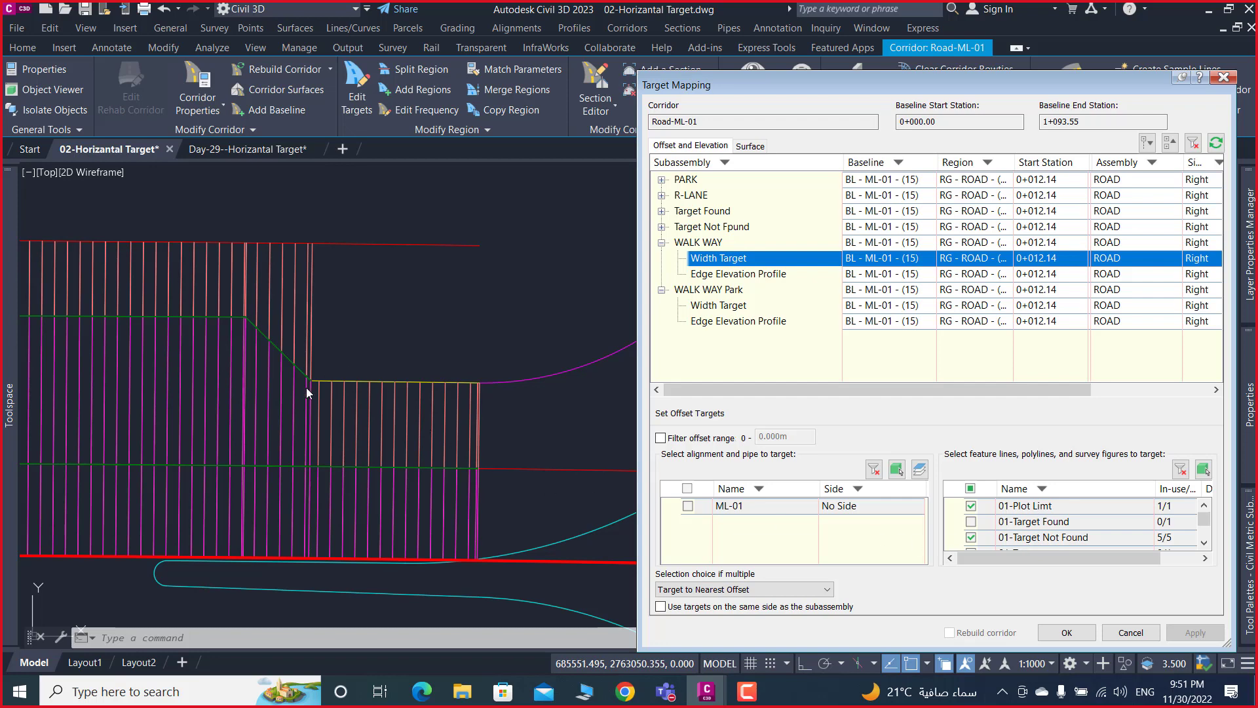
- Remove 01-Target Not Found from the walkway targets, rebuild, and dismiss the warnings
click(971, 537)
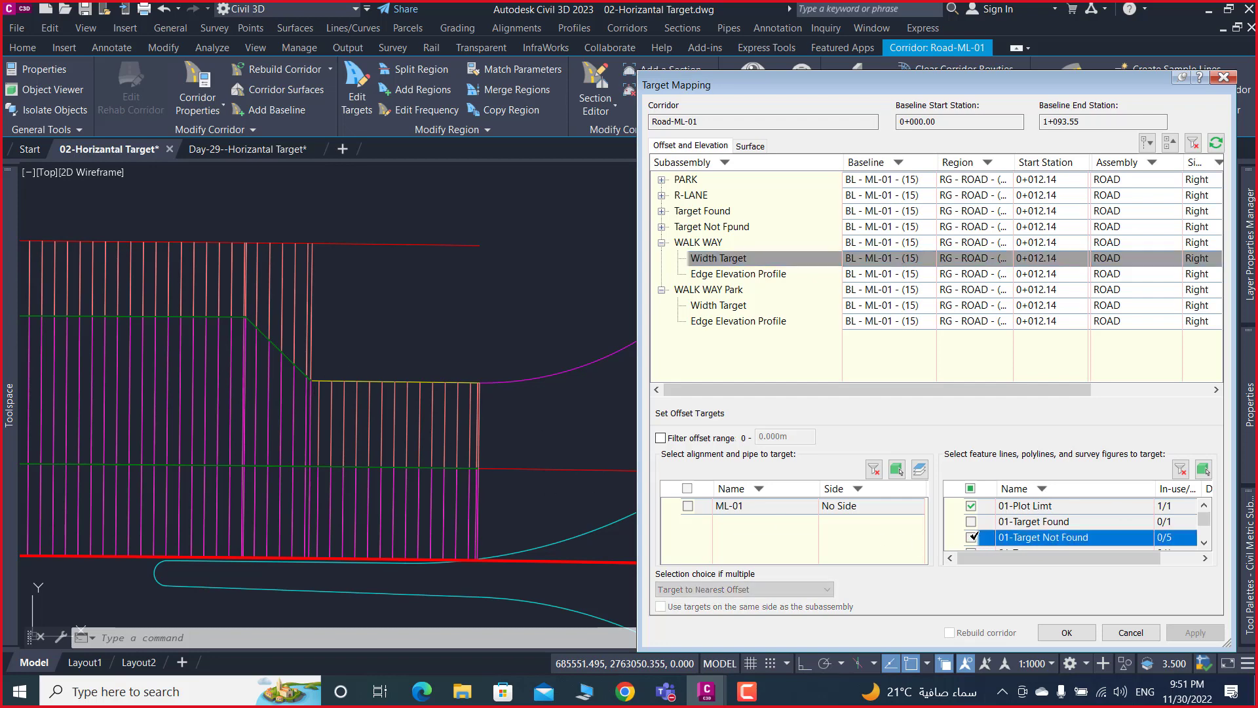
click(1067, 633)
click(1112, 458)
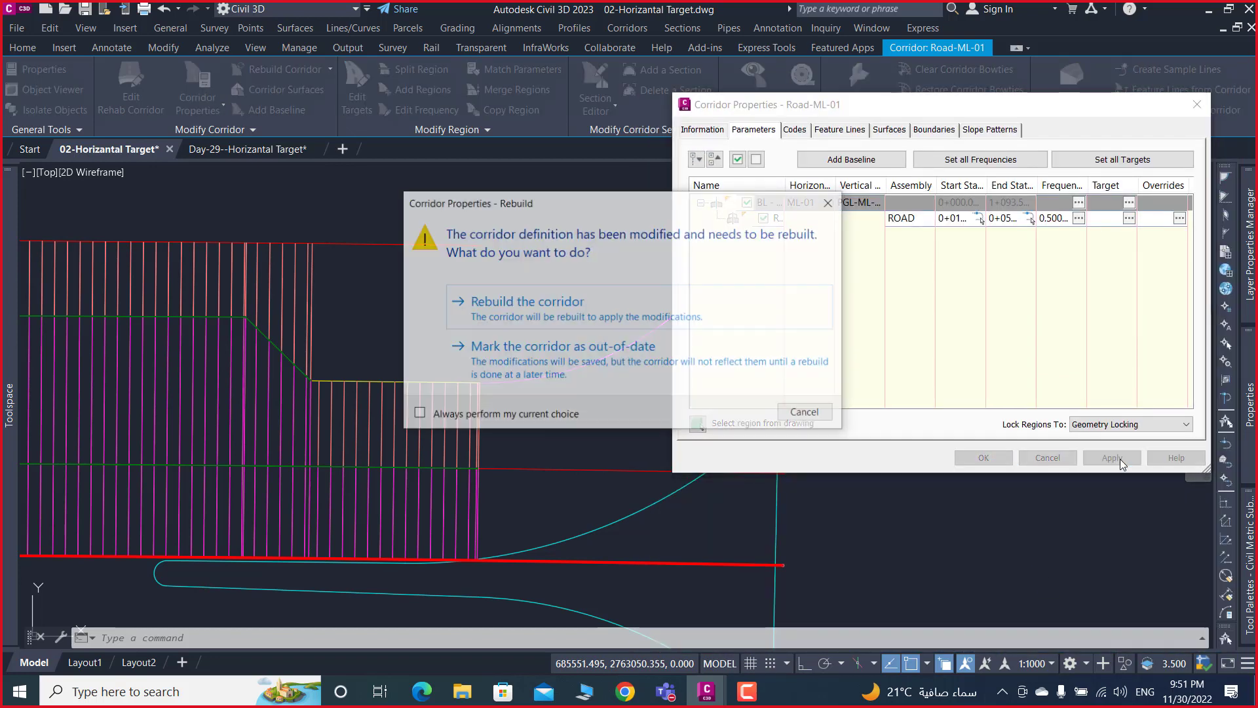
click(557, 301)
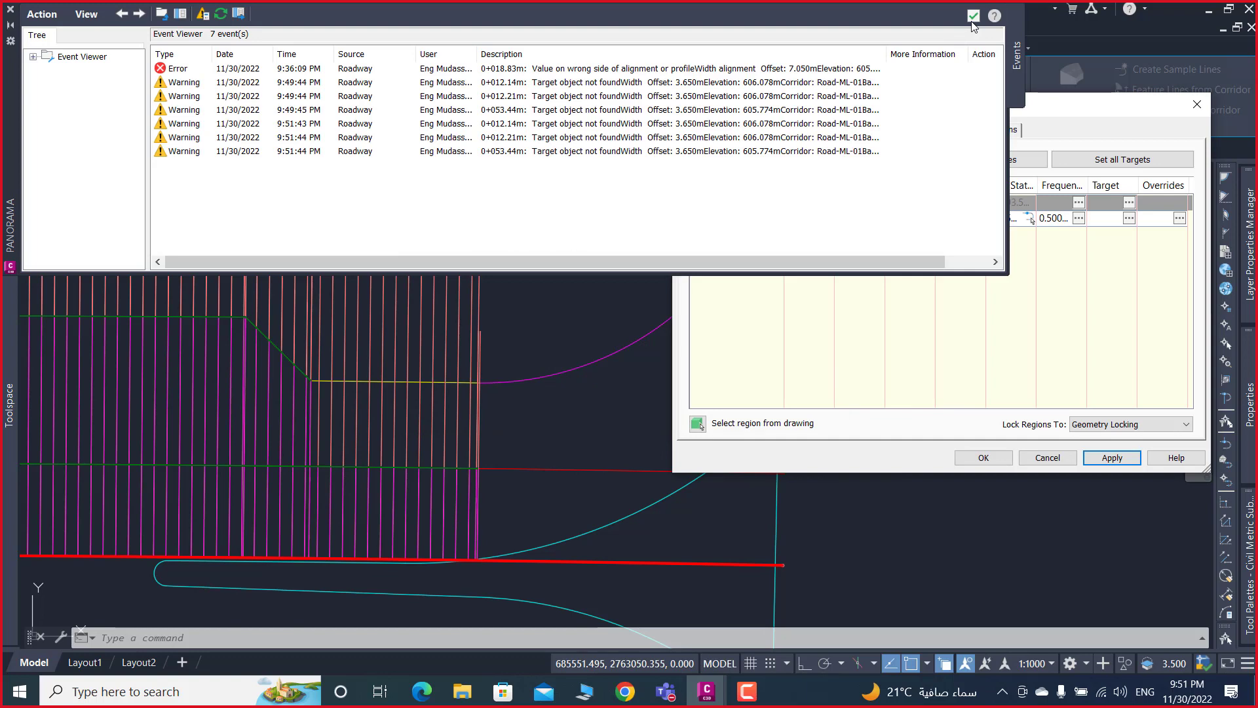
click(984, 458)
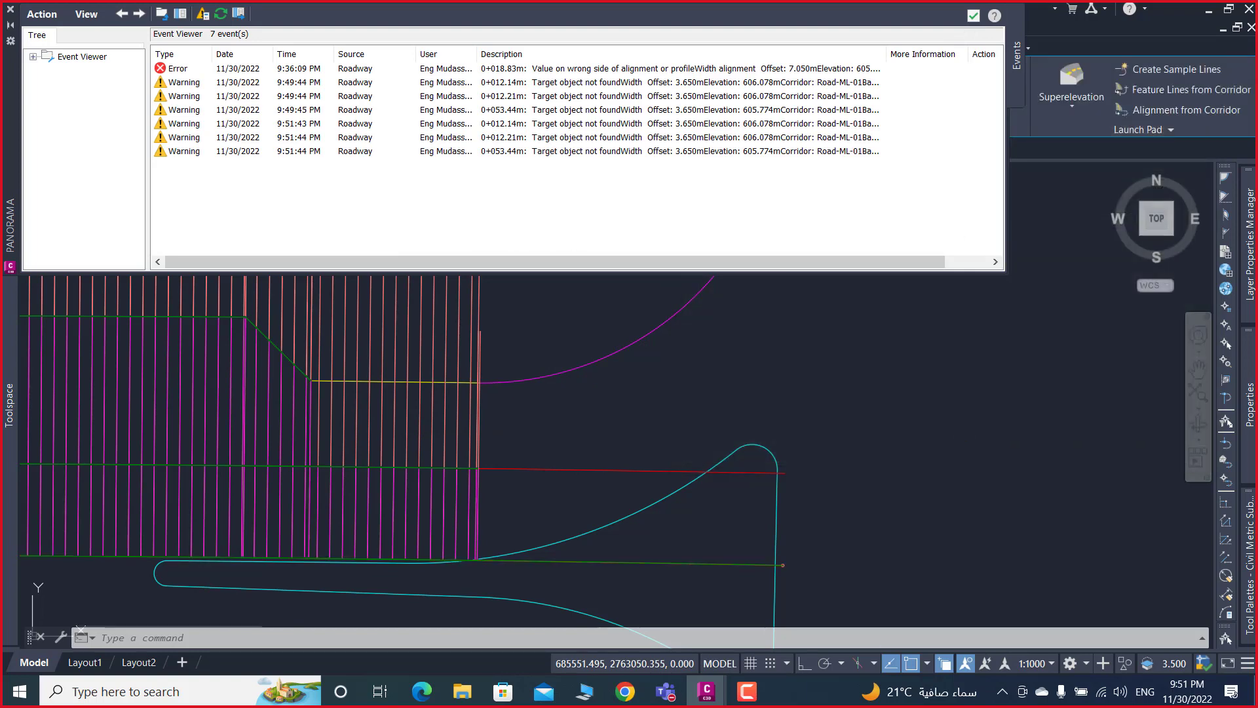
click(976, 18)
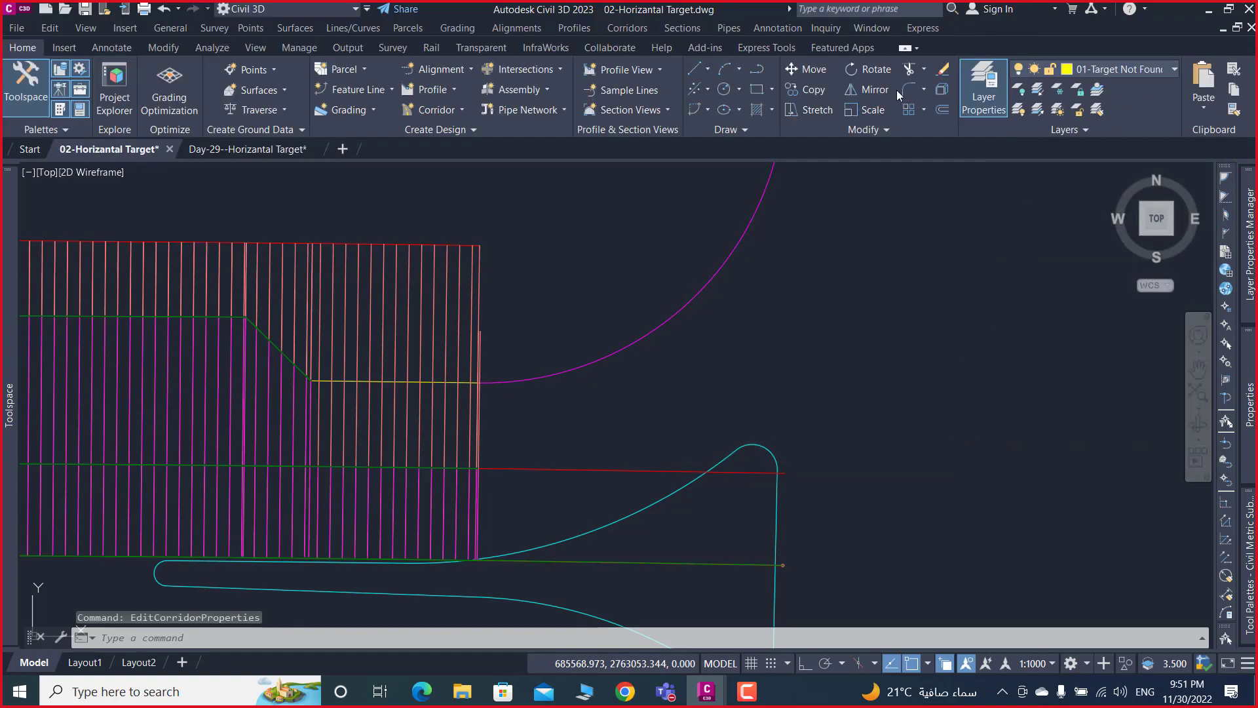
- Open the target mapping in Road-ML-01's corridor properties
click(368, 485)
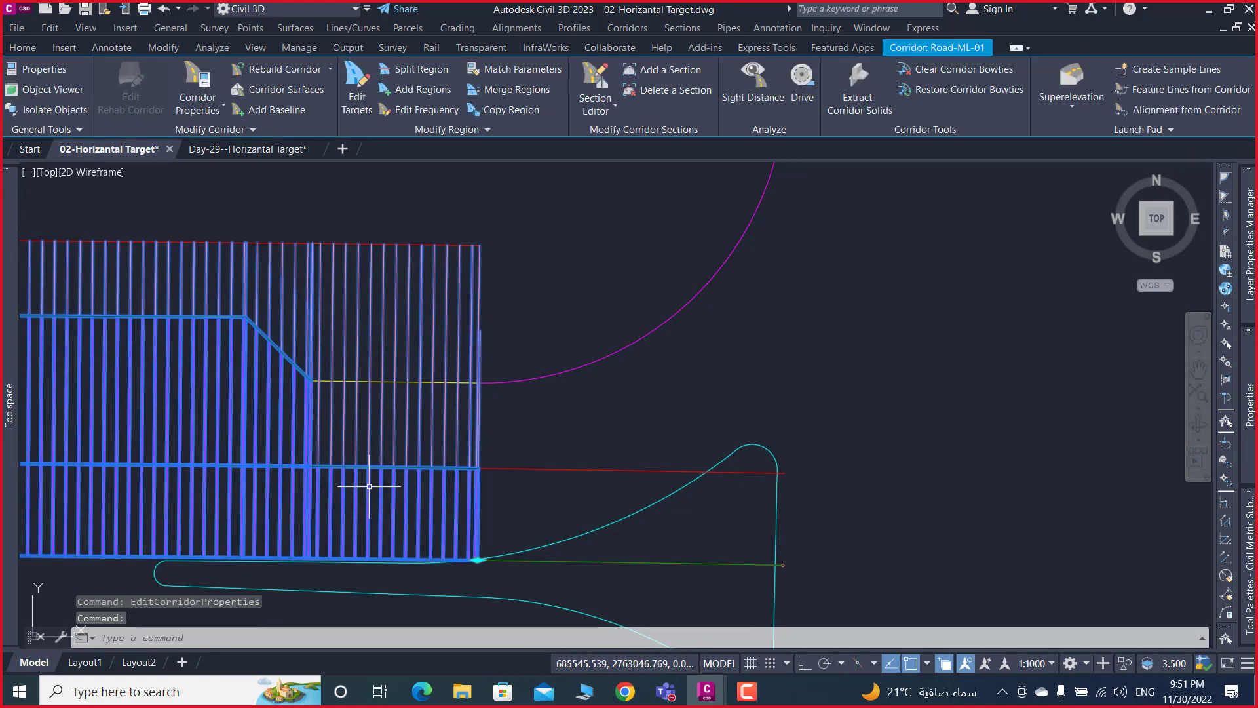
middle_drag(364, 427, 357, 309)
scroll(562, 365, down, 2)
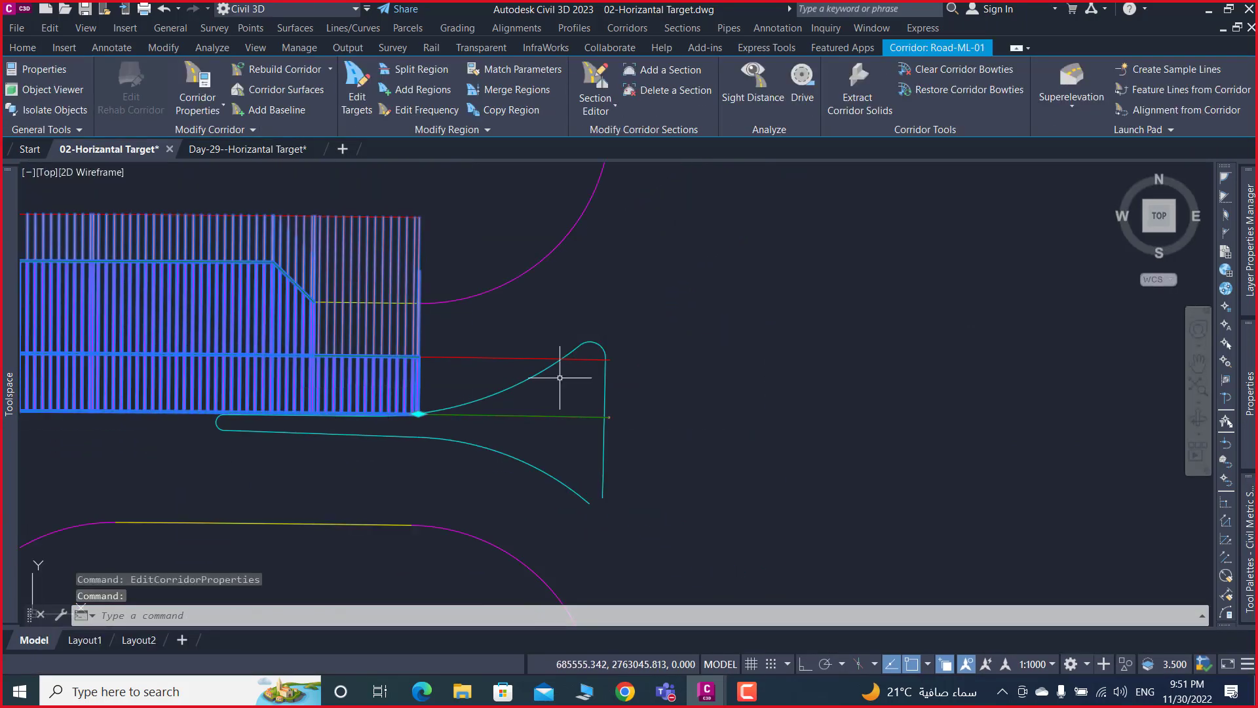
right_click(678, 303)
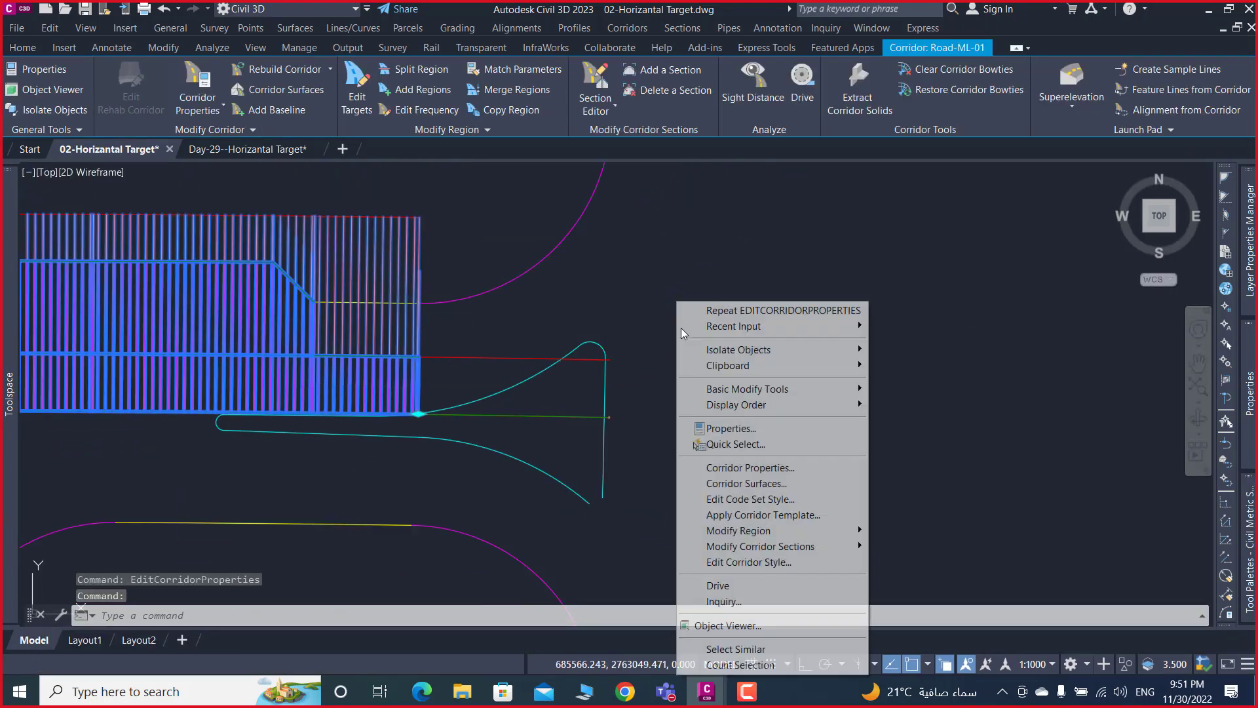
click(751, 468)
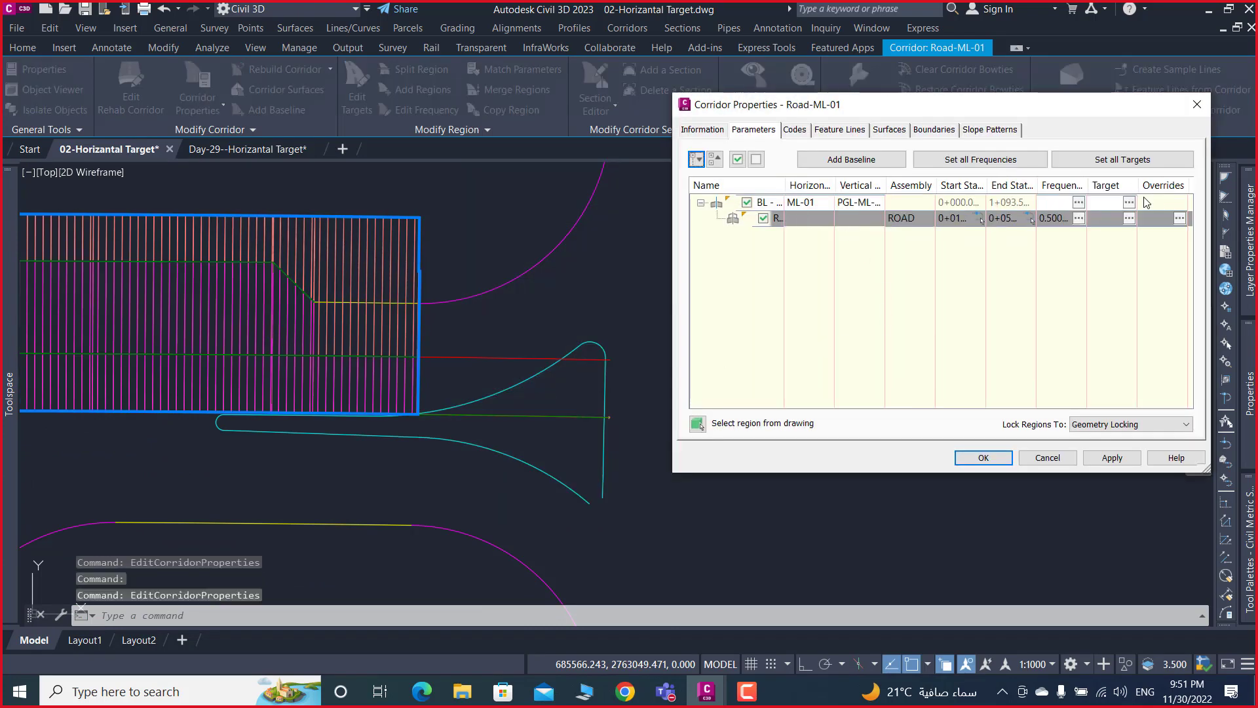
click(1128, 209)
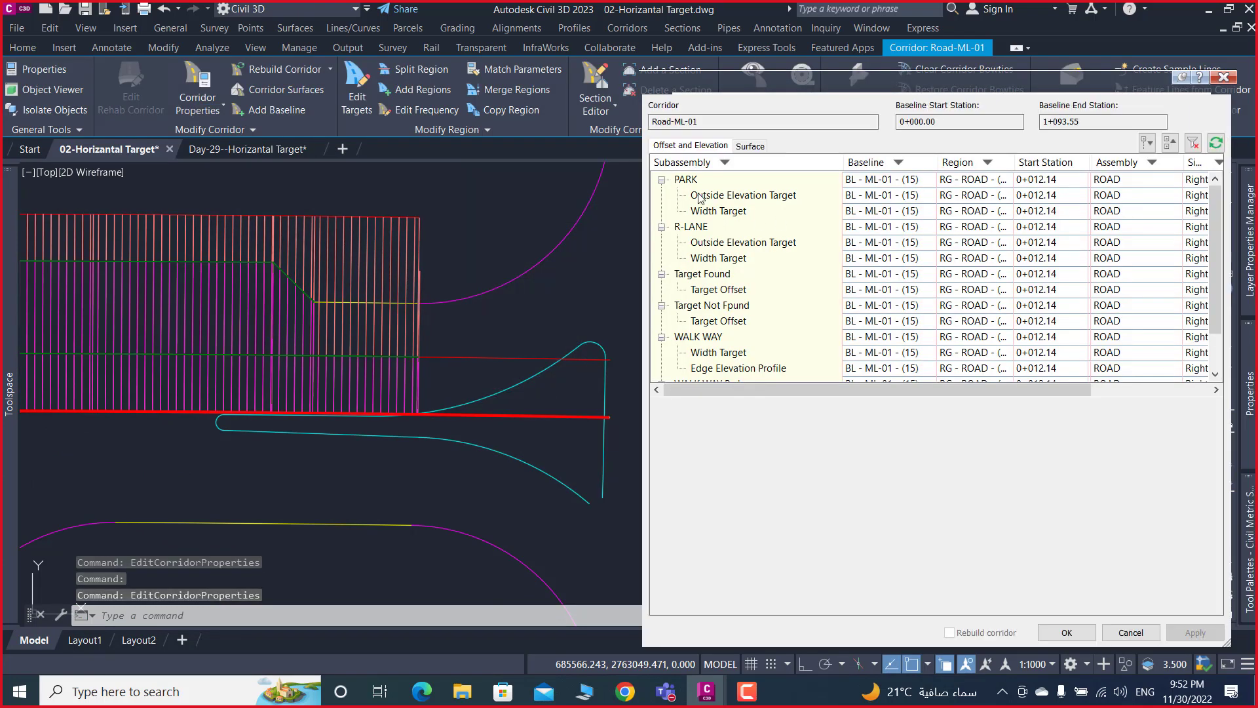
- Remove 01-Test from the R-LANE width target and return to corridor properties
click(662, 179)
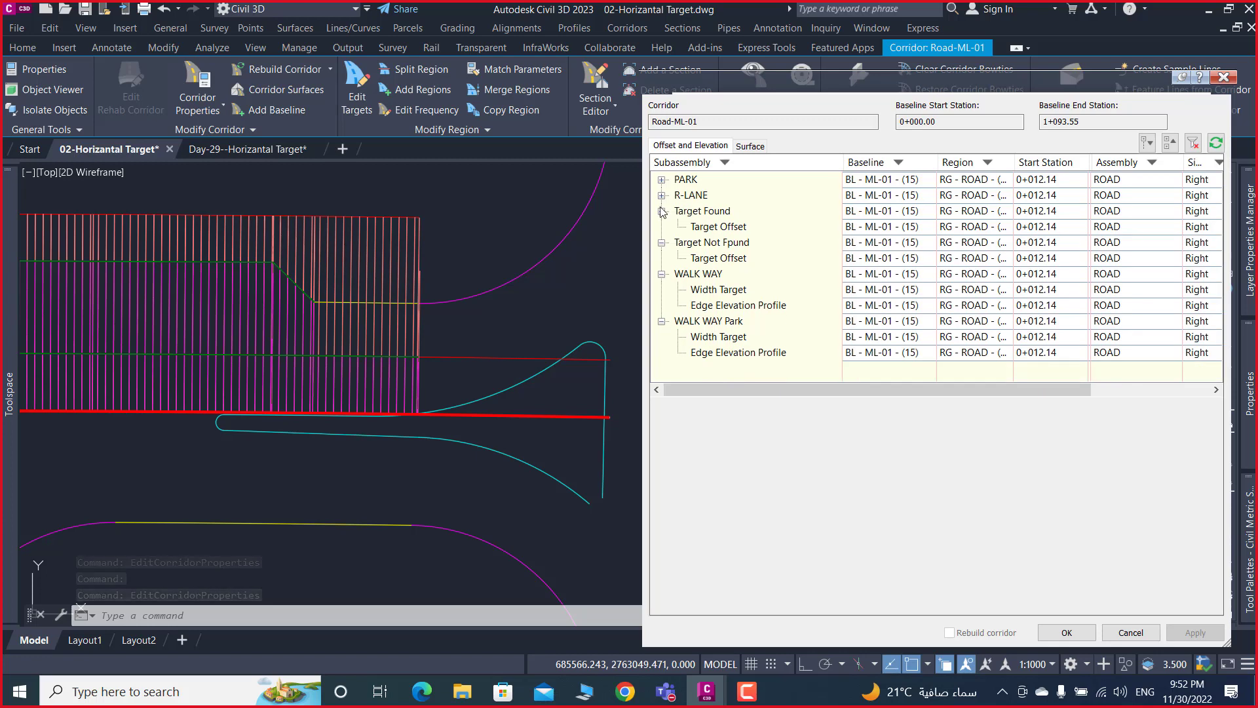
click(662, 211)
click(661, 227)
click(662, 242)
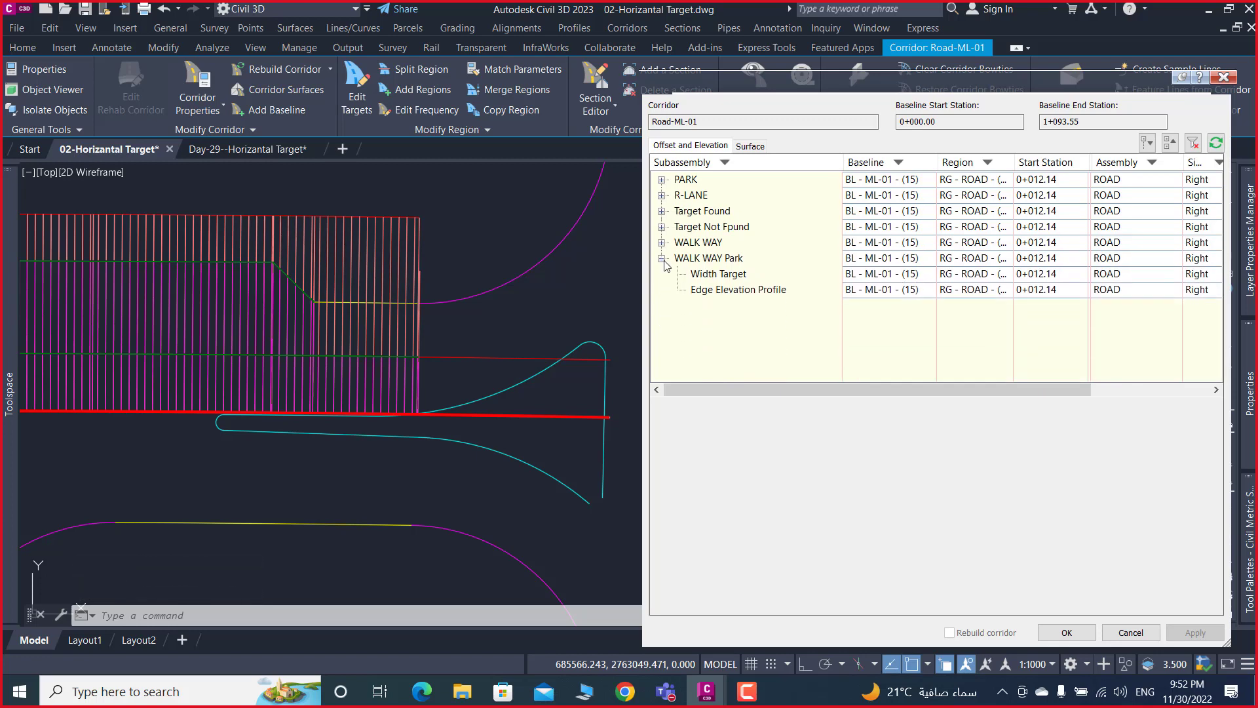
click(662, 196)
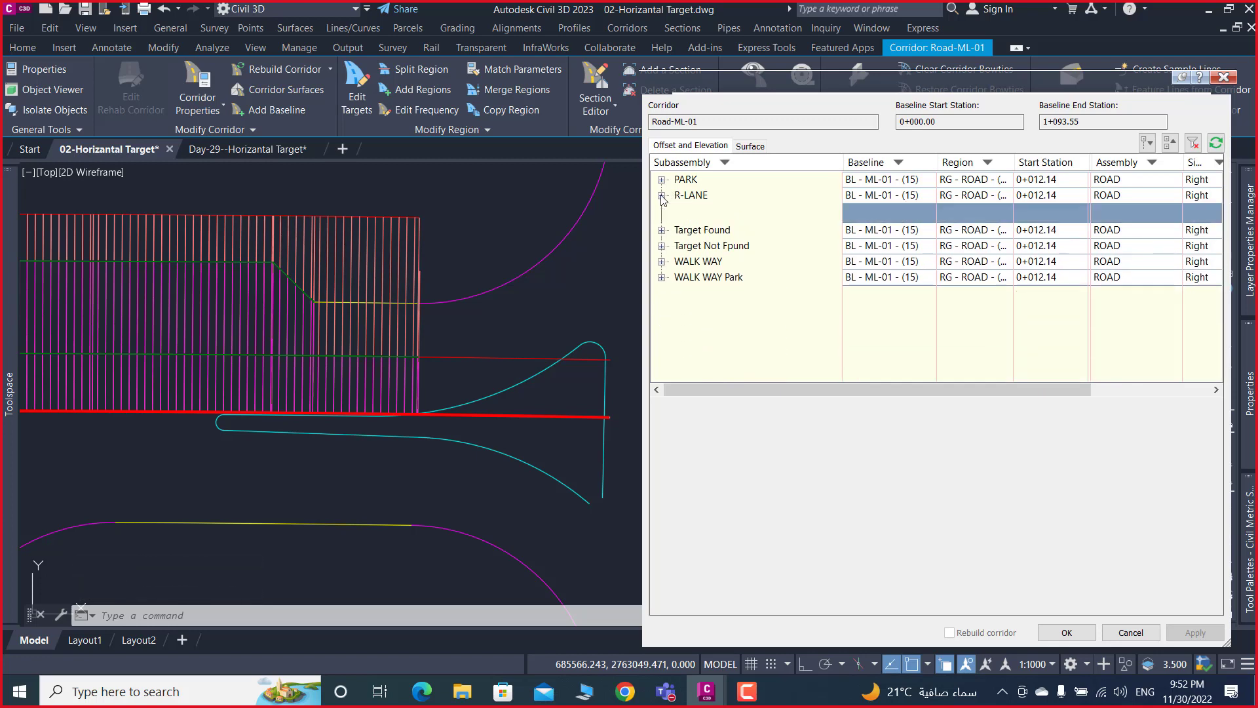
click(714, 227)
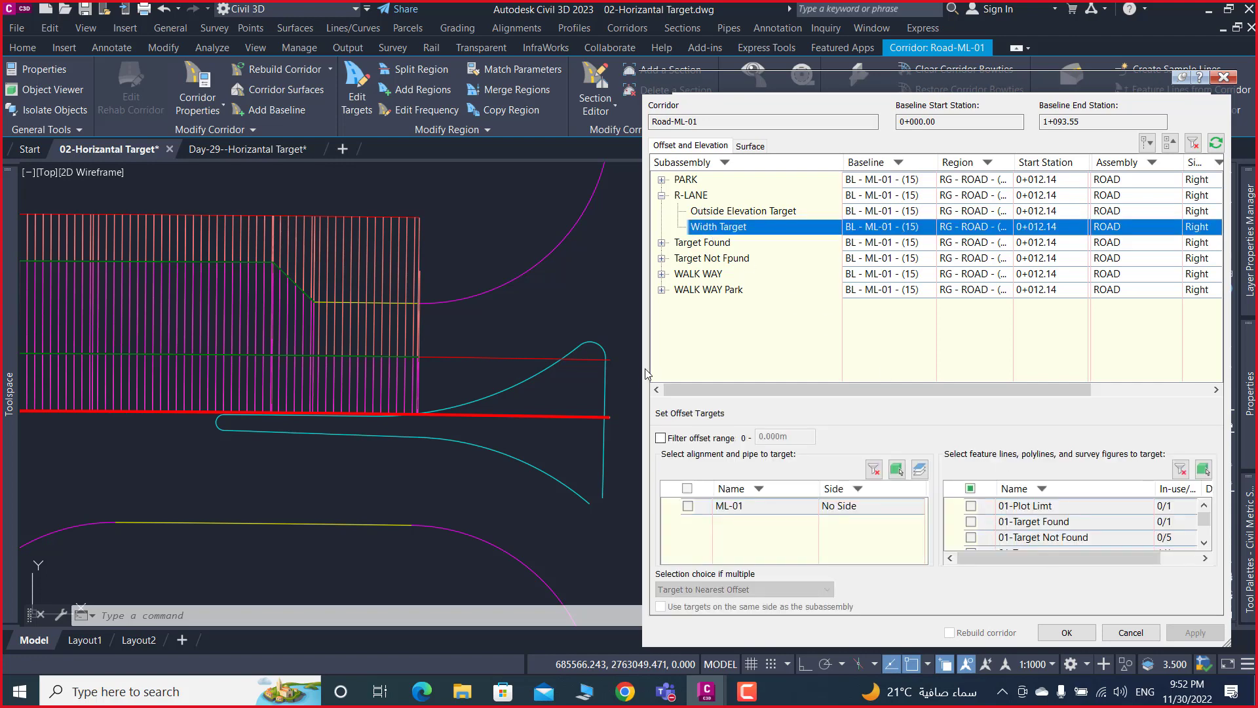
click(1205, 542)
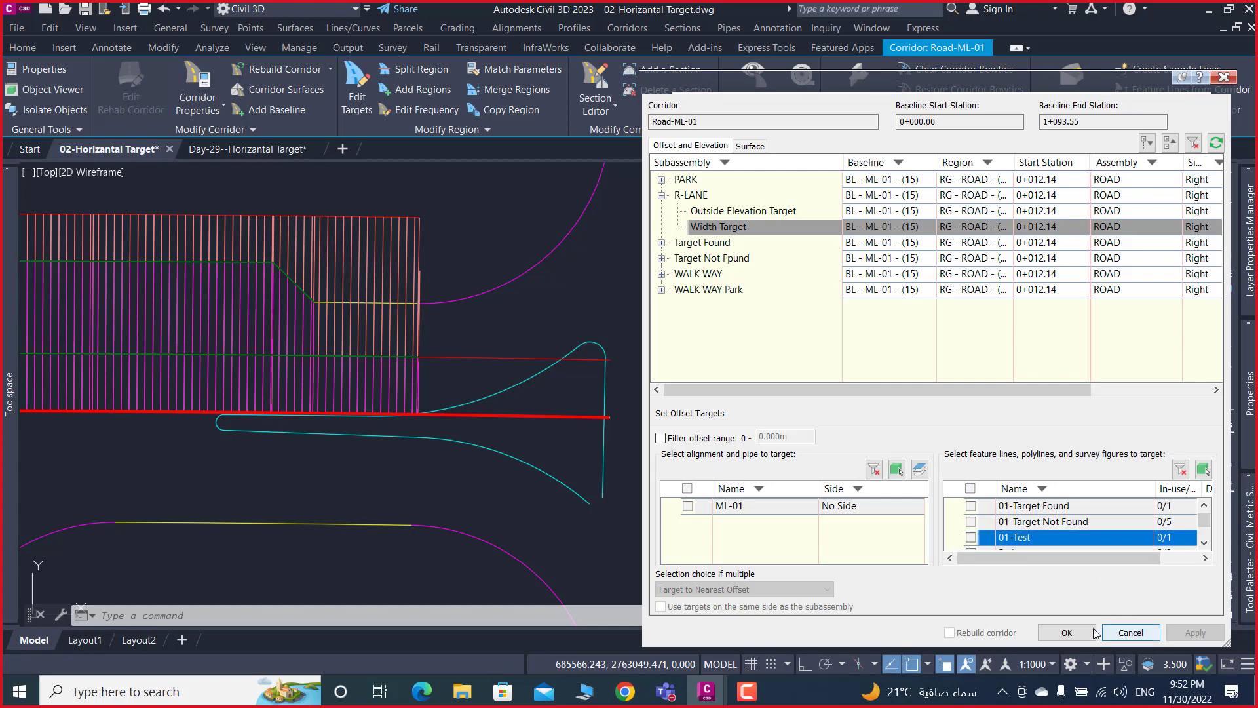
click(1120, 632)
- Apply the changes, rebuild Road-ML-01, and close the warning log
click(1113, 458)
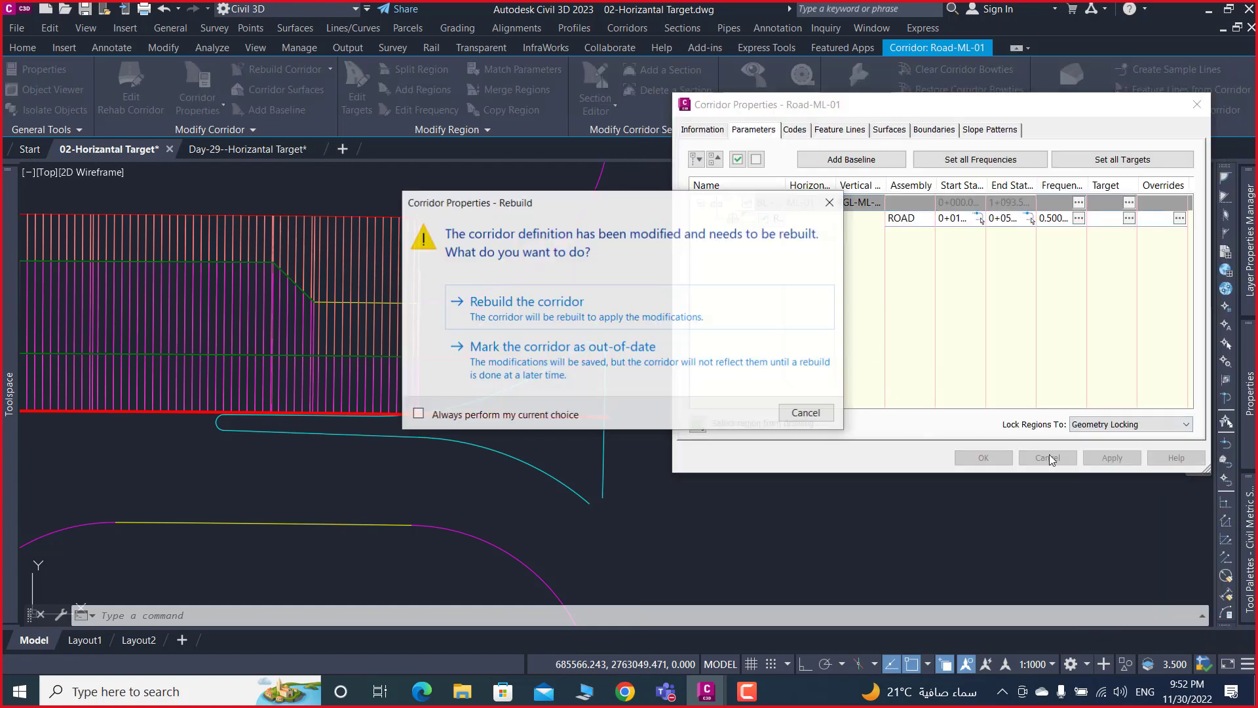
click(537, 319)
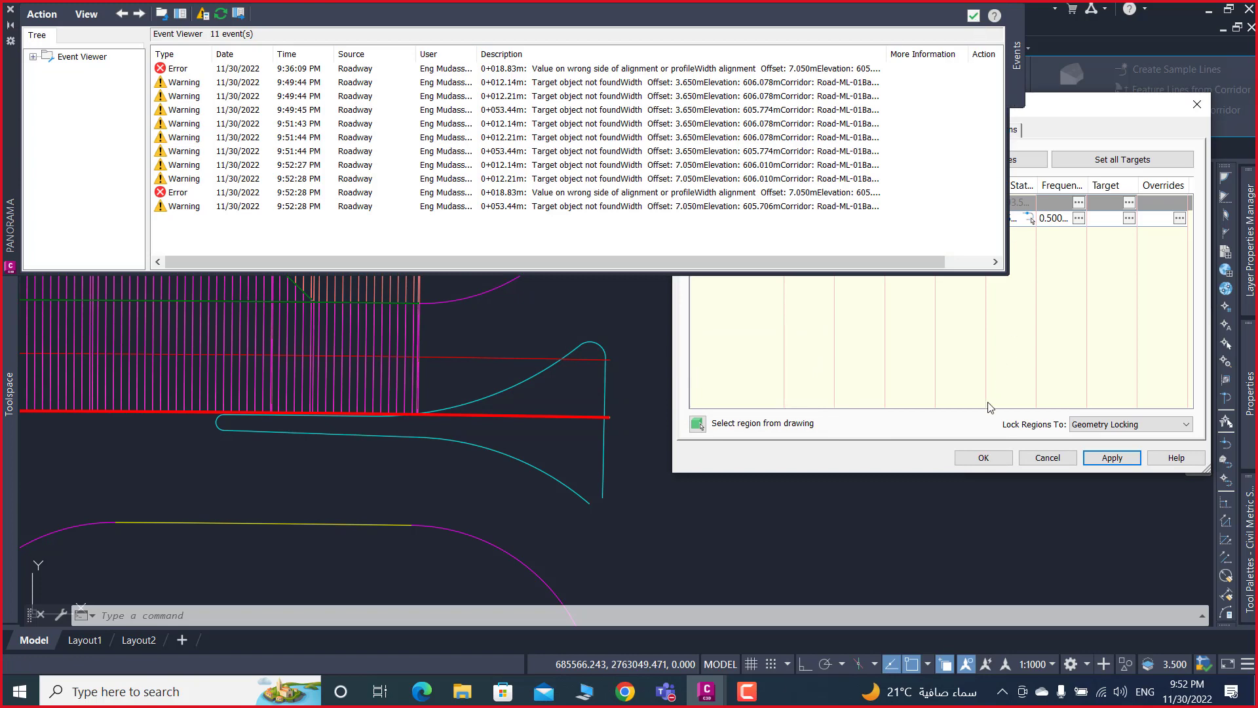
click(984, 457)
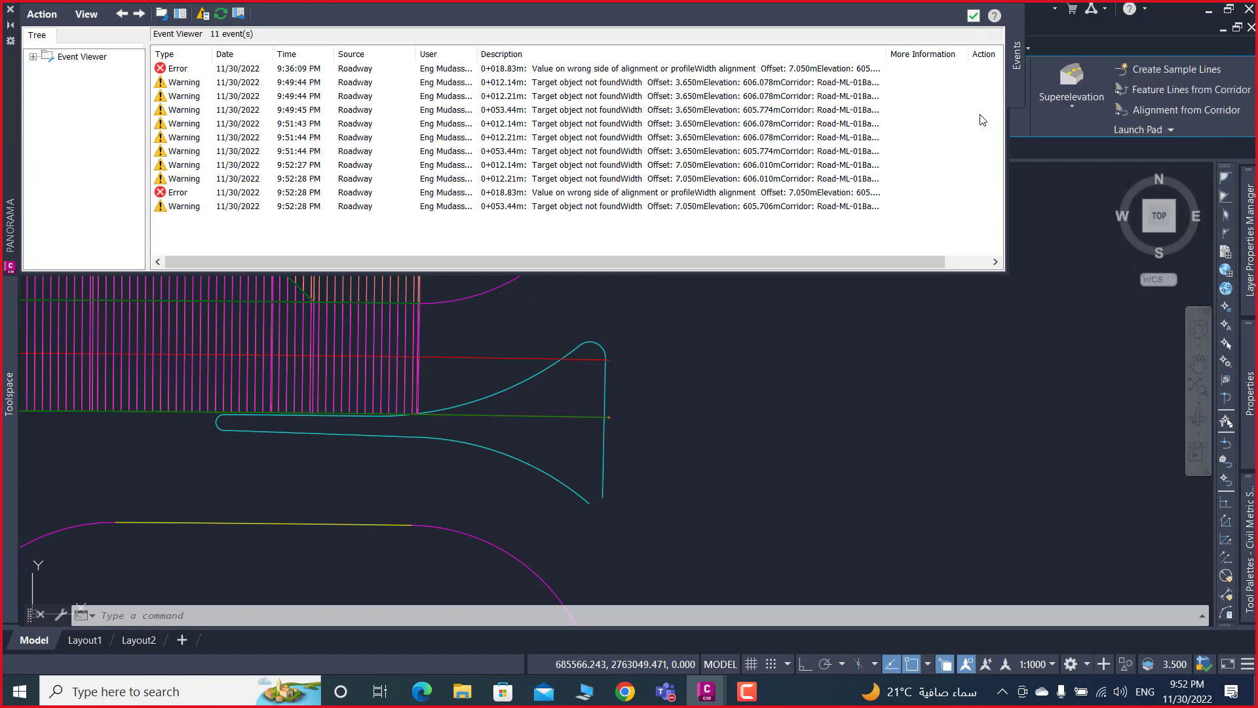
click(974, 16)
- Zoom into the corridor's right end and select the green trapezoid and baseline lines
scroll(361, 350, up, 2)
middle_drag(362, 350, 829, 395)
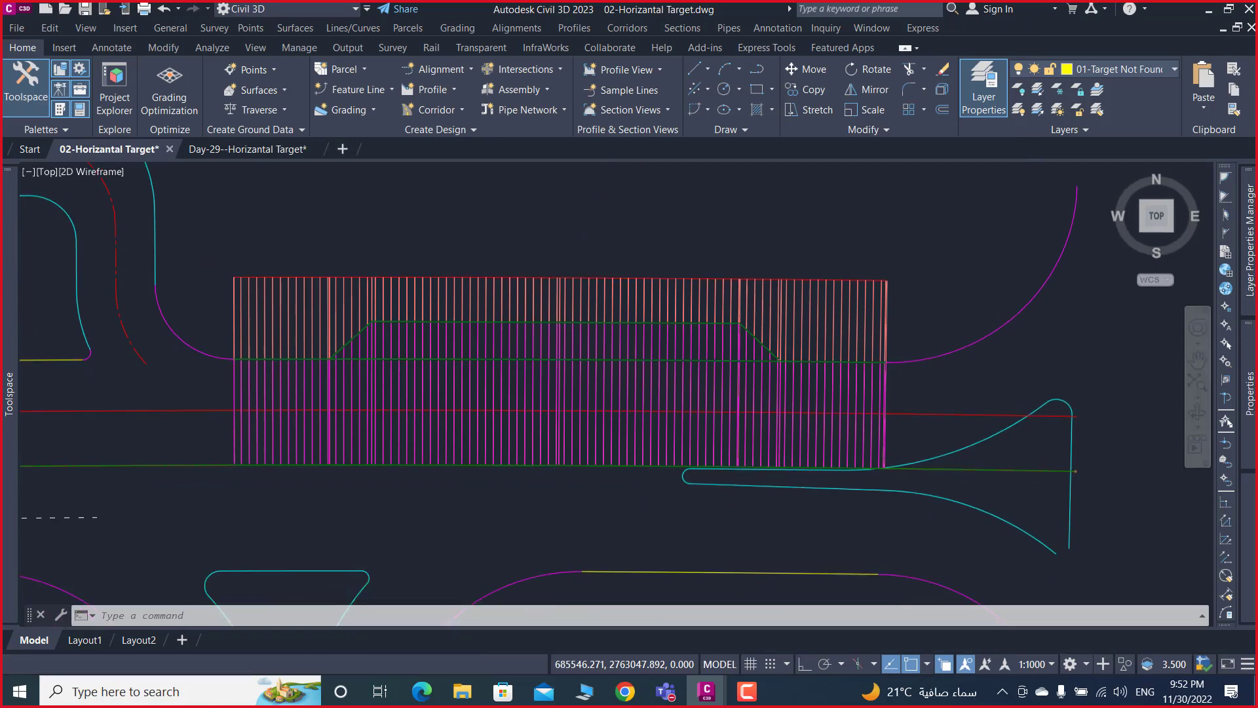
scroll(820, 410, up, 4)
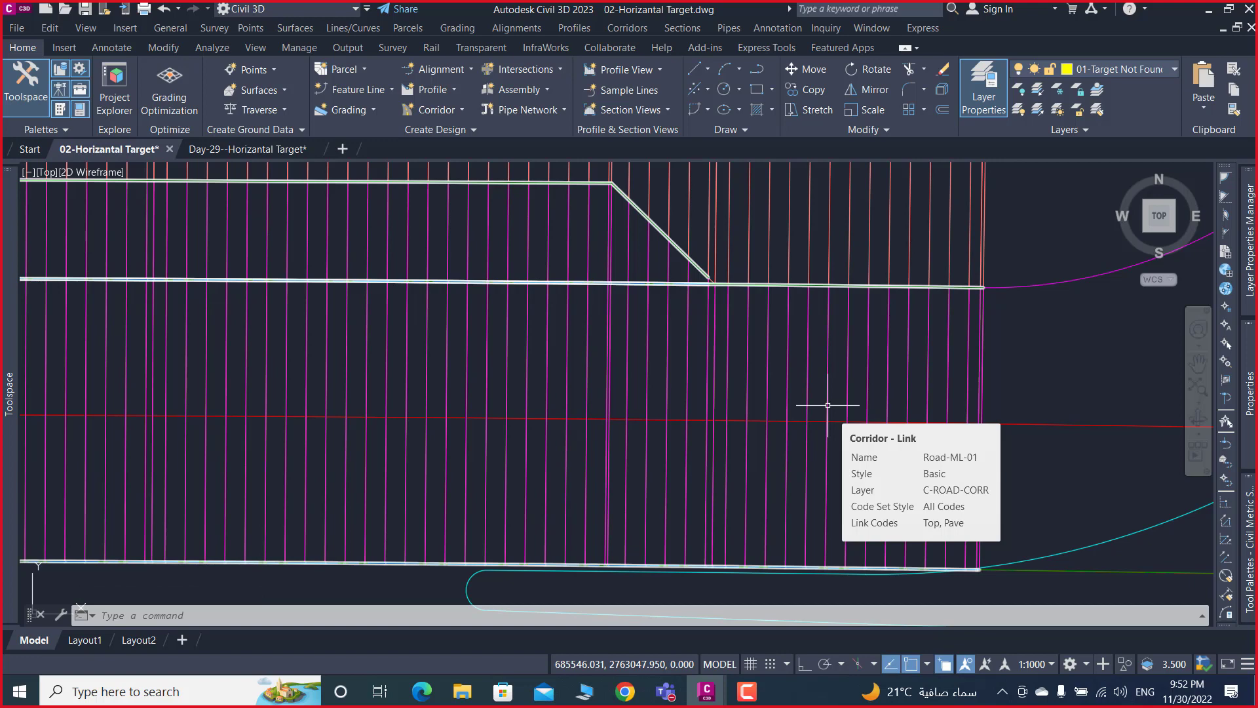
scroll(801, 373, down, 5)
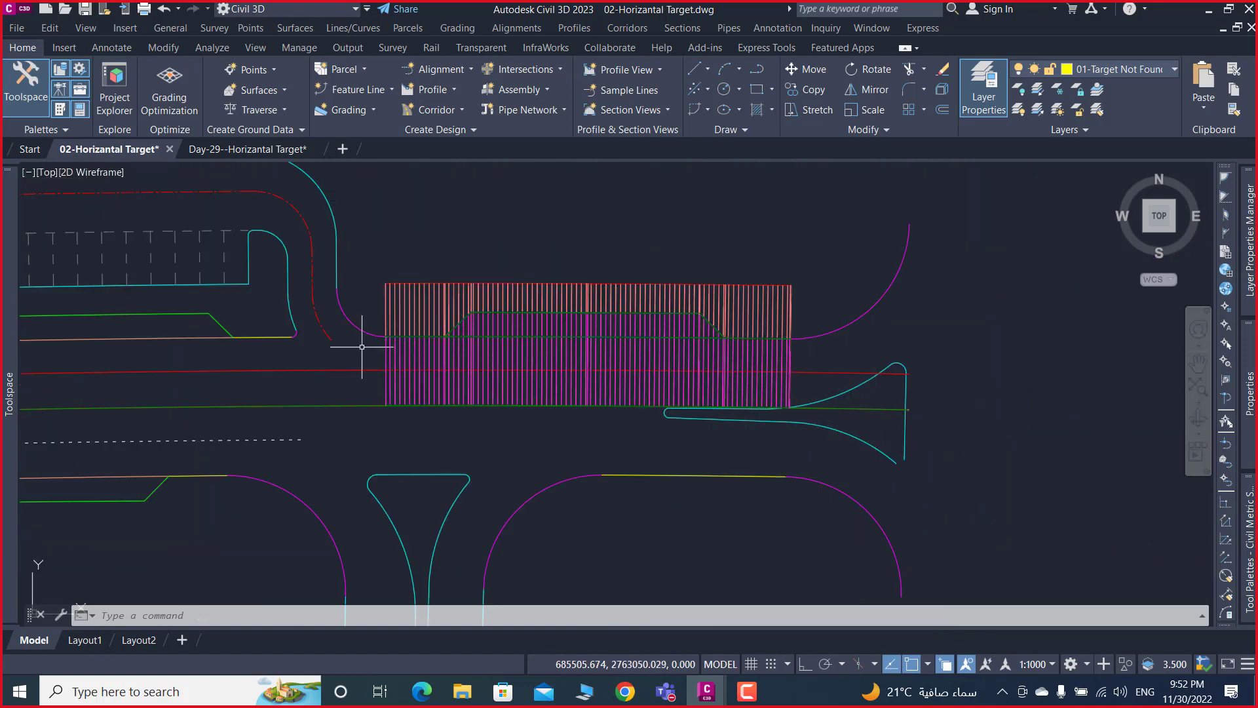
middle_drag(514, 368, 477, 369)
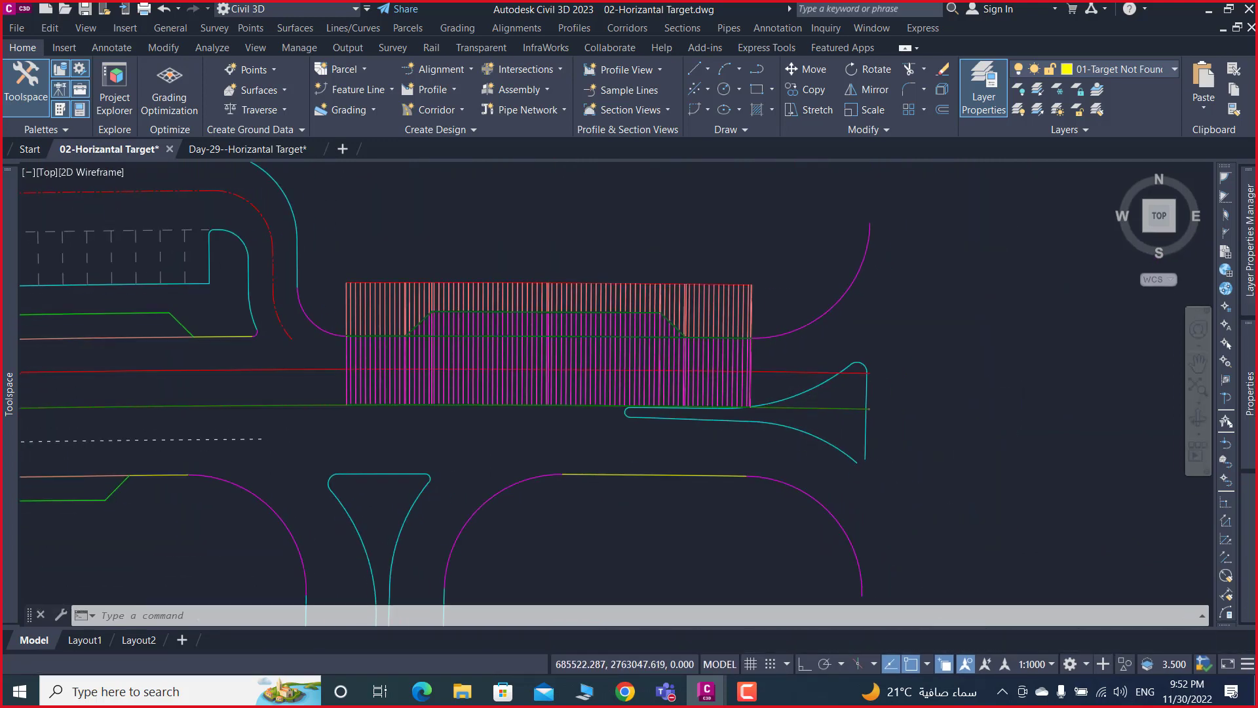
click(747, 700)
click(747, 700)
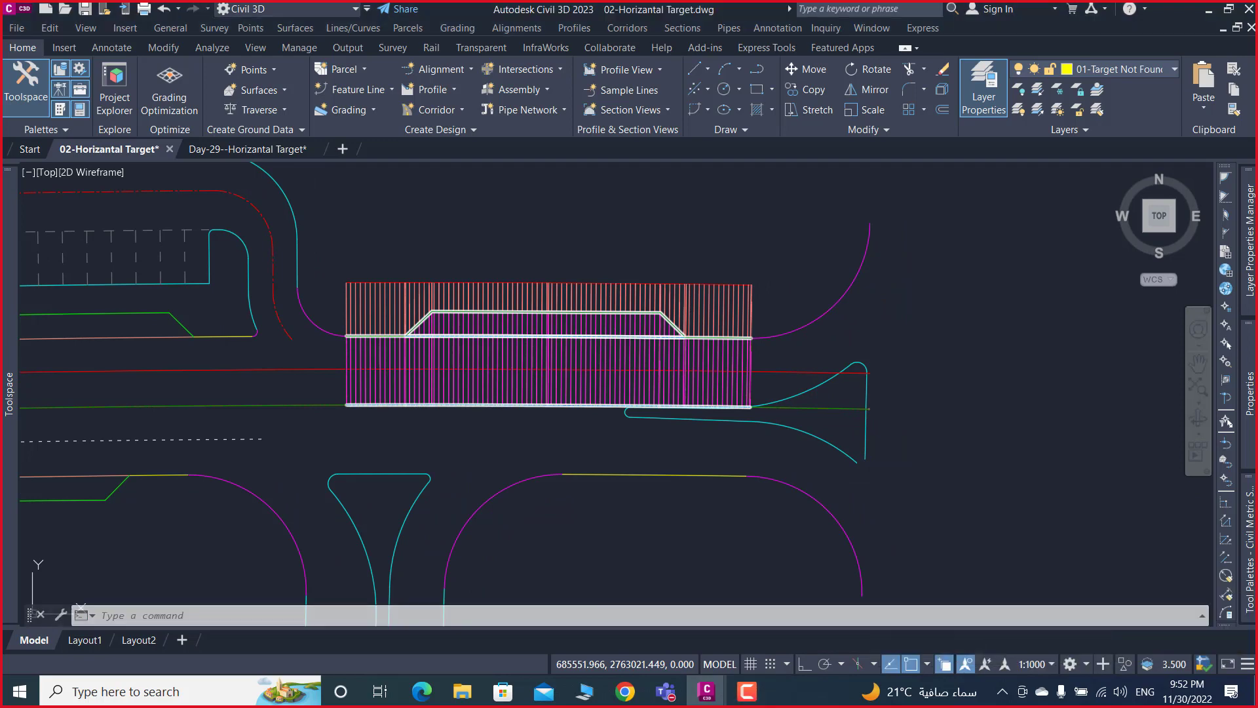
scroll(649, 336, up, 4)
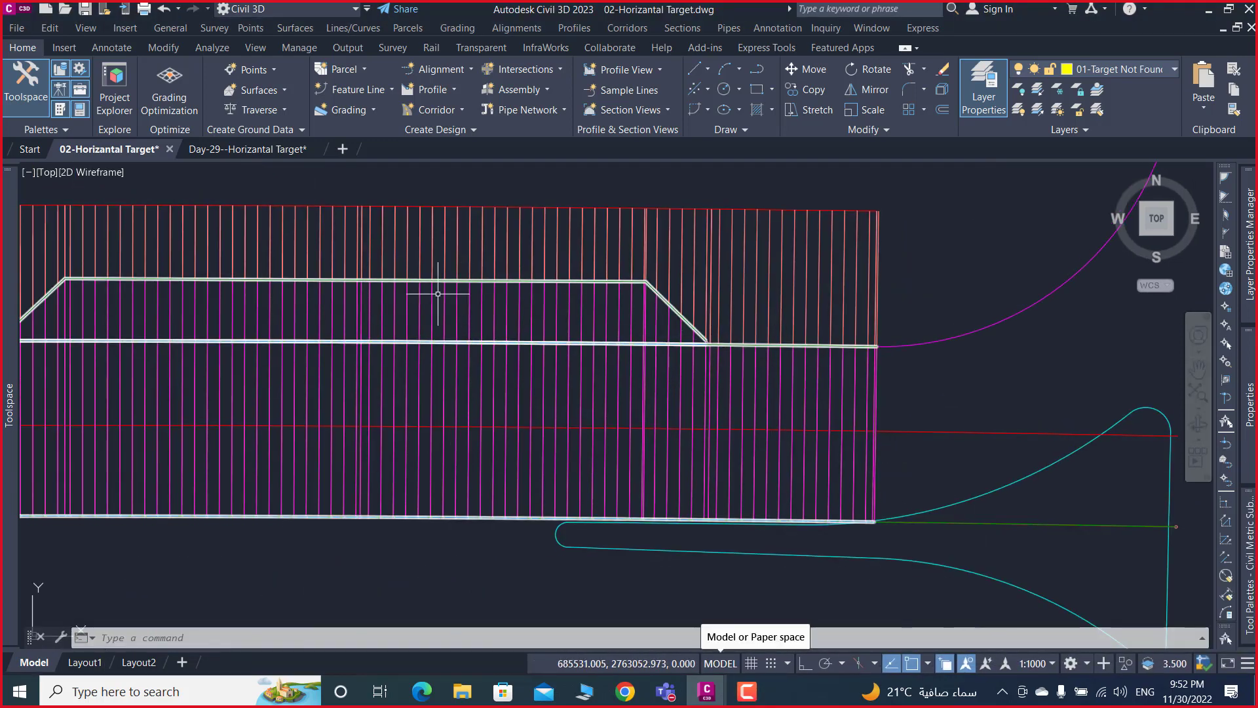
middle_drag(700, 301, 769, 341)
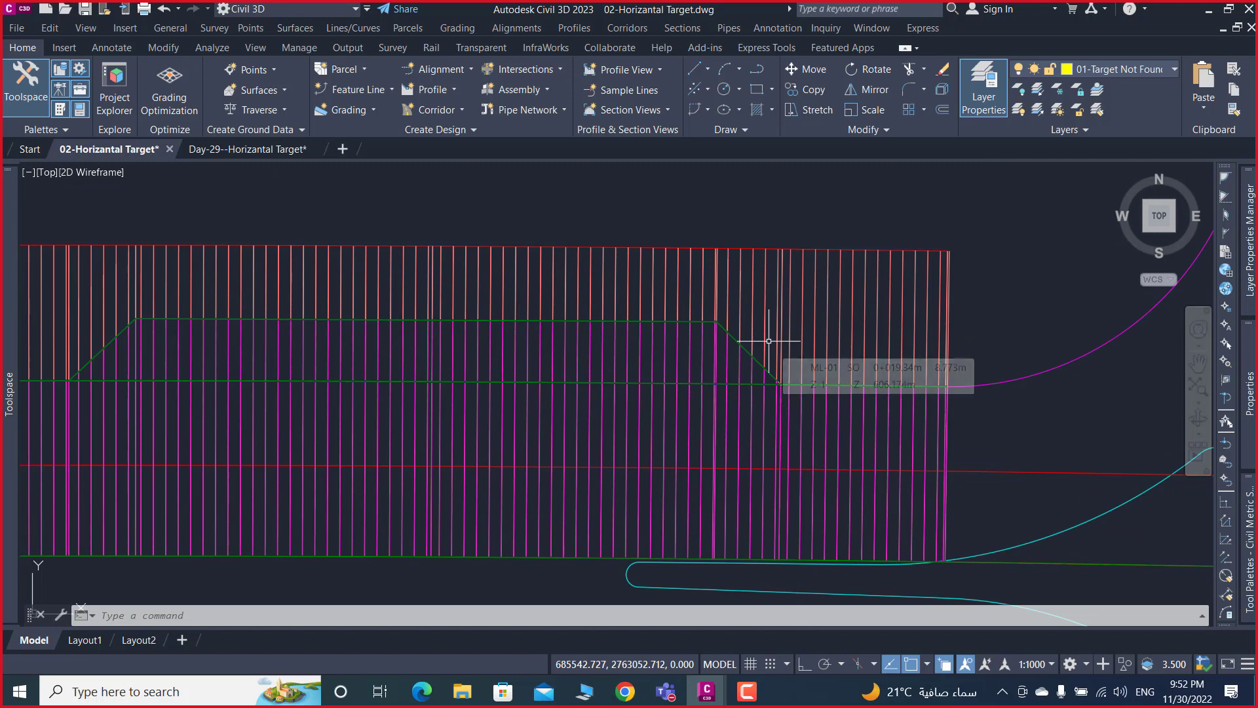
mouse_move(821, 372)
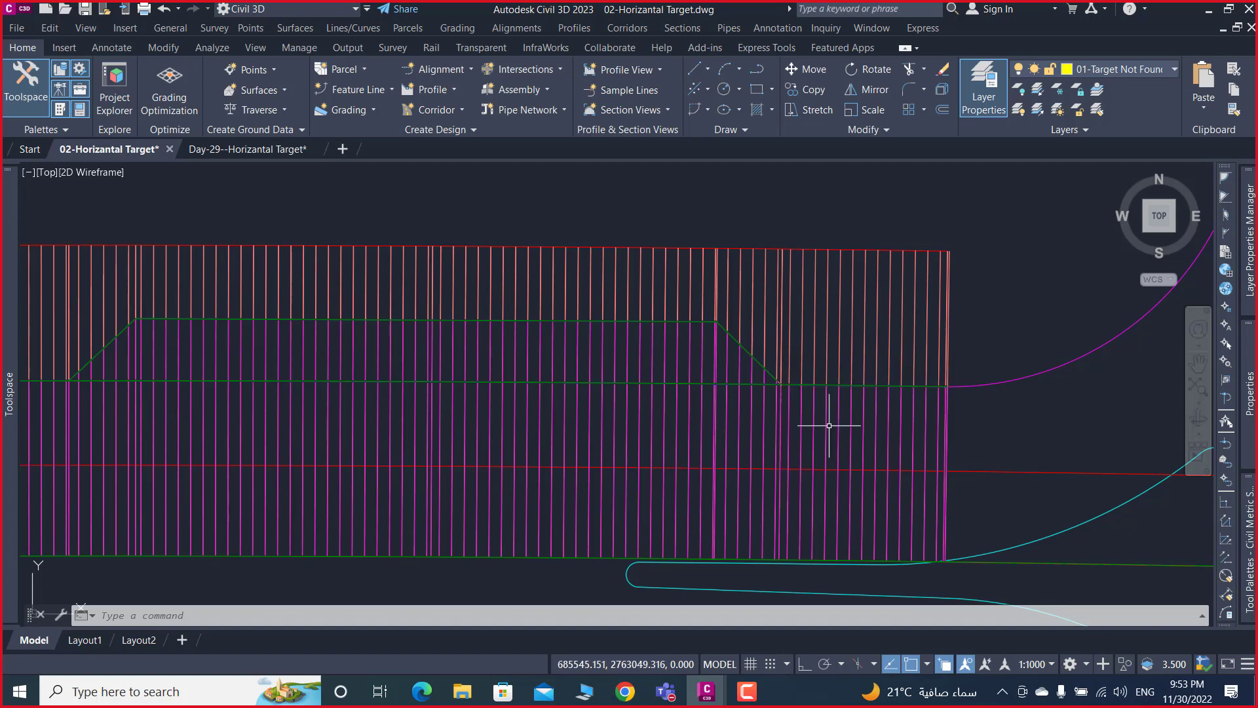
click(822, 370)
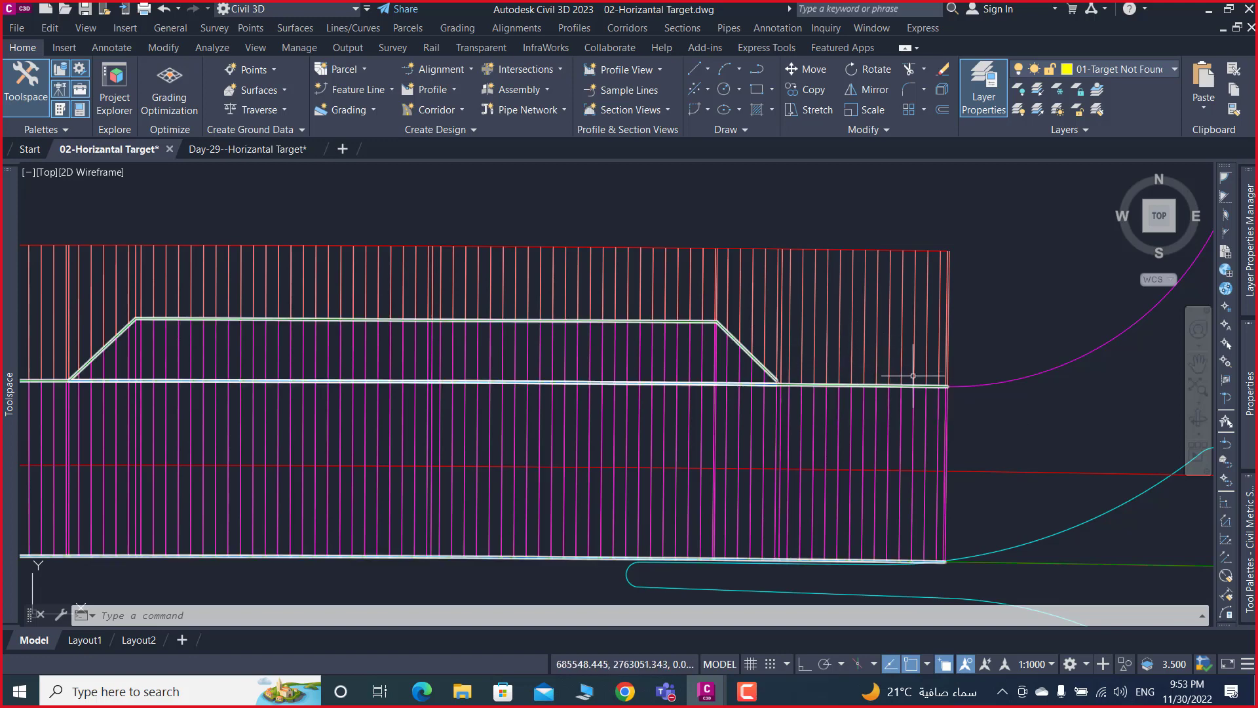
key(Escape)
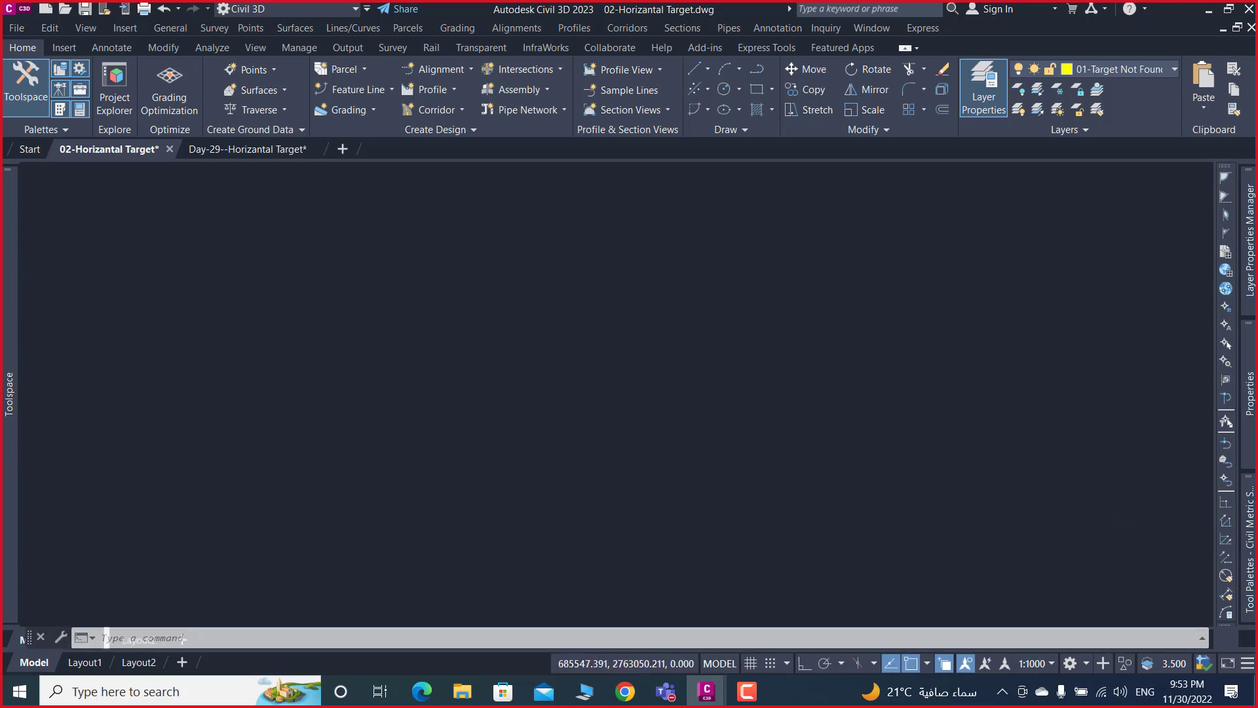
- Inspect the trapezoid widening and Y-shaped alignment in 02-Horizantal Target
click(841, 395)
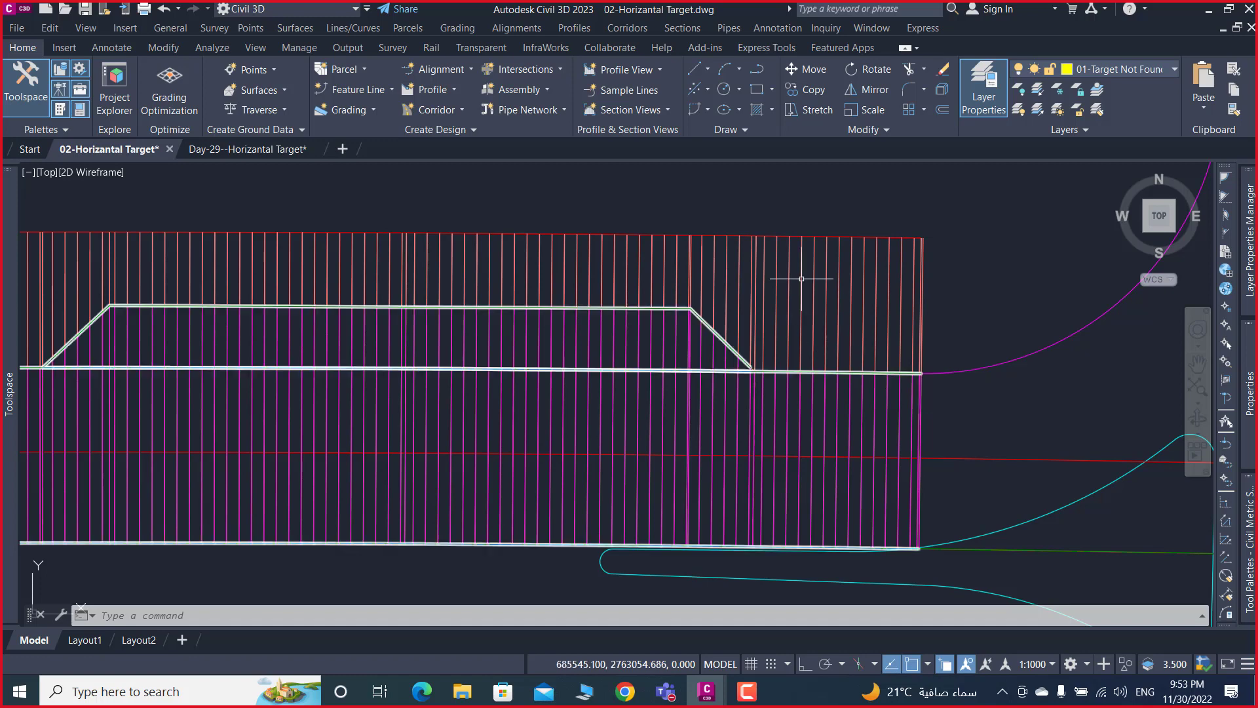
scroll(738, 296, down, 2)
scroll(786, 314, down, 5)
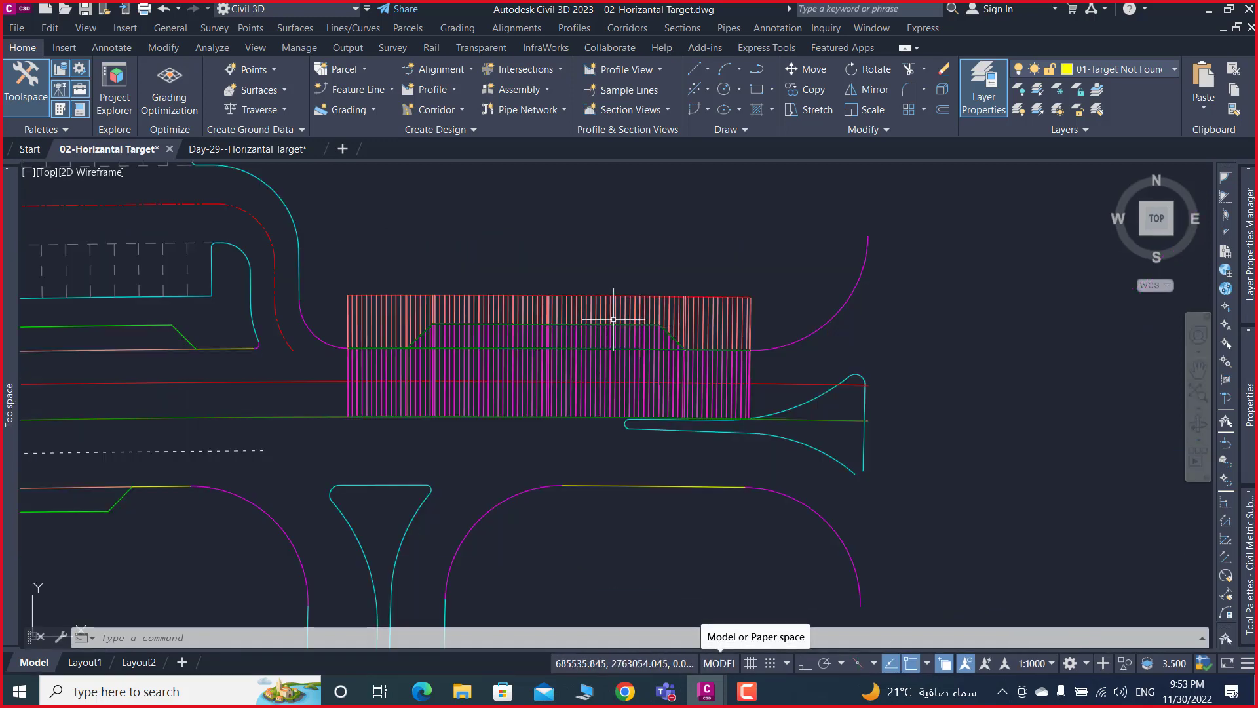
scroll(852, 328, down, 5)
scroll(1032, 416, up, 5)
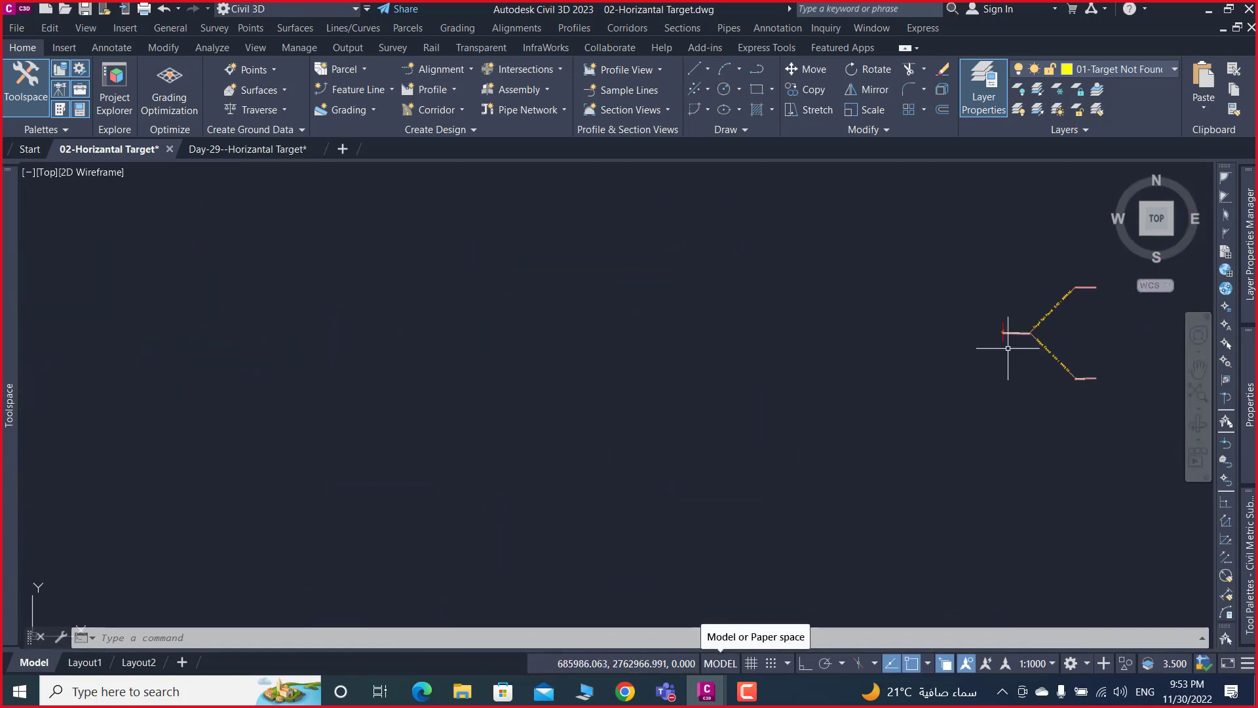
middle_drag(1011, 343, 809, 386)
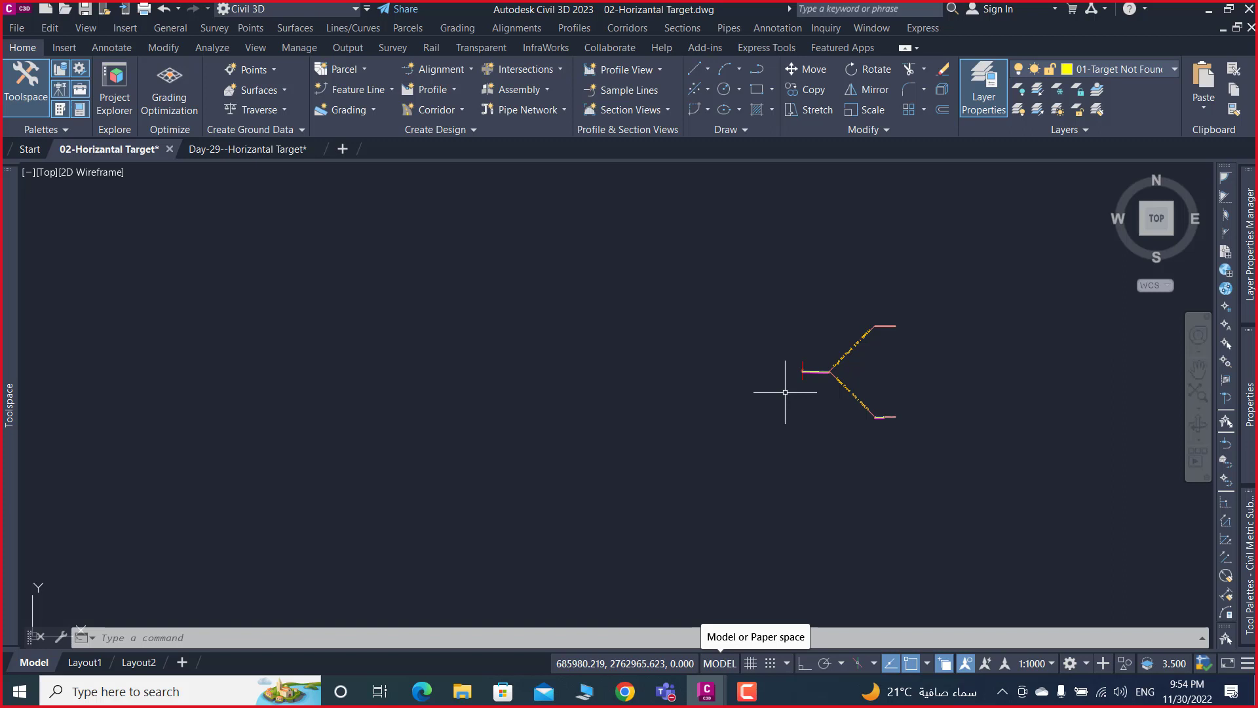
scroll(814, 382, down, 2)
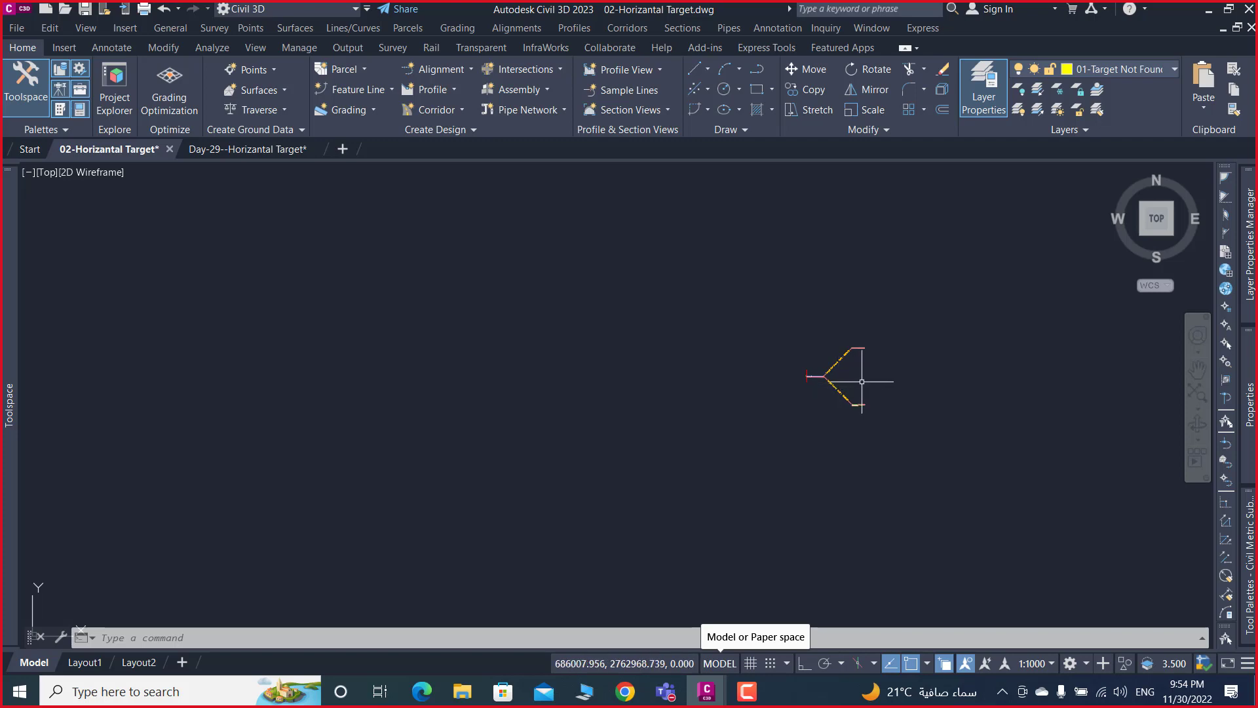
scroll(862, 381, down, 3)
scroll(620, 335, up, 4)
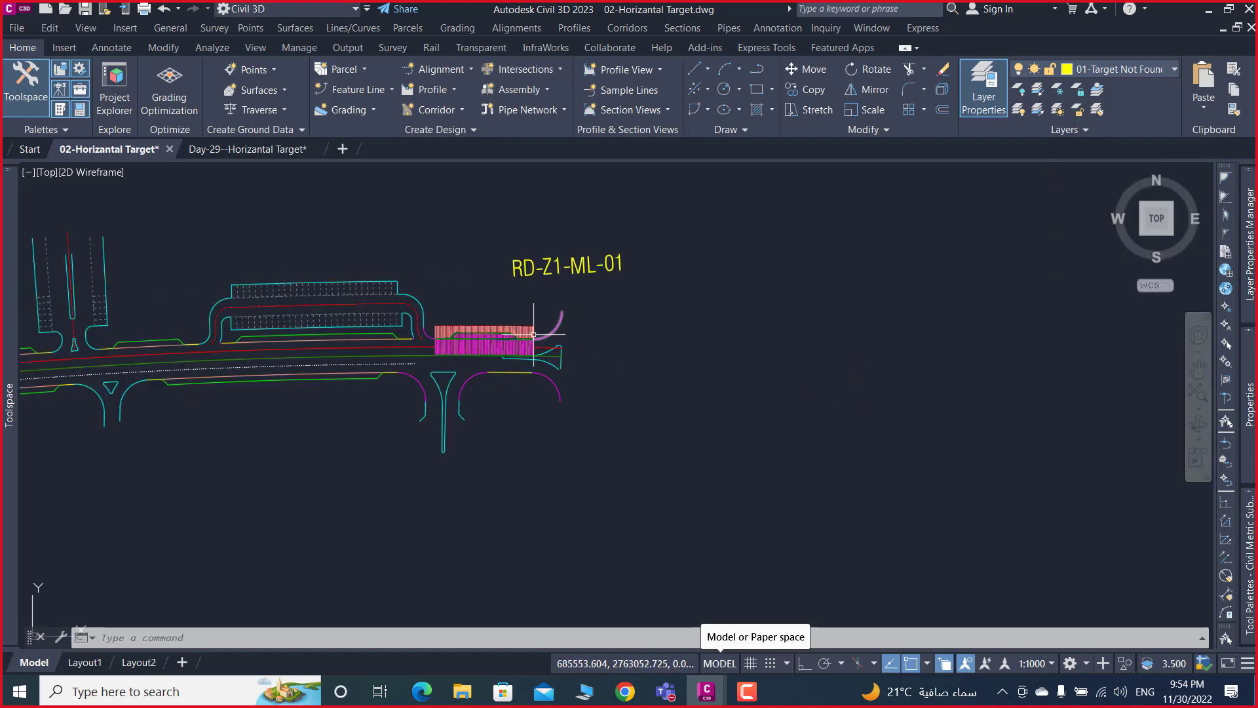
scroll(533, 334, up, 5)
- Zoom out, then switch to the Day-29--Horizantal Target drawing
scroll(519, 336, down, 2)
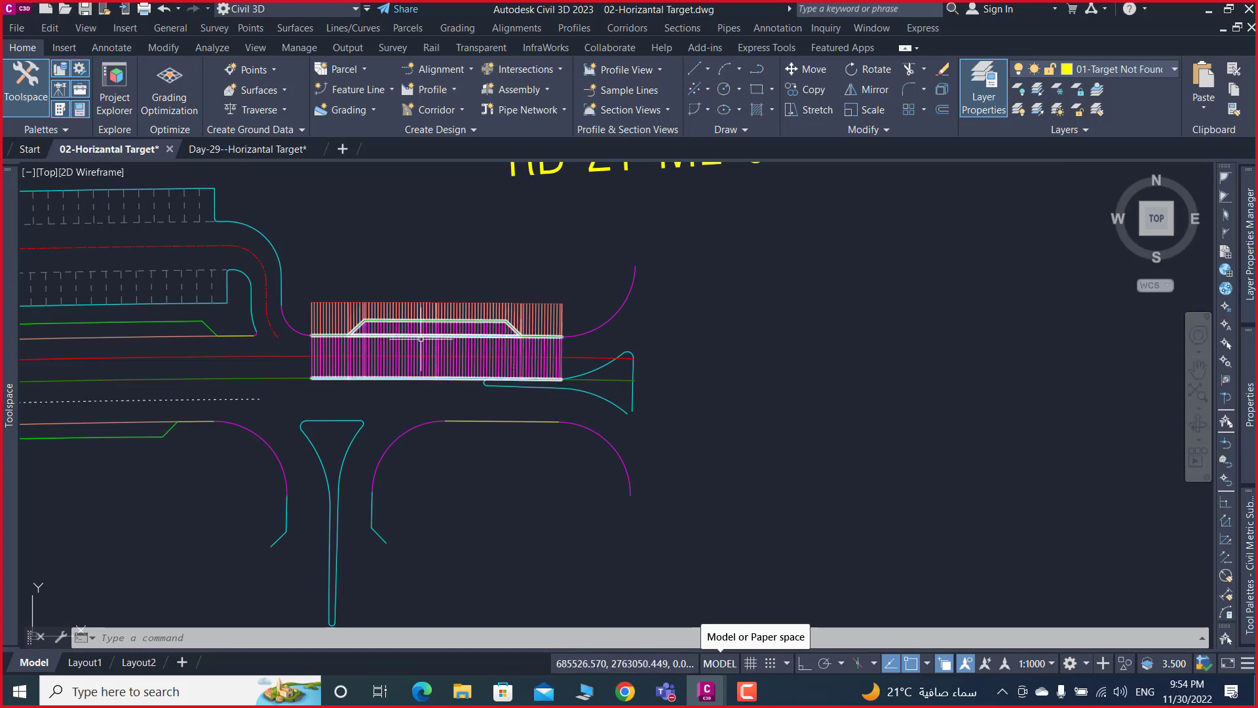
scroll(399, 312, down, 3)
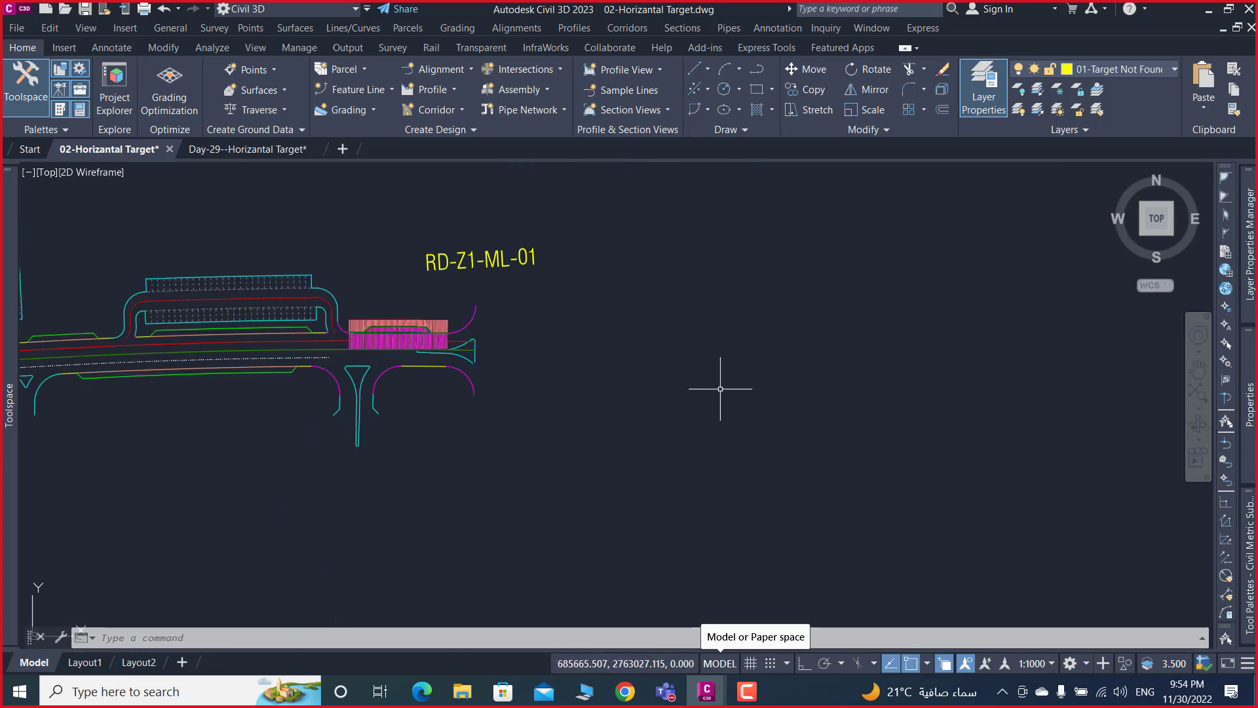
scroll(724, 387, down, 1)
scroll(520, 374, down, 2)
scroll(791, 407, up, 4)
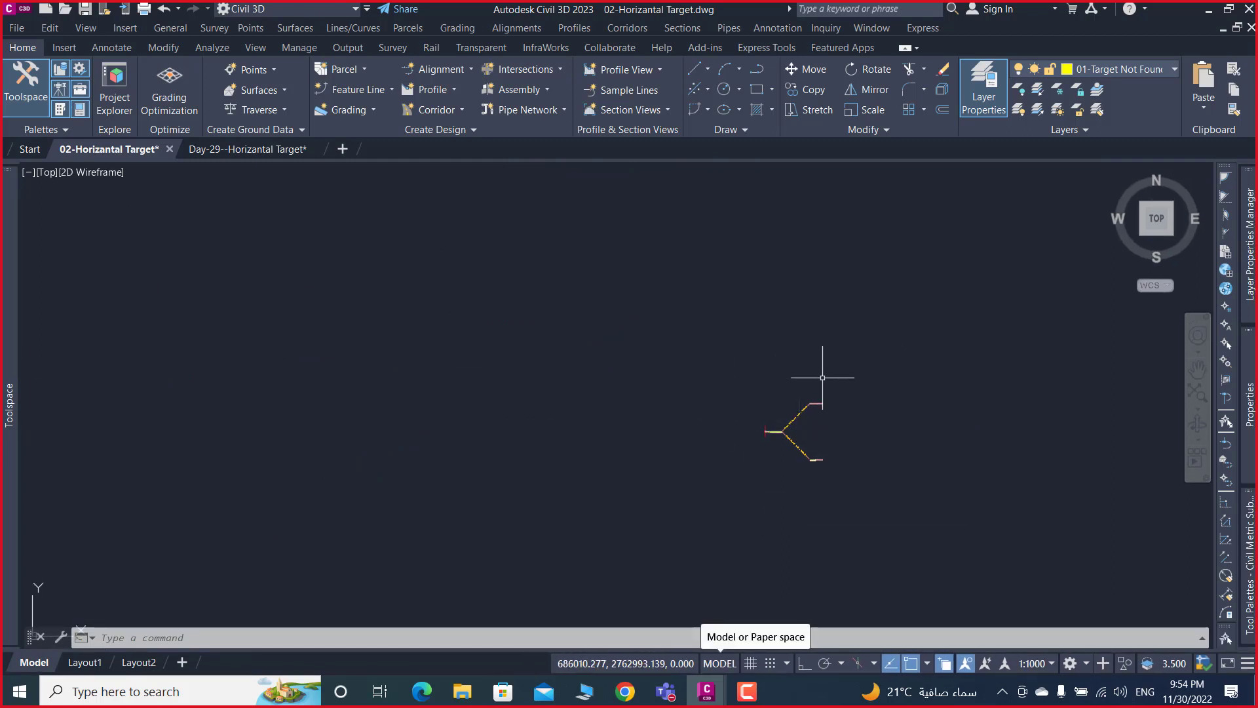
scroll(822, 378, down, 4)
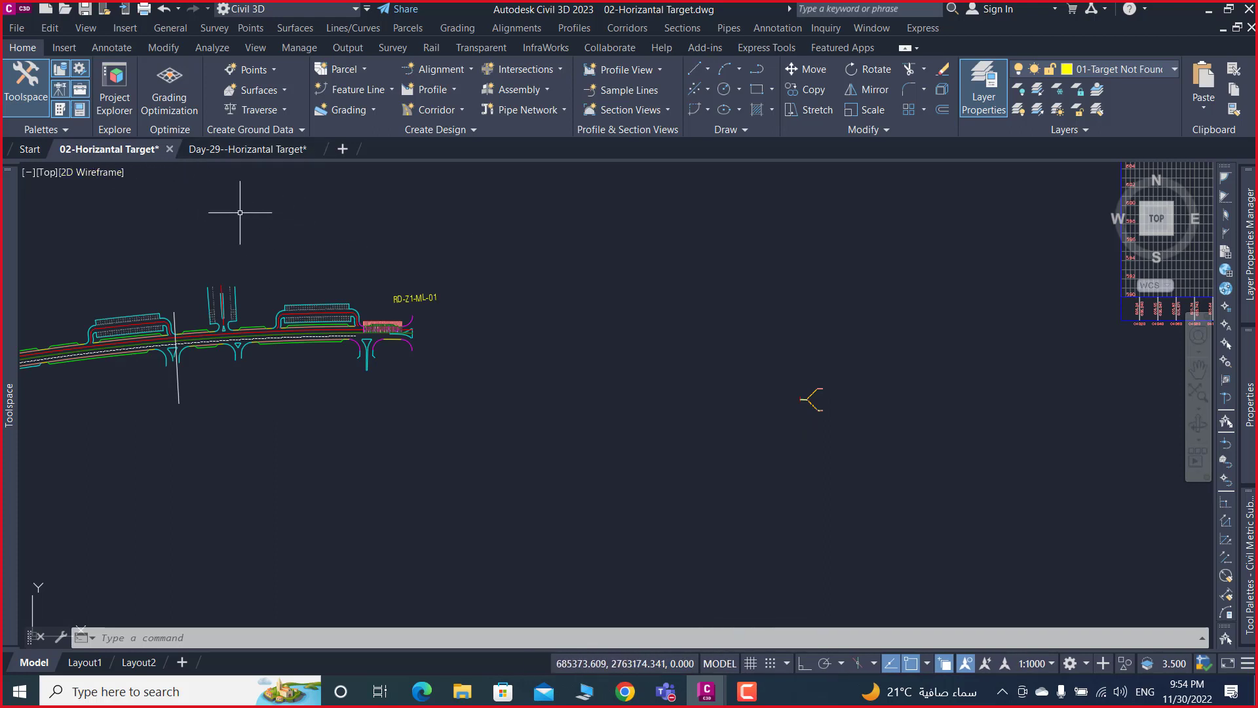
click(265, 151)
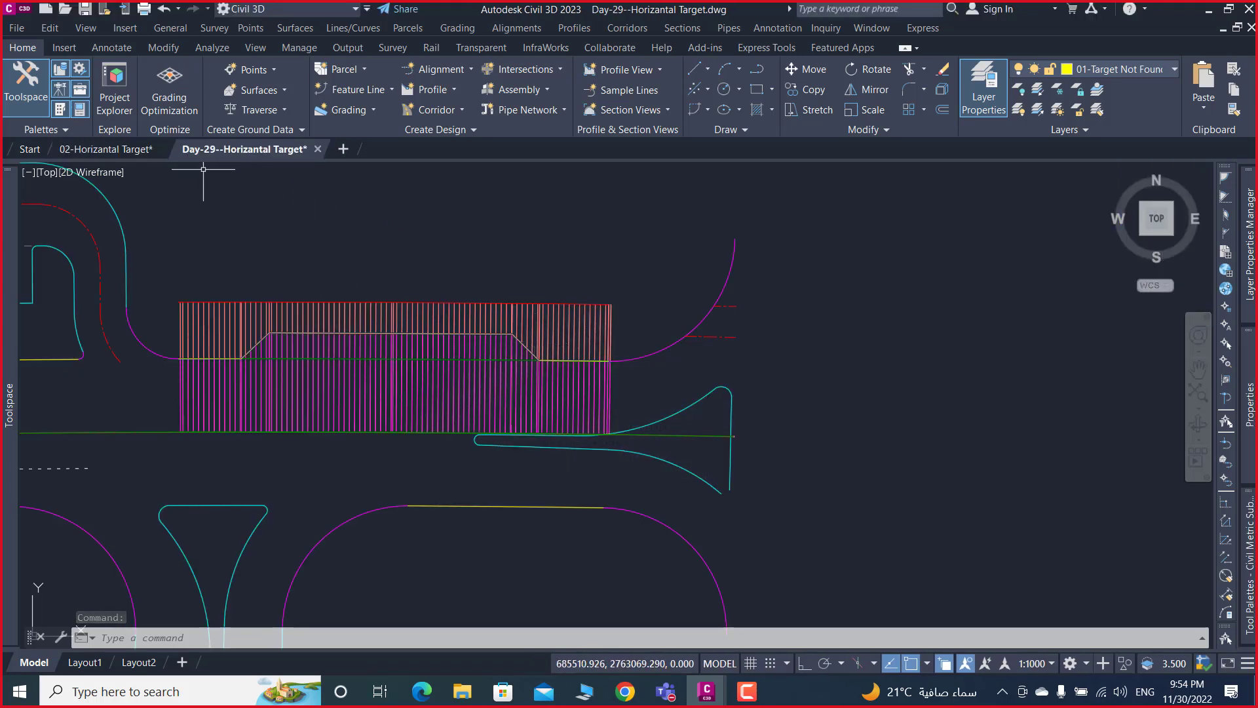
- Save the drawing as Copy-Day-29--Horizantal Target.dwg
click(18, 28)
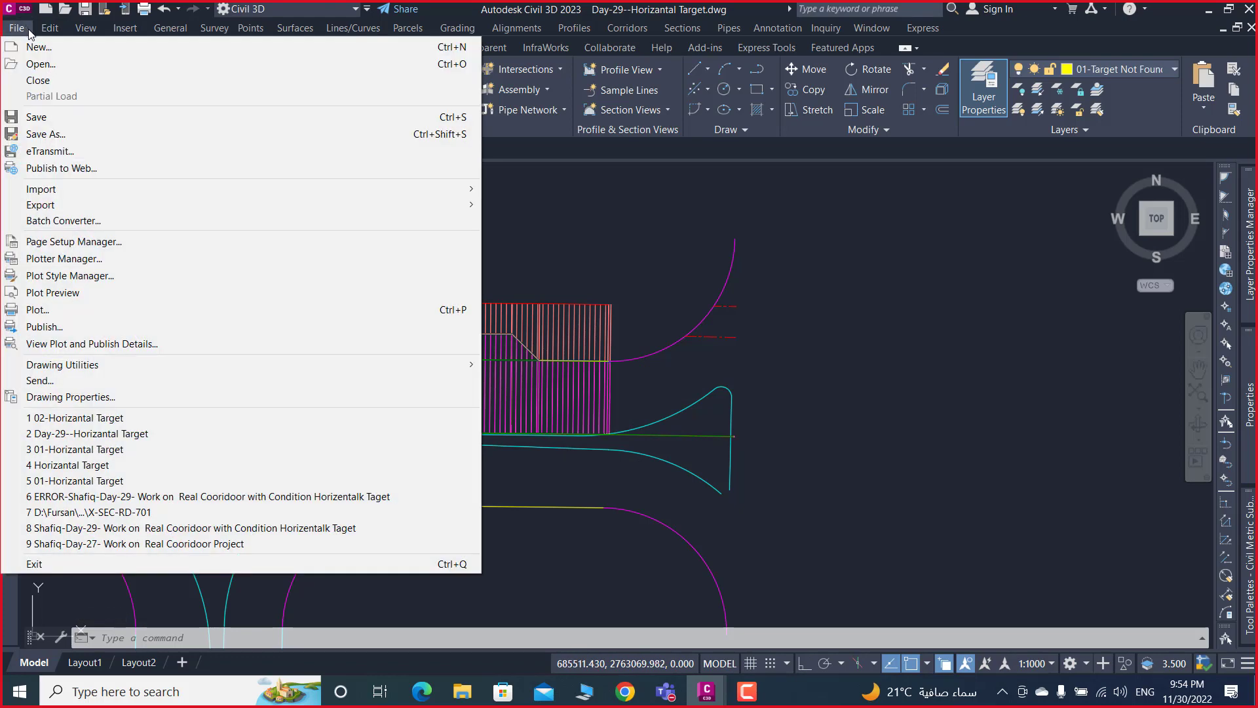
click(48, 137)
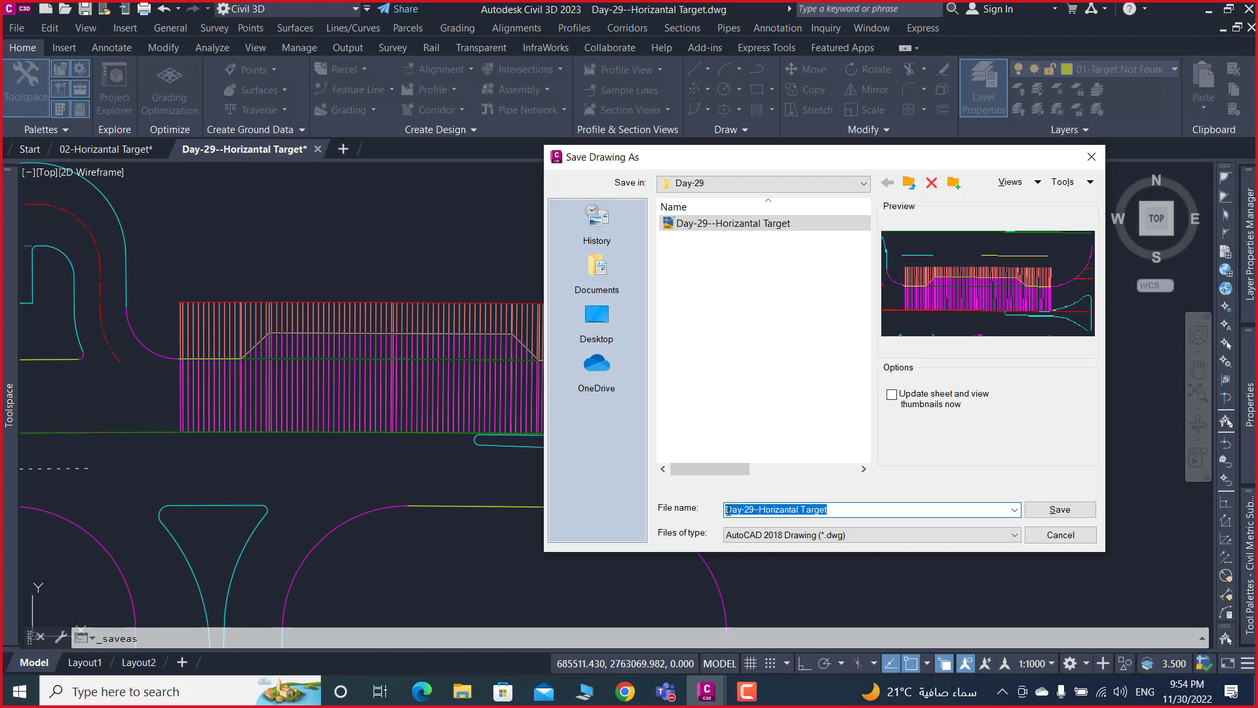
click(729, 511)
text(1Day)
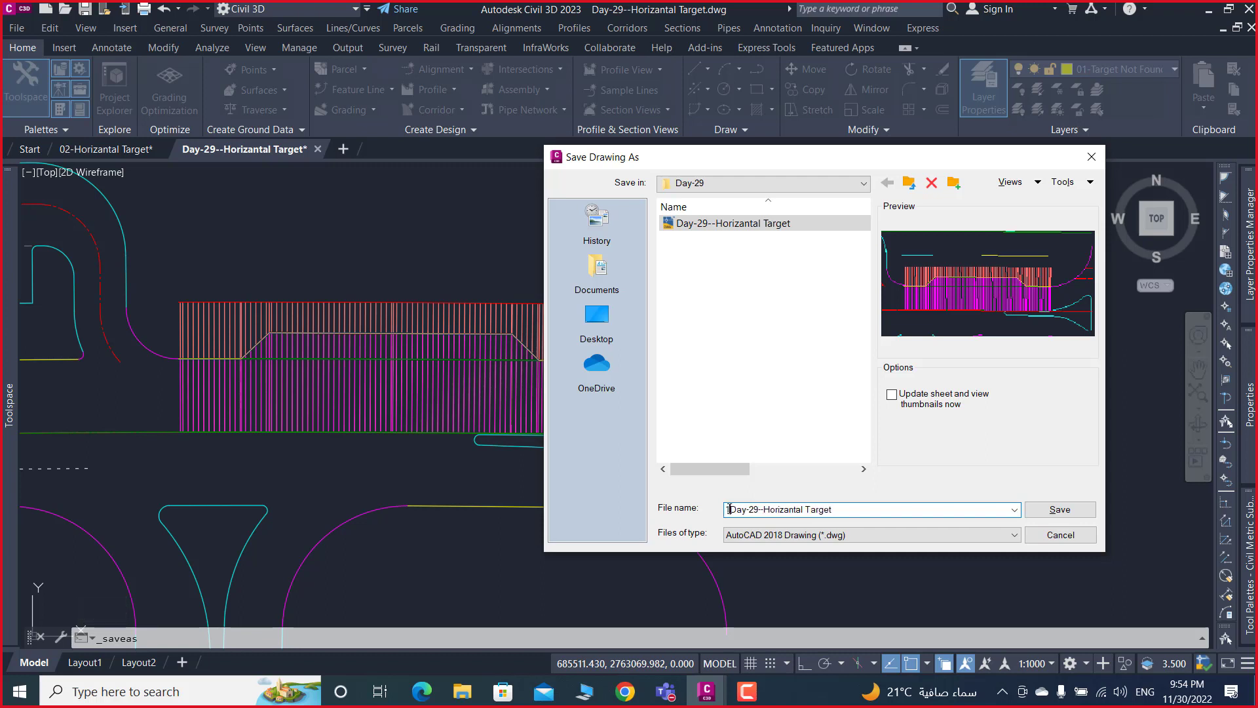
text(-)
key(BackSpace)
key(BackSpace)
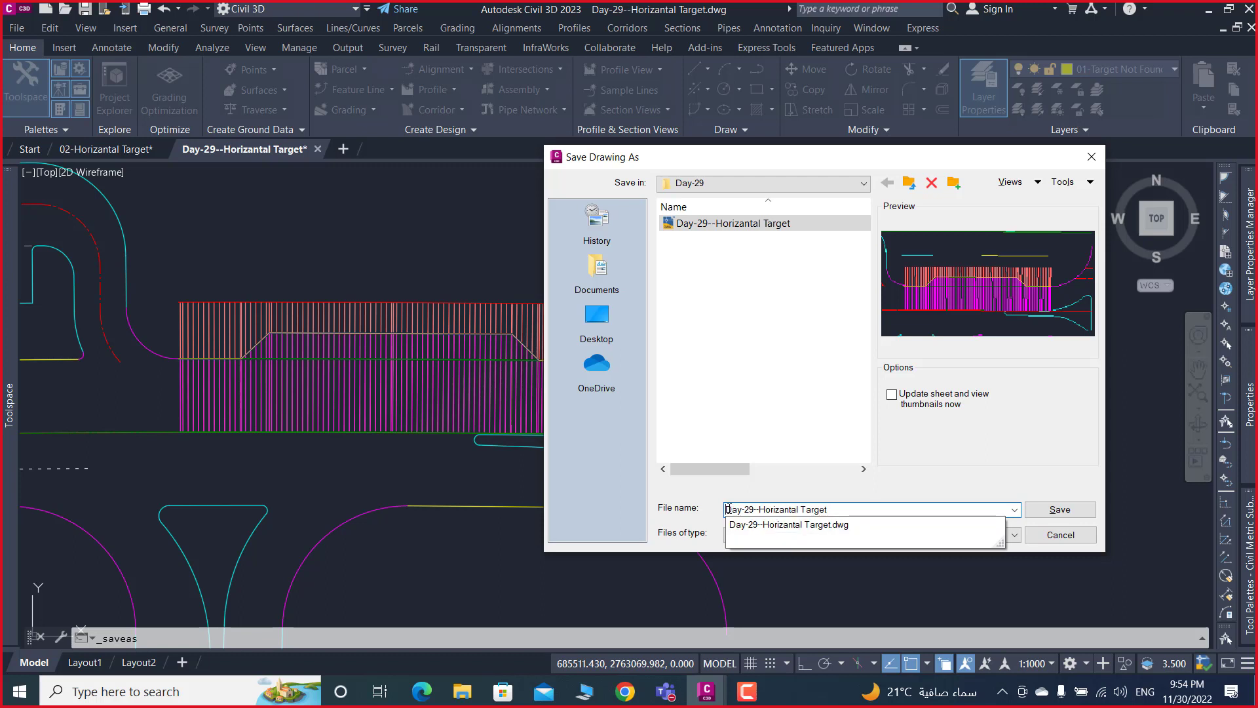
text(0)
key(BackSpace)
text(Cop)
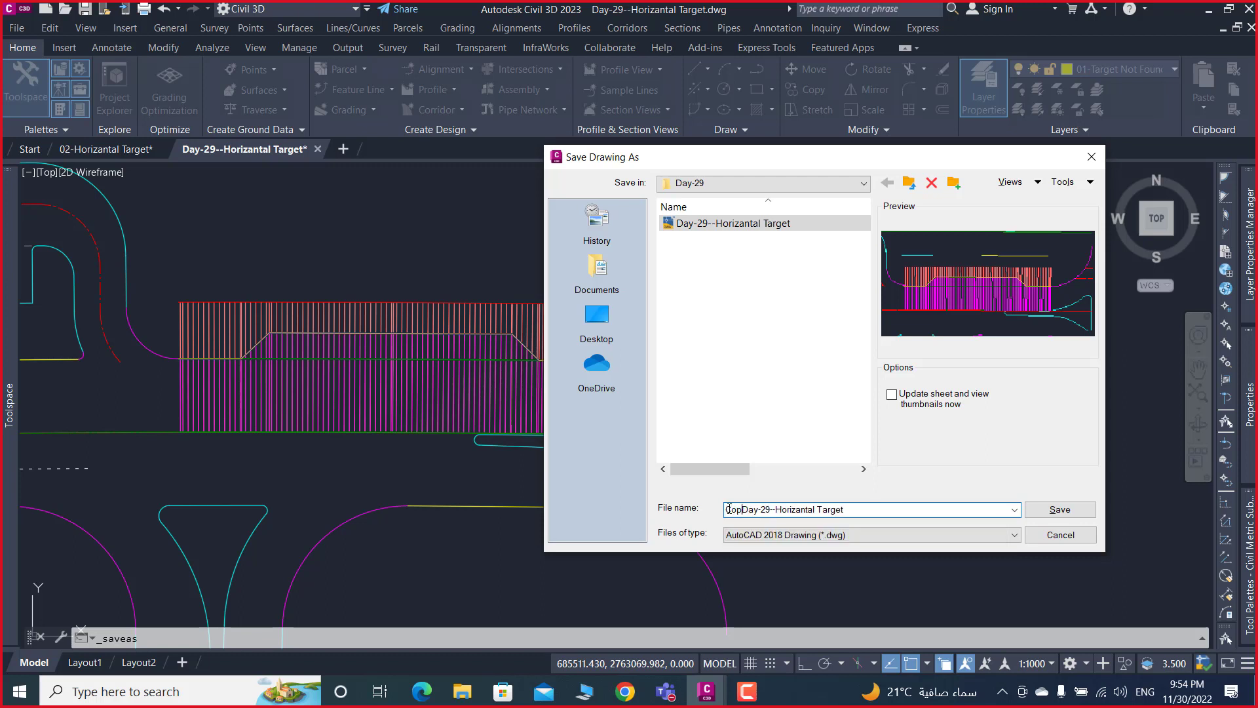
text(y)
text(-)
click(1086, 509)
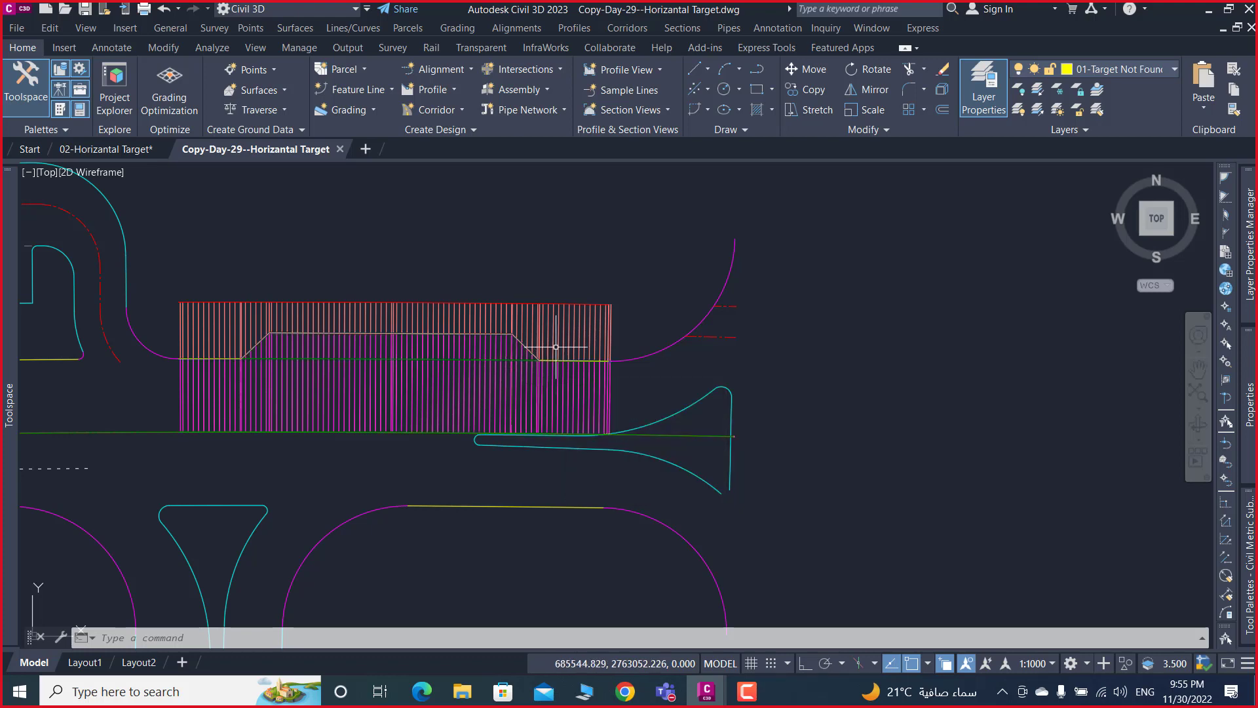
- Erase the corridor from the copied drawing and save
scroll(557, 314, up, 2)
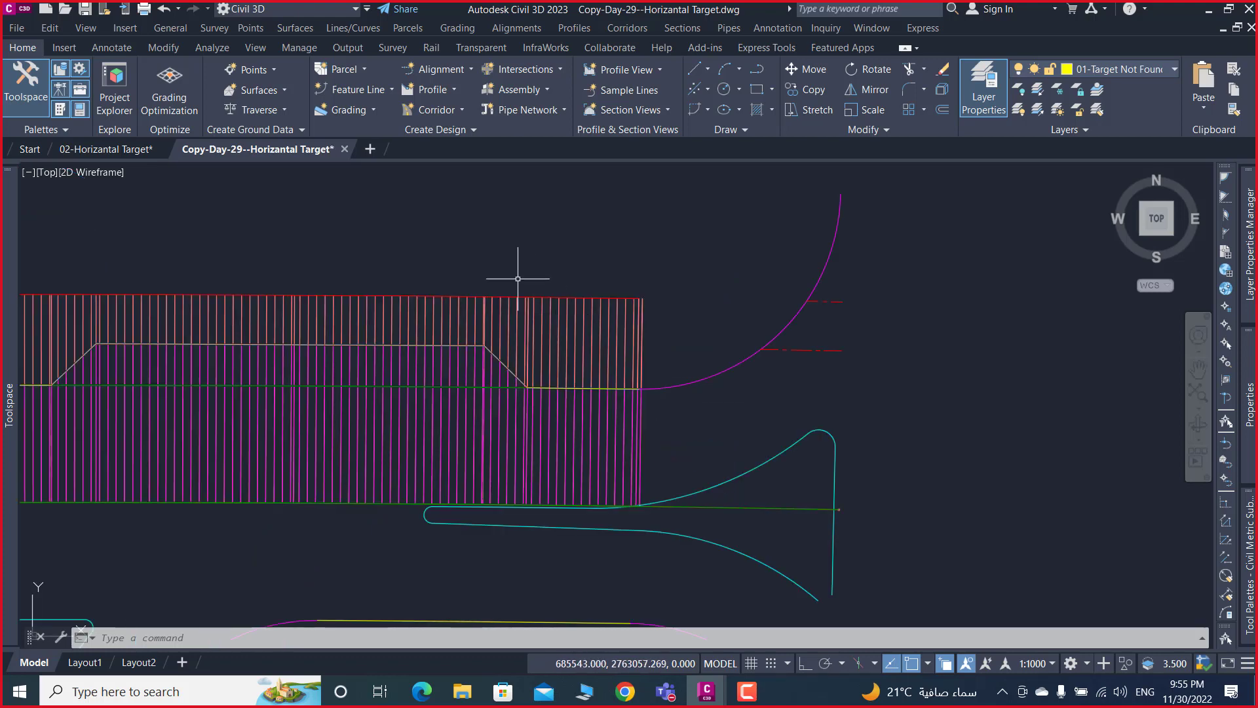
click(579, 338)
key(Delete)
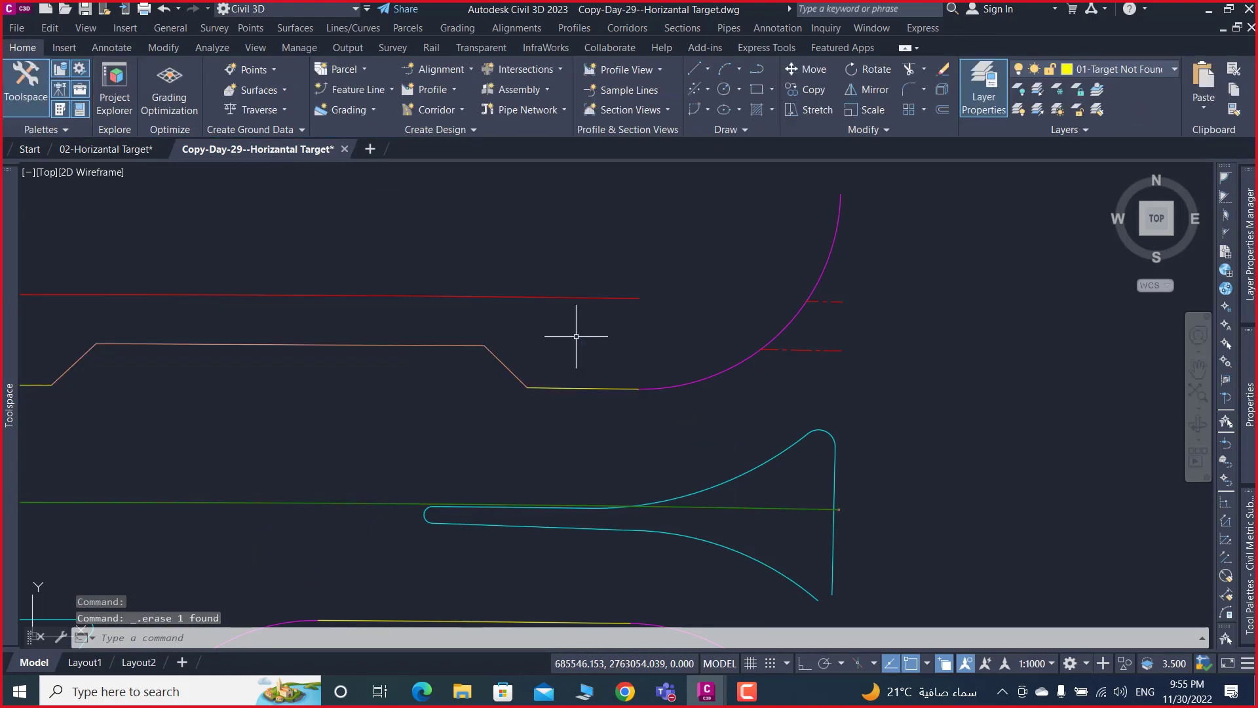
scroll(577, 338, down, 4)
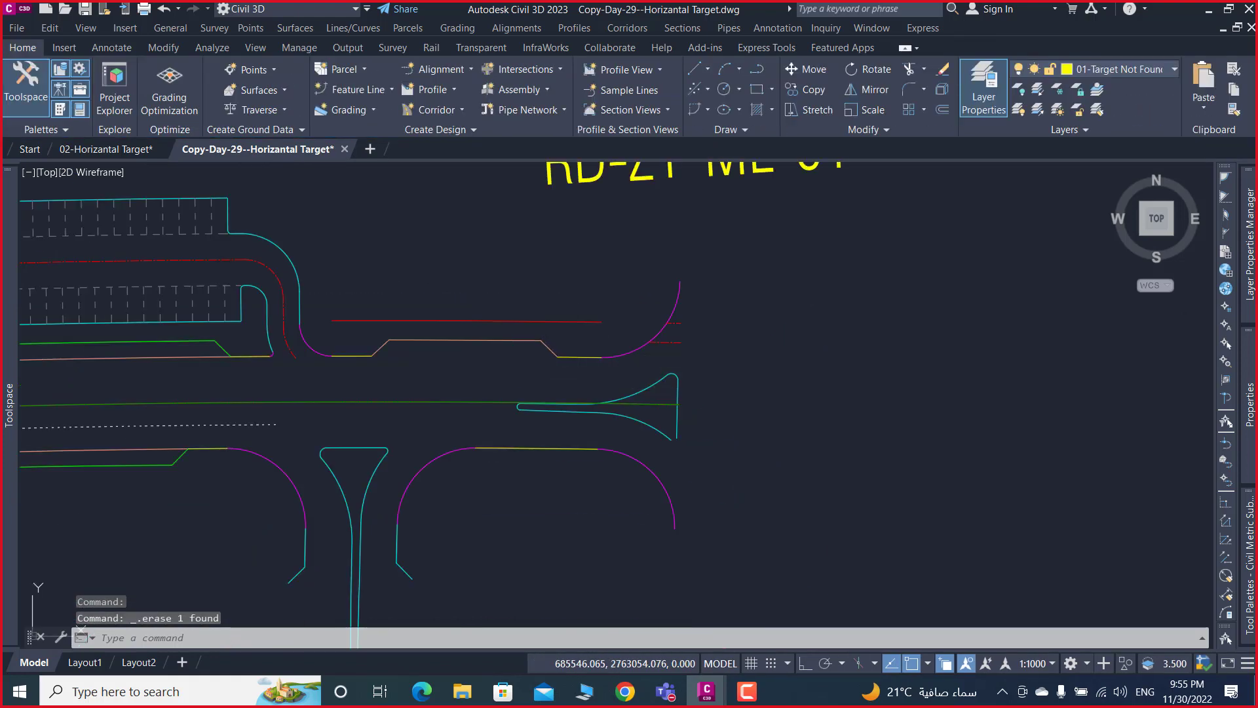
key(ctrl+s)
- Close the copy, keeping changes, and reopen it from the Start page
scroll(576, 338, down, 2)
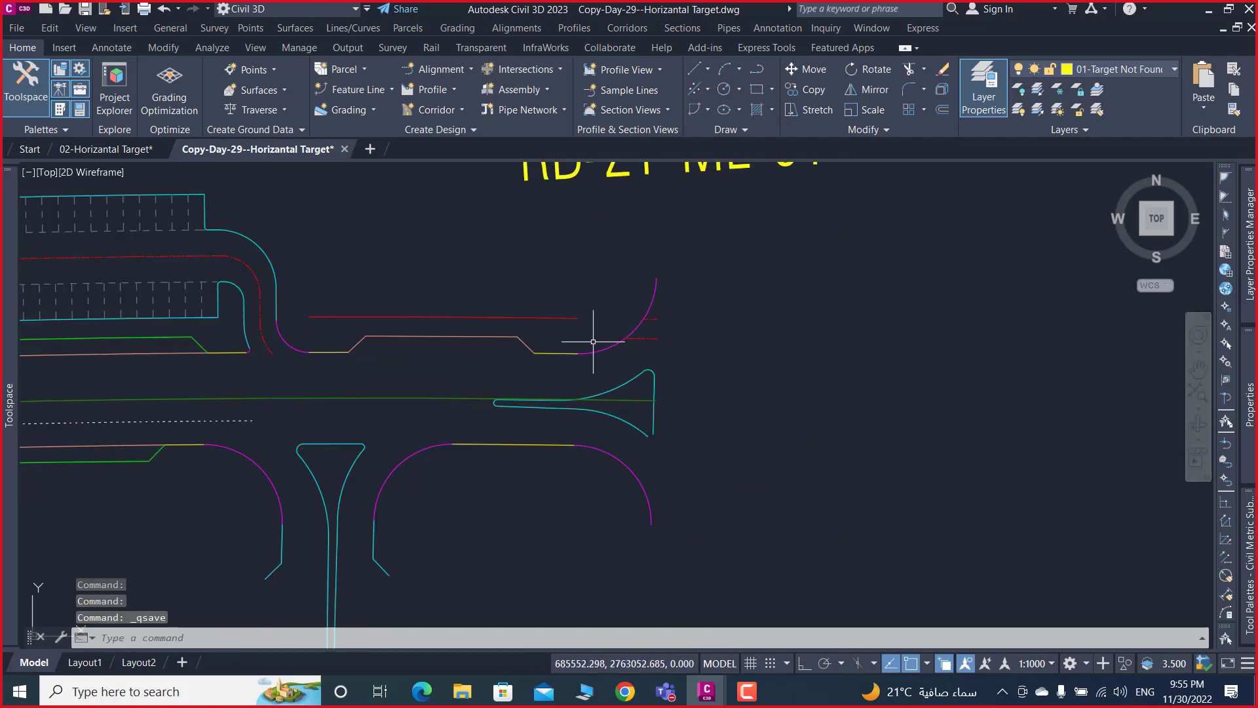
scroll(595, 340, up, 2)
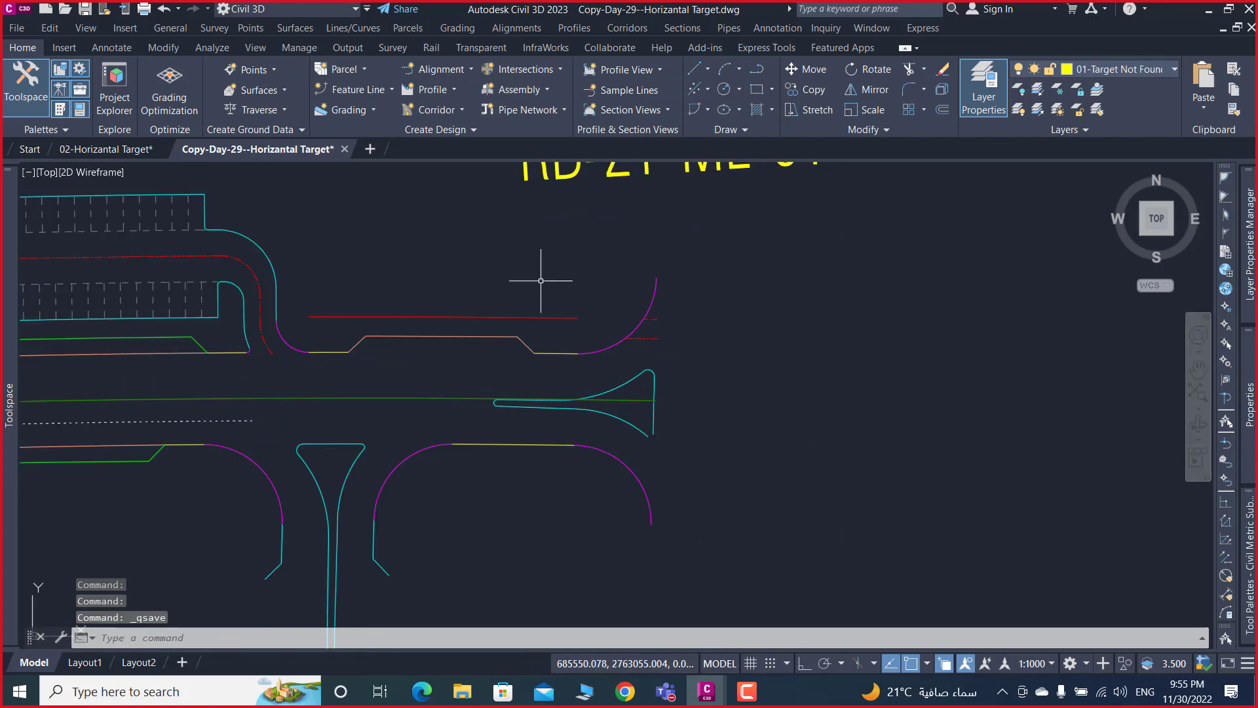
click(345, 148)
click(608, 389)
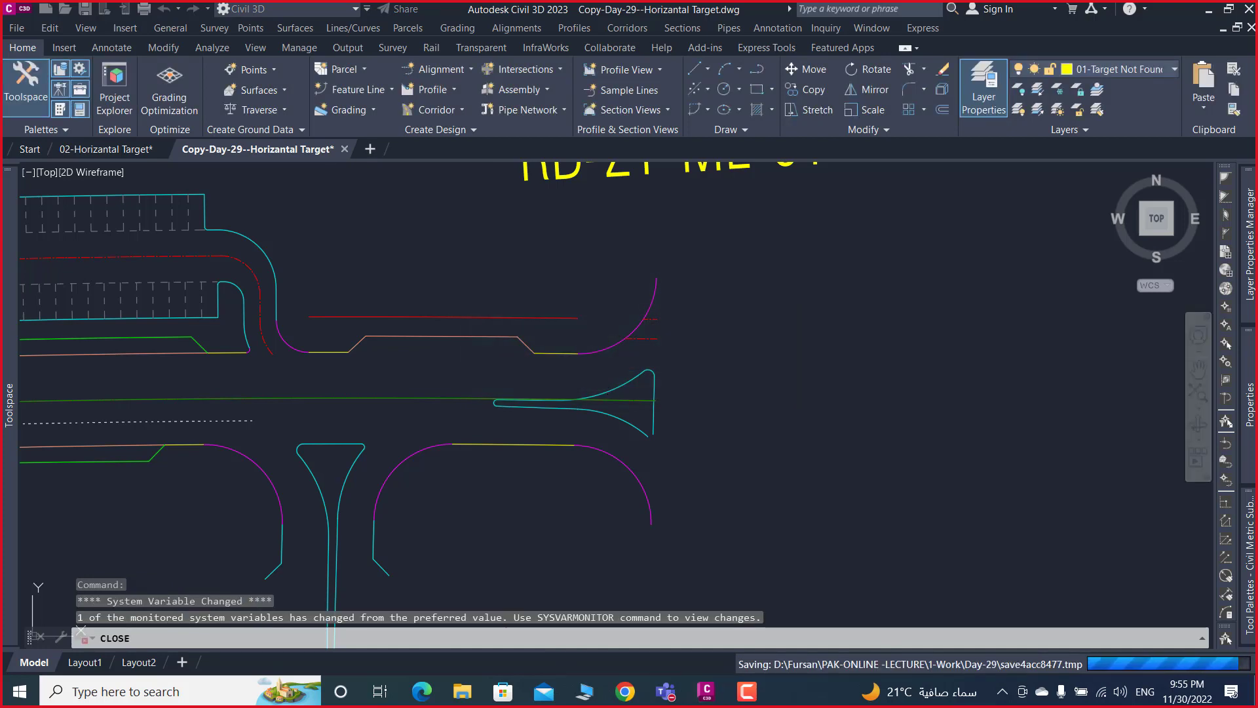
click(33, 150)
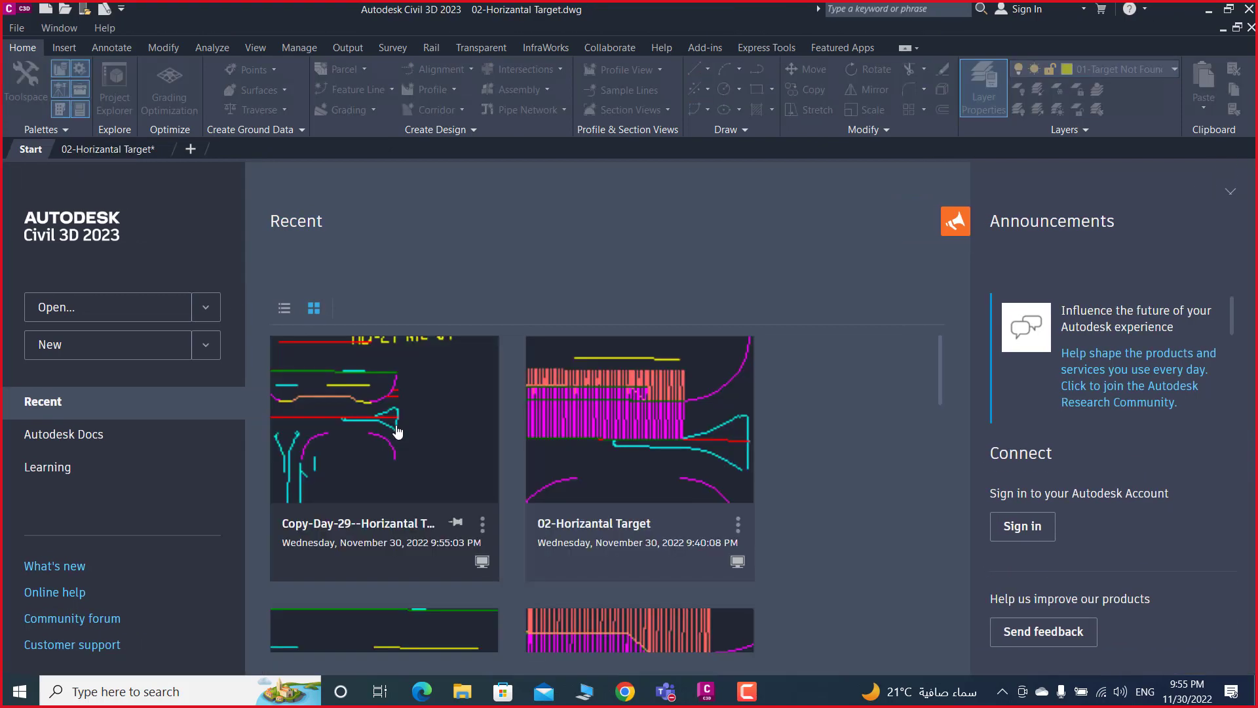
click(388, 451)
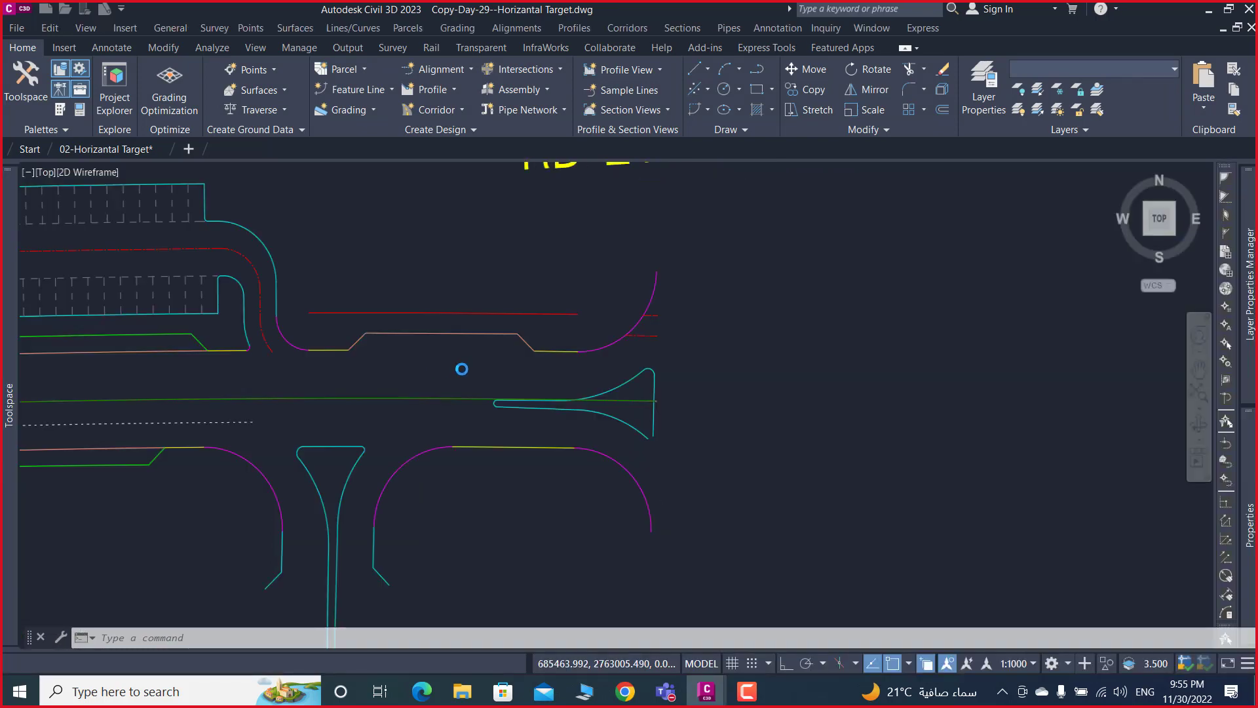
- Window-select and erase the old assembly objects, then save the drawing
scroll(449, 363, down, 2)
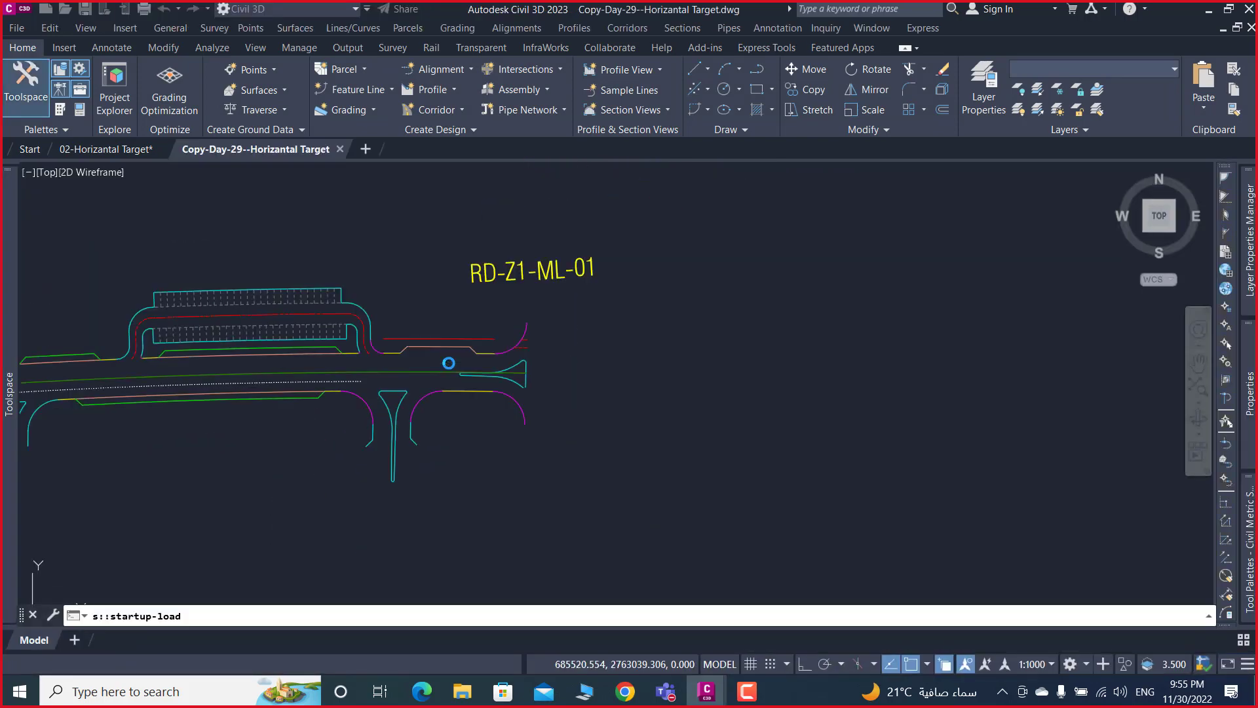
scroll(449, 363, down, 2)
scroll(448, 363, down, 5)
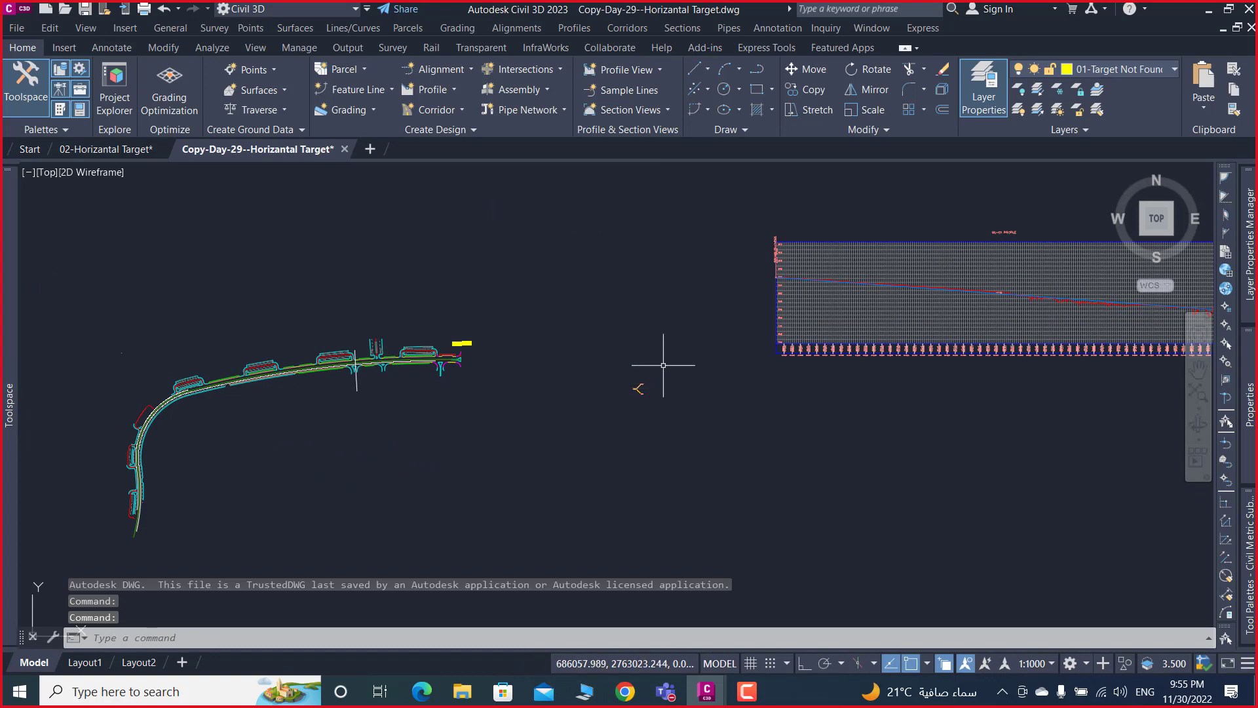
click(616, 421)
key(Delete)
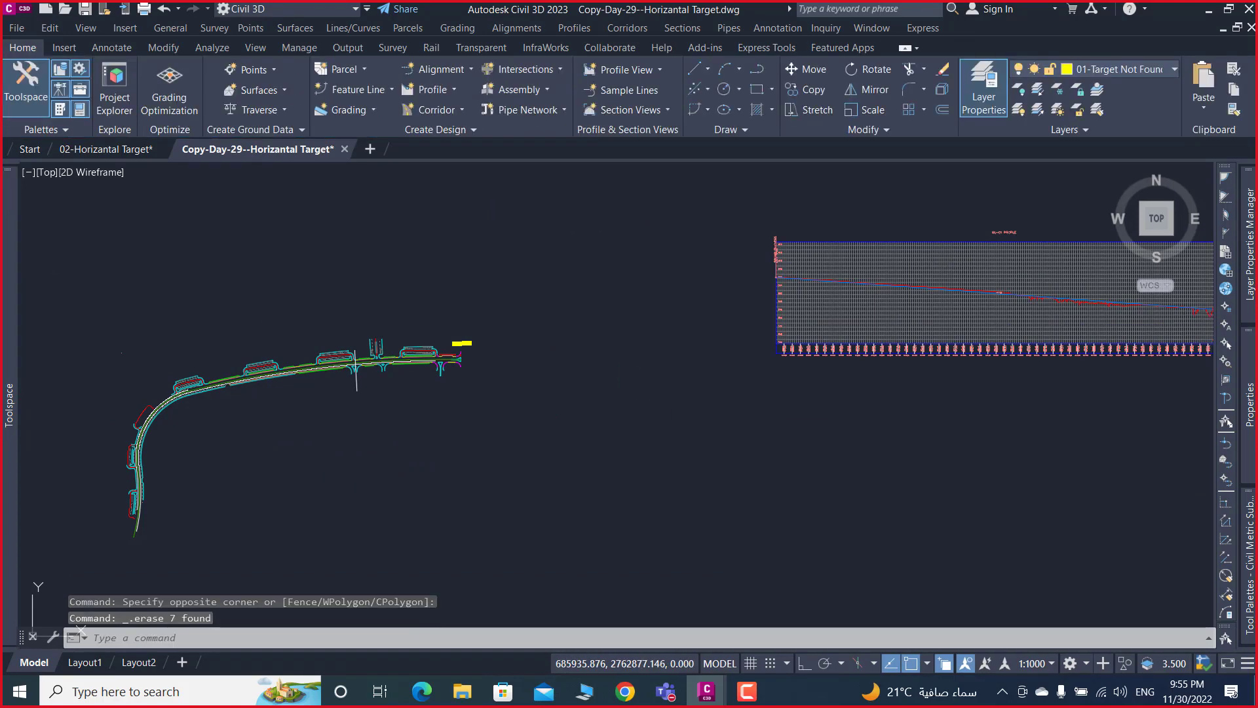
key(ctrl+s)
click(9, 405)
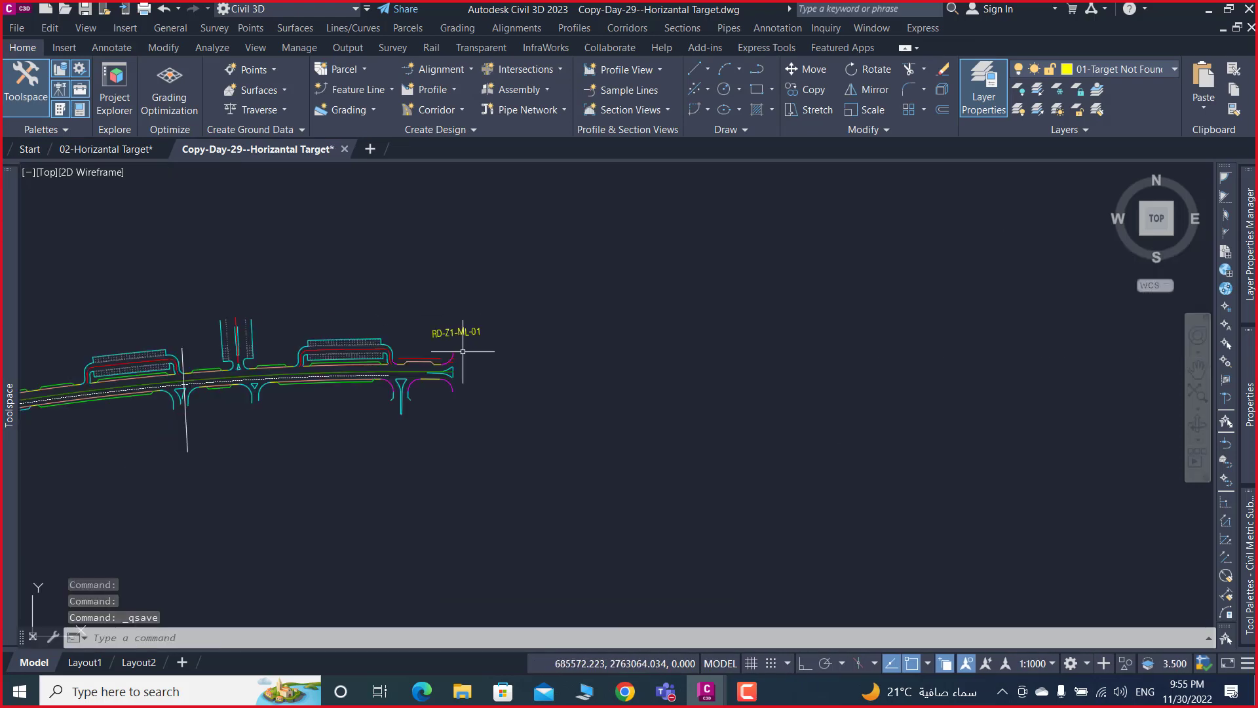
scroll(459, 342, up, 10)
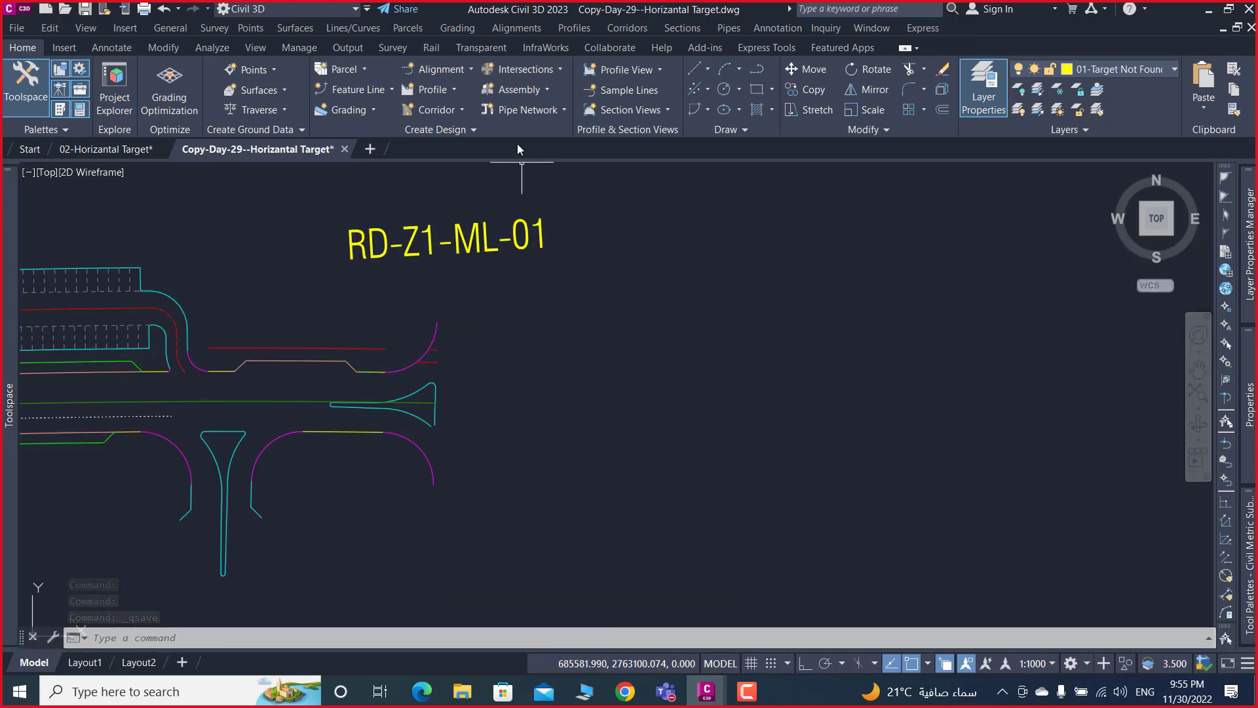
click(537, 91)
- Create an assembly named 001, replacing ROAD, and place its baseline beside the road layout
click(546, 116)
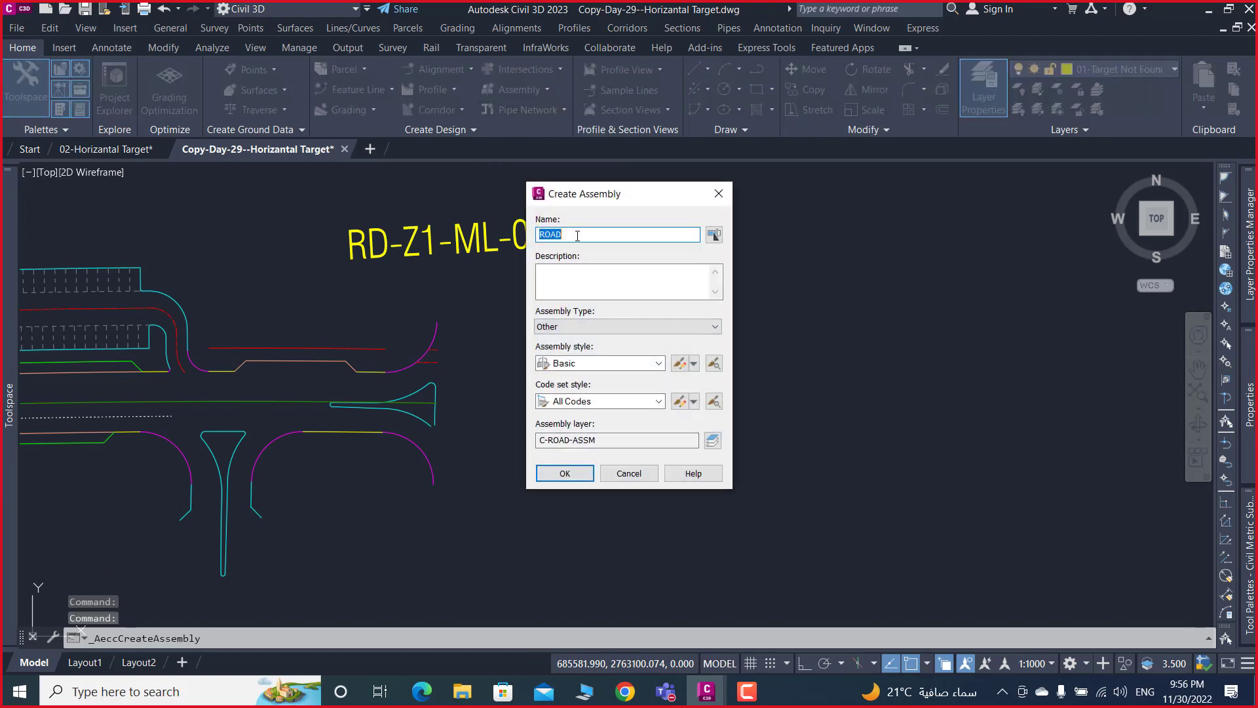
key(BackSpace)
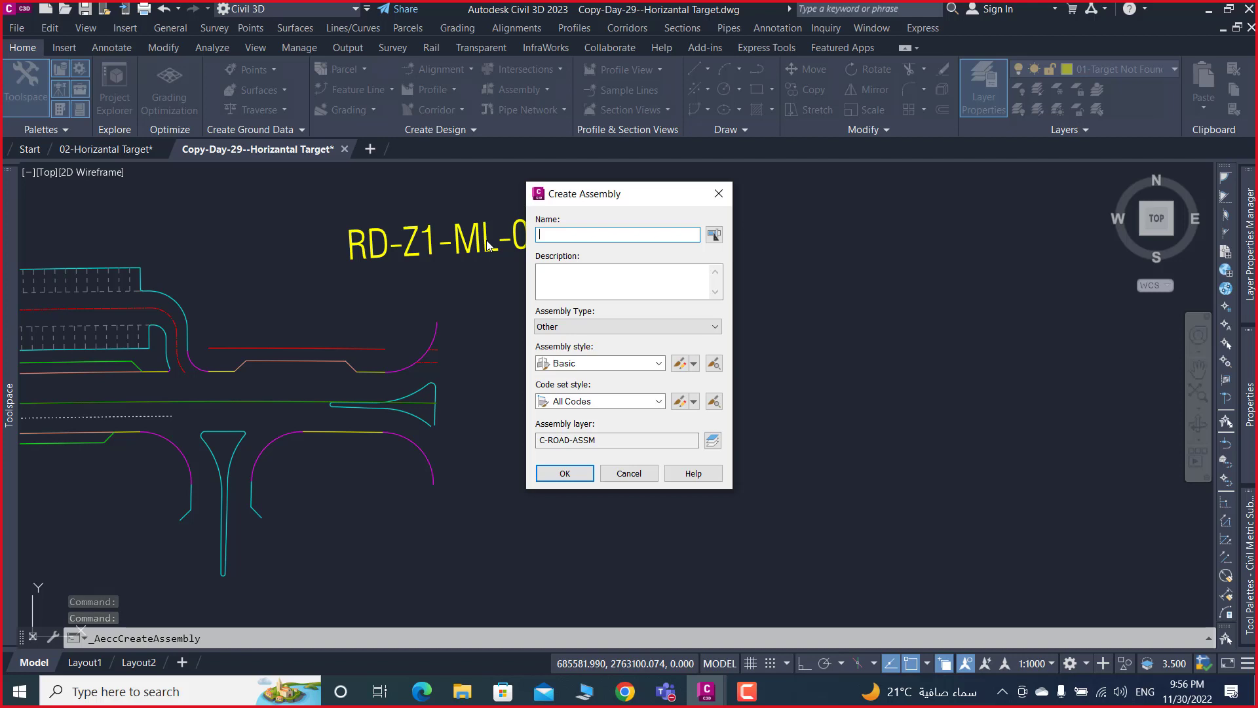
text(001)
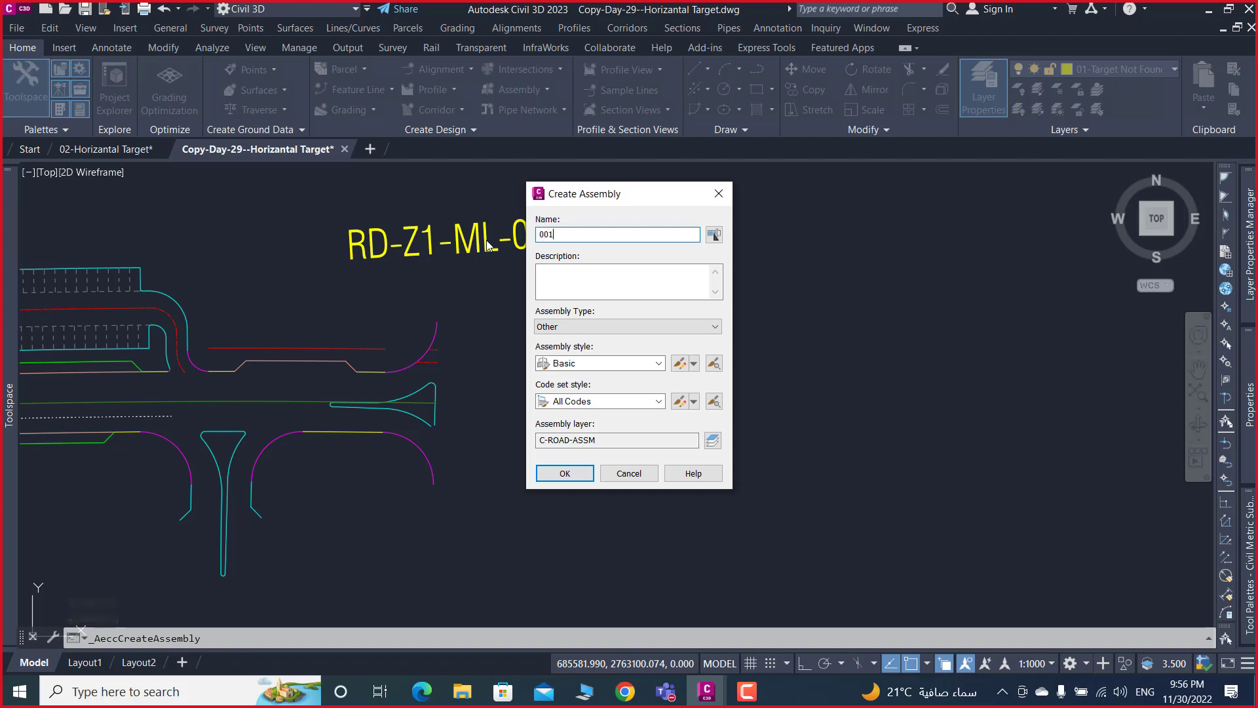
click(565, 473)
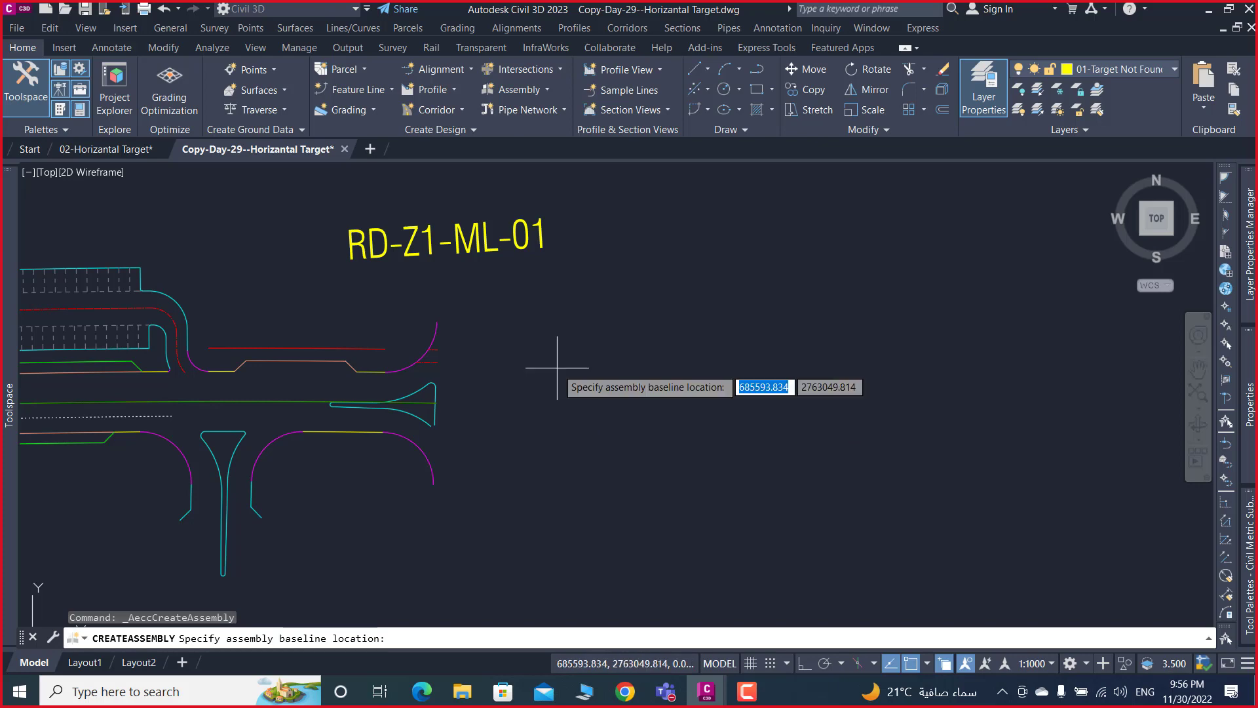
scroll(590, 367, down, 5)
click(633, 391)
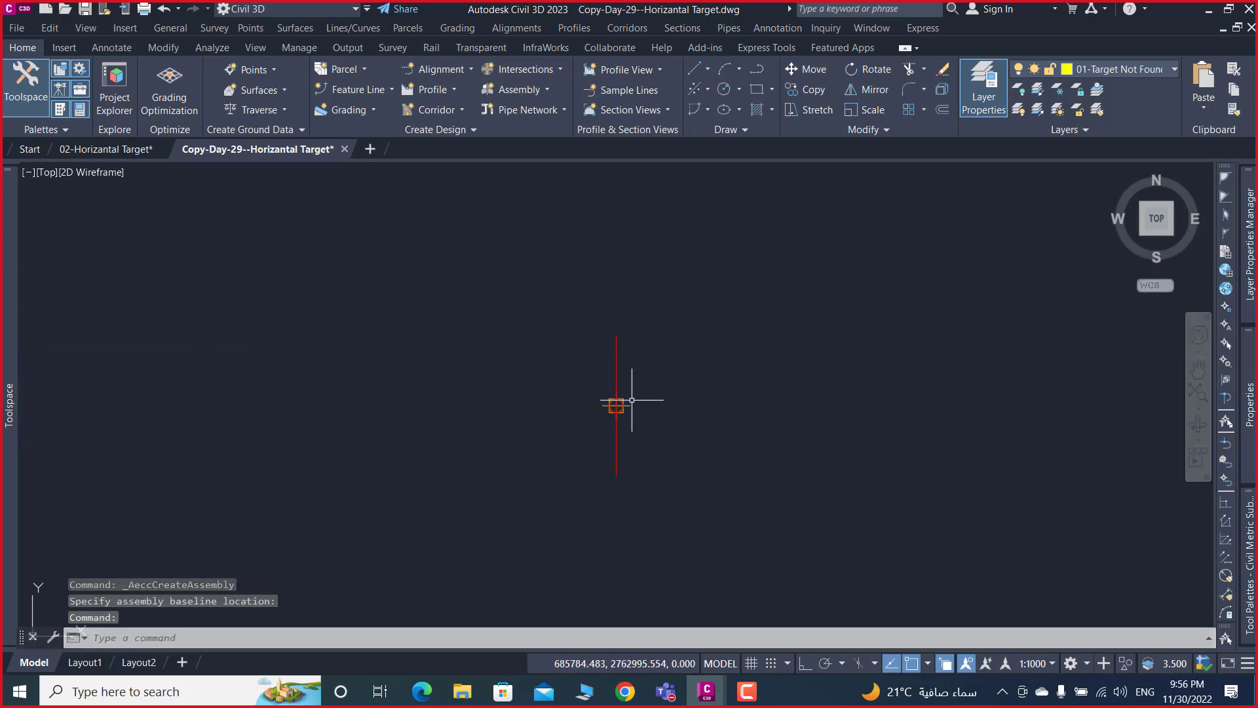
scroll(630, 377, down, 5)
scroll(632, 376, down, 3)
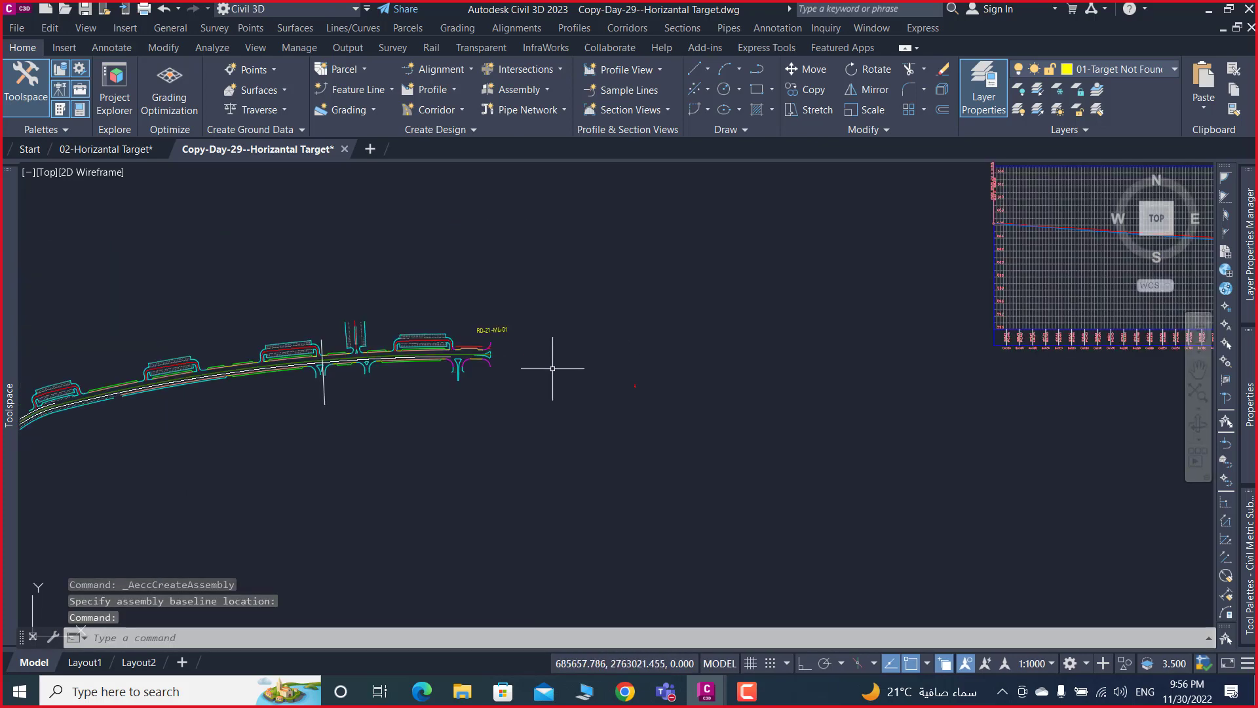
scroll(553, 360, up, 6)
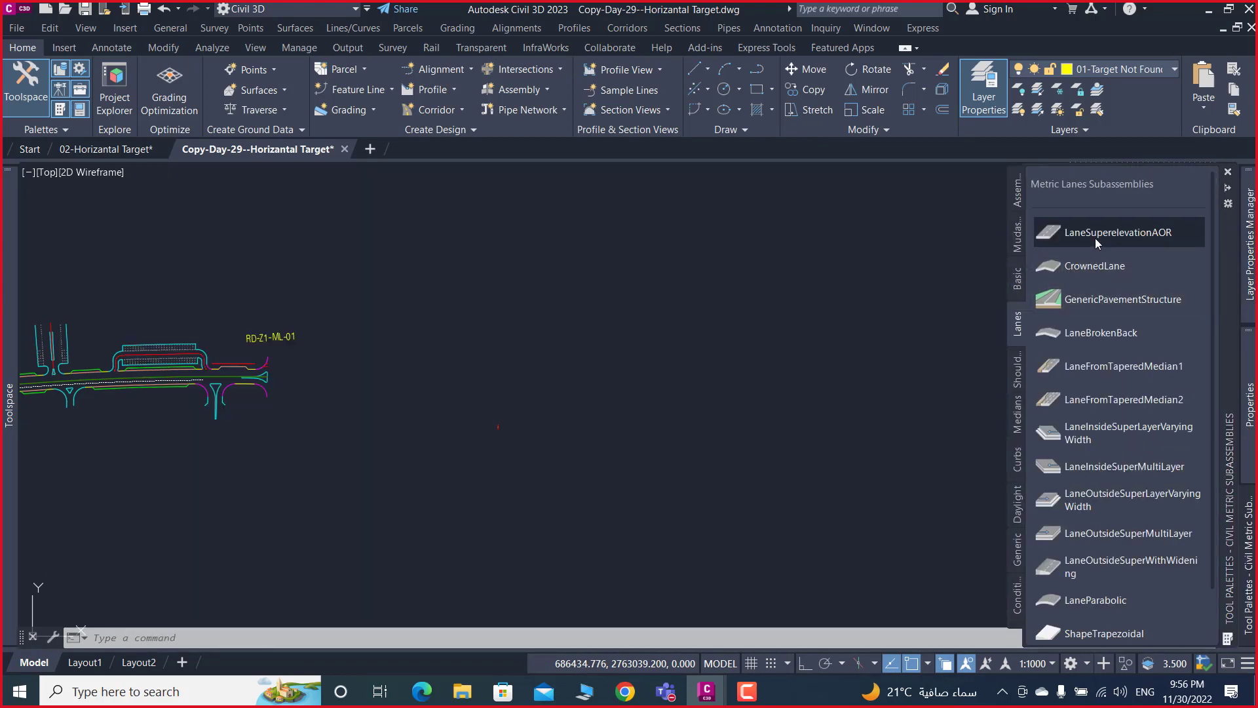
- Attach a LaneSuperelevationAOR lane (3.600m, -2.00%) right of assembly 001's baseline and select it
click(1095, 237)
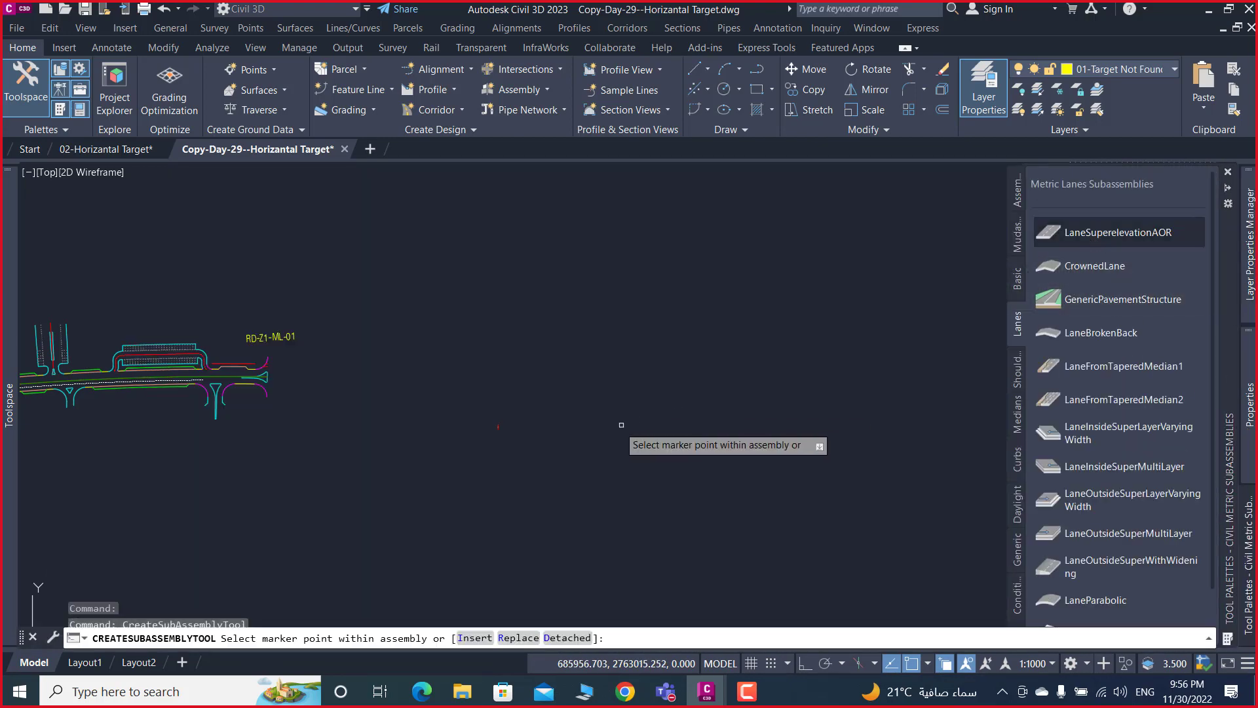
scroll(475, 407, up, 5)
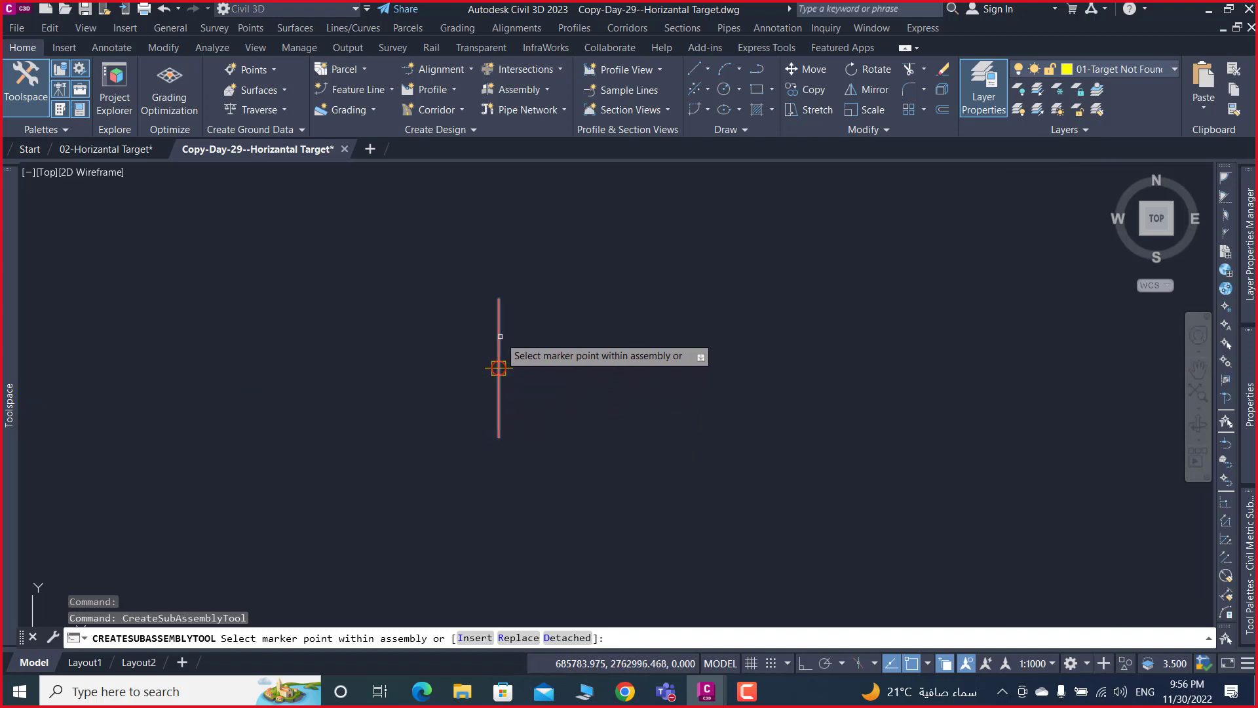
key(Escape)
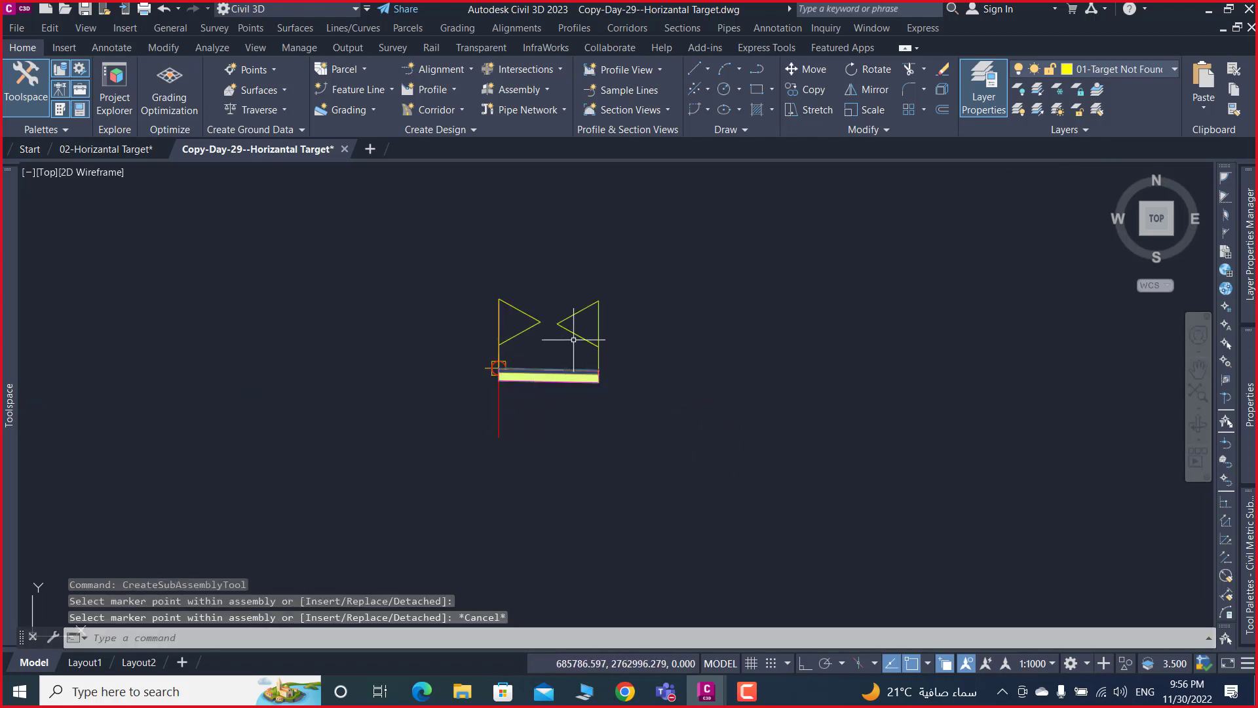
click(575, 333)
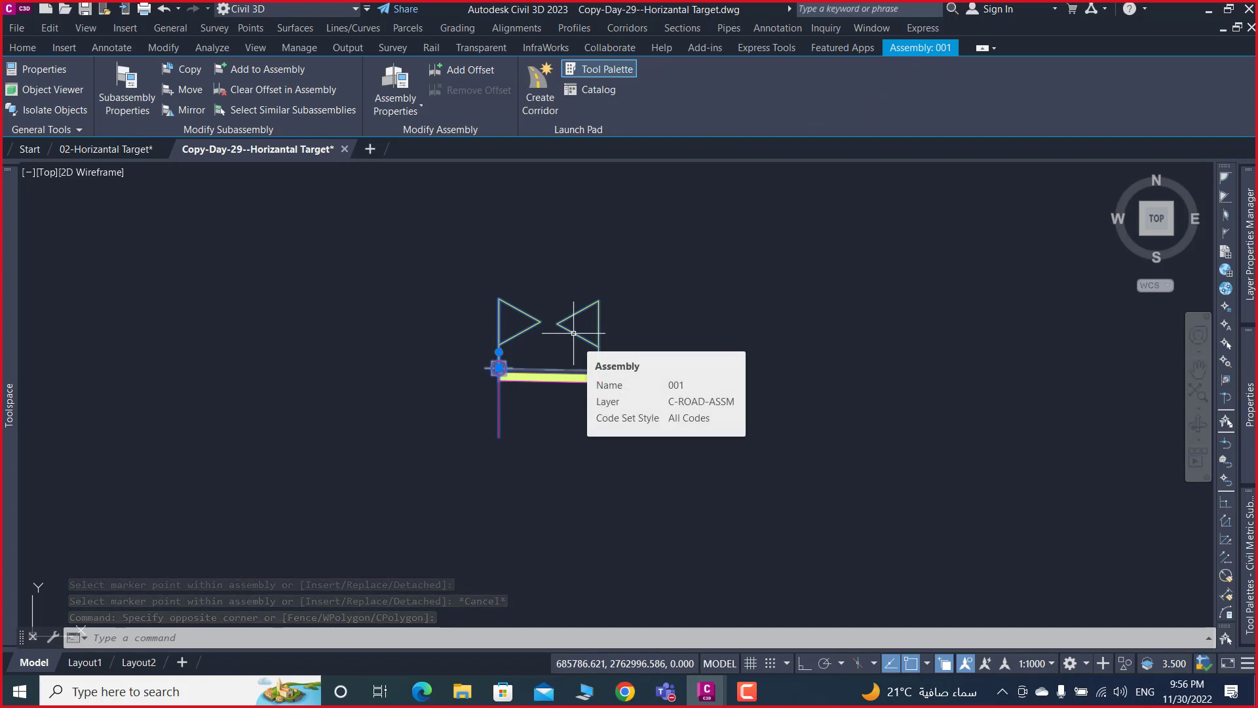
scroll(573, 333, up, 4)
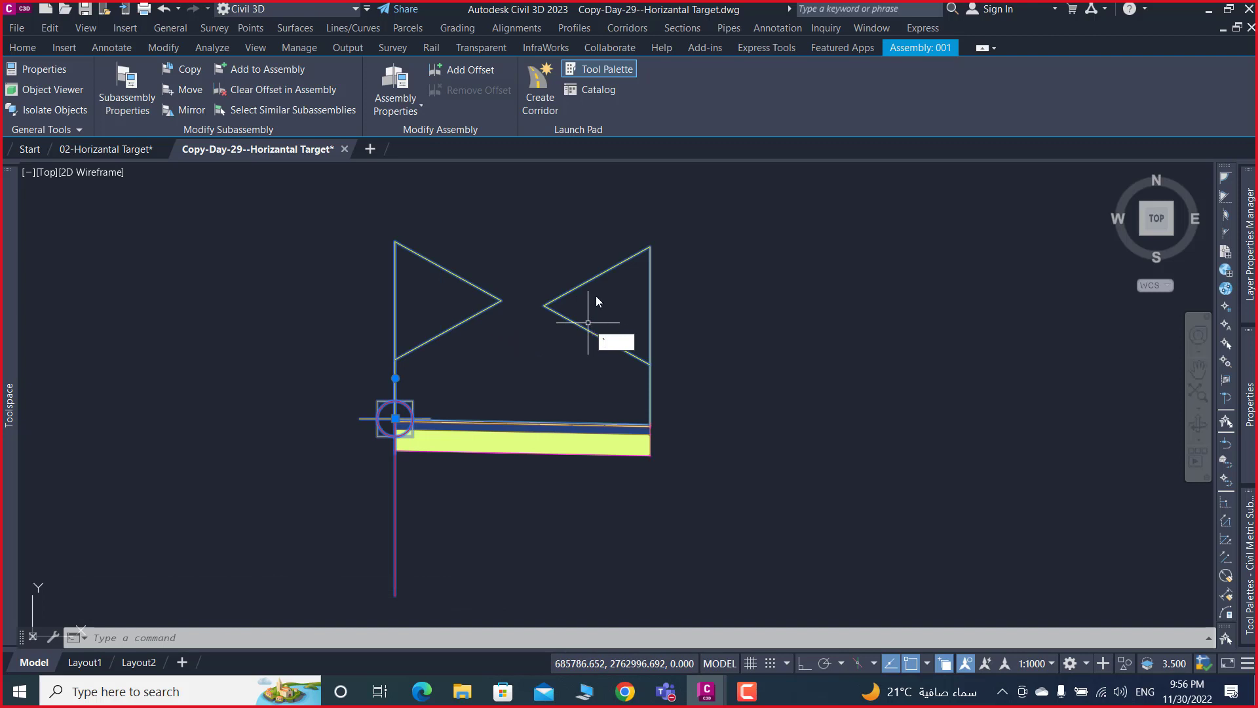
key(Escape)
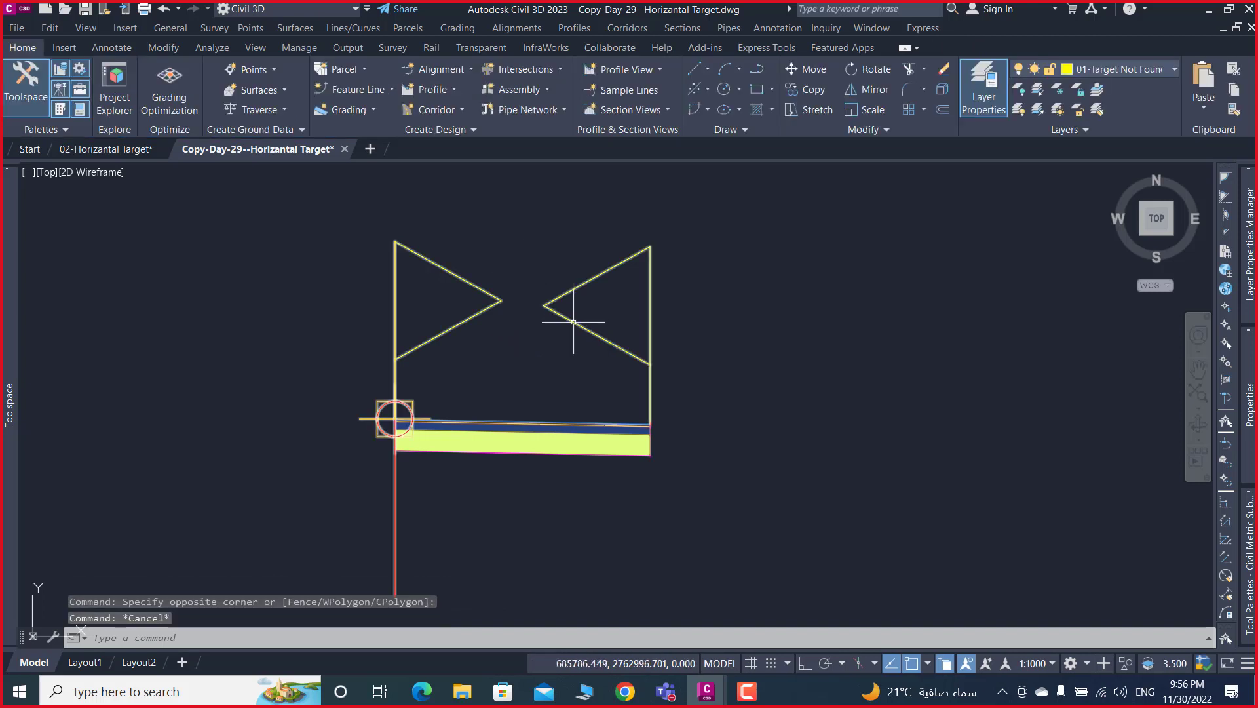
click(574, 322)
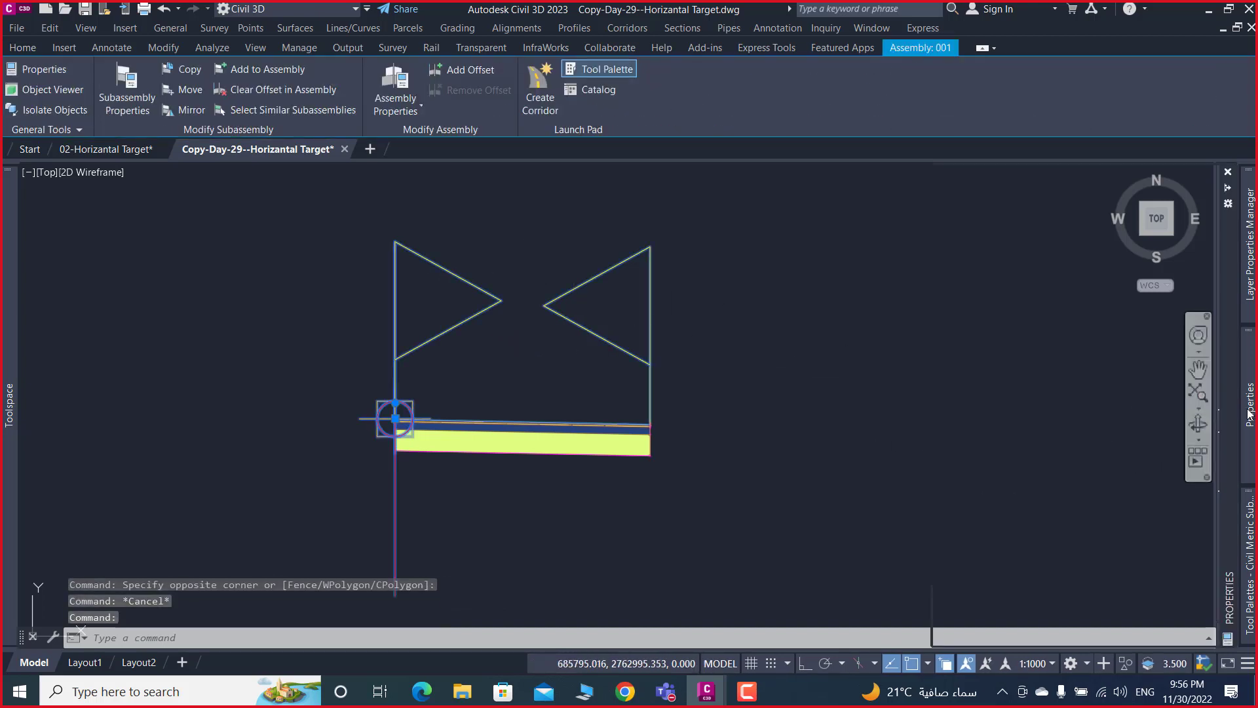
key(Escape)
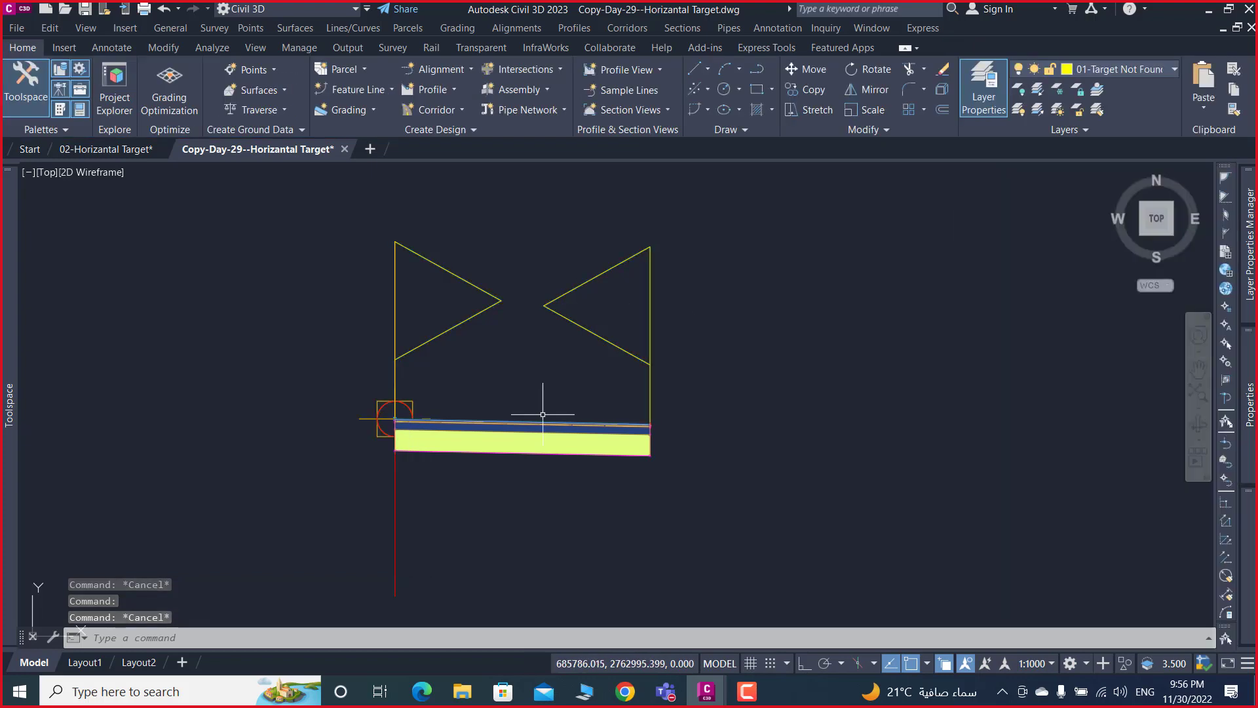
click(548, 437)
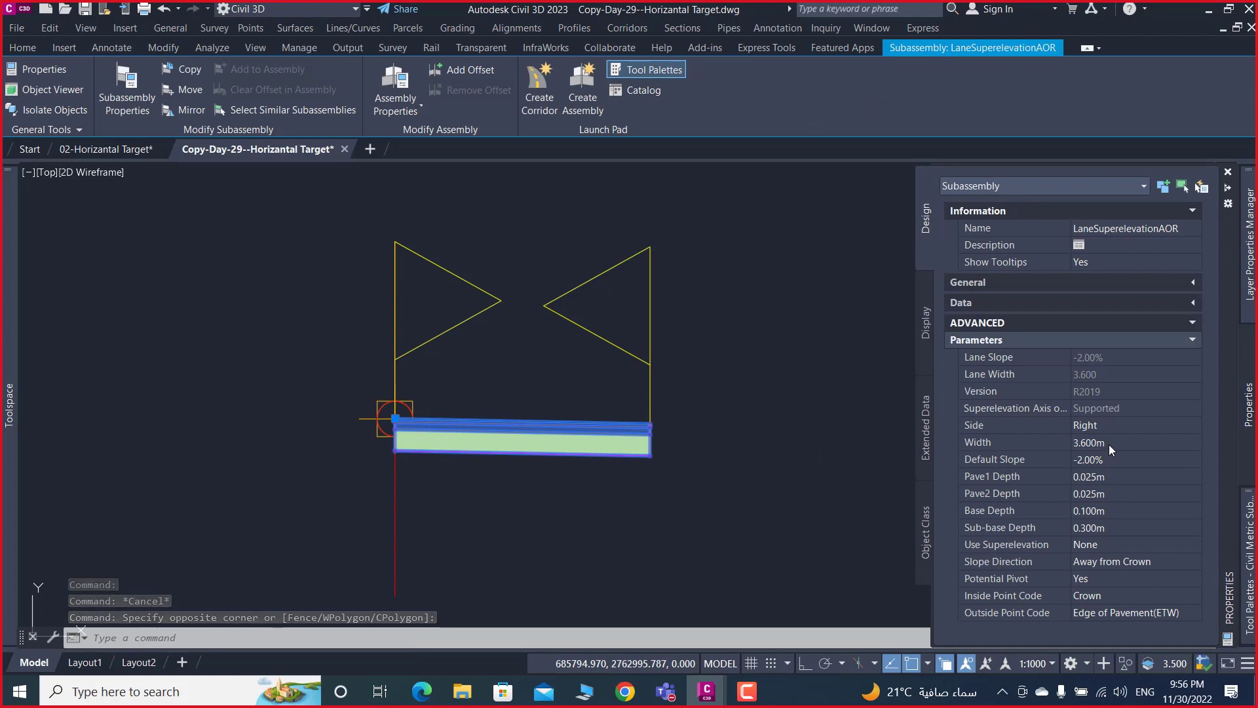
- Set the lane subassembly width to 7.05 m and Potential Pivot to No
click(1109, 444)
text(7.05)
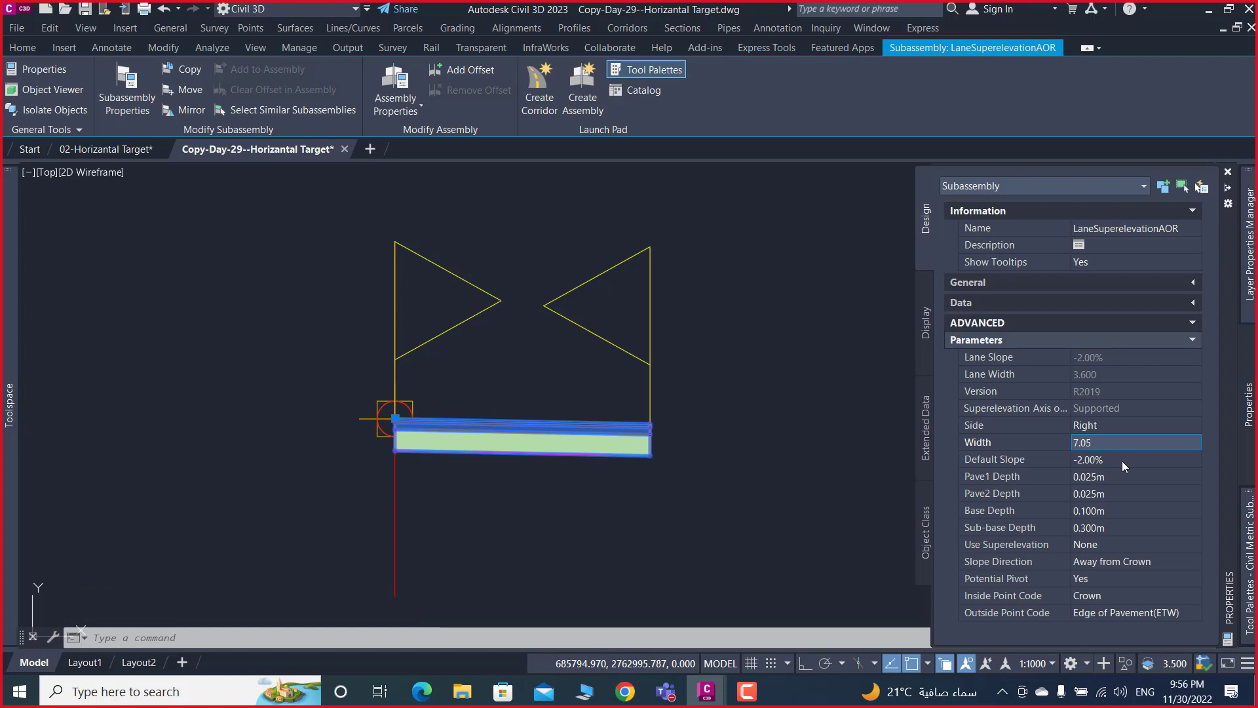
click(1115, 580)
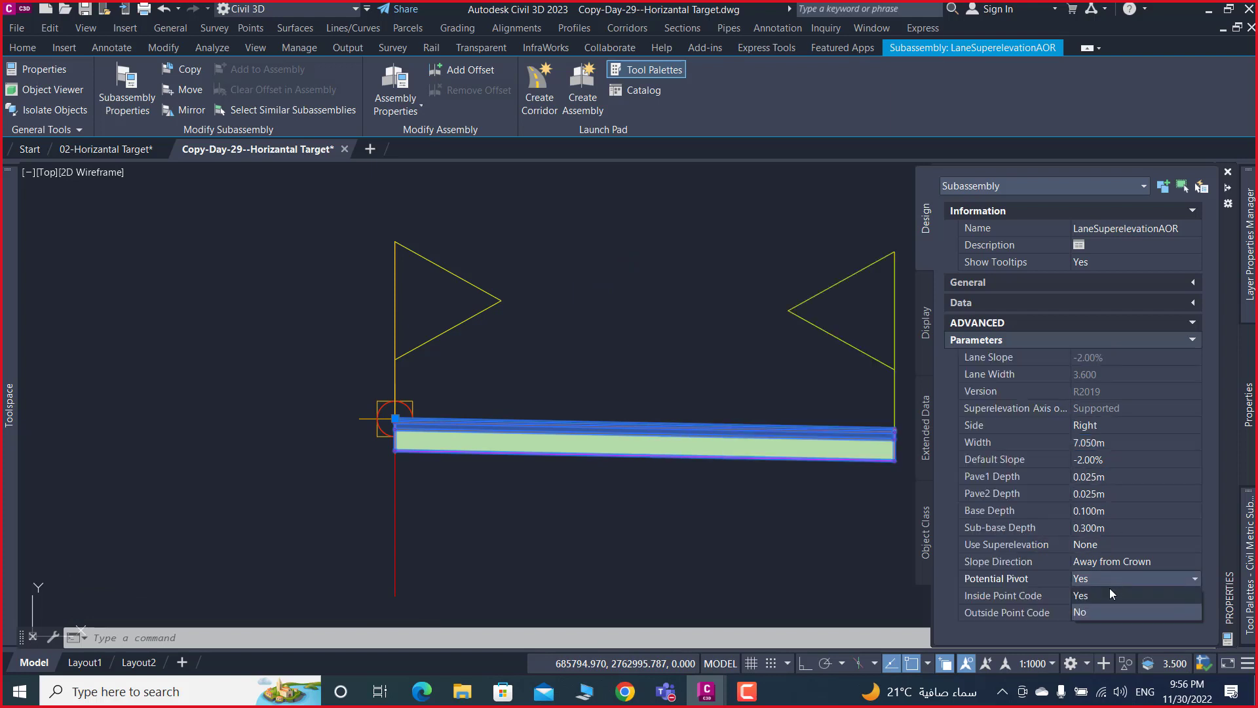
click(1083, 612)
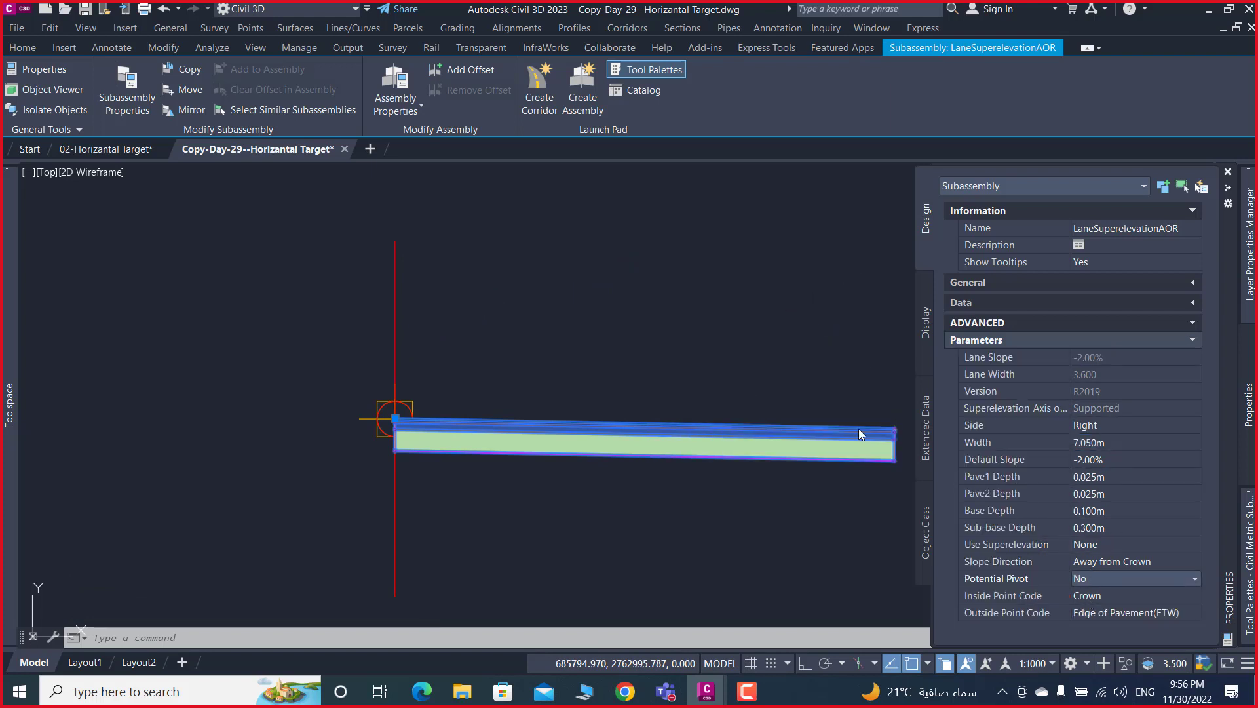
key(Escape)
- Zoom around the assembly and reselect the lane subassembly
scroll(581, 364, down, 5)
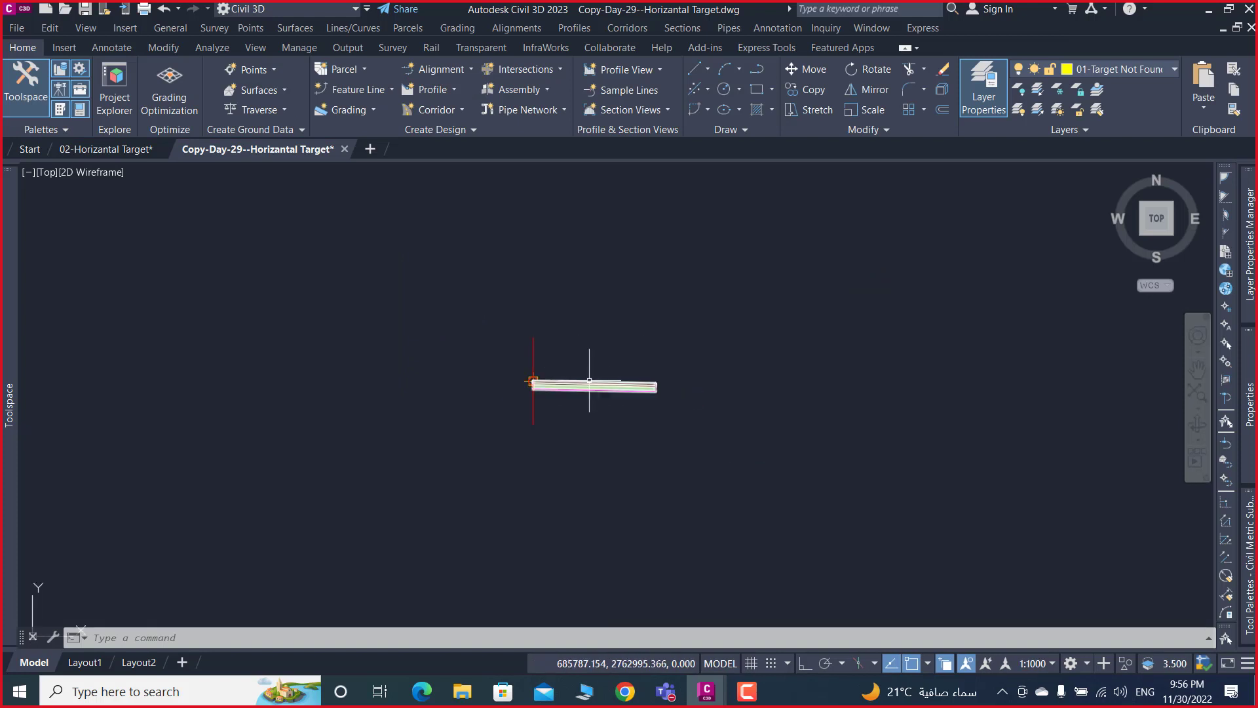
scroll(621, 400, down, 3)
scroll(619, 401, down, 2)
scroll(621, 402, down, 3)
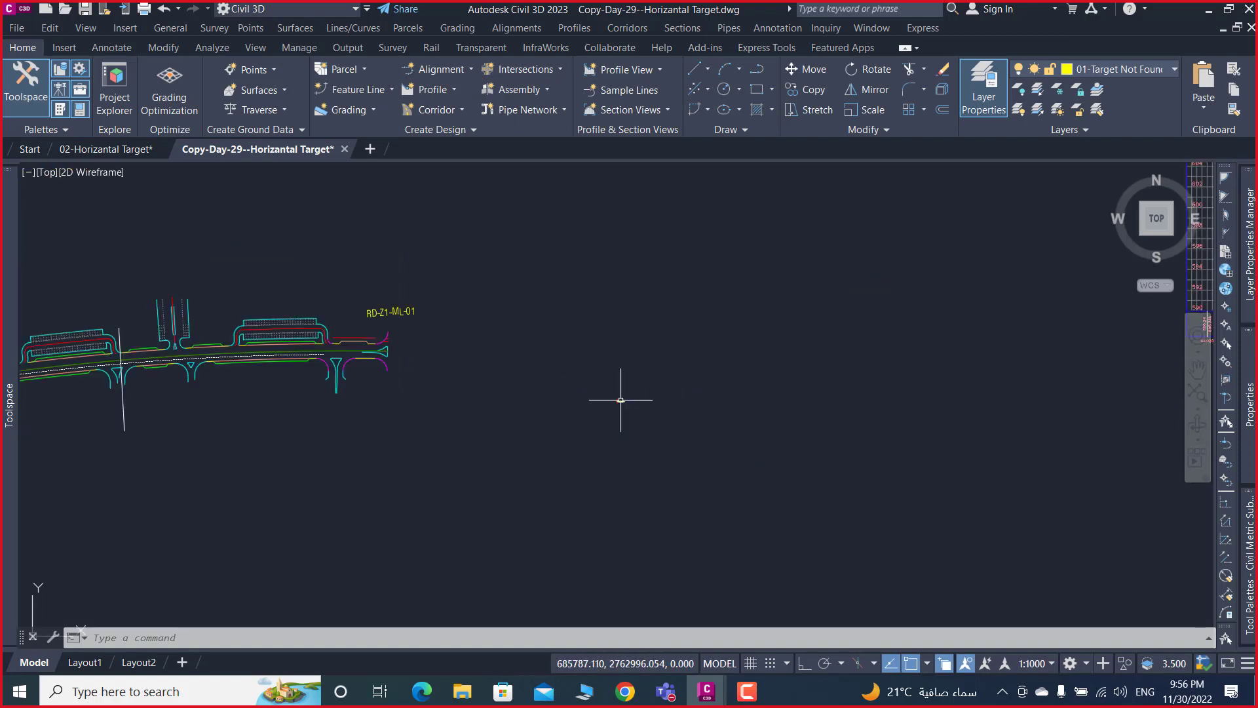
scroll(609, 419, up, 3)
scroll(576, 406, up, 8)
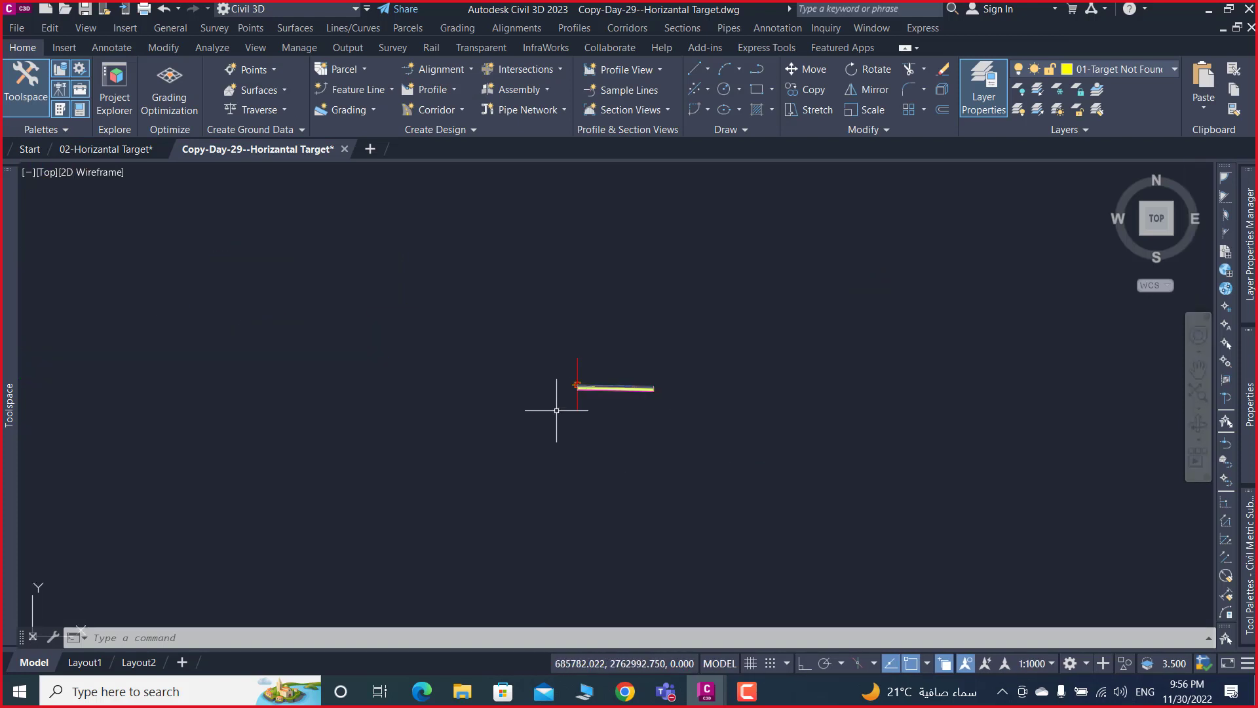
scroll(609, 399, up, 8)
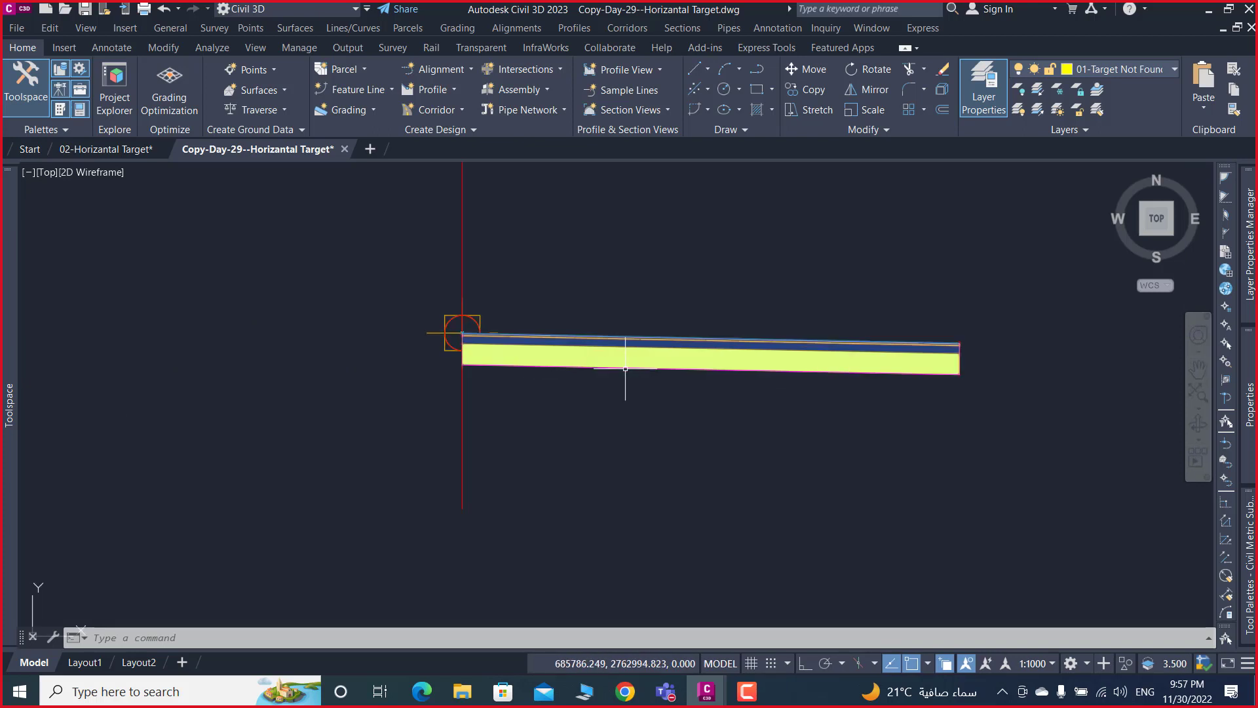
click(625, 357)
scroll(610, 374, down, 8)
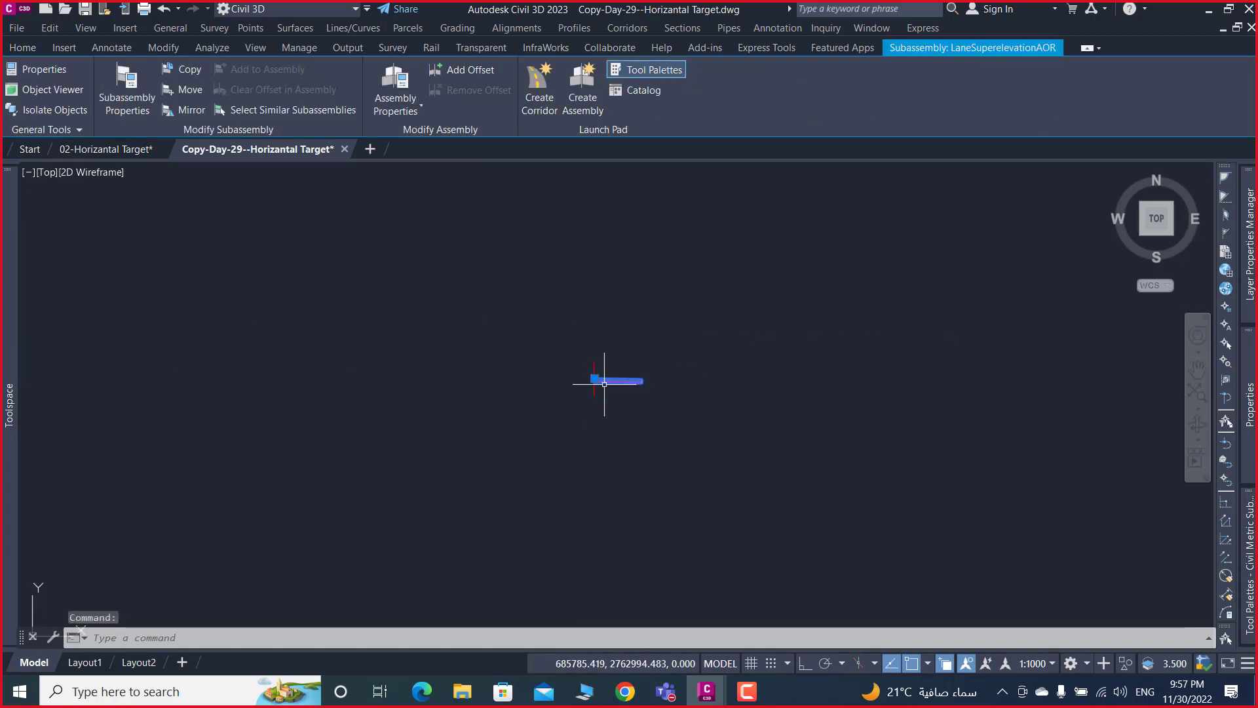
- Replace the lane name LaneSuperelevationAOR with 01-A-Lane-R in the Properties palette
click(1147, 228)
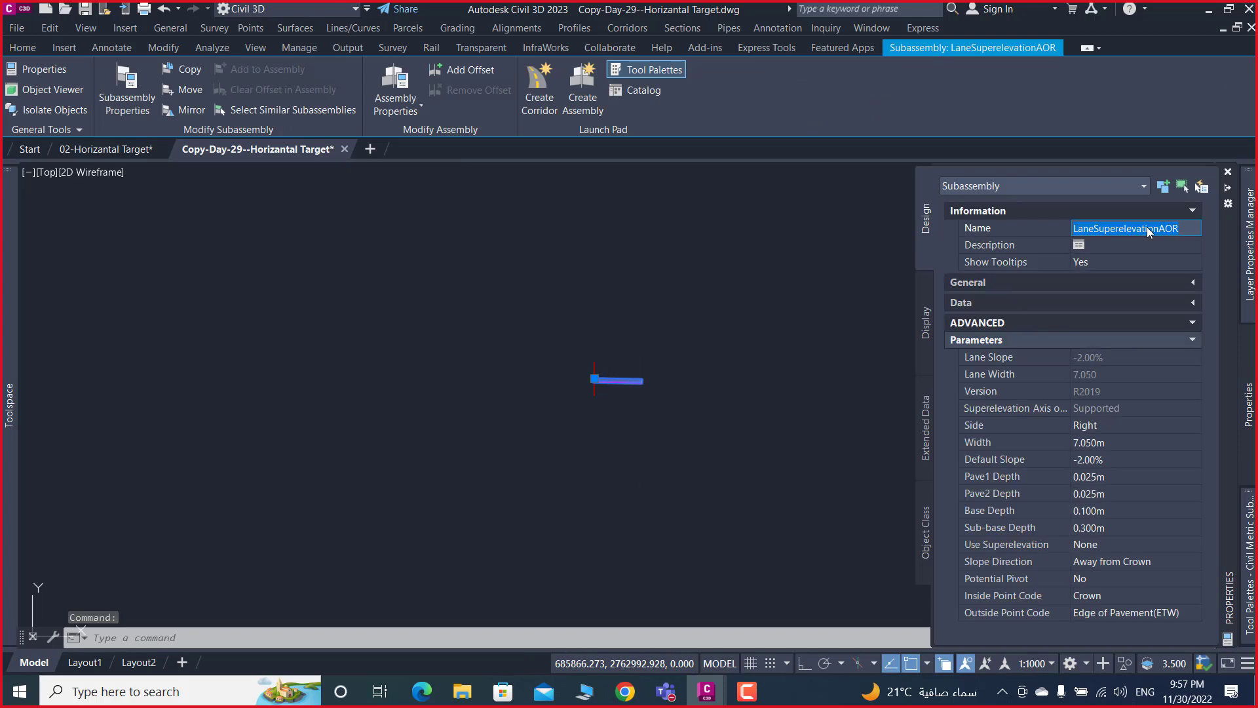
key(BackSpace)
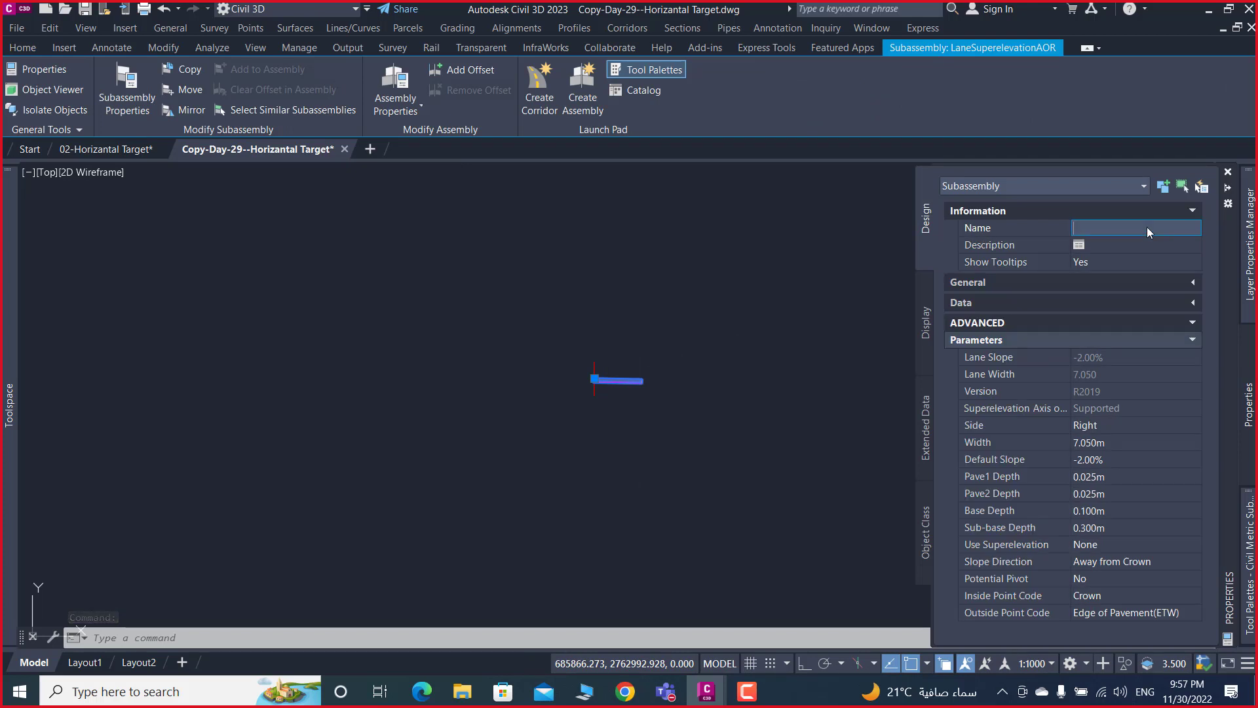
text(A)
text(-)
text(L)
text(a)
text(e)
text(0)
text(1)
text(-)
text(-)
text(R)
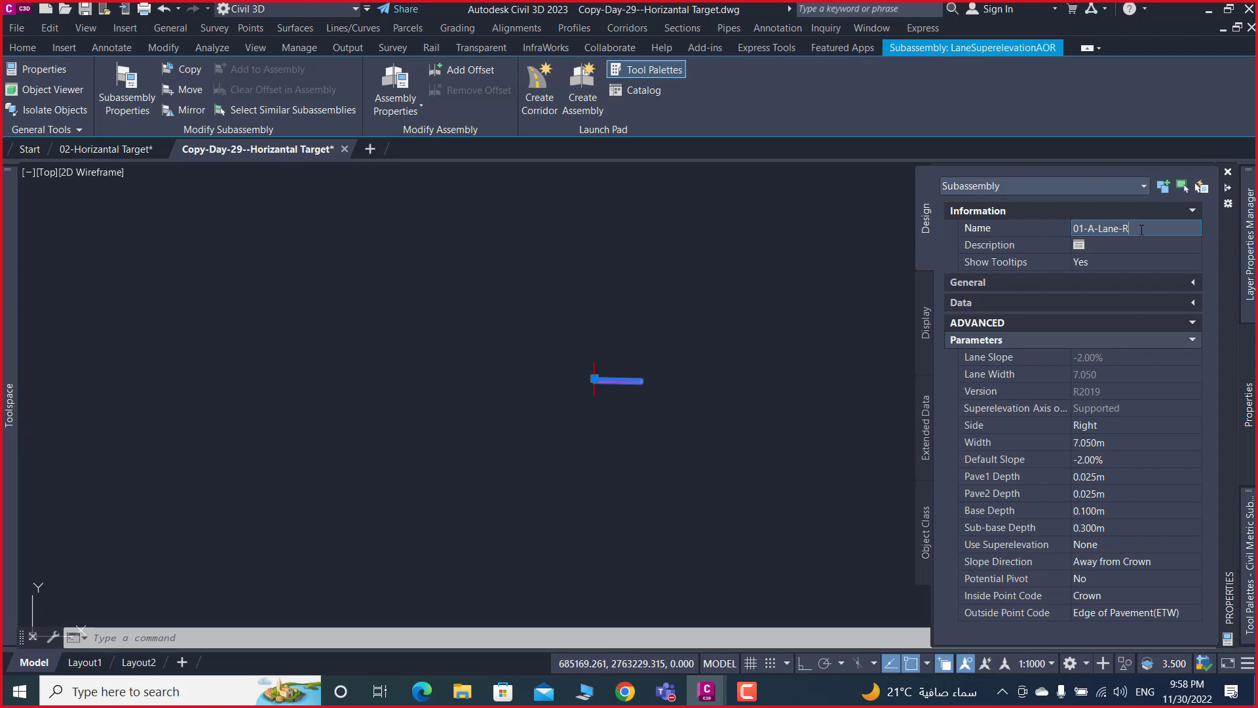
key(Return)
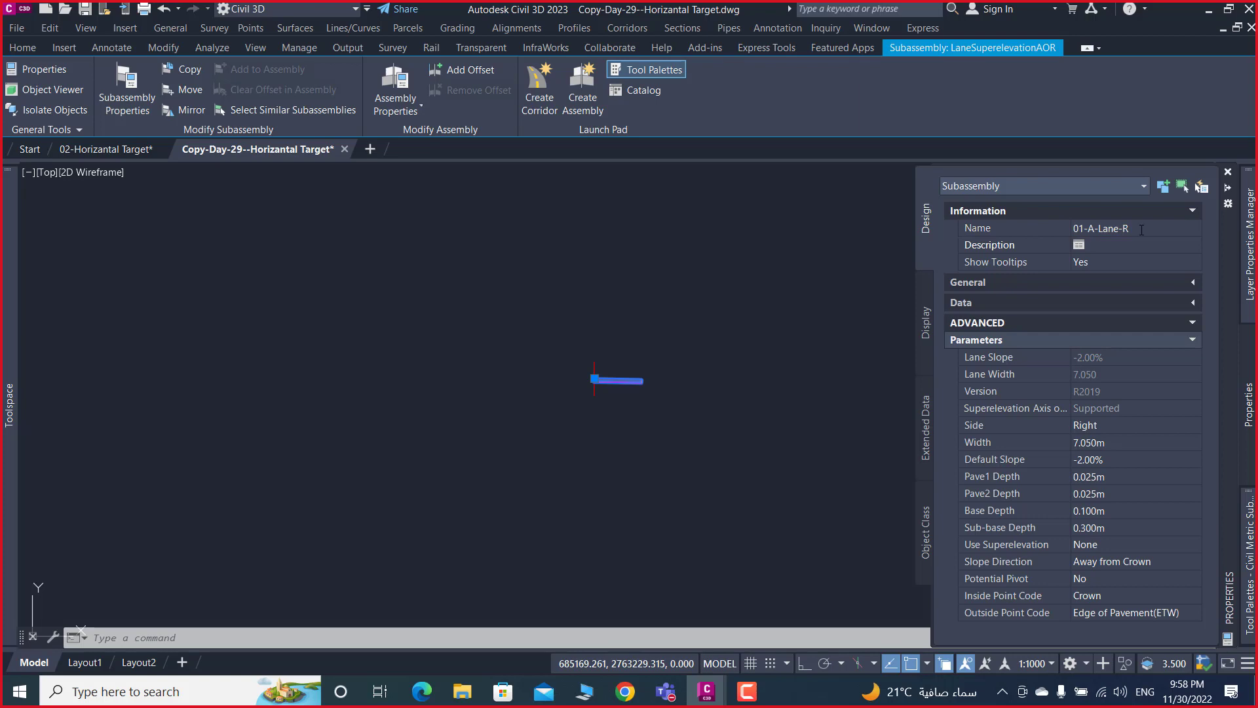
- Zoom around and inspect the short yellow line at the RD-Z1-ML-01 road end, then clear selection
key(Escape)
scroll(682, 375, down, 5)
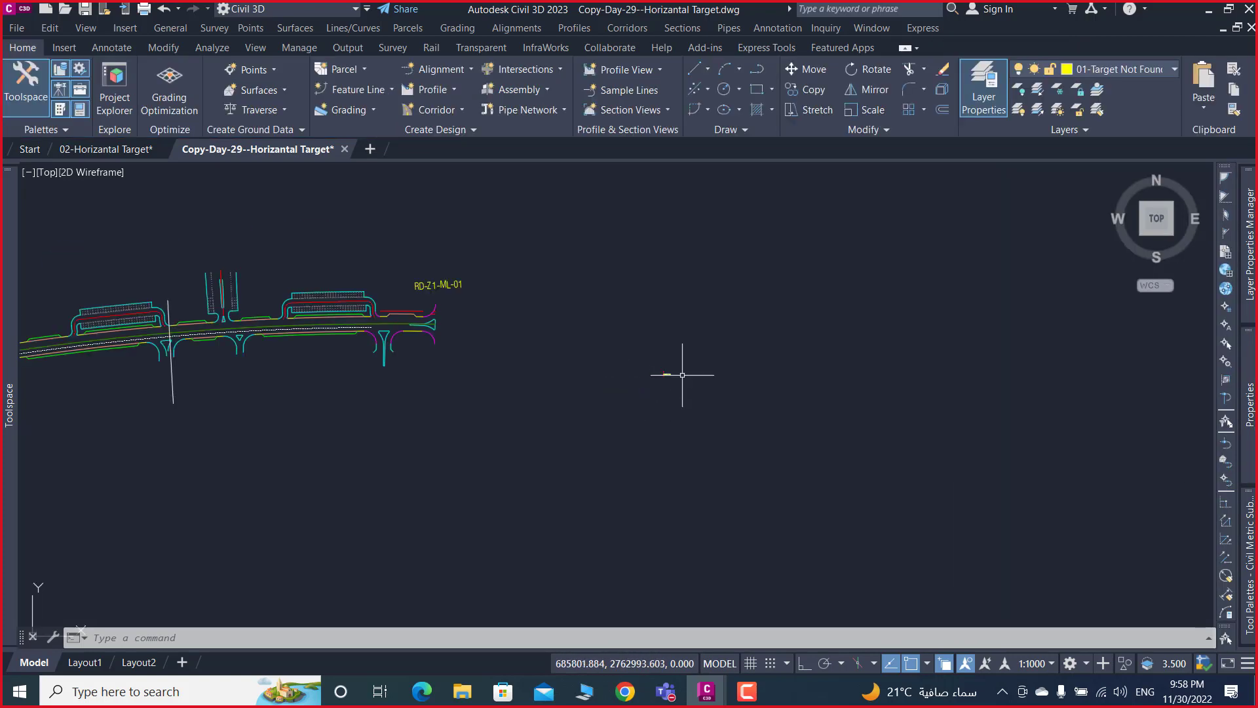
scroll(682, 375, down, 2)
scroll(530, 334, up, 5)
scroll(529, 334, up, 2)
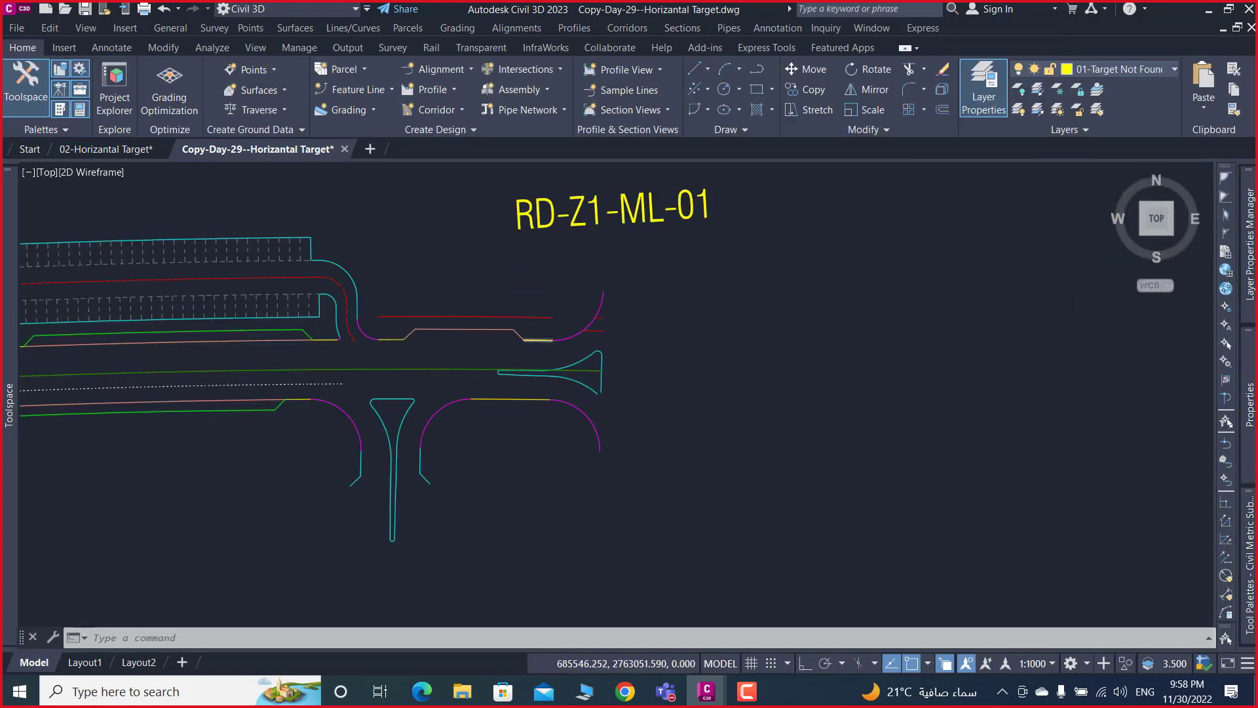
scroll(533, 337, up, 4)
click(538, 339)
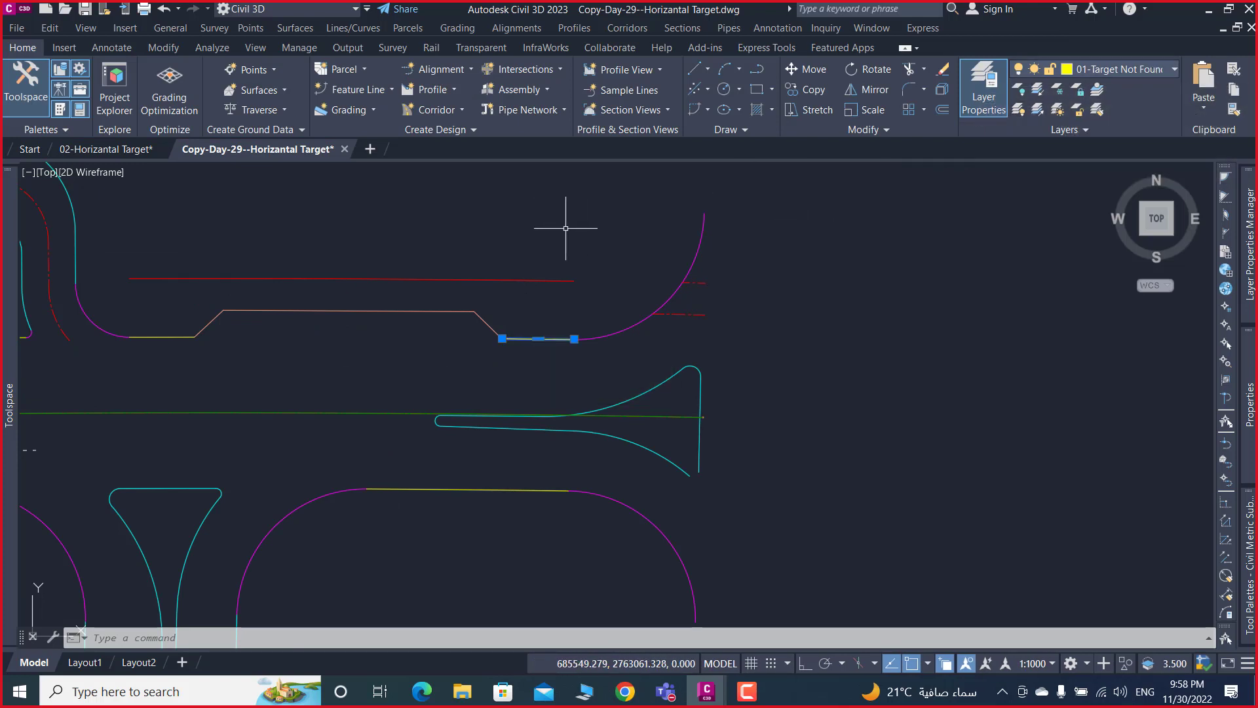
scroll(426, 288, down, 6)
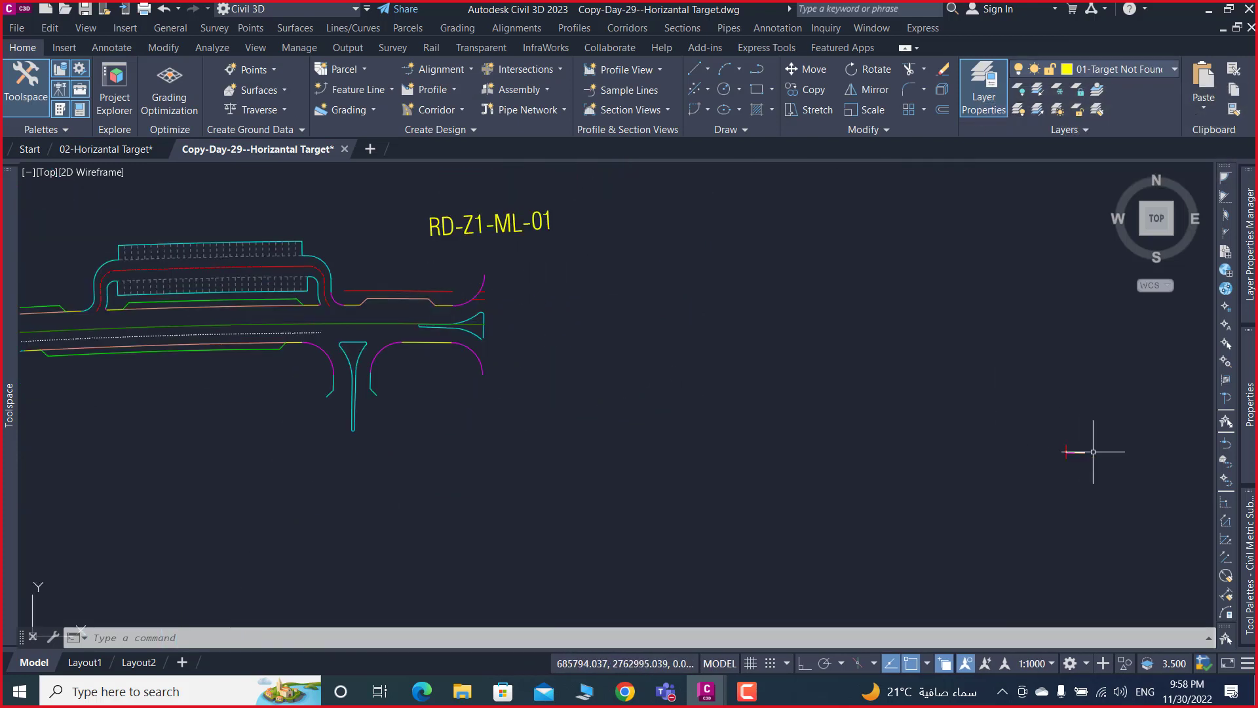
scroll(665, 426, up, 3)
scroll(553, 413, up, 3)
key(Escape)
key(Escape)
scroll(534, 391, up, 2)
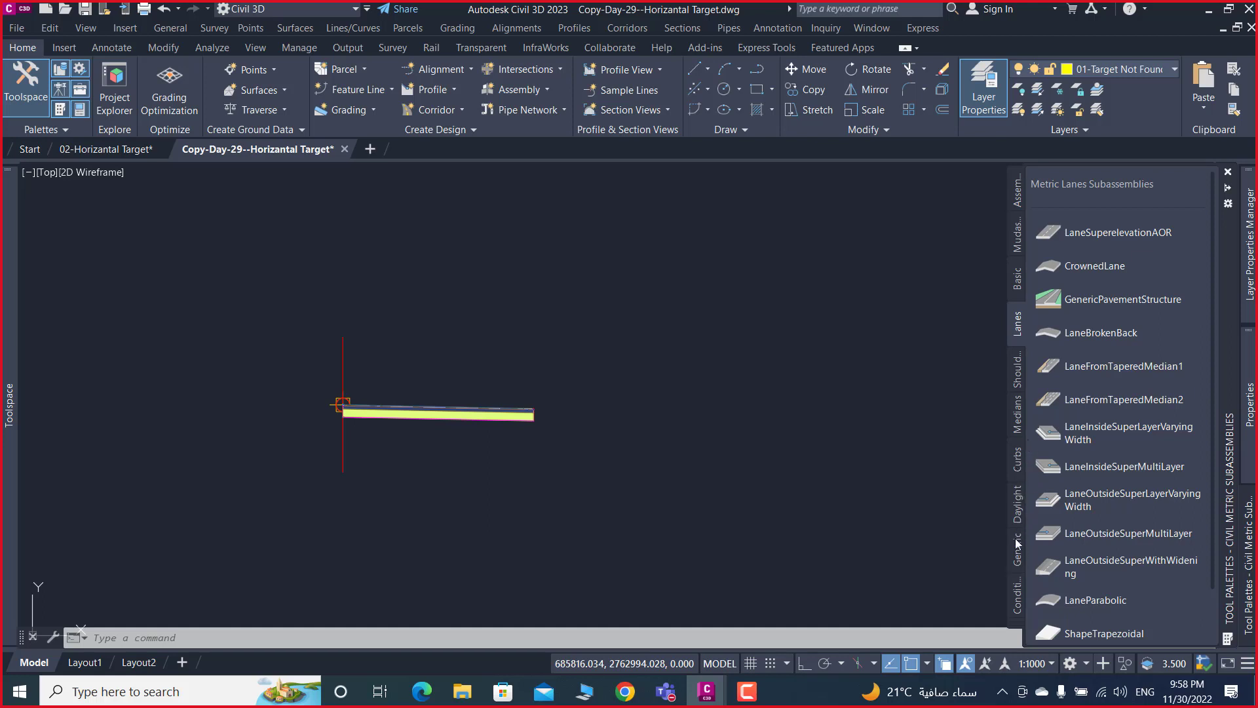
- Place a ConditionalHorizontalTarget from the Conditional palette with Type set to Target Not Found
click(1017, 593)
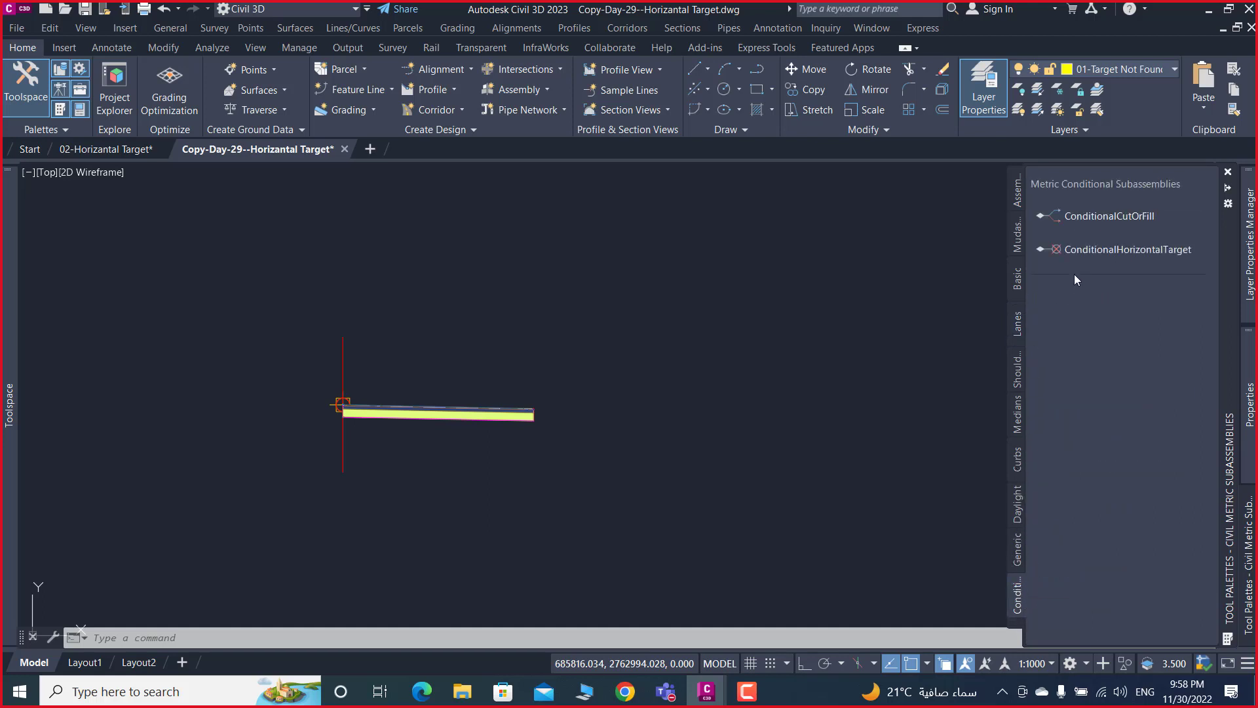
click(1077, 256)
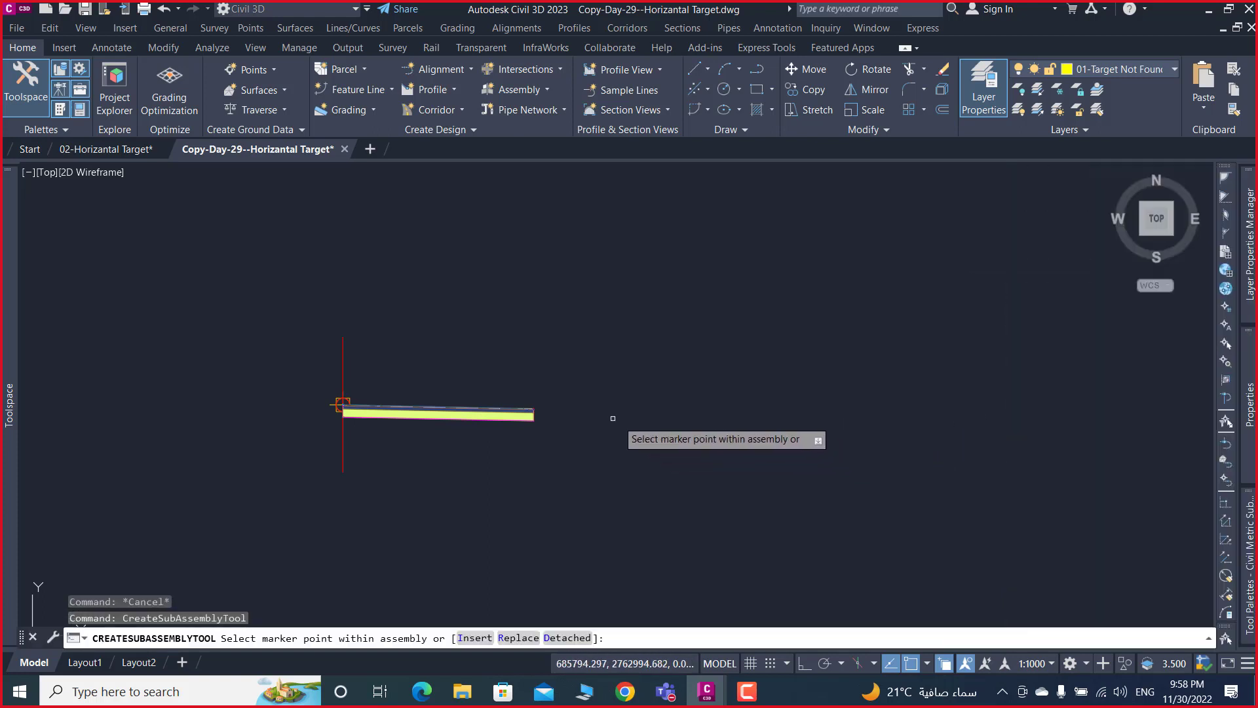
scroll(641, 417, down, 5)
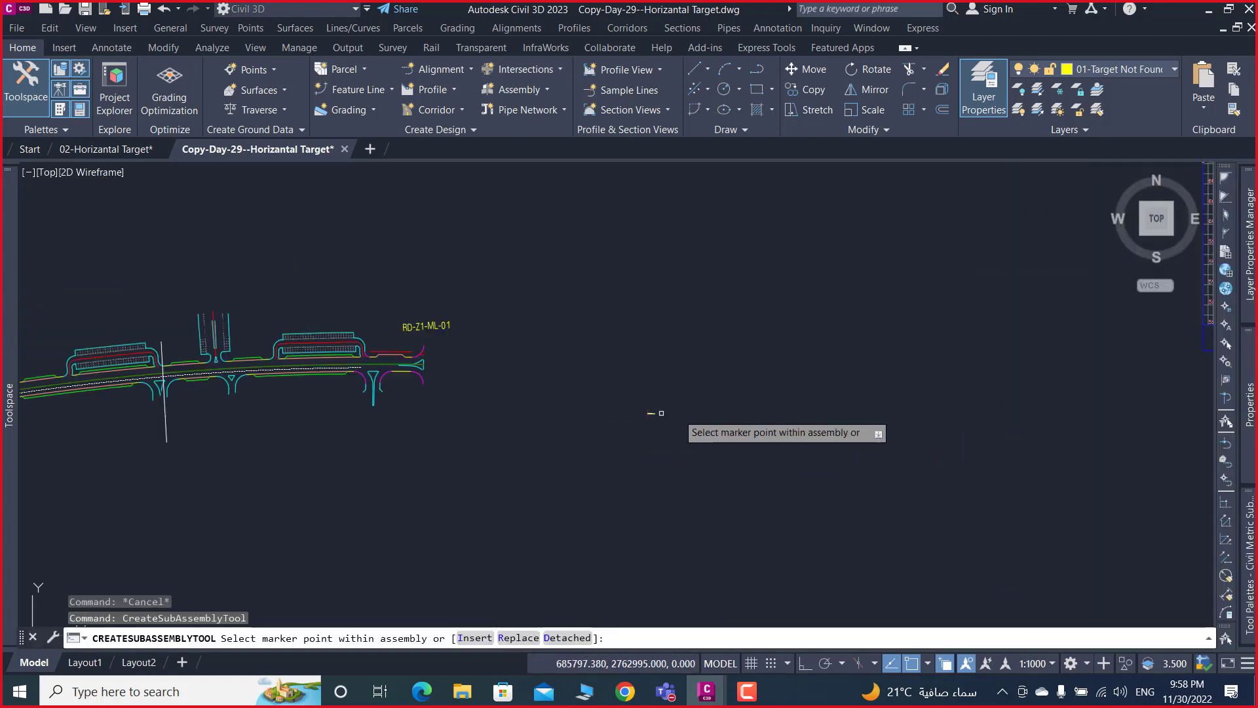
scroll(461, 351, up, 4)
scroll(410, 346, up, 2)
scroll(410, 346, down, 4)
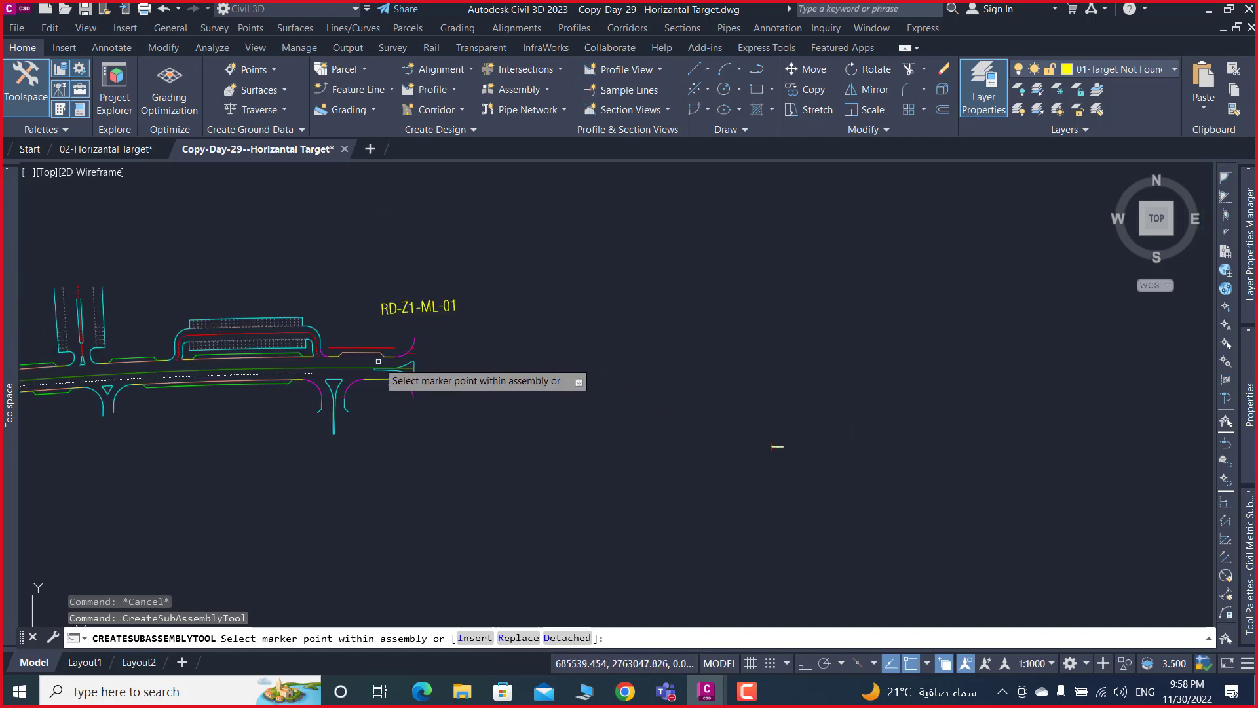
scroll(382, 348, down, 2)
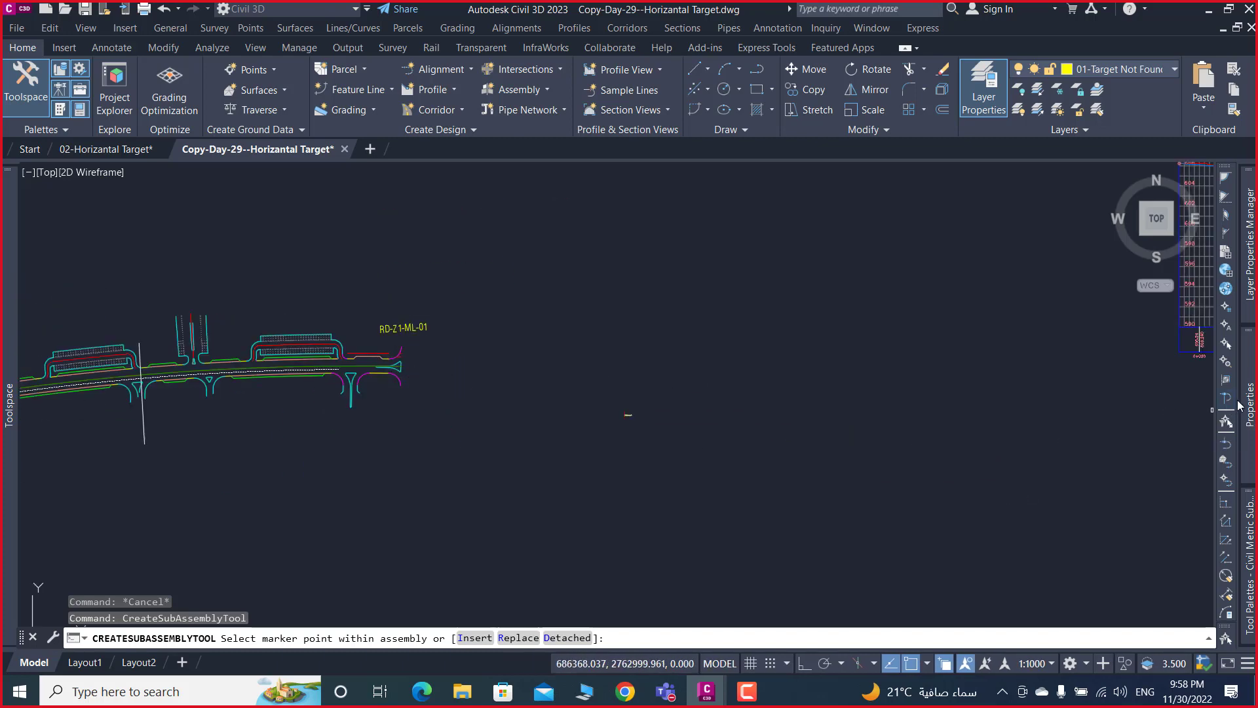
click(1170, 411)
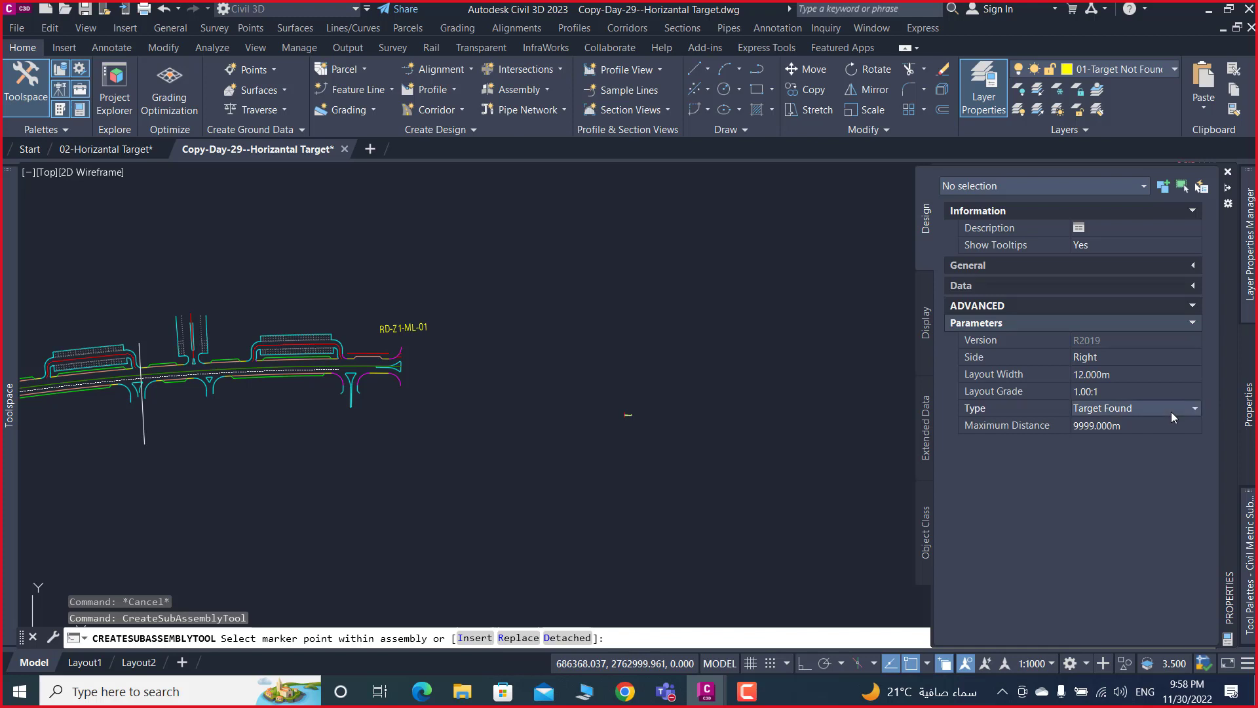
click(1147, 422)
- End placement and select the diagonal Target Not Found subassembly to show its properties
scroll(603, 416, up, 4)
scroll(580, 417, up, 2)
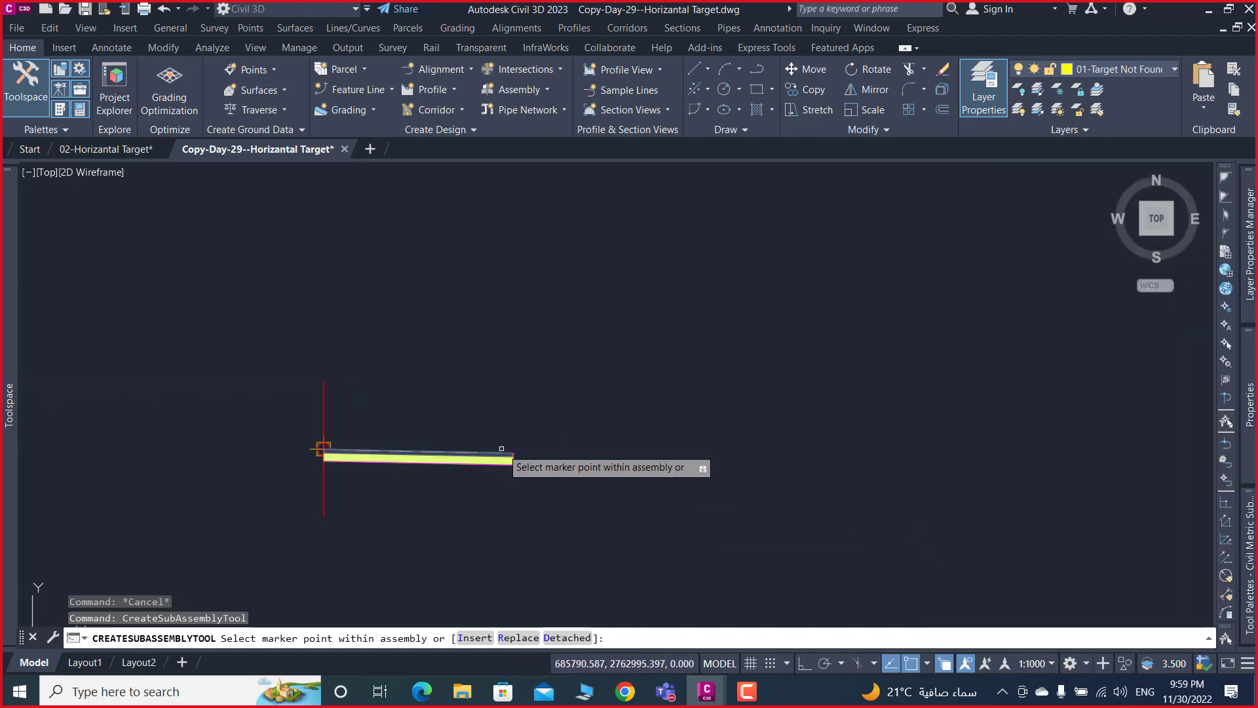
scroll(583, 462, up, 2)
scroll(501, 462, up, 2)
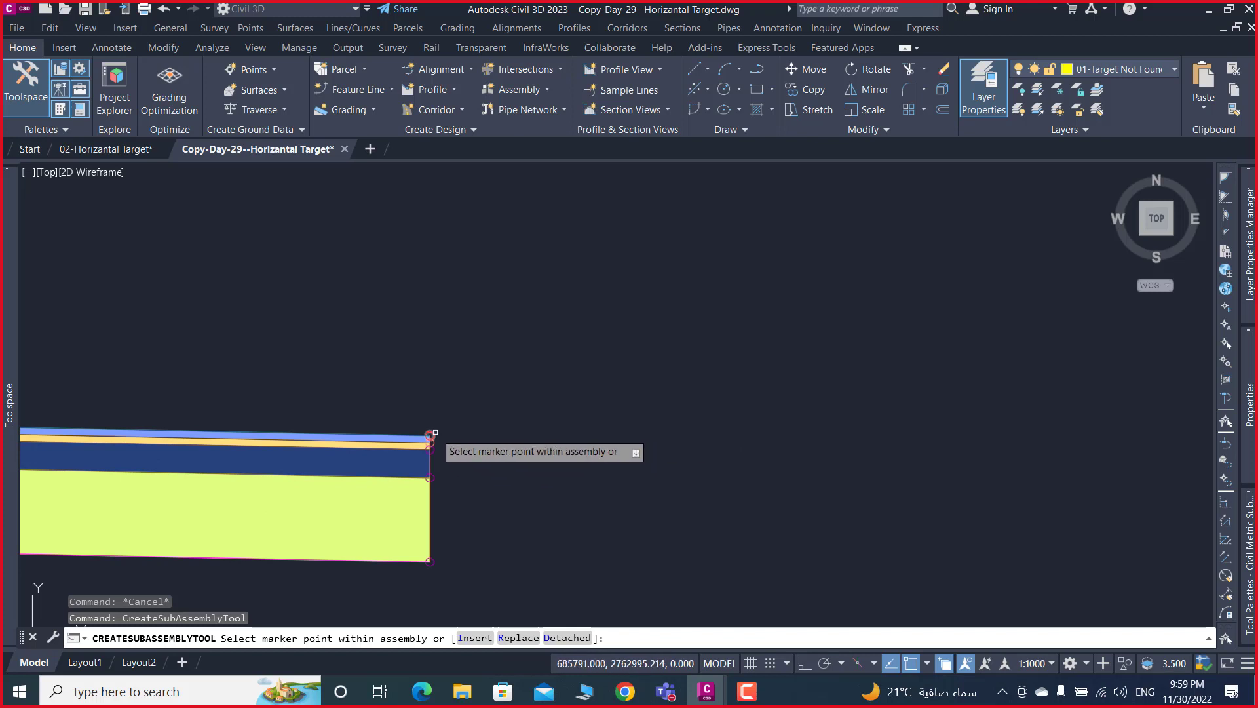
scroll(512, 446, down, 5)
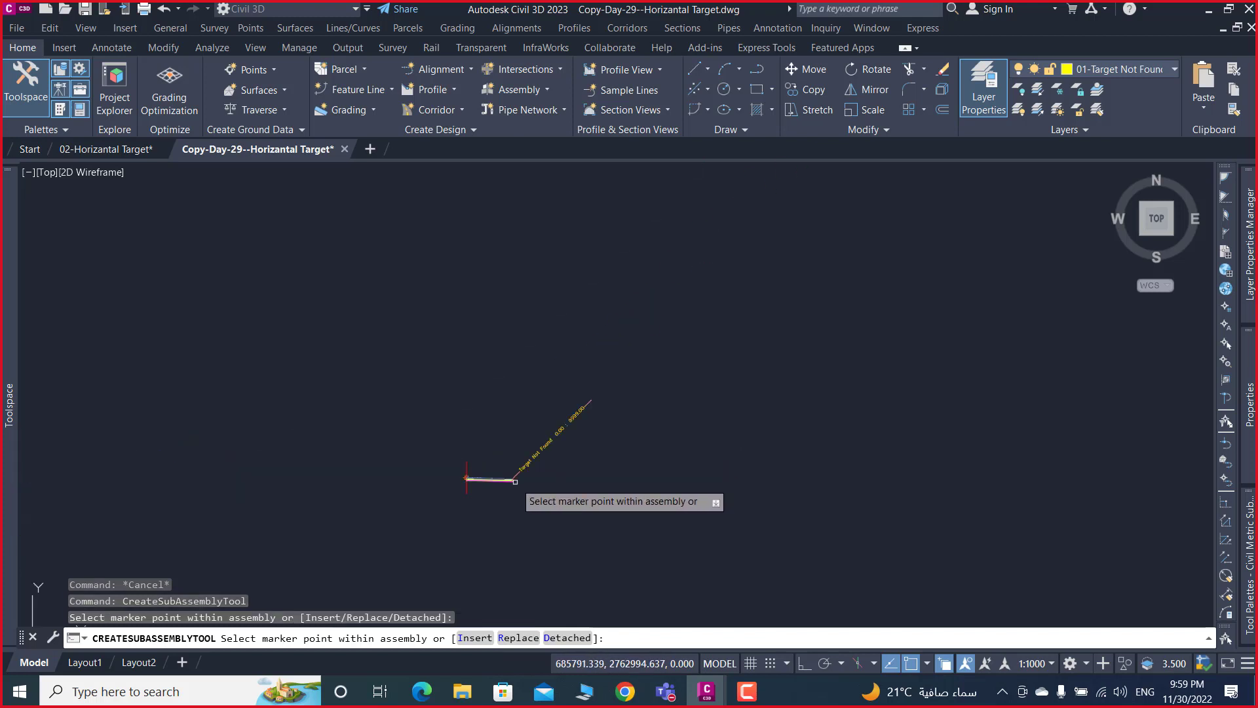
key(Escape)
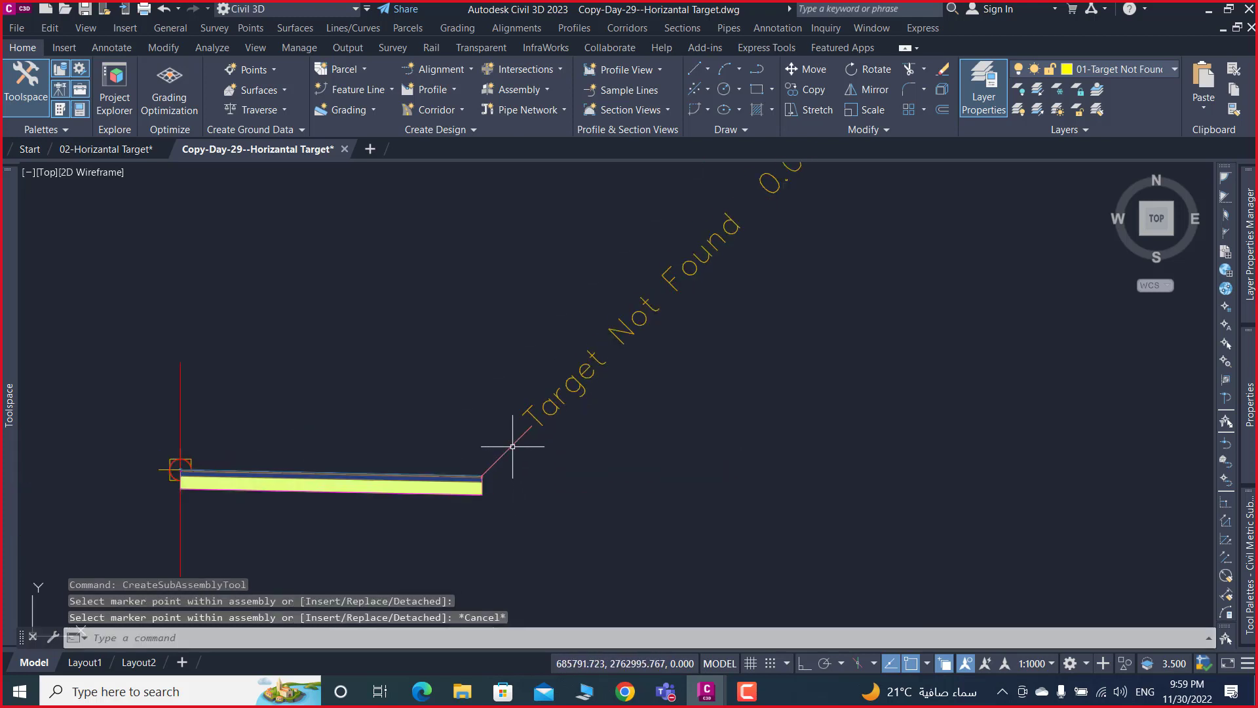
click(512, 445)
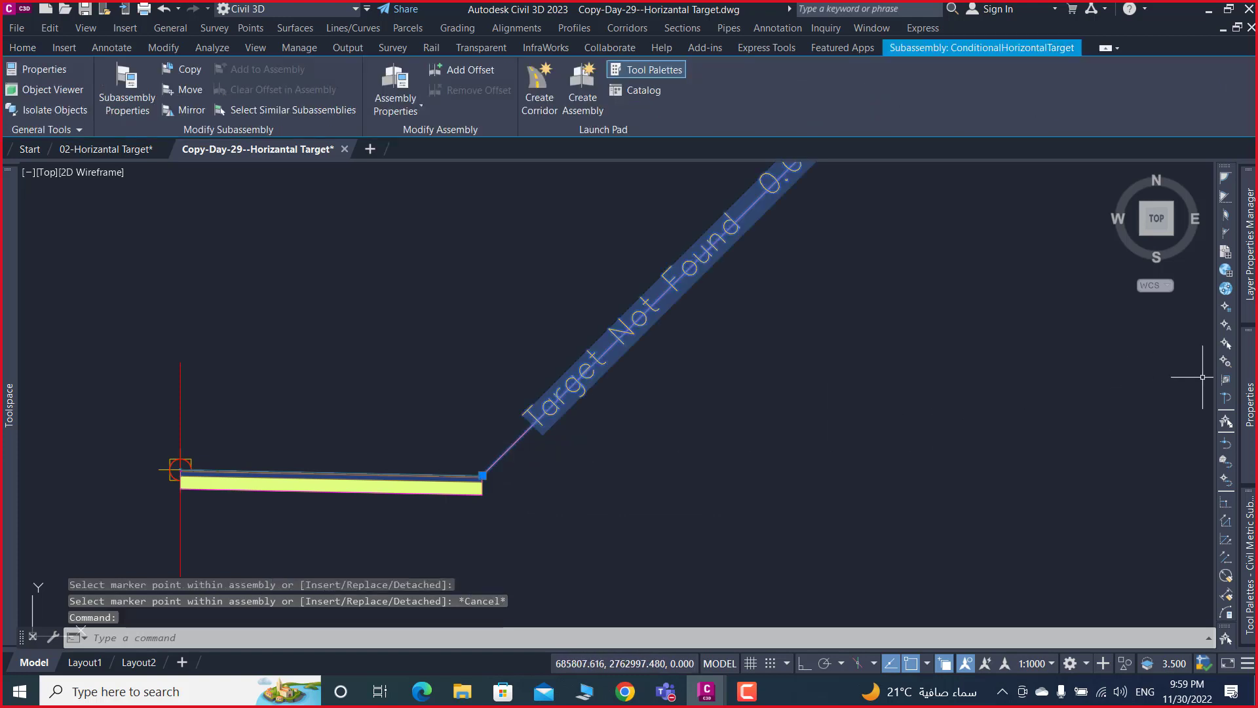
- Rename the conditional subassembly to 02-B-Target Not Found and deselect it
click(1134, 231)
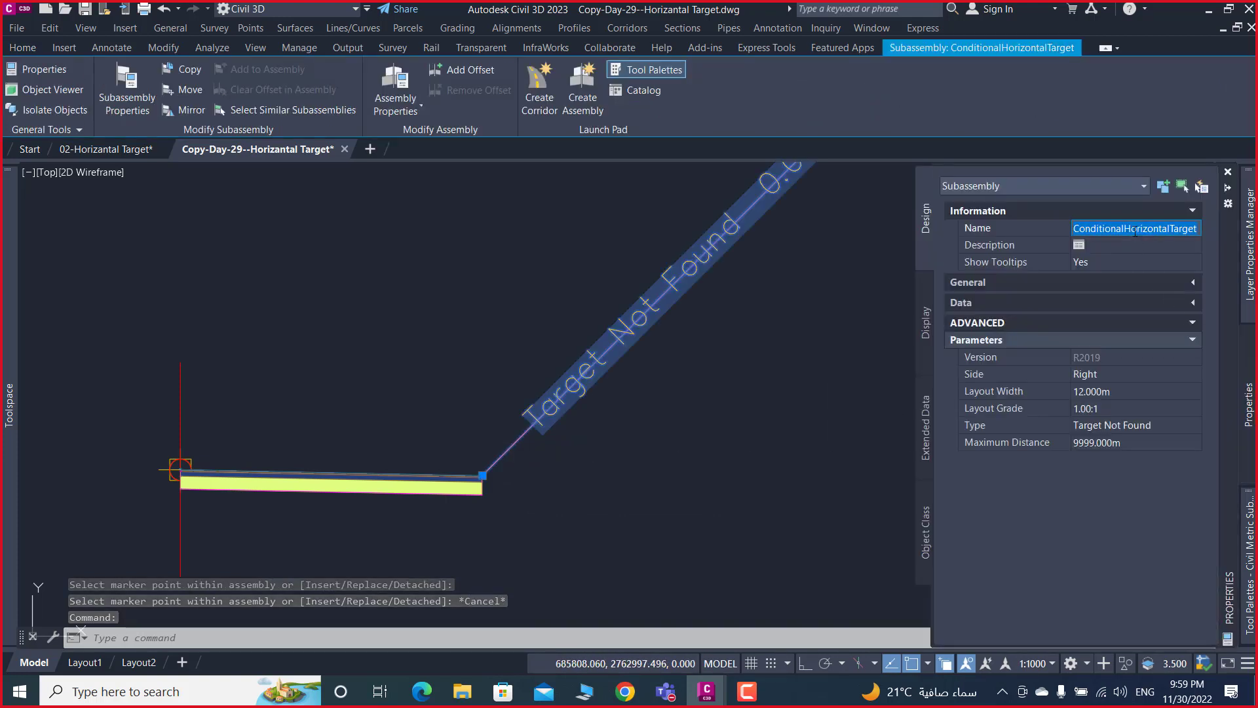
text(0)
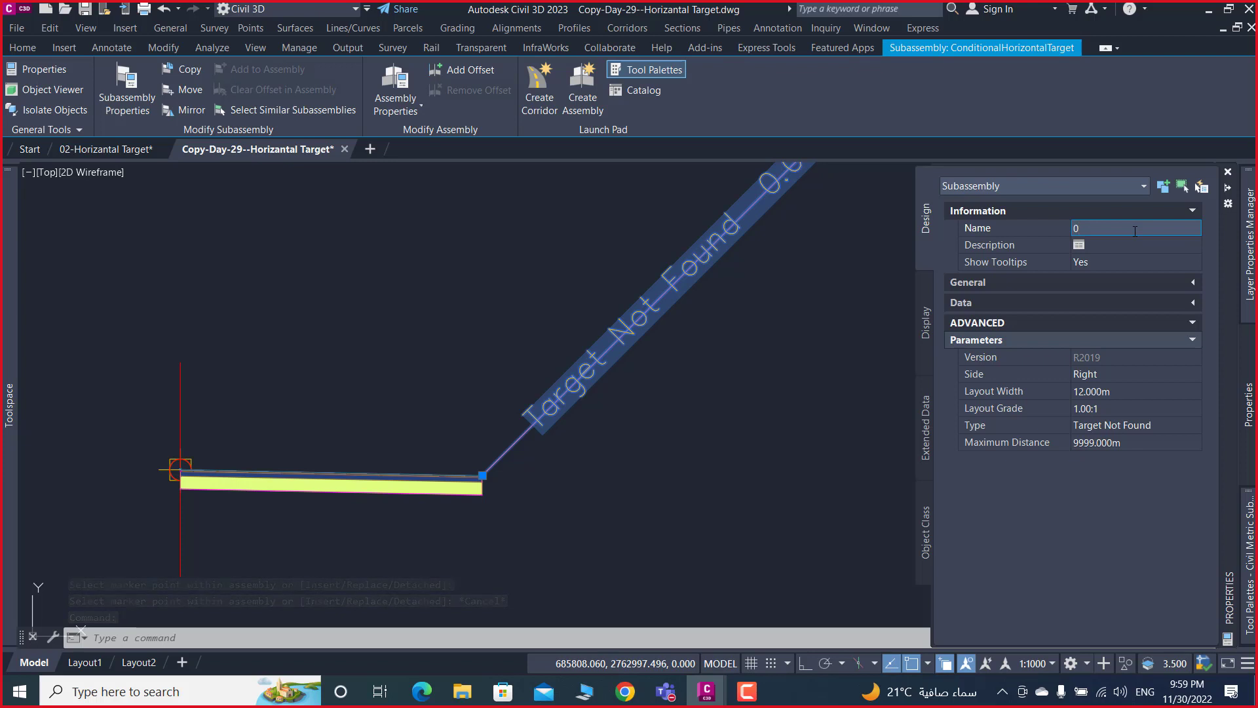
text(2-)
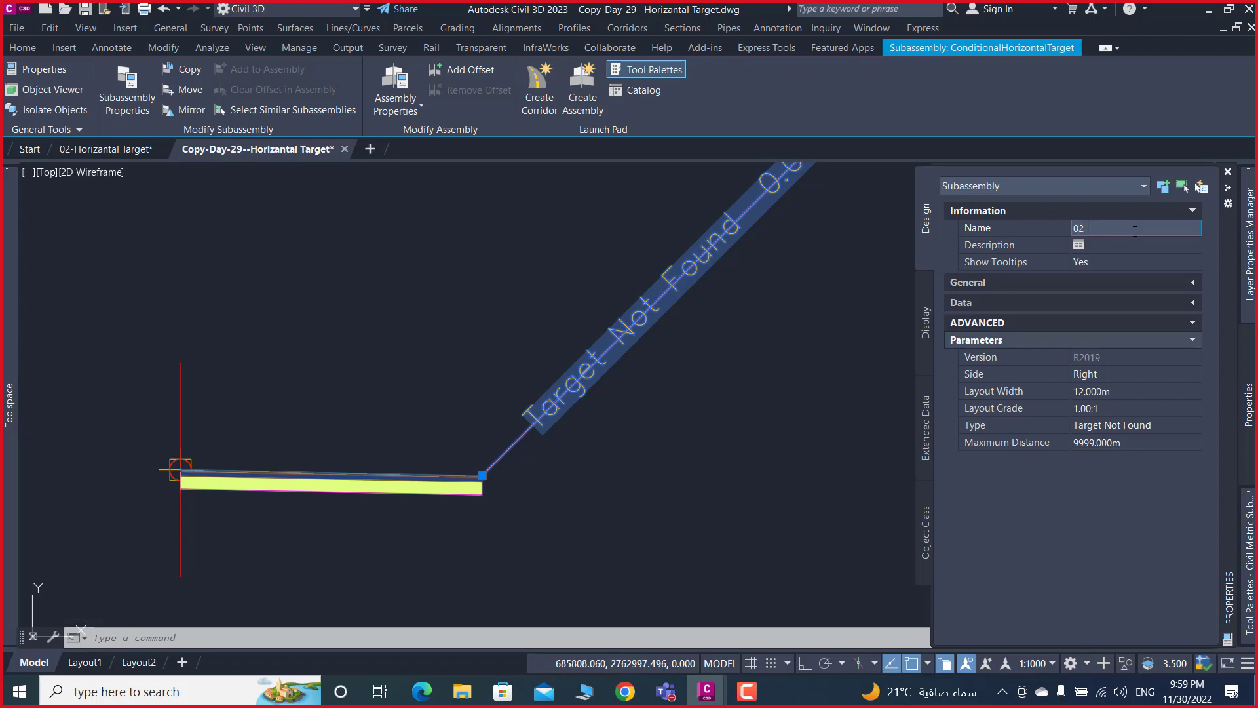
text(b)
text(B)
text(t)
text(Ta)
text(g)
text(et)
text(No)
text(t)
text(F)
text(oun)
text(d)
key(Return)
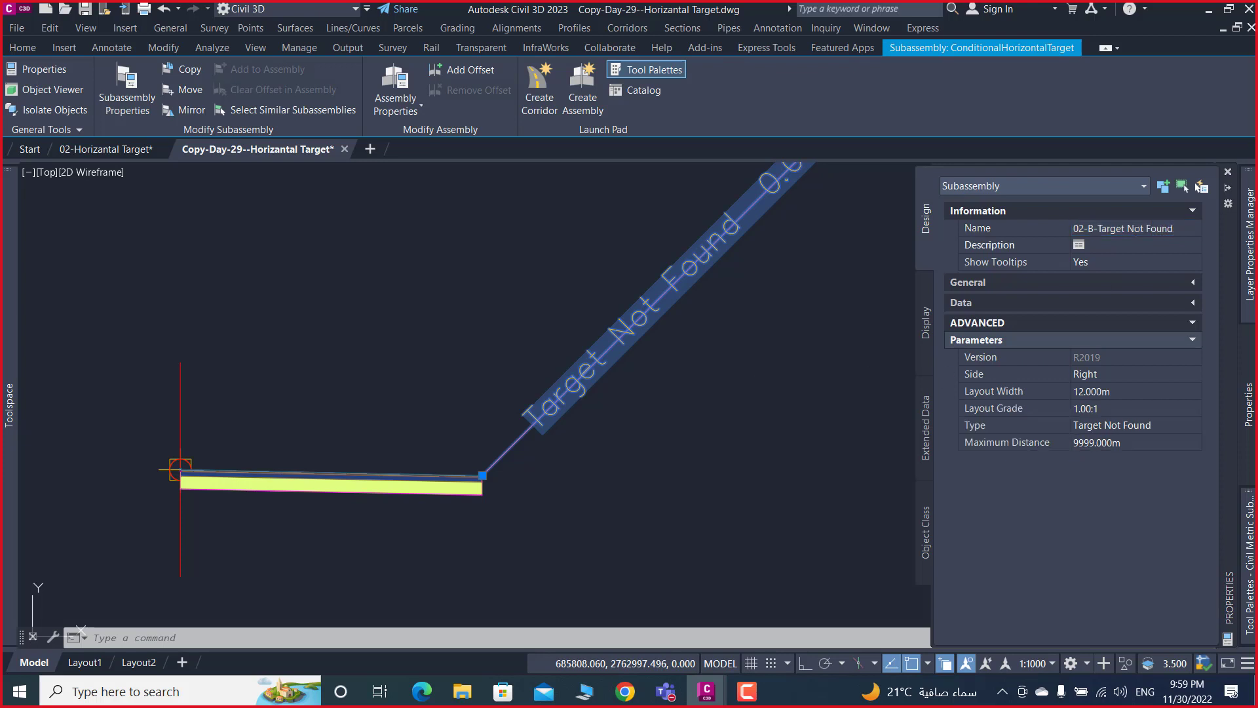
key(Escape)
scroll(642, 433, down, 2)
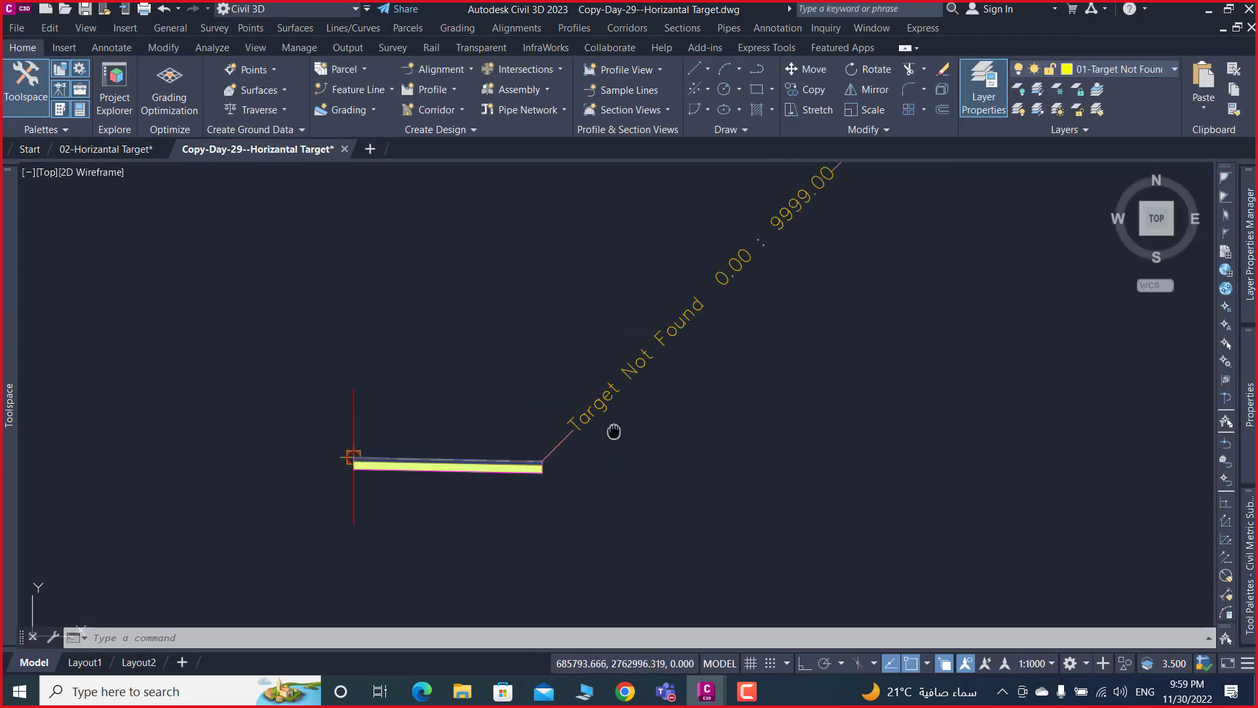
- Zoom around the drawing to inspect the road layout, clearing any selection
scroll(612, 430, down, 2)
key(Escape)
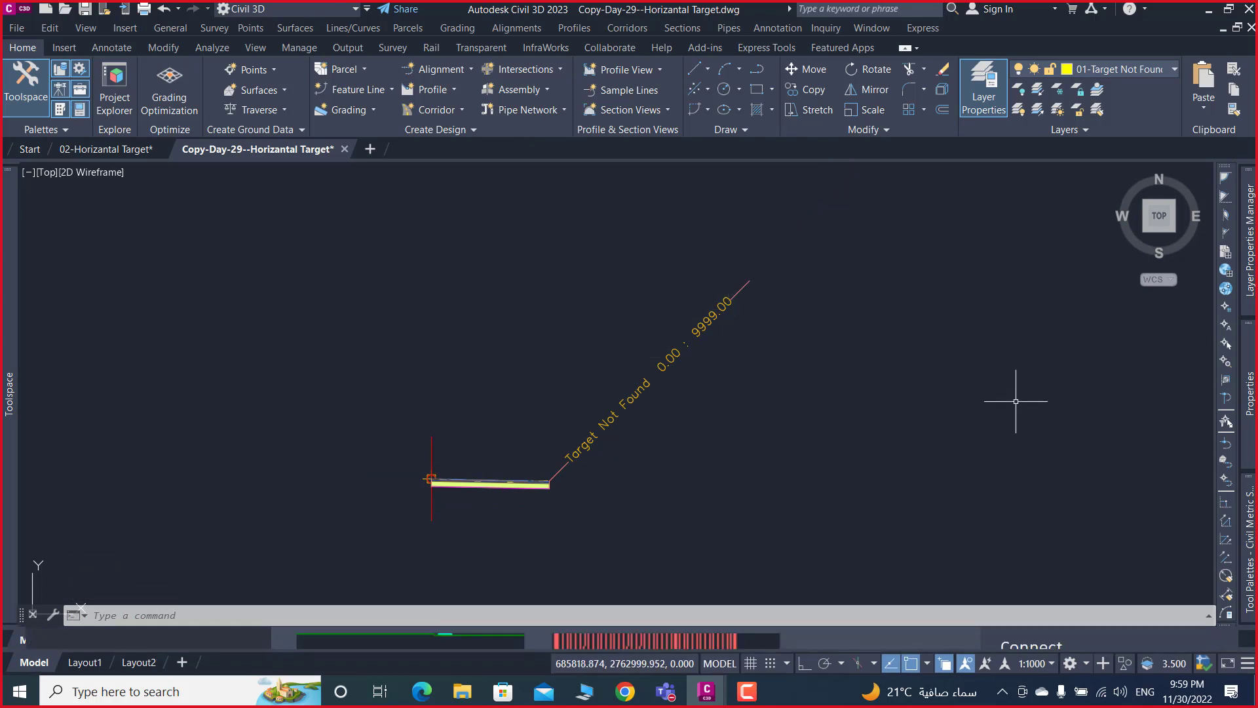
scroll(548, 498, down, 2)
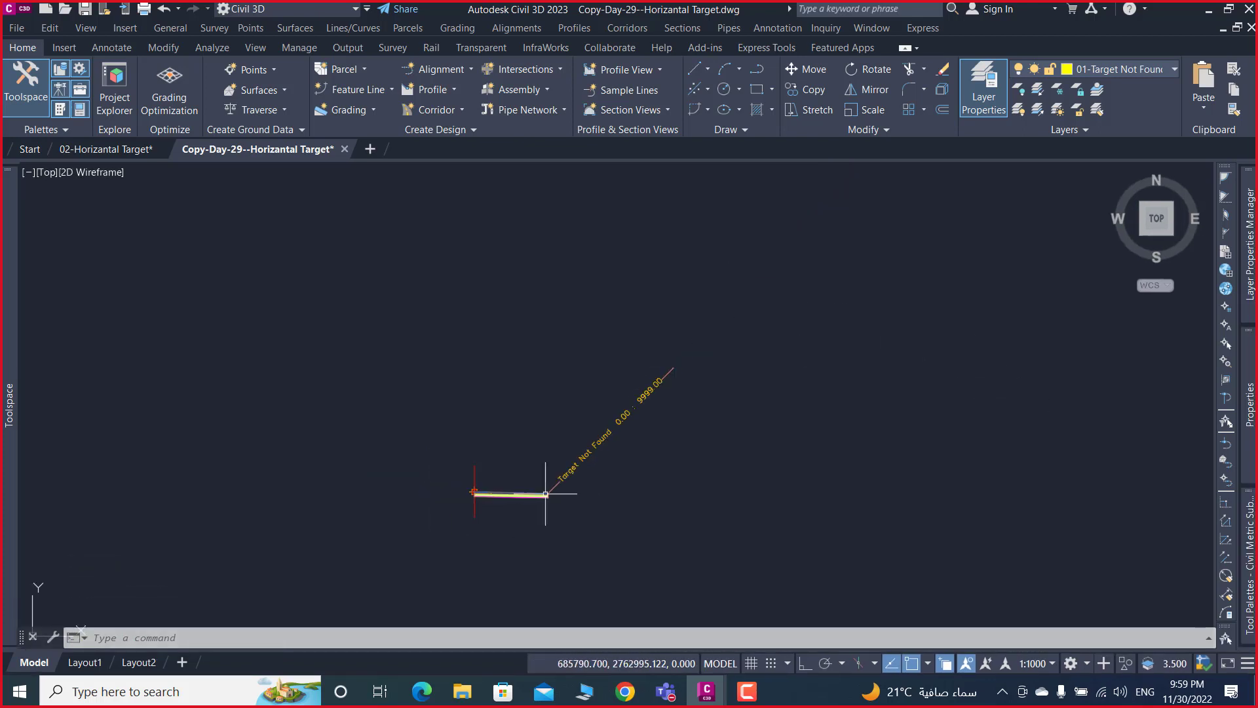
scroll(548, 495, down, 2)
scroll(547, 488, down, 2)
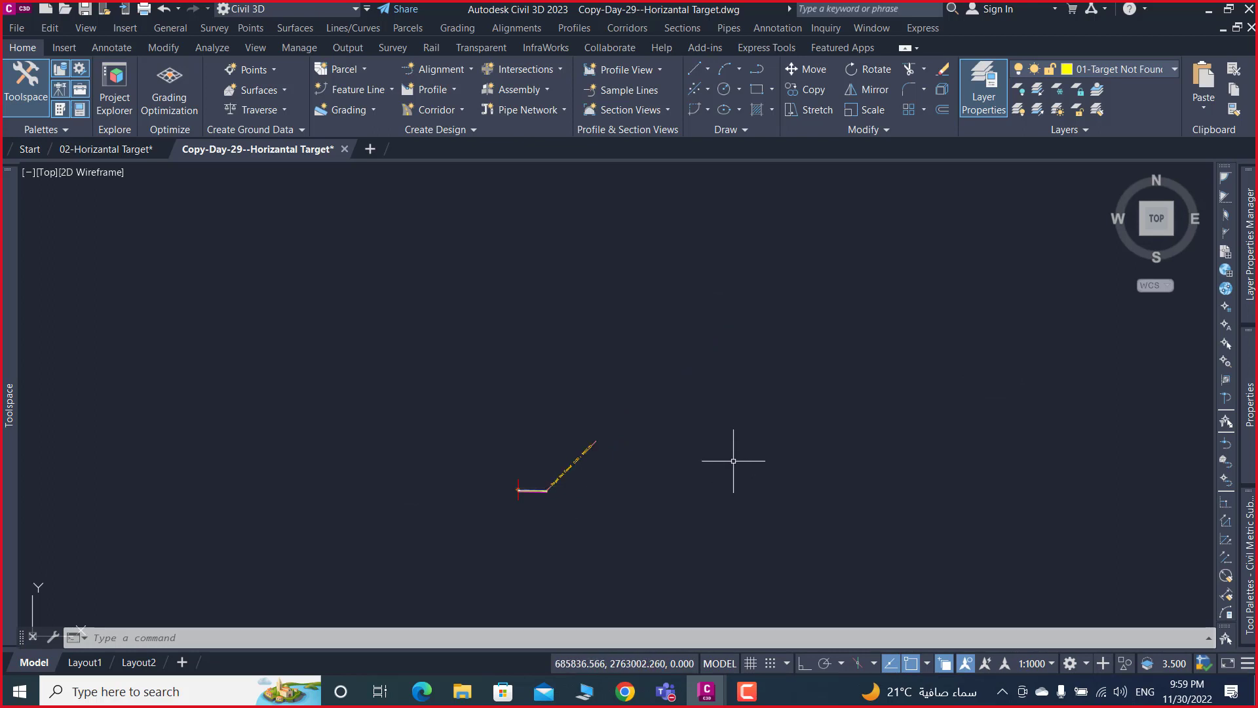
scroll(670, 455, down, 3)
scroll(407, 407, up, 3)
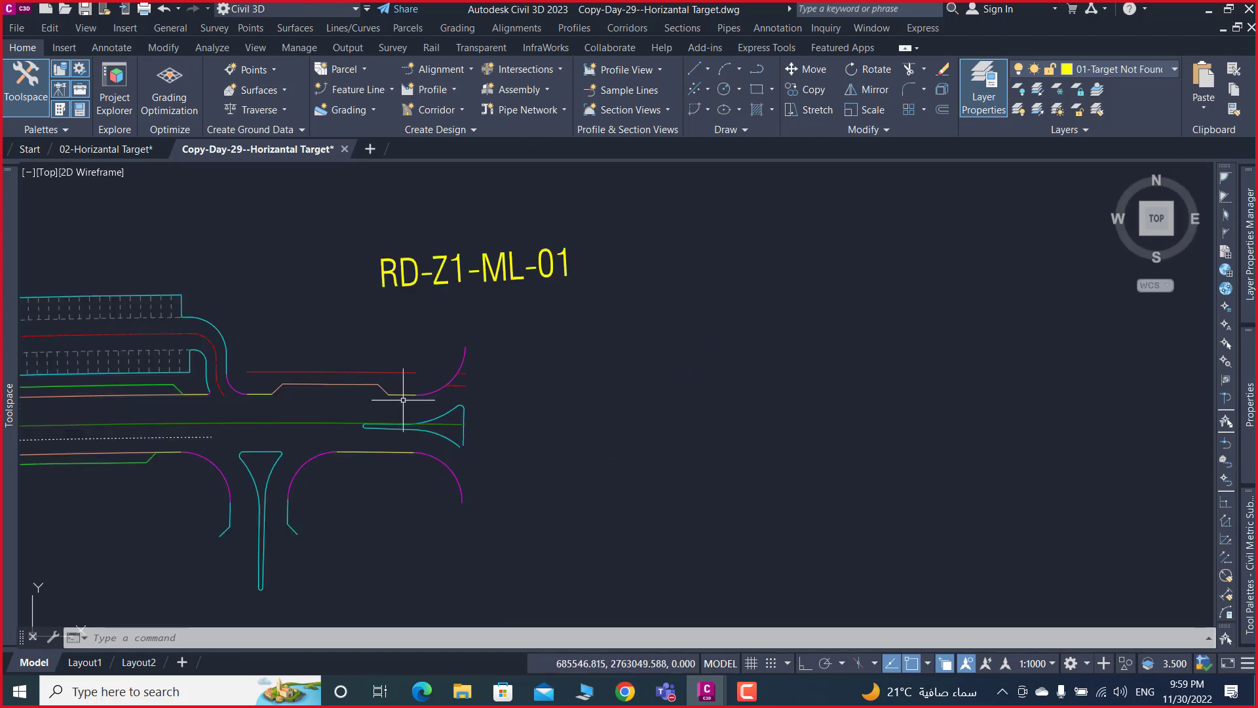
scroll(407, 380, up, 3)
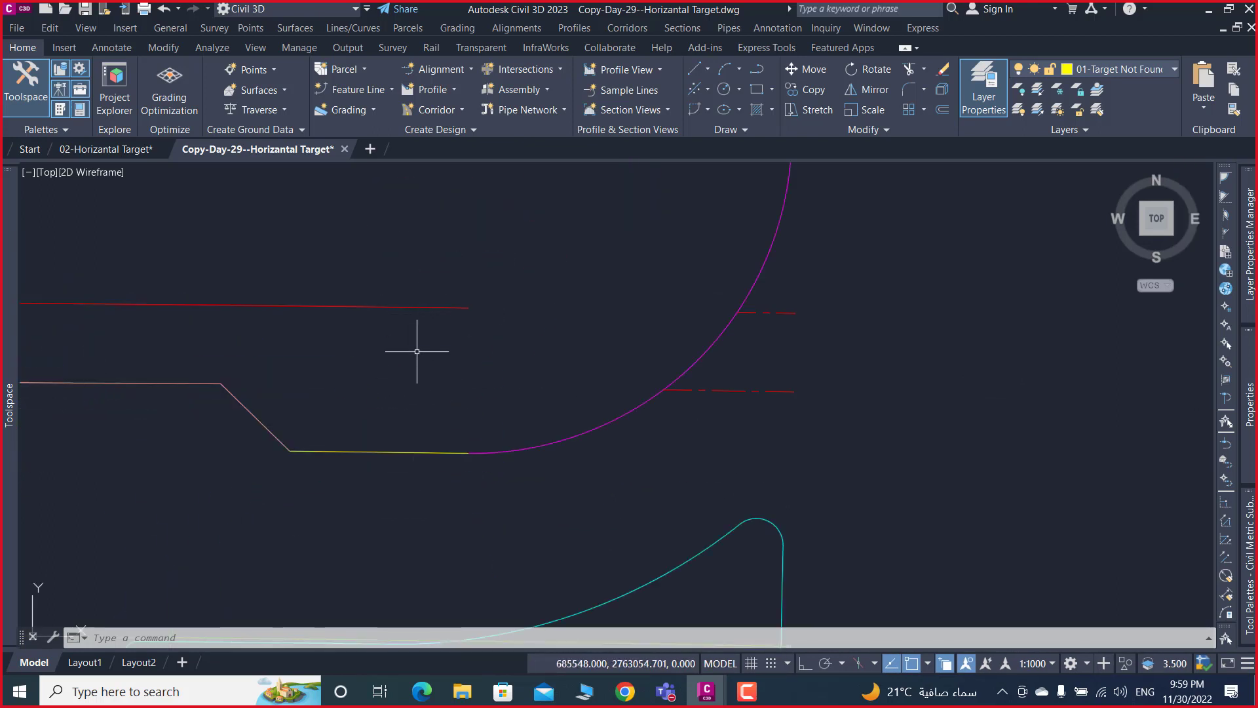
scroll(416, 351, down, 3)
scroll(357, 359, down, 3)
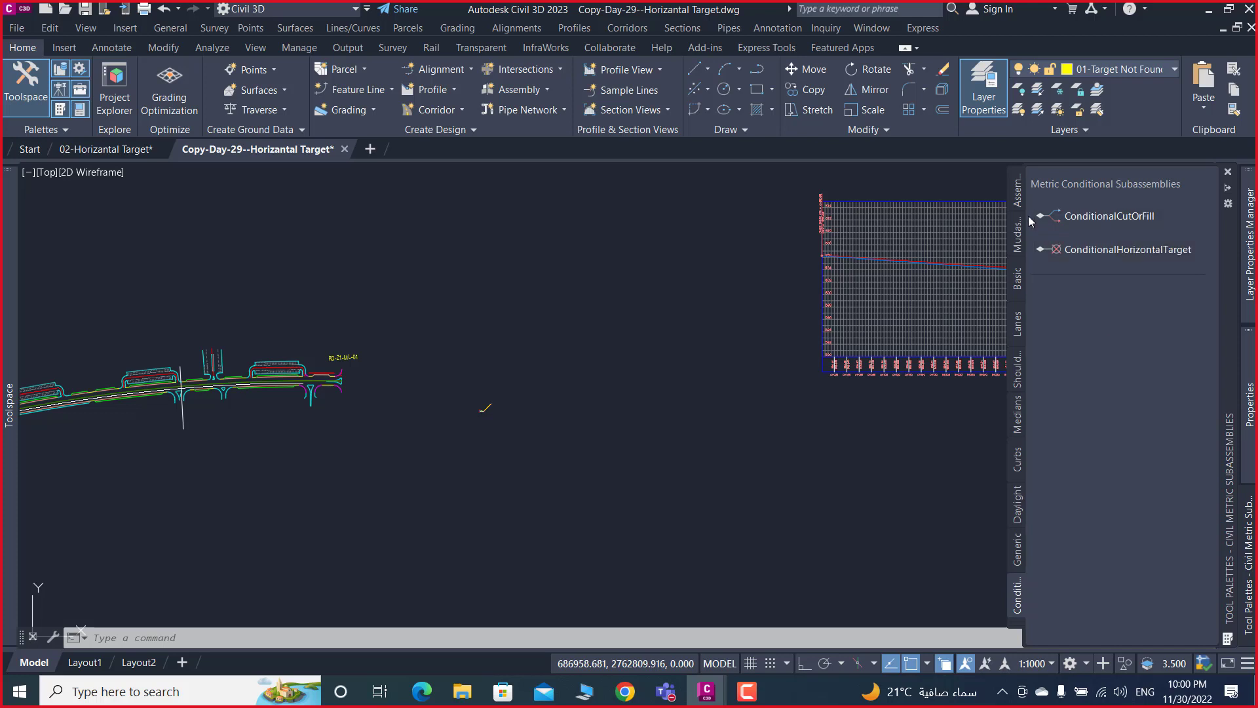
- Place a GenericPavementStructure from the Lanes palette on the Target Not Found branch
click(1017, 623)
click(903, 429)
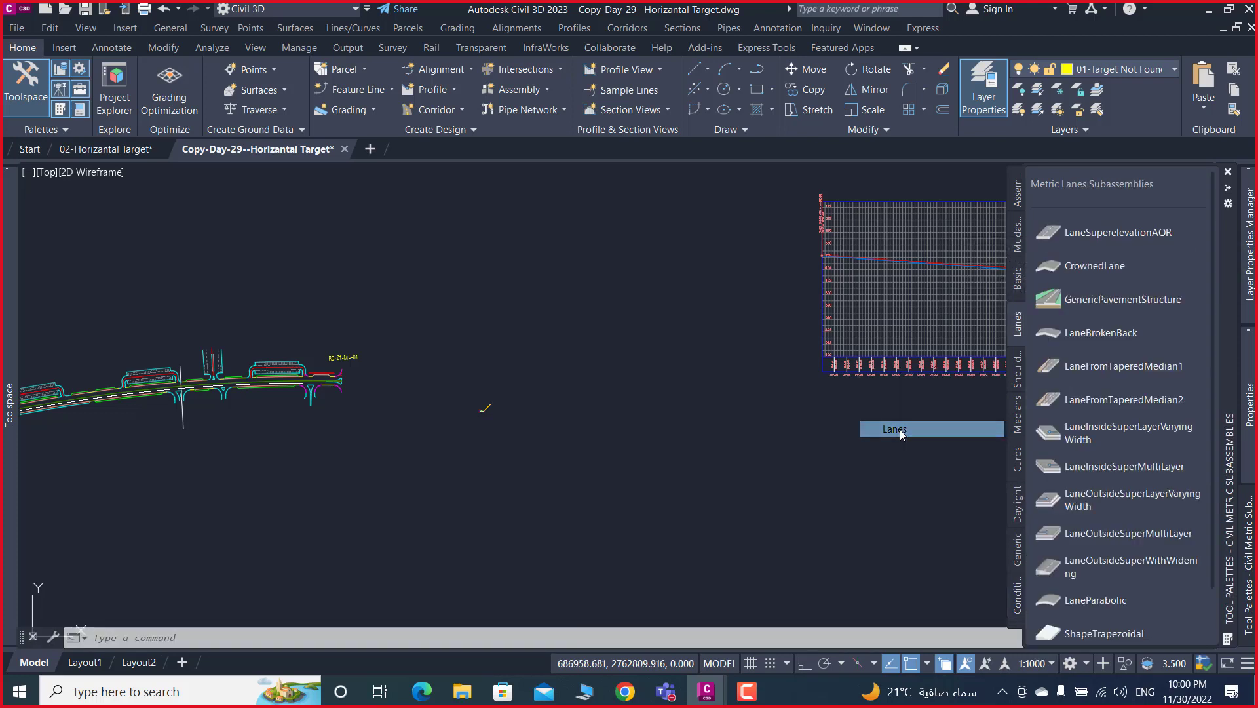
click(1114, 299)
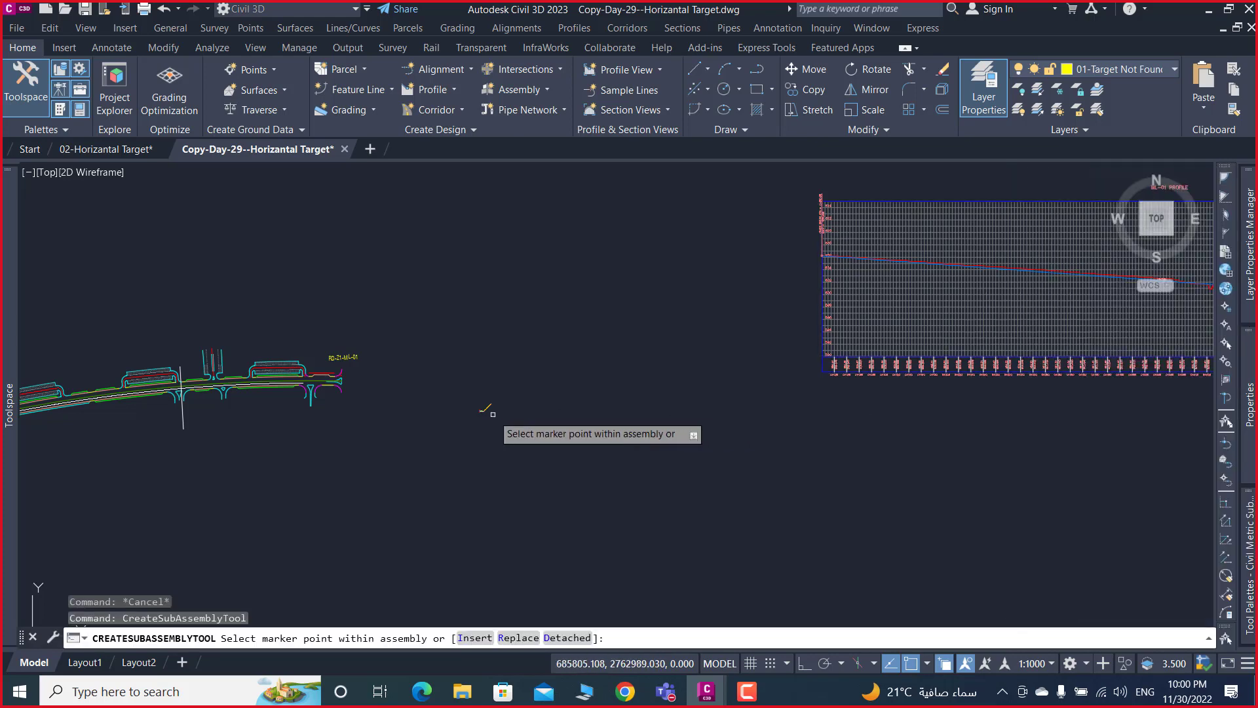
scroll(459, 380, up, 5)
scroll(481, 325, up, 2)
scroll(469, 308, up, 2)
scroll(452, 288, up, 3)
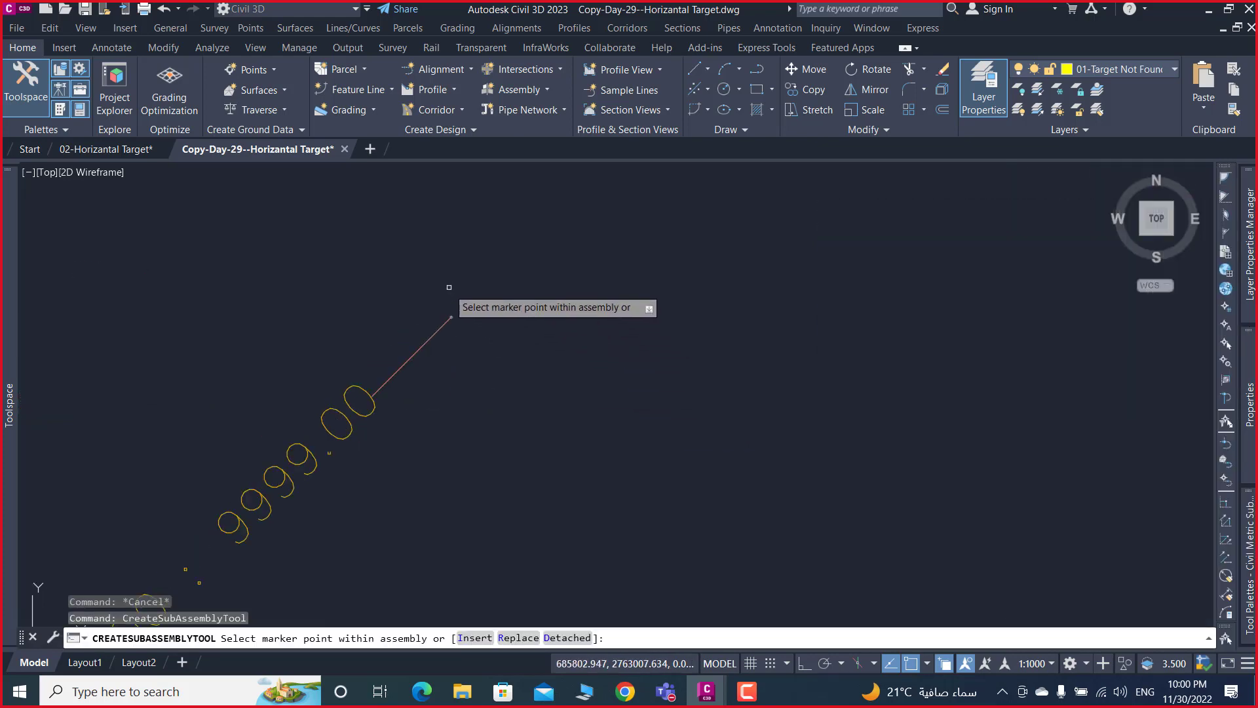
scroll(455, 305, up, 2)
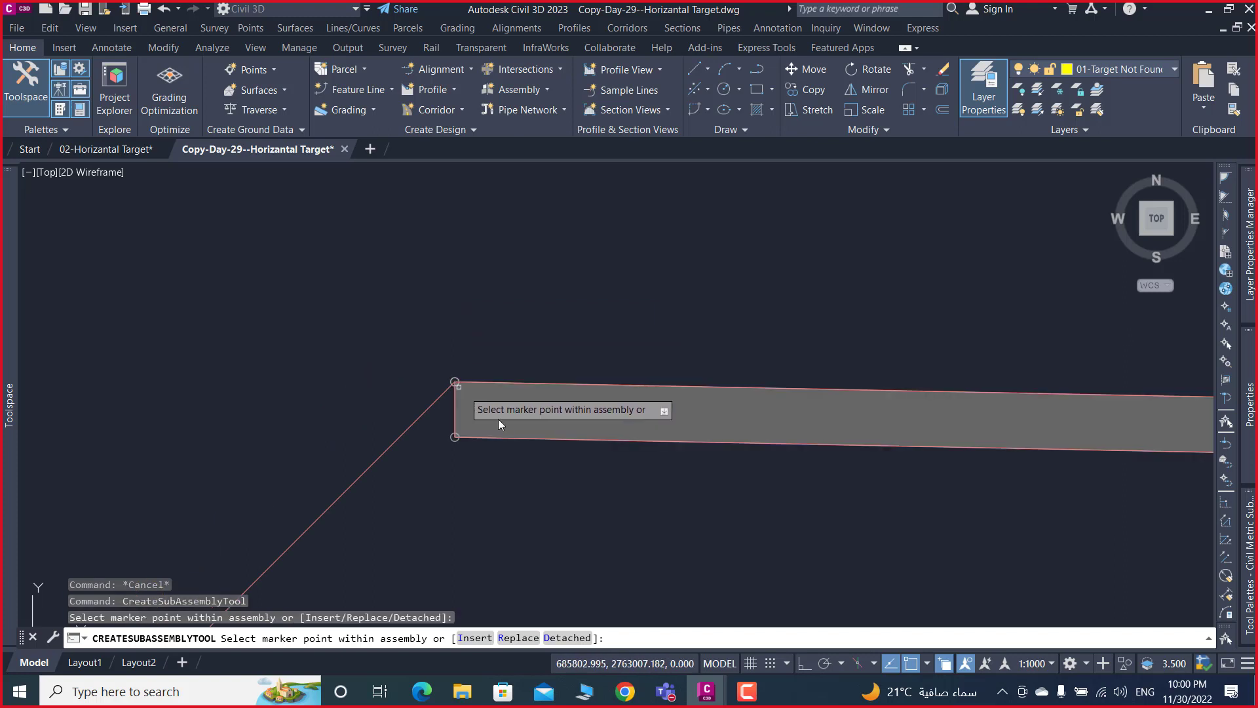
key(Escape)
- Give the new pavement Width 5.45 m, Shift Width 0 and Cross Slope 0%
click(618, 308)
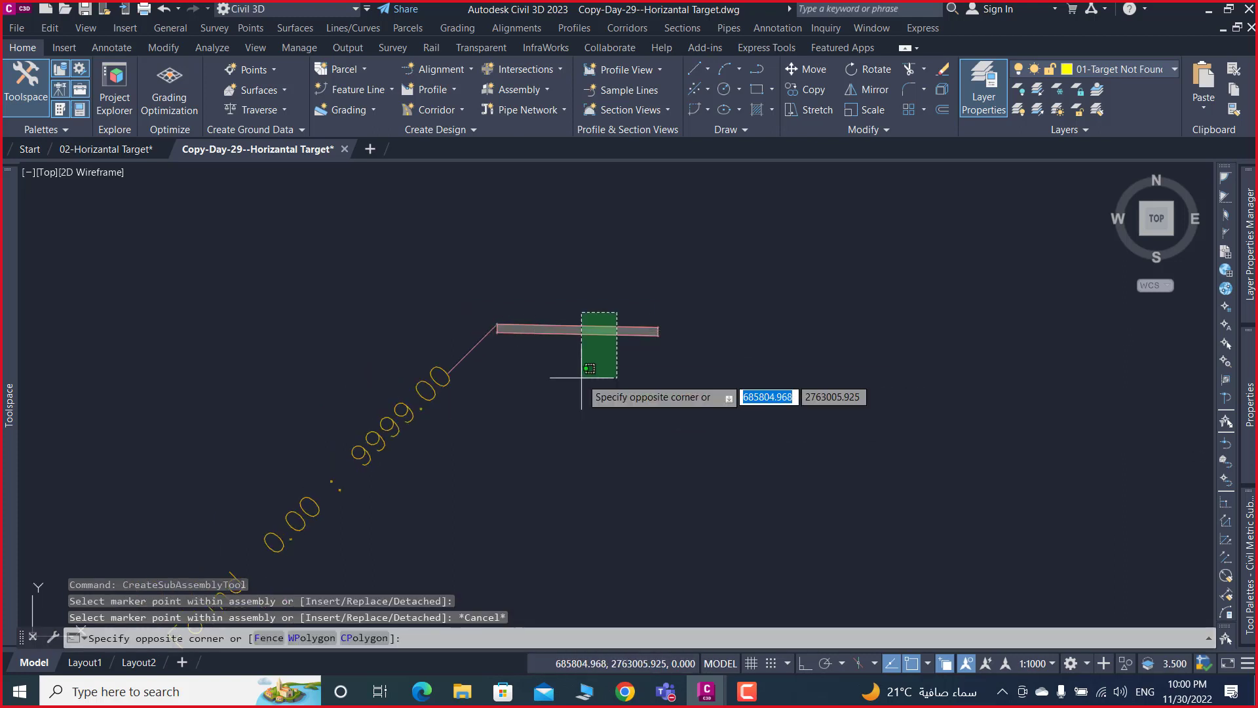
click(581, 379)
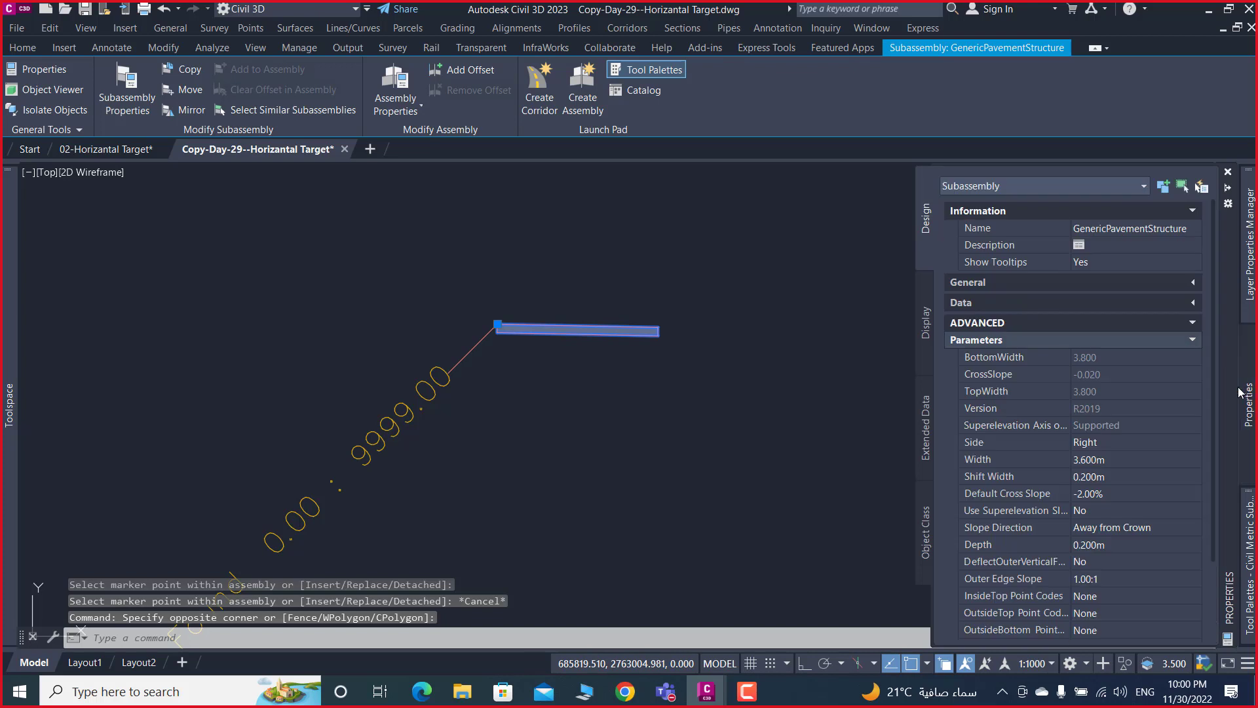
click(1114, 461)
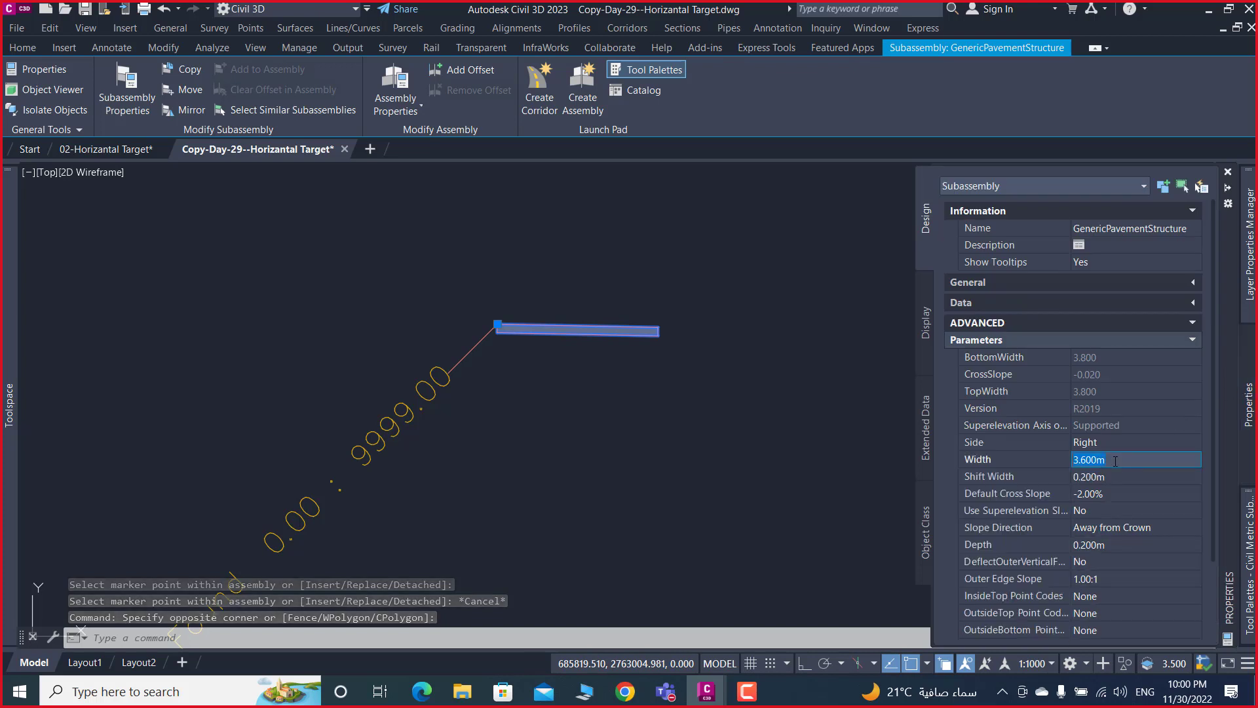
text(5.45)
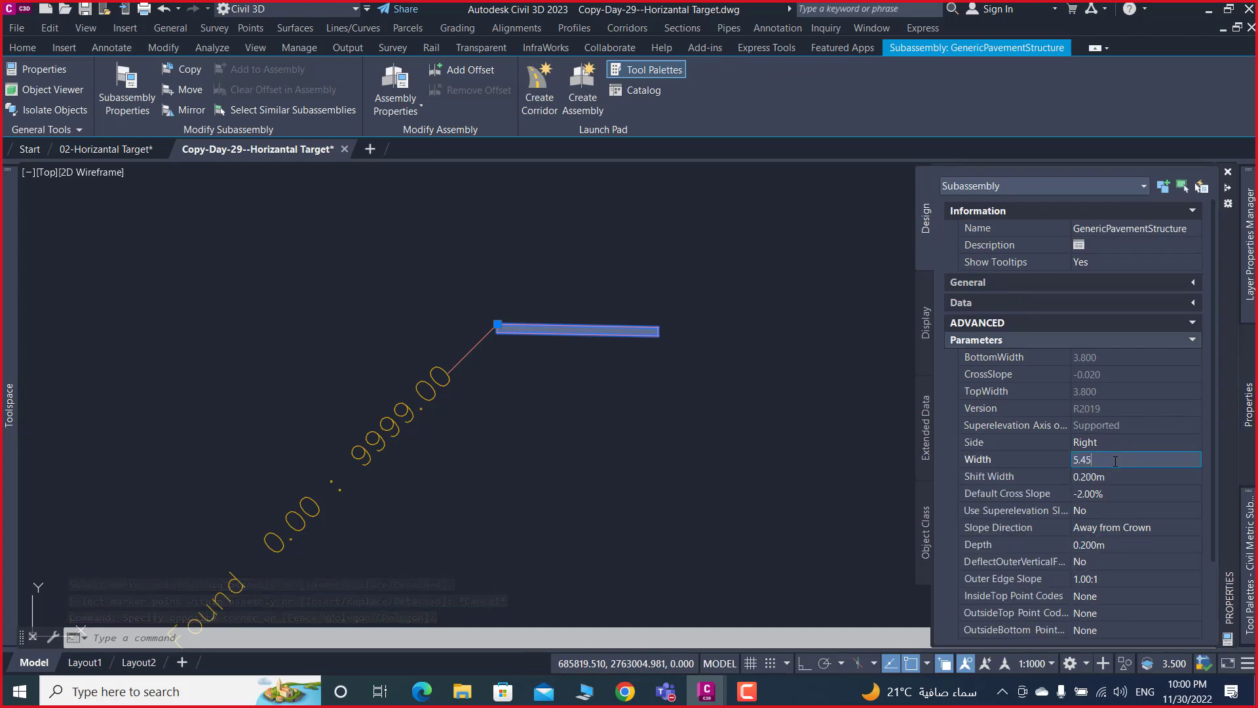
click(1110, 478)
text(0)
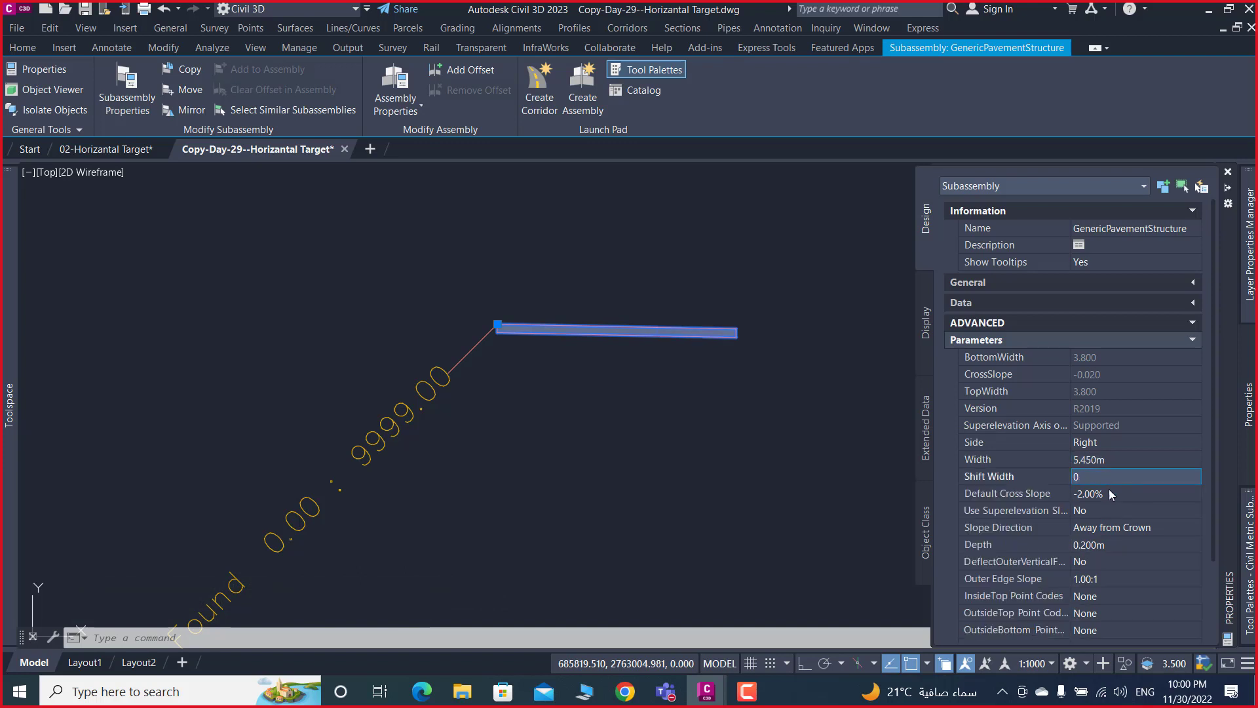
click(1113, 492)
text(0)
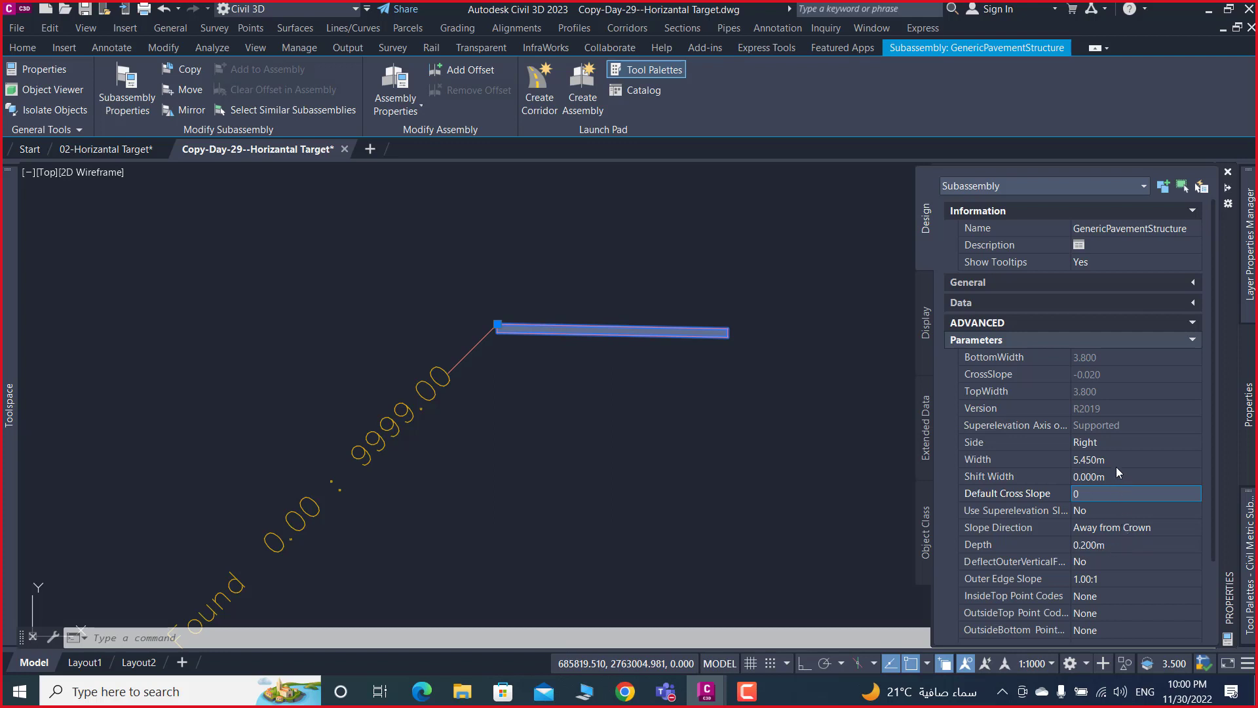
- Rename the pavement to 03-C-Walk Way and deselect it
click(1138, 230)
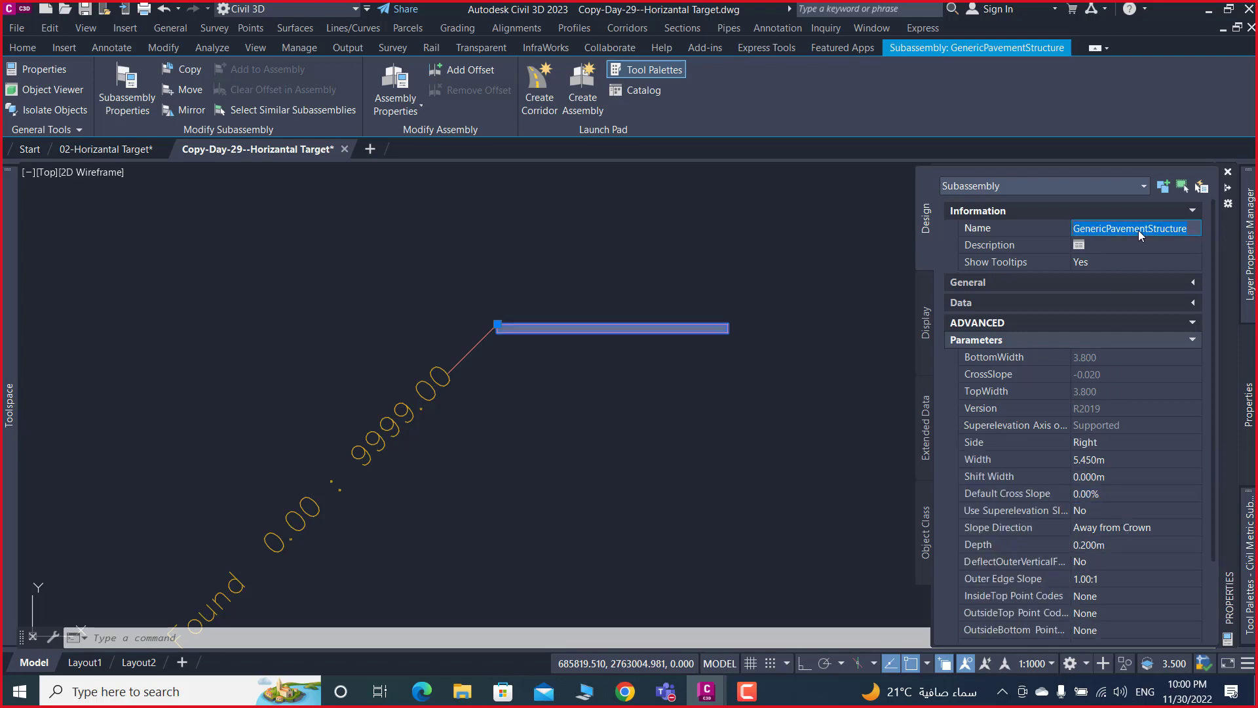
text(0)
text(3)
text(c)
text(C)
key(BackSpace)
key(Return)
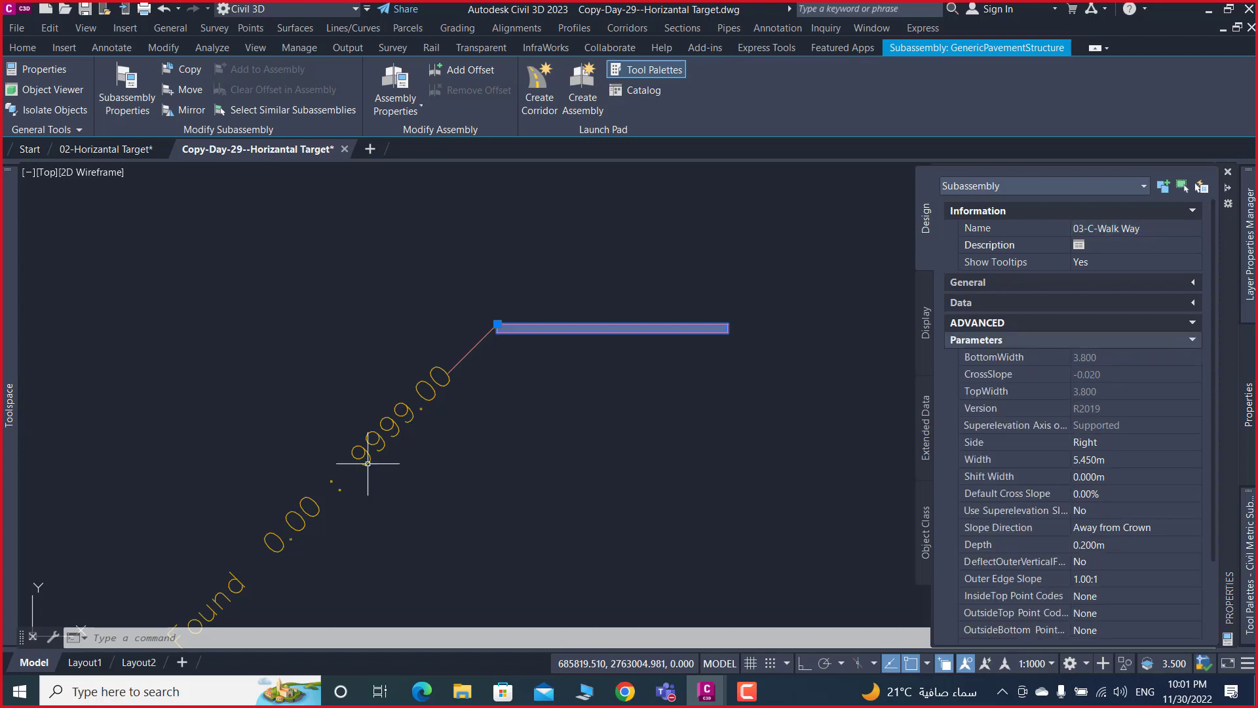
key(Escape)
scroll(544, 331, down, 4)
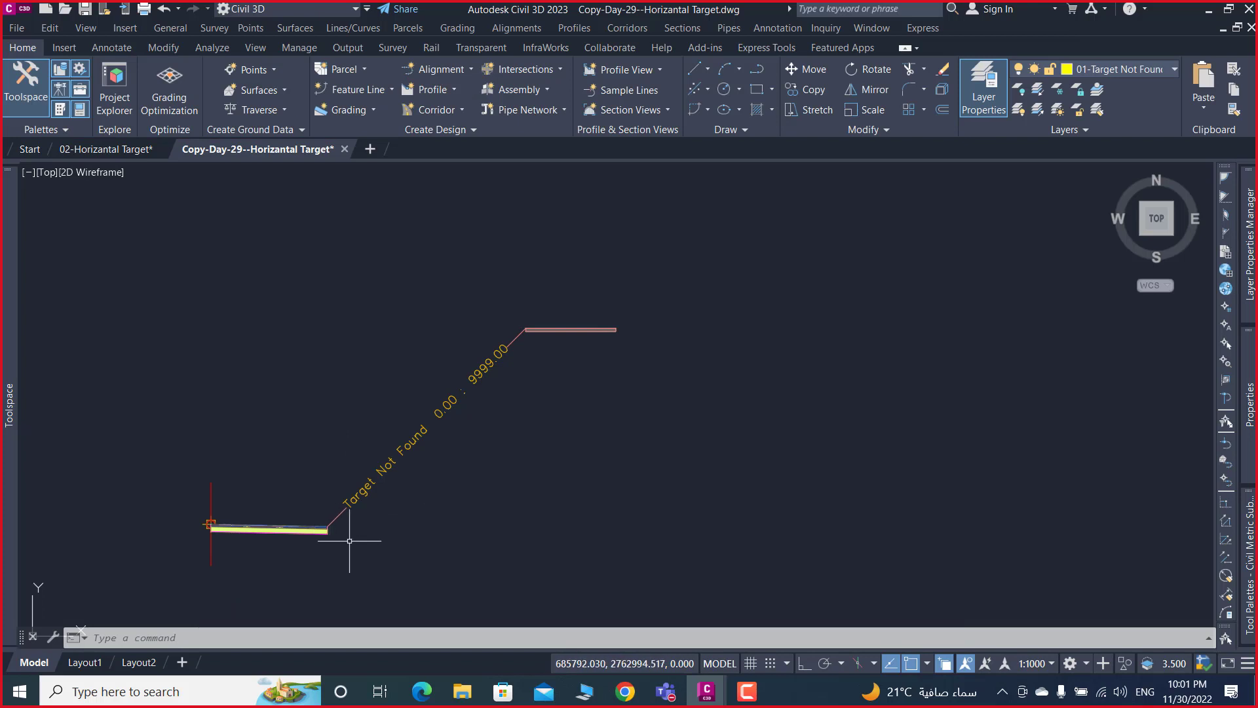
- Start placing a second ConditionalHorizontalTarget from the Metric Conditional palette
middle_drag(365, 539, 318, 487)
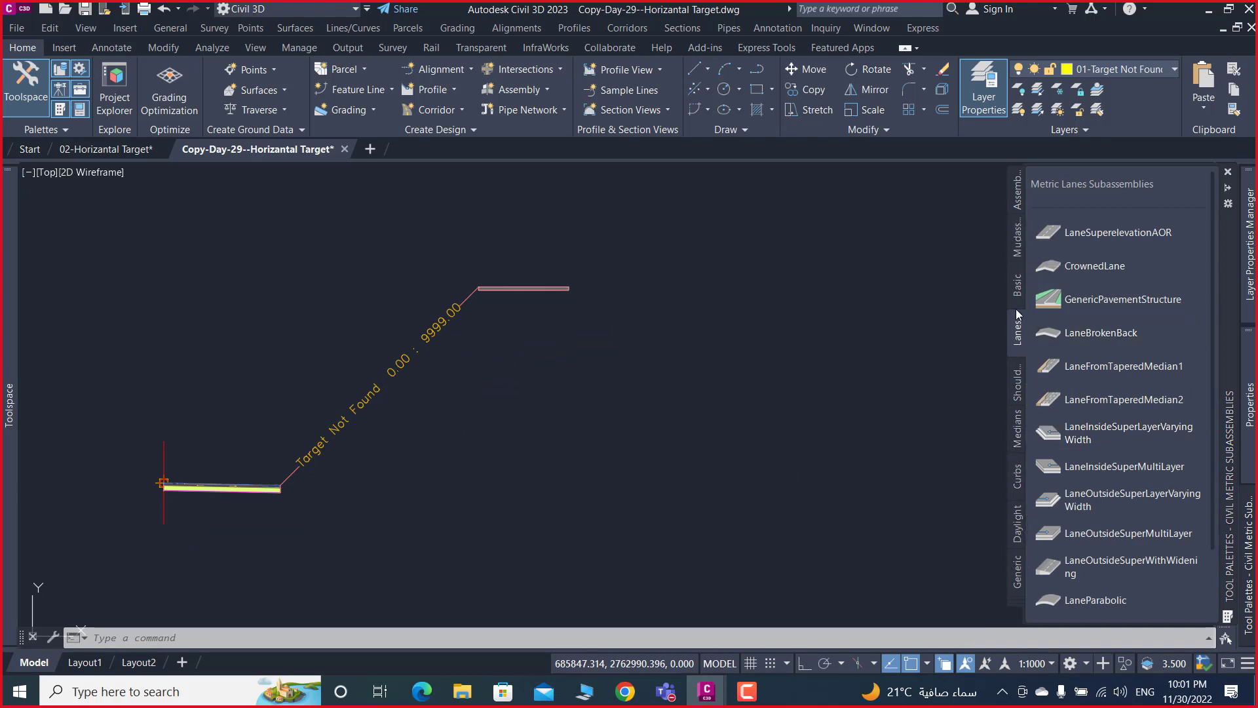
click(1014, 604)
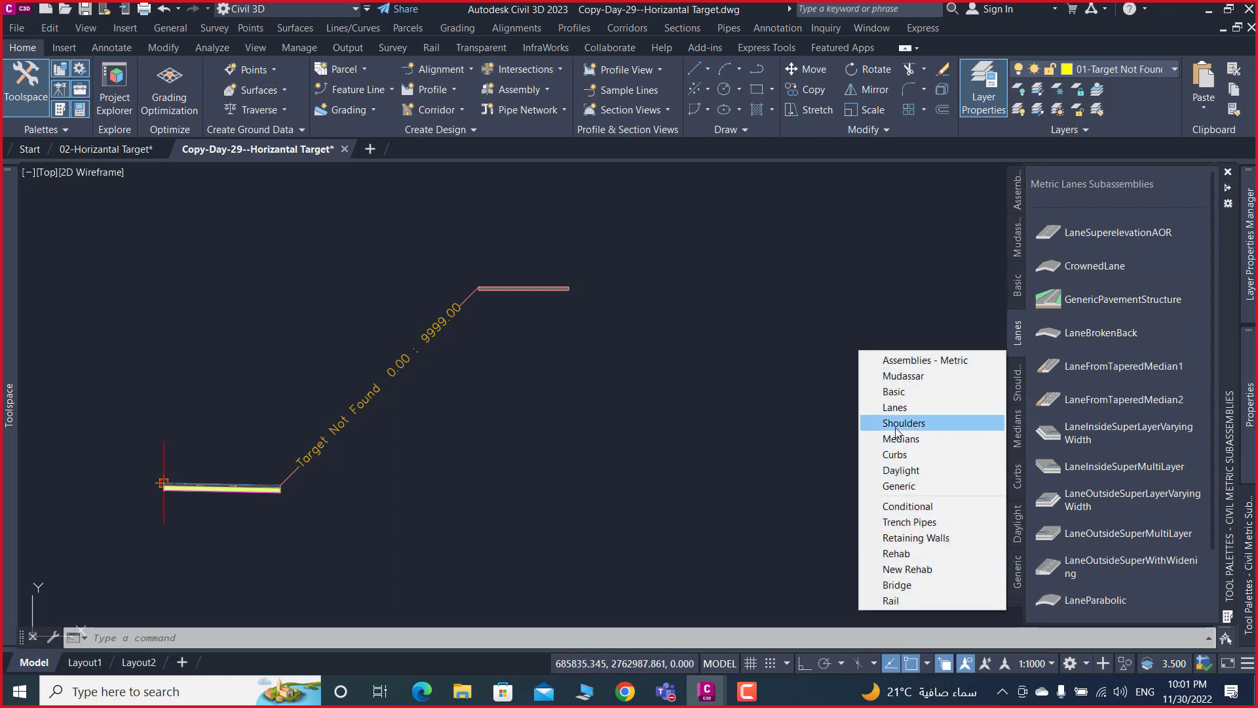
click(907, 506)
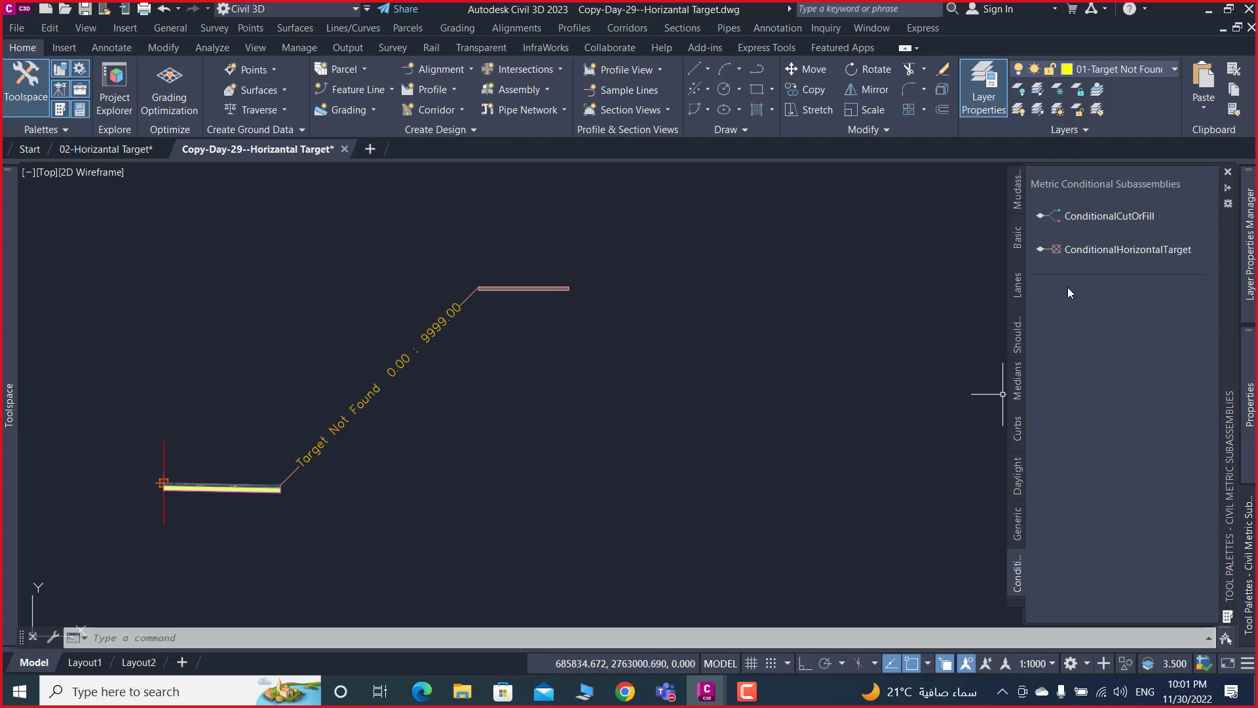
click(1080, 251)
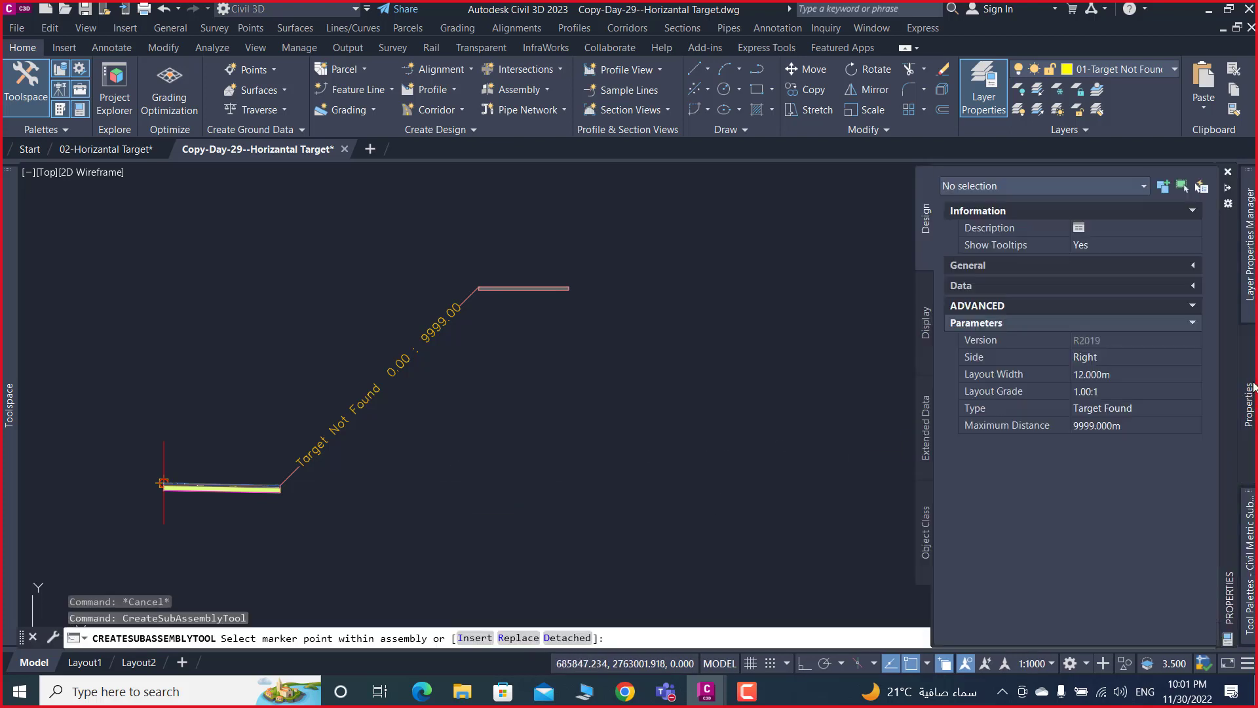
- Set the pending conditional target's Type to Target Found and zoom to the lane's outer end
click(1181, 407)
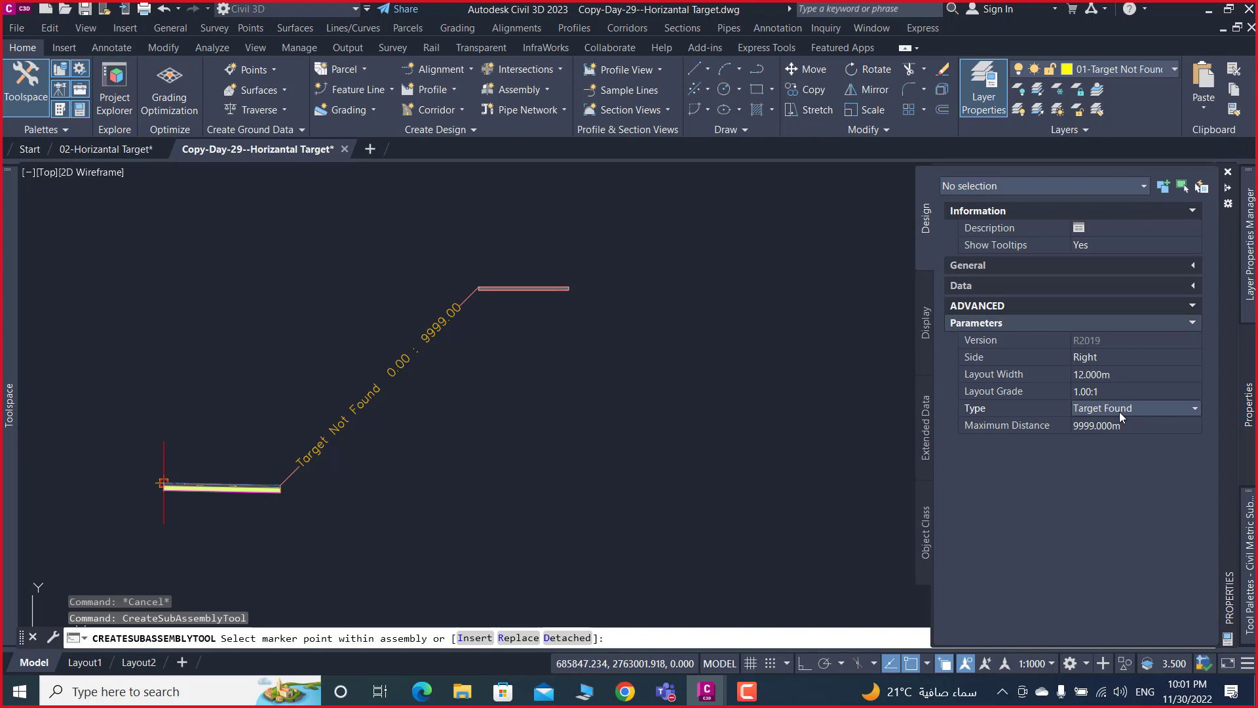
scroll(697, 448, down, 4)
scroll(703, 439, down, 6)
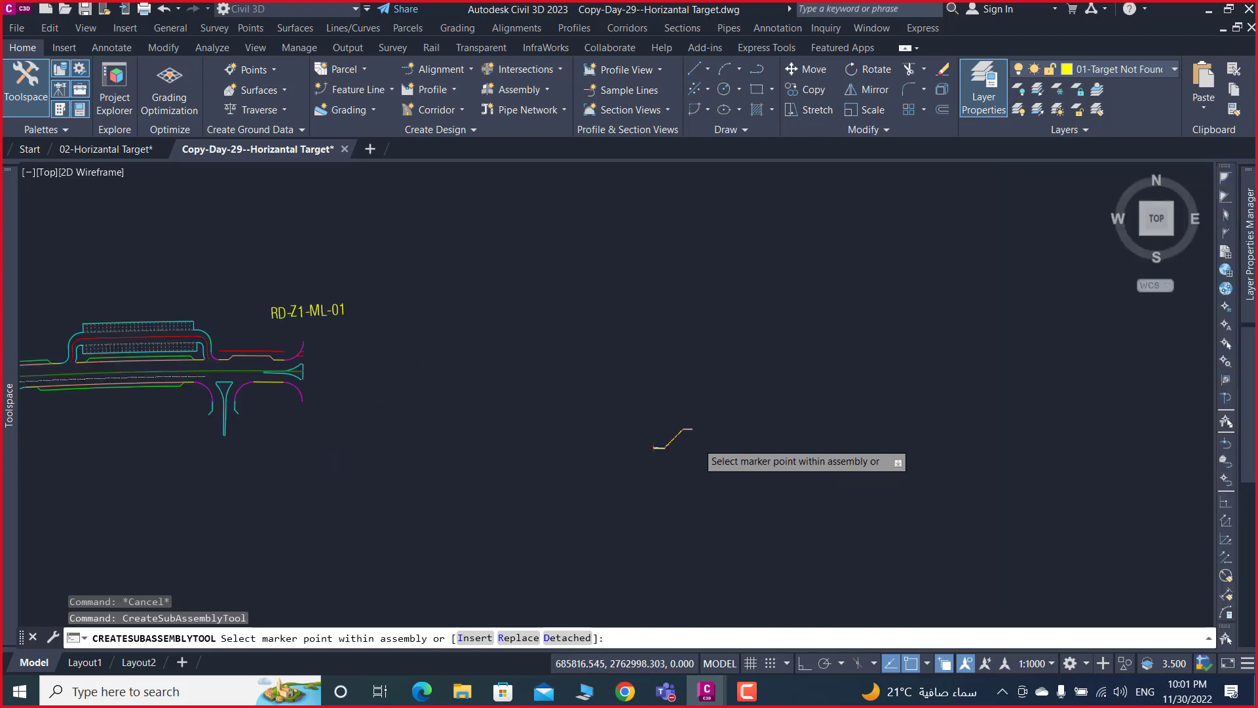
scroll(298, 360, up, 5)
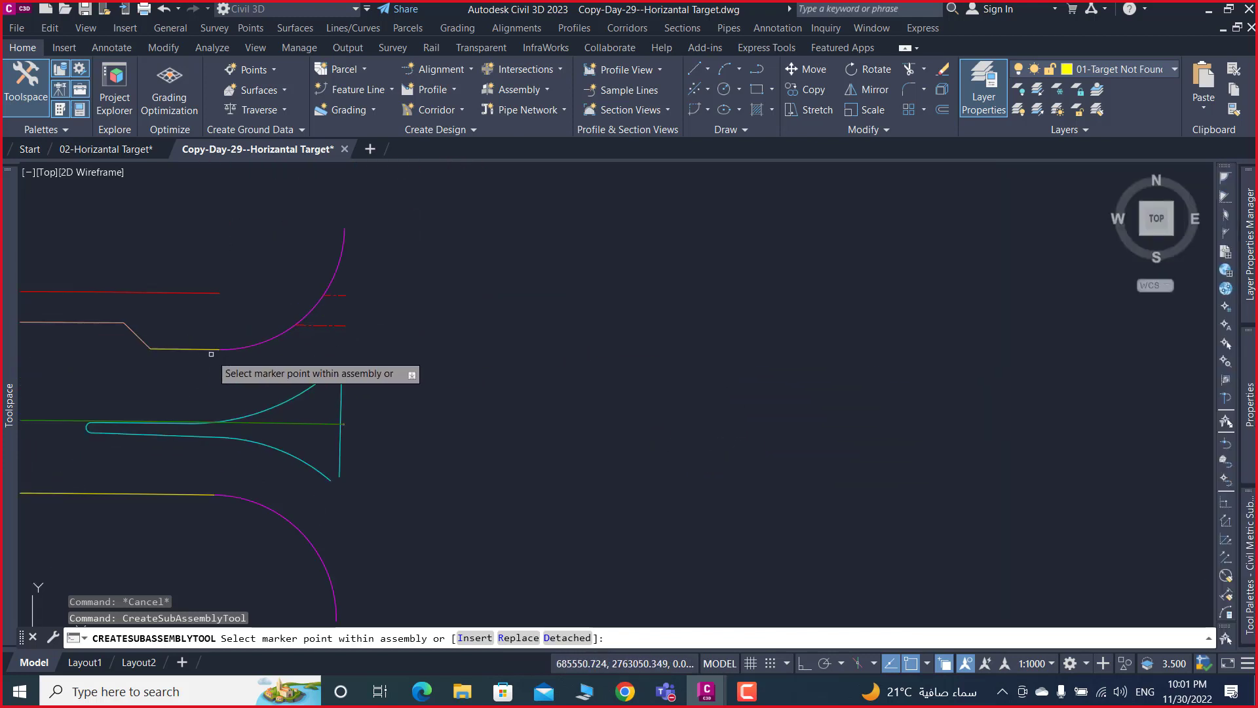
scroll(205, 348, down, 4)
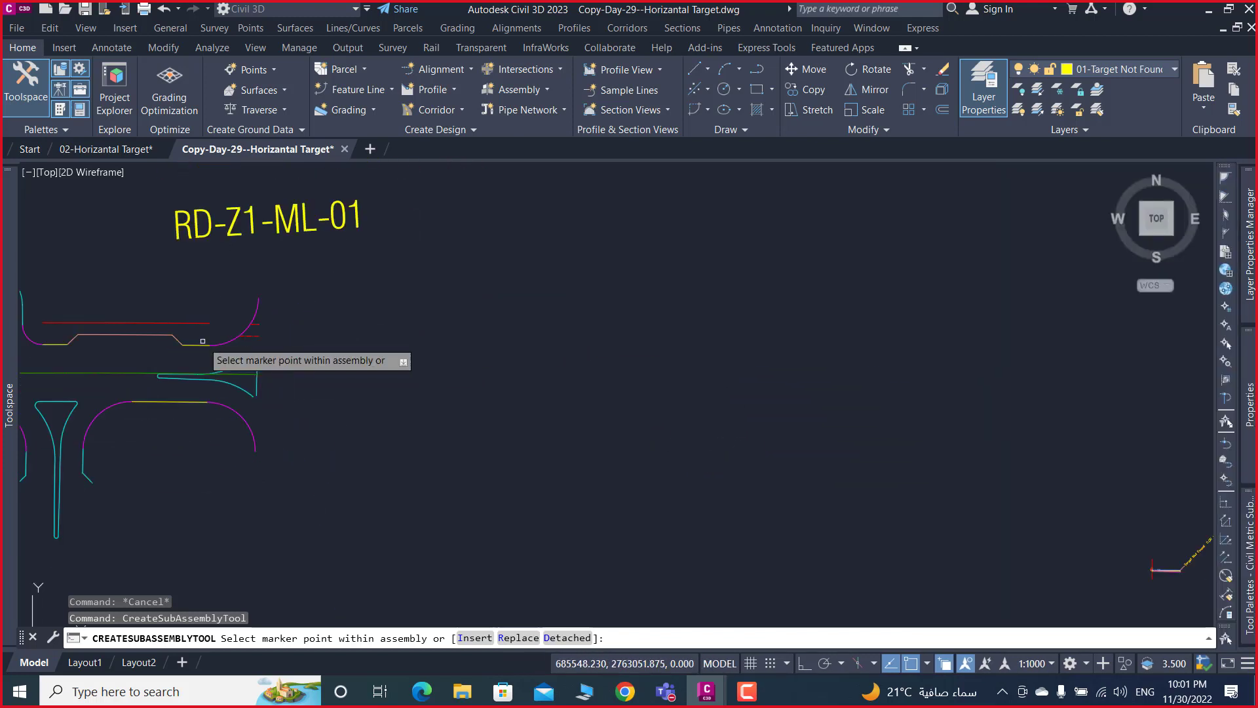
scroll(207, 342, down, 3)
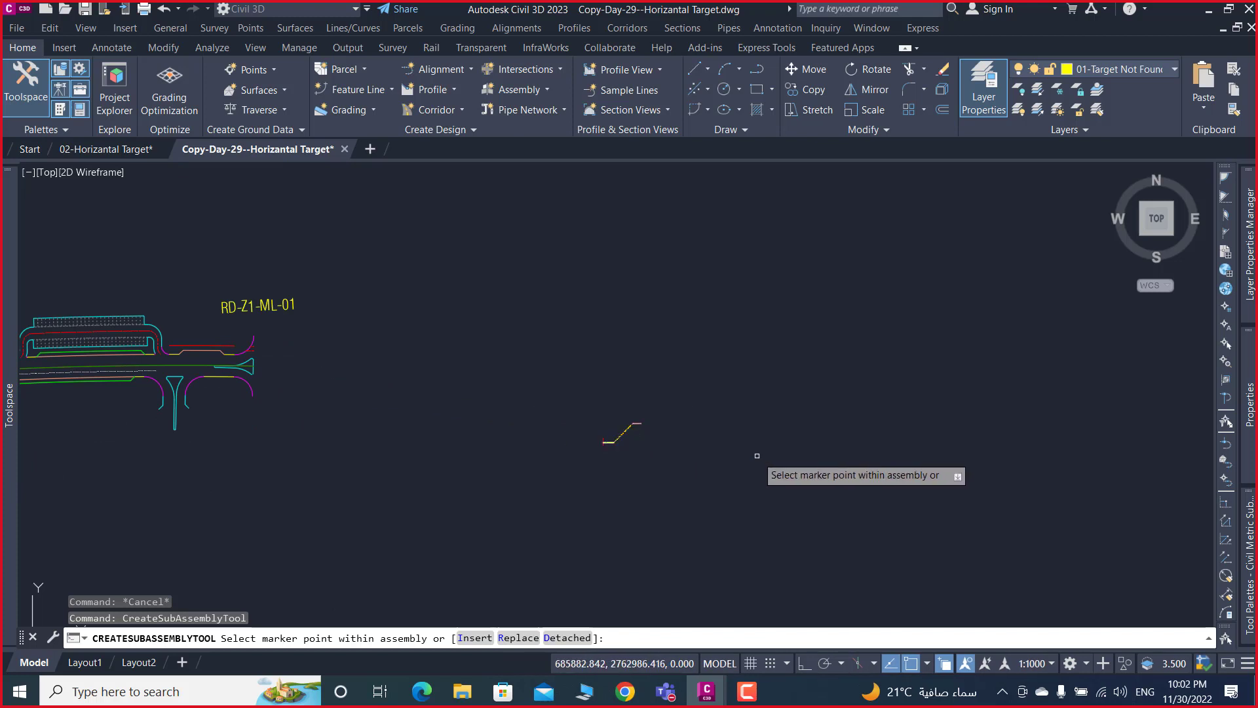
scroll(623, 434, up, 2)
scroll(624, 437, up, 2)
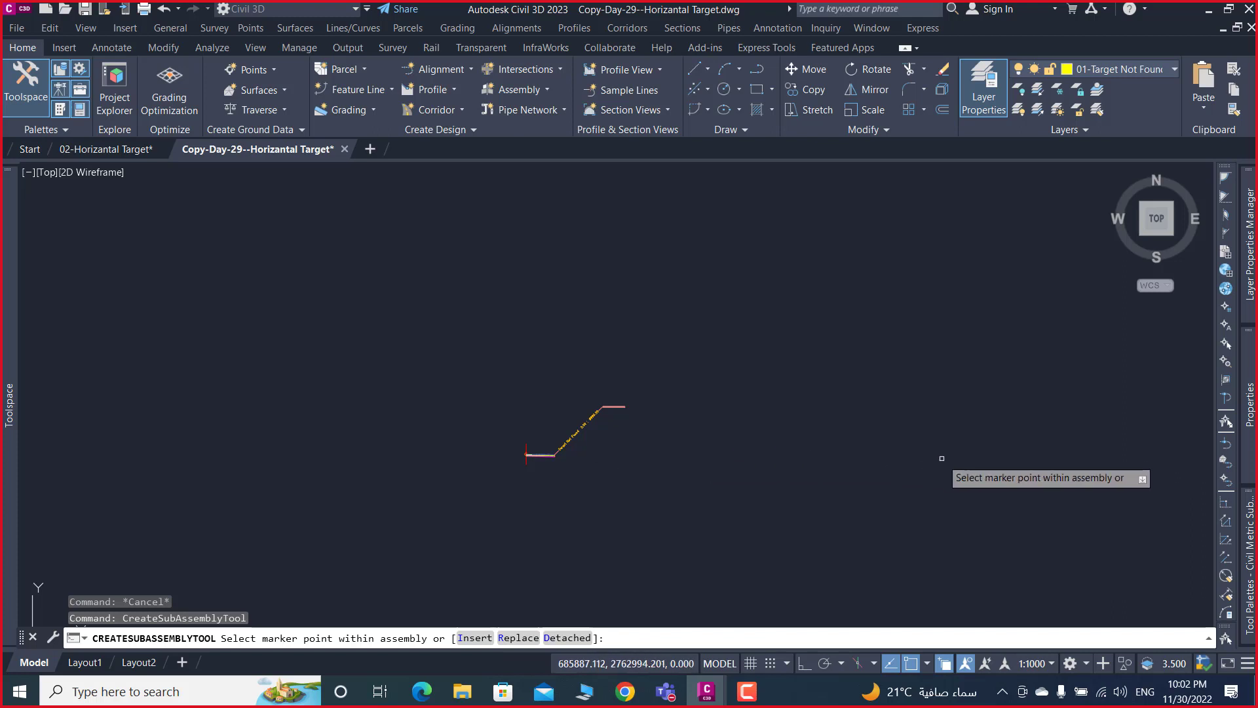
scroll(942, 458, down, 3)
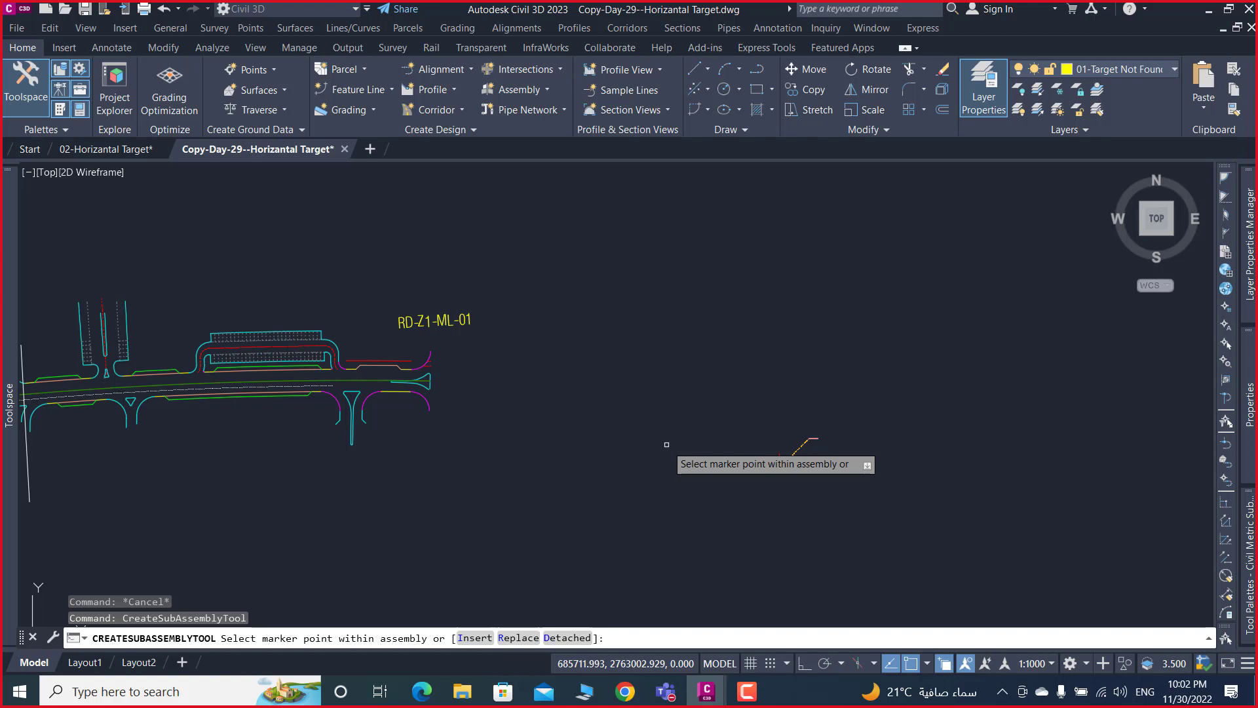
scroll(793, 473, up, 4)
scroll(765, 412, up, 2)
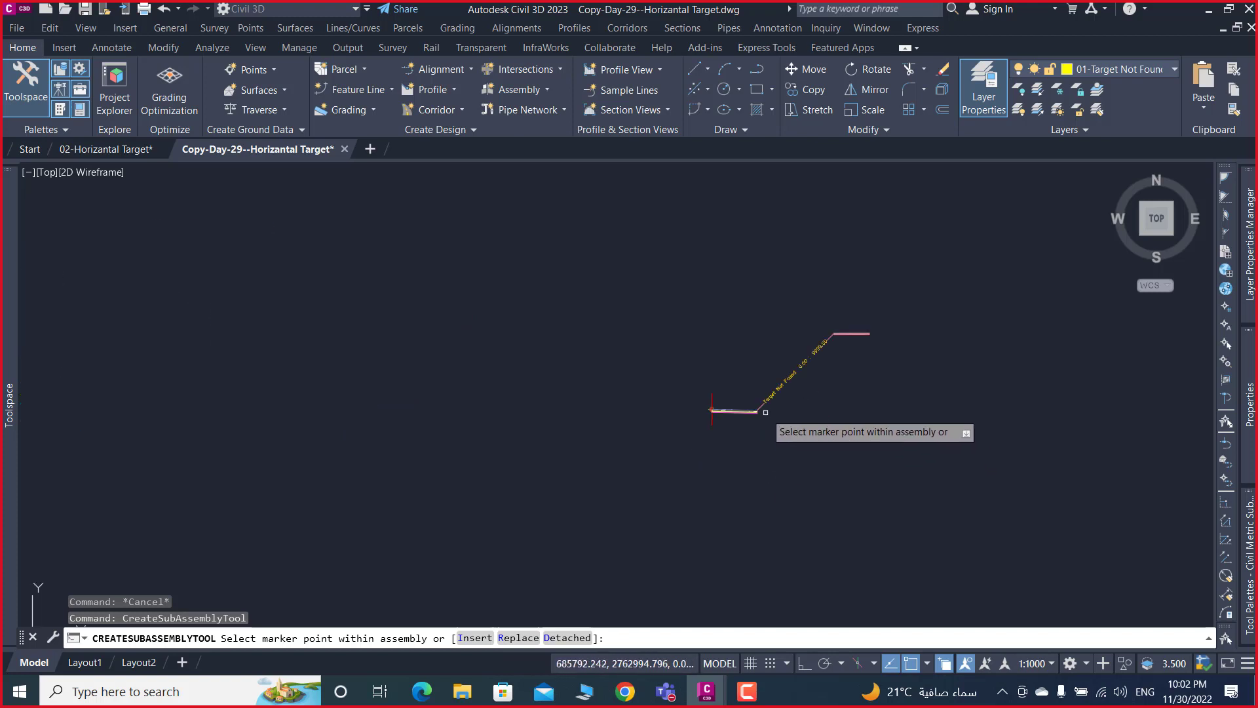
scroll(766, 411, up, 3)
scroll(741, 411, up, 2)
scroll(742, 426, up, 2)
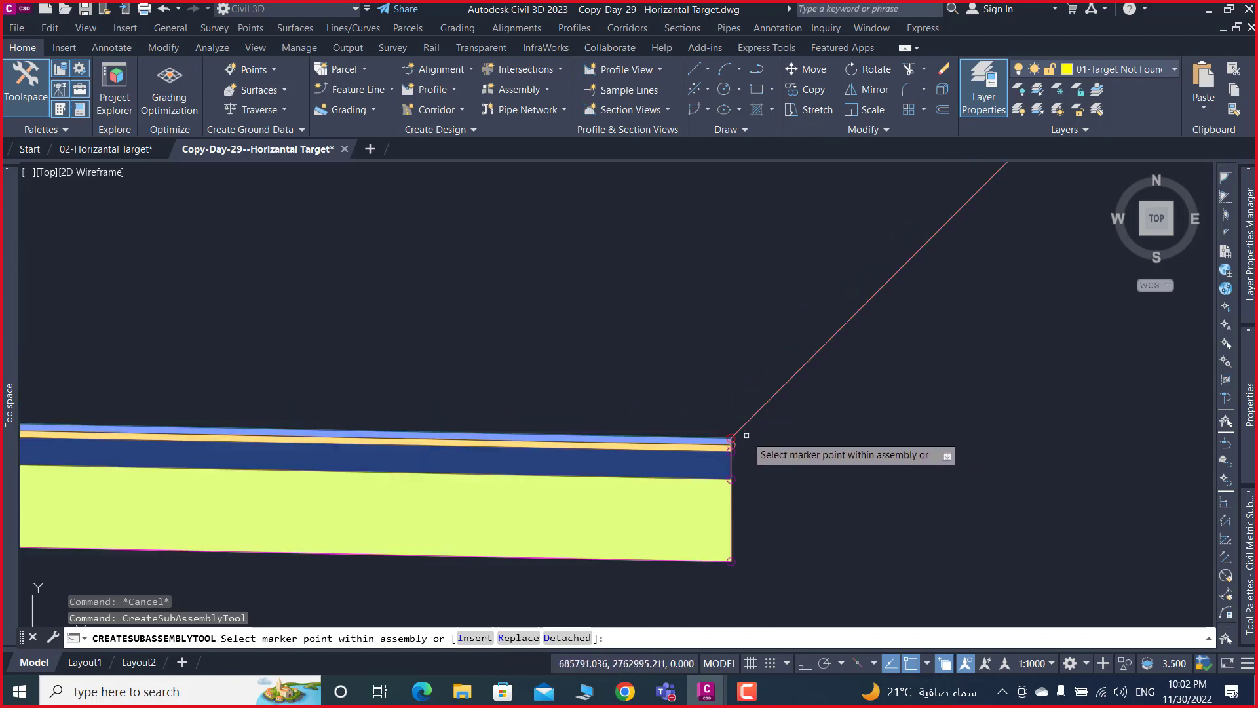
- Attach the Target Found branch to the 01-A-Lane-R lane's outer marker as a Subassembly
click(733, 437)
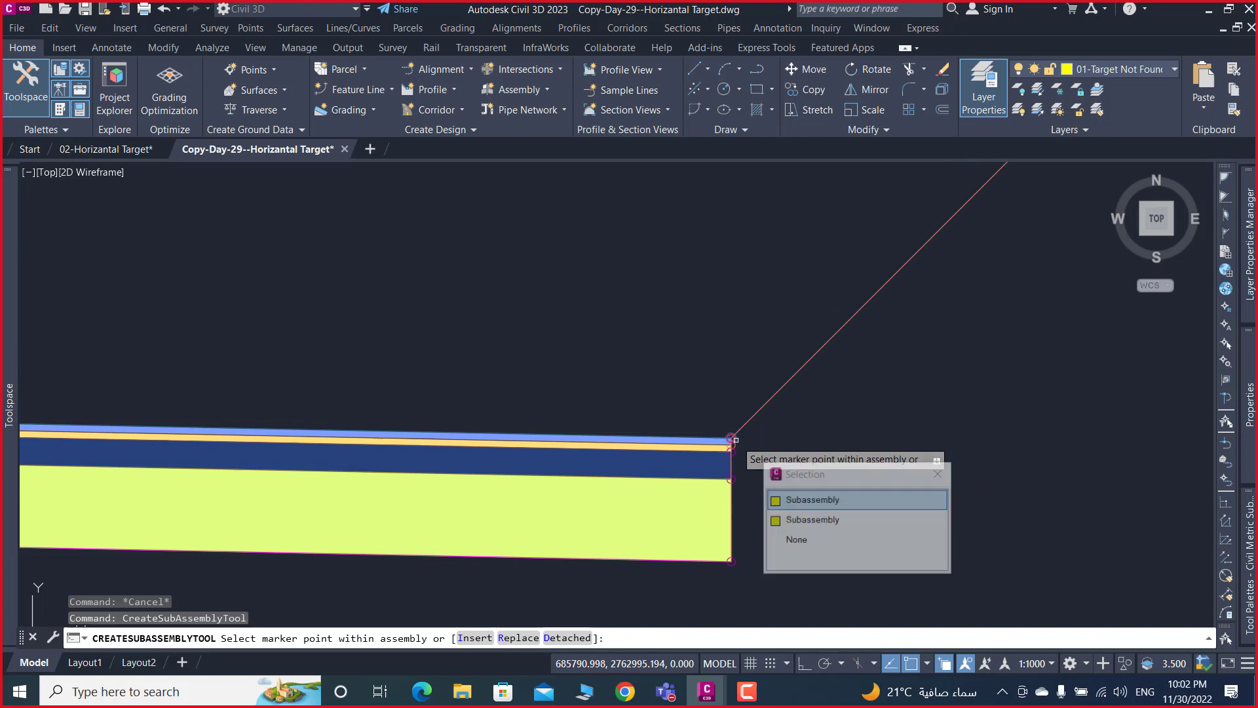
click(821, 512)
scroll(766, 436, down, 5)
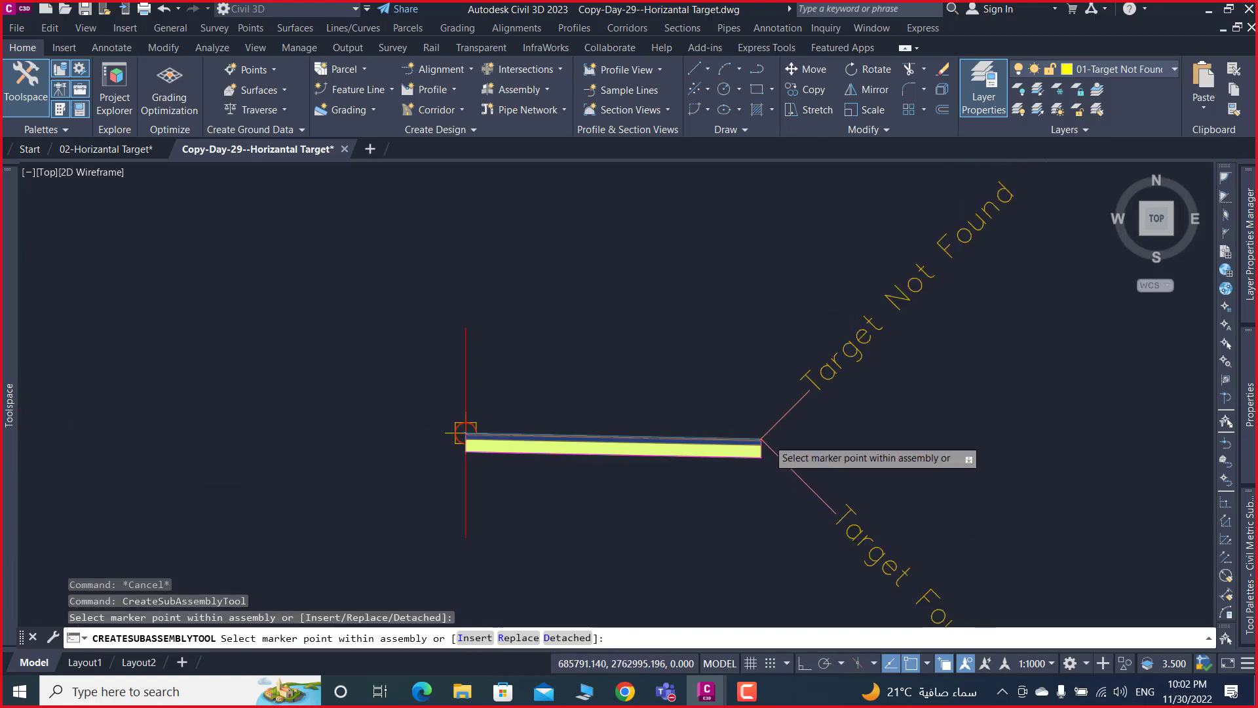
scroll(771, 446, down, 4)
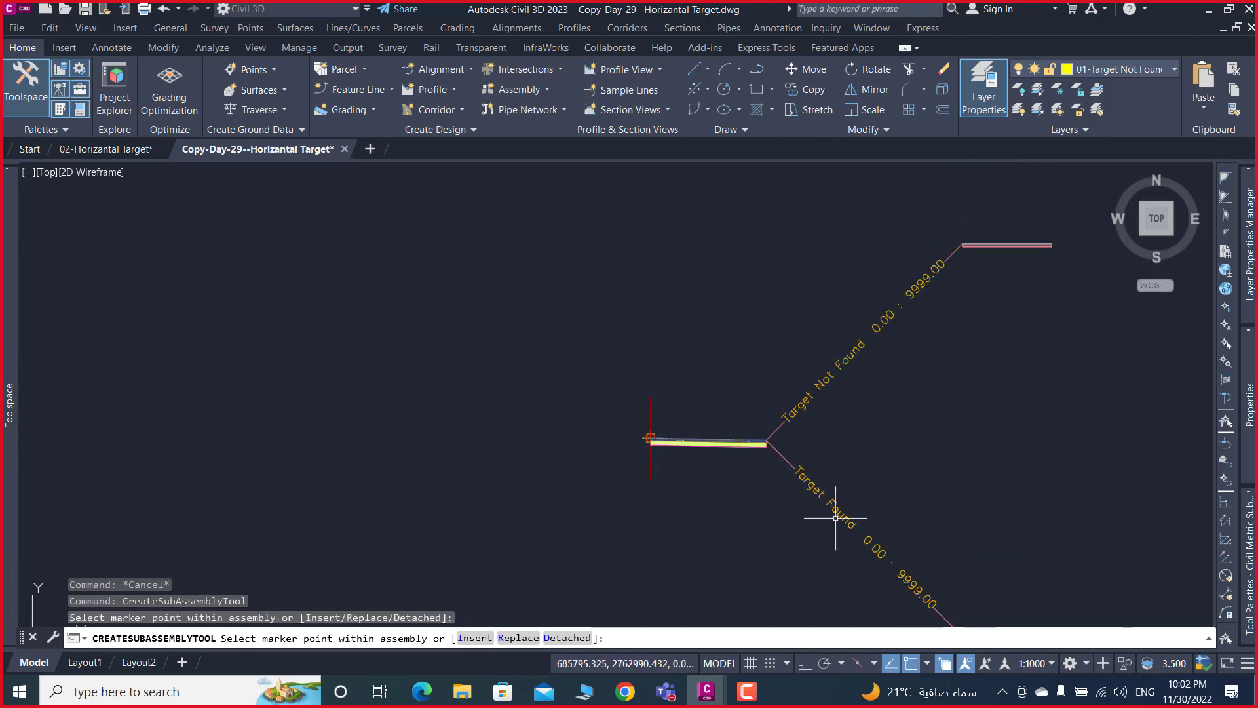
key(Escape)
- Zoom around to inspect the new Target Found branch opposite the Target Not Found branch
scroll(835, 517, down, 3)
scroll(806, 485, down, 3)
scroll(760, 459, down, 4)
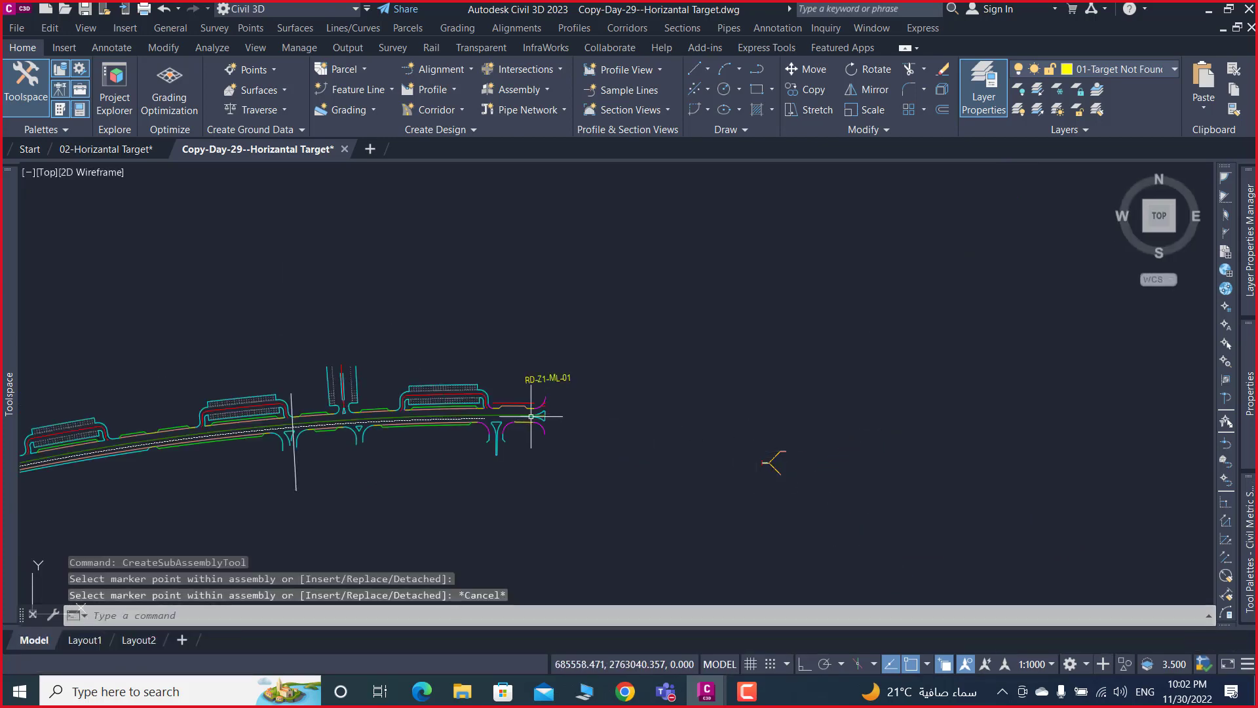
scroll(530, 416, up, 8)
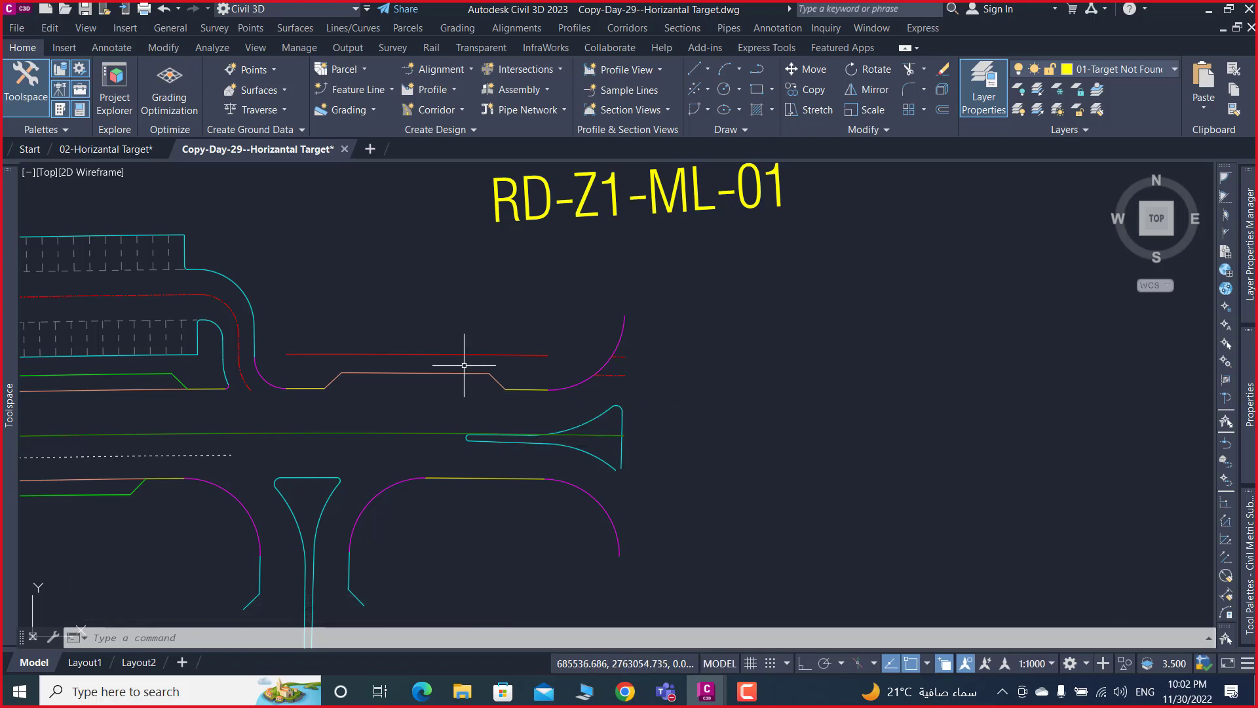
scroll(534, 351, down, 3)
scroll(663, 365, down, 3)
scroll(684, 373, down, 3)
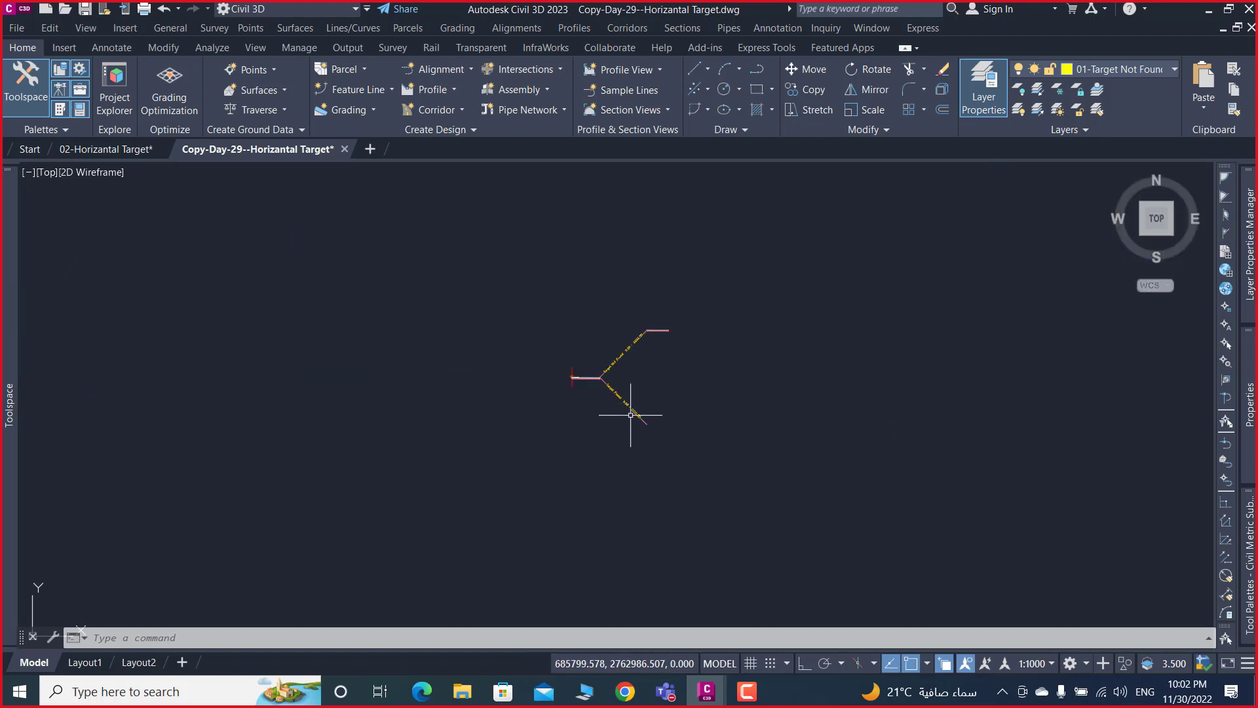
scroll(639, 416, up, 5)
scroll(652, 425, up, 2)
scroll(674, 435, down, 5)
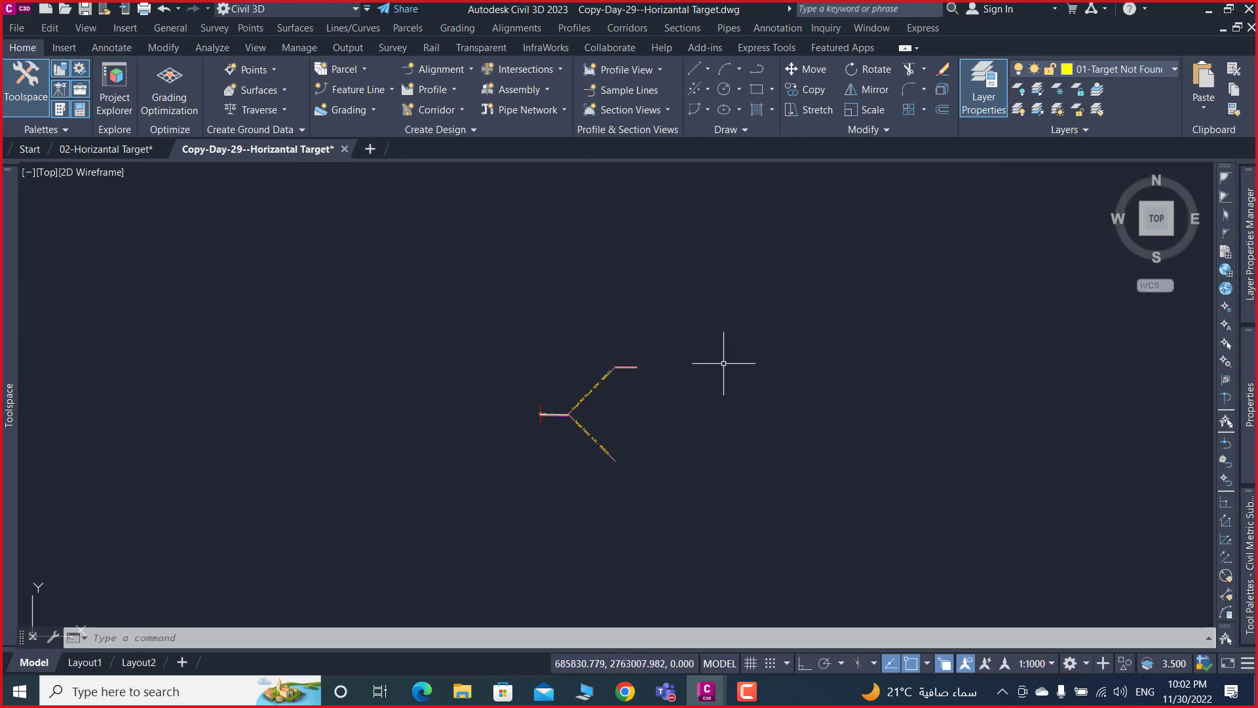
- Rename the Target Found conditional subassembly to 04-D-Target Found and deselect it
scroll(583, 422, up, 3)
click(594, 446)
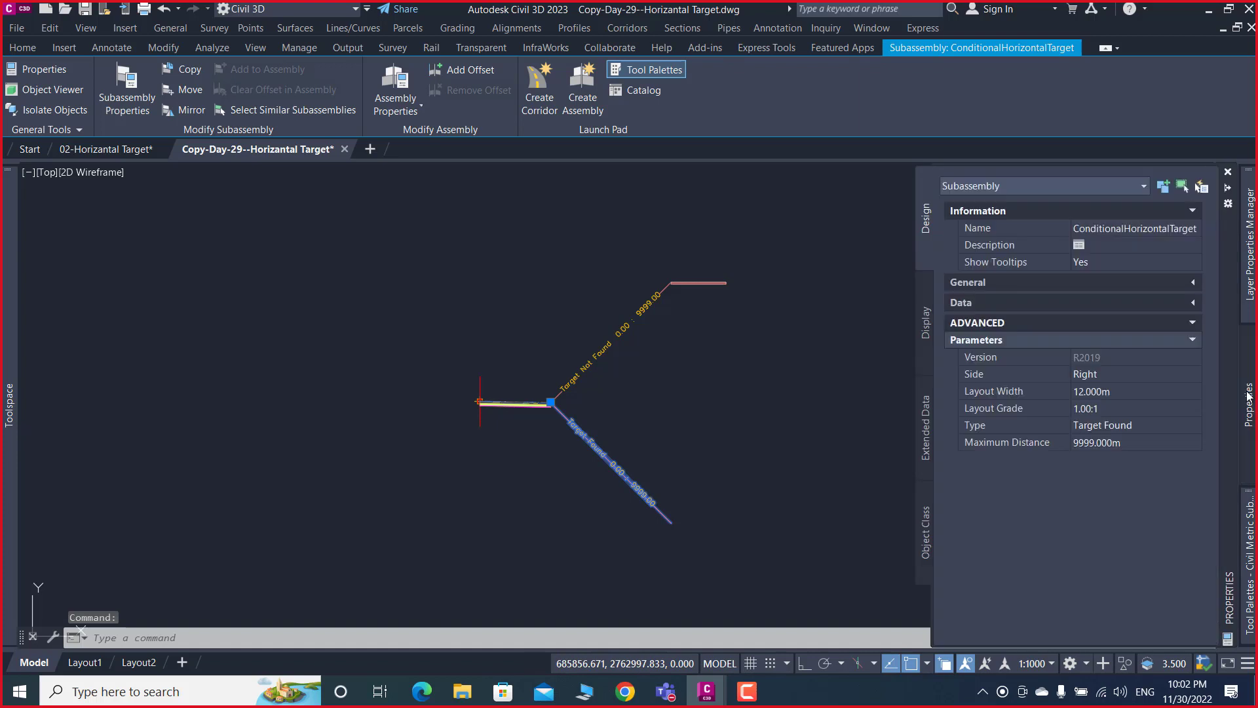
click(1152, 233)
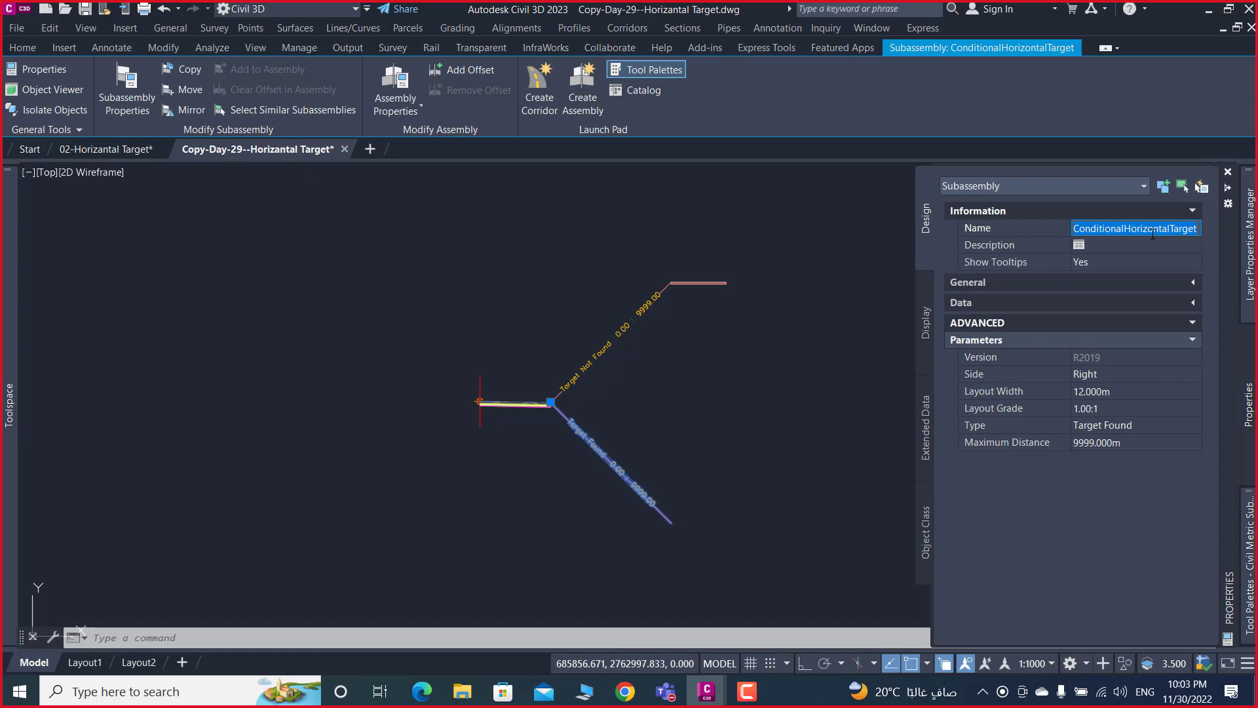
text(04)
text(d)
text(D-)
text(arge)
text(F)
text(ound)
key(Return)
key(Tab)
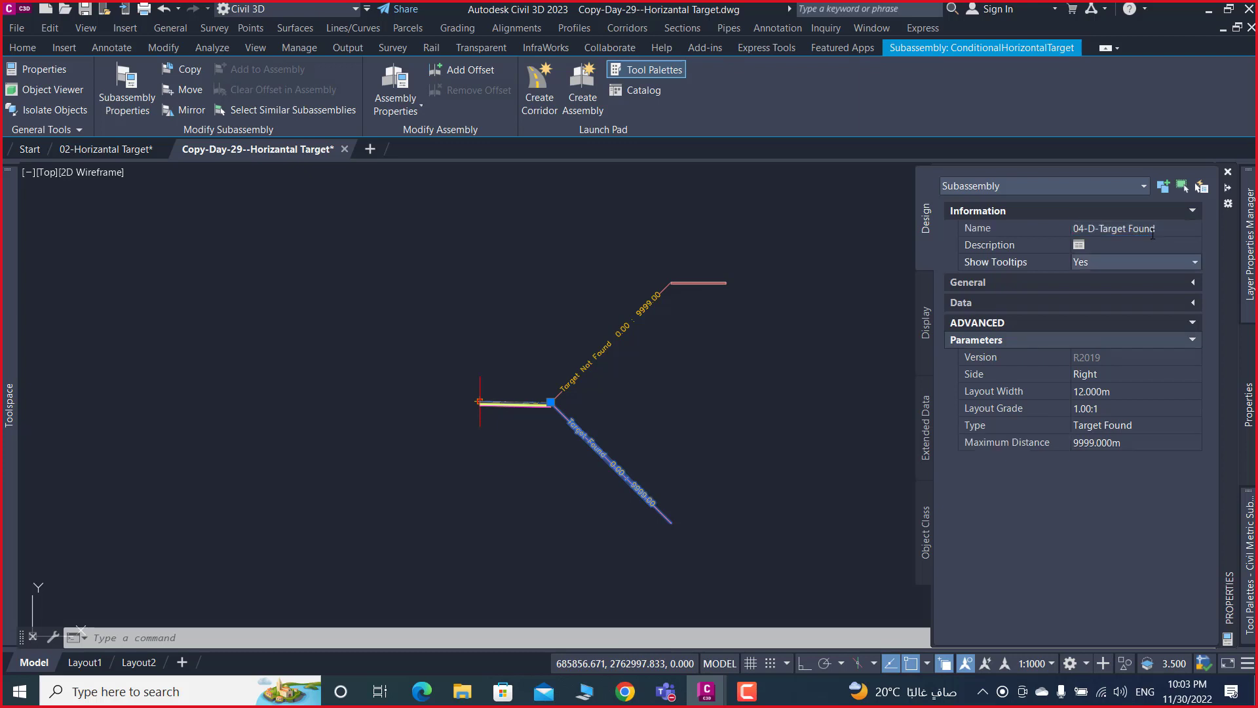
key(Escape)
scroll(585, 427, down, 2)
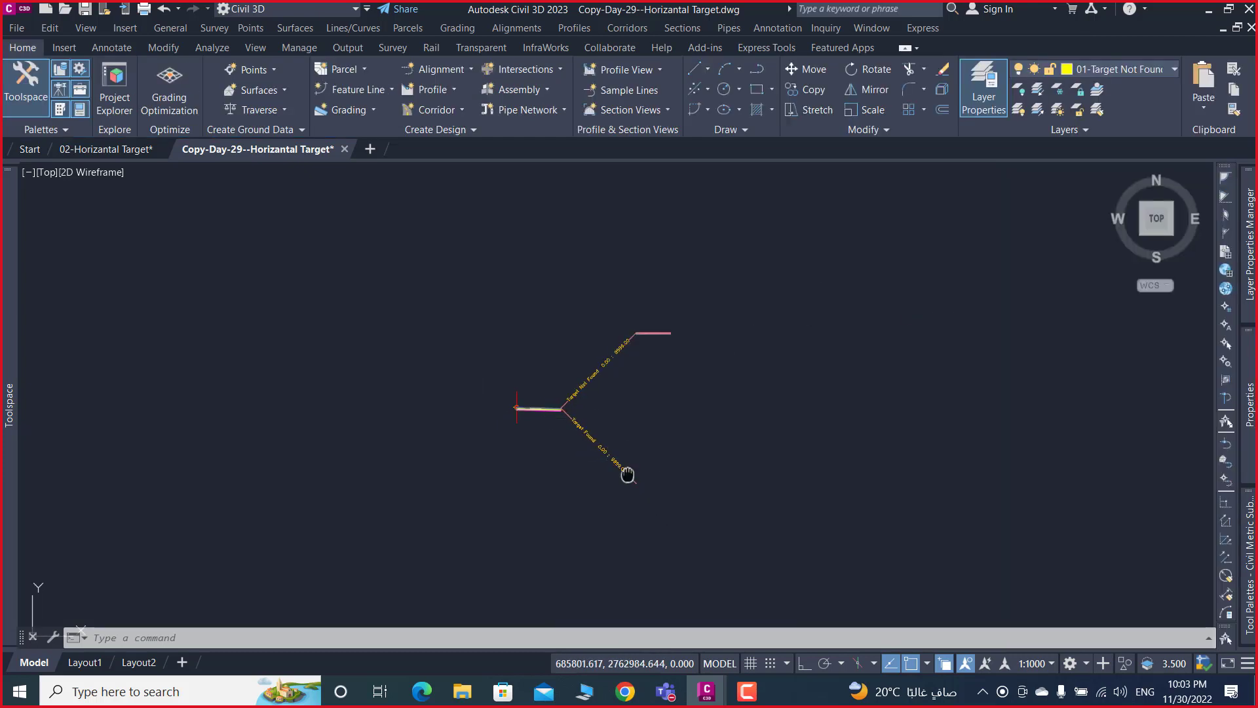
- Attach a LaneSuperelevationAOR lane to the end of the Target Found branch
key(Escape)
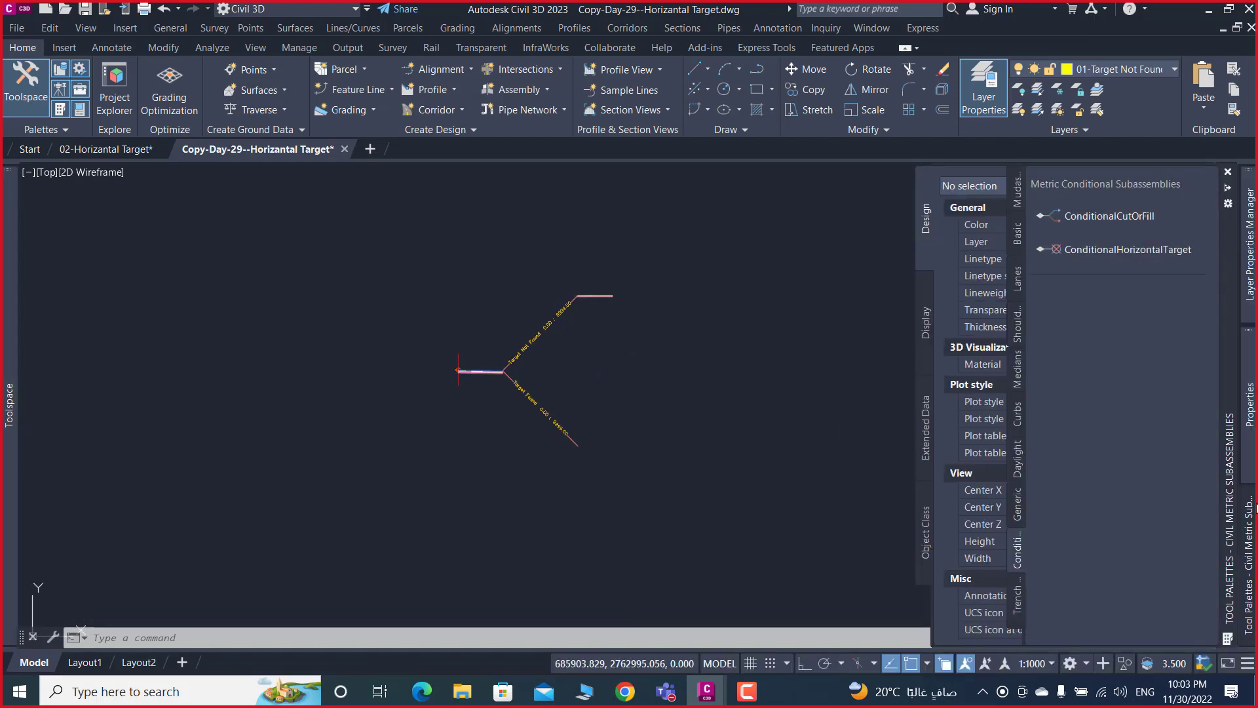
click(1018, 280)
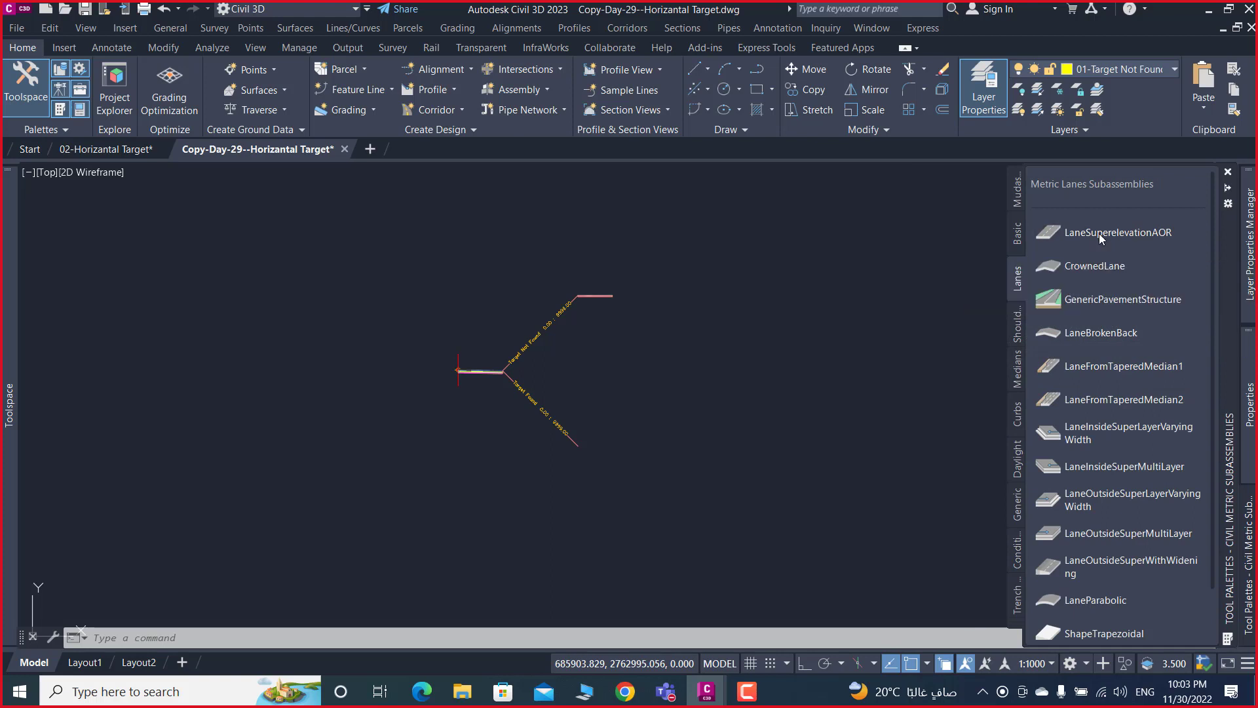
click(1101, 633)
scroll(577, 452, up, 5)
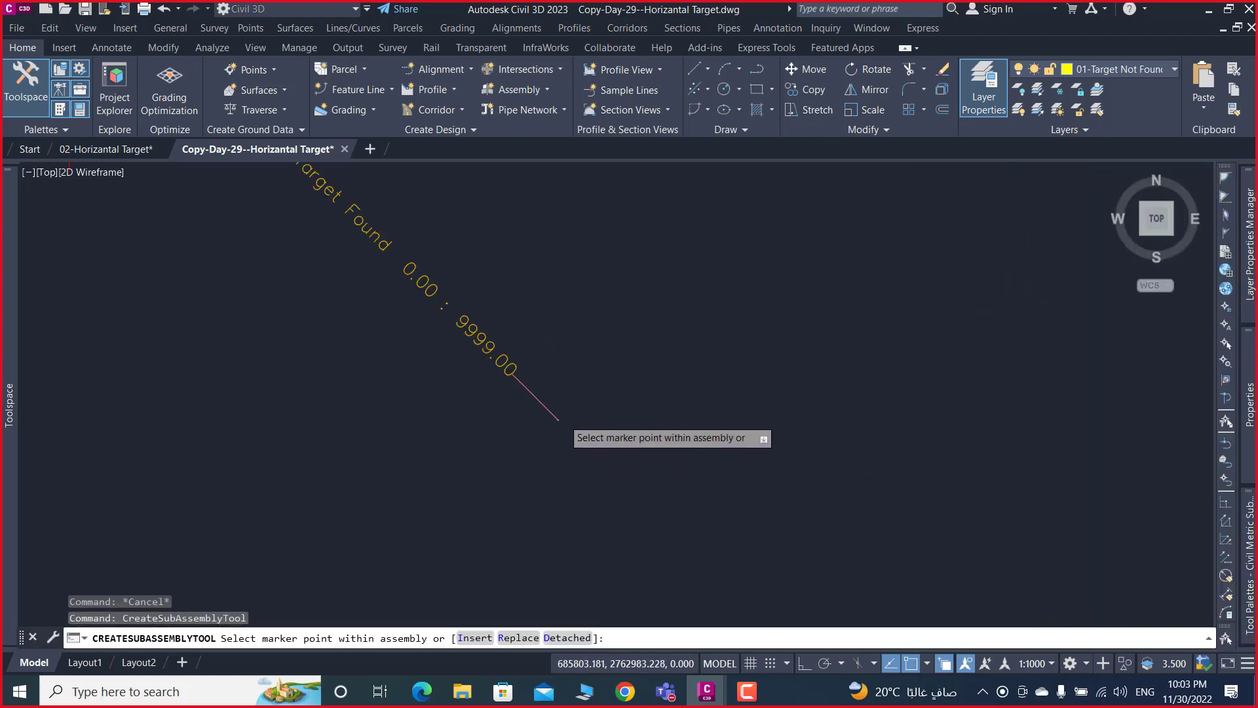
scroll(561, 416, up, 2)
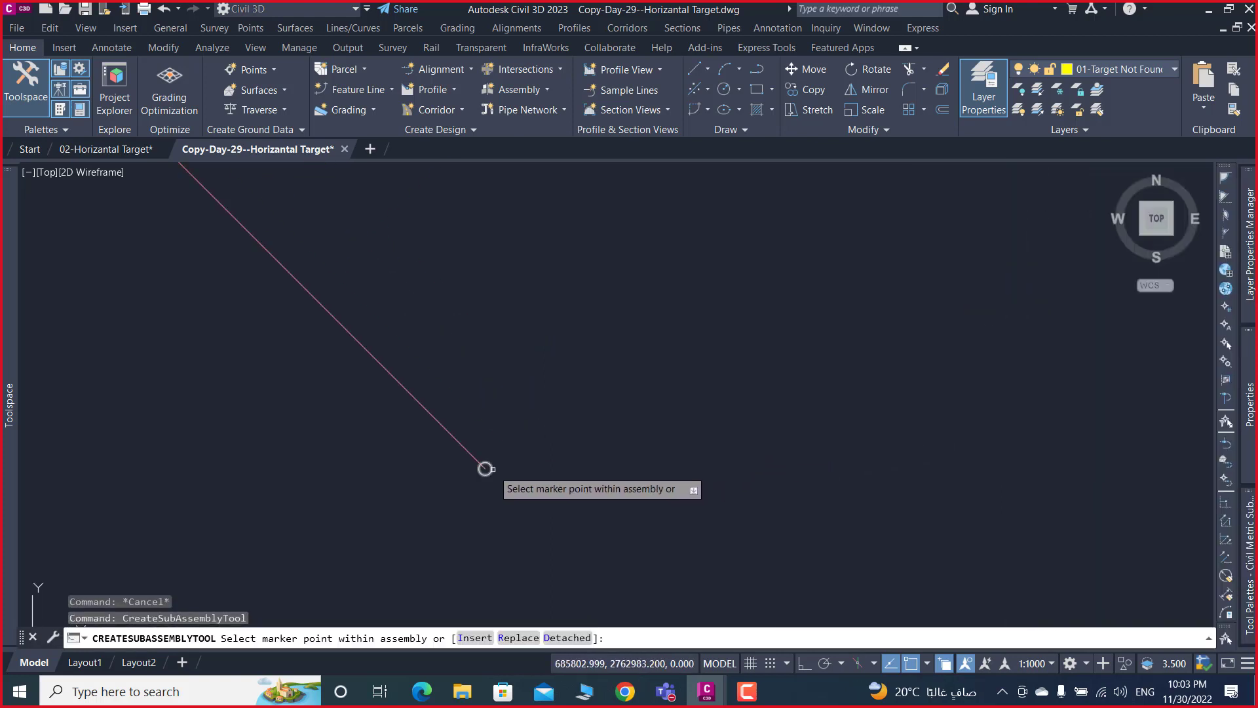
click(485, 468)
scroll(485, 468, down, 4)
scroll(590, 426, down, 3)
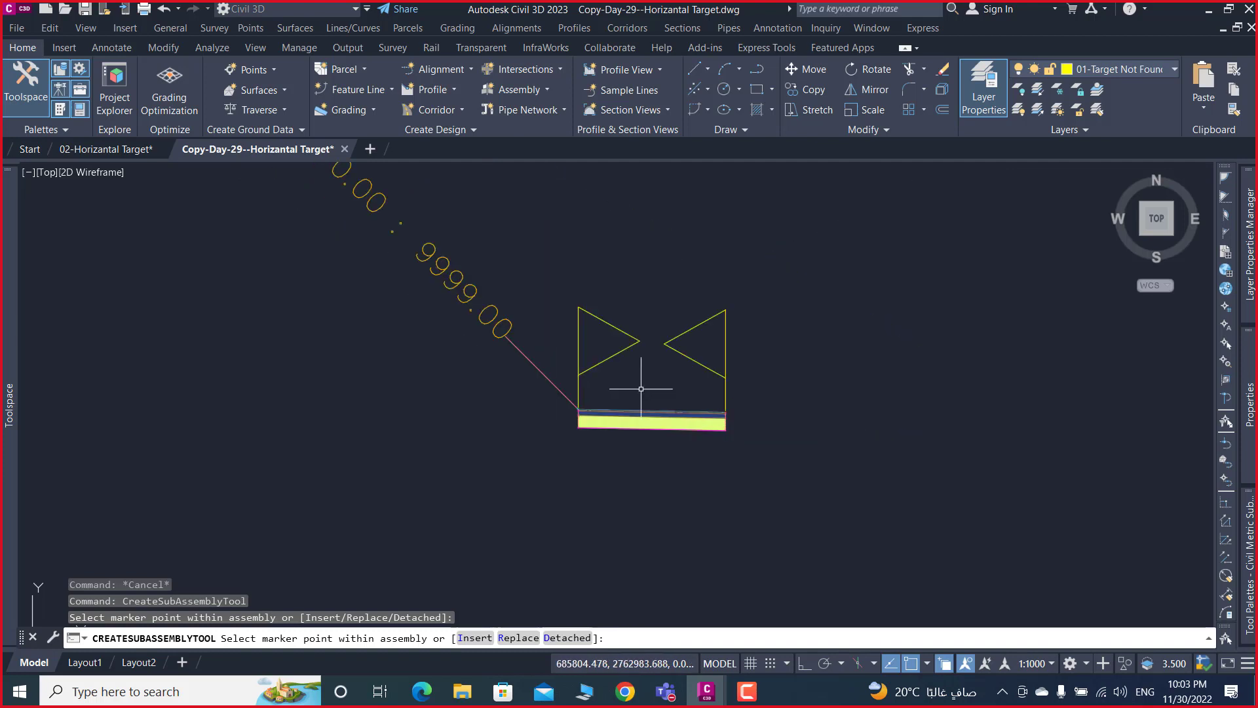
key(Escape)
- Give the new lane a 2.5 m width and 2.00% default slope
click(661, 402)
click(631, 438)
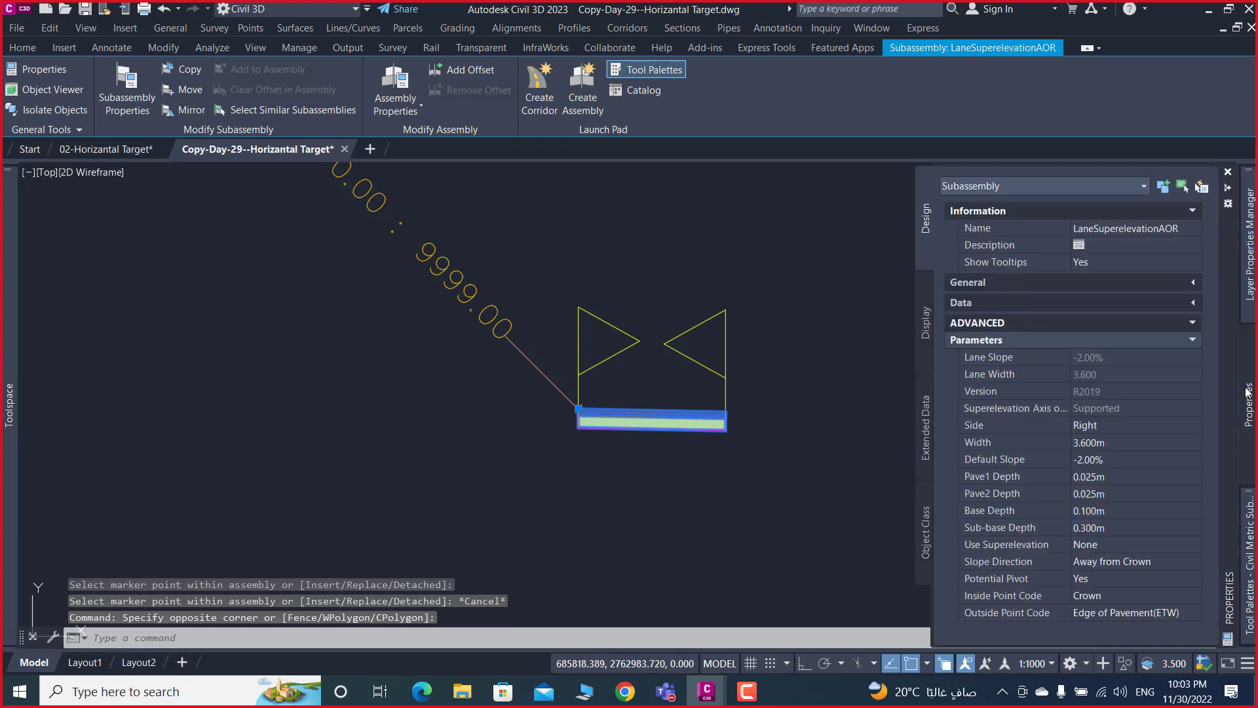
click(1114, 446)
text(2.5)
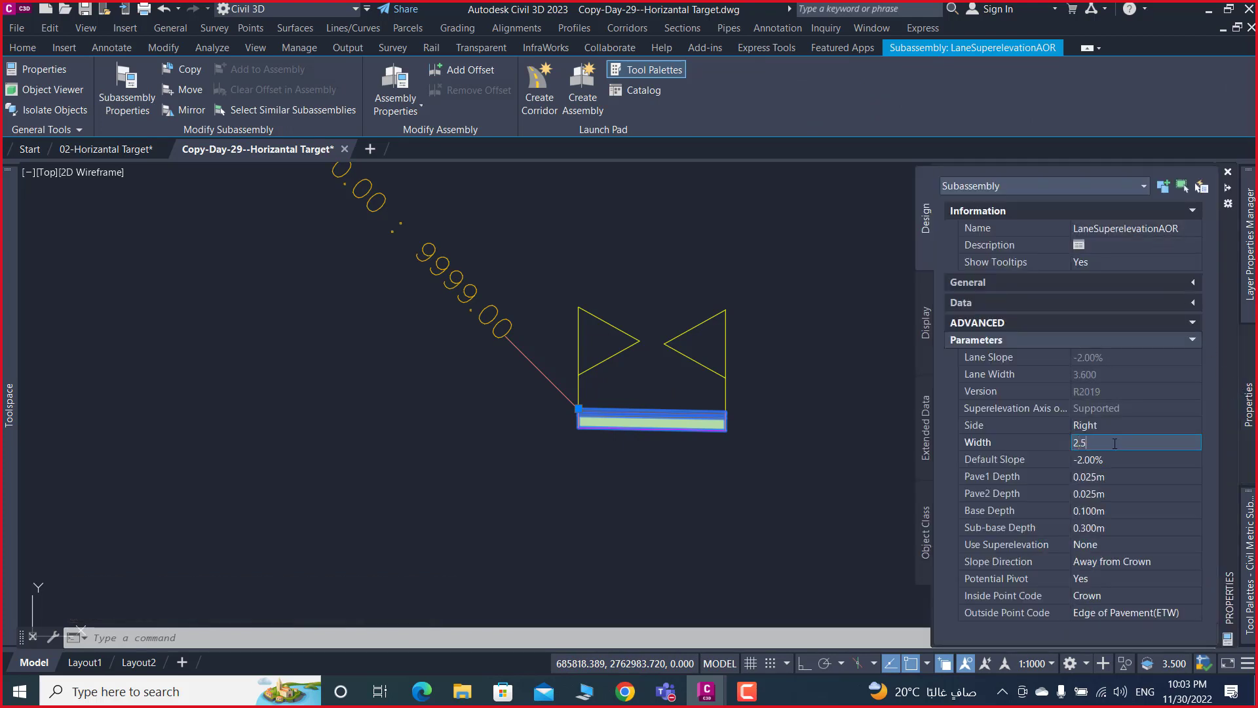
click(1107, 460)
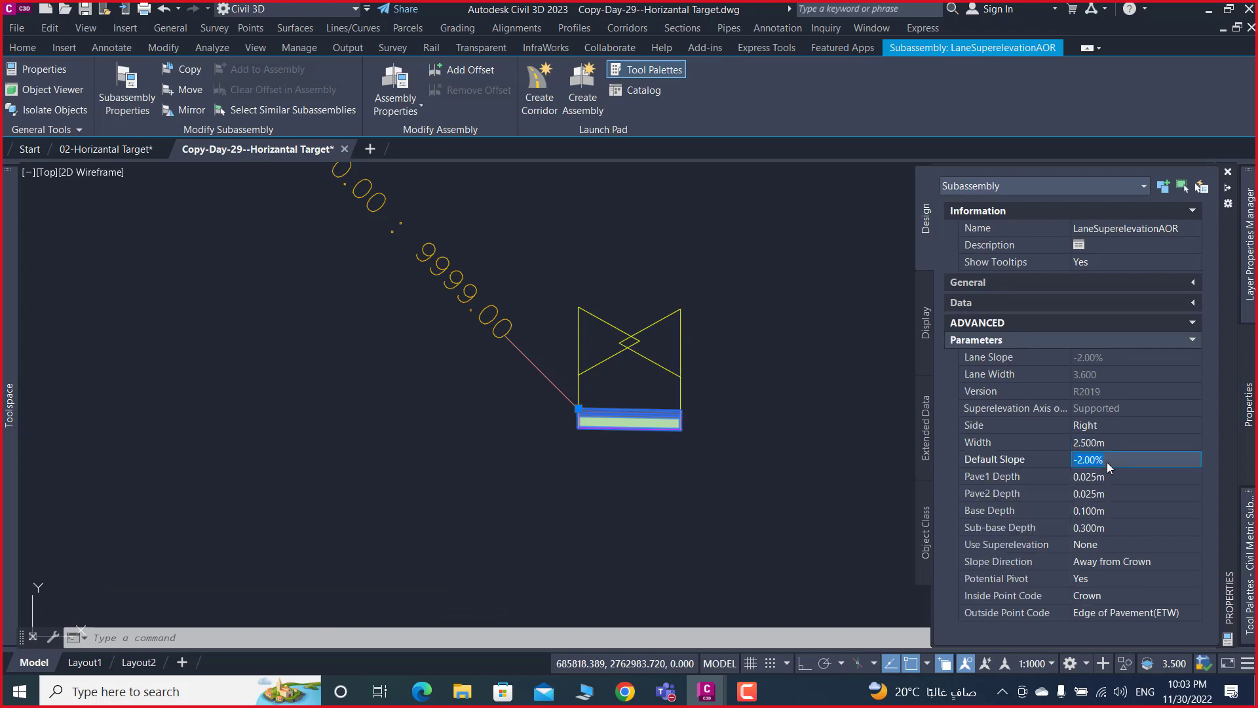
text(2.00%)
key(Tab)
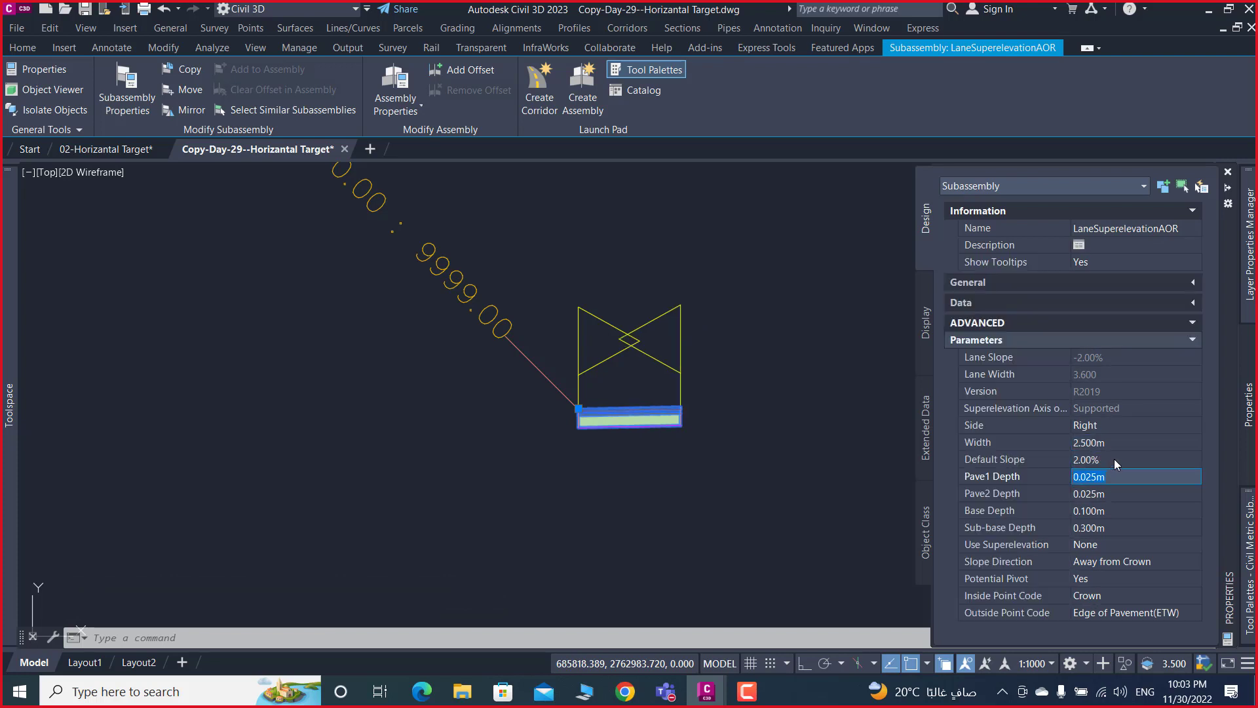
- Set the lane's Potential Pivot to No and rename it 05-E-Park
click(1118, 581)
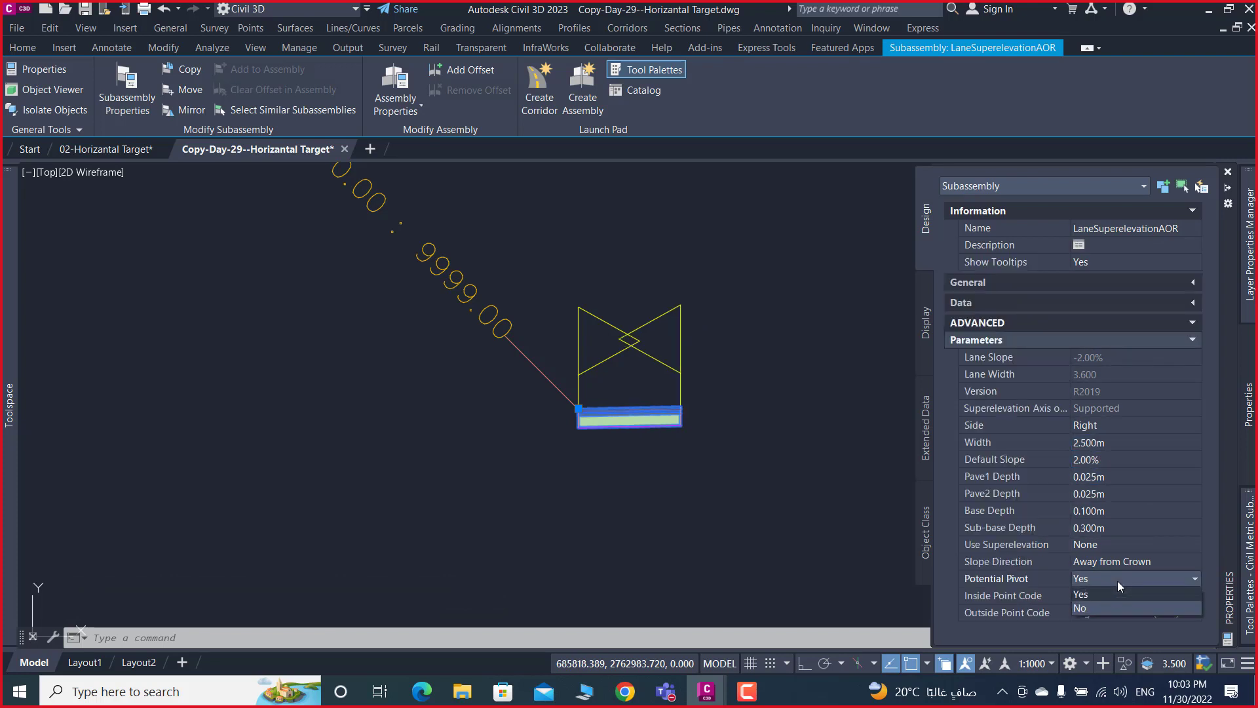
click(1081, 609)
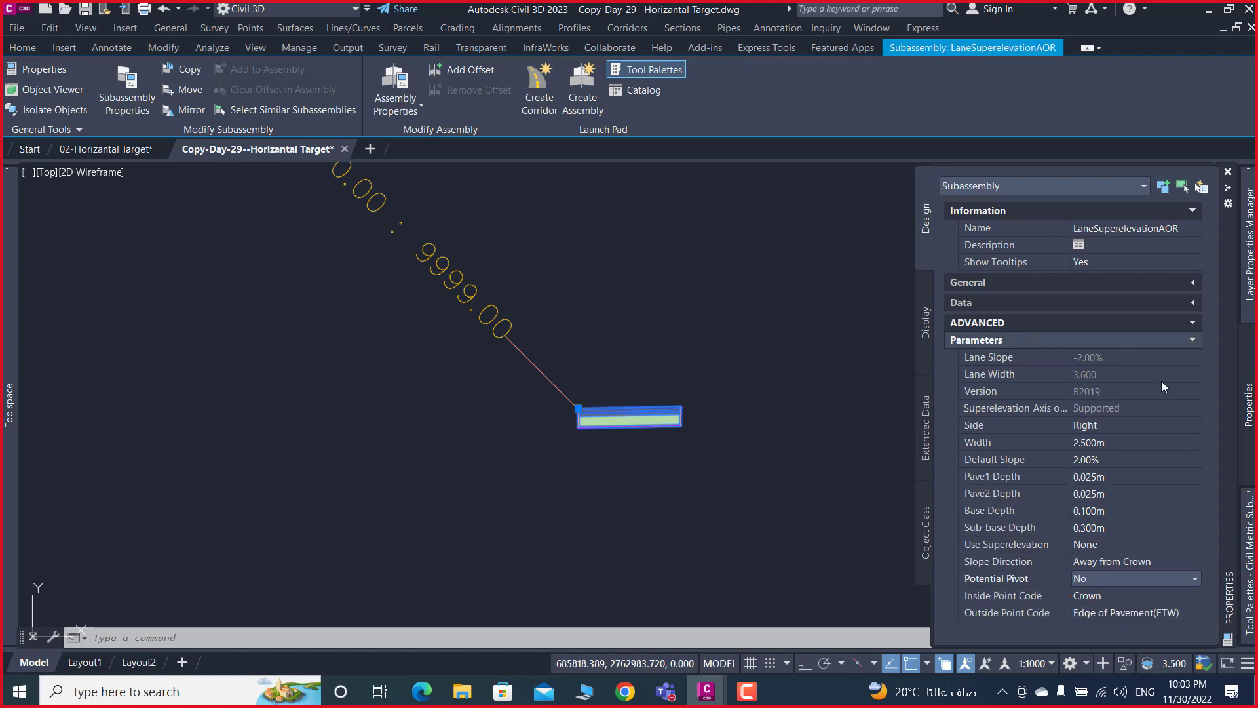
click(1183, 228)
key(BackSpace)
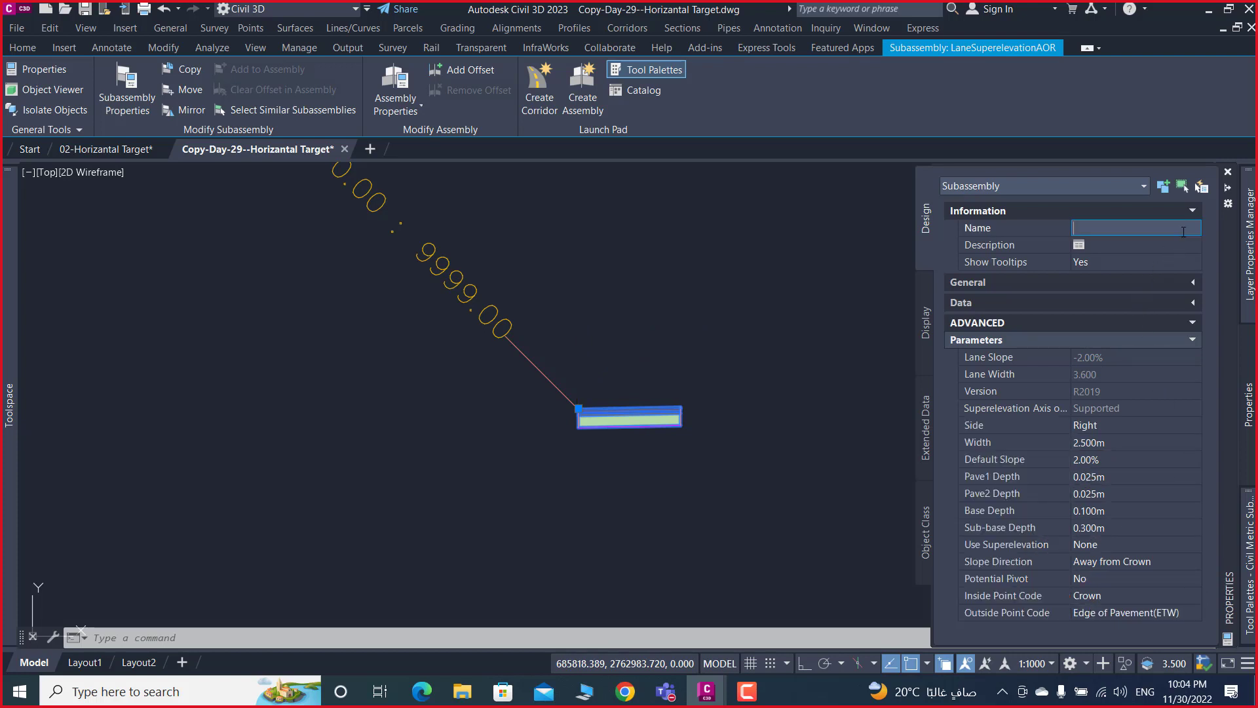
text(05)
text(-)
text(E)
text(-)
text(p)
text(Par)
text(k)
key(Return)
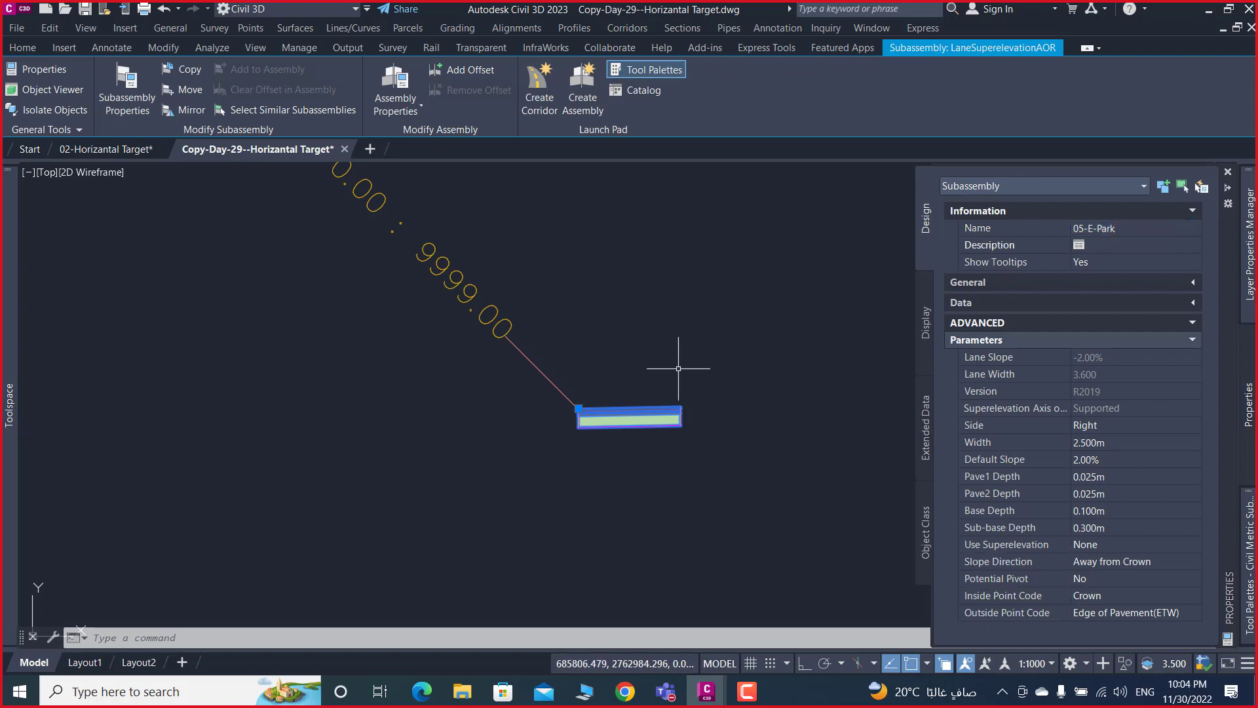
scroll(584, 380, down, 3)
key(Escape)
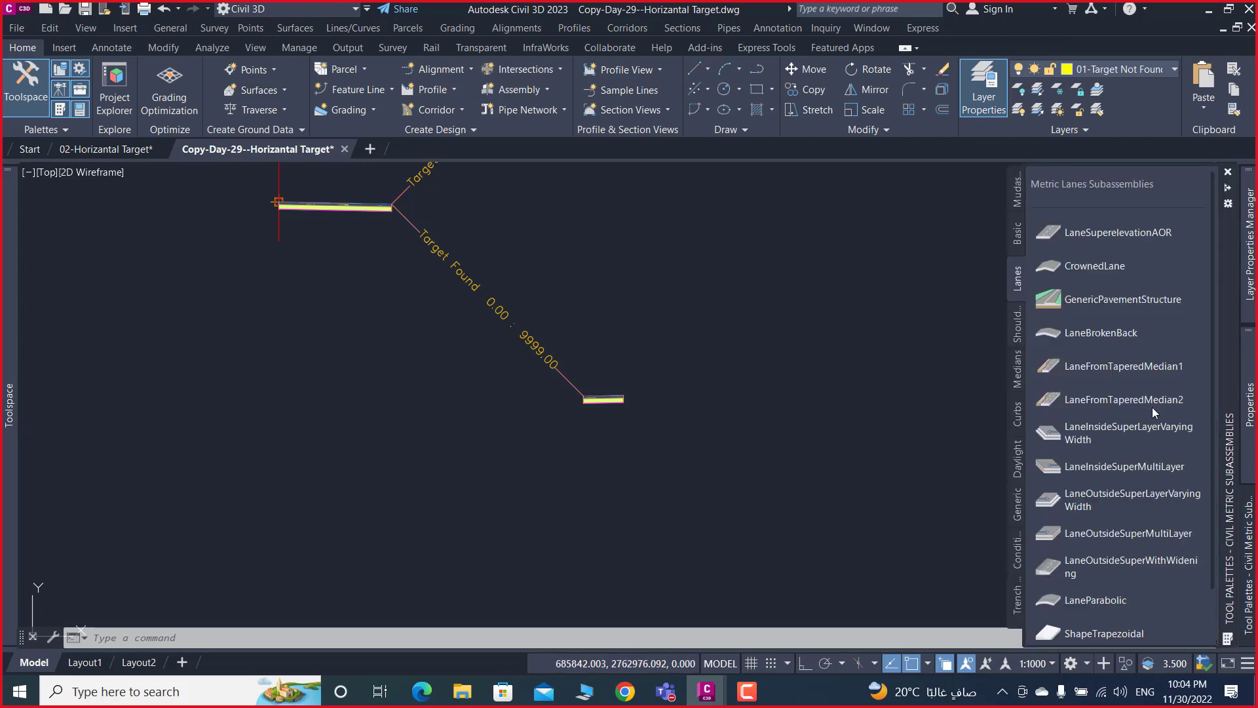
- Attach a GenericPavementStructure at the outer edge of the park lane
click(1092, 305)
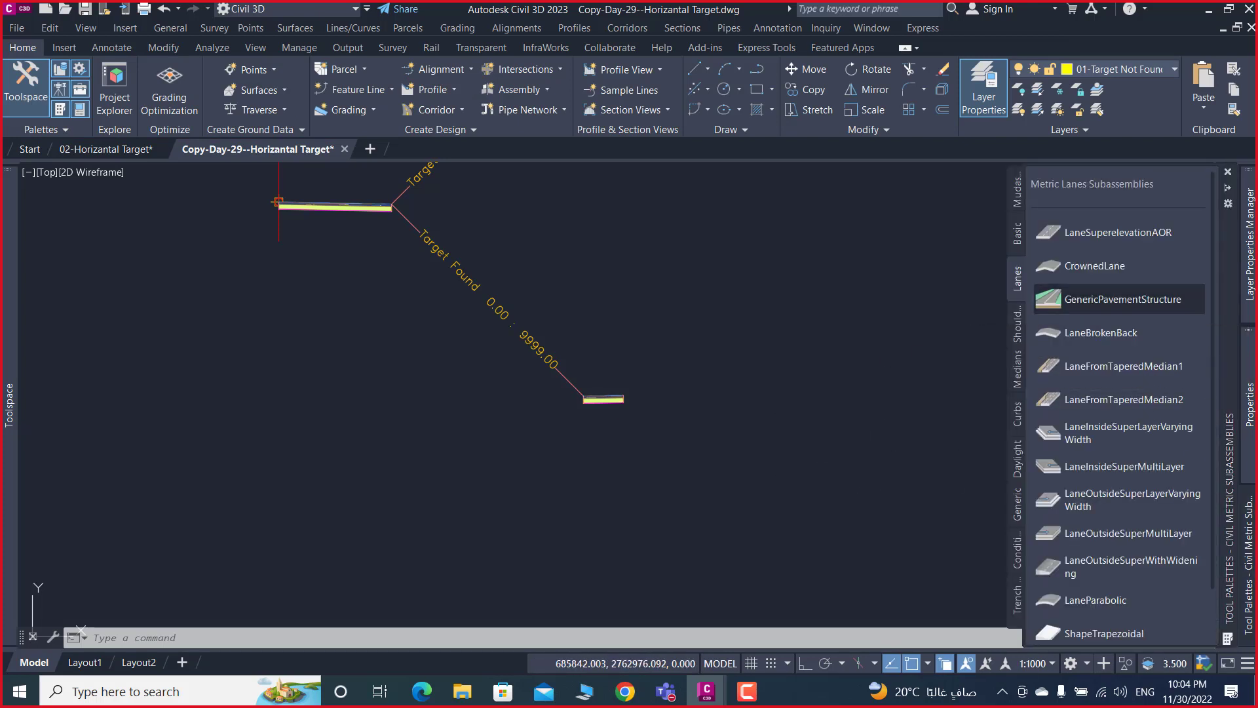
scroll(577, 393, up, 3)
scroll(747, 366, up, 3)
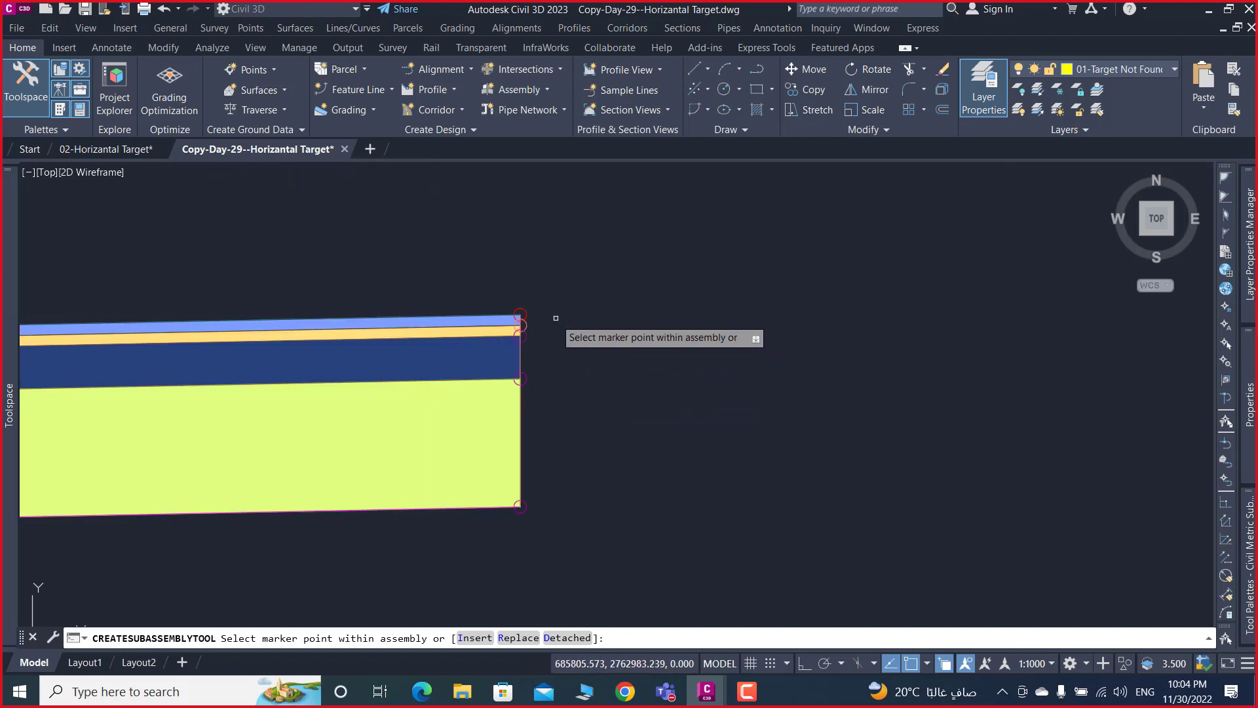
click(519, 314)
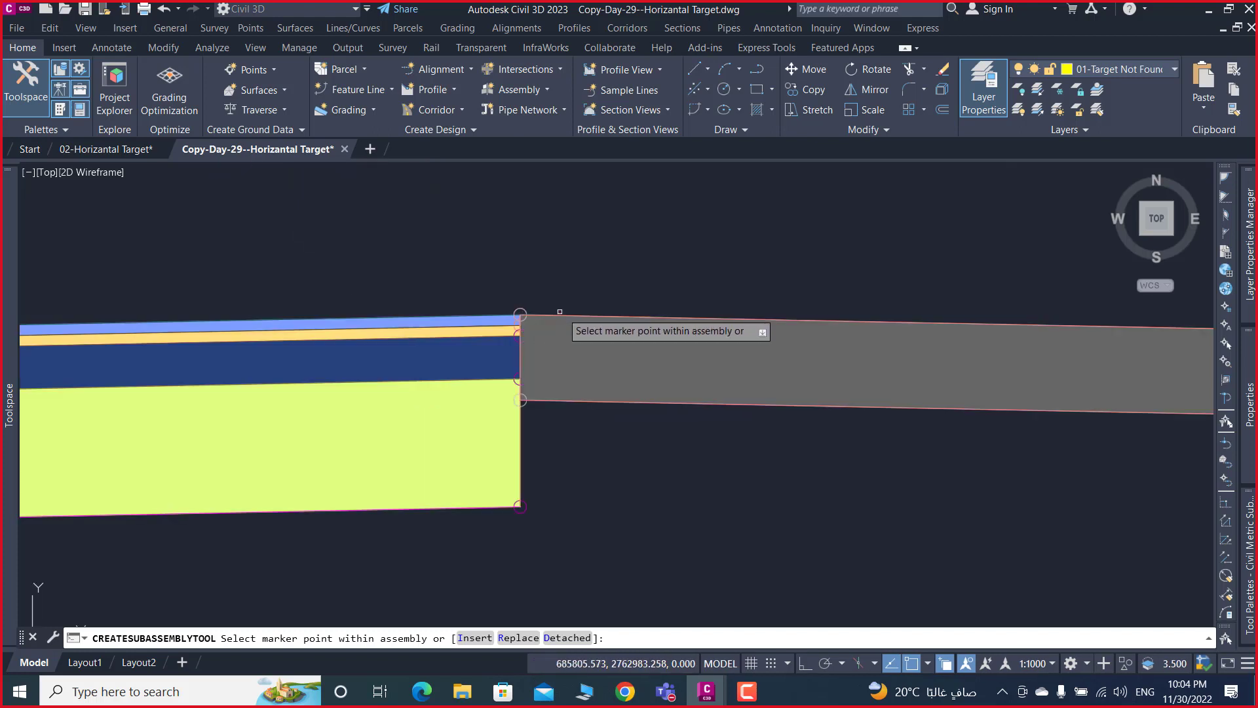
scroll(590, 269, down, 5)
key(Return)
- Set the pavement structure to width 2.95, cross slope 0 and shift width 0
click(719, 269)
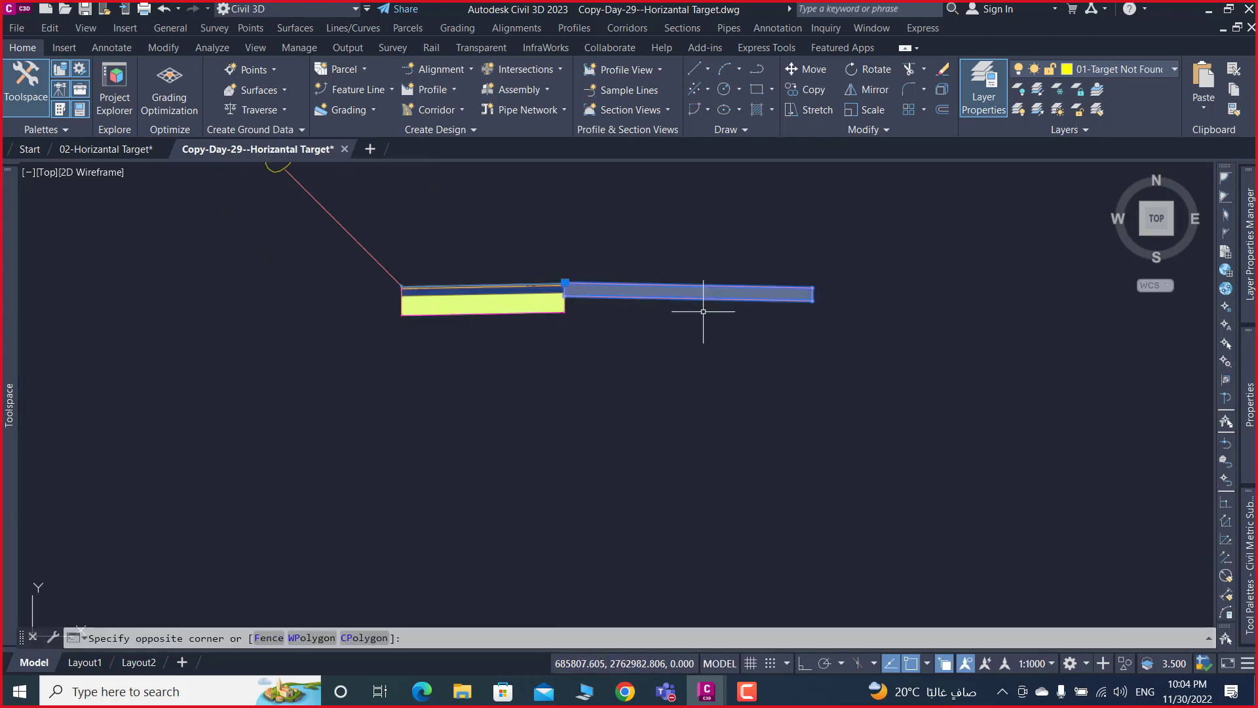
click(795, 308)
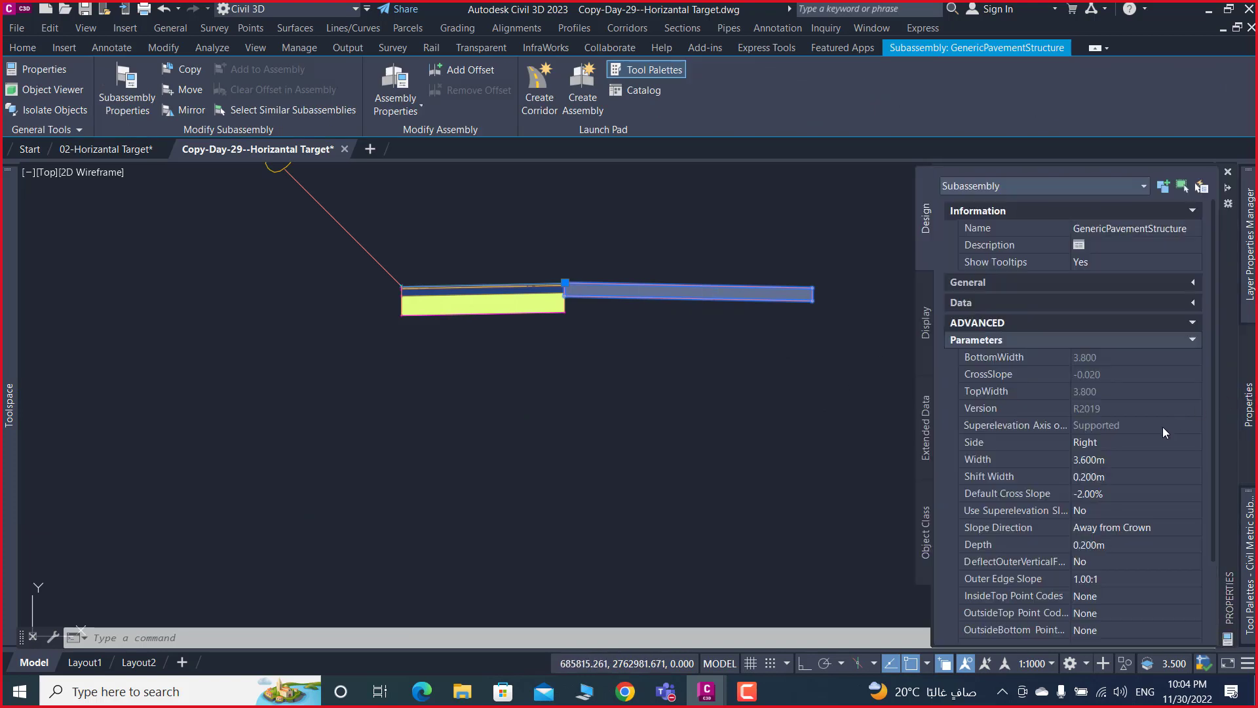
click(1116, 461)
text(2)
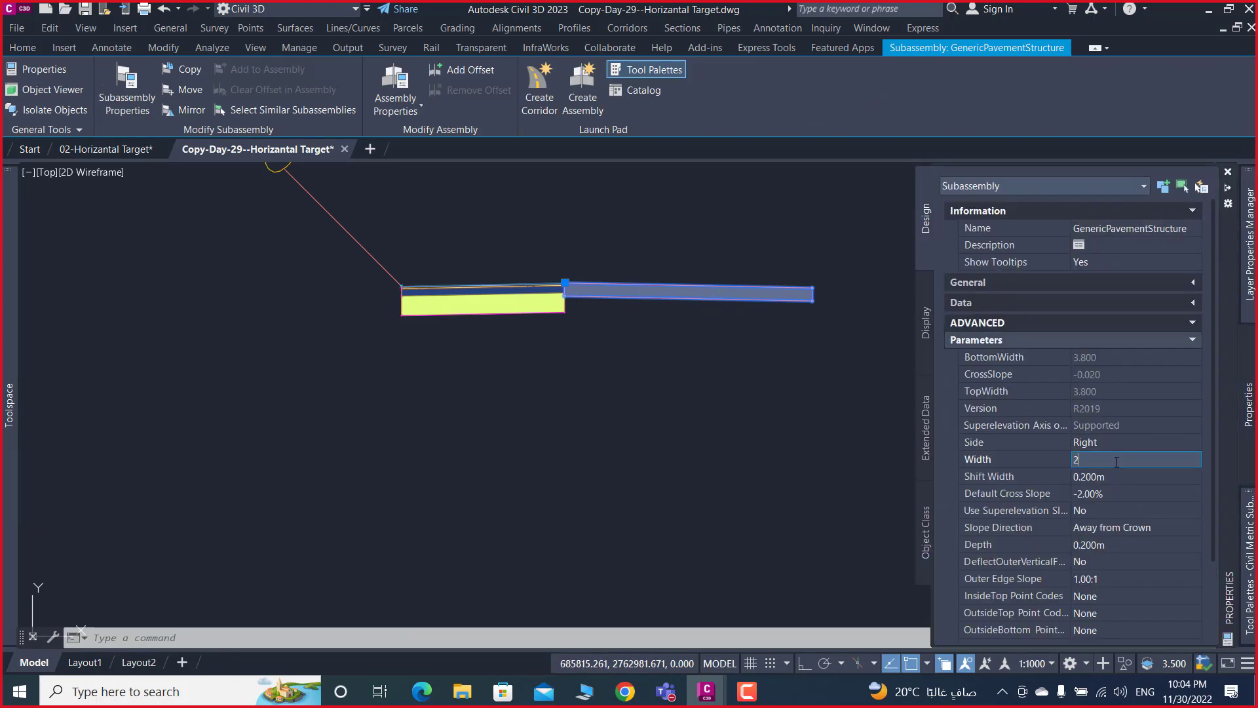
text(.95)
click(1110, 495)
text(0)
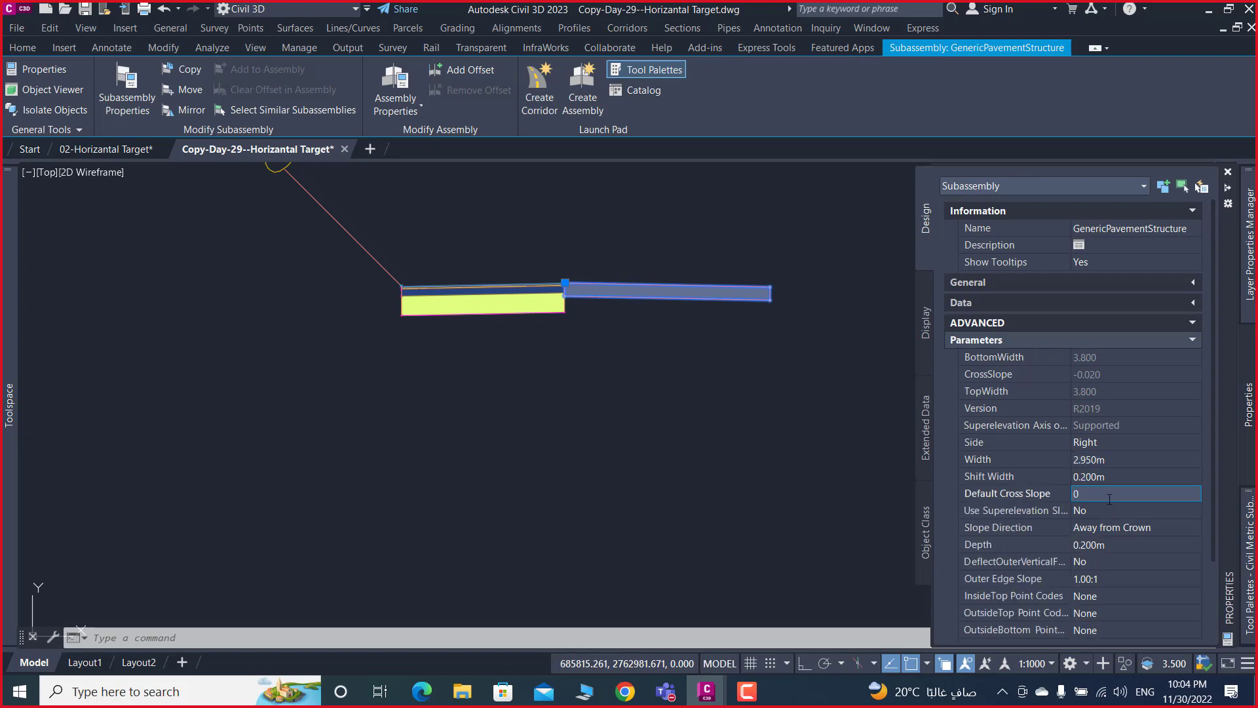
click(1114, 482)
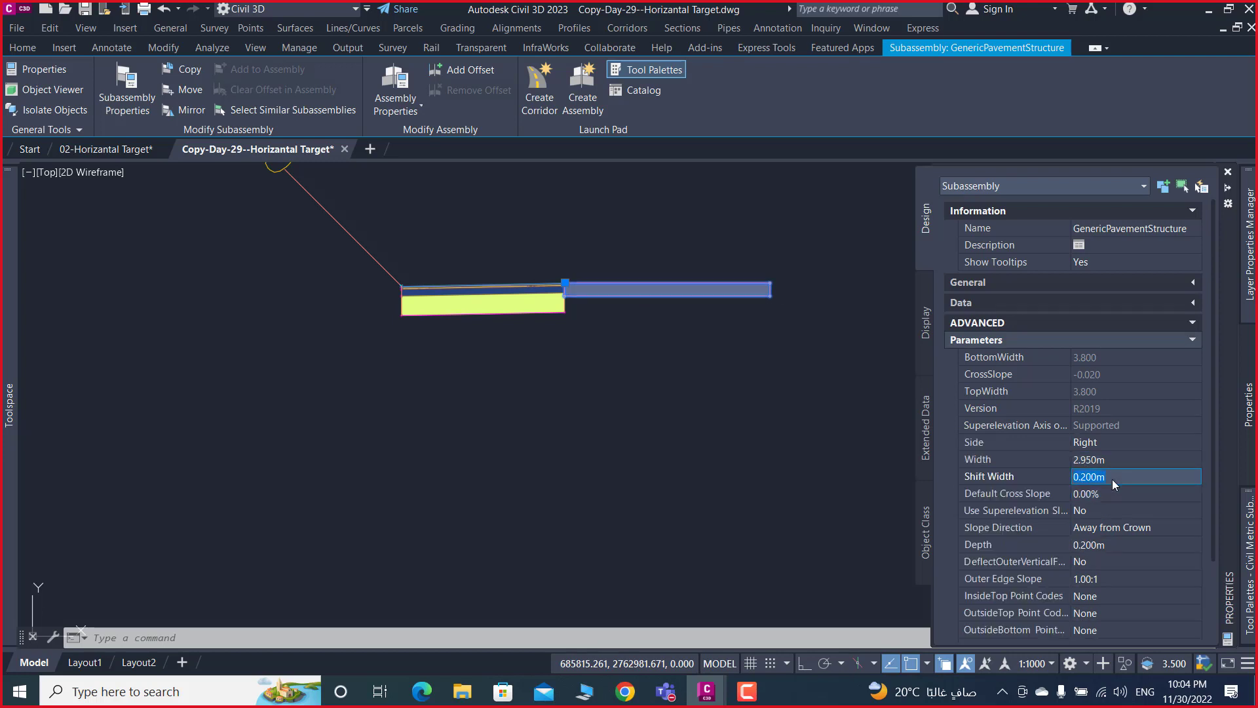
text(0)
key(Tab)
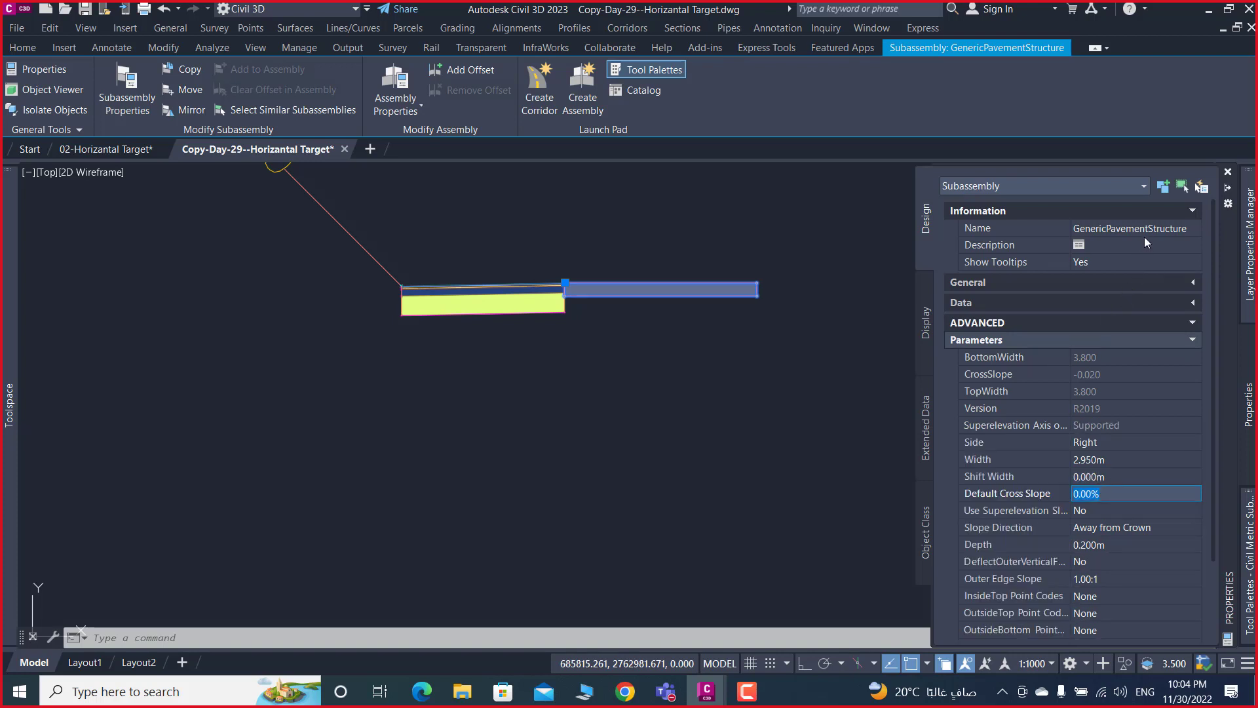
- Rename the pavement structure 06-F-Park Walk wAY and clear the selection
click(1147, 234)
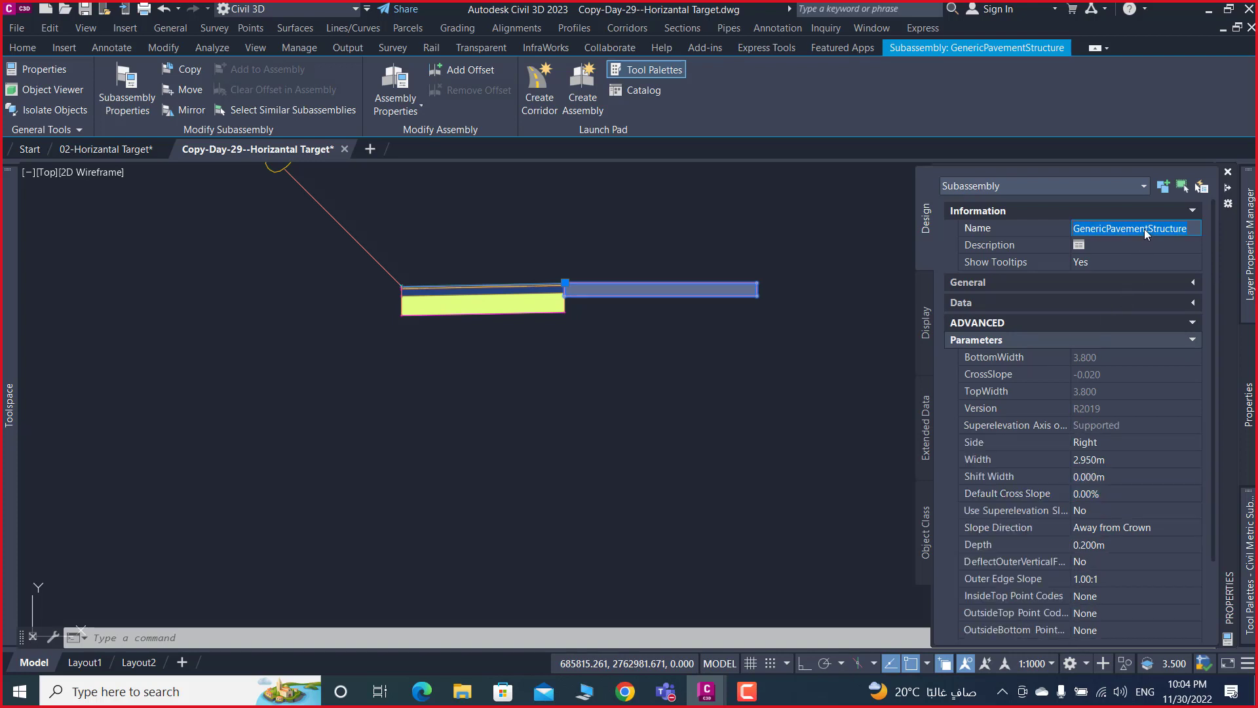
text(06)
text(f)
text(F)
text(w)
key(BackSpace)
text(Wa)
key(BackSpace)
key(BackSpace)
text(O)
key(BackSpace)
text(Pa)
text(rk )
text(Wal)
text(k)
text( wA)
text(Y)
key(Return)
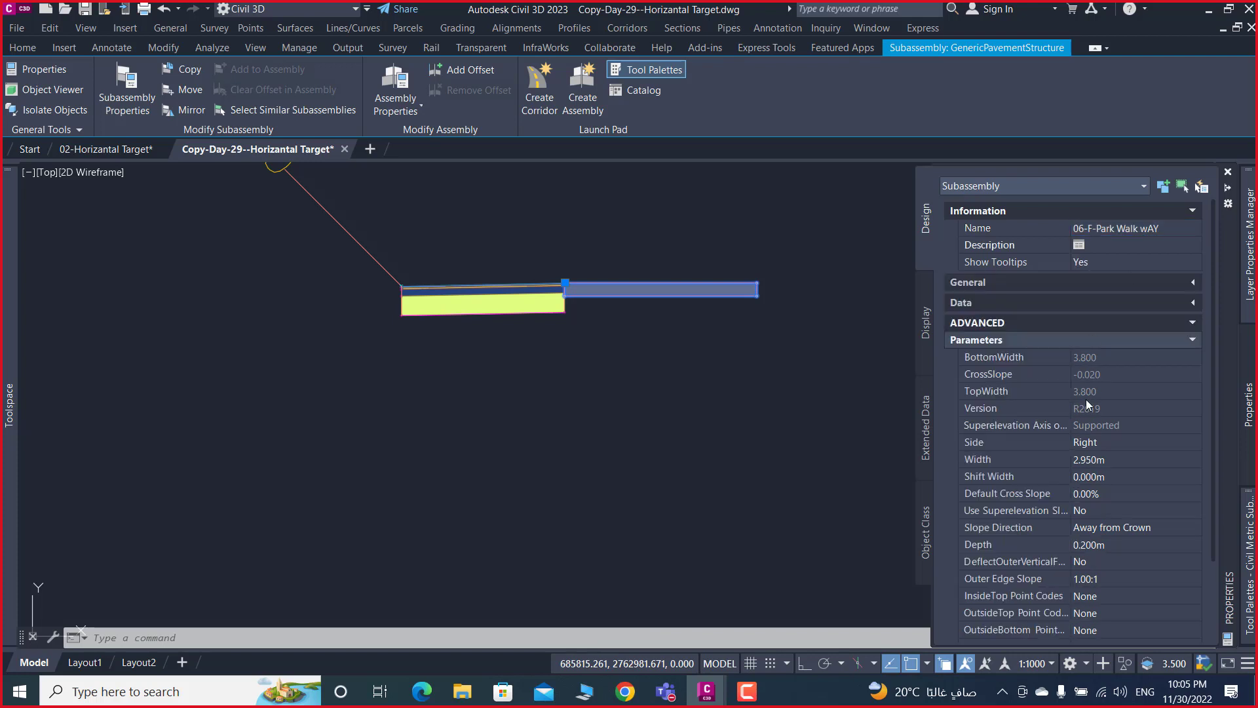
key(Escape)
key(ctrl+1)
scroll(420, 228, down, 6)
- Save the drawing
scroll(645, 357, down, 4)
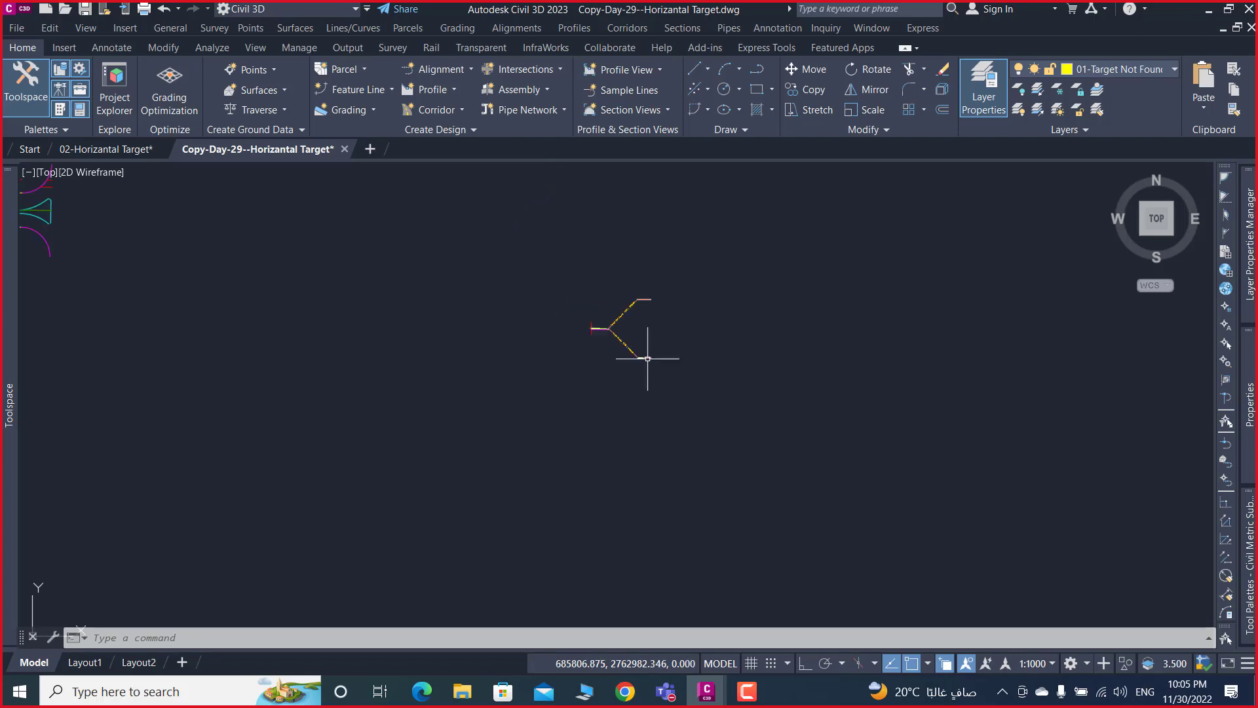
scroll(639, 353, up, 2)
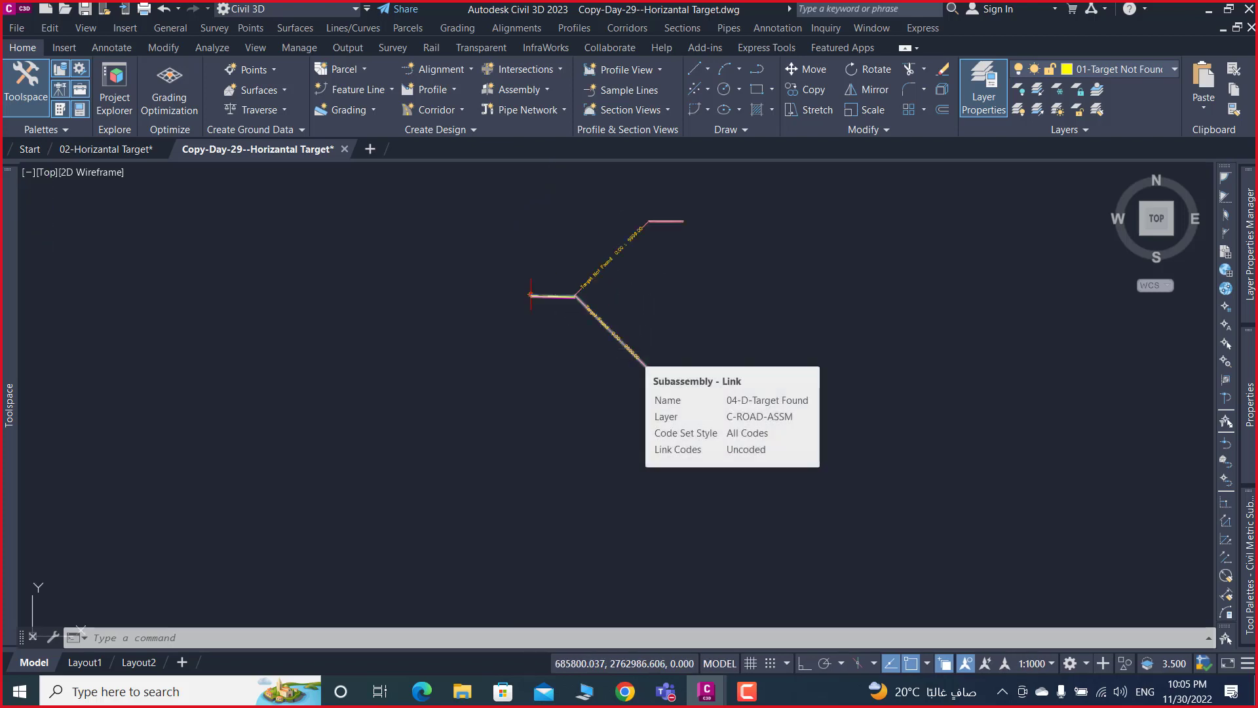
click(631, 348)
key(ctrl+s)
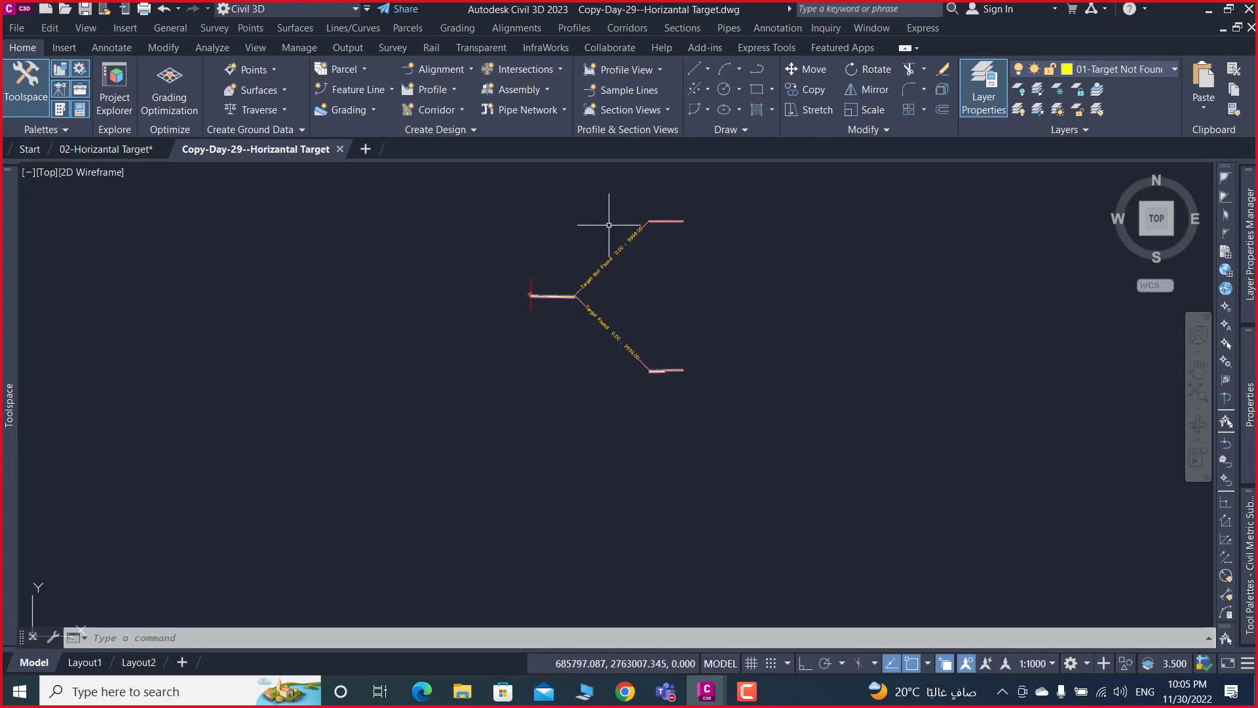
- Select and inspect assembly 001 and its 01-A-Lane-R lane, then clear the selection
scroll(590, 281, up, 6)
click(366, 269)
click(301, 281)
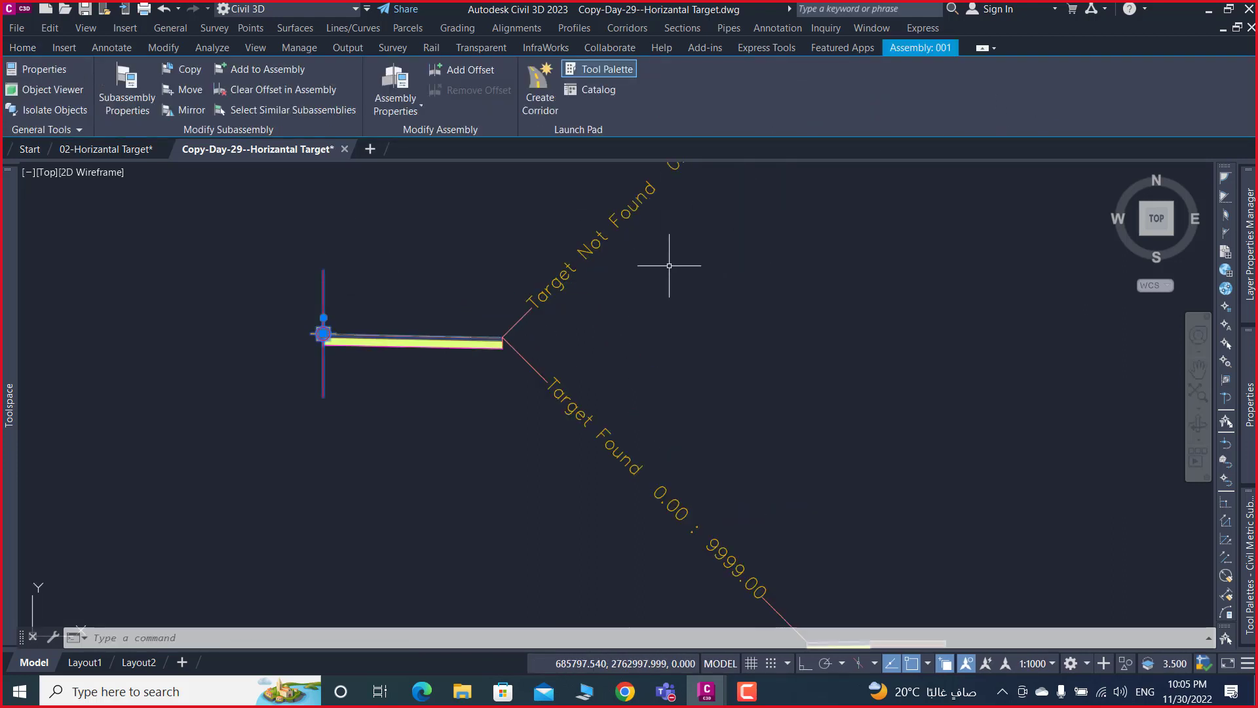
key(Escape)
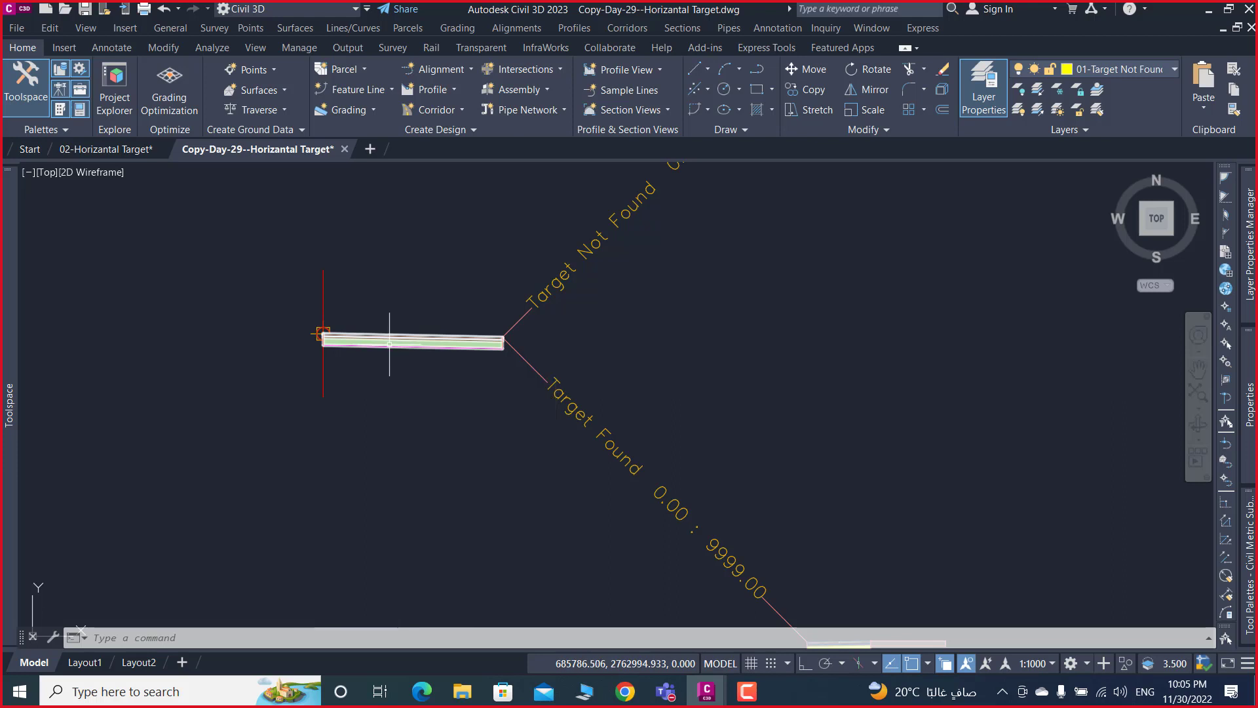
click(389, 344)
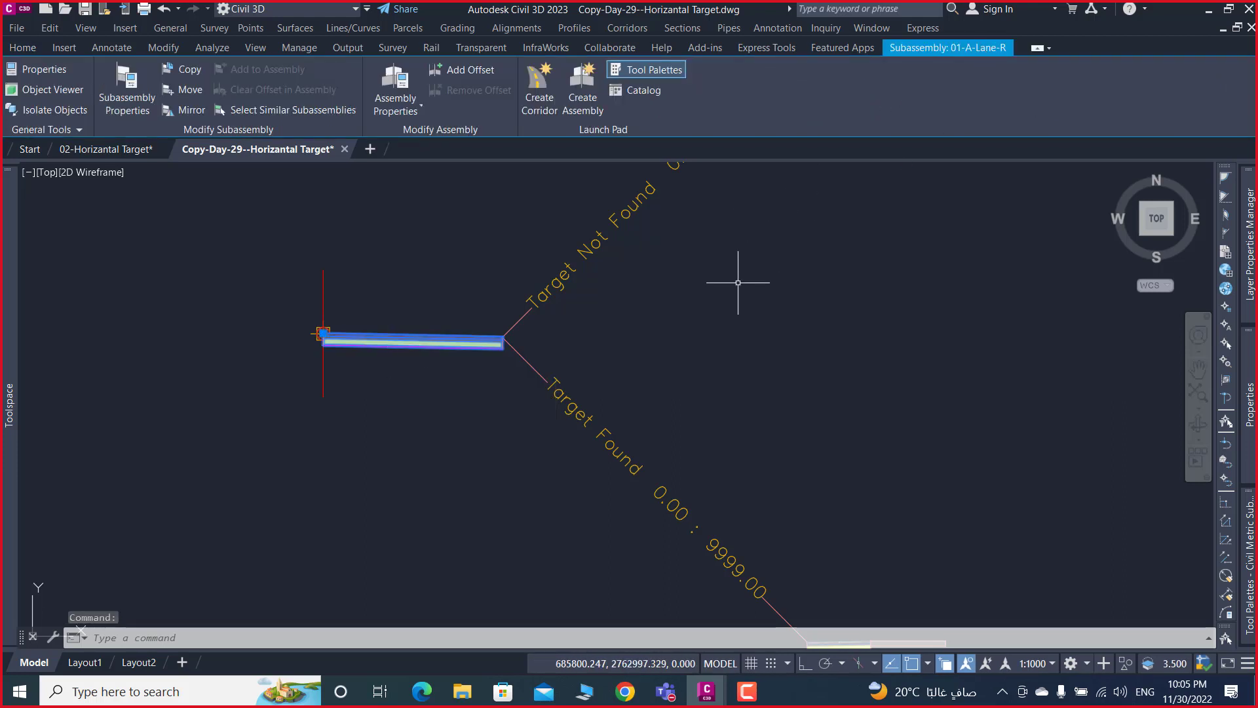
key(Escape)
key(Escape)
- Start placing a ConditionalHorizontalTarget from the Conditional subassembly palette
scroll(682, 308, down, 5)
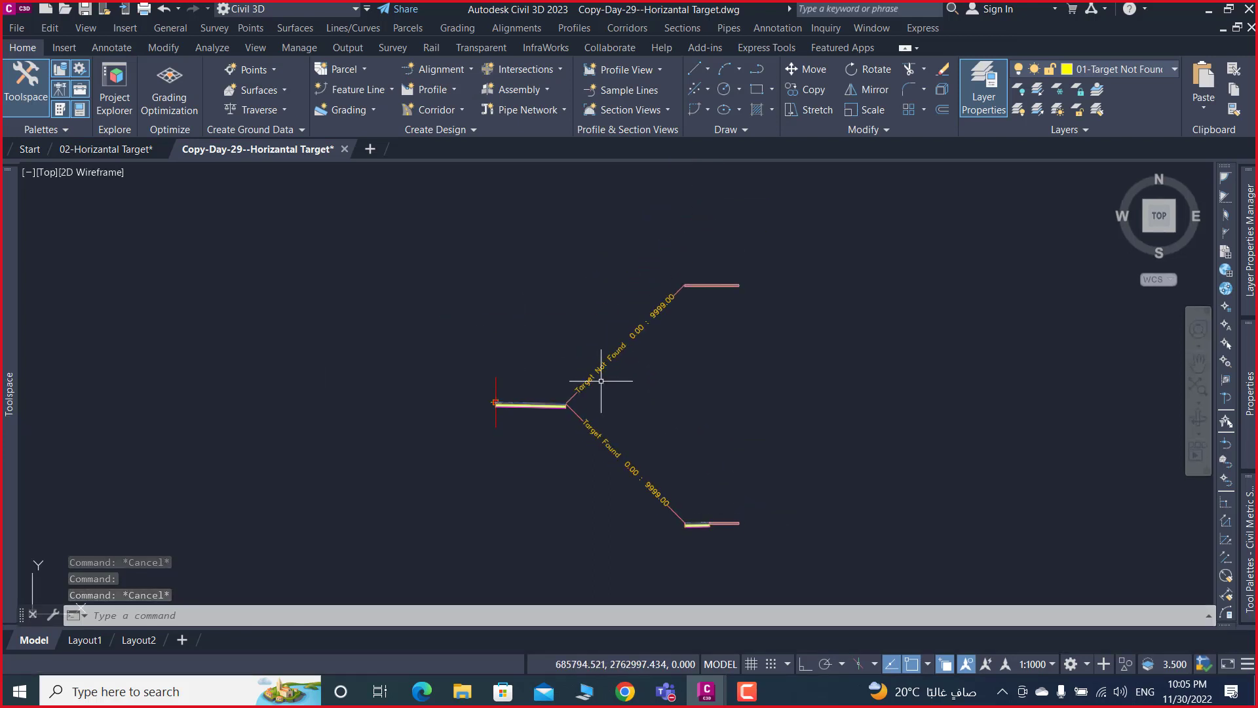
click(1249, 403)
click(1249, 564)
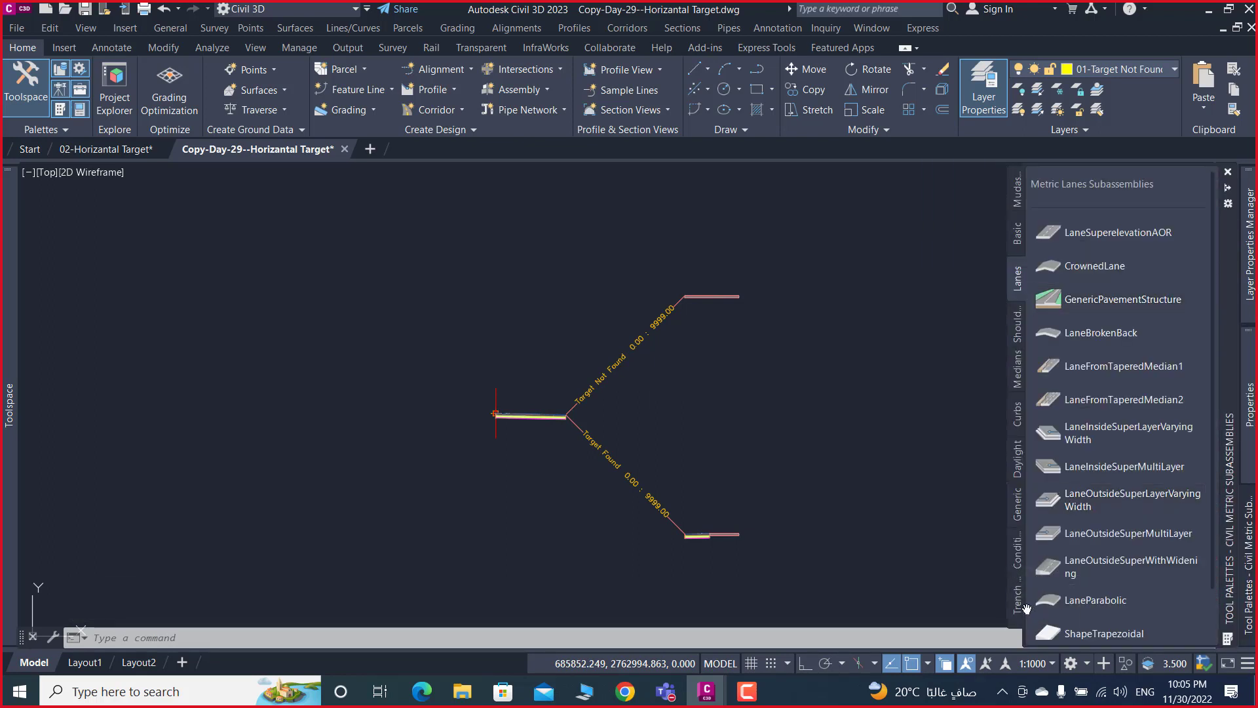
click(1017, 550)
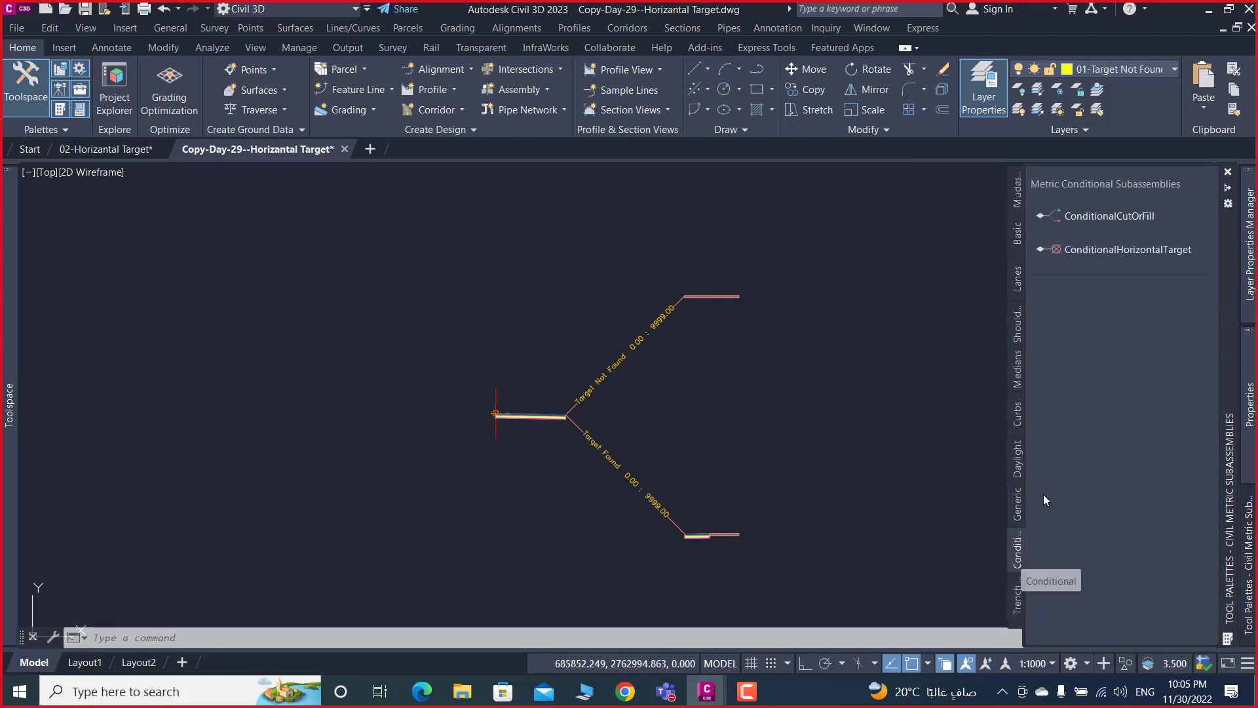
click(1095, 250)
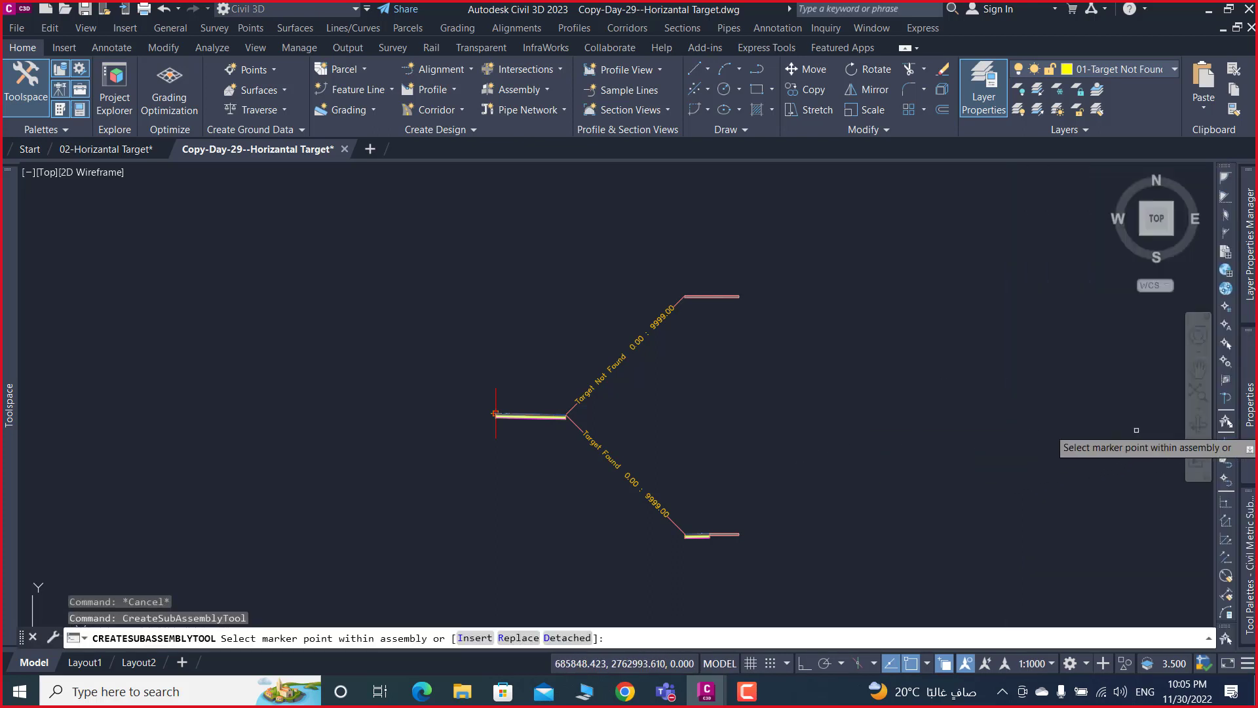
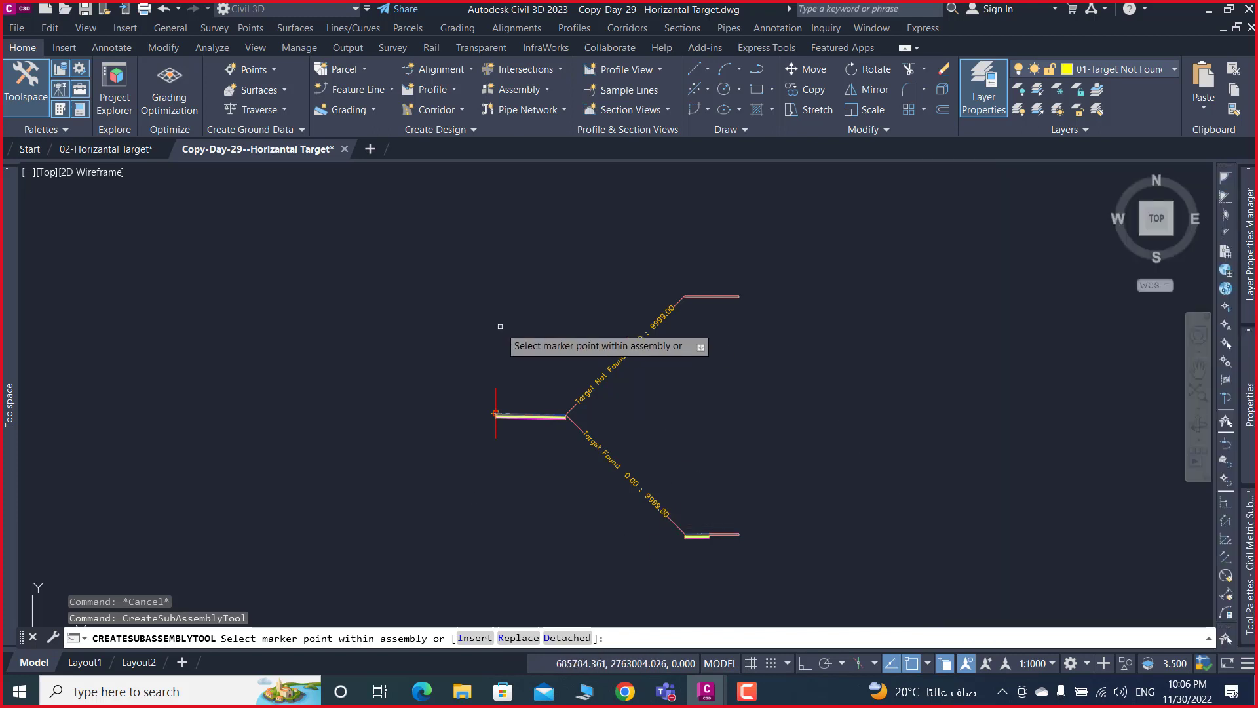
- Cancel the subassembly prompt, save the drawing, and bring the road corridor into view
key(Escape)
key(Escape)
key(Escape)
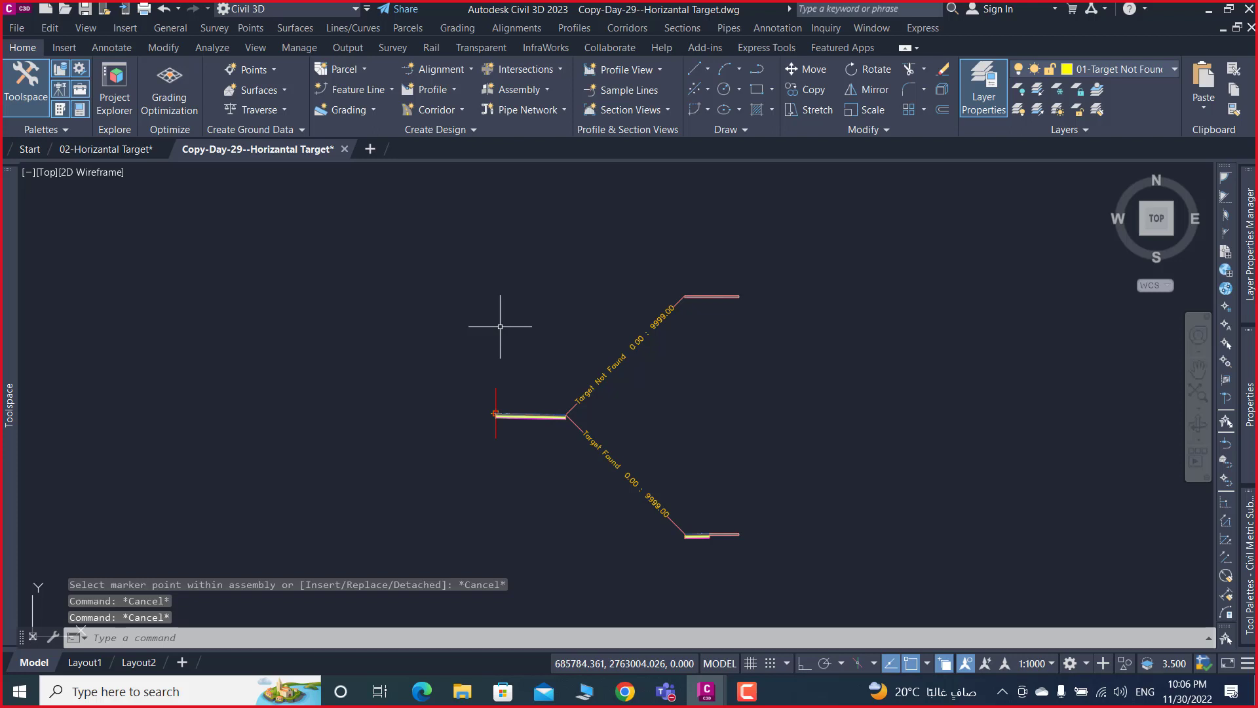
key(ctrl+s)
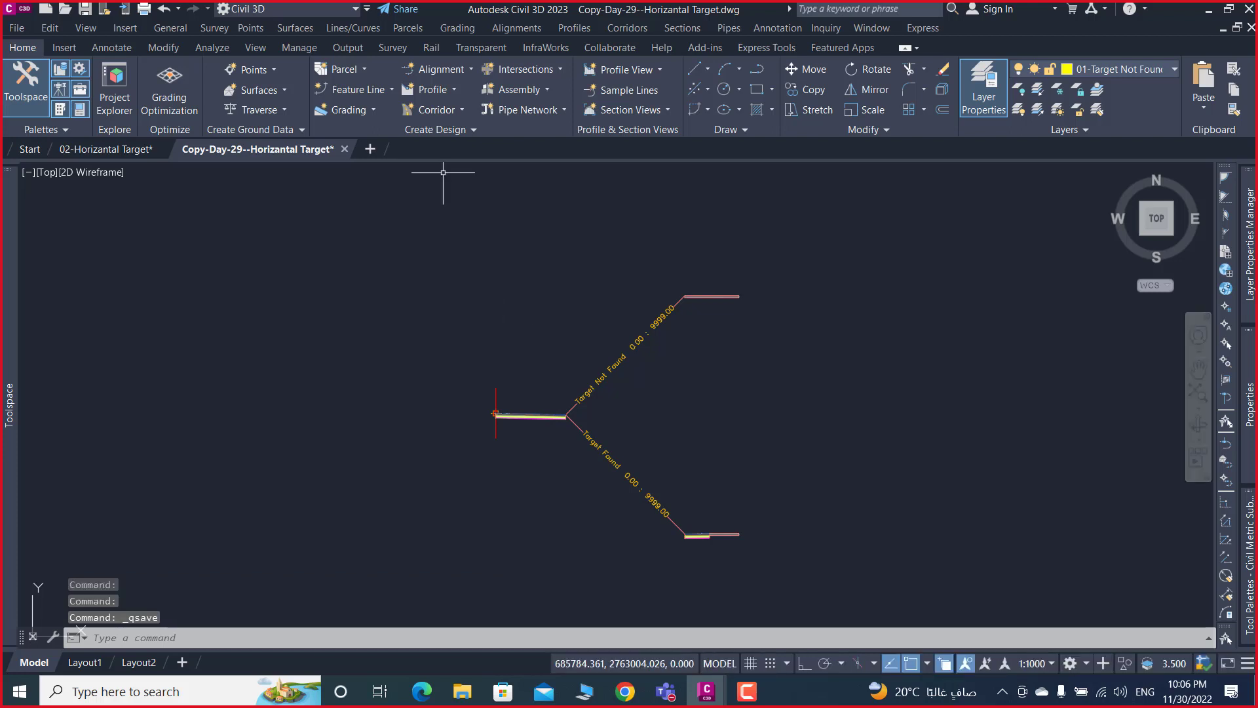
scroll(443, 174, down, 5)
middle_drag(308, 281, 419, 505)
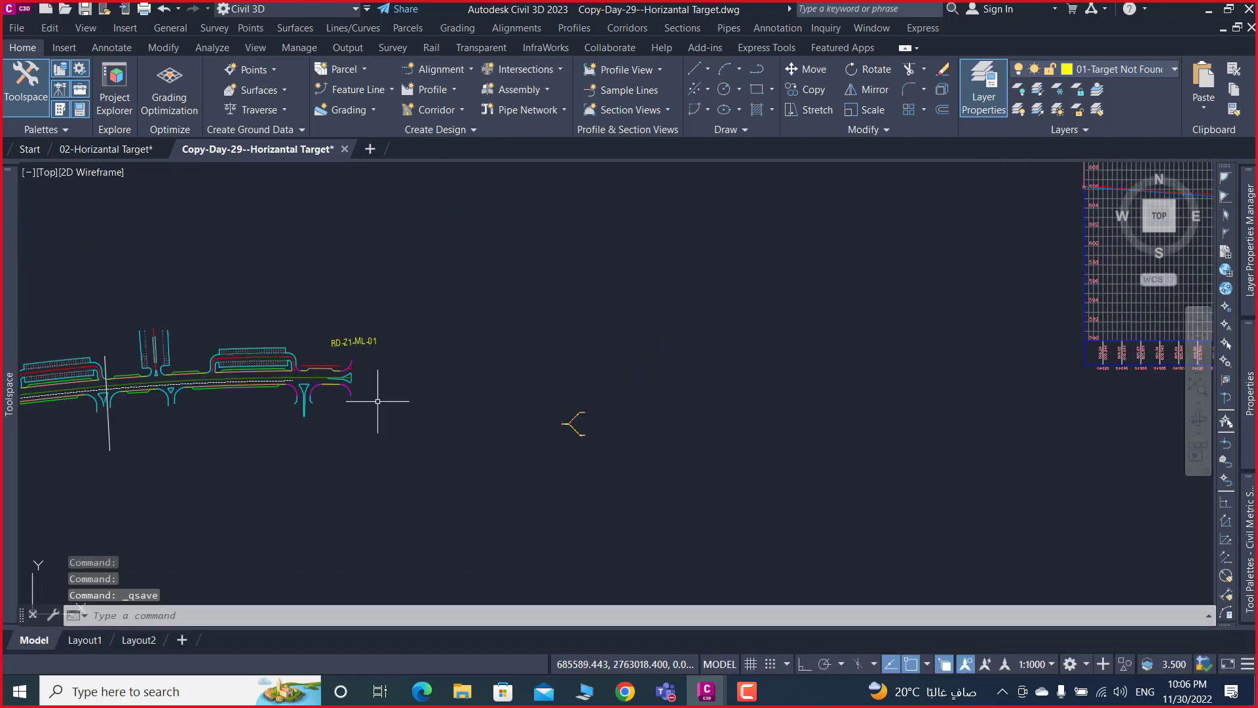
scroll(368, 383, up, 5)
scroll(407, 415, up, 2)
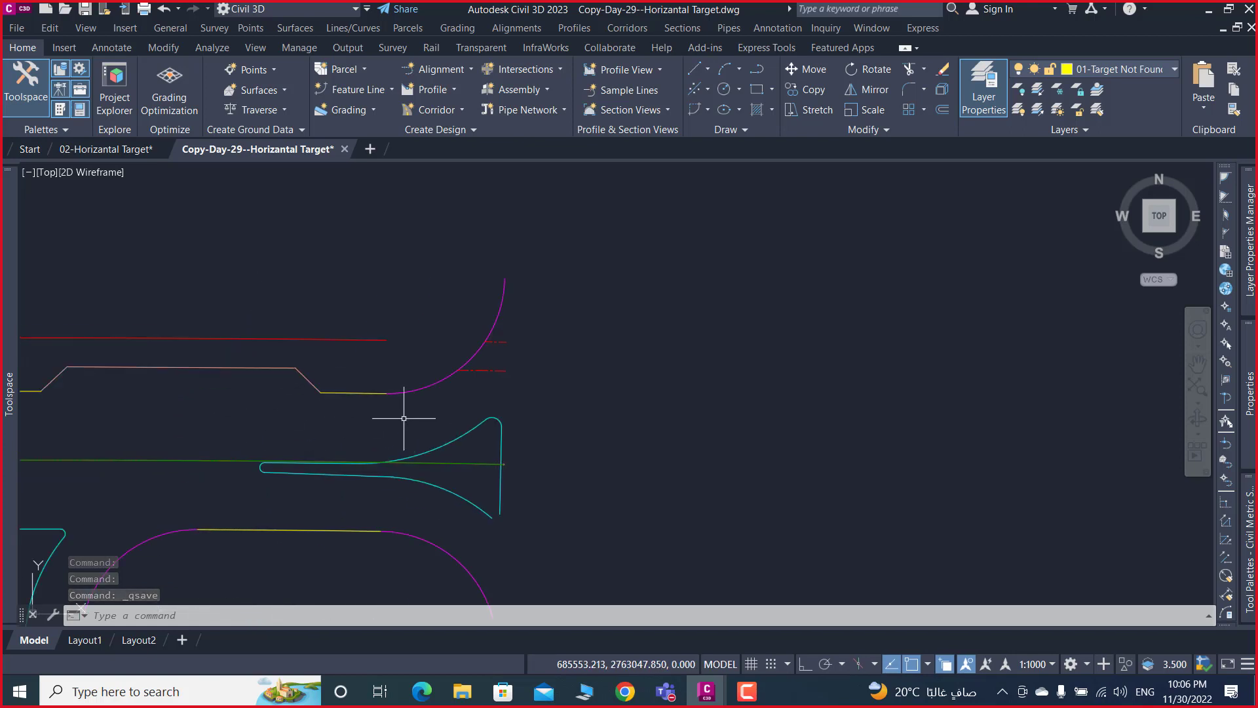
scroll(360, 393, up, 2)
- Inspect the yellow road edge segment near RD-Z1-ML-01's end, then deselect it
click(356, 332)
scroll(357, 331, up, 2)
key(Escape)
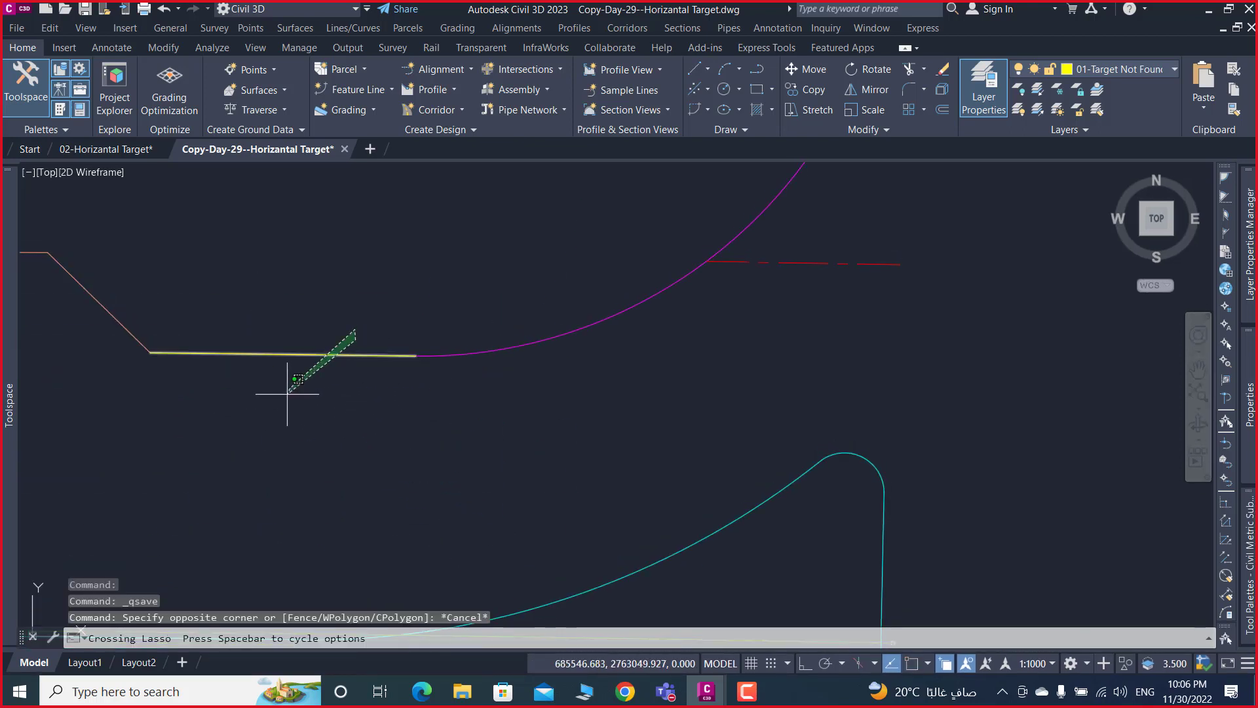
drag(354, 333, 287, 394)
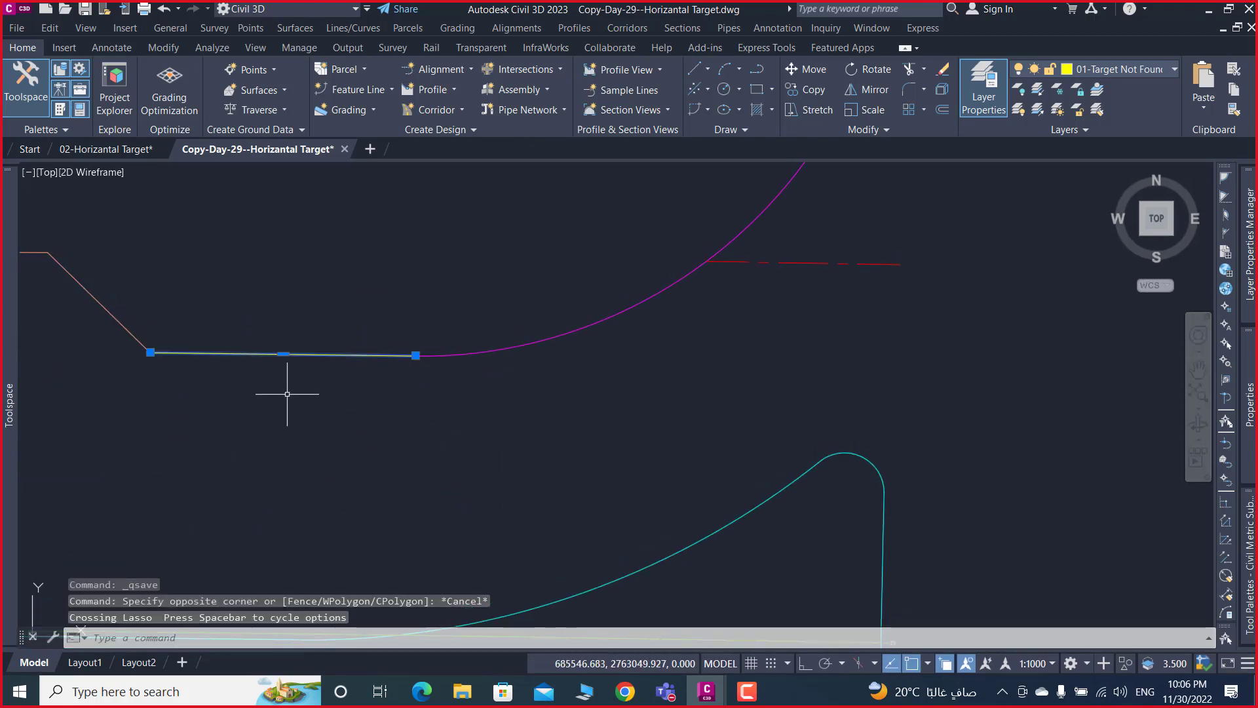
key(Escape)
scroll(286, 472, down, 2)
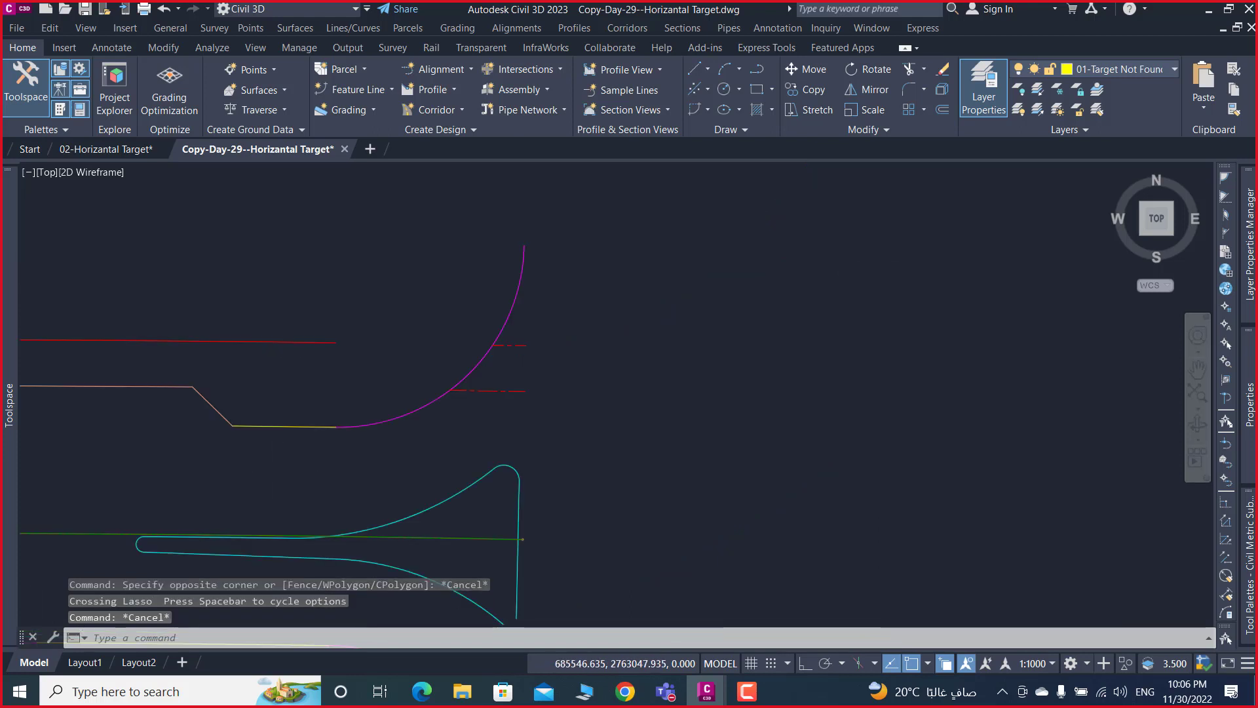
scroll(328, 462, down, 2)
scroll(758, 347, down, 2)
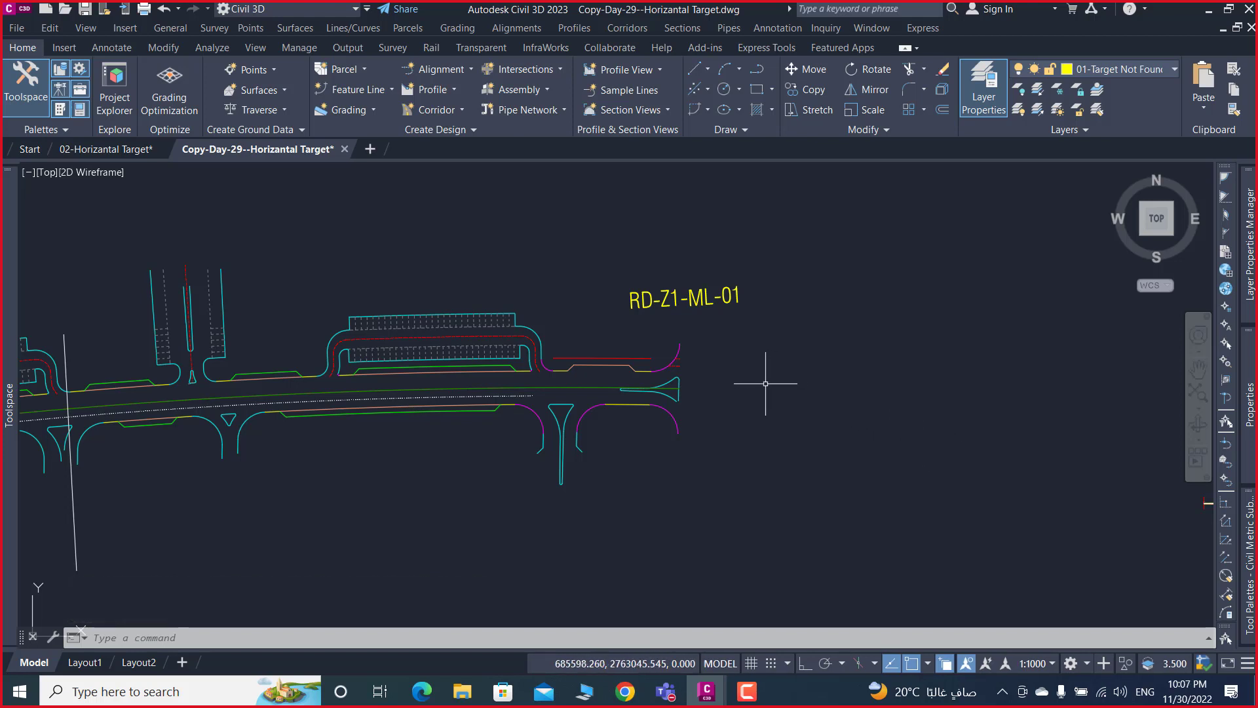
scroll(651, 382, up, 5)
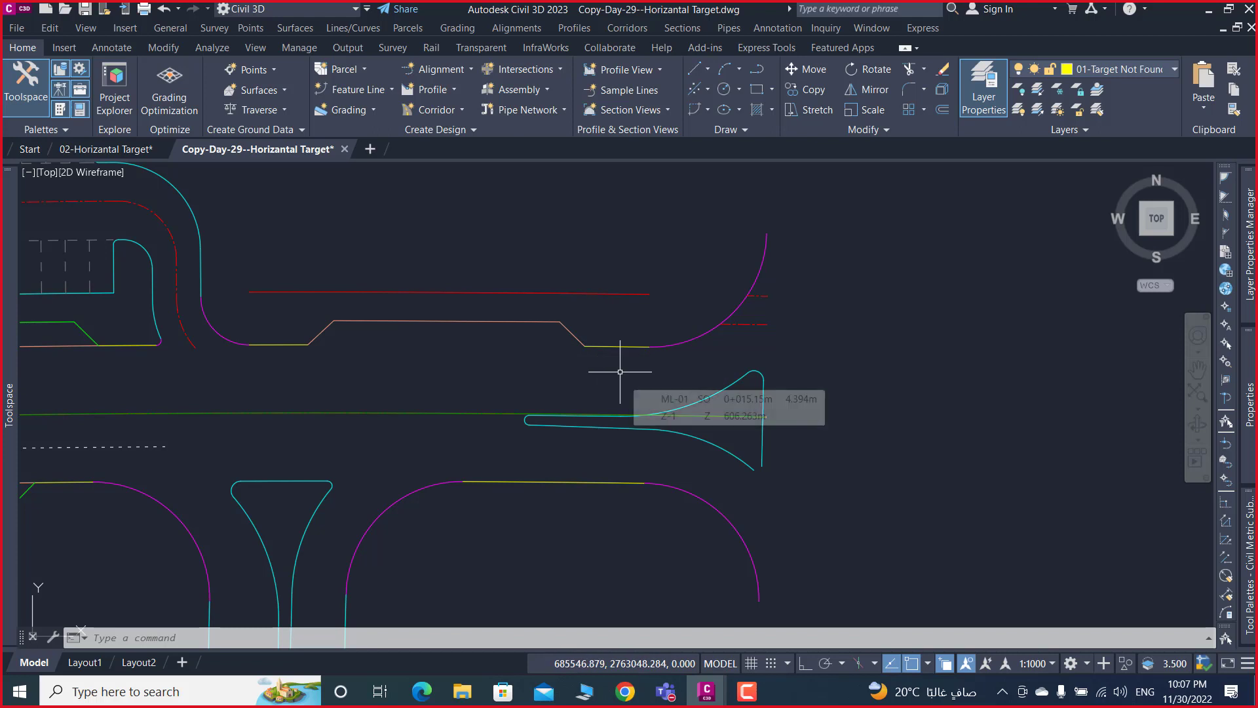
scroll(786, 354, down, 2)
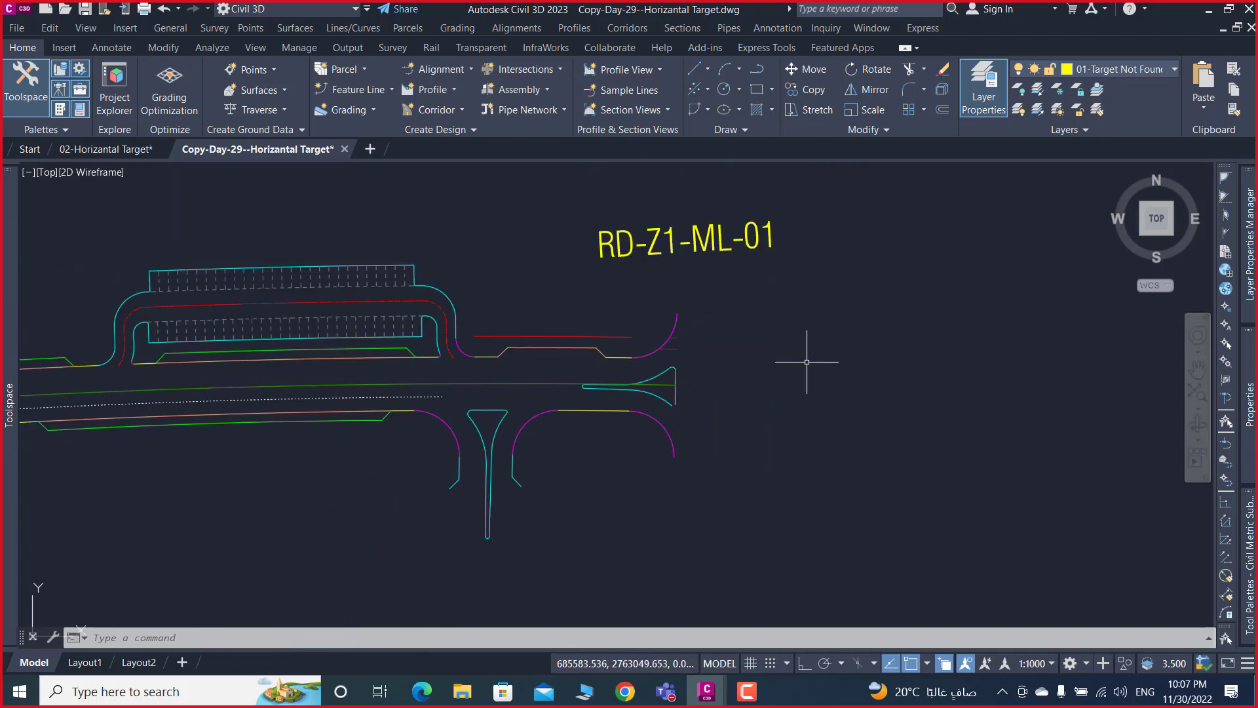
scroll(780, 354, down, 1)
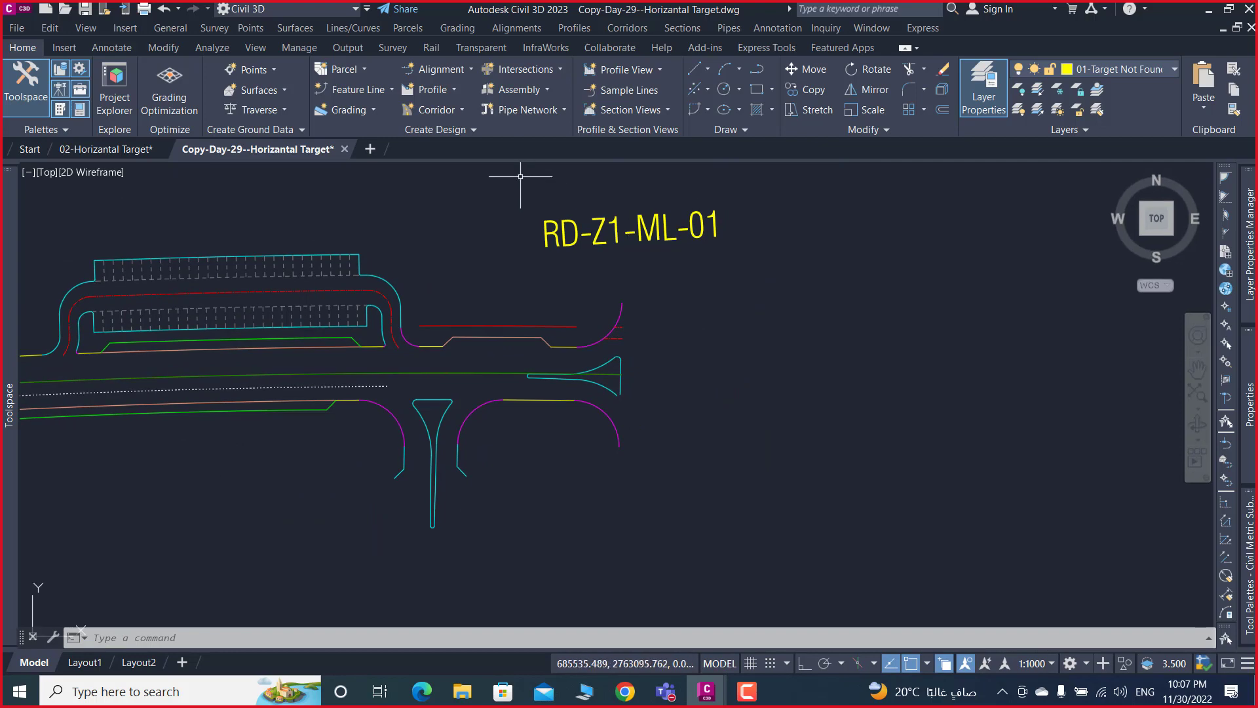
- Create corridor Z-1-ML01 on ML-01/PGL-ML-01 with assembly 001 and baseline/region parameters enabled
click(465, 113)
click(449, 136)
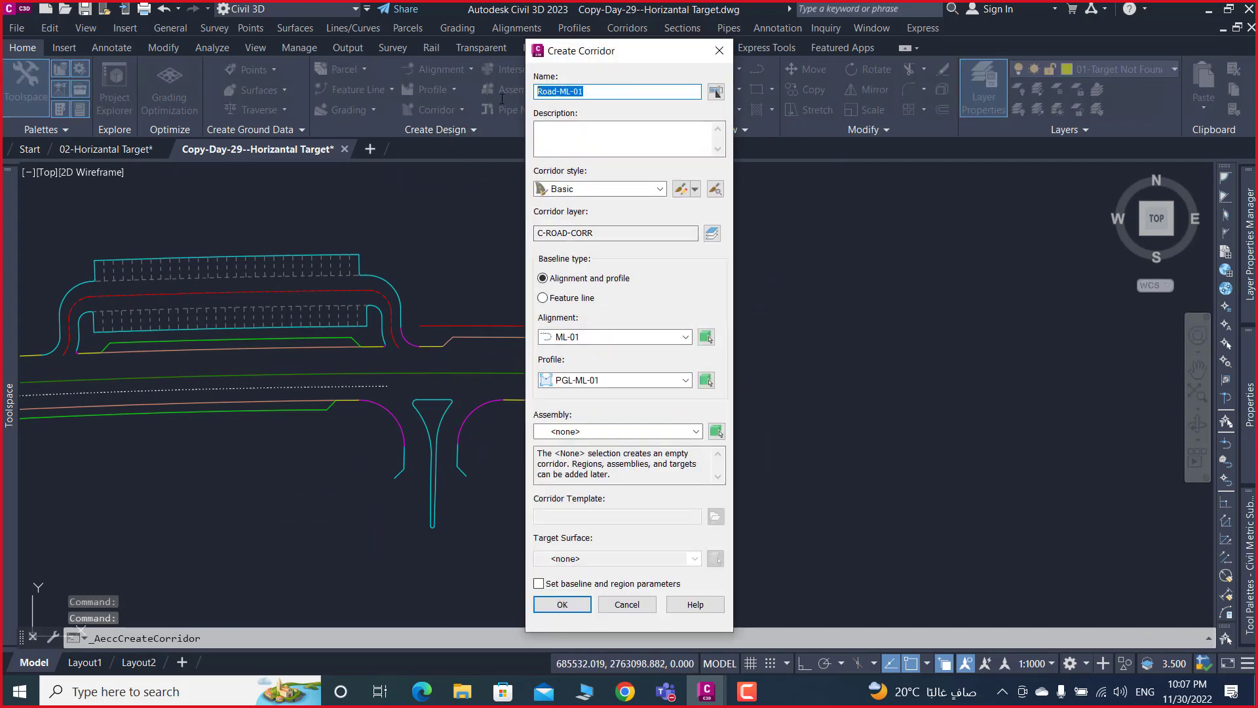
key(BackSpace)
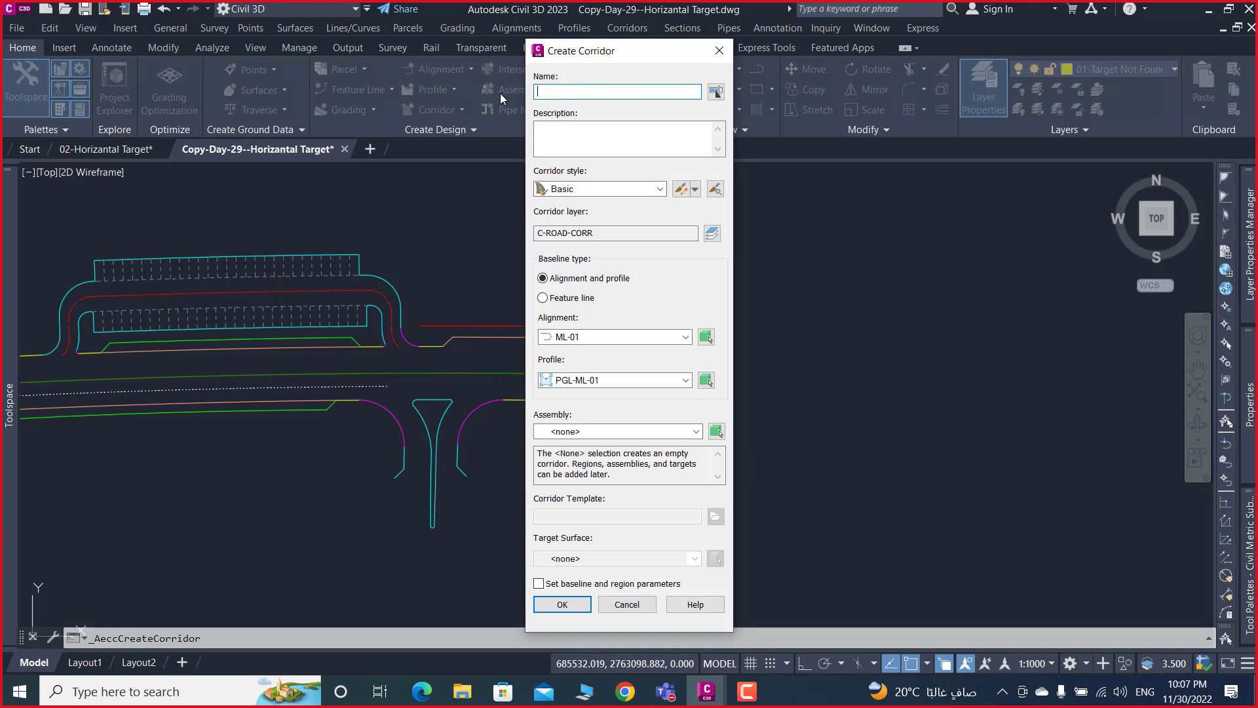
text(Z-1)
text(-)
text(ML0)
text(1)
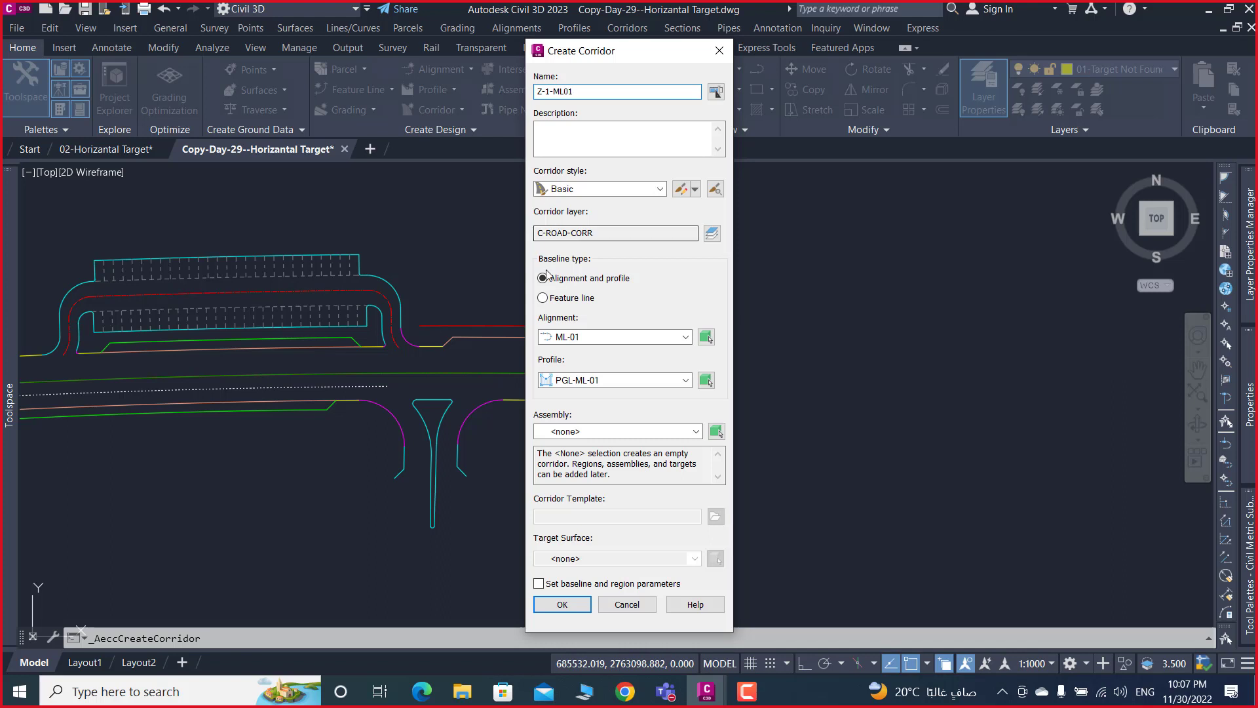
click(583, 431)
click(575, 452)
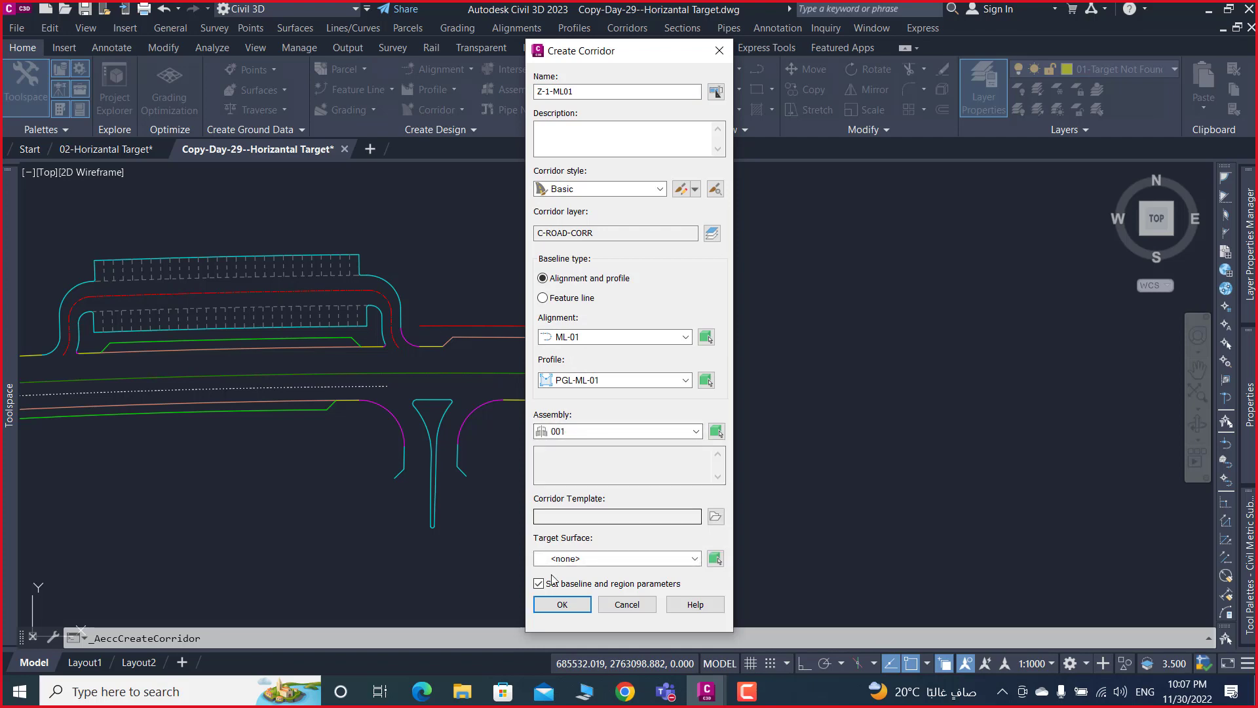
click(562, 604)
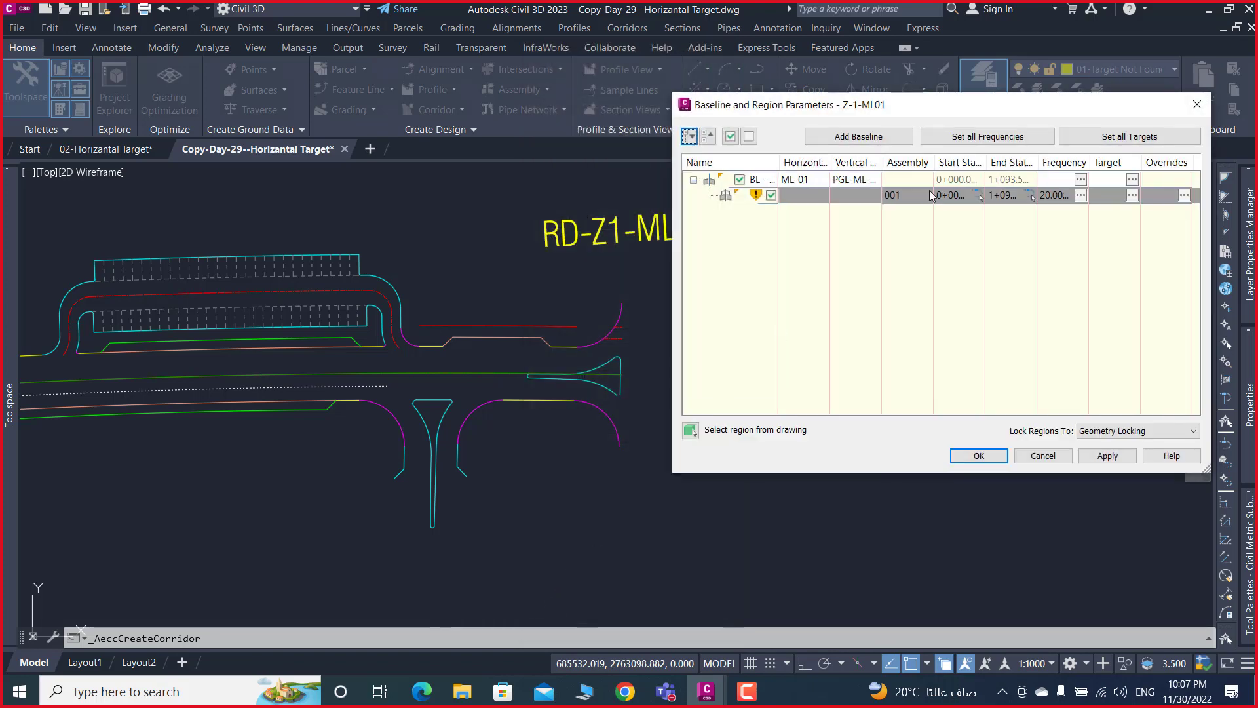
- Set the region to run from station 0+012.14 to 0+053.44
drag(1019, 106, 1010, 106)
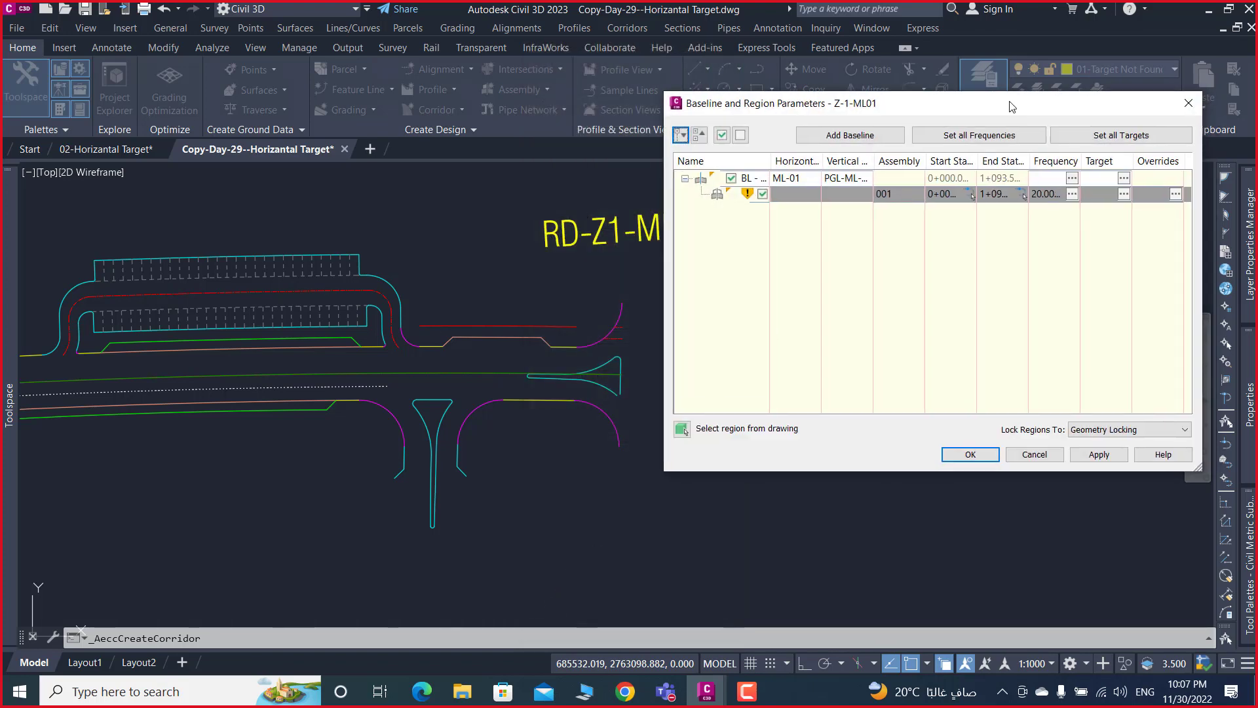
click(973, 196)
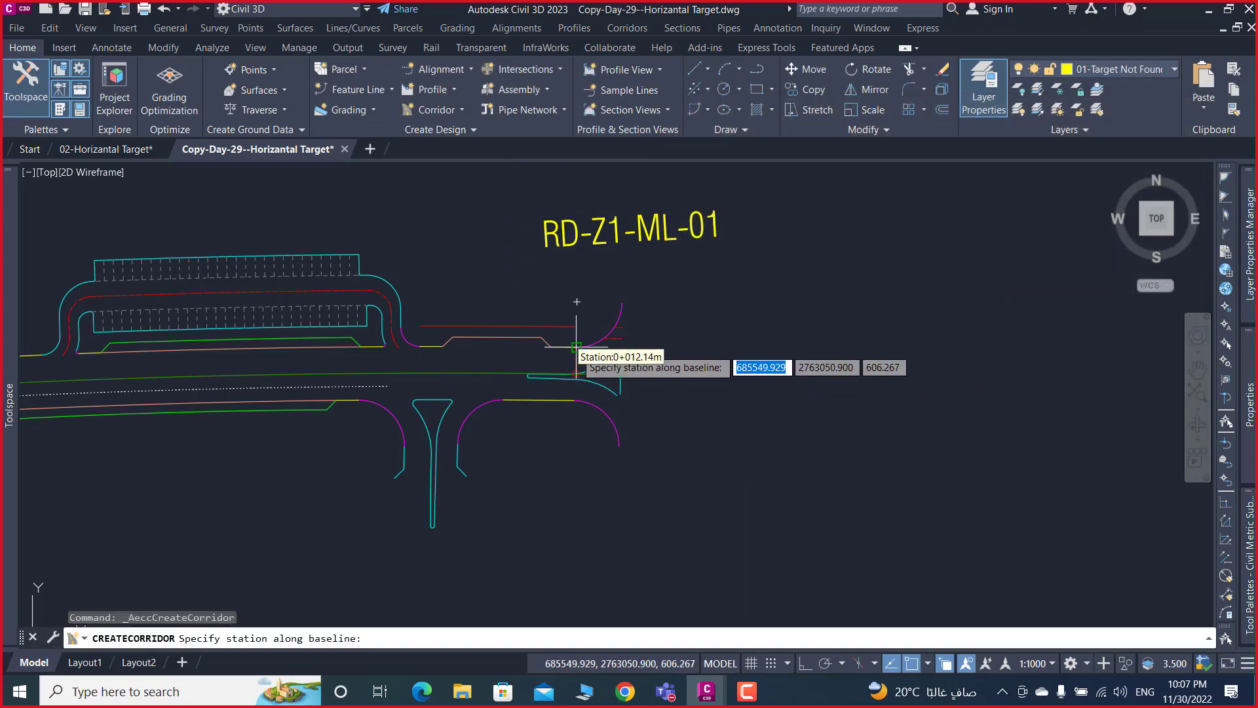
click(577, 354)
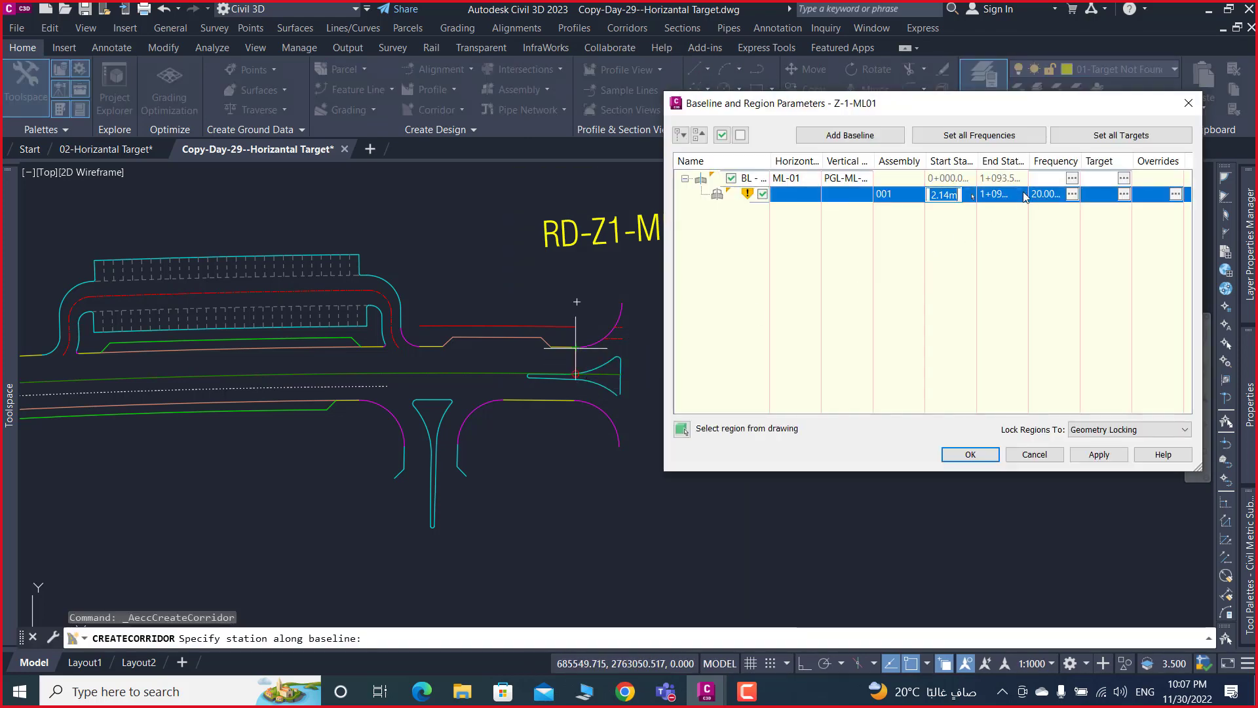
click(1024, 196)
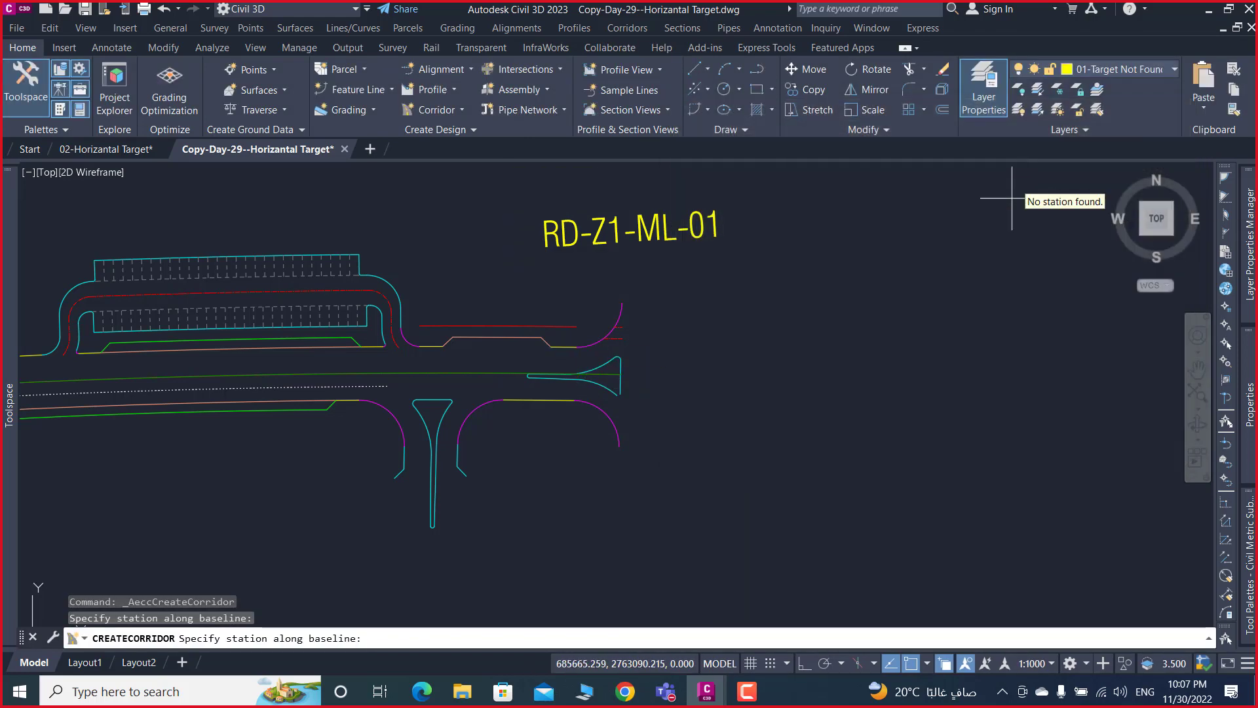
click(420, 345)
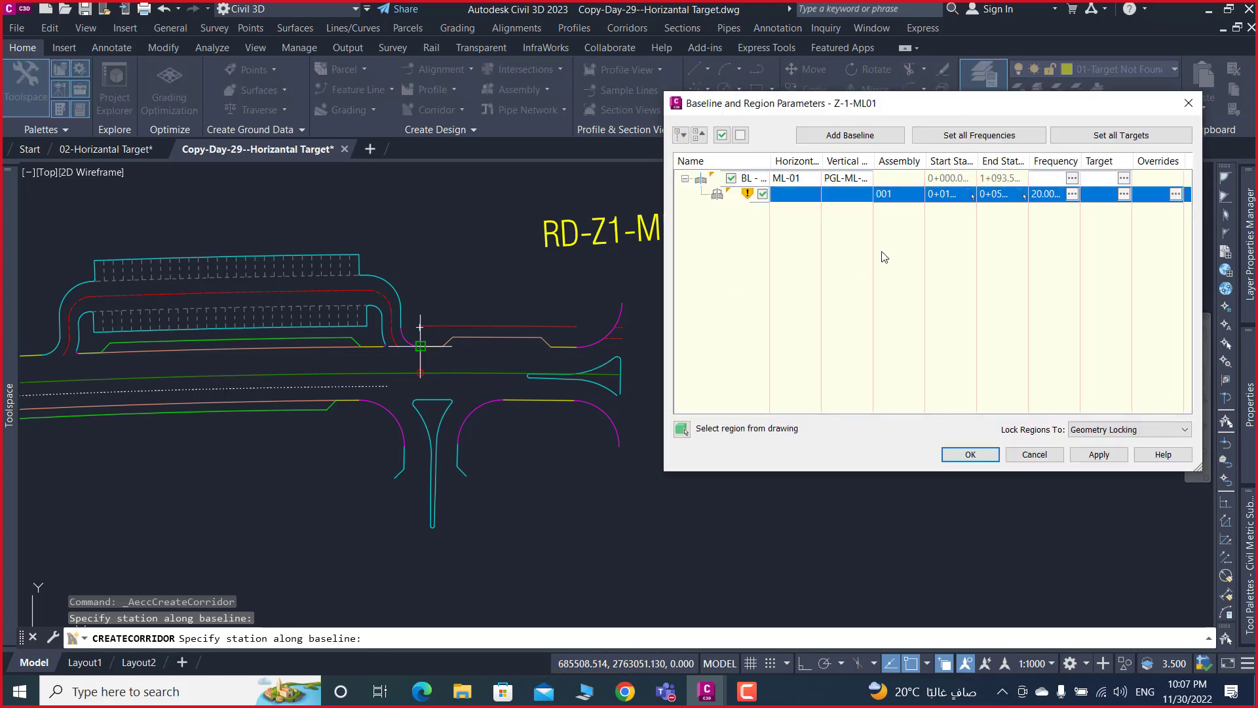
- Set tangent, curve, spiral and vertical curve frequencies to 0.500m
click(1073, 196)
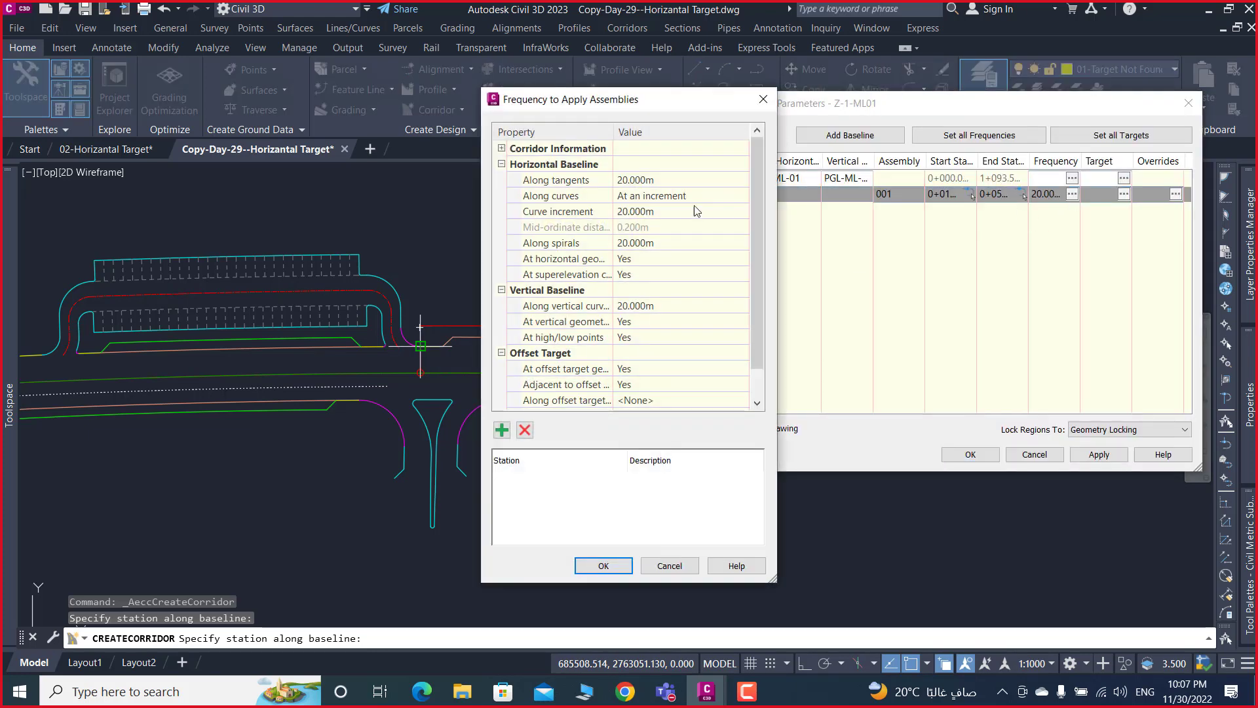
click(679, 182)
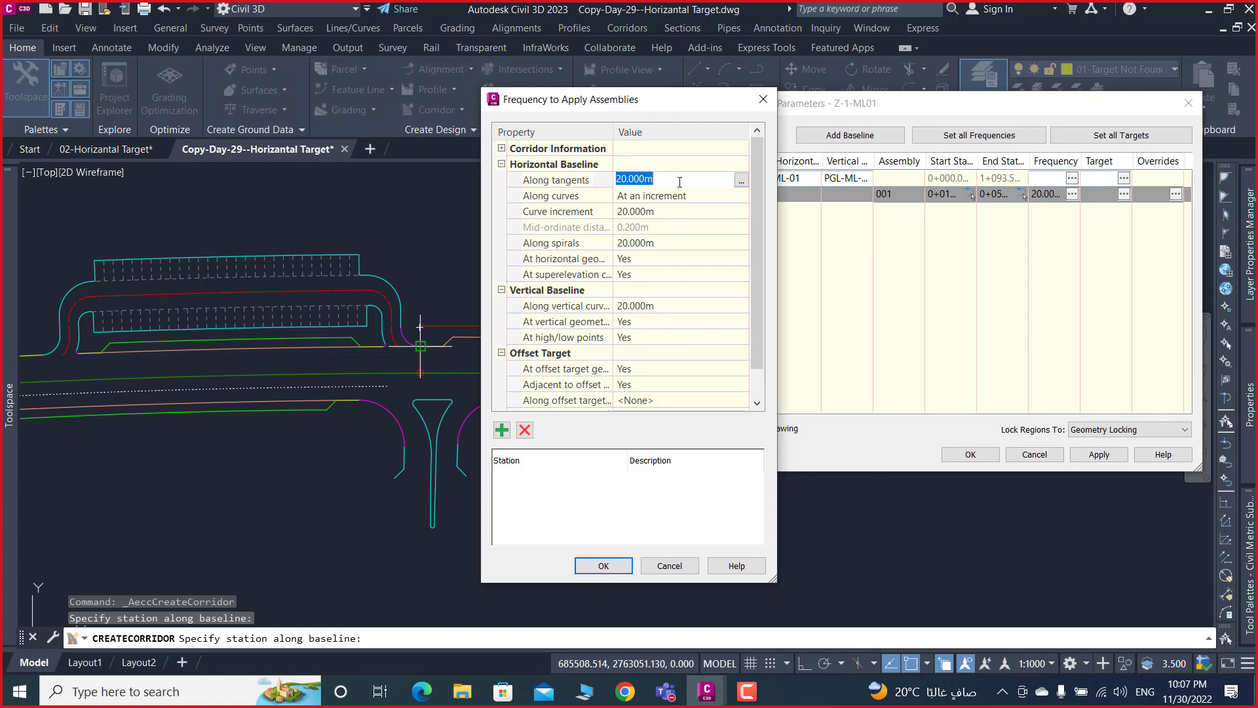
key(BackSpace)
click(692, 214)
text(.)
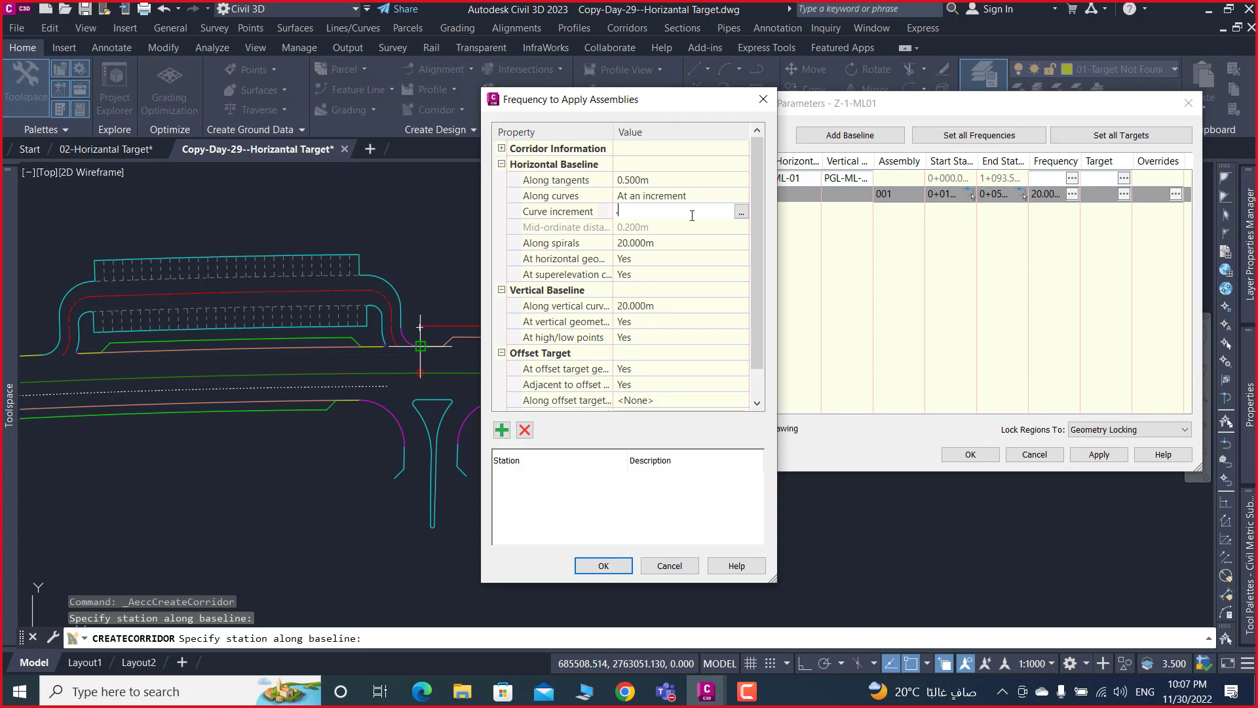
text(5)
key(Return)
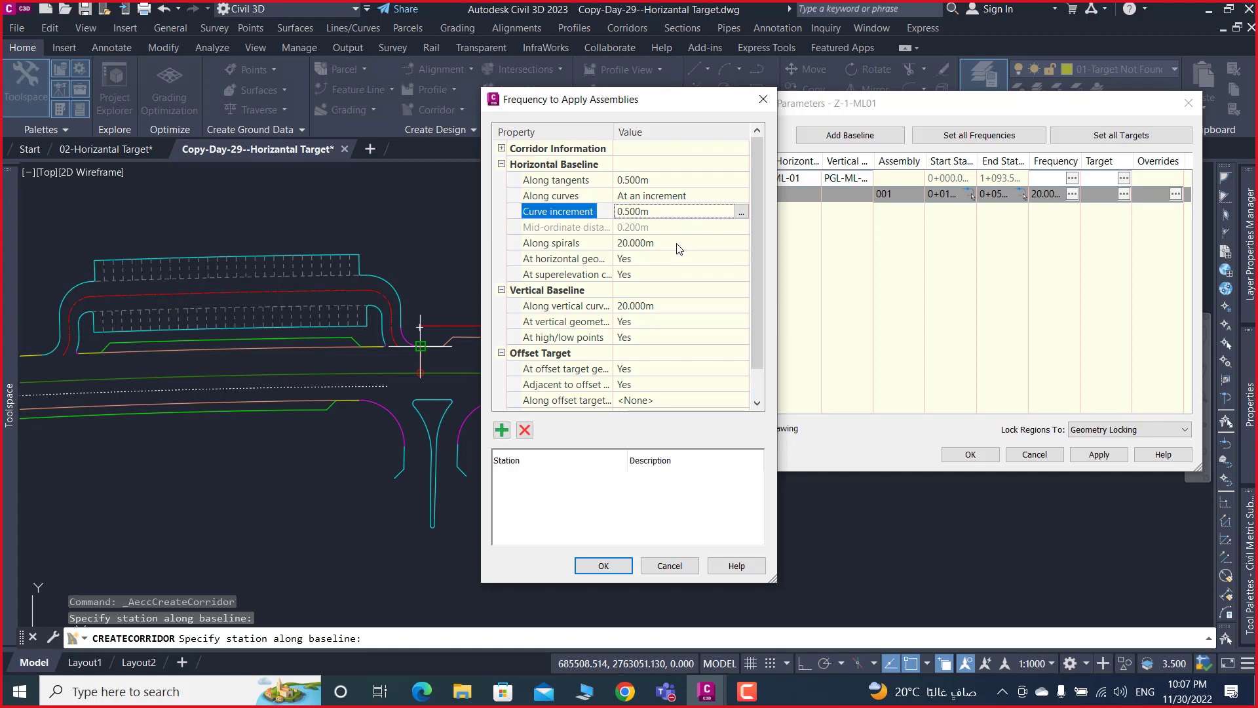
click(678, 242)
text(.5)
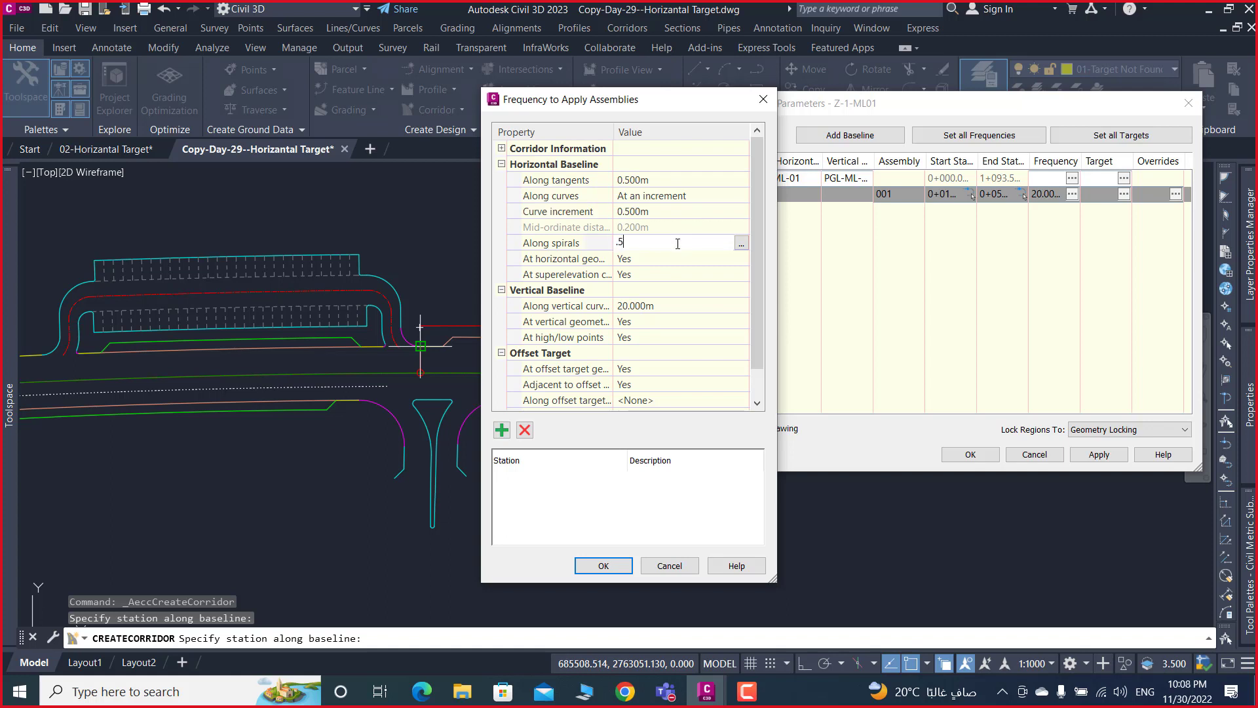
key(Return)
click(673, 306)
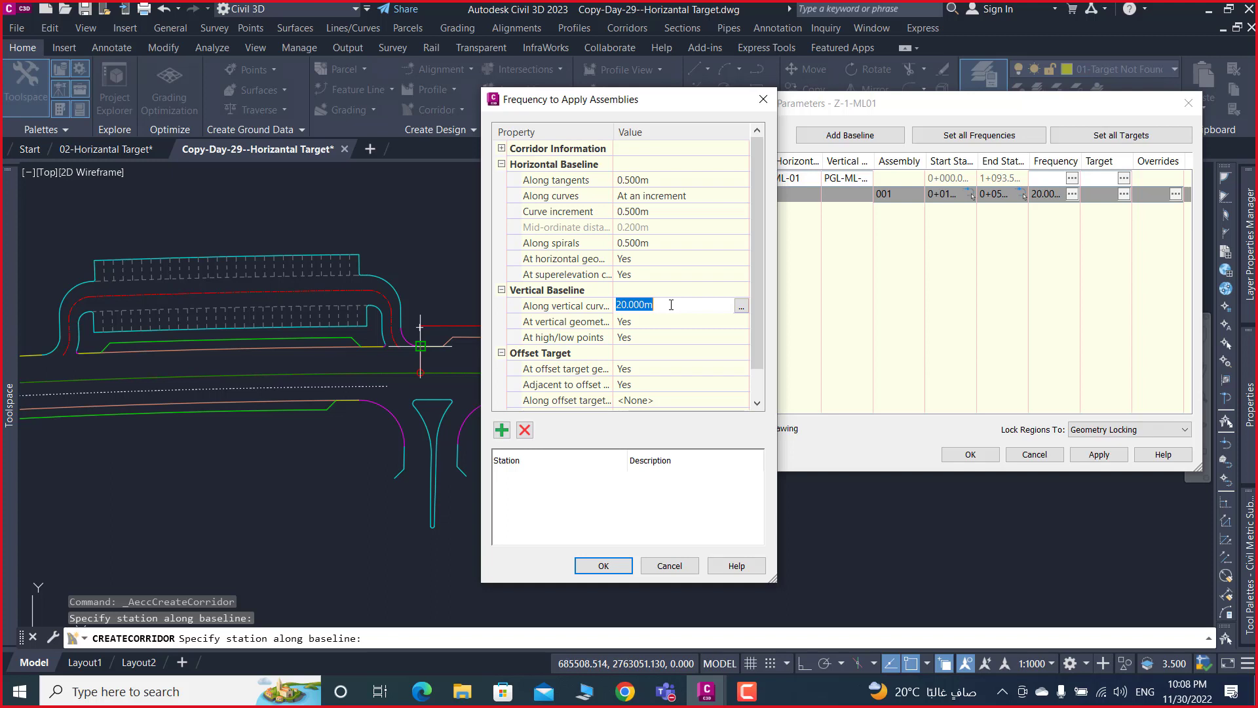
text(.5)
click(597, 571)
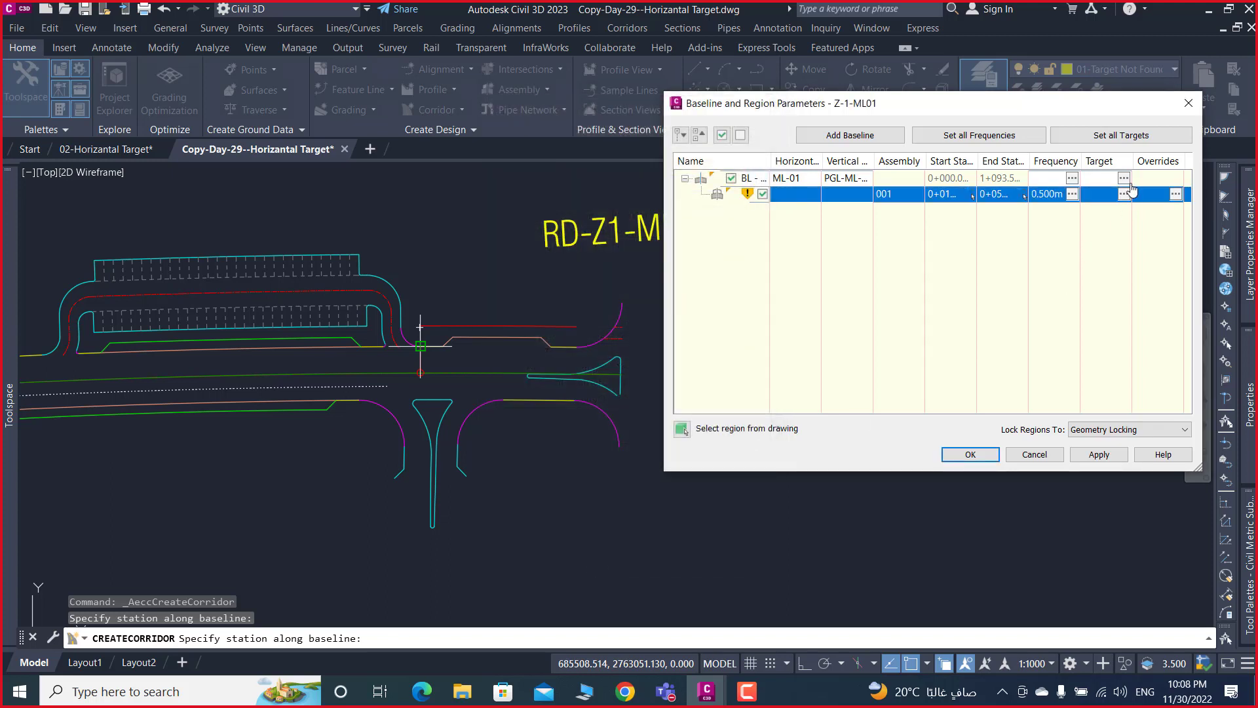
- In target mapping, collapse all six subassembly groups, then expand 02-B-Target Not Found
click(1127, 193)
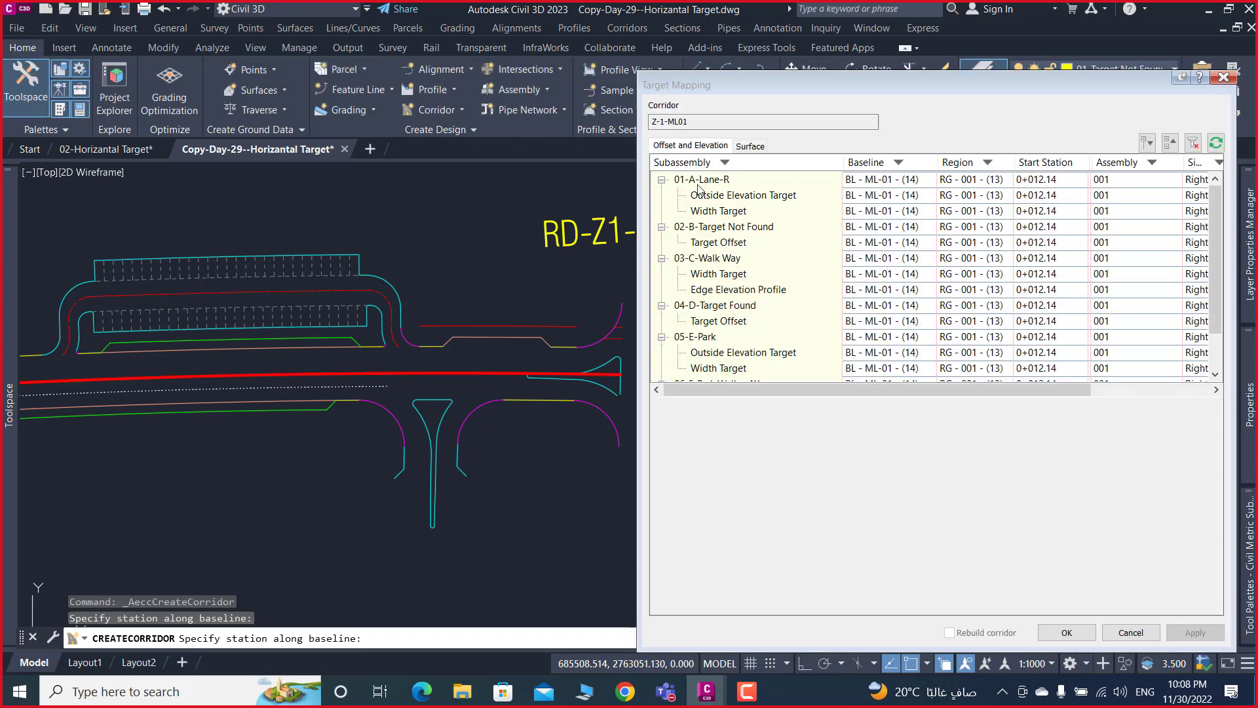
click(662, 179)
click(662, 195)
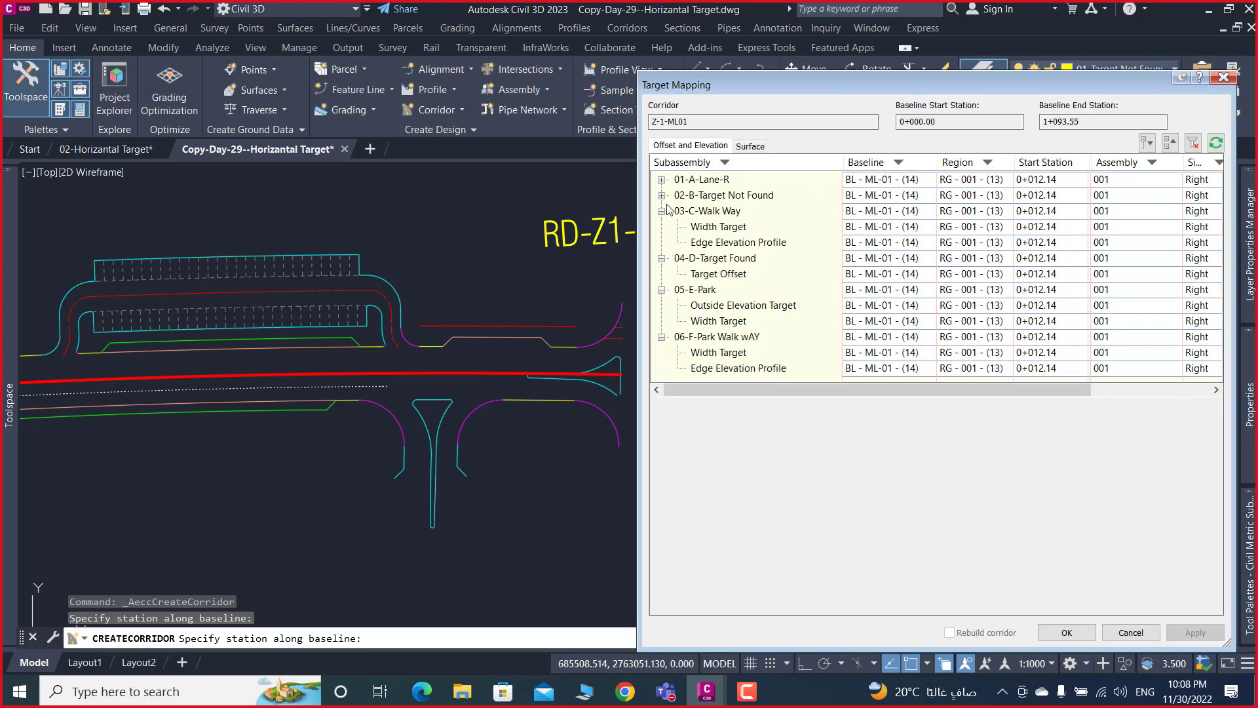
click(662, 226)
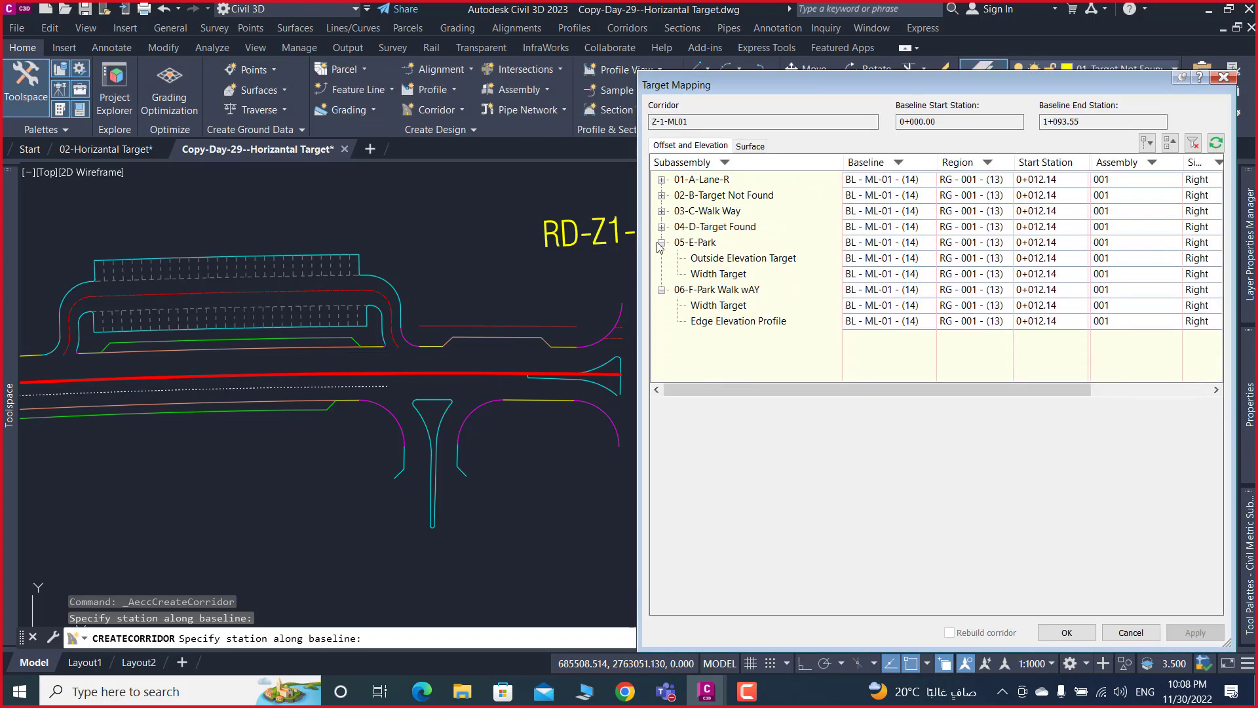
click(662, 243)
drag(807, 93, 847, 100)
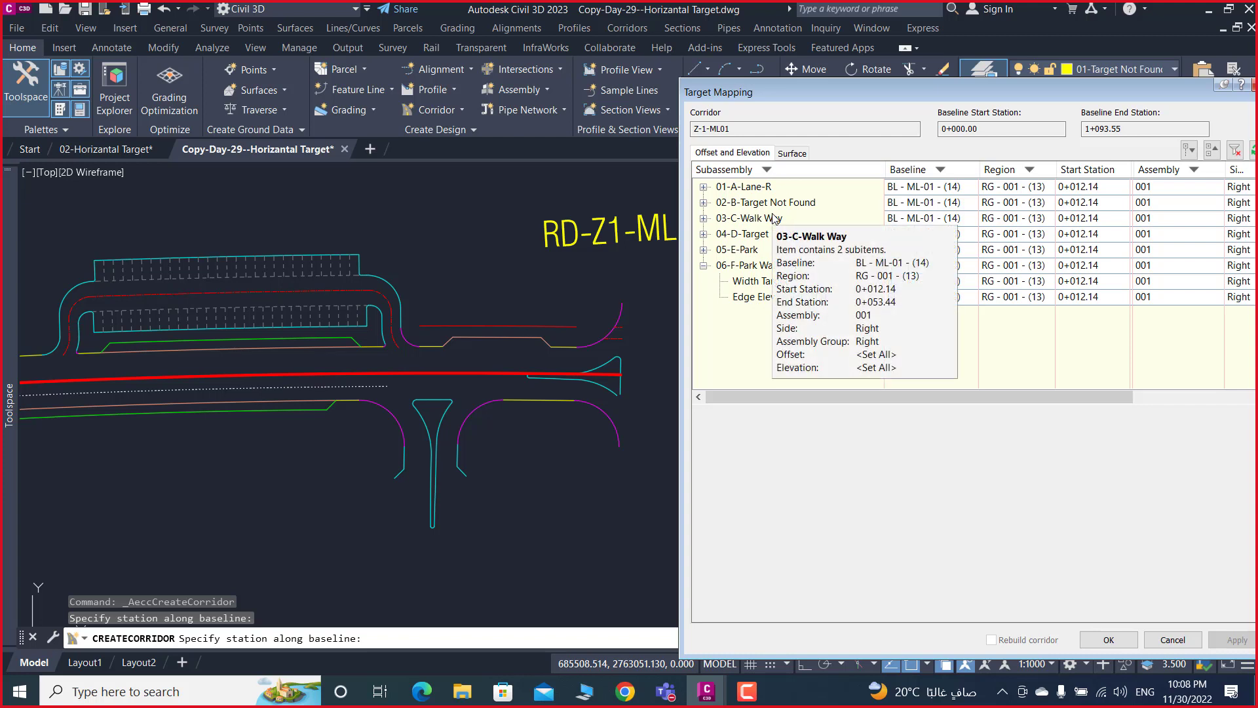
click(703, 265)
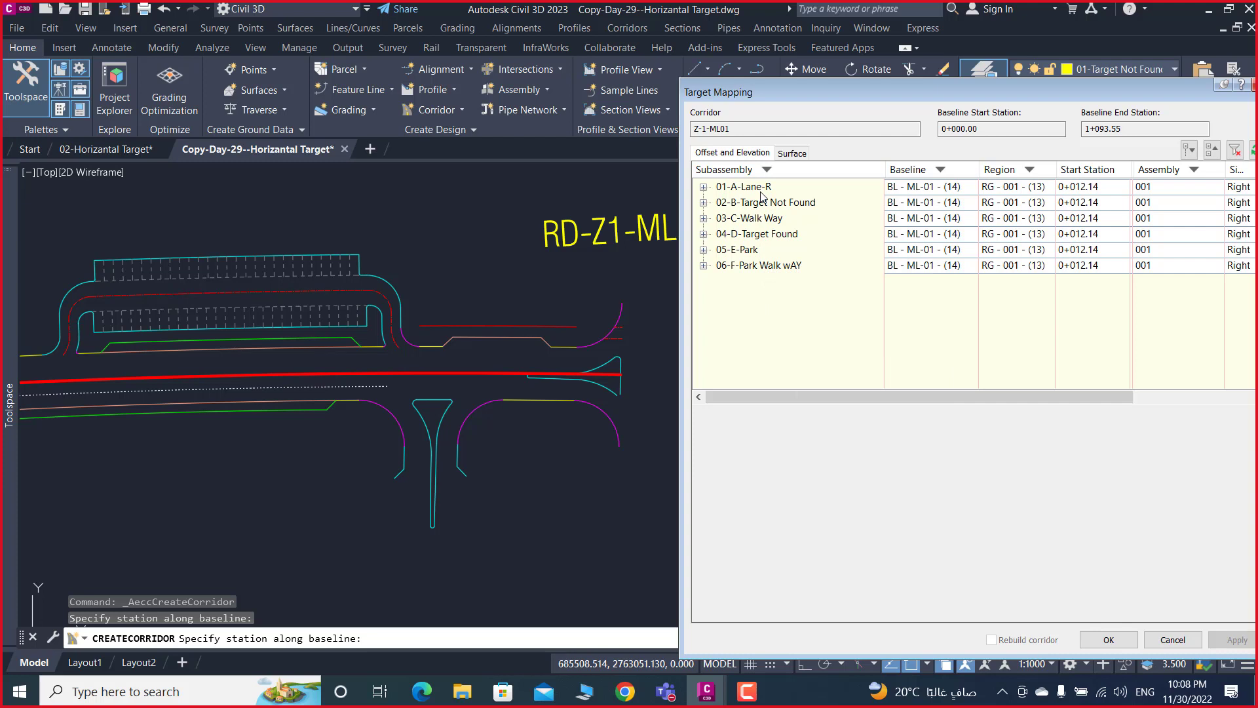
mouse_move(765, 202)
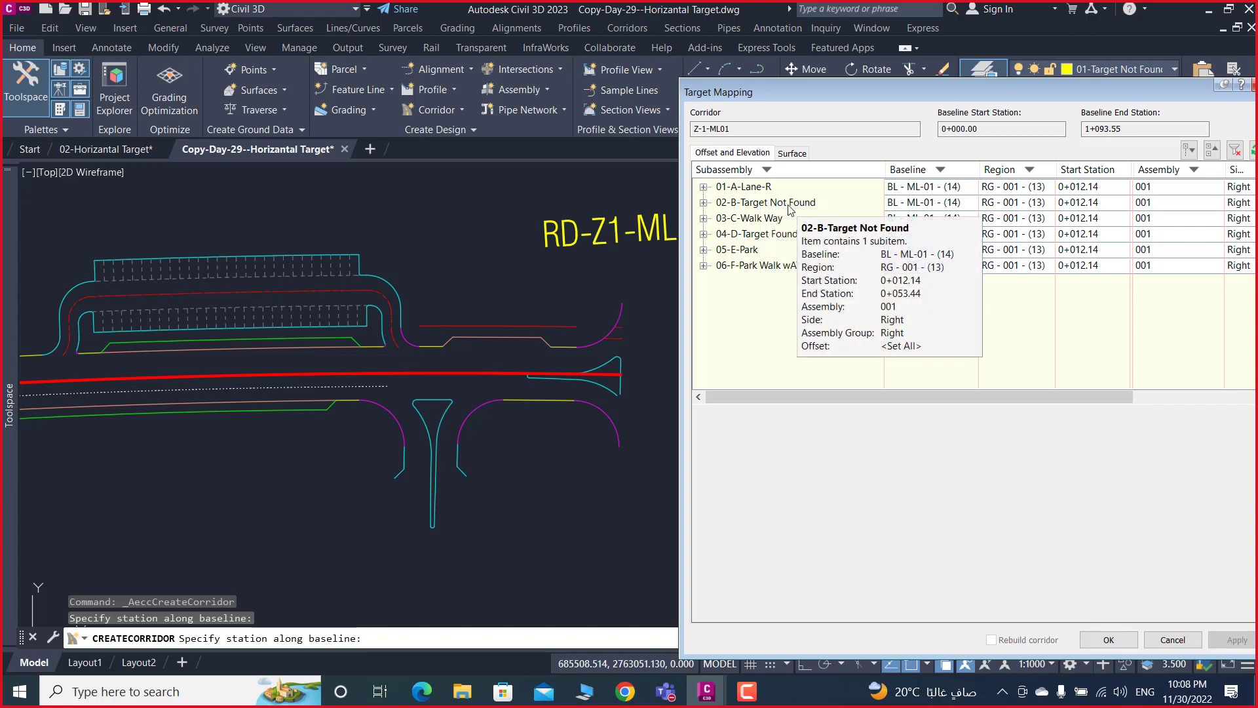
click(704, 203)
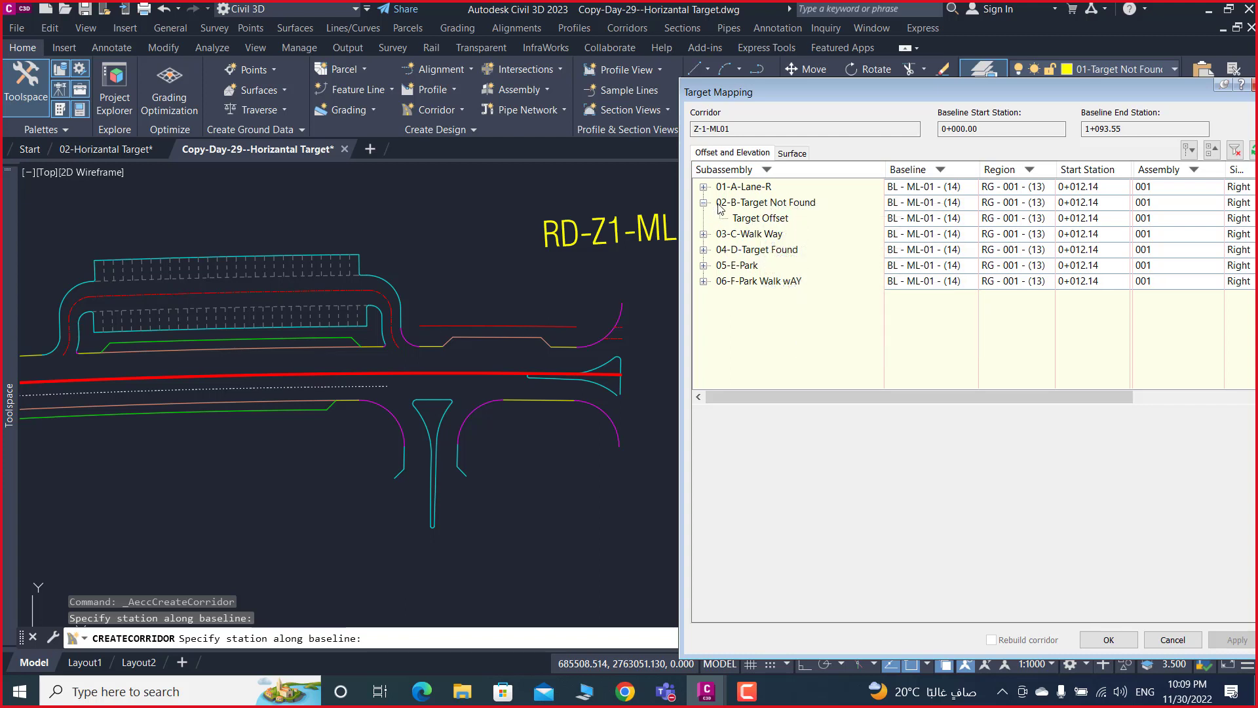
- Target 02-B-Target Not Found's Target Offset at the 01-Target Not Found polylines
click(764, 221)
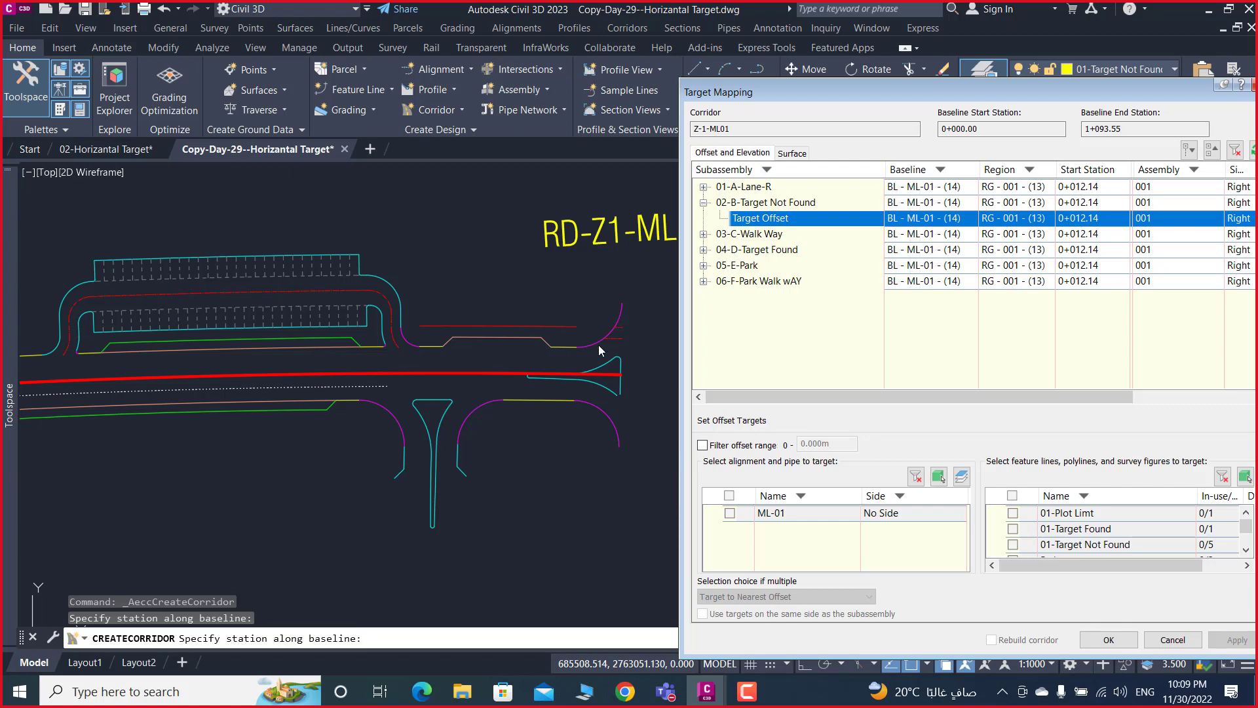
click(1014, 544)
click(1014, 544)
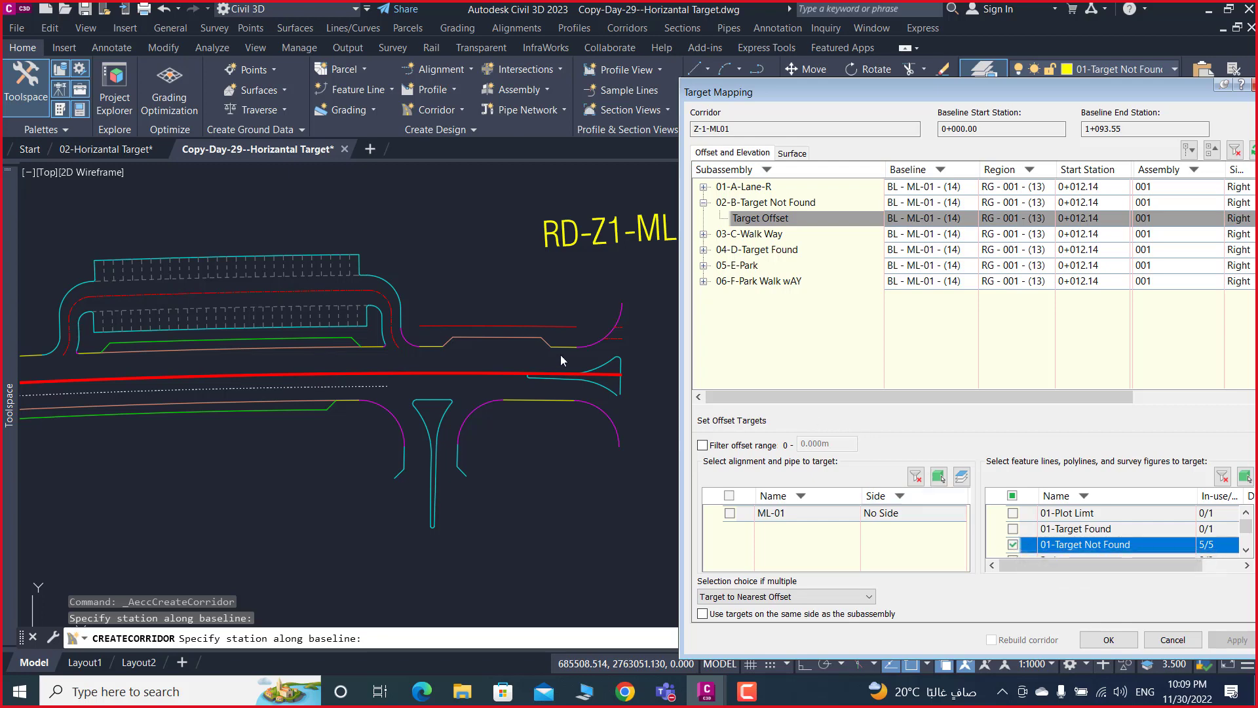
- Target 03-C-Walk Way's Width Target at 01-Plot Limt, then accept and apply the mapping
click(704, 204)
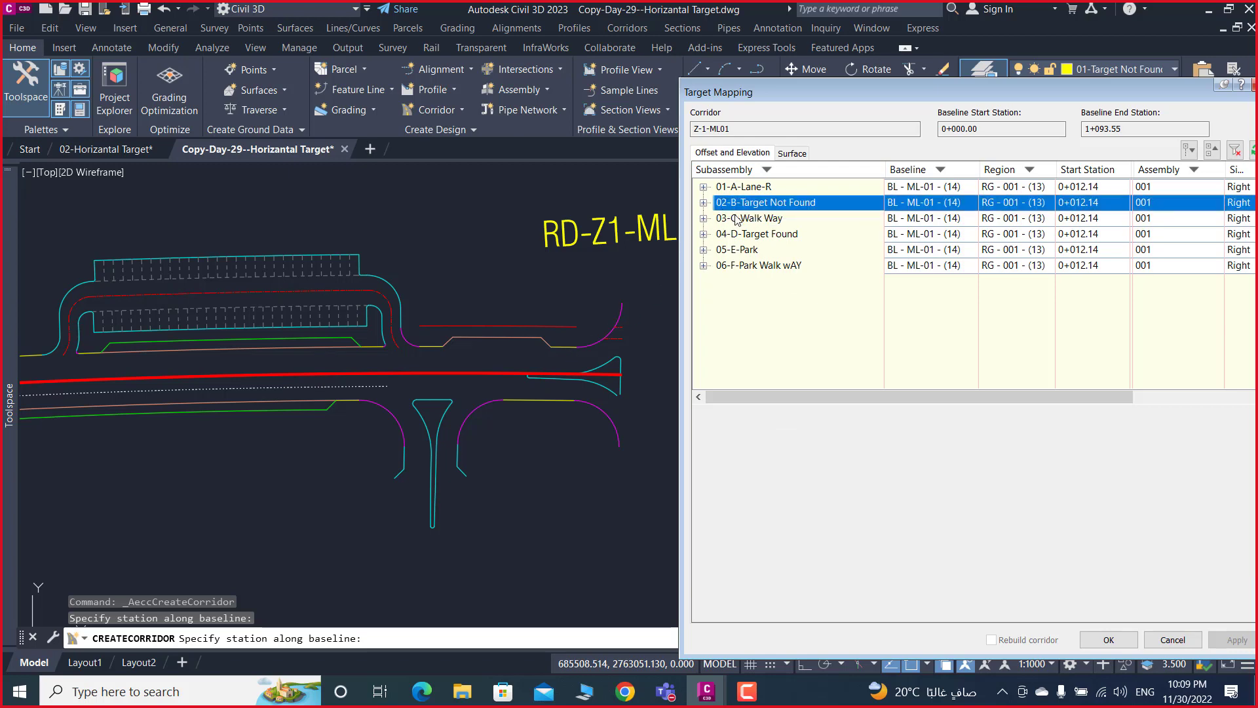
click(704, 218)
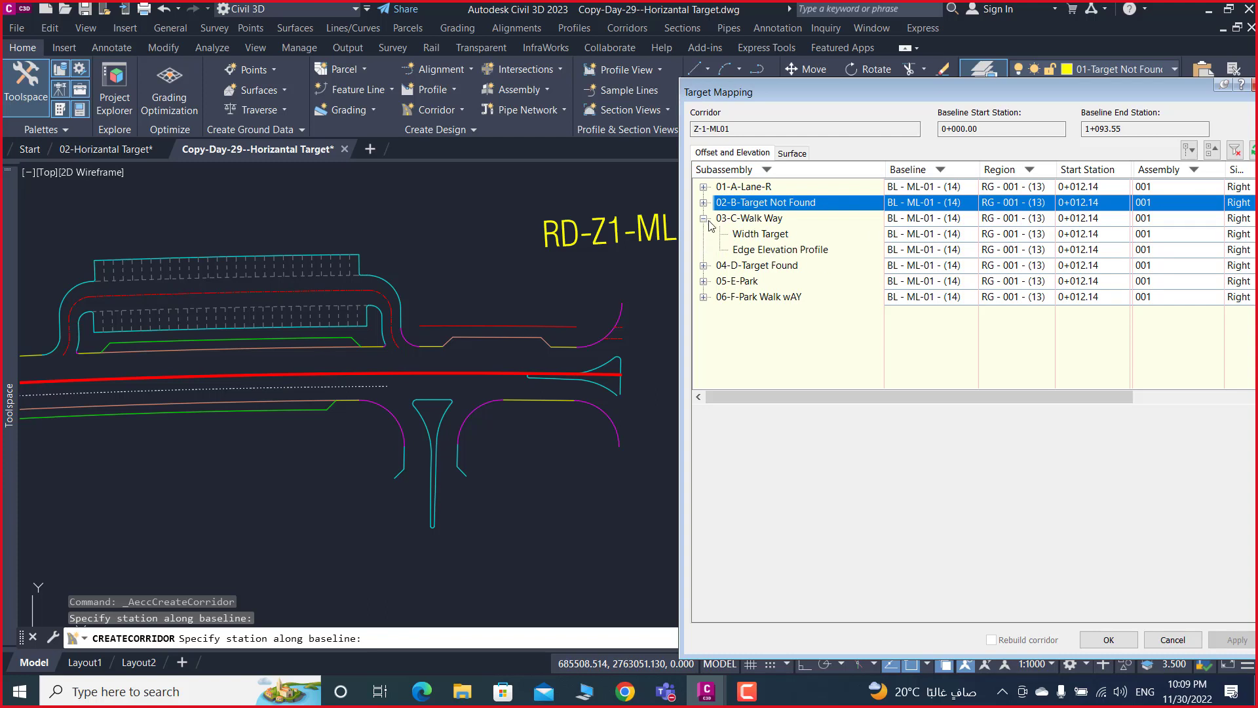
click(749, 236)
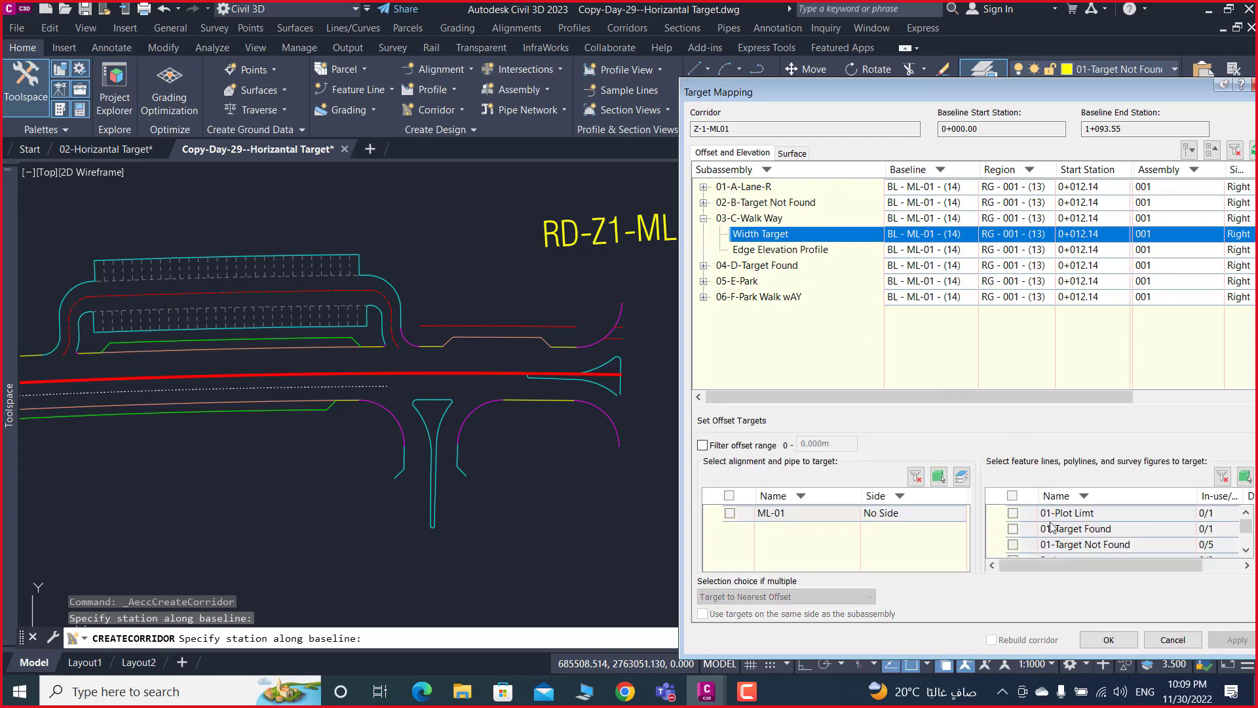
click(1012, 513)
click(704, 219)
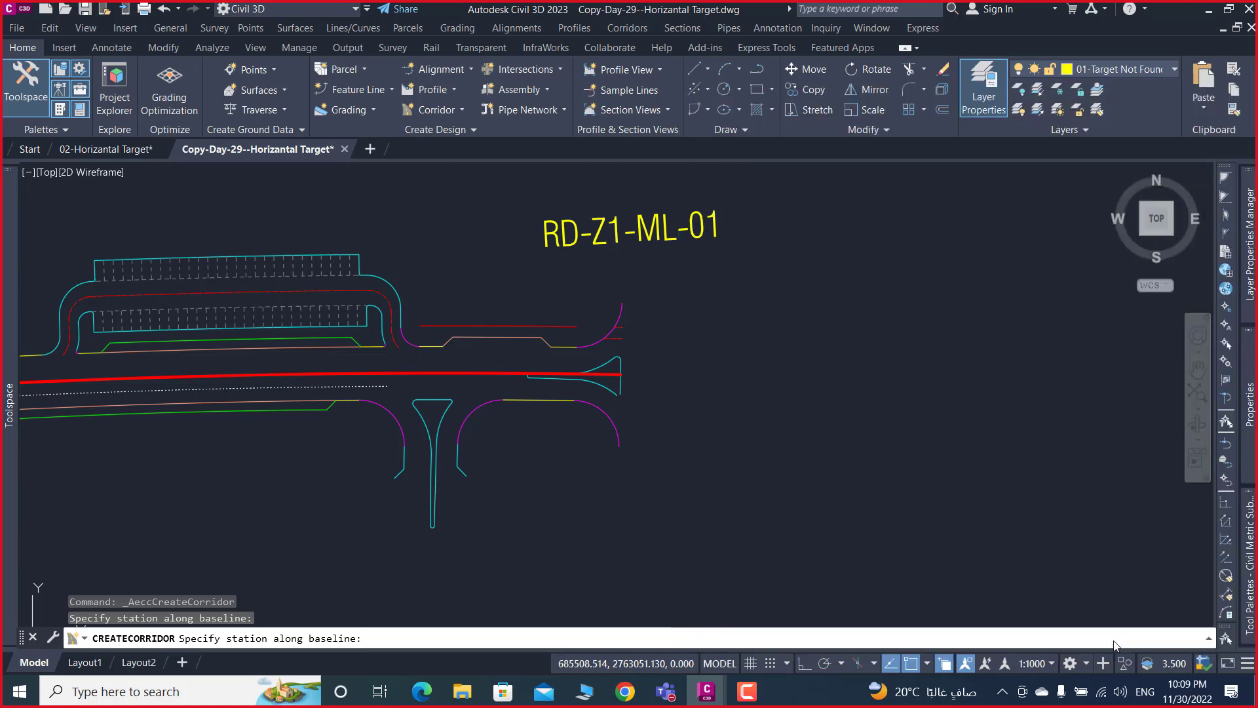
click(1108, 640)
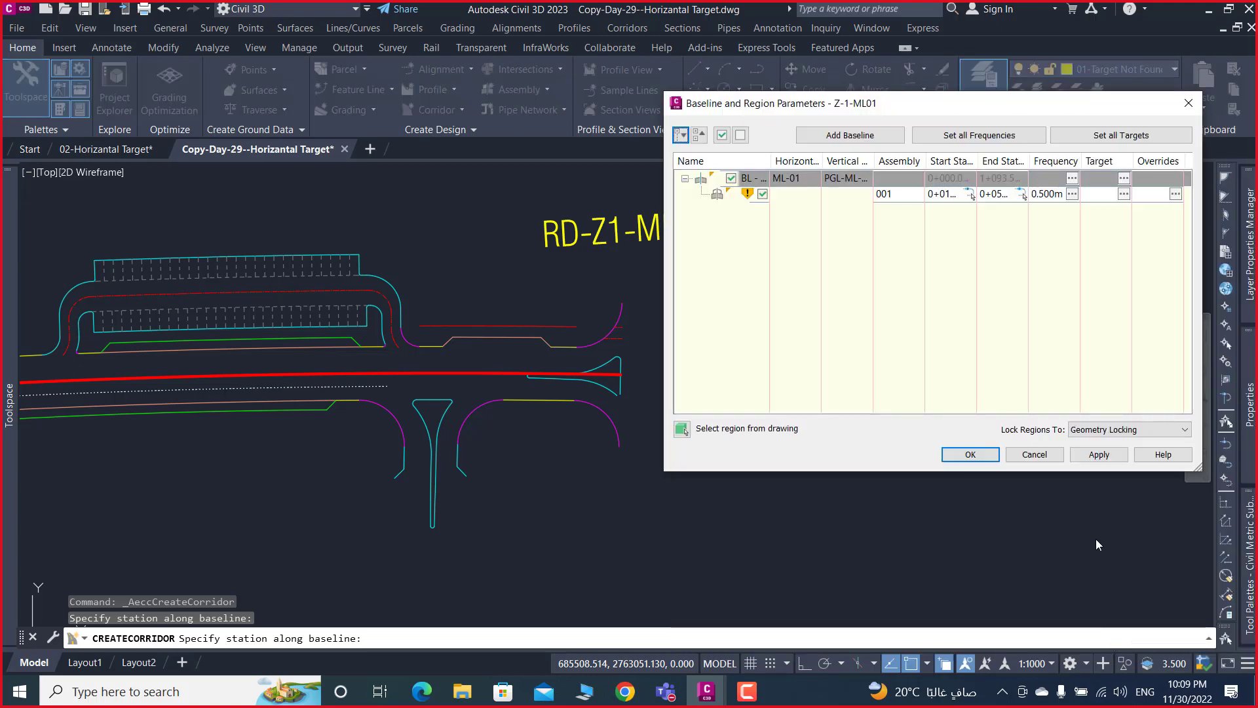
click(1101, 459)
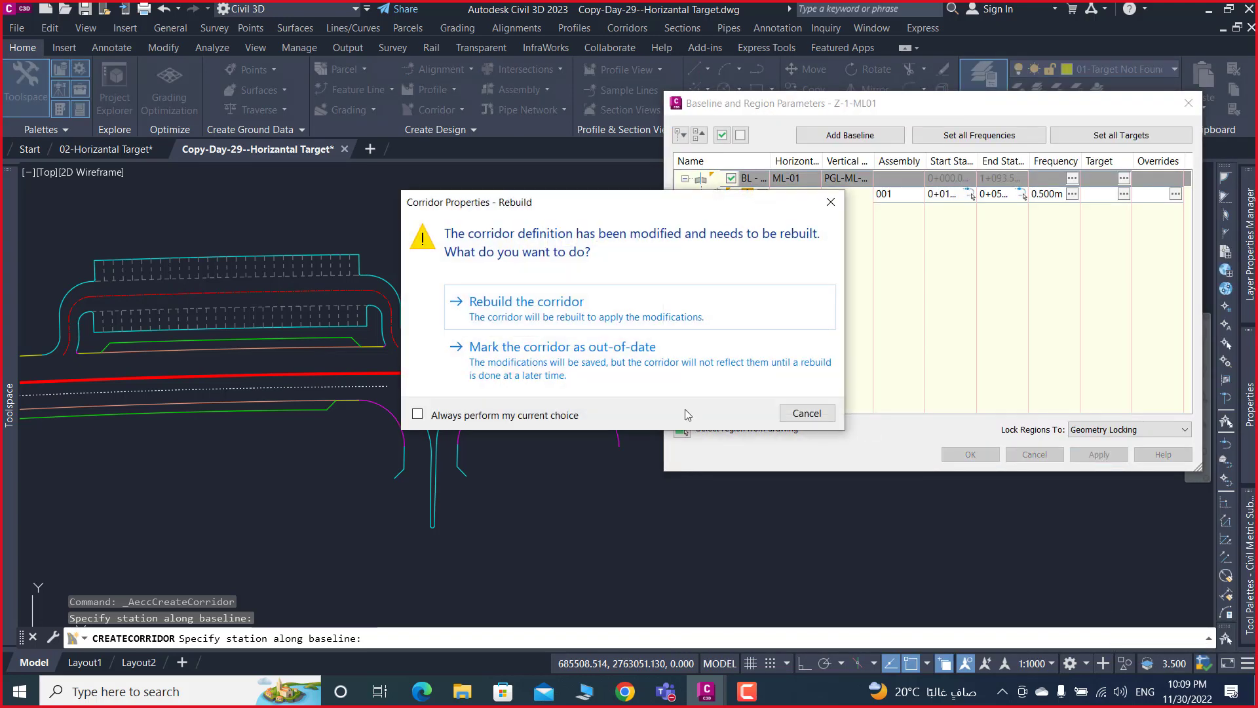
- Rebuild corridor Z-1-ML01, close region parameters, and zoom in on the corridor's right end
click(527, 316)
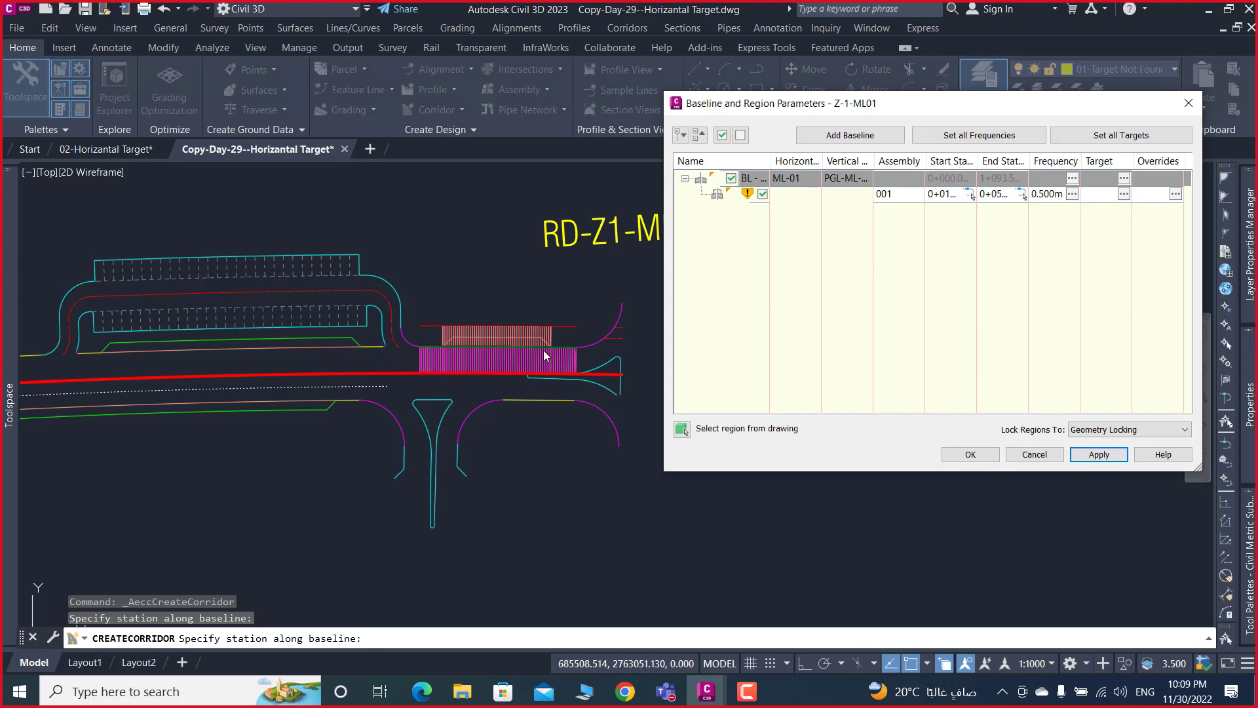
click(970, 454)
scroll(527, 350, up, 3)
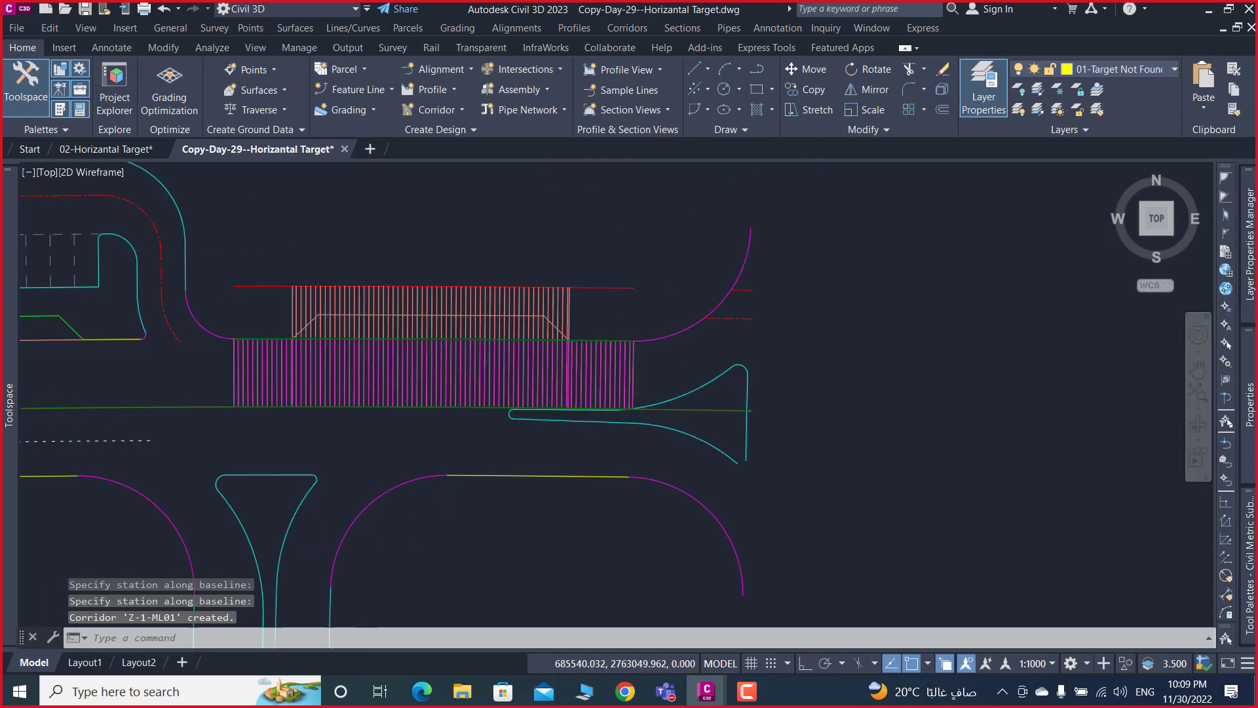
scroll(573, 337, up, 3)
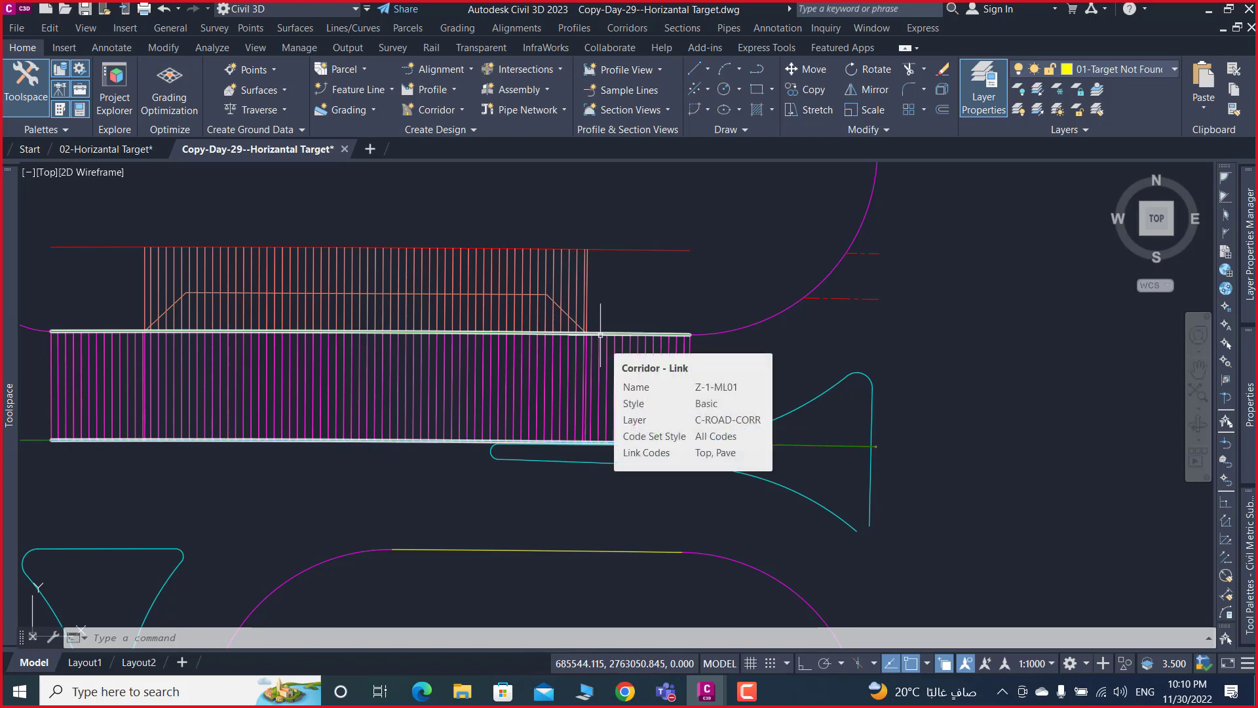
scroll(599, 335, up, 5)
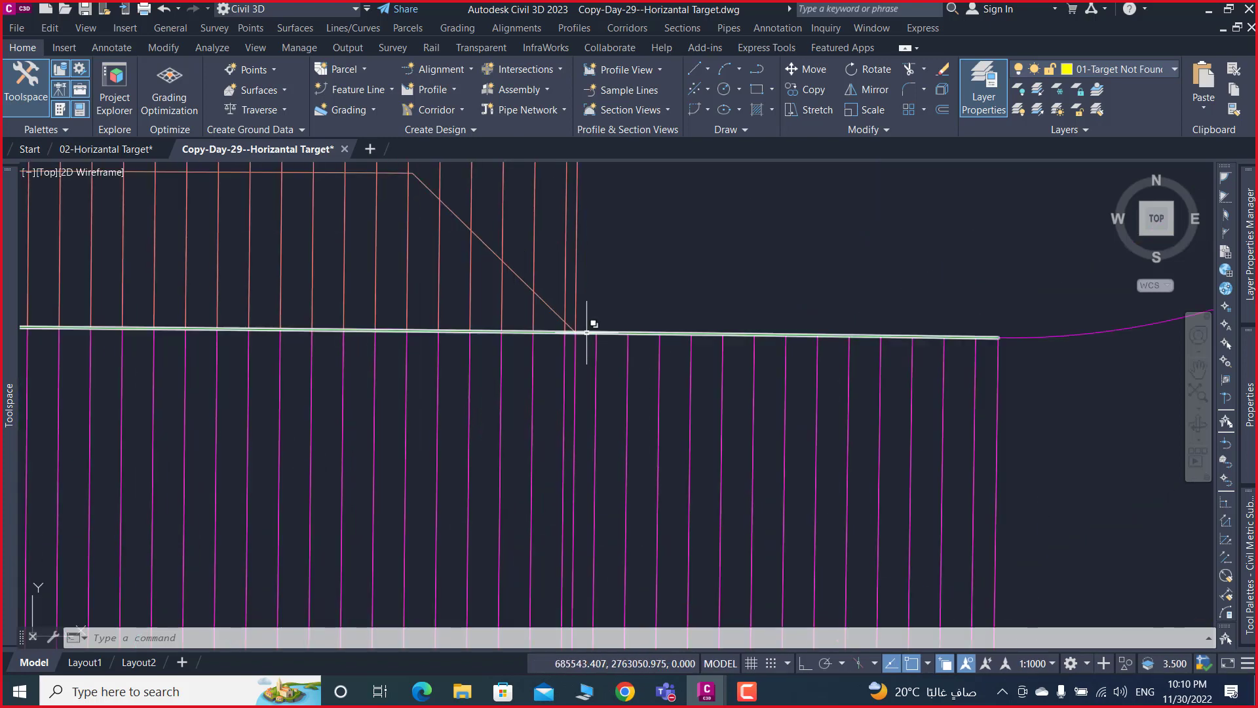
- Inspect the diagonal target polyline, then select corridor Z-1-ML01 in the drawing
click(543, 301)
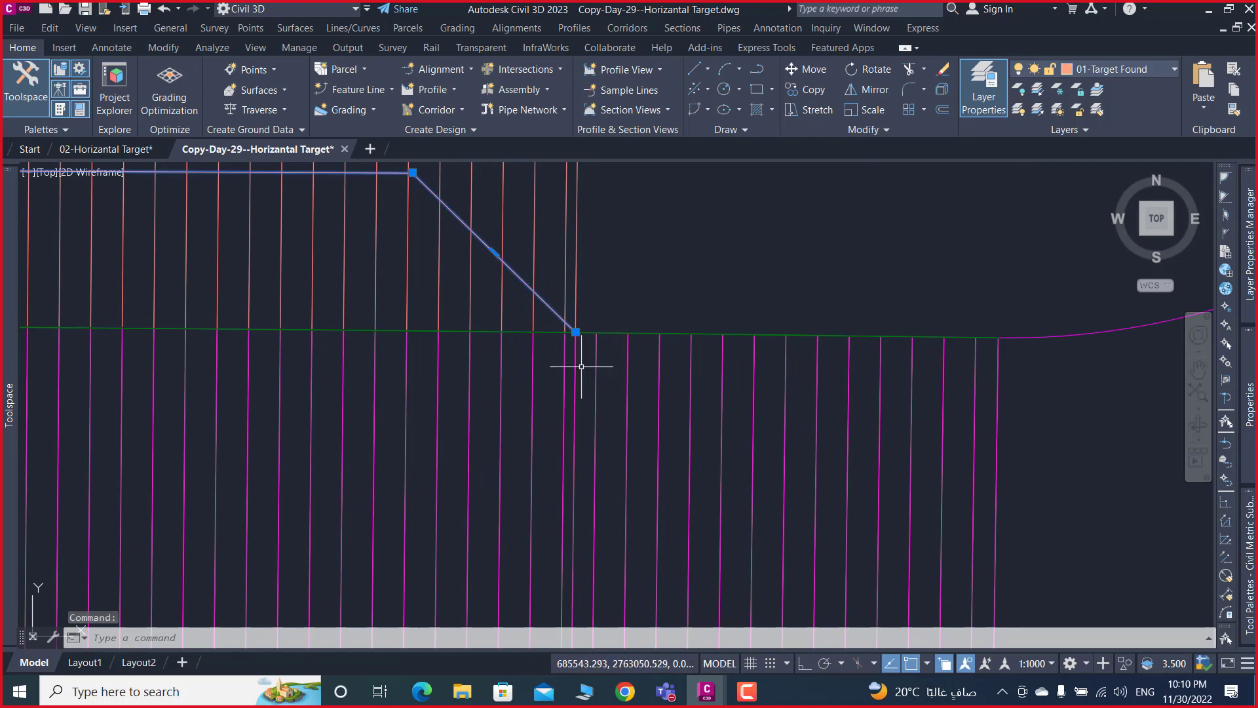
scroll(584, 379, down, 4)
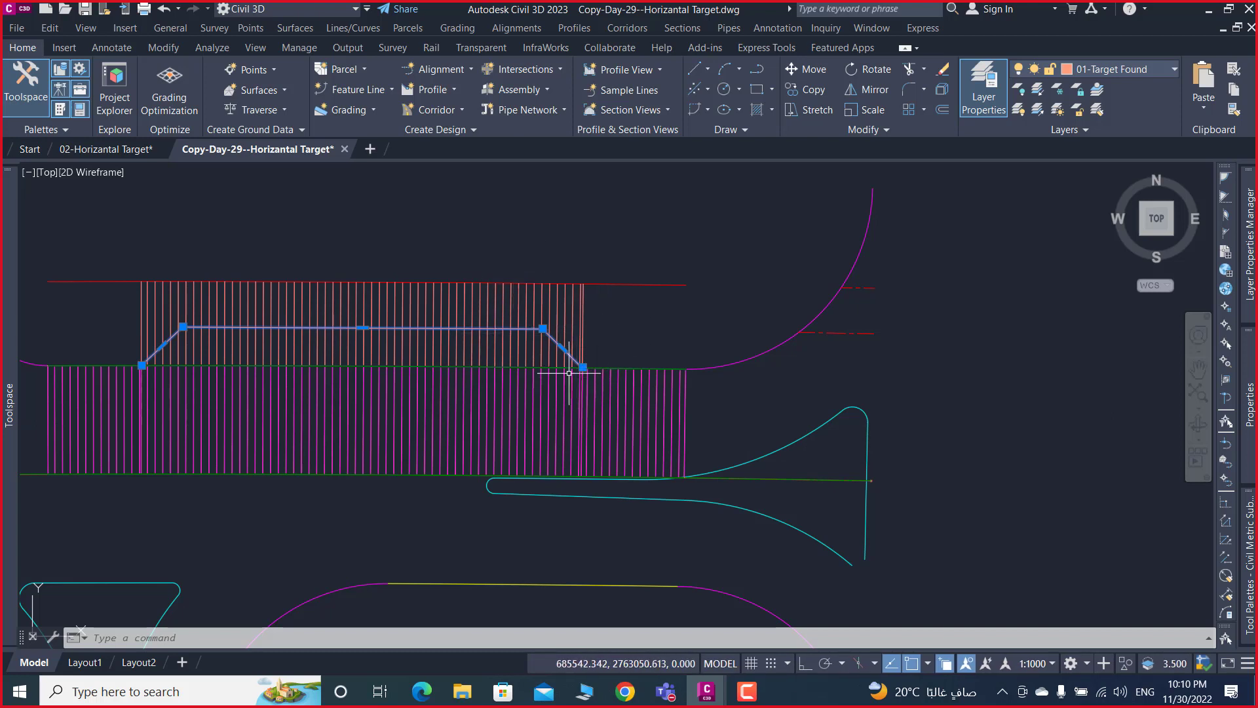
mouse_move(583, 367)
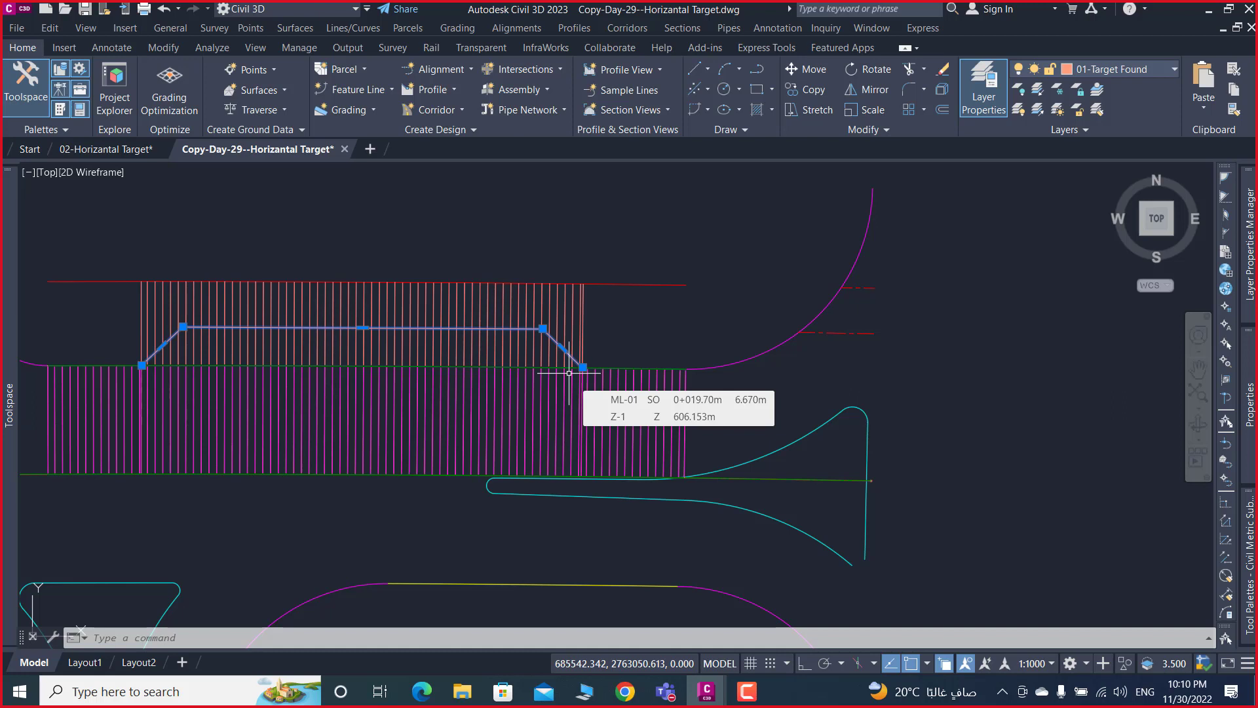
key(Escape)
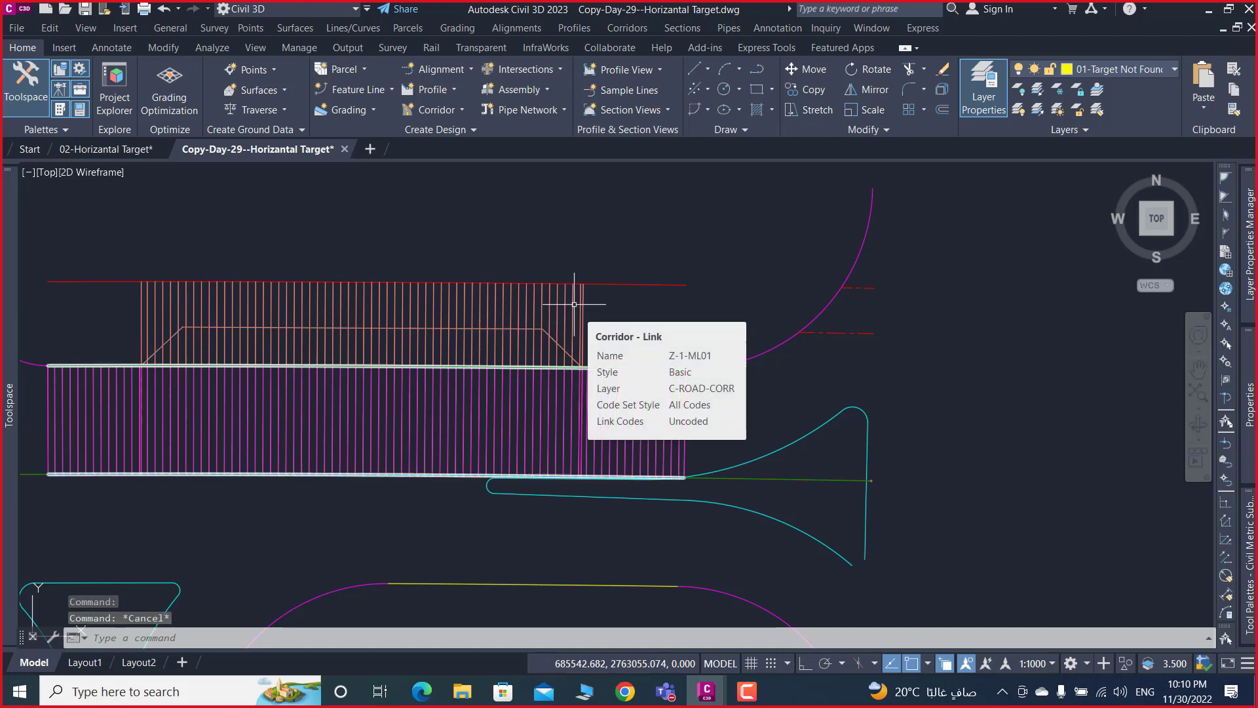
click(574, 304)
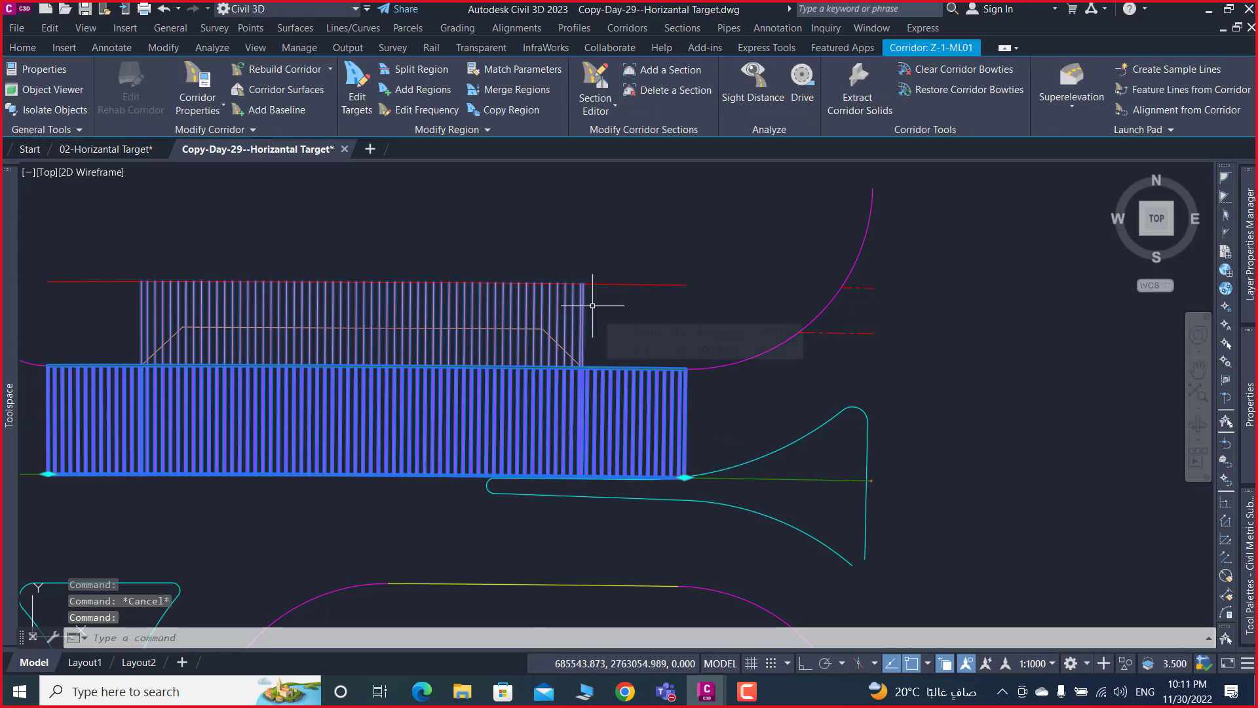
mouse_move(593, 306)
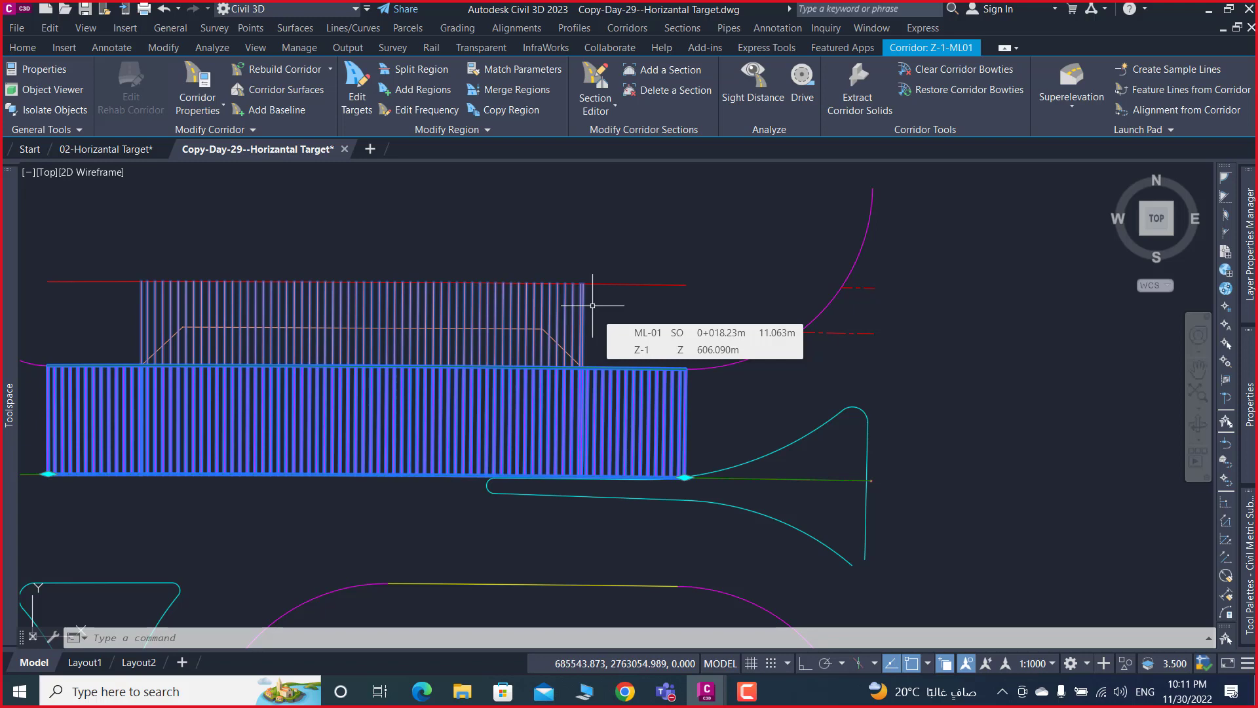
- Show corridor Z-1-ML01's properties at its baseline and region parameters
mouse_move(644, 317)
middle_down()
mouse_move(618, 263)
mouse_move(631, 264)
middle_up()
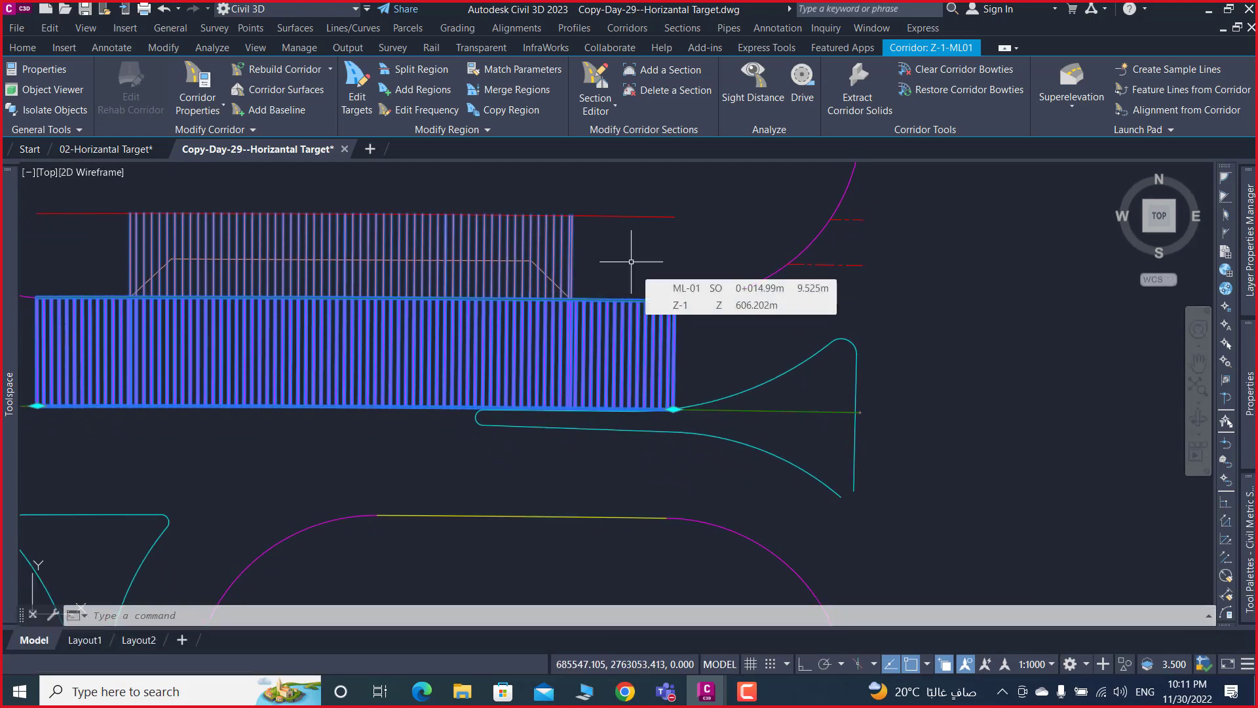
right_click(631, 262)
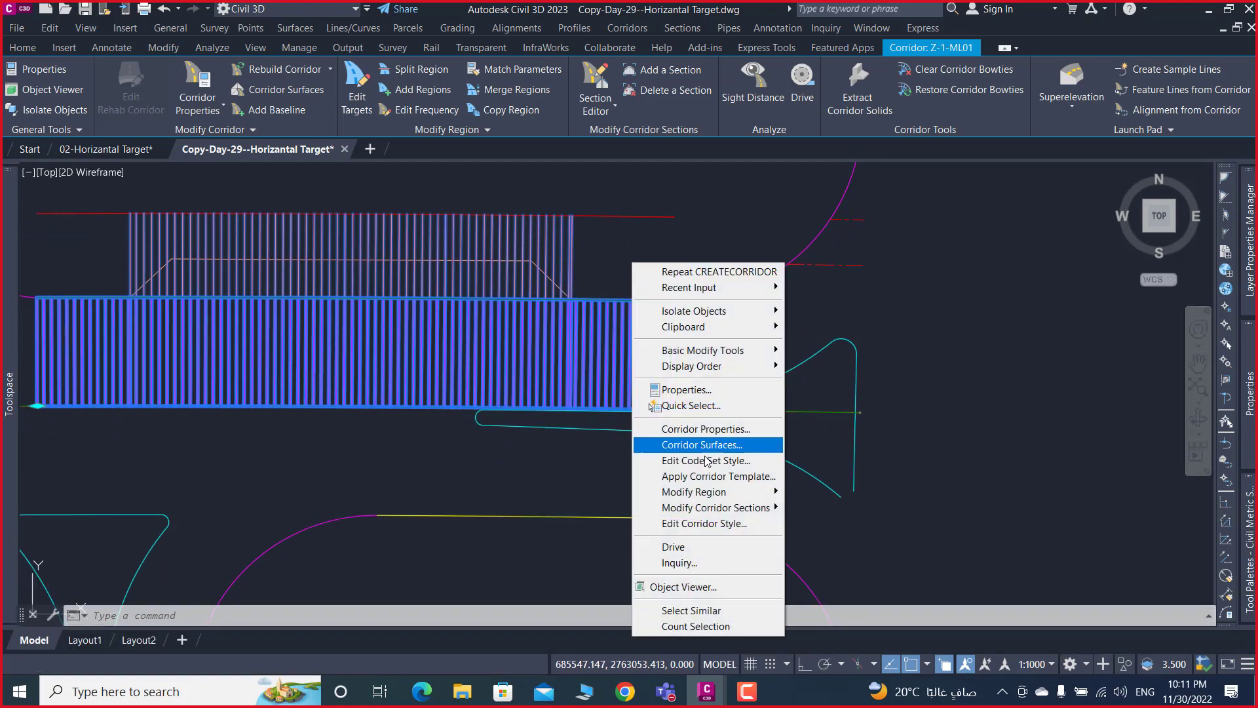
click(710, 425)
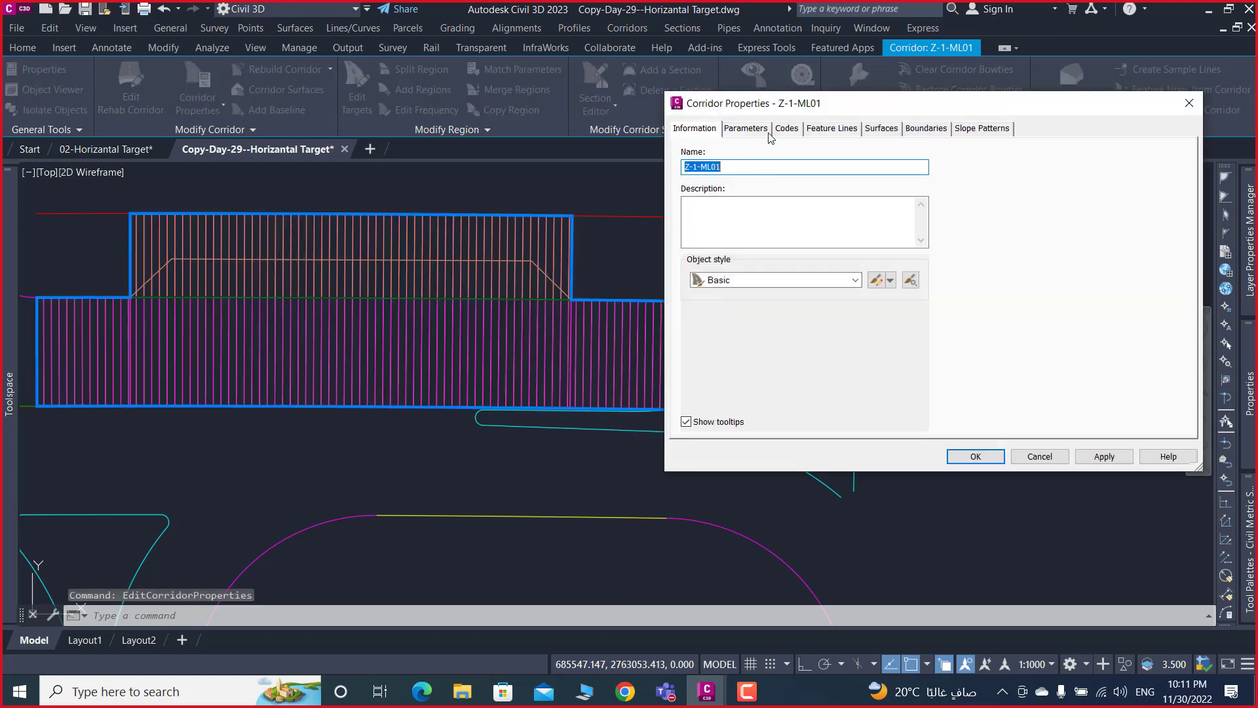
drag(877, 109, 895, 112)
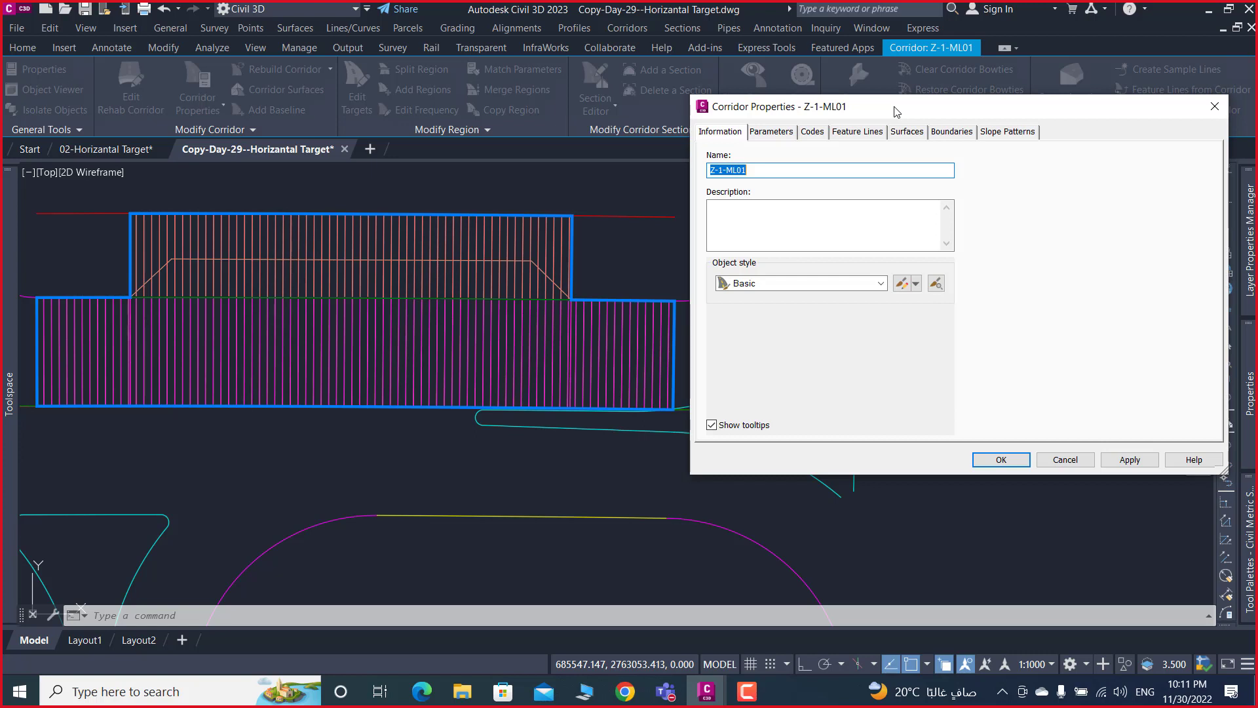
click(771, 133)
- Remove 01-Target Not Found from 02-B-Target Not Found's Target Offset and apply the change
click(1147, 204)
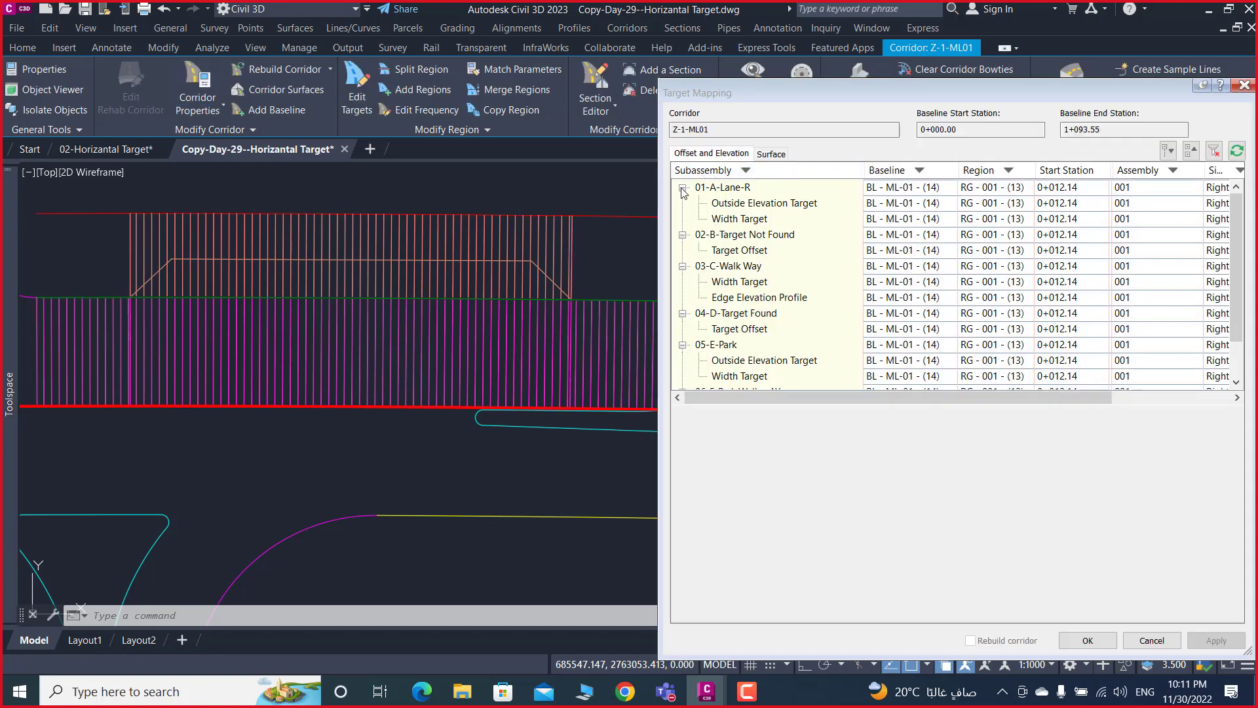
click(683, 188)
click(683, 203)
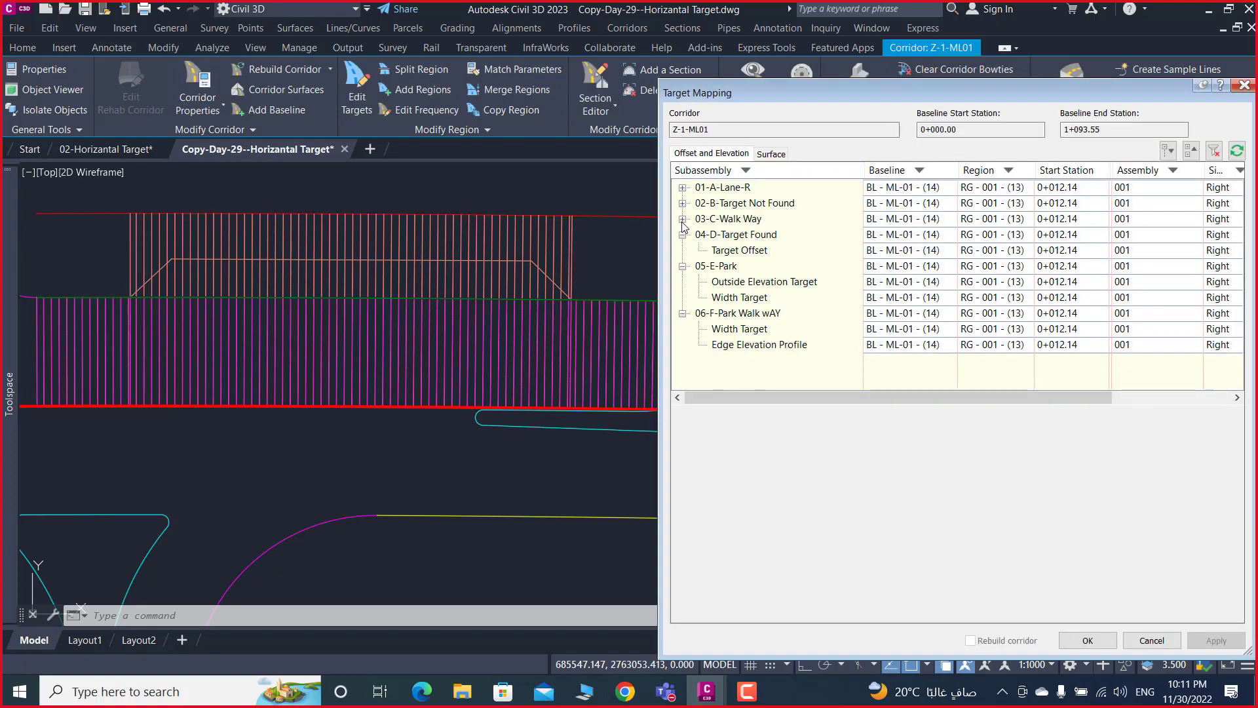
click(683, 235)
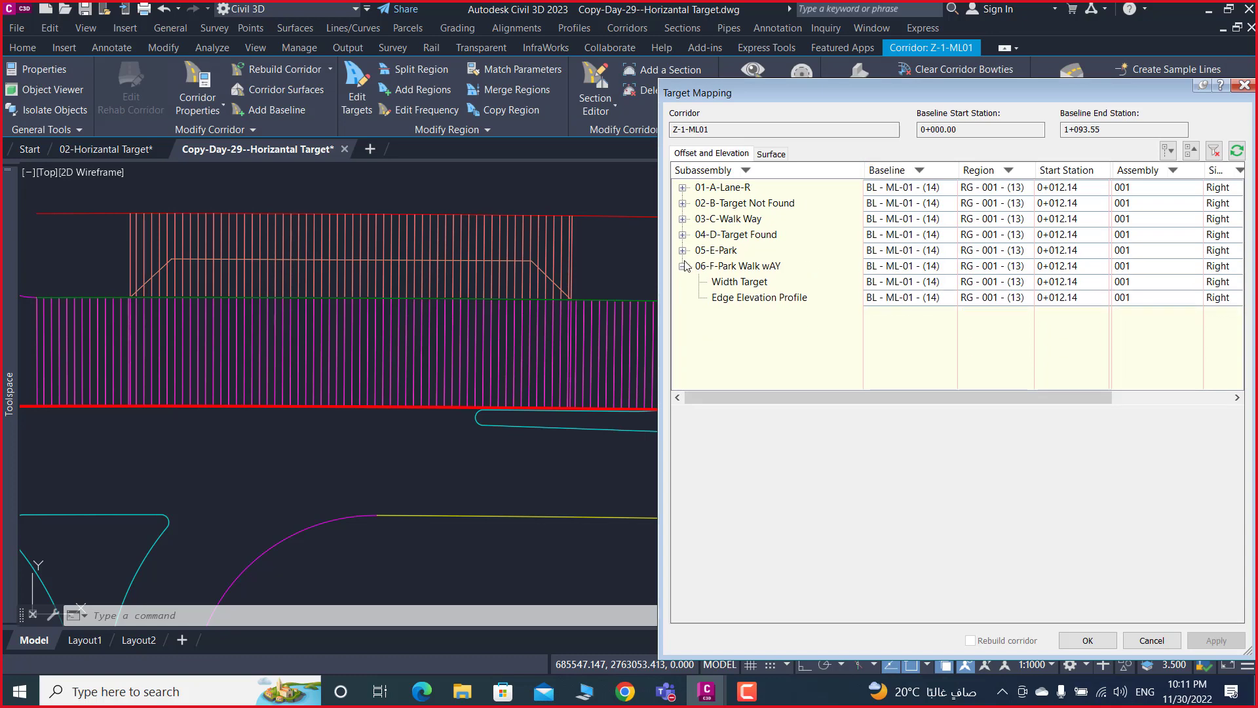
click(683, 266)
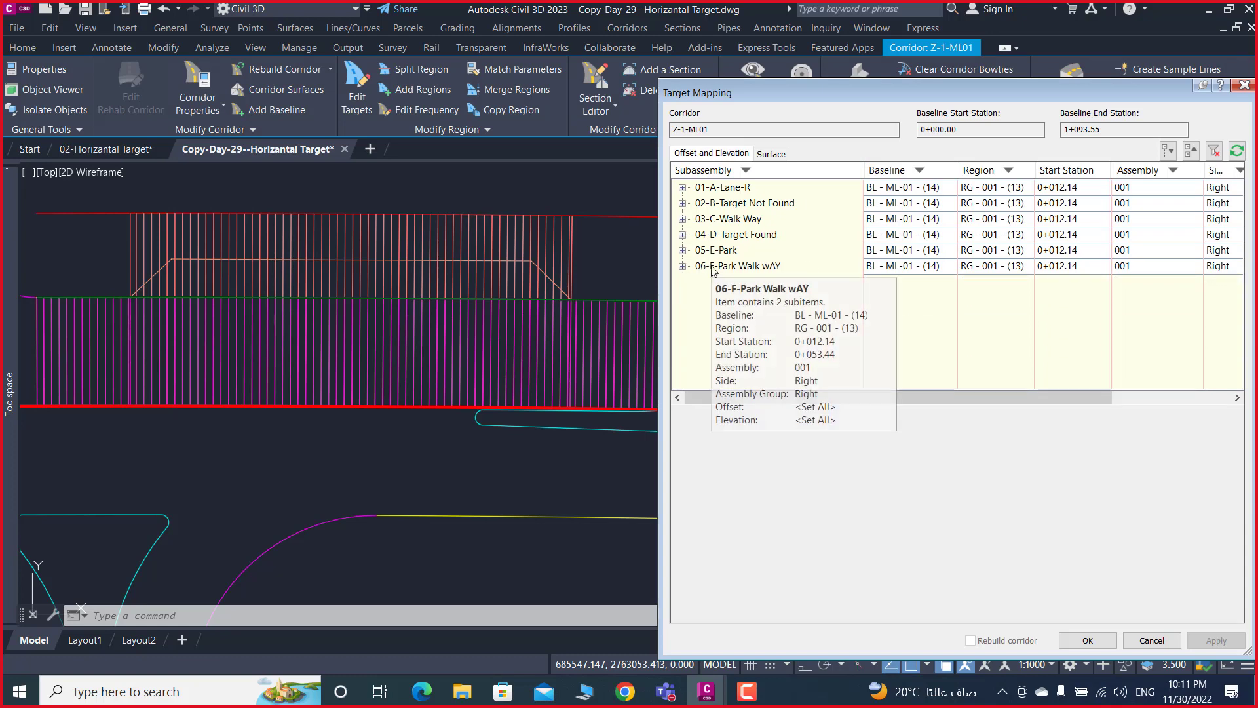
click(683, 203)
click(735, 221)
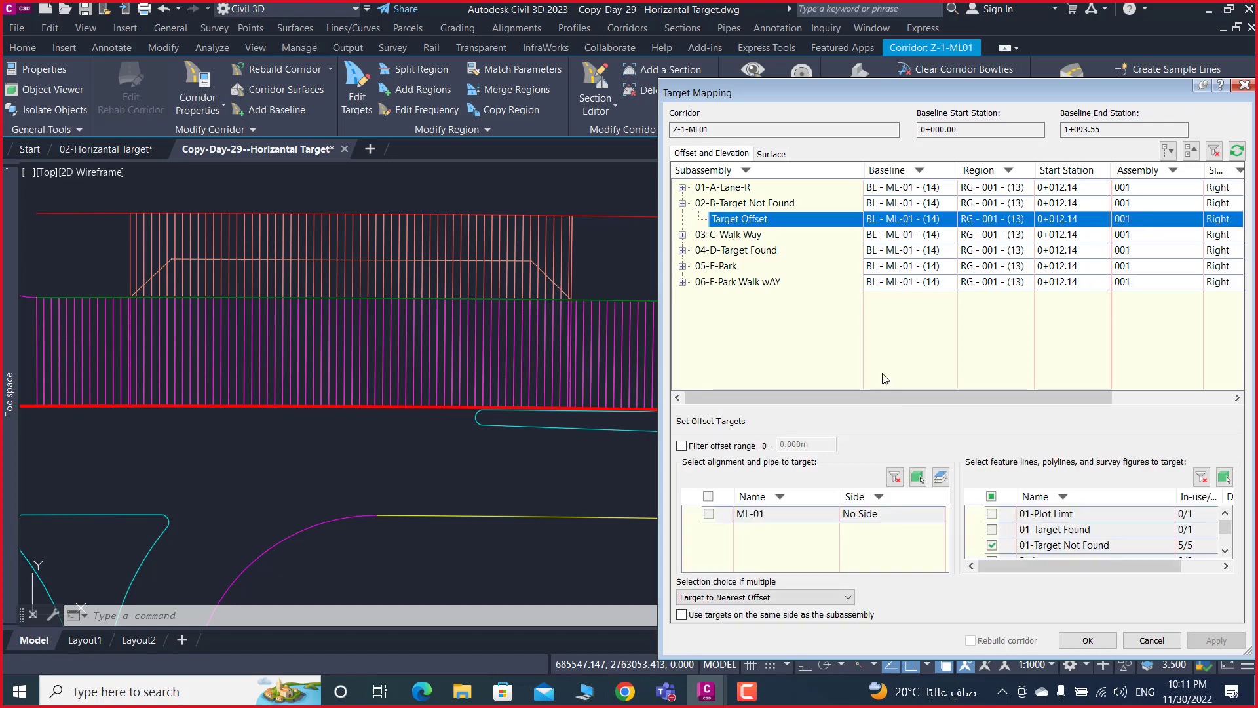
click(1061, 545)
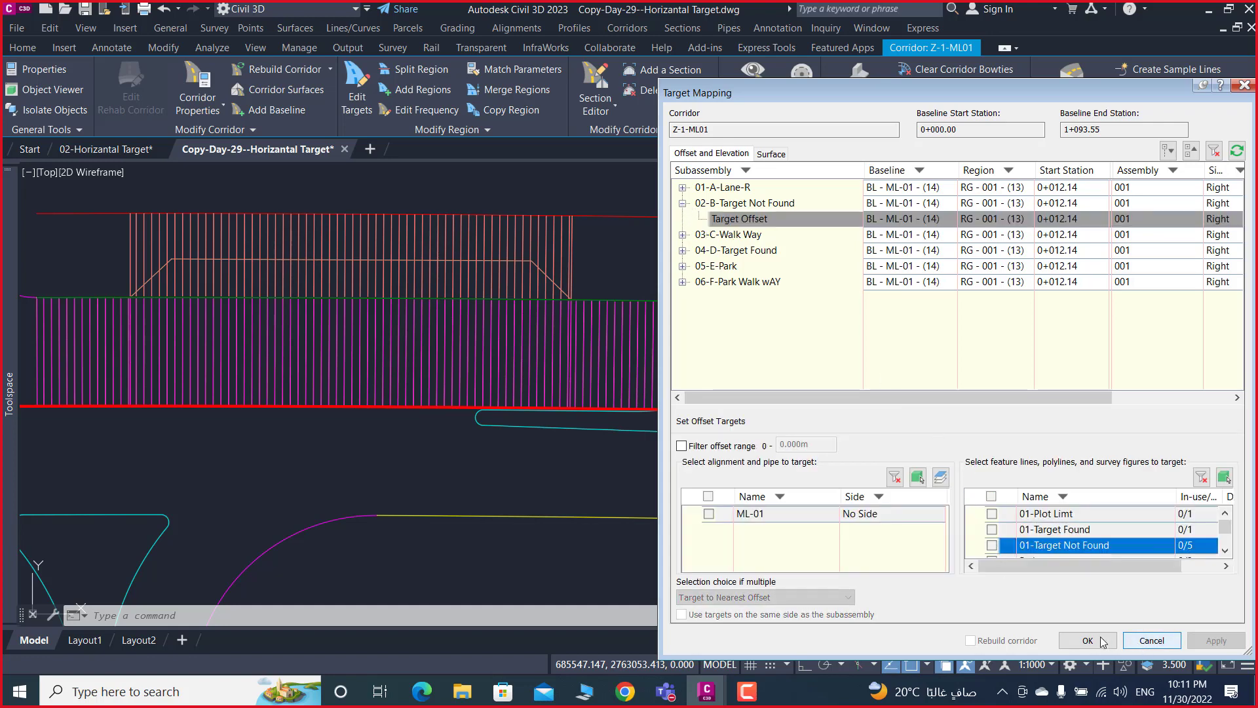
click(1088, 641)
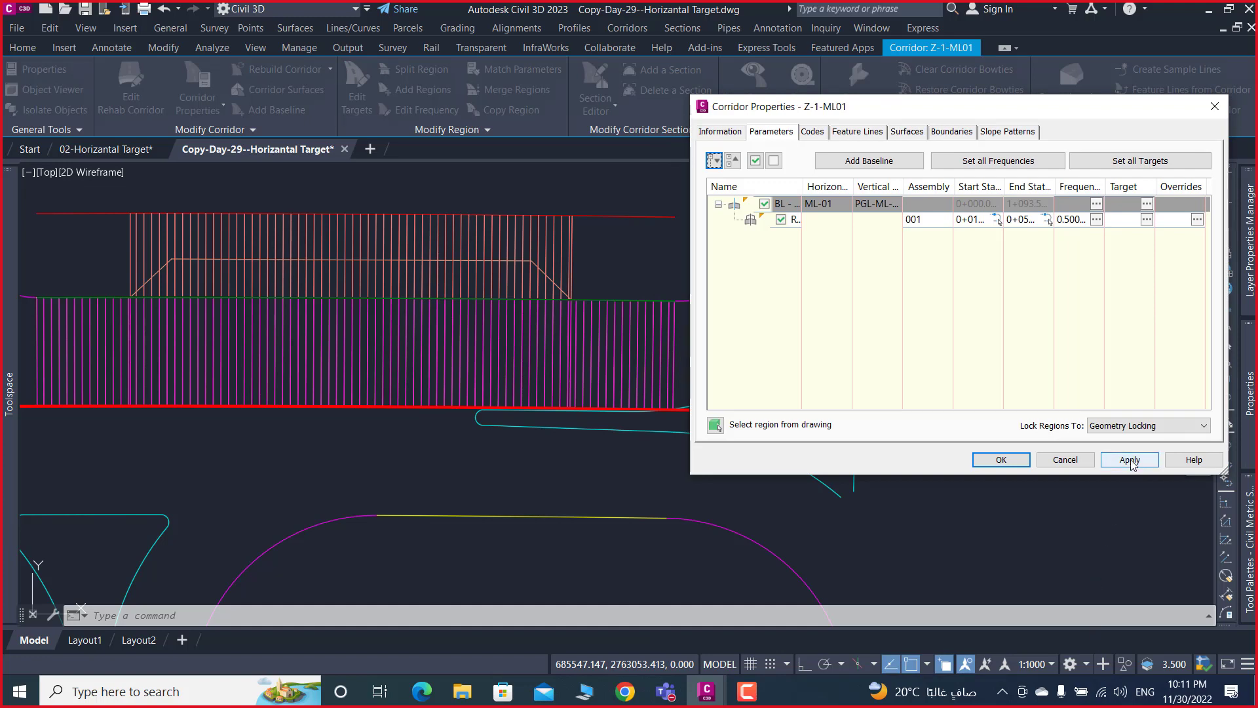
click(1016, 464)
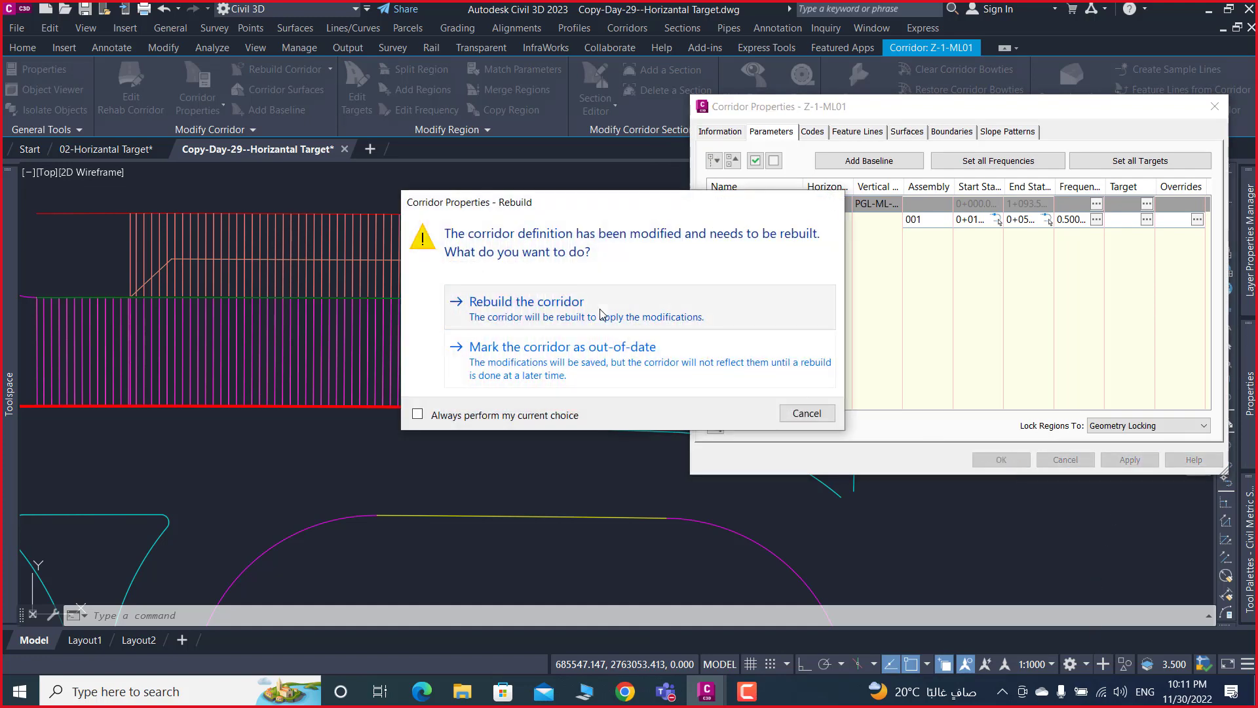
- Rebuild corridor Z-1-ML01 and inspect its now constant-width links around the road end
click(599, 309)
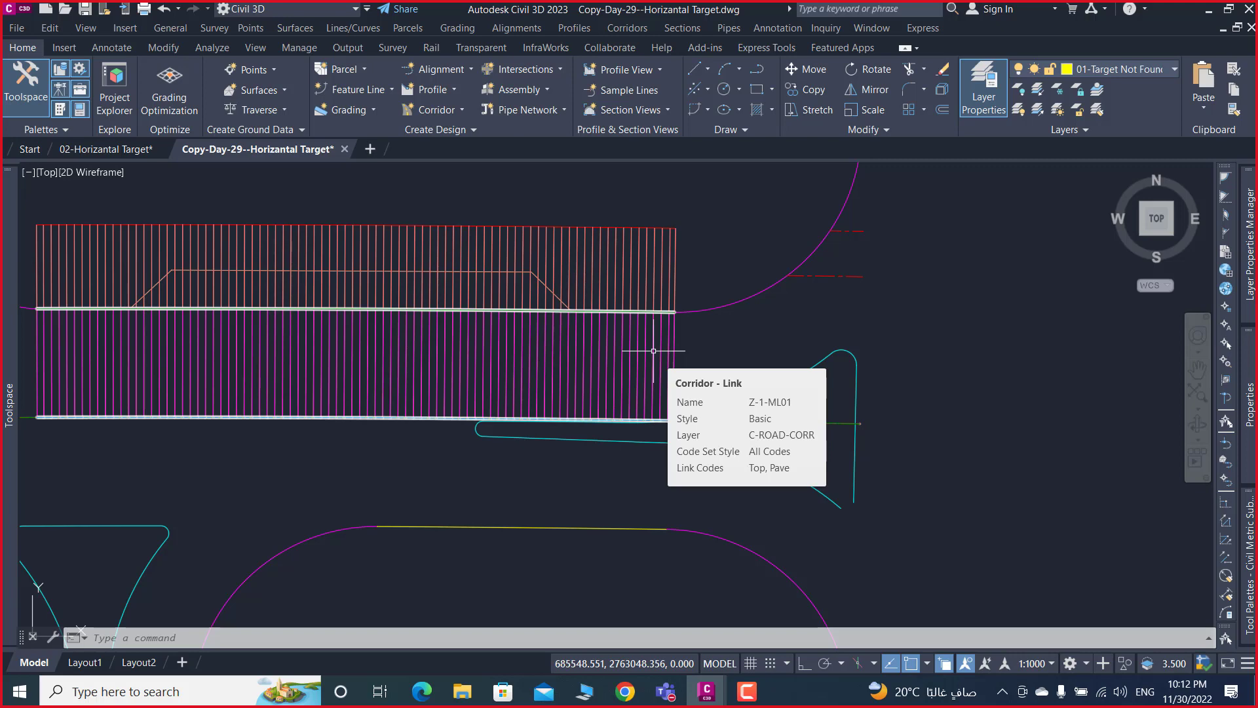
scroll(610, 345, down, 2)
scroll(426, 295, down, 5)
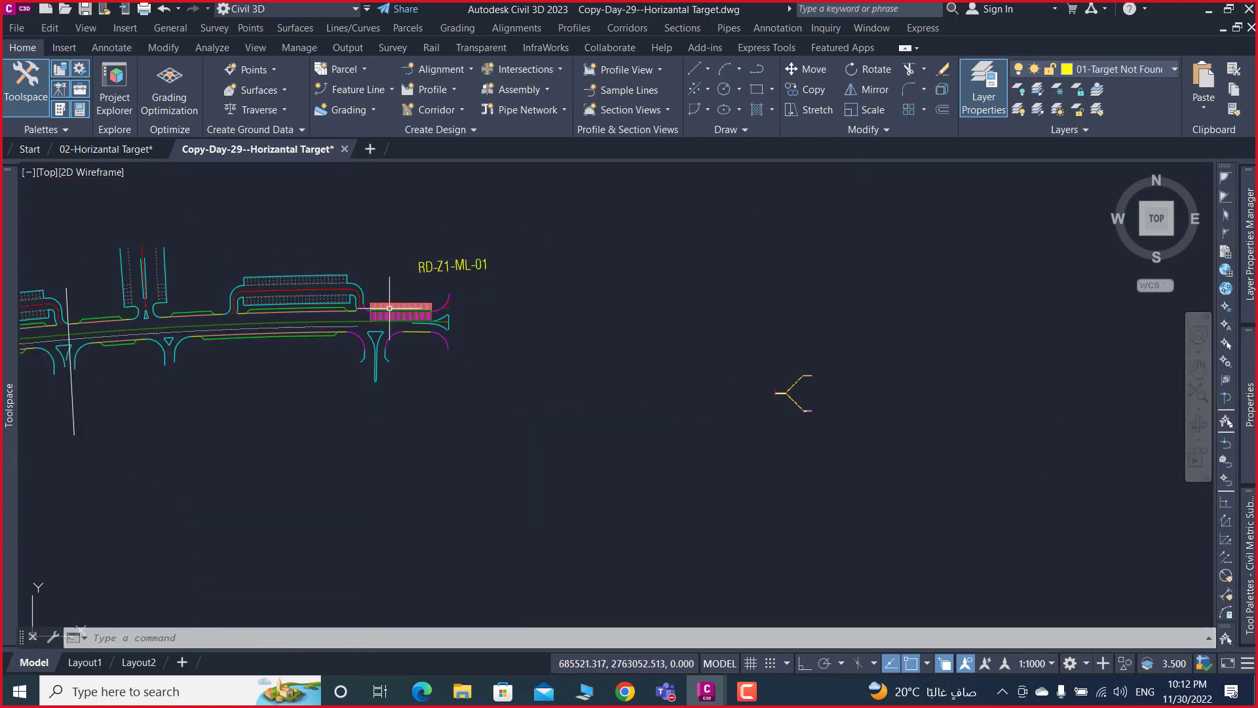
scroll(403, 312, down, 3)
scroll(599, 360, up, 7)
scroll(607, 365, up, 5)
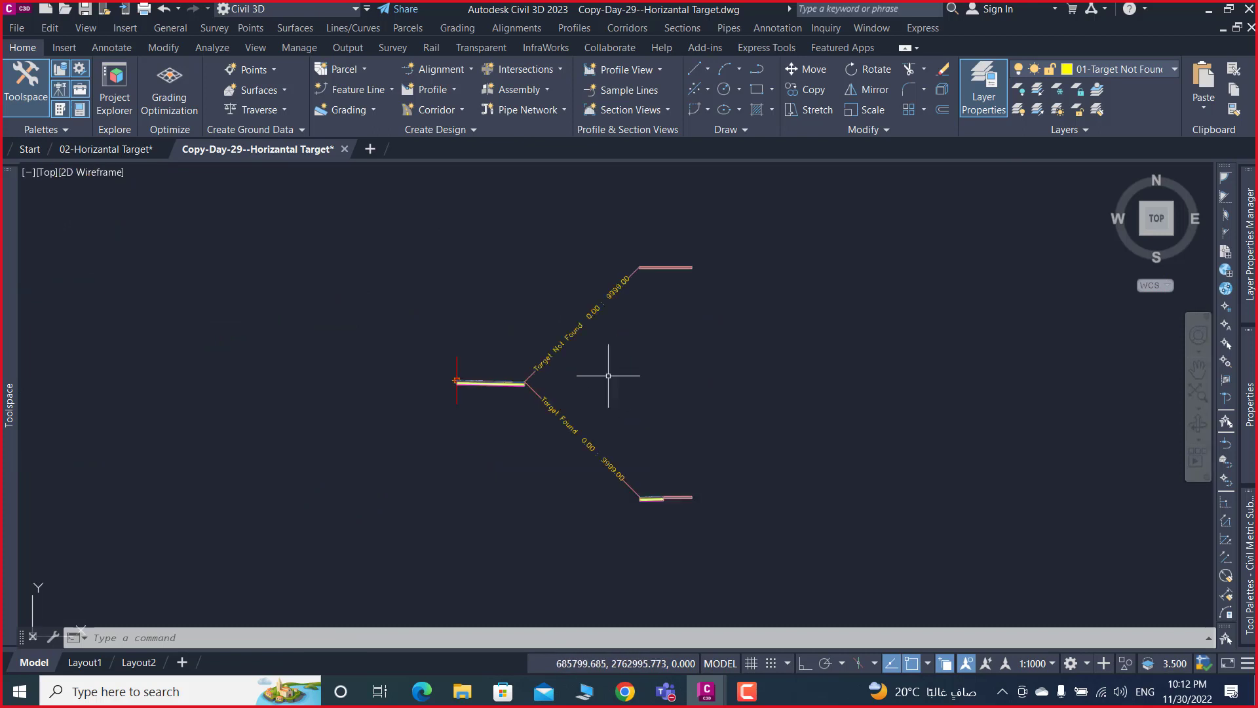
scroll(616, 309, up, 1)
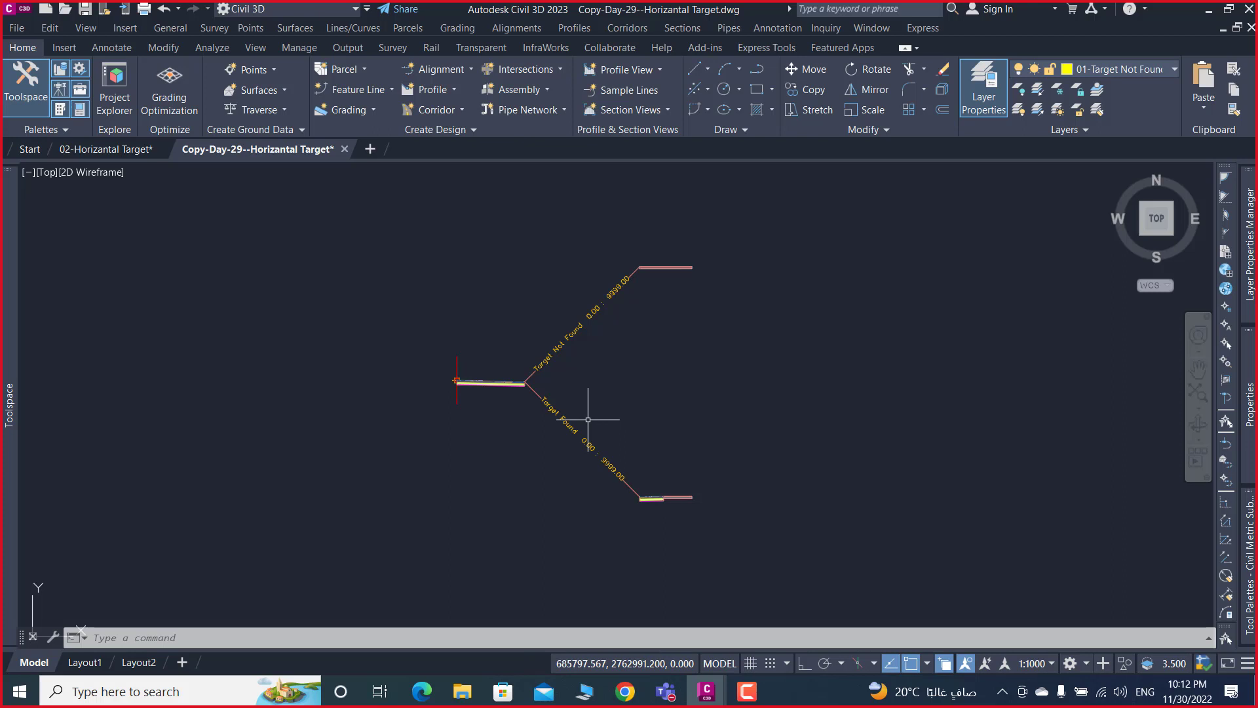
scroll(584, 441, down, 8)
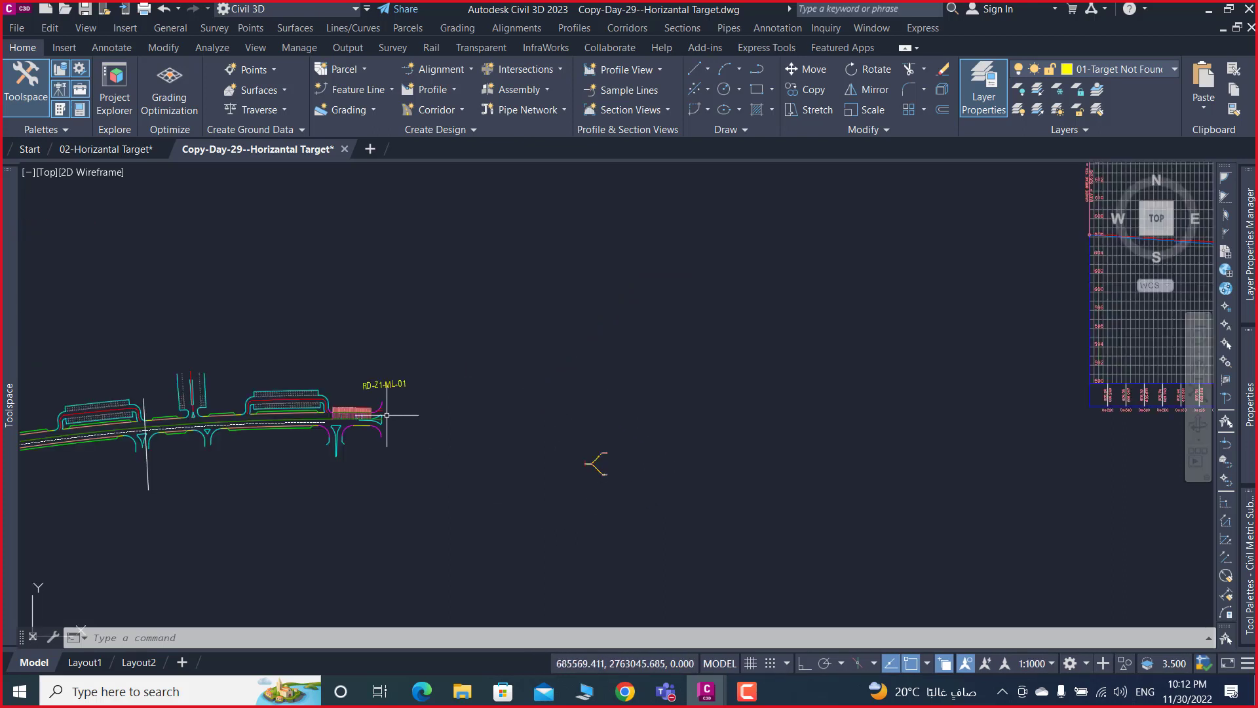
scroll(387, 415, up, 4)
scroll(383, 416, up, 4)
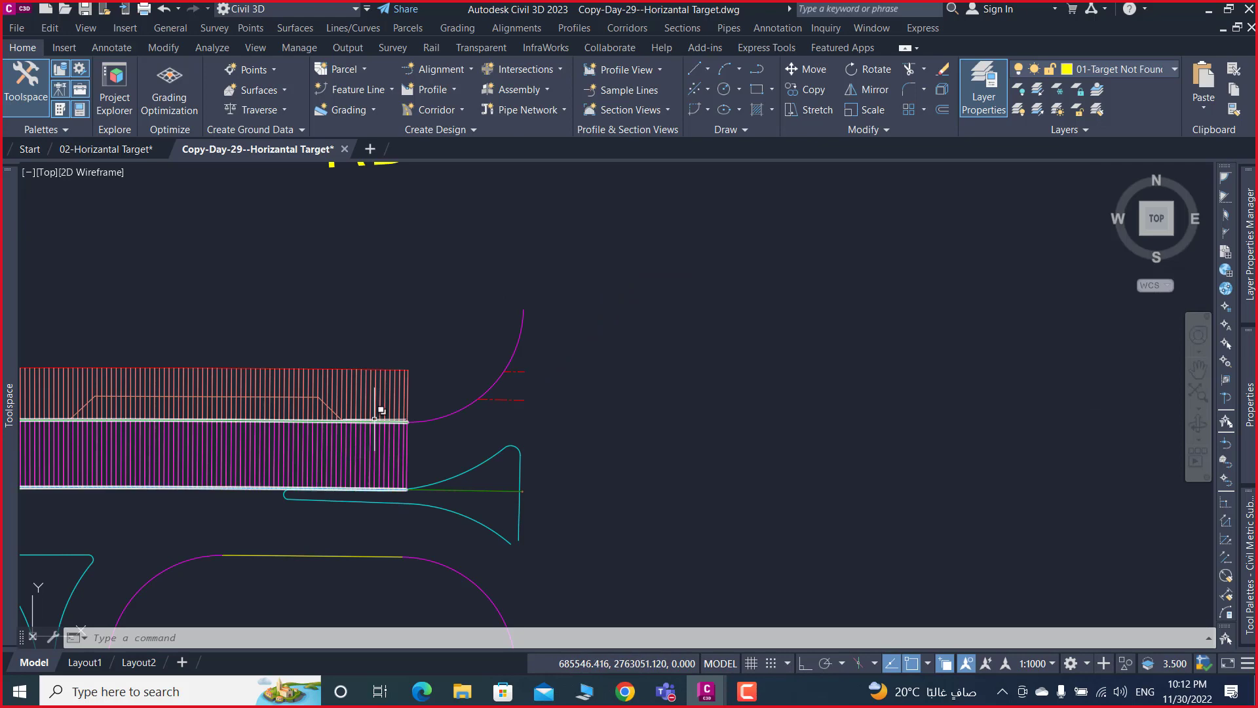
scroll(374, 419, up, 4)
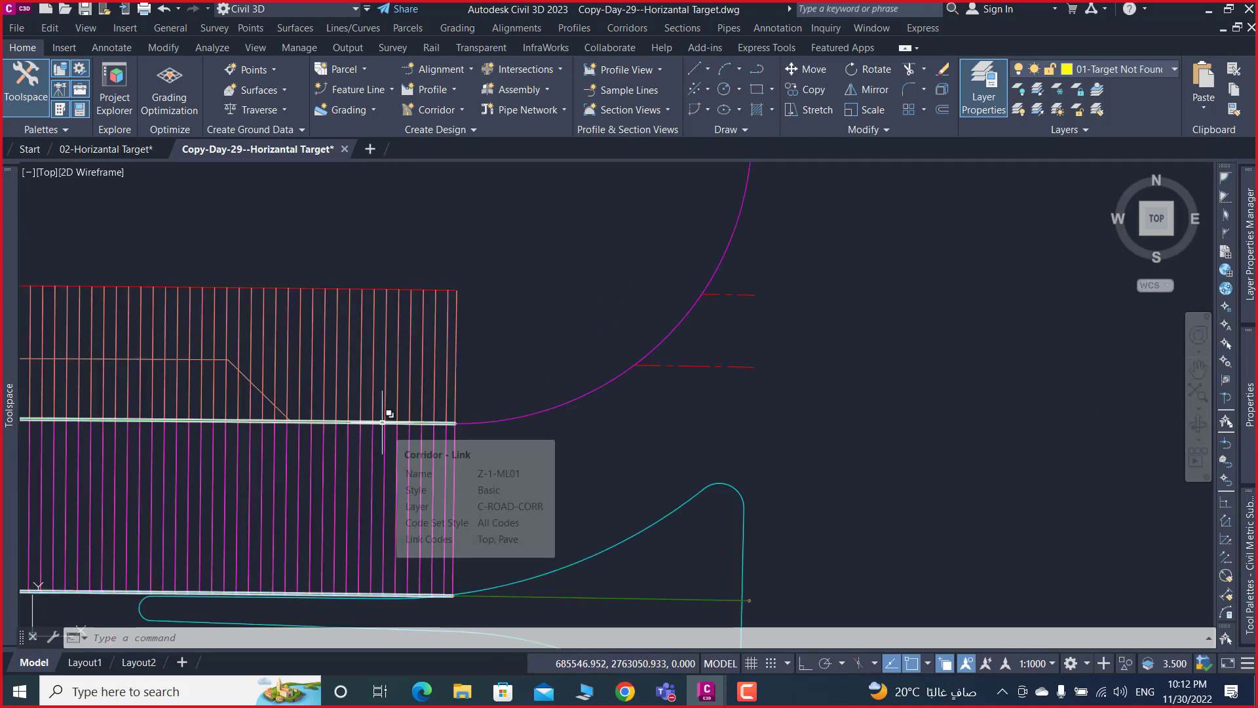
middle_drag(382, 421, 572, 441)
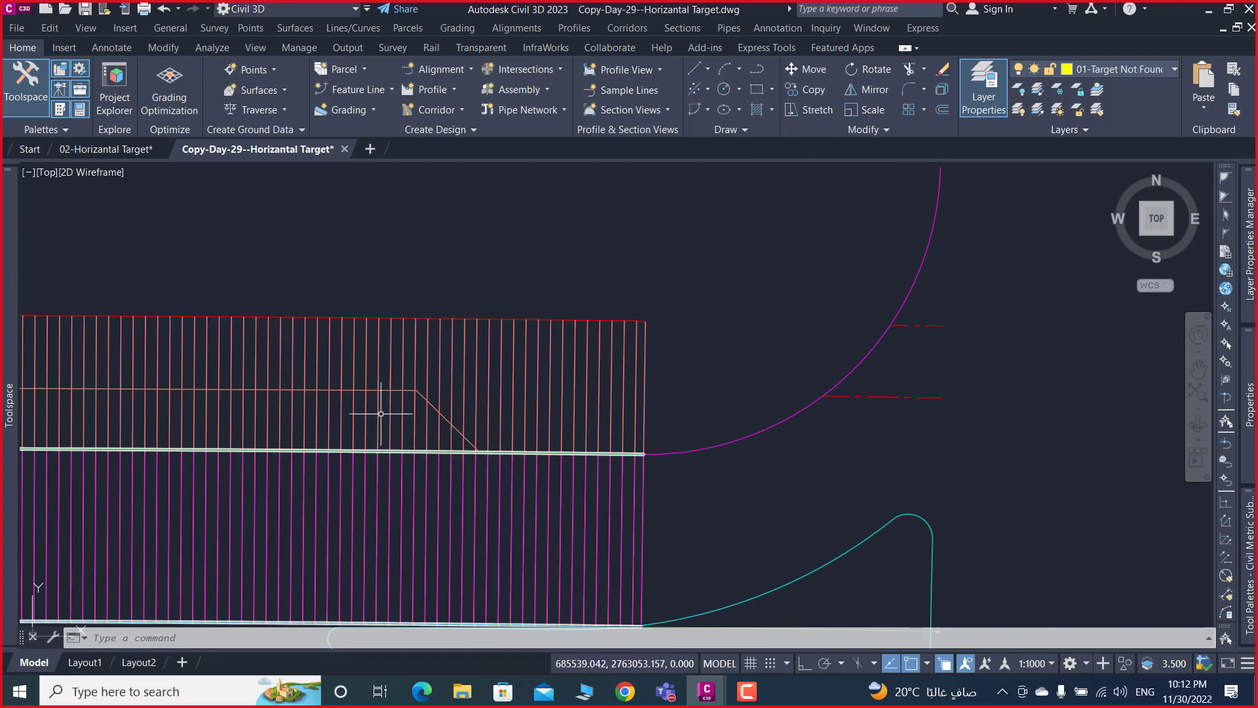
scroll(383, 410, down, 4)
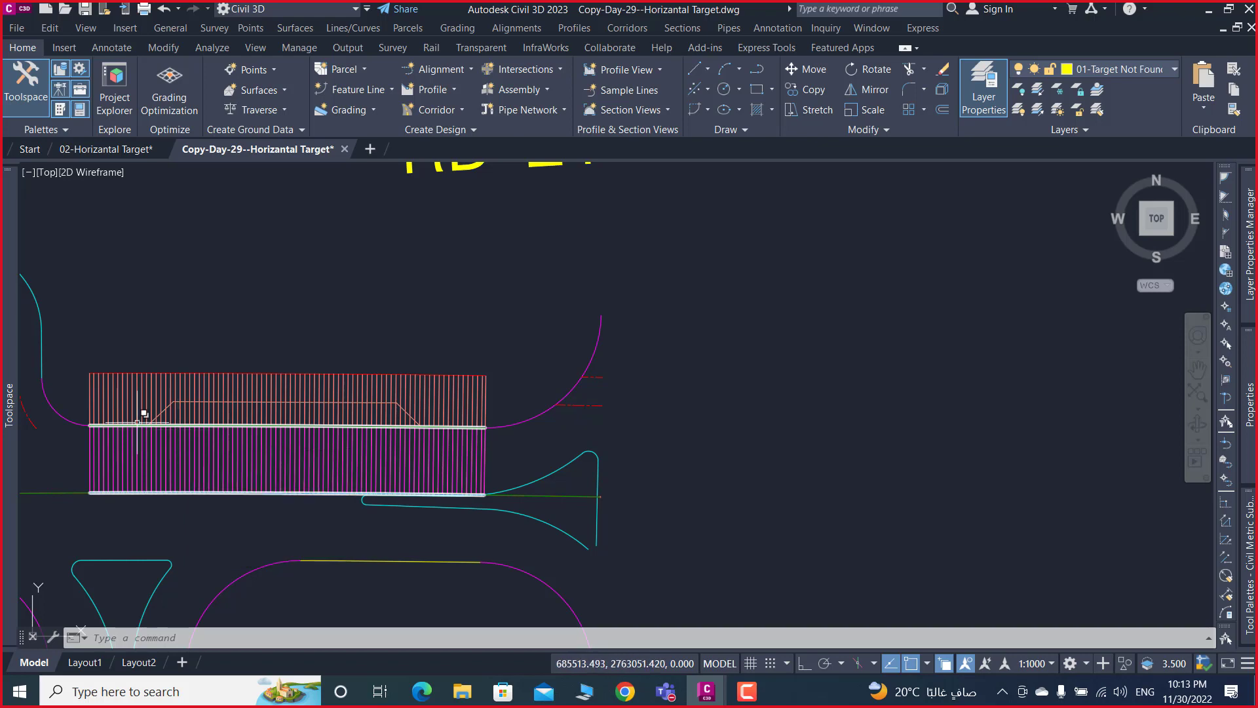
- Erase the old corridor, save, and create a new corridor Z-1-ML01 with assembly 001
click(154, 388)
key(Delete)
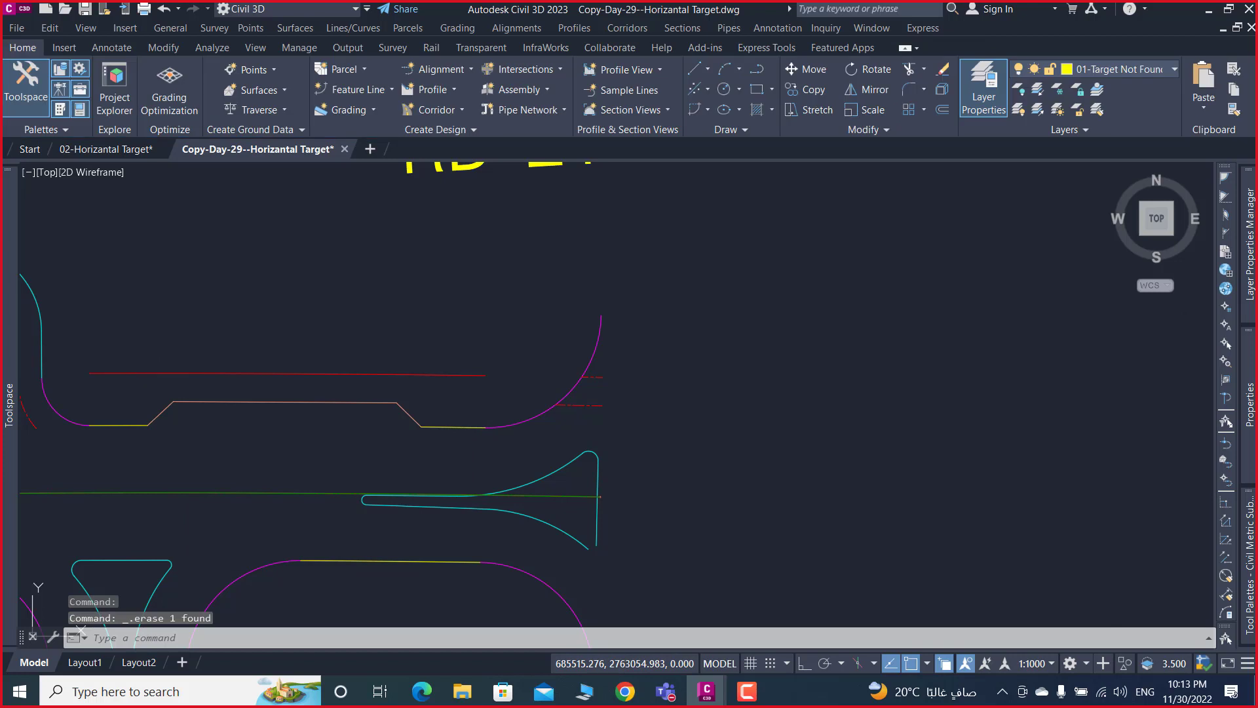
key(ctrl+s)
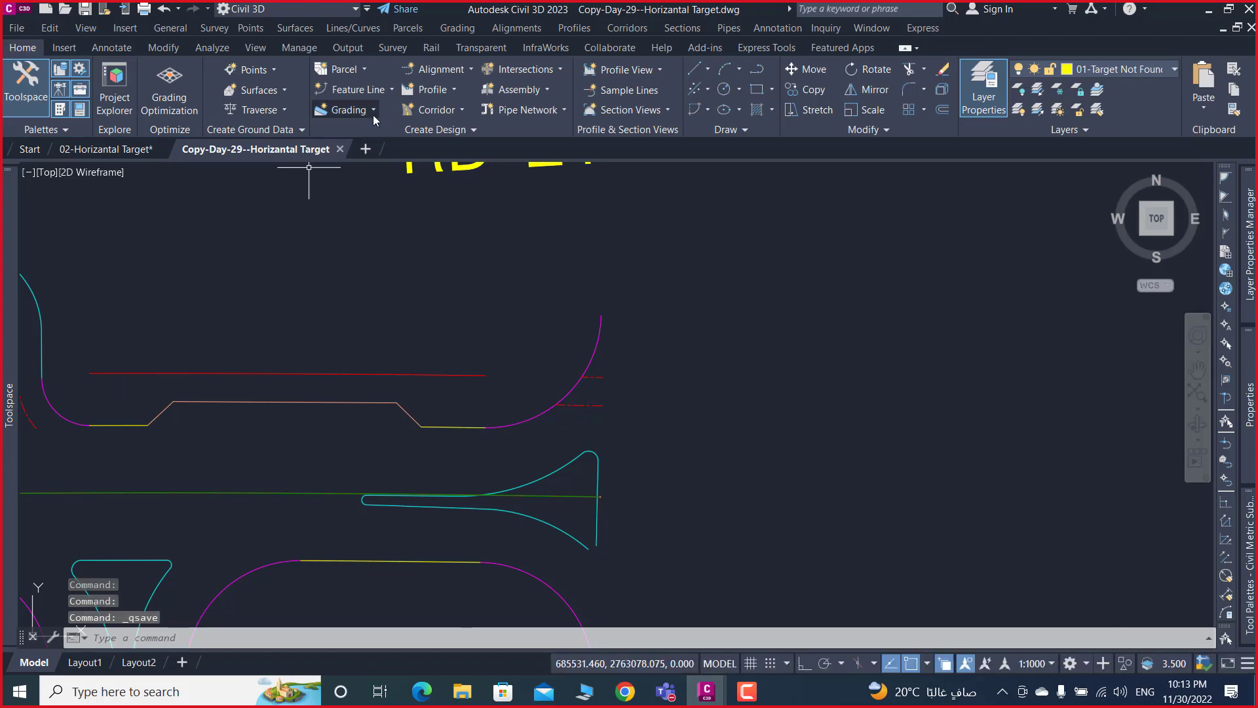
click(457, 112)
click(447, 132)
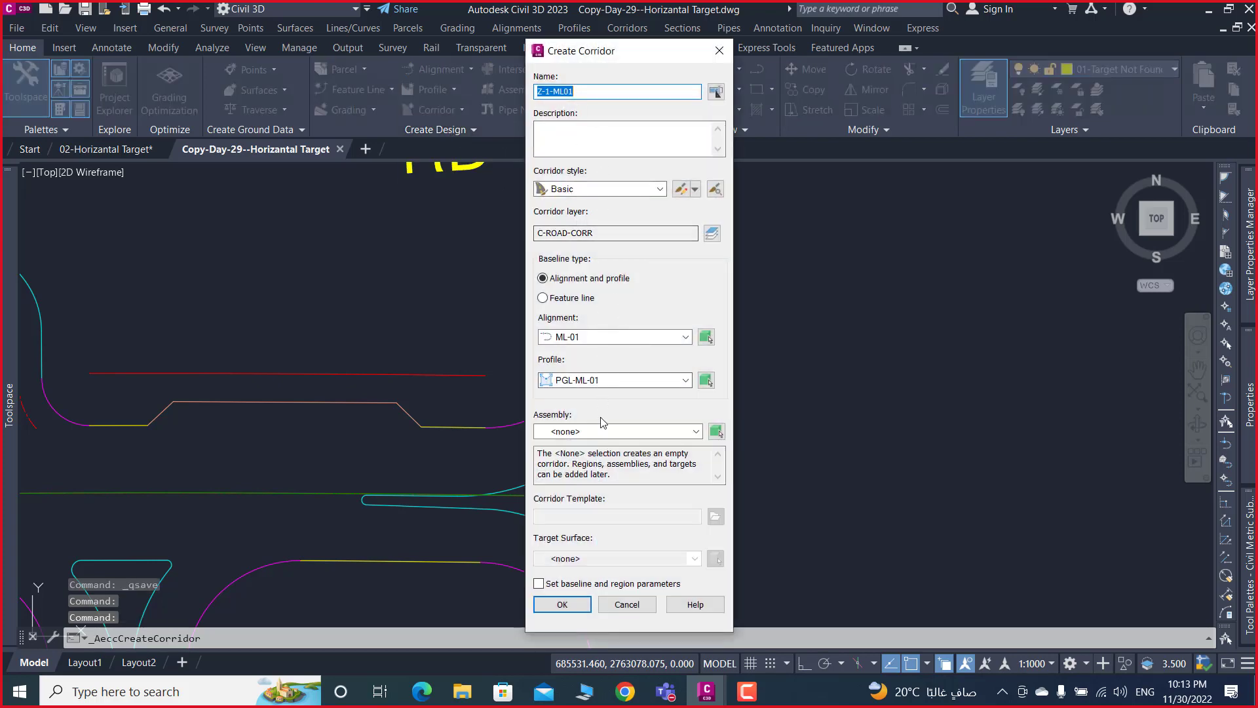
click(593, 433)
click(574, 459)
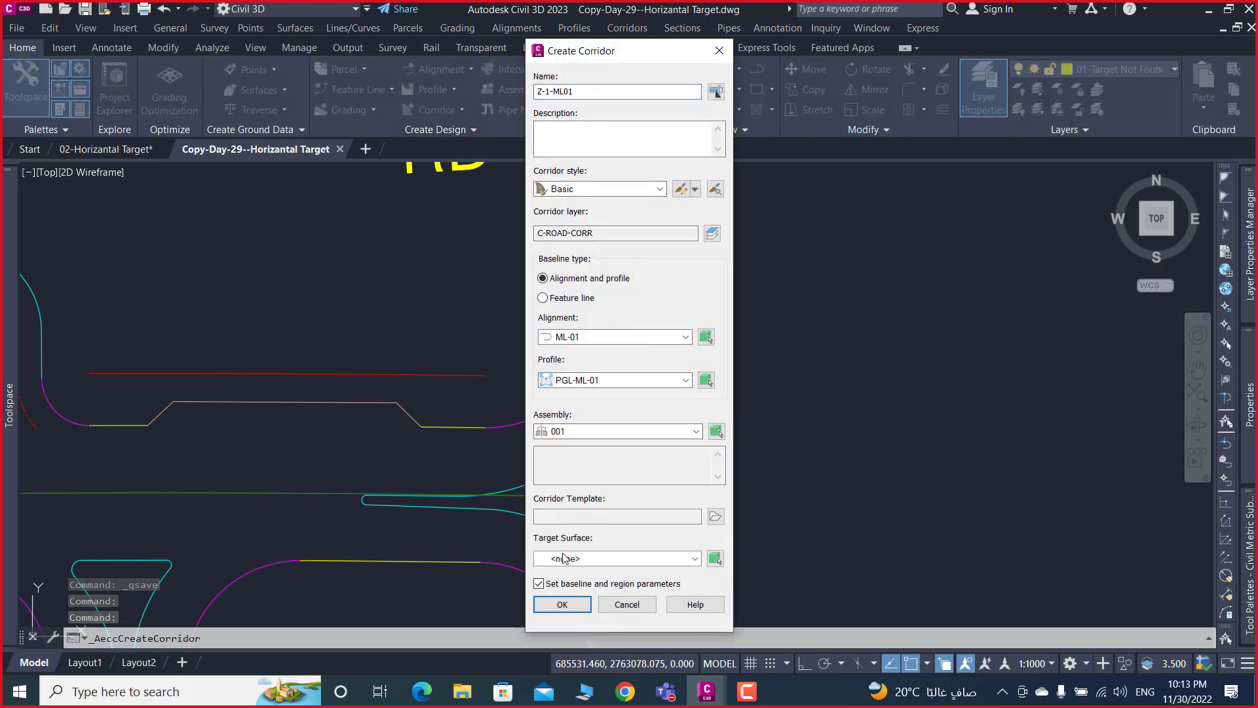
click(559, 607)
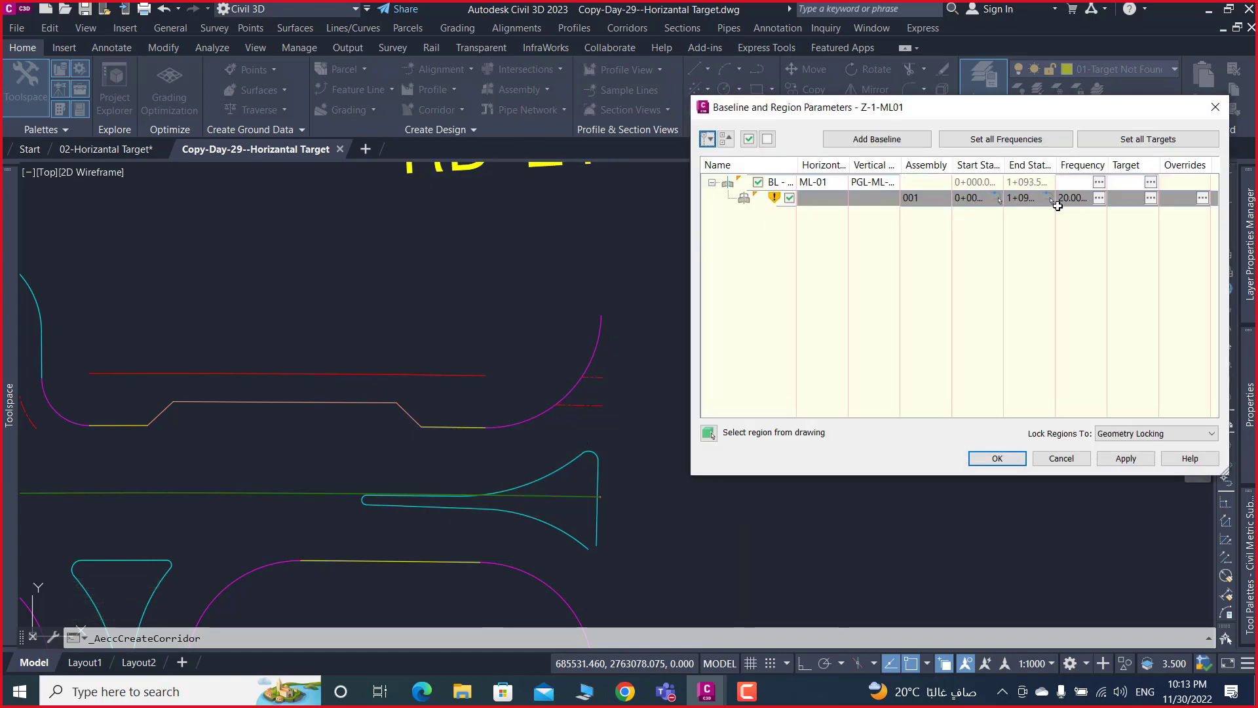
- Set the region to run from about station 0+011.99 to 0+053.46
click(999, 200)
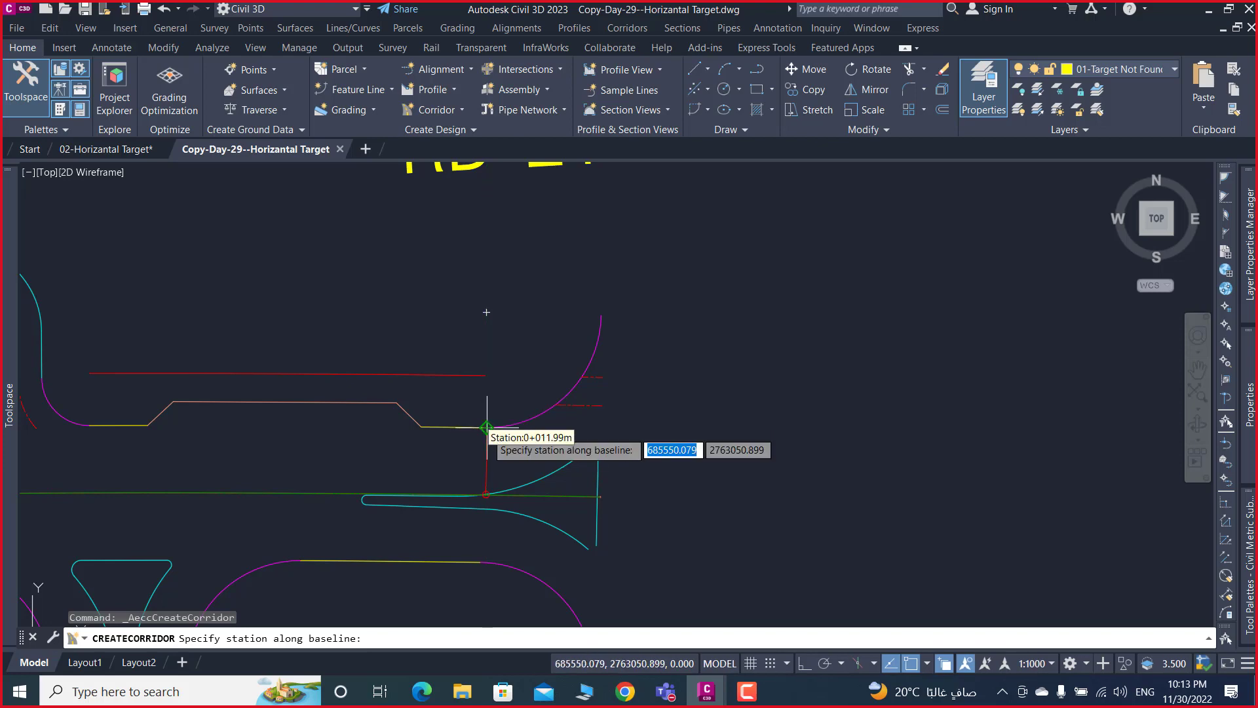
click(487, 427)
click(1051, 200)
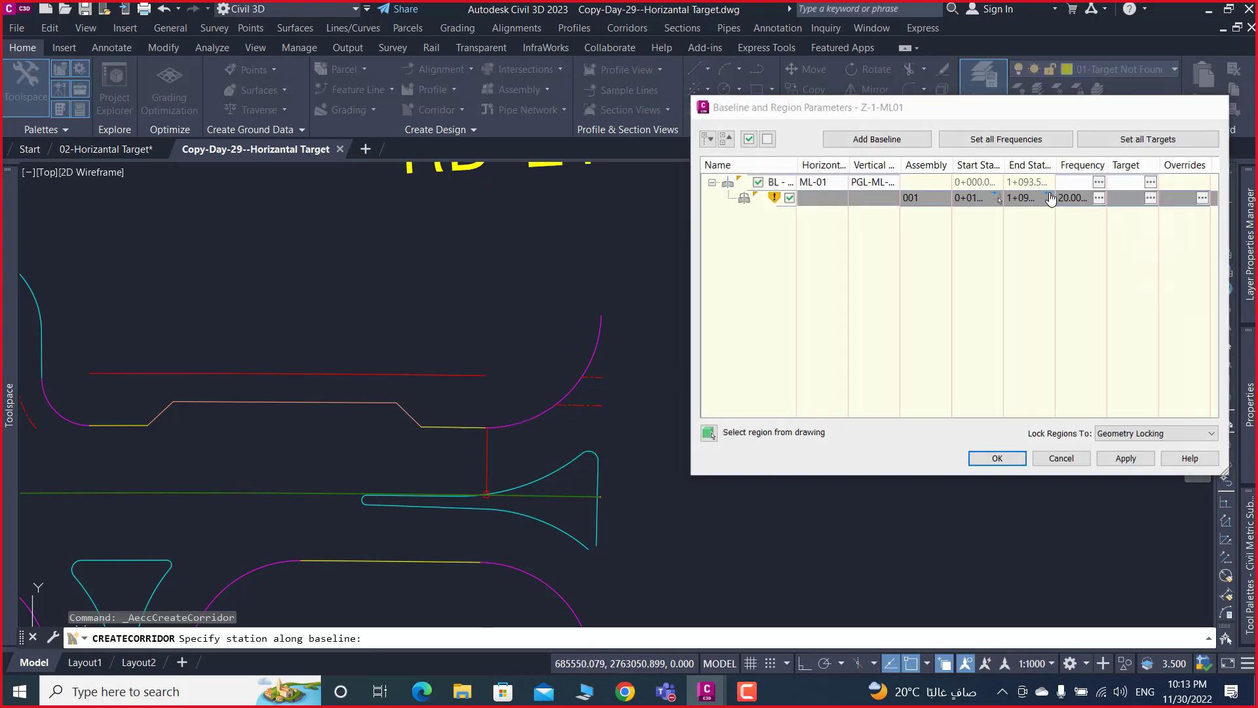
click(90, 425)
- Set the region's tangent and curve frequencies to 1.000m
click(1100, 197)
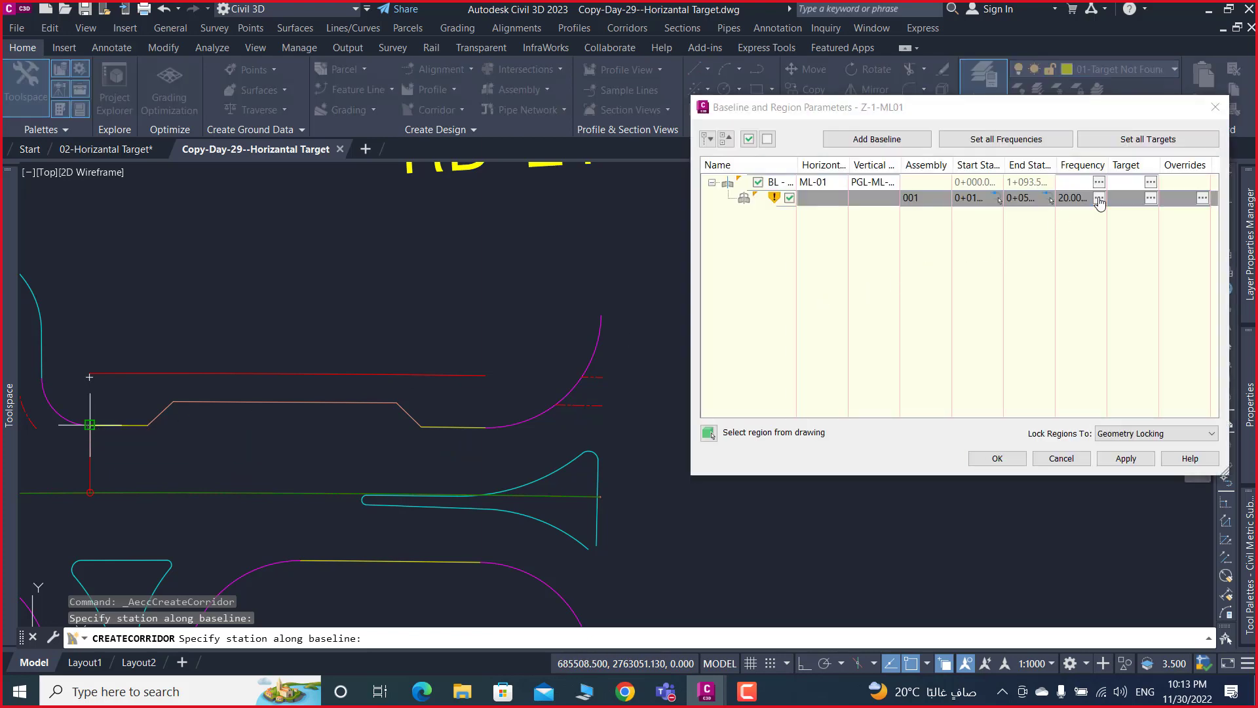
click(685, 182)
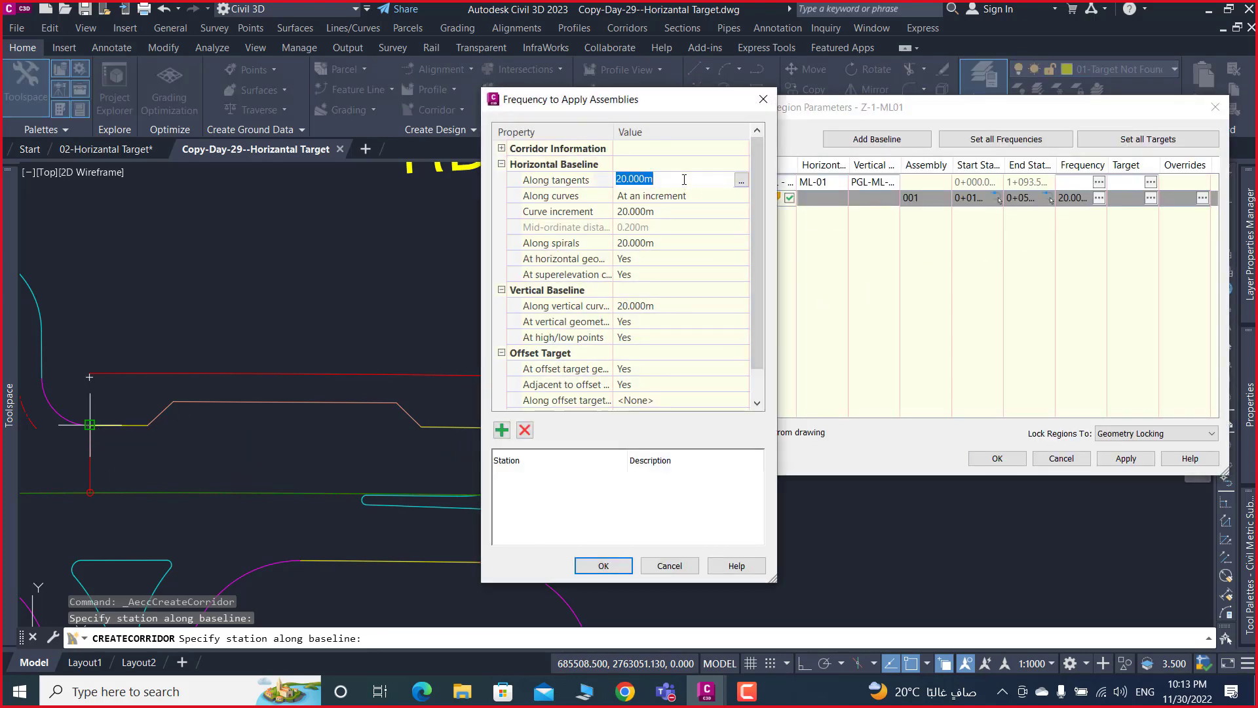
text(1)
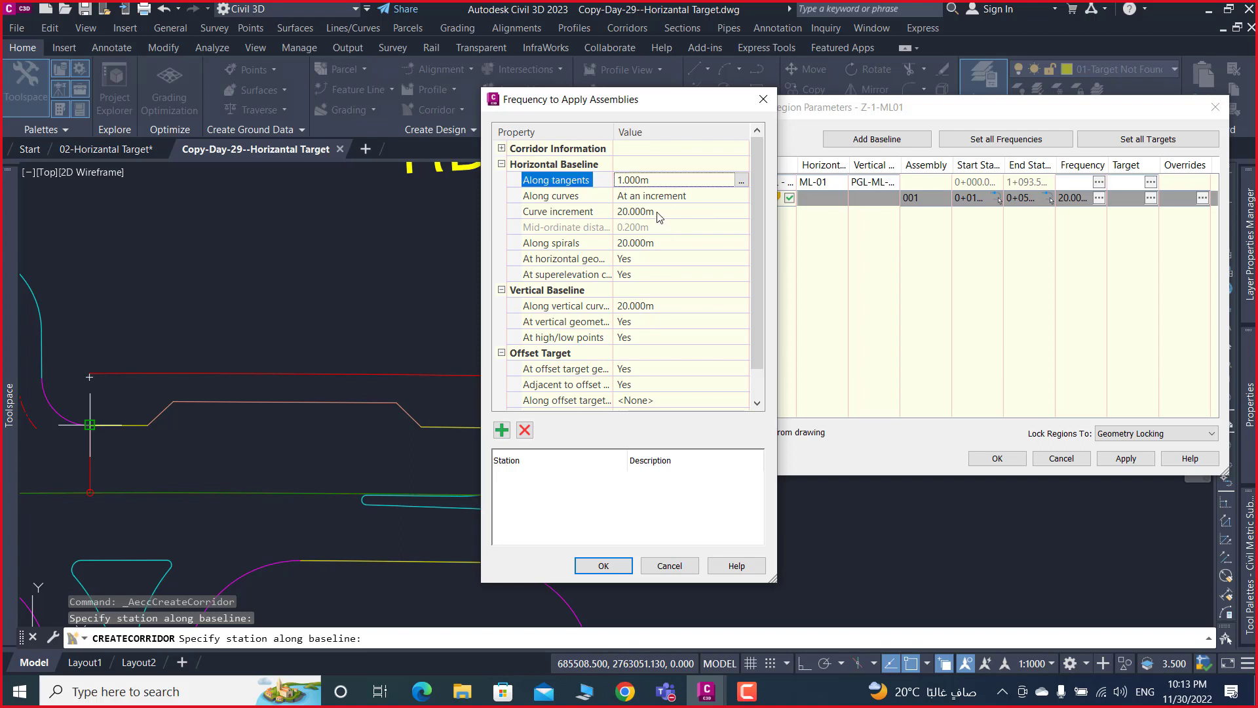
click(658, 212)
text(1)
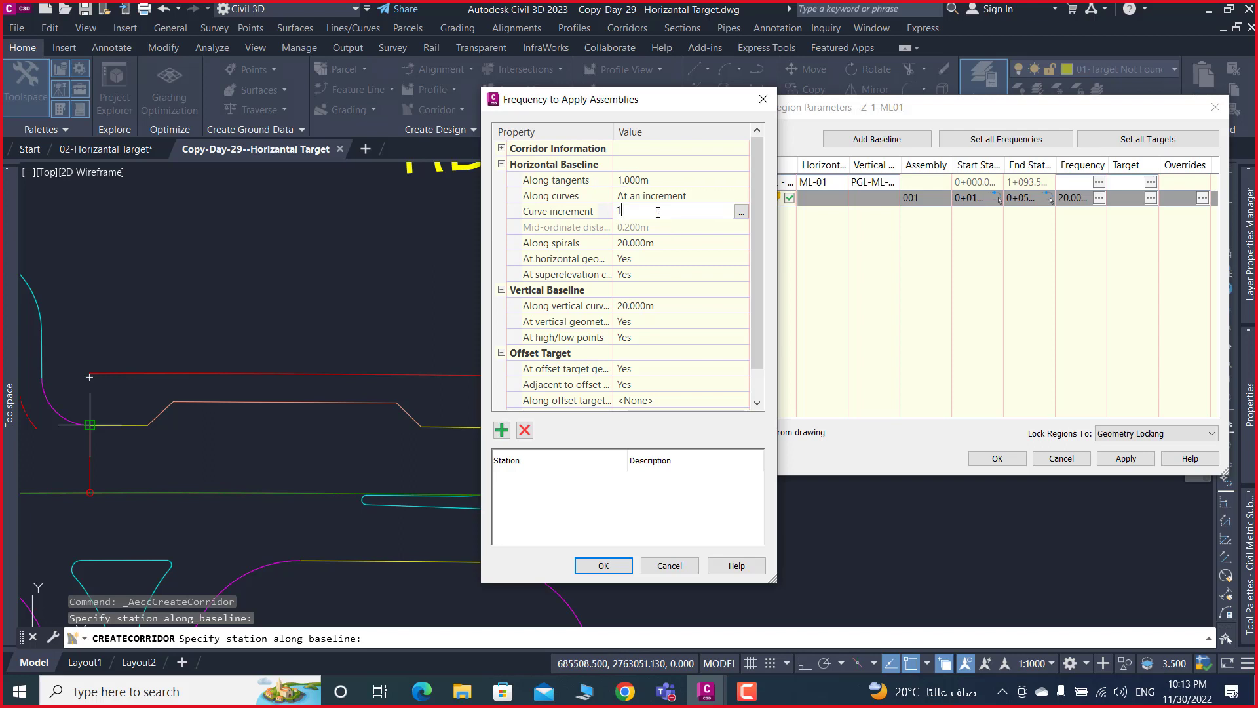
key(Return)
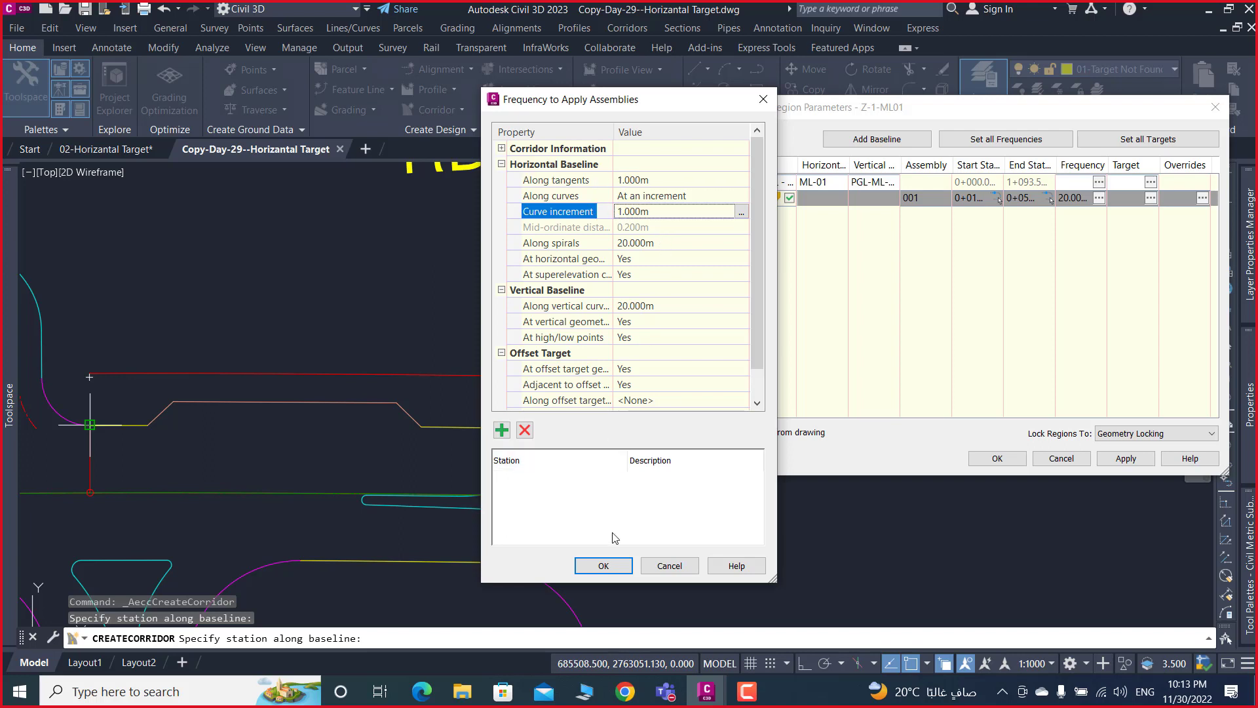
click(604, 566)
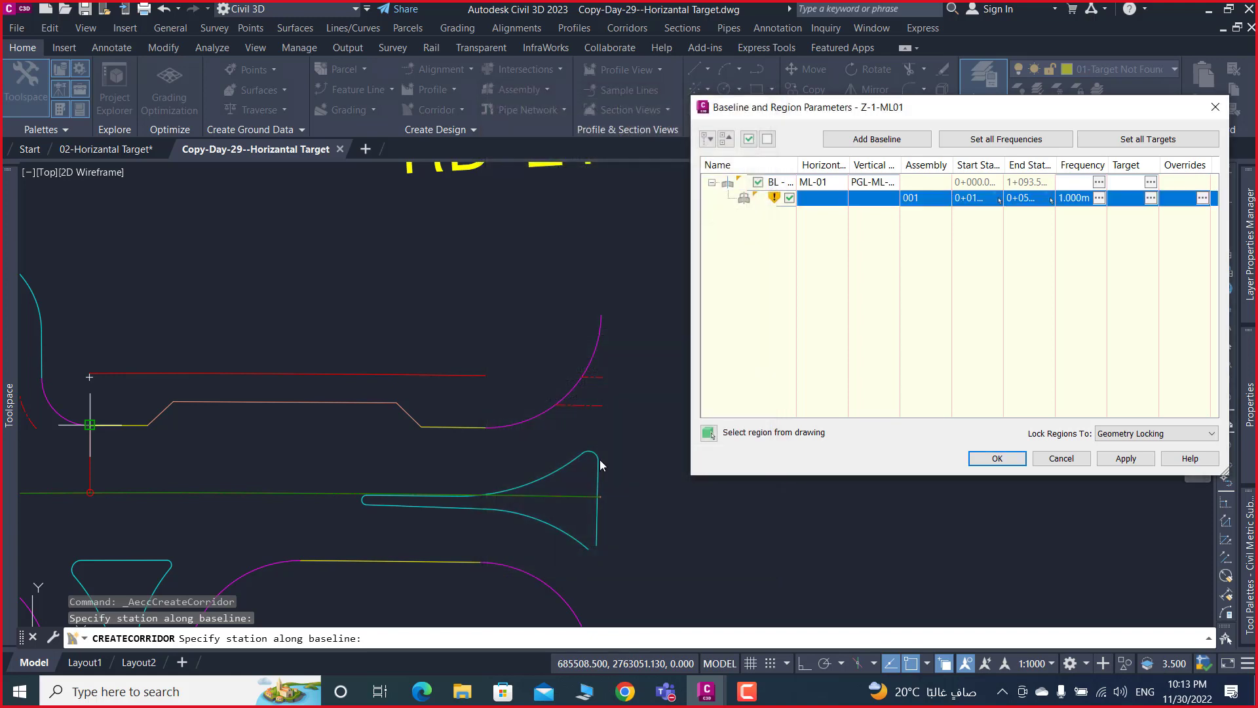
click(1150, 197)
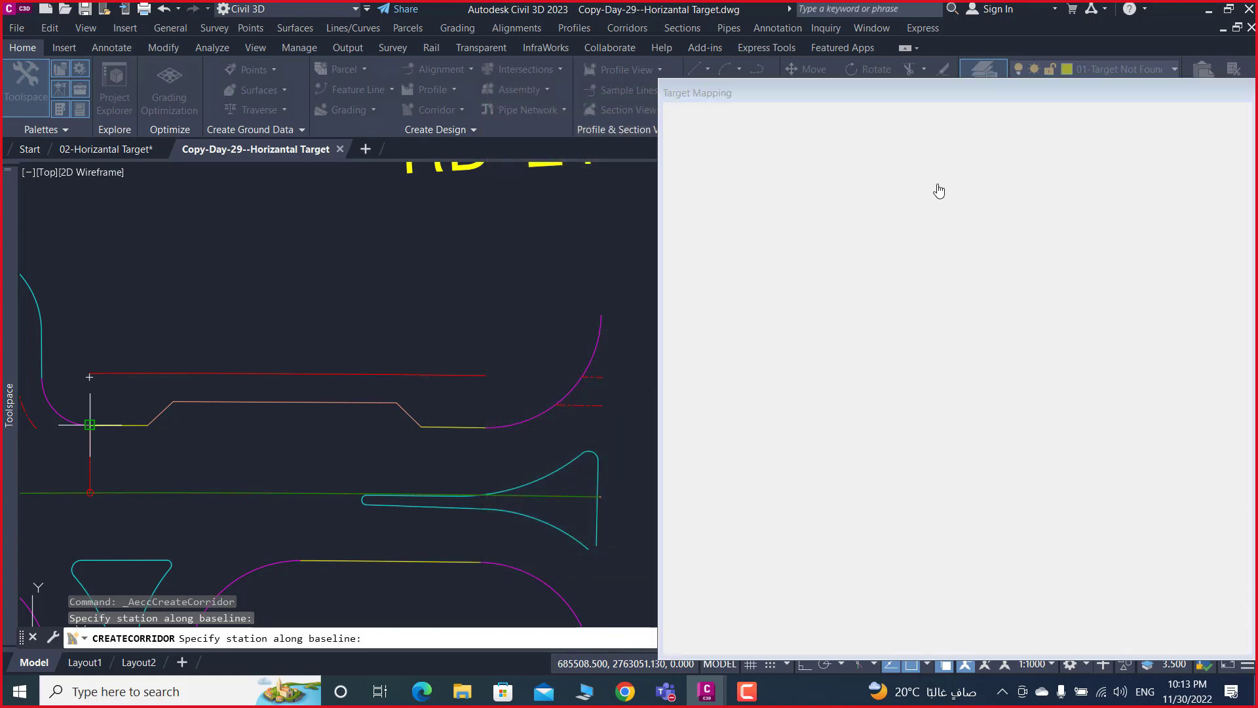
- Collapse the subassembly target lists and set 04-D-Target Found's offset target to 01-Target Found
click(683, 188)
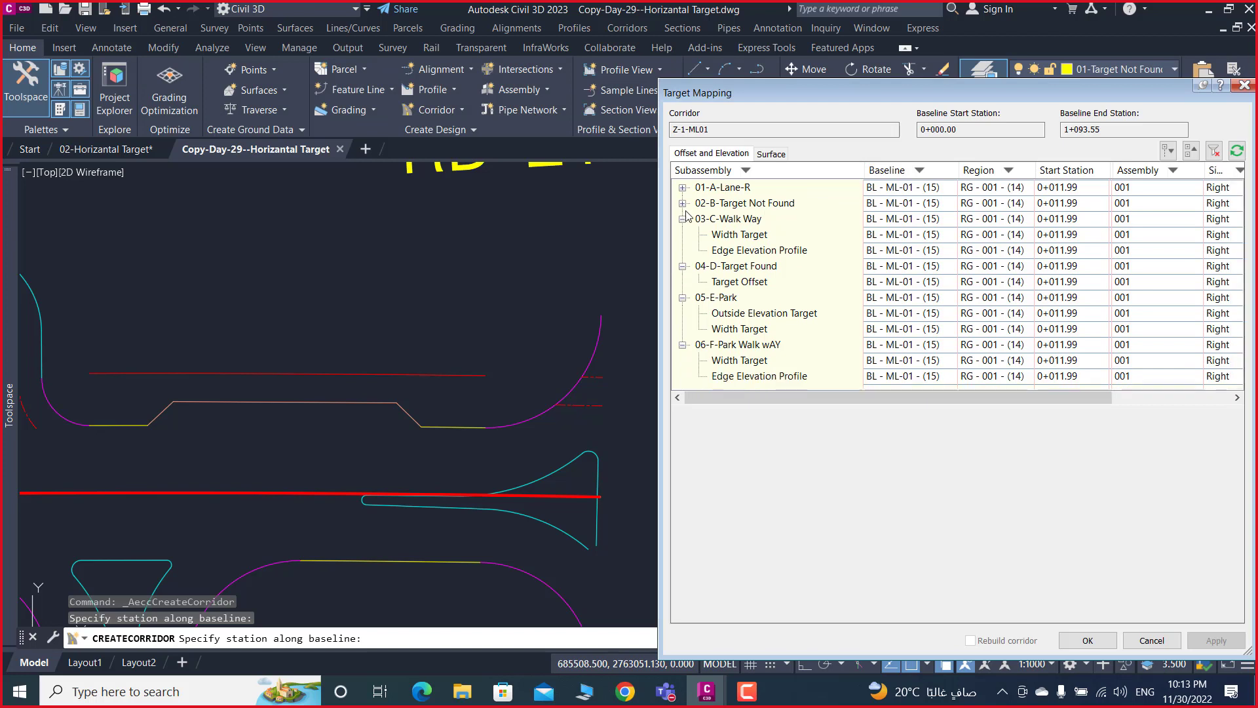
click(683, 219)
click(683, 250)
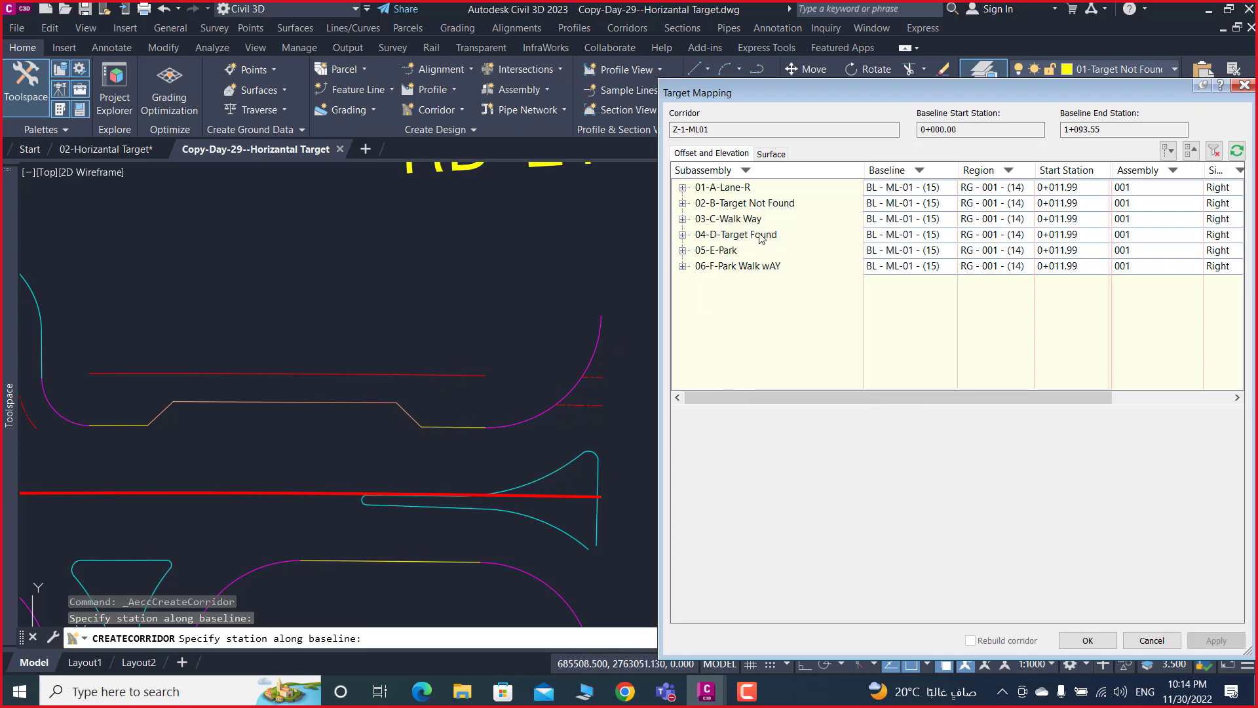
click(683, 235)
click(719, 251)
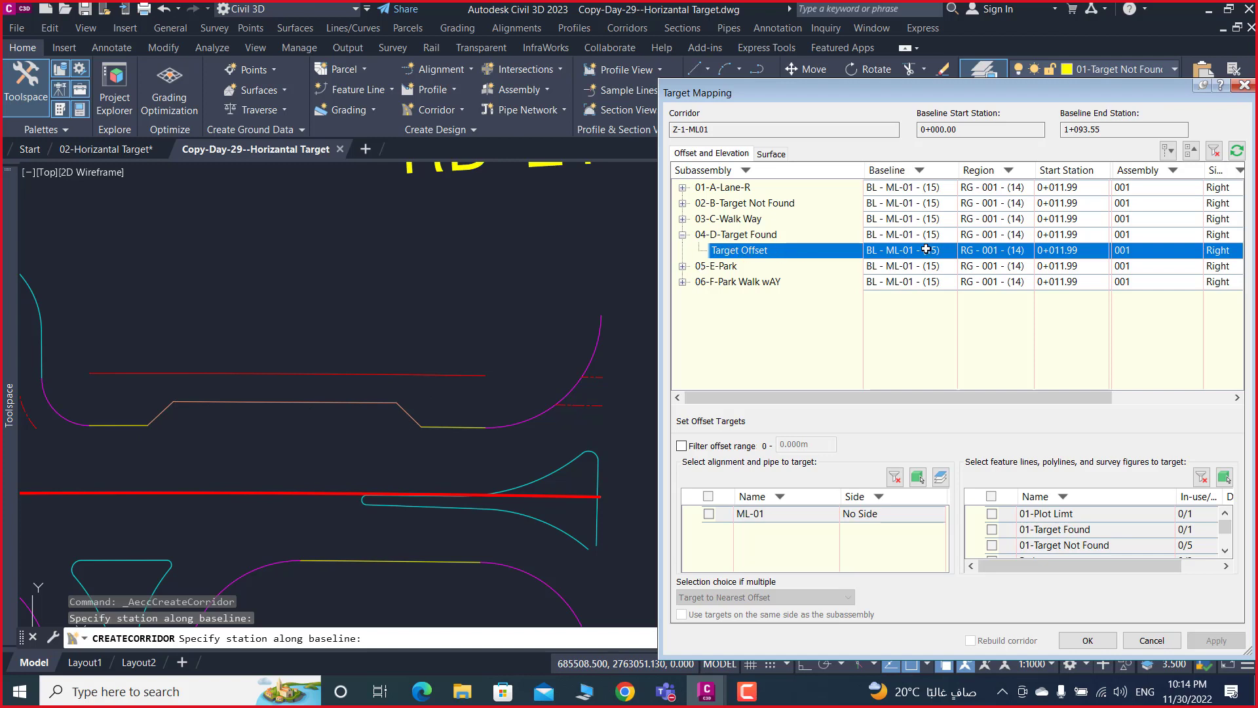
click(992, 529)
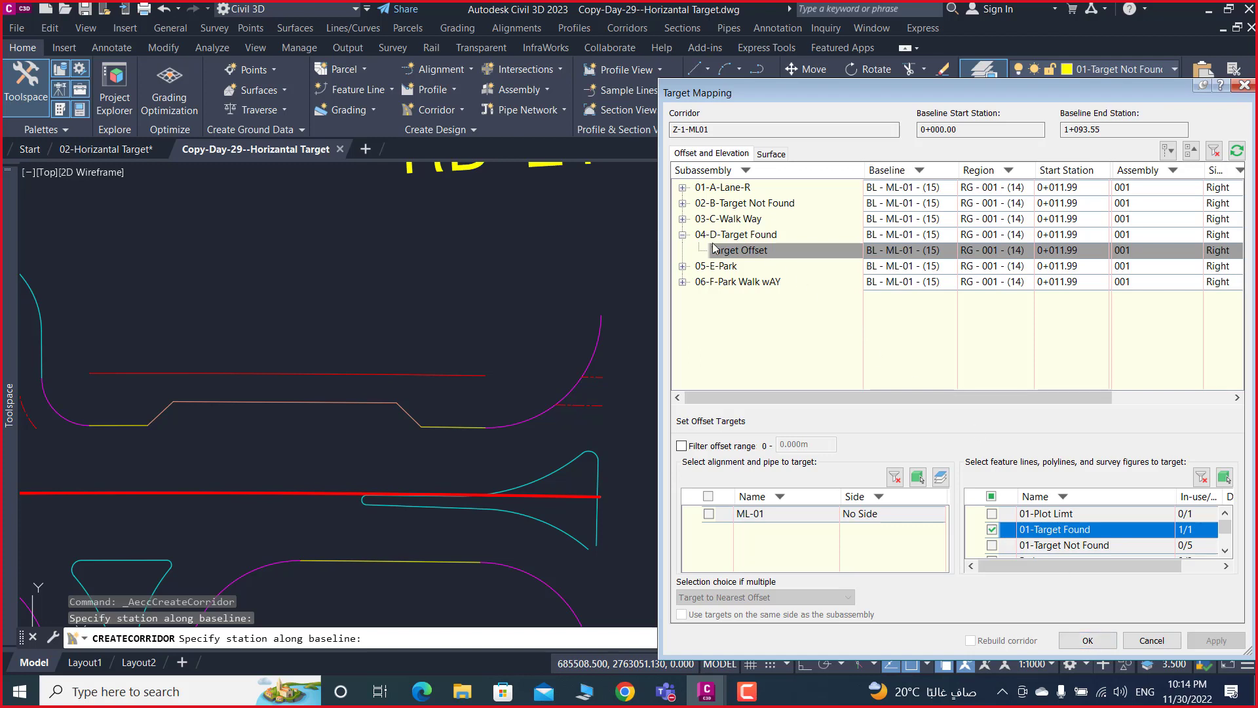
click(683, 234)
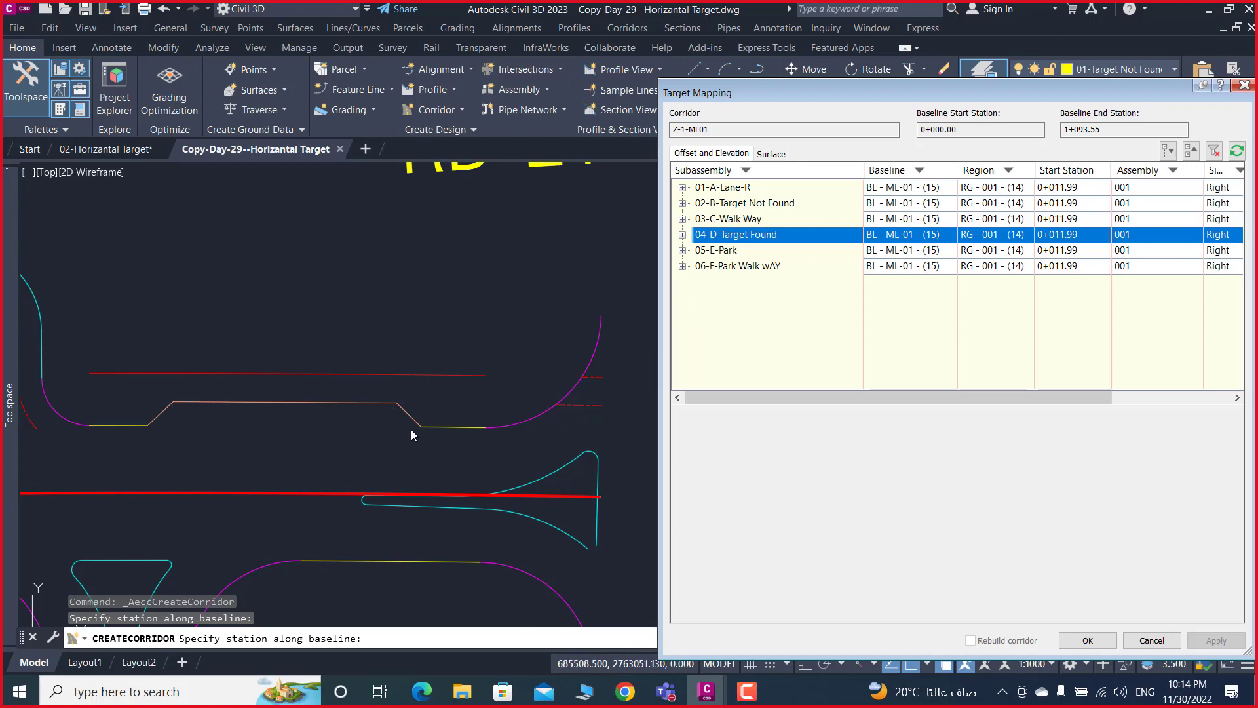
- Target 05-E-Park width to 01-Target Found and 06-F-Park Walk wAY width to 01-Plot Limt
click(682, 250)
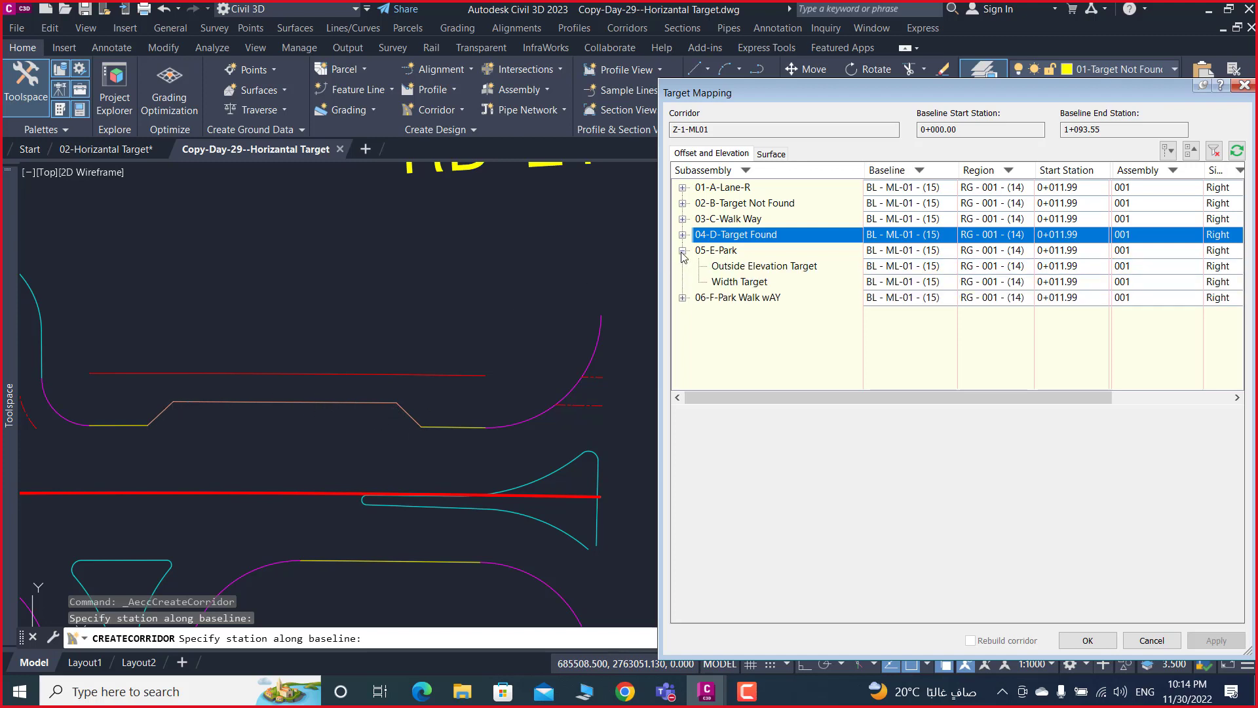
click(724, 283)
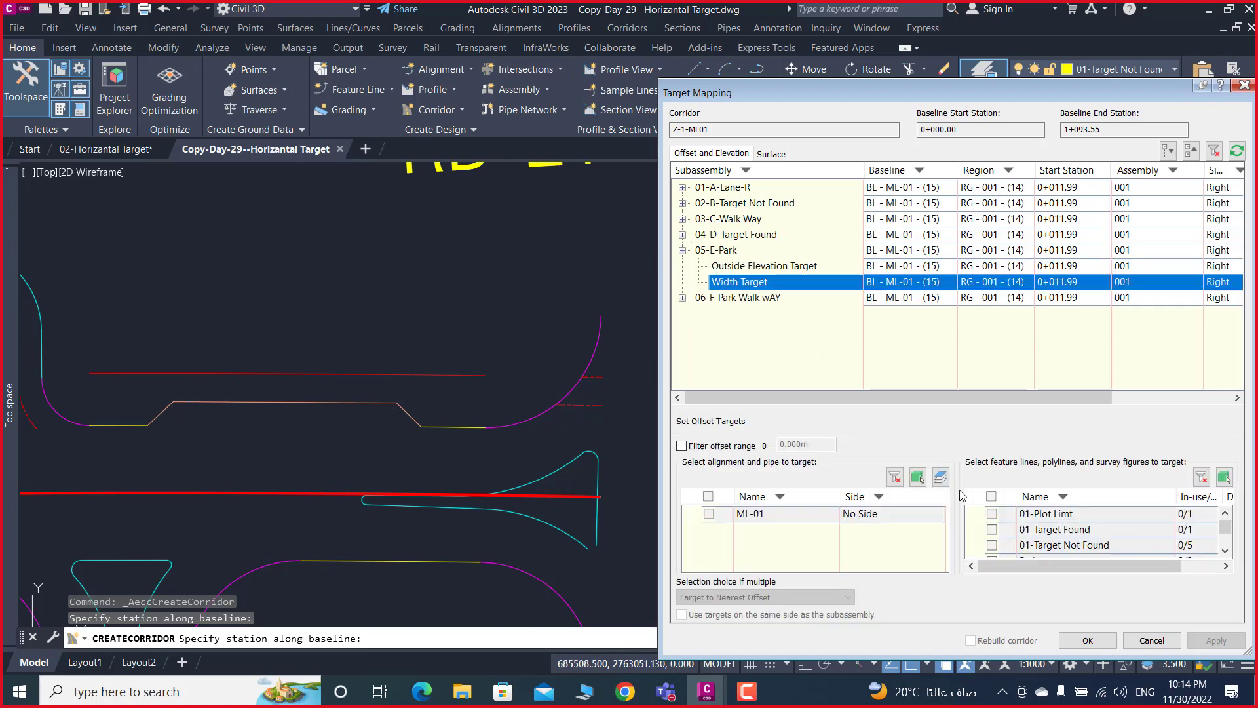
click(992, 529)
click(992, 529)
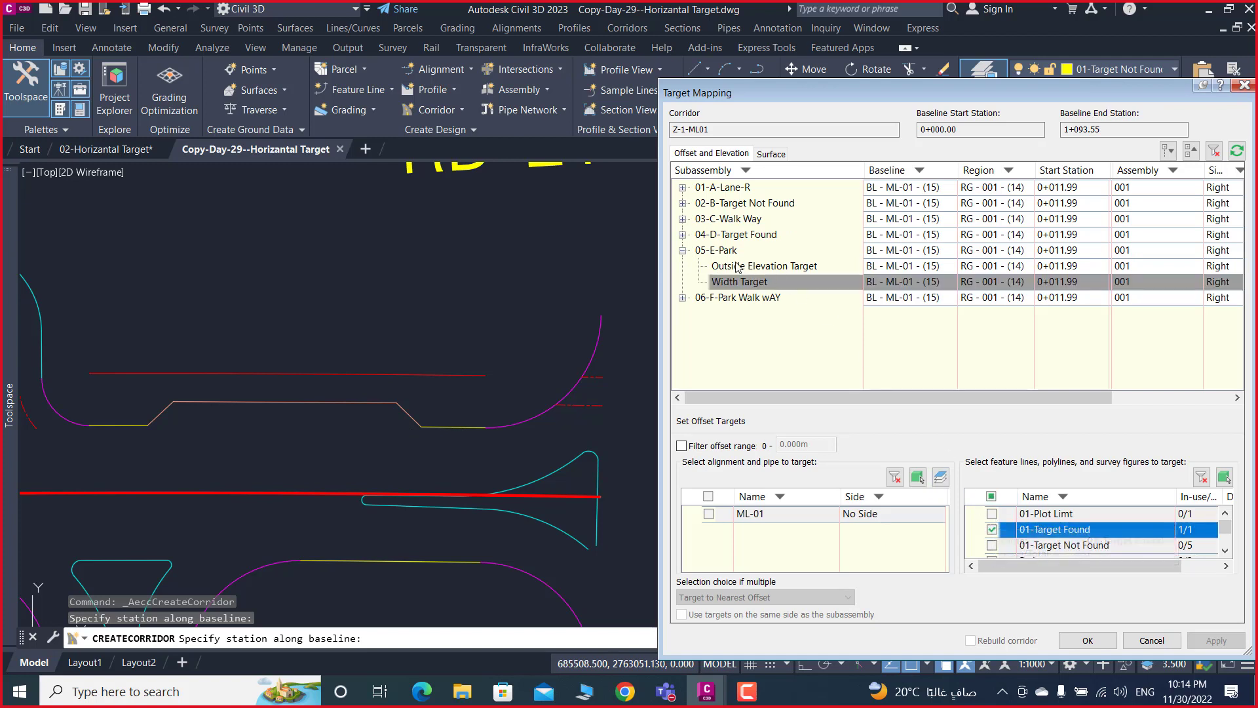
click(682, 251)
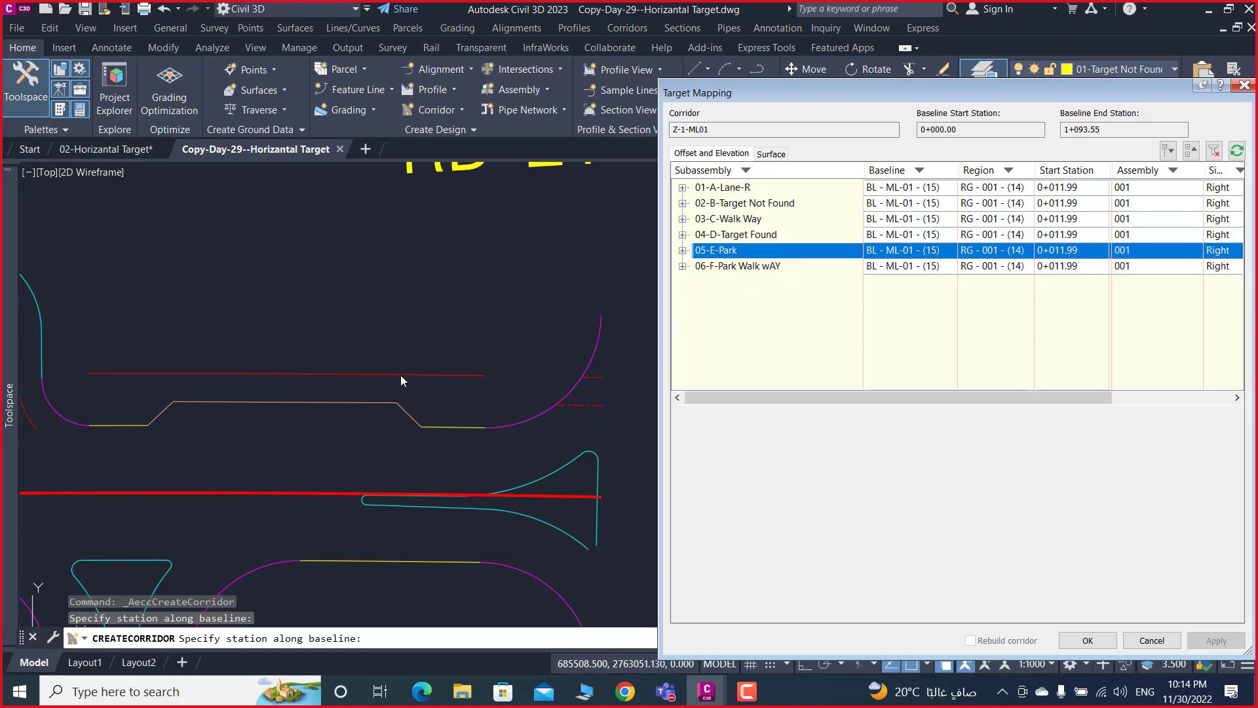
click(682, 266)
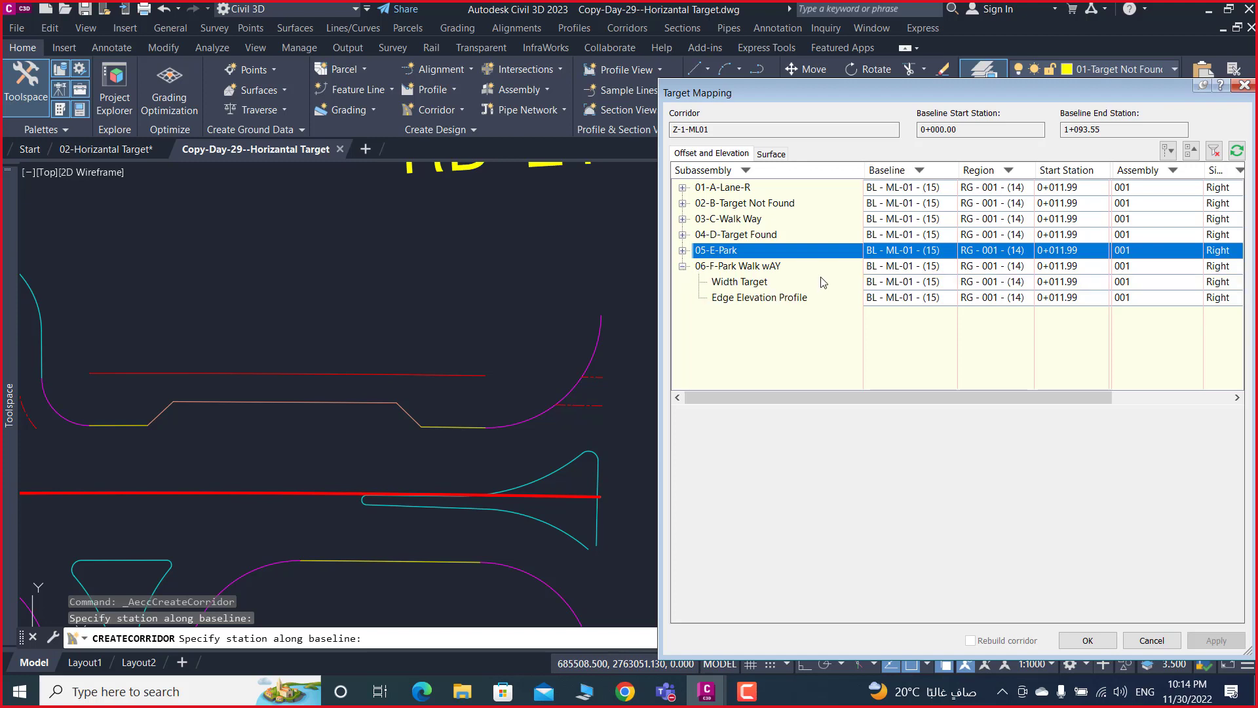
click(741, 282)
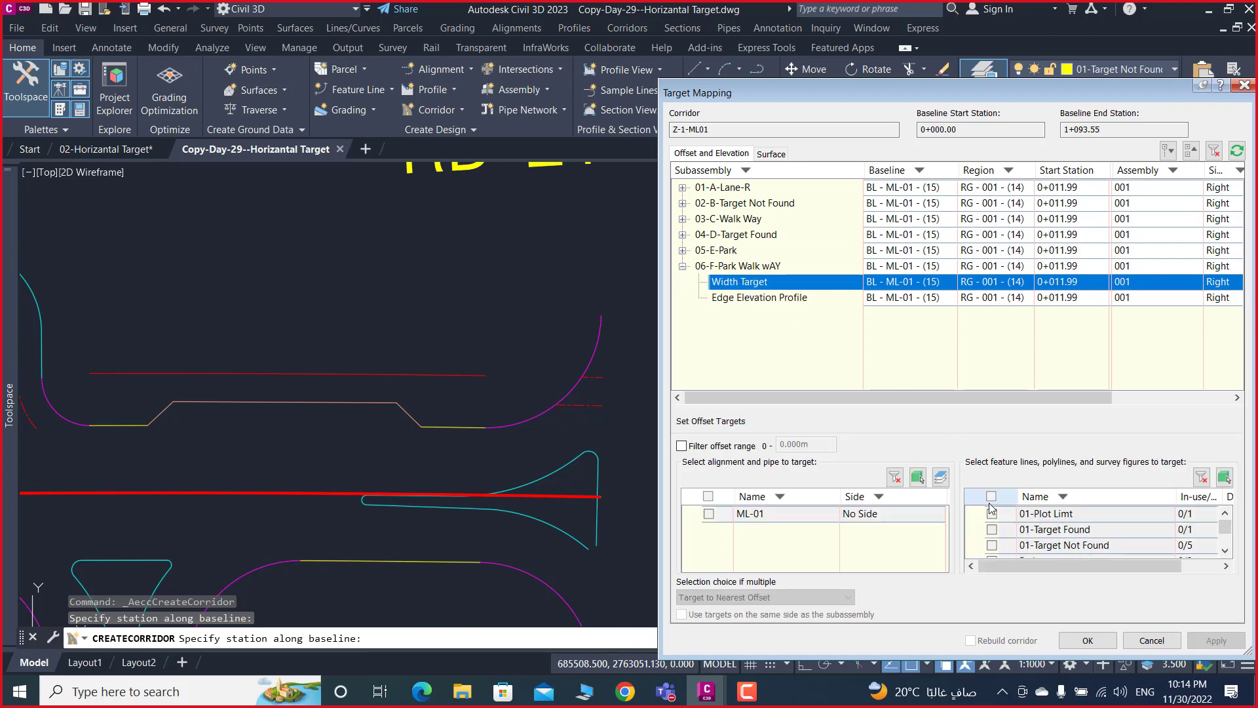
click(992, 513)
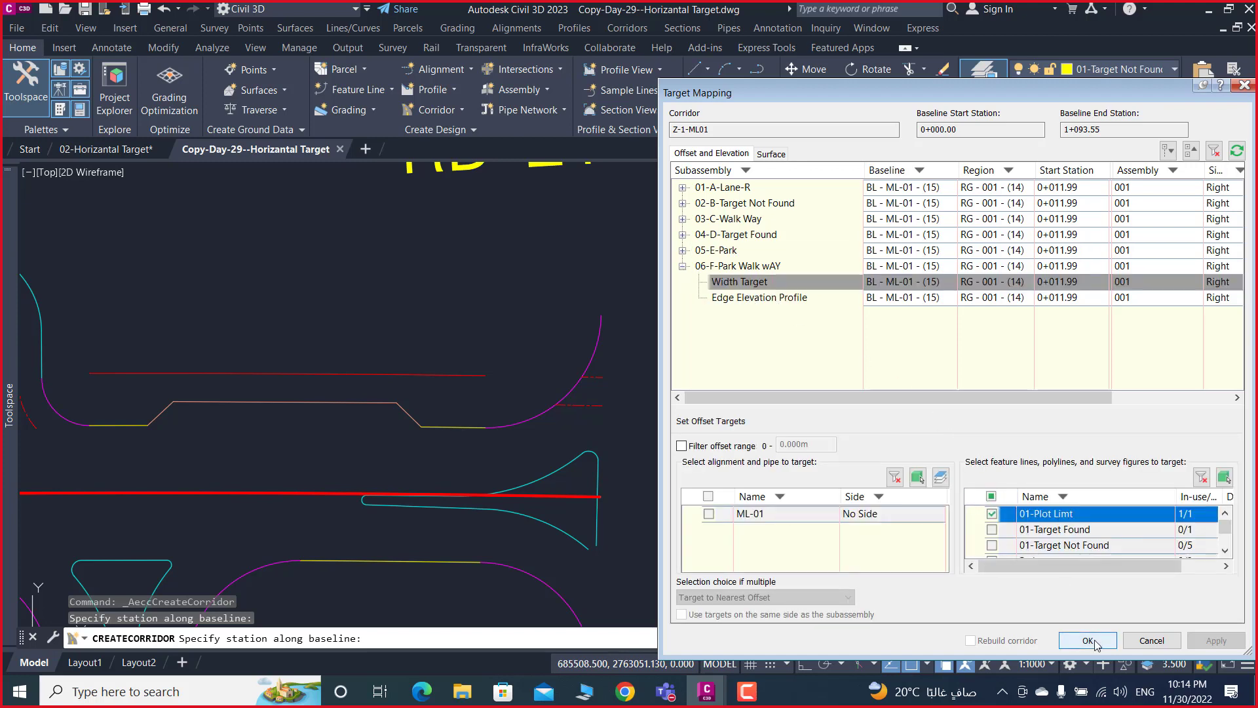
click(1088, 641)
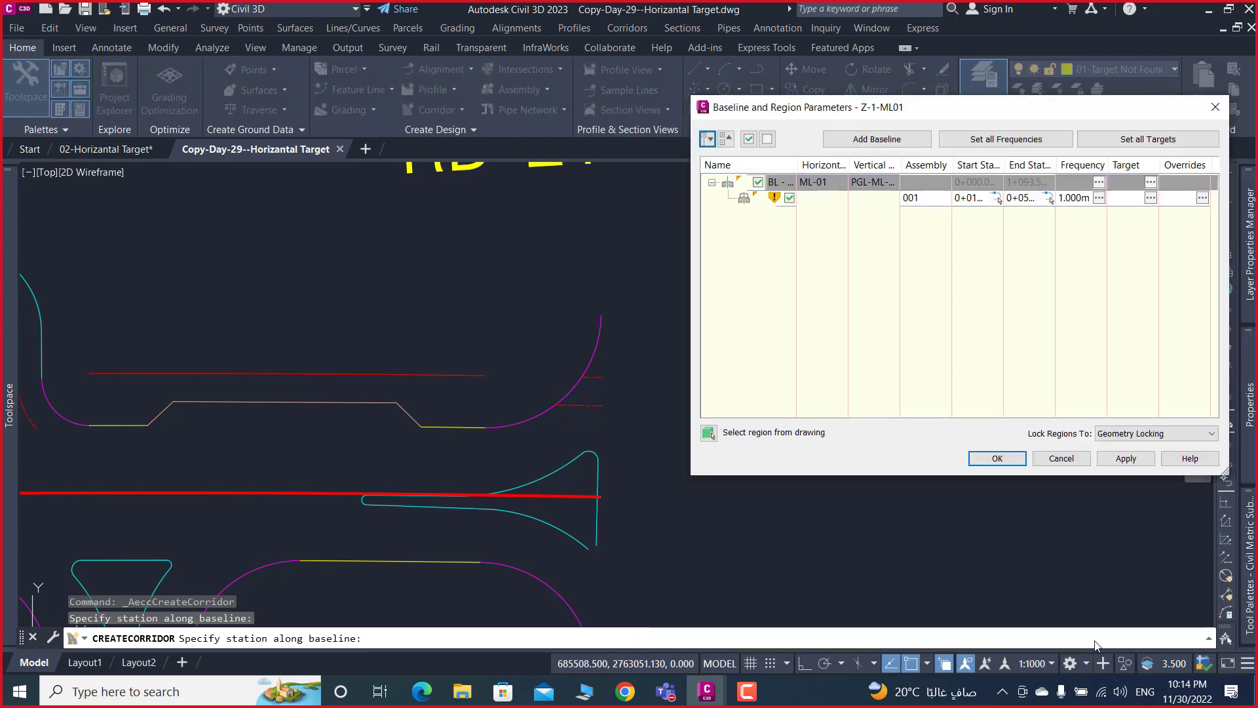
- Accept the region parameters, rebuild corridor Z-1-ML01 and close the Event Viewer
click(998, 459)
click(620, 309)
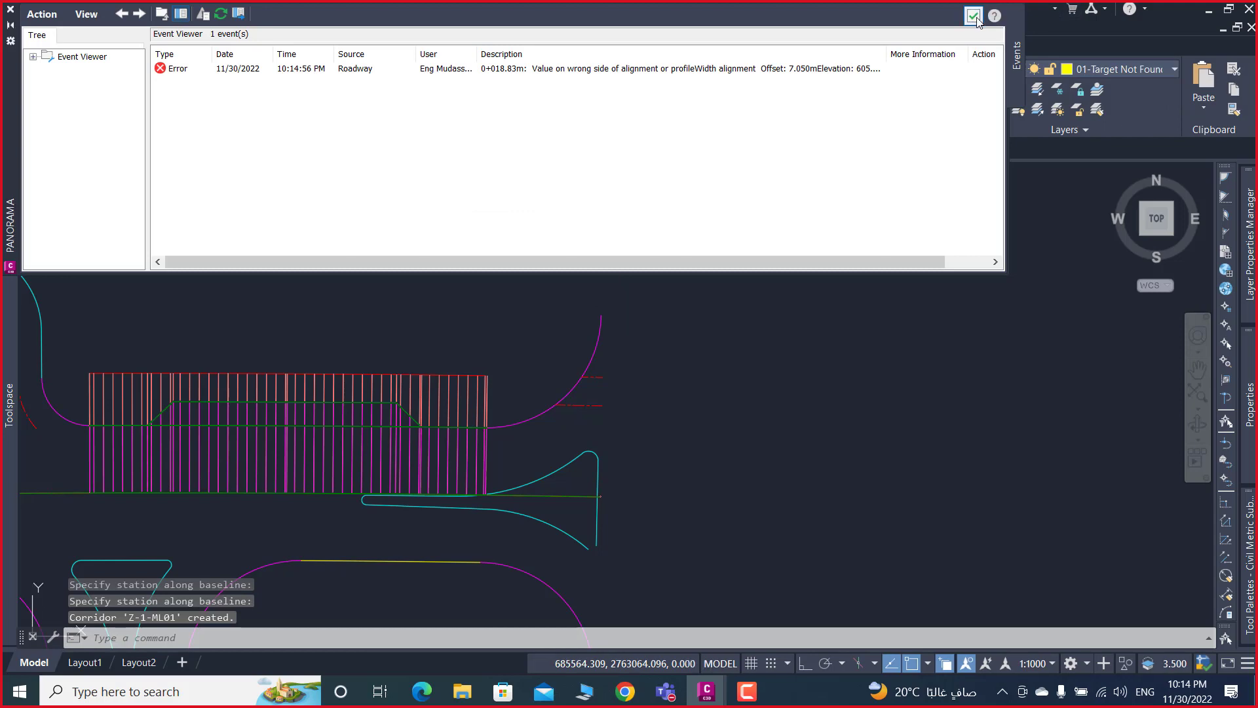
click(975, 18)
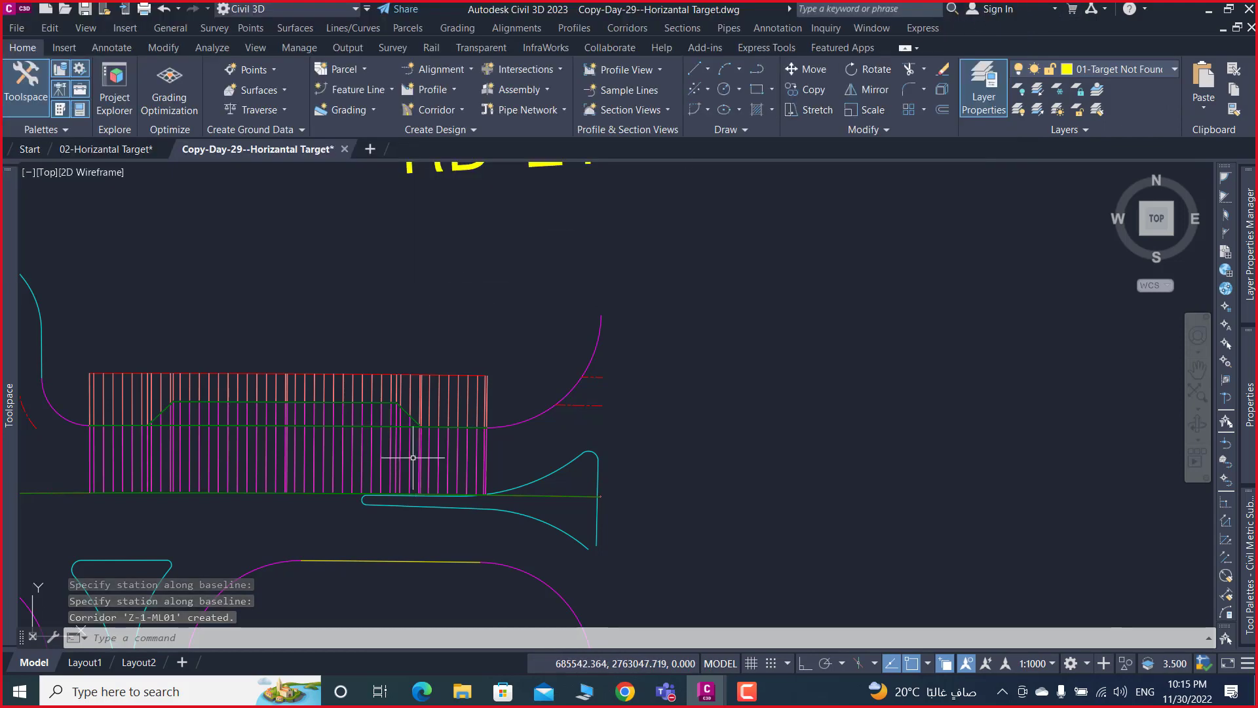
- Zoom and pan along the rebuilt corridor to inspect the ETW feature line
scroll(393, 426, up, 3)
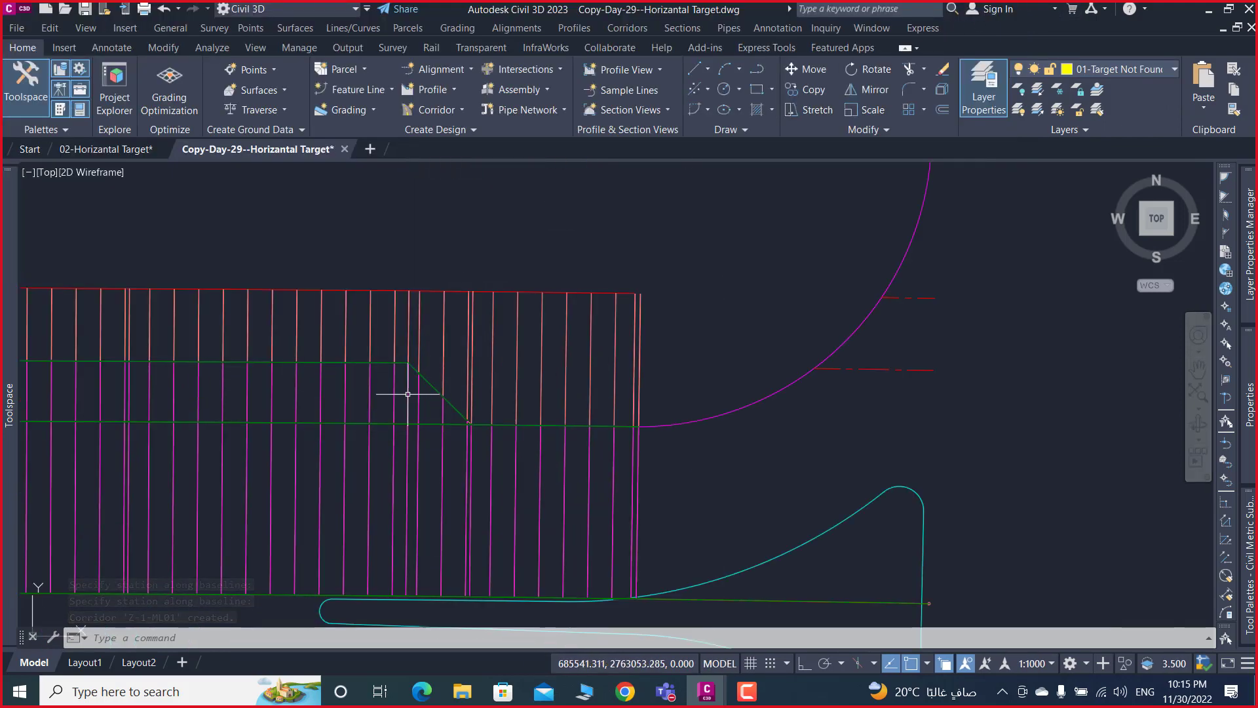
scroll(408, 394, up, 2)
scroll(435, 365, down, 1)
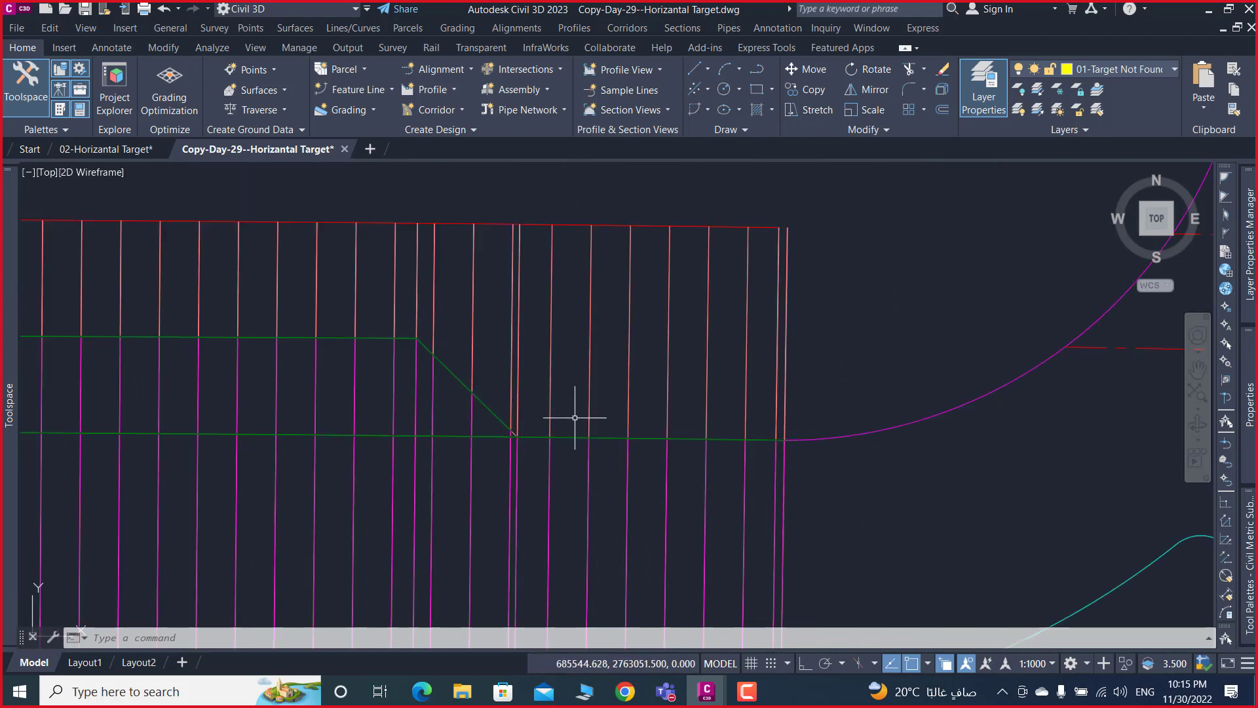
mouse_move(572, 418)
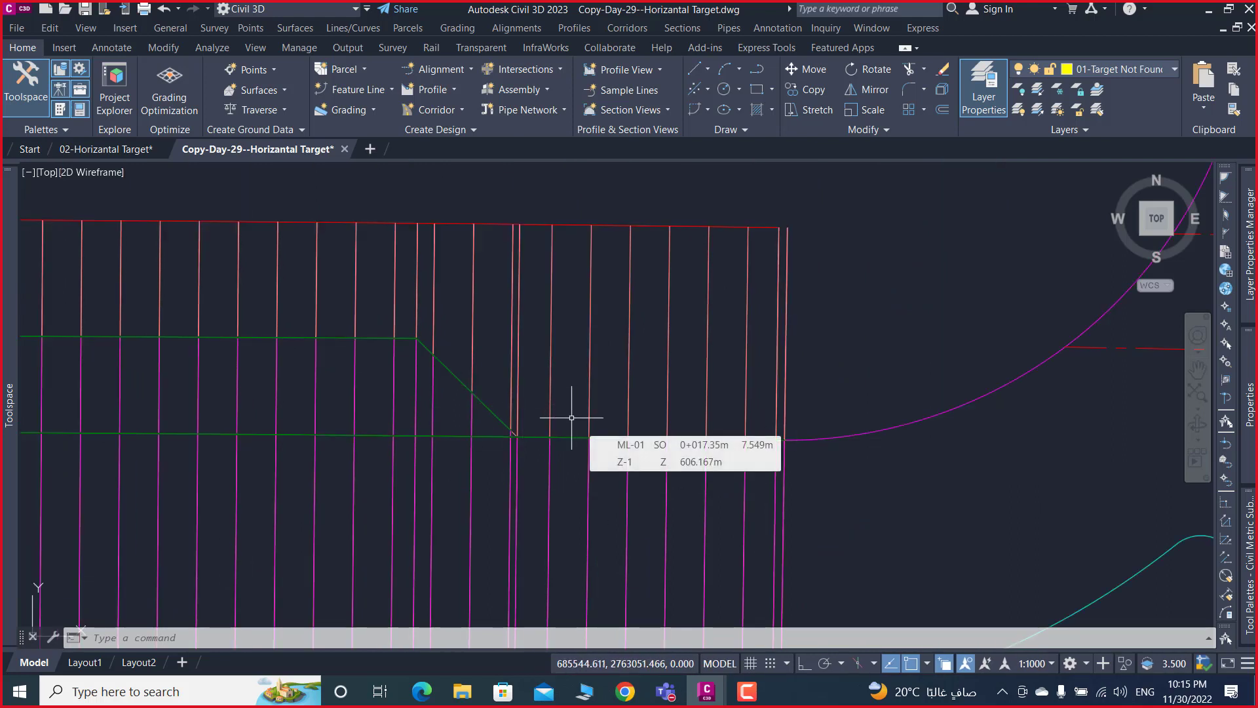
scroll(572, 417, down, 4)
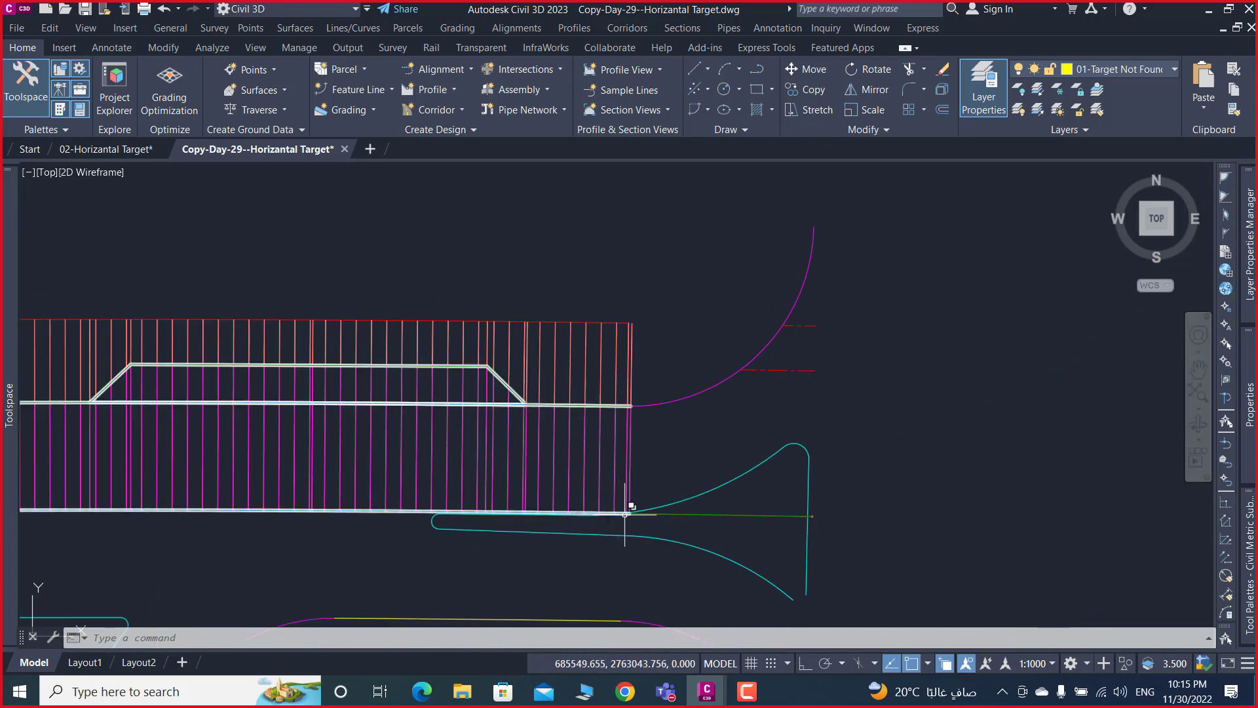
scroll(612, 427, up, 2)
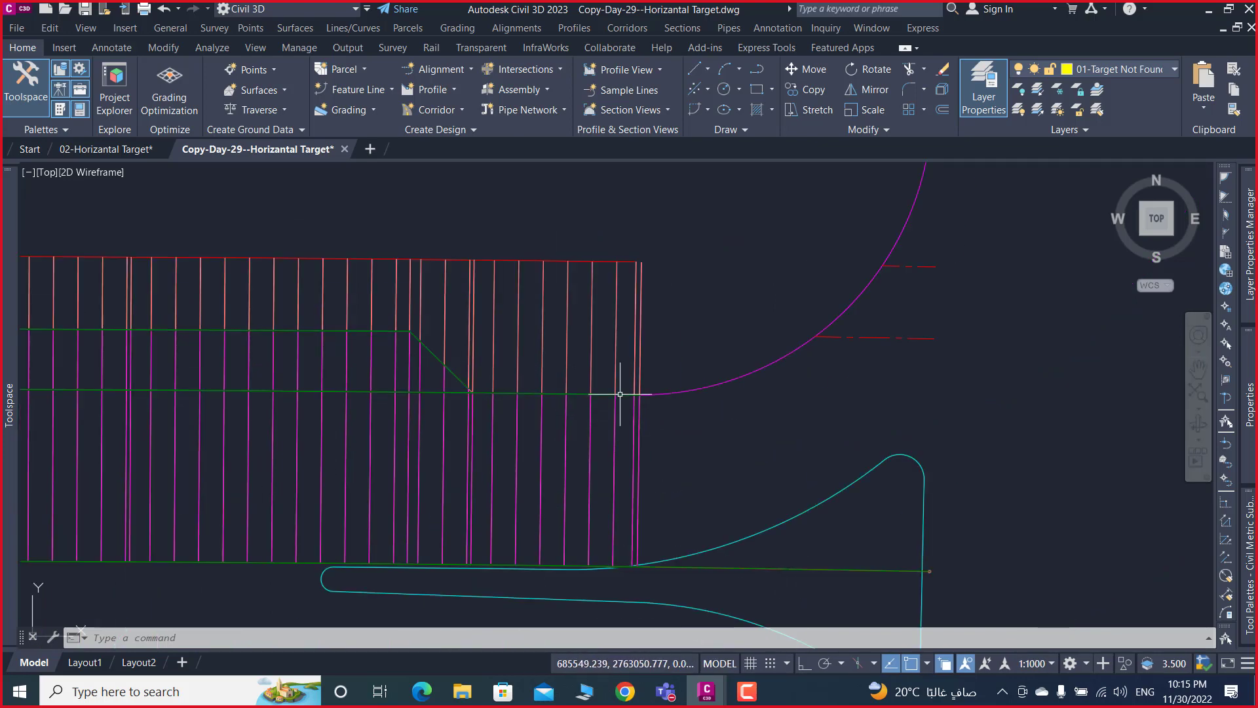
middle_drag(620, 394, 692, 423)
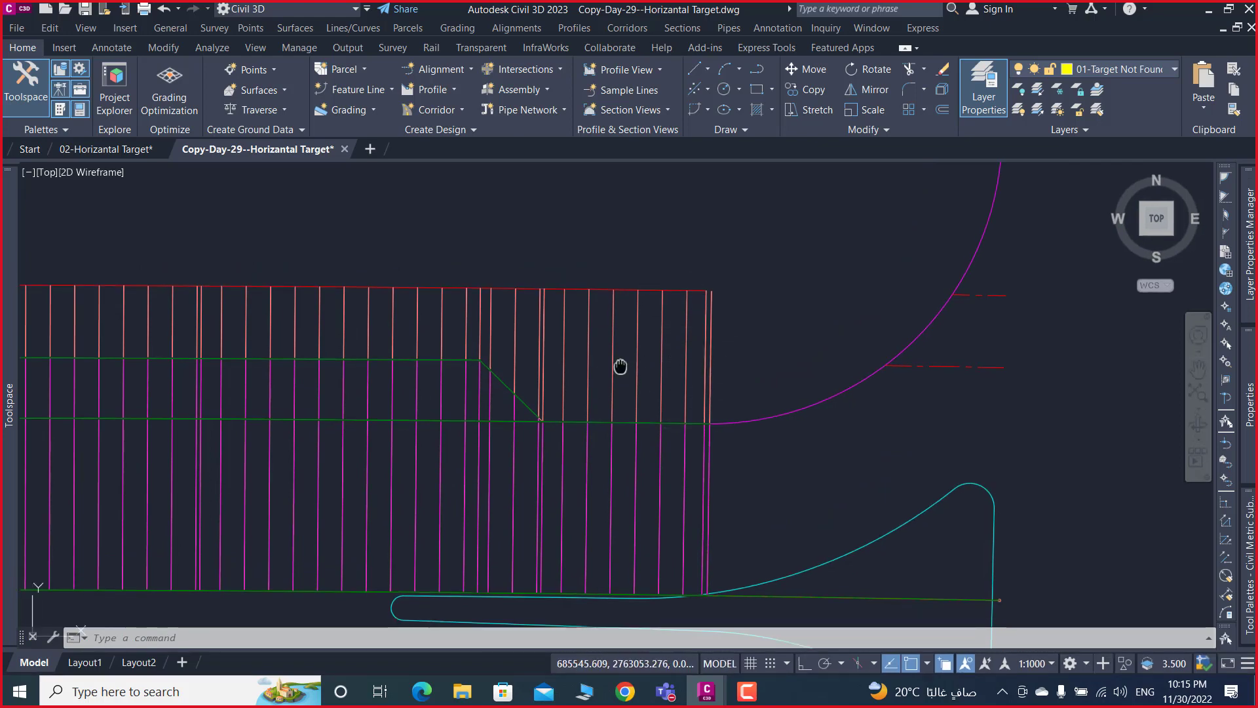
middle_drag(620, 366, 880, 360)
scroll(416, 338, down, 2)
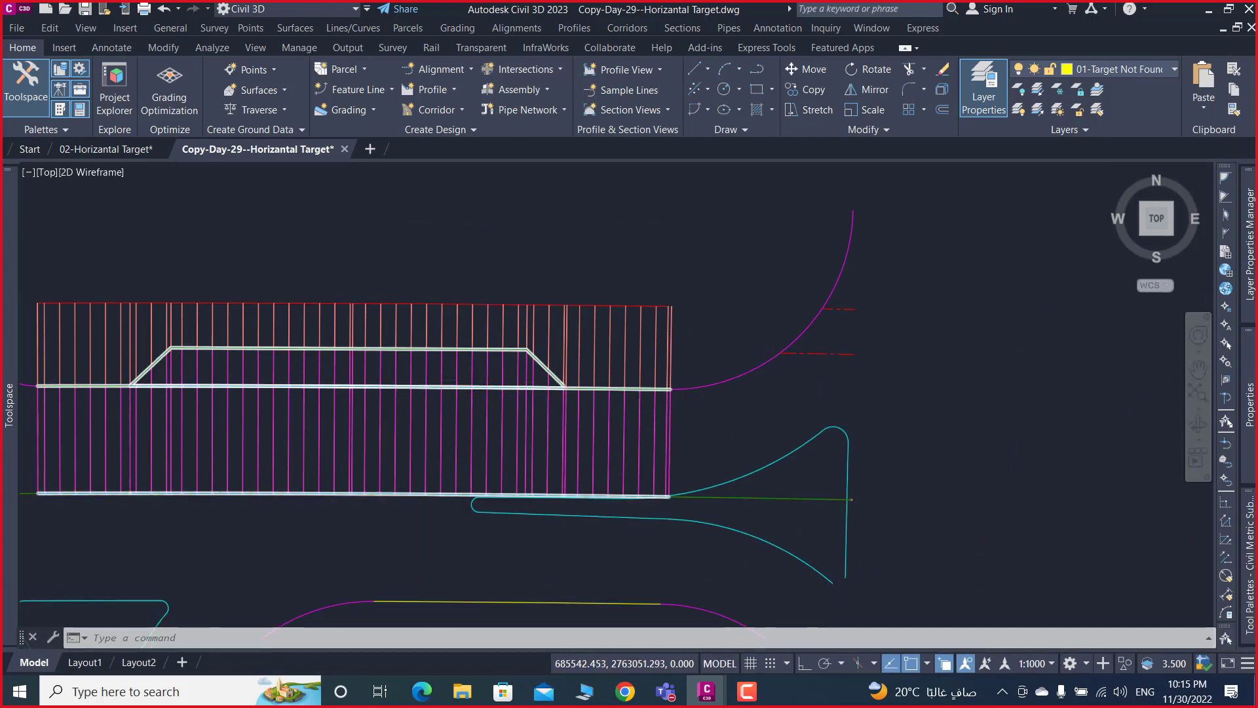
scroll(556, 383, up, 3)
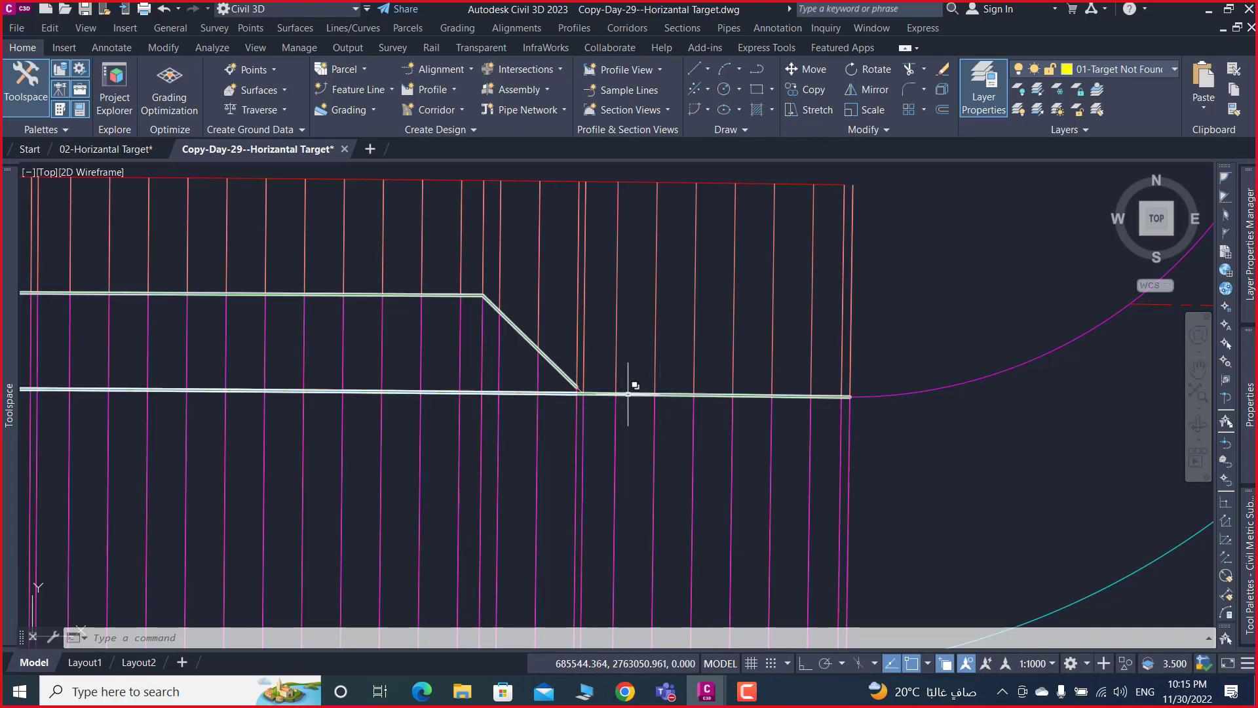
mouse_move(640, 395)
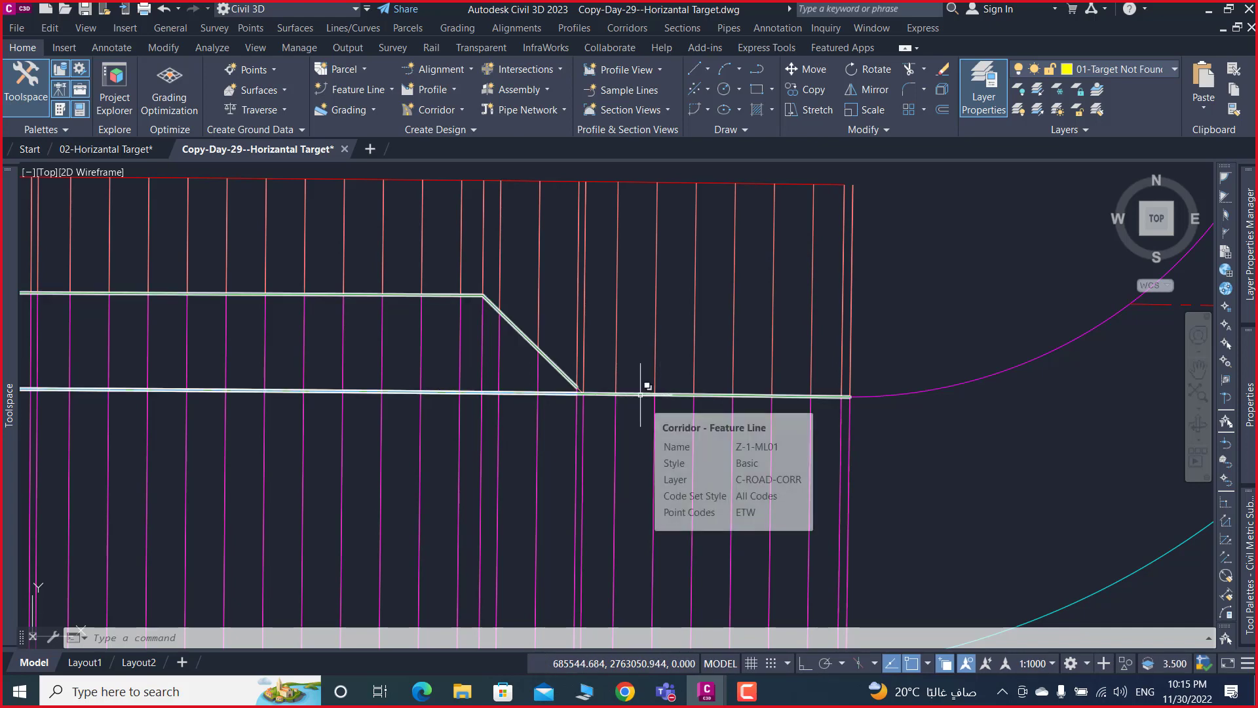
scroll(613, 393, down, 4)
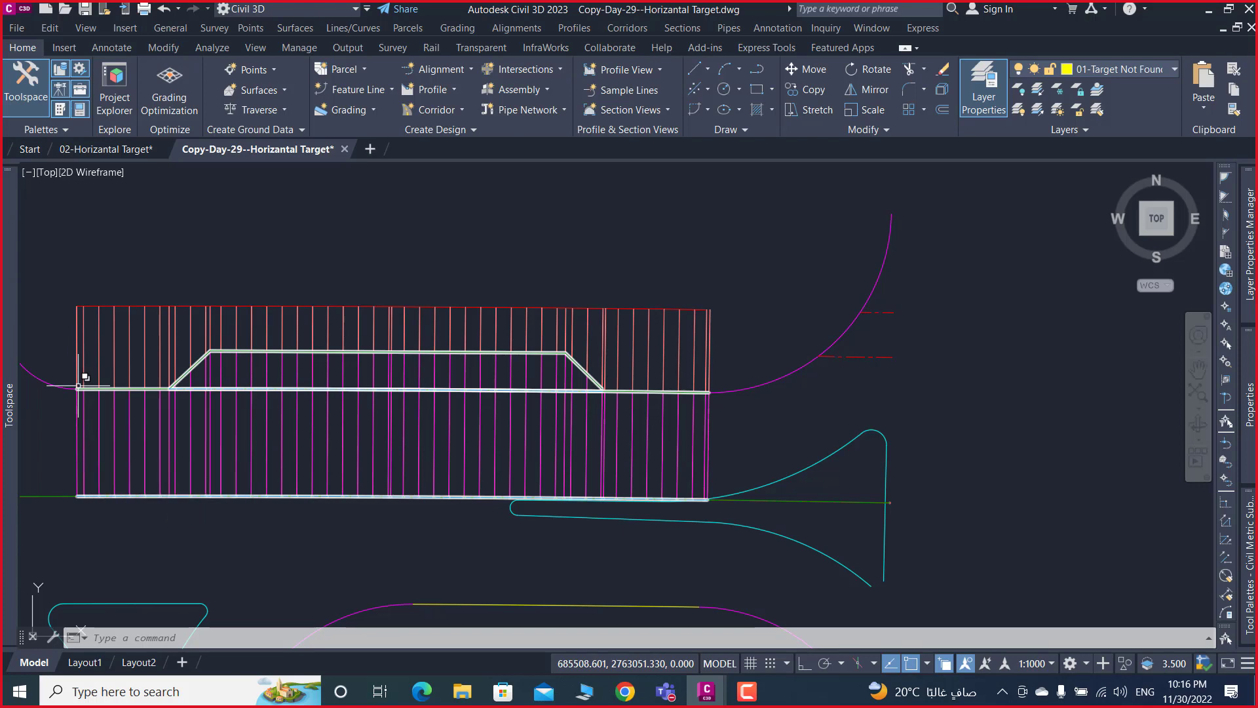
scroll(891, 339, down, 5)
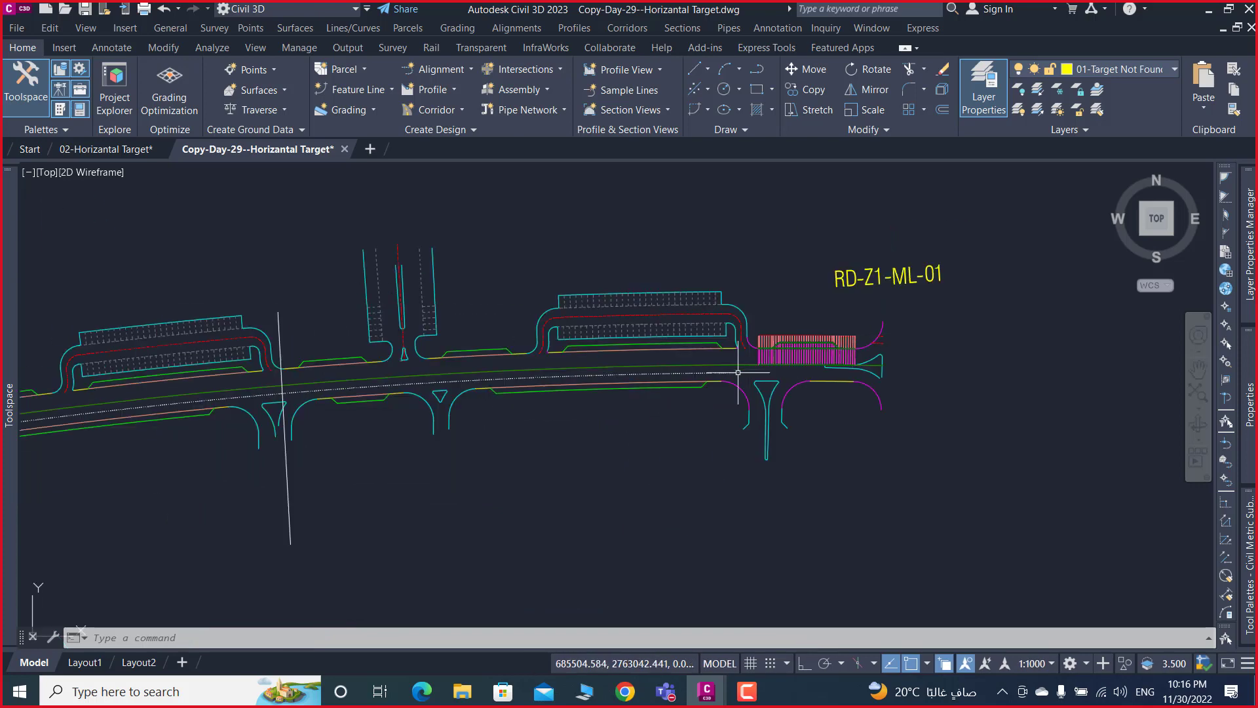
scroll(738, 370, up, 5)
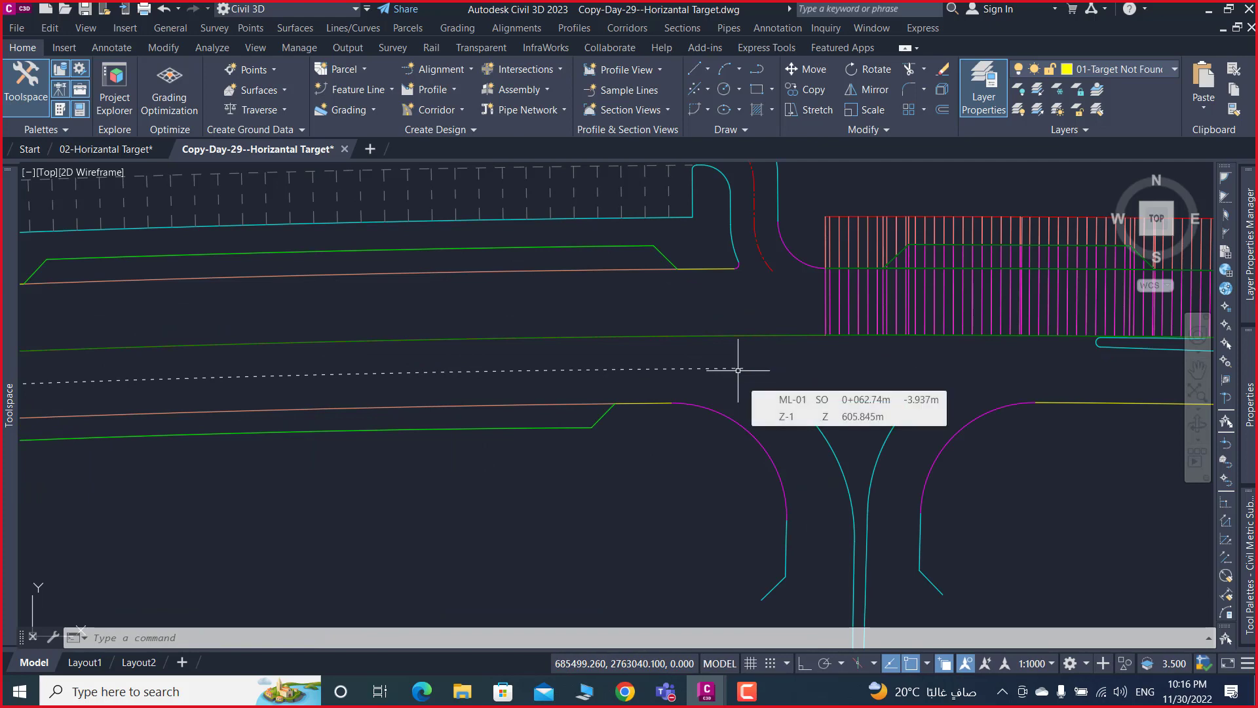
middle_drag(814, 332, 849, 364)
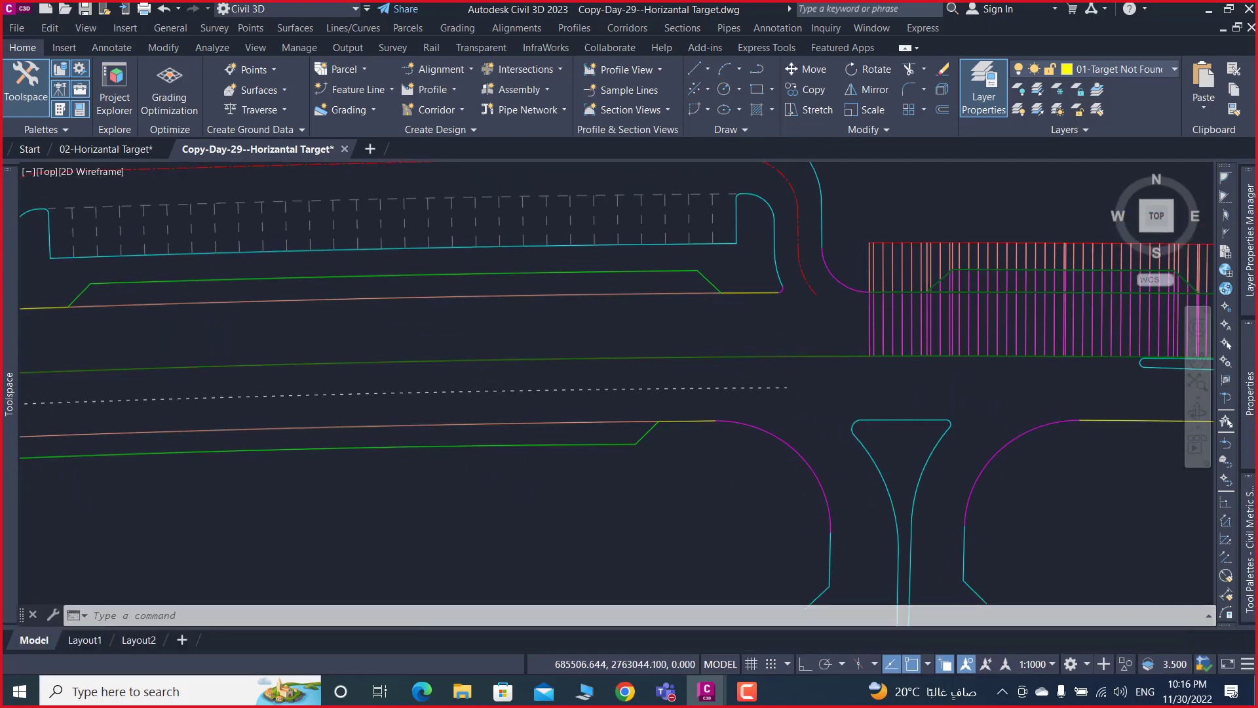
scroll(943, 295, up, 4)
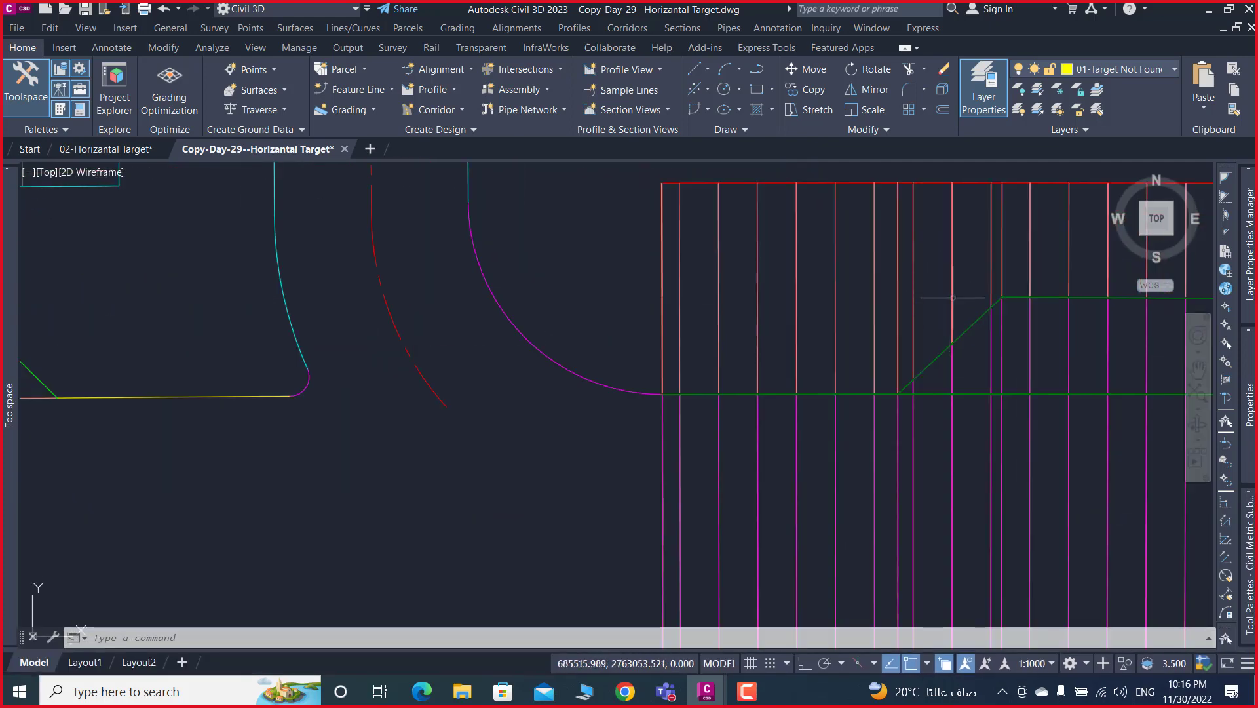
click(953, 290)
right_click(927, 275)
mouse_move(987, 377)
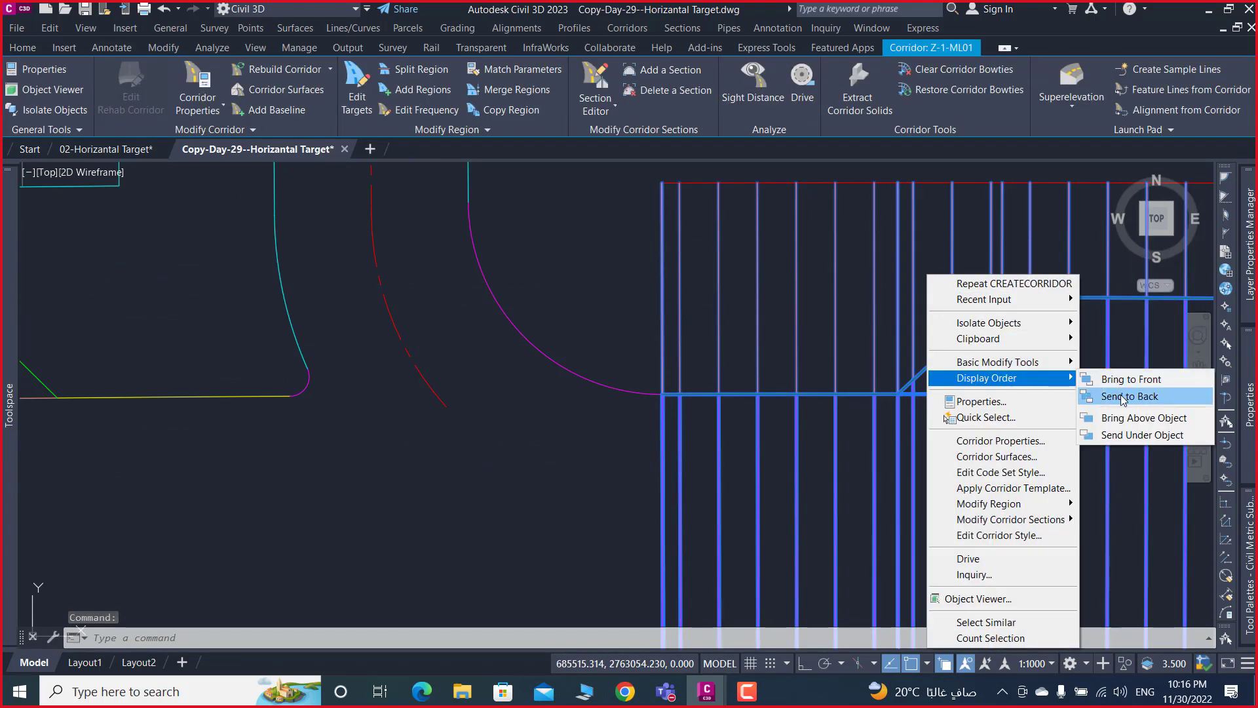
click(1123, 396)
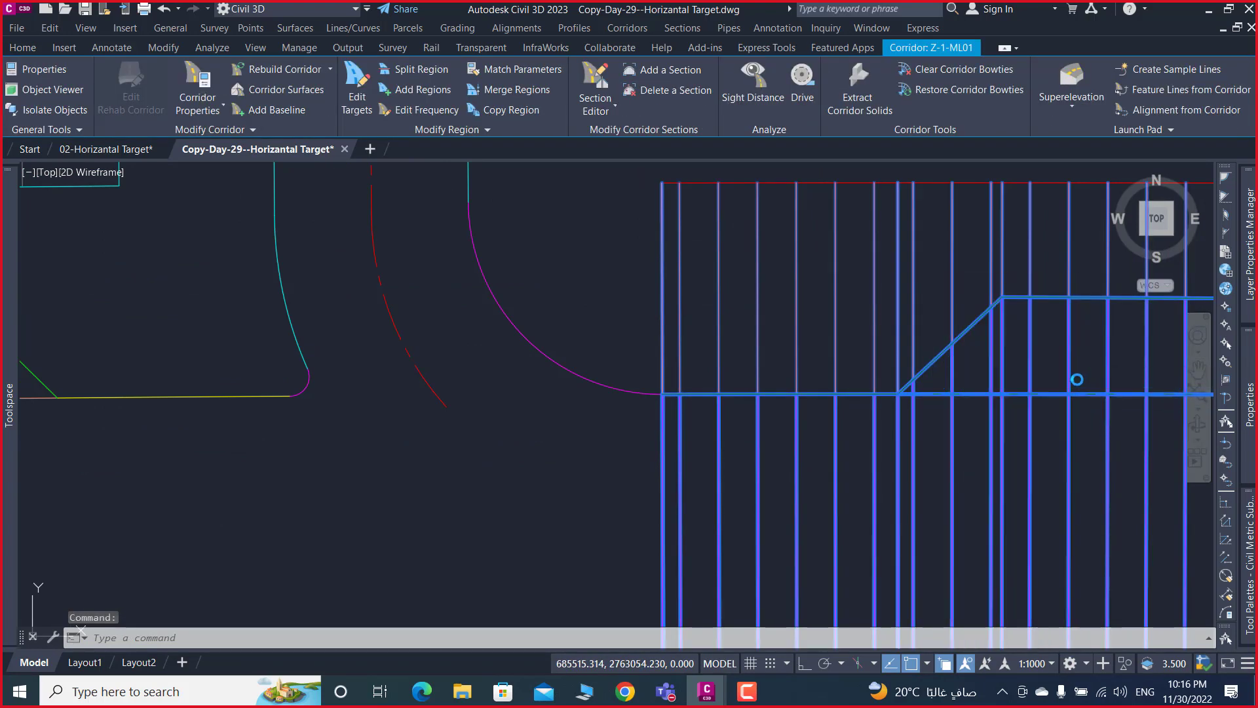
click(974, 323)
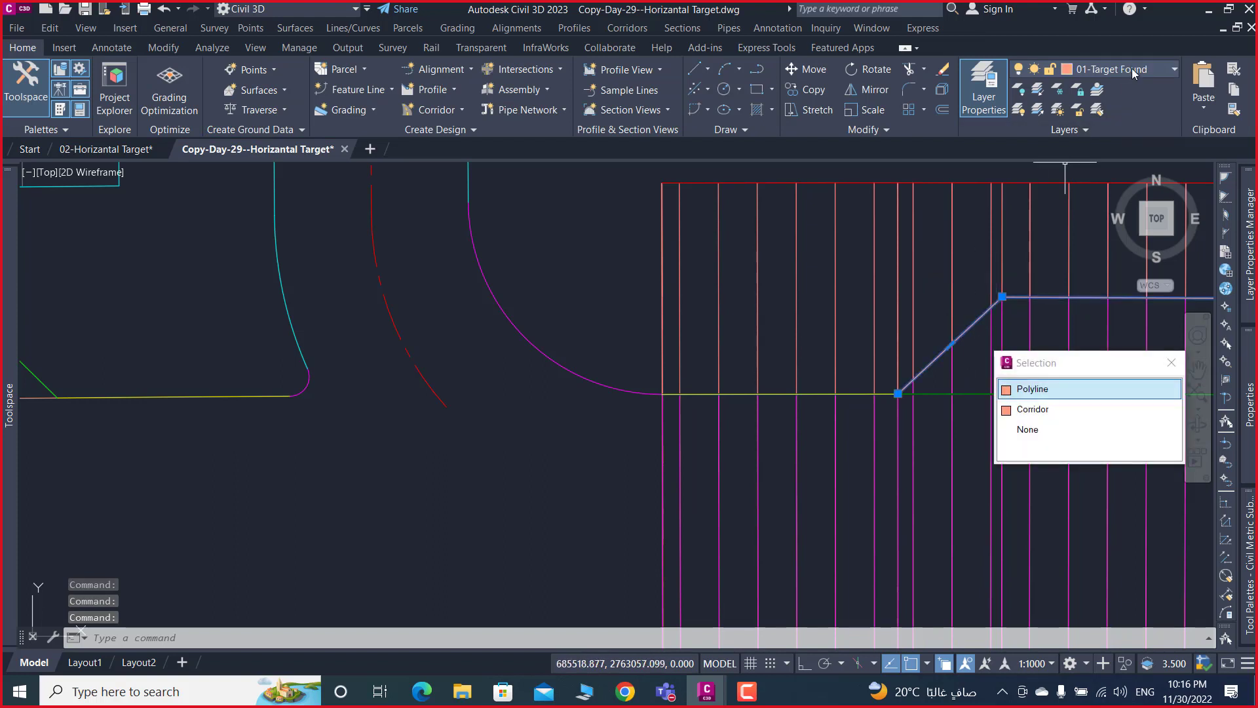
middle_drag(502, 407, 795, 435)
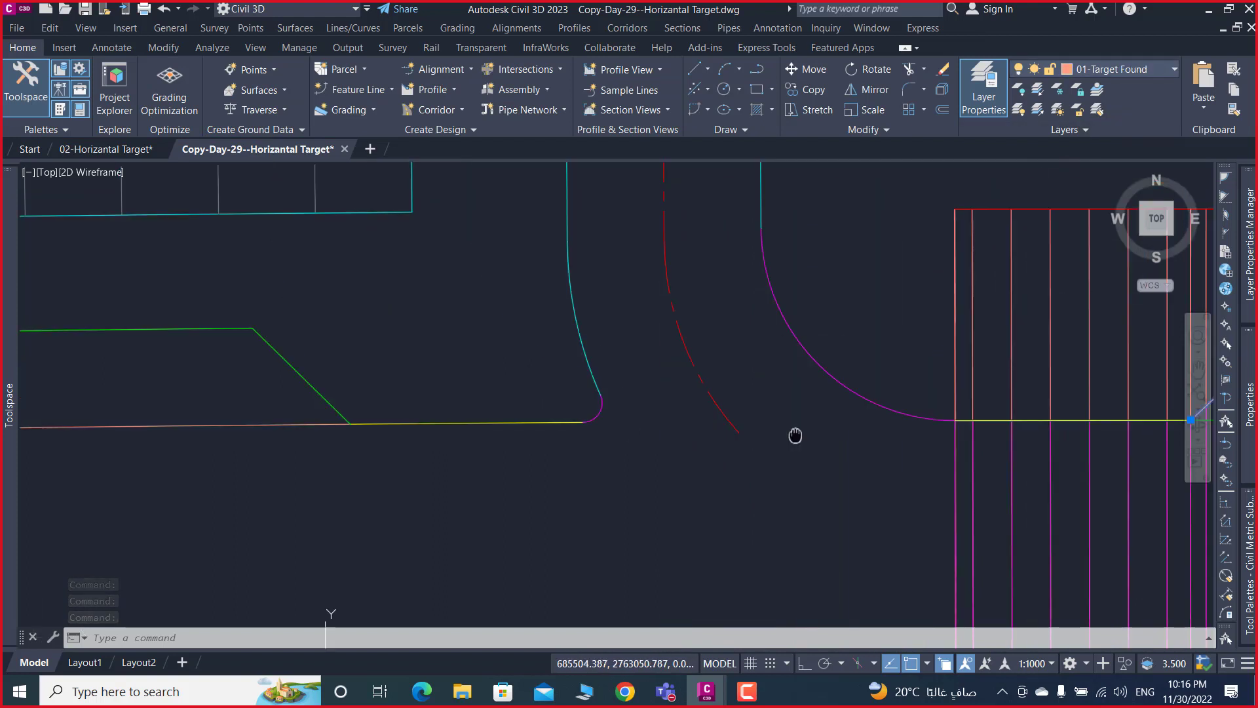
key(Escape)
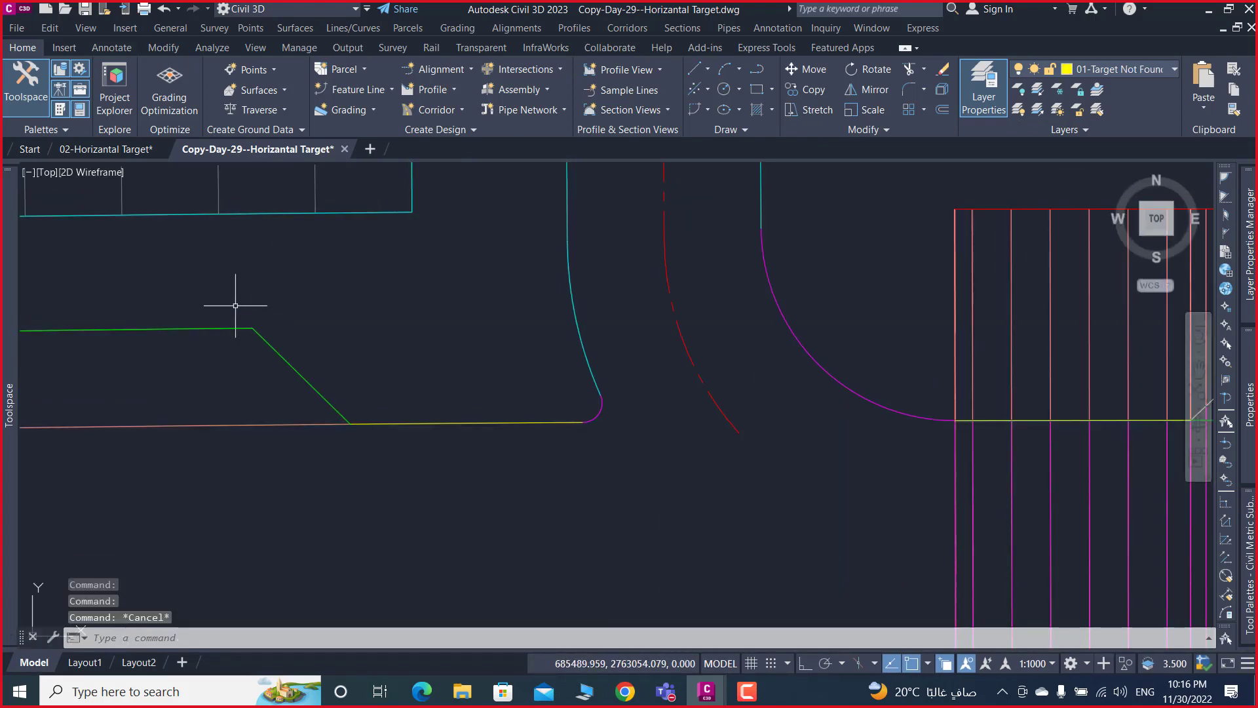
click(259, 332)
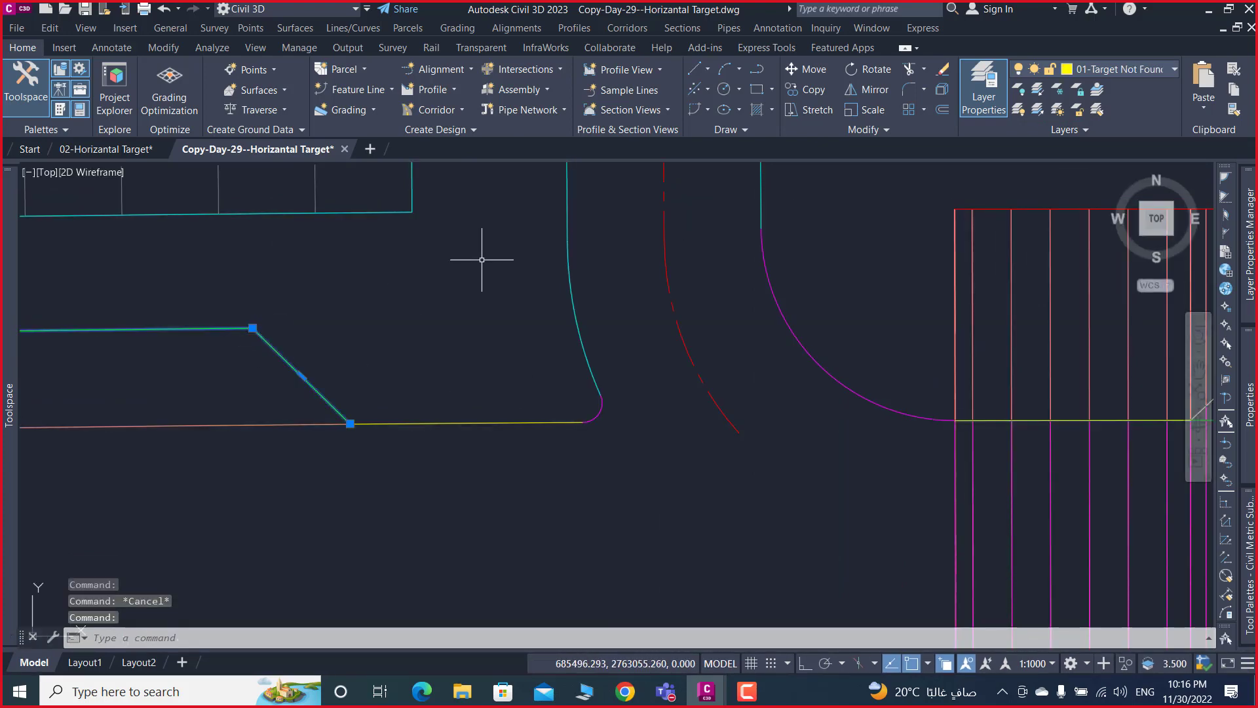
key(Escape)
scroll(638, 281, down, 2)
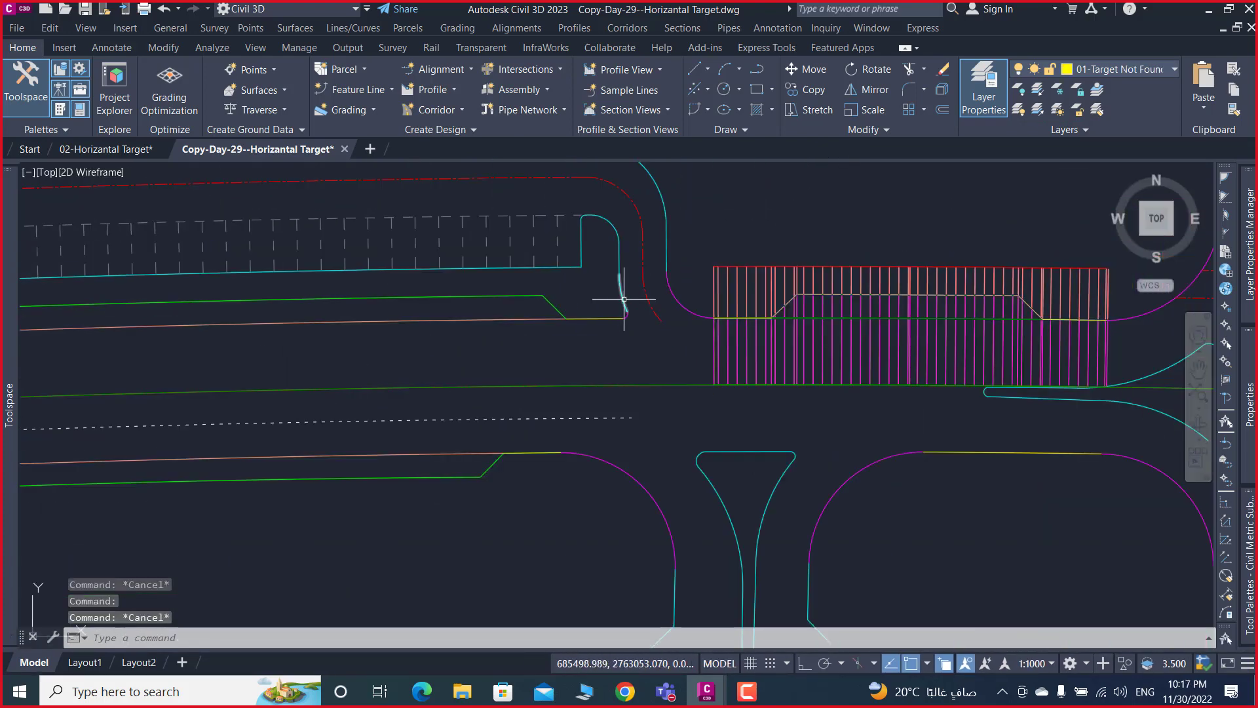
- Use MATCHPROP (MA) to copy the diagonal target polyline's properties onto the green polyline
text(MA)
key(Return)
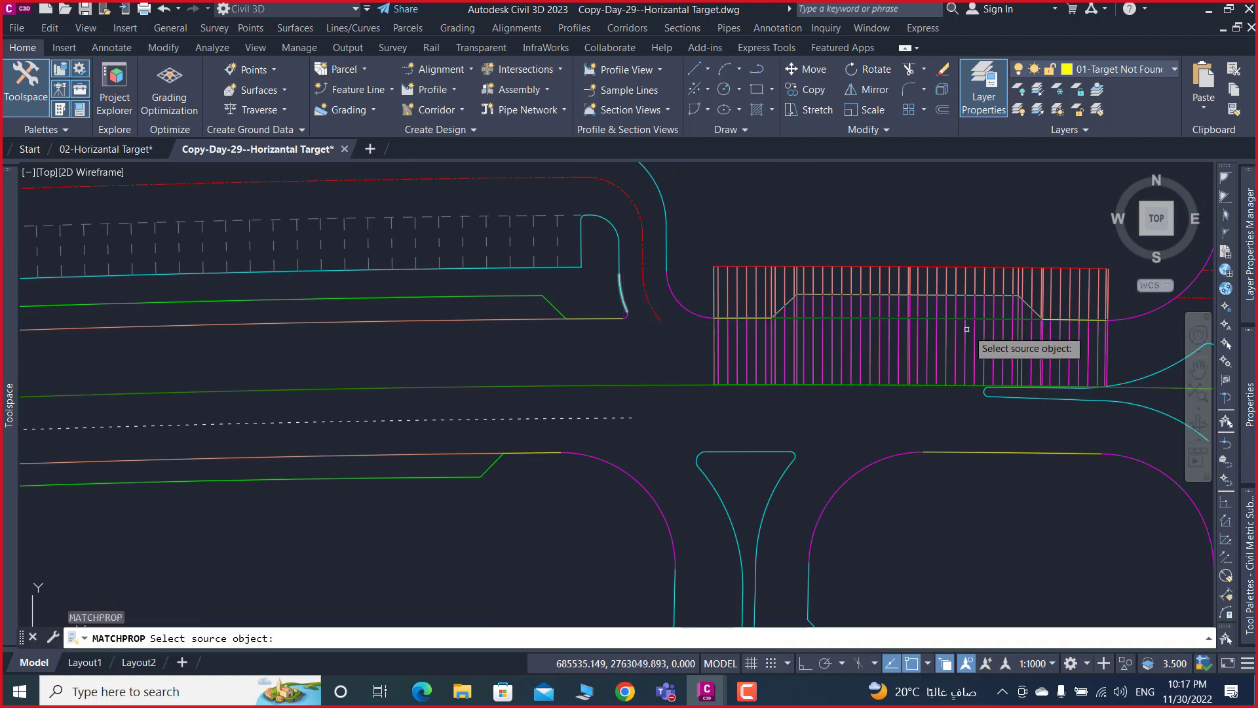
scroll(779, 312, up, 6)
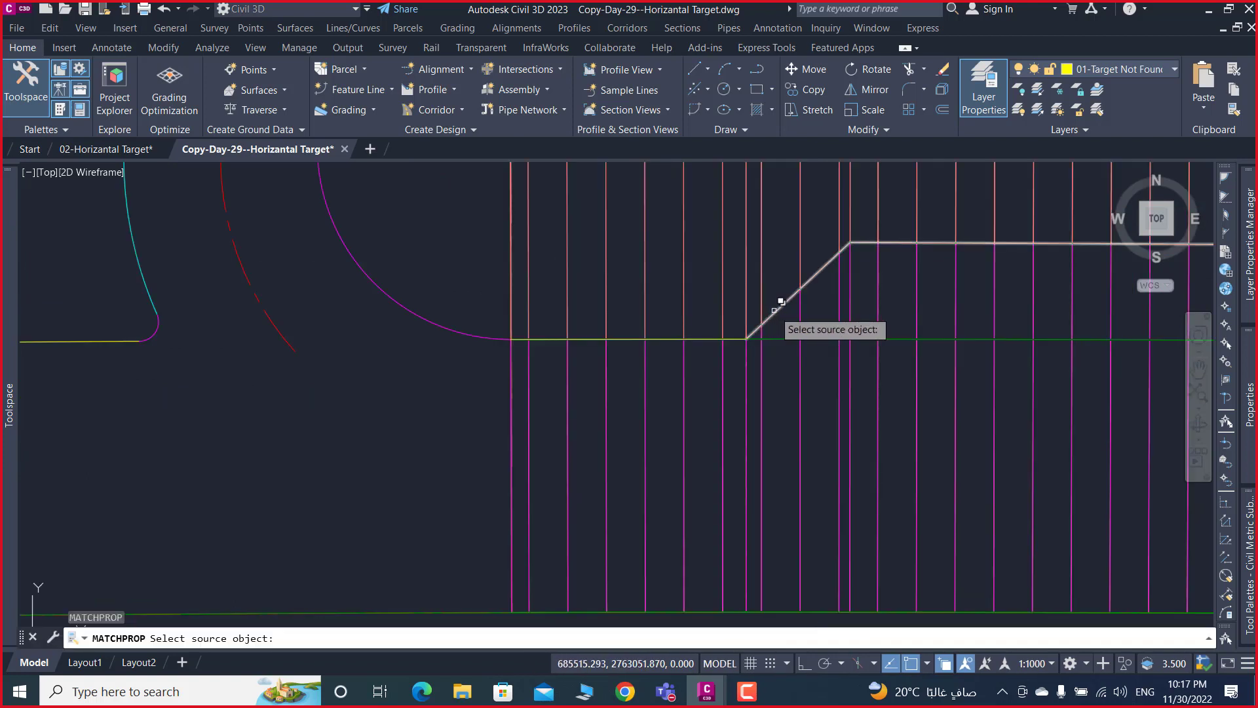
click(781, 304)
click(837, 371)
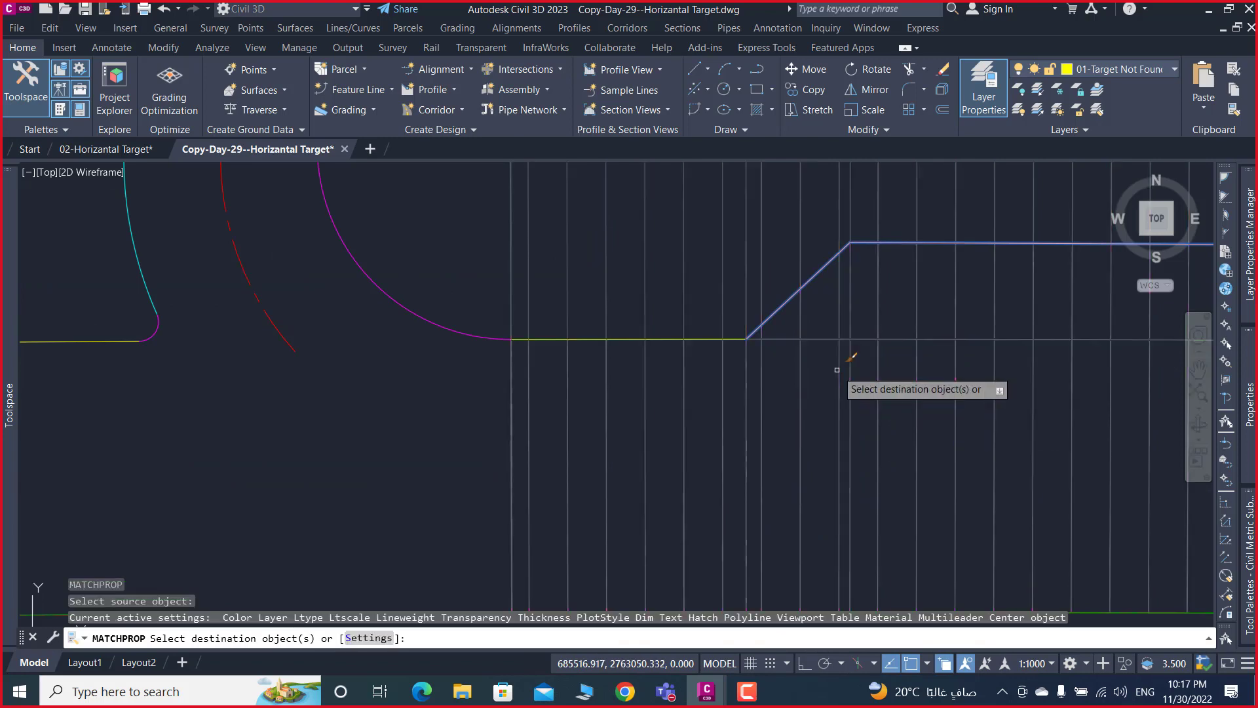
scroll(813, 376, down, 3)
scroll(590, 334, up, 4)
click(603, 315)
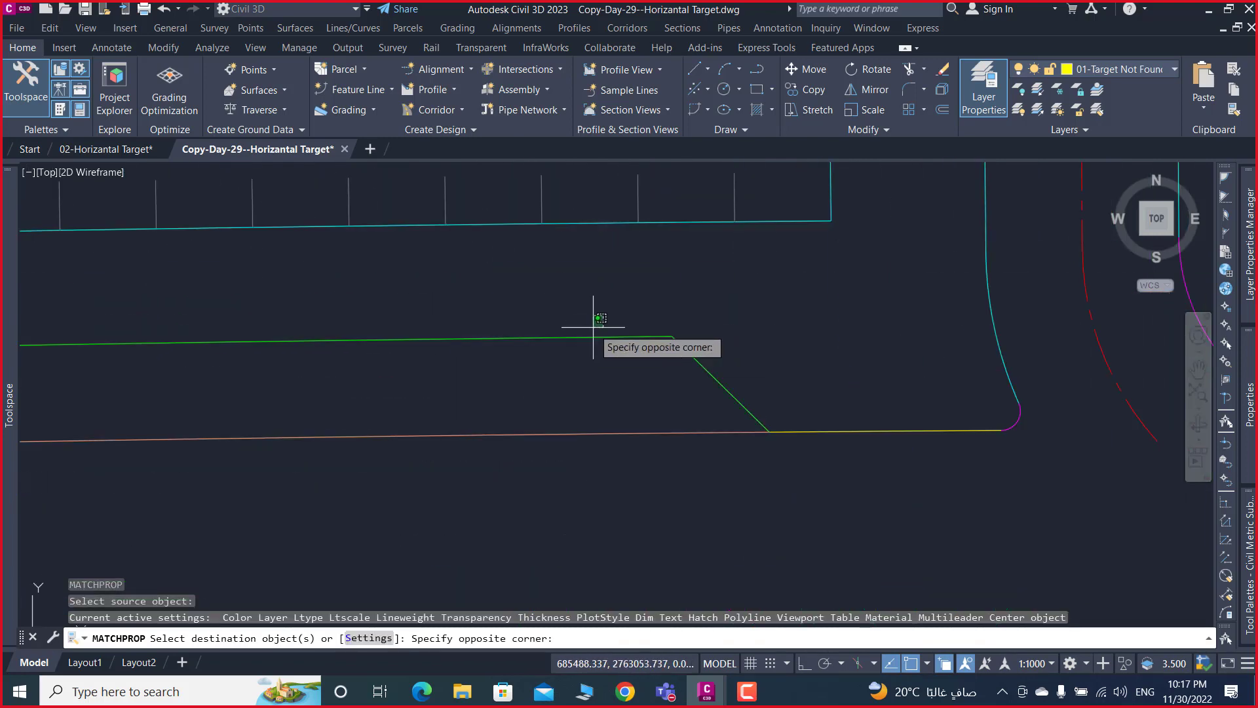
click(568, 360)
key(Escape)
- Erase the duplicate orange polyline beneath and select the restyled polyline to verify it
click(576, 390)
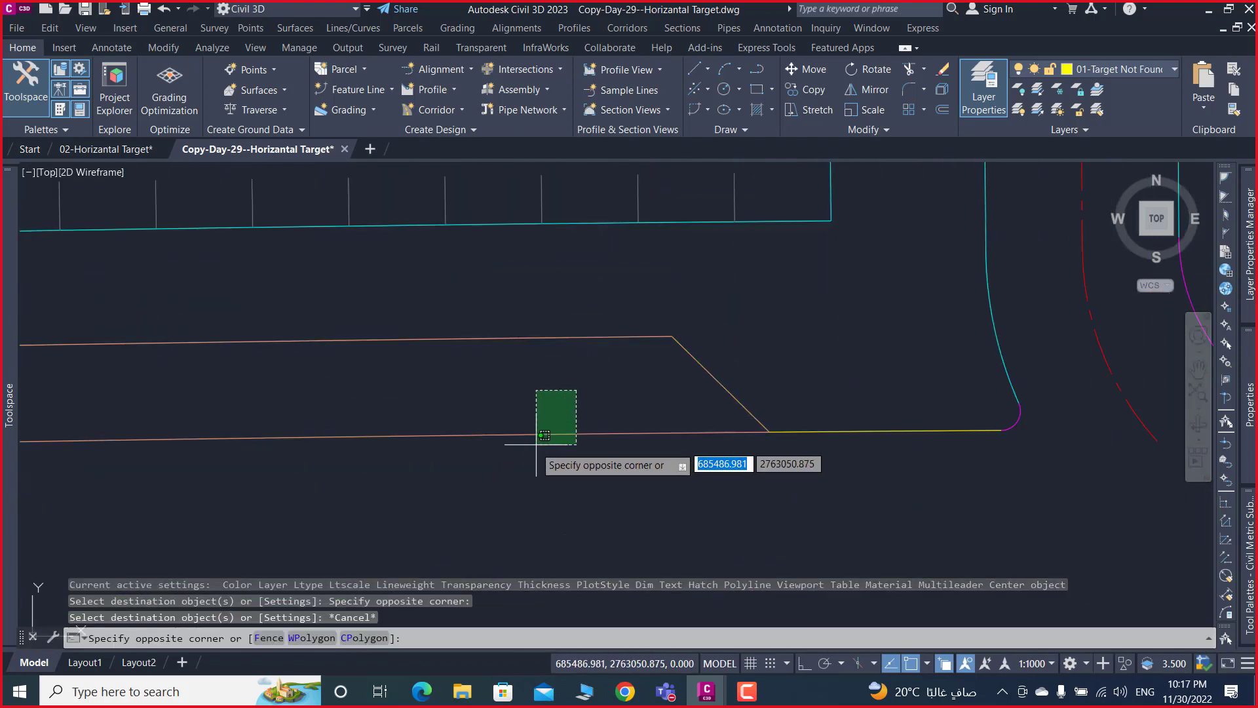
click(530, 453)
key(Delete)
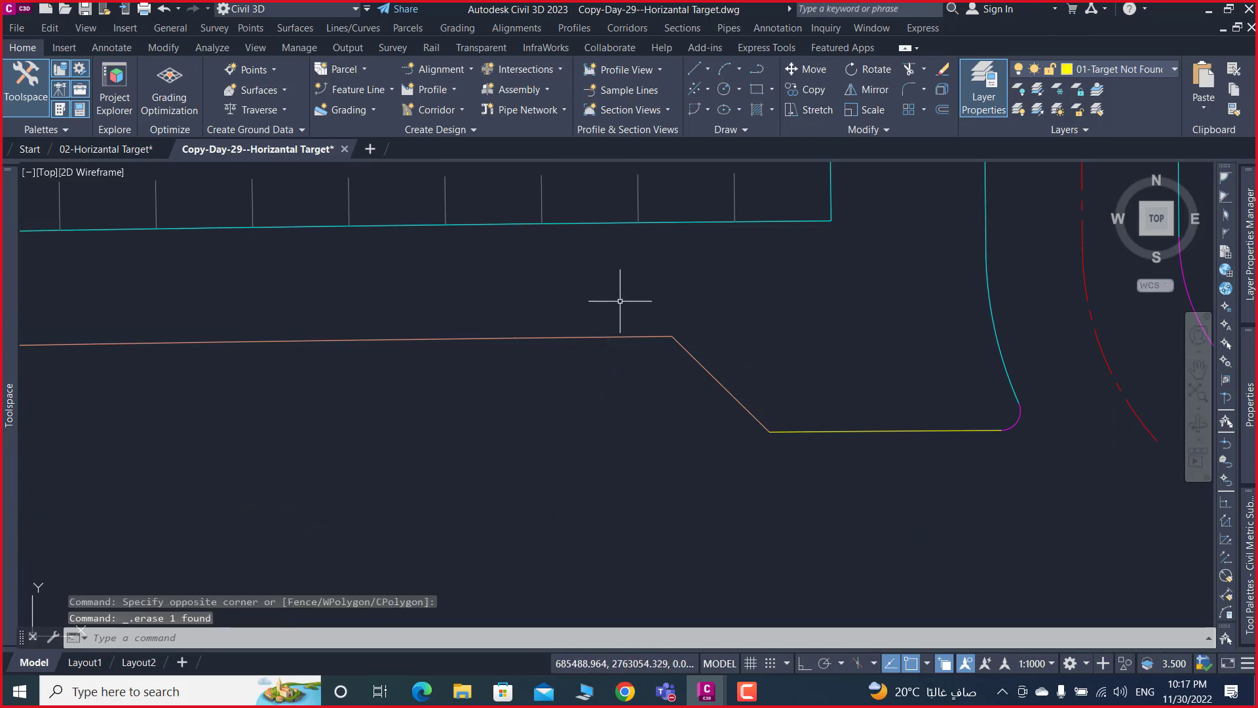
click(623, 303)
click(571, 399)
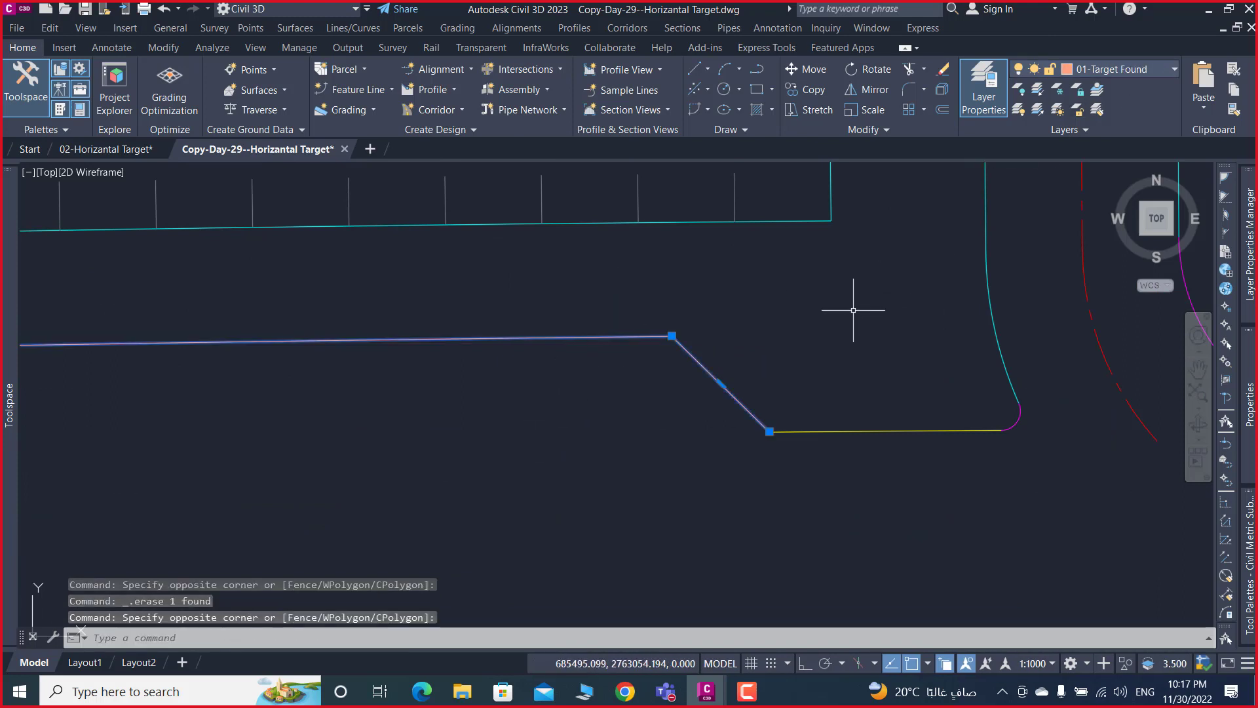
key(Escape)
- Select the short yellow line near the parking entrance to check its layer
scroll(845, 312, down, 2)
click(901, 359)
click(861, 414)
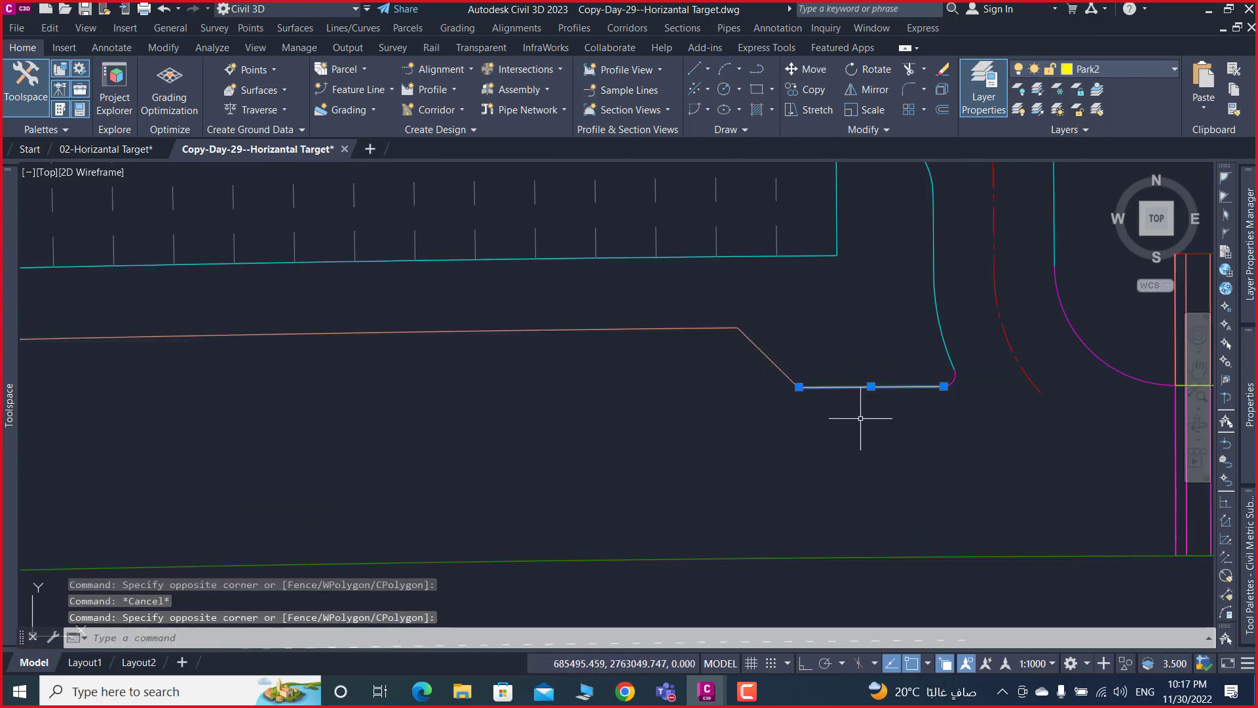
key(Escape)
scroll(856, 360, down, 3)
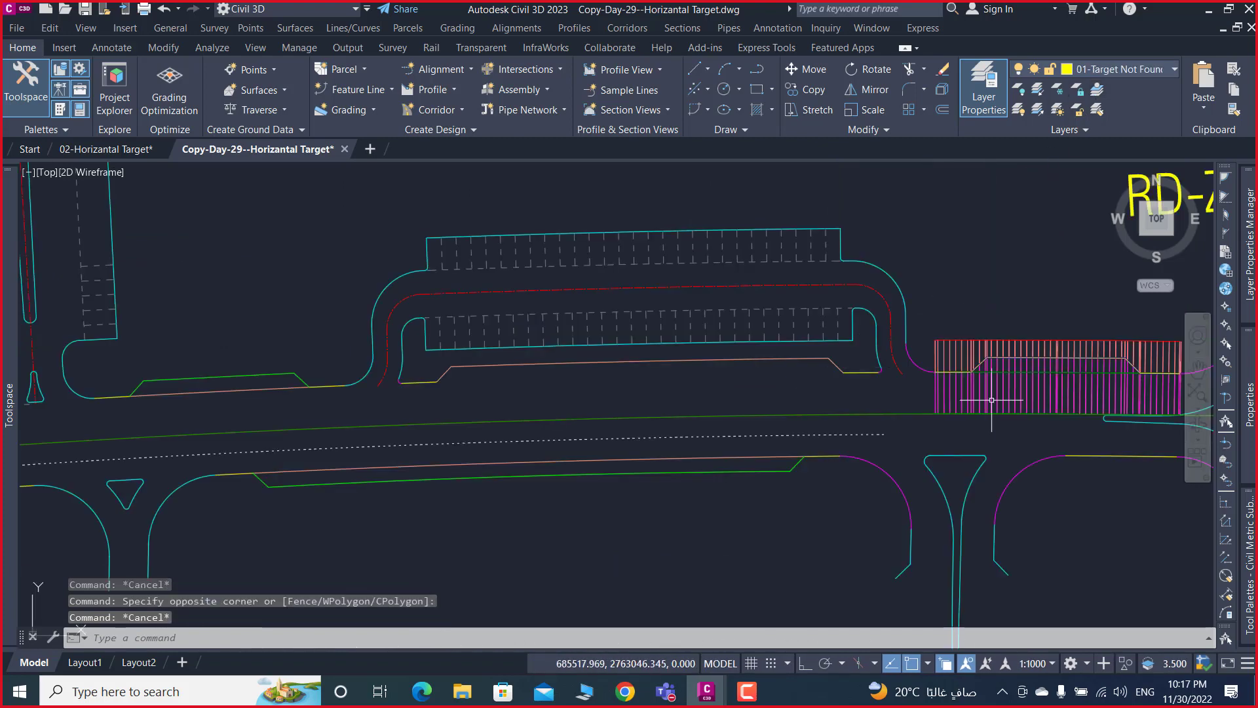
scroll(964, 383, up, 1)
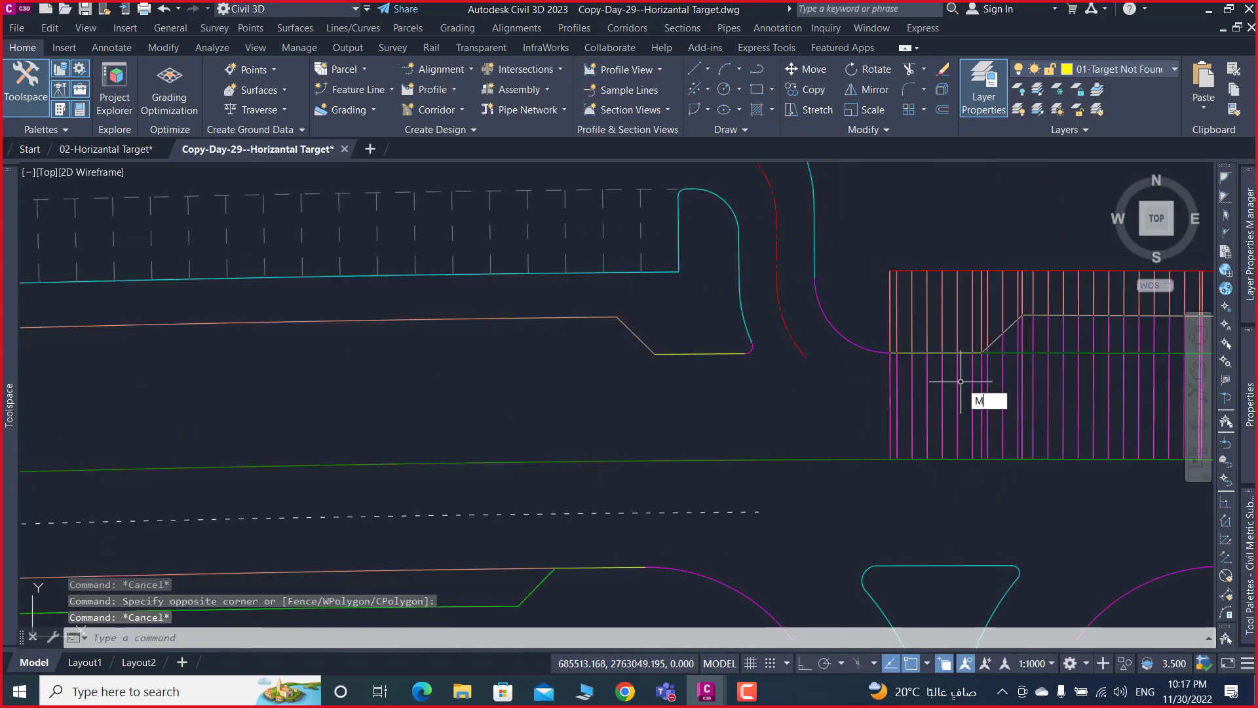
- Match the target polyline's properties onto the curb-end line as well
key(BackSpace)
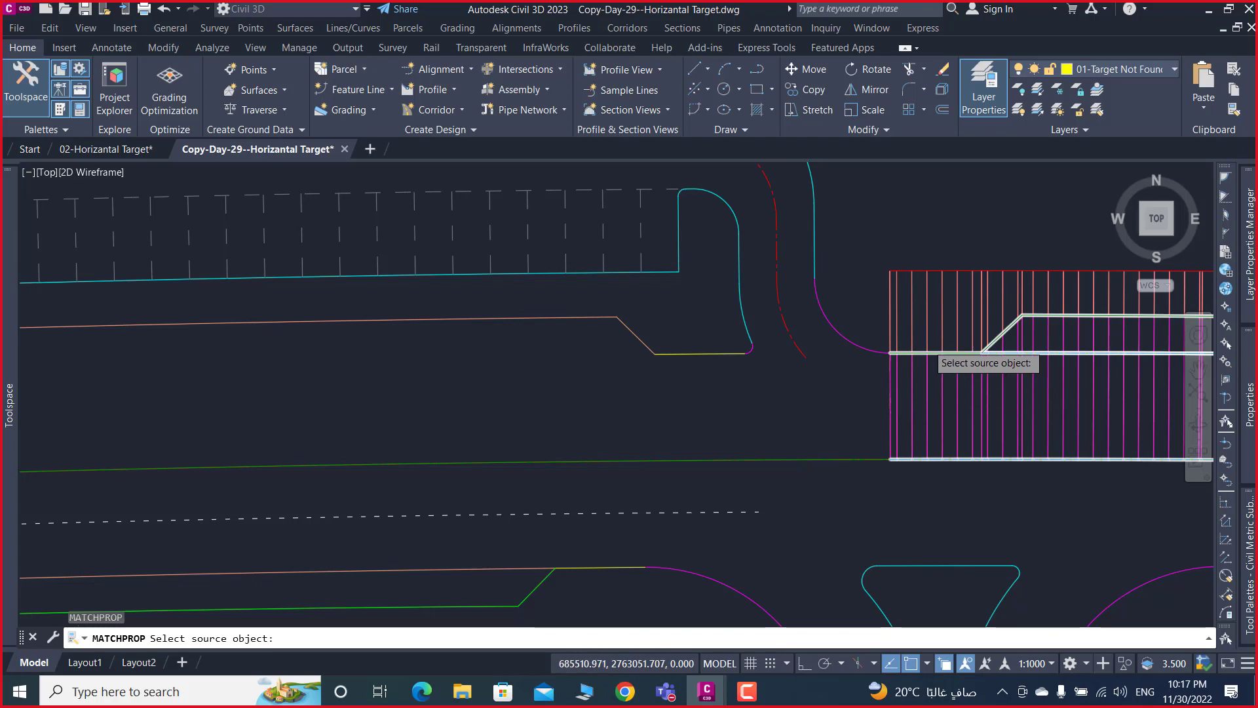
scroll(956, 377, up, 3)
click(932, 365)
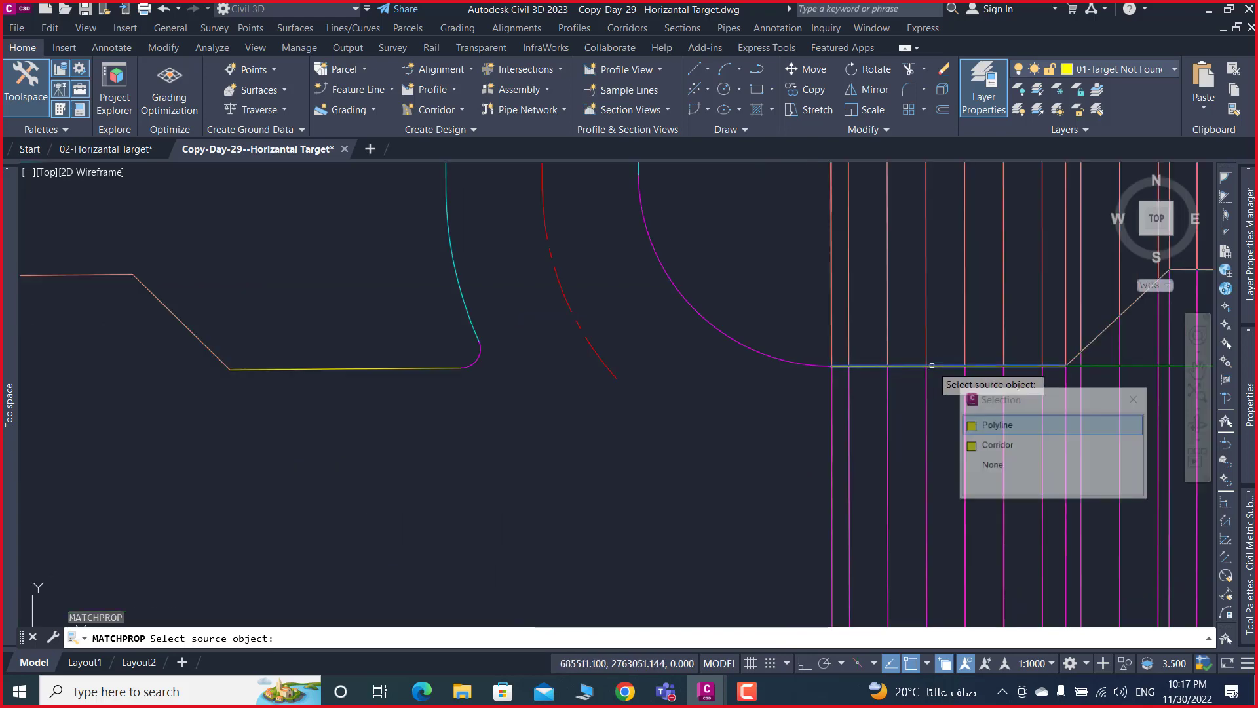
click(990, 426)
drag(383, 326, 318, 427)
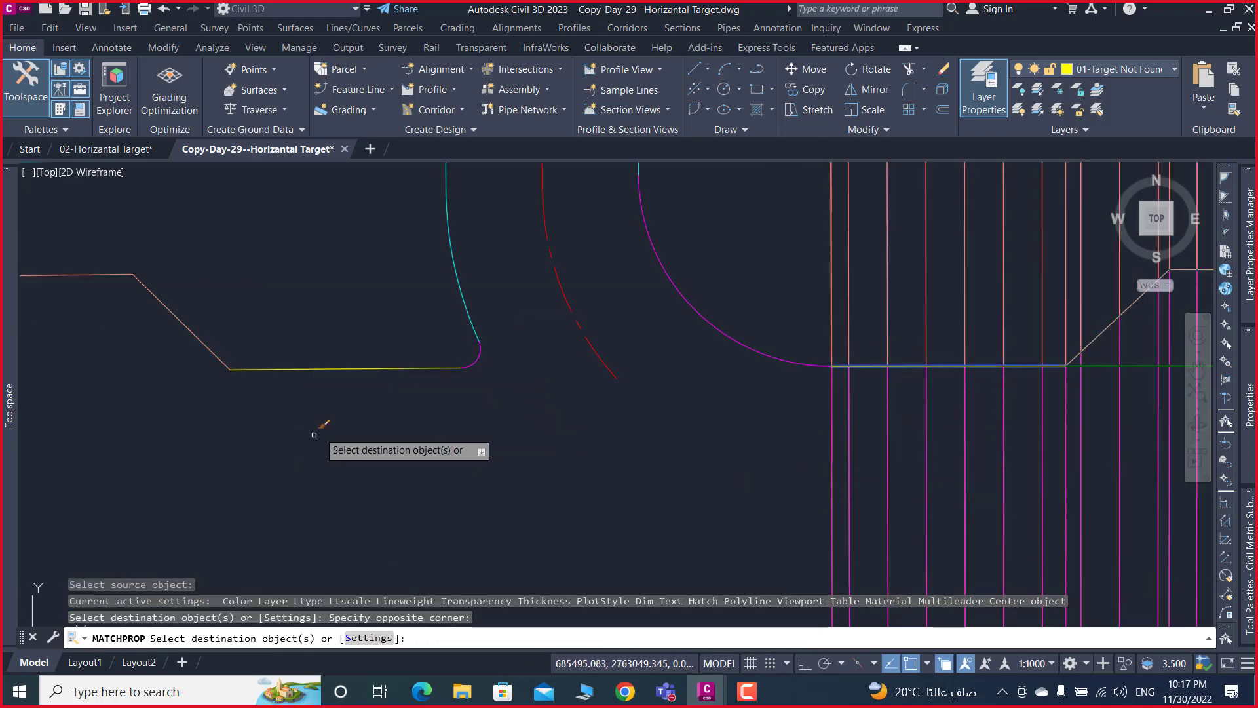
scroll(467, 398, down, 5)
scroll(467, 398, down, 4)
scroll(275, 410, up, 5)
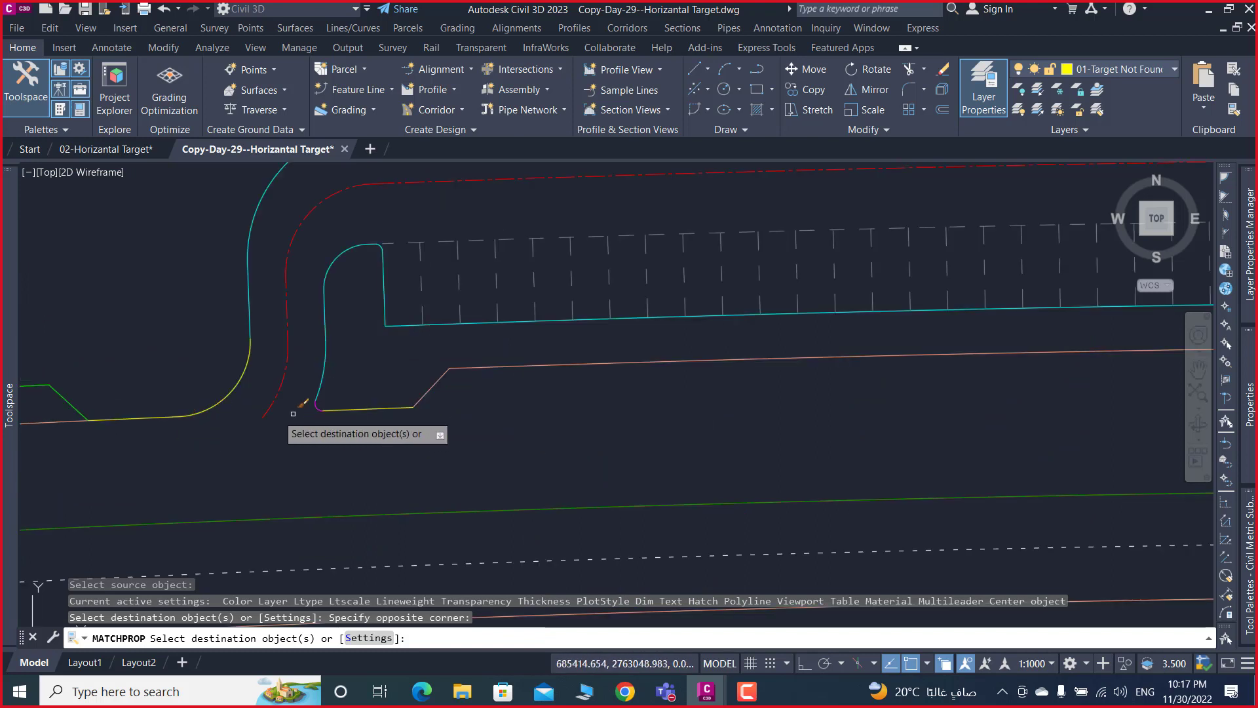
scroll(367, 393, up, 2)
click(406, 388)
click(340, 433)
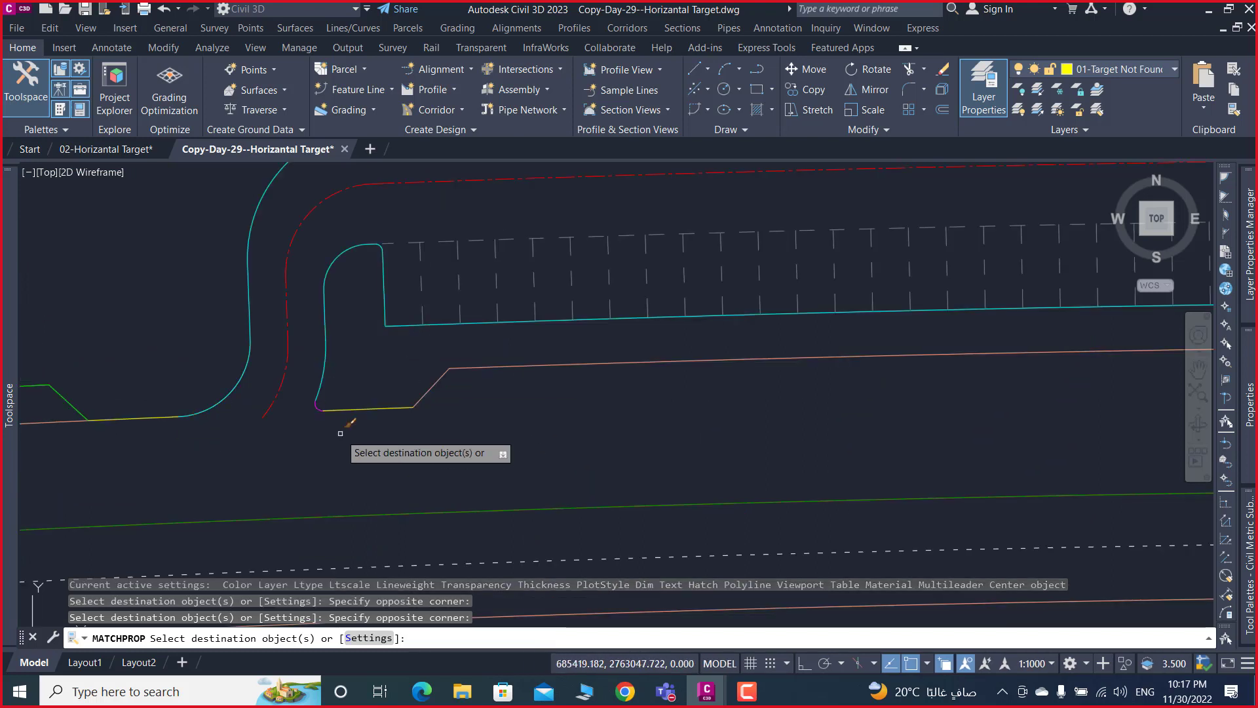
key(Return)
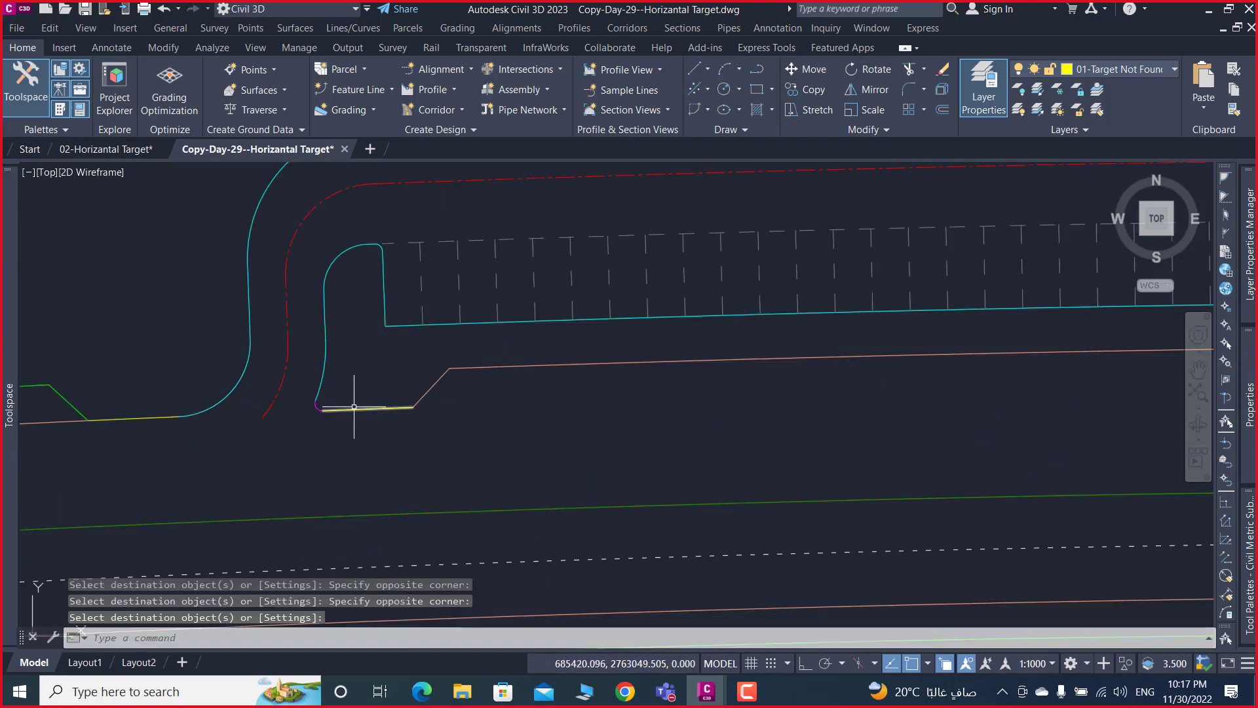
- Select the yellow line at the curb end to check its properties
click(354, 403)
click(348, 423)
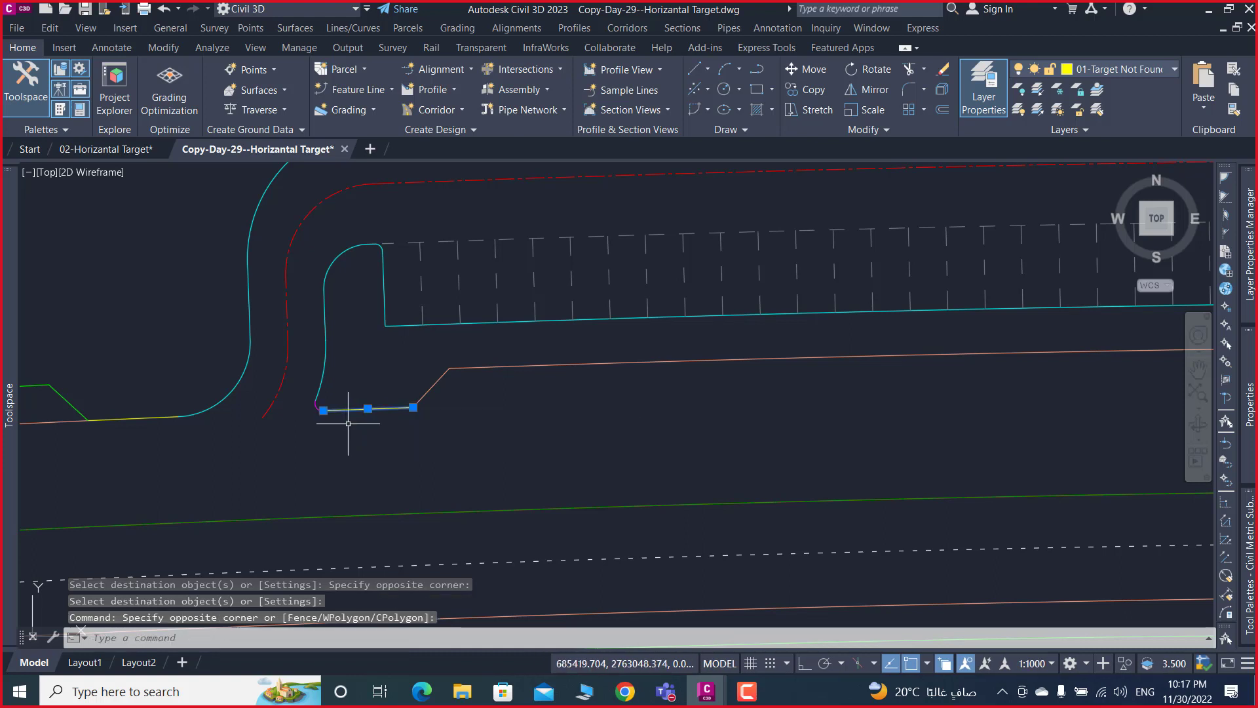
key(Escape)
scroll(348, 422, down, 4)
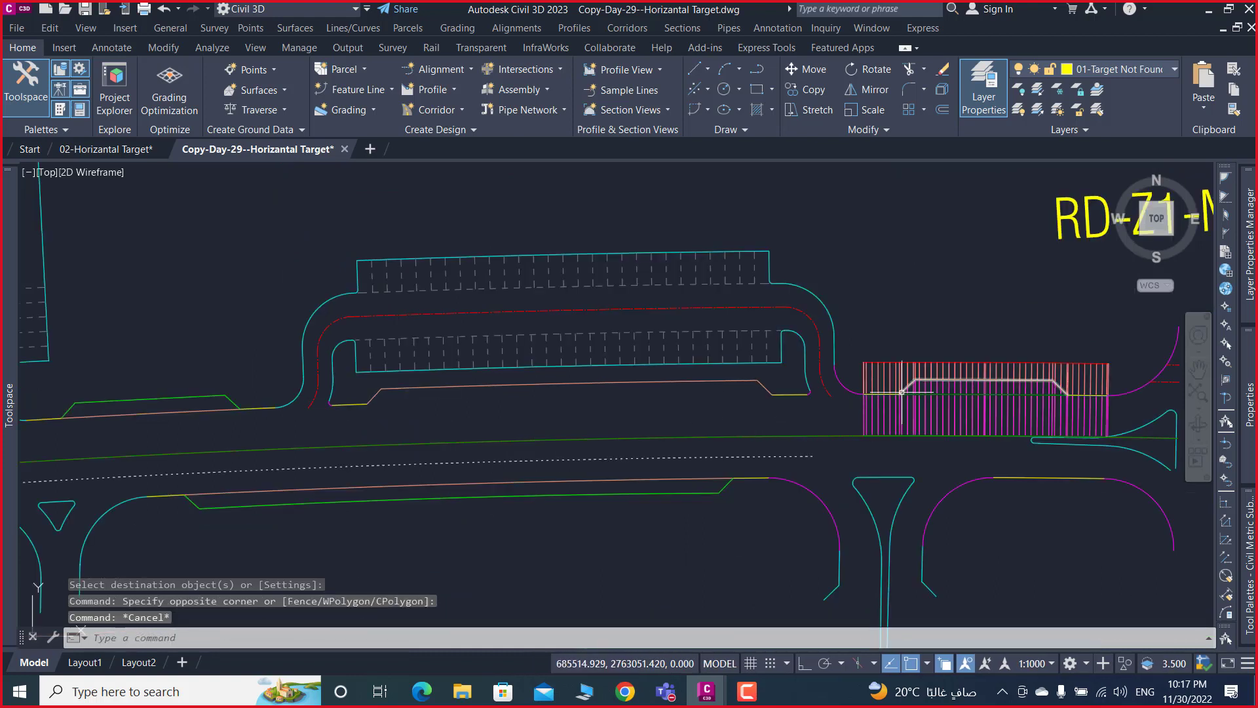
scroll(804, 397, up, 4)
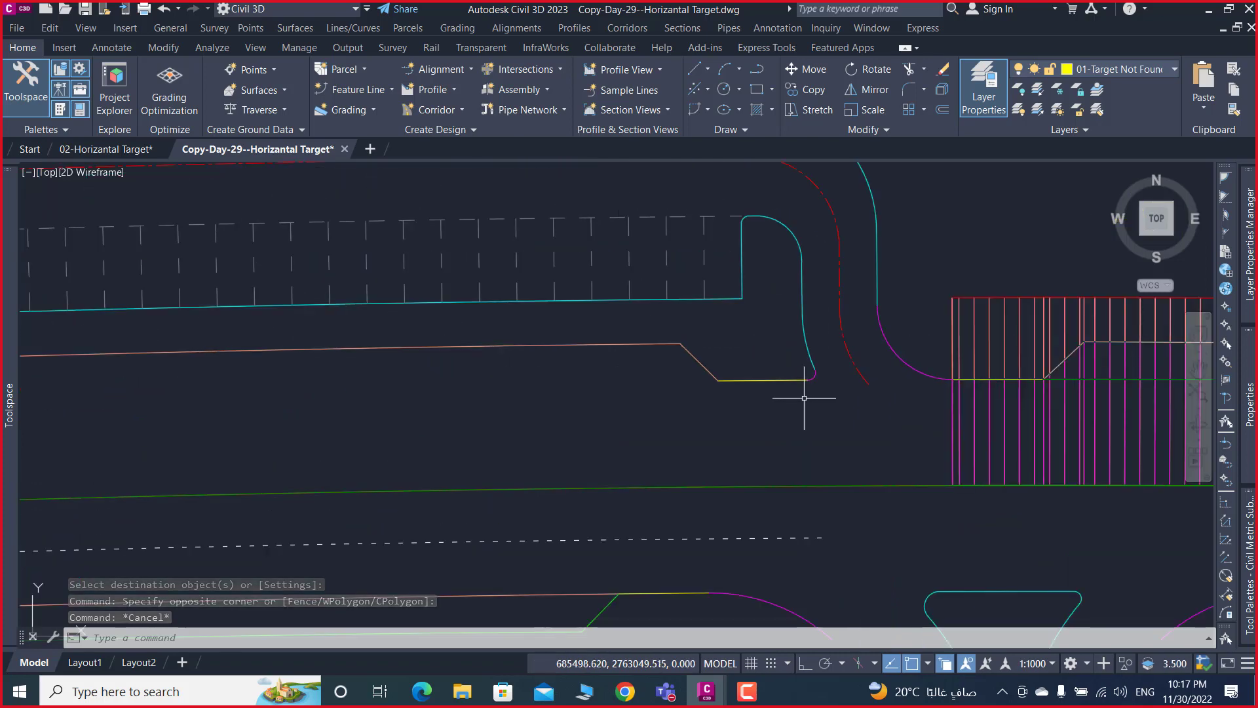
- Select the red plot-limit line and inspect its corner beside the parking area
scroll(820, 394, down, 4)
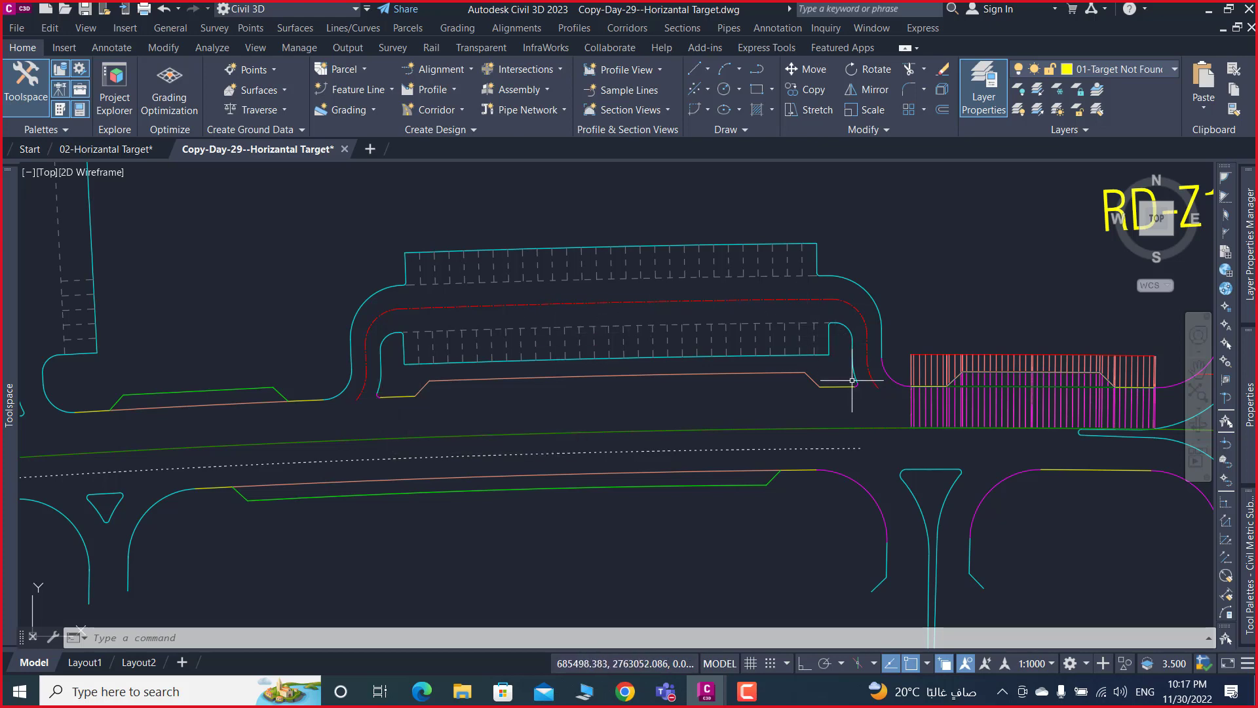
scroll(917, 357, up, 2)
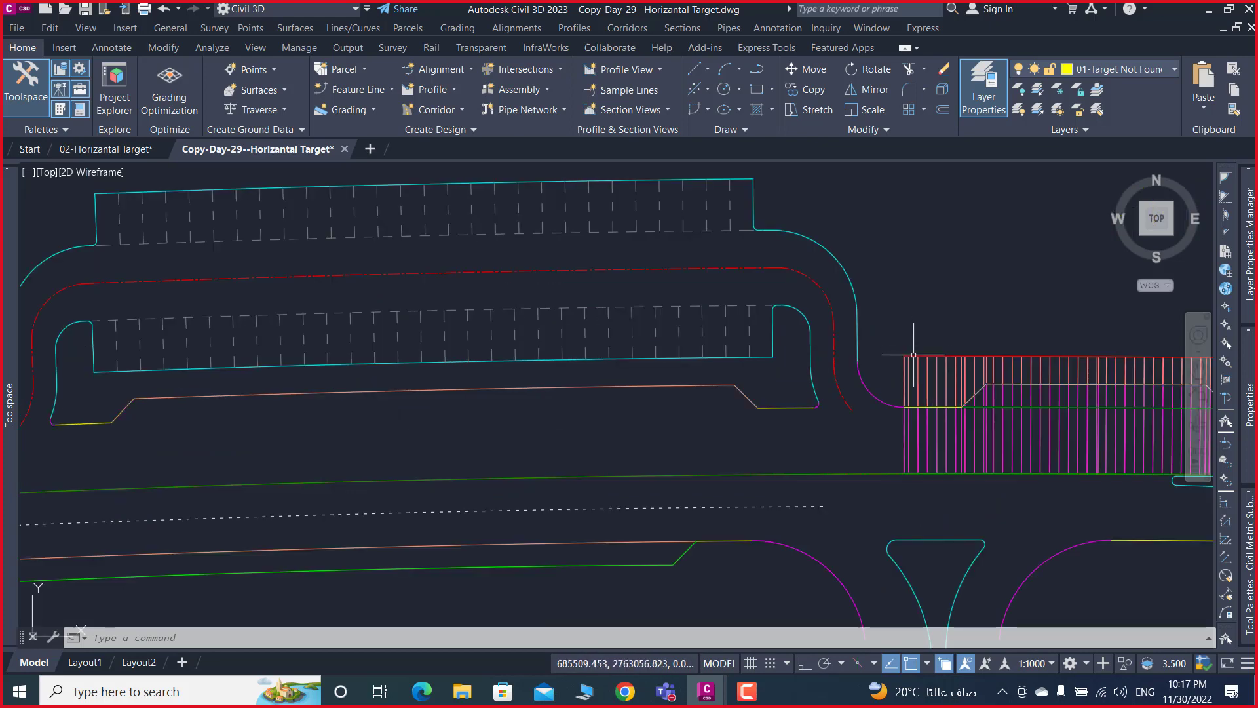
scroll(911, 356, up, 5)
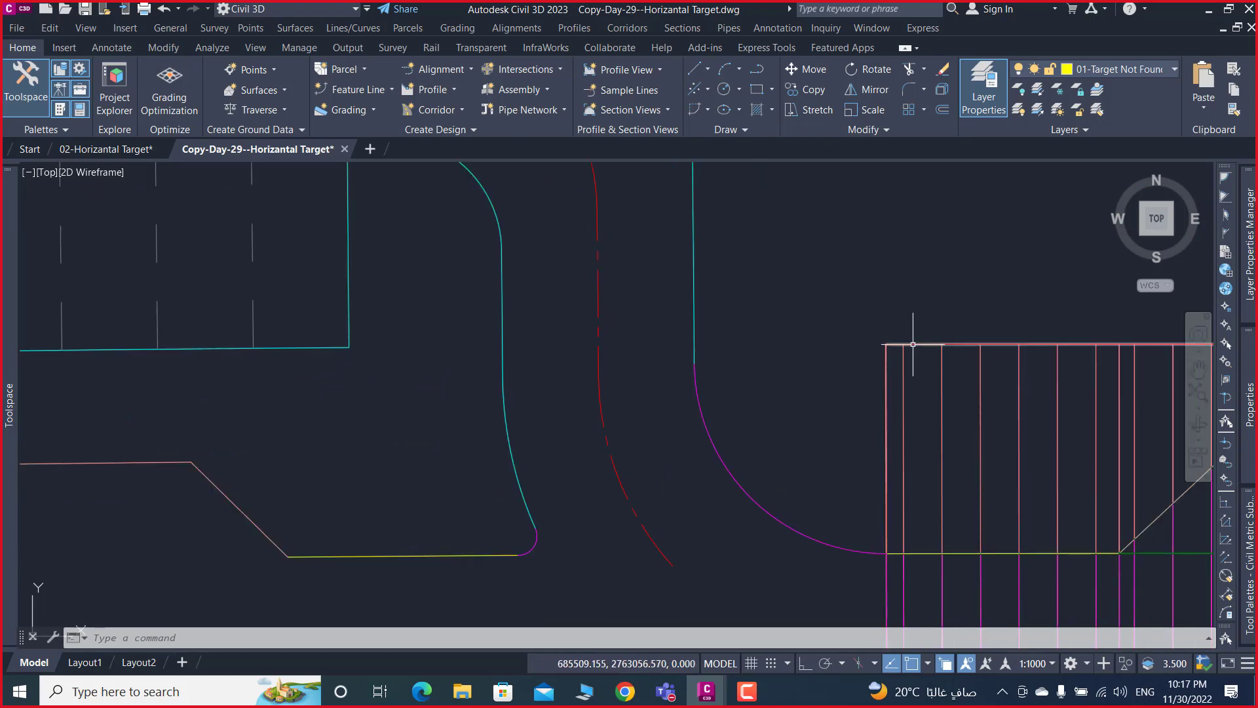
click(893, 345)
middle_drag(704, 341, 817, 371)
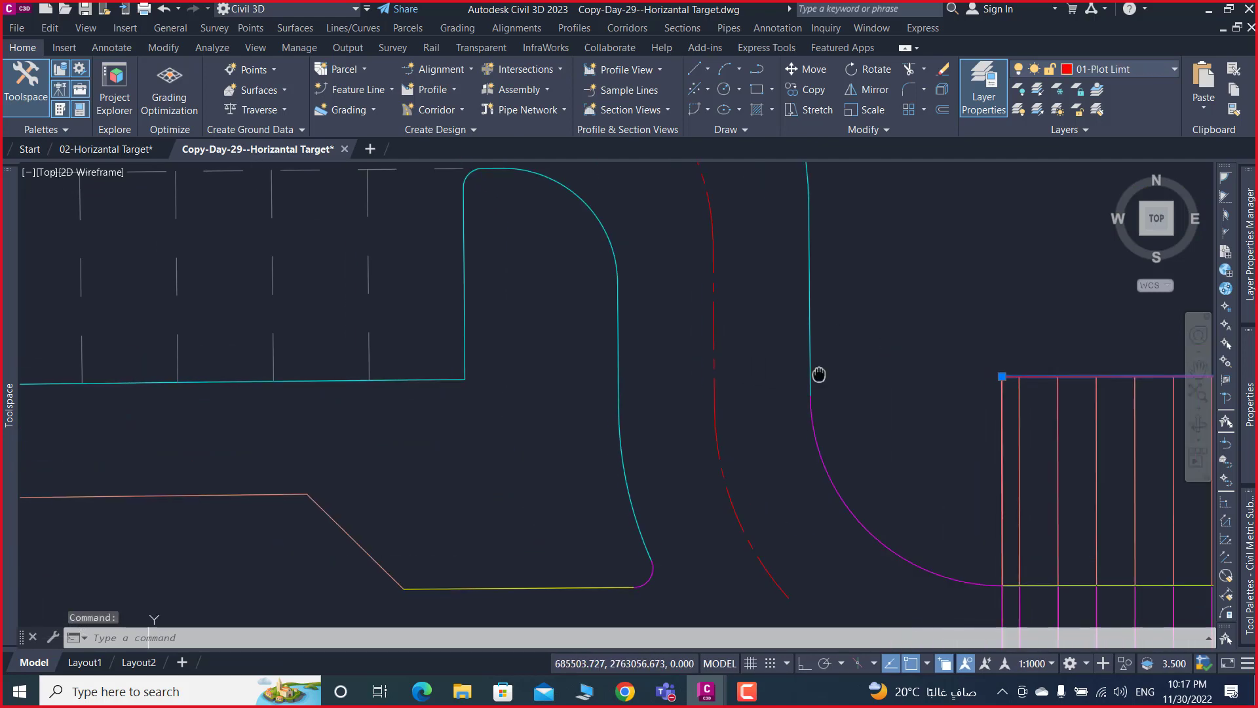
scroll(872, 361, down, 1)
scroll(872, 361, down, 1)
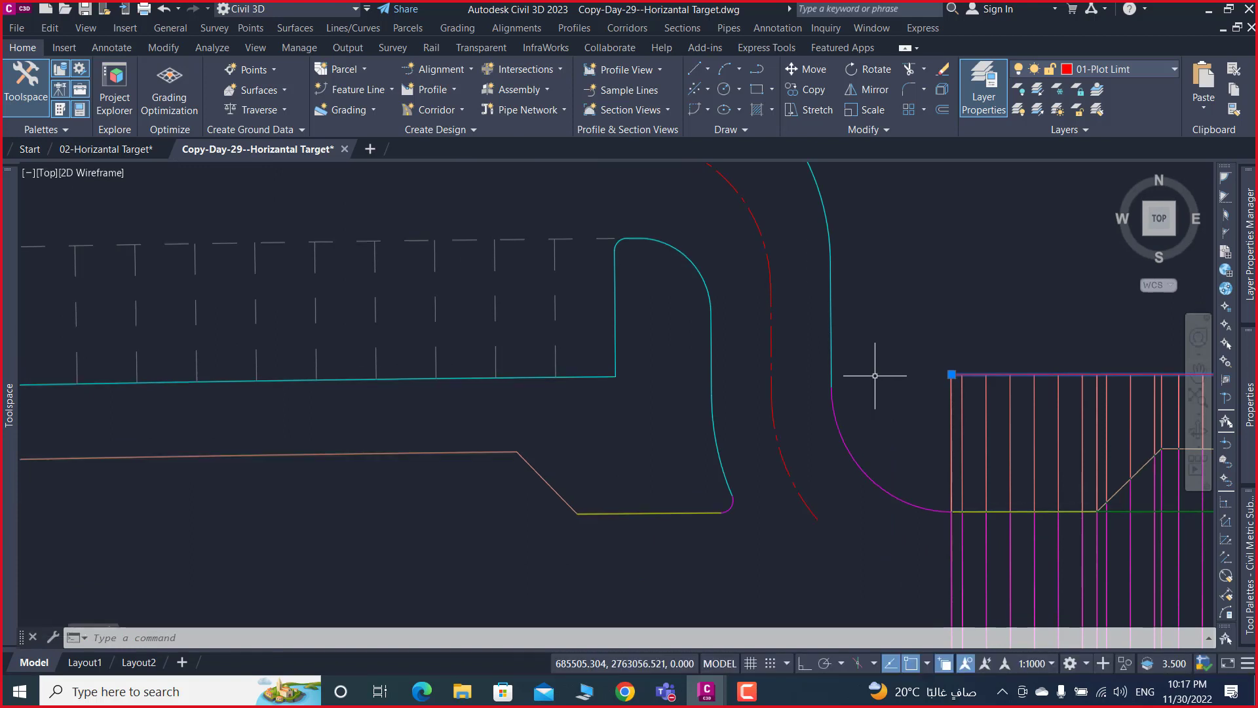
scroll(918, 364, down, 4)
key(Escape)
key(Escape)
- Extend the red plot-limit line ends to the cyan curb edges with EXTEND
text(ex)
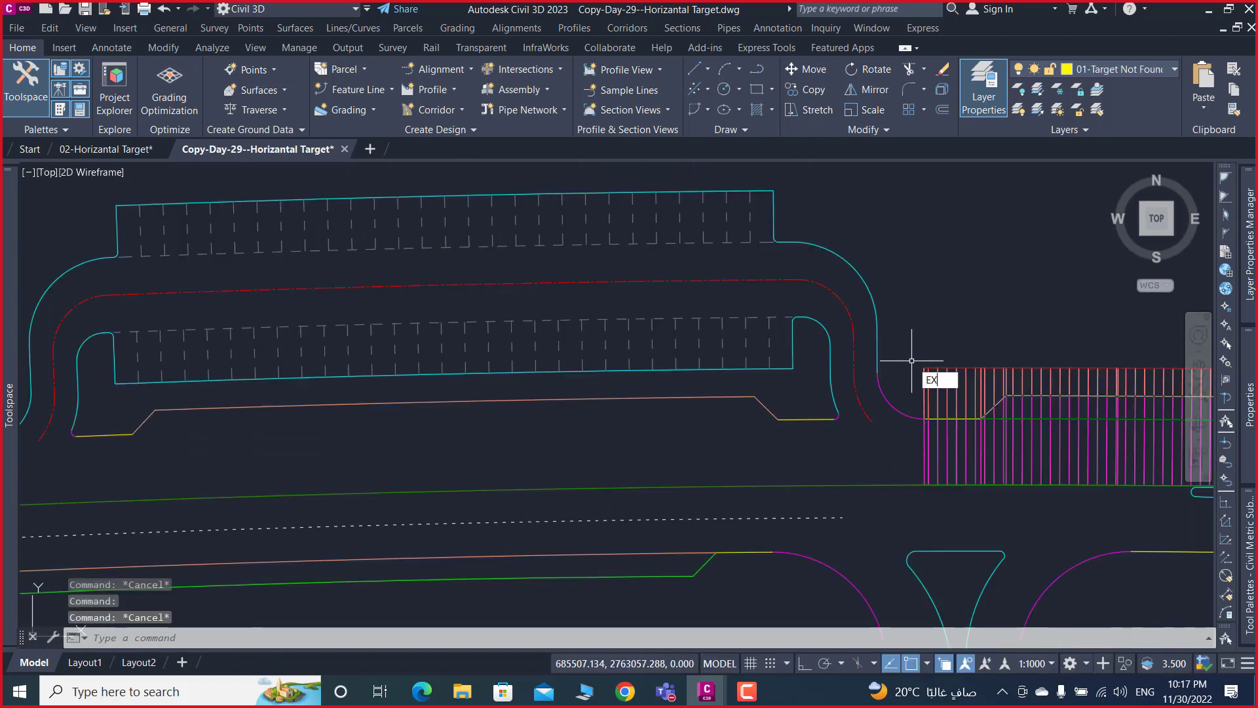
key(Return)
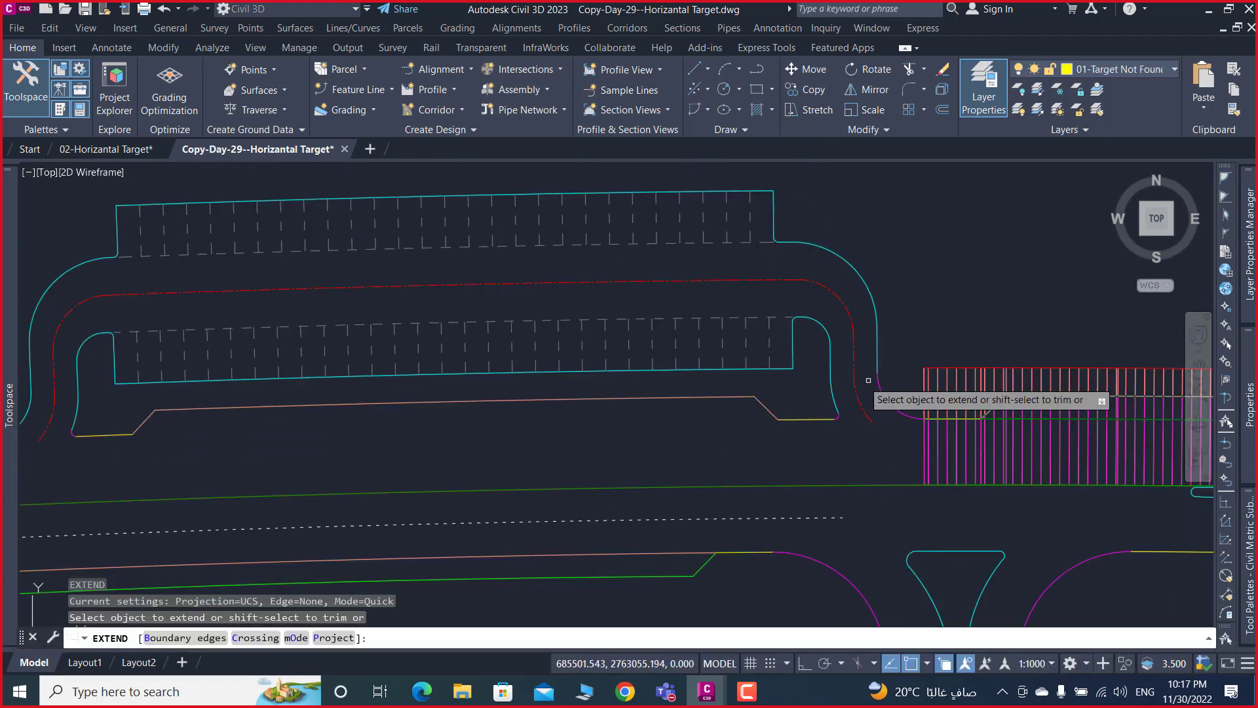
click(878, 379)
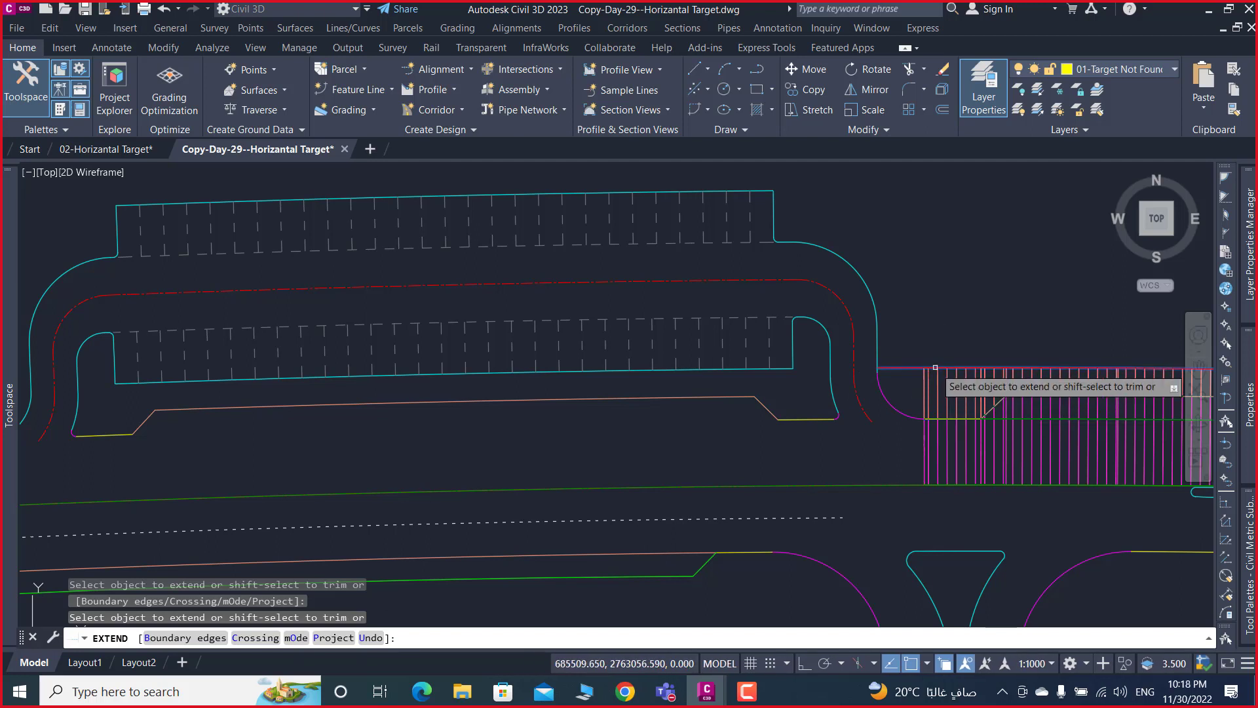
click(919, 367)
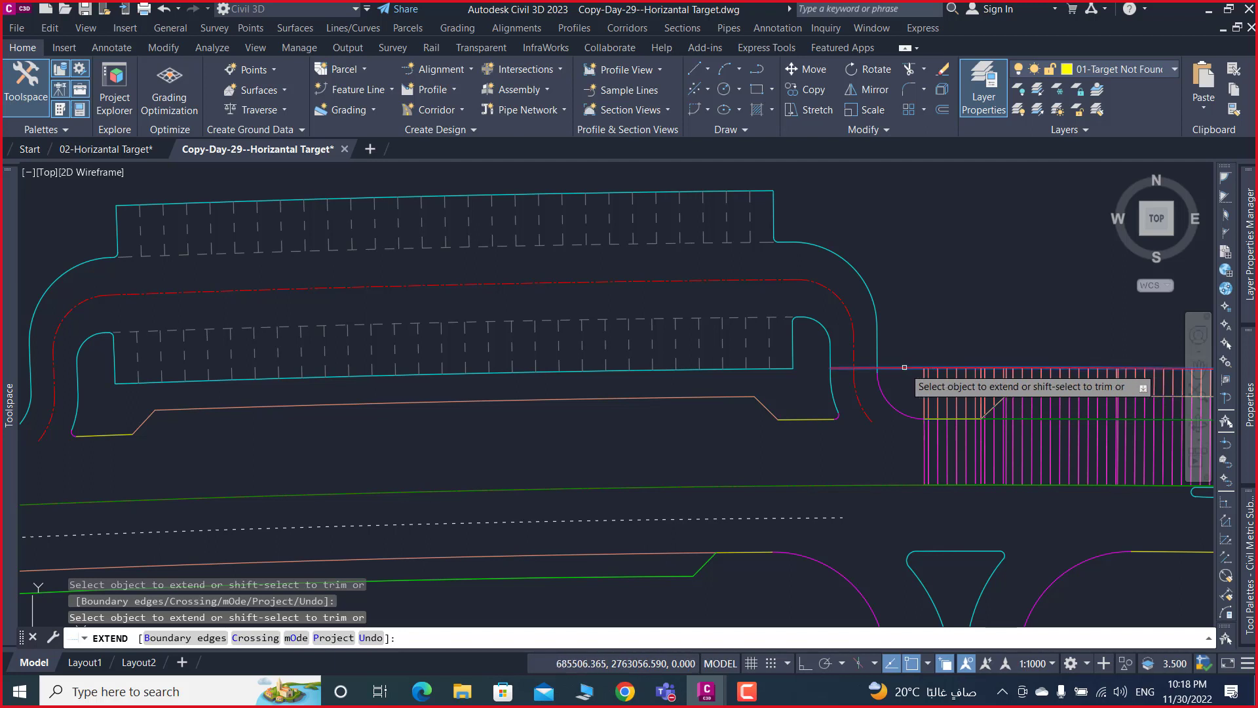
click(904, 367)
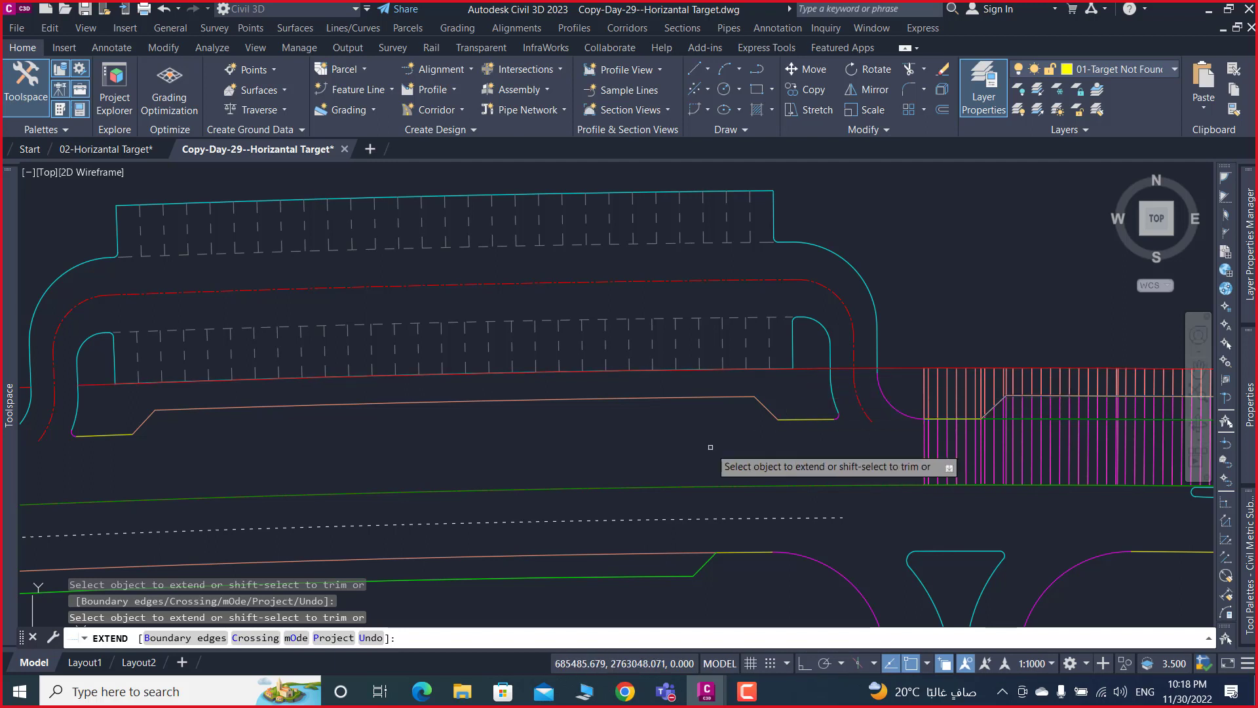
key(Escape)
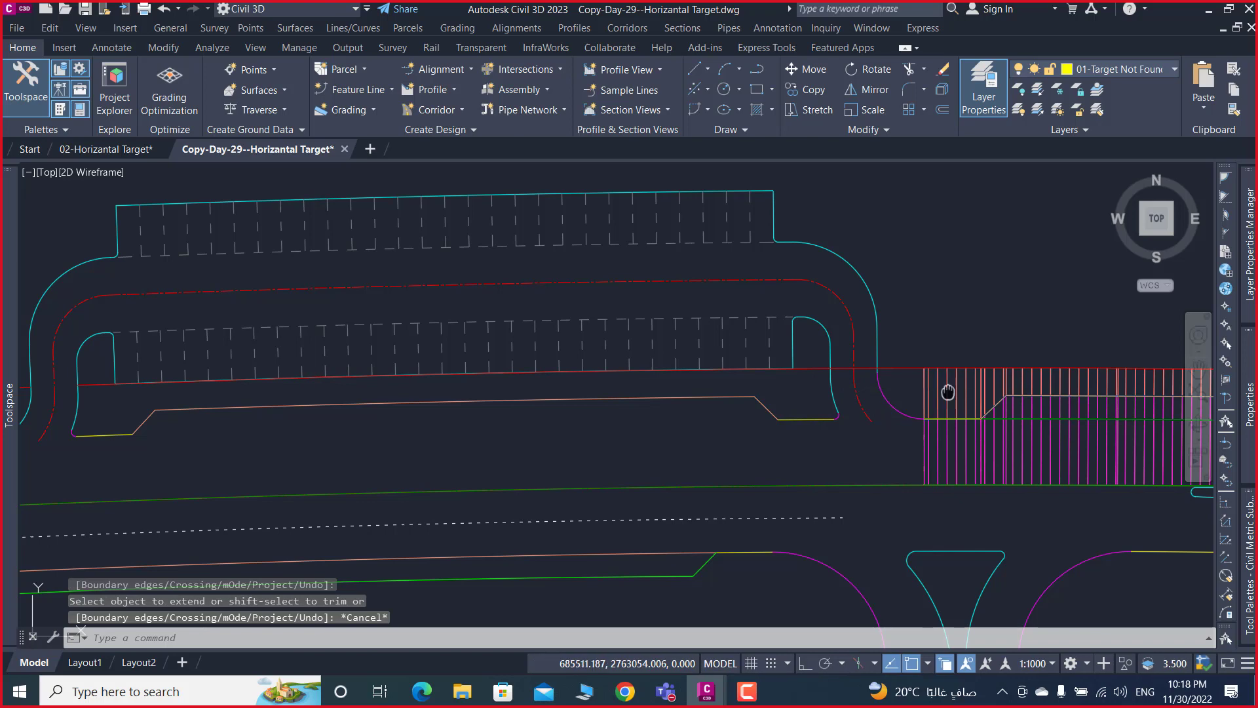
middle_drag(1166, 421, 989, 407)
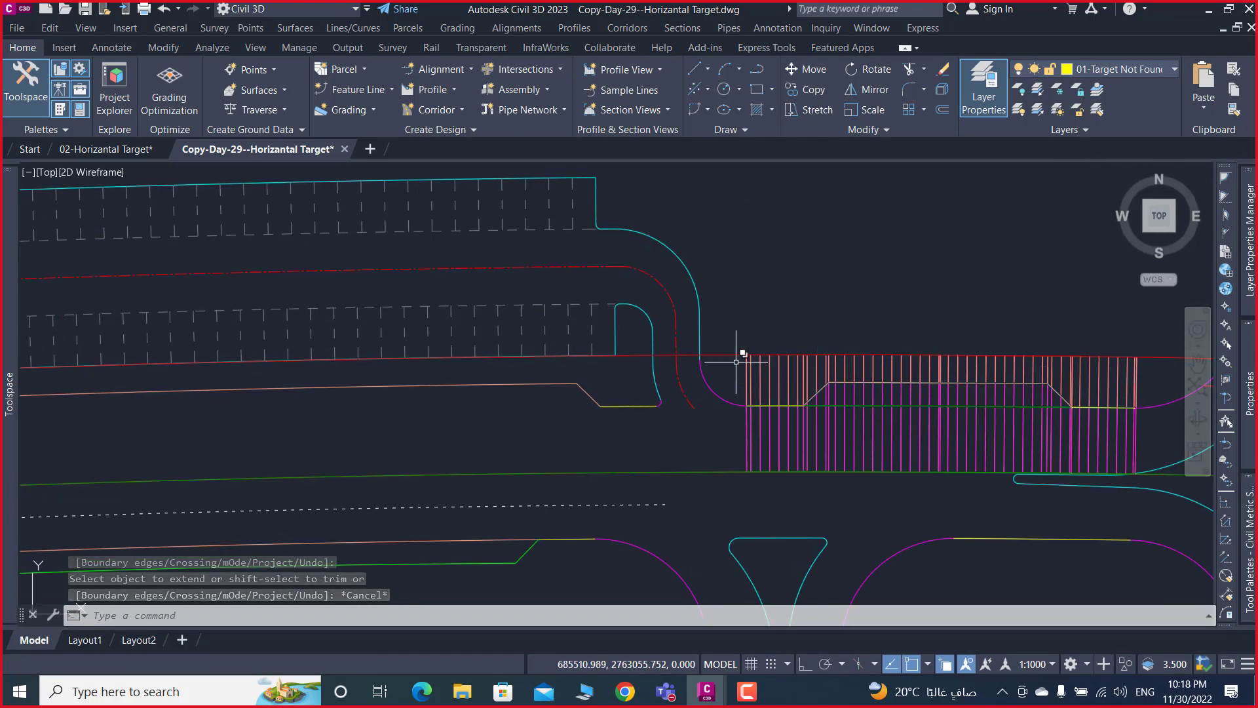
middle_drag(618, 382, 878, 425)
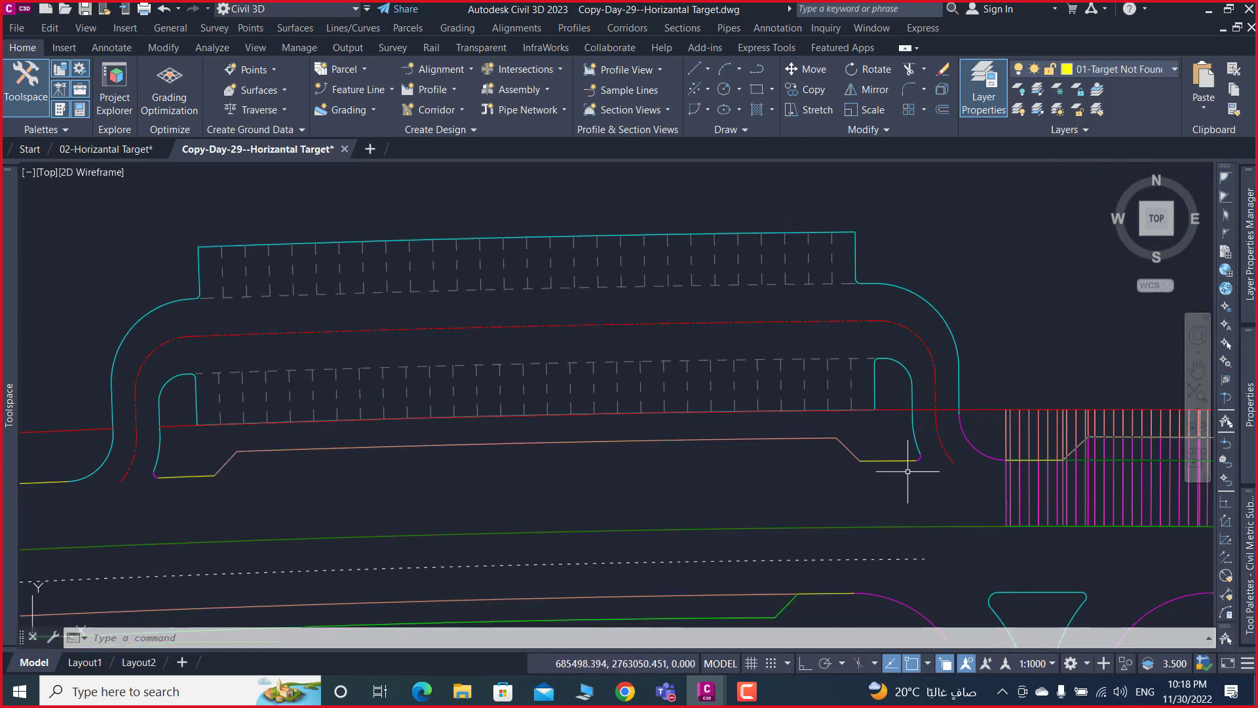
middle_drag(914, 463, 831, 323)
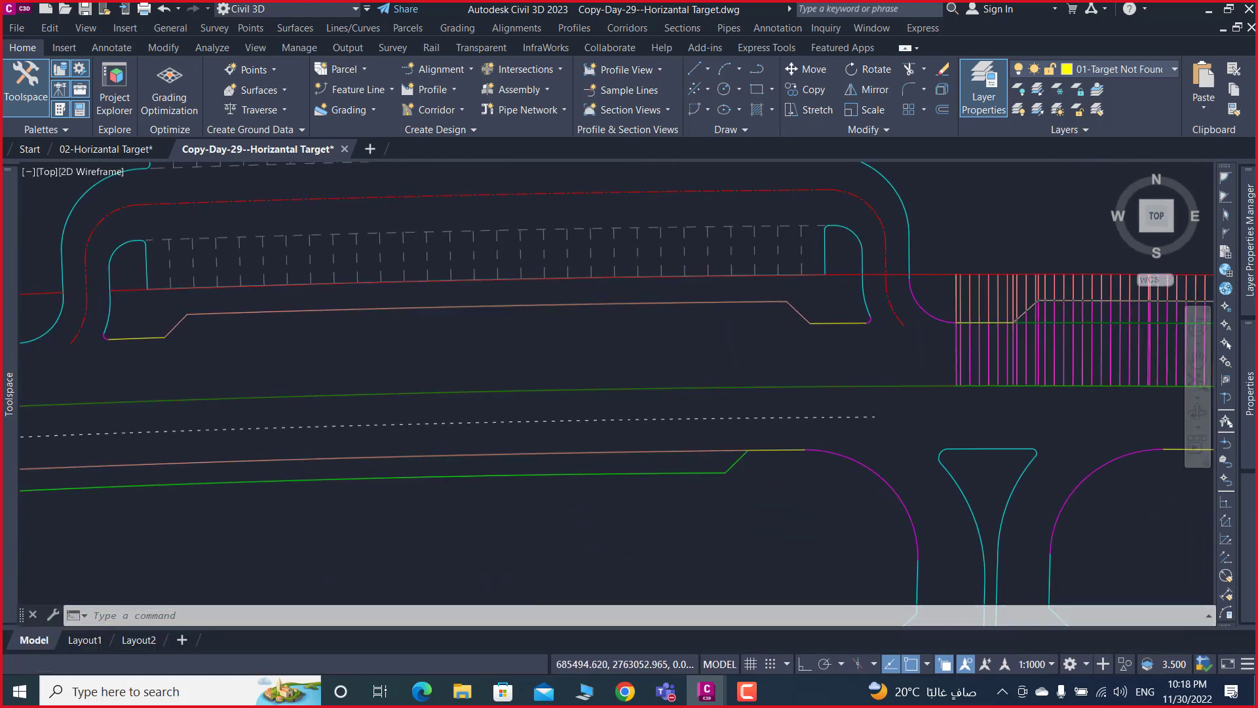
scroll(674, 331, down, 3)
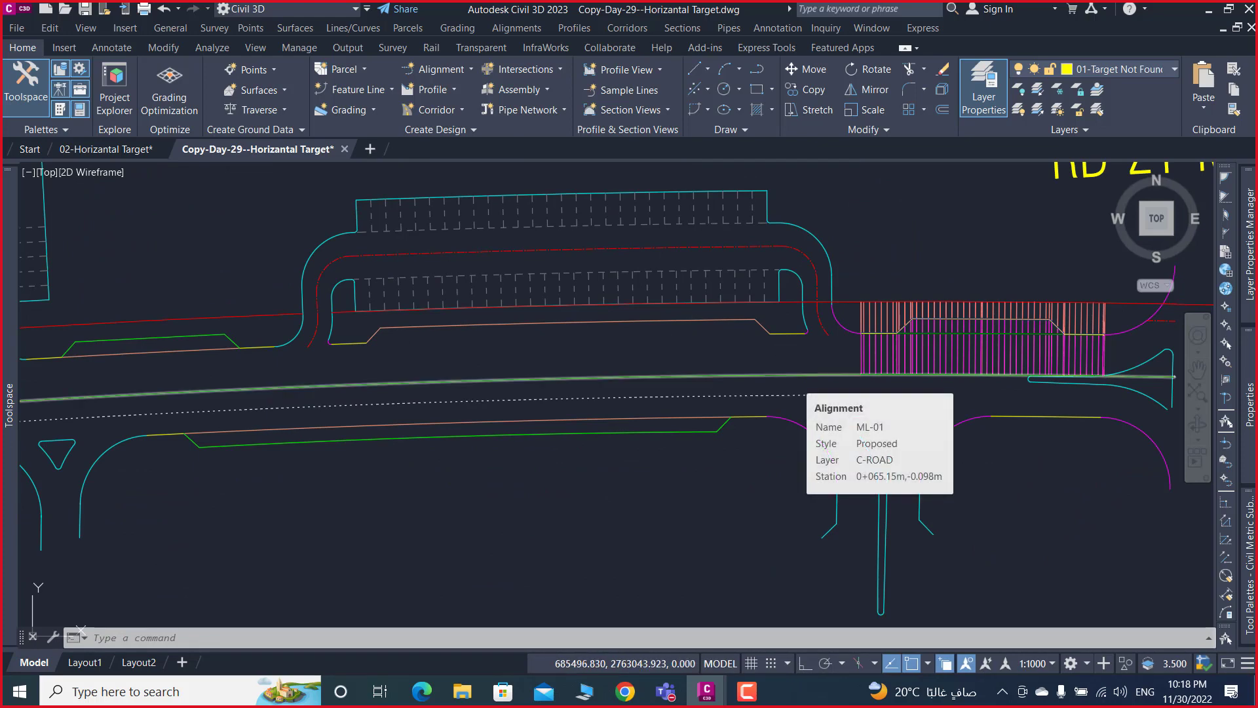
- Save the drawing and open corridor Z-1-ML01's properties on the Parameters tab
key(ctrl+s)
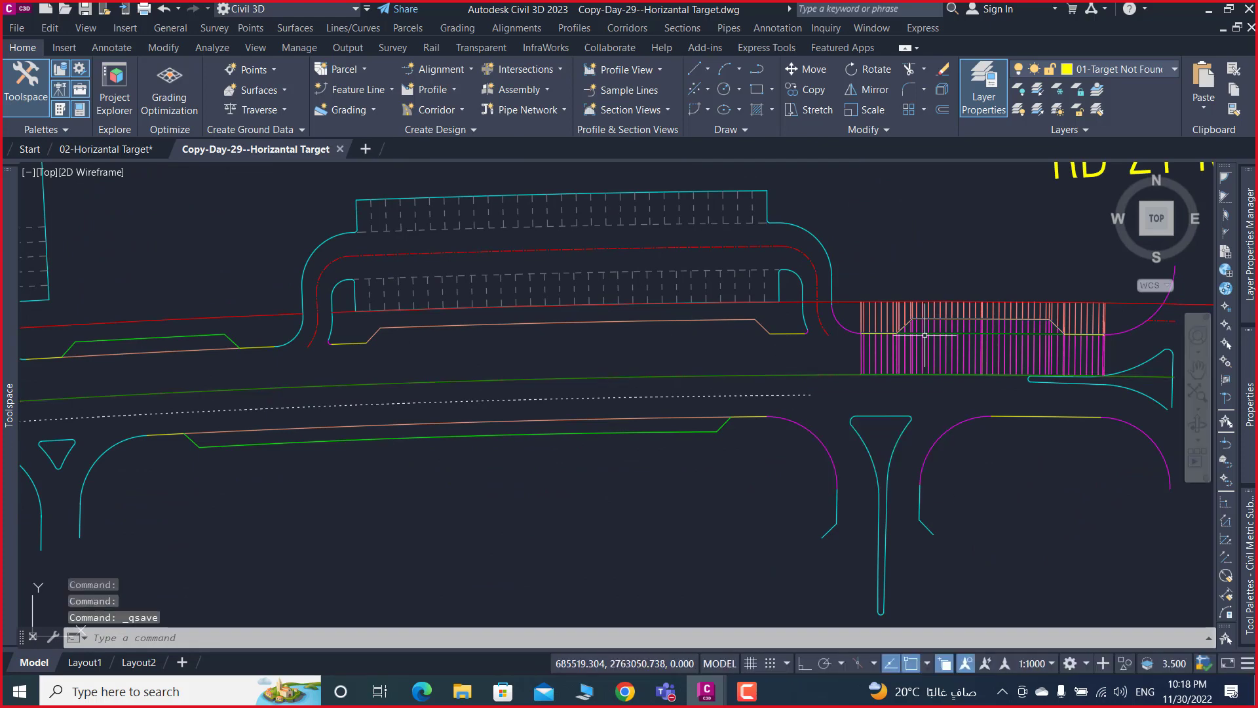
click(932, 333)
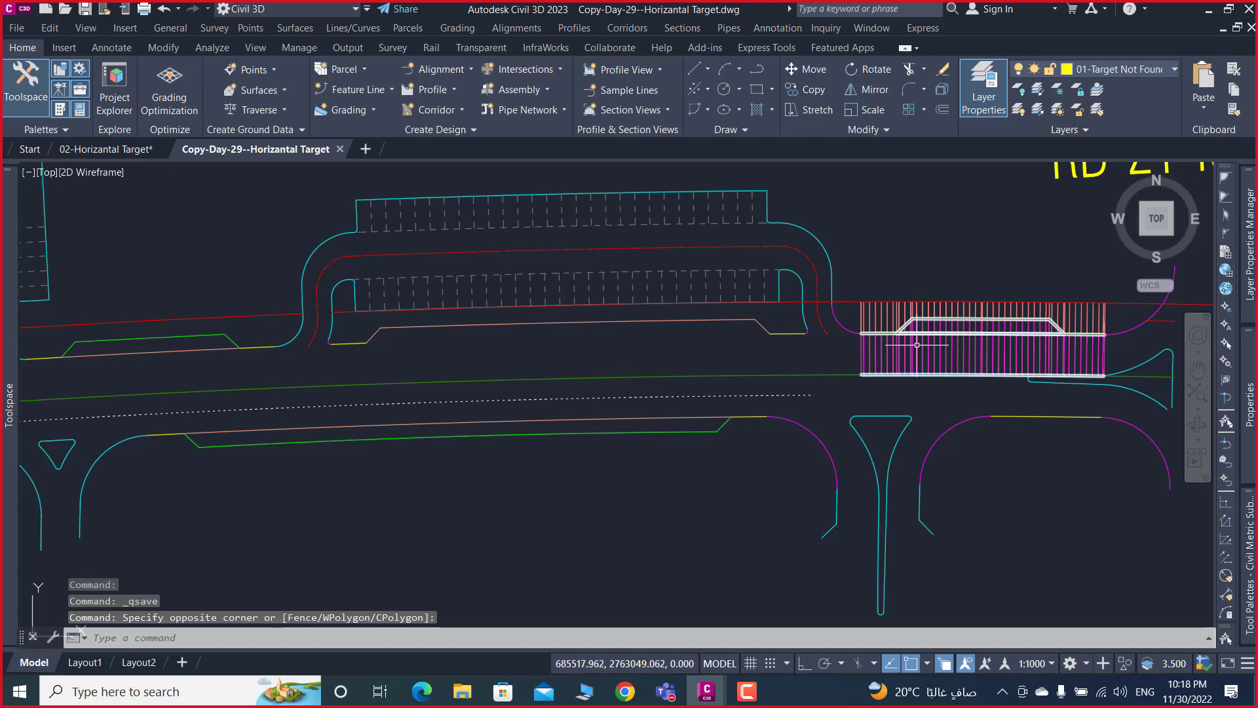
click(917, 346)
right_click(908, 300)
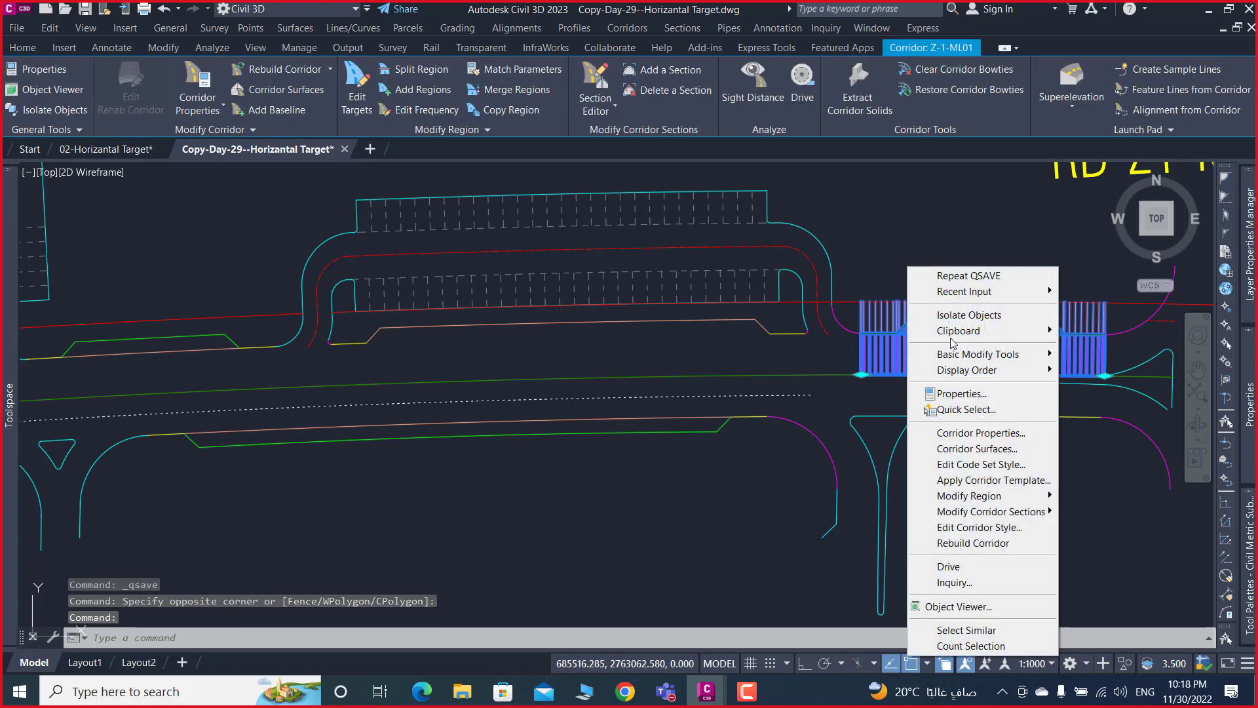
click(987, 434)
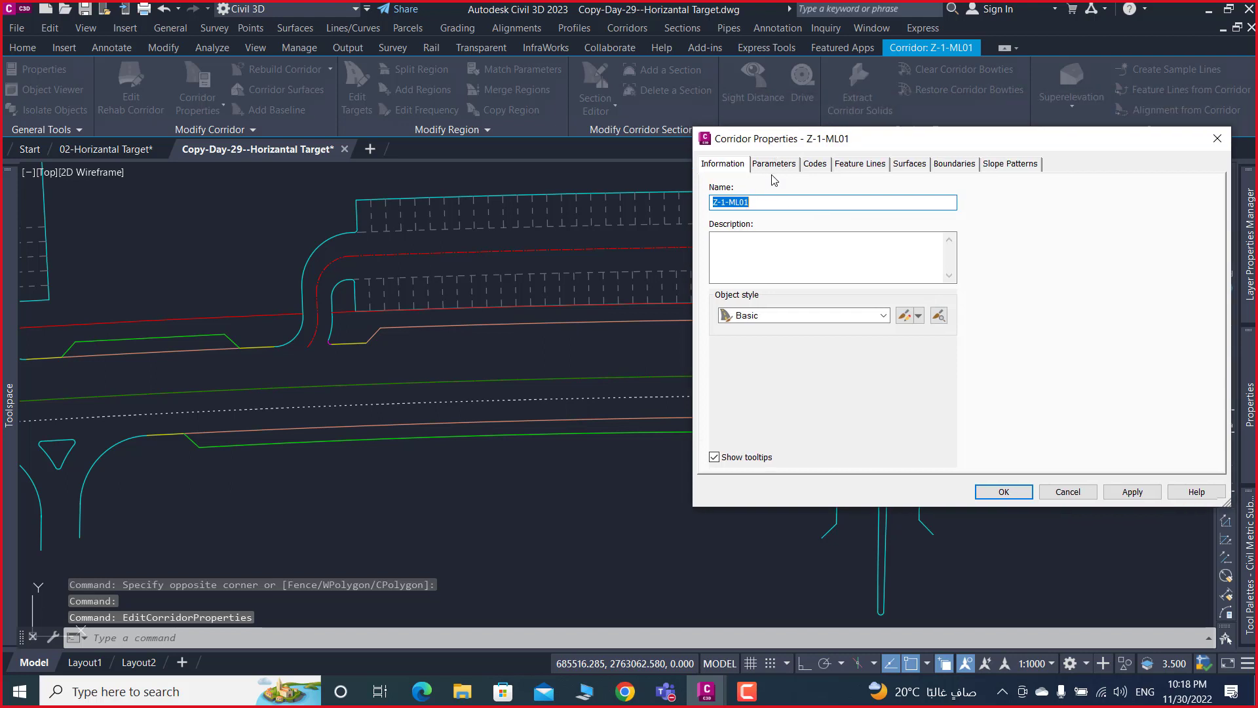
click(773, 165)
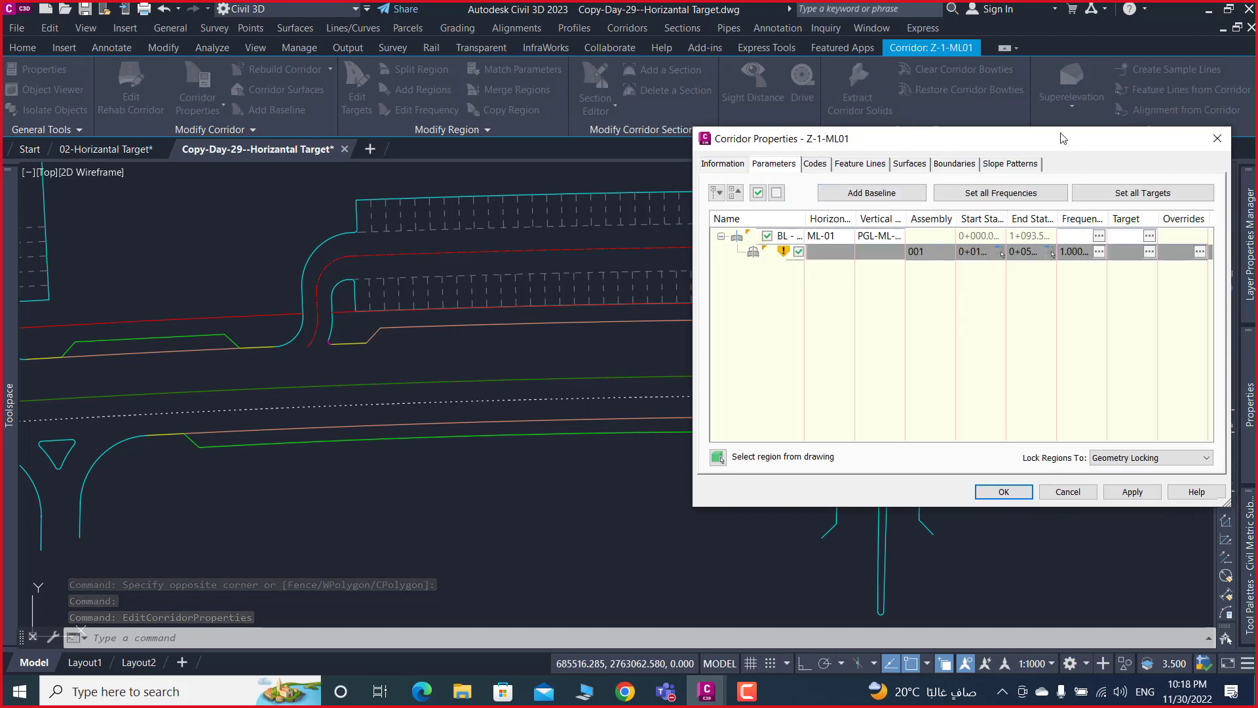
drag(1063, 138, 1068, 68)
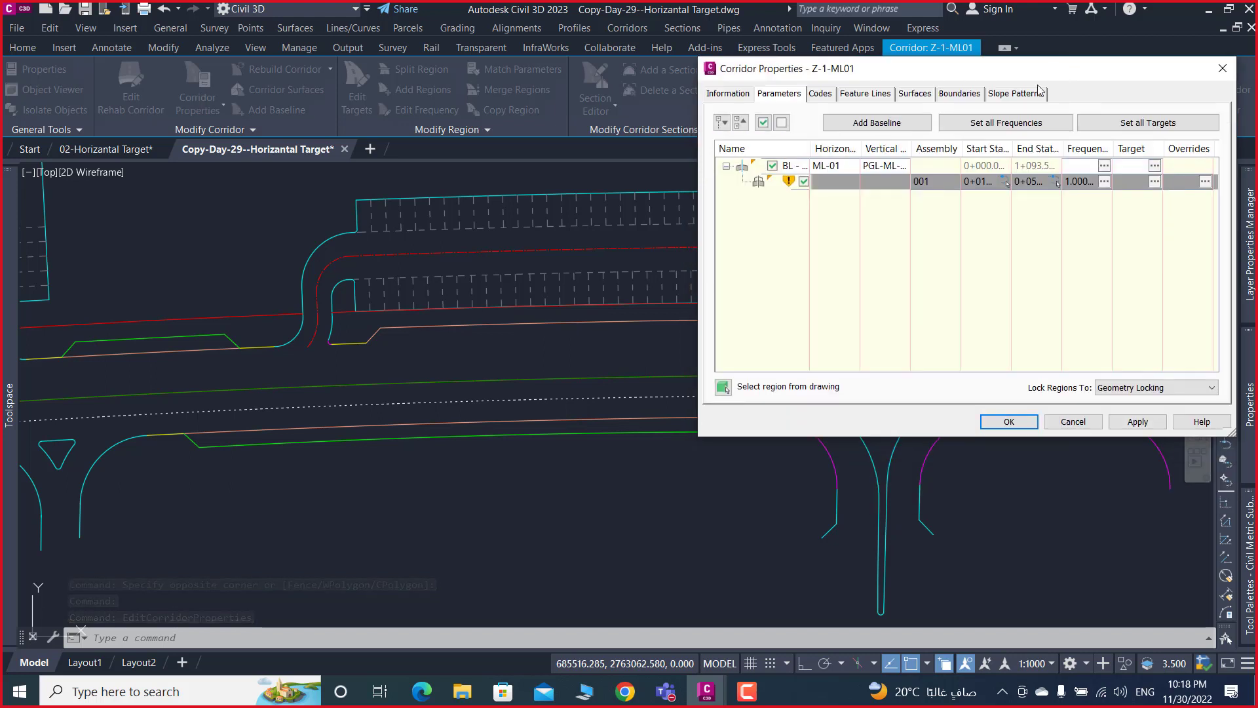
- Insert a new region after the existing region 001
click(759, 184)
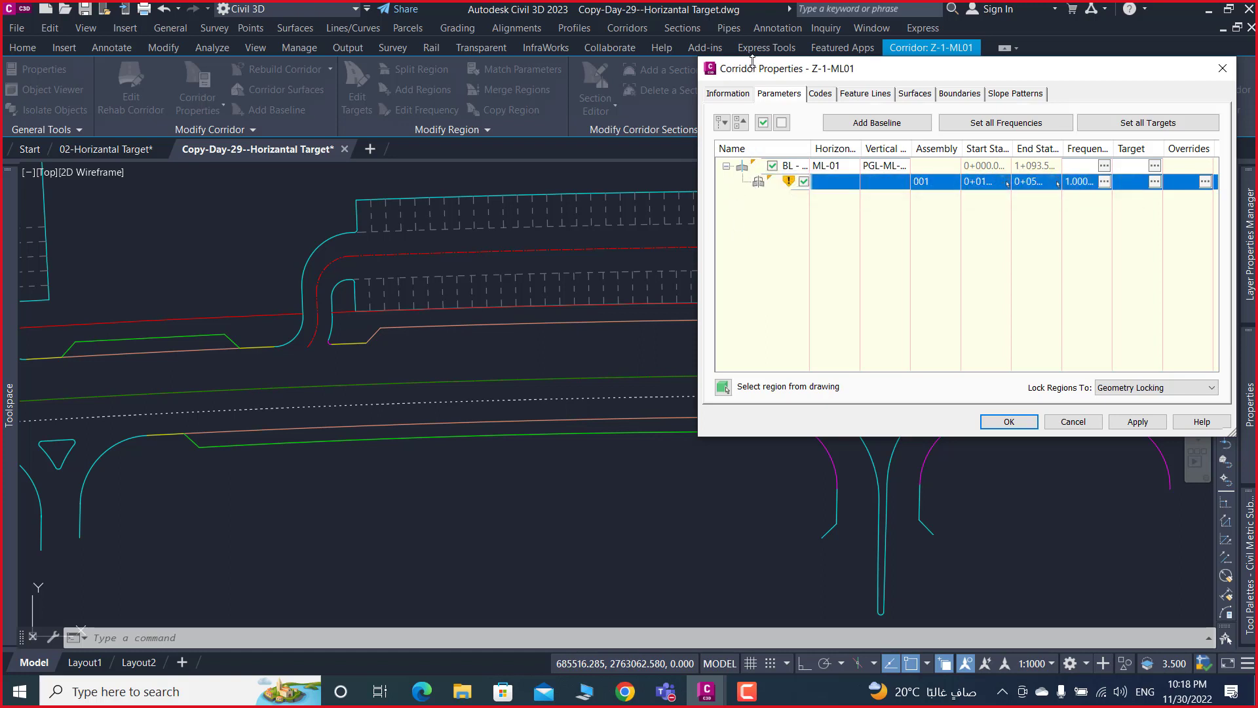
right_click(742, 172)
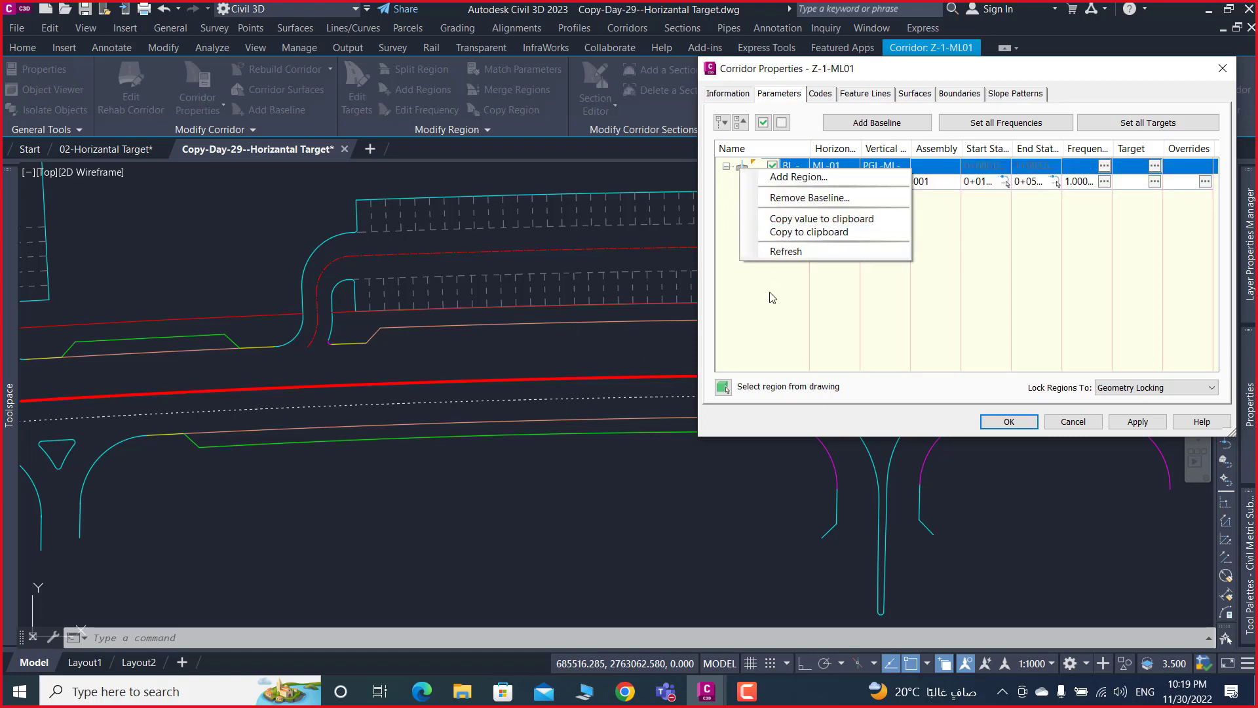
click(773, 292)
click(760, 184)
right_click(760, 184)
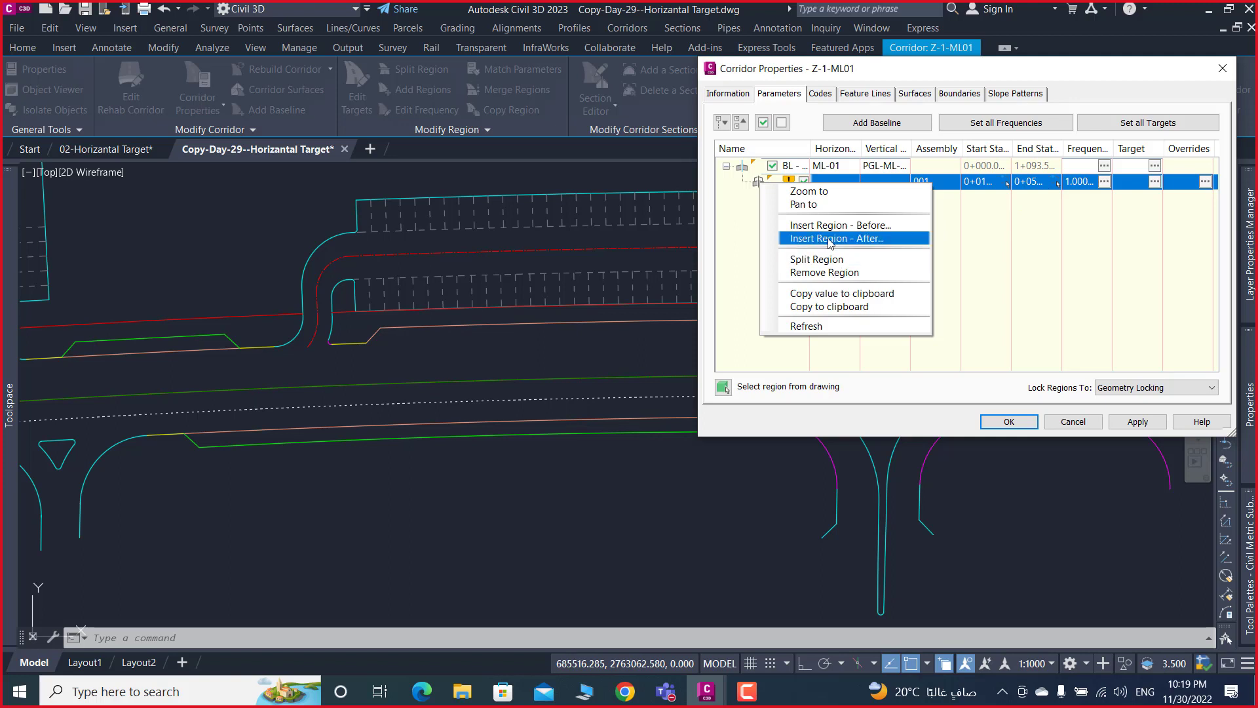
click(830, 241)
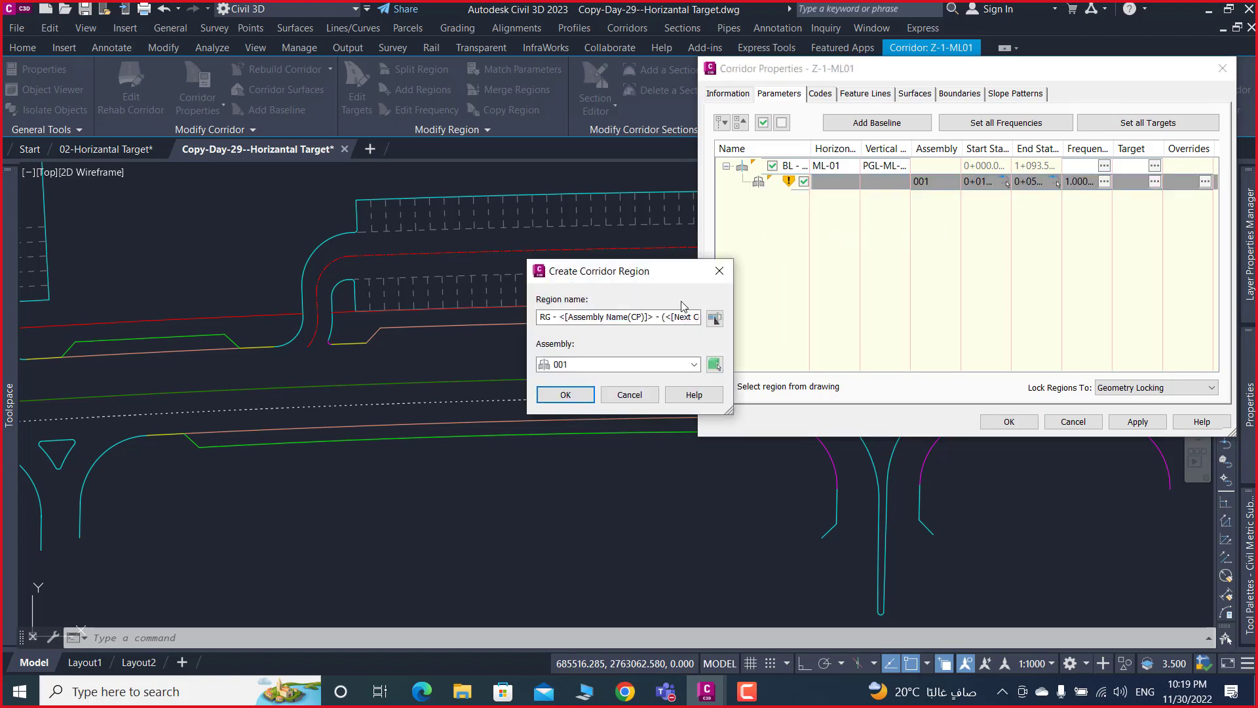
- Name the new region 02 and create it with assembly 001
mouse_move(687, 269)
mouse_down()
mouse_move(784, 264)
mouse_move(634, 313)
mouse_move(571, 312)
mouse_up()
click(811, 313)
drag(687, 216, 901, 242)
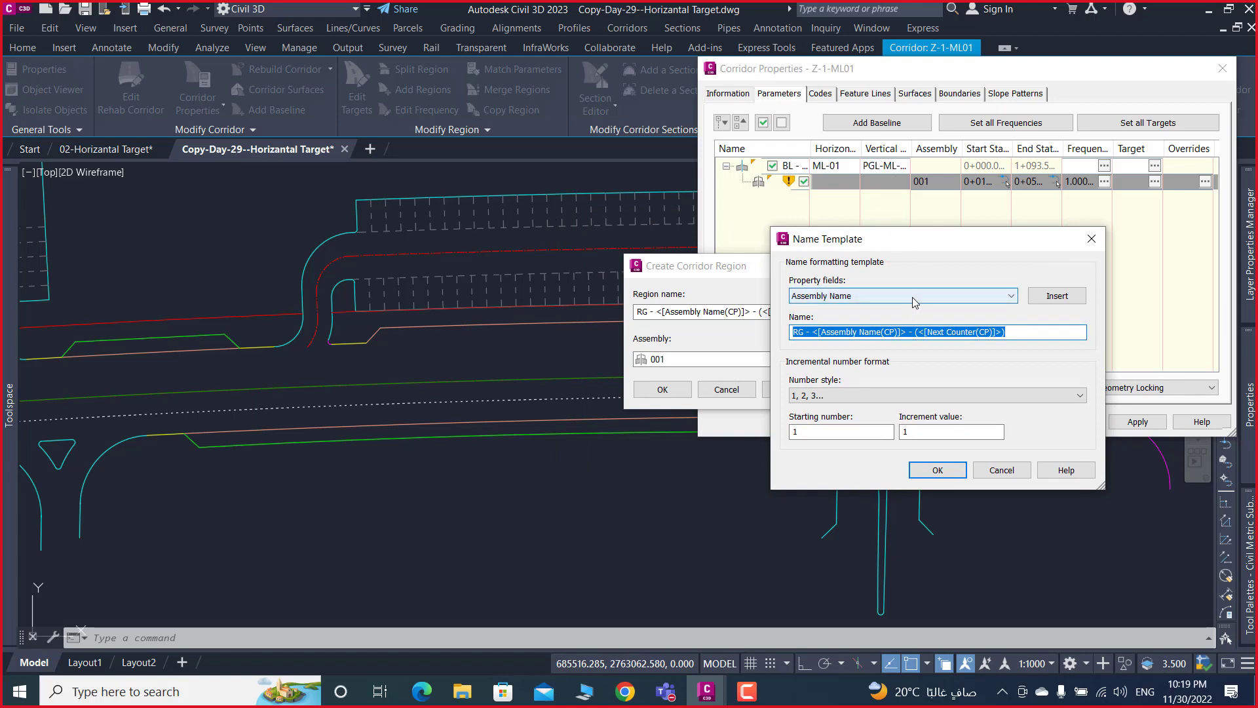
text(02)
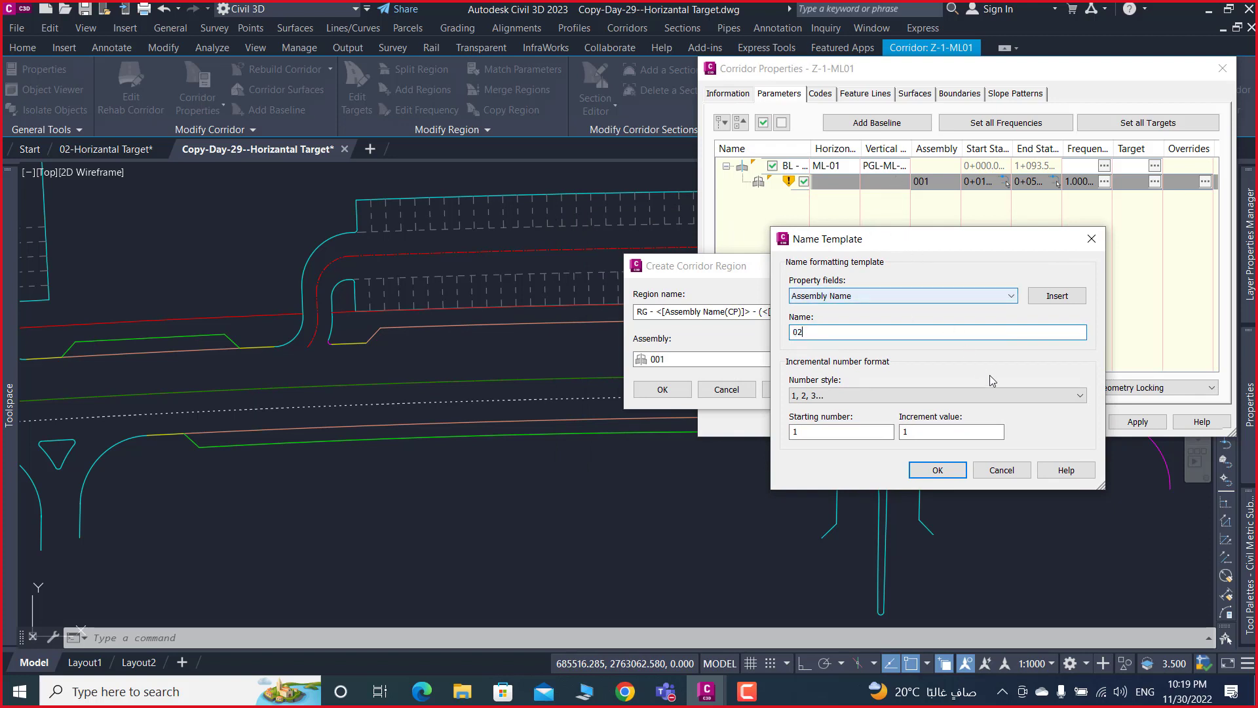
click(937, 470)
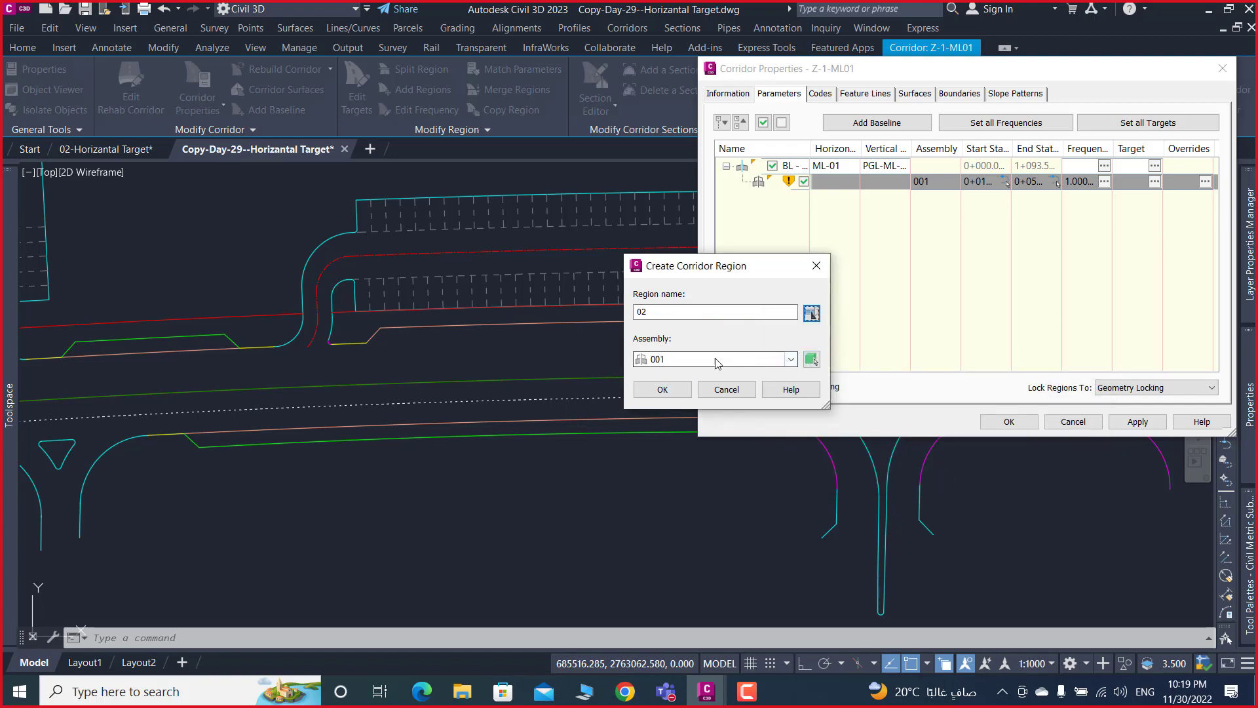
click(663, 389)
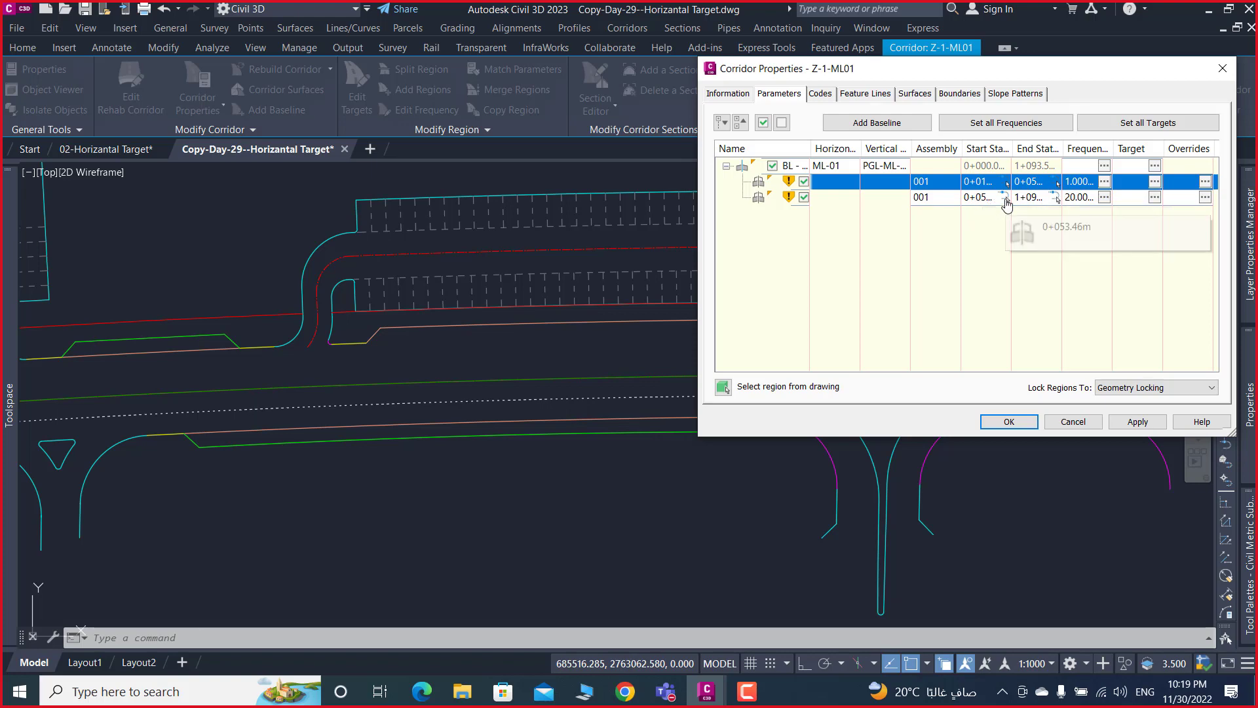
- Pick region 02's start at station 0+063.03 and end at 0+144.10
click(1006, 203)
scroll(869, 317, up, 4)
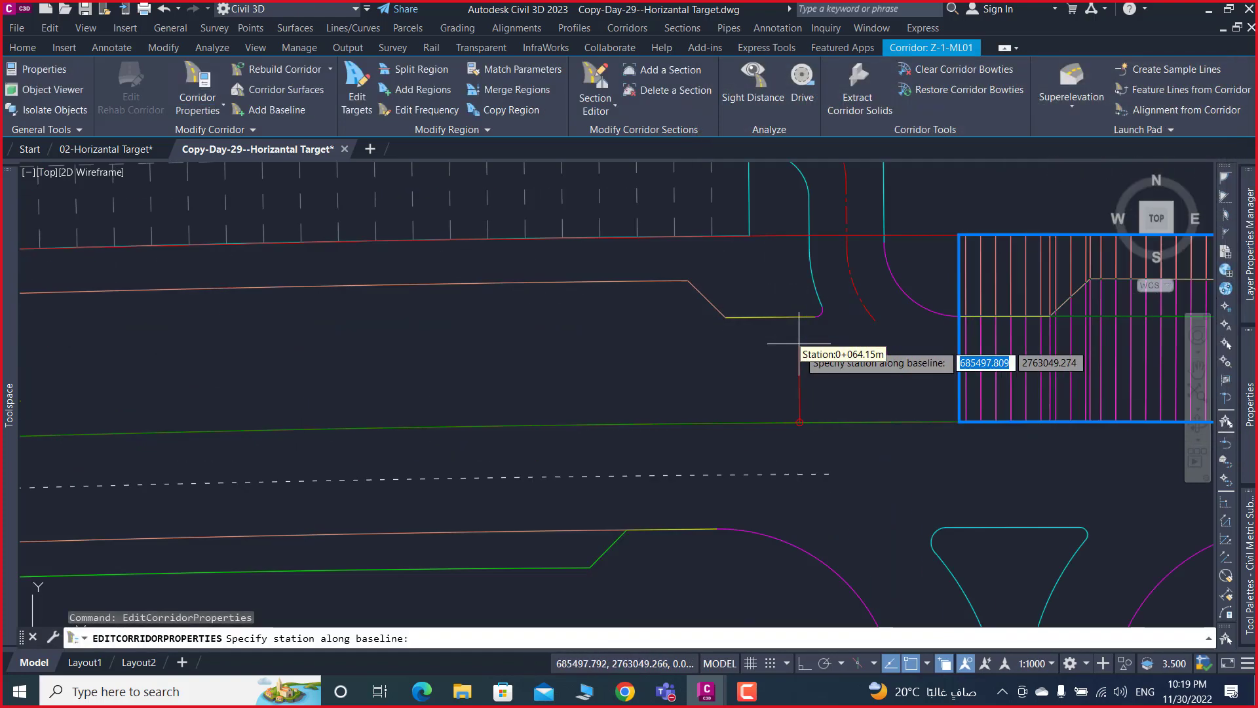
scroll(839, 340, up, 3)
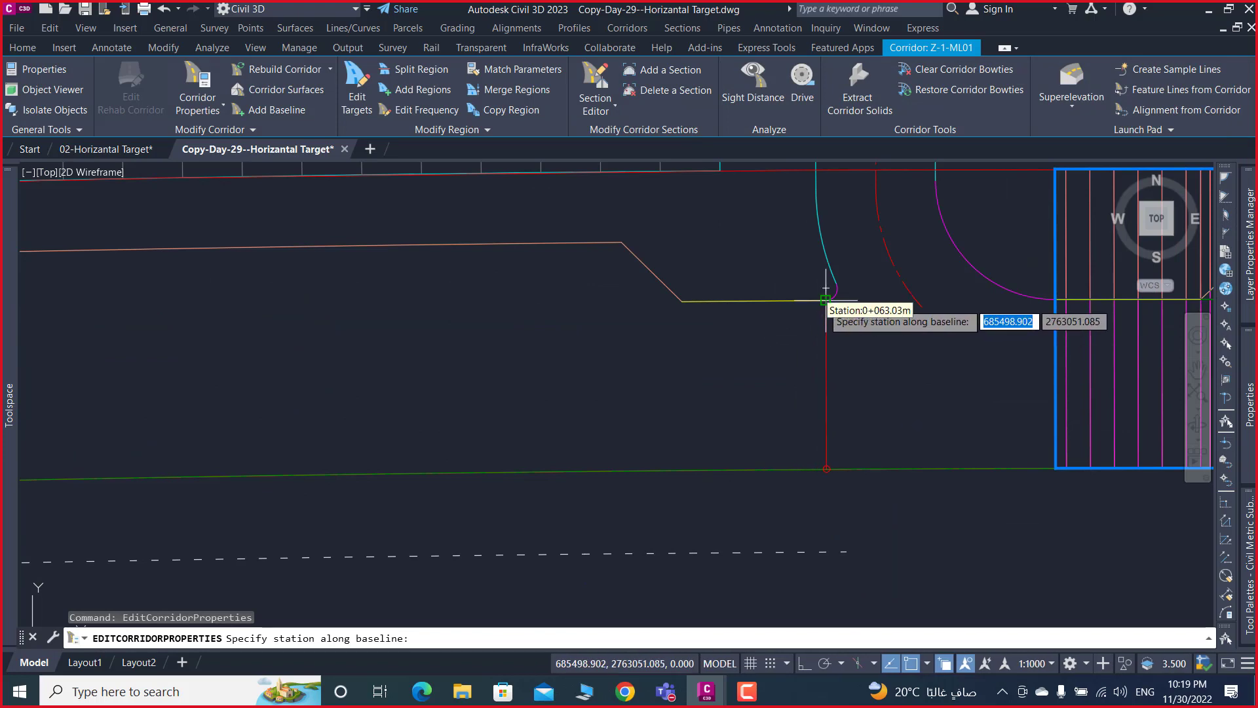
click(824, 300)
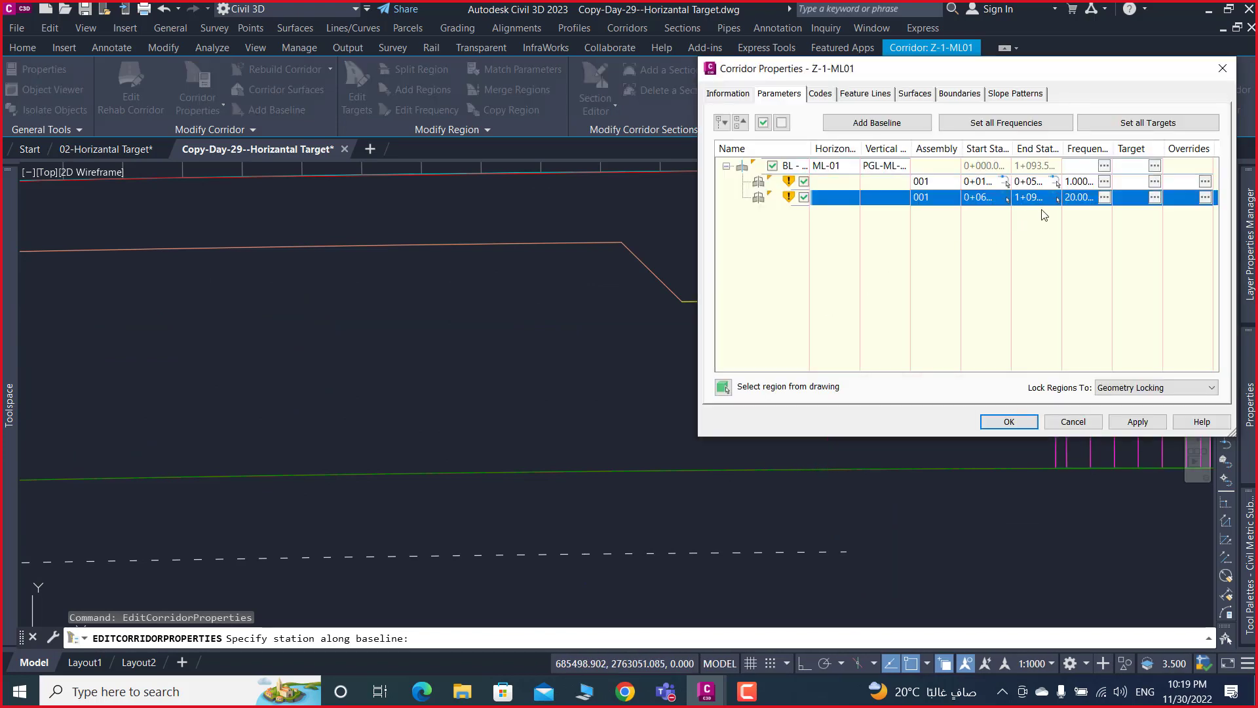
click(1057, 199)
scroll(1075, 295, up, 3)
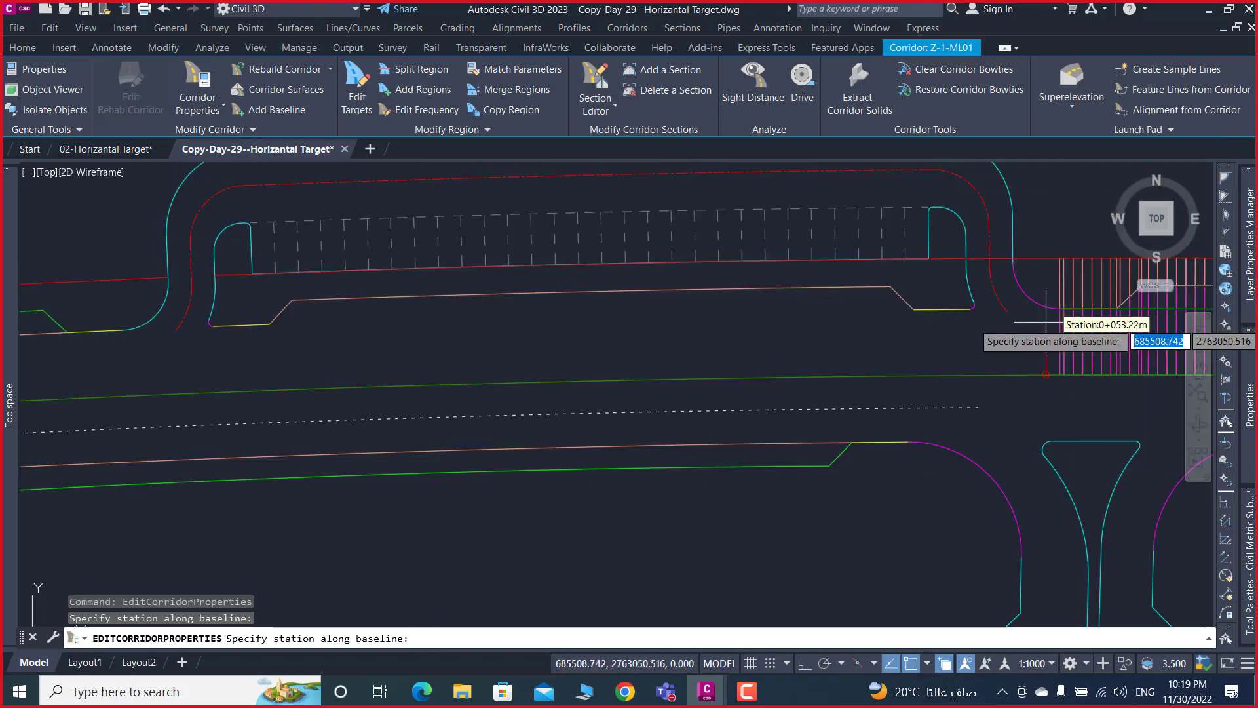
scroll(210, 328, up, 4)
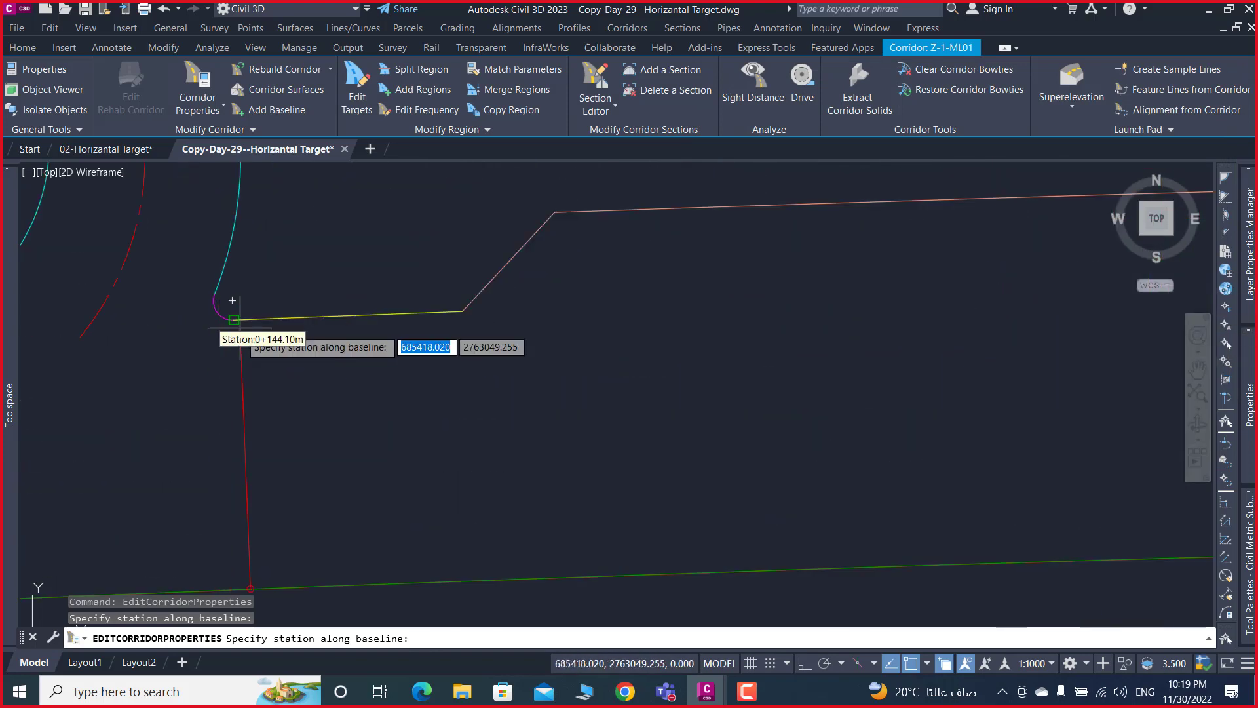
click(234, 320)
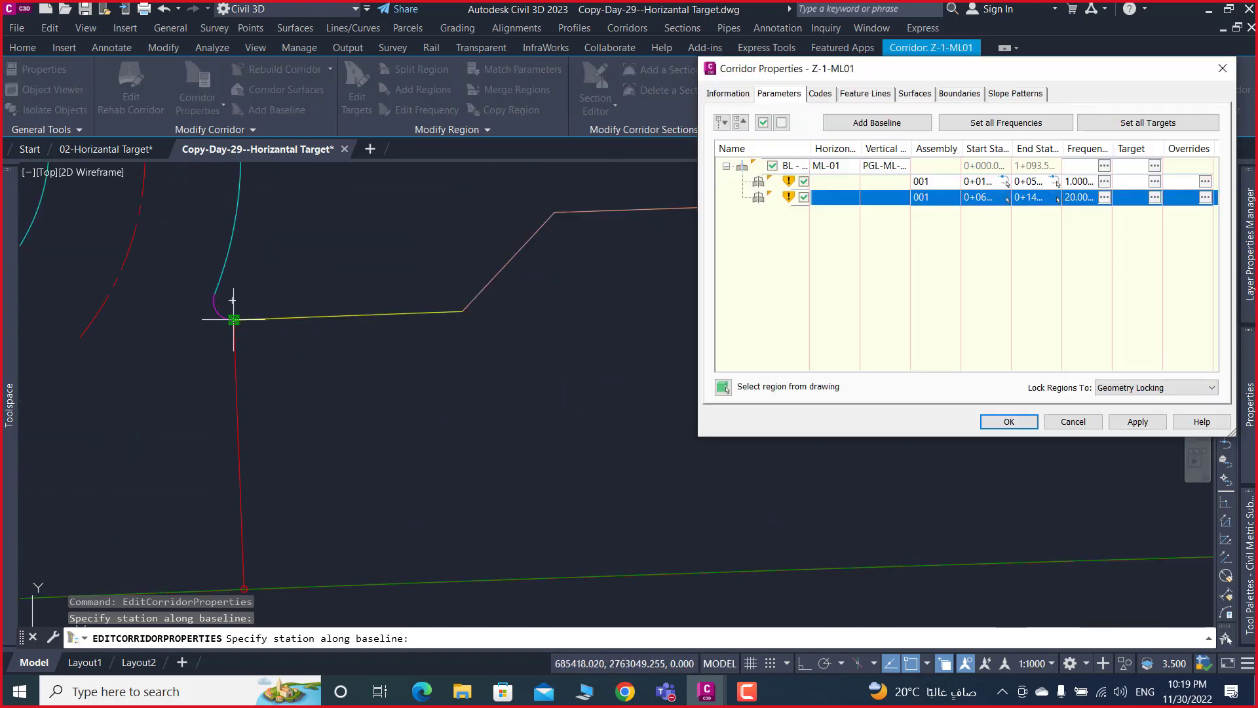
- Set region 02's assembly frequency to 1.000 m along tangents and curves
click(1104, 198)
click(683, 182)
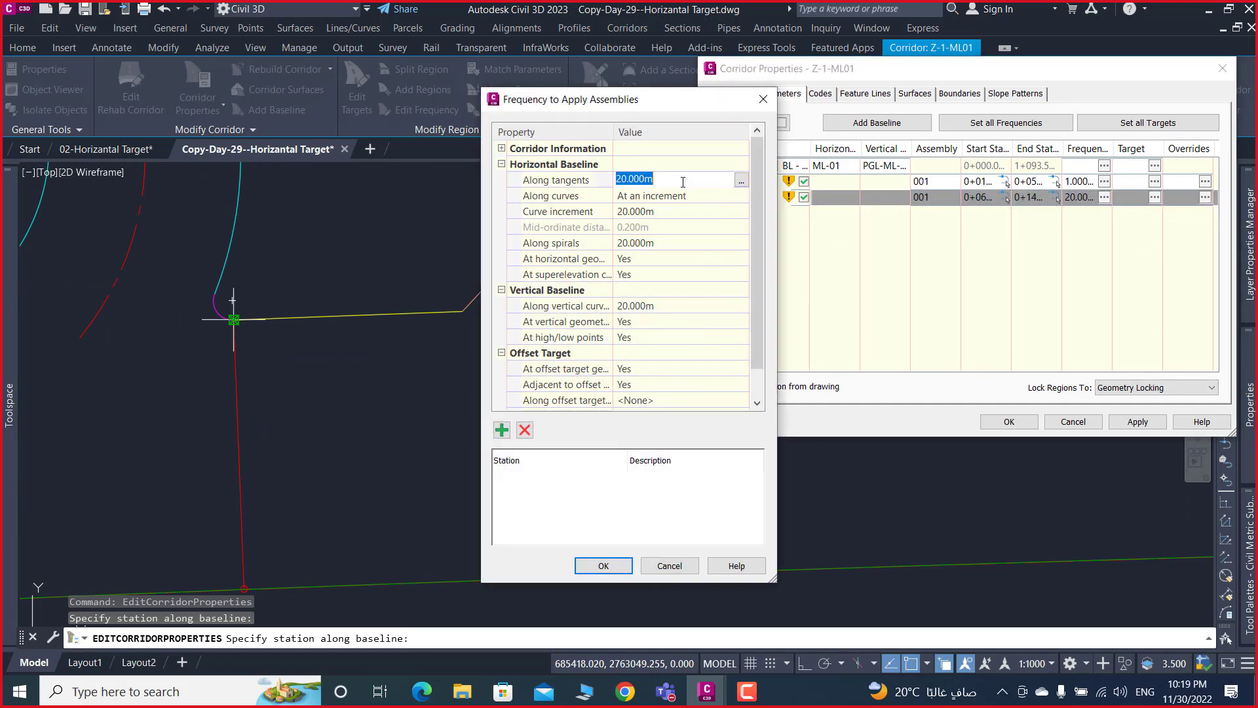
text(14)
key(BackSpace)
key(Return)
click(678, 212)
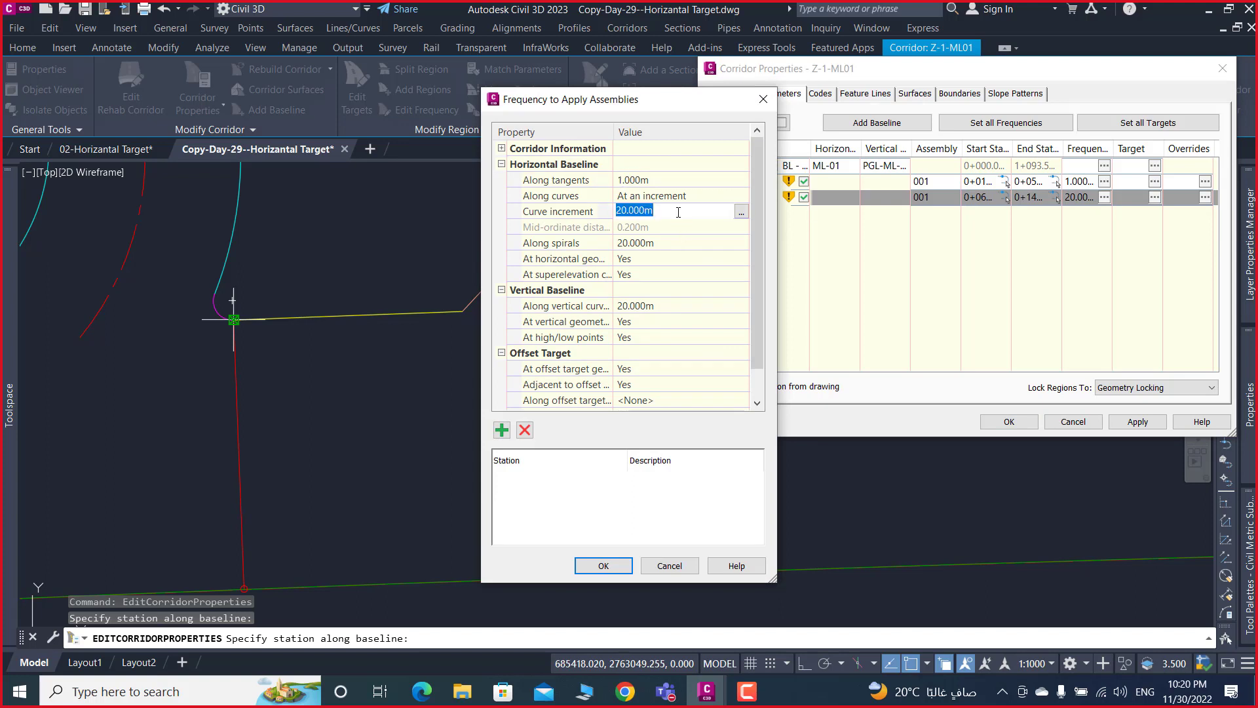
text(1)
key(Return)
click(615, 568)
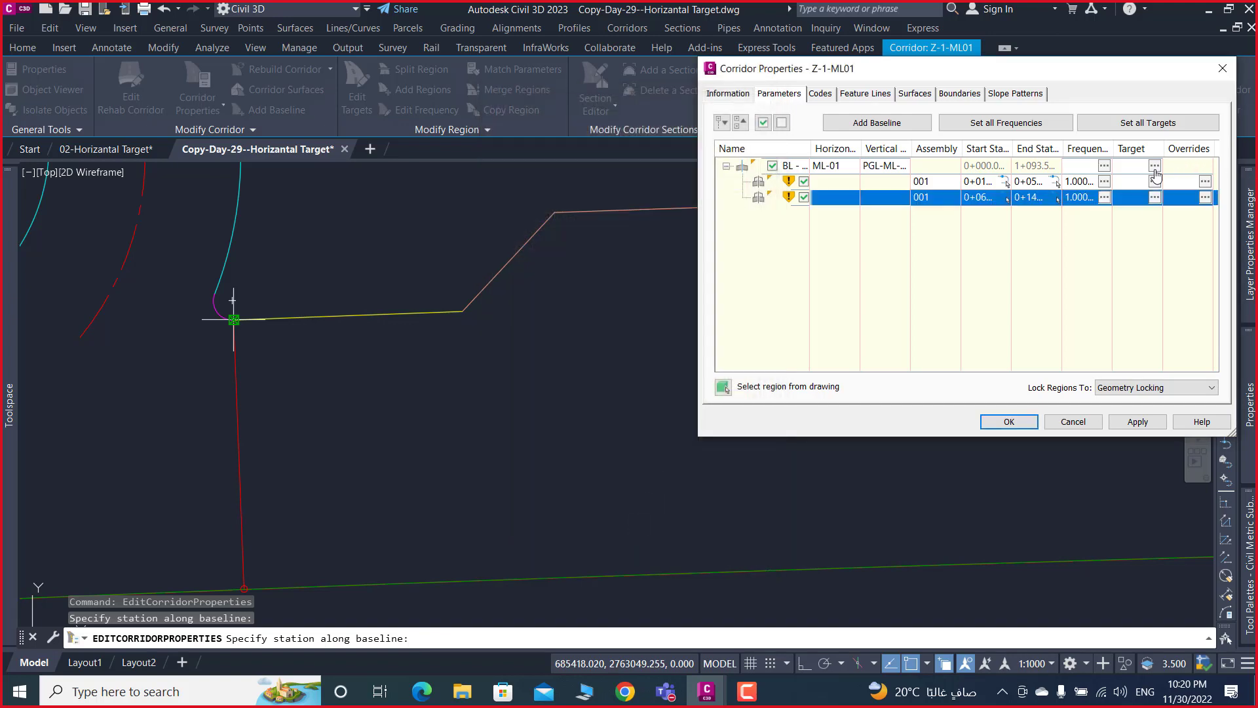
- Open region 02's target mapping, collapse all six subassembly groups, and widen the Region column
click(1156, 180)
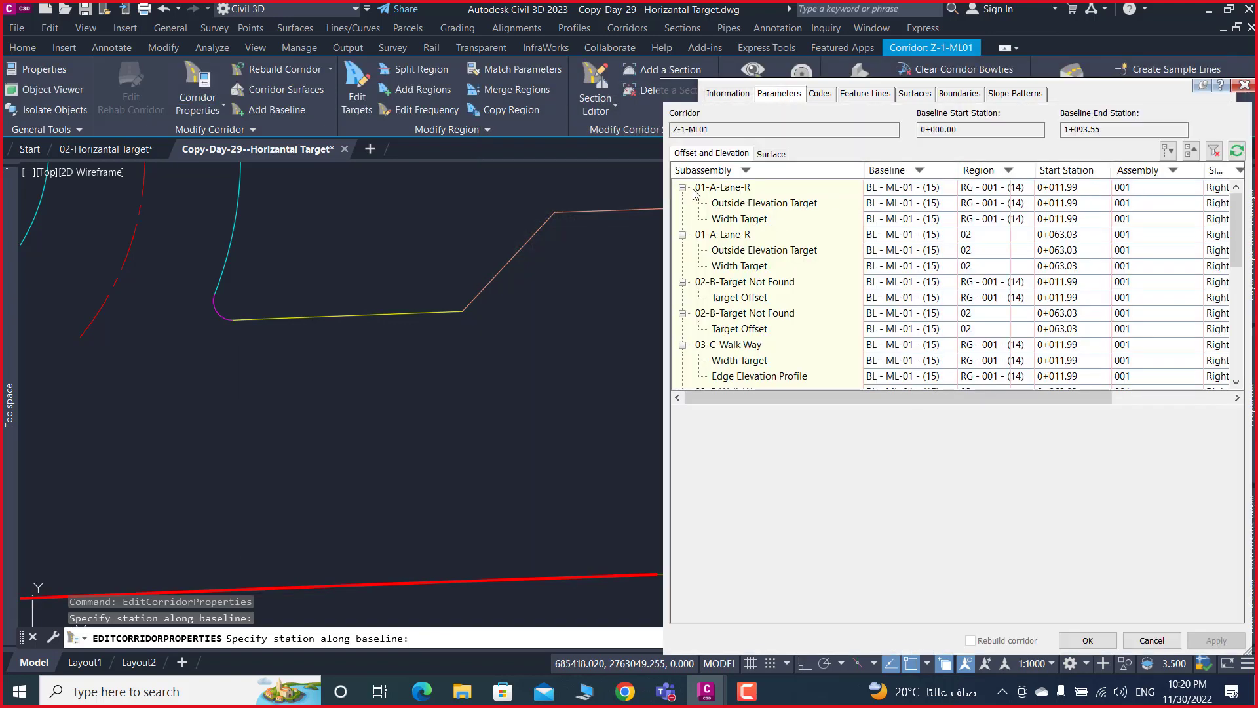
click(682, 188)
click(682, 219)
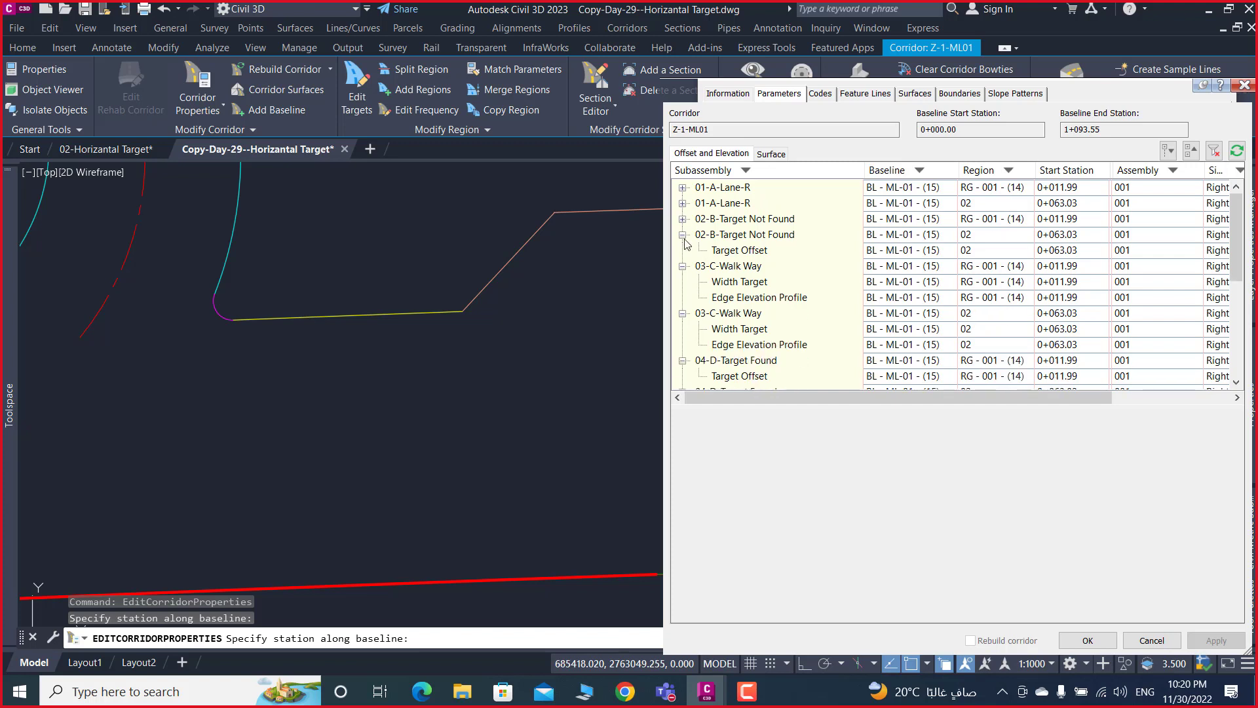
click(682, 250)
click(682, 266)
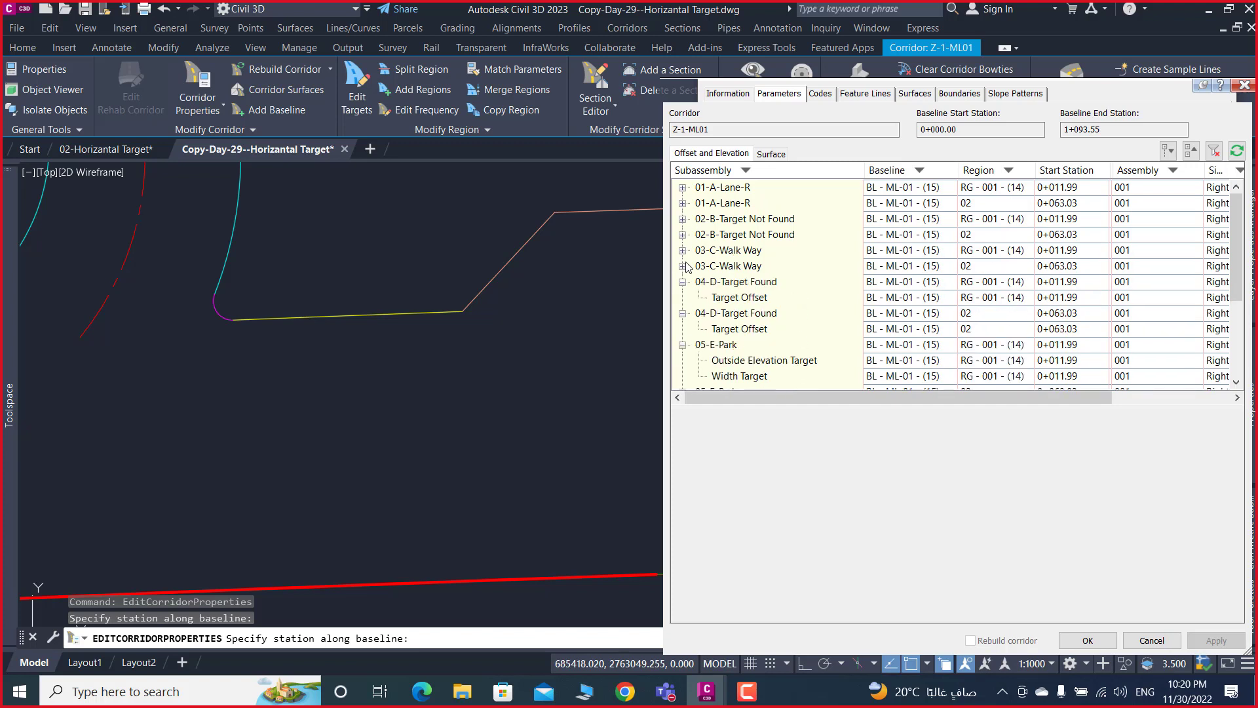
click(682, 282)
click(683, 313)
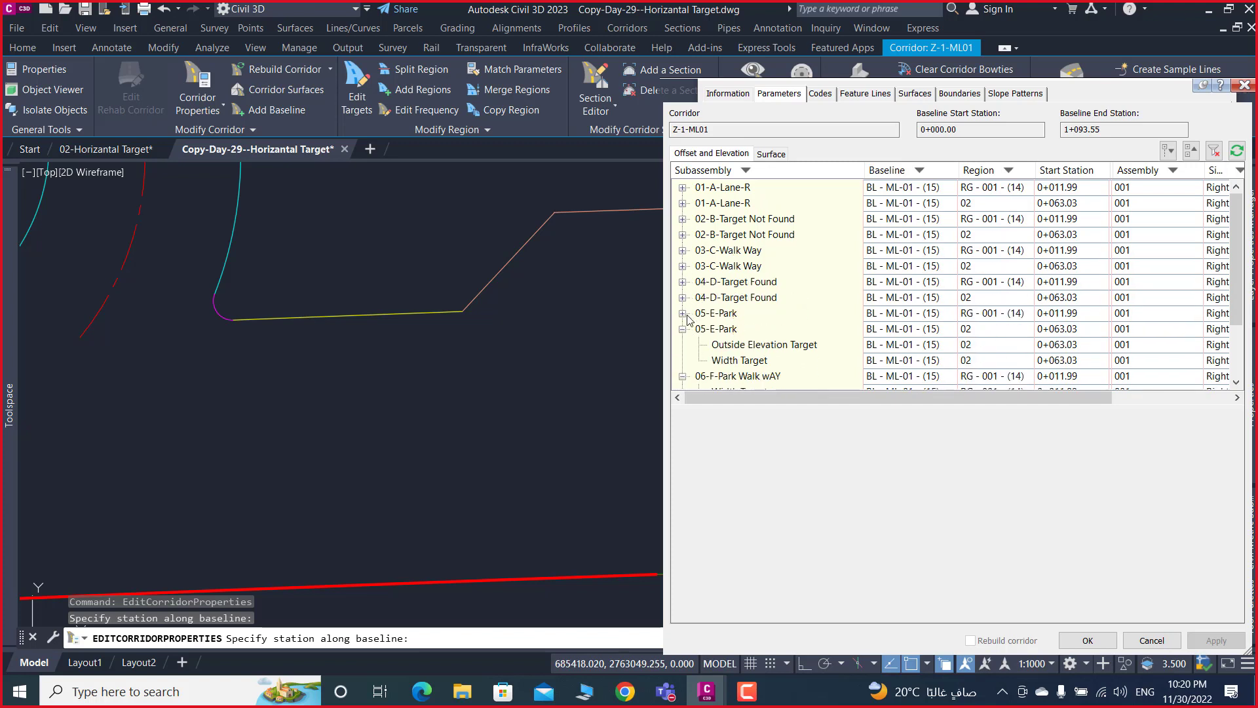
click(682, 329)
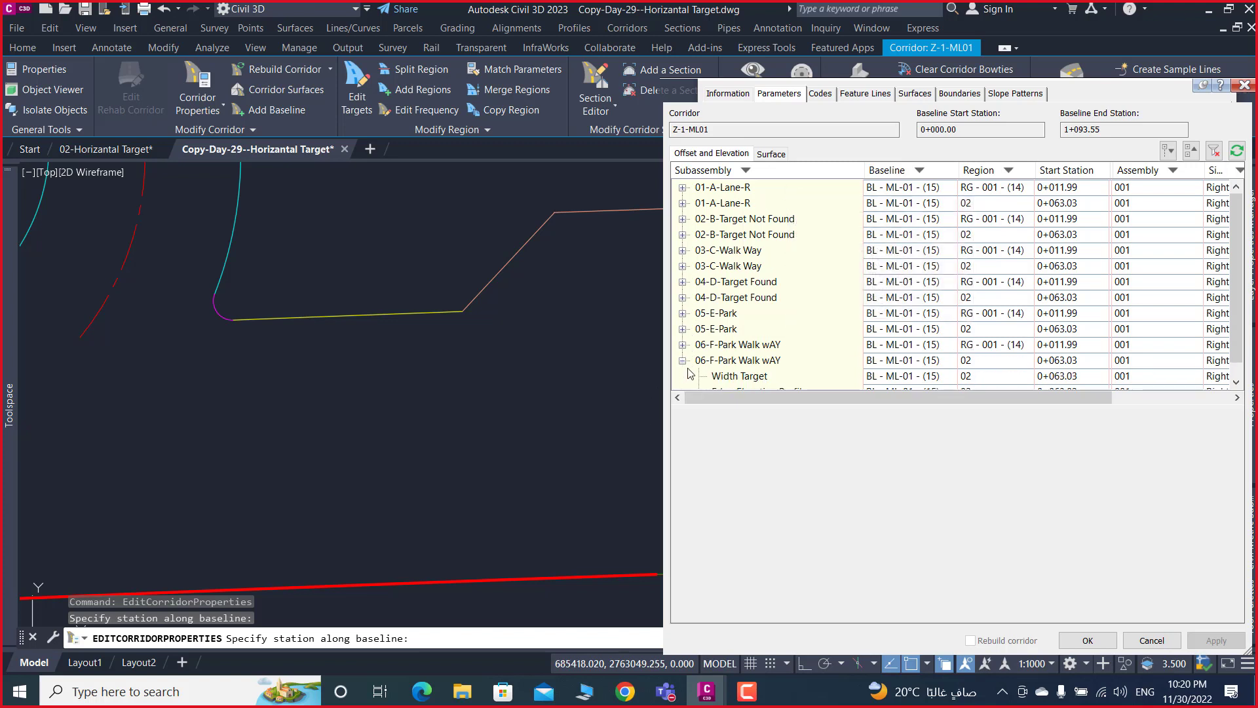
click(682, 361)
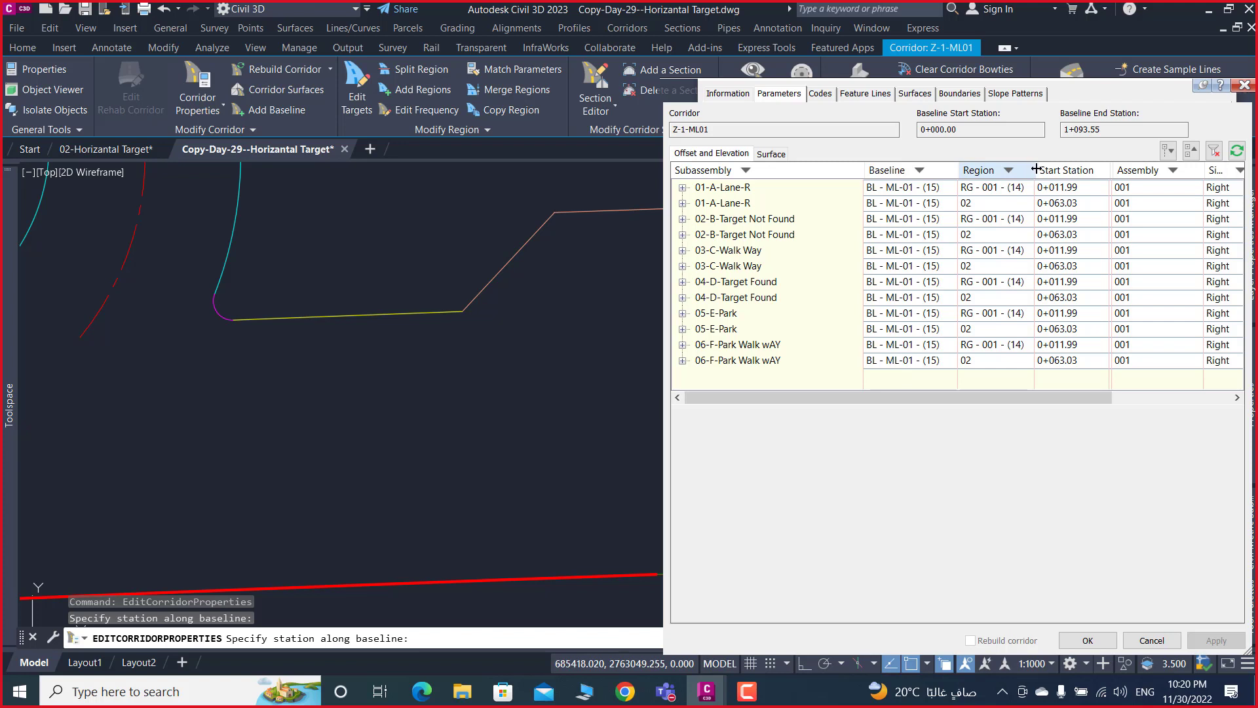
drag(1062, 175, 1063, 174)
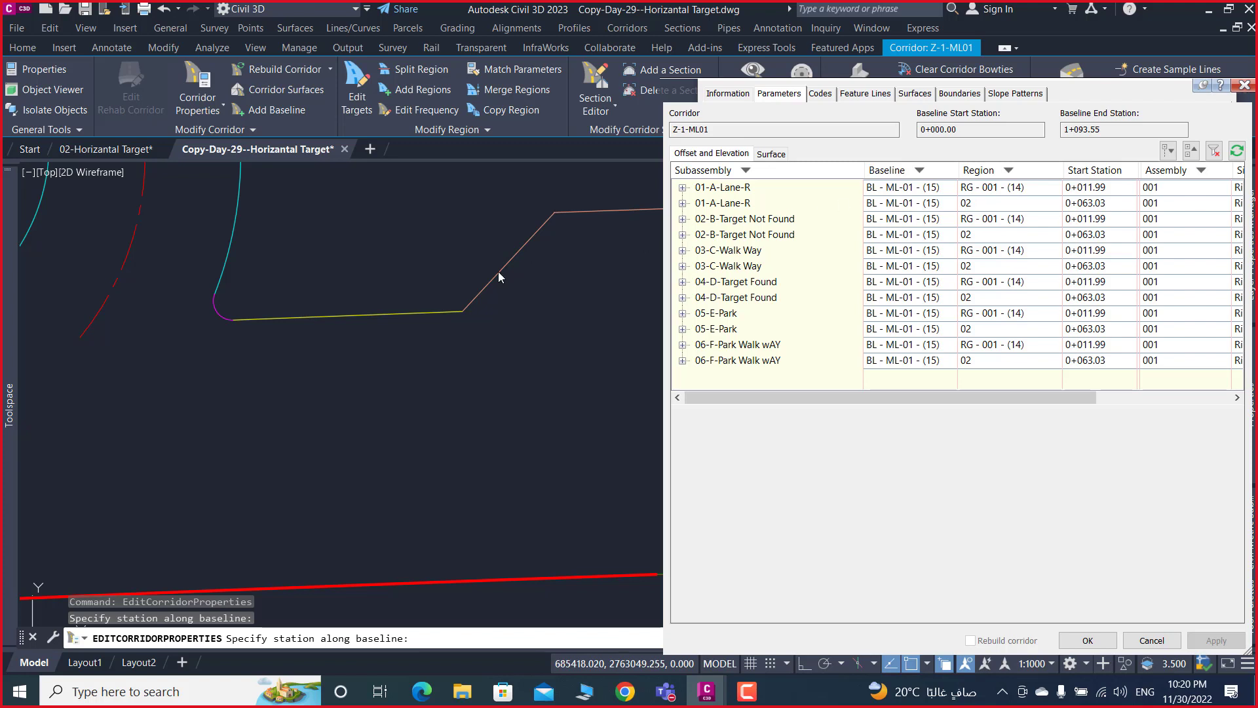
- Target 01-Target Found for region 02's 04-D-Target Found offset and 05-E-Park width
click(738, 300)
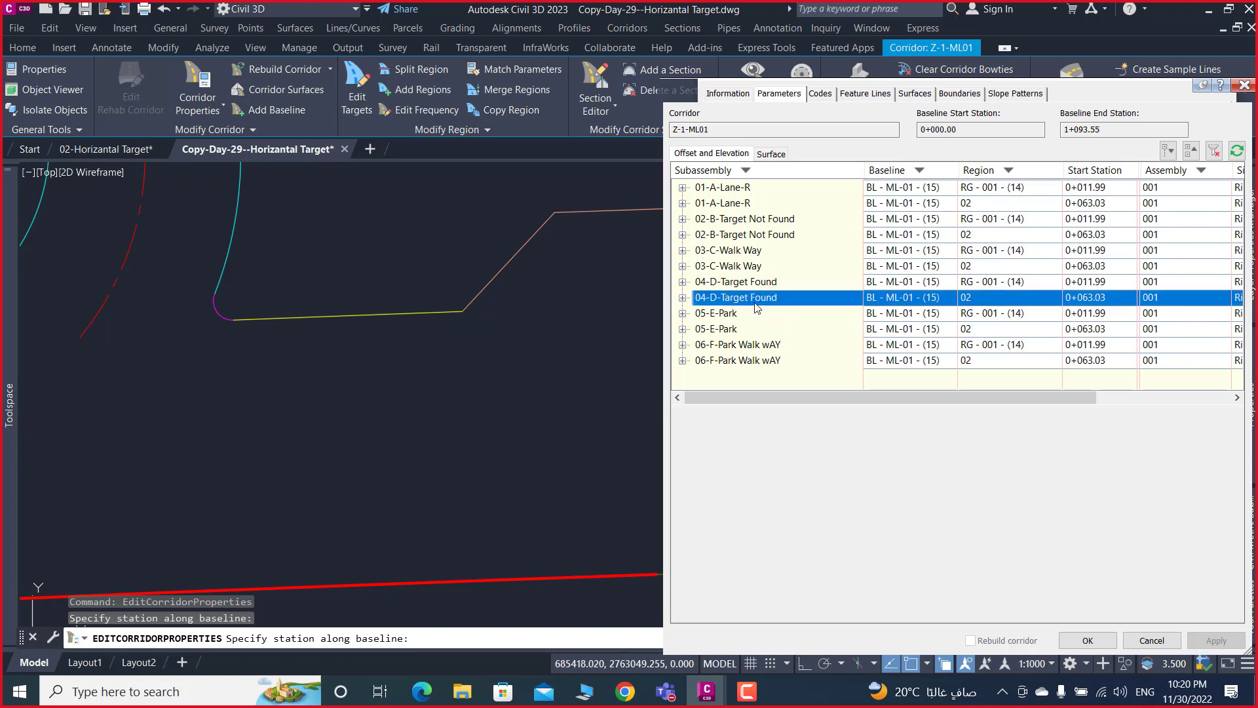
click(682, 298)
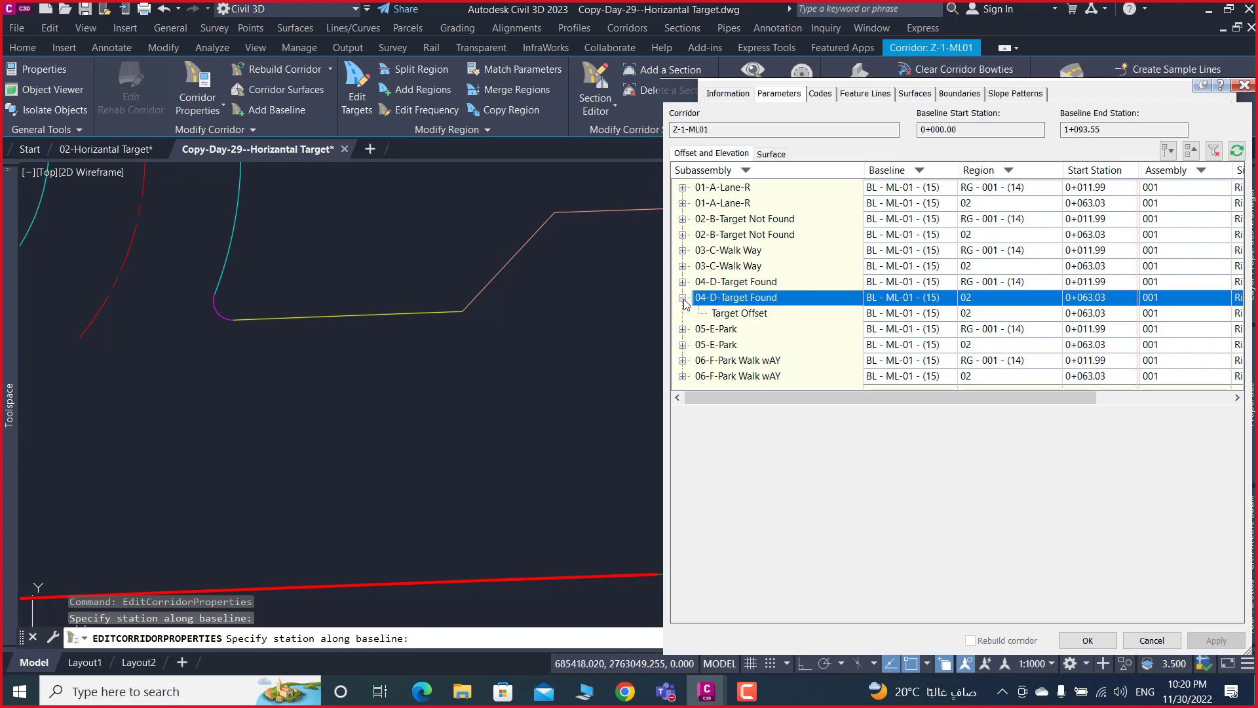
click(735, 316)
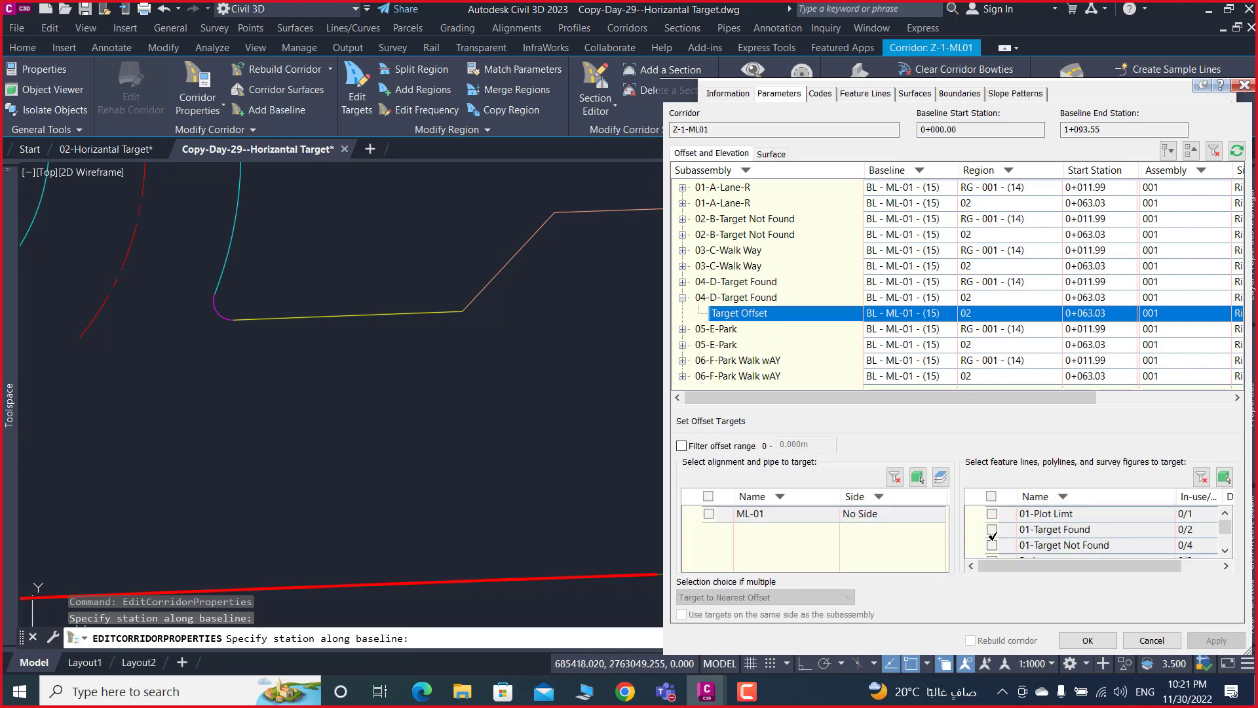
click(993, 530)
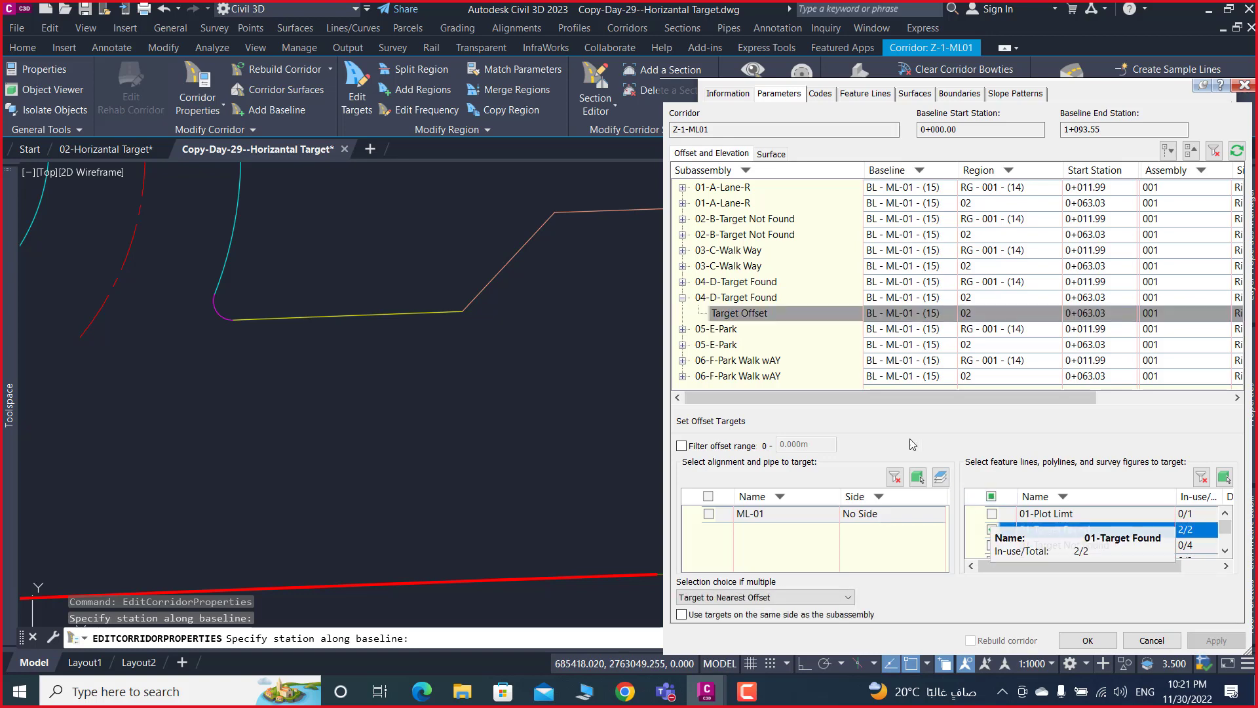
click(682, 297)
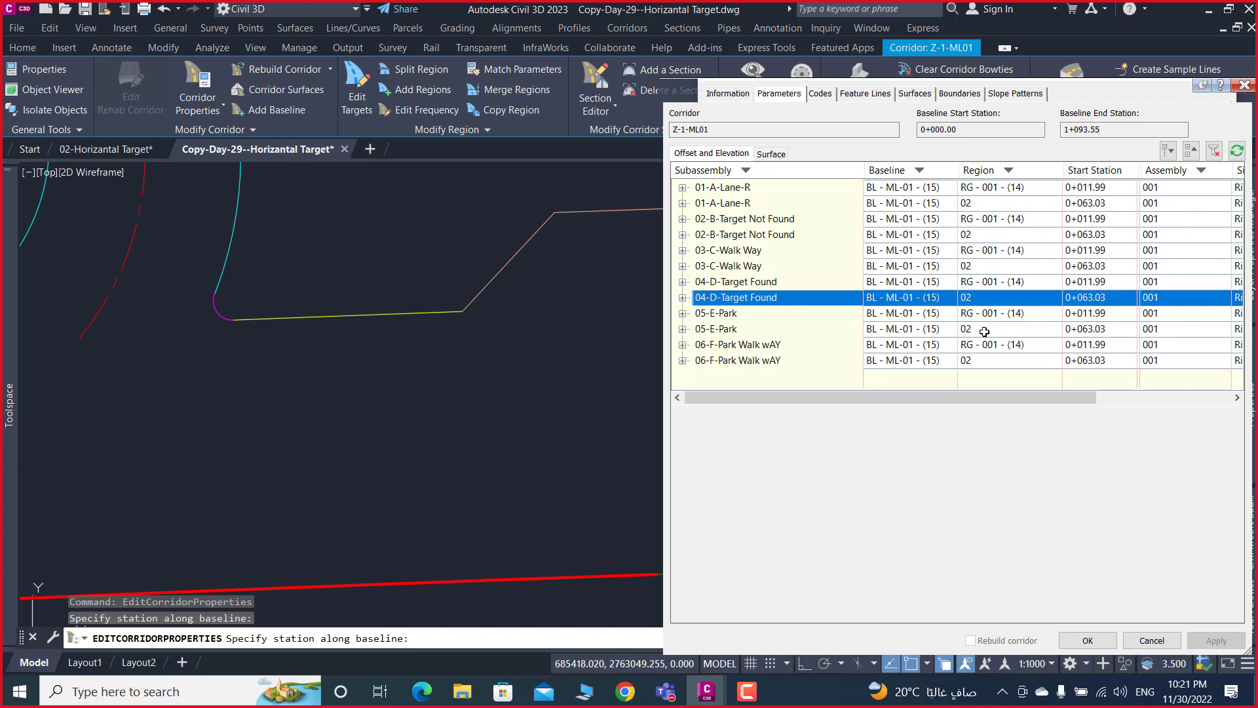
click(686, 329)
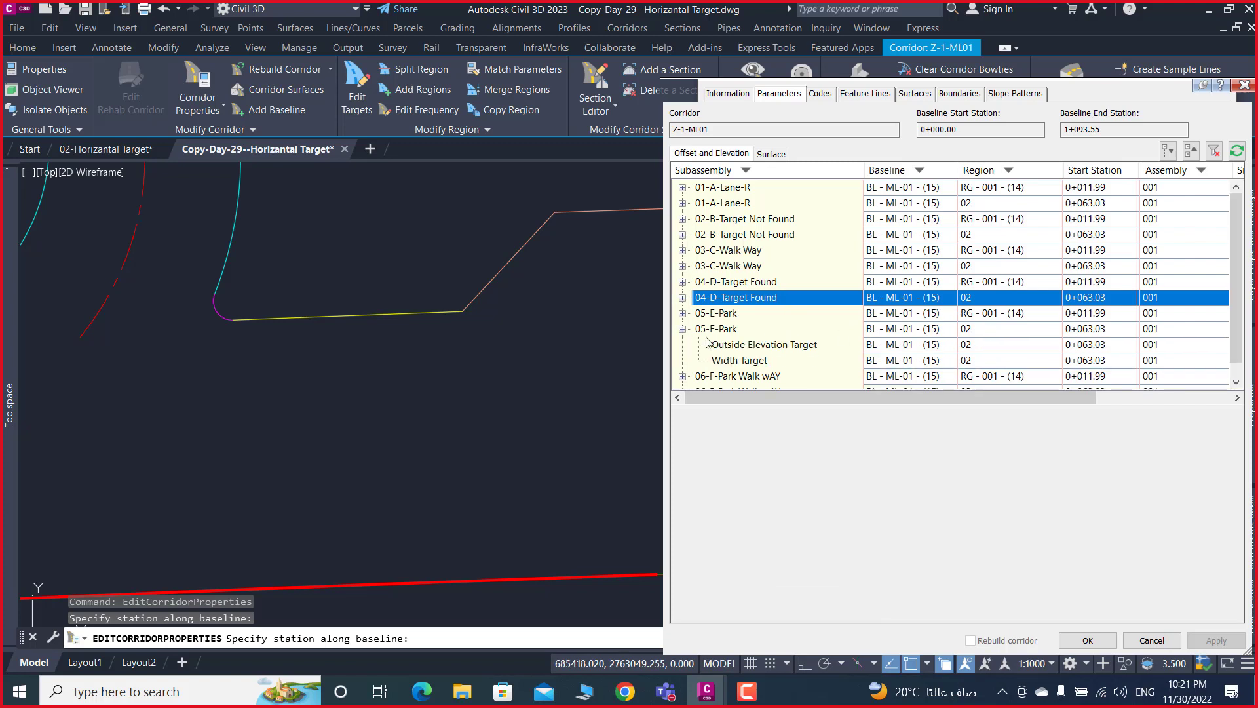
click(744, 361)
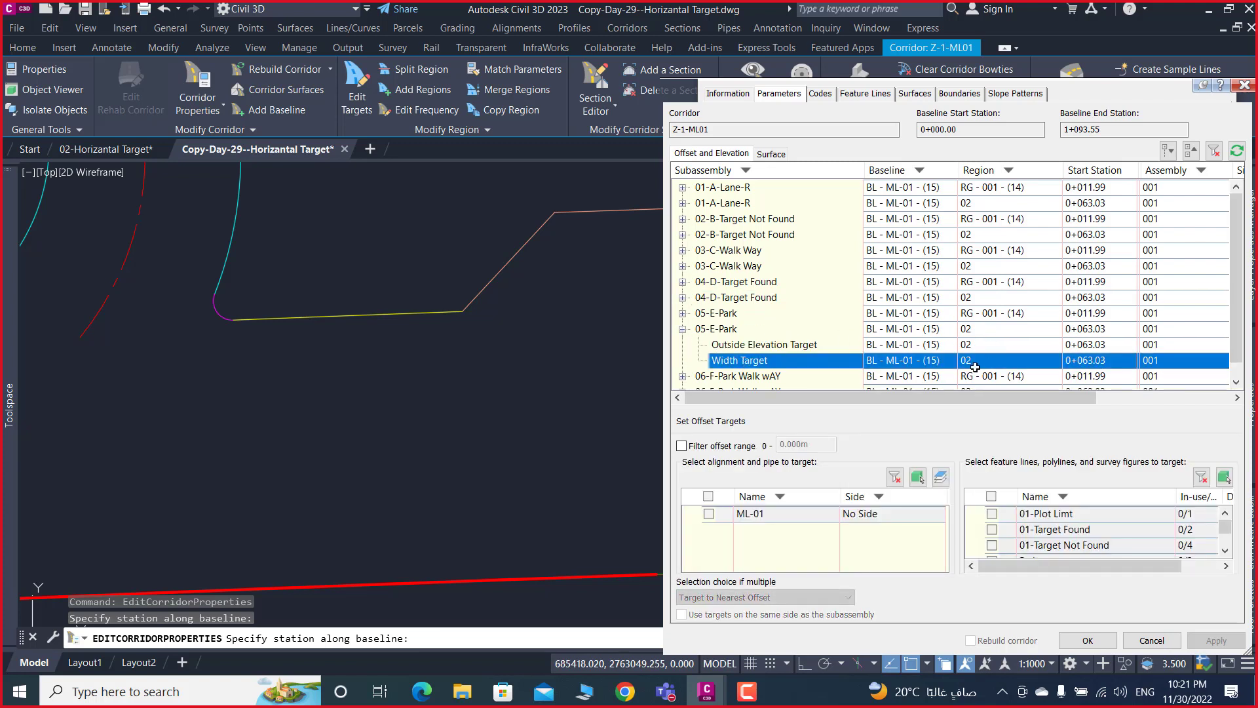
click(993, 529)
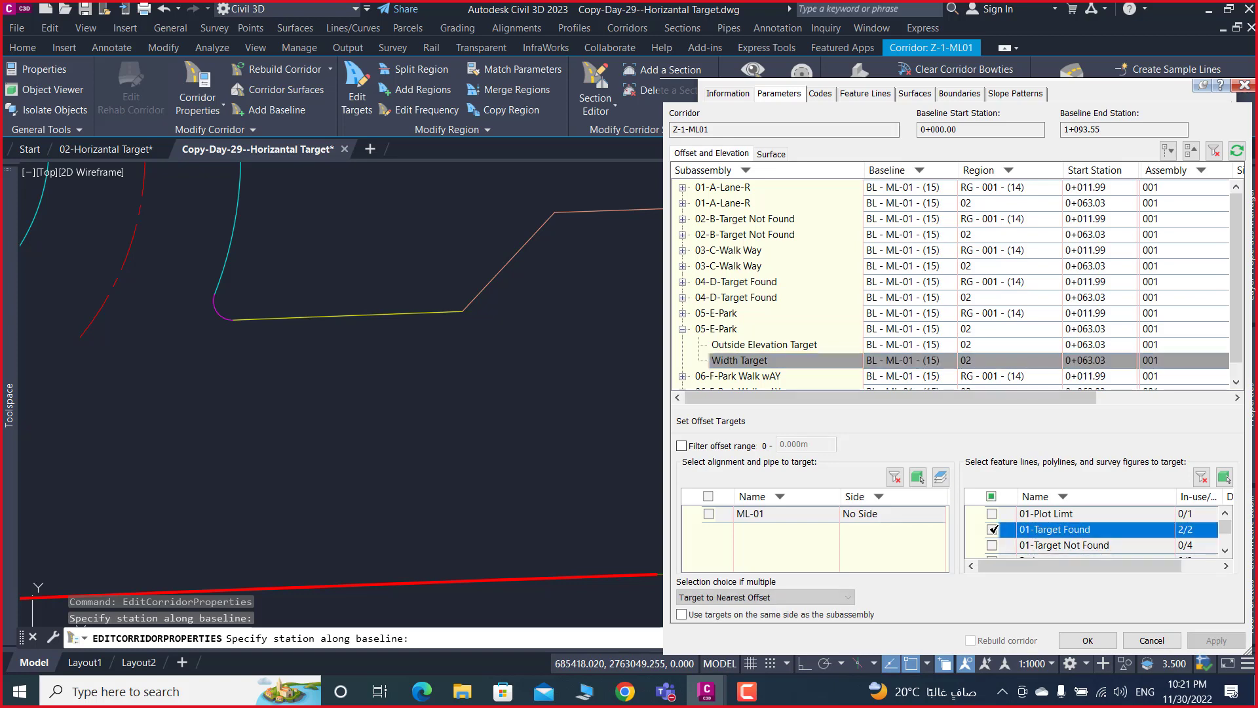
click(683, 329)
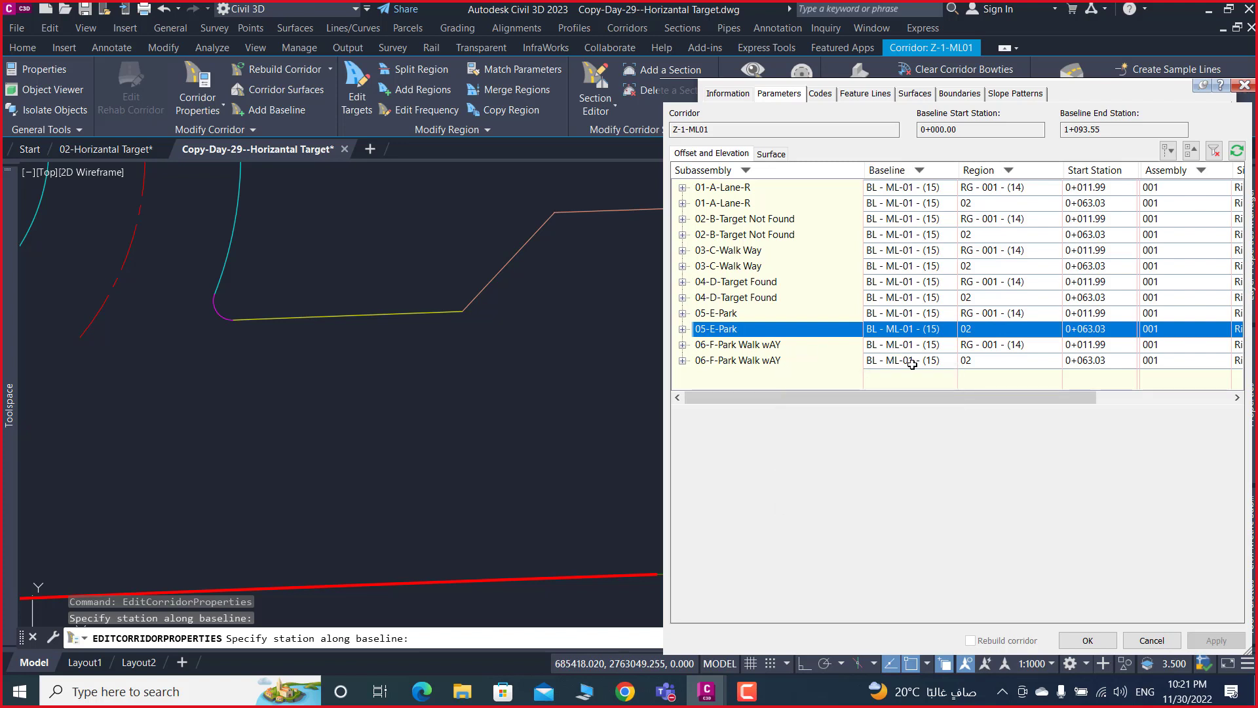
- Set 06-F-Park Walk wAY's width target to 01-Plot Limt and accept, rebuilding the corridor
click(787, 365)
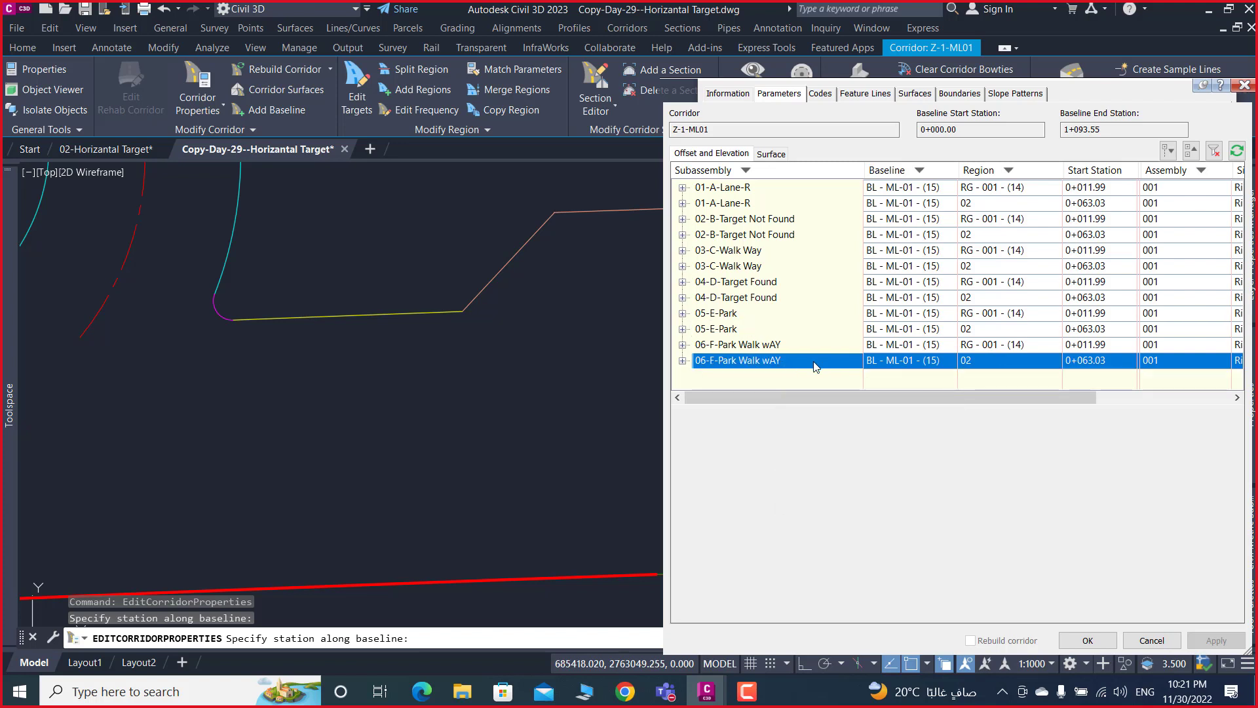
click(683, 361)
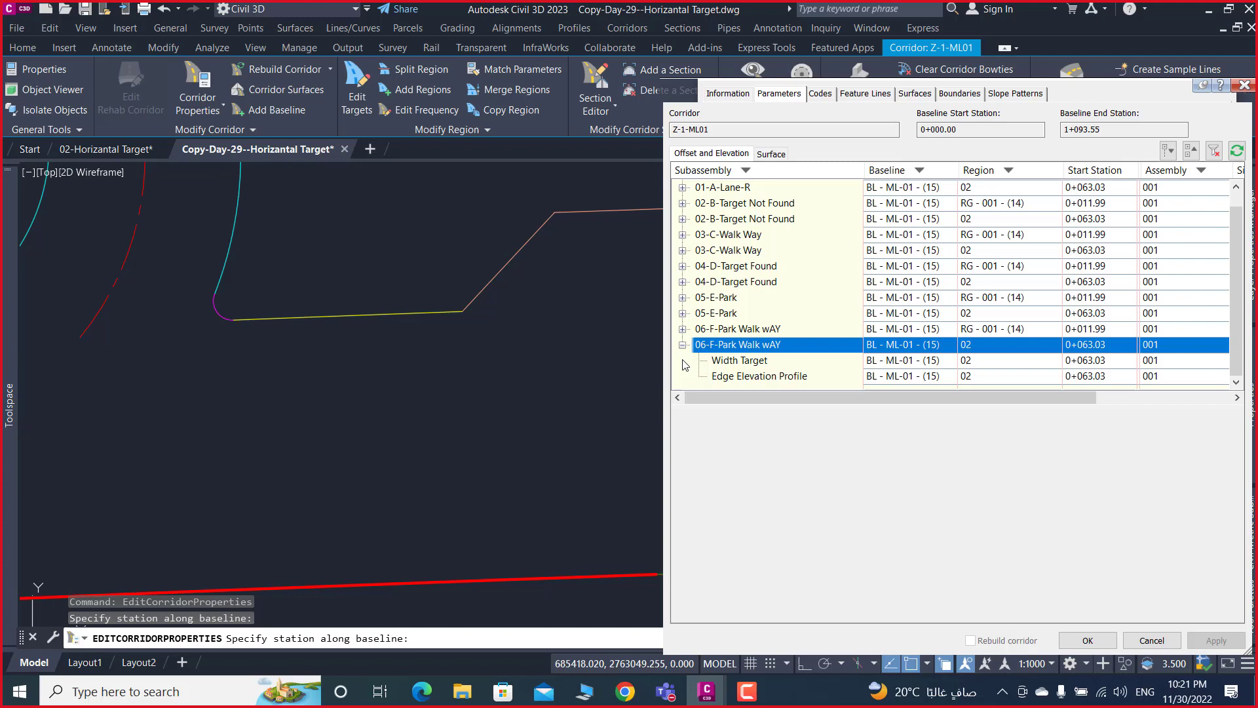
click(761, 362)
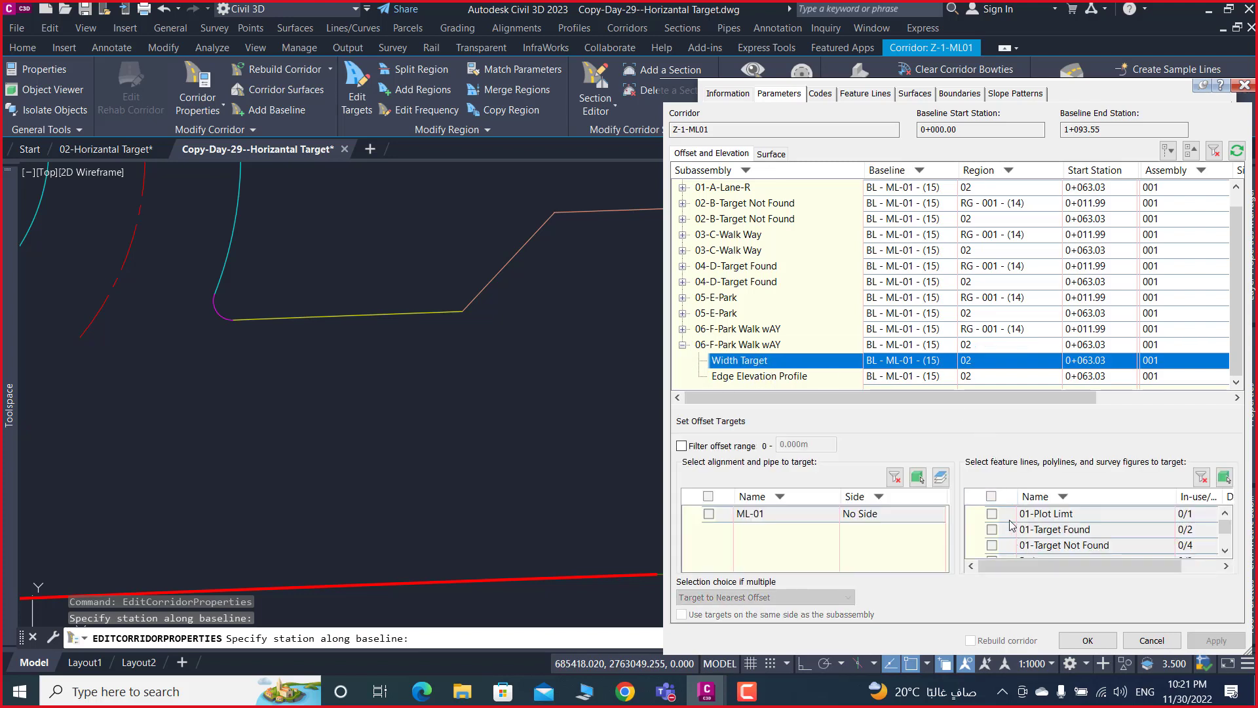
click(992, 513)
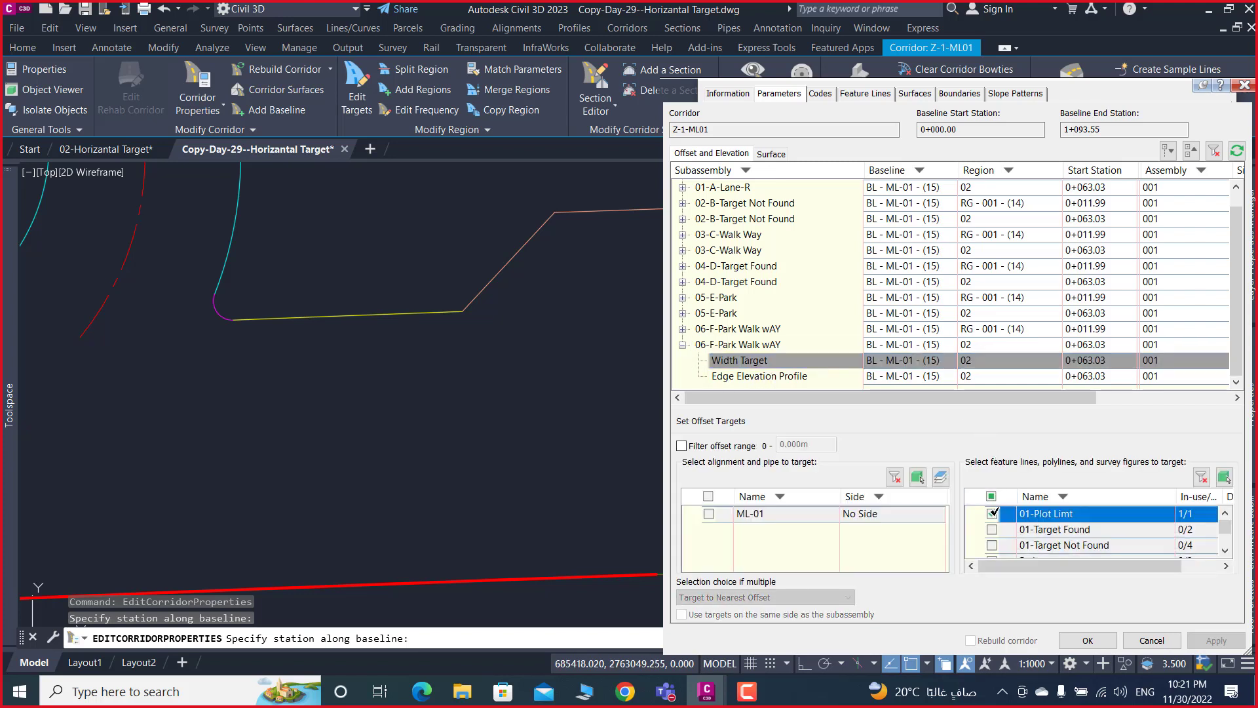
click(1086, 641)
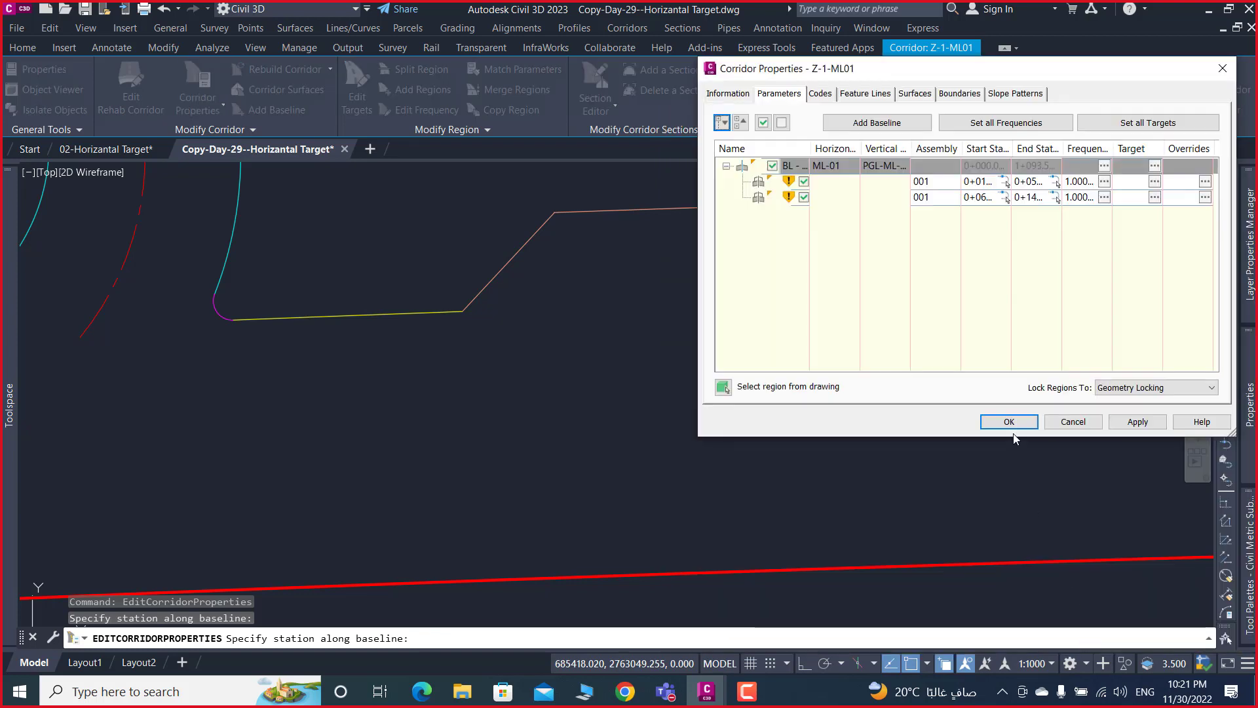
click(1010, 421)
click(564, 310)
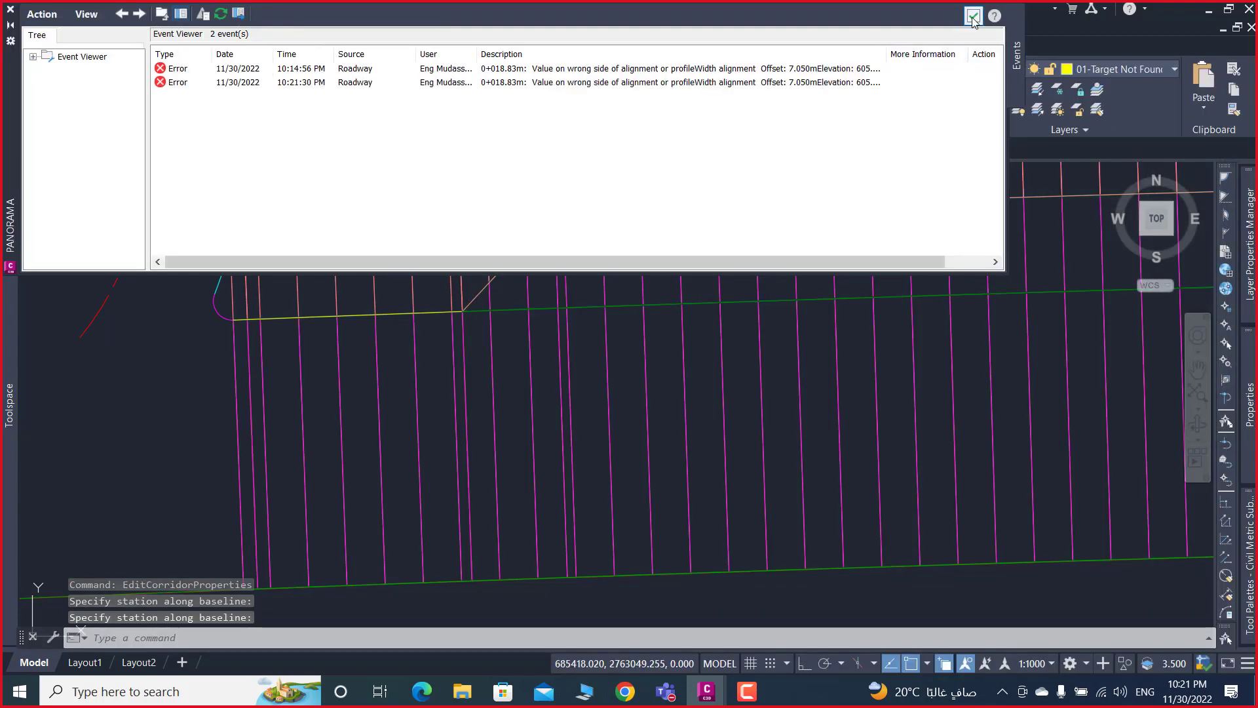
click(974, 15)
scroll(518, 312, down, 5)
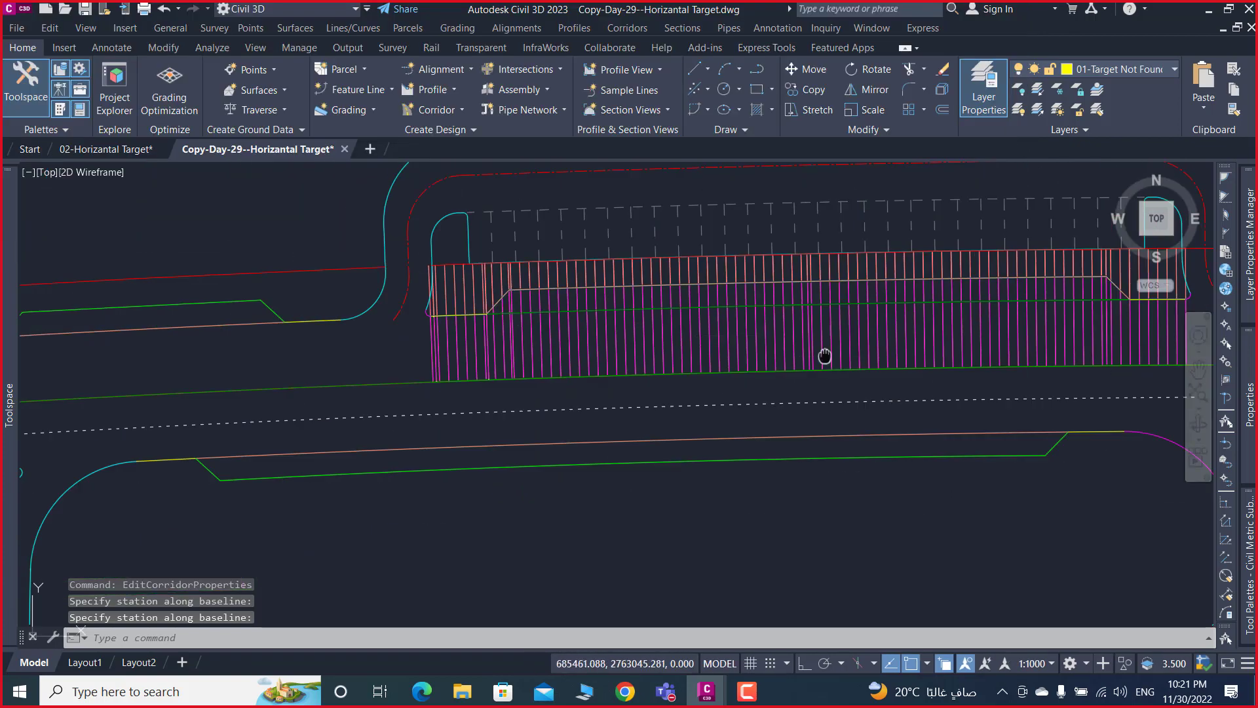
middle_drag(823, 356, 571, 351)
scroll(924, 293, up, 2)
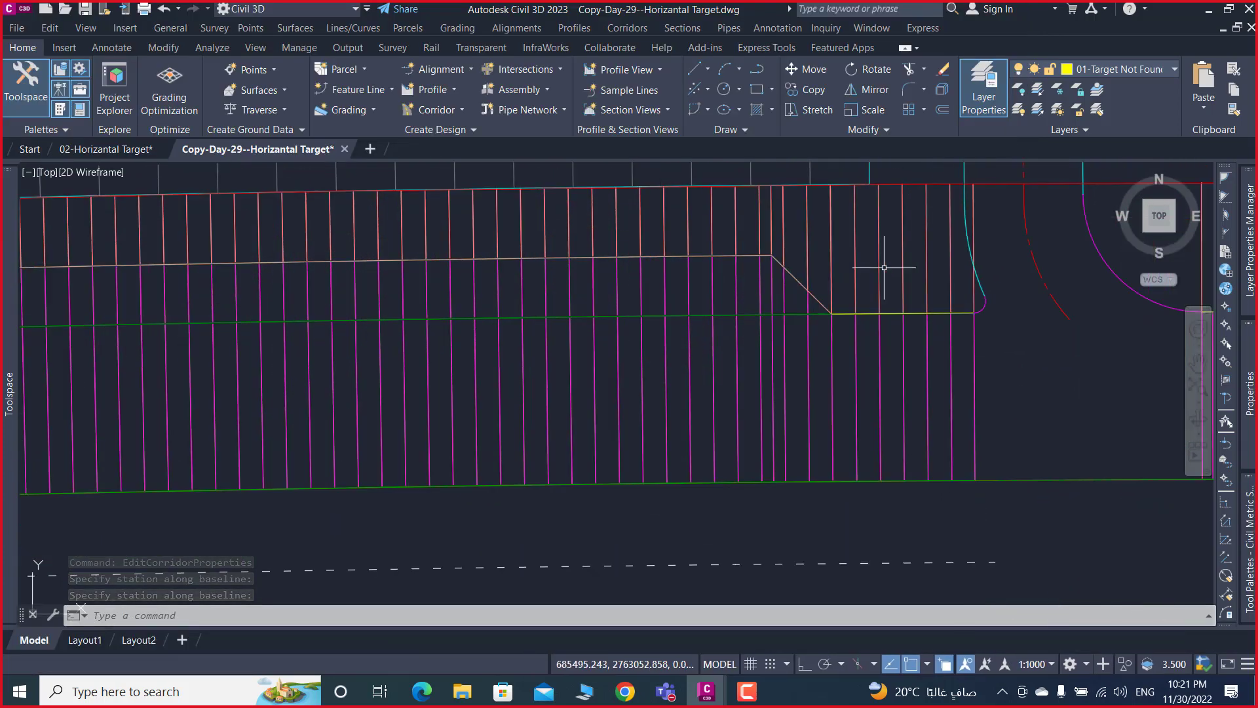
scroll(633, 253, up, 2)
scroll(822, 270, down, 3)
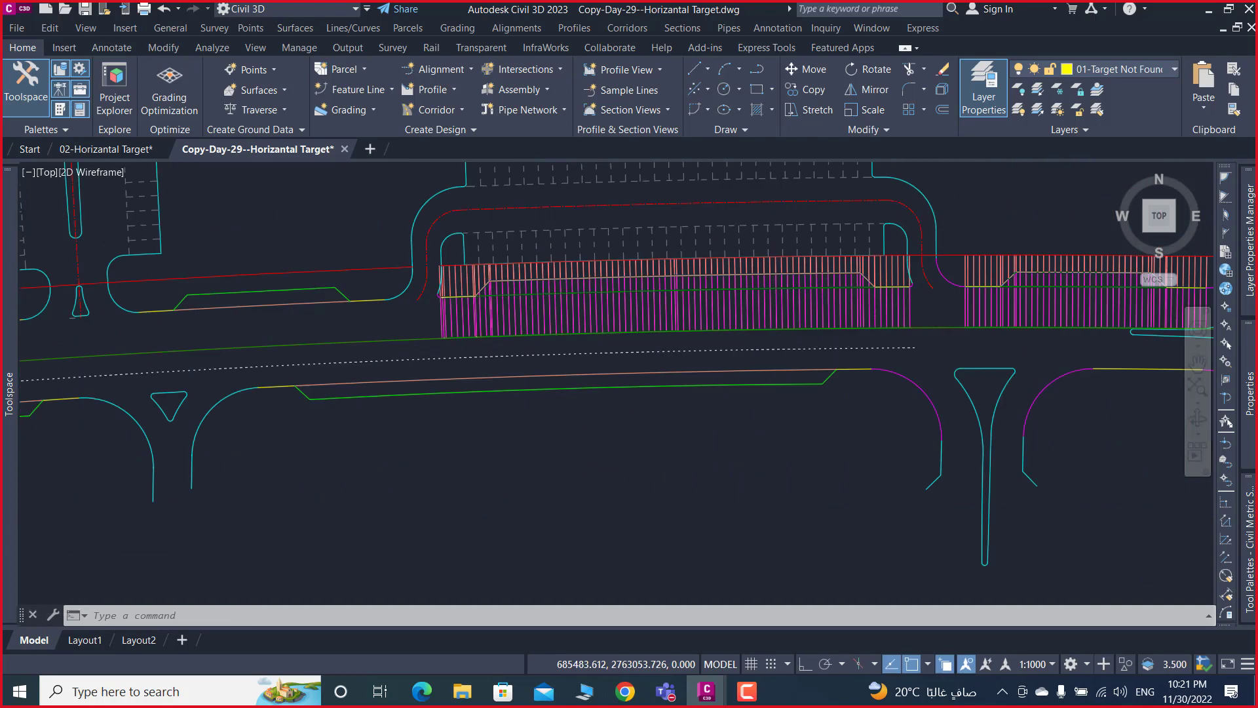
scroll(821, 271, down, 2)
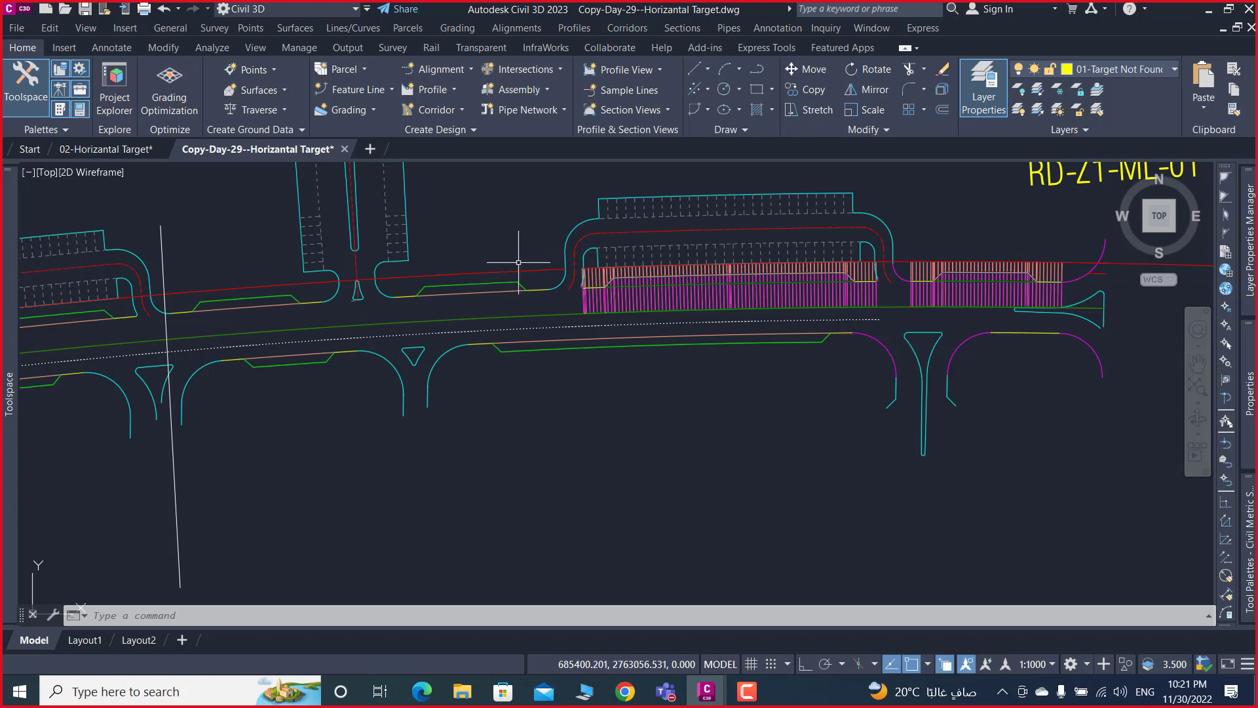
mouse_move(602, 288)
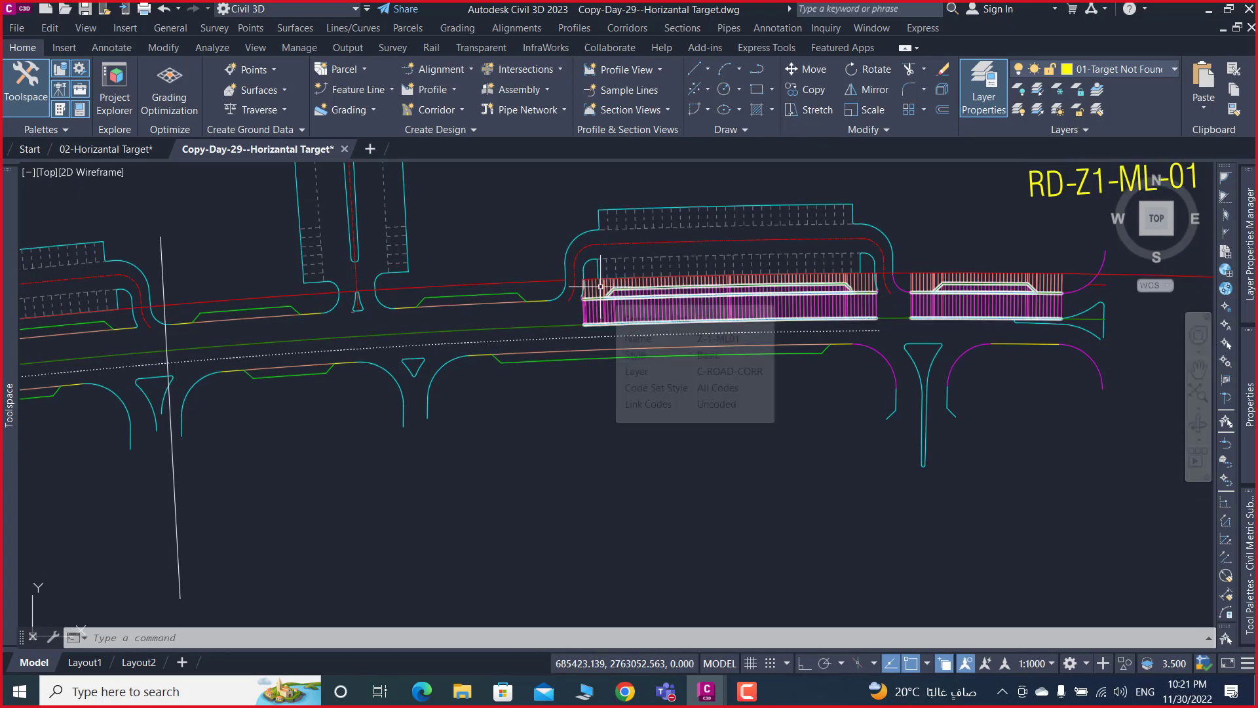
scroll(605, 286, up, 4)
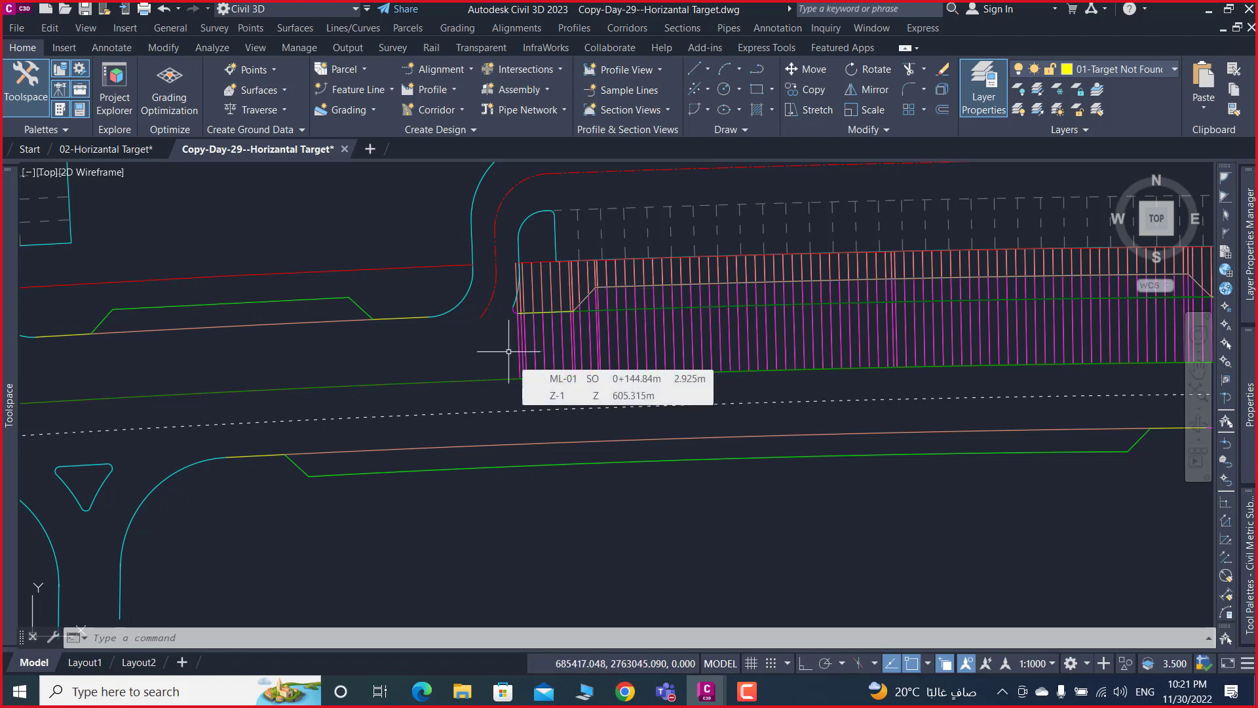
scroll(514, 351, down, 5)
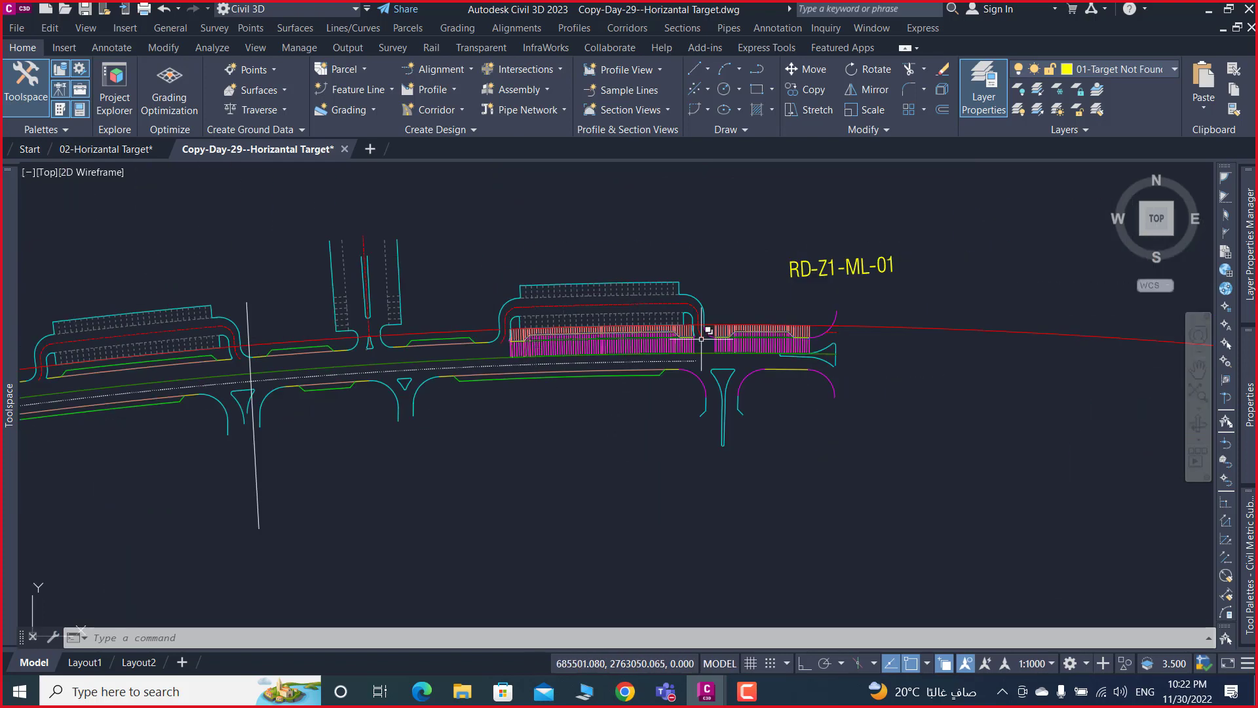
scroll(634, 325, down, 3)
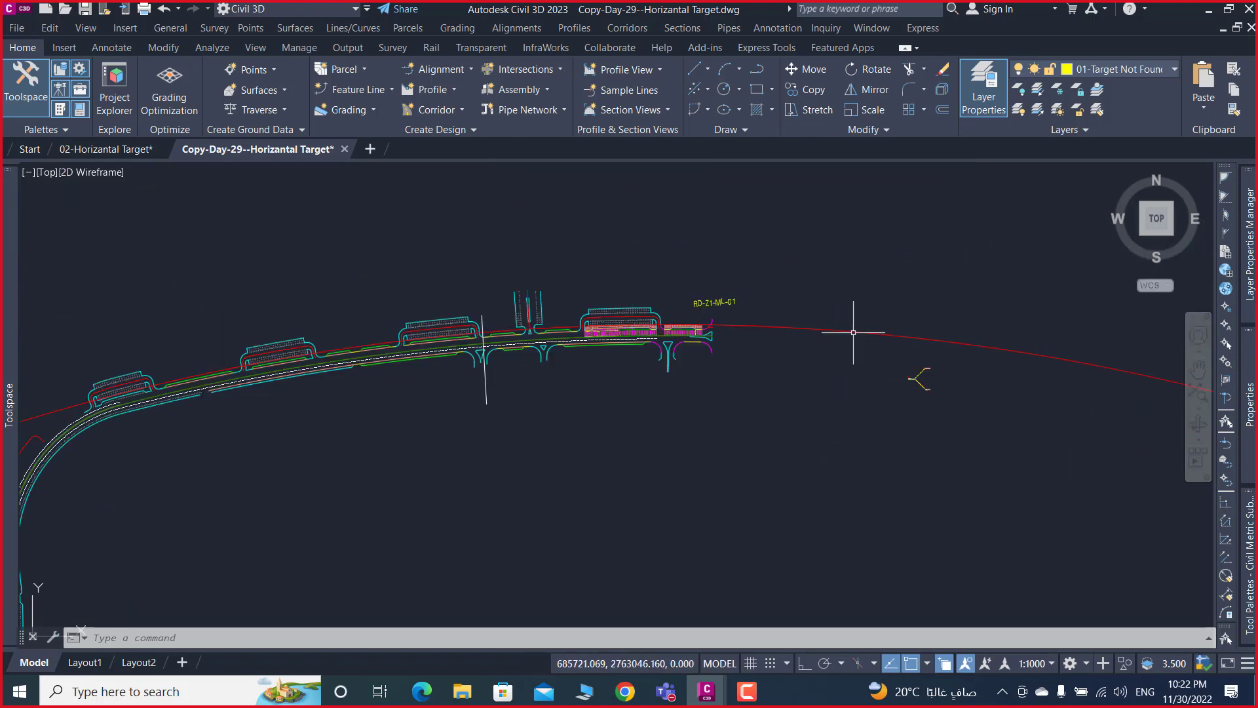
- Select the 01-Plot Limt polyline and zoom in on the side-road gap
key(Escape)
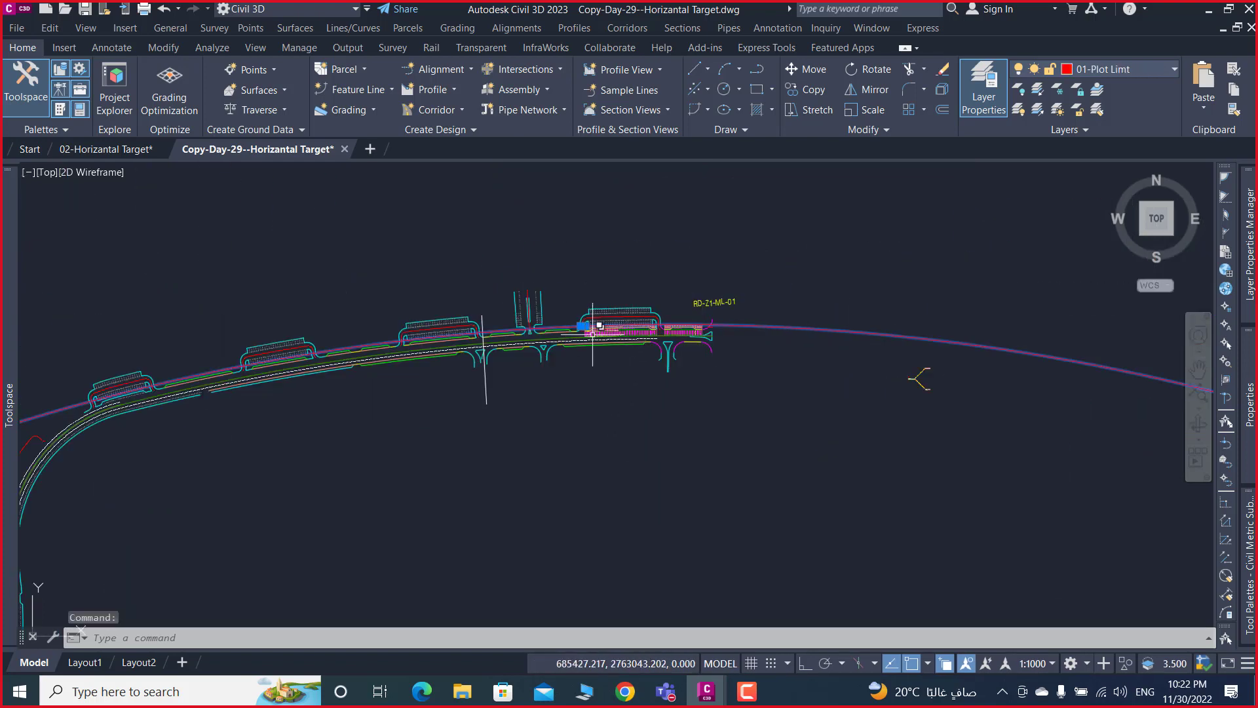
scroll(659, 315, down, 3)
scroll(363, 505, up, 3)
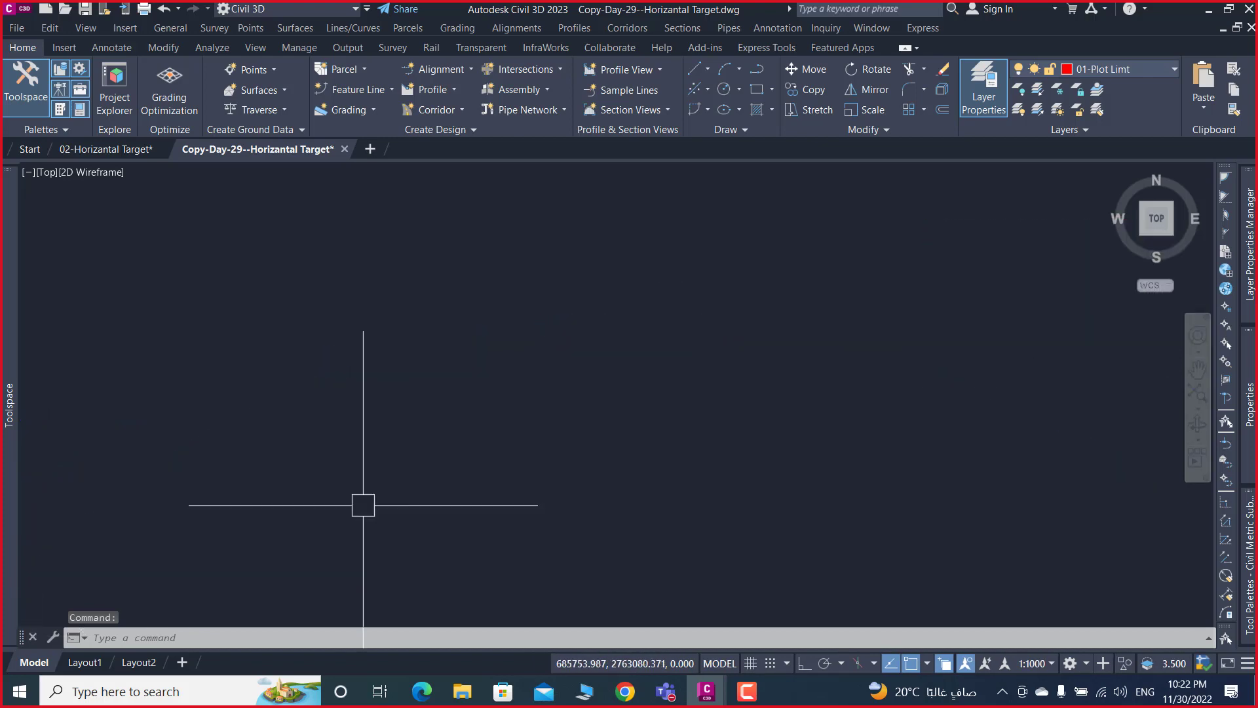
scroll(363, 505, down, 5)
scroll(683, 304, up, 3)
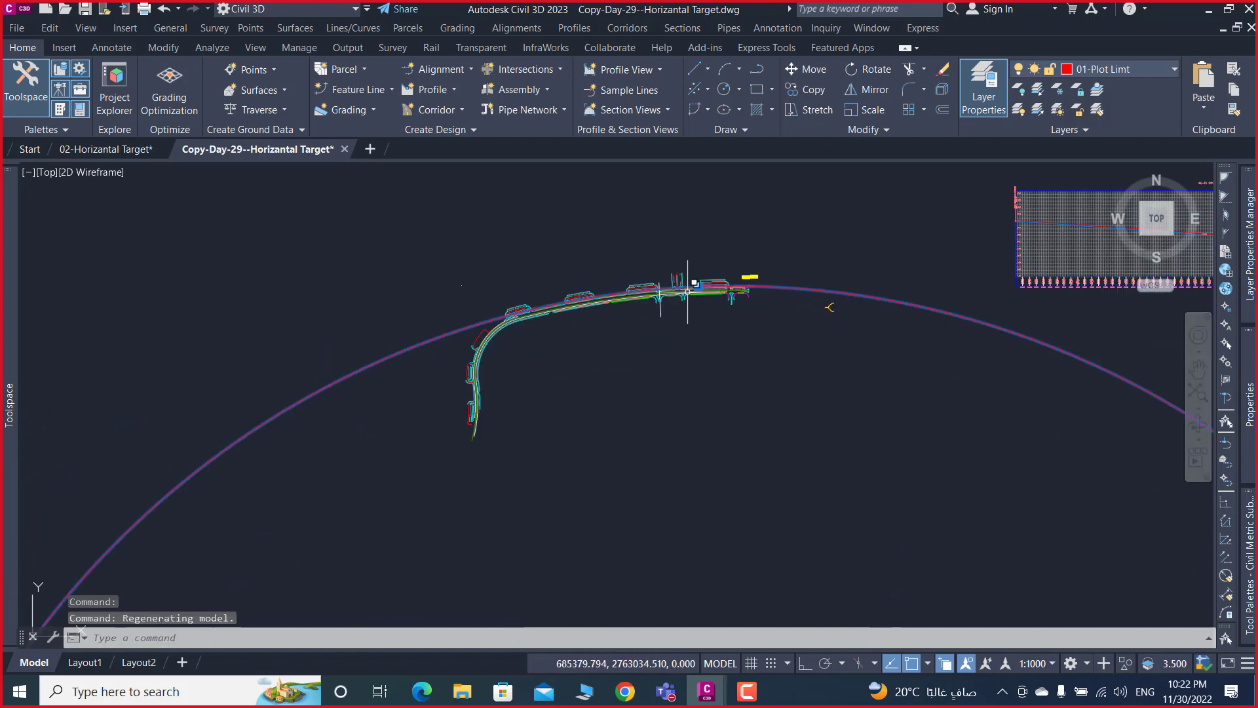
scroll(688, 291, up, 3)
scroll(708, 287, up, 4)
click(720, 282)
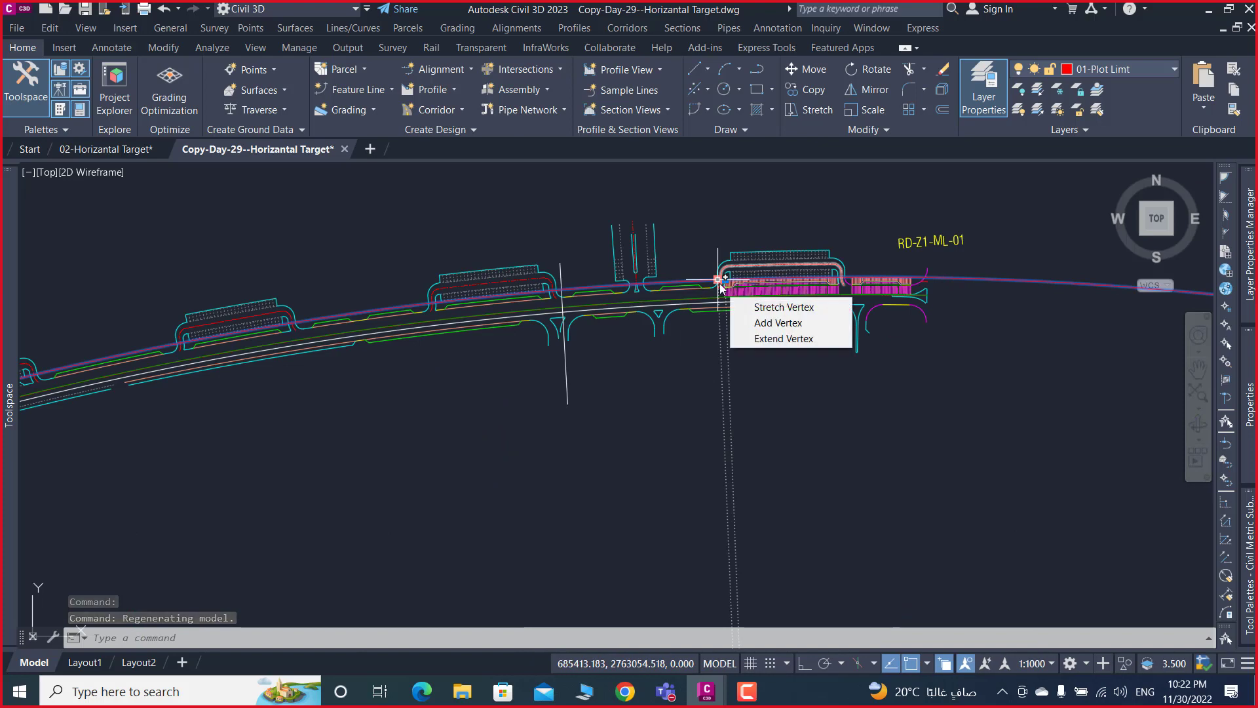
scroll(721, 283, up, 2)
scroll(722, 283, up, 2)
- Break the plot-limit line at the side-road opening with BR, then zoom out to check
scroll(723, 283, up, 2)
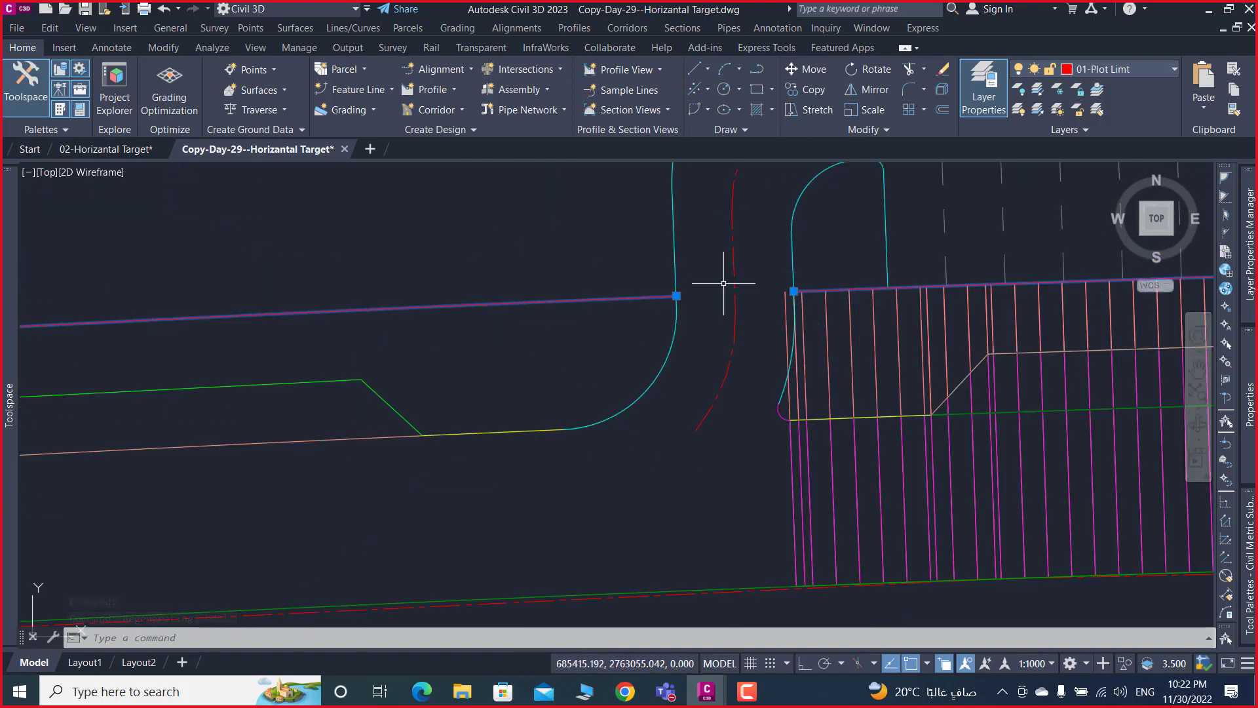
text(B)
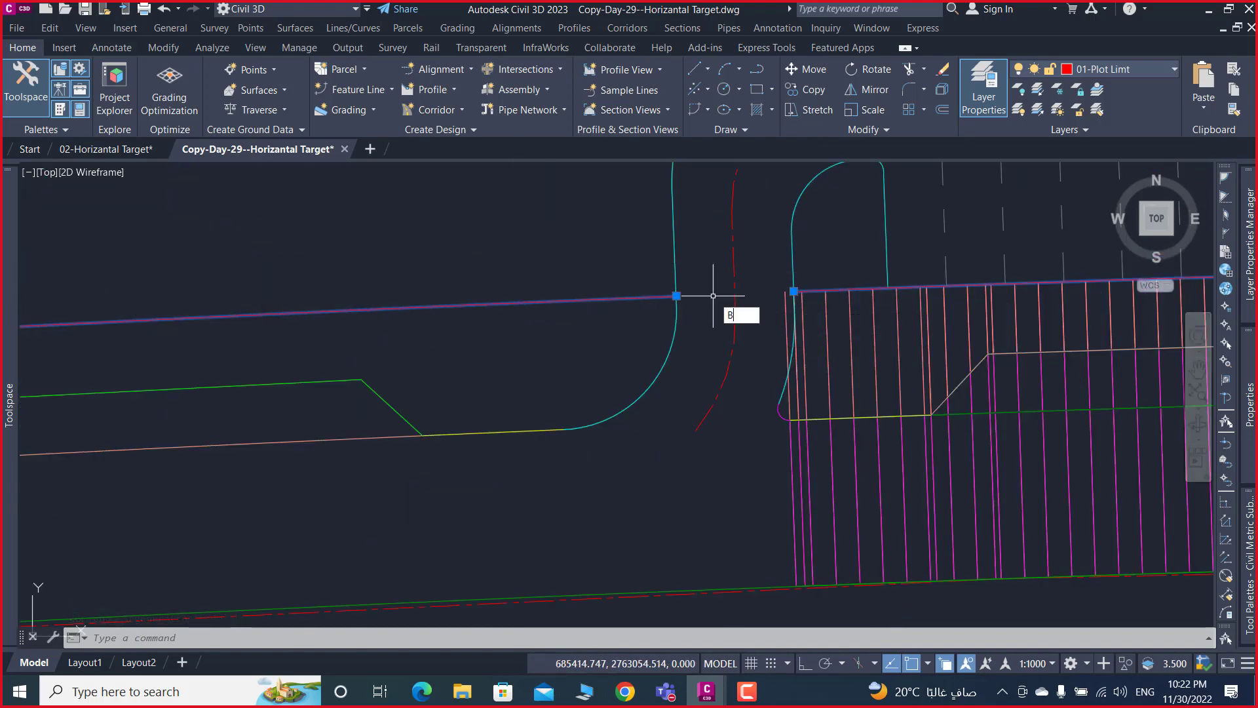
text(r)
key(Return)
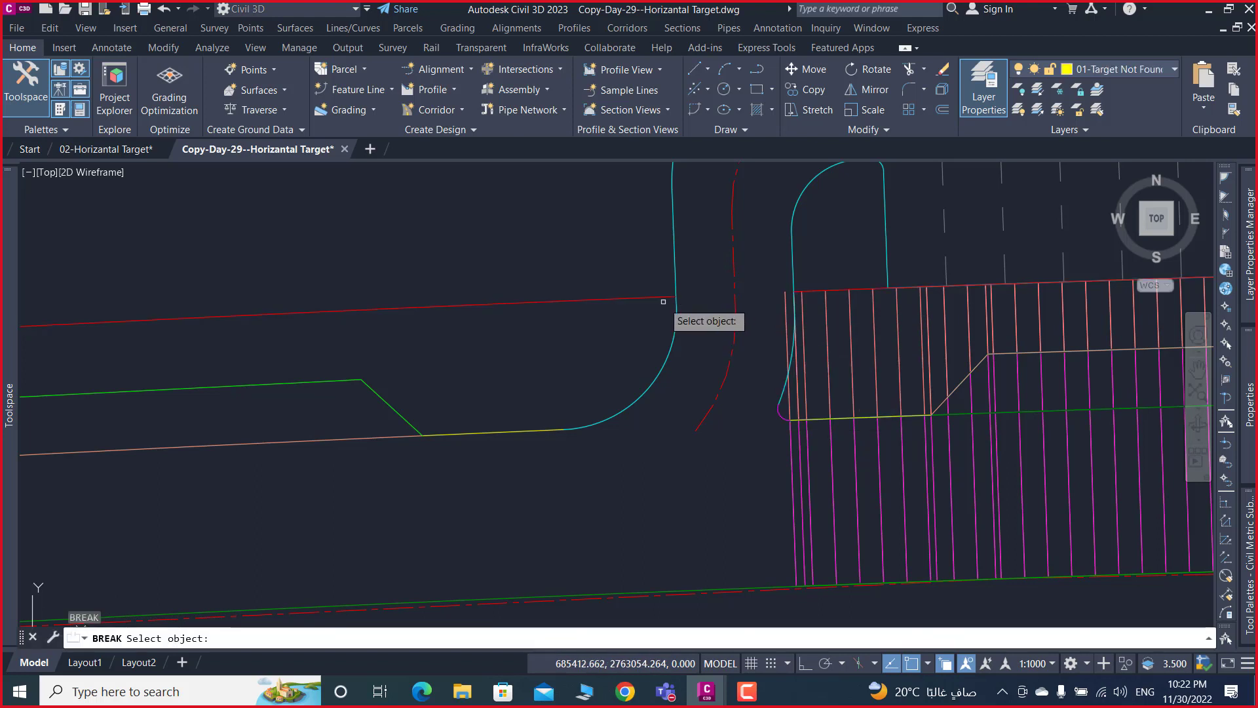
click(658, 298)
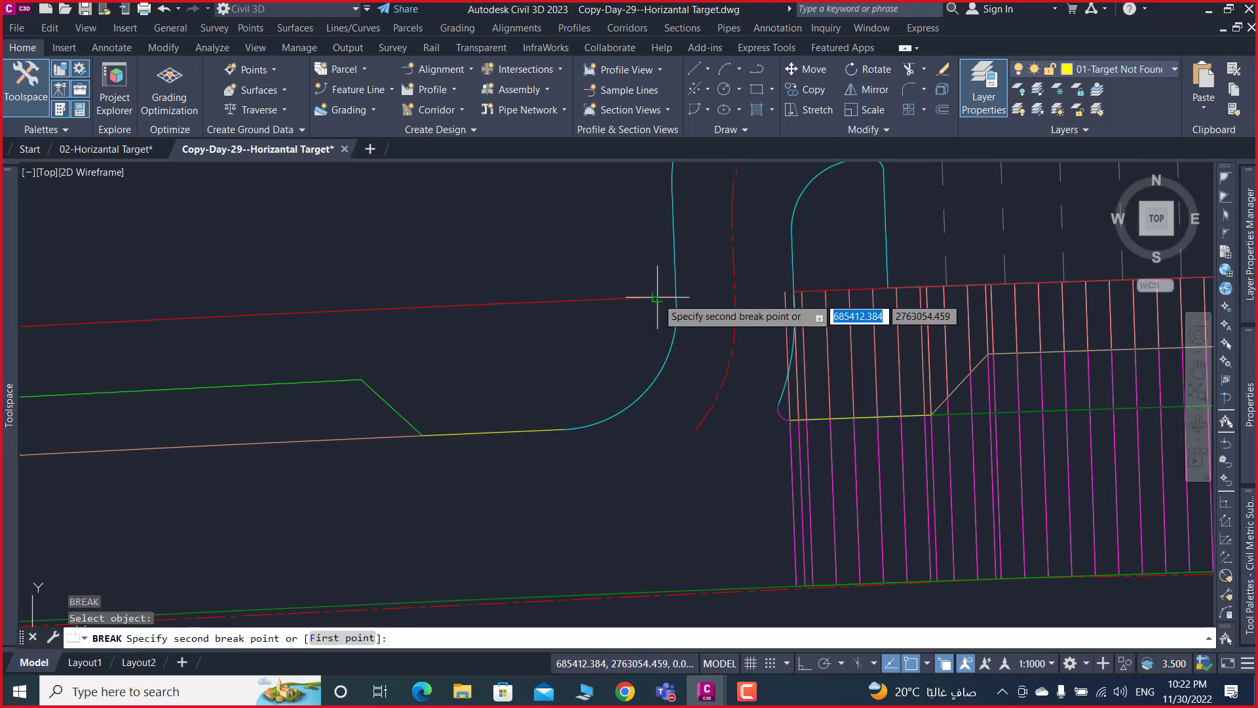
click(658, 296)
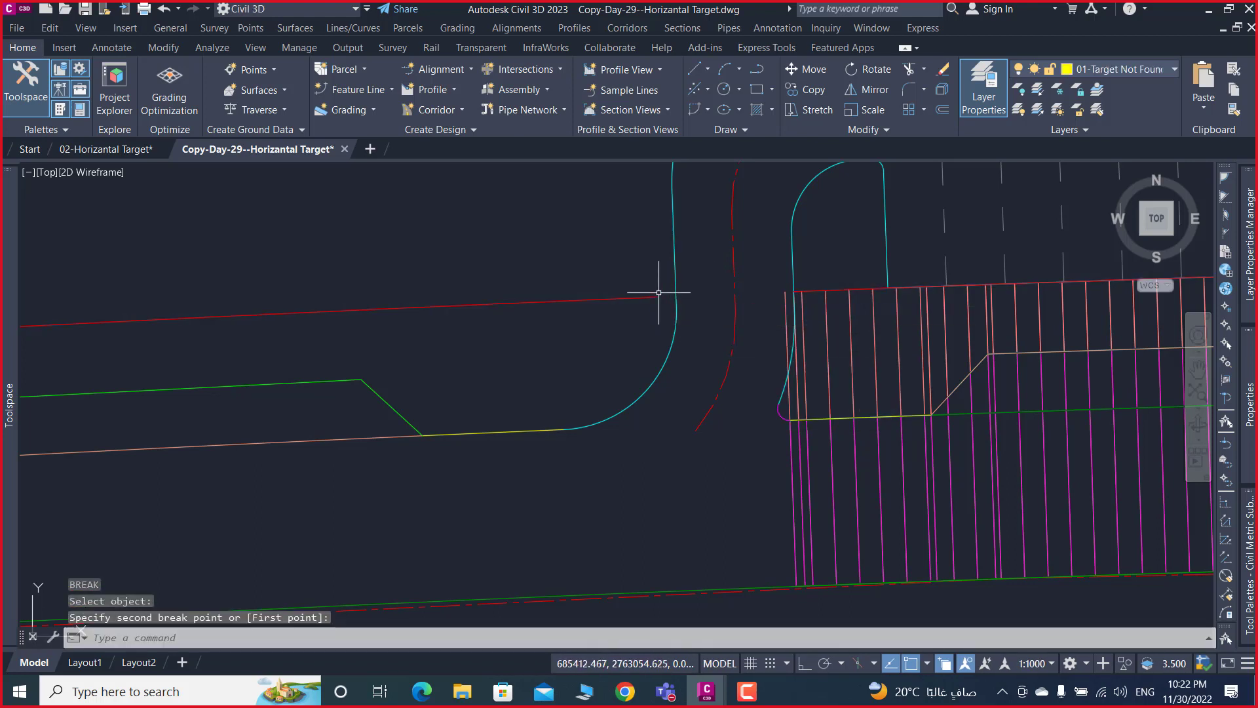
click(658, 292)
scroll(570, 296, down, 6)
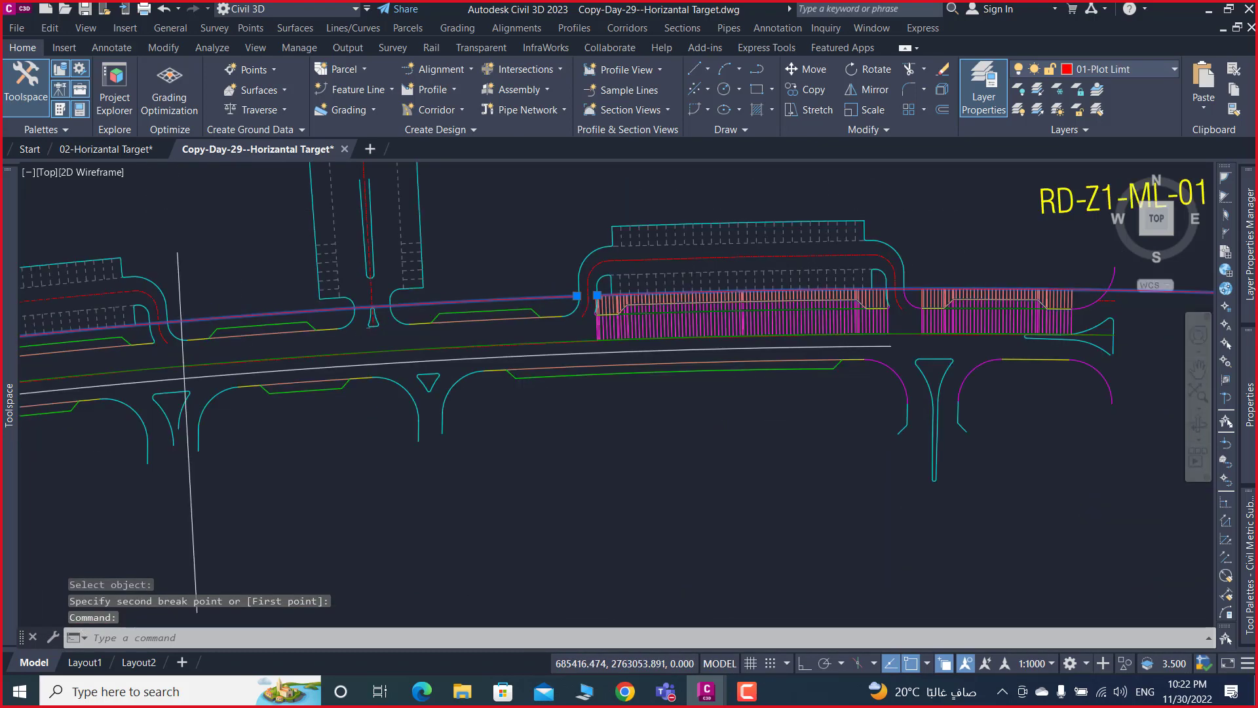
scroll(593, 296, down, 2)
scroll(797, 297, up, 5)
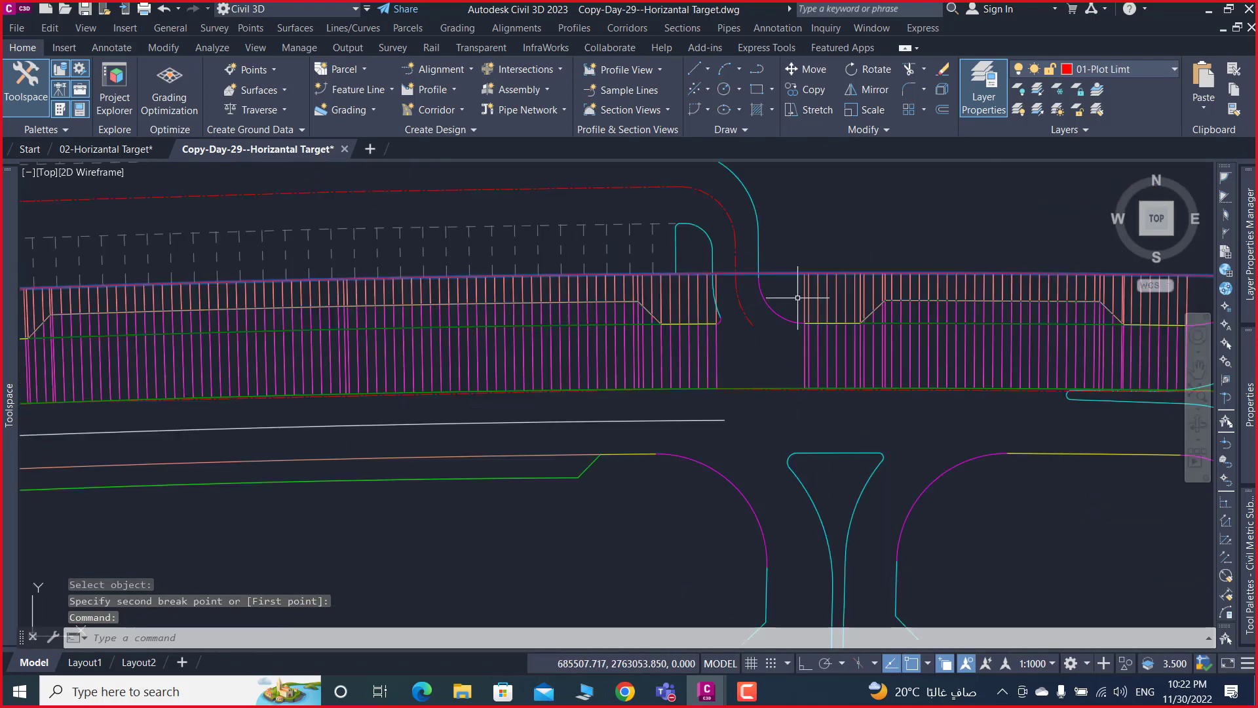
mouse_move(797, 297)
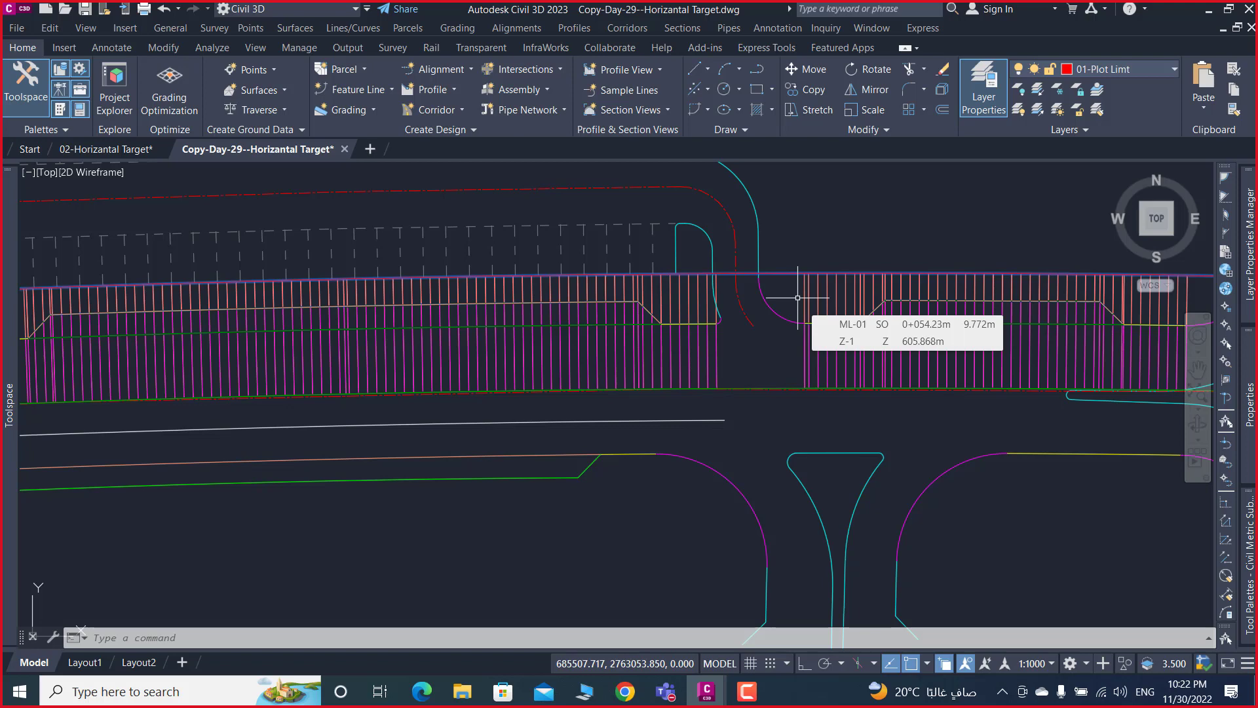
scroll(798, 297, down, 3)
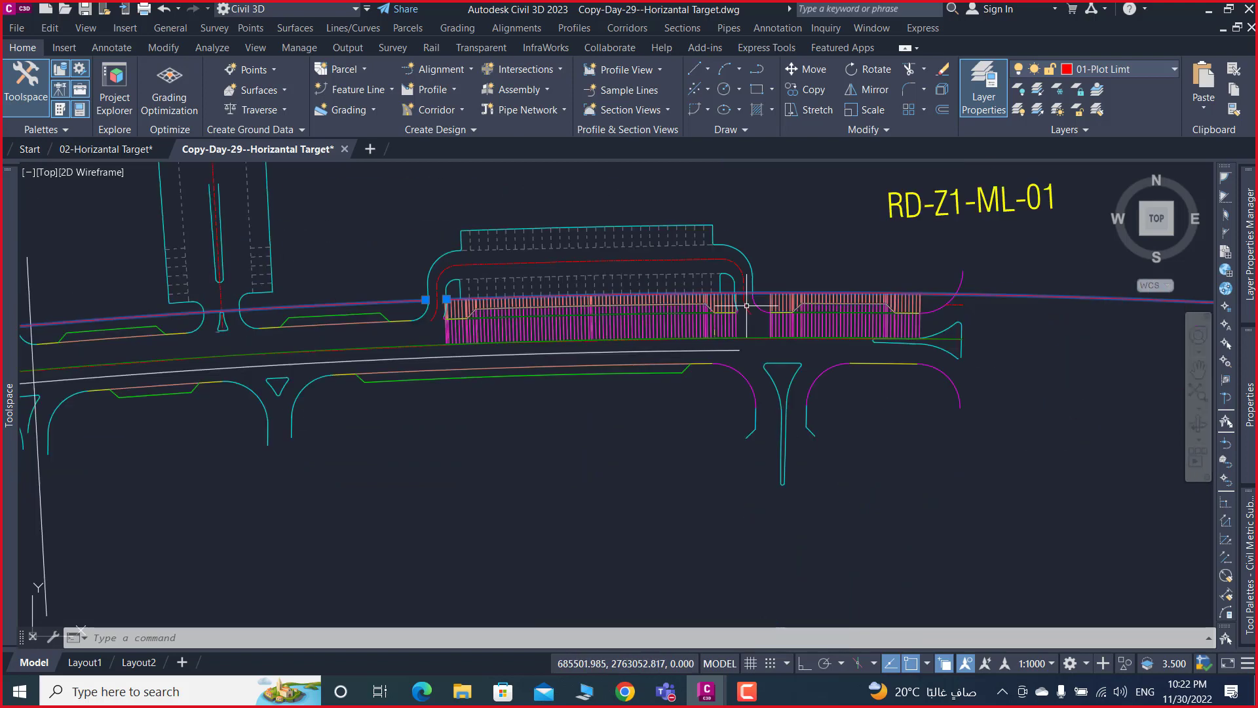
scroll(655, 302, down, 2)
scroll(593, 306, up, 2)
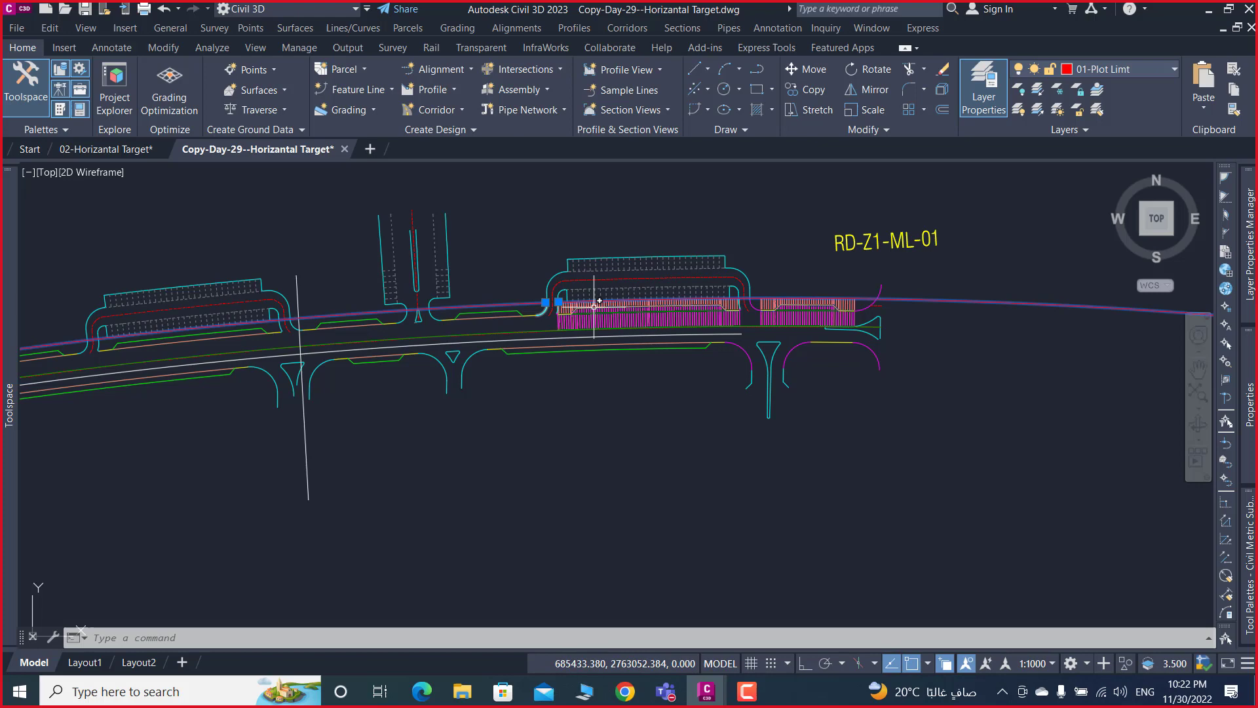
- Break the plot-limit line at the corridor's east end, delete the extra piece, close Event Viewer
click(828, 309)
text(B)
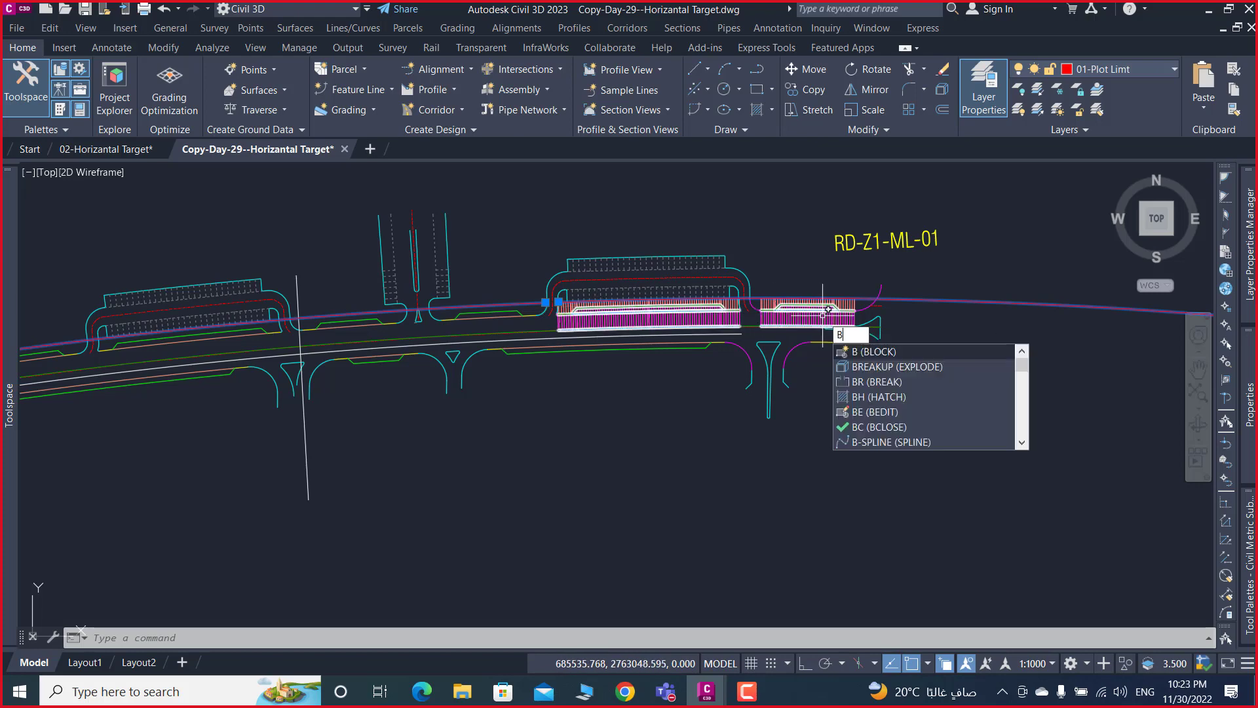
key(Escape)
key(Escape)
text(br)
key(Return)
scroll(804, 303, up, 5)
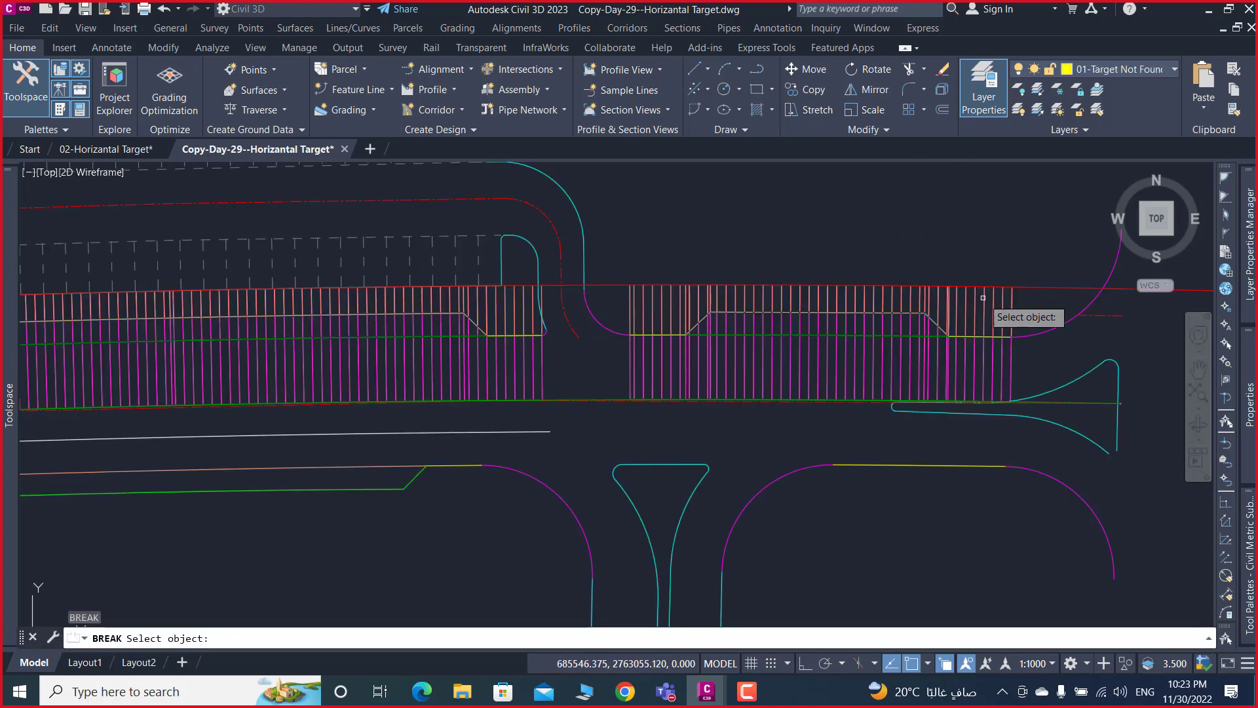
click(1025, 289)
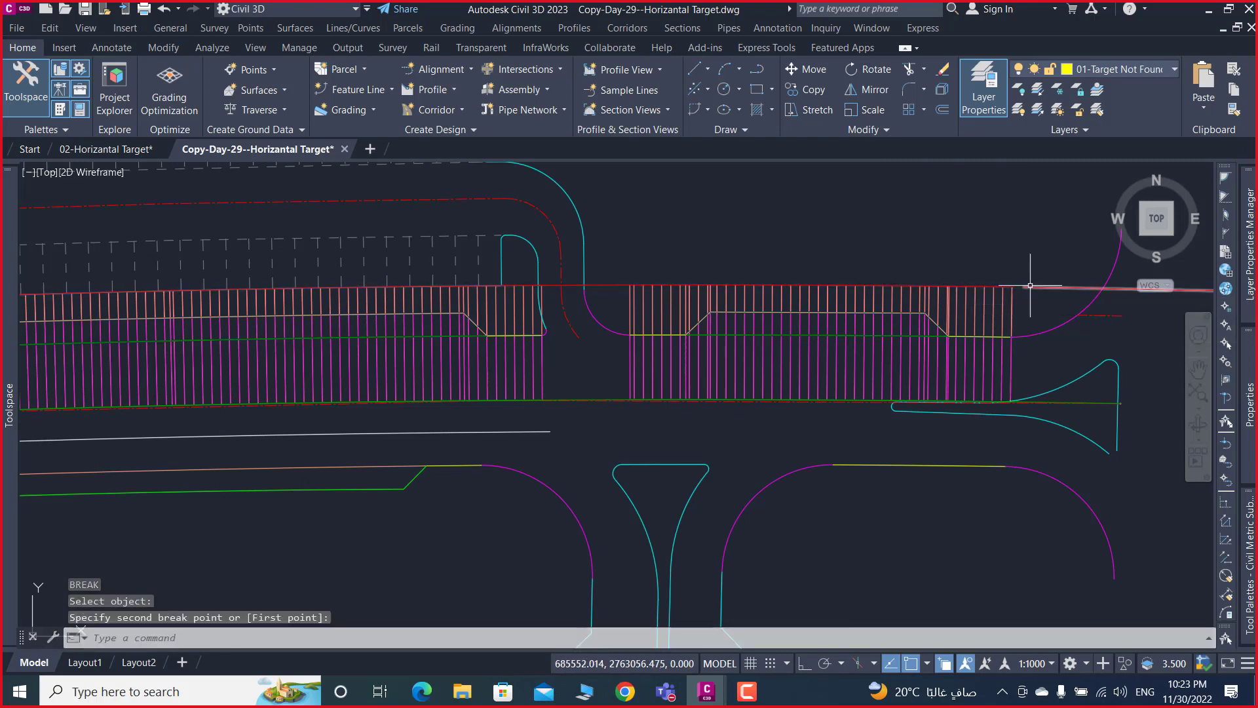
click(1026, 286)
key(Delete)
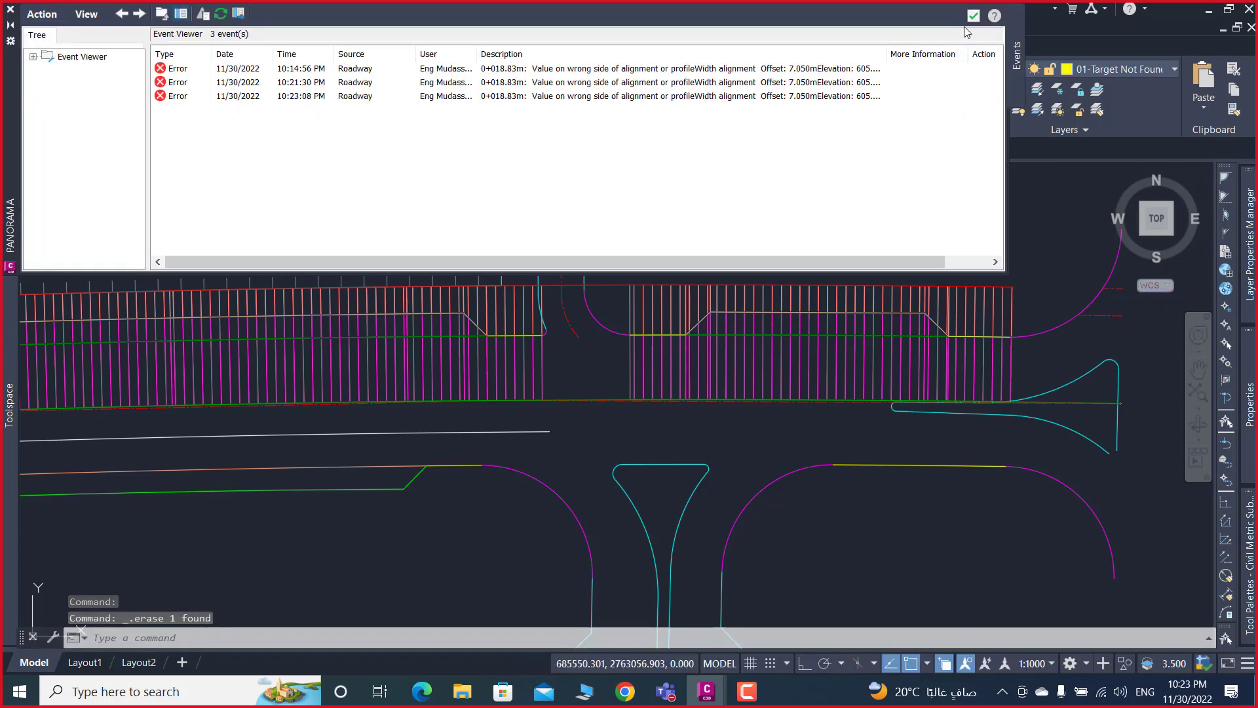
click(974, 15)
scroll(812, 301, down, 4)
scroll(795, 295, down, 2)
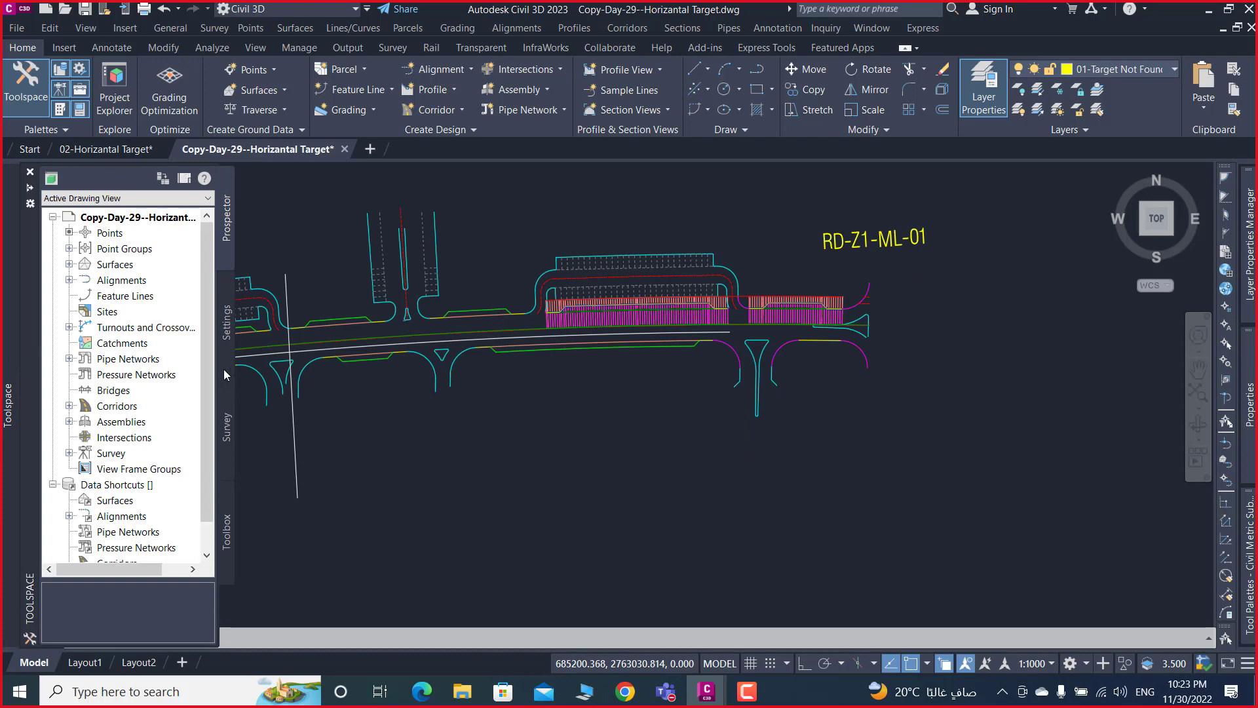
- Expand Prospector Corridors to show Z-1-ML01, then pan and zoom to the corridor's west end
click(70, 406)
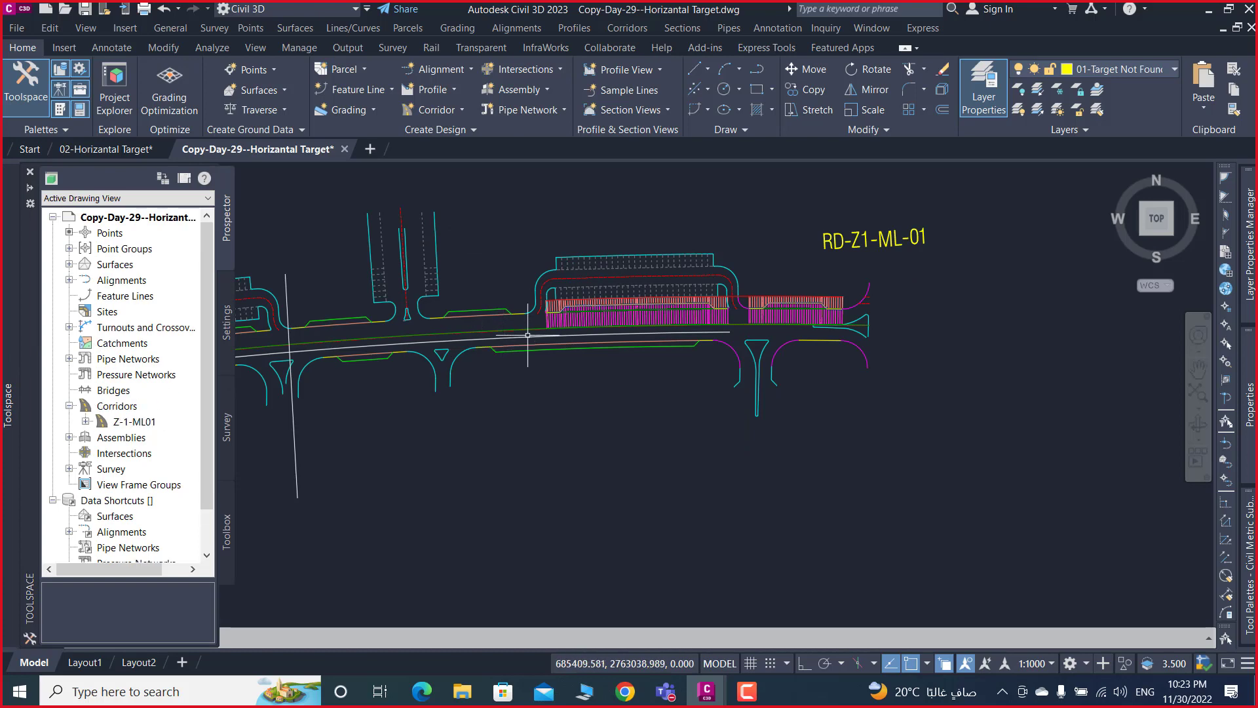
scroll(596, 312, up, 5)
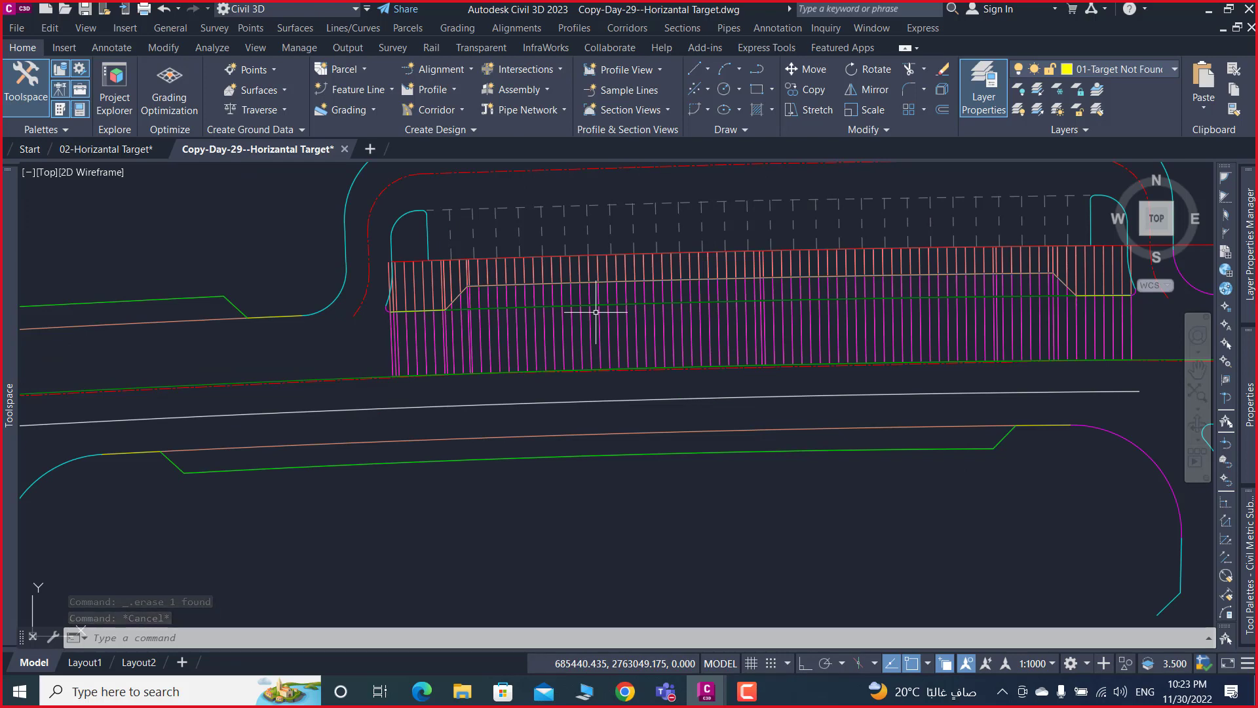
scroll(614, 376, down, 4)
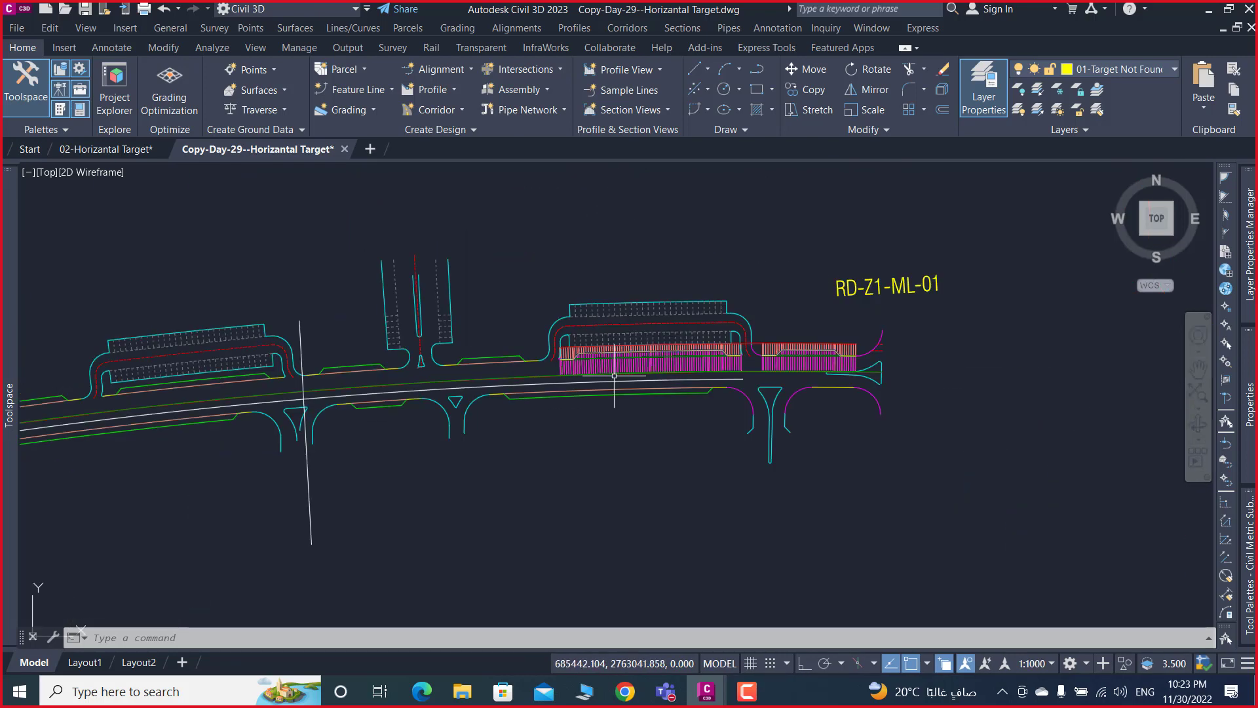
mouse_move(615, 376)
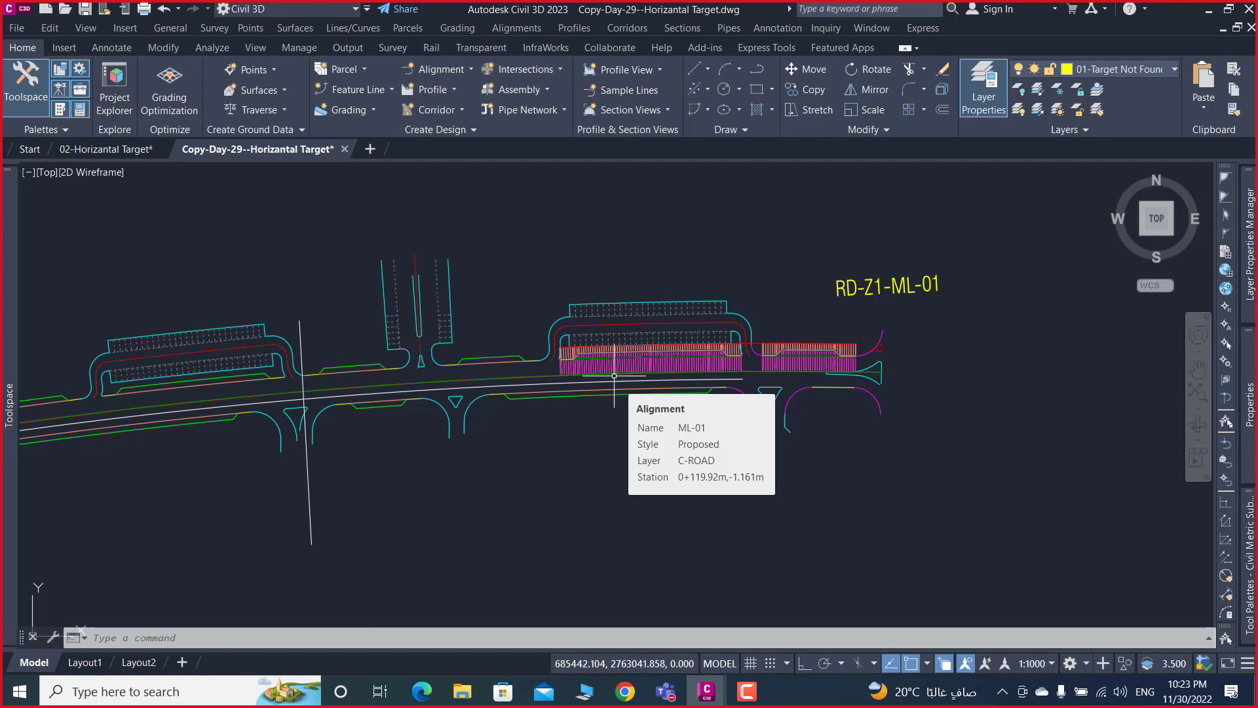
middle_drag(577, 365, 688, 390)
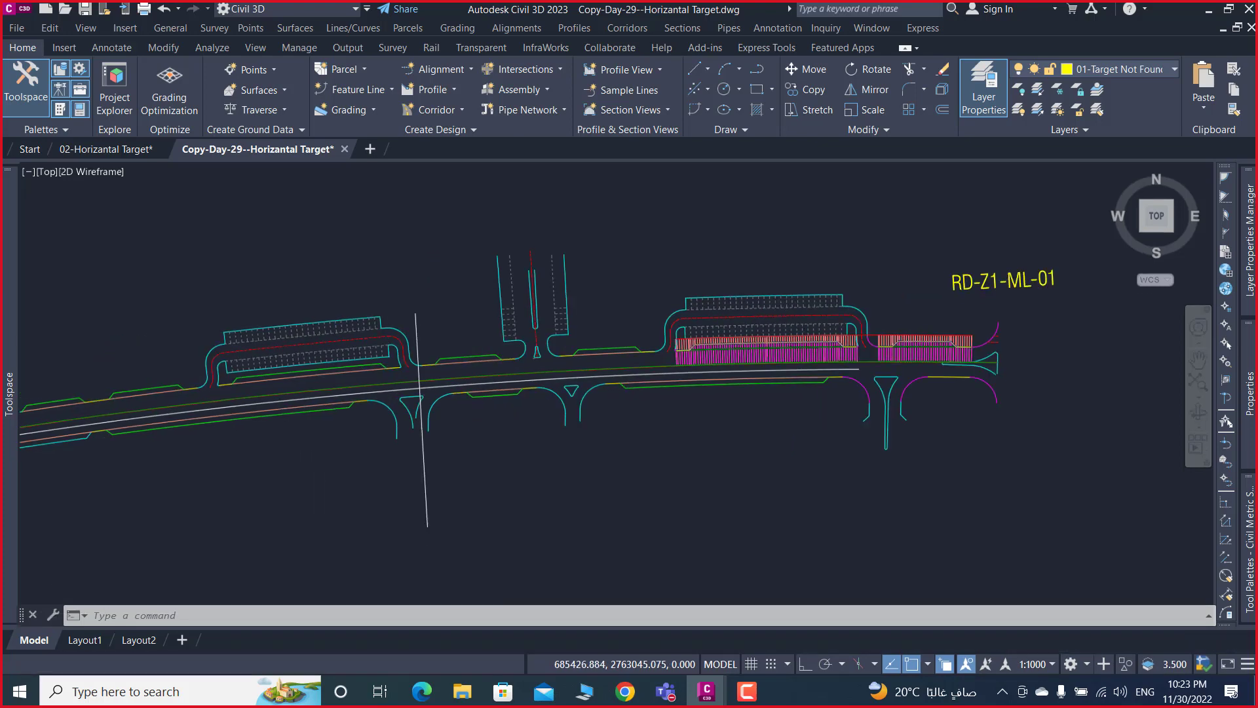
scroll(596, 370, up, 3)
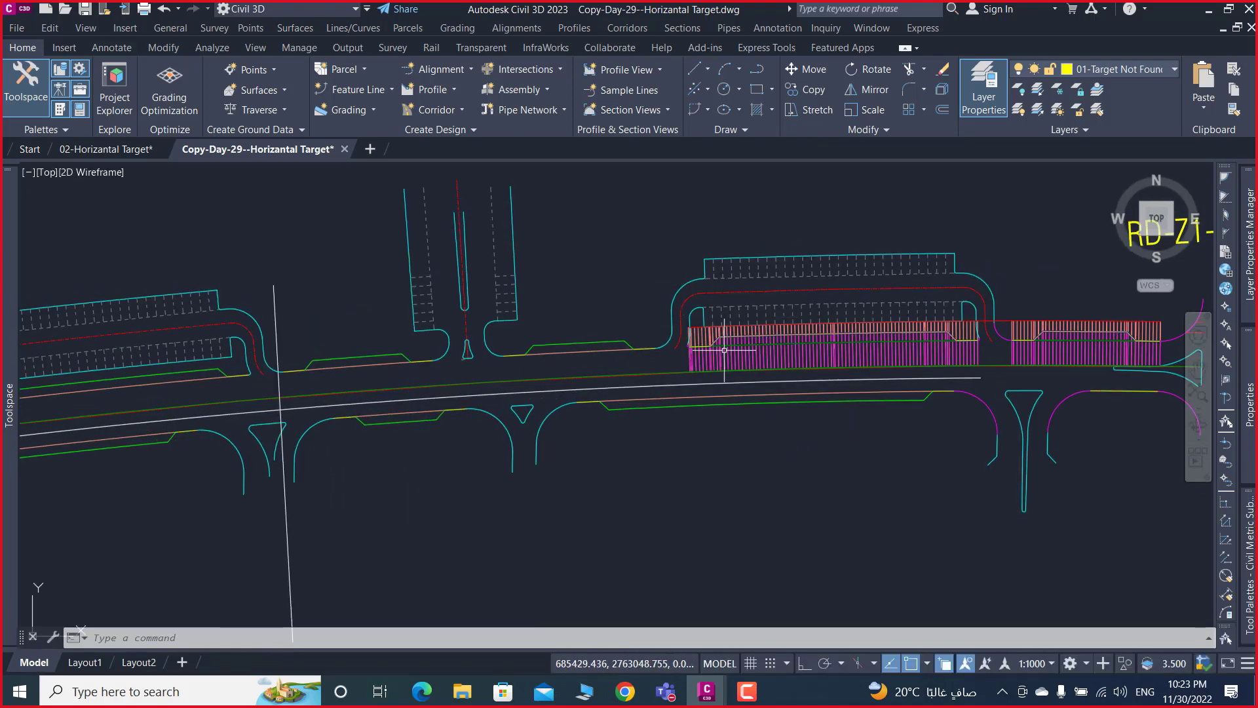
scroll(723, 350, up, 3)
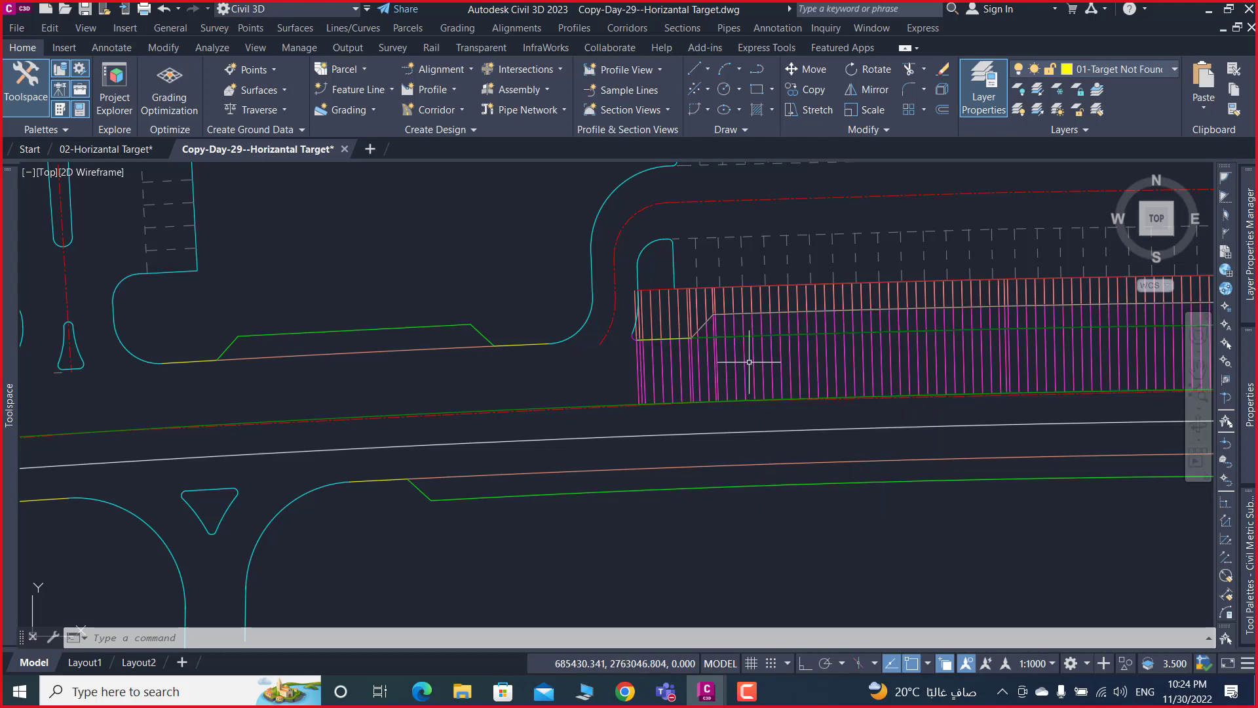
- Open Z-1-ML01 in Section Editor and switch to a two-viewport side-by-side layout
click(748, 360)
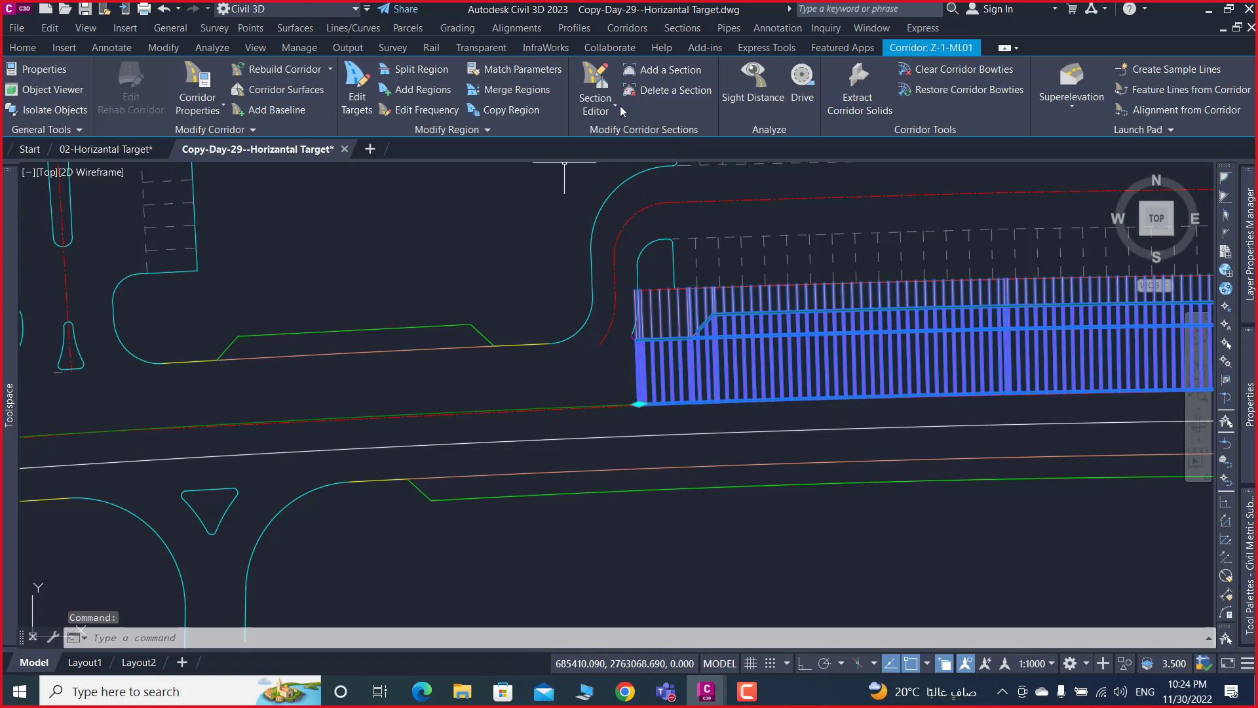
click(595, 89)
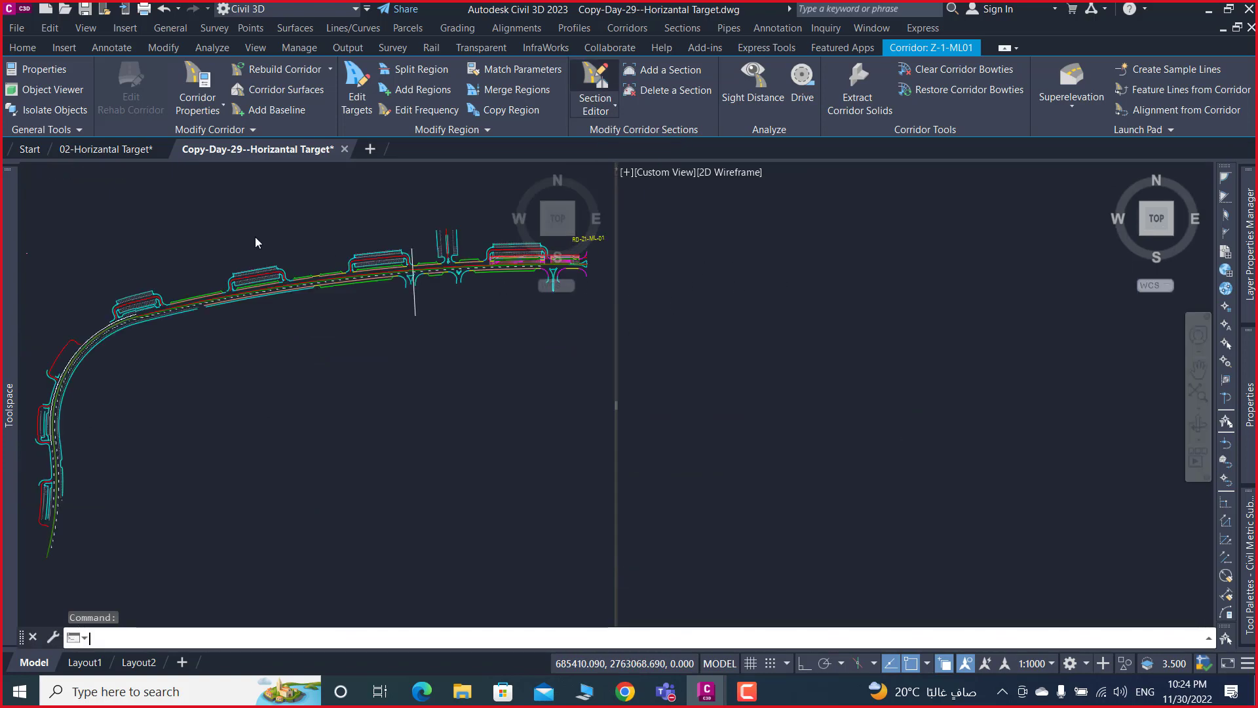
click(626, 174)
mouse_move(709, 203)
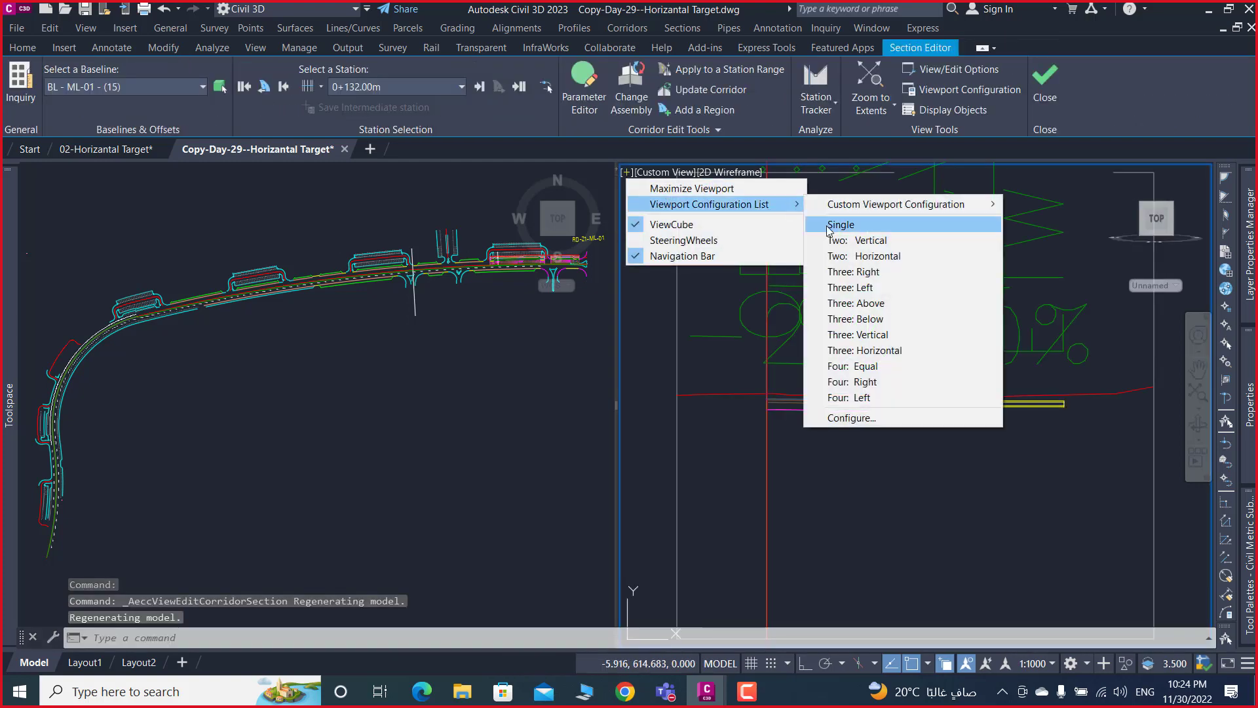
click(850, 242)
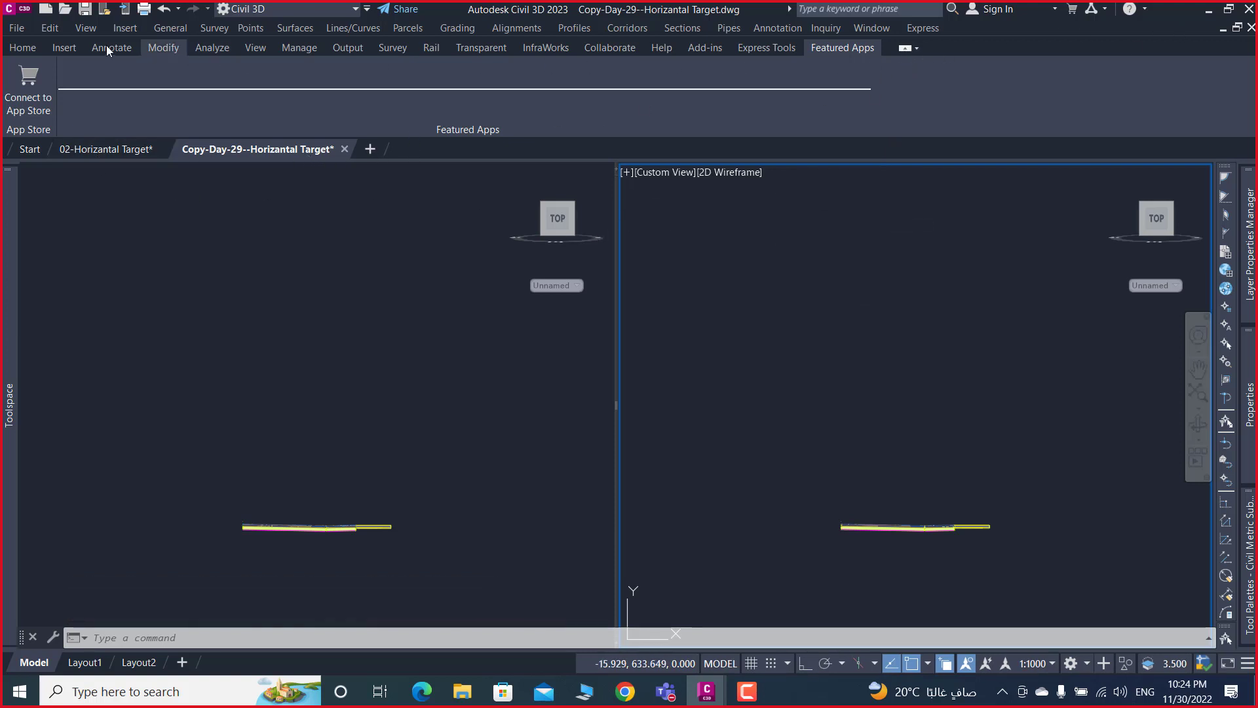
- On the Home tab, merge the drawing into a single viewport
click(11, 51)
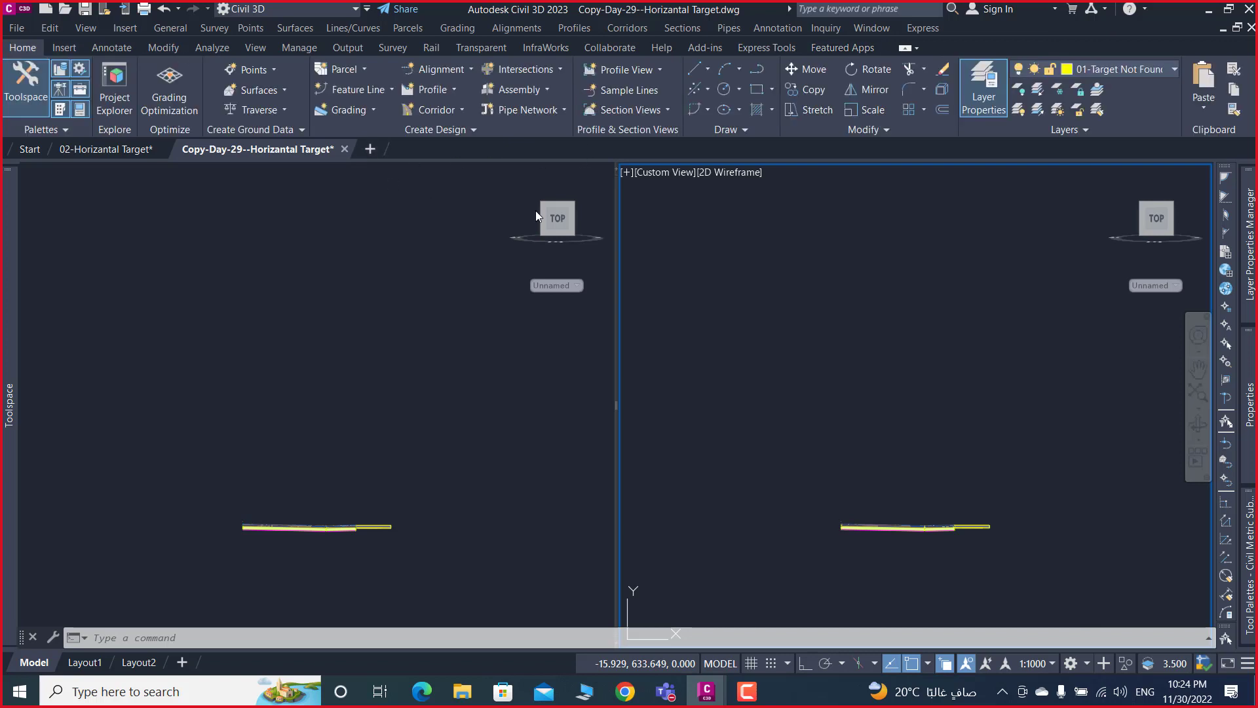
click(627, 172)
mouse_move(711, 204)
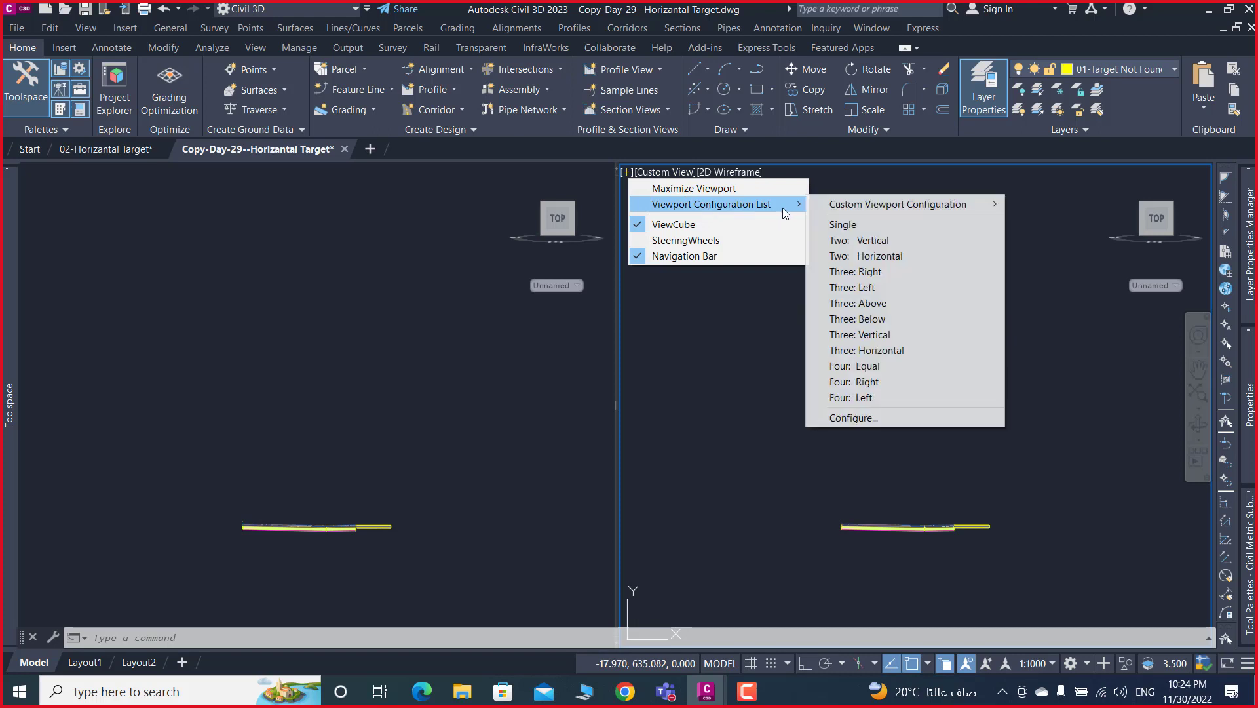
click(852, 224)
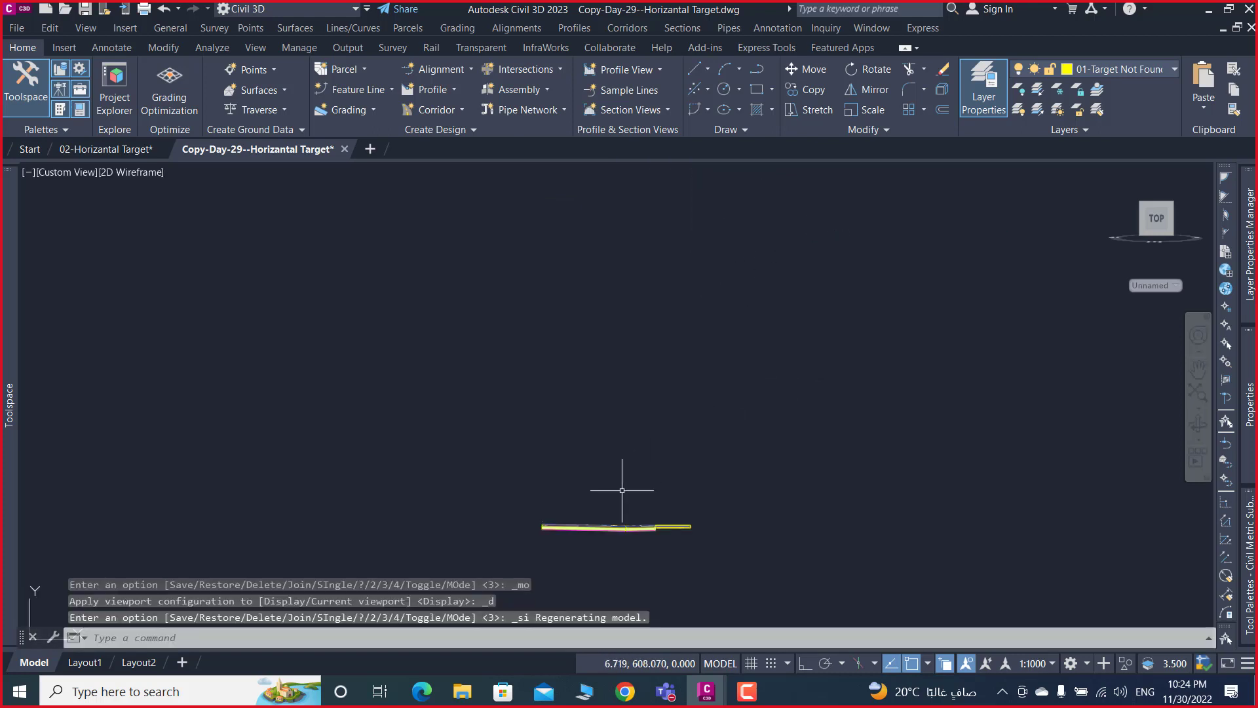
scroll(658, 380, down, 4)
scroll(625, 391, down, 4)
scroll(630, 381, down, 3)
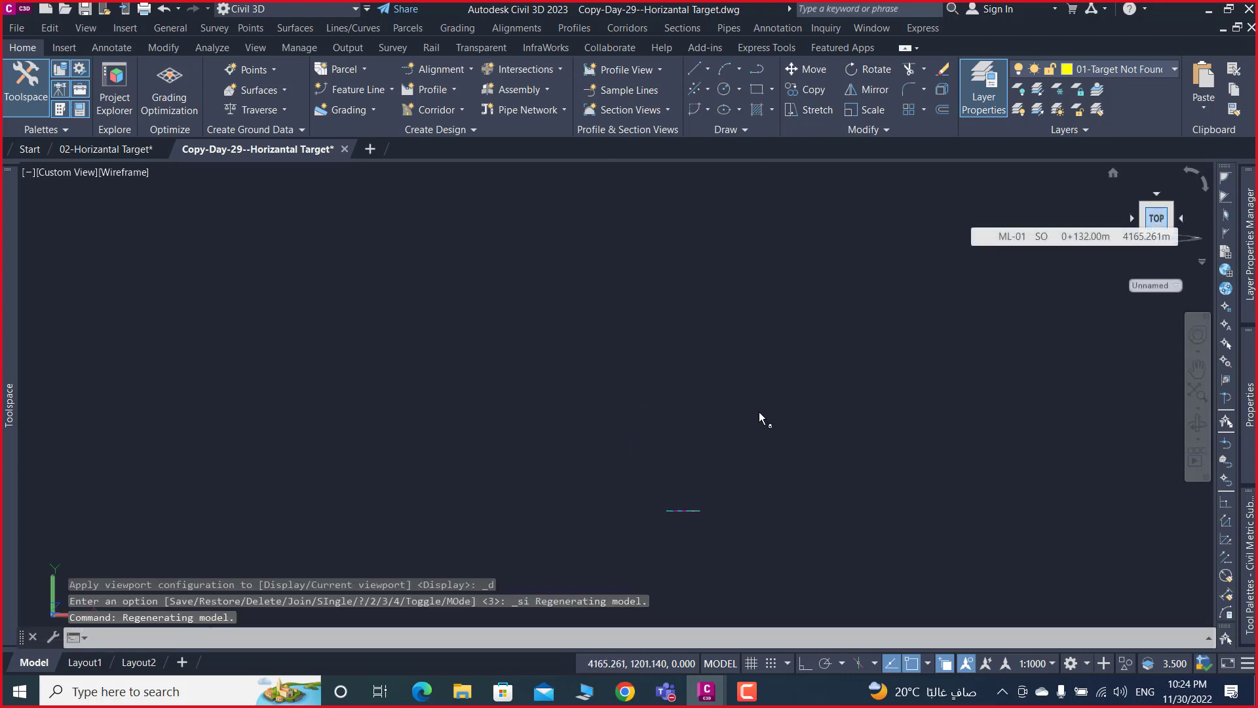
- Try ViewCube views, then restore the Civil 3D Section Editor Viewport Configuration Snapshot
click(1145, 222)
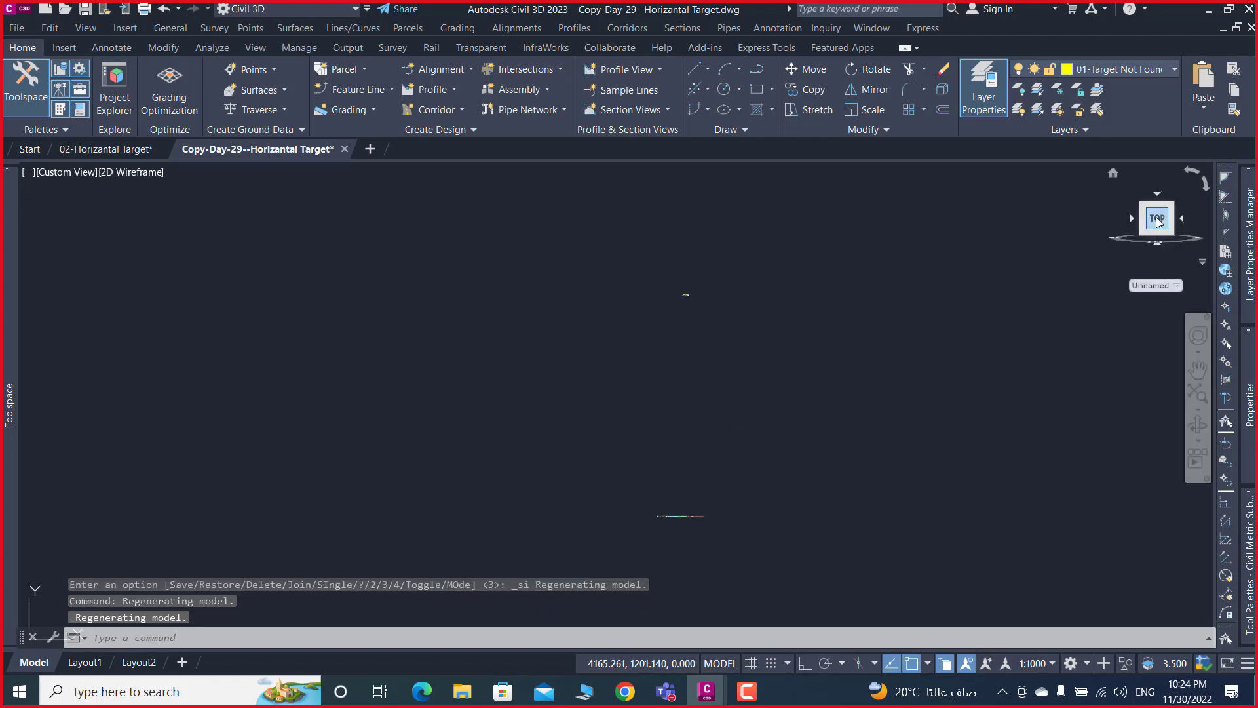
click(1114, 176)
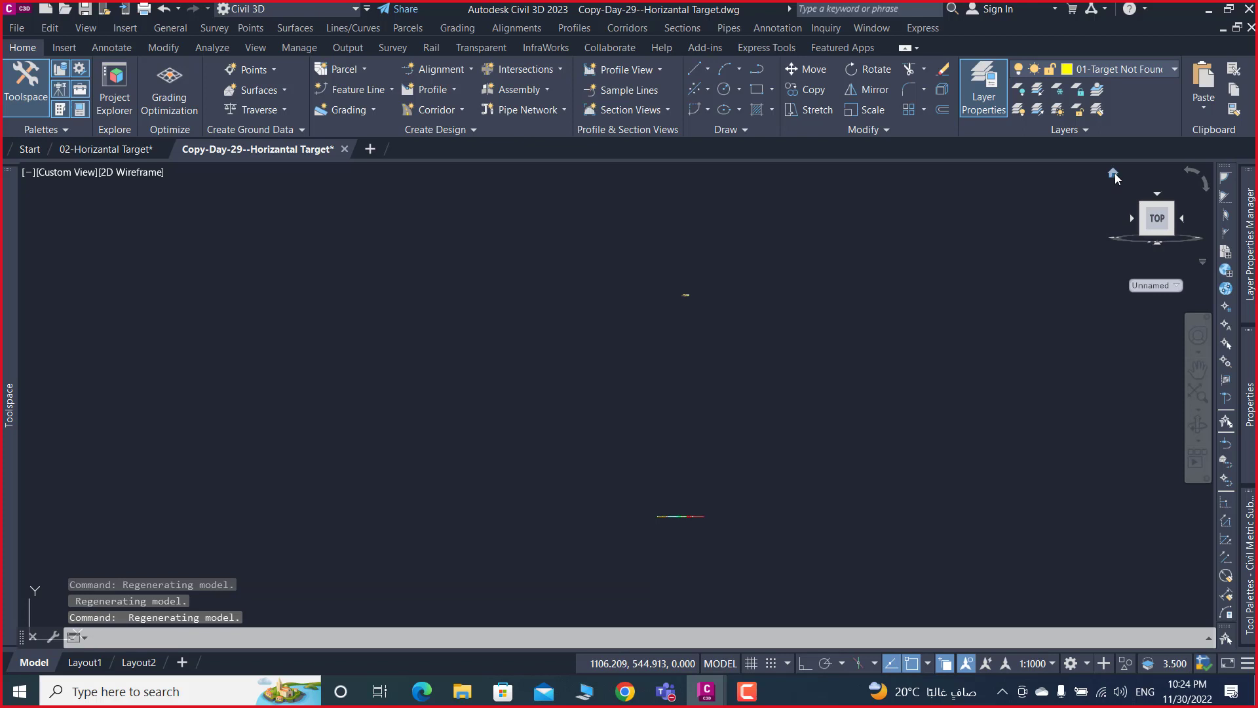
click(1114, 173)
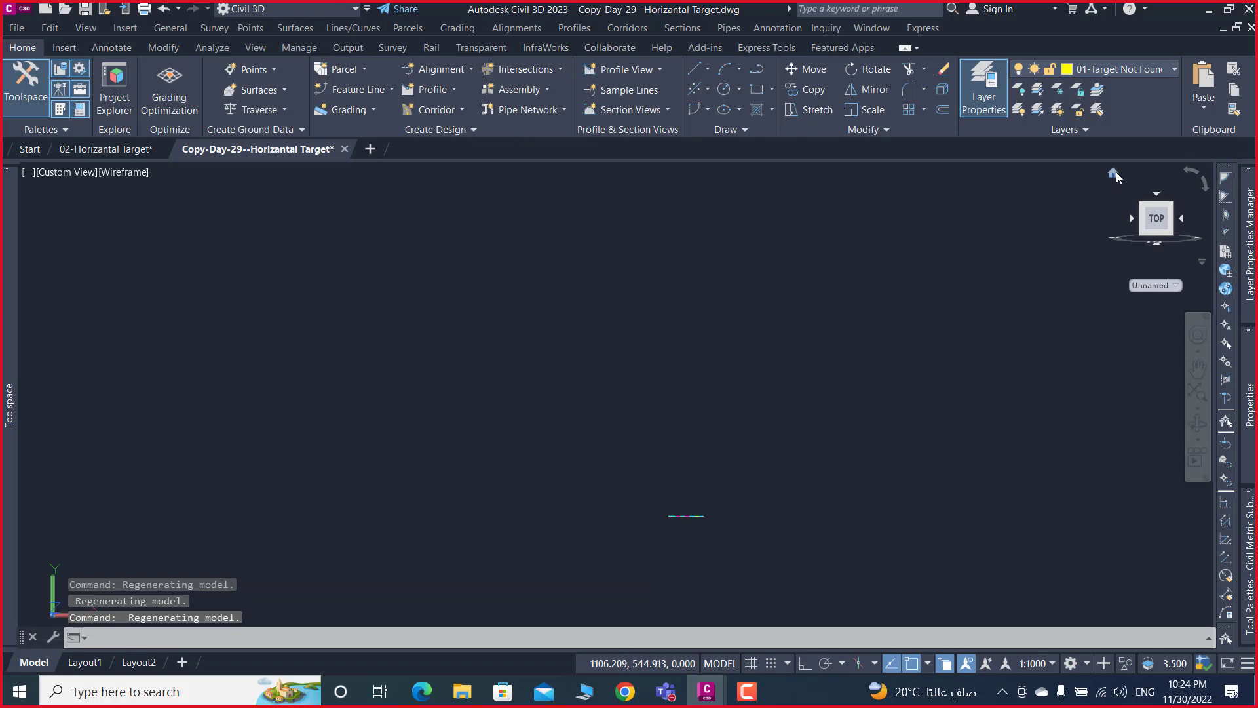
click(1144, 221)
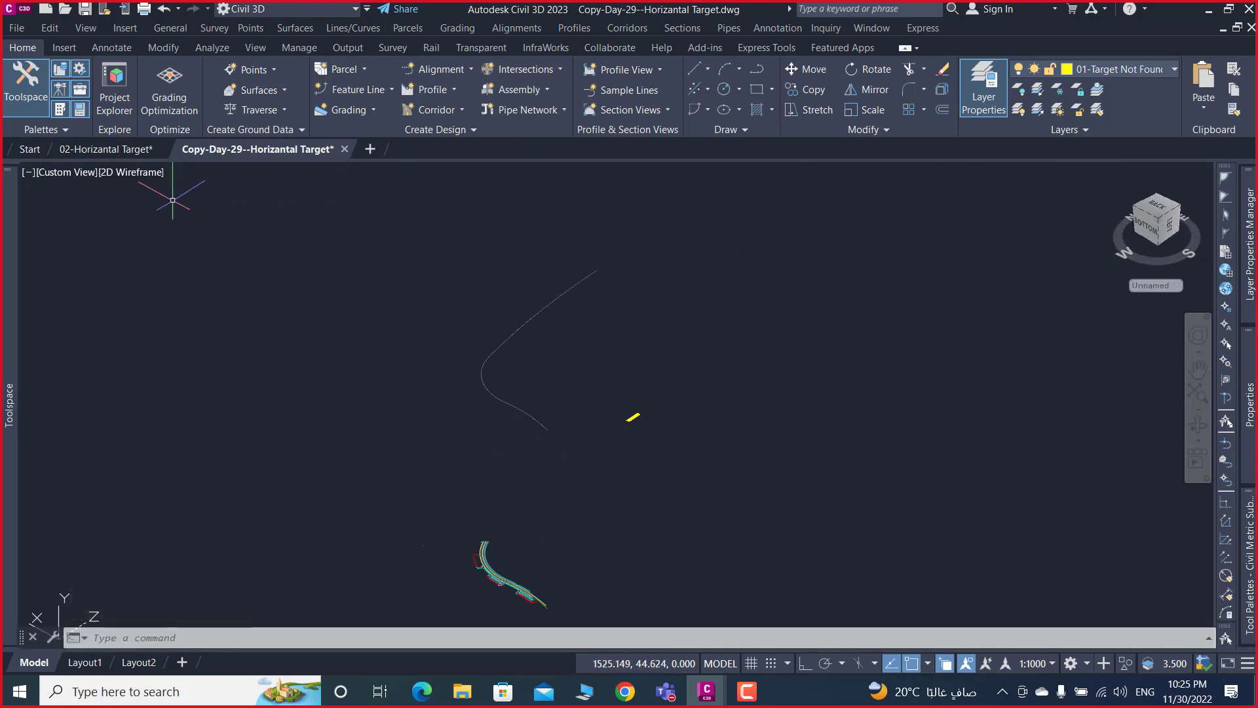
click(30, 173)
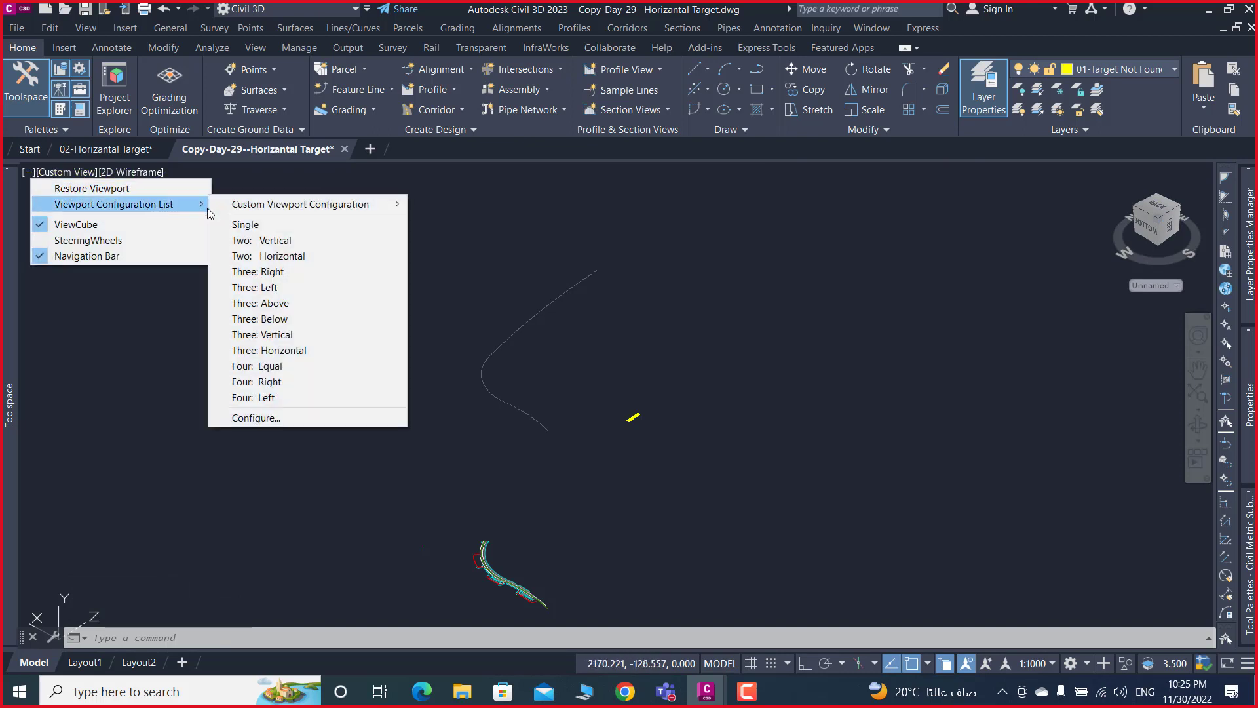
mouse_move(113, 204)
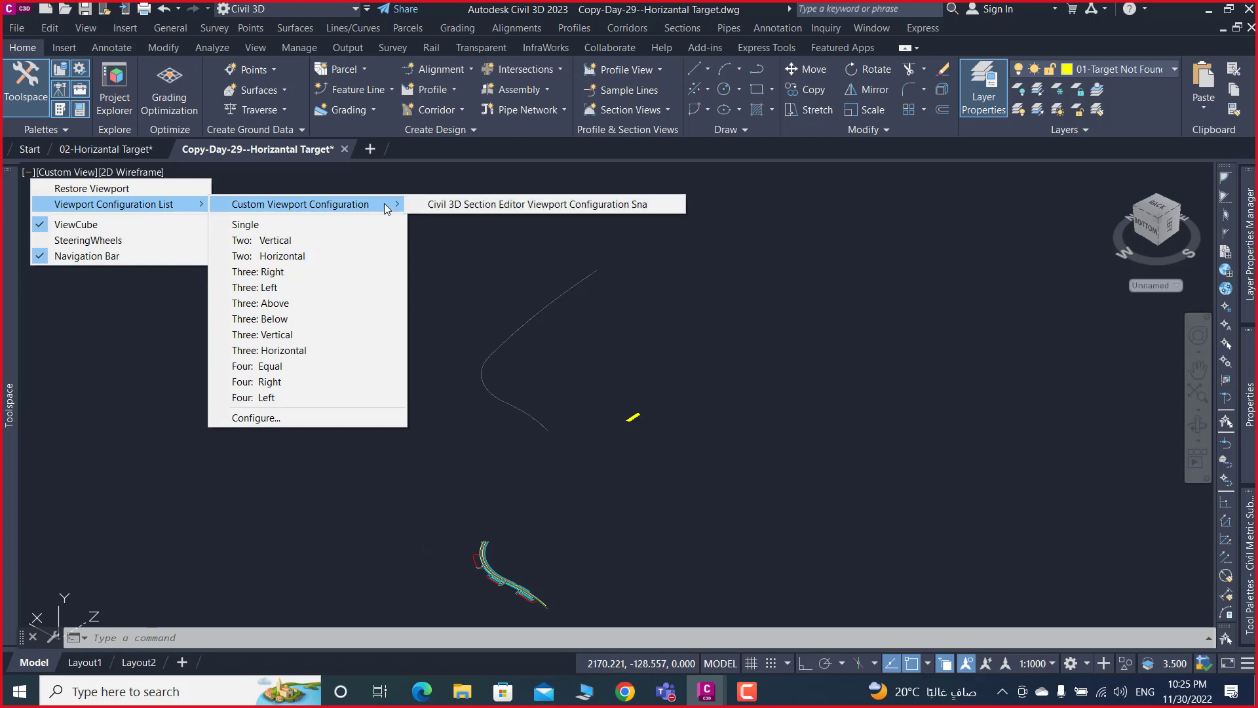
mouse_move(300, 204)
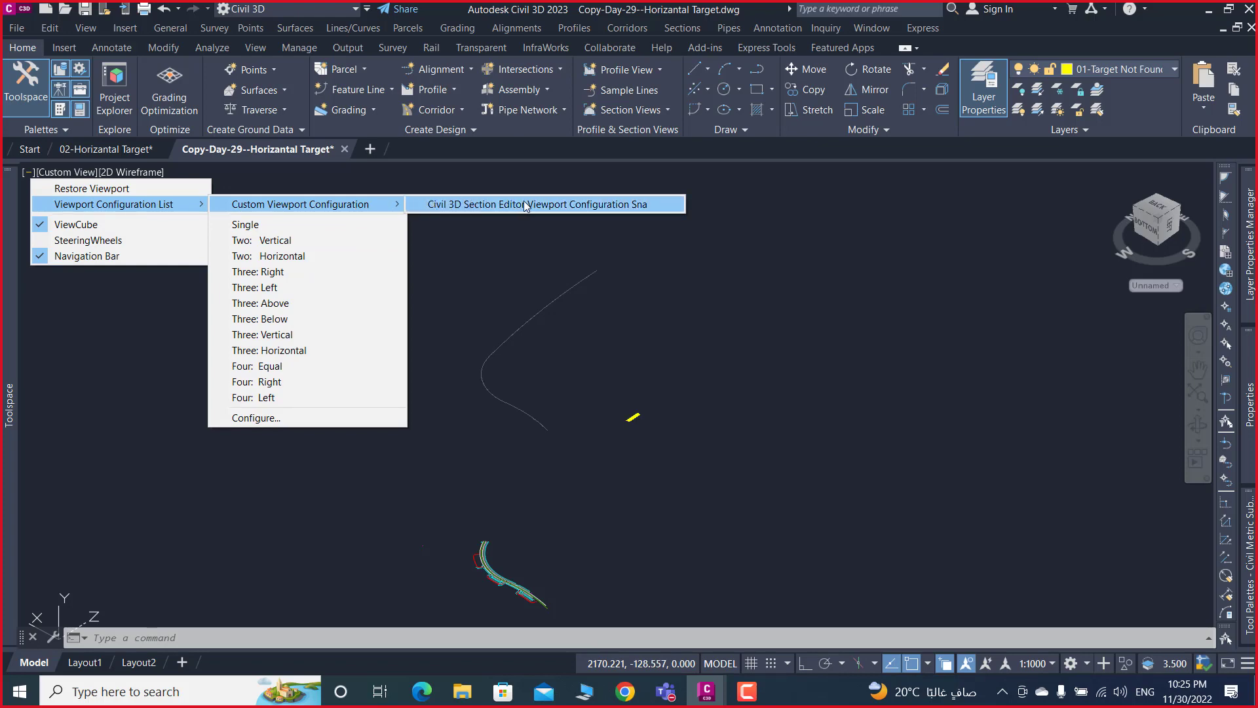
click(526, 205)
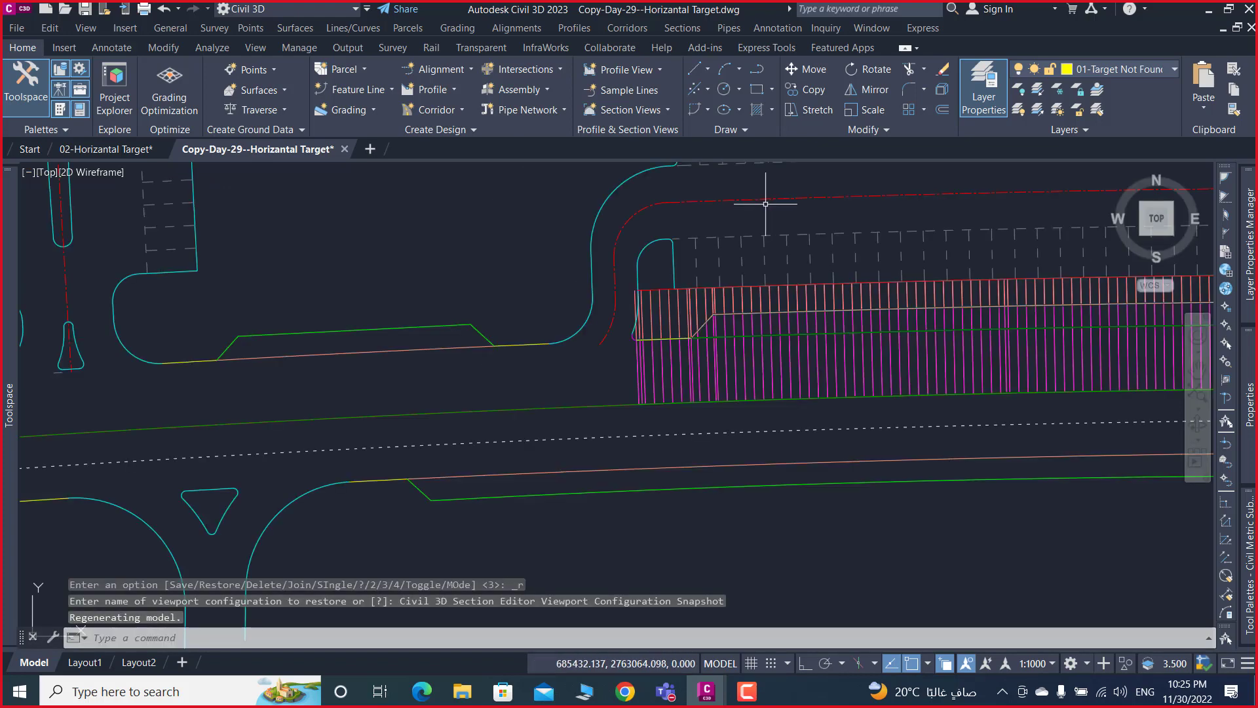
- Open corridor Z-1-ML01 in Section Editor and activate the left plan viewport
scroll(688, 339, down, 5)
scroll(688, 339, down, 2)
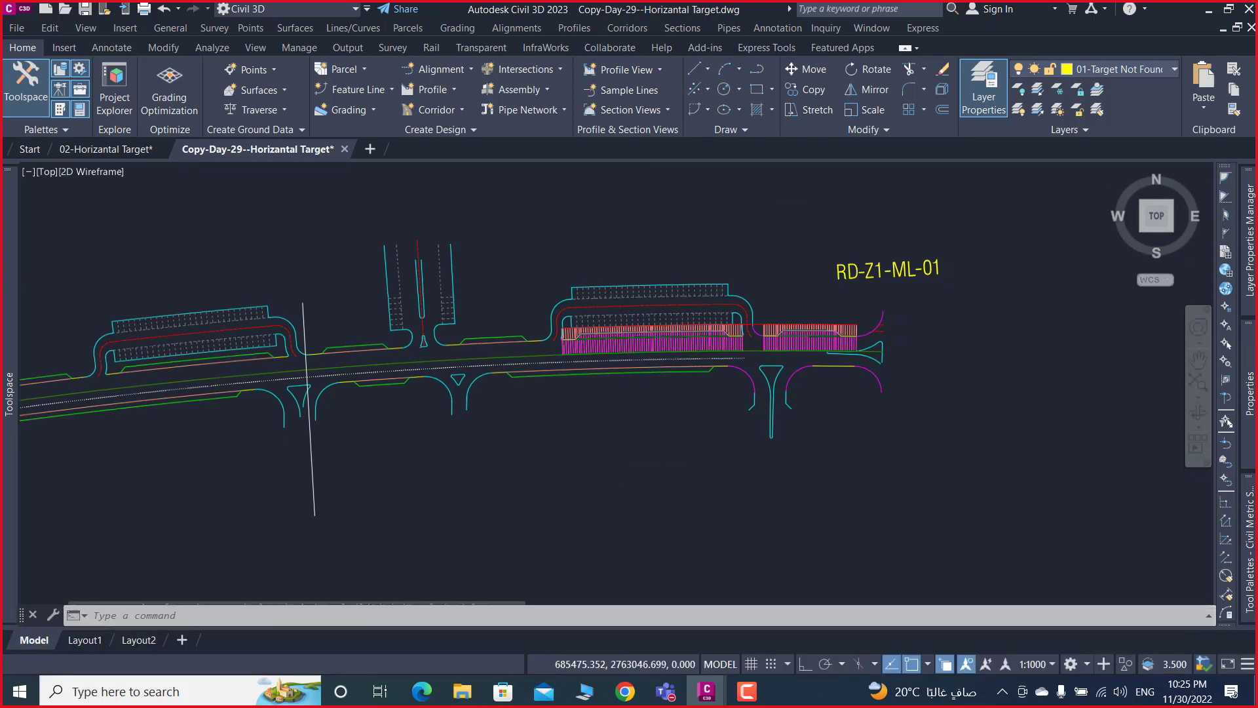
click(687, 338)
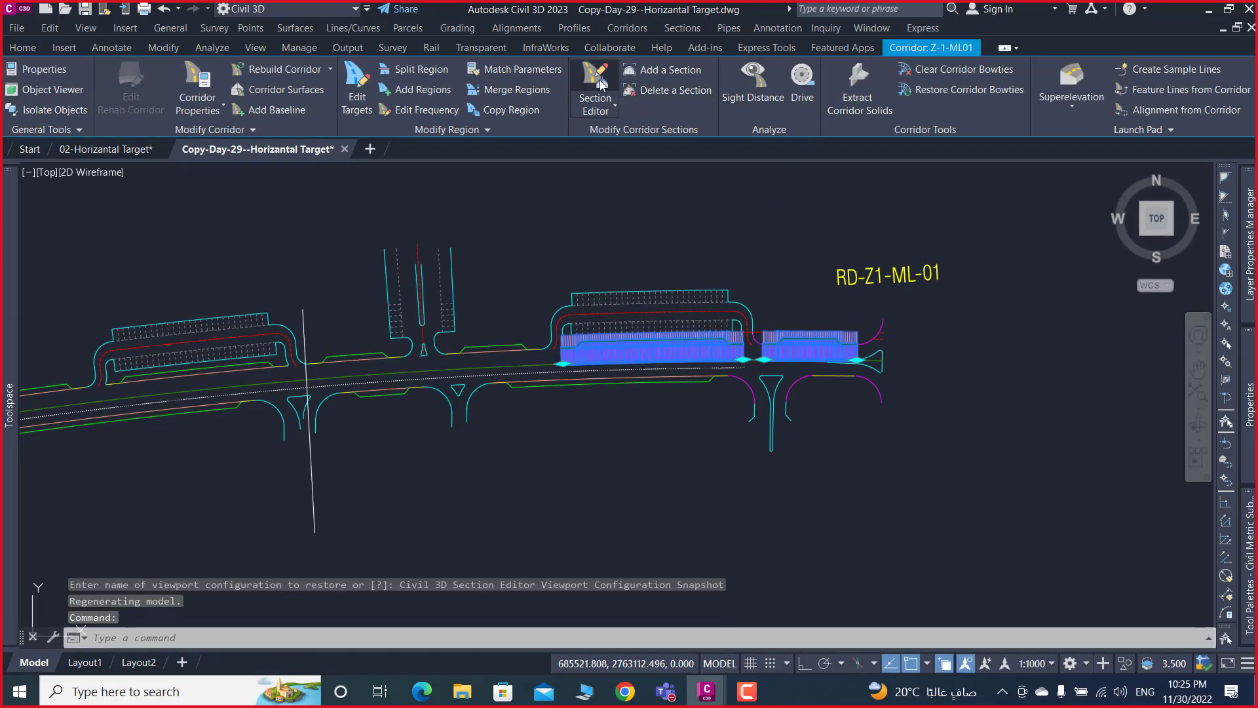
click(601, 84)
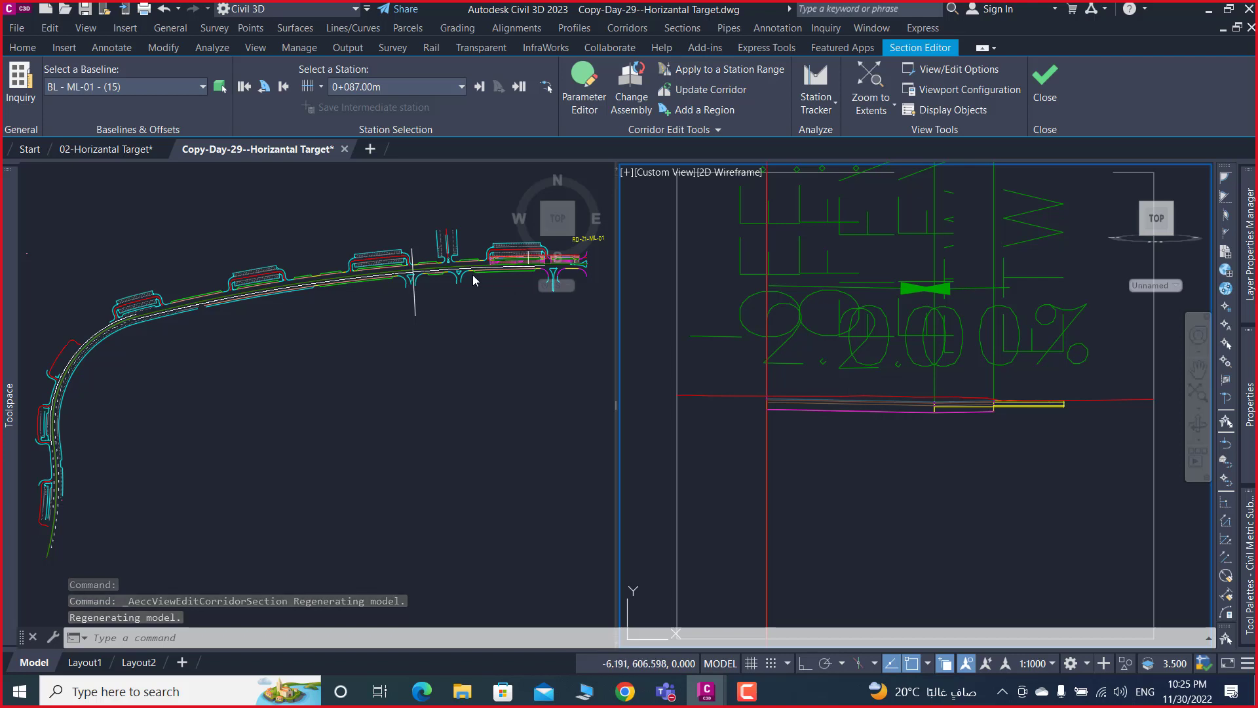
click(525, 293)
scroll(510, 290, up, 4)
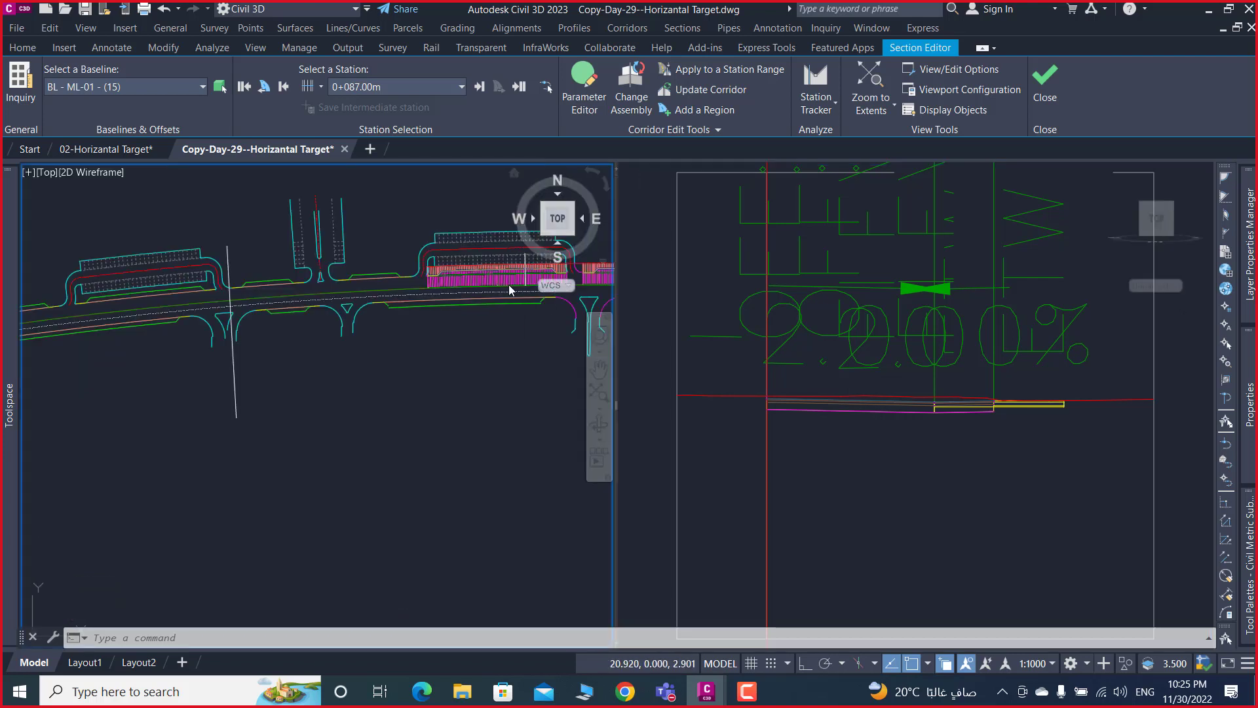
scroll(525, 401, down, 3)
scroll(402, 308, up, 3)
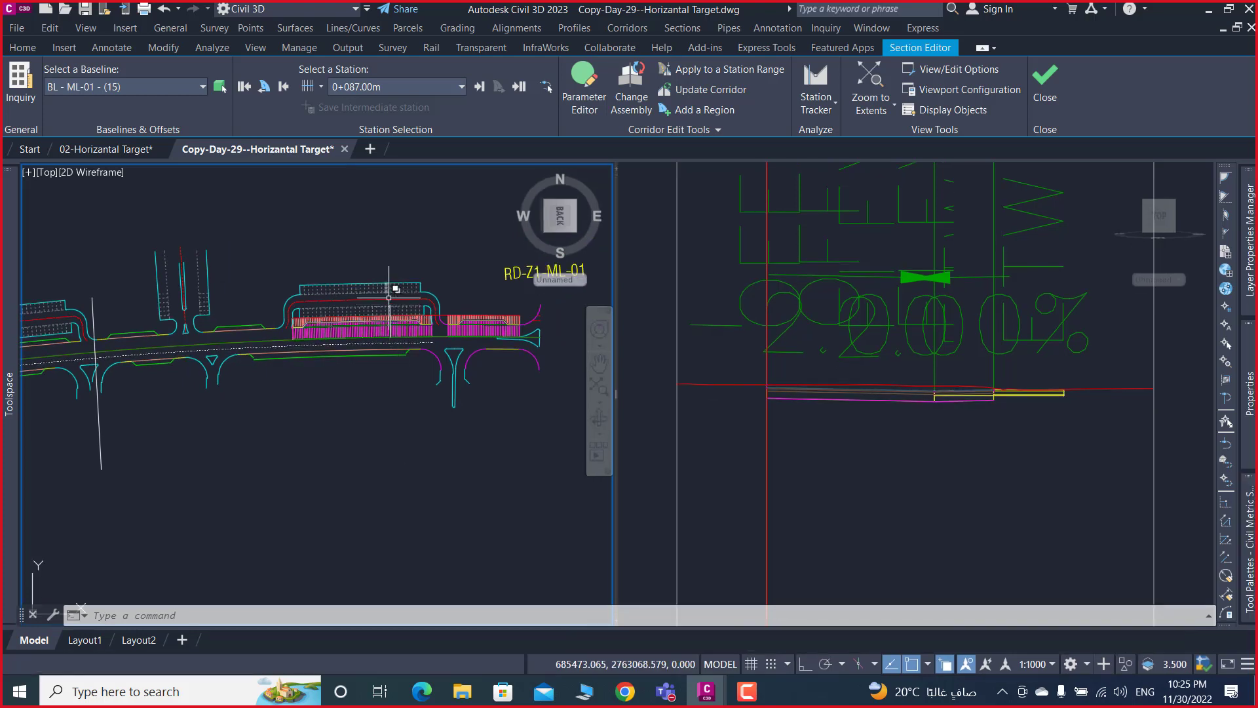
scroll(386, 293, up, 4)
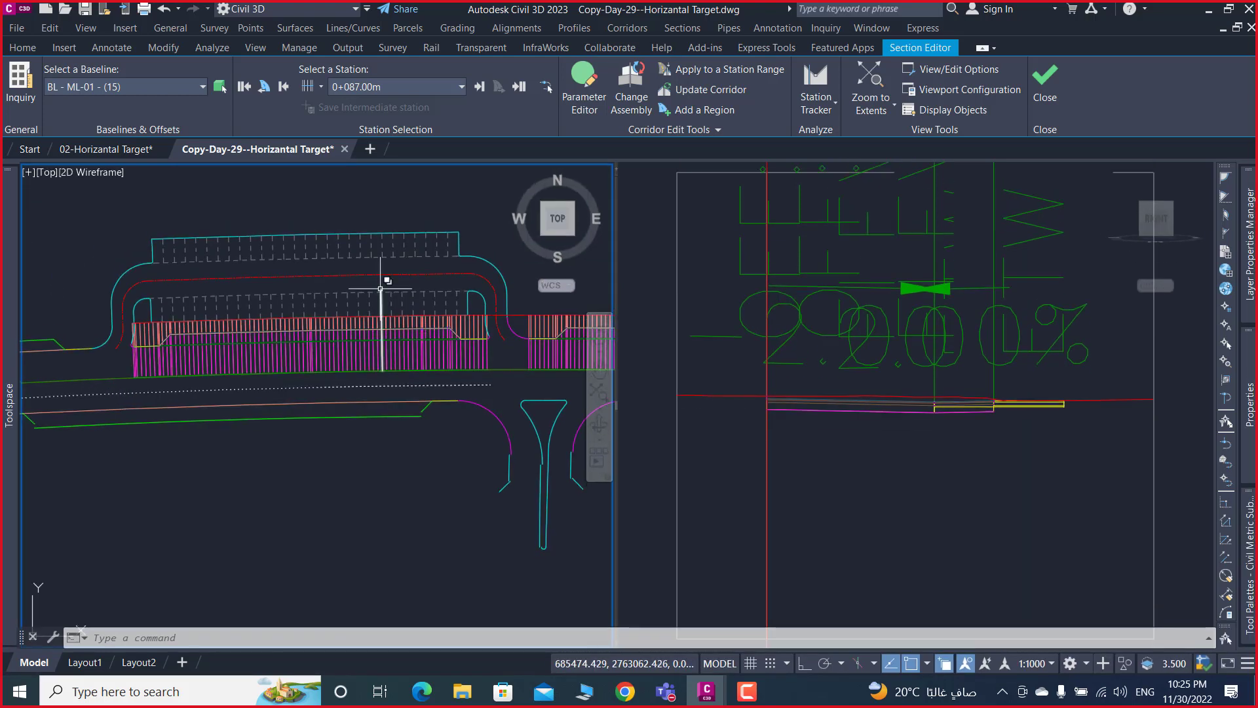
- Jump Section Editor to station 0+011.99m from the station list
click(441, 87)
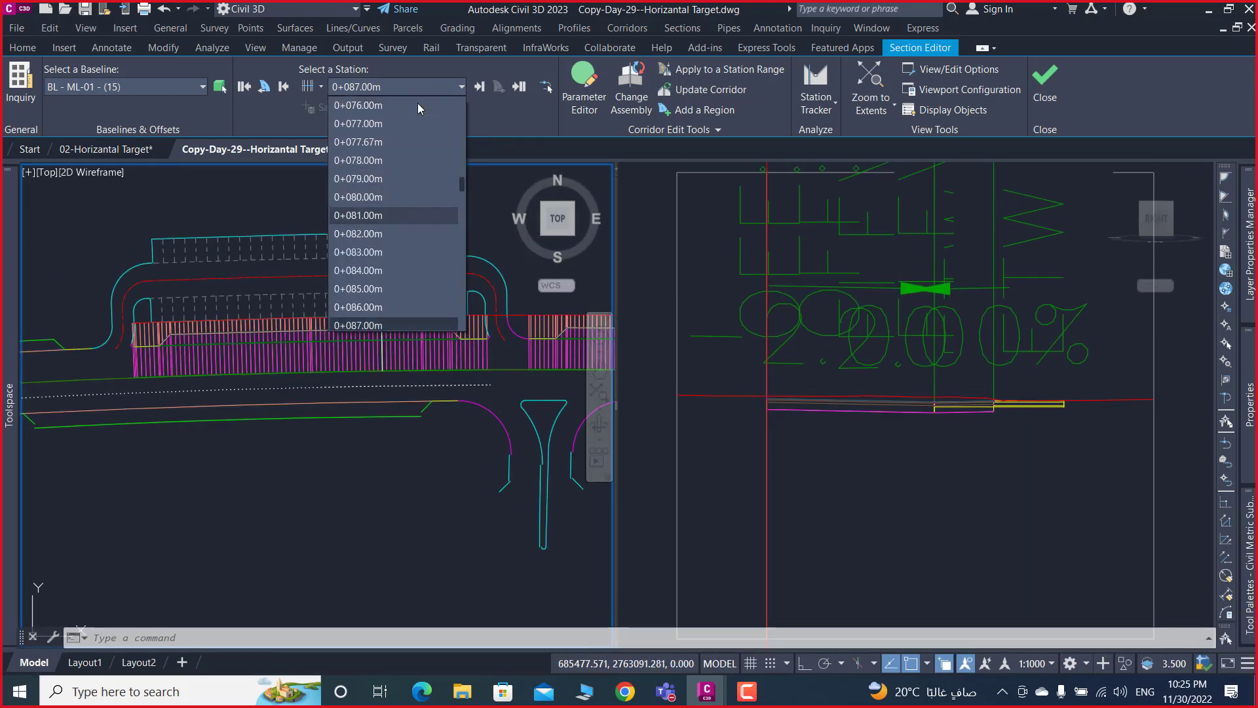
scroll(388, 123, up, 5)
scroll(387, 124, up, 5)
scroll(387, 124, up, 5)
scroll(387, 124, up, 5)
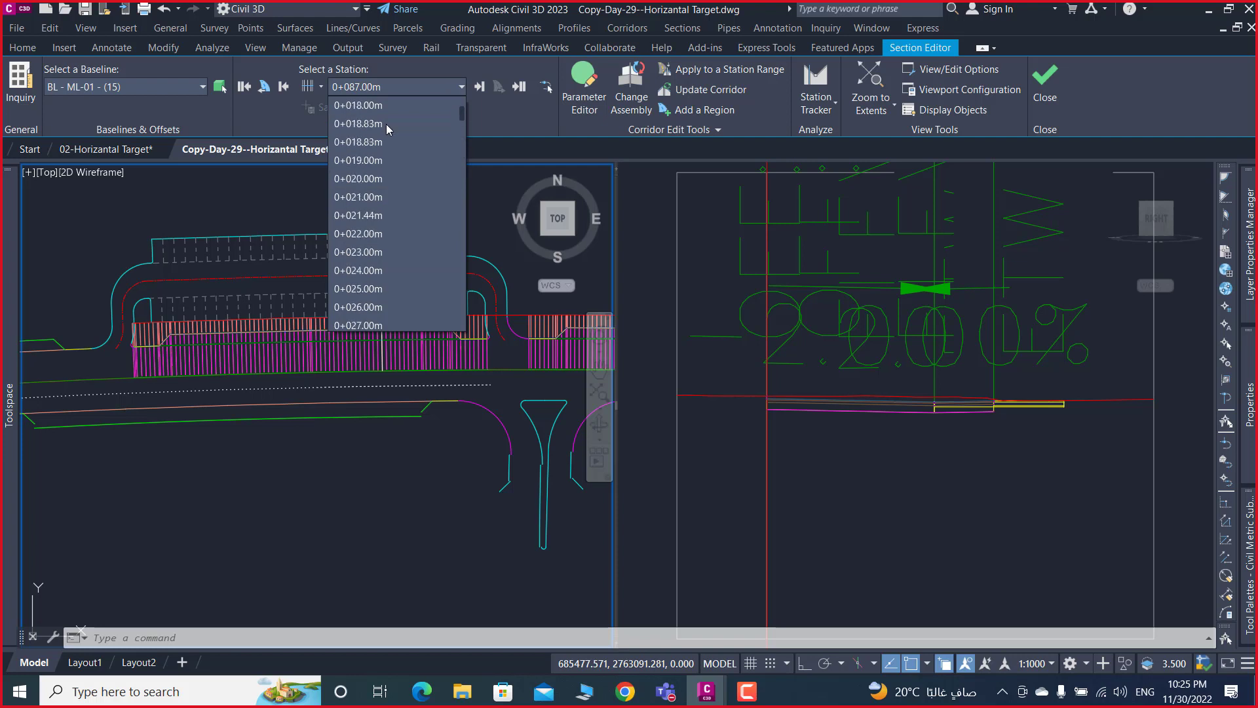
scroll(387, 124, up, 3)
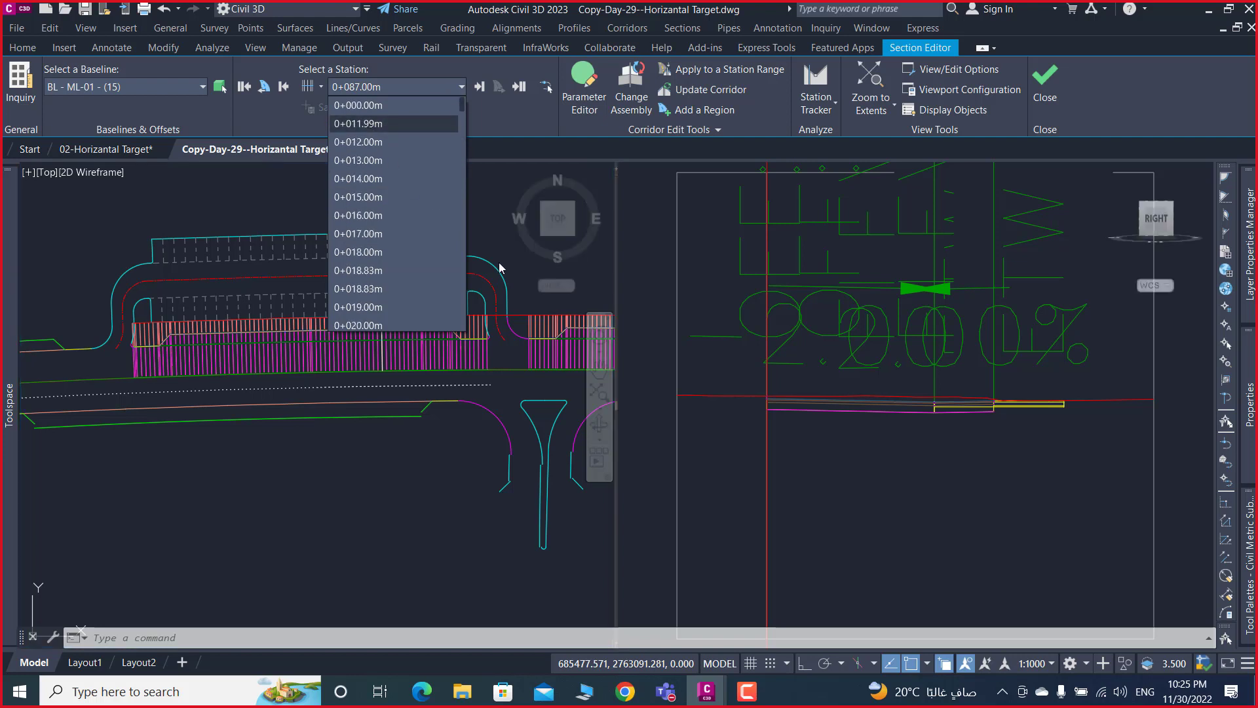
click(380, 513)
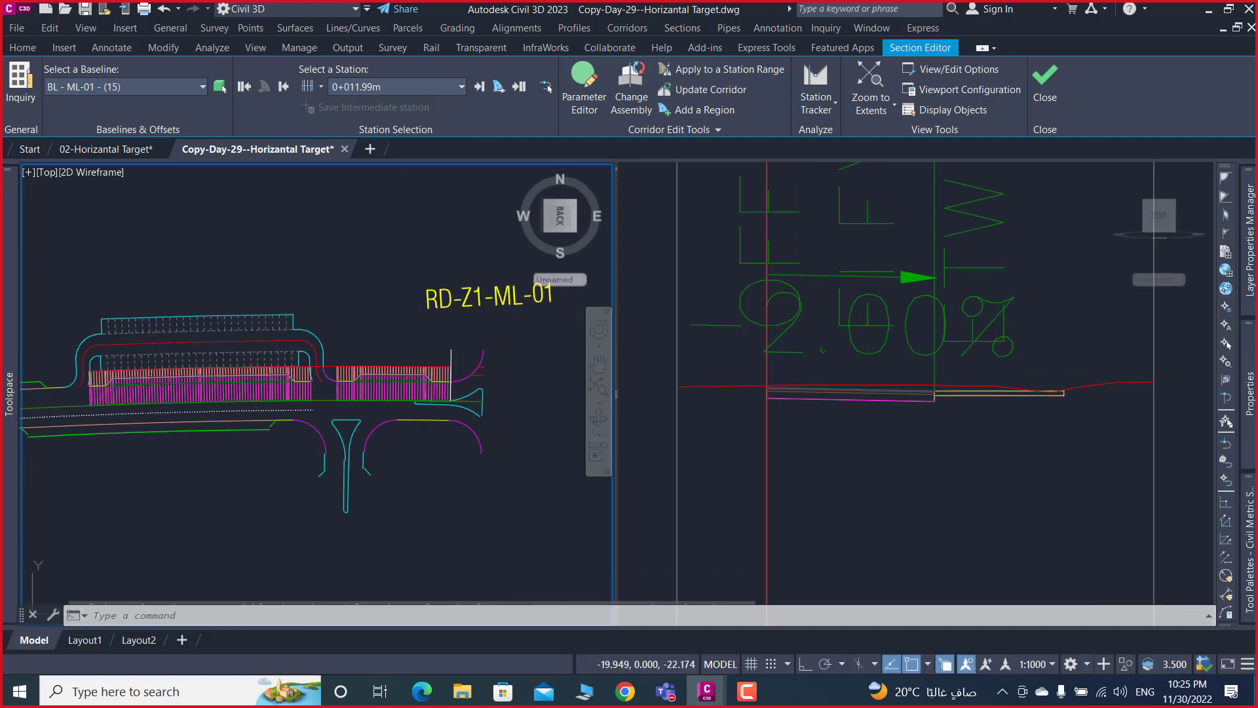
scroll(501, 364, up, 2)
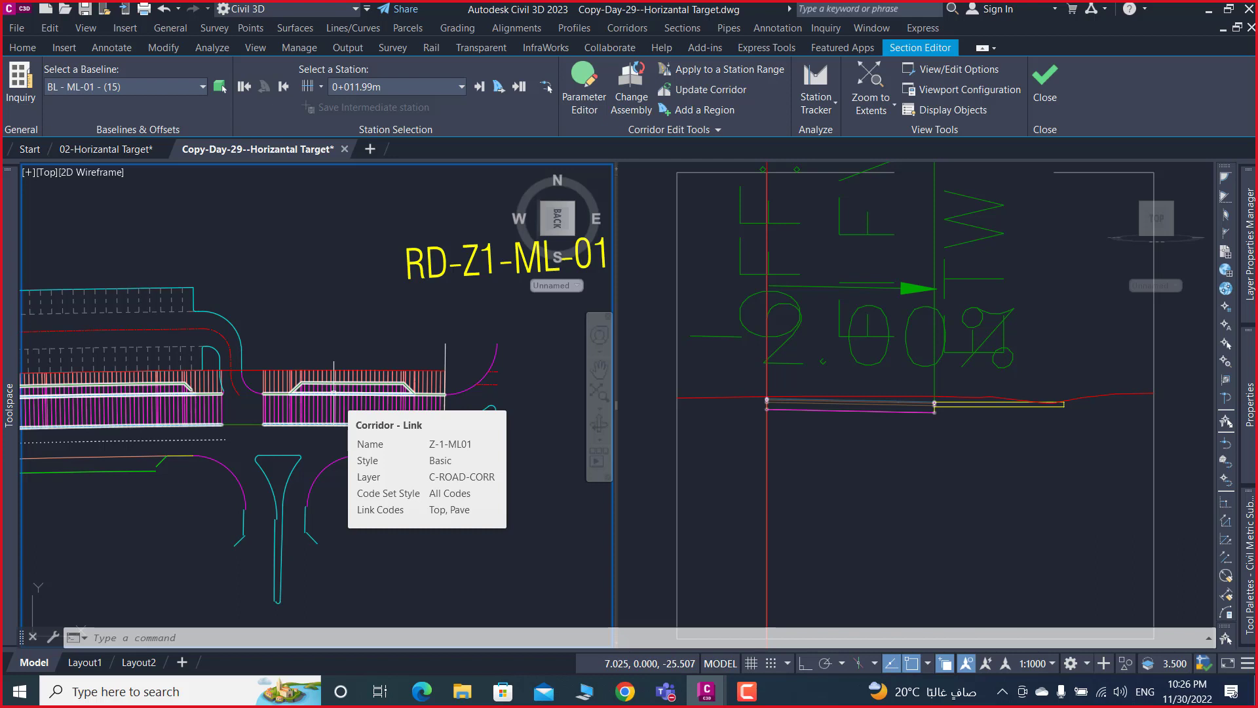
- Start a polyline in the section from the magenta line's end to the yellow line corner
scroll(798, 424, up, 3)
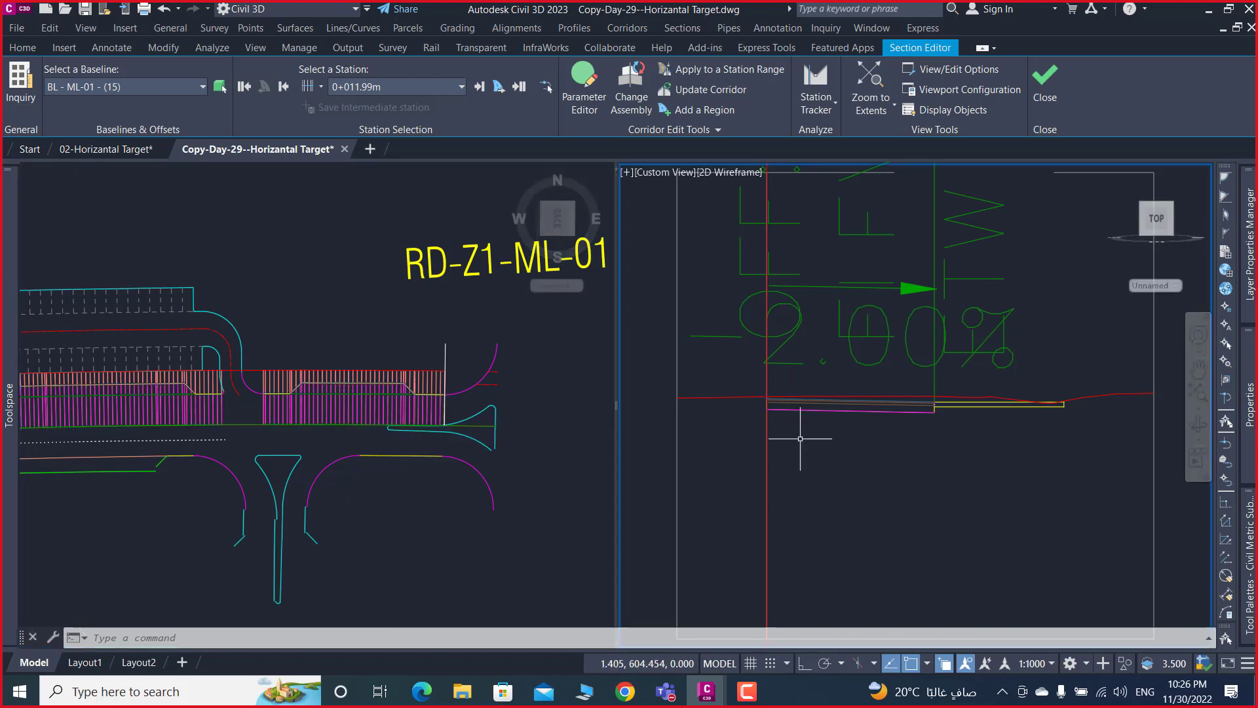
scroll(787, 419, up, 2)
scroll(761, 406, up, 2)
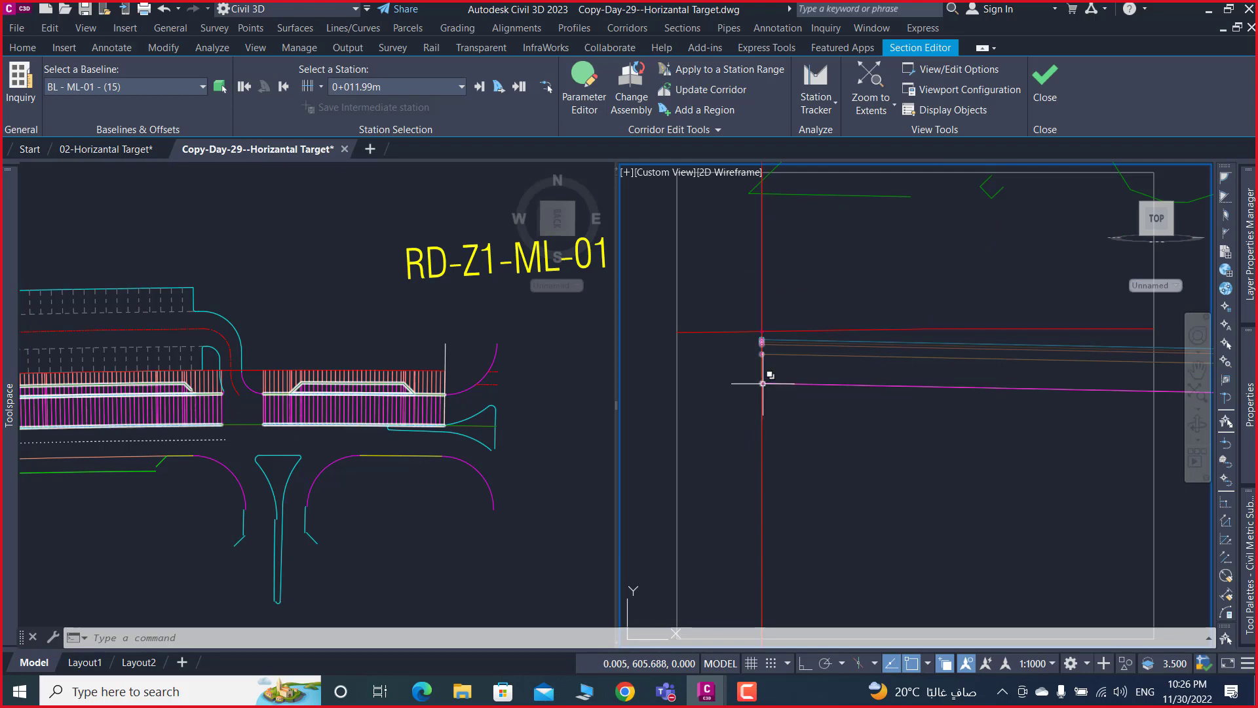
scroll(760, 393, down, 3)
text(p)
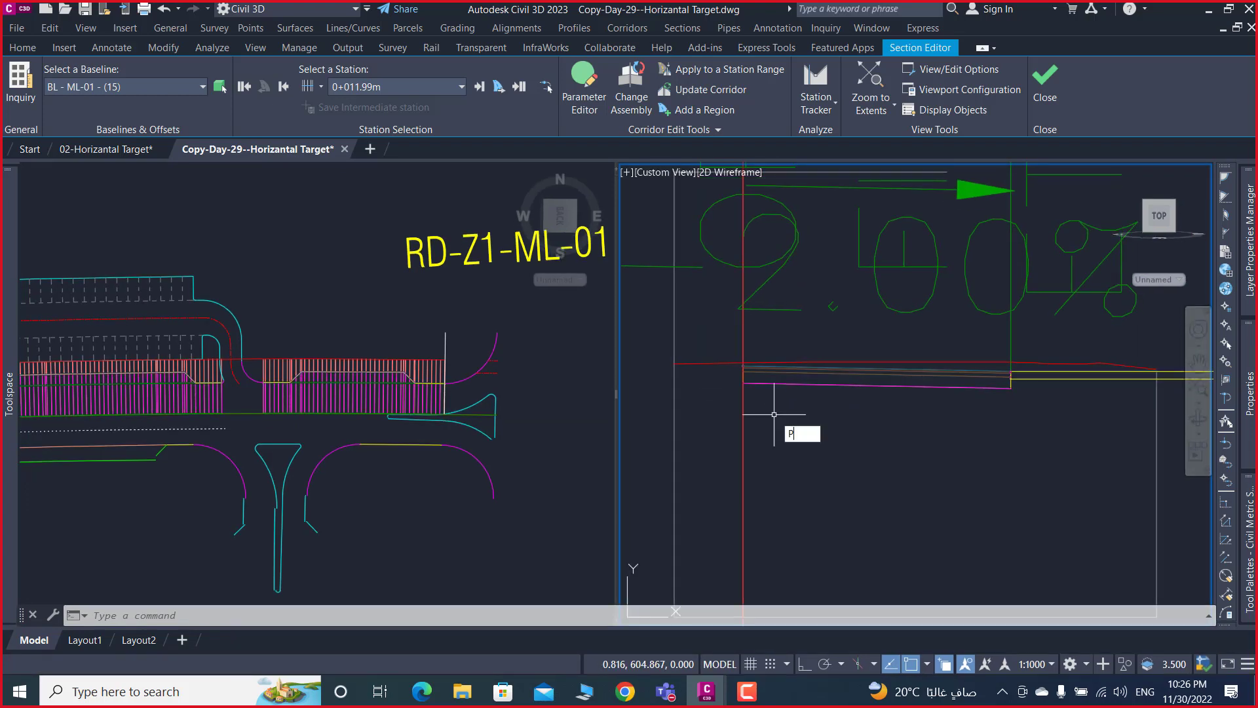
text(l)
key(Return)
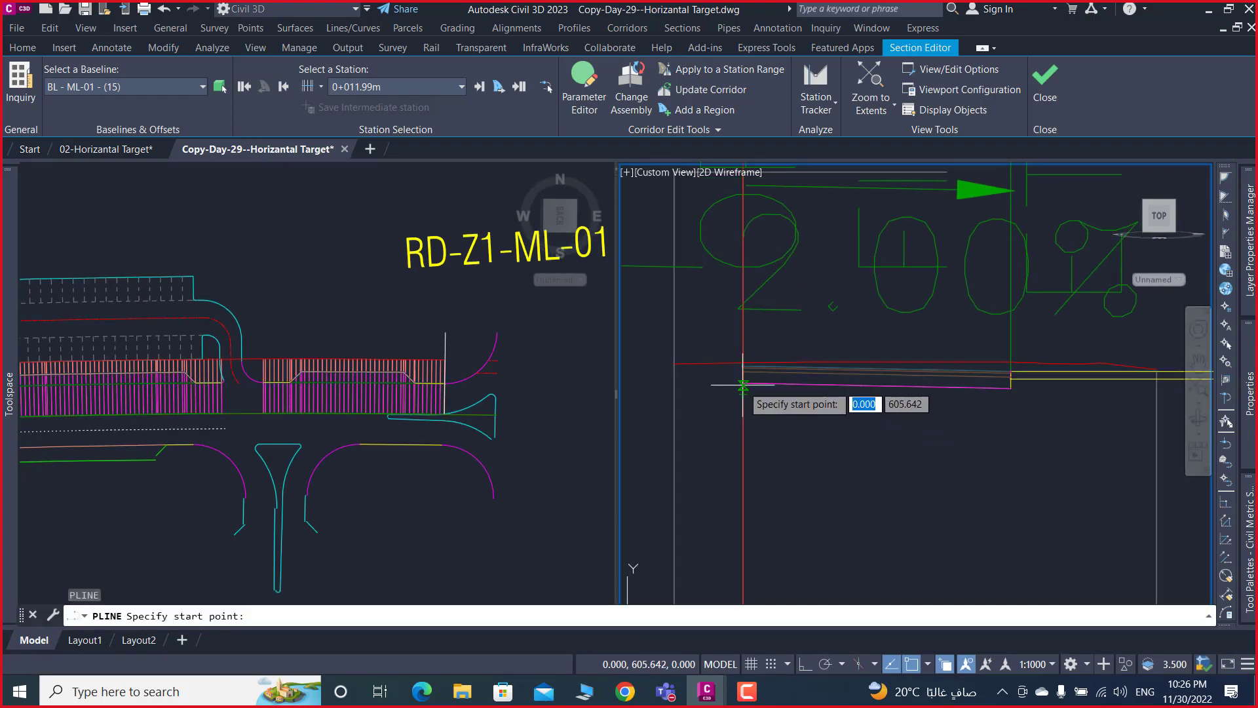
click(744, 386)
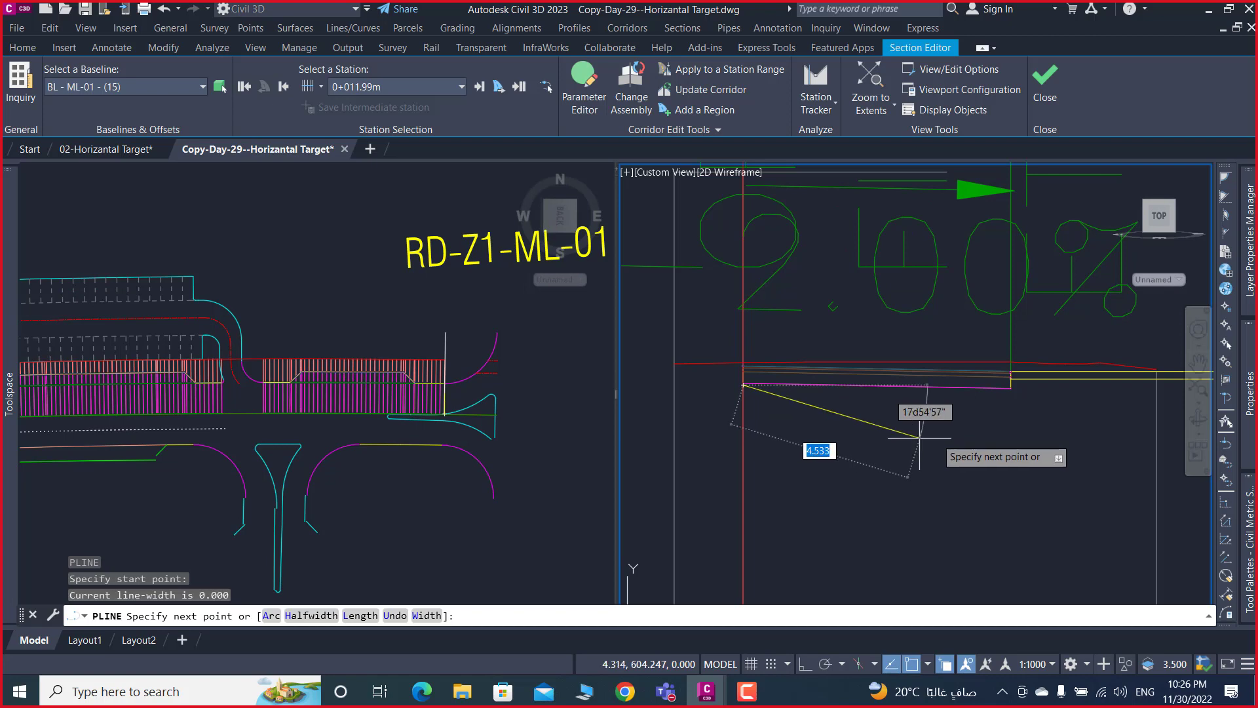
click(1012, 376)
middle_drag(1036, 388, 964, 392)
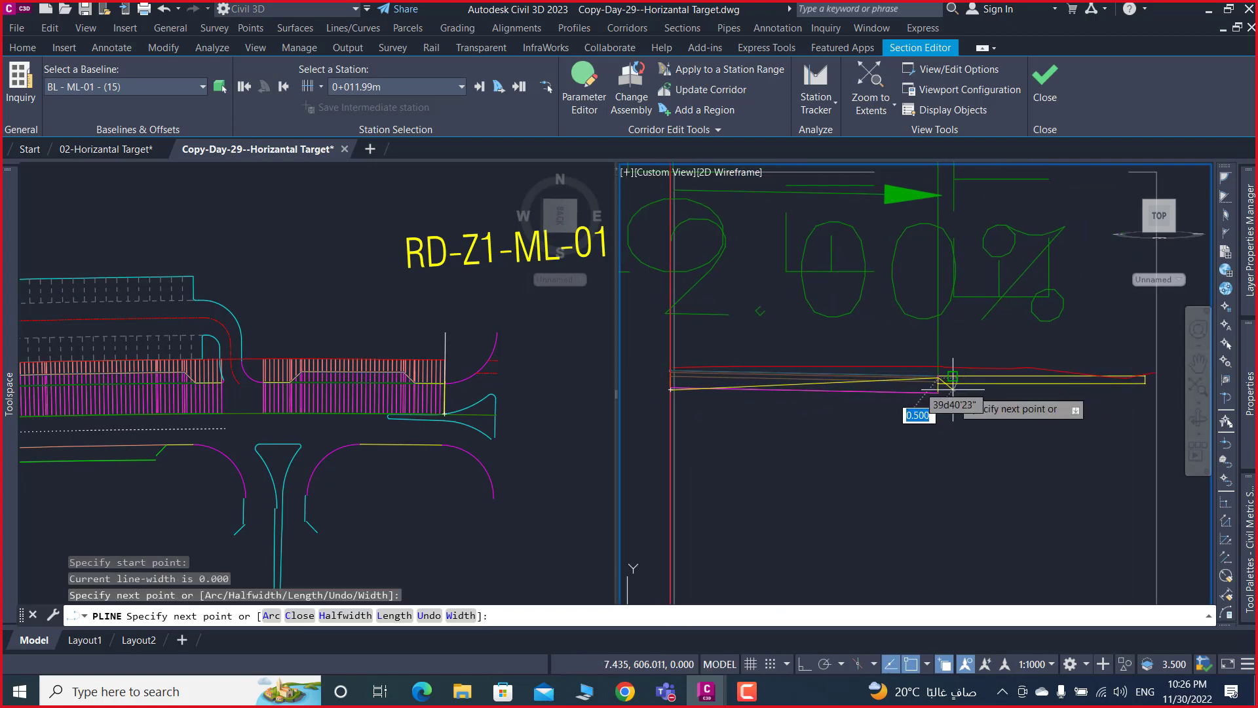
- Undo the last polyline vertex and cancel the polyline, leaving the section displayed
key(ctrl+z)
scroll(947, 396, up, 3)
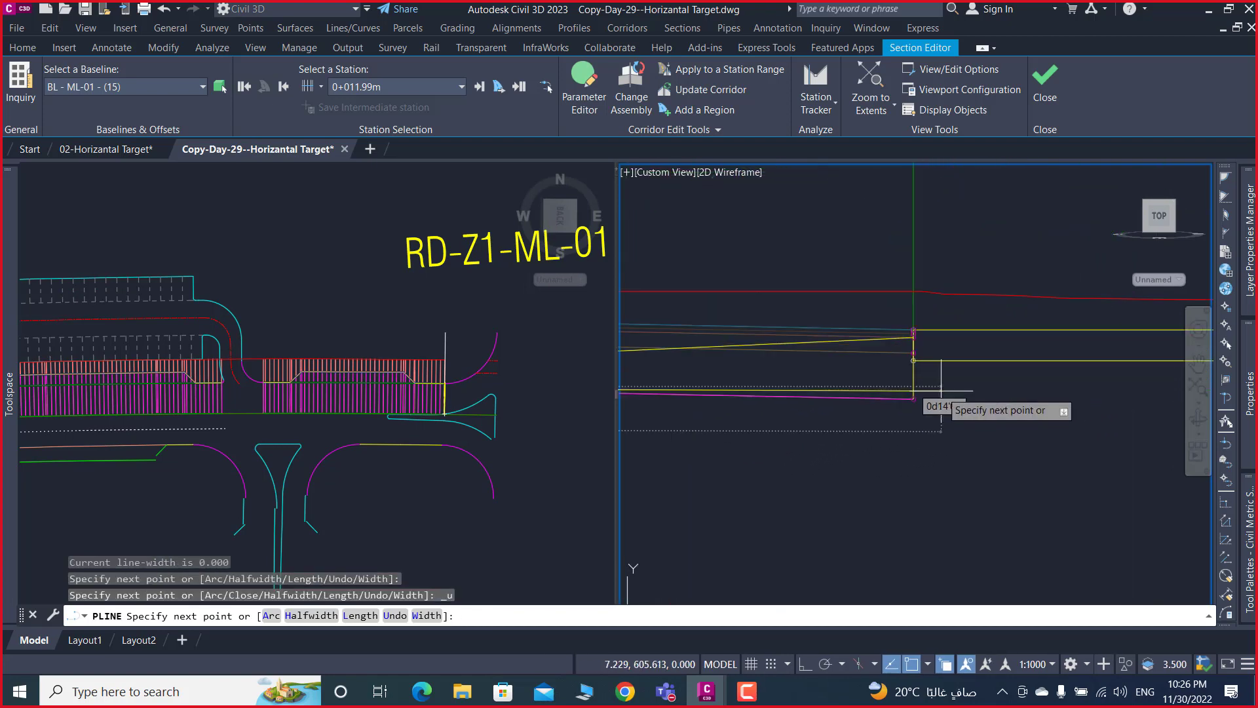
scroll(928, 405, up, 2)
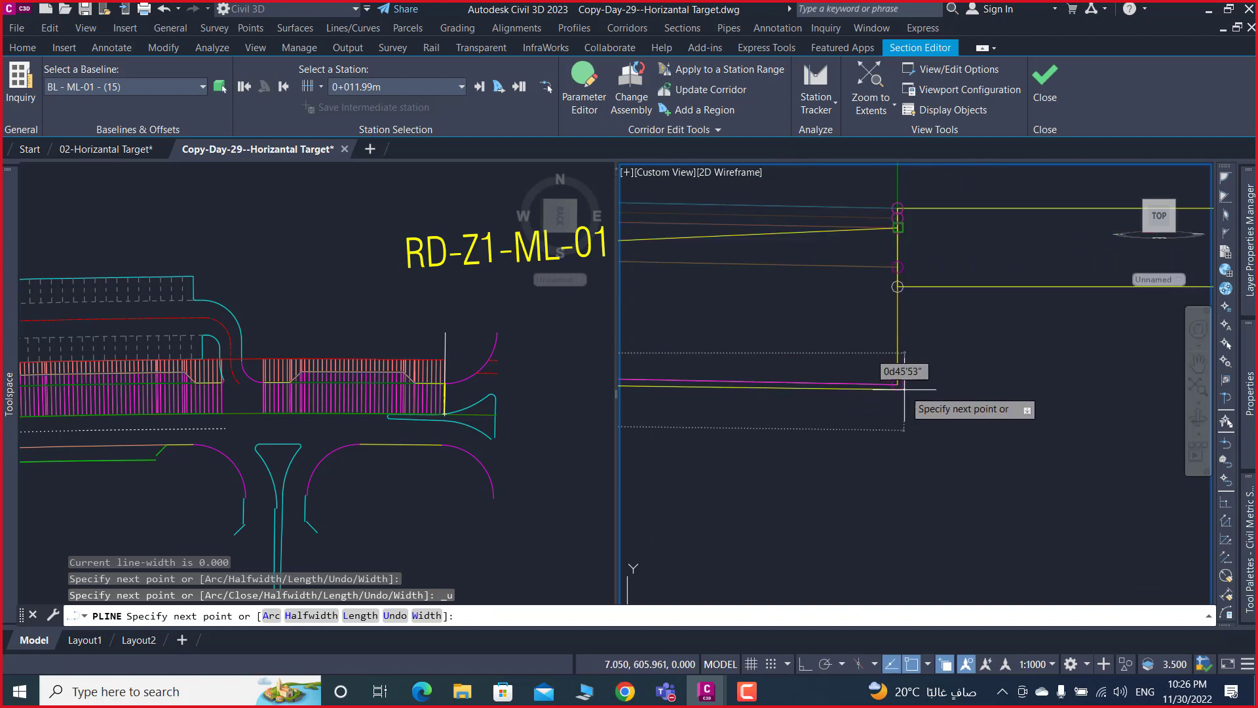
scroll(950, 433, down, 3)
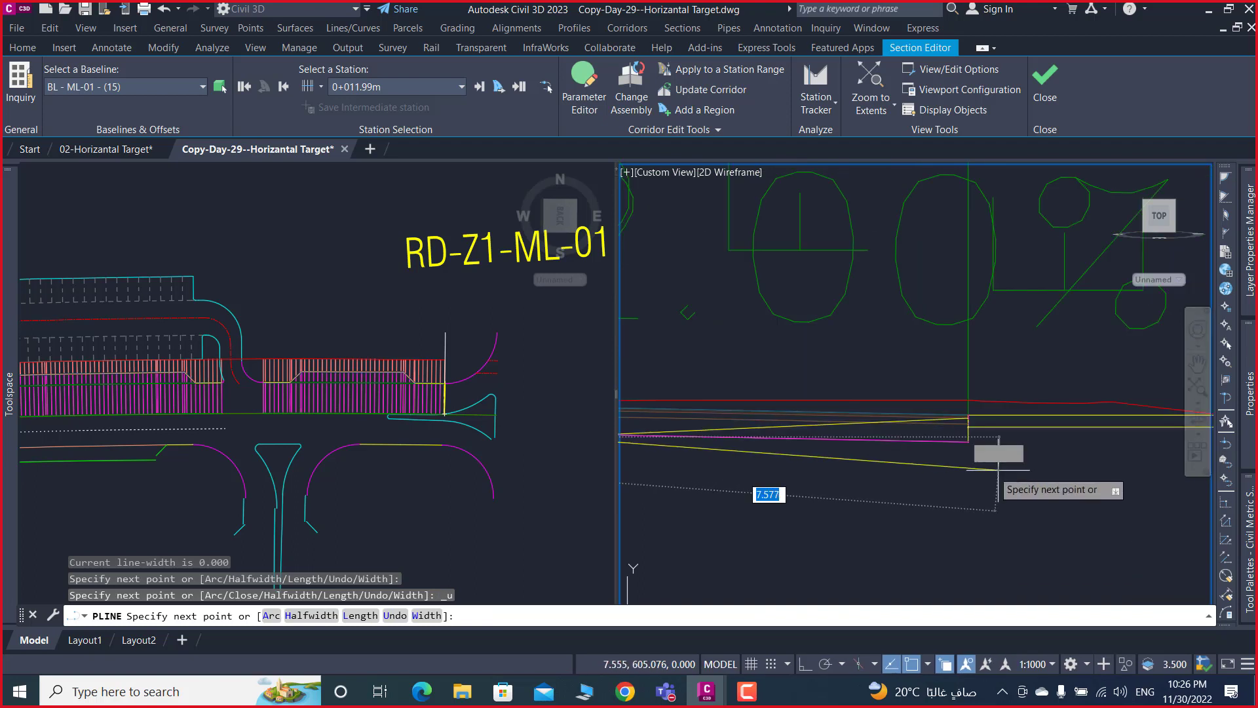
key(Escape)
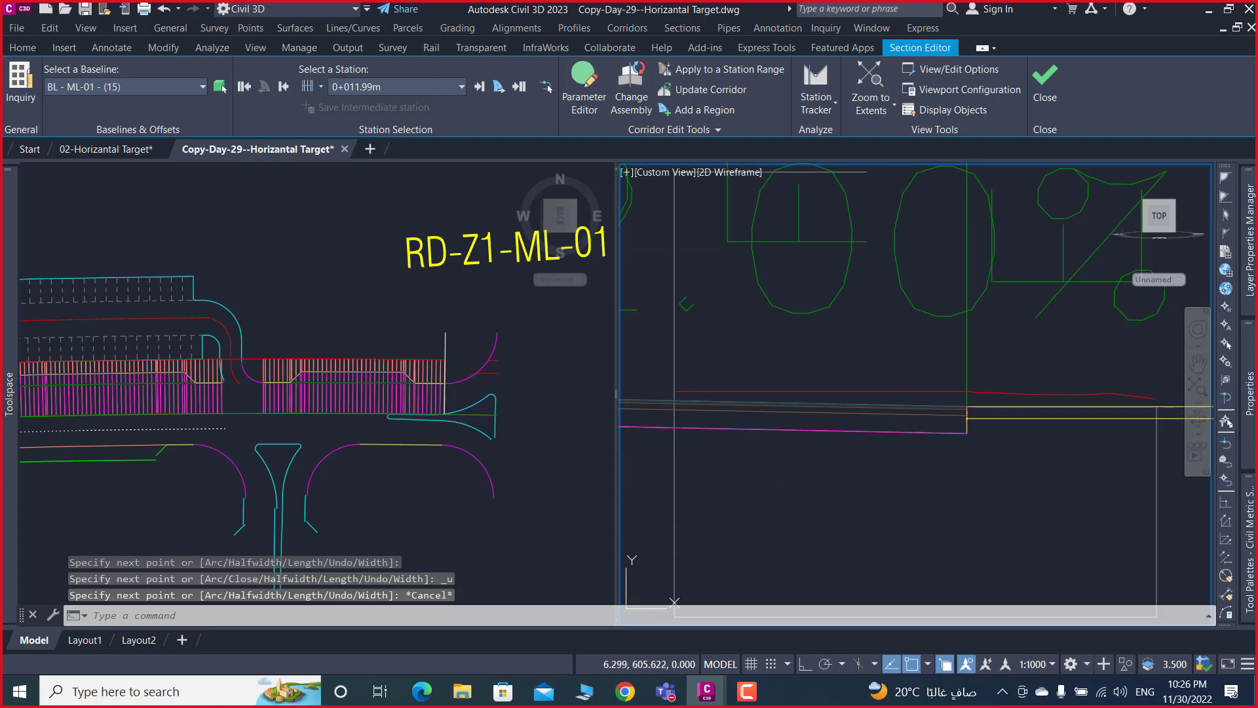
middle_drag(917, 431, 915, 424)
scroll(878, 401, down, 2)
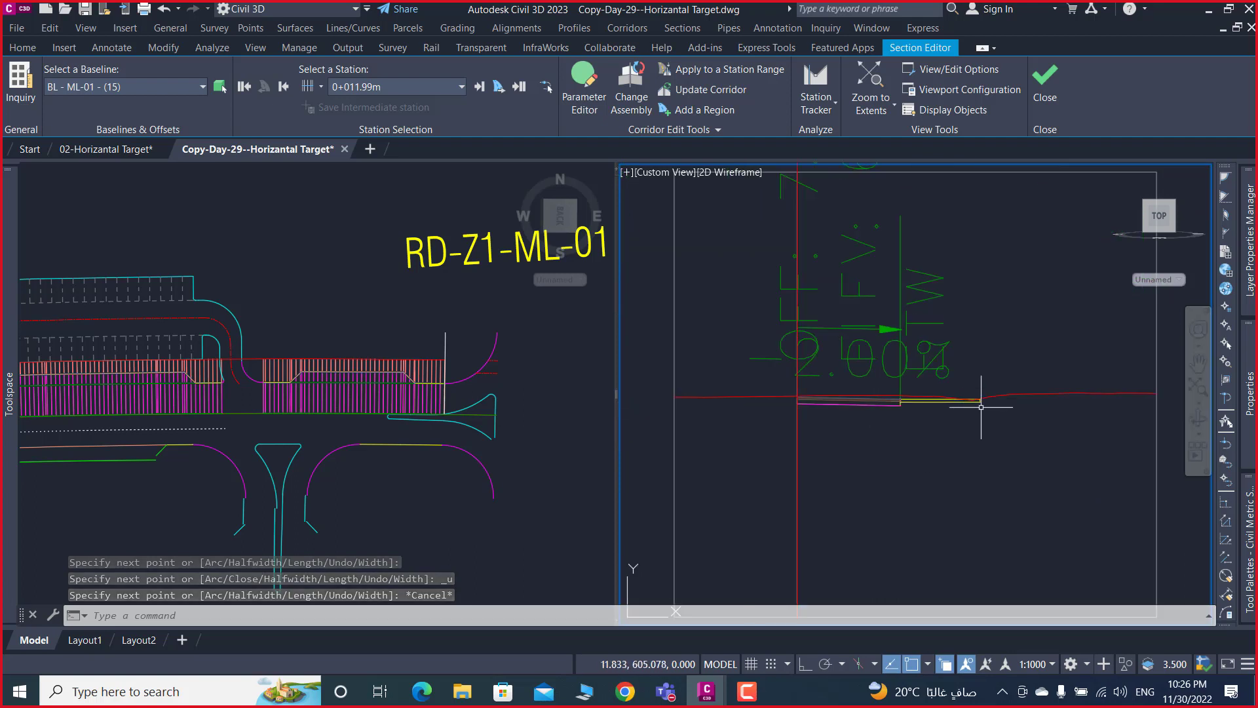
- Zoom the plan and section viewports in turn to inspect the cross-section
scroll(983, 404, up, 2)
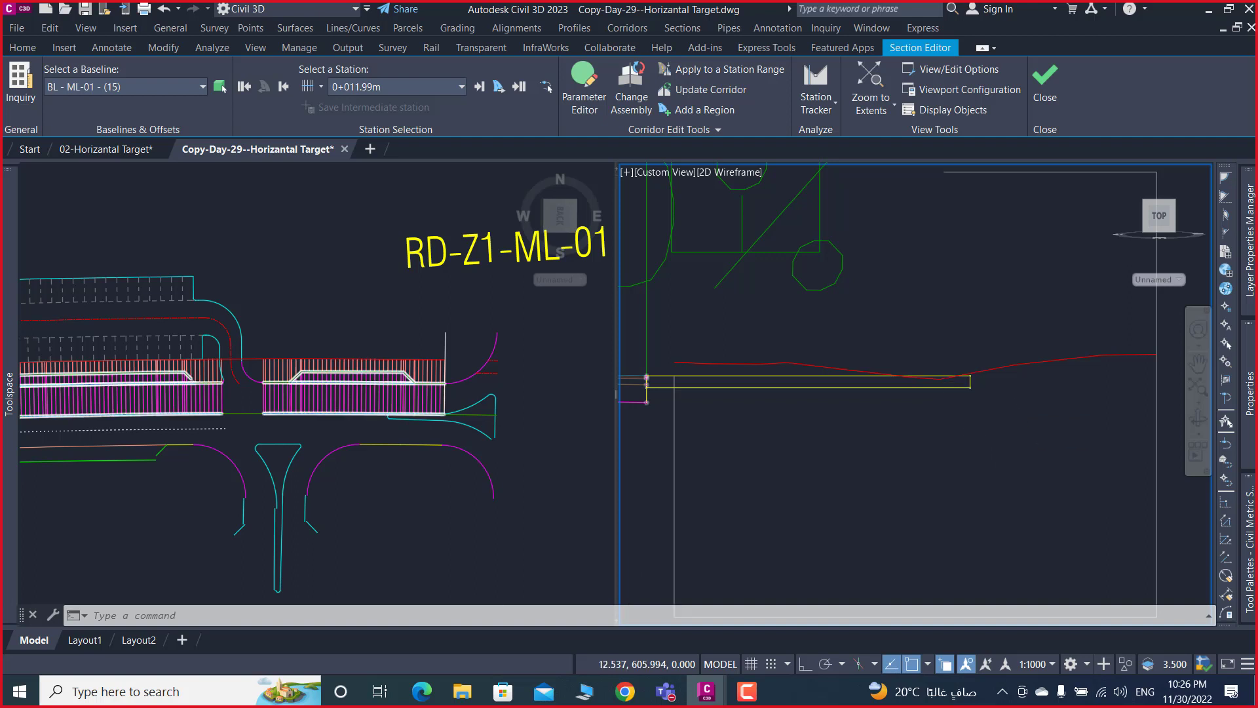
scroll(980, 396, up, 5)
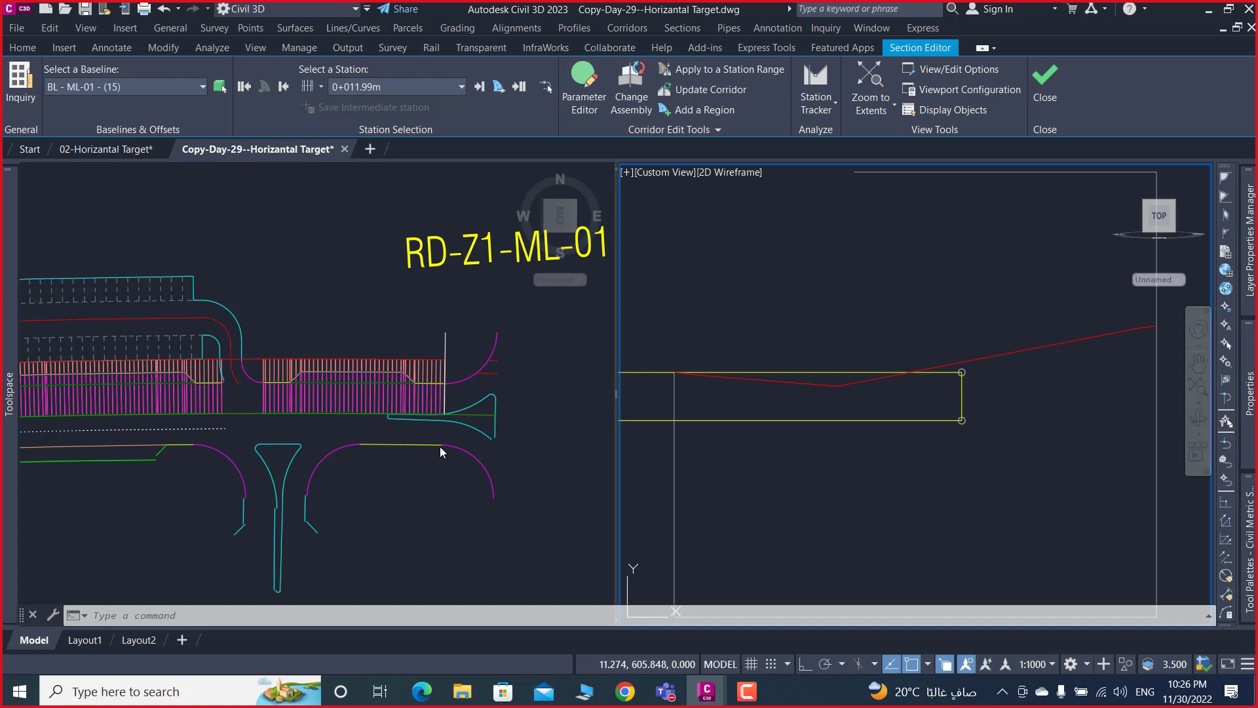
click(435, 483)
scroll(439, 460, down, 2)
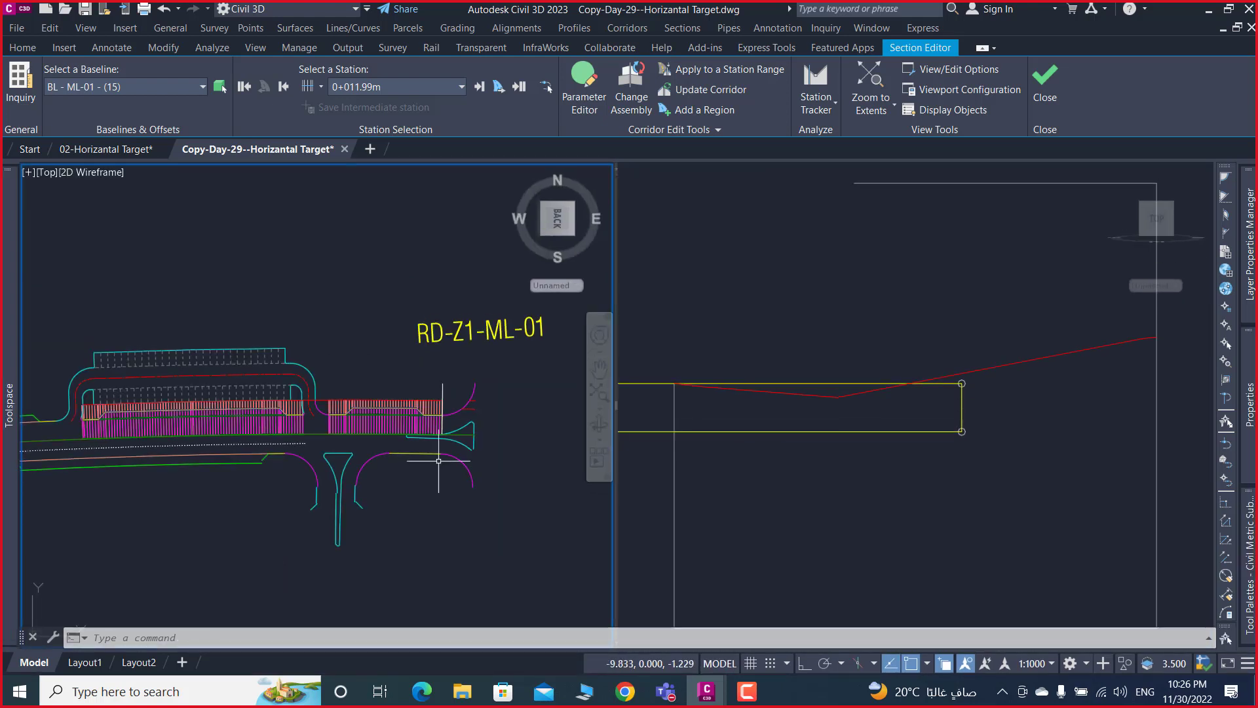
scroll(439, 461, up, 2)
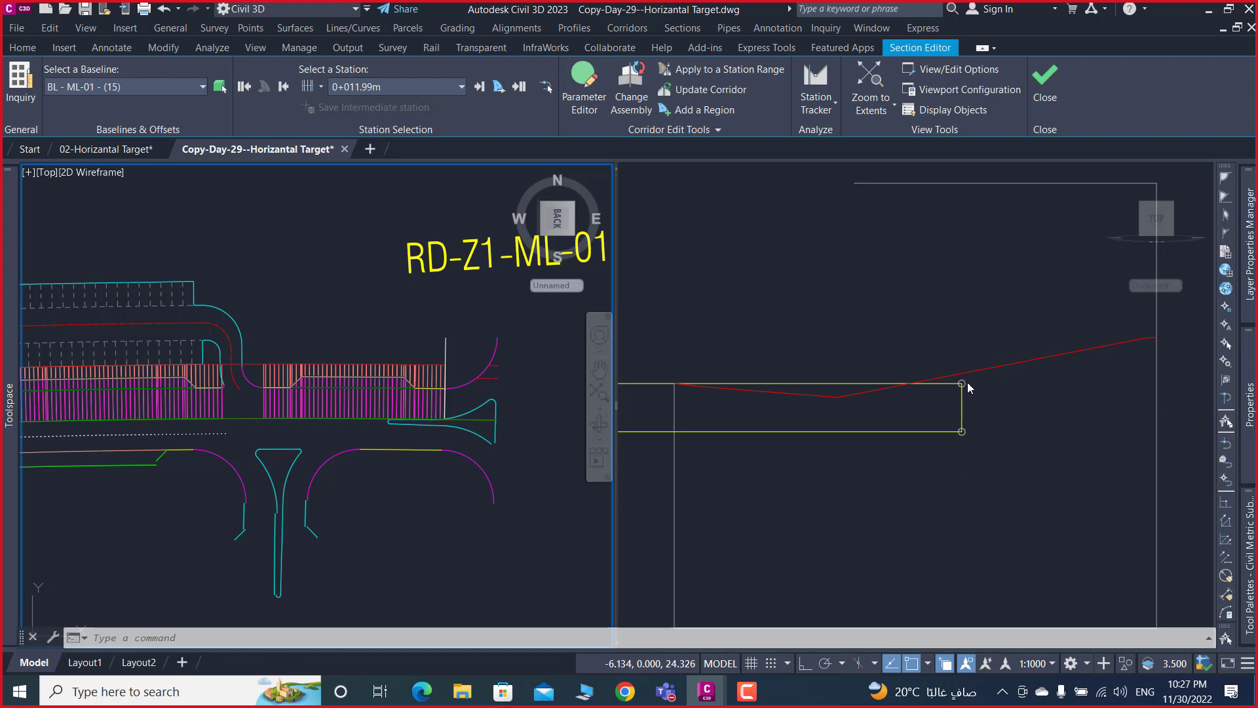
scroll(599, 385, up, 5)
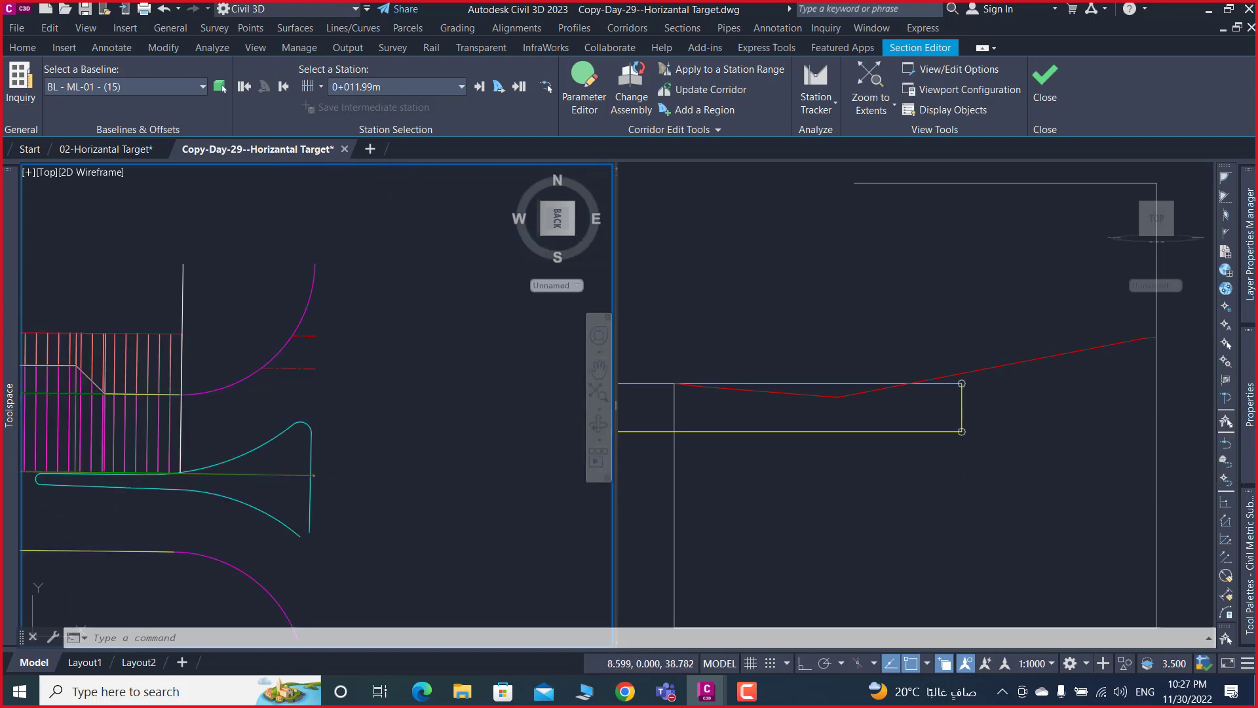
click(989, 425)
scroll(958, 376, up, 6)
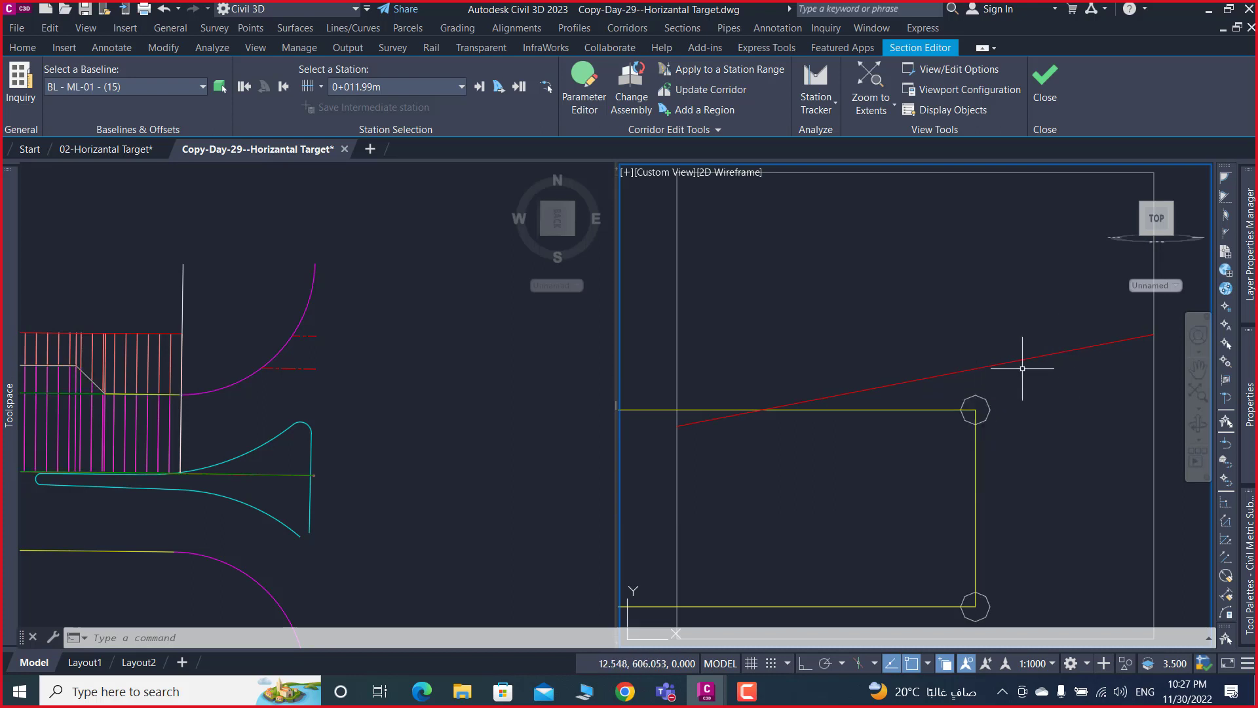
scroll(669, 415, down, 4)
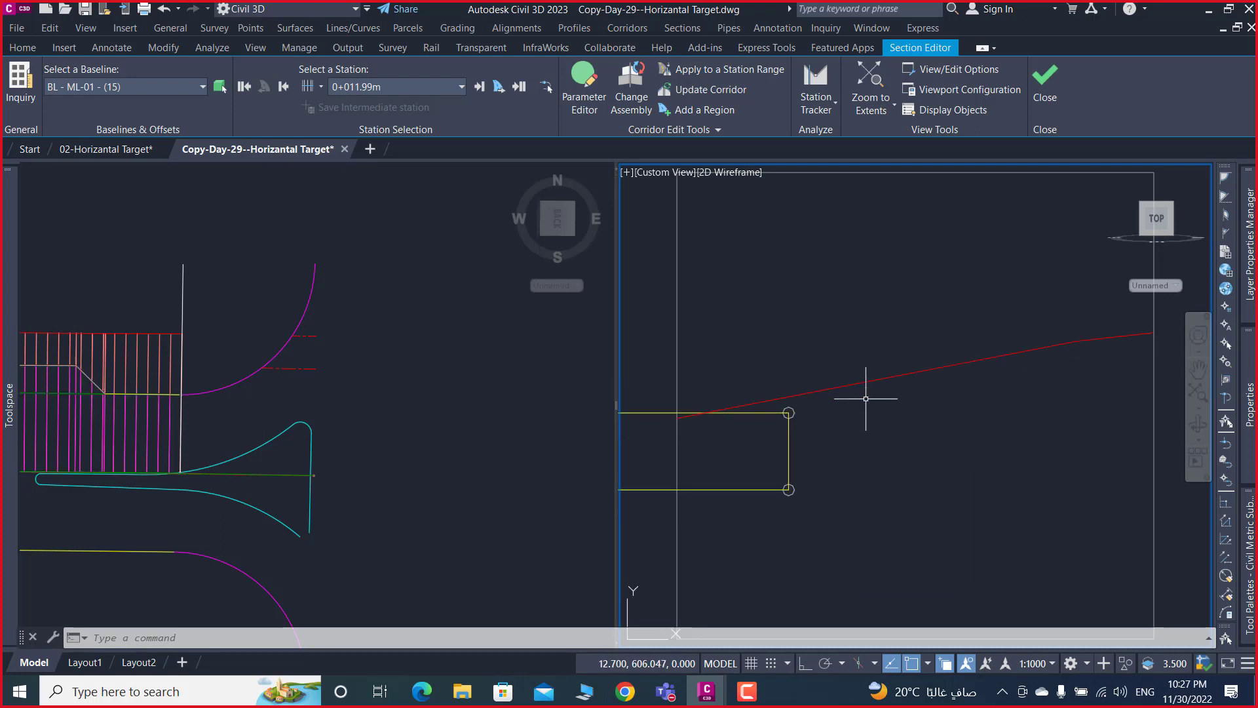
mouse_move(886, 413)
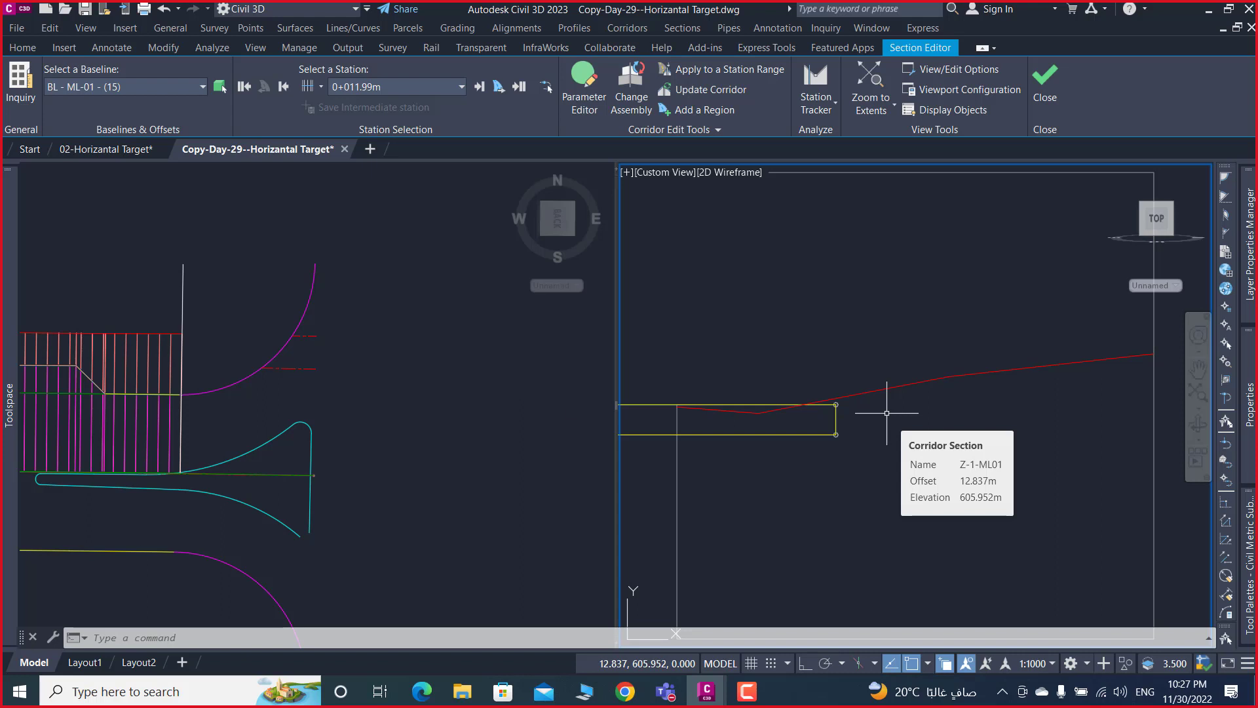
- Pan the plan view right, then close Section Editor back to a single plan view
click(534, 386)
scroll(534, 386, down, 4)
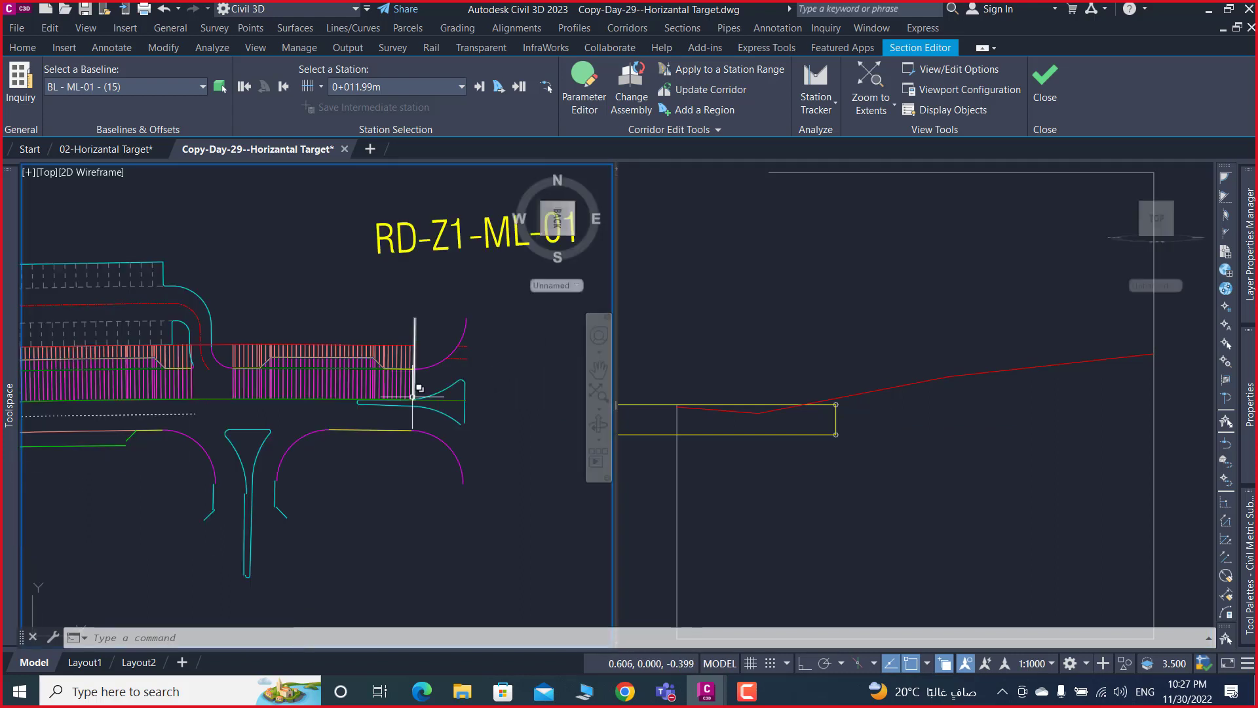
middle_drag(413, 397, 484, 403)
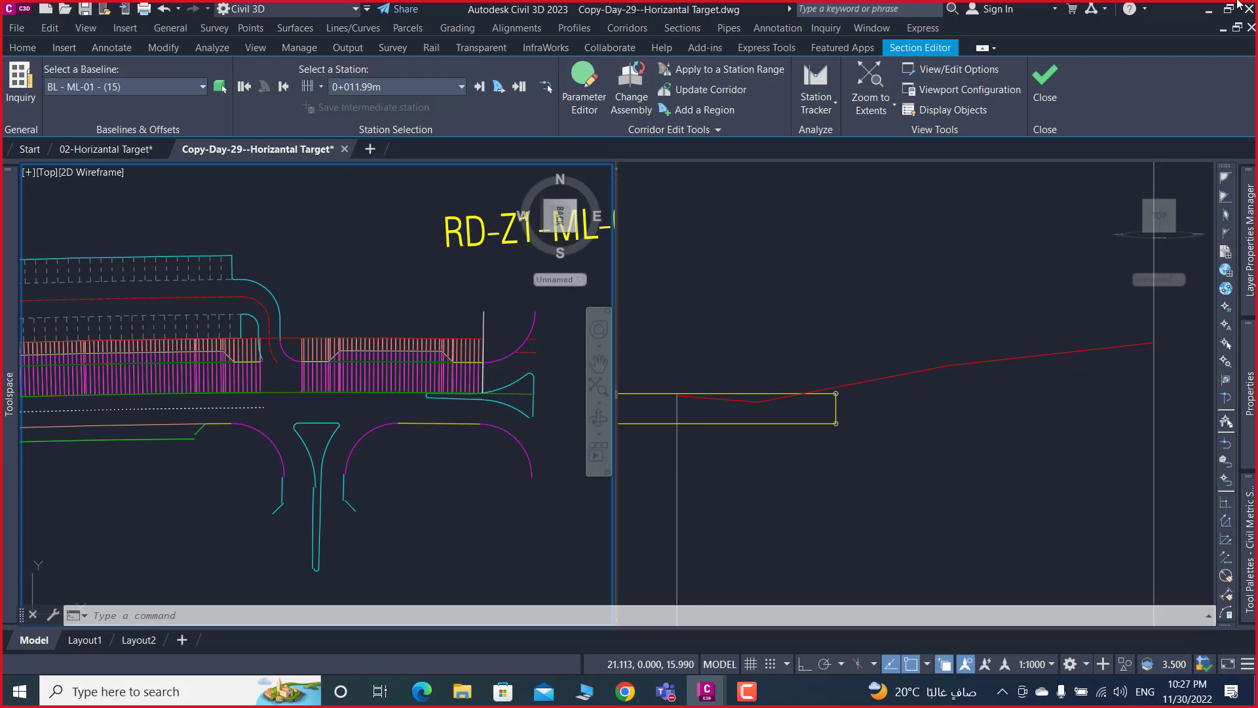
click(1056, 75)
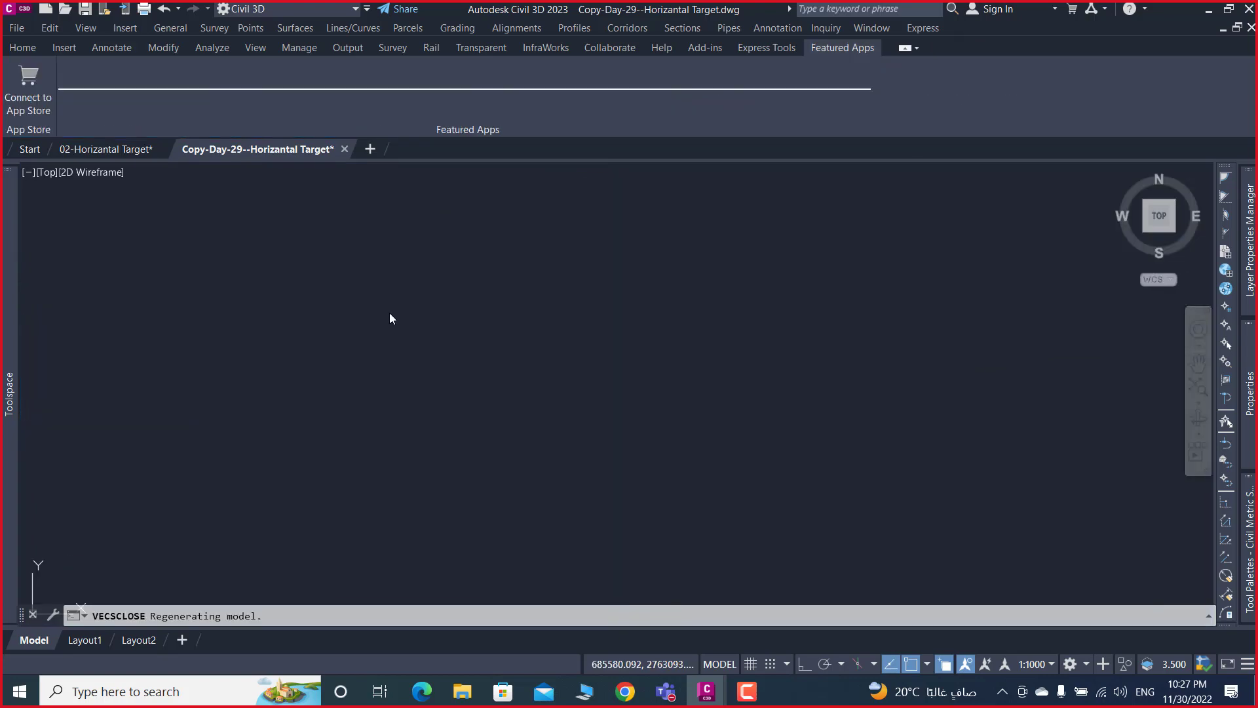
- Bring the parking entrance near road RD-Z1-ML-01 into view and select corridor Z-1-ML01
middle_drag(632, 284, 441, 326)
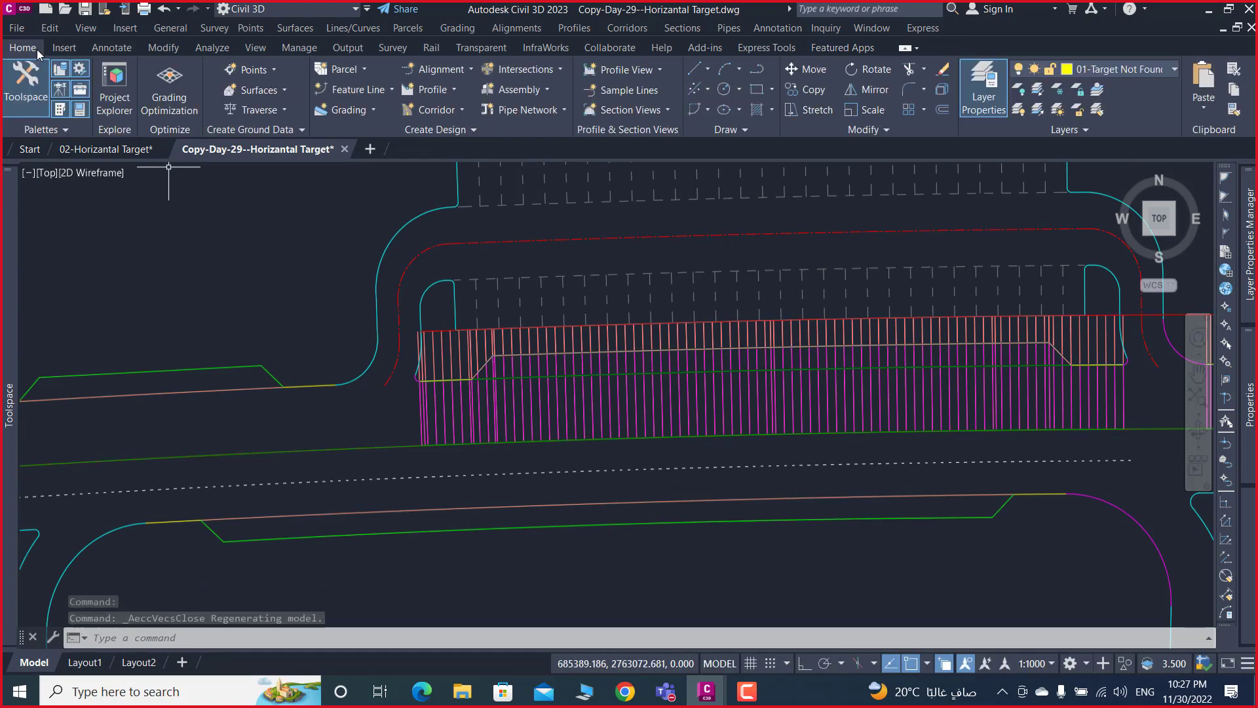
scroll(598, 282, down, 3)
middle_drag(599, 282, 462, 325)
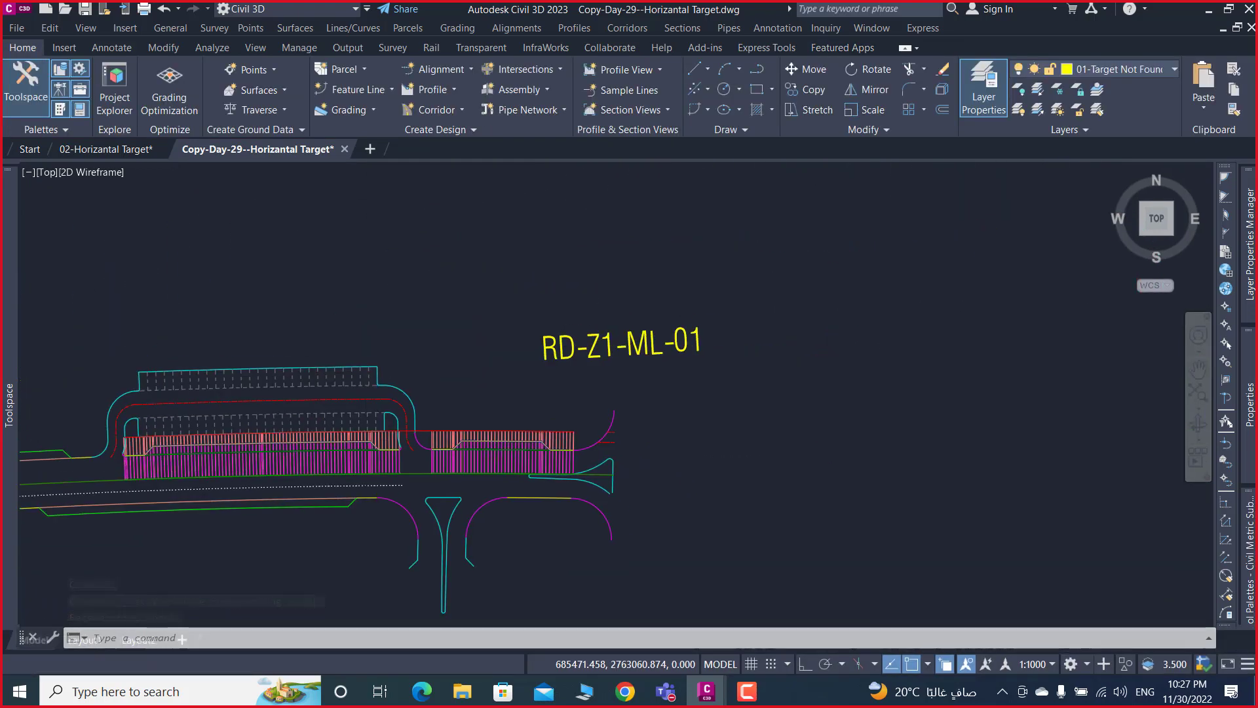
middle_drag(282, 393, 402, 419)
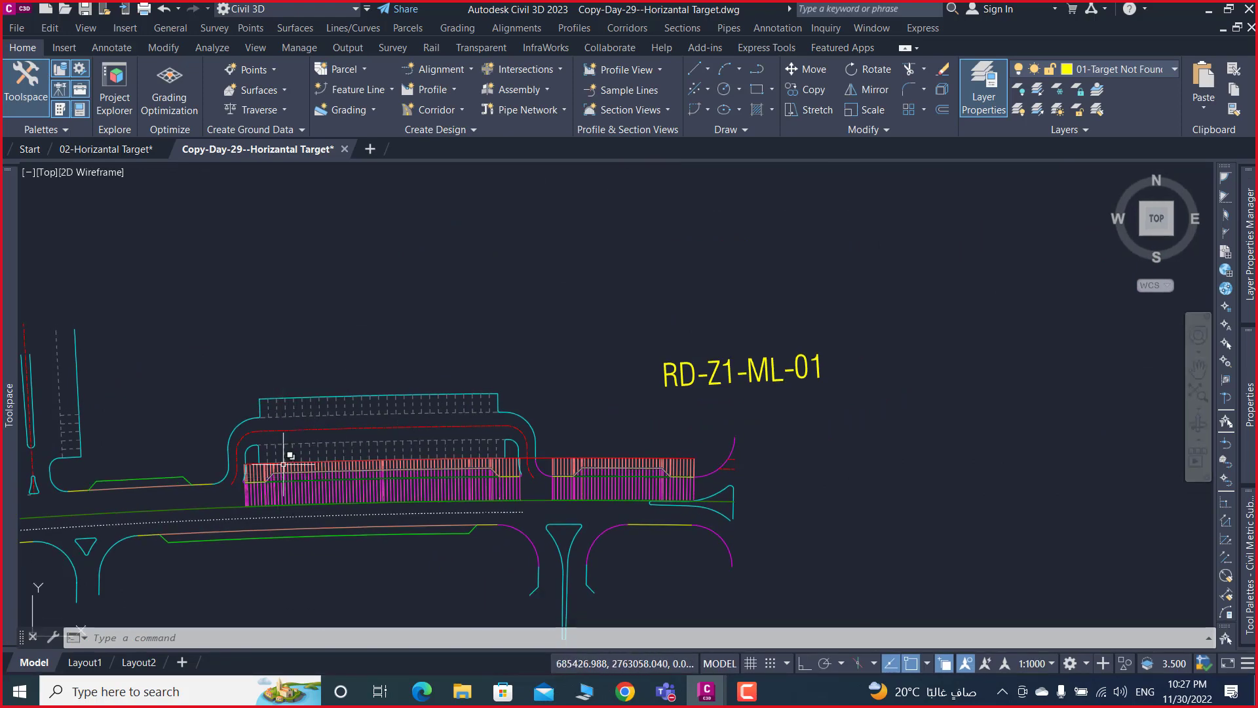
scroll(291, 455, up, 5)
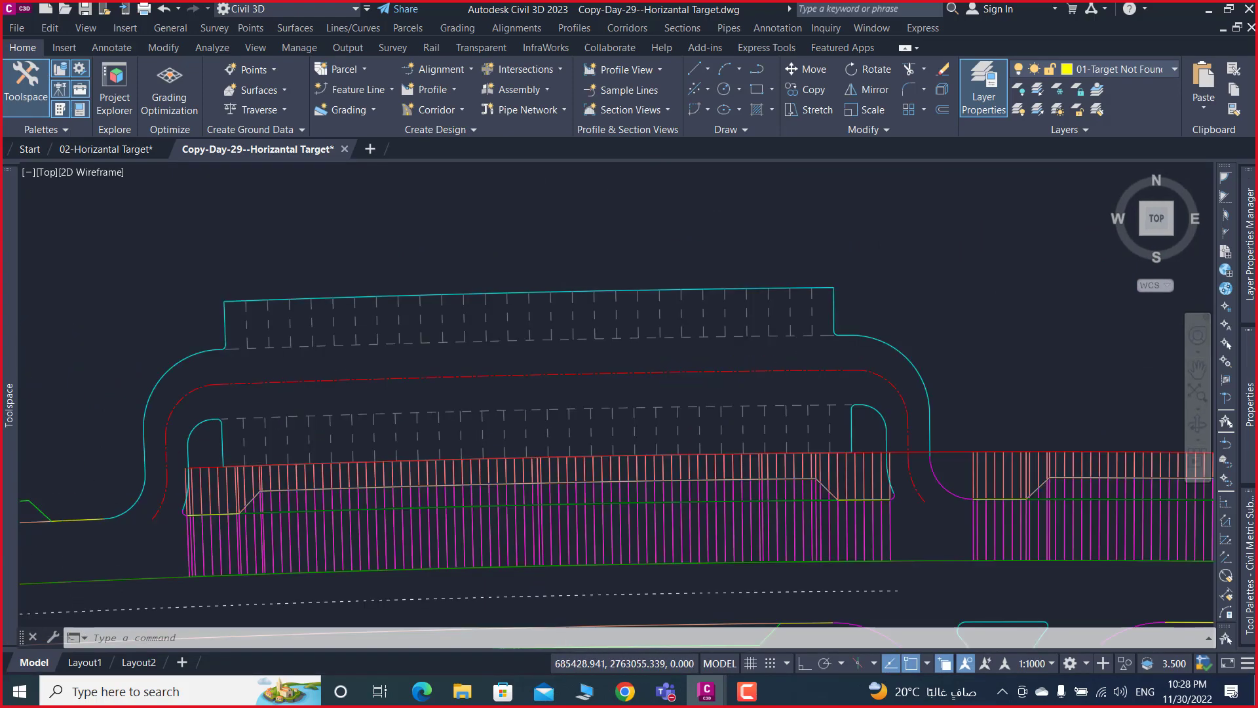
scroll(385, 476, down, 5)
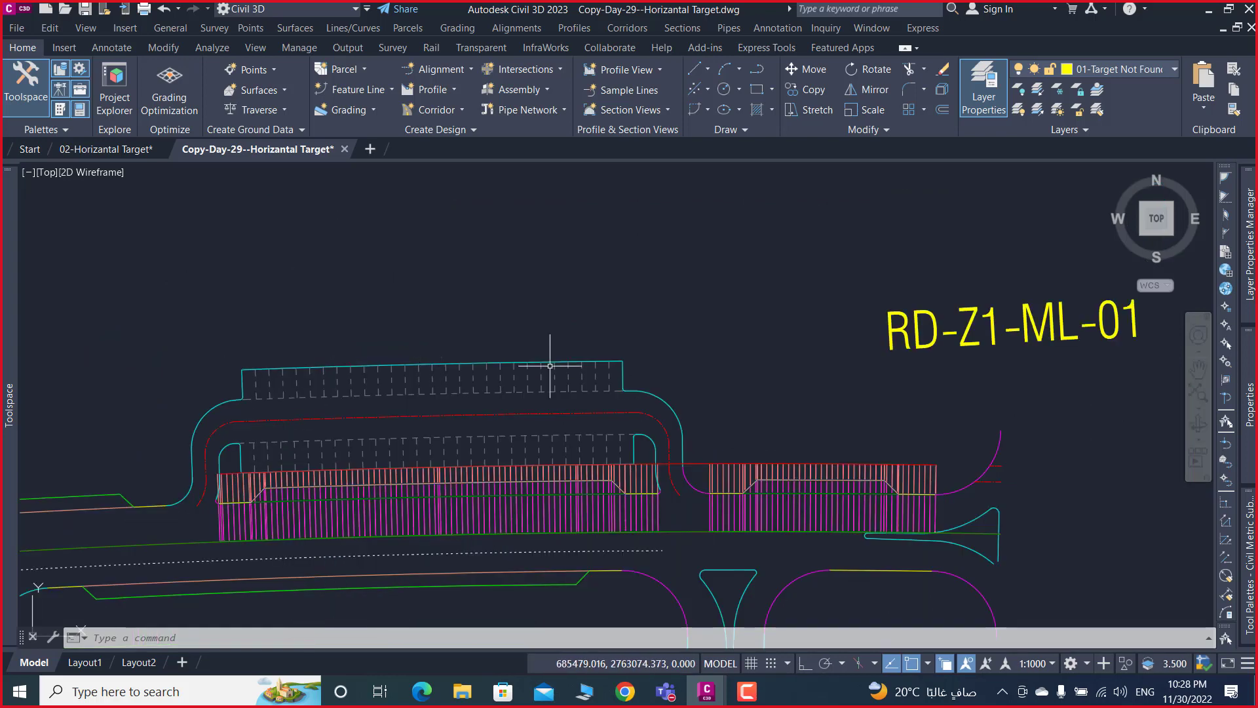
mouse_move(594, 395)
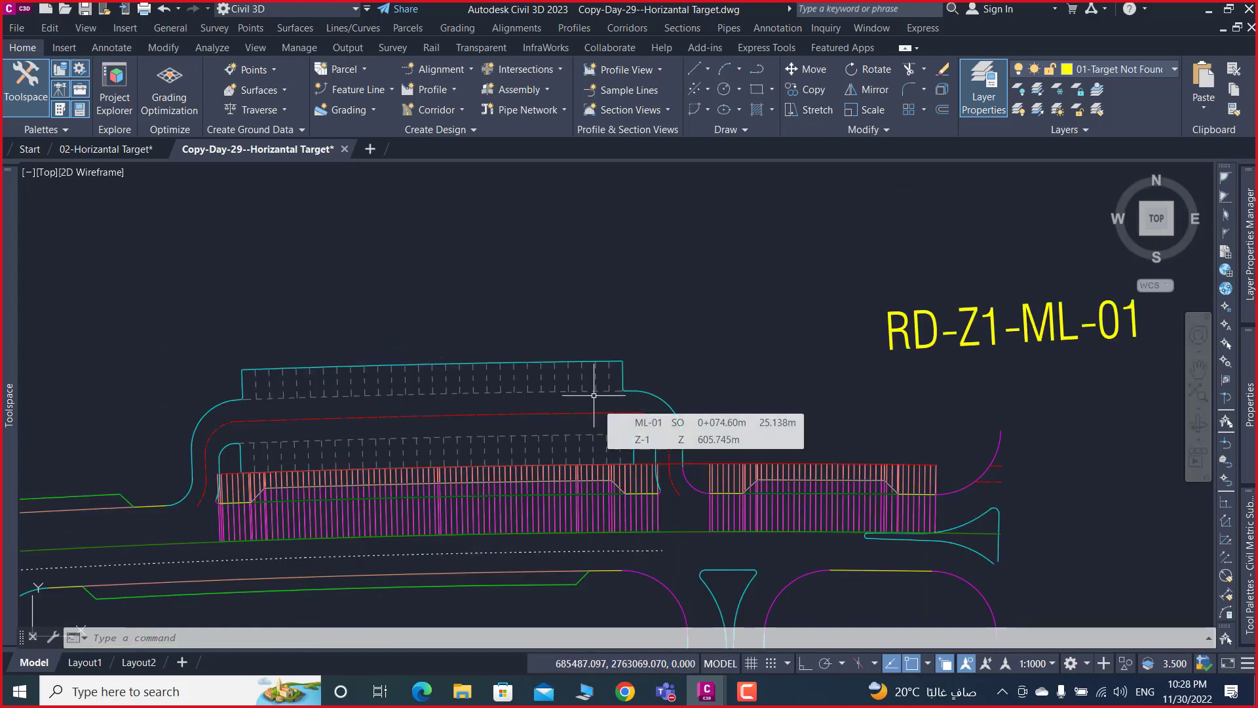
scroll(505, 478, up, 4)
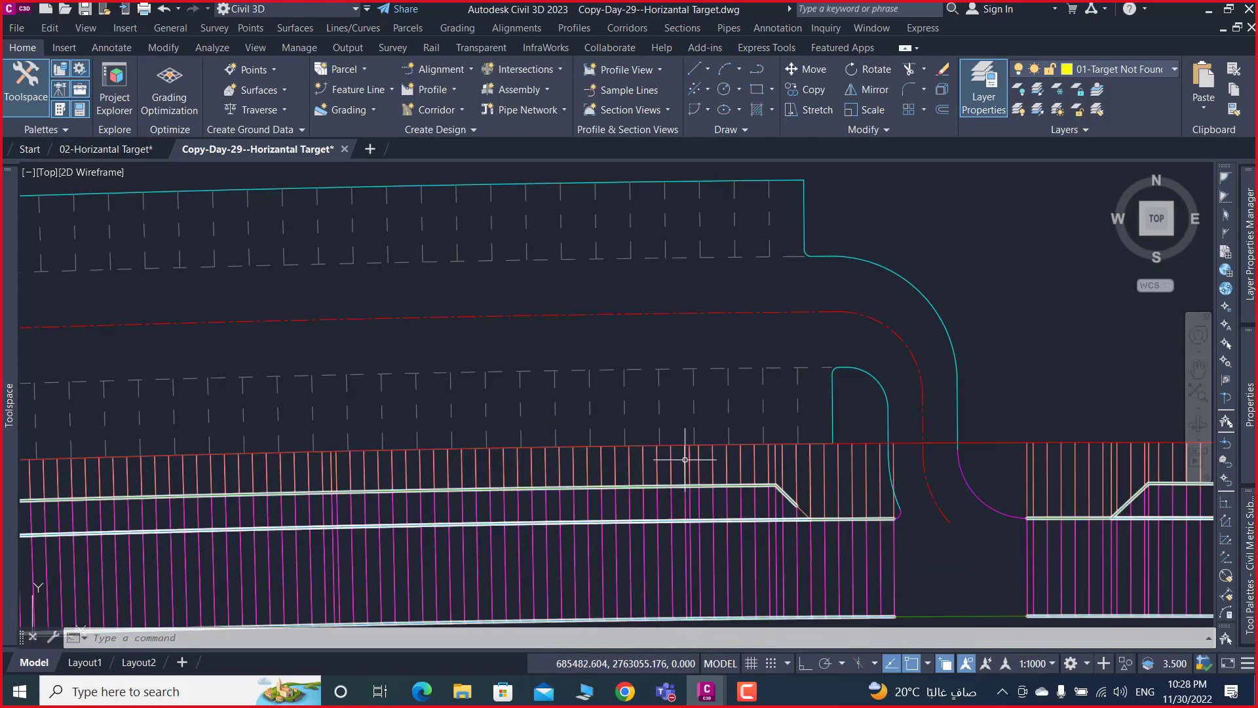
click(589, 457)
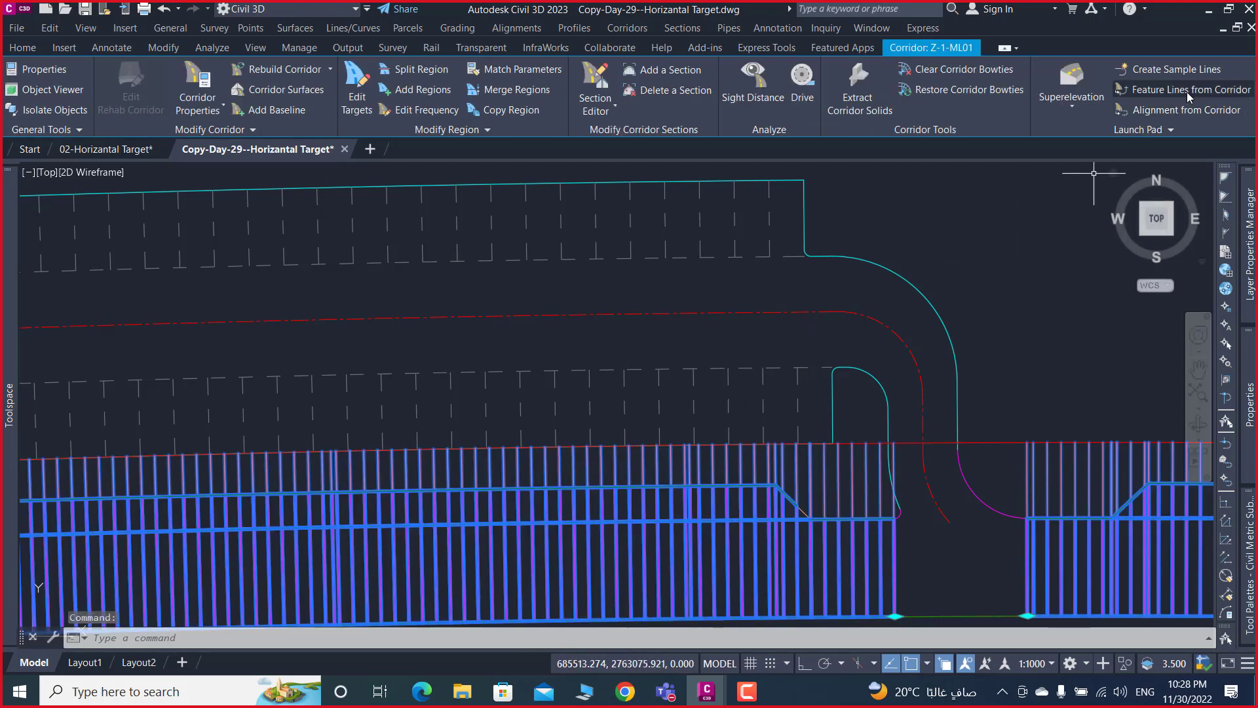
- Start Feature Lines from Corridor, then cancel it, deselect Z-1-ML01 and zoom out
click(1162, 130)
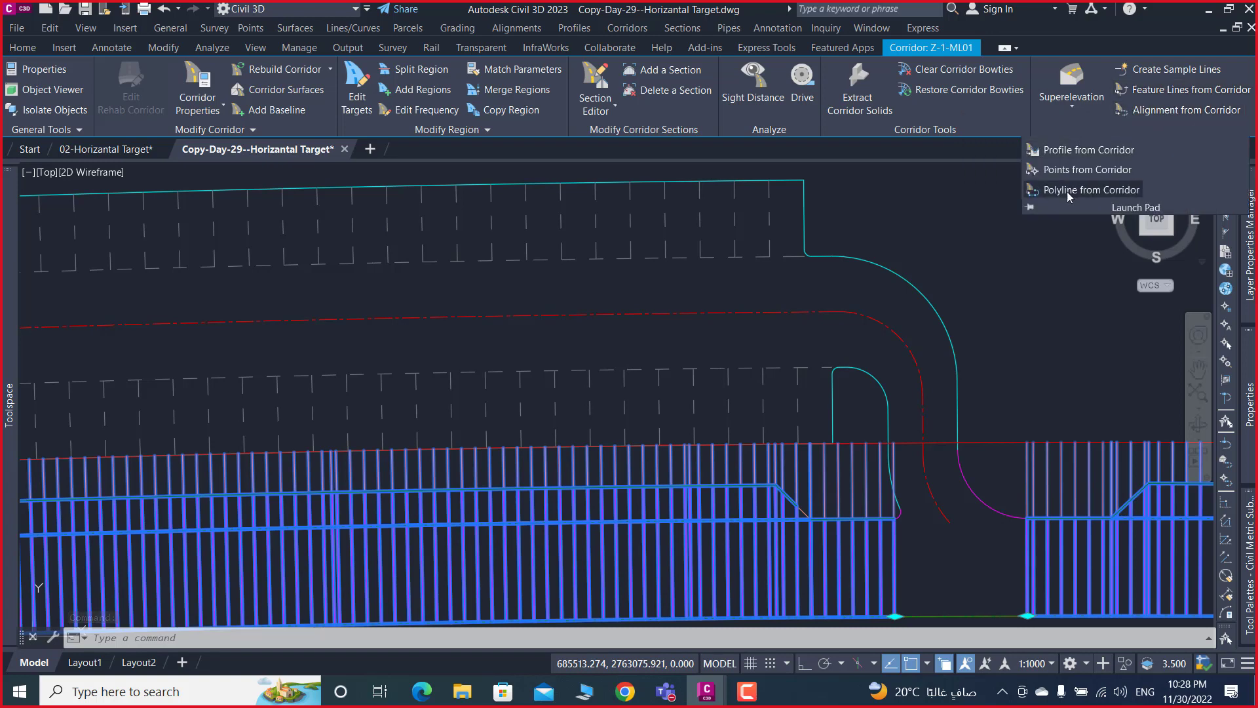
click(1149, 92)
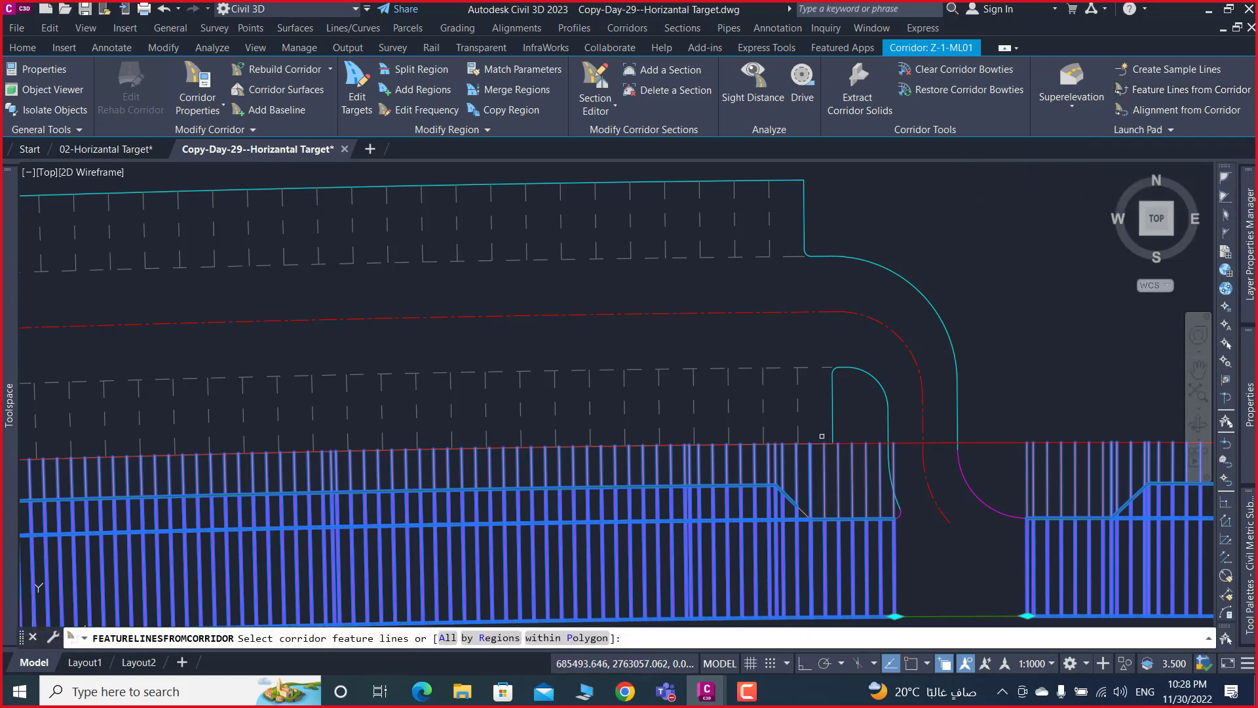
scroll(831, 442, down, 2)
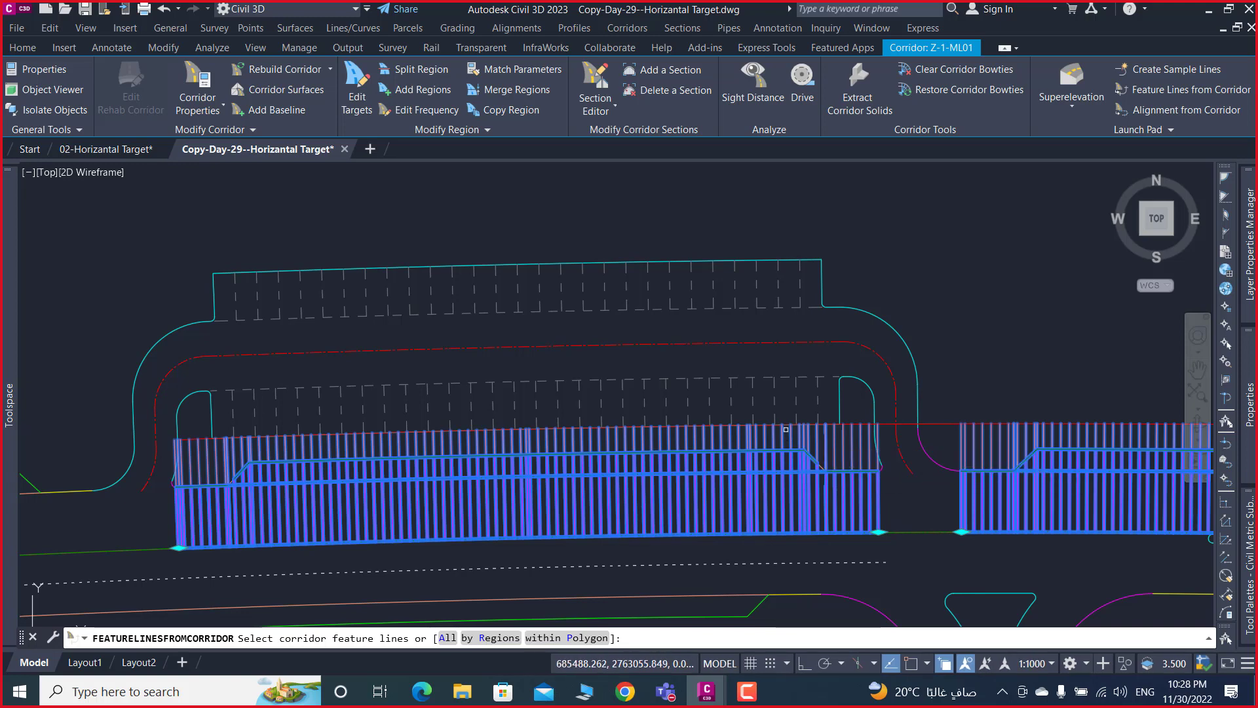
scroll(786, 429, up, 2)
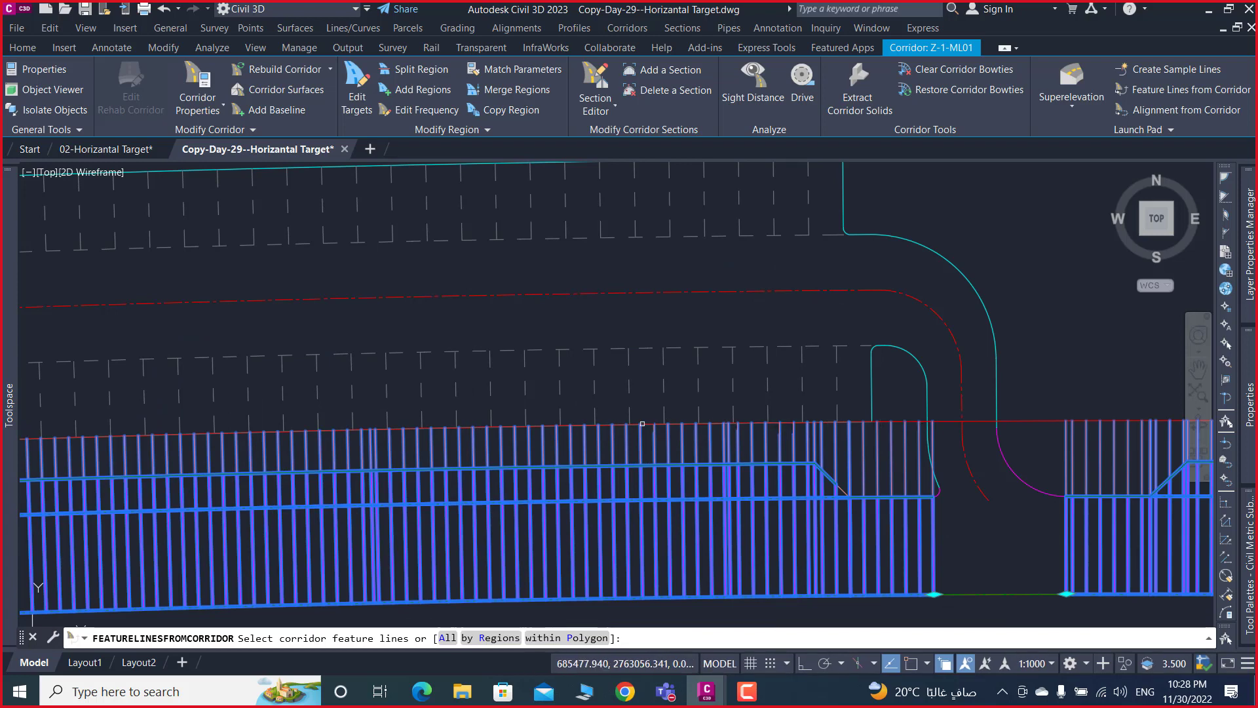
scroll(642, 424, down, 2)
key(Escape)
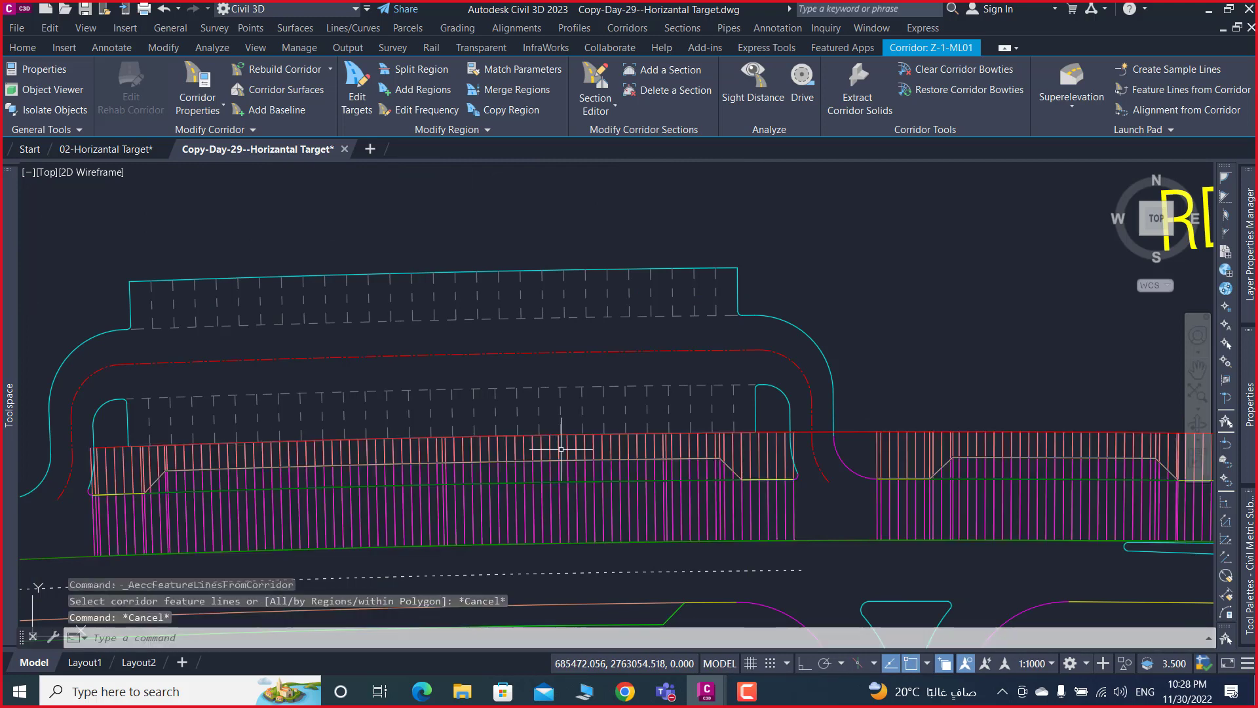
key(Escape)
key(Escape)
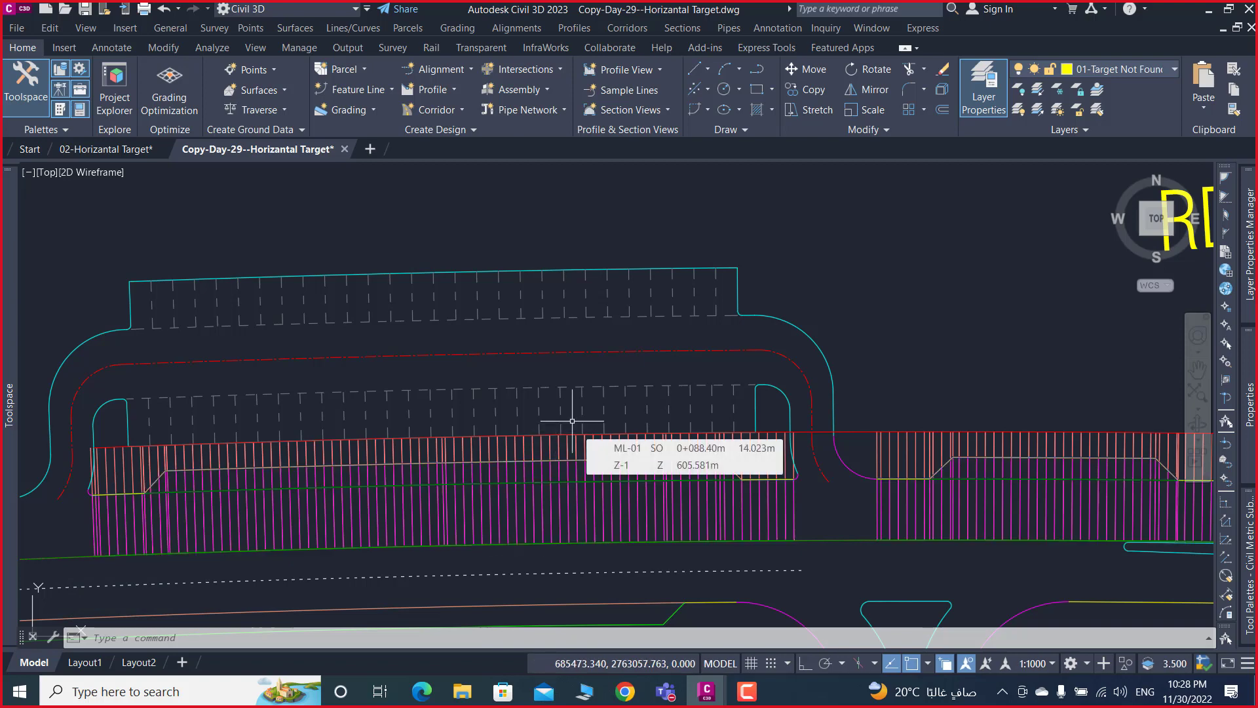
scroll(574, 418, down, 5)
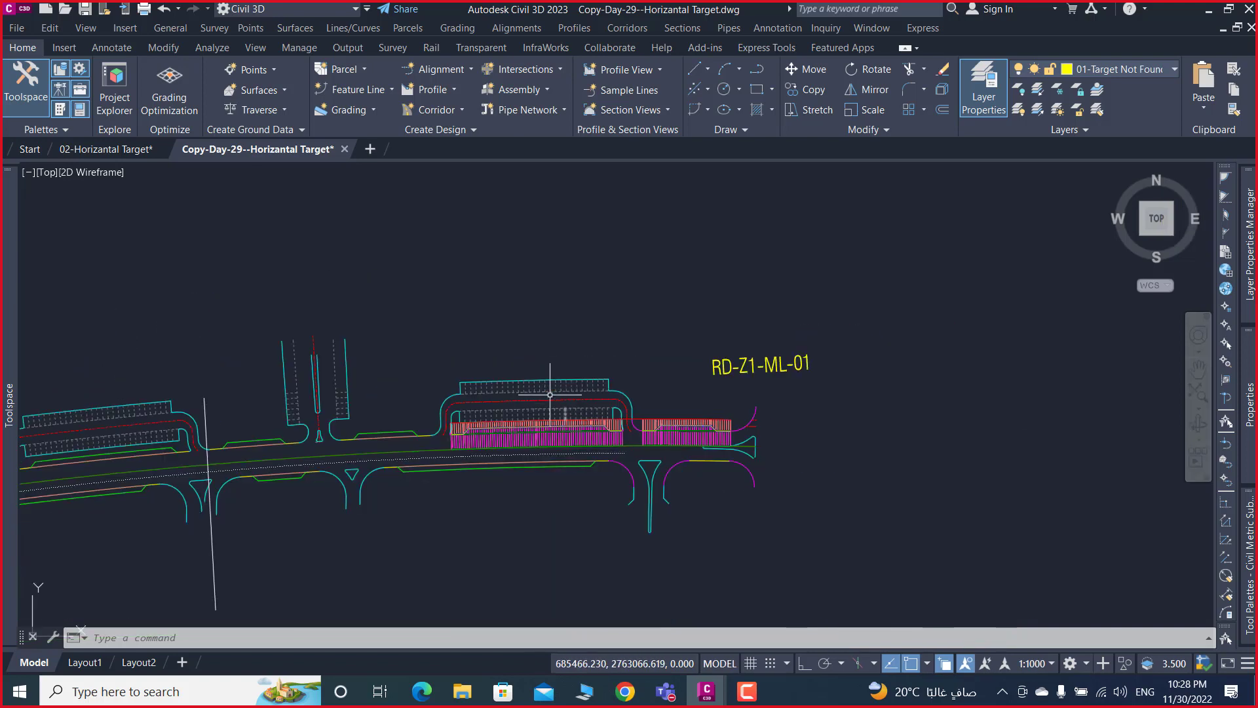
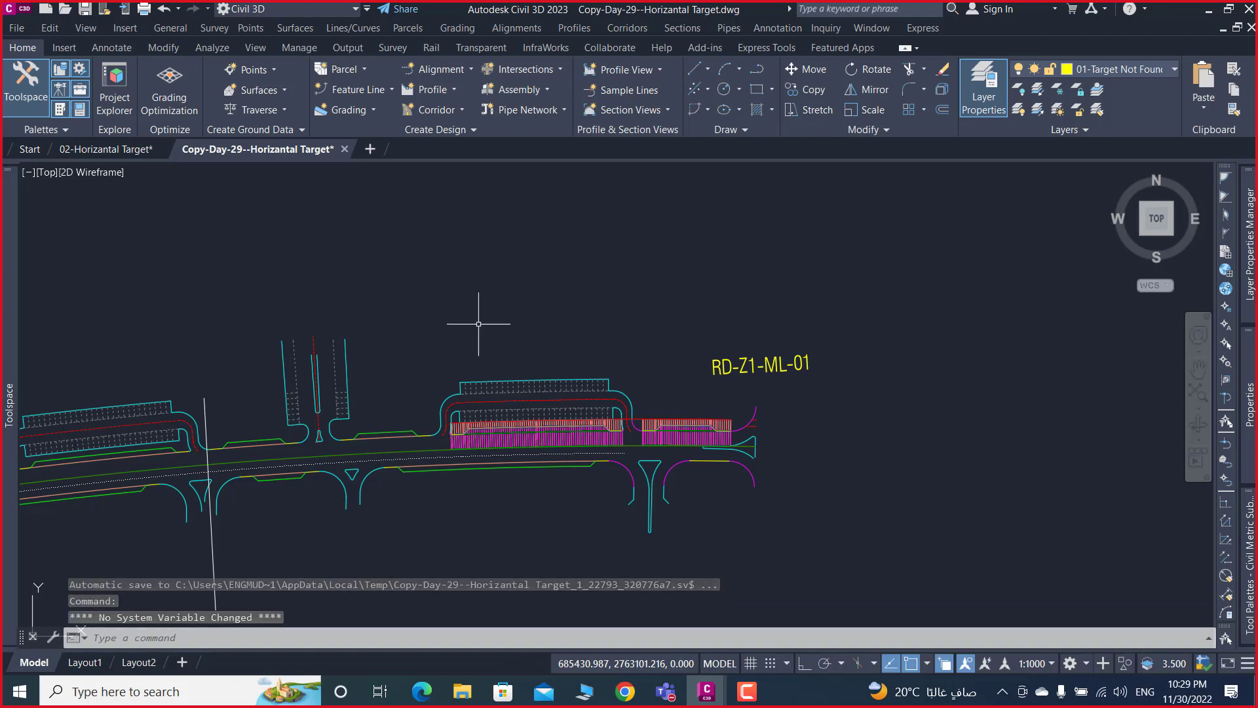
- Zoom out of the current drawing view
scroll(530, 469, down, 2)
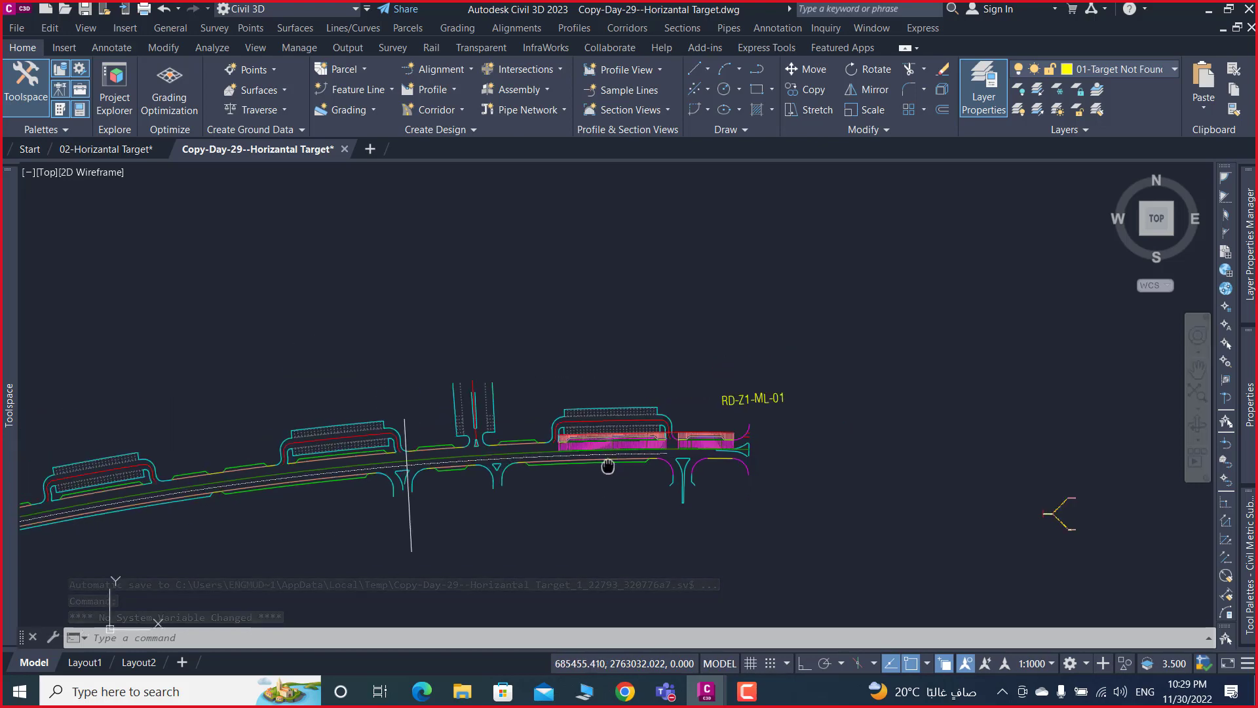
- Open RD-801 TO RD-804.dwg from 20220906 IFC > 2. Roads > CAD > (800) ROUGH GRADING
click(29, 150)
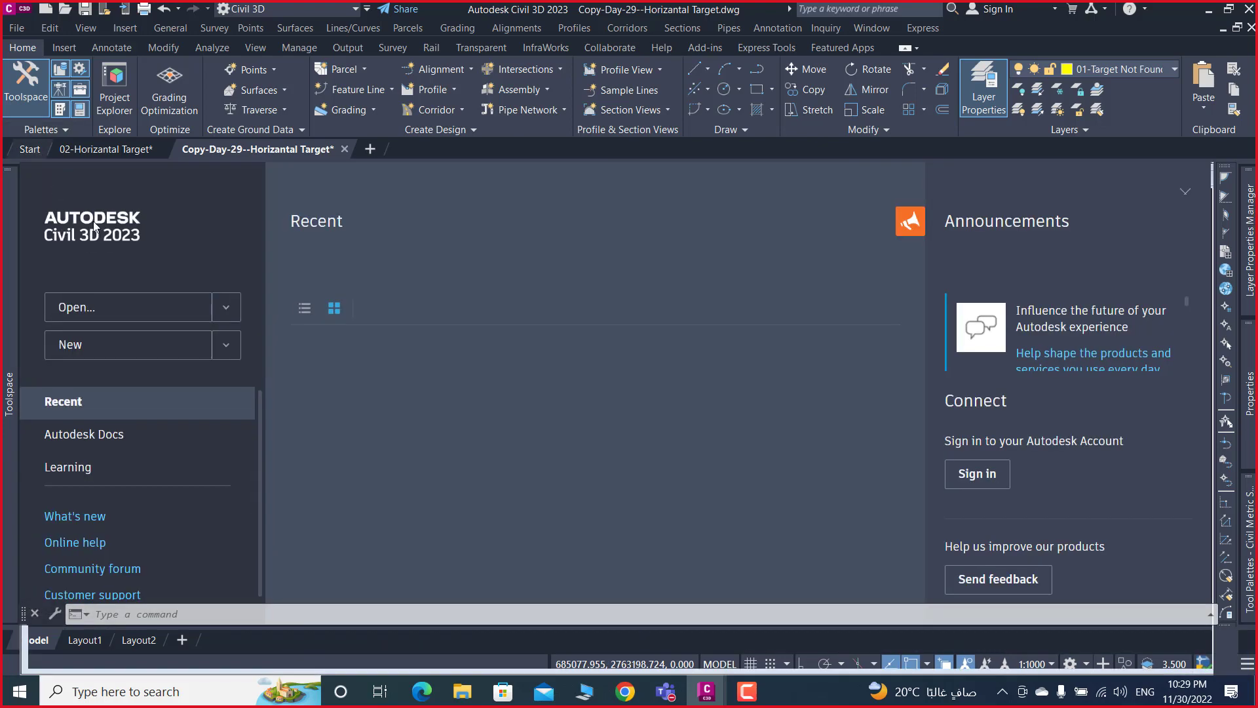
key(ctrl+o)
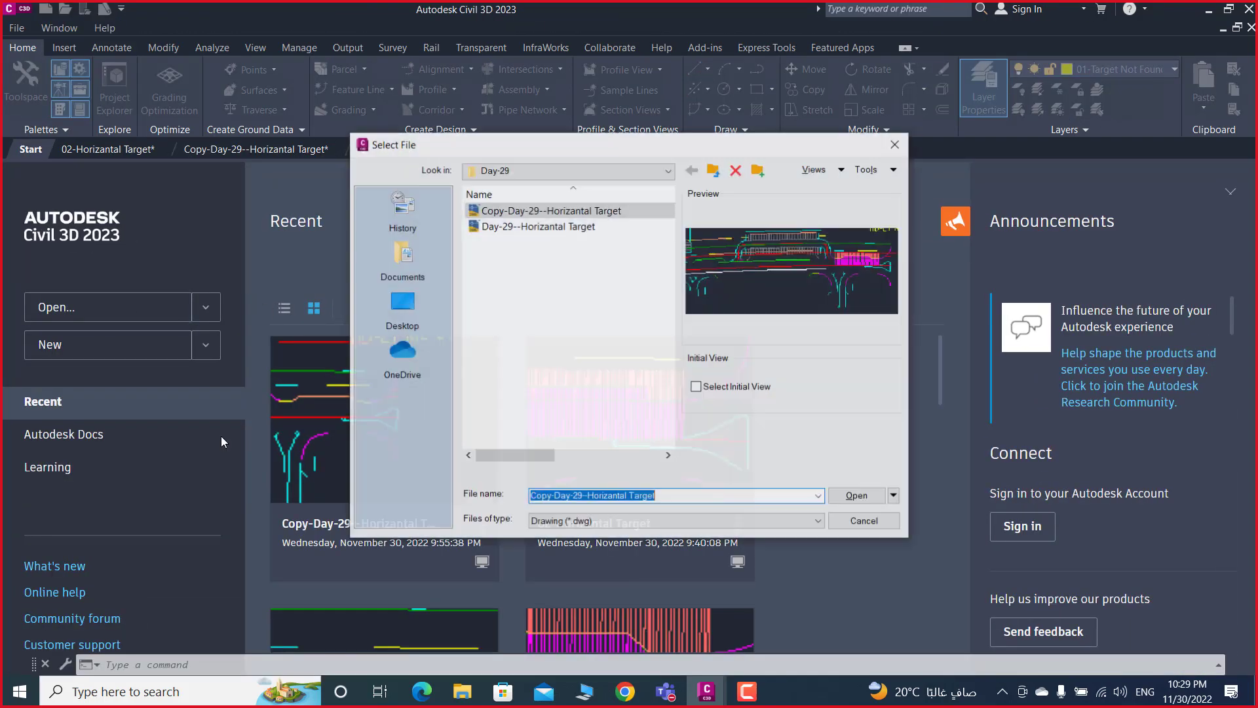
click(714, 171)
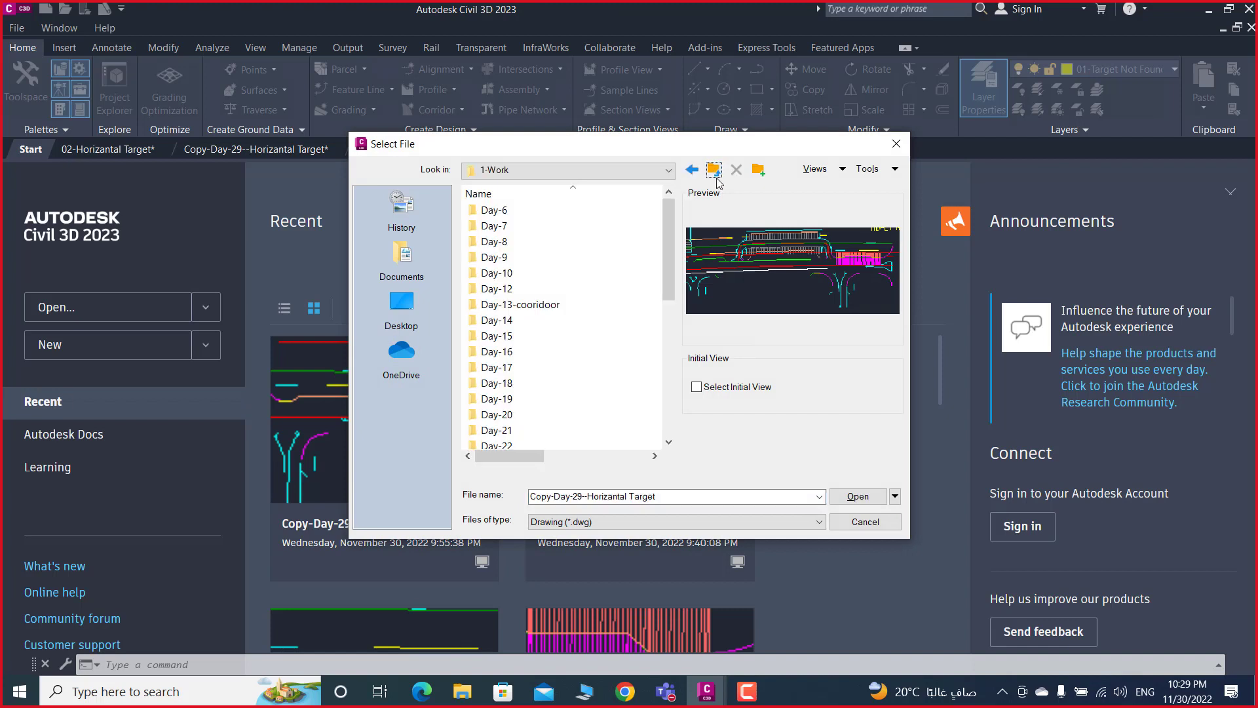
click(718, 175)
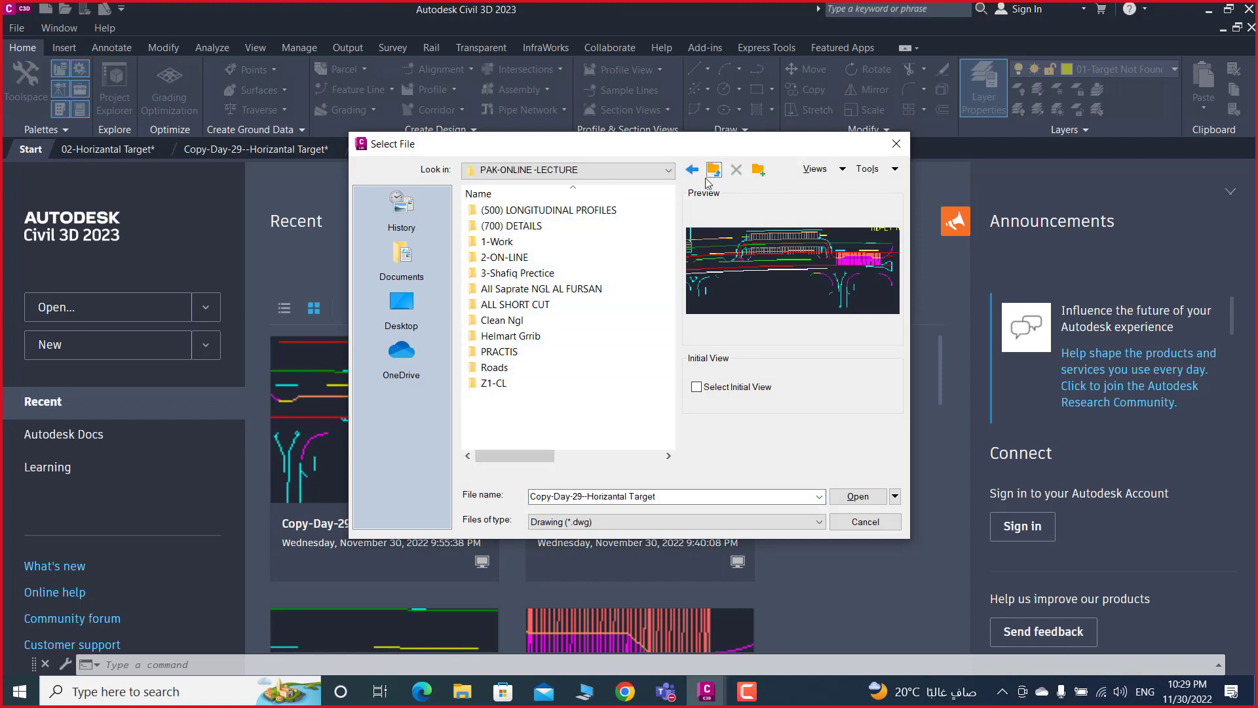
click(713, 170)
double_click(537, 217)
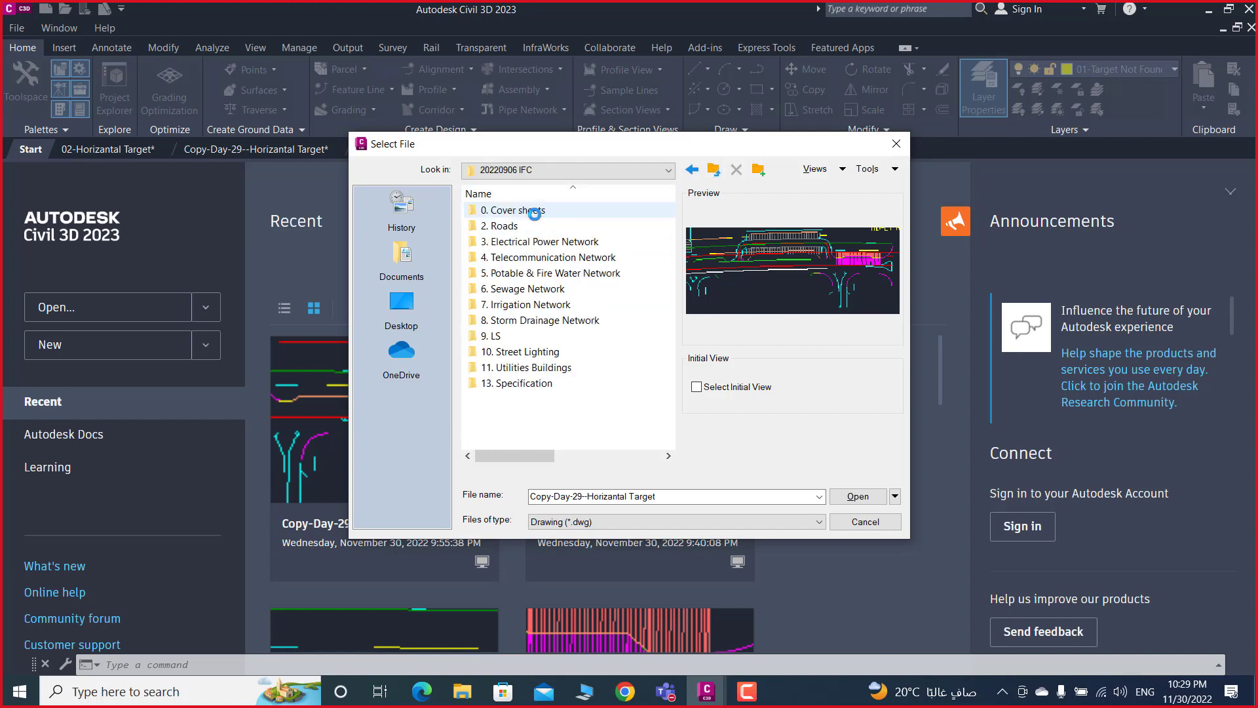
double_click(521, 225)
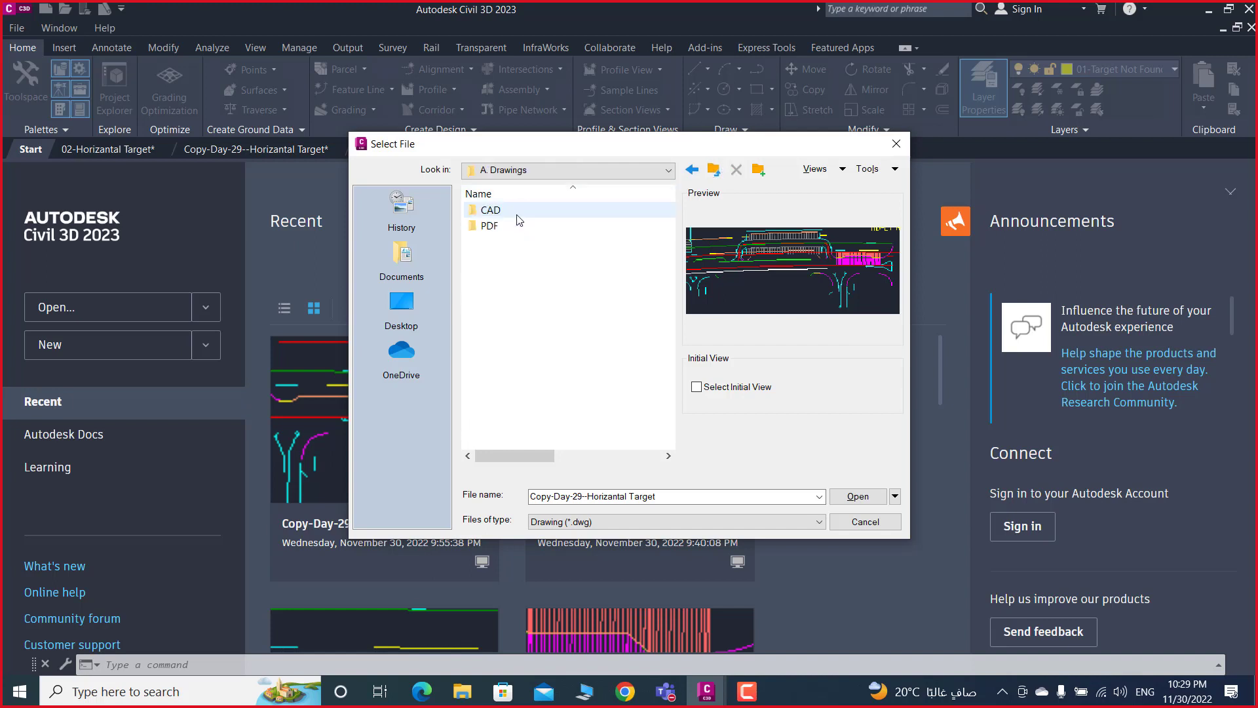
double_click(514, 213)
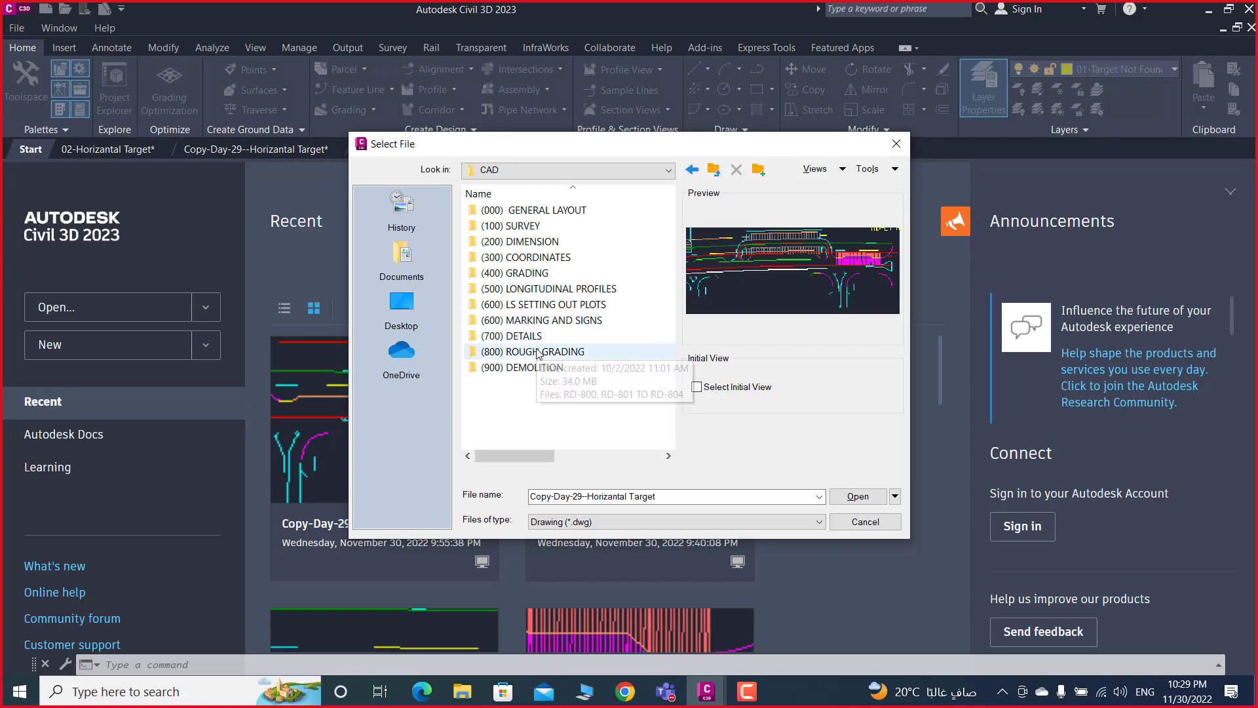
double_click(538, 352)
click(515, 226)
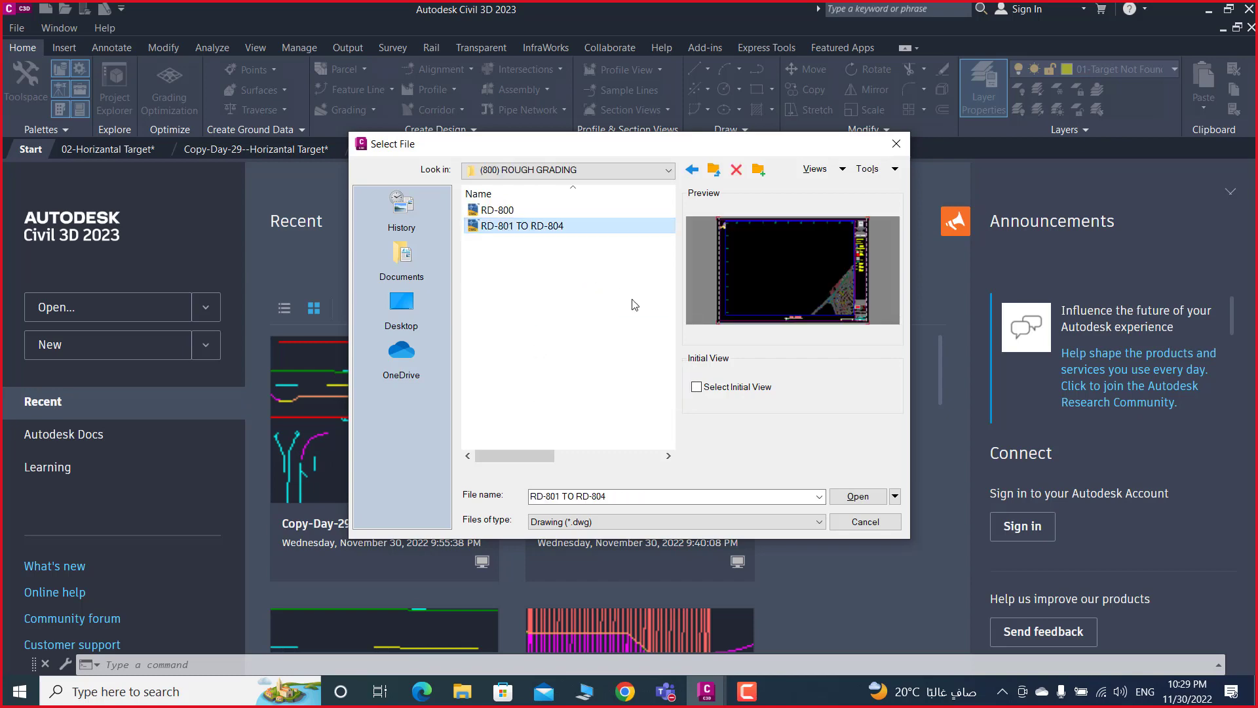
click(853, 496)
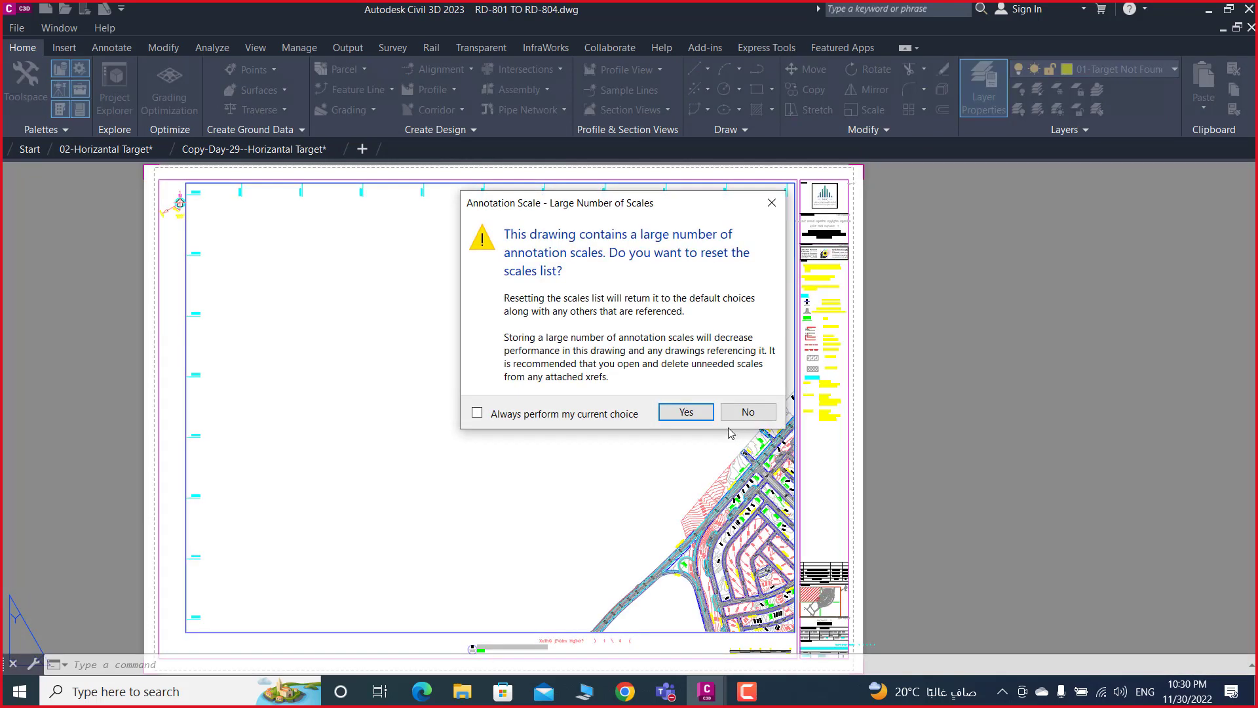
- Decline resetting annotation scales, keeping the existing scale list
click(744, 413)
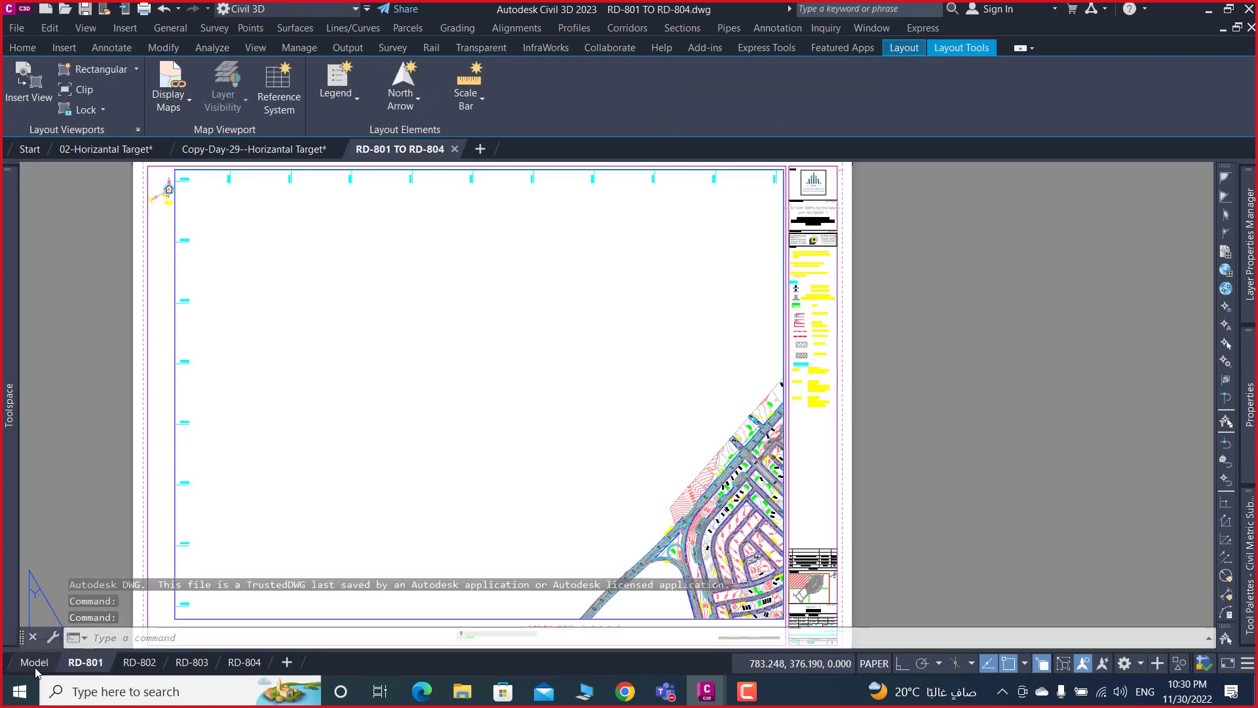
- Switch to model space and frame the RD-Z1-ML-01 grading area with its contour labels
click(38, 663)
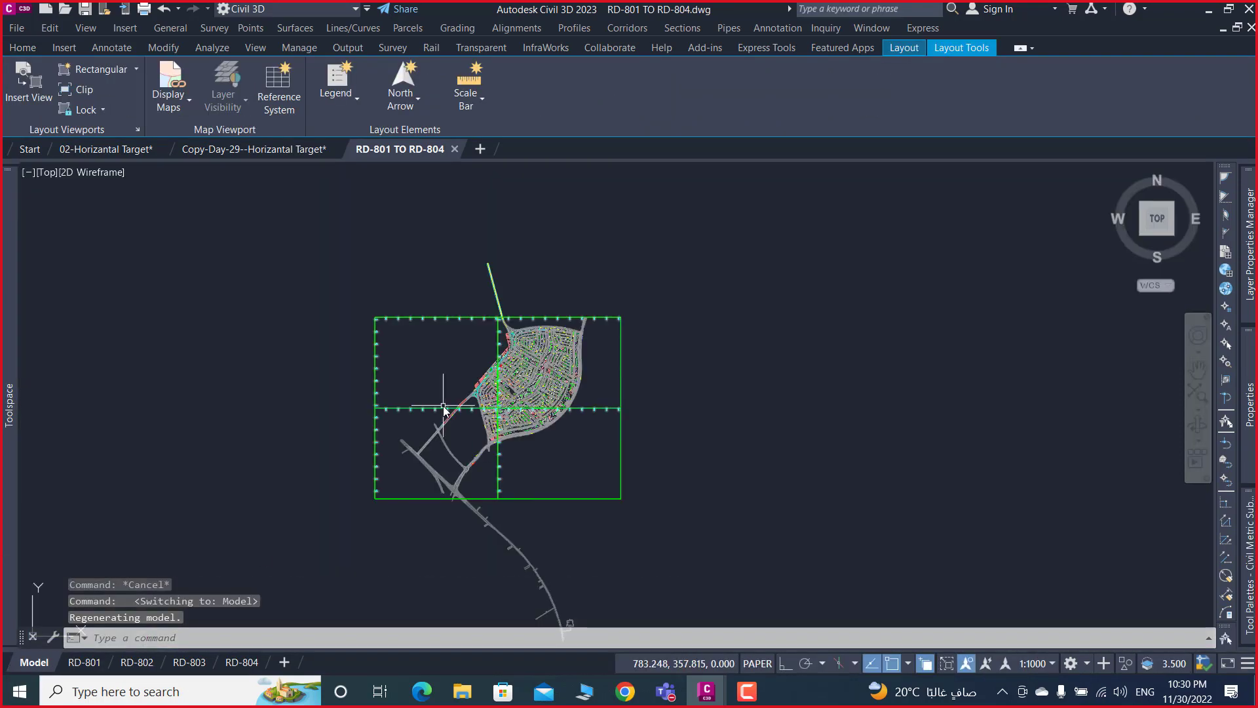
scroll(562, 354, up, 3)
scroll(562, 355, up, 5)
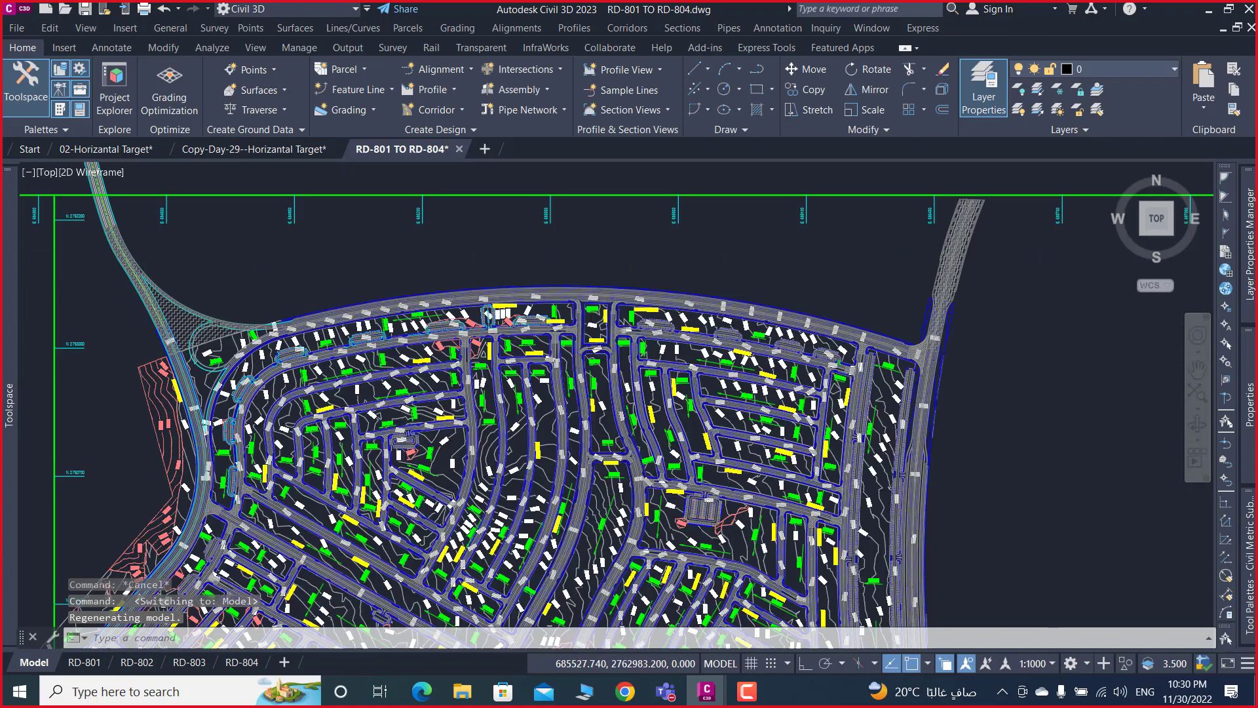
scroll(562, 355, up, 2)
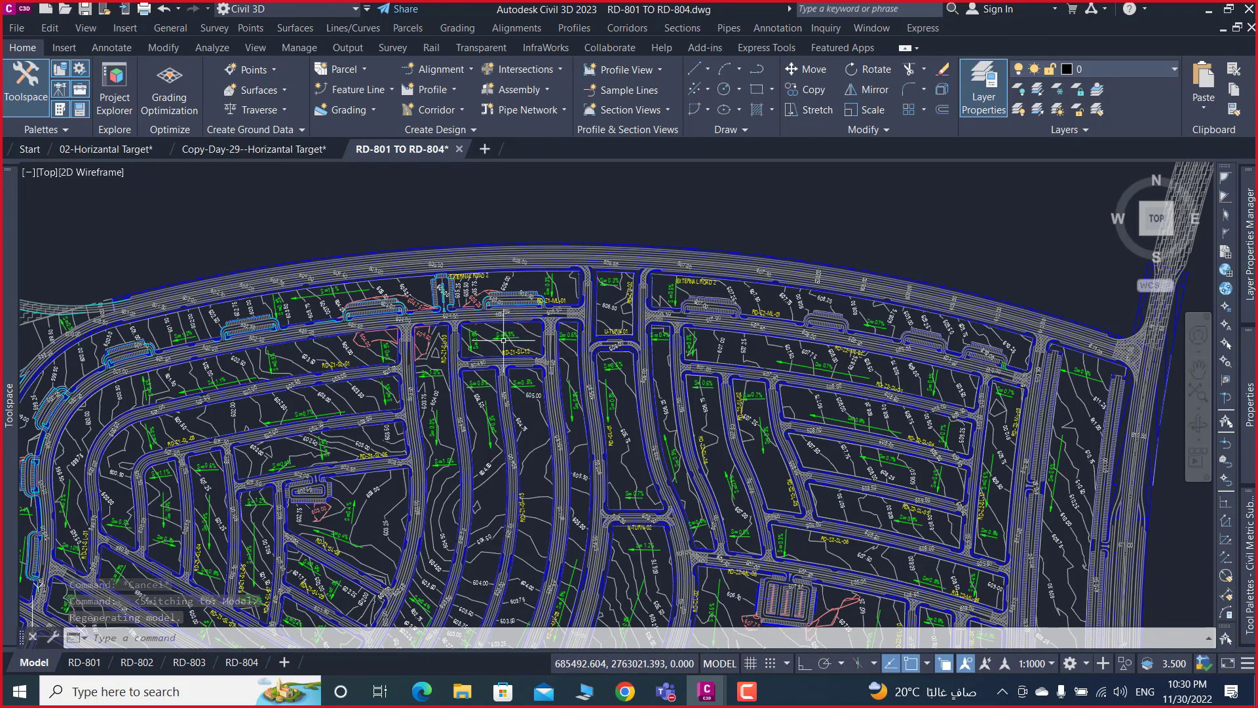
scroll(499, 341, up, 4)
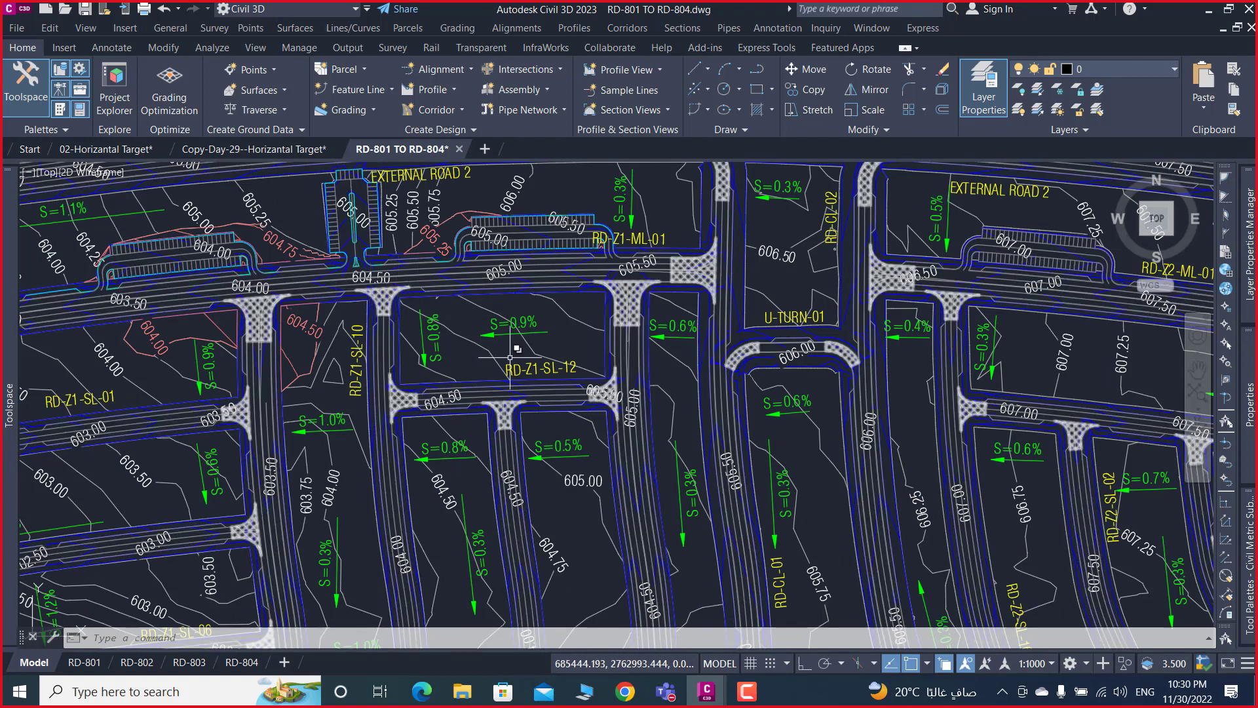
middle_drag(515, 359, 533, 373)
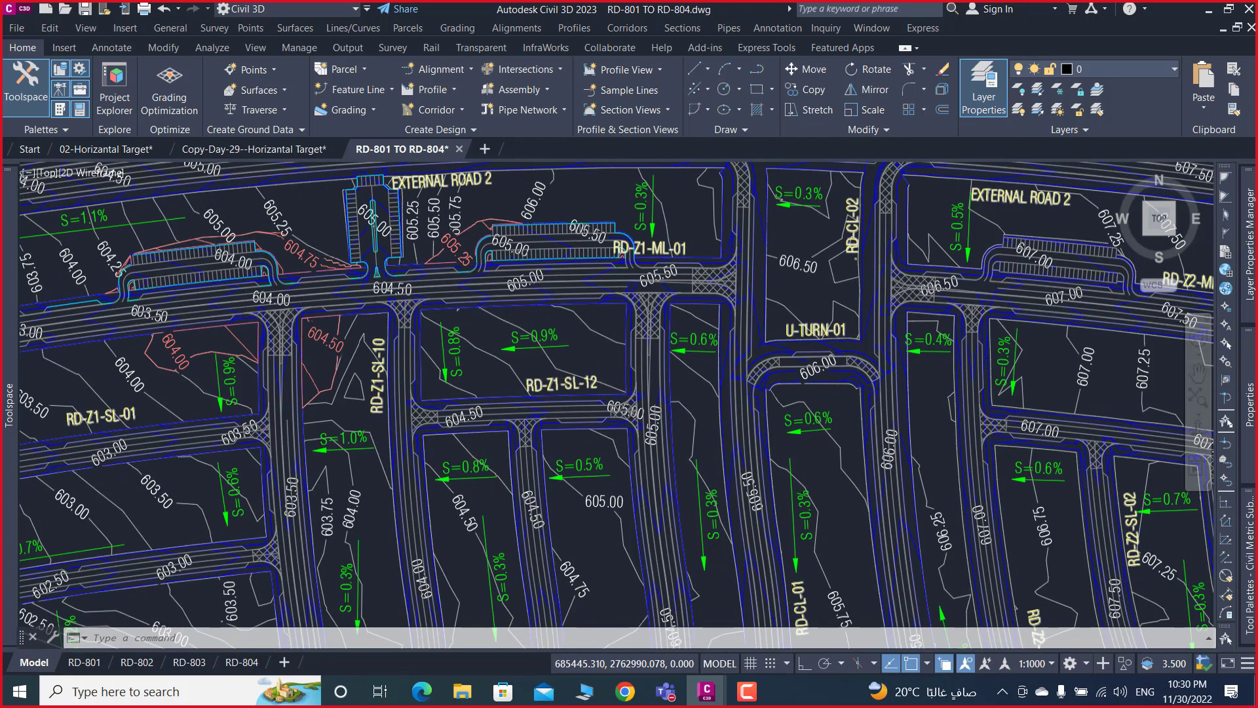
scroll(587, 310, down, 3)
scroll(588, 309, down, 3)
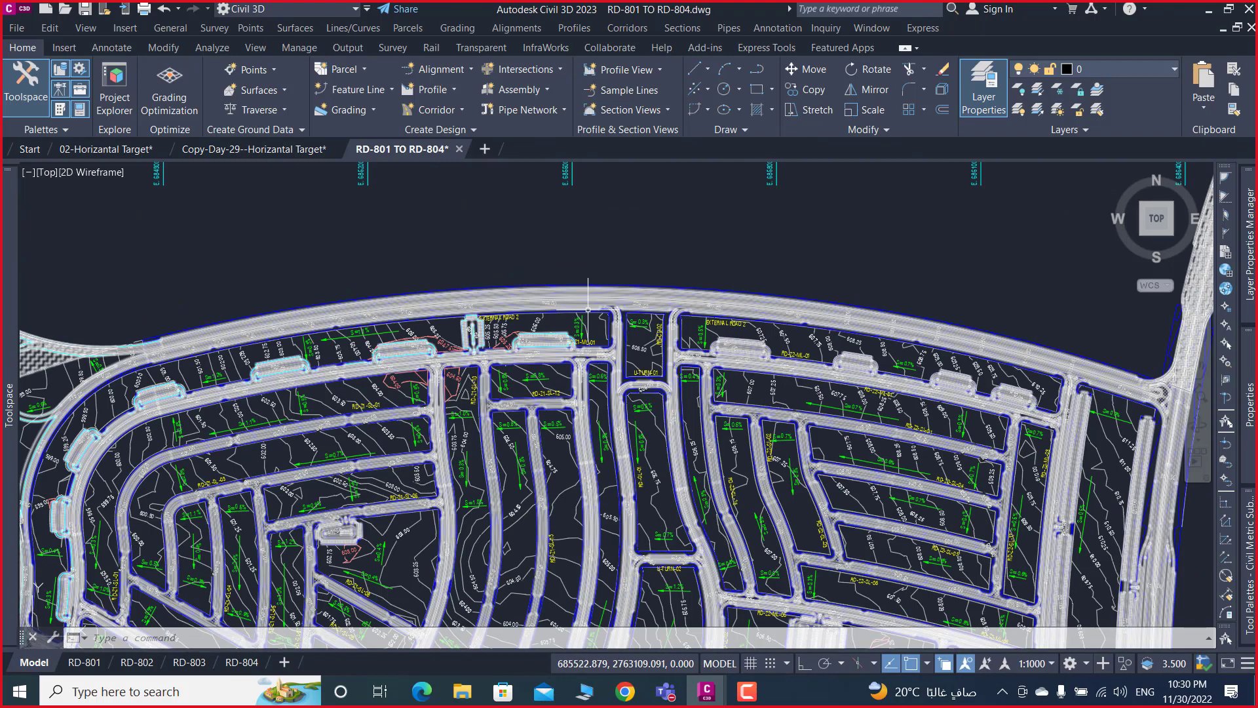
scroll(569, 365, up, 5)
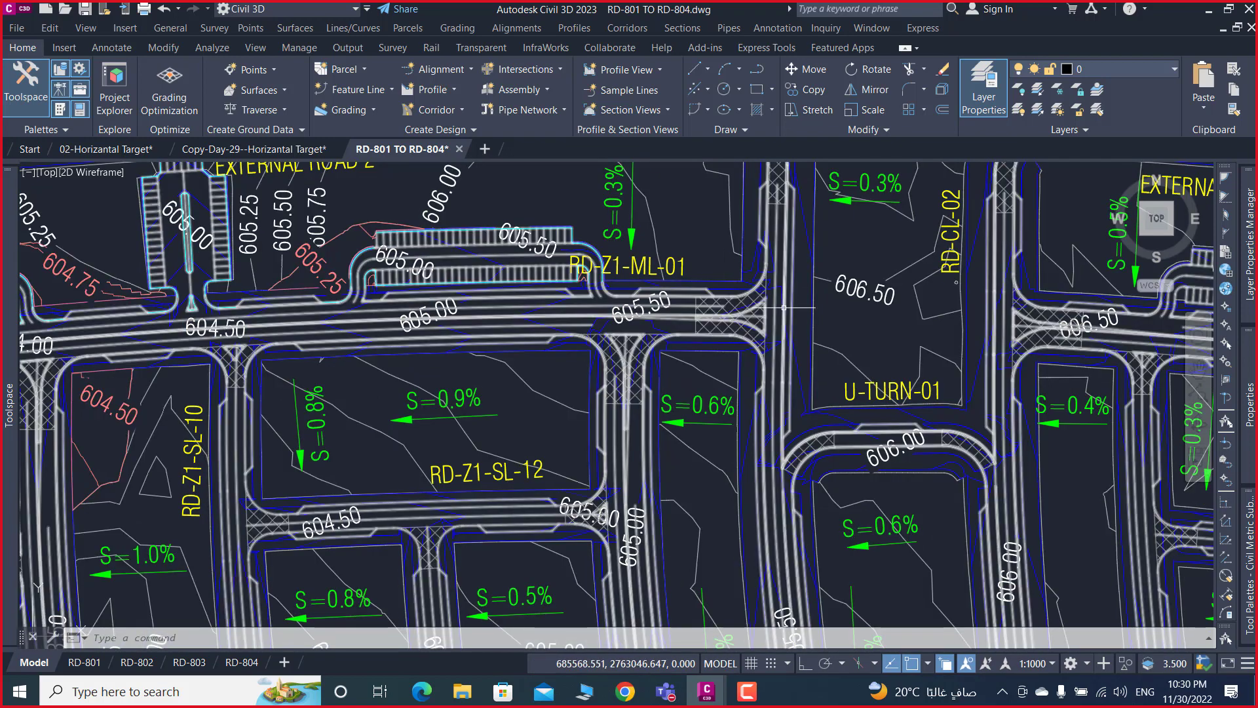
scroll(783, 307, down, 4)
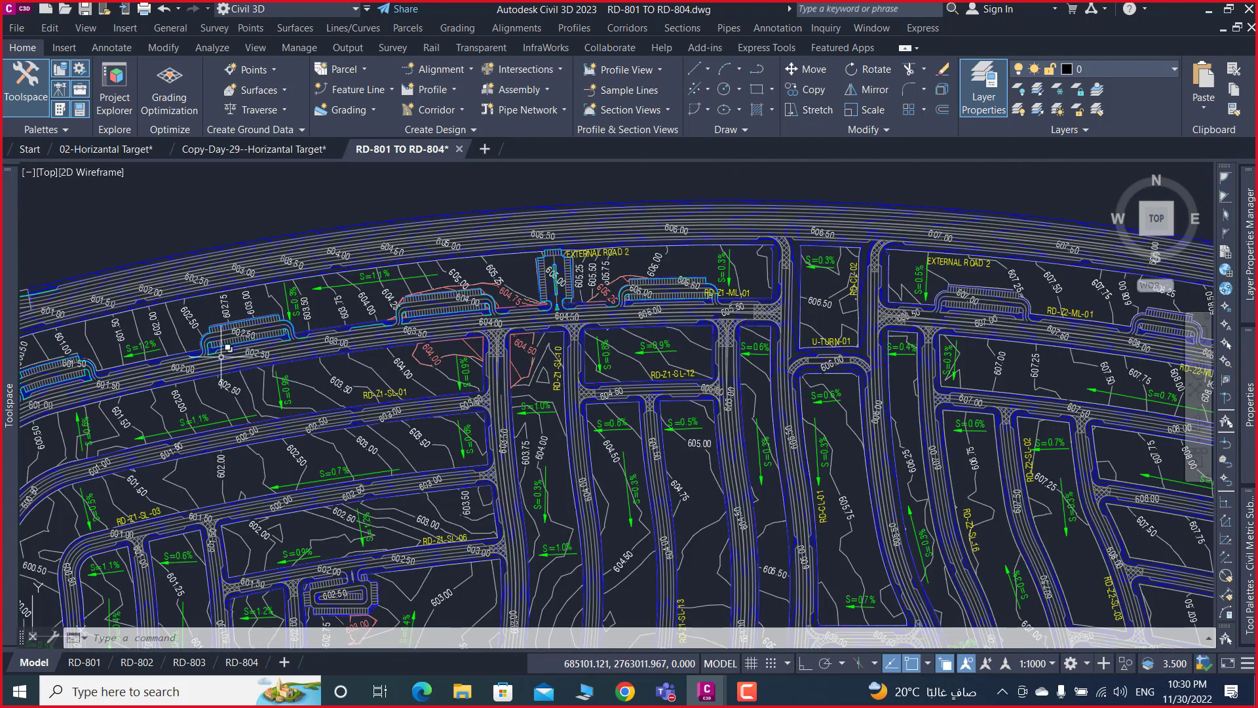
middle_drag(498, 362, 832, 315)
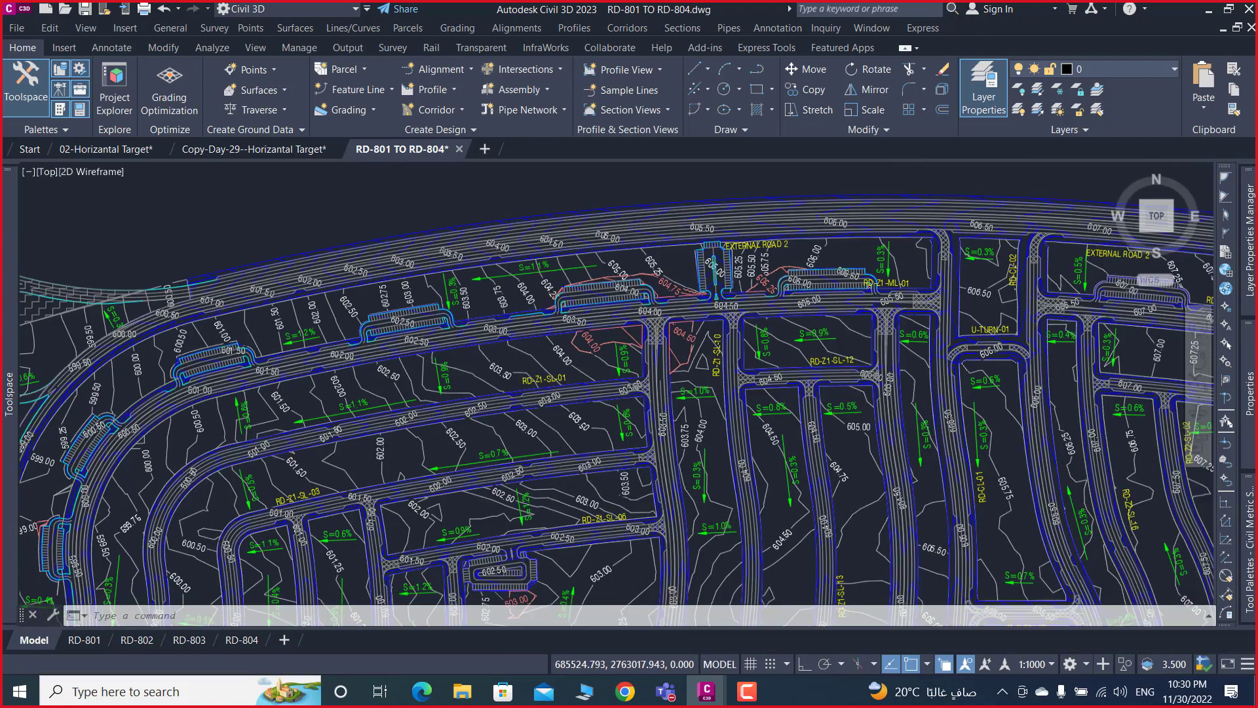
scroll(898, 349, up, 4)
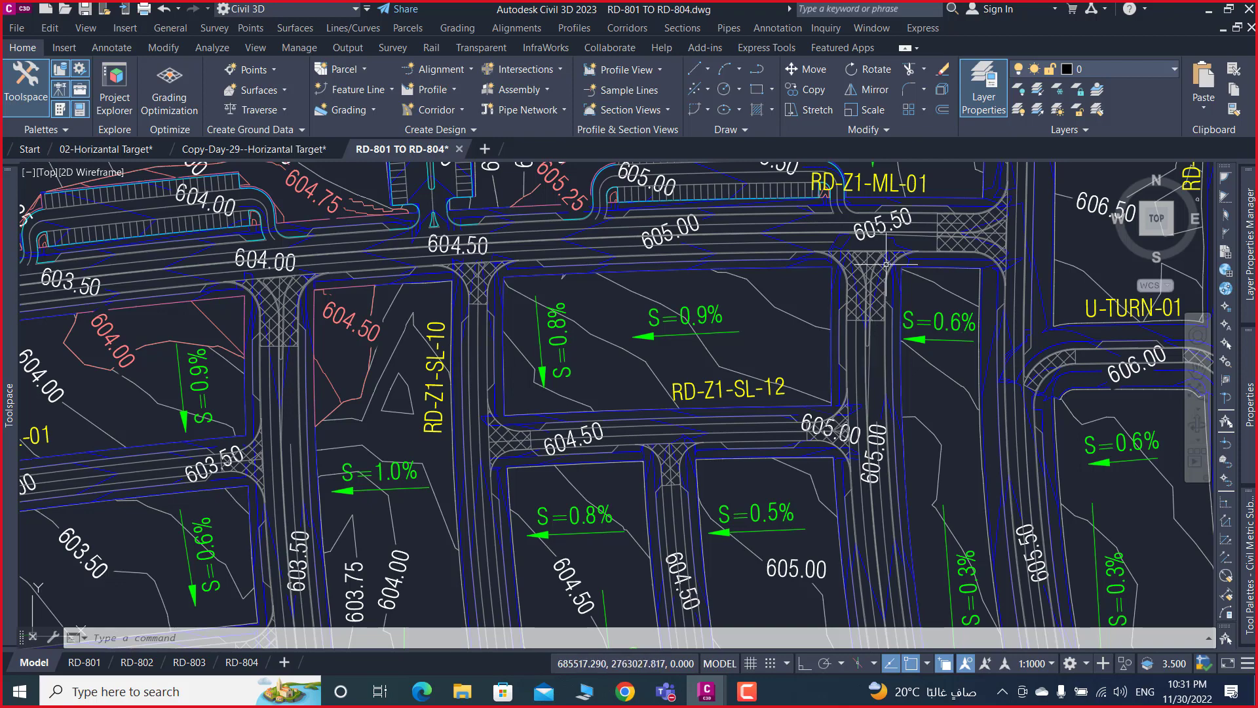
scroll(886, 248, up, 4)
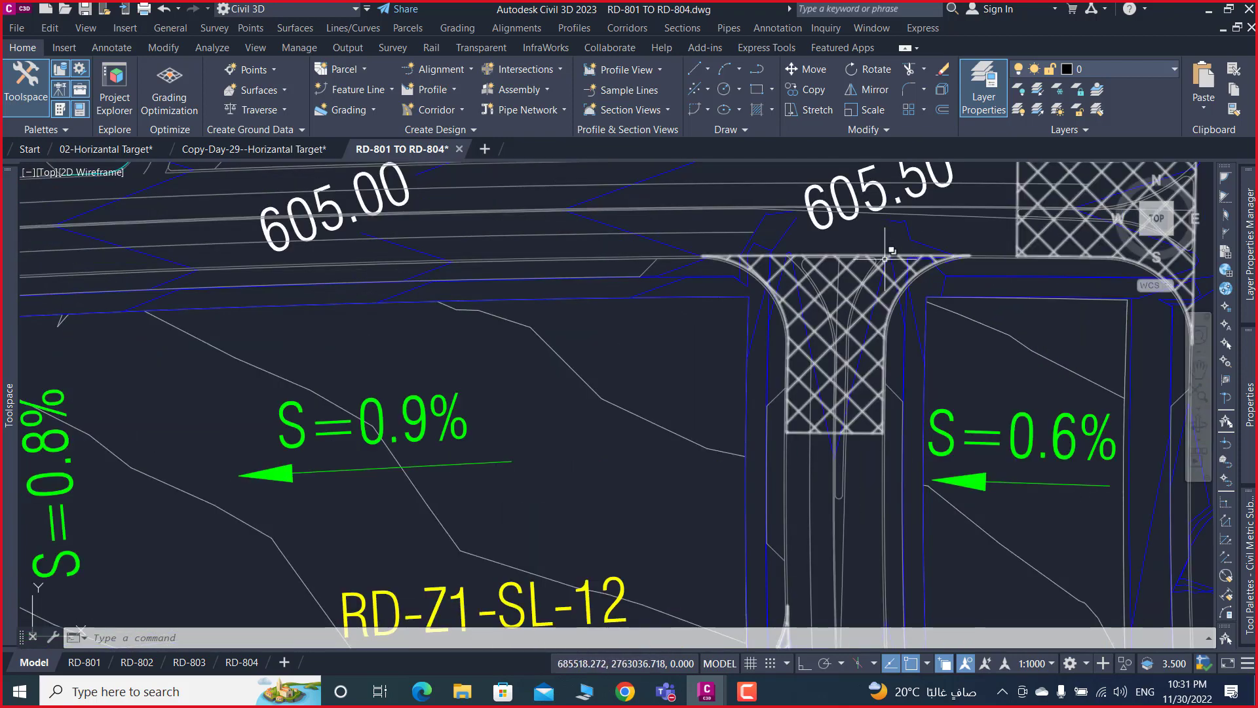
middle_drag(869, 273, 832, 417)
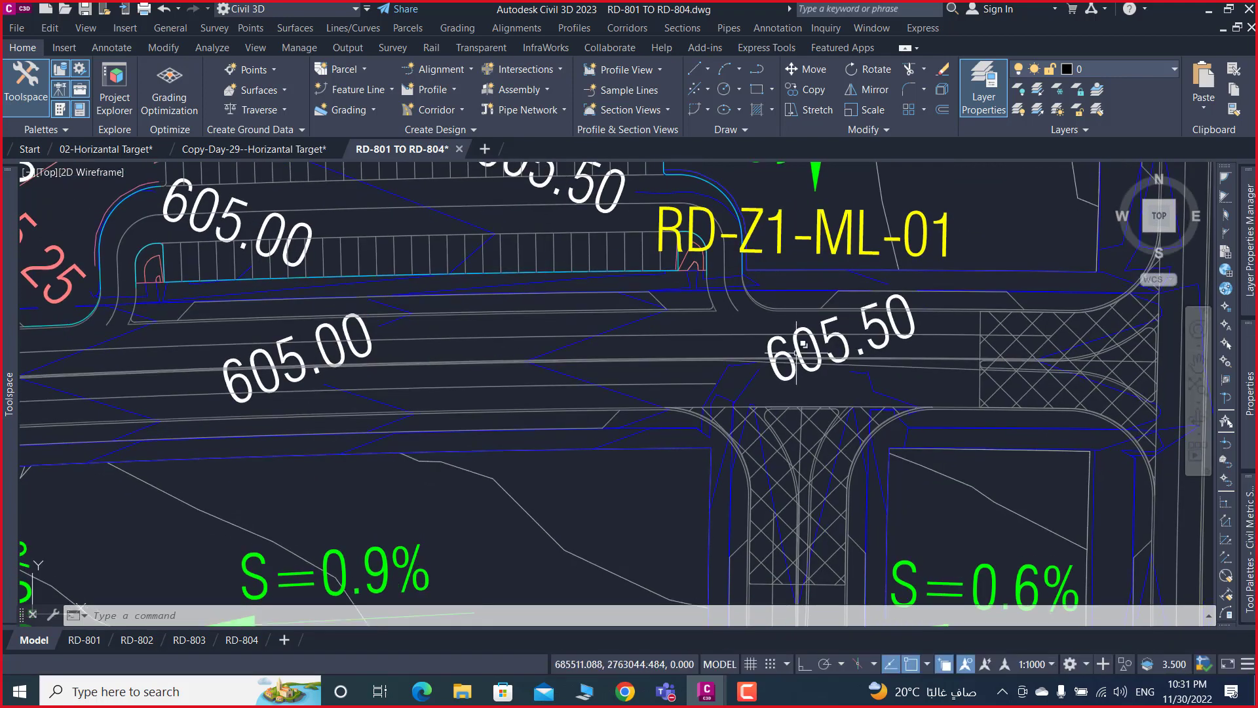
key(ctrl+a)
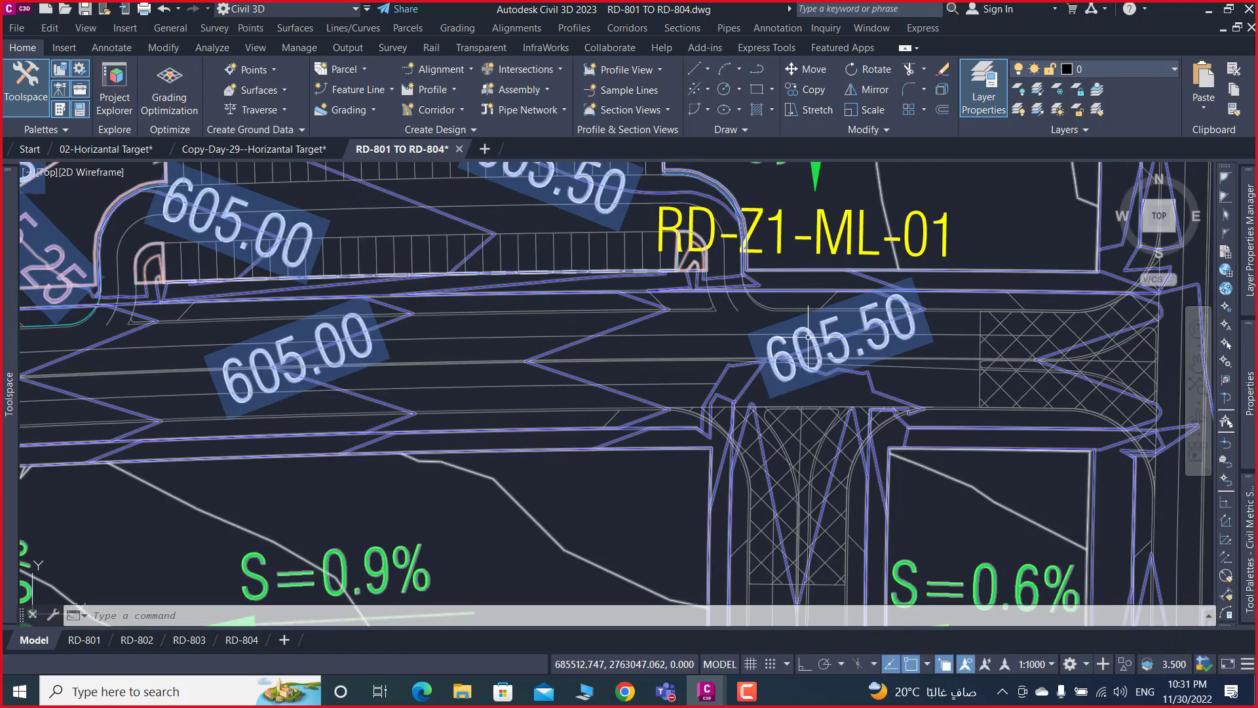
key(Escape)
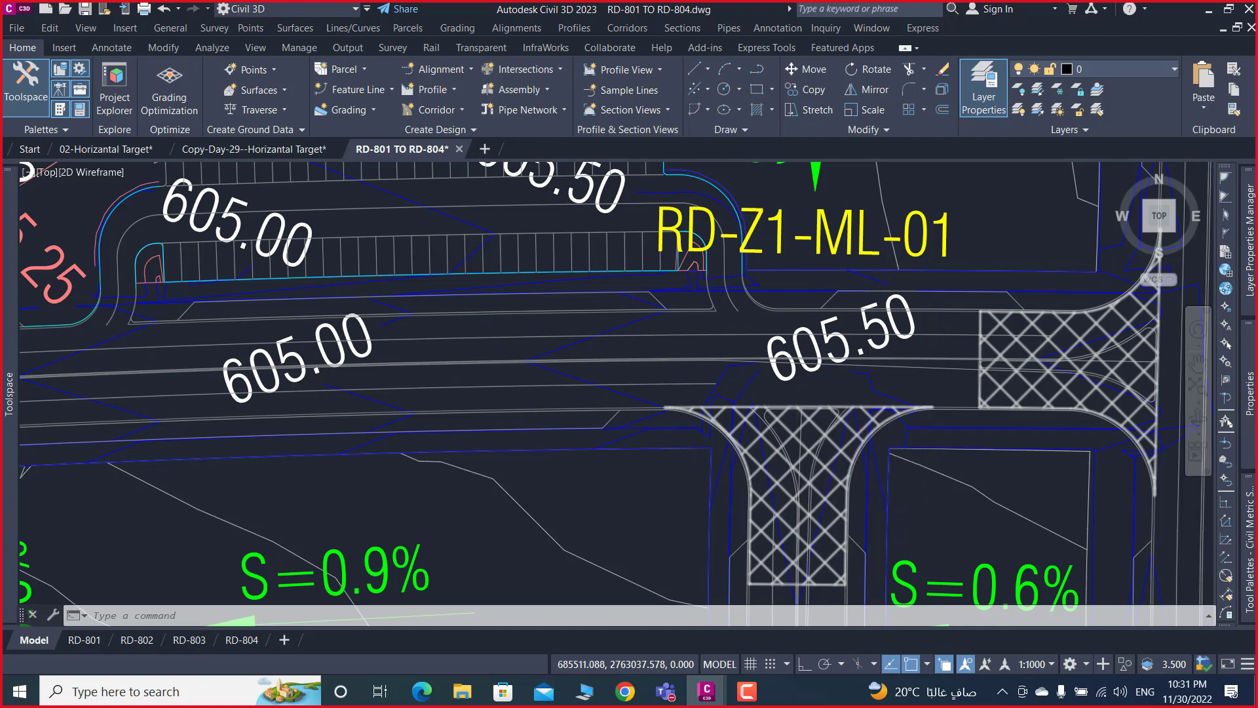
scroll(797, 405, down, 7)
scroll(799, 413, down, 3)
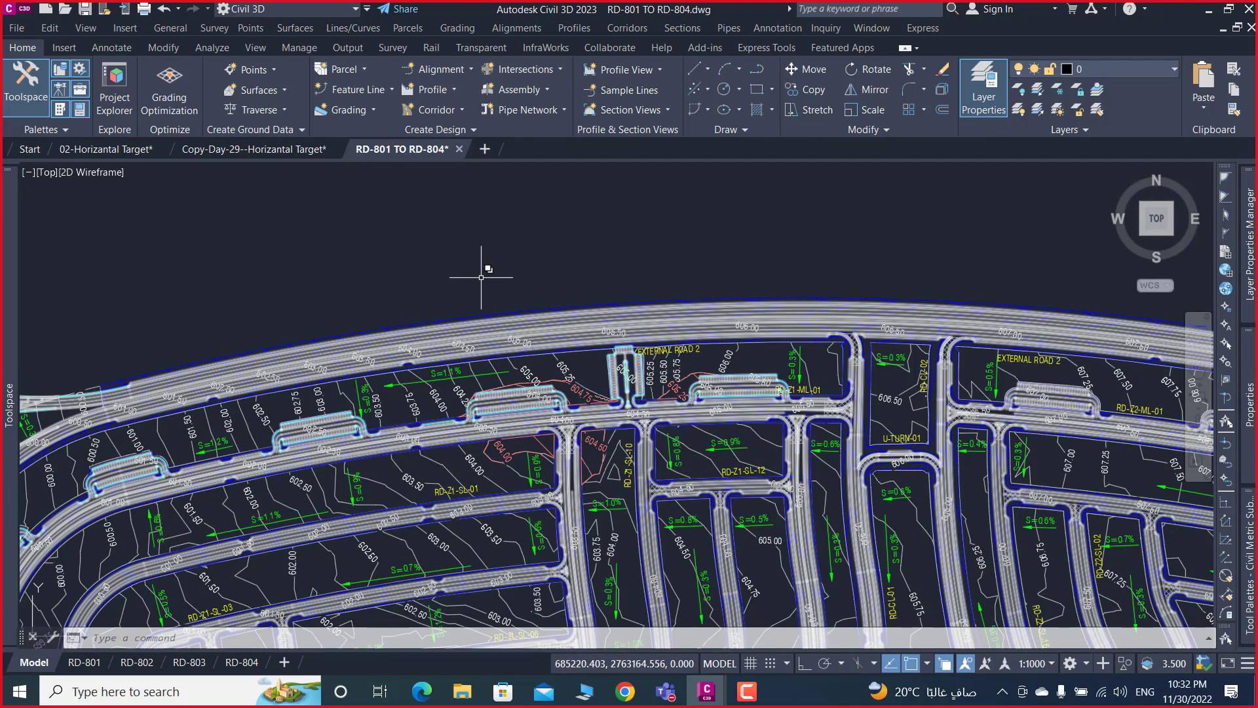
click(299, 150)
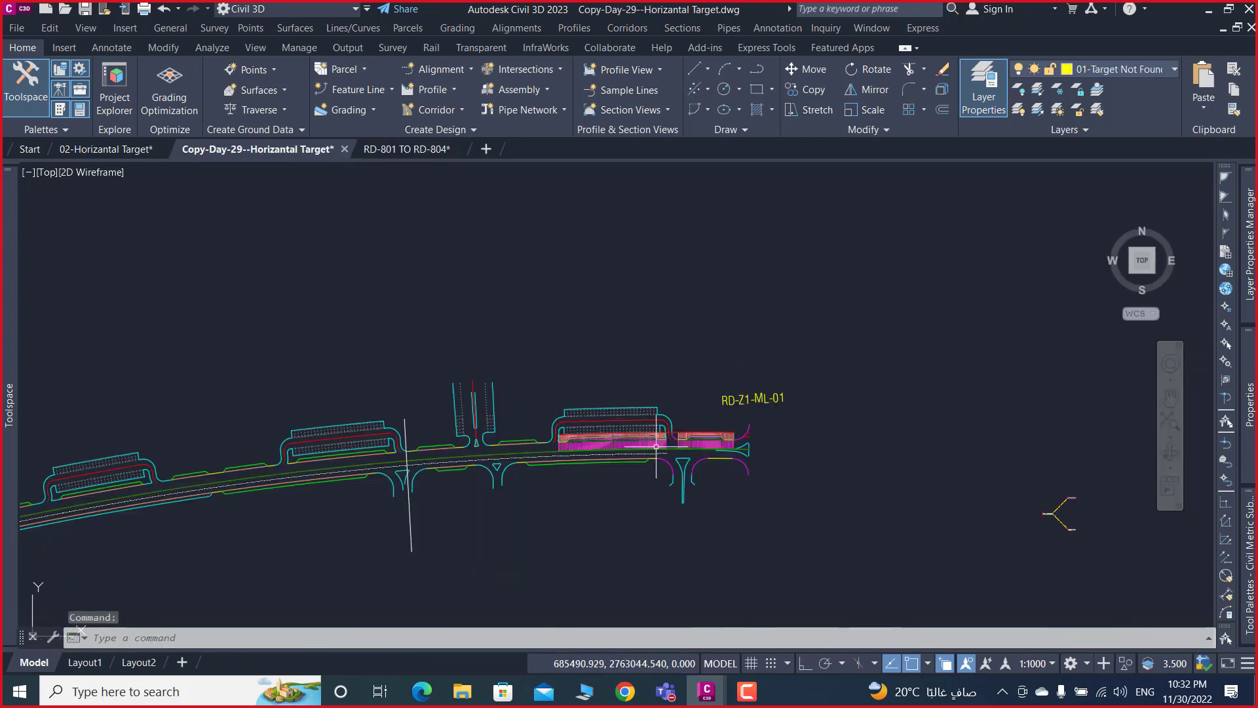
scroll(582, 431, up, 3)
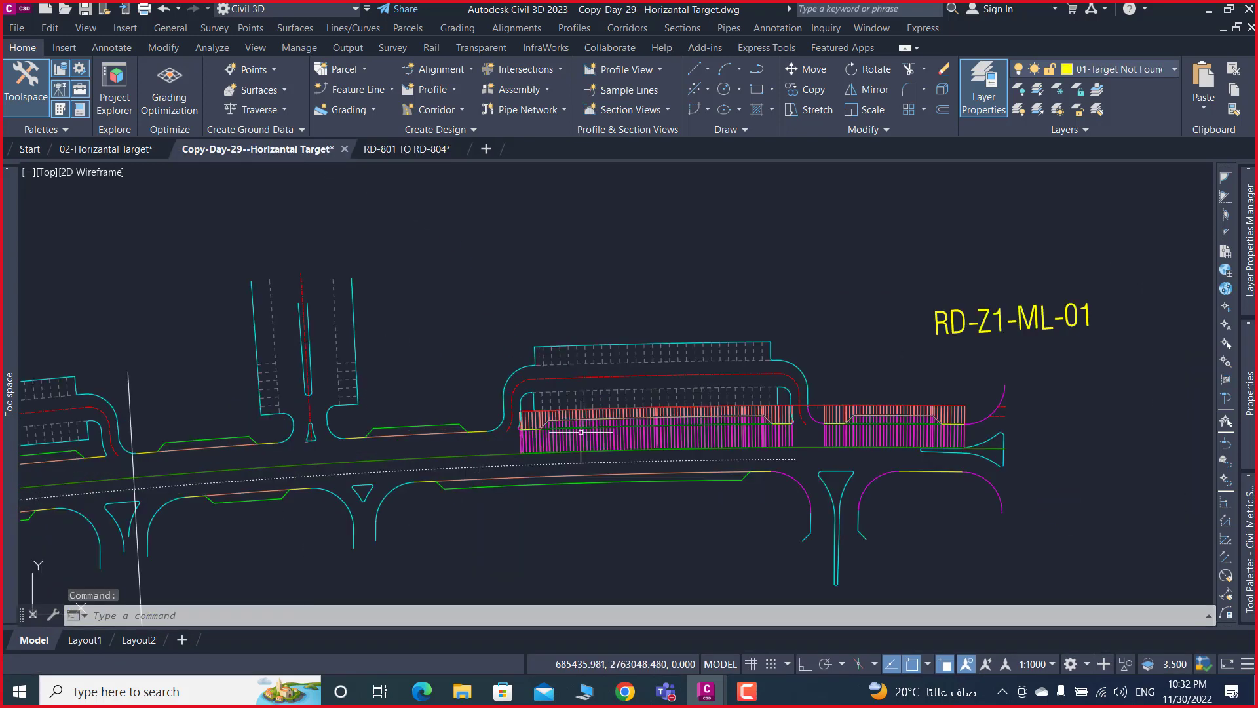
scroll(759, 421, up, 4)
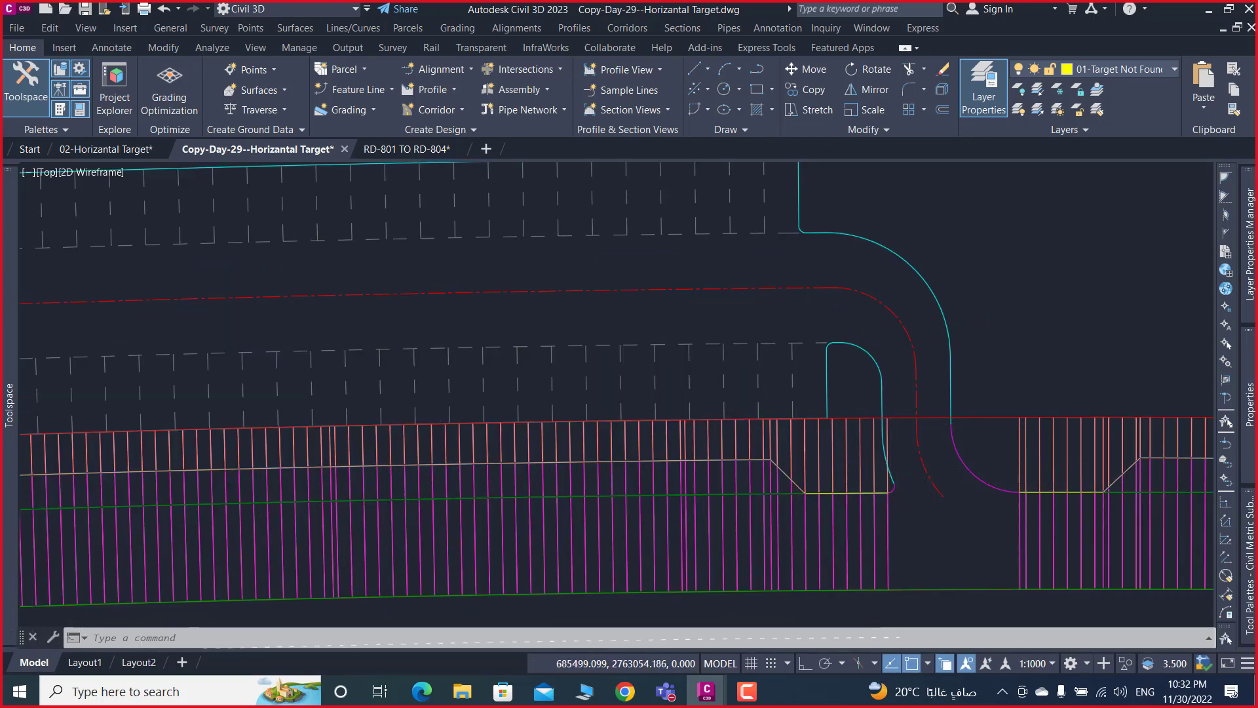
scroll(891, 445, up, 2)
scroll(553, 444, down, 5)
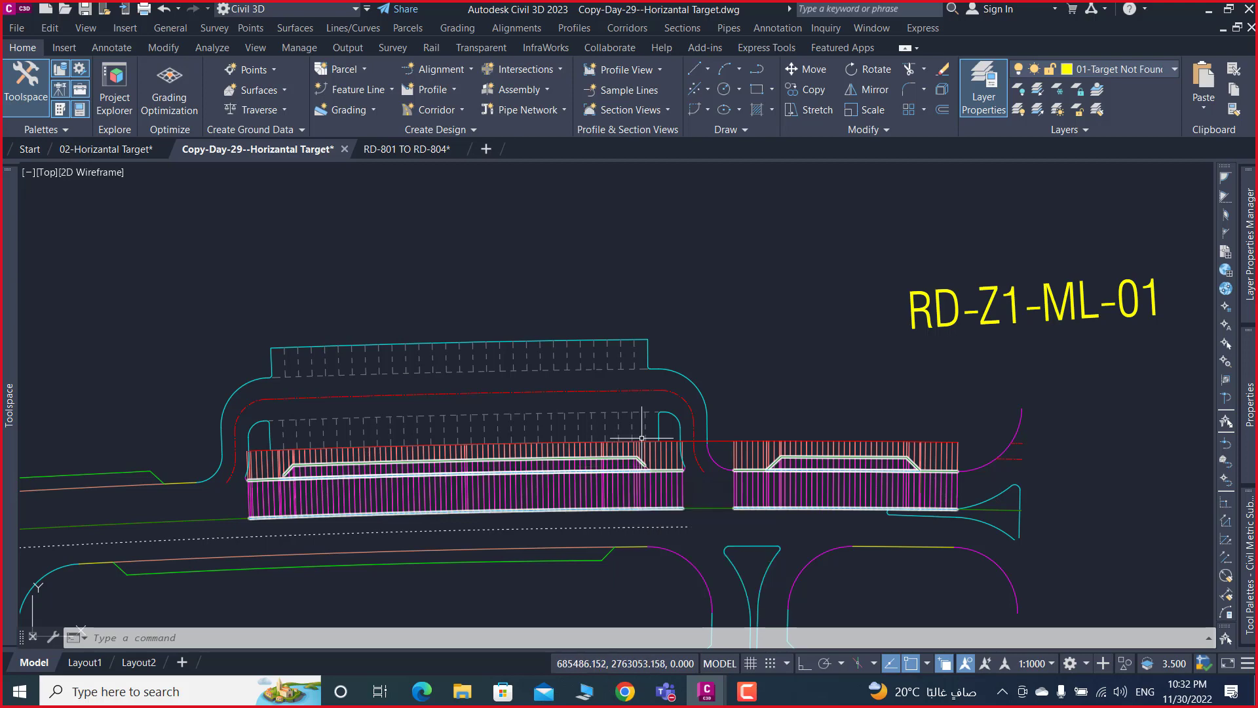
scroll(612, 452, down, 6)
scroll(623, 429, up, 6)
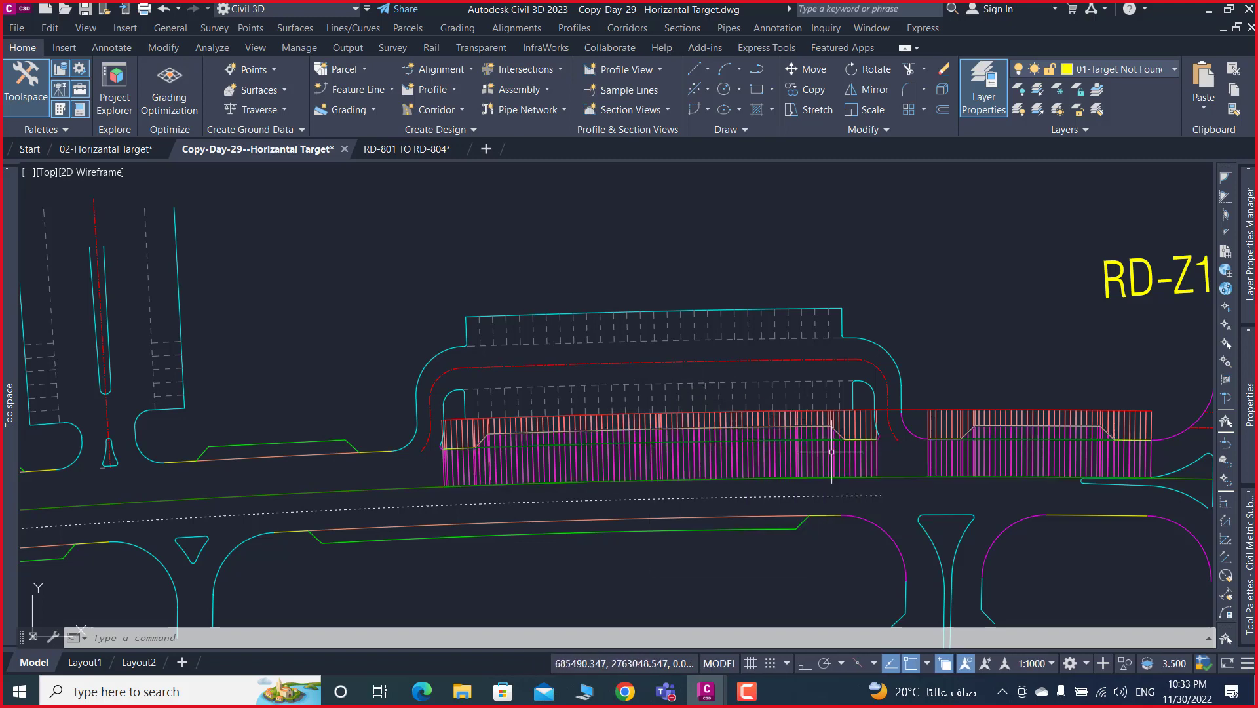
- Frame the corridor in plan view and bring up the application menu's export formats
middle_drag(801, 436, 740, 400)
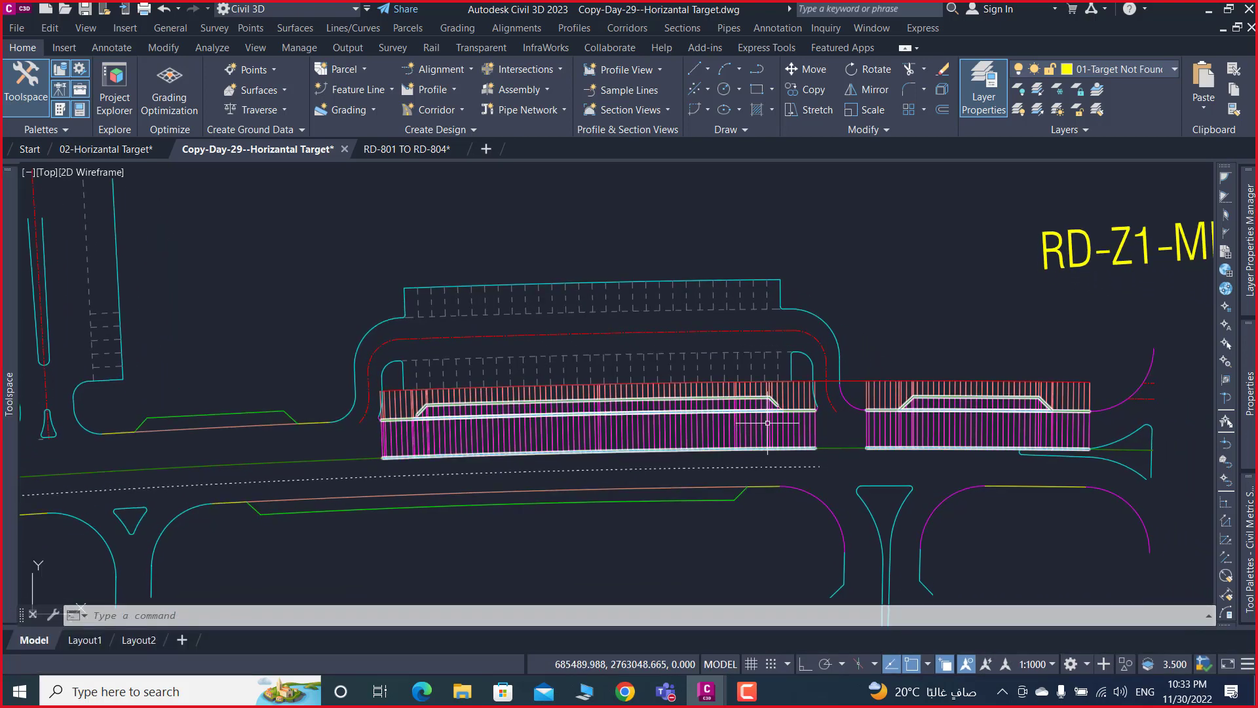
scroll(765, 422, up, 4)
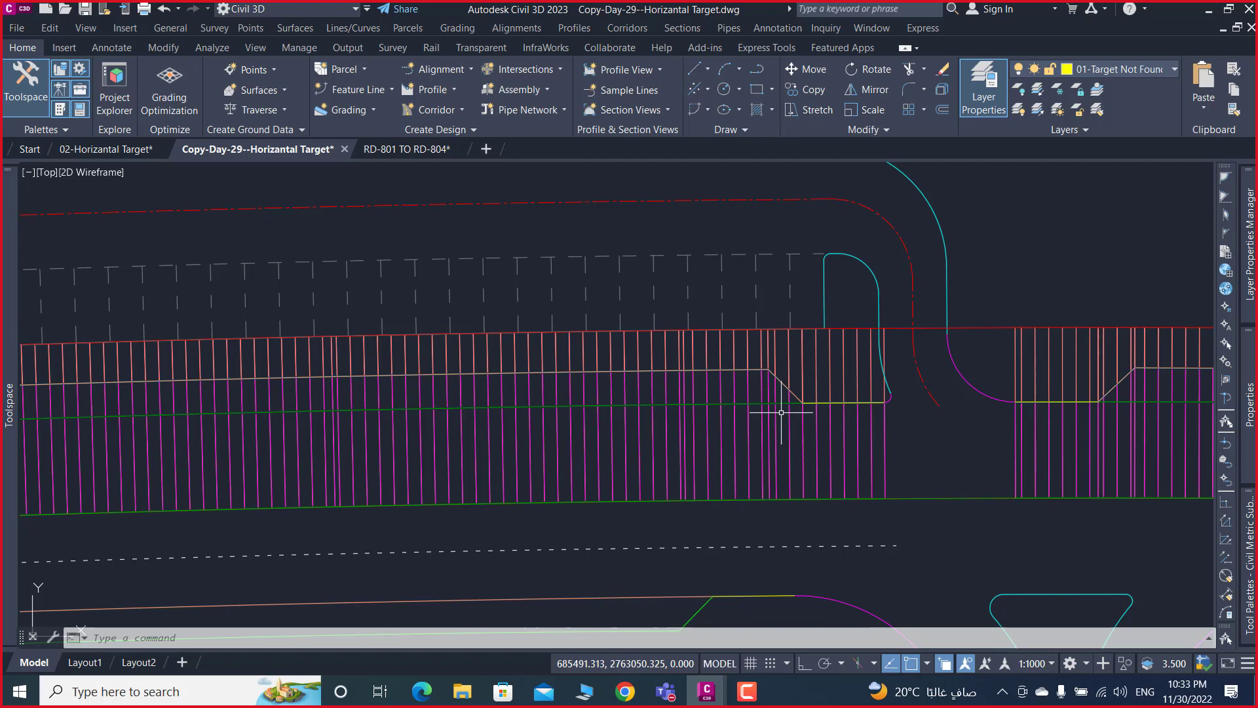
scroll(781, 412, down, 4)
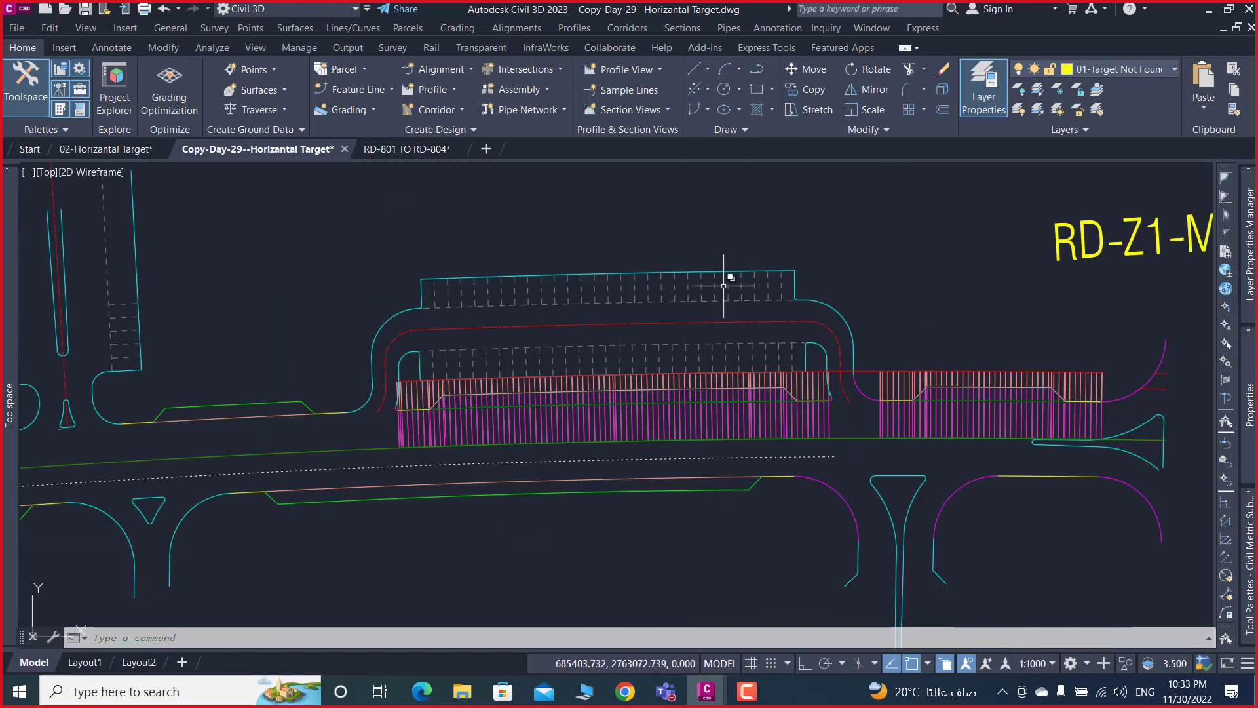
click(9, 13)
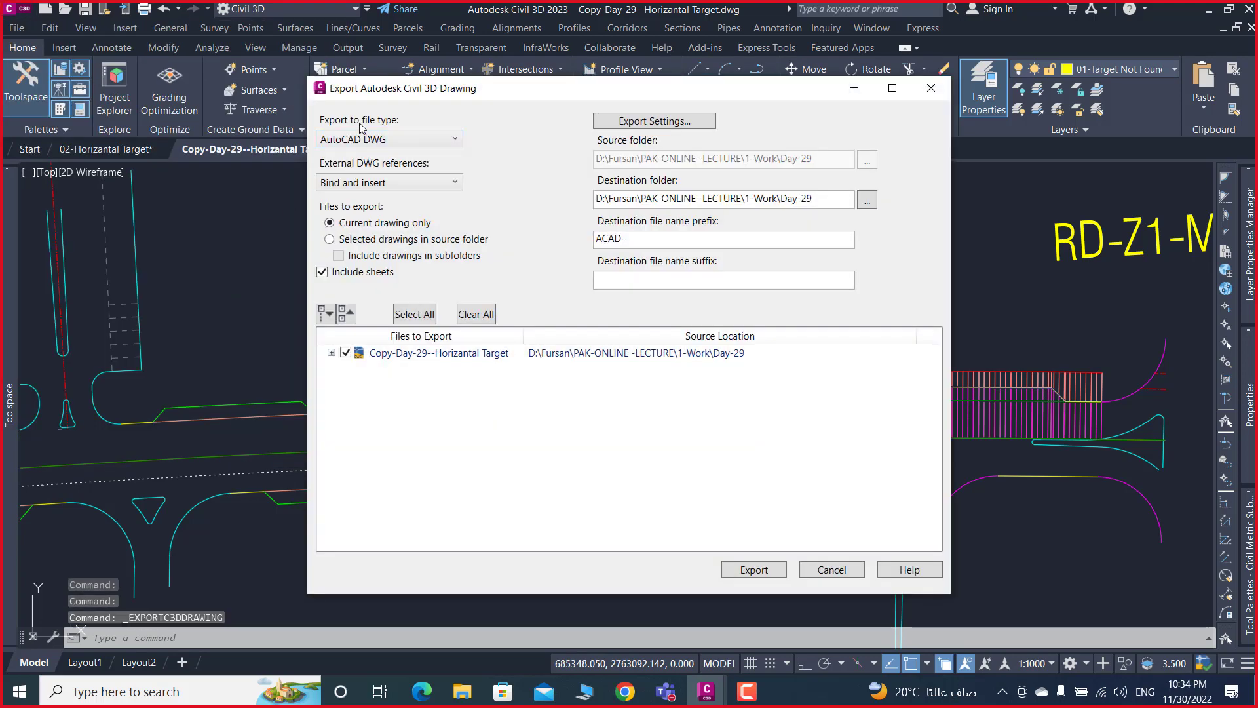
- Export as AutoCAD DWG to the Desktop with file name prefix 01- and suffix TEST
click(439, 144)
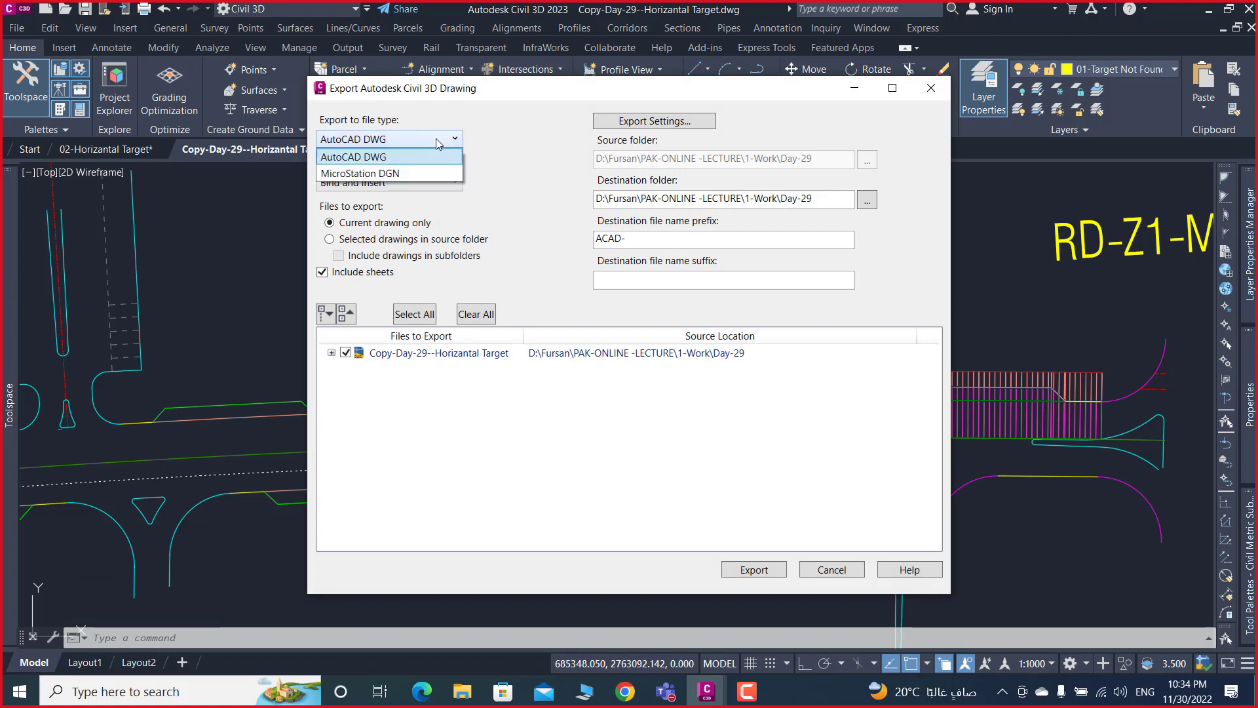
click(357, 160)
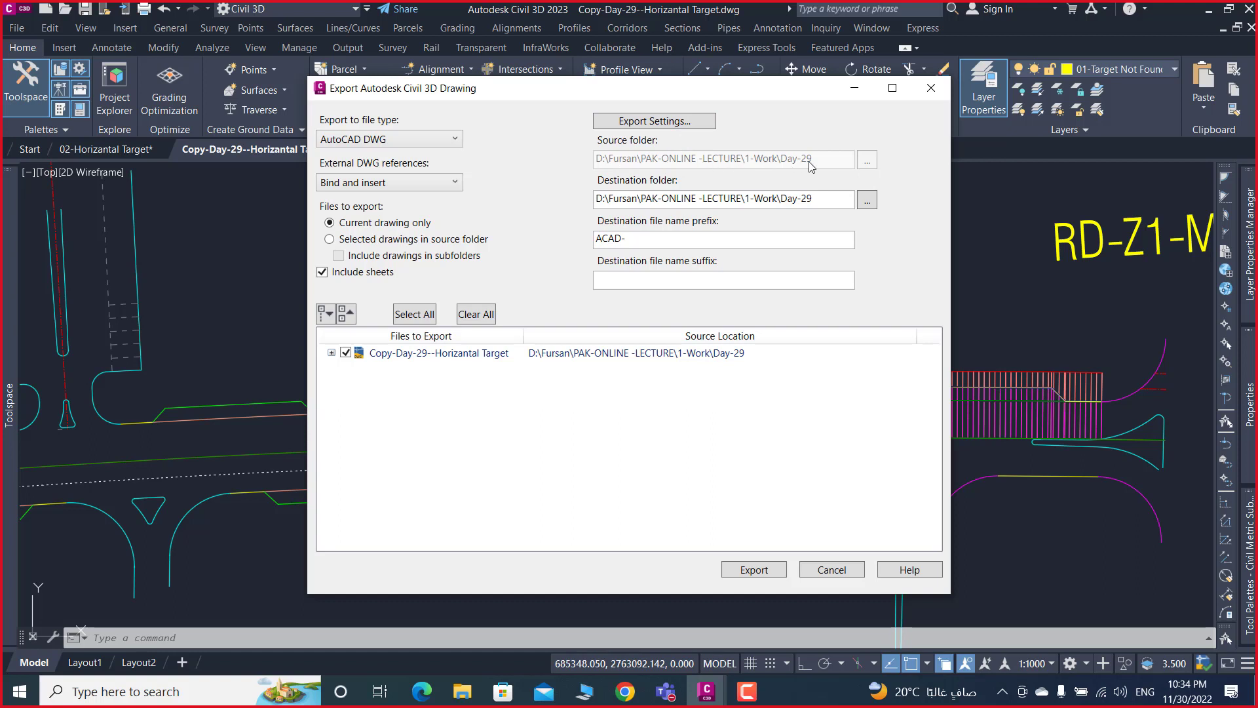
click(868, 202)
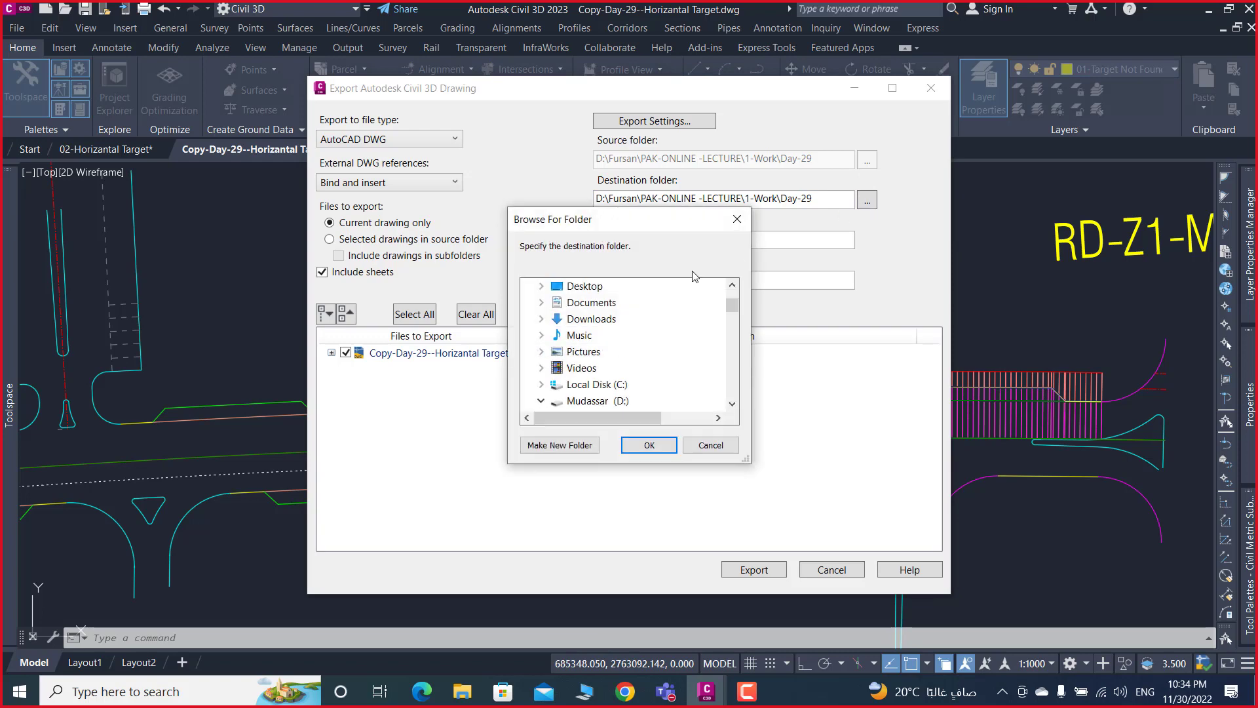
click(586, 288)
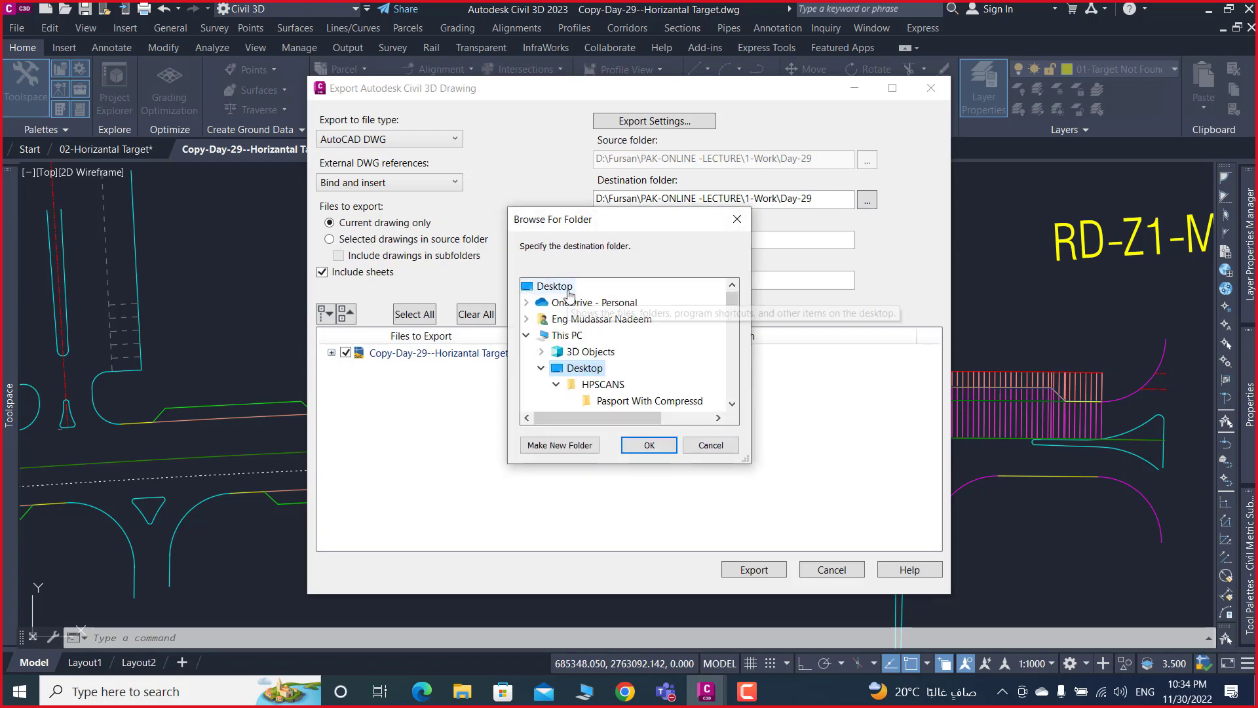
click(649, 445)
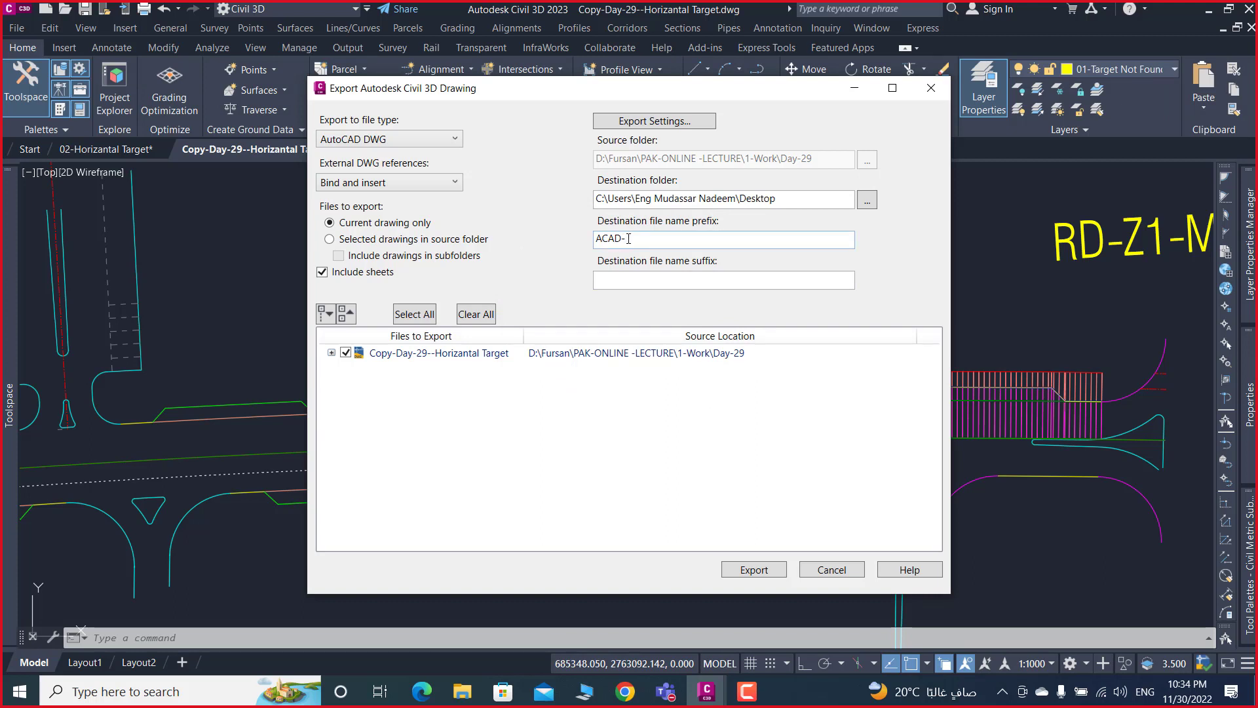
drag(628, 238, 586, 243)
text(01-)
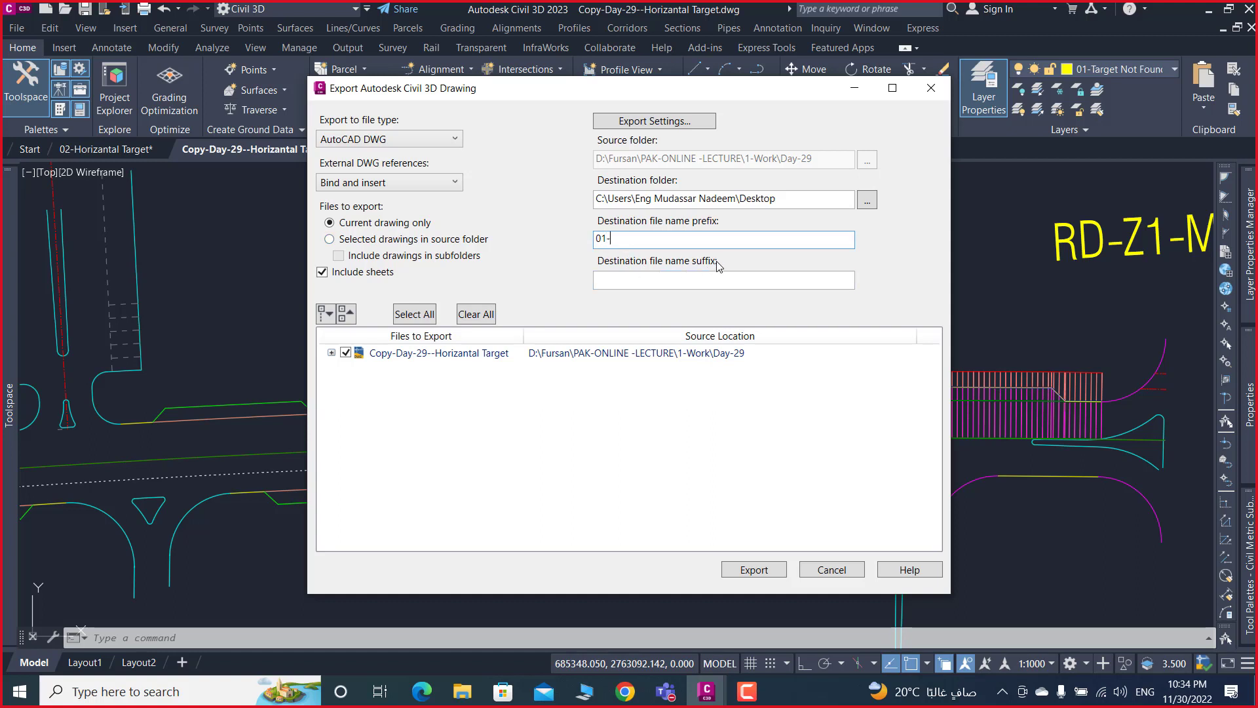
click(718, 281)
text(TEST)
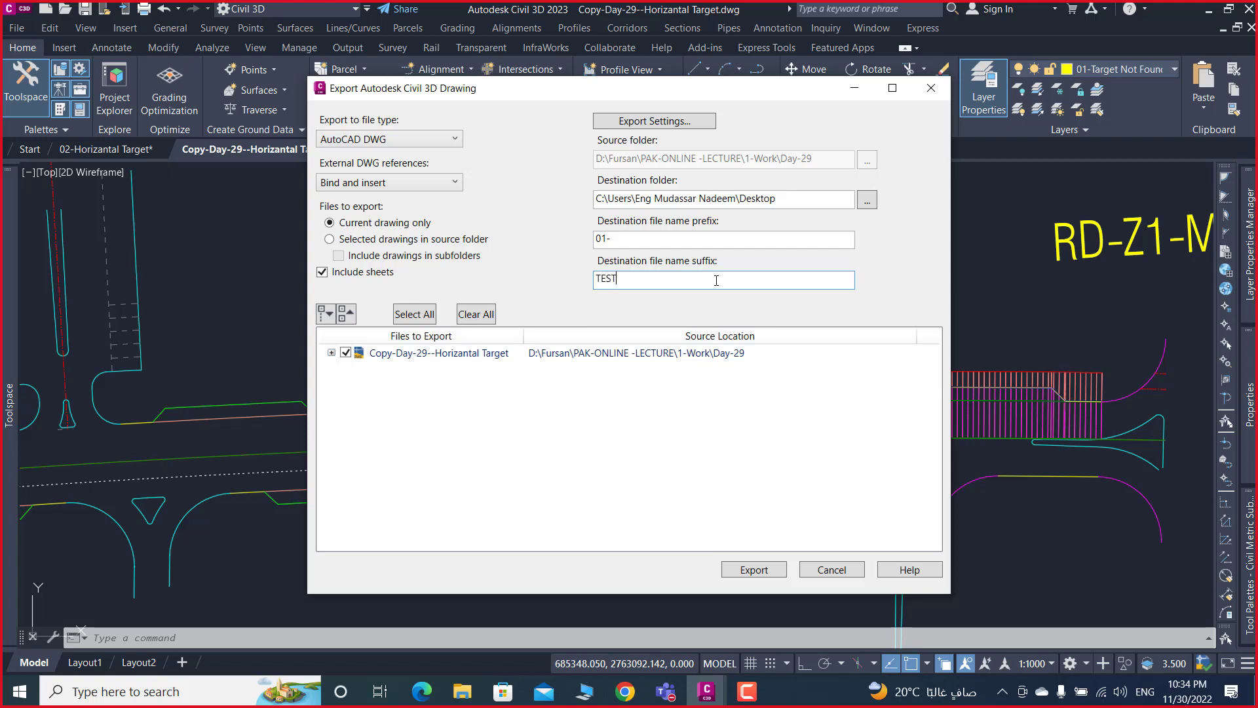
- Run the export and acknowledge that all 3 of 3 DWG files were written
click(753, 570)
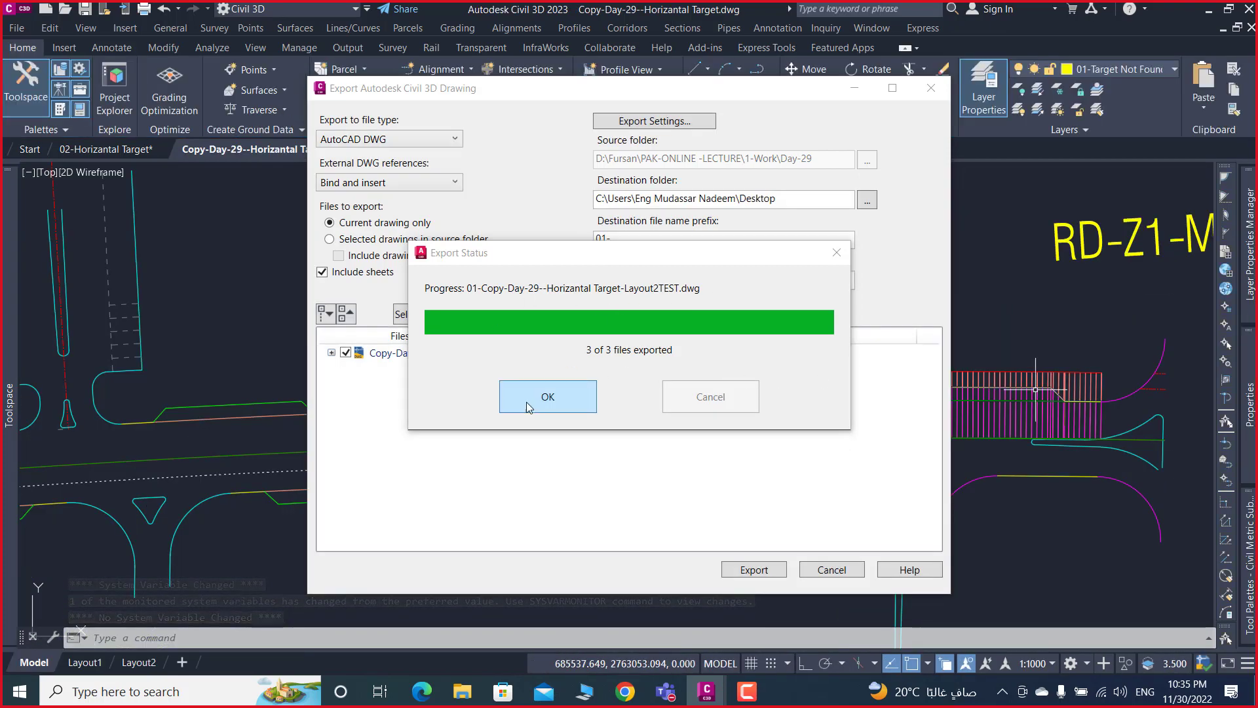
click(548, 401)
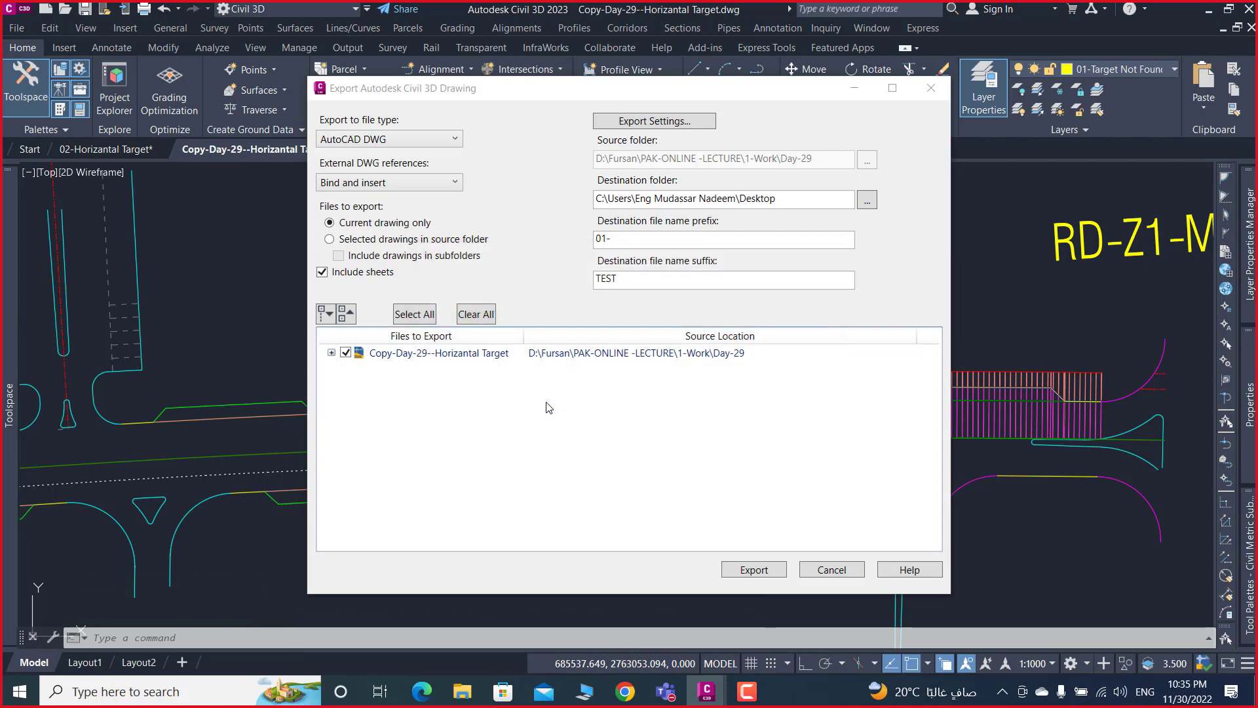
- Close the export dialog, minimize Civil 3D and empty the Recycle Bin
click(811, 568)
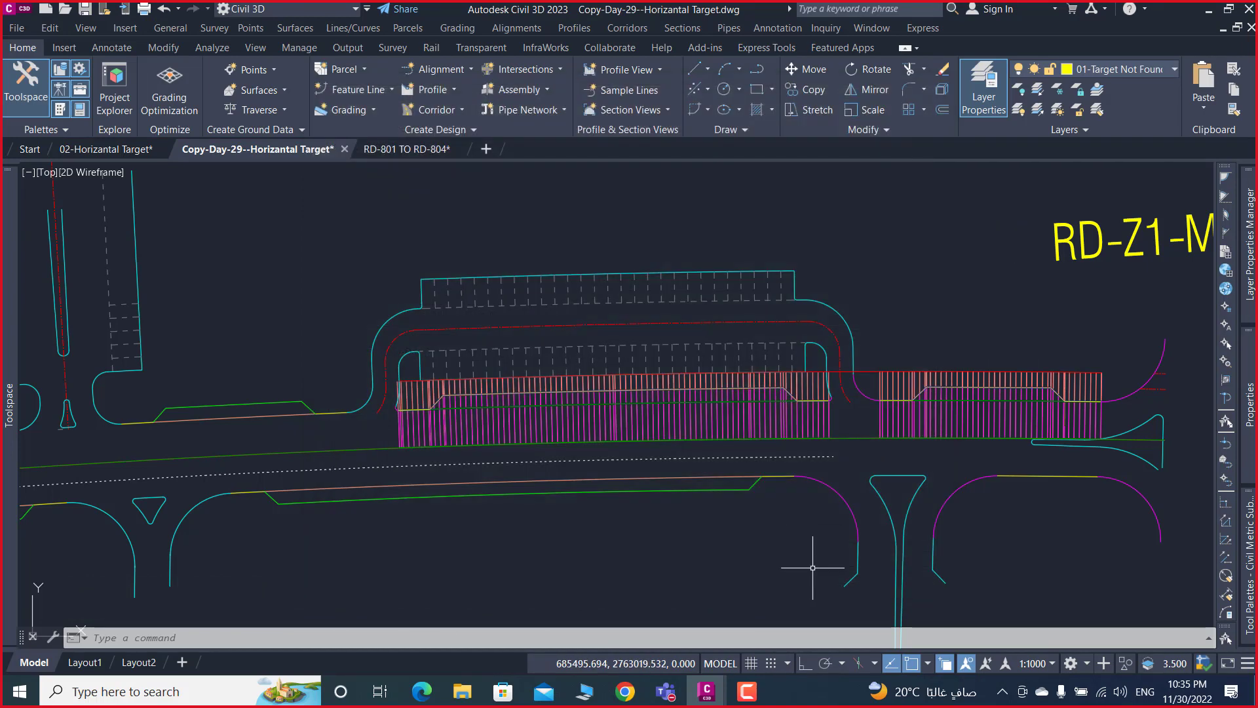
click(1209, 9)
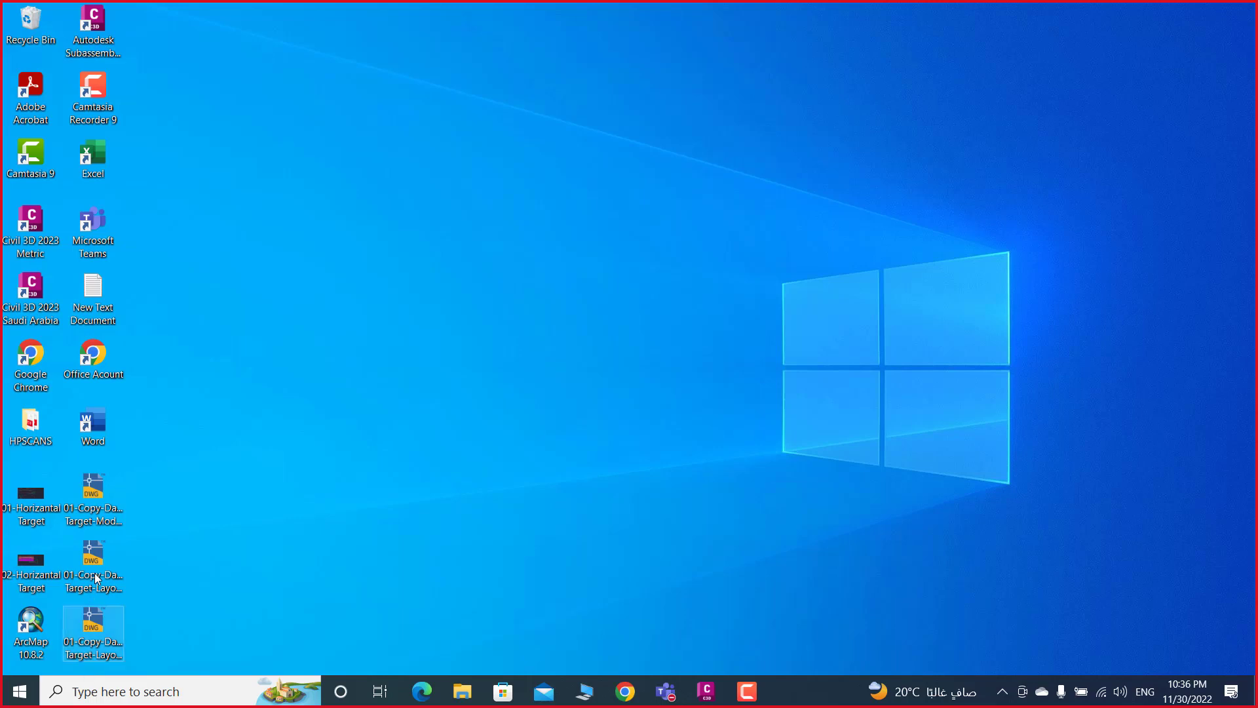
right_click(13, 10)
click(59, 46)
click(687, 364)
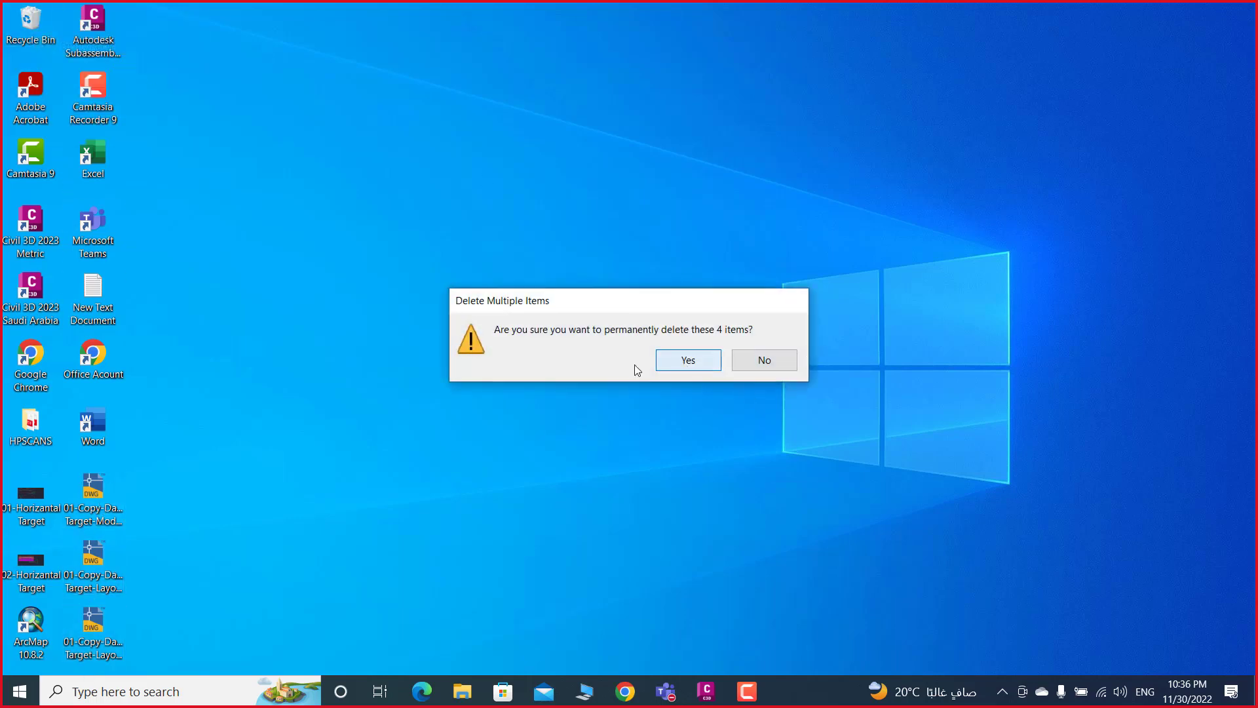
- Open the exported ModelTEST drawing from the Desktop, then close Civil 3D
click(100, 510)
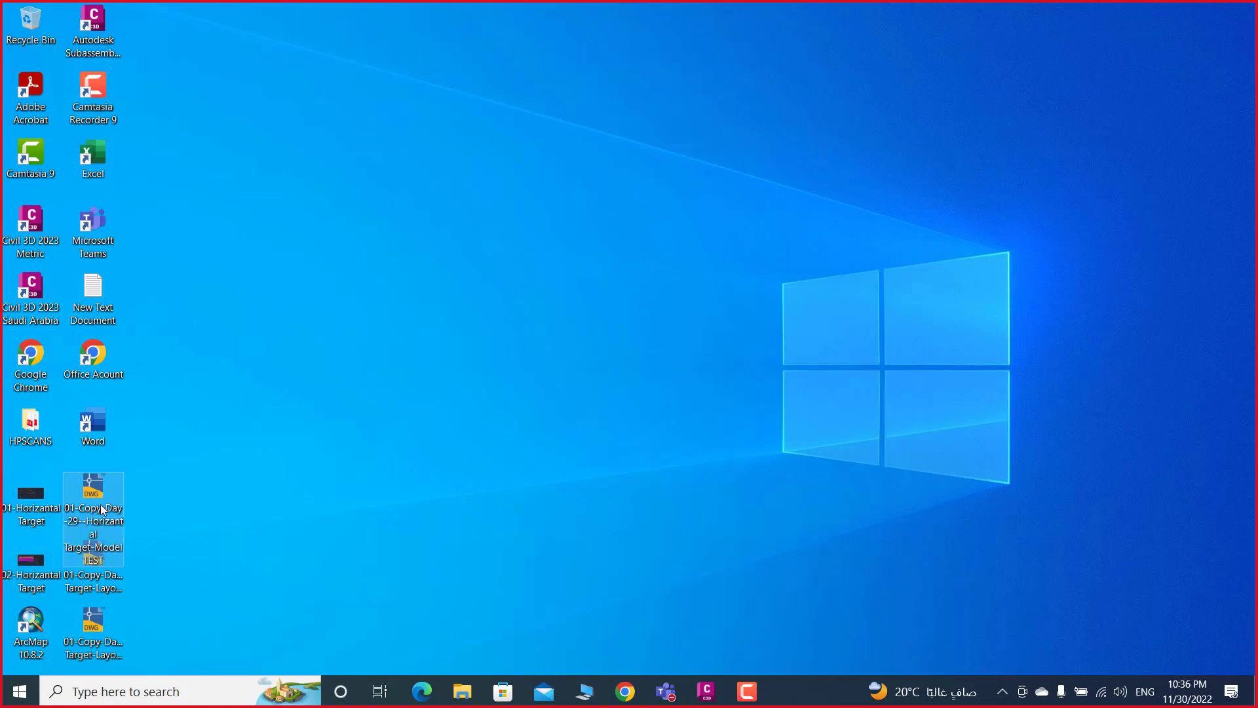
double_click(102, 505)
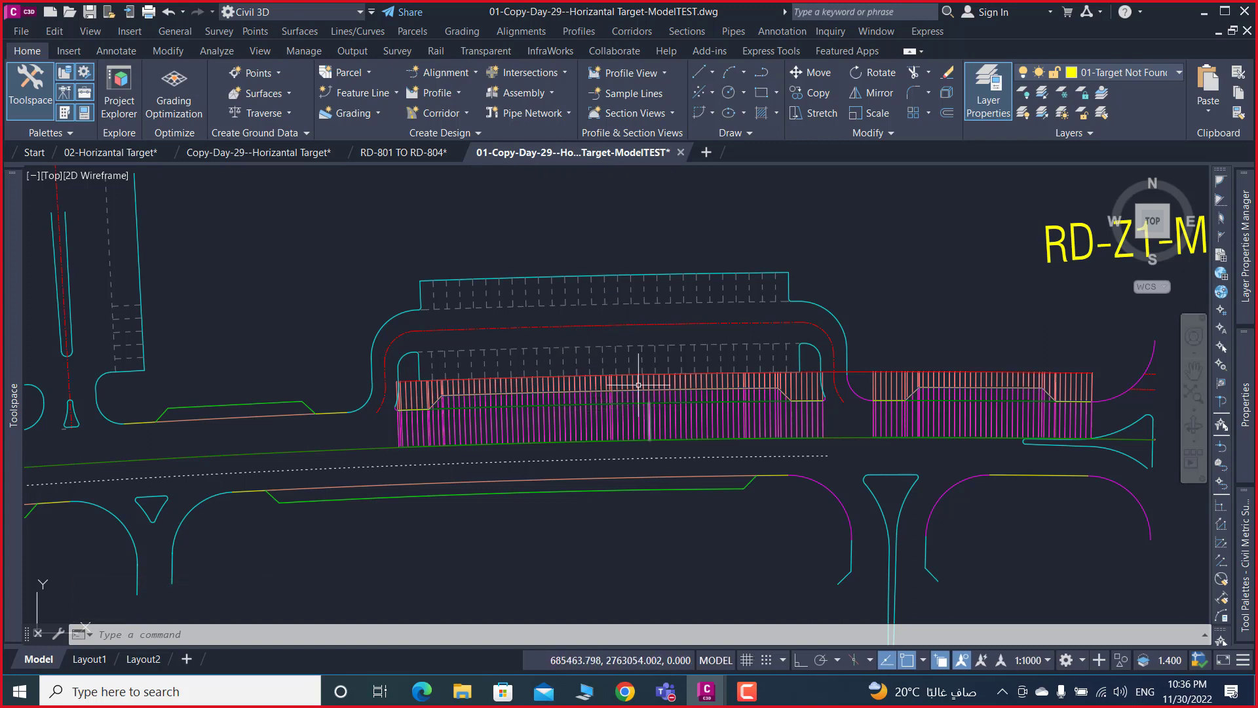
click(1243, 12)
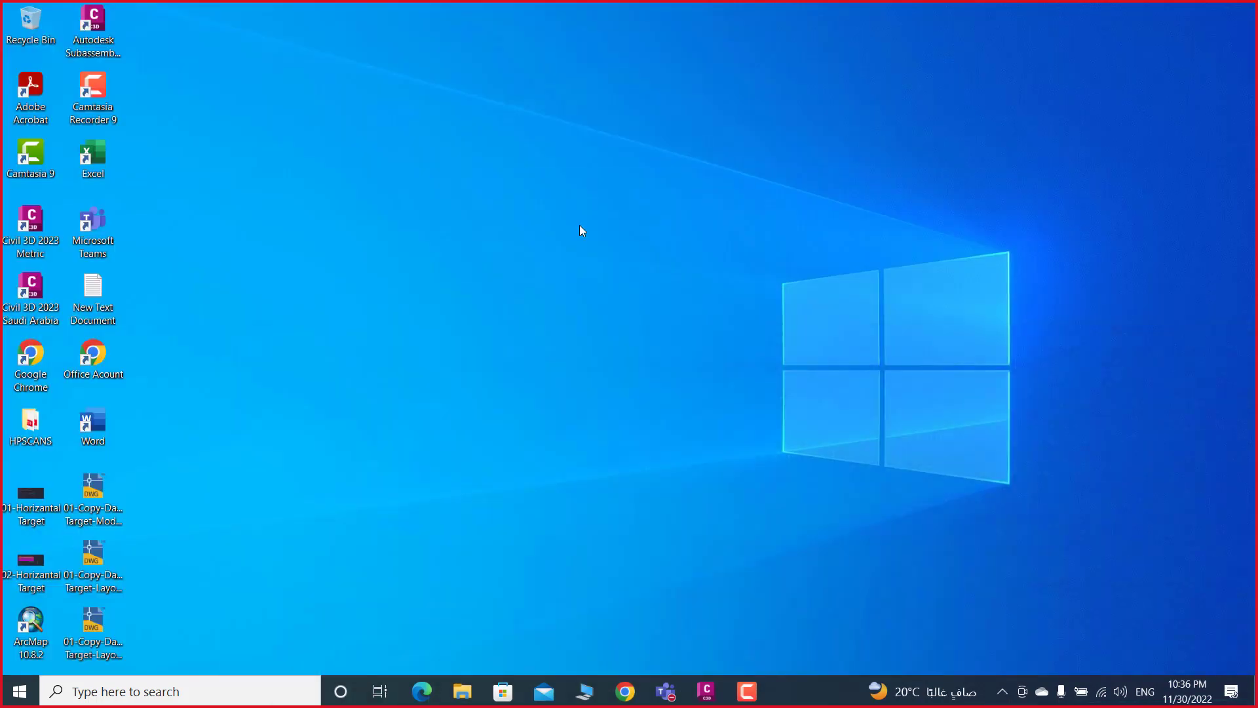
click(95, 496)
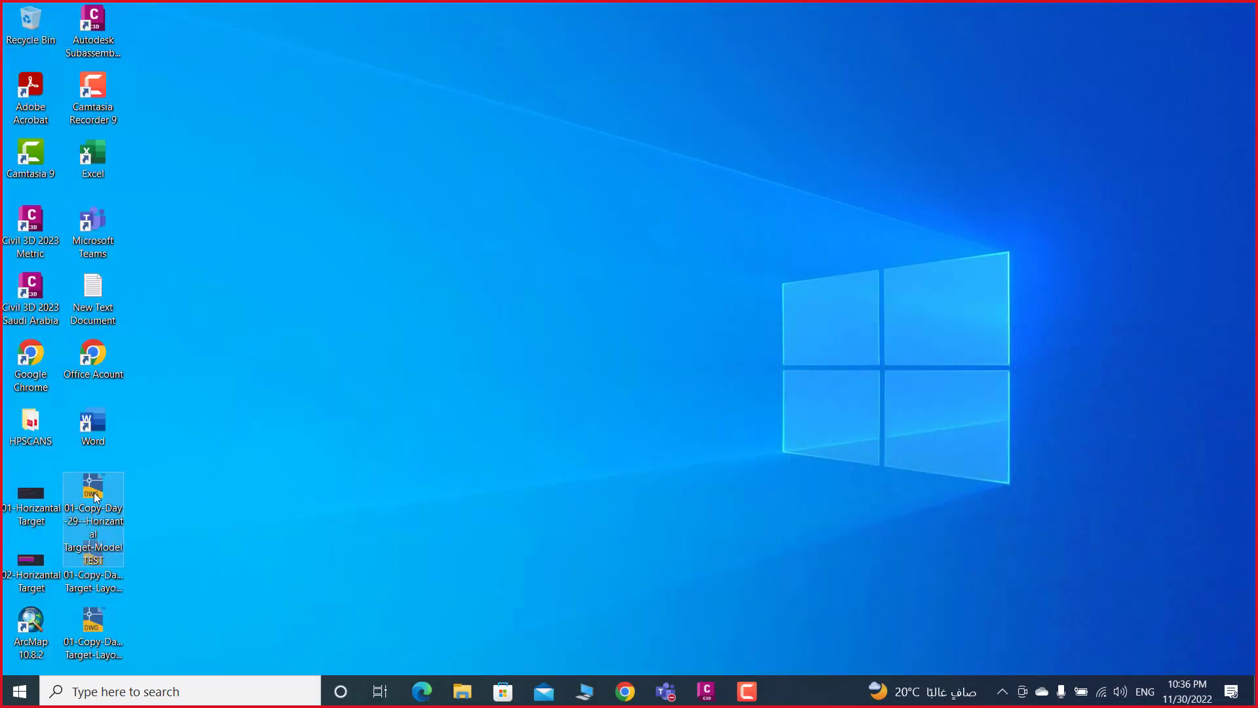
double_click(95, 496)
right_click(99, 498)
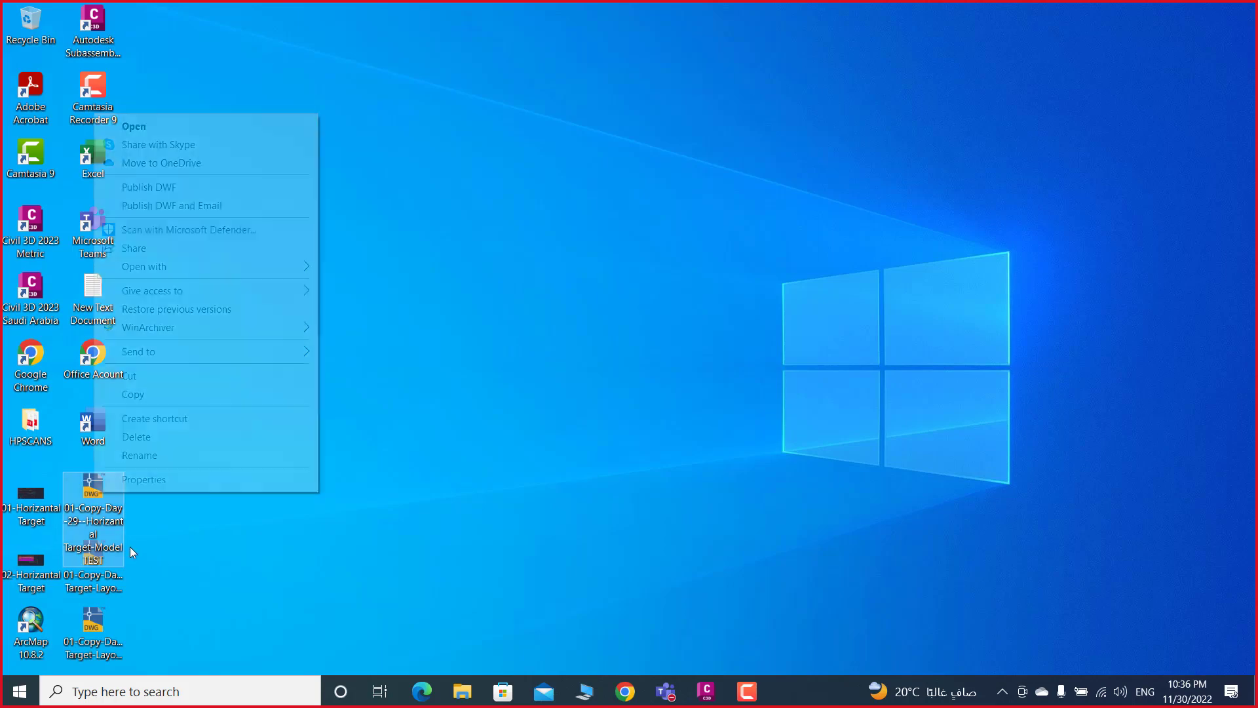
click(170, 479)
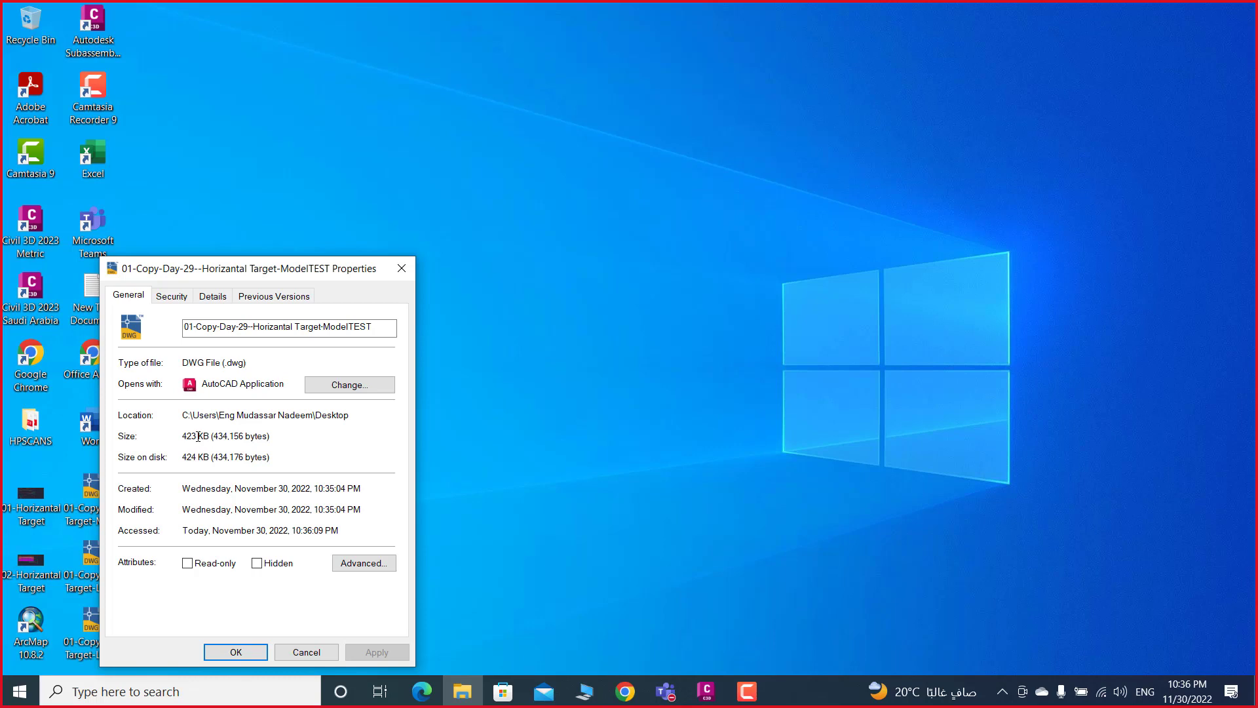
click(232, 652)
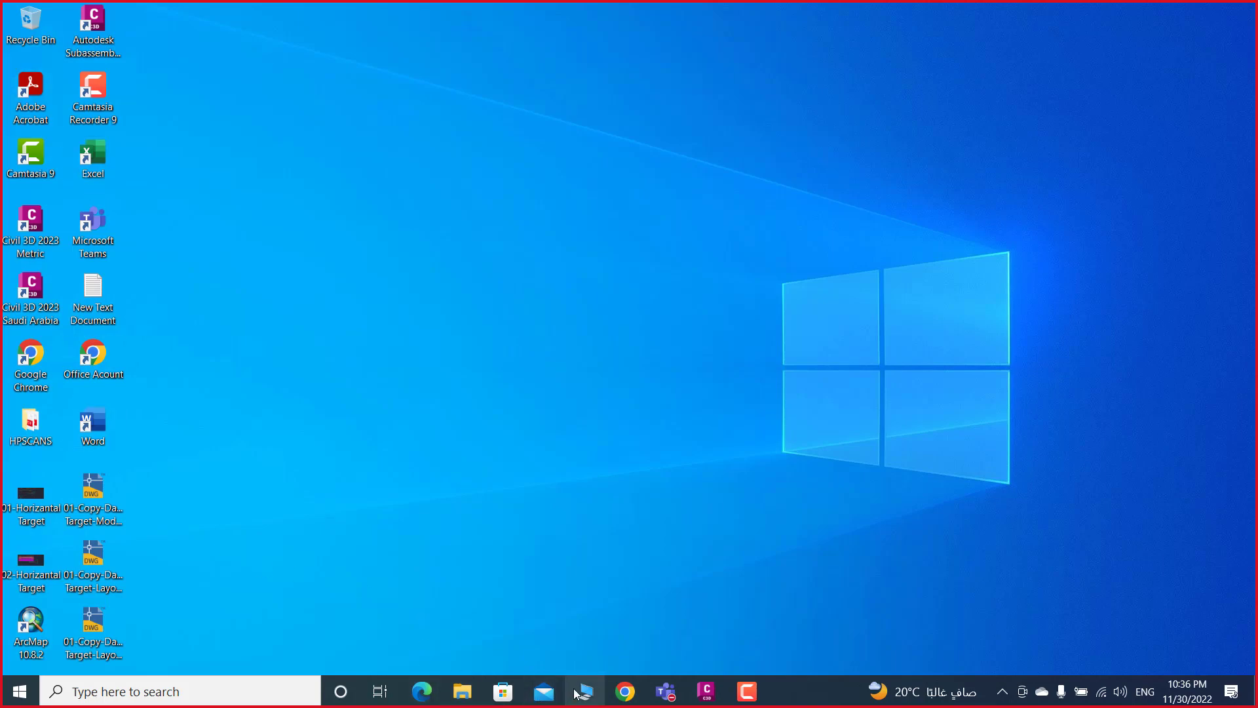
- Locate the Copy-Day-29--Horizantal Target drawing in D:\Fursan\PAK-ONLINE -LECTURE\1-Work\Day-29, then minimize Explorer
key(super+e)
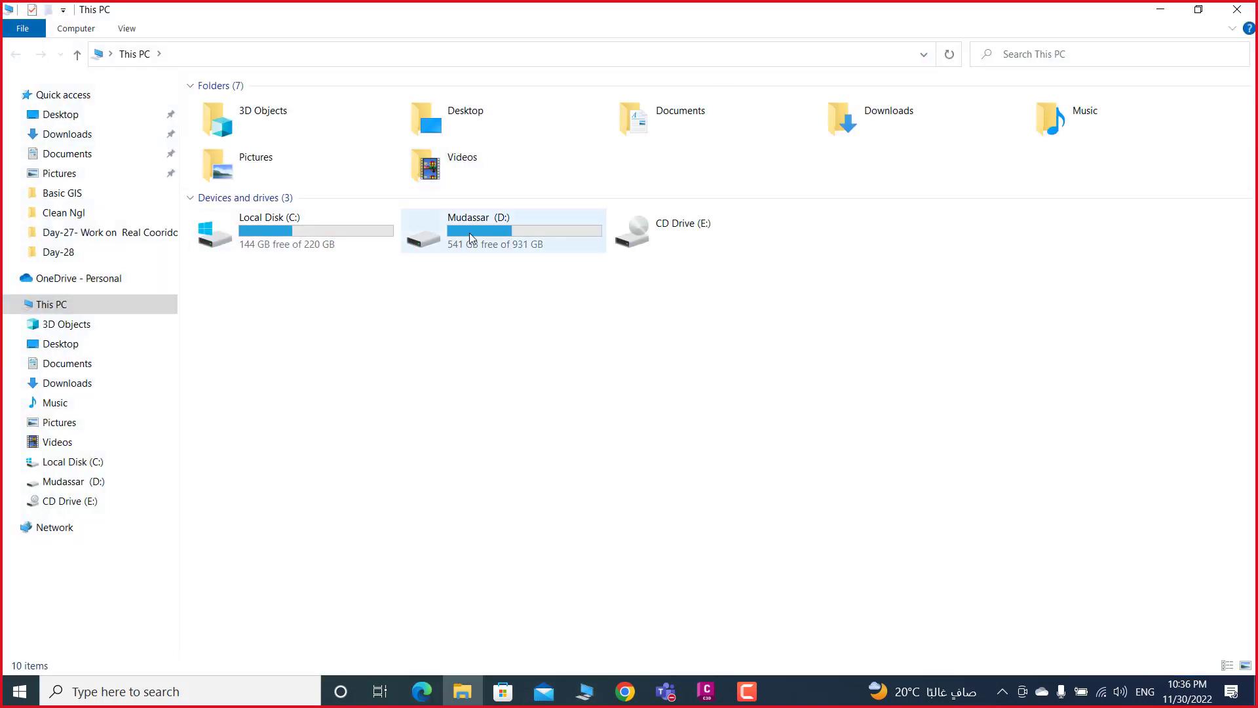
click(470, 233)
double_click(470, 233)
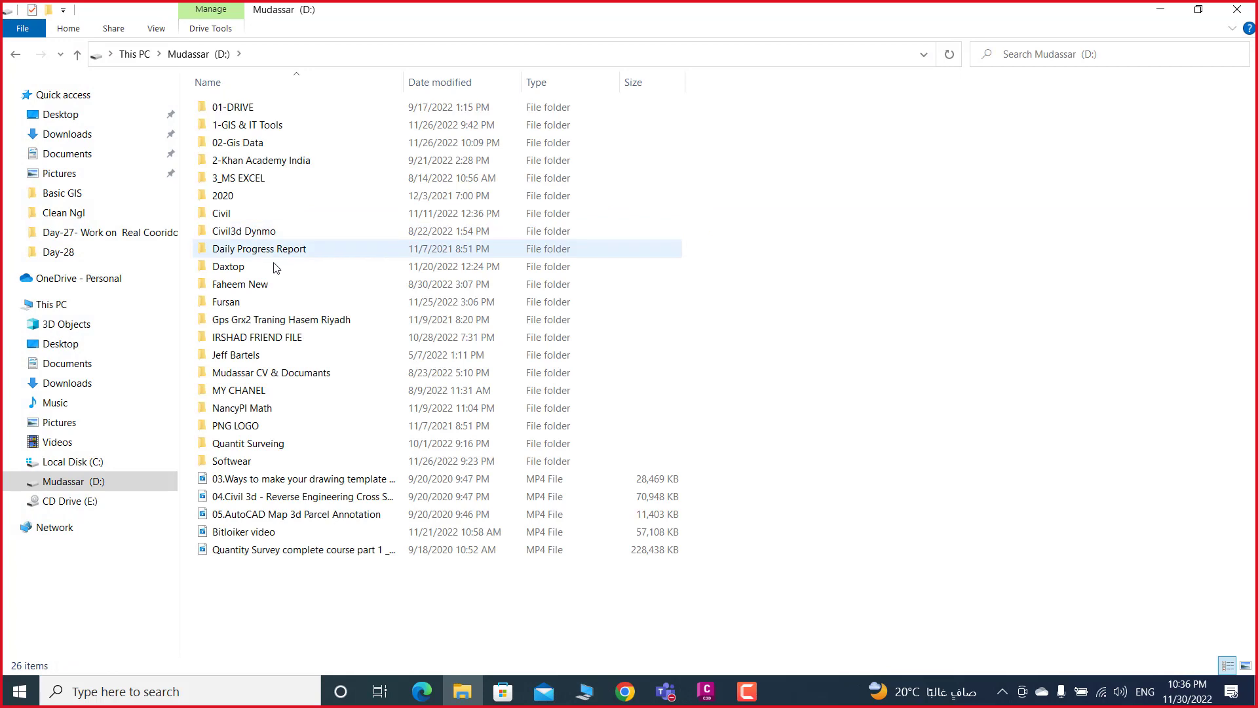
click(234, 304)
double_click(235, 304)
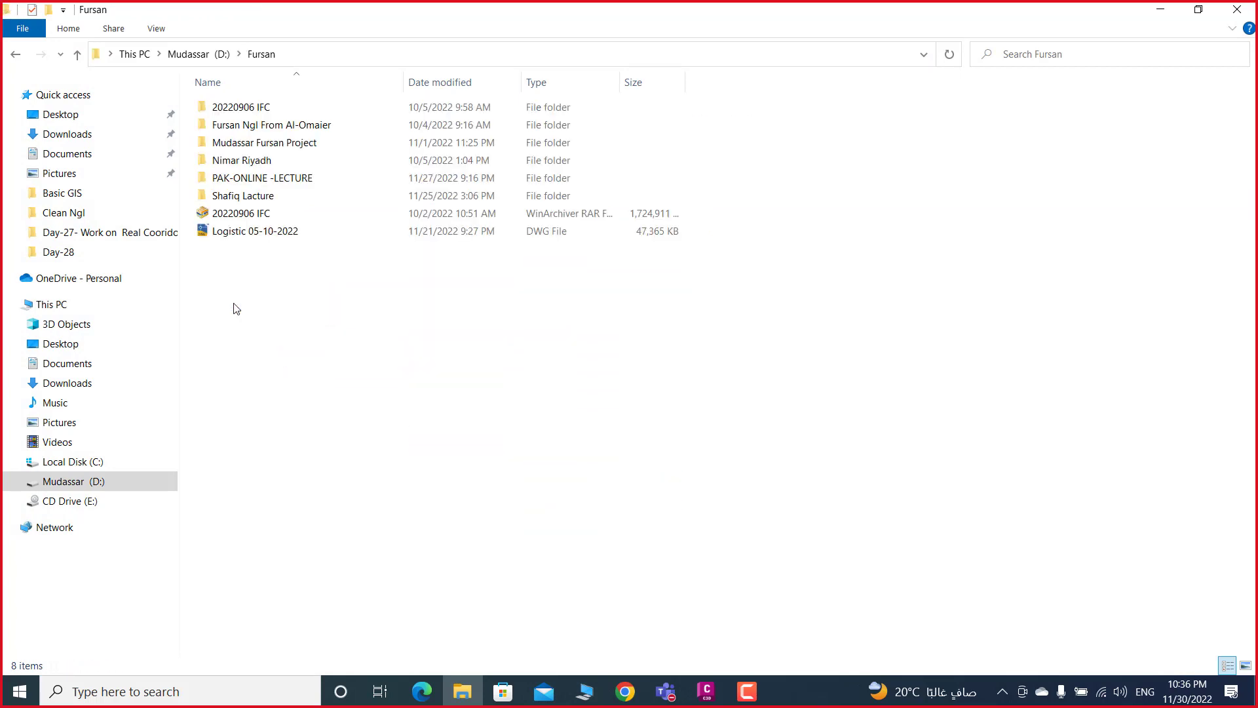
double_click(268, 183)
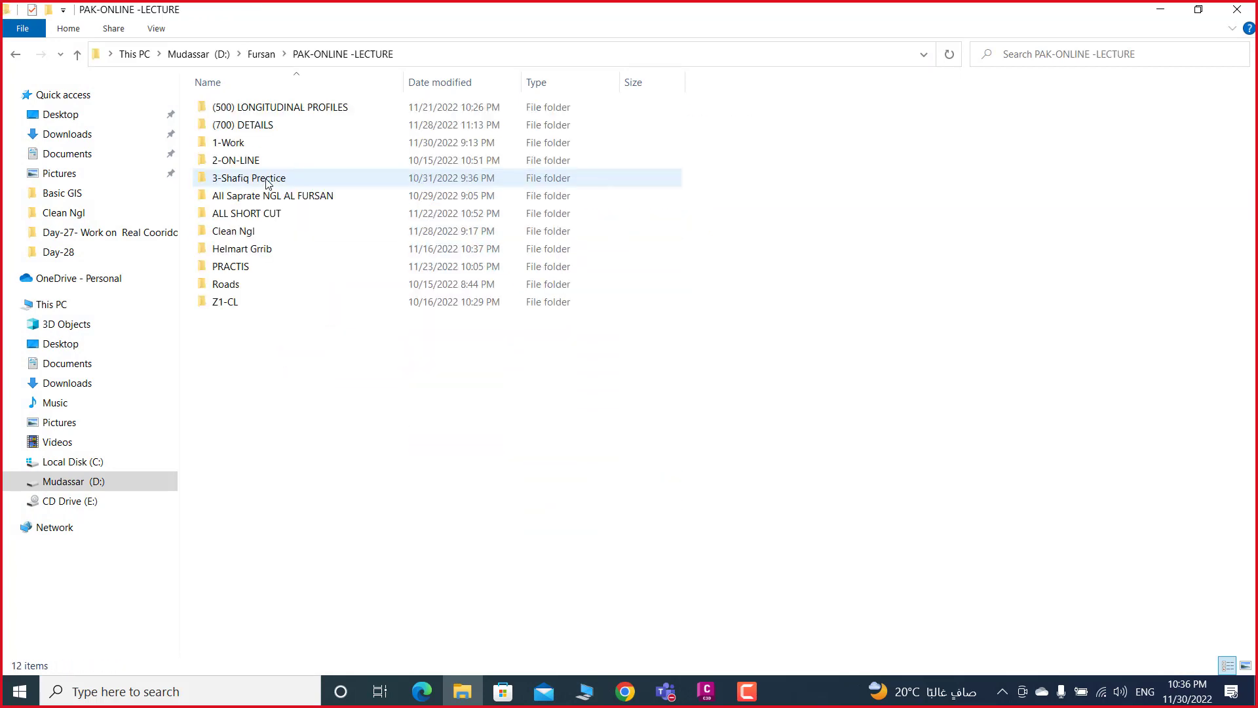
double_click(243, 143)
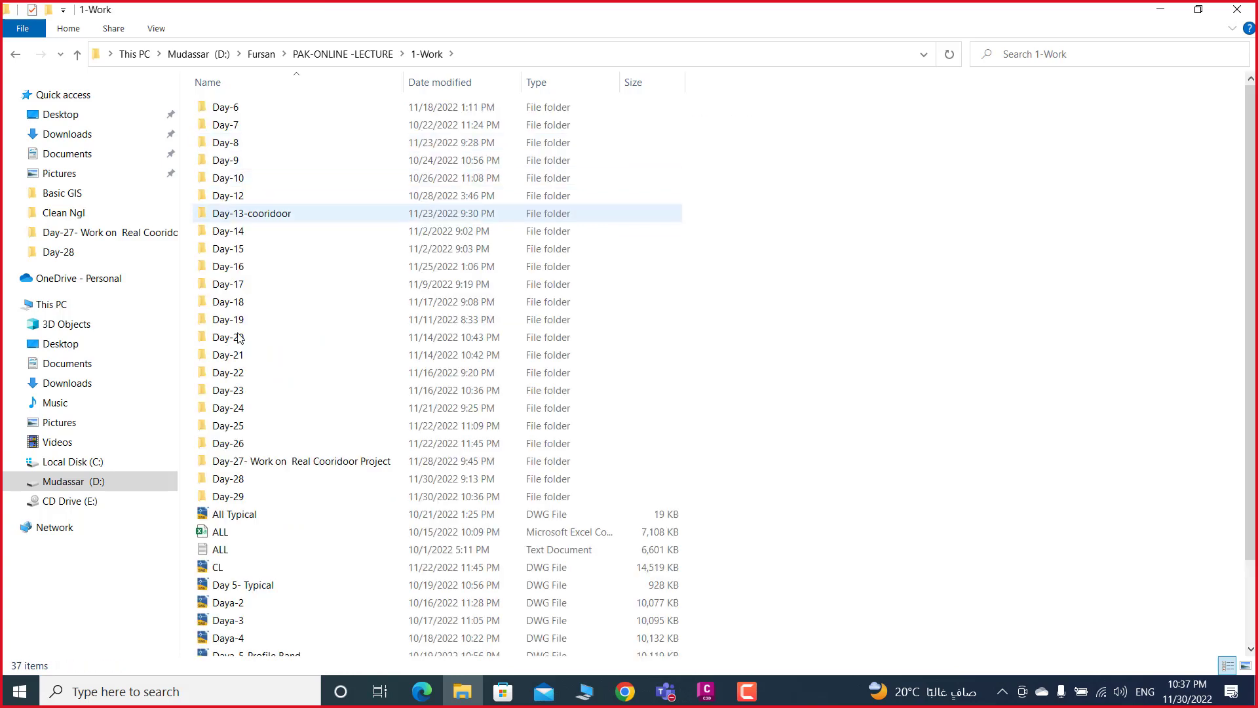
double_click(236, 496)
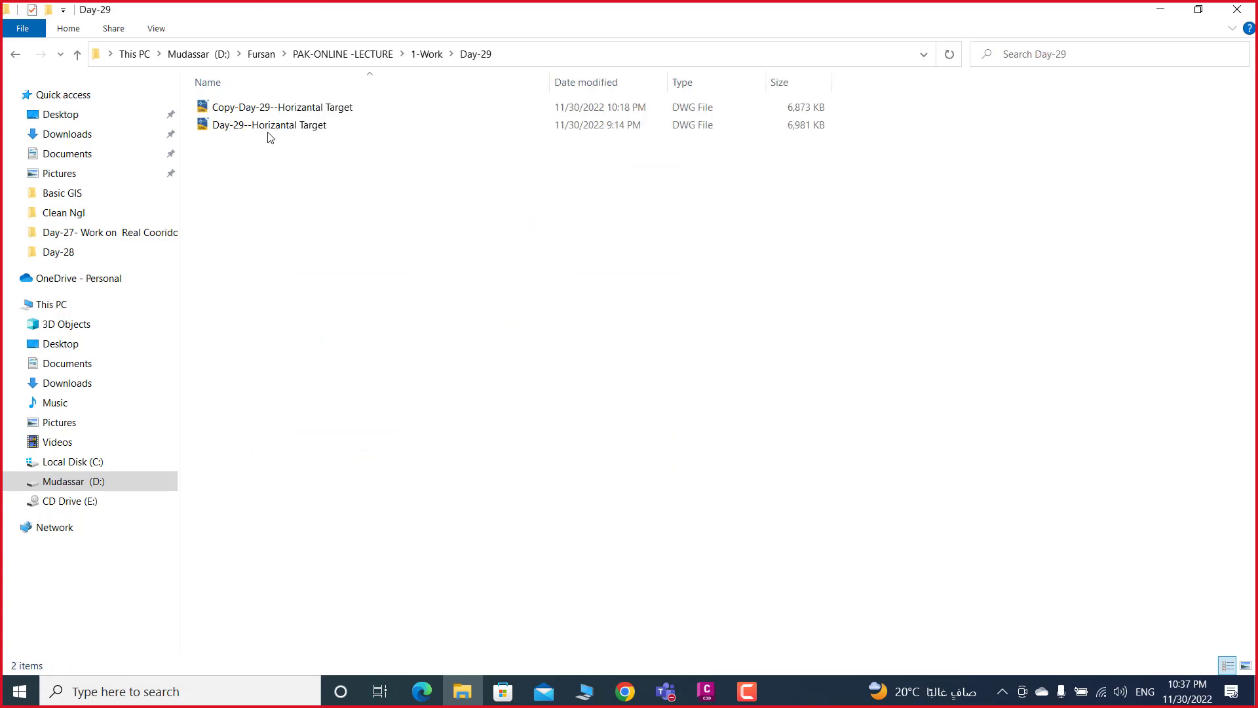
click(270, 112)
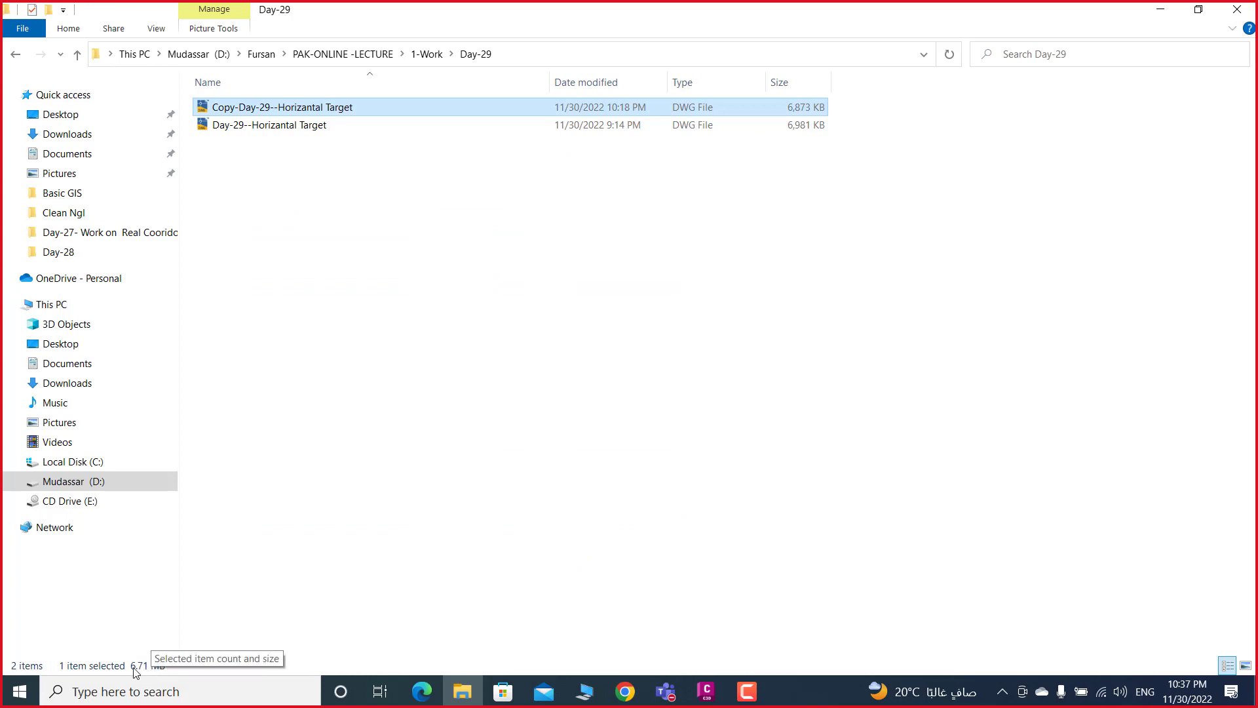
click(1161, 10)
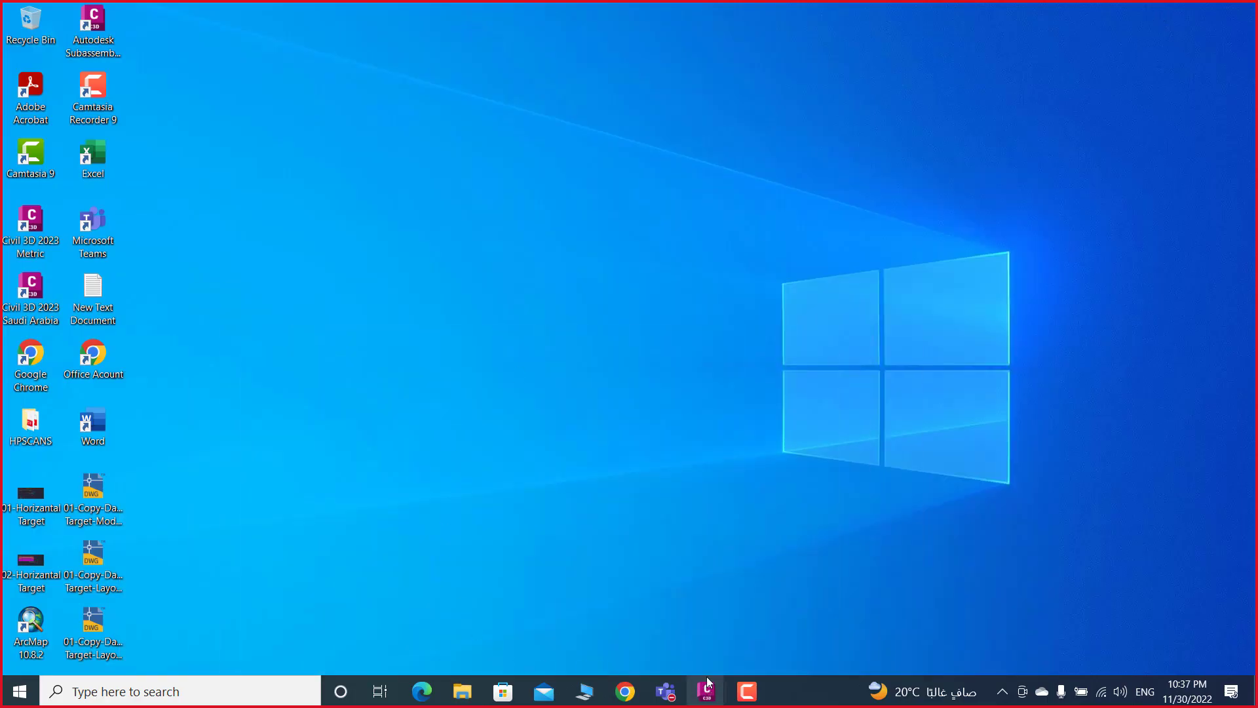
- Restore Civil 3D and close 02-Horizantal Target, saving its changes
mouse_move(706, 691)
click(665, 580)
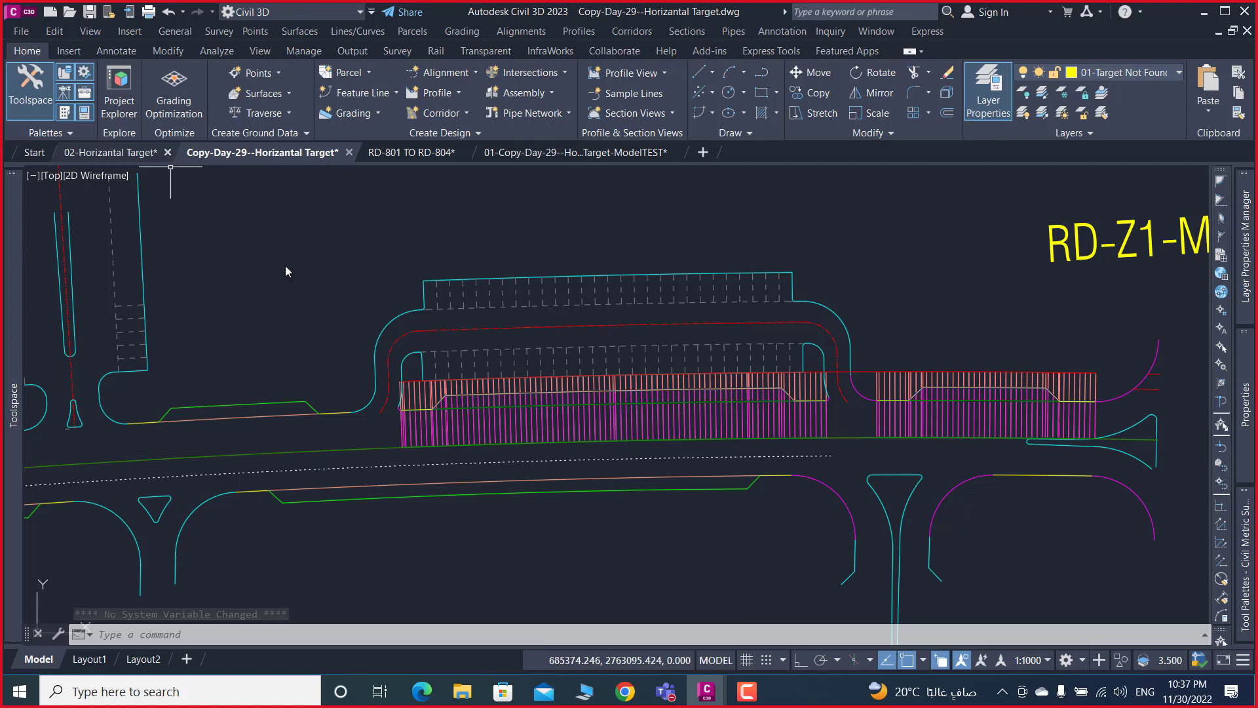
key(Escape)
key(Escape)
key(alt+F4)
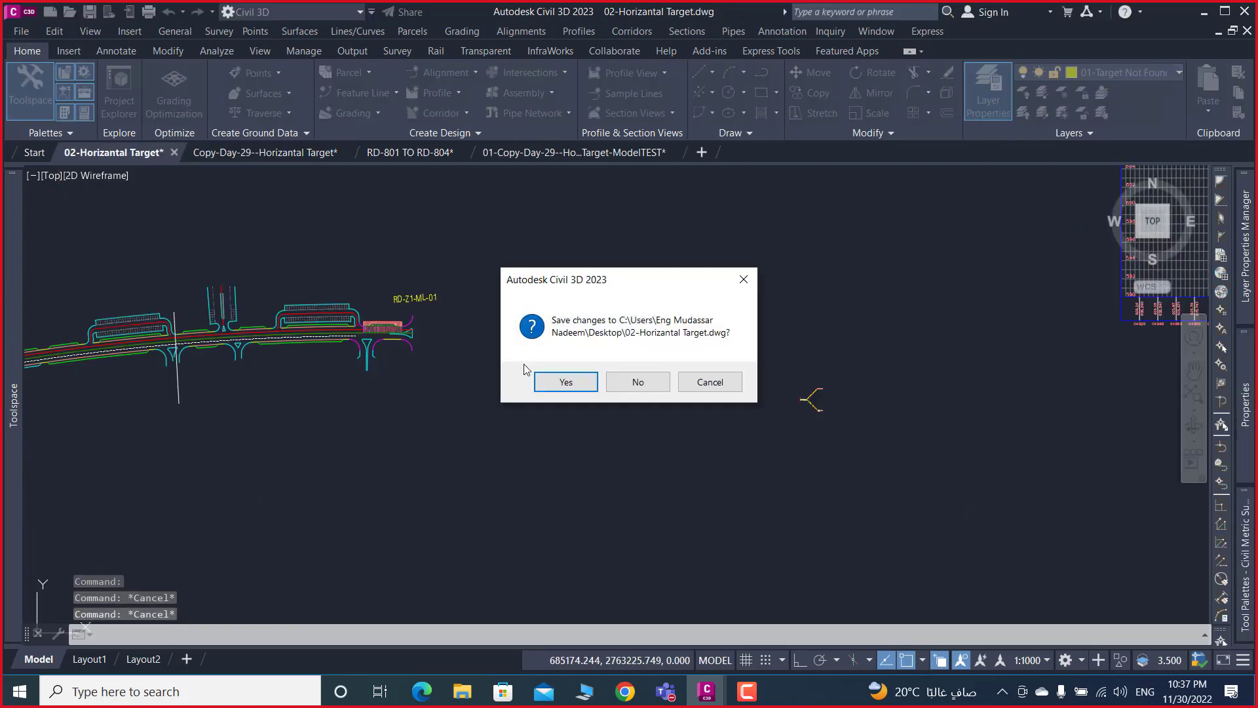
click(562, 382)
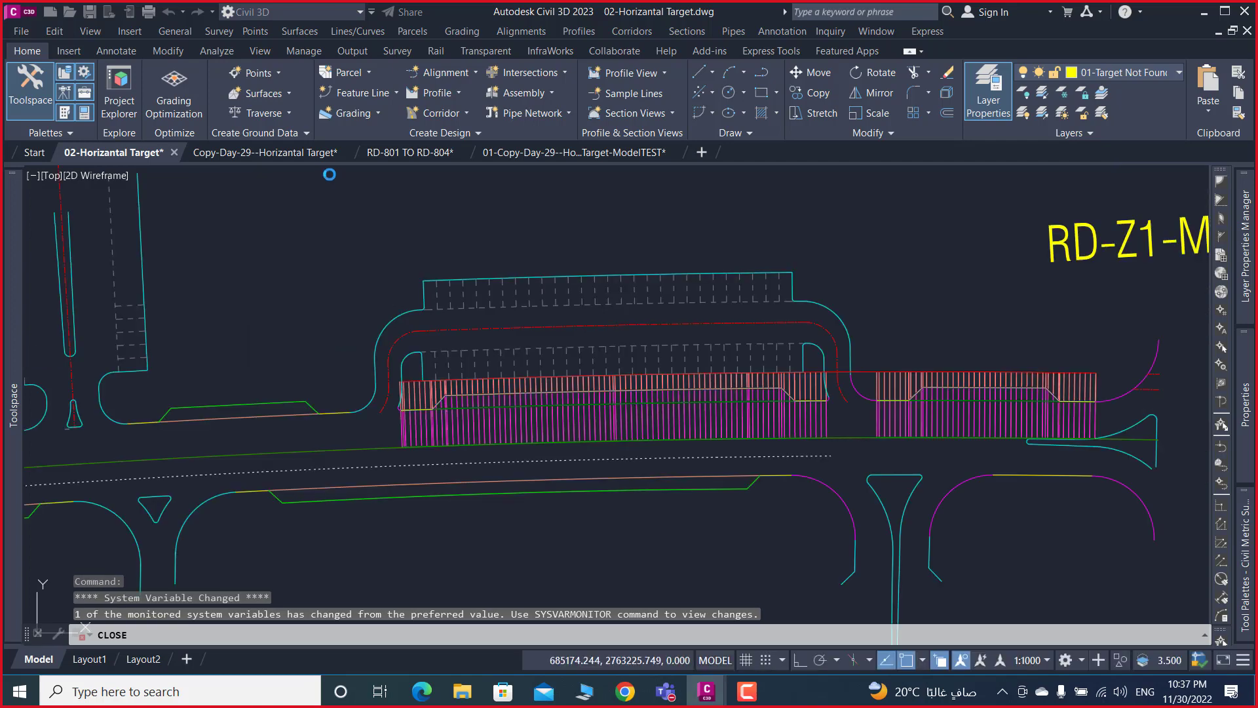
- Select corridor Z-1-ML01 from the overlapping objects and open its Corridor Properties
click(508, 376)
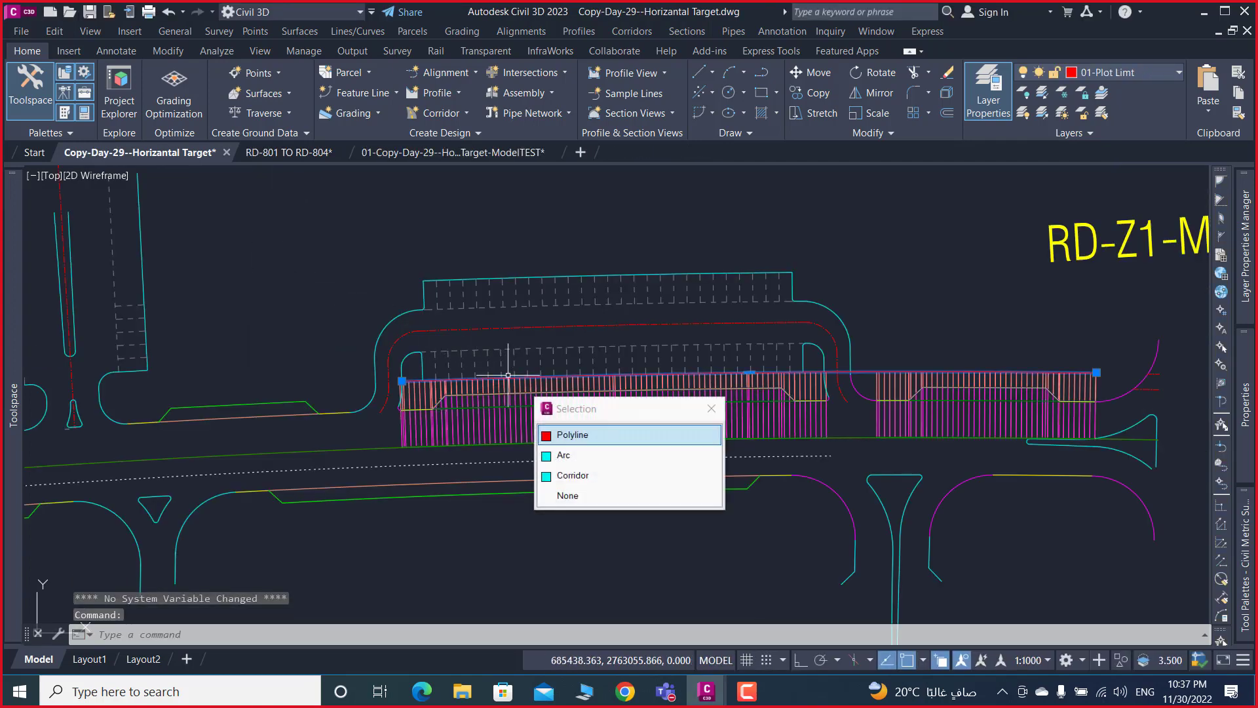
key(Escape)
click(505, 413)
right_click(338, 298)
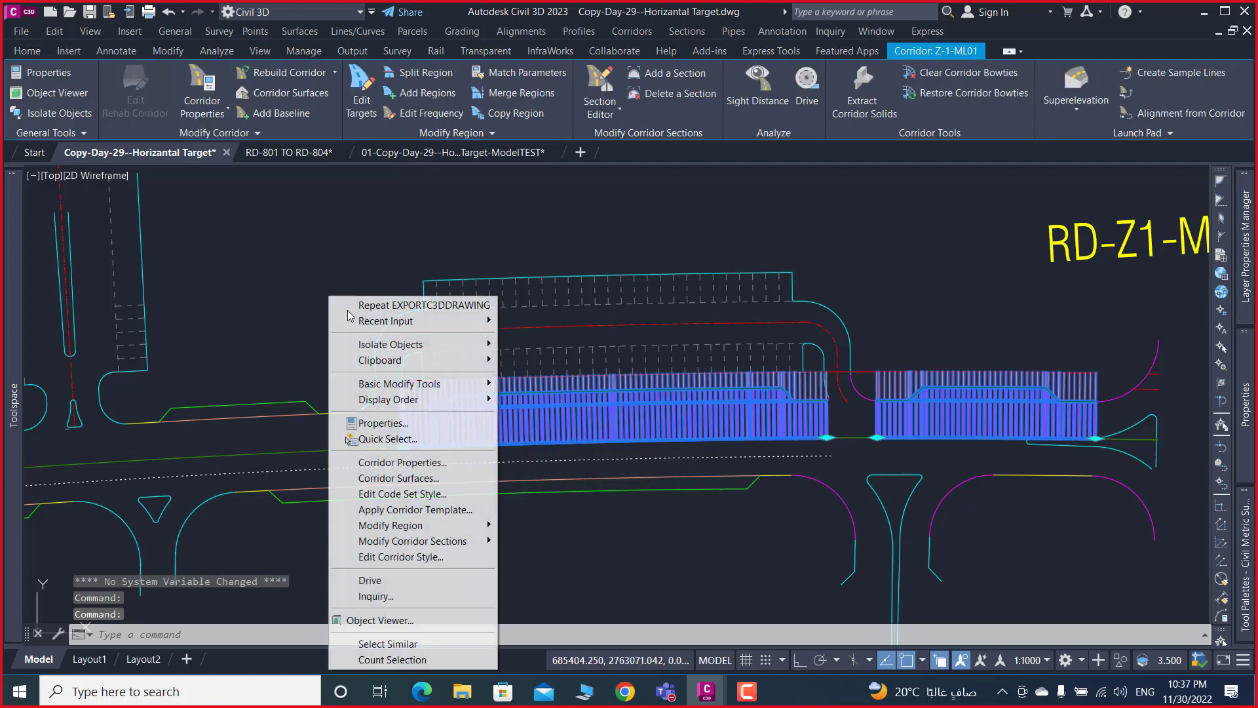
click(402, 462)
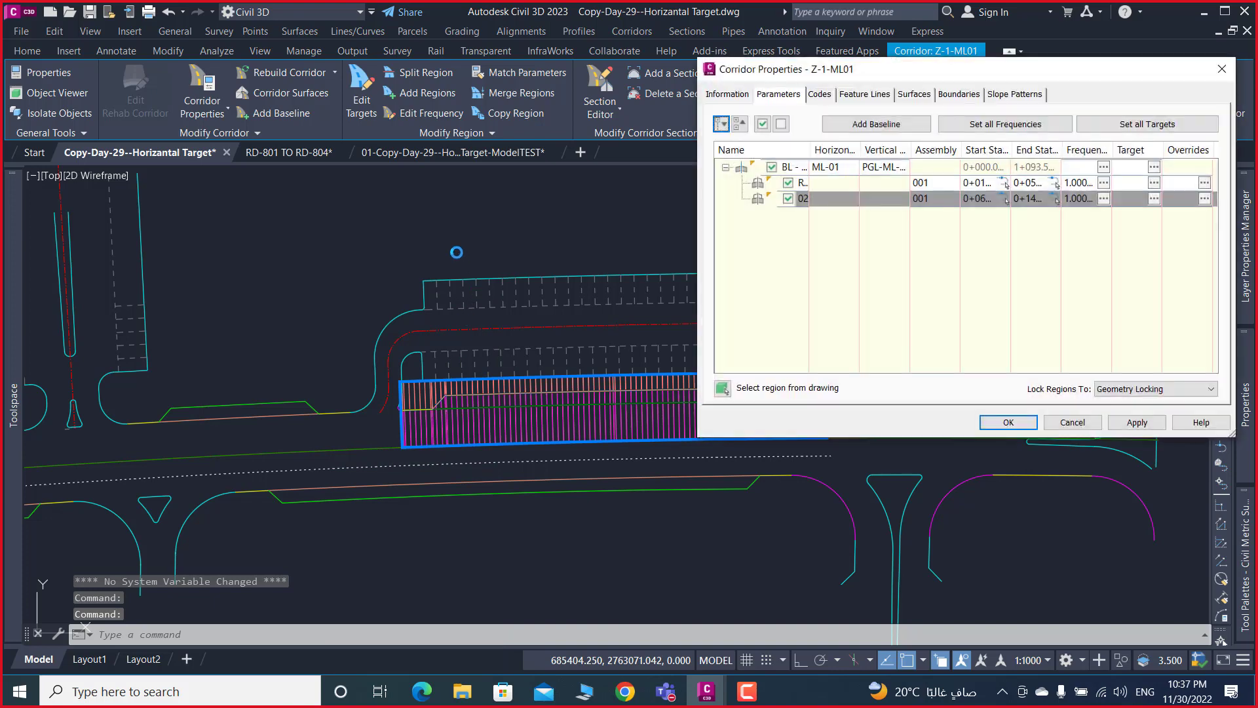
- Add corridor surface TOP from Top links as breaklines, with Top Links overhang correction
click(917, 95)
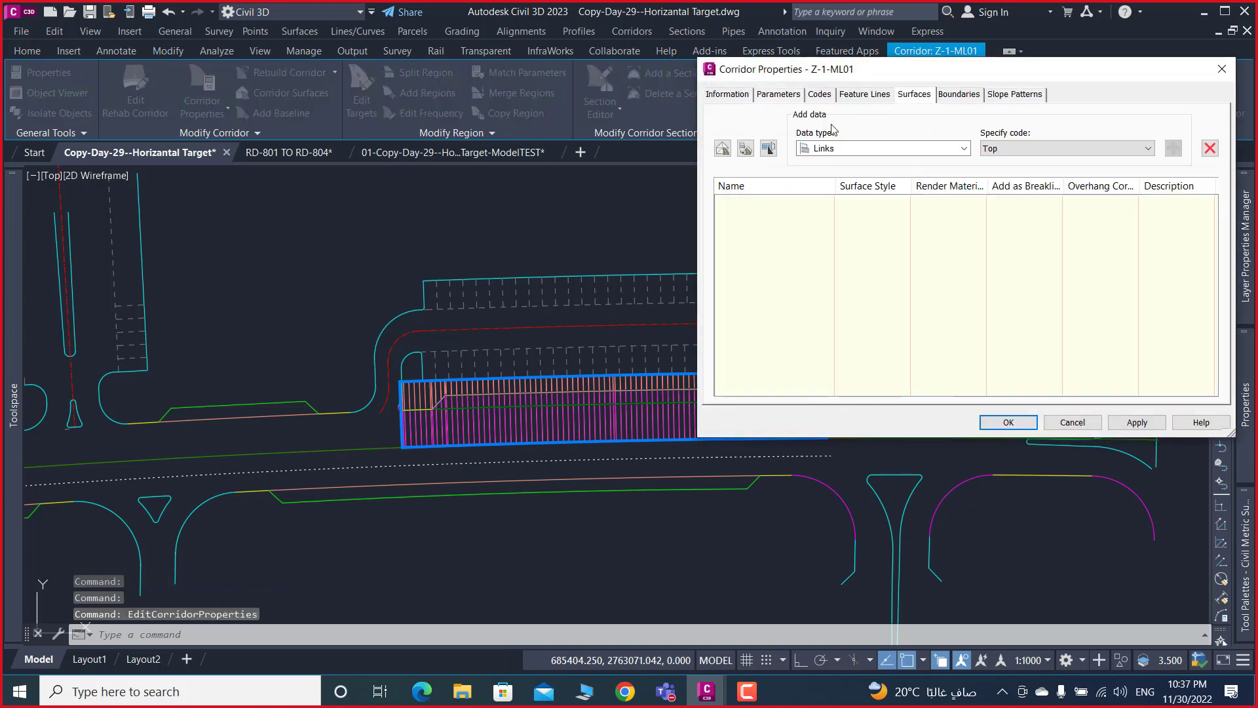
click(723, 148)
double_click(825, 204)
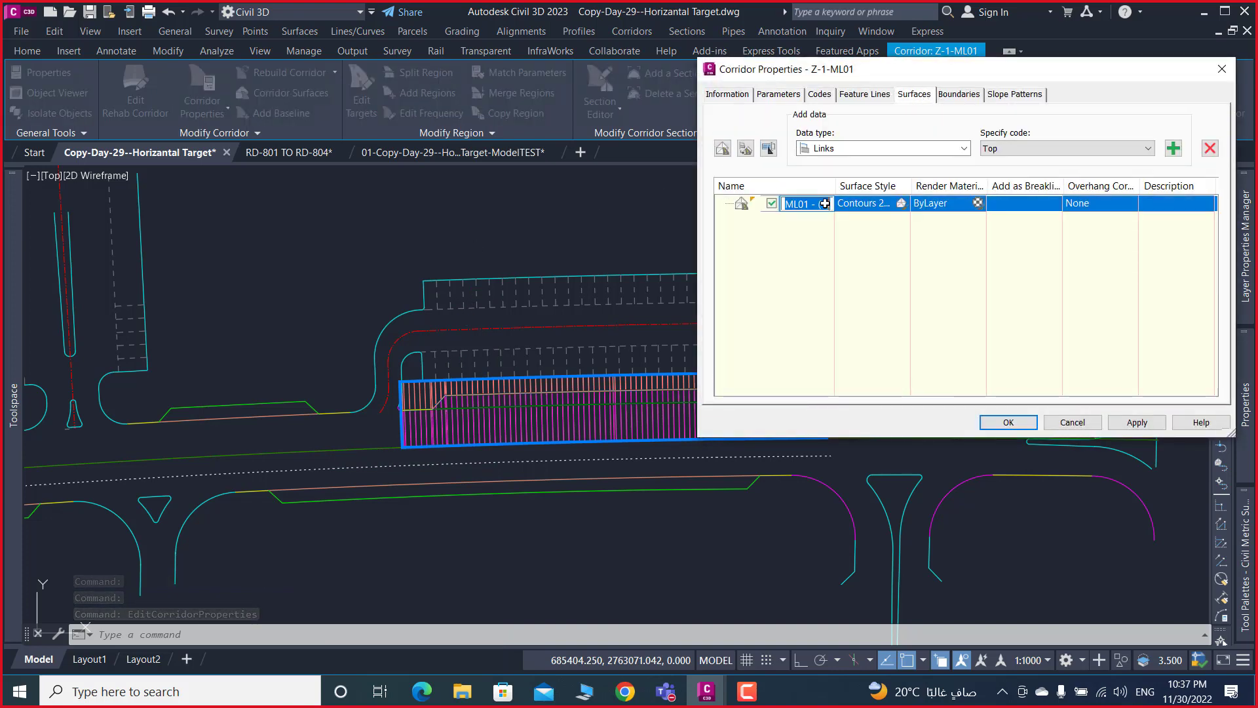
key(BackSpace)
text(TOP)
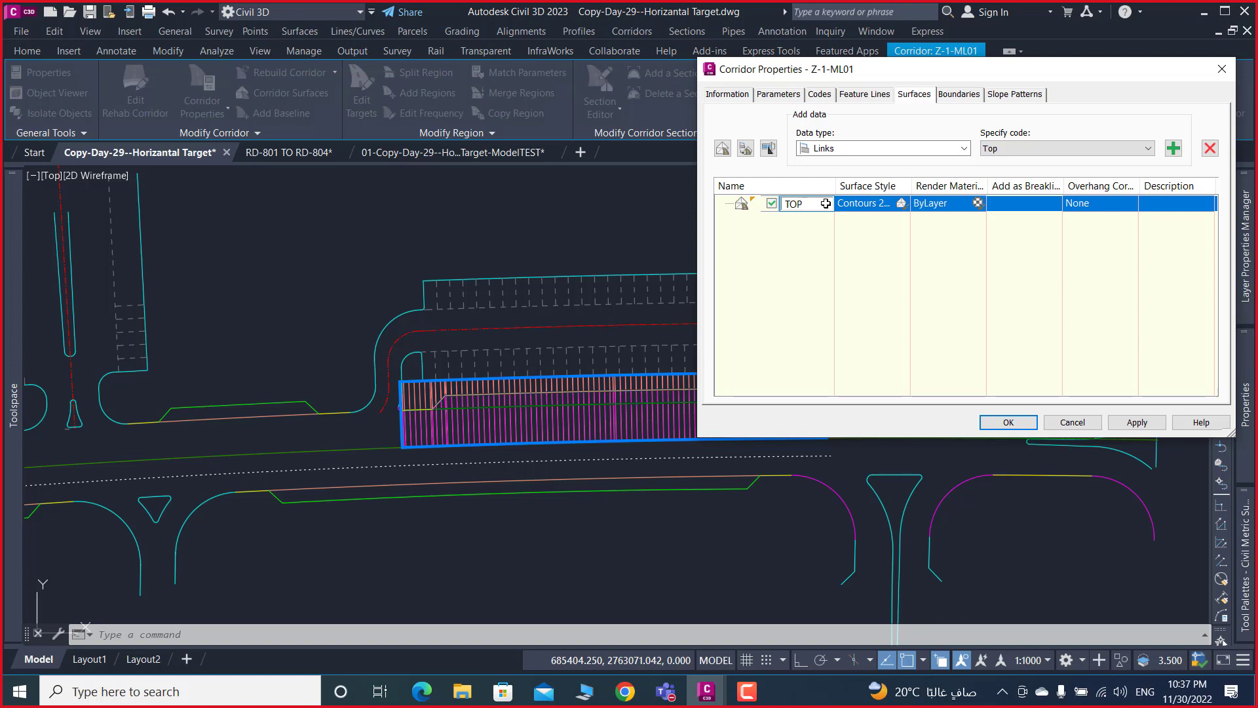
click(1174, 149)
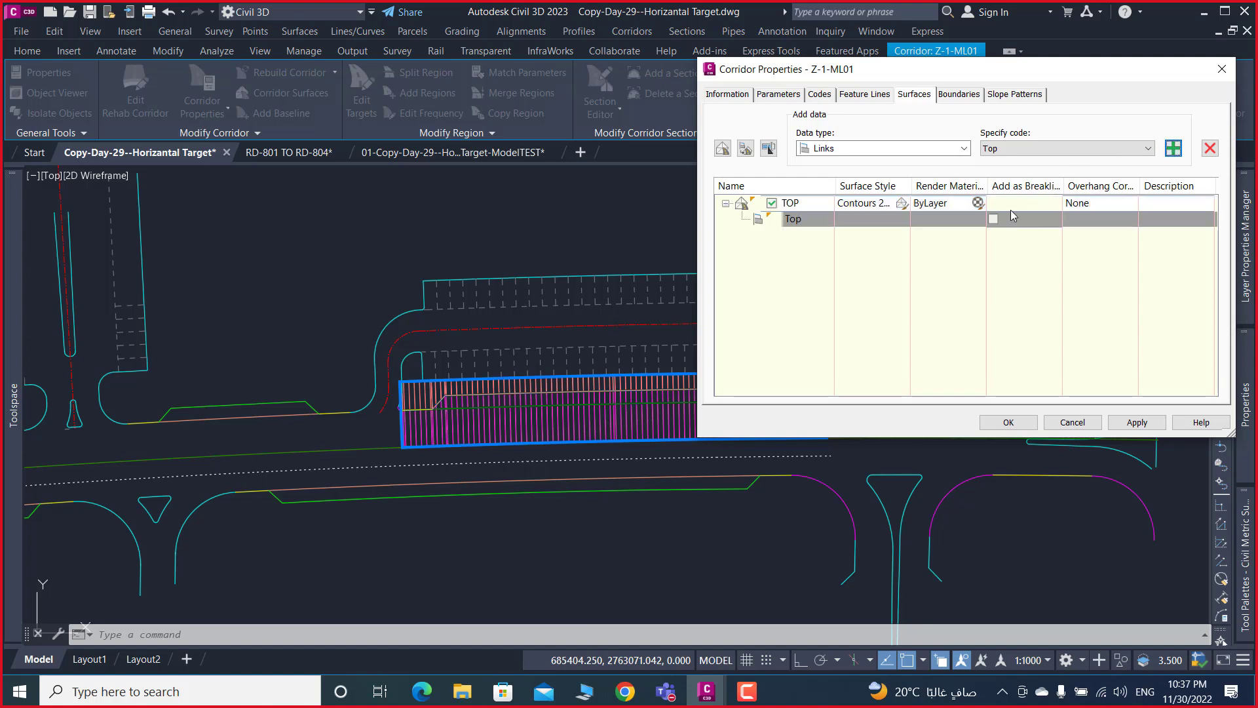
click(993, 219)
click(1096, 205)
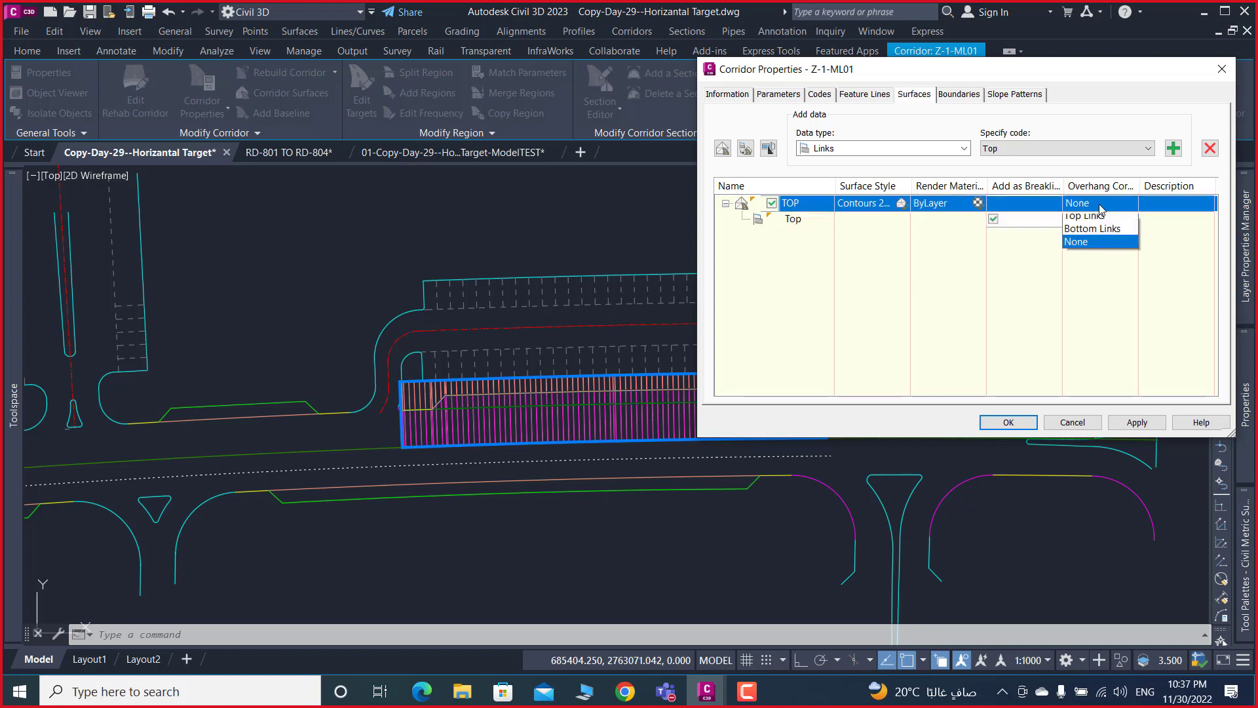
click(1088, 220)
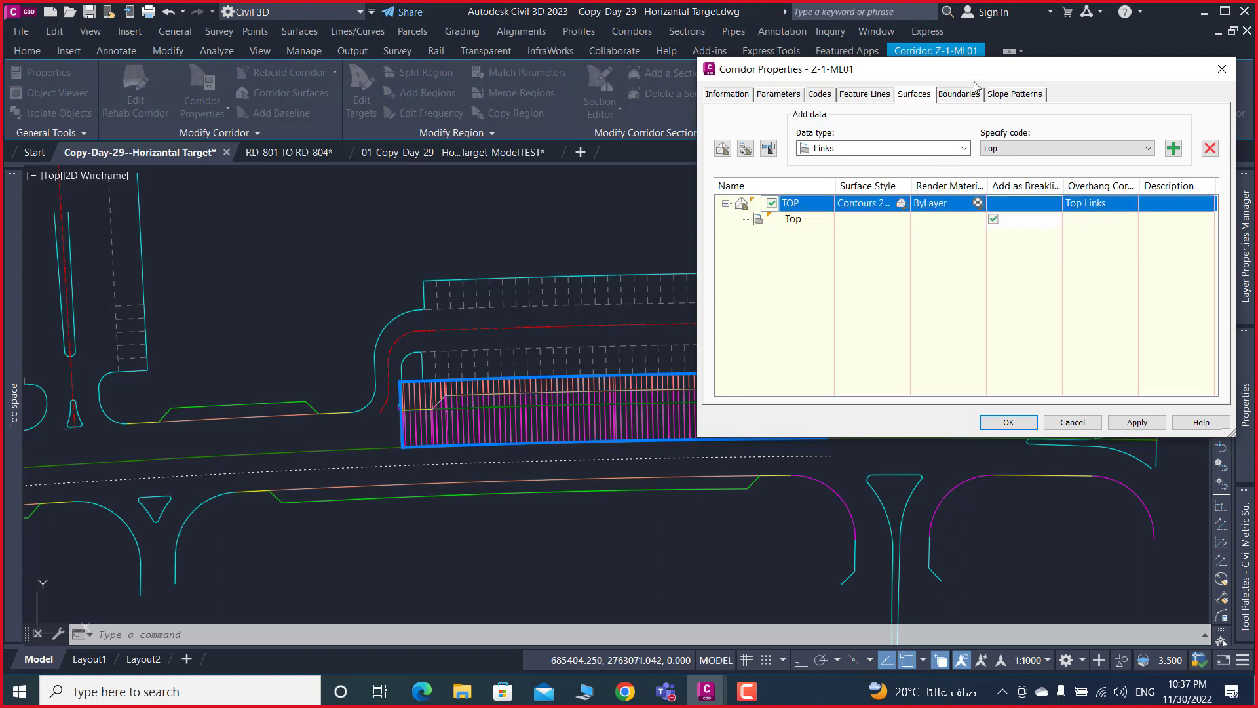
- Give TOP a corridor-extents outside boundary and apply the corridor properties
click(960, 99)
click(783, 144)
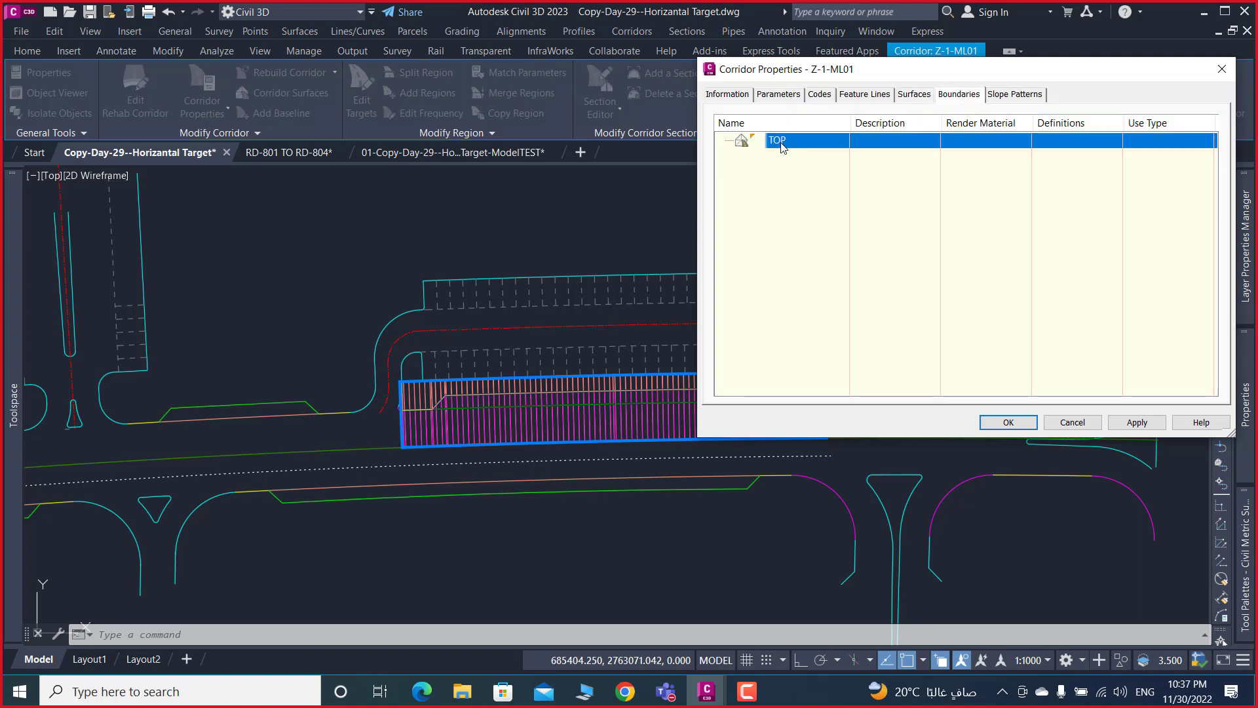
right_click(782, 143)
click(827, 159)
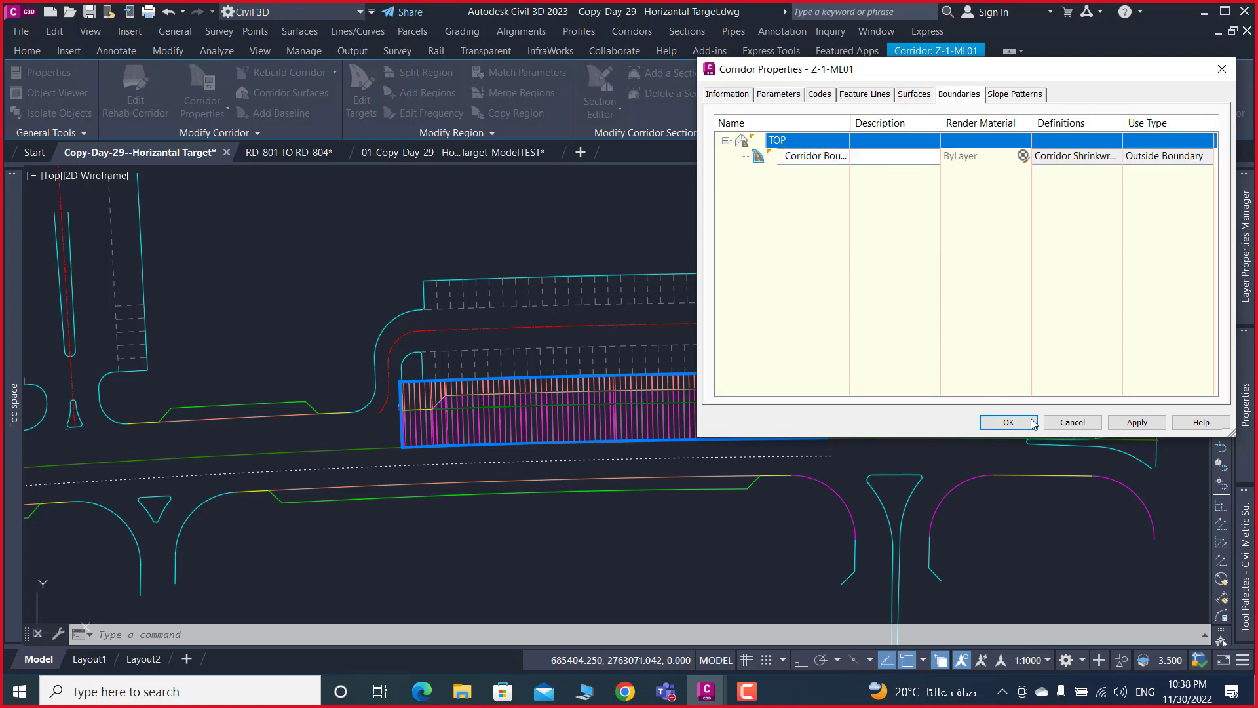
click(1010, 423)
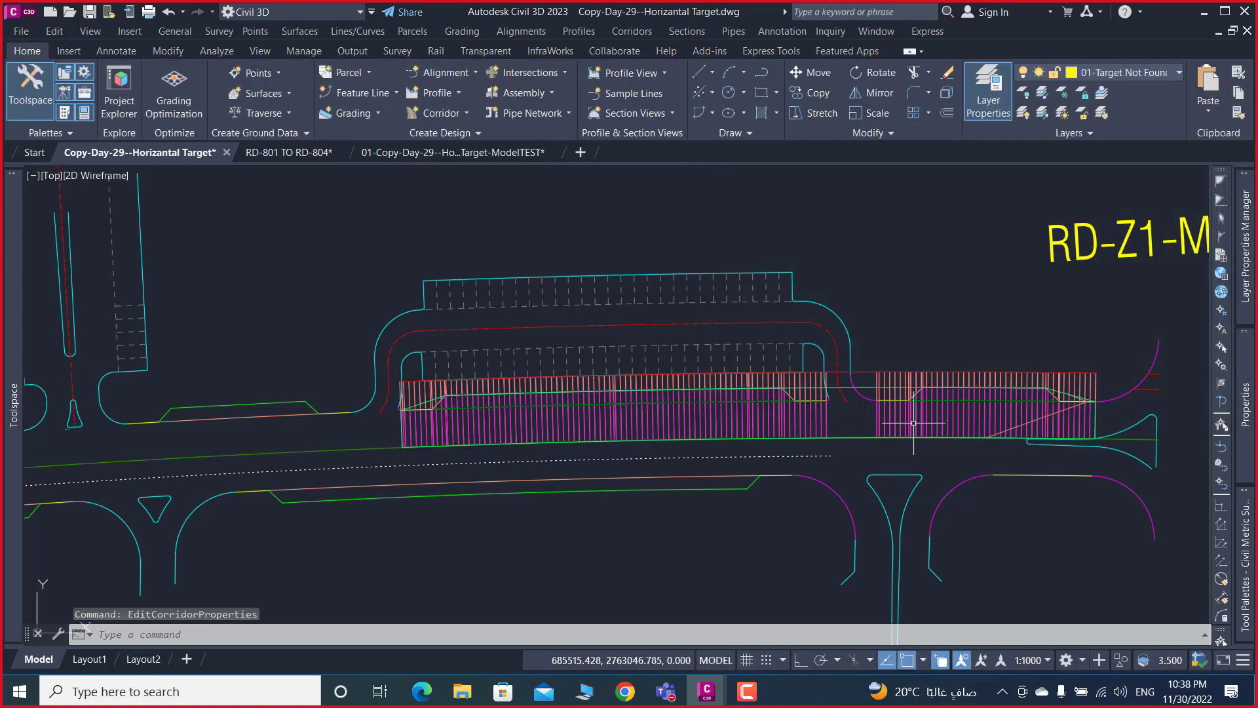
- Place a spot elevation label on surface TOP between the parking sections, reading EL 605.69
scroll(924, 420, up, 1)
scroll(655, 374, down, 2)
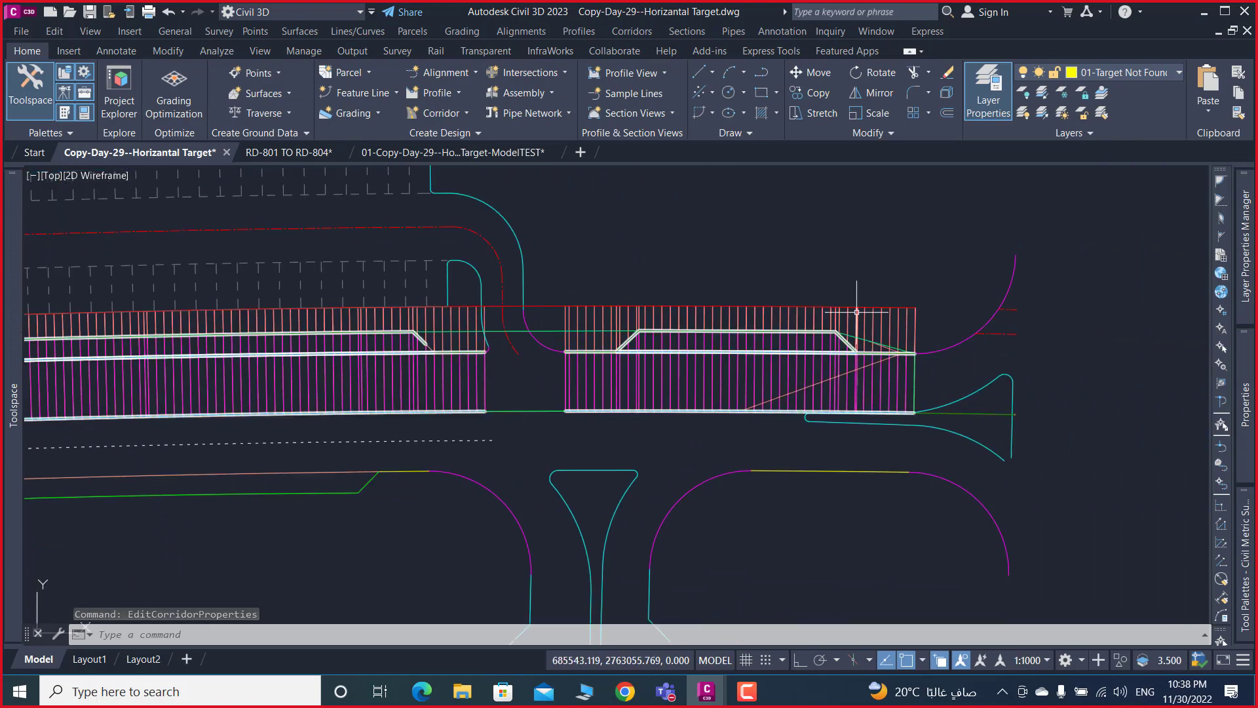
scroll(851, 292, up, 4)
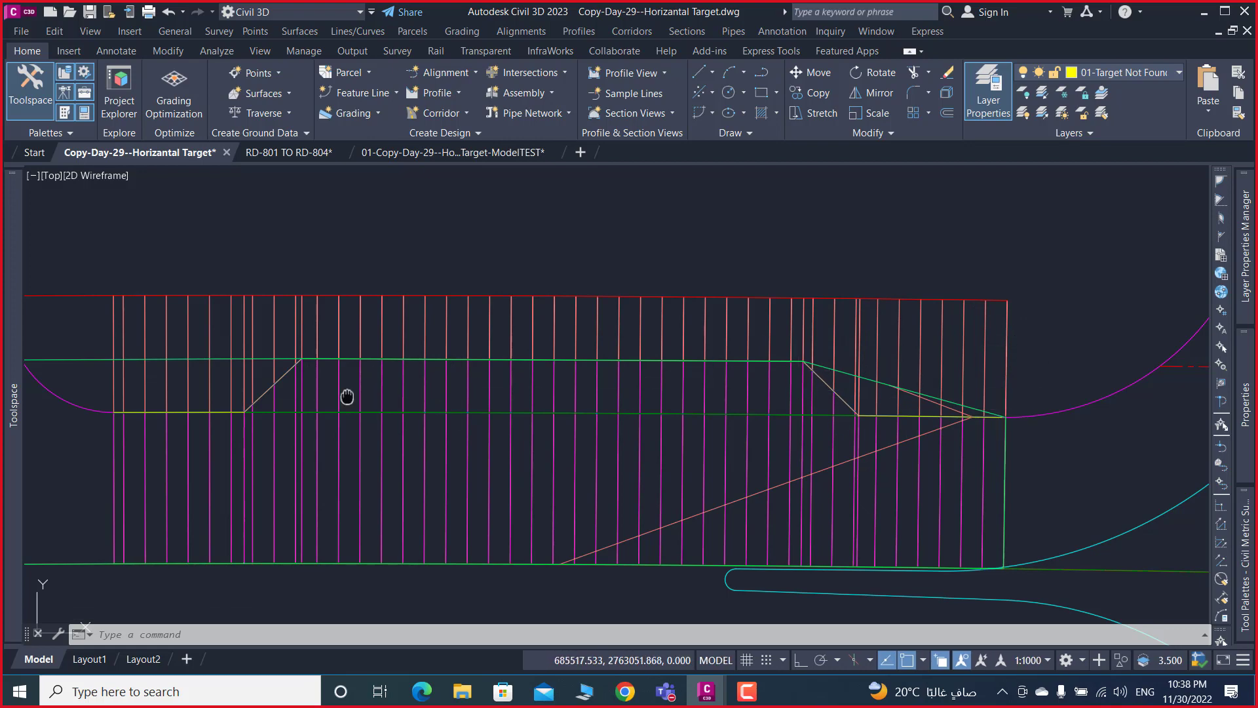
middle_drag(485, 588, 689, 576)
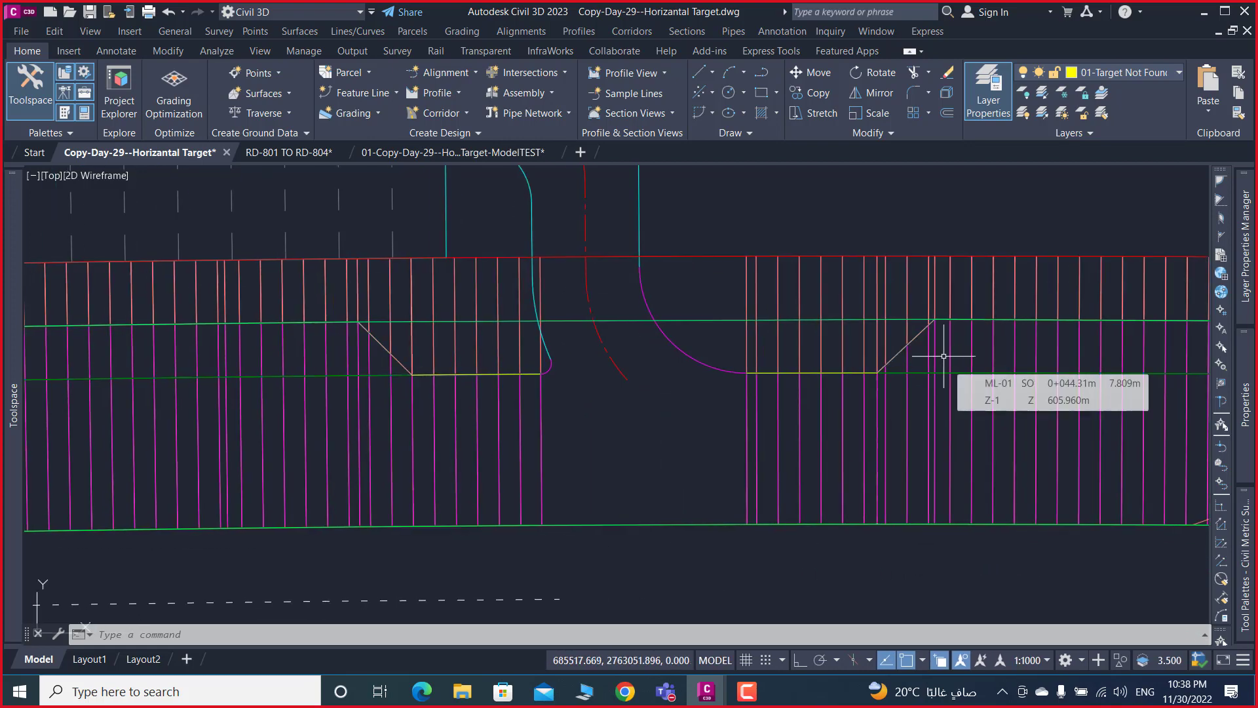
click(574, 321)
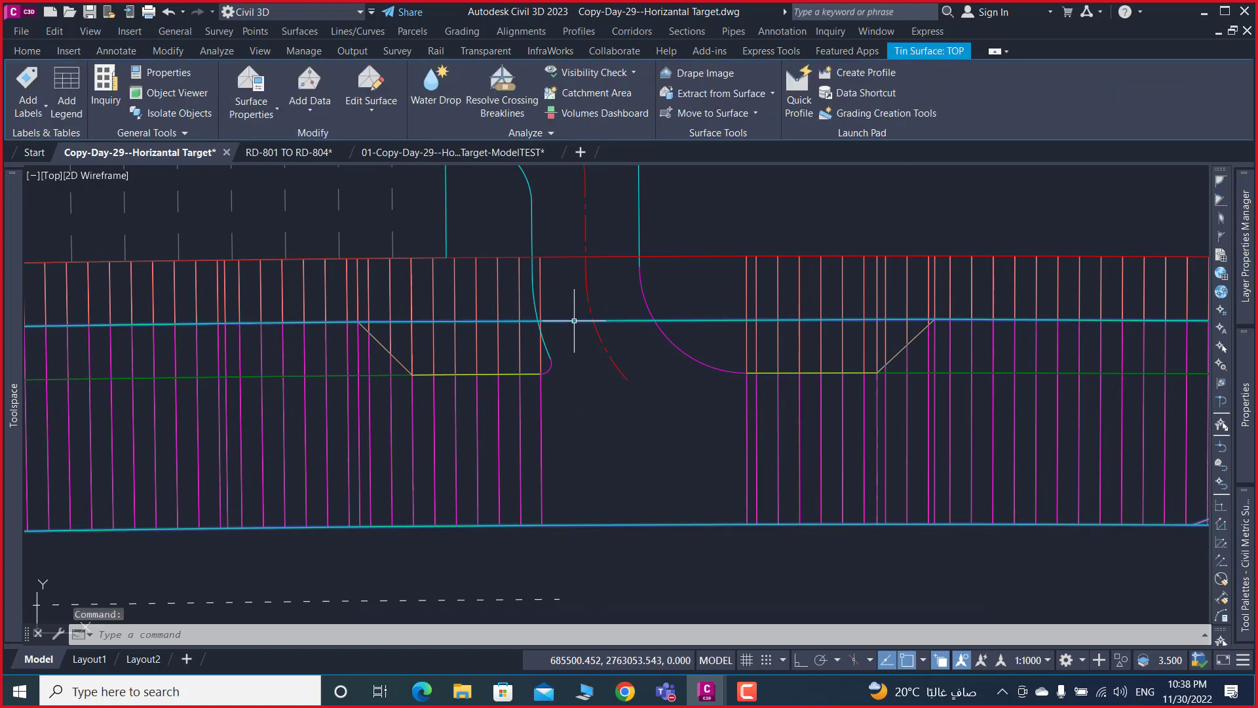
click(42, 114)
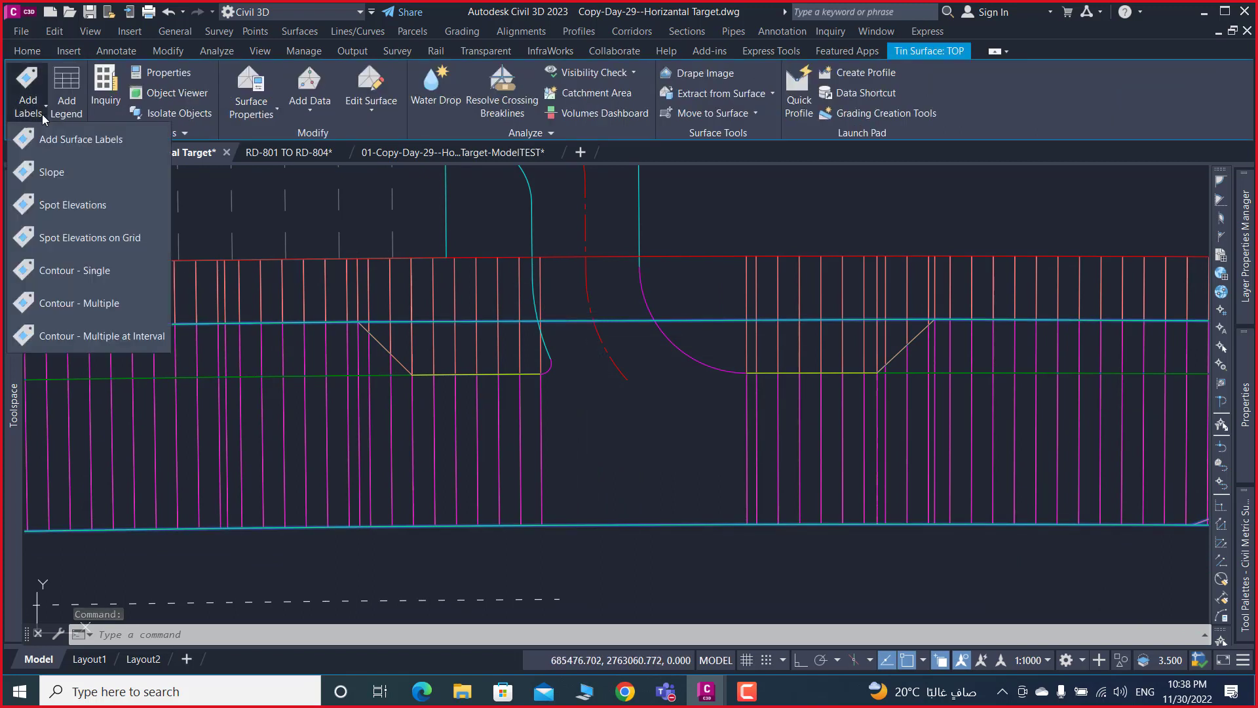
click(66, 205)
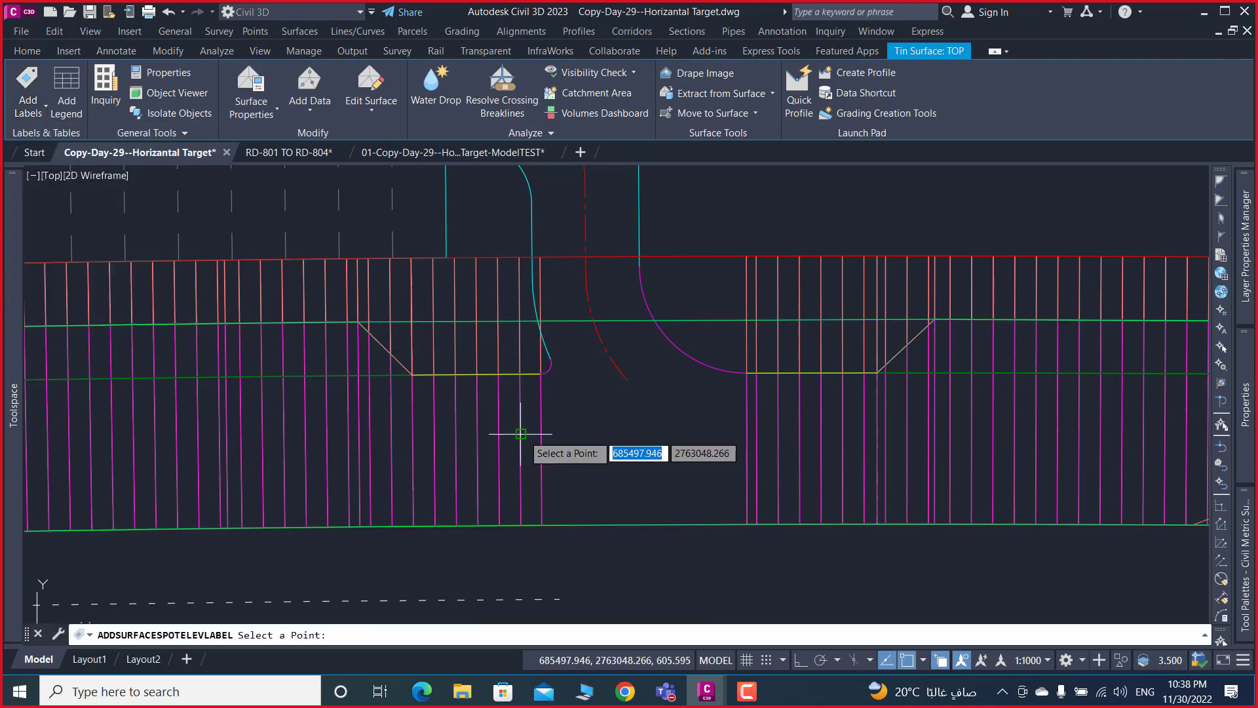
click(594, 411)
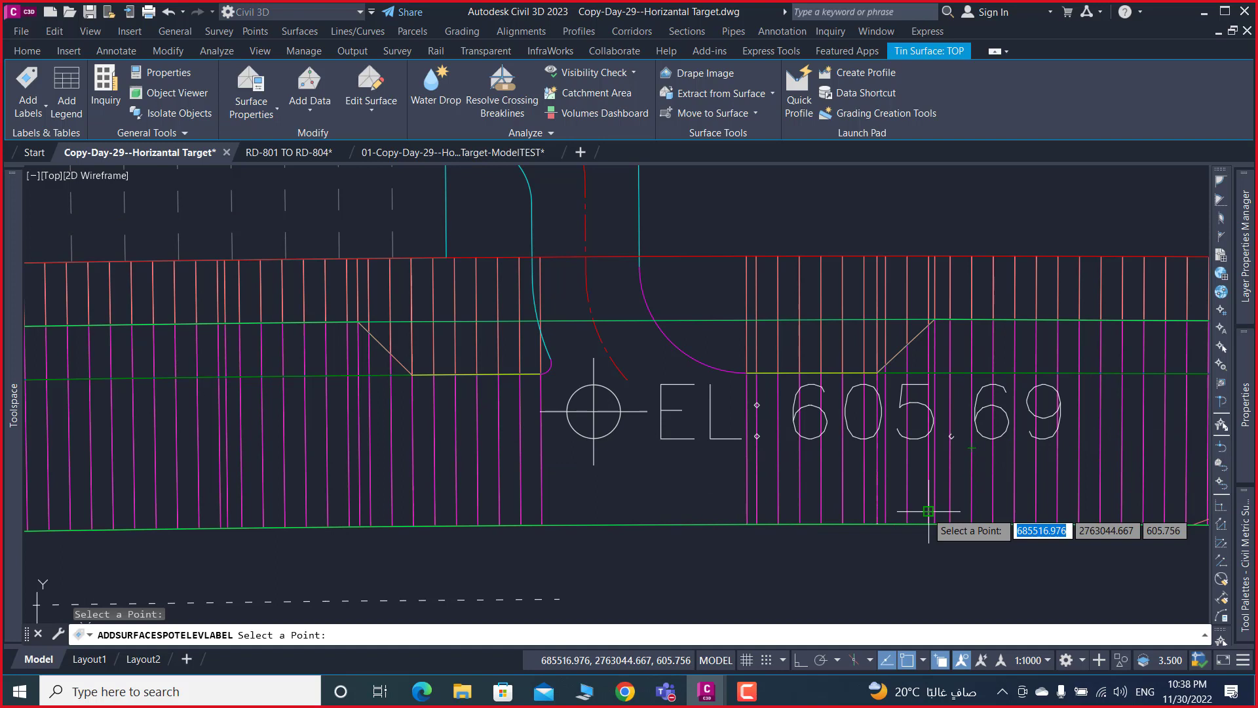
- End the labelling and erase the EL 605.69 spot elevation label
key(Escape)
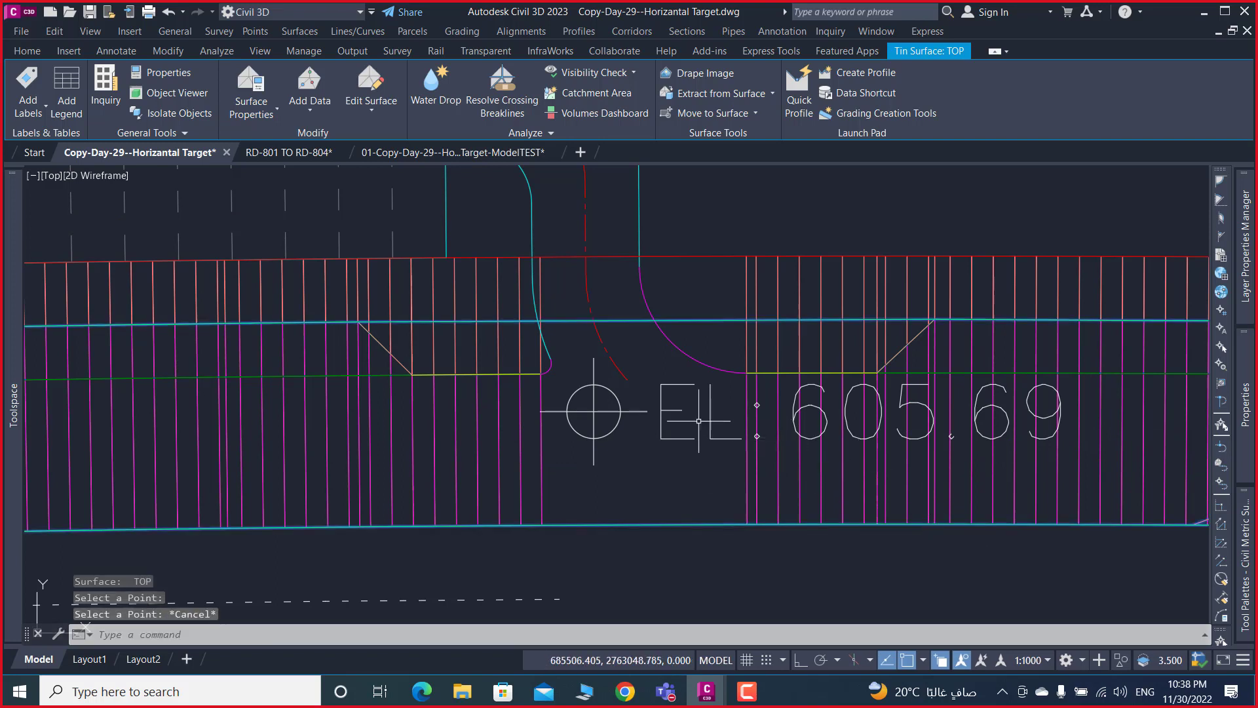
click(675, 409)
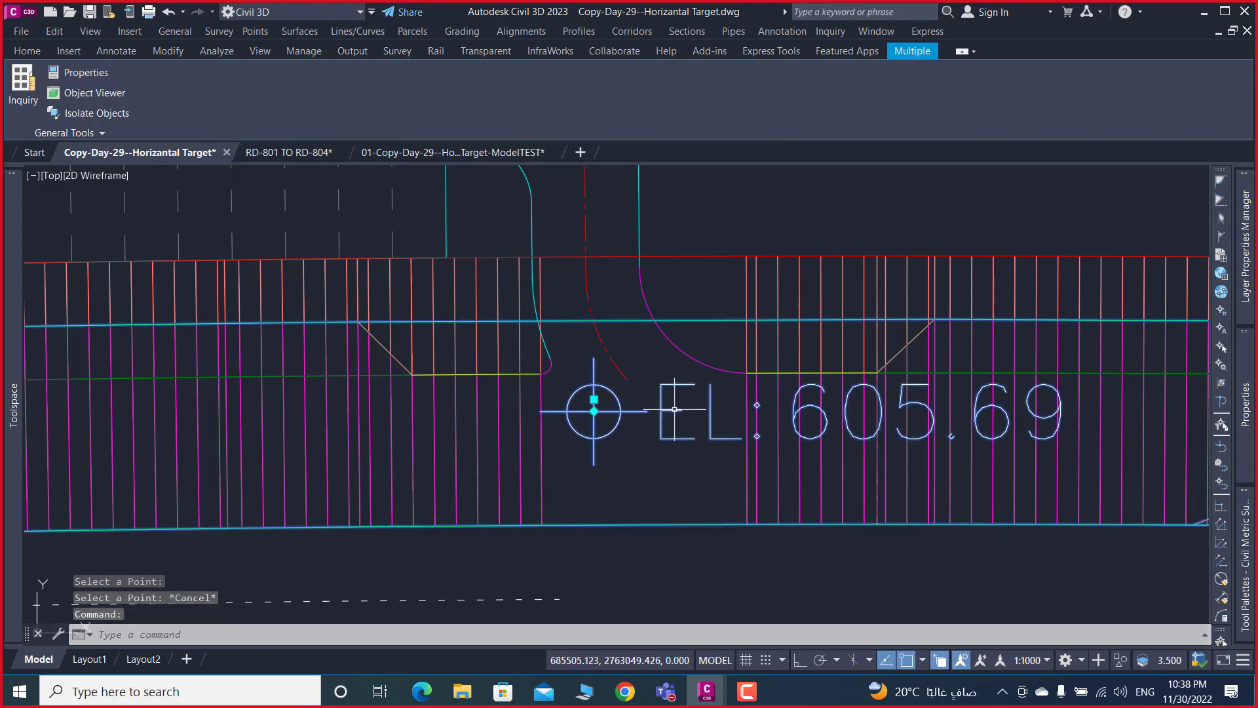
key(Delete)
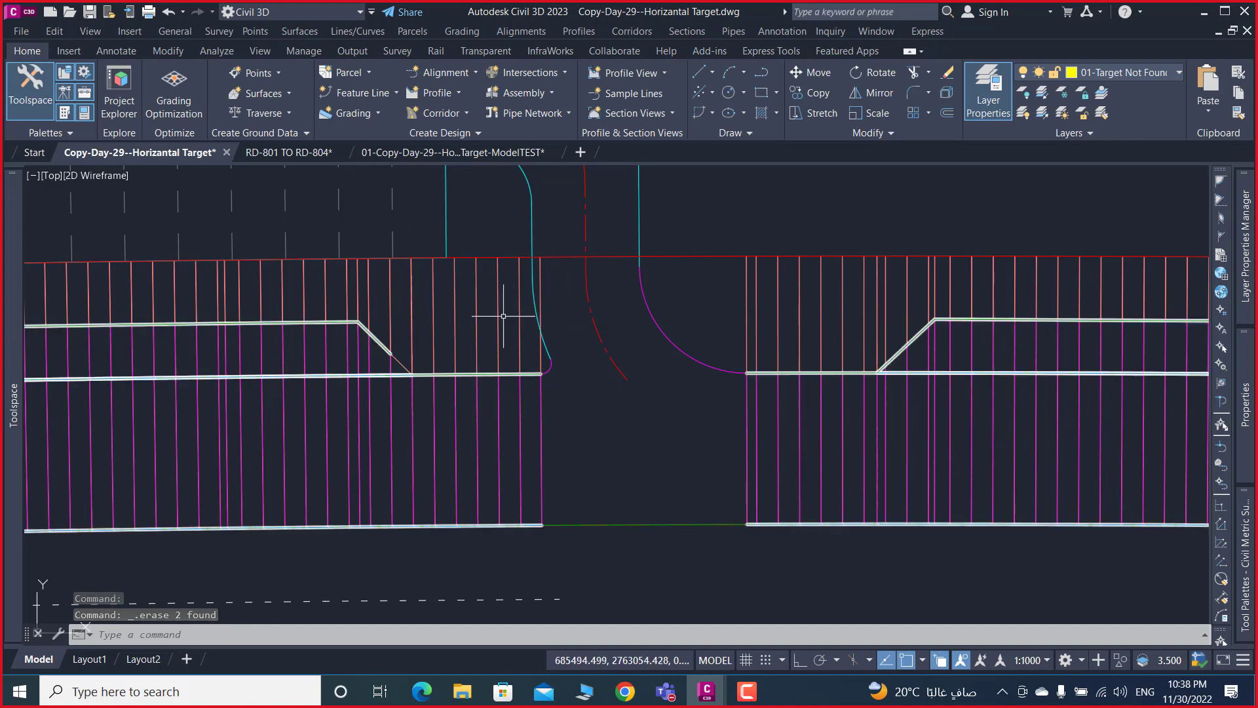
click(412, 155)
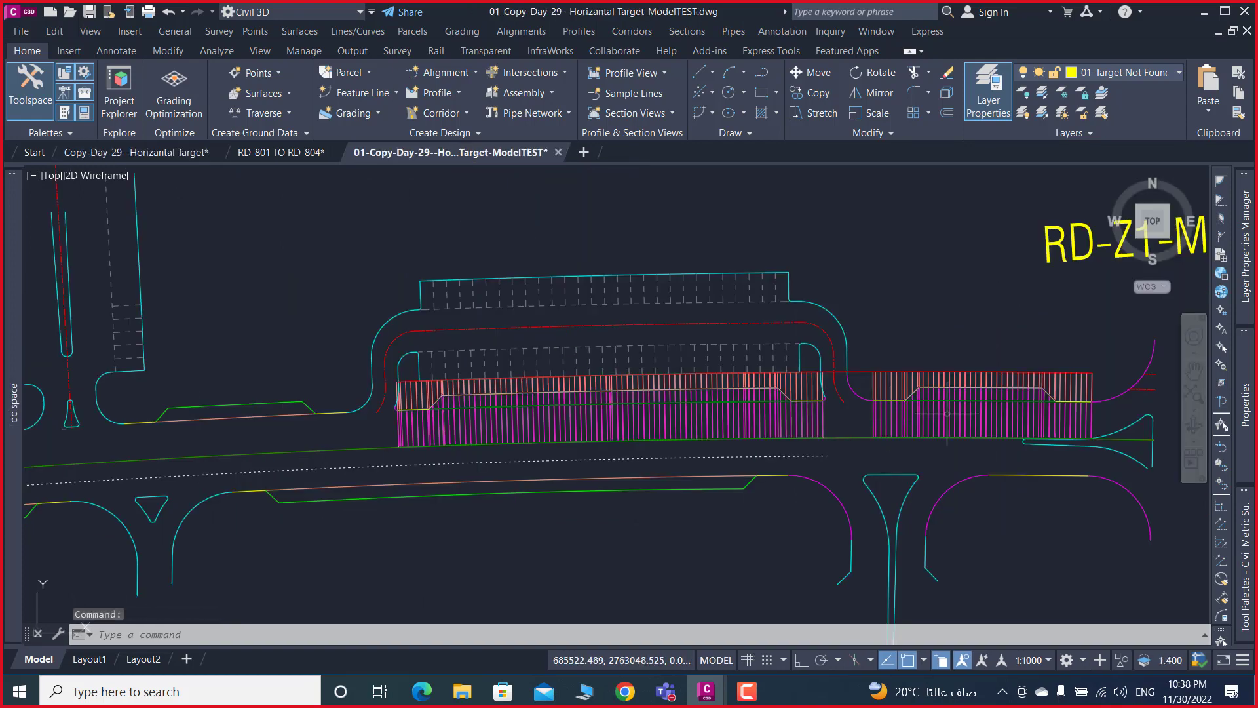
scroll(947, 411, up, 5)
click(935, 400)
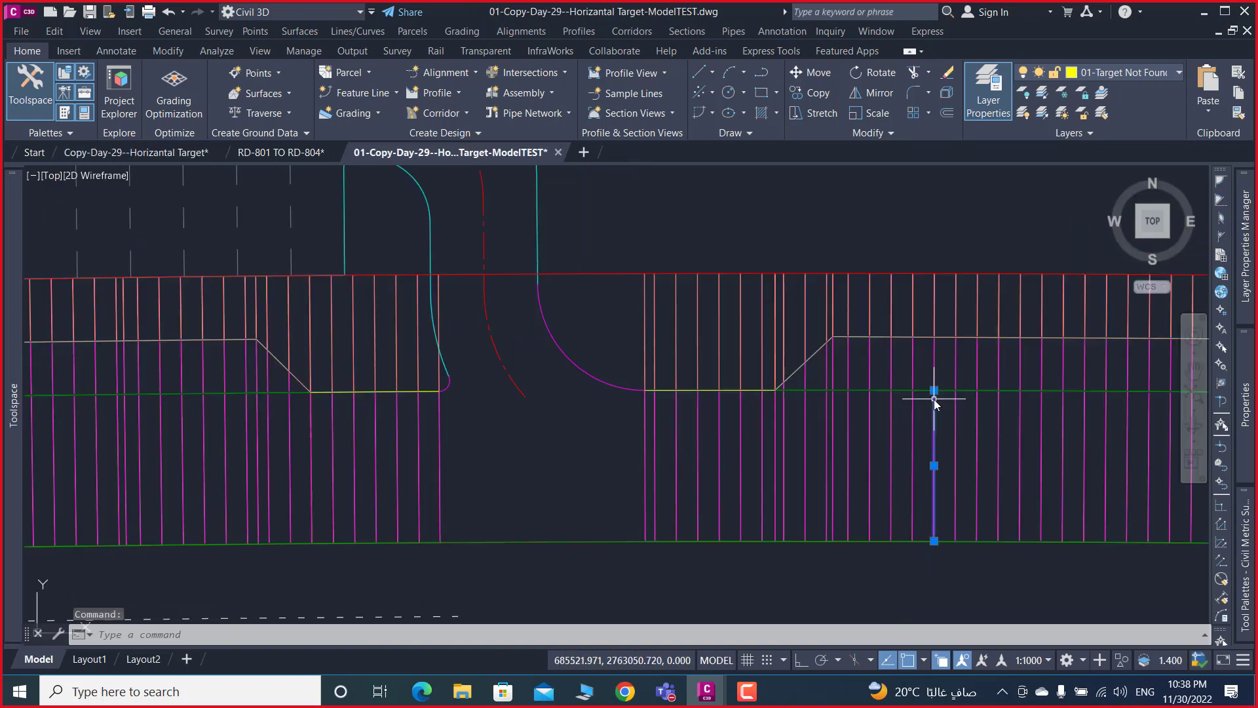
click(1001, 459)
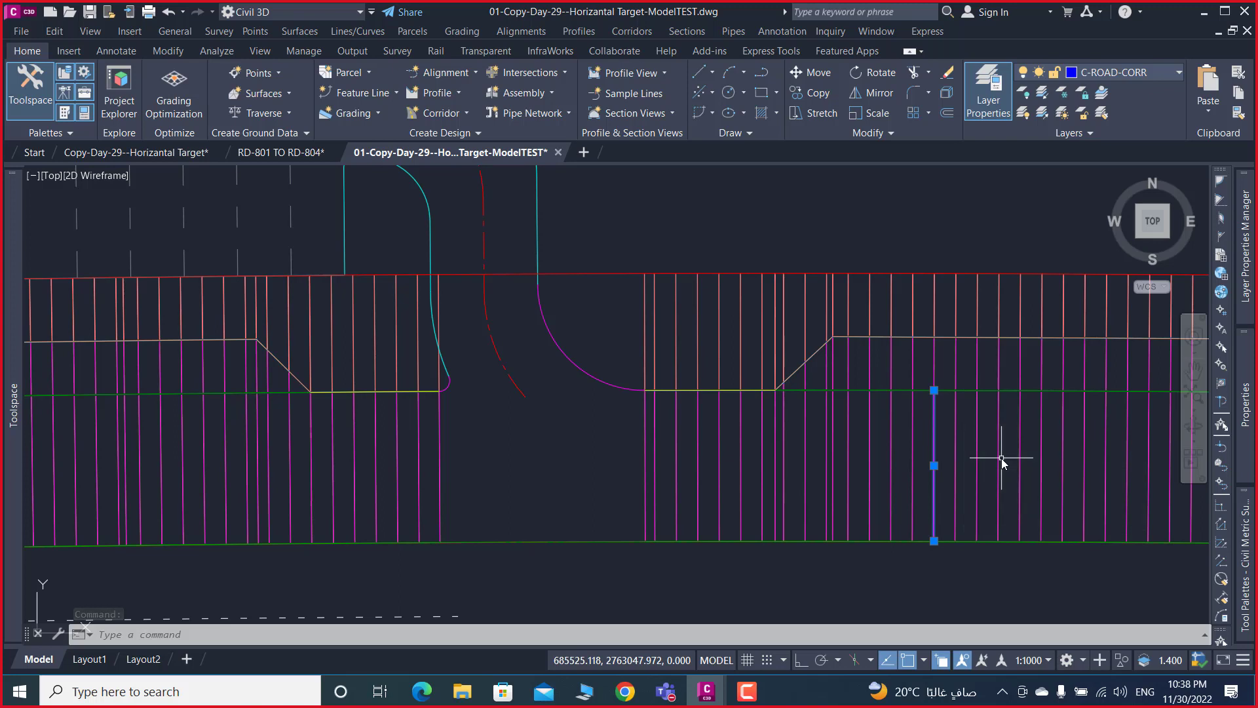
key(Escape)
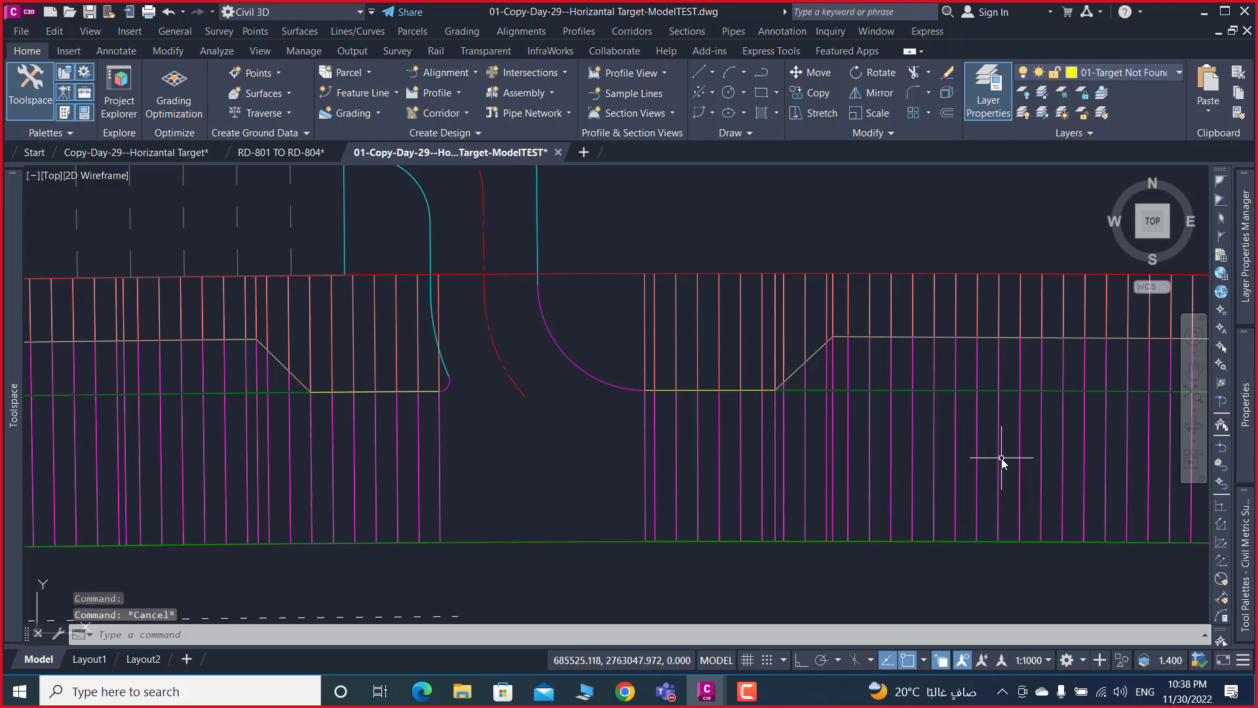
click(926, 390)
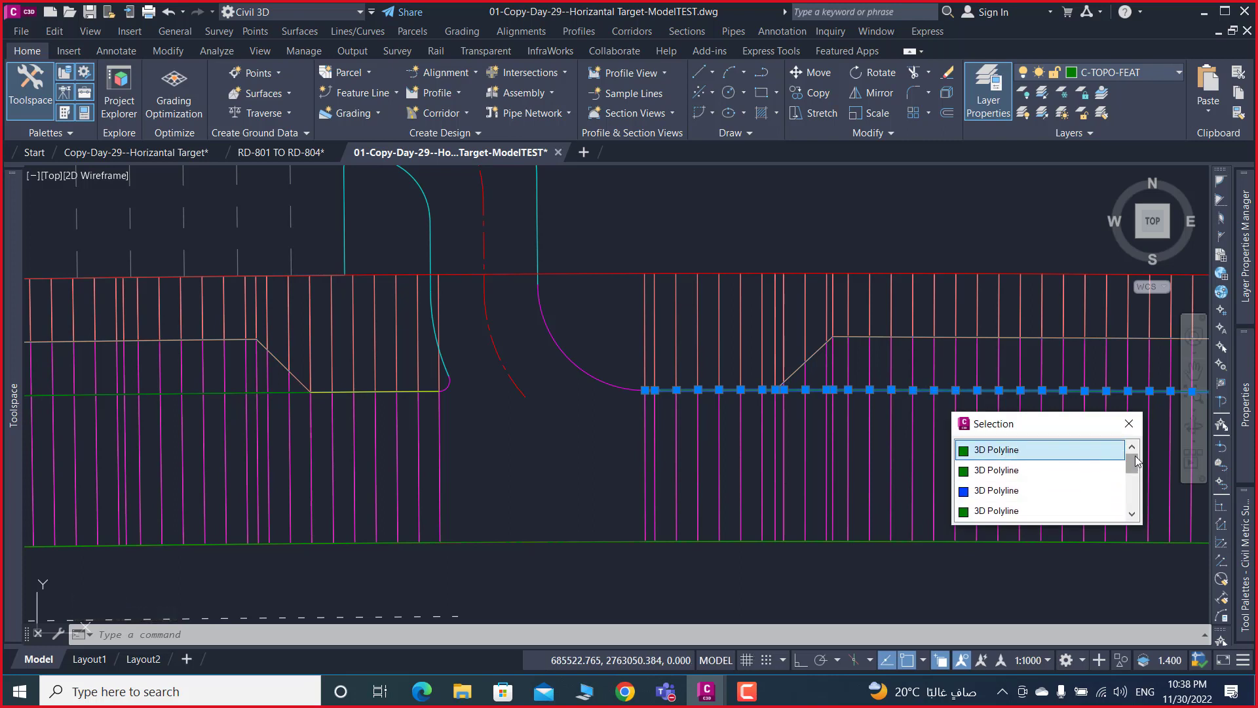
click(1131, 514)
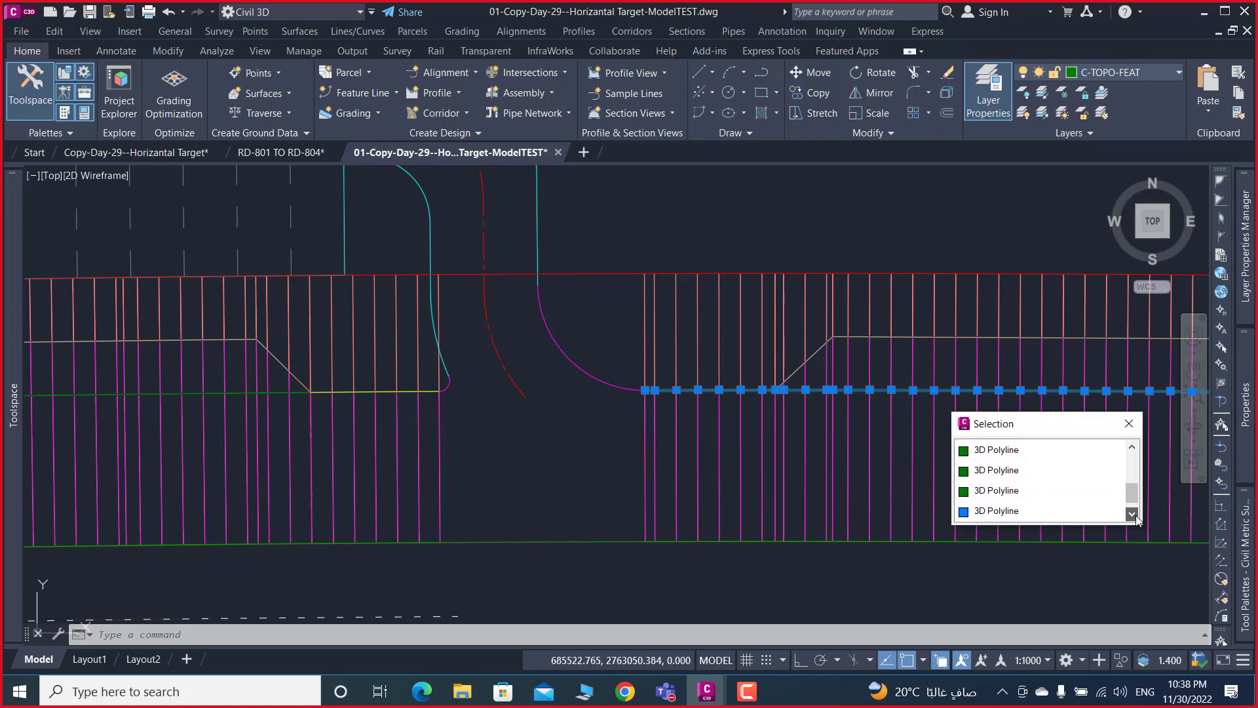
click(1132, 448)
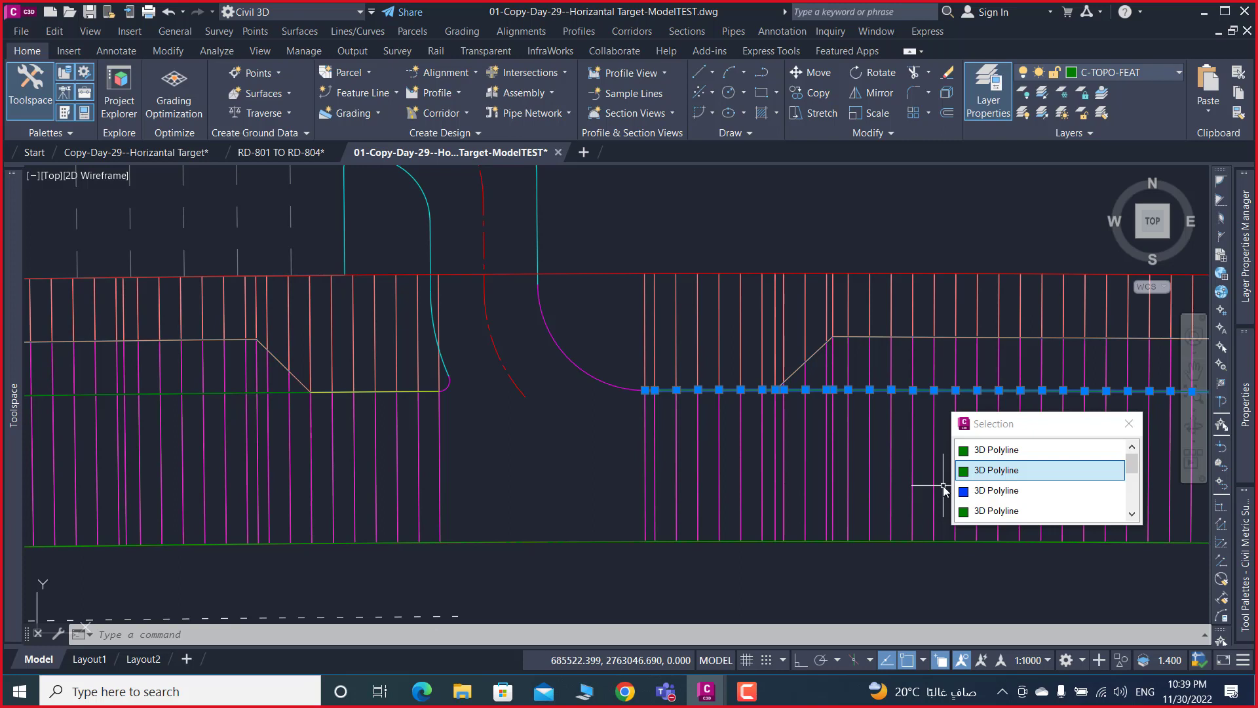
key(Escape)
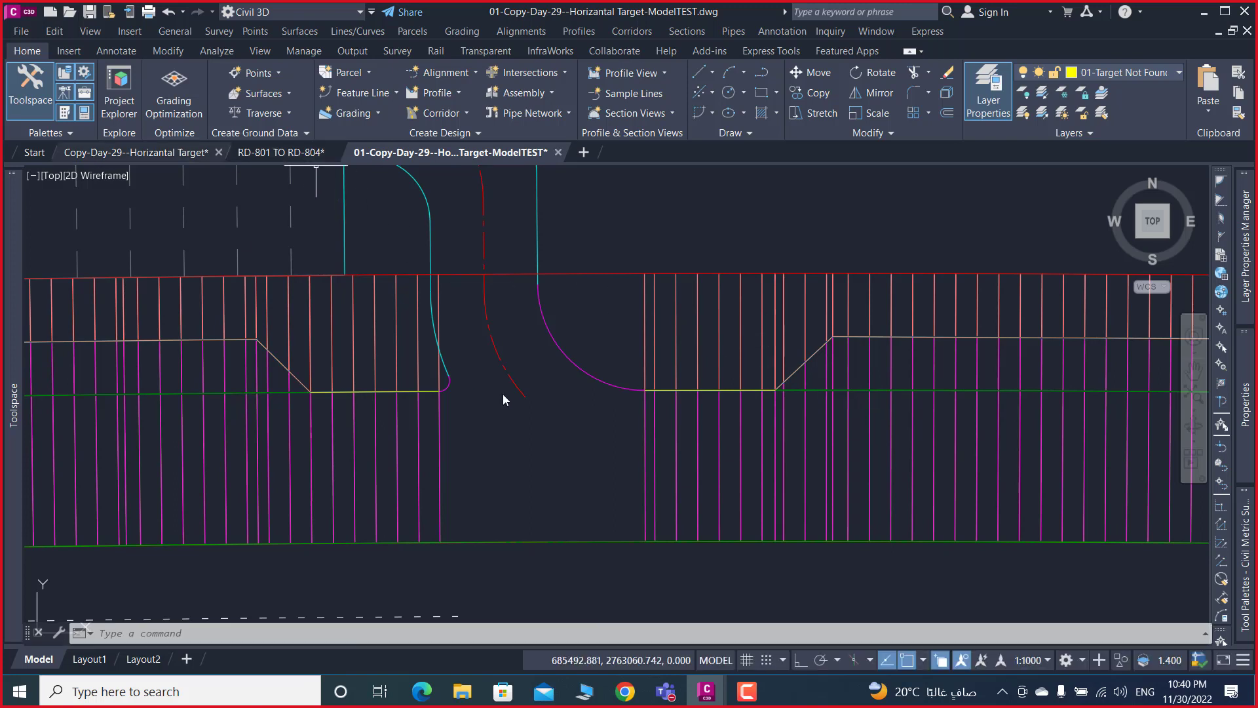
middle_drag(401, 410, 503, 395)
click(135, 152)
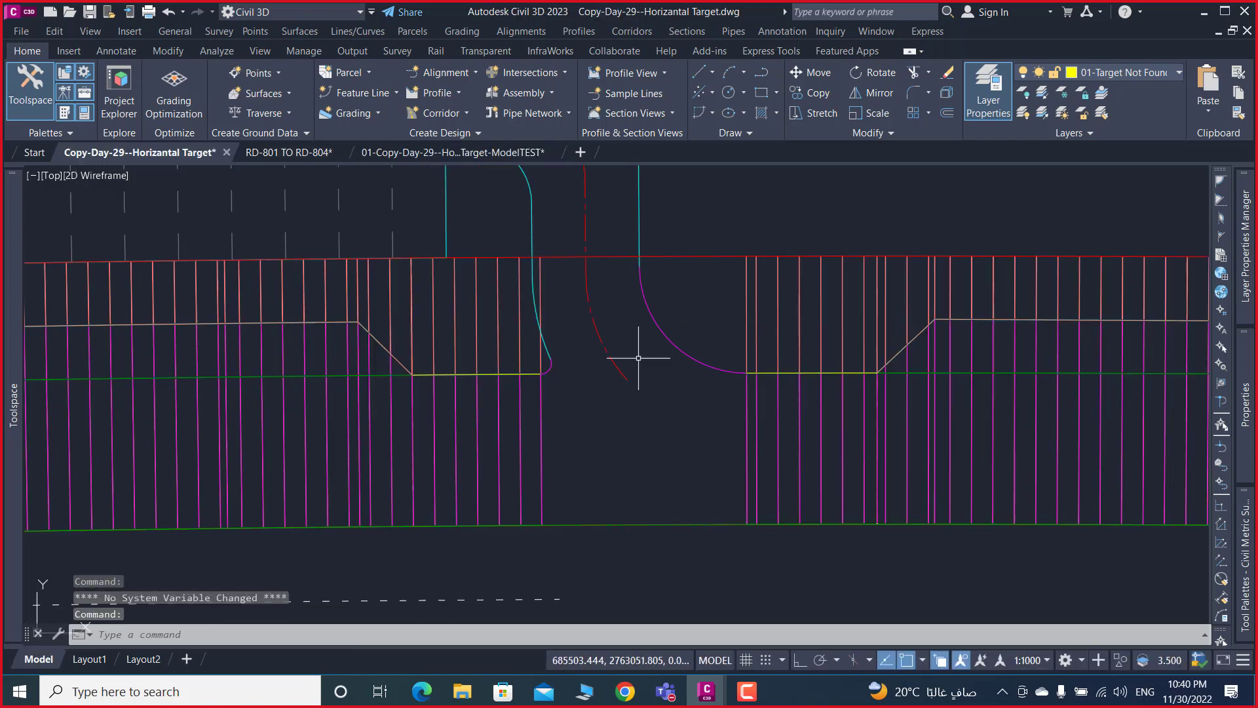
mouse_move(638, 358)
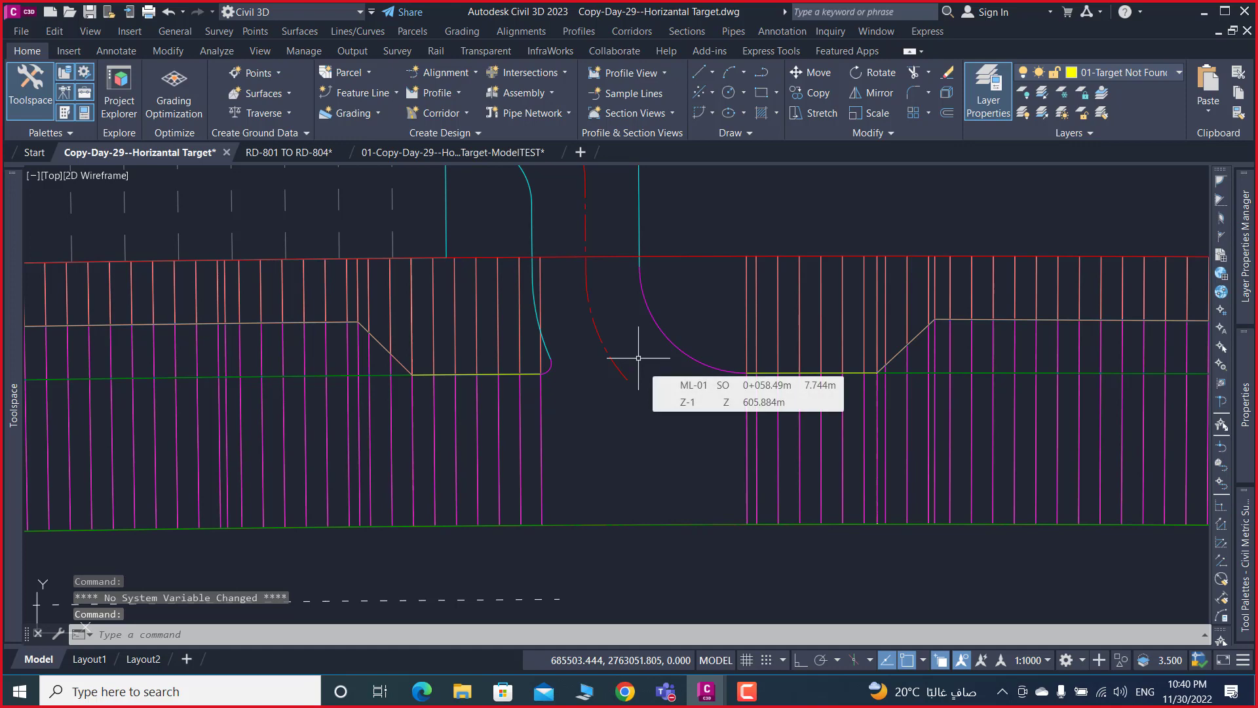
- Set surface Z-1's style to Border Only in its Surface Properties
scroll(639, 358, down, 5)
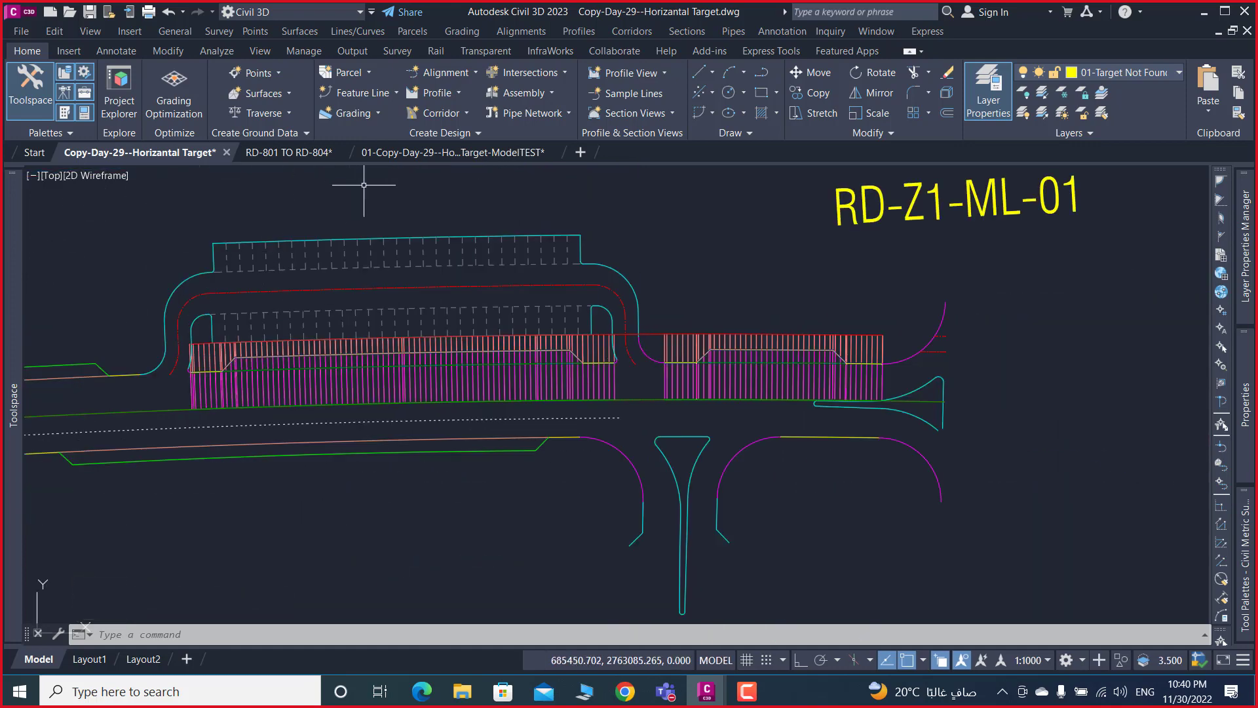
key(Escape)
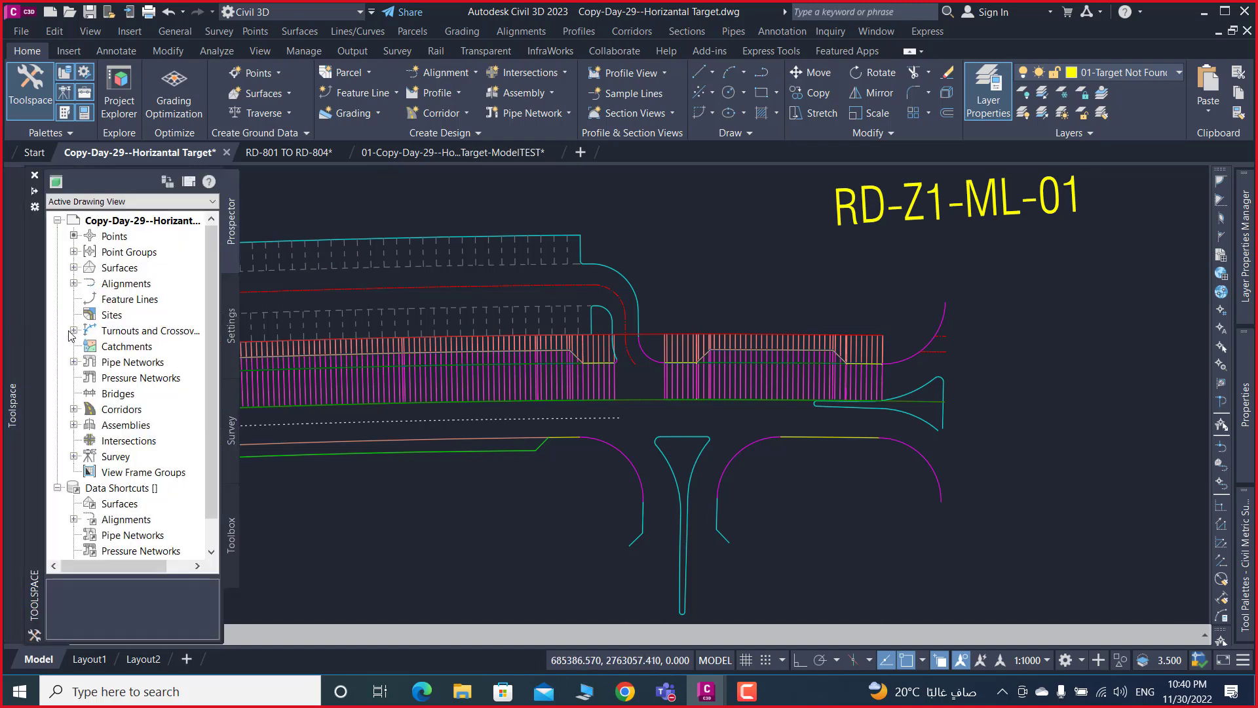
click(73, 267)
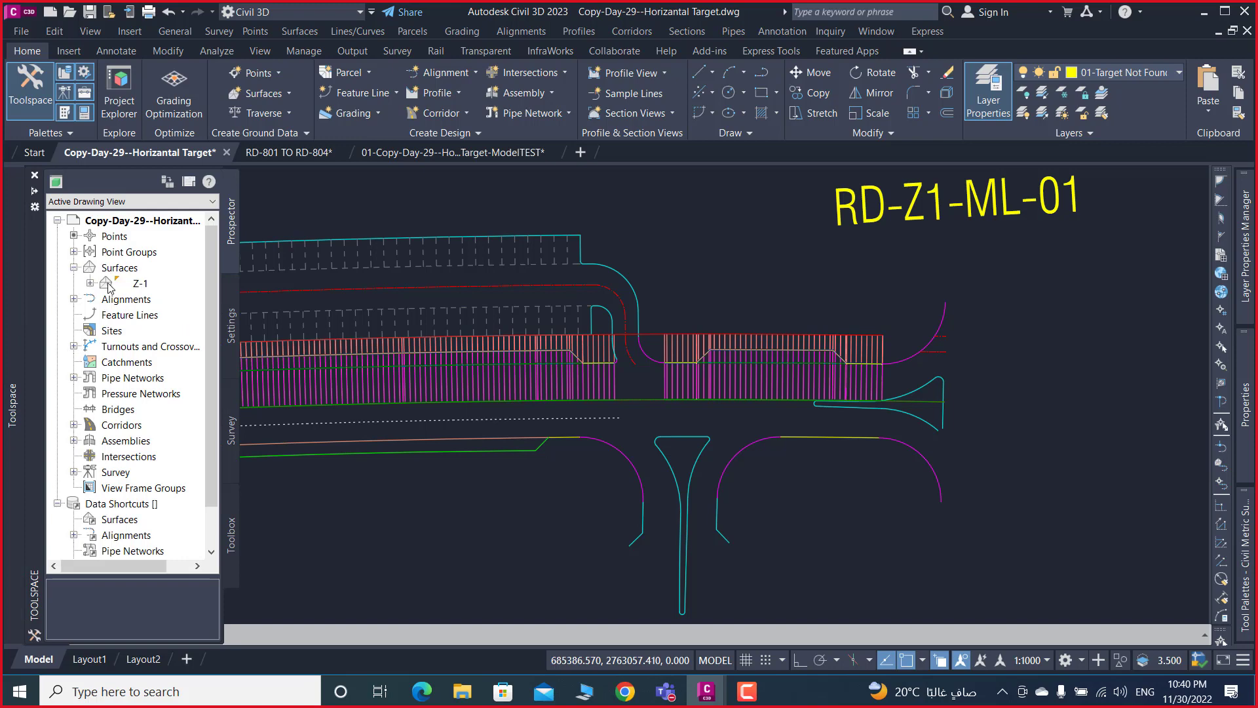
click(109, 283)
right_click(159, 283)
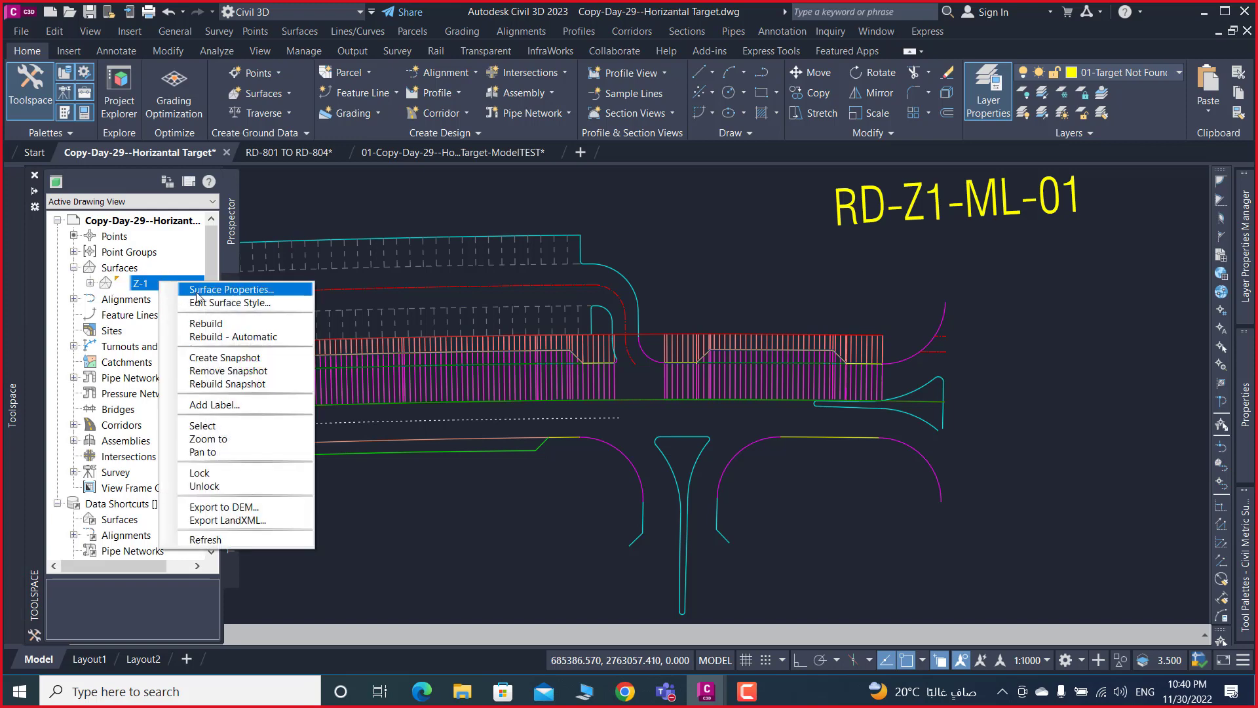
click(234, 291)
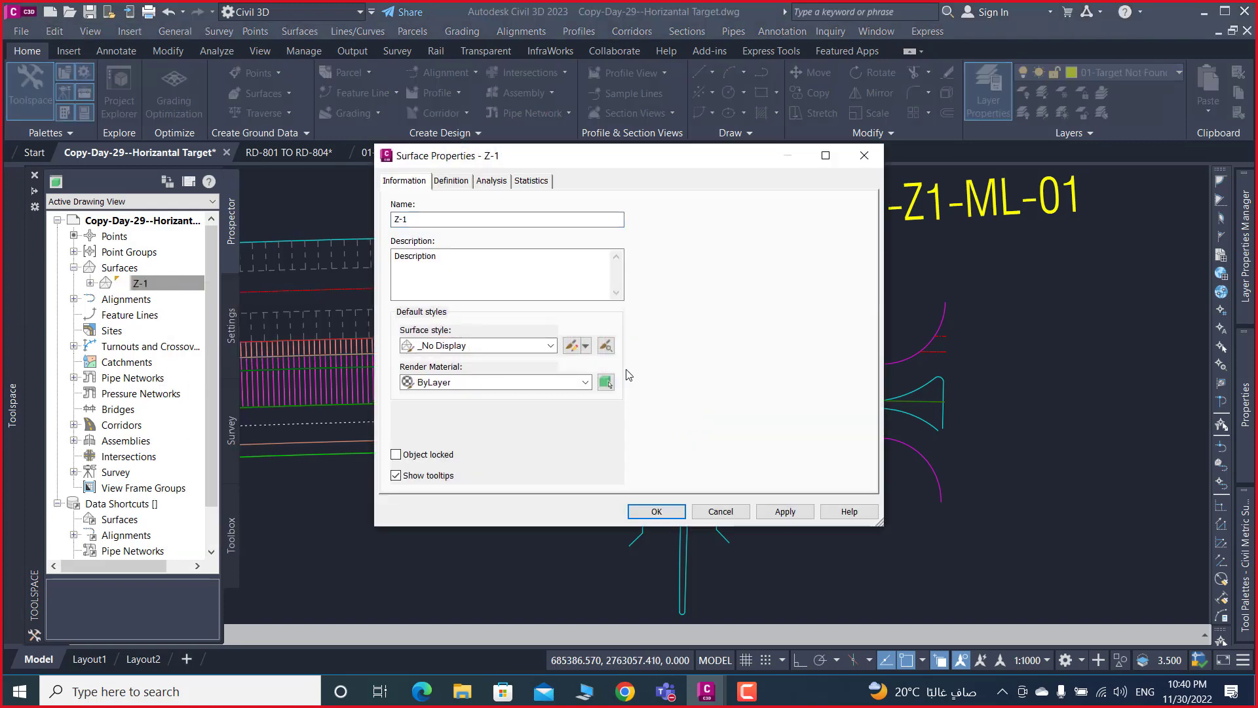
click(511, 348)
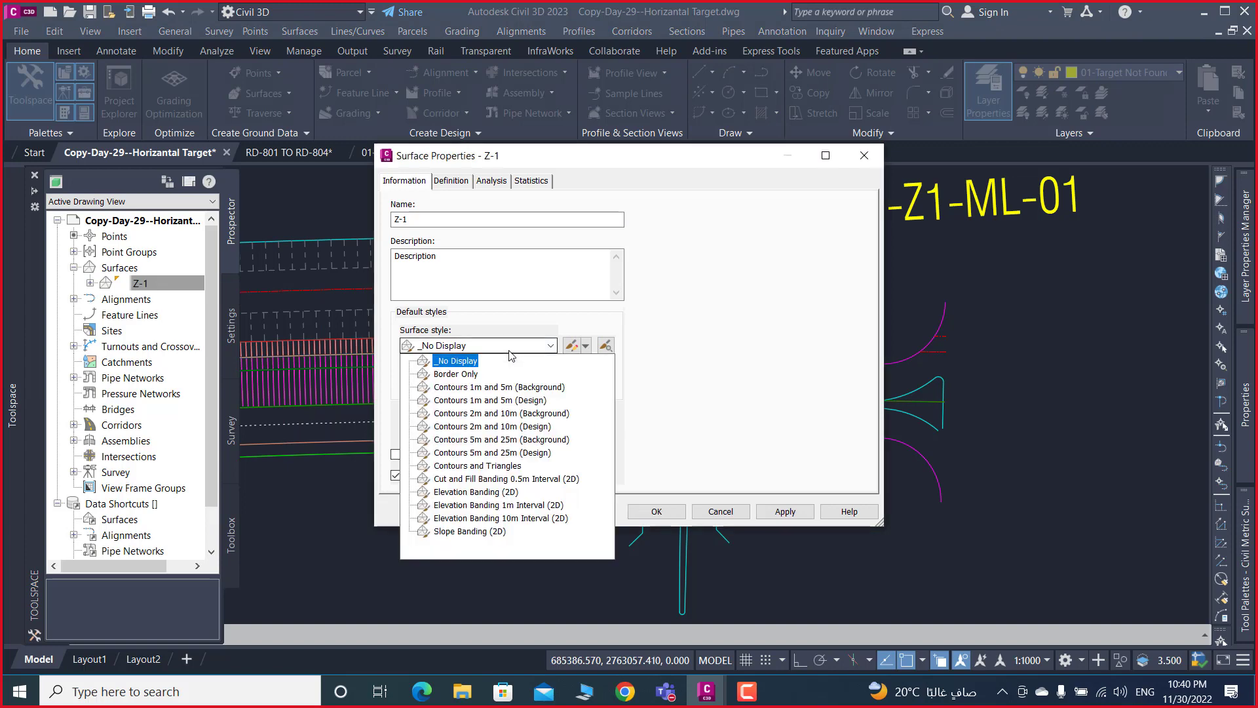
click(459, 374)
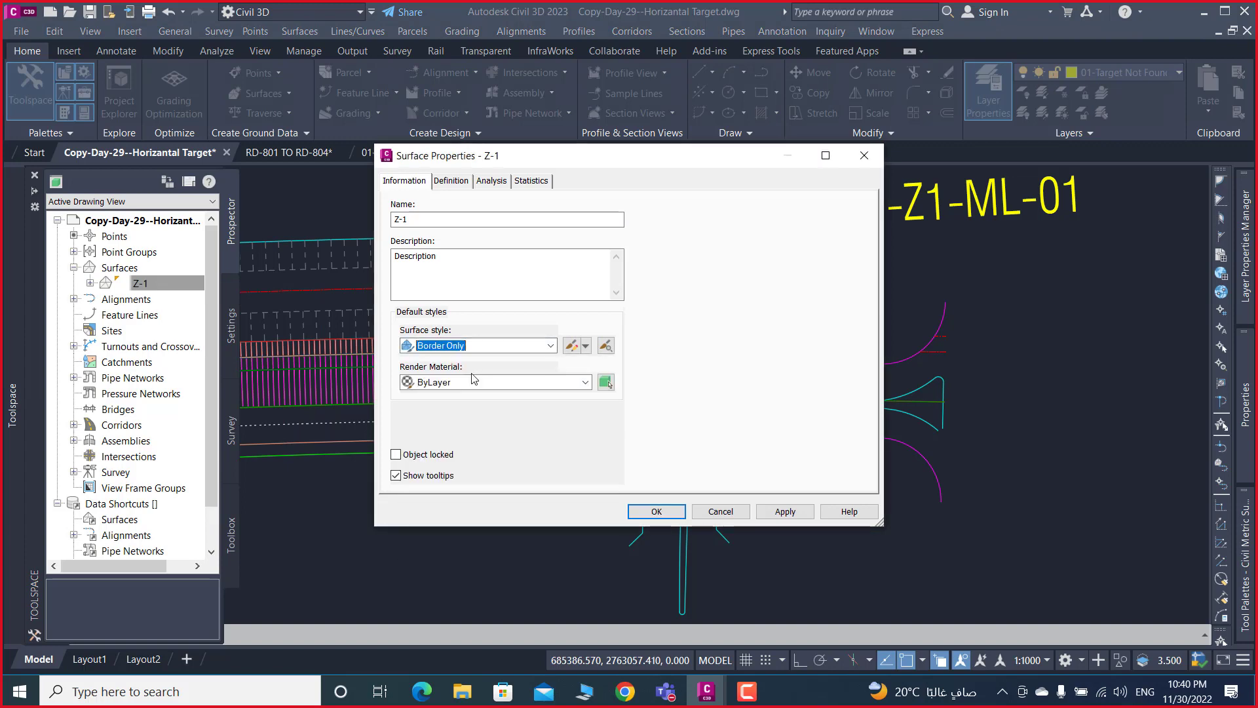
click(658, 510)
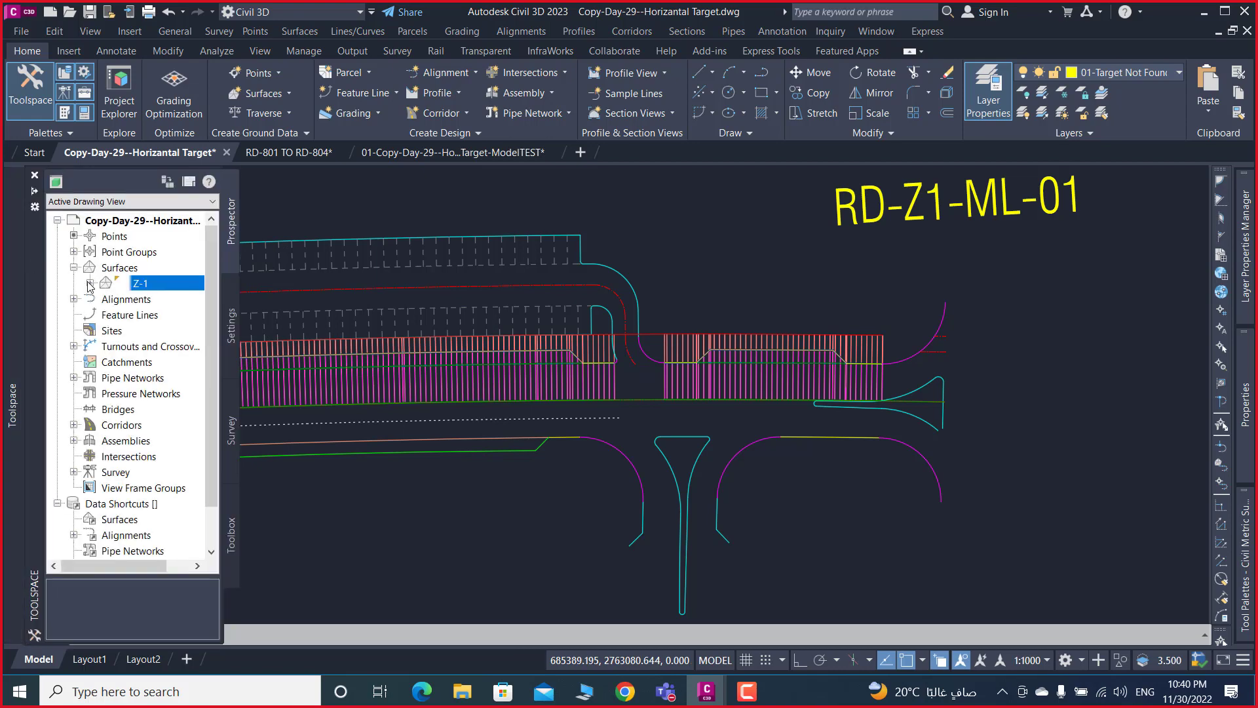
- Switch surface Z-1's style to Contours and Triangles
click(90, 284)
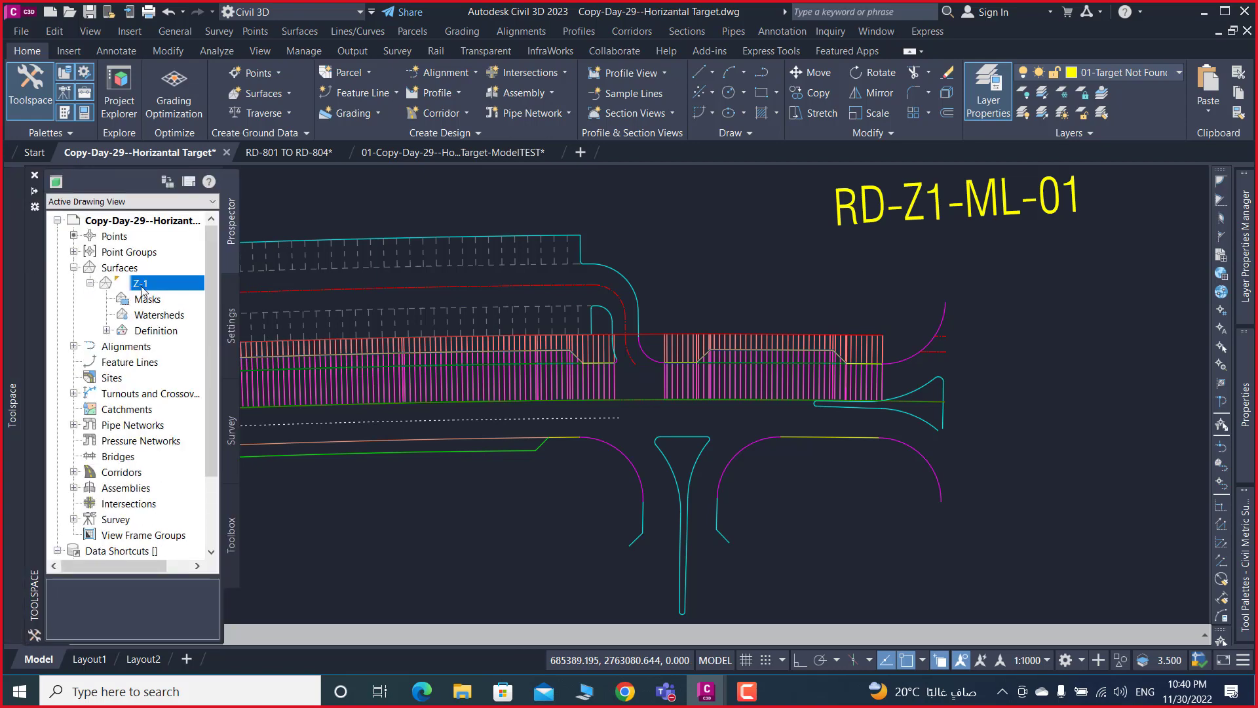
right_click(144, 293)
click(170, 293)
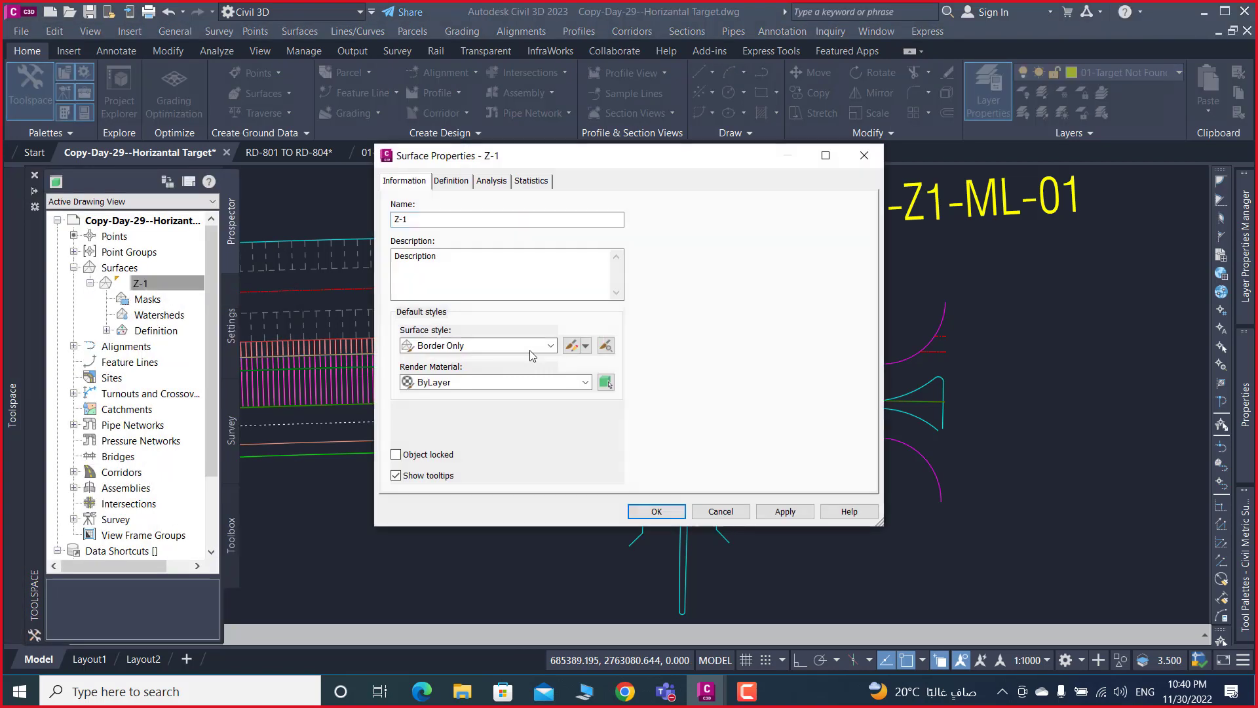
click(479, 345)
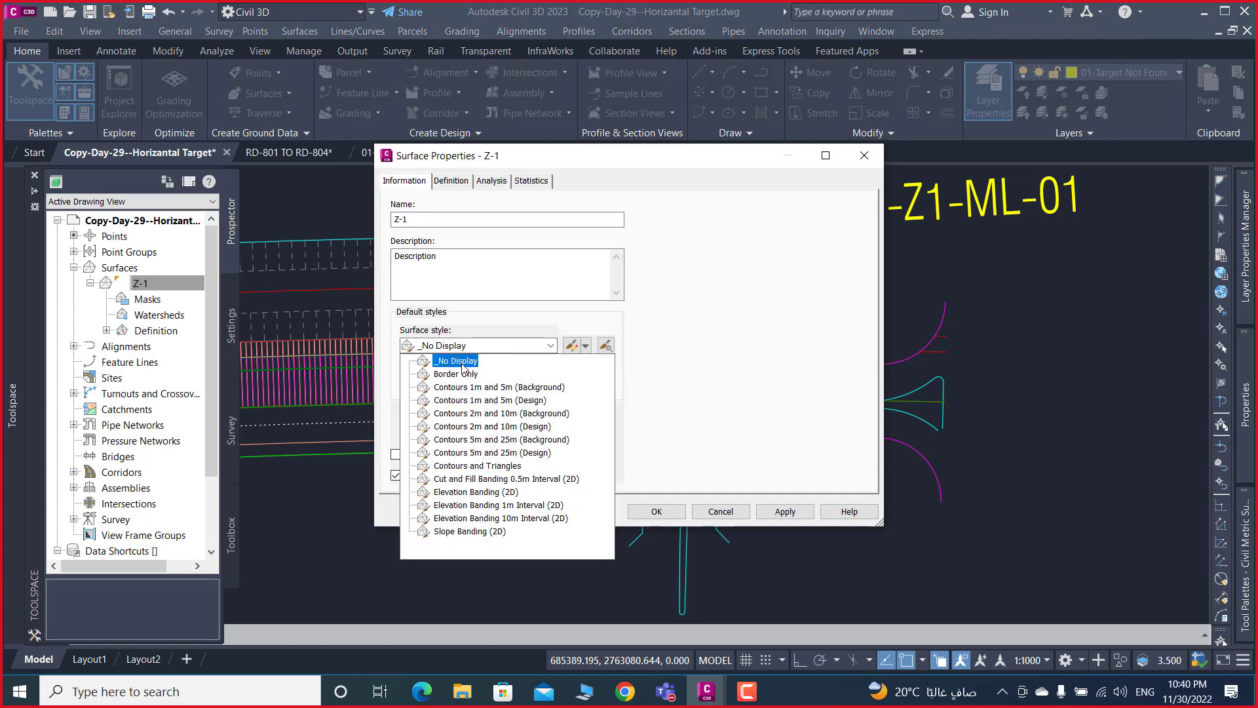
click(510, 466)
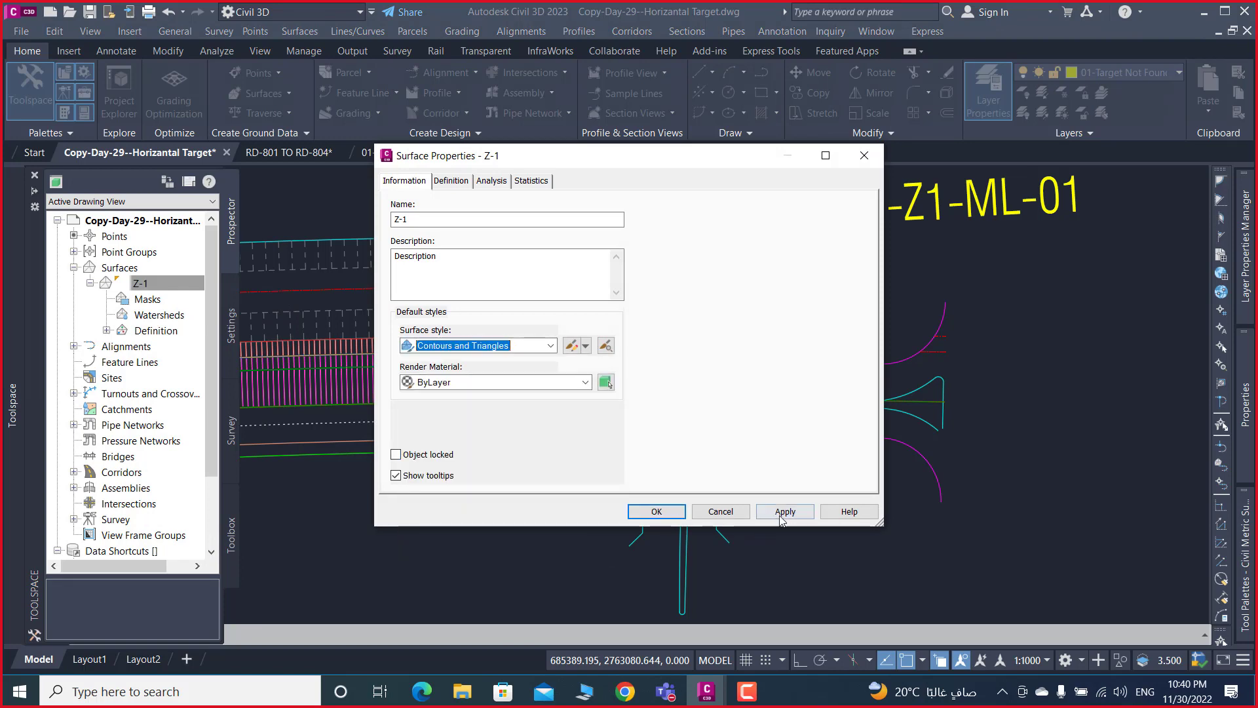
click(783, 511)
click(656, 513)
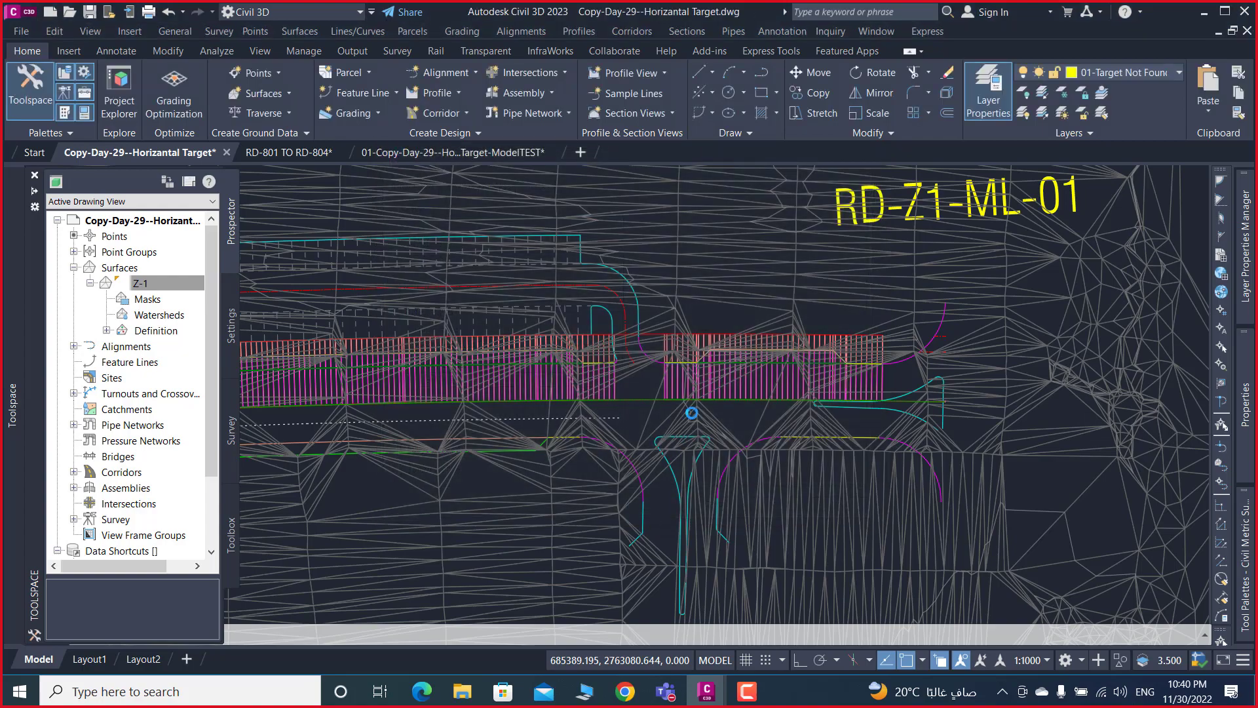
- Change surface Z-1's style to _No Display to hide its triangles
scroll(757, 370, down, 3)
scroll(757, 370, down, 3)
scroll(757, 371, down, 2)
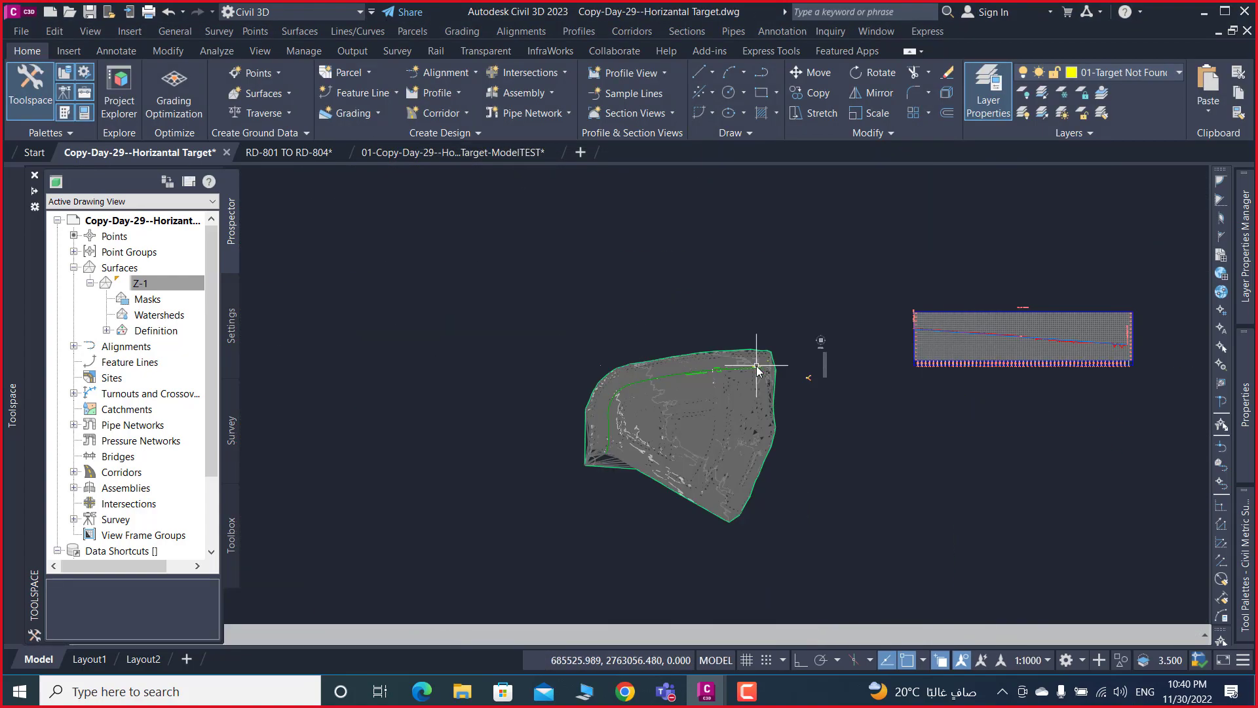
scroll(757, 370, up, 2)
scroll(757, 370, up, 2)
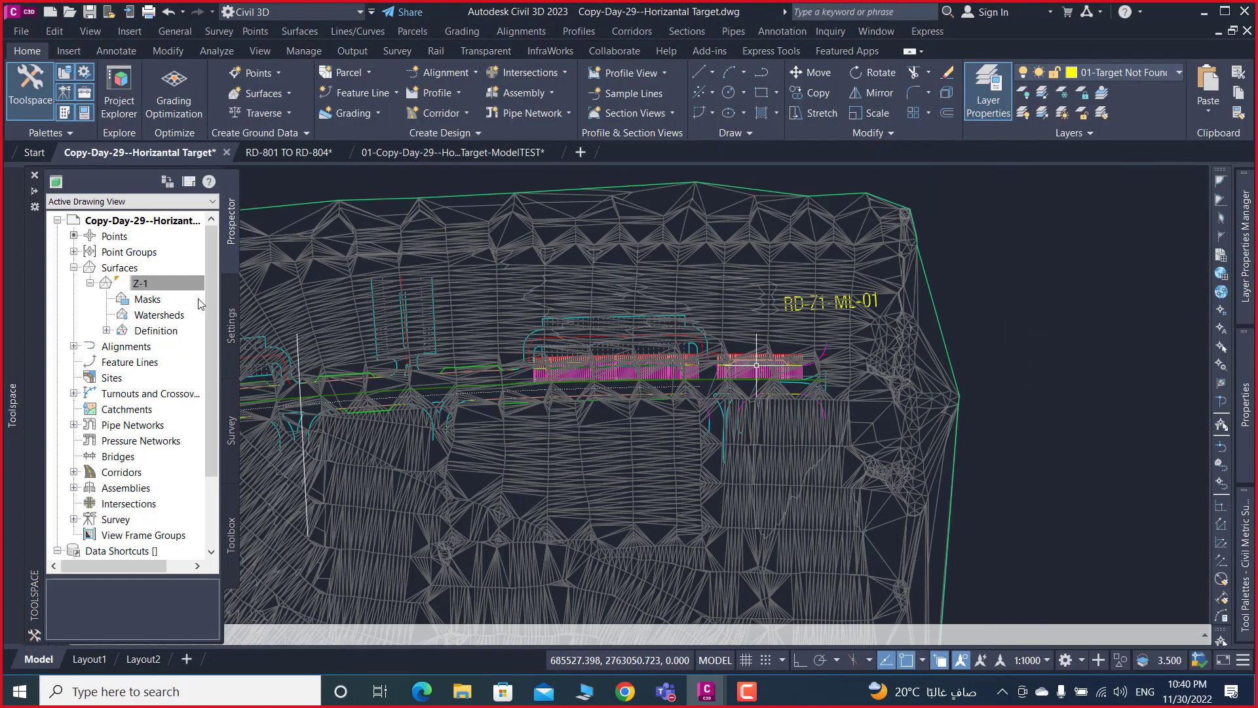
click(160, 285)
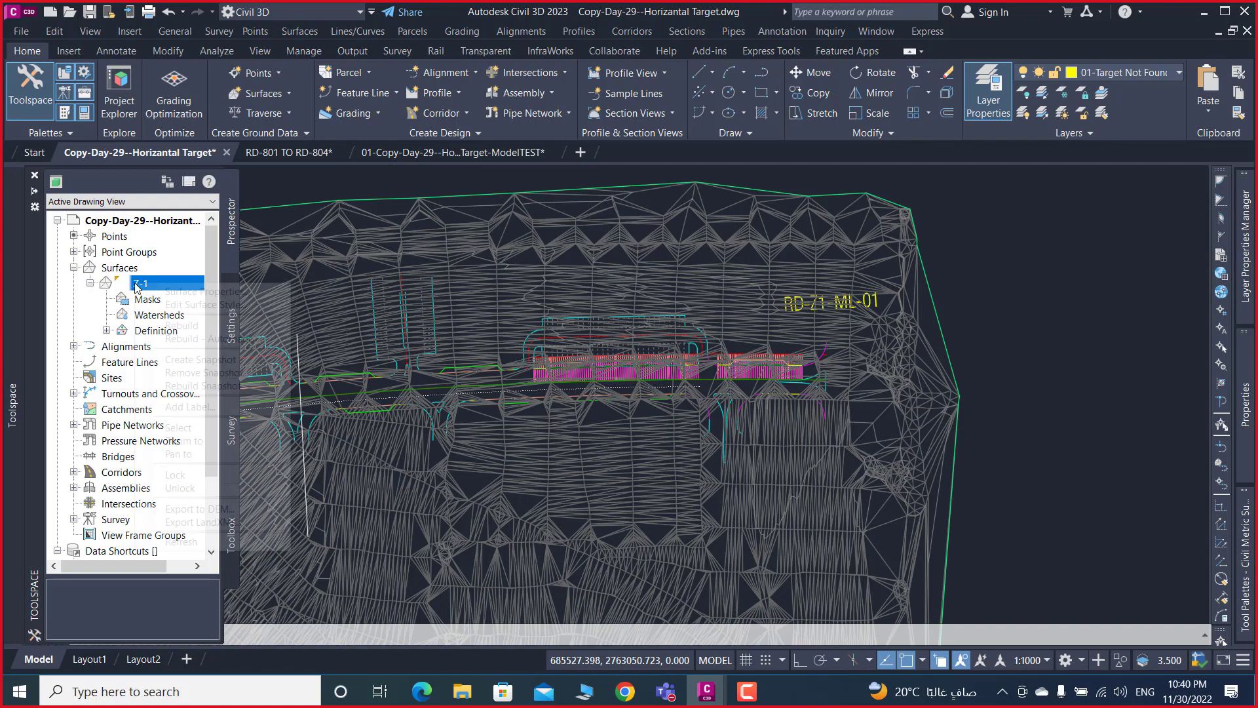
right_click(138, 283)
click(257, 296)
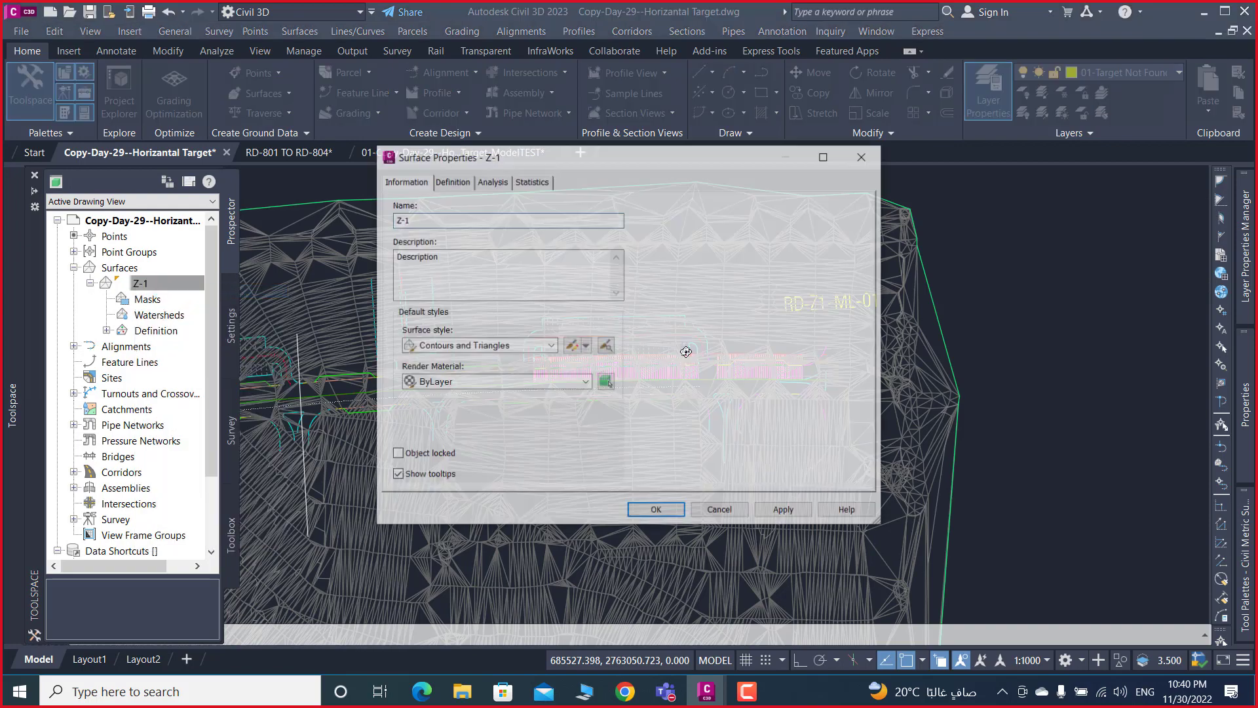
click(549, 345)
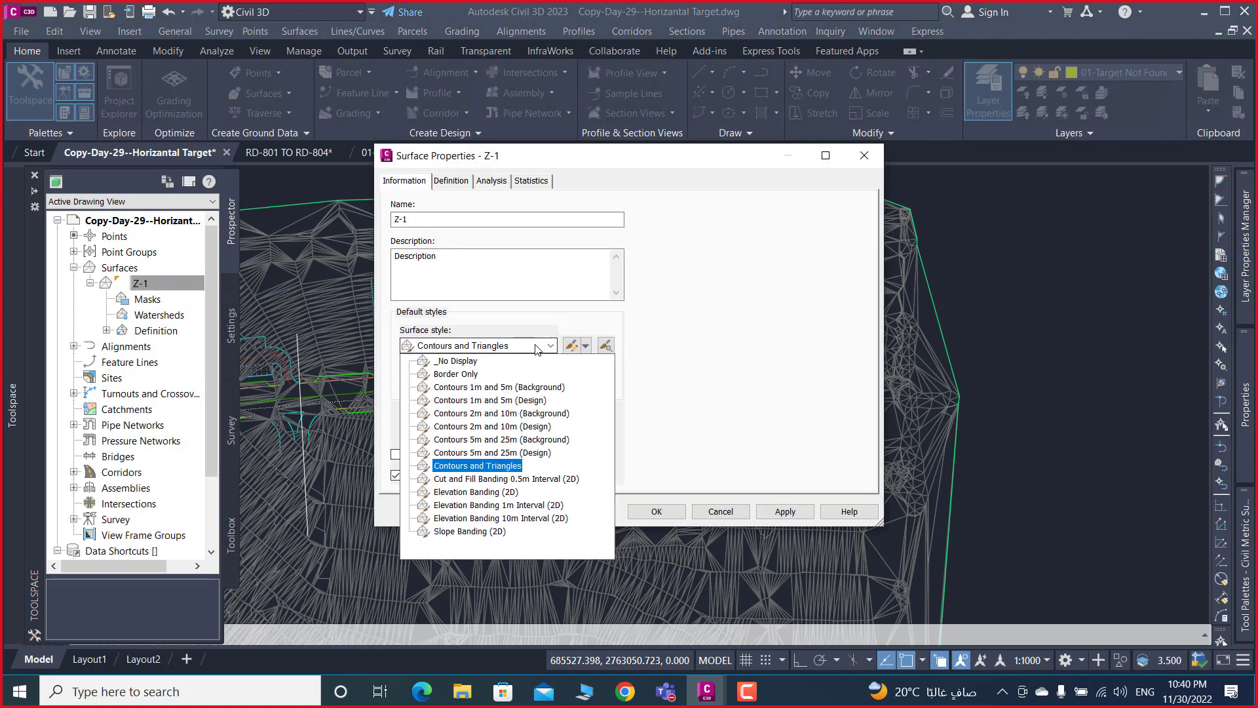
click(457, 361)
click(656, 512)
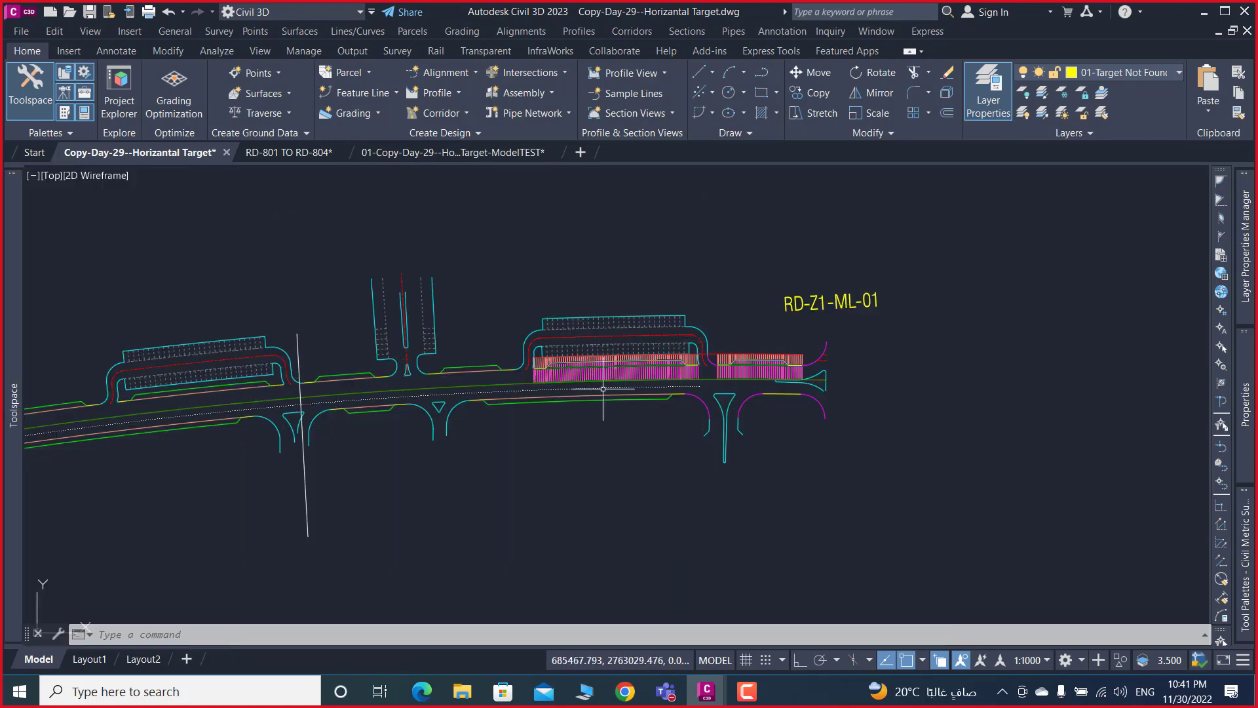
- Zoom in and select corridor Z-1-ML01 along the parking bays
scroll(557, 354, up, 4)
scroll(558, 355, up, 2)
click(602, 414)
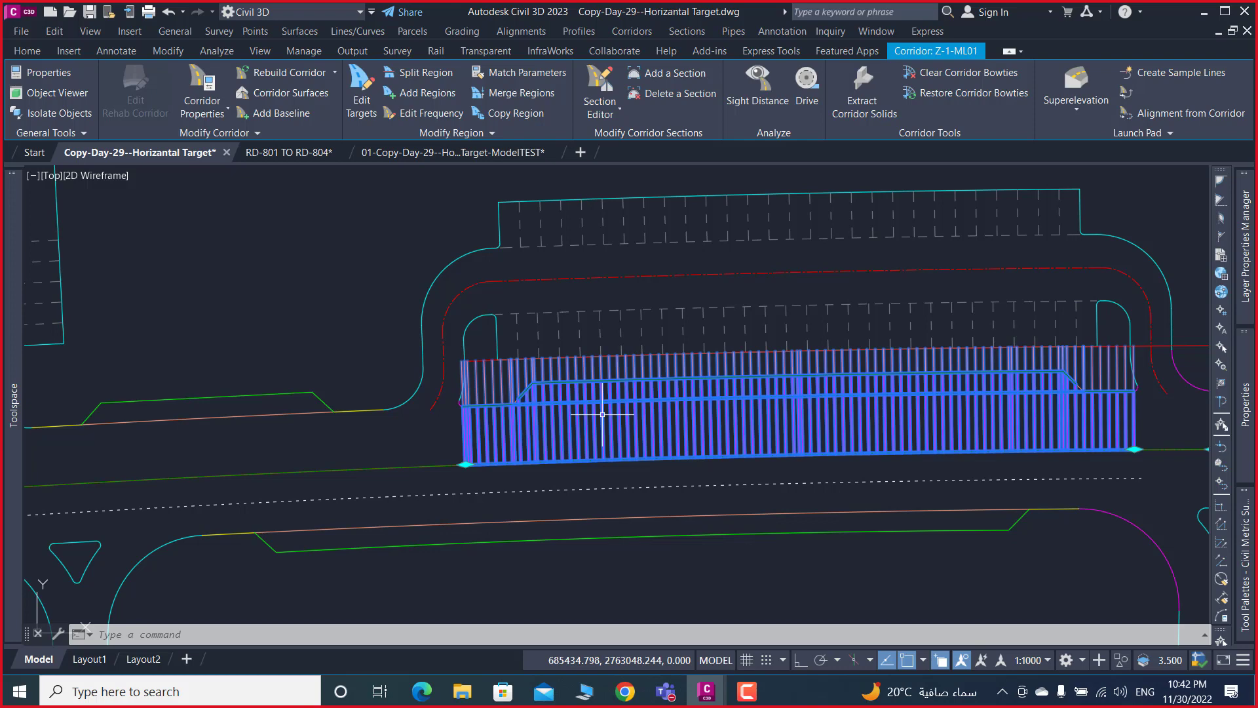
scroll(1115, 357, up, 5)
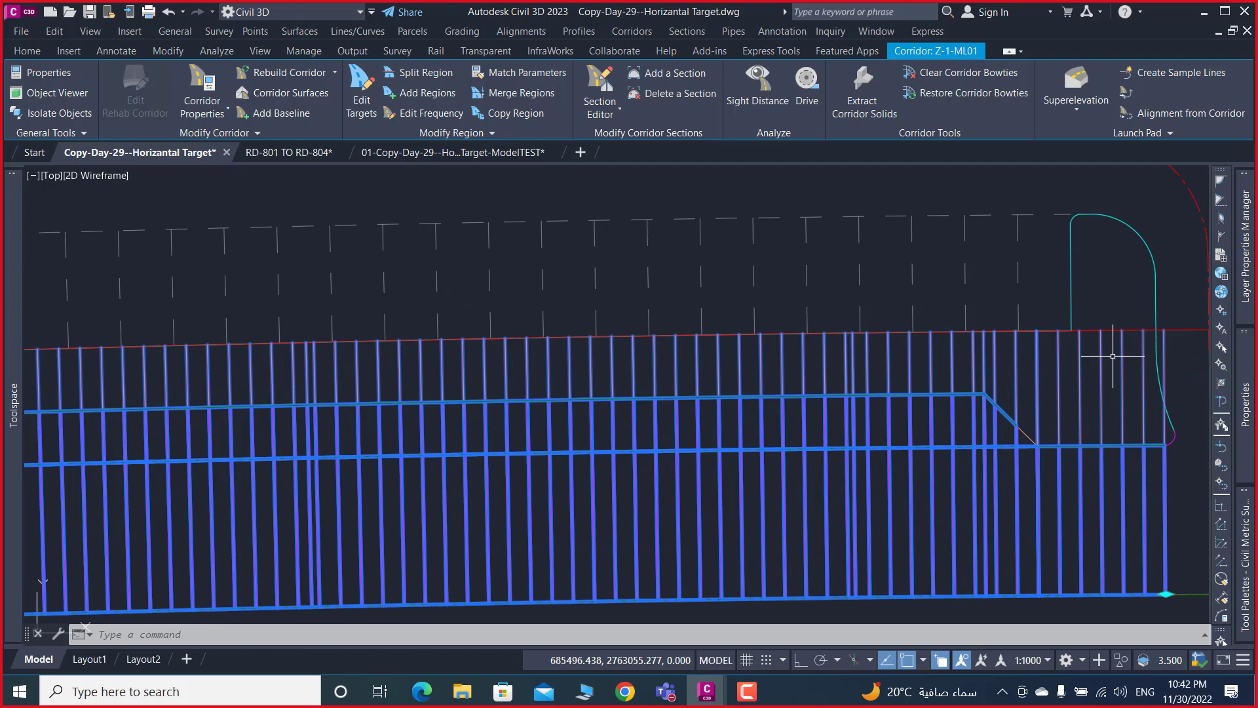
middle_drag(1095, 357, 987, 371)
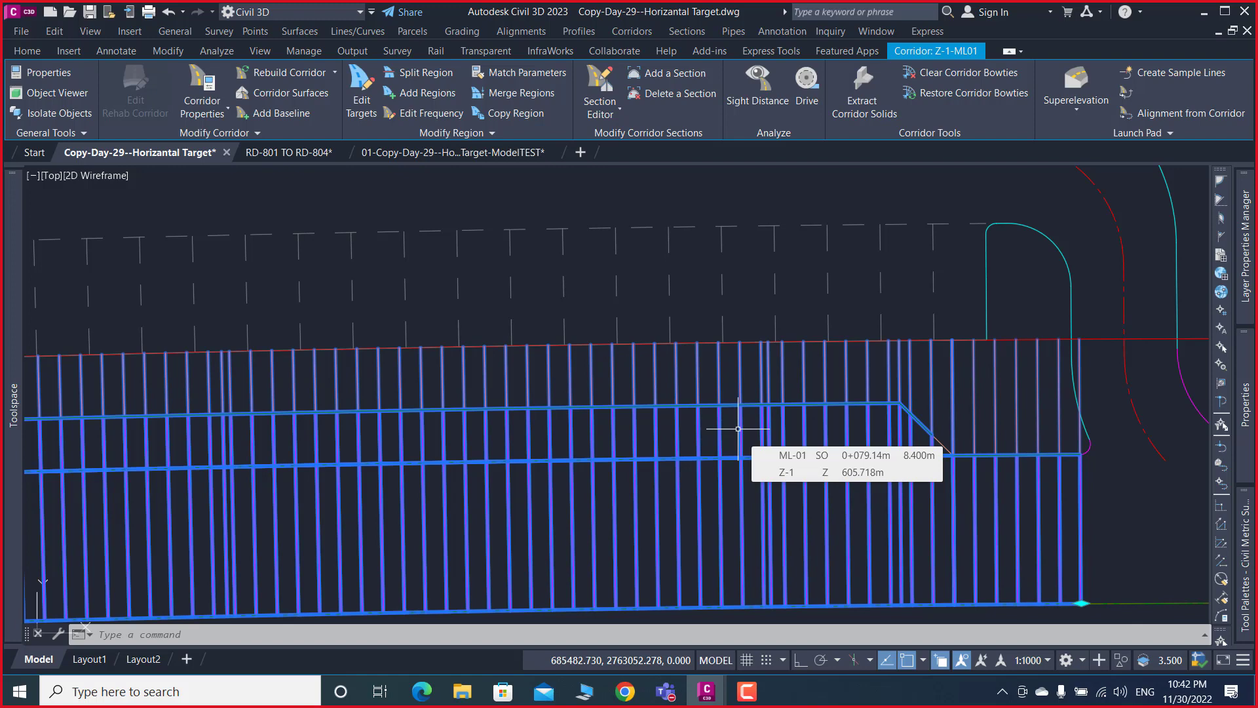
scroll(778, 393, down, 4)
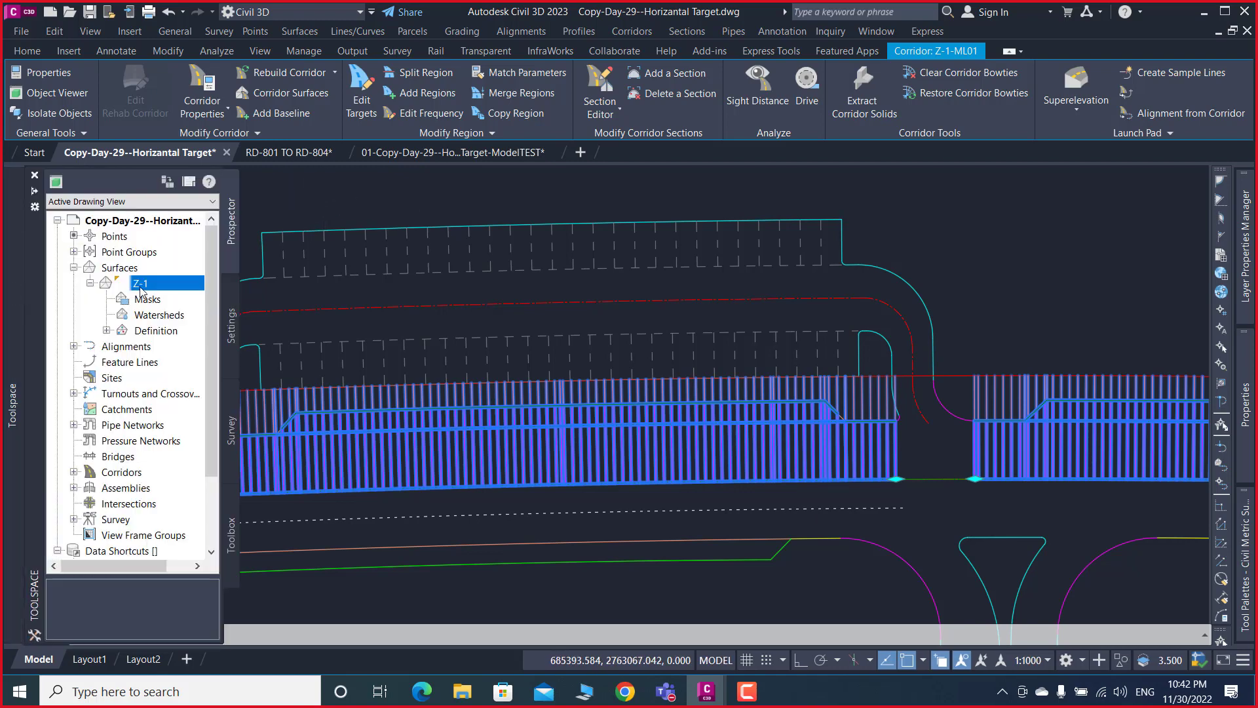
- Restore surface Z-1 to the Contours and Triangles style and zoom out
right_click(151, 285)
click(196, 296)
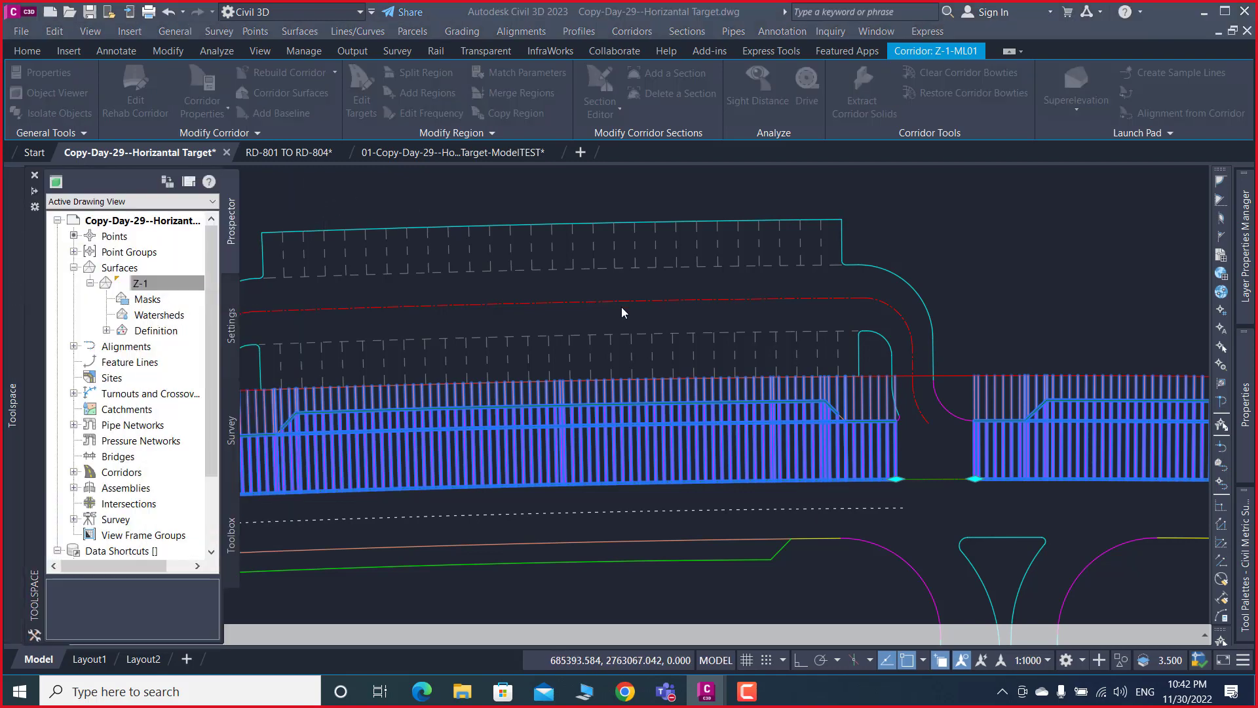
click(545, 345)
key(Down)
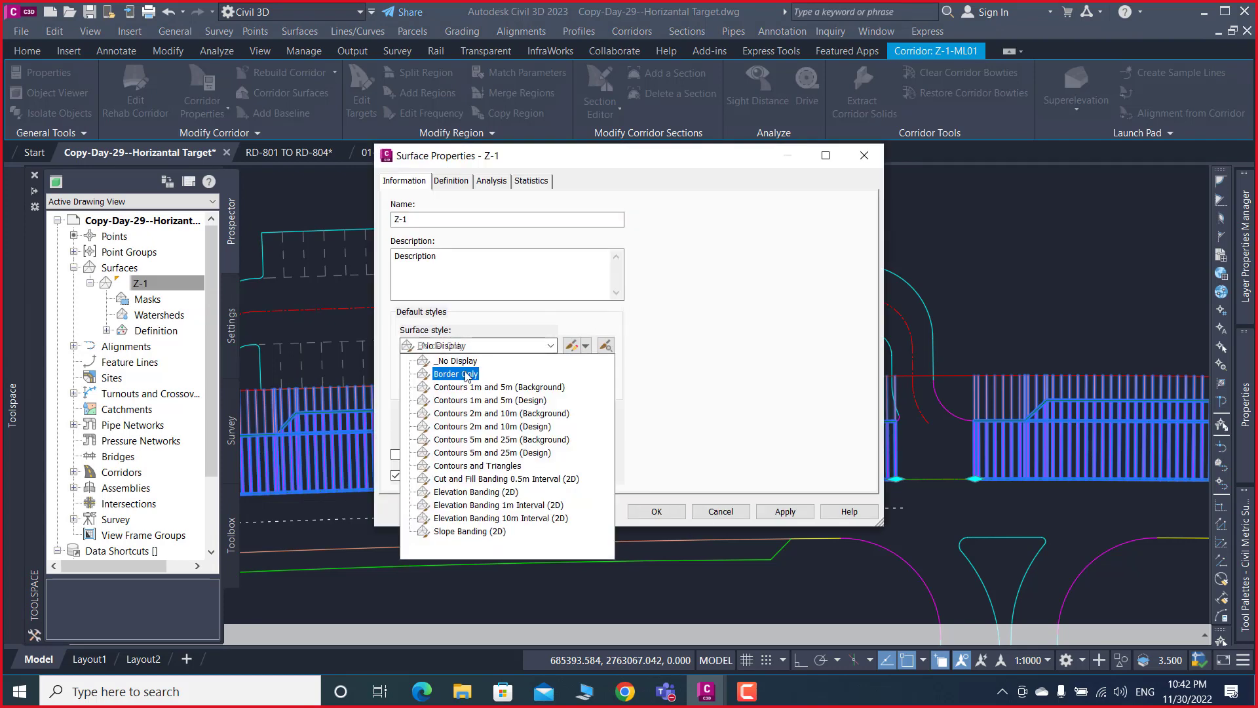
key(Down)
click(511, 467)
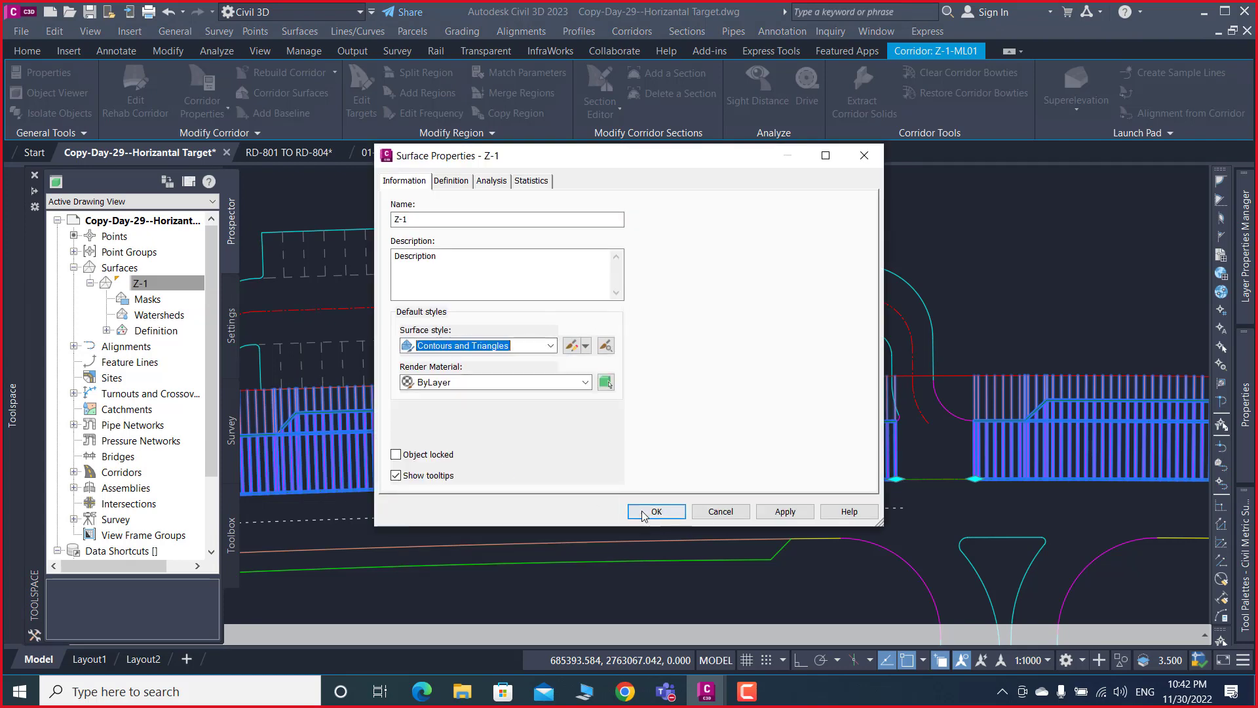
click(643, 515)
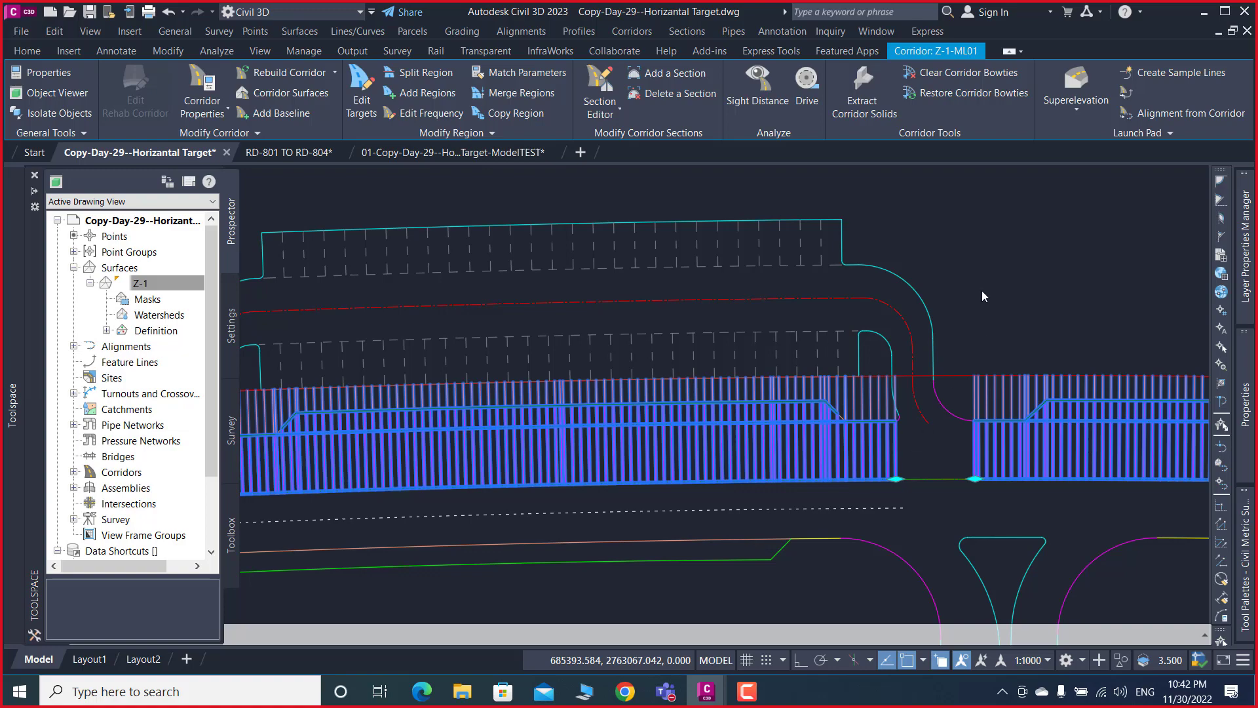
scroll(809, 315, down, 5)
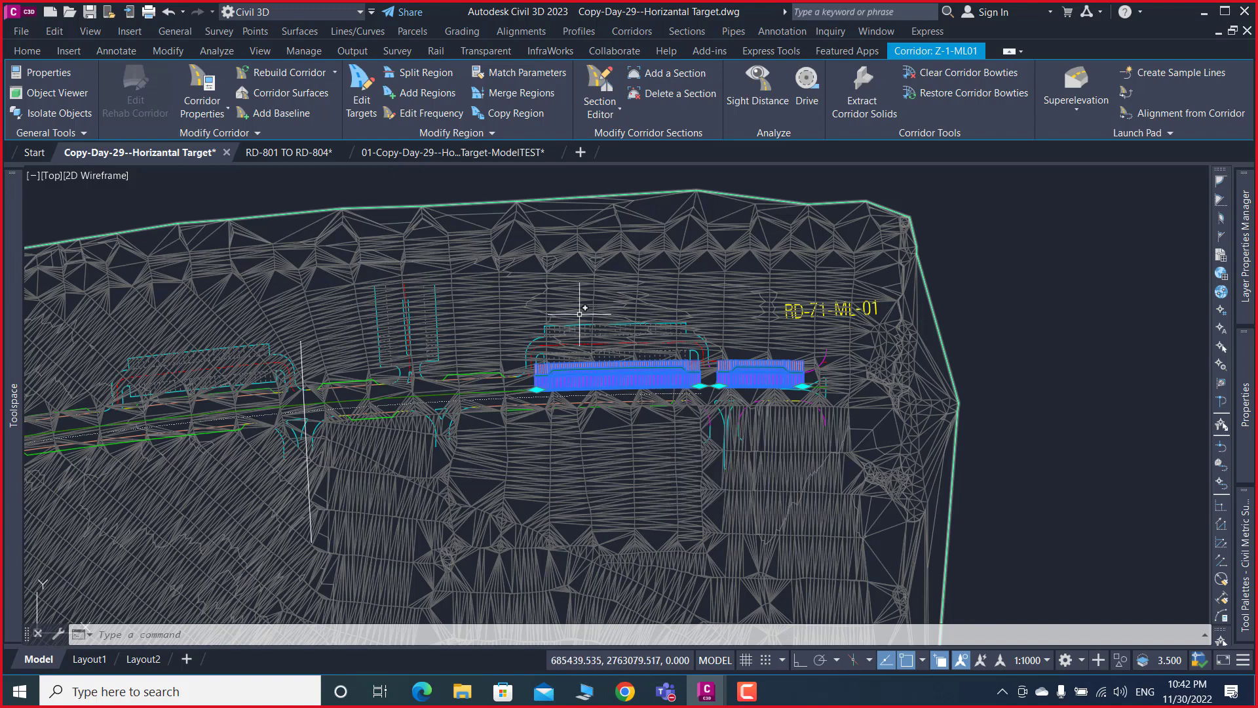
scroll(511, 288, down, 4)
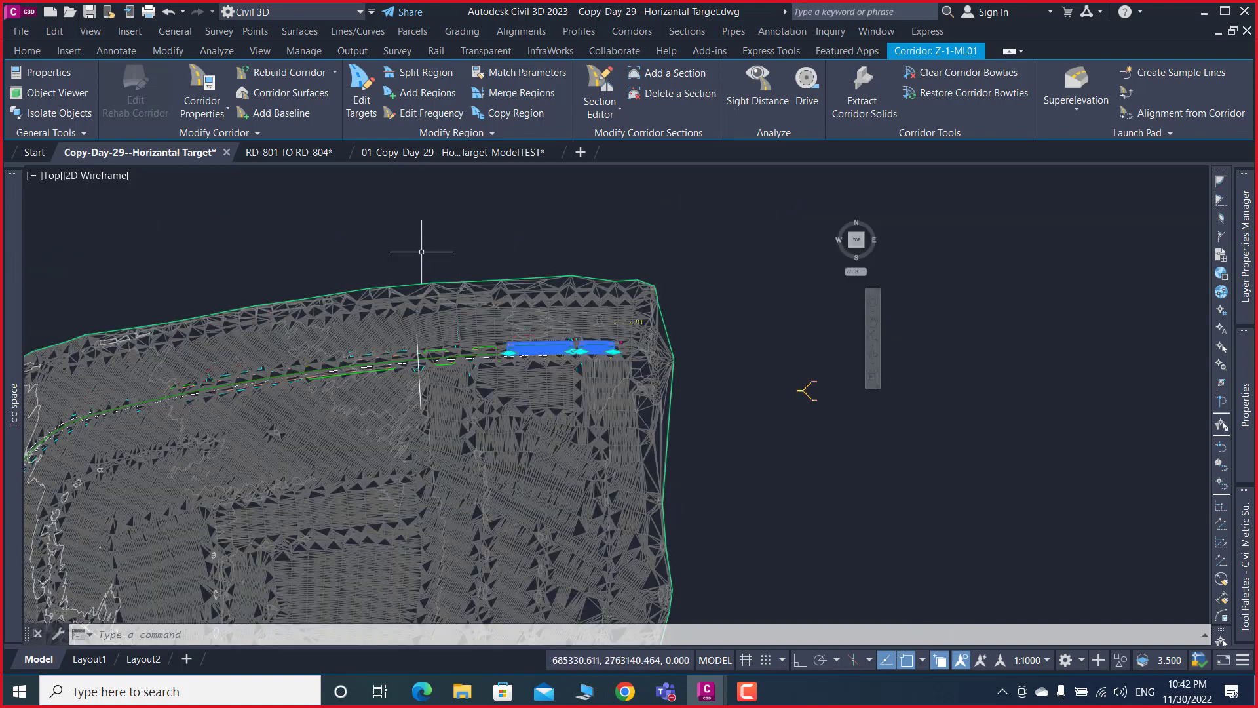
- Draw a rectangle around a patch of Z-1 surface triangles southwest of the corridor
click(27, 50)
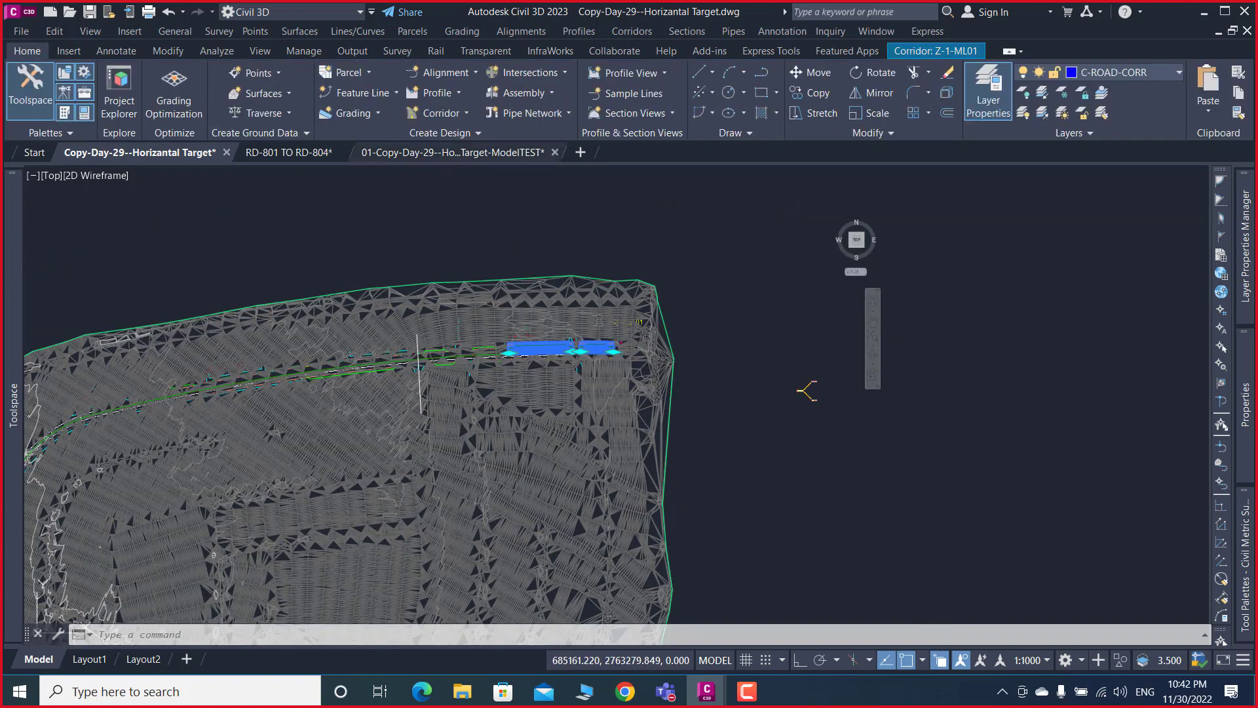
click(761, 92)
middle_drag(314, 485, 192, 537)
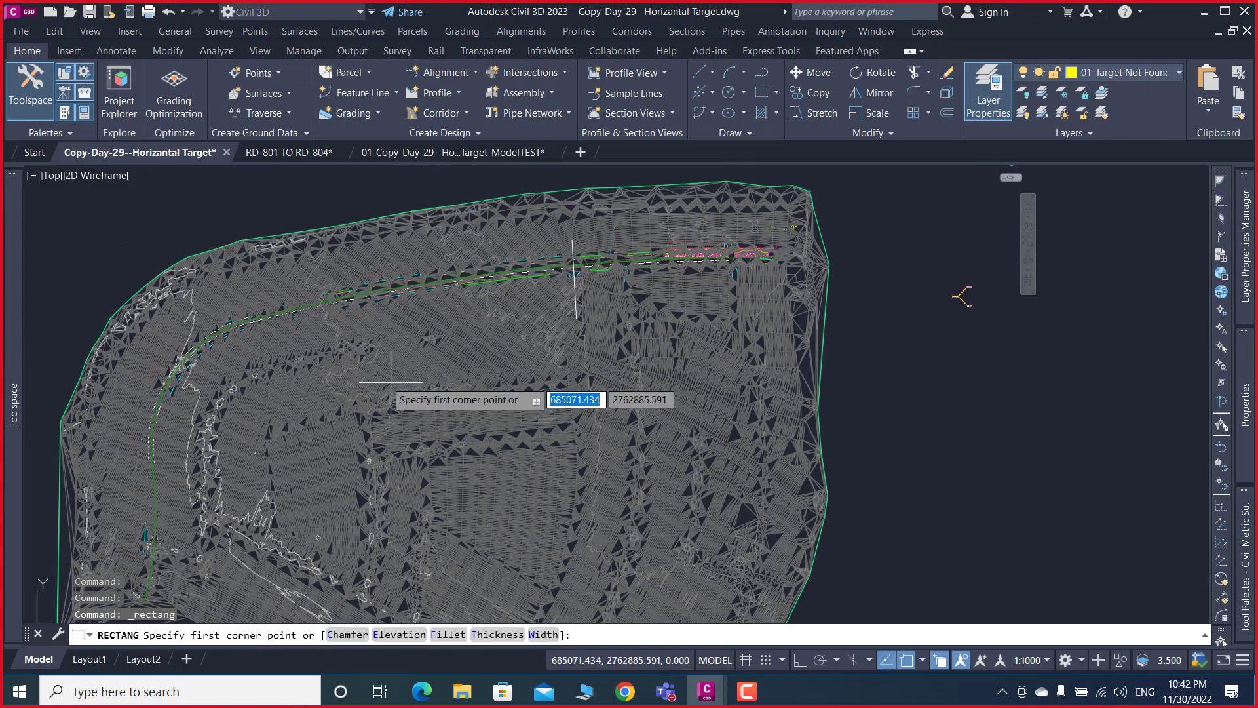
click(378, 366)
click(517, 448)
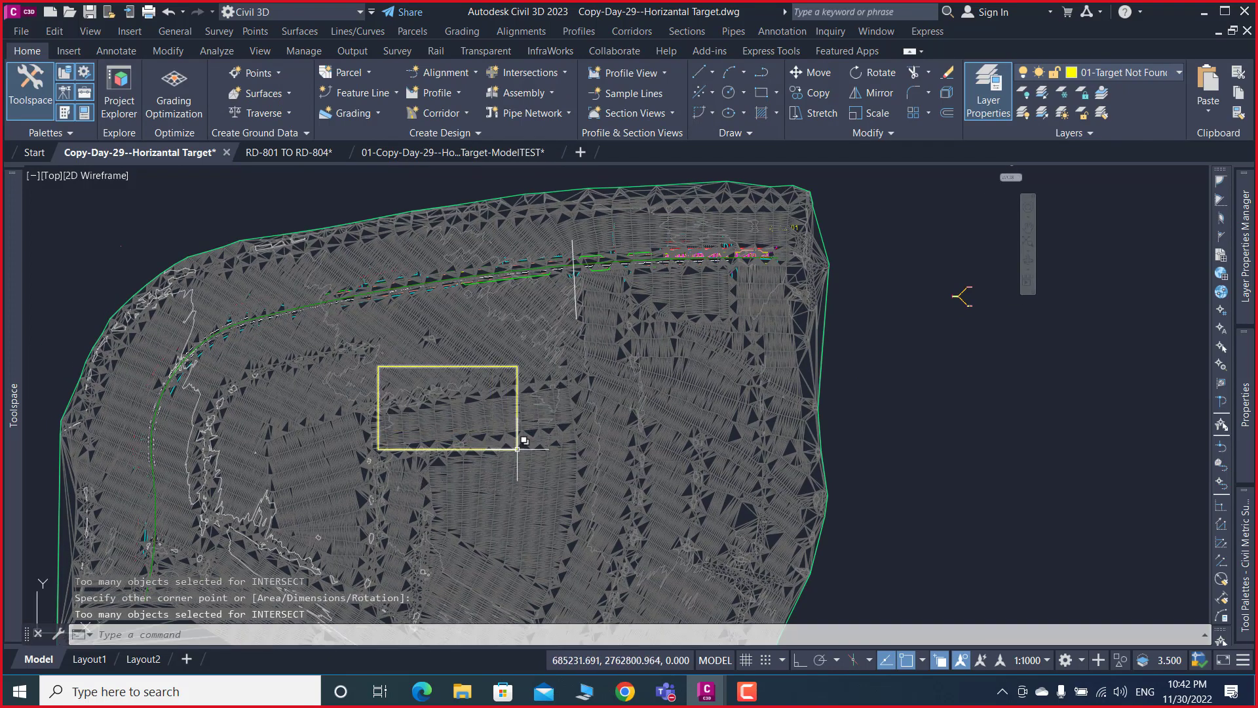
scroll(476, 266, up, 4)
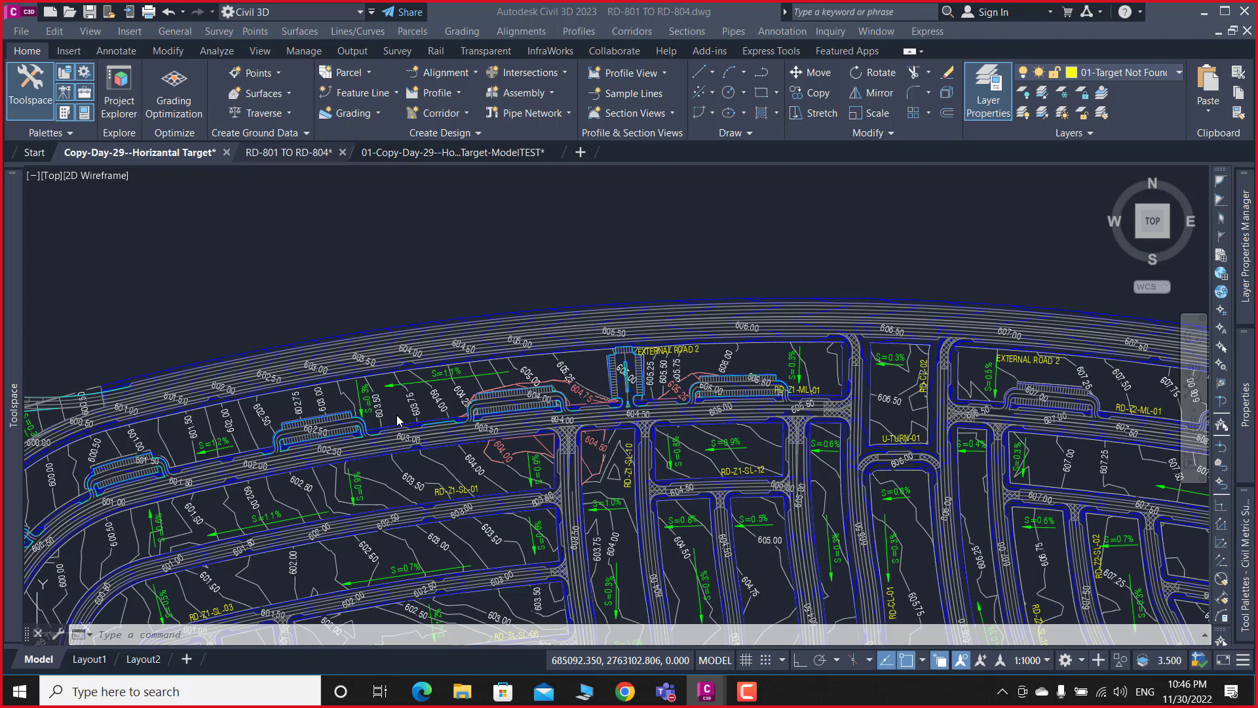
- Switch to the RD-801 TO RD-804 drawing with Ctrl+Tab
key(ctrl+Tab)
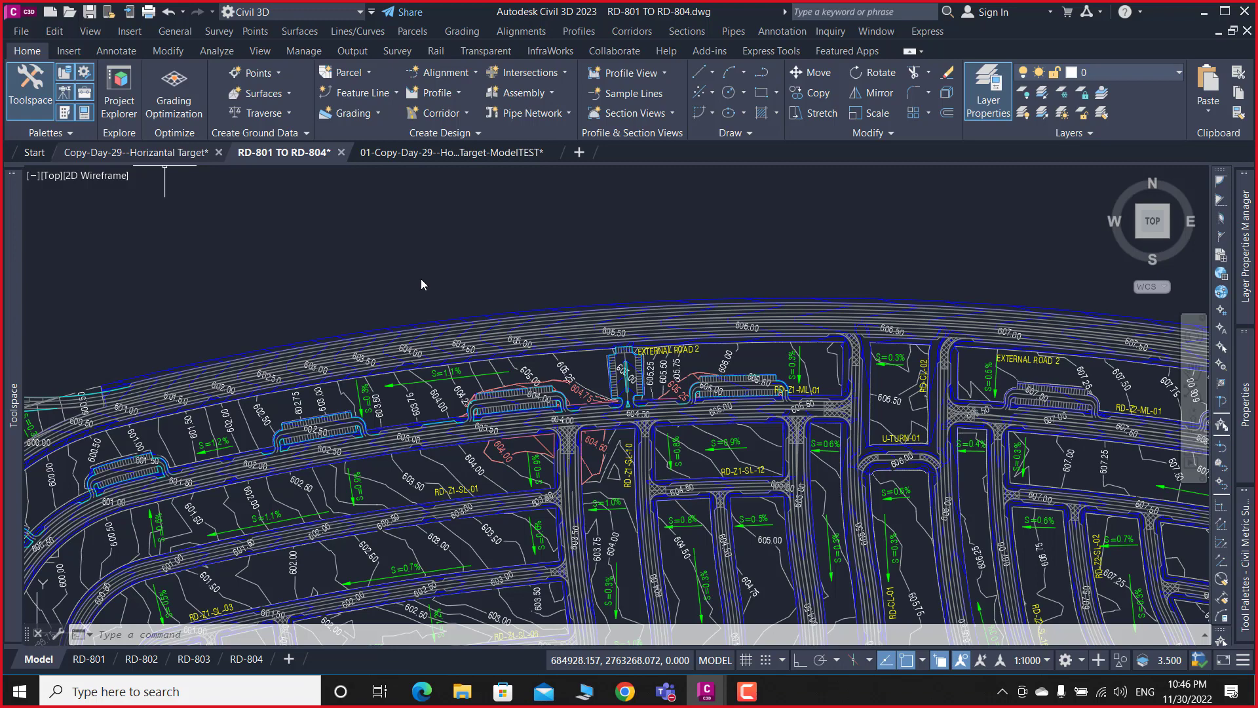
- Zoom in on the surface triangles along the parking-bay road alignment
scroll(422, 284, up, 5)
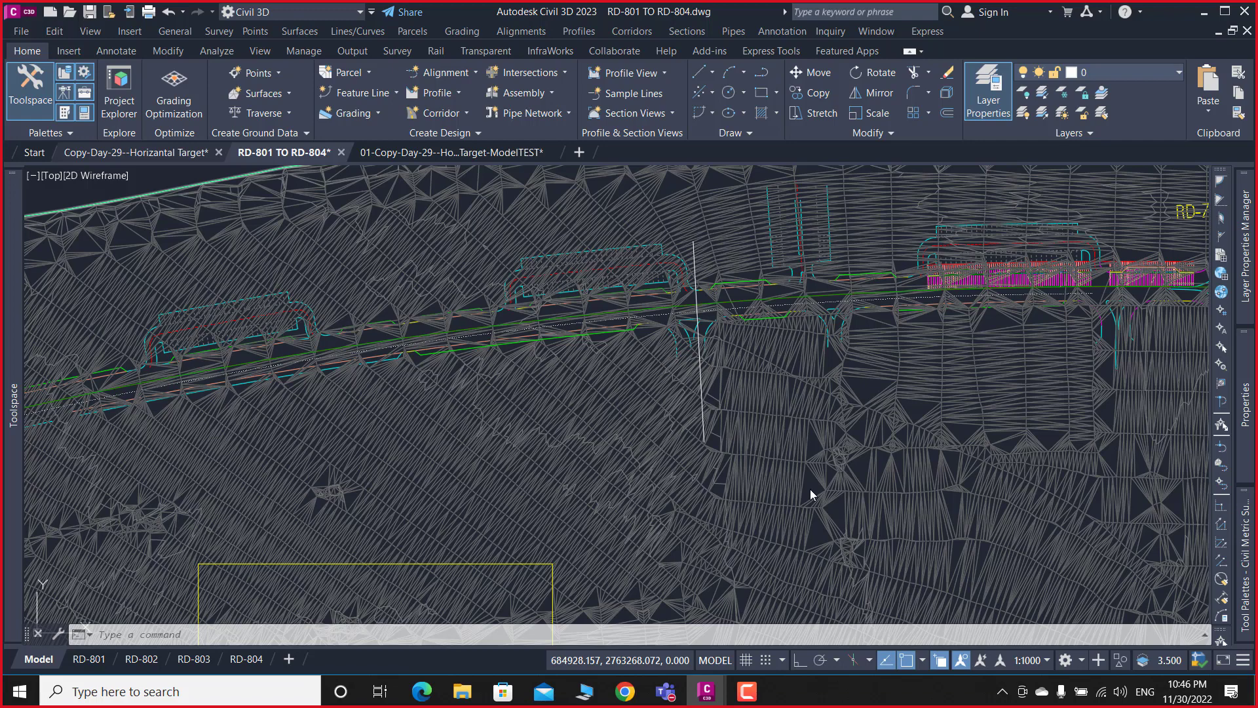
- Return to Copy-Day-29--Horizantal Target, cancel the stray selection, and zoom to view surface Z-1
key(ctrl+Tab)
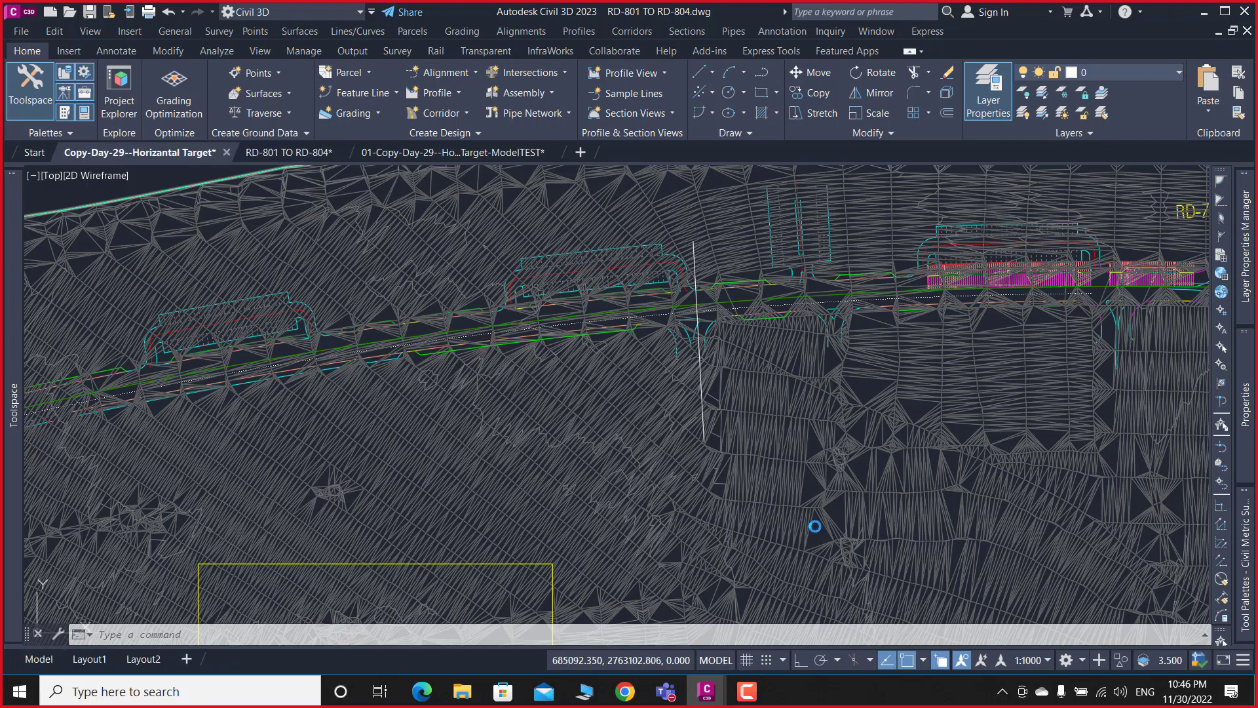
click(812, 488)
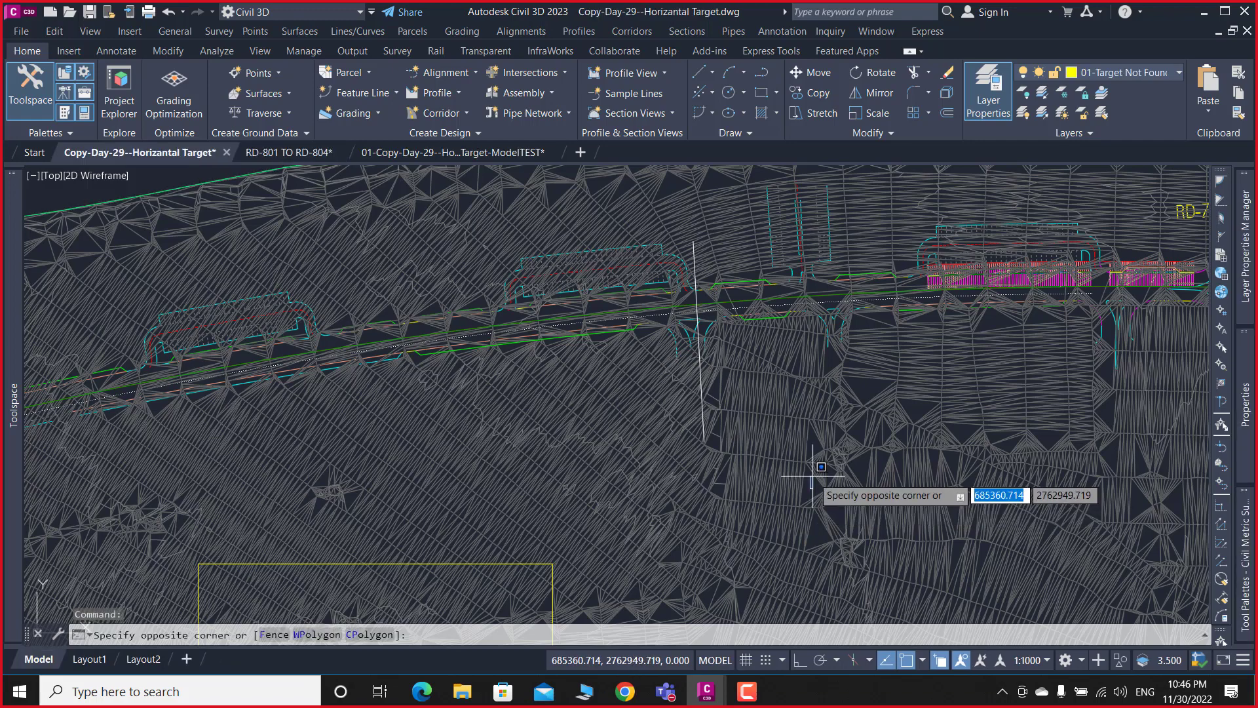
key(Escape)
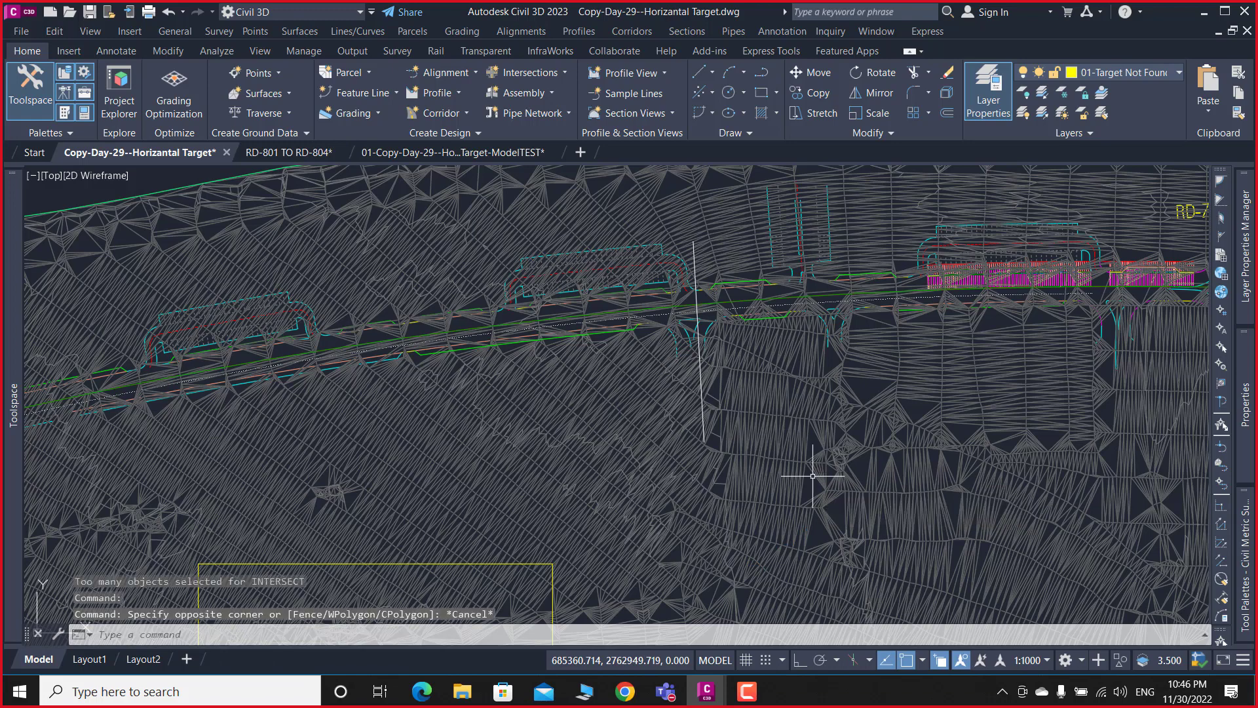
scroll(813, 477, down, 4)
scroll(816, 452, down, 2)
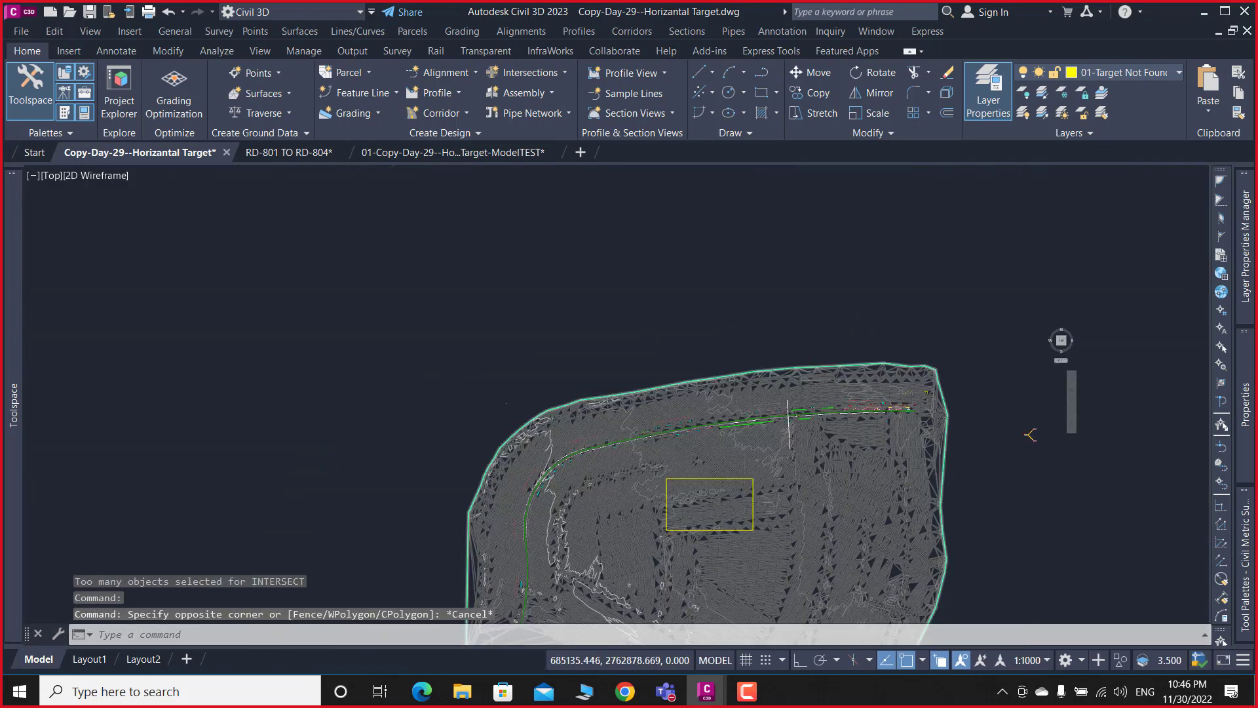
scroll(696, 486, up, 6)
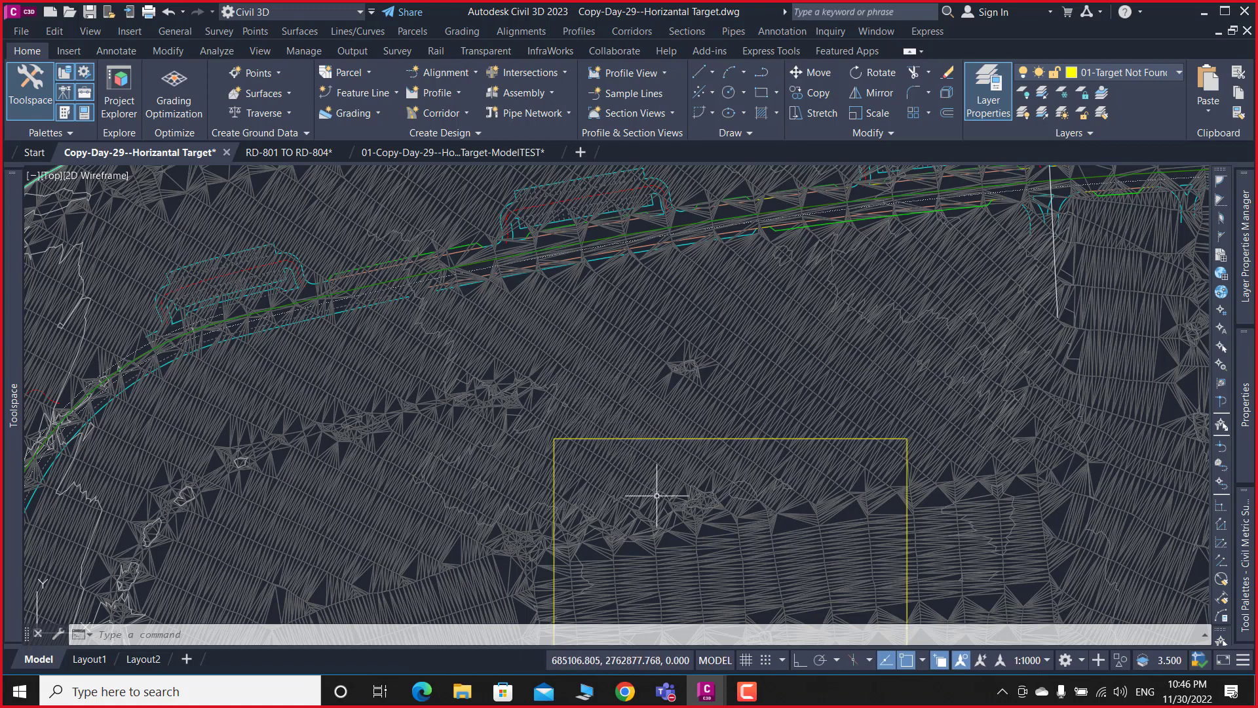
mouse_move(657, 495)
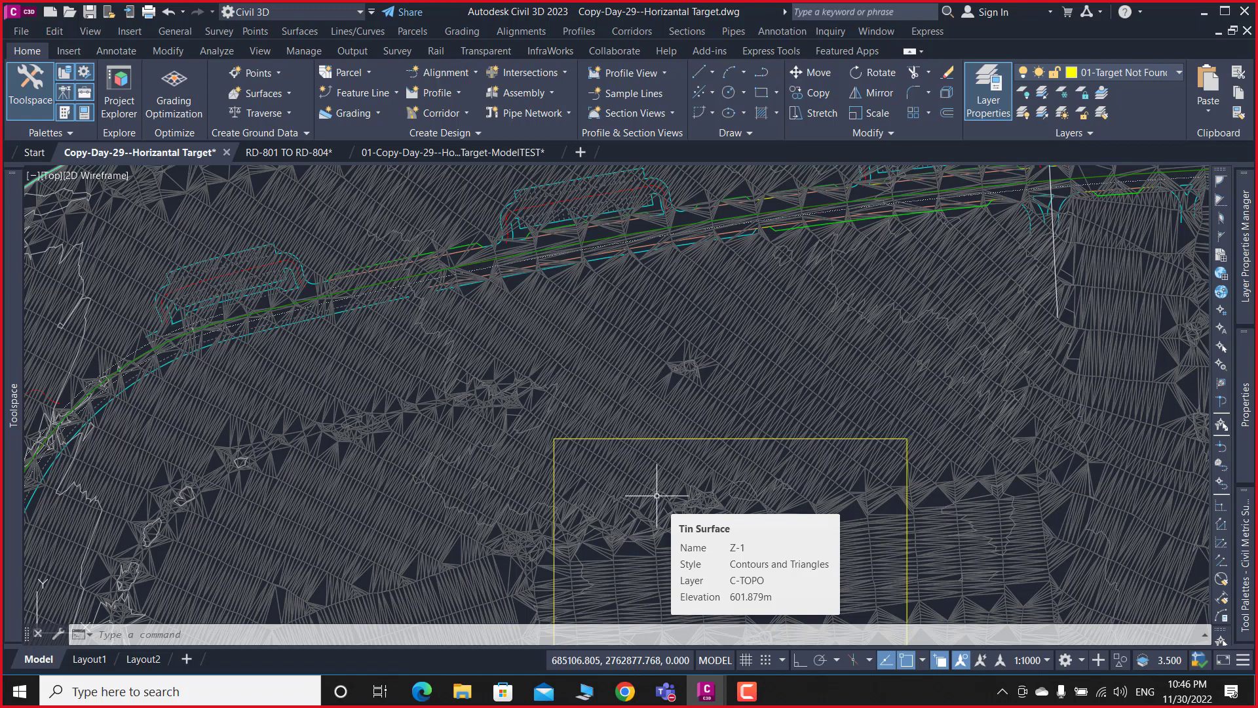
scroll(515, 394, down, 4)
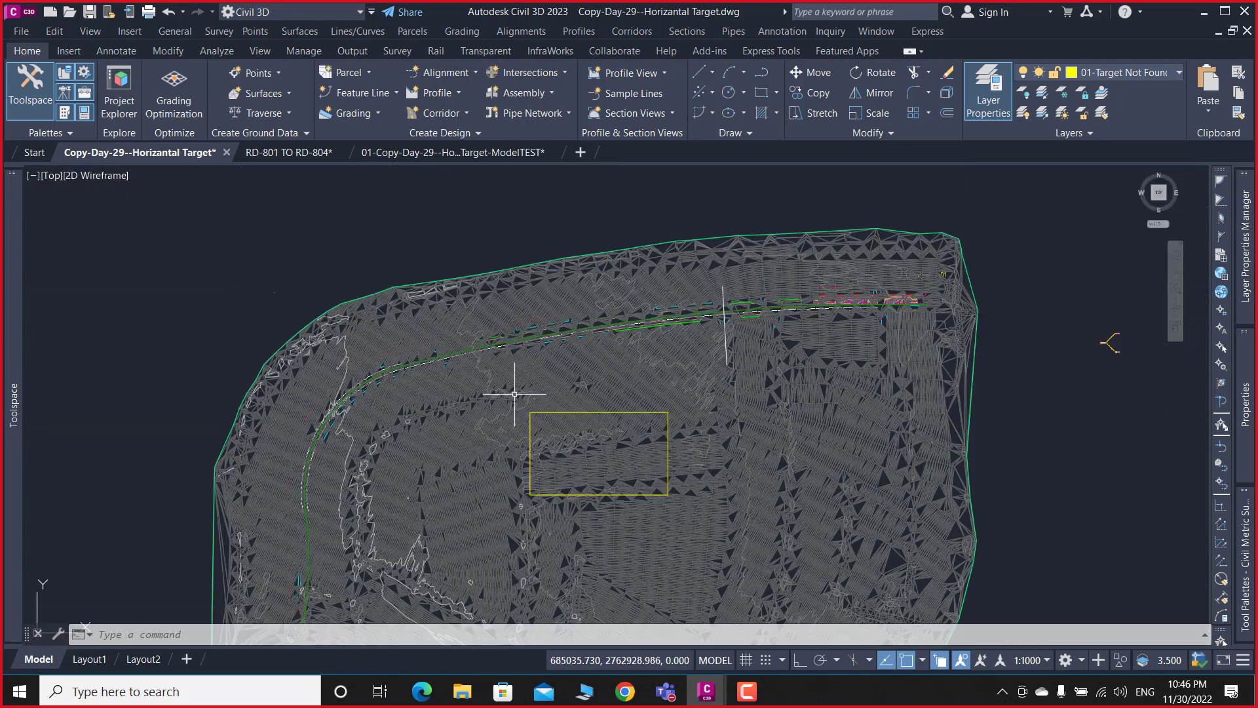
scroll(680, 326, up, 4)
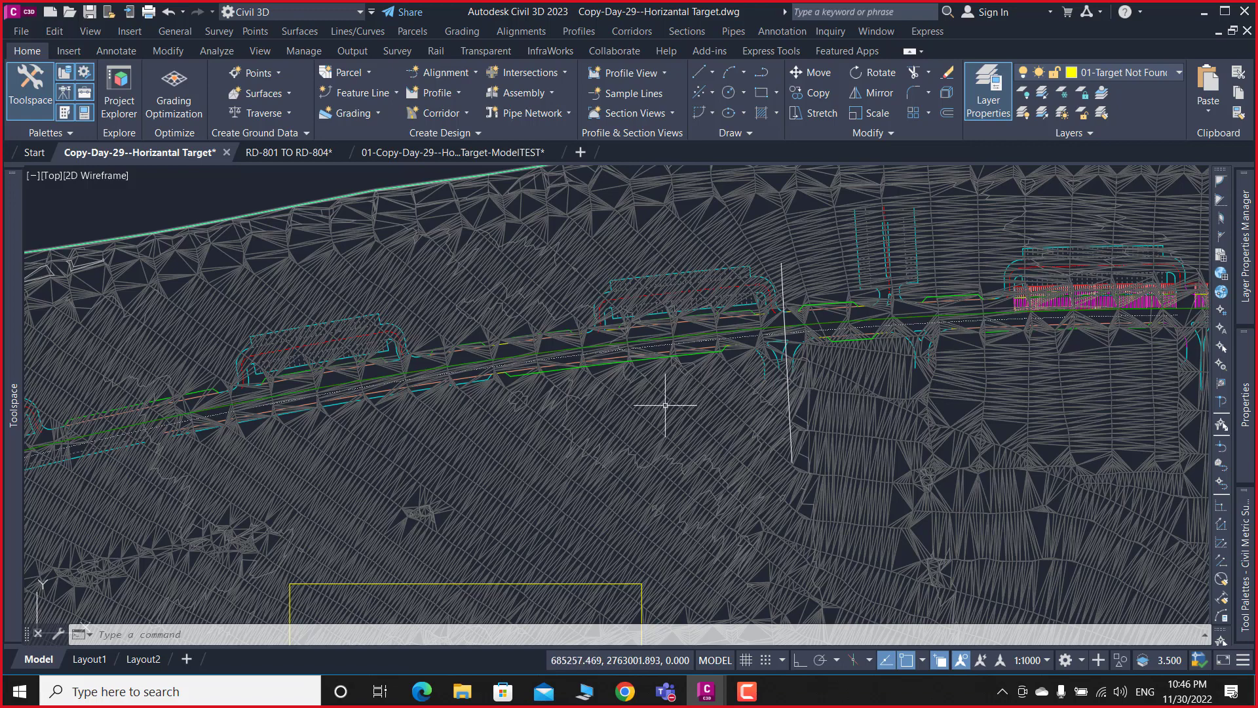
middle_drag(612, 455, 683, 274)
scroll(682, 274, down, 2)
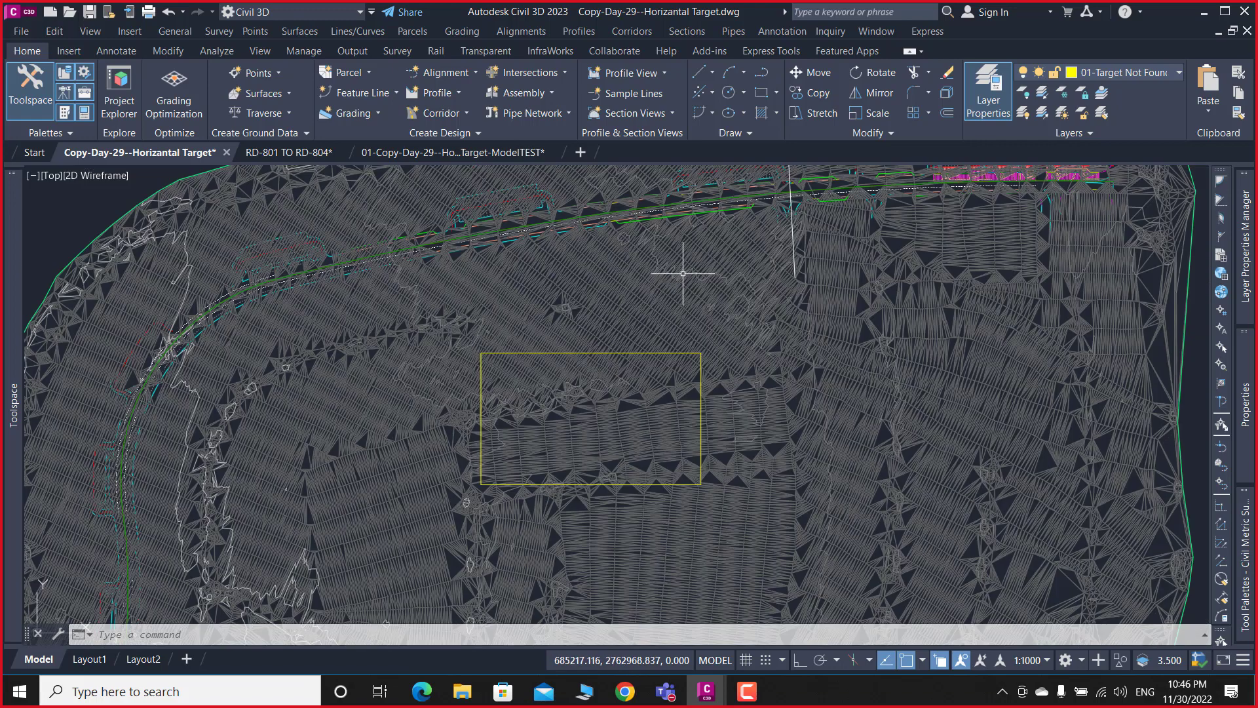
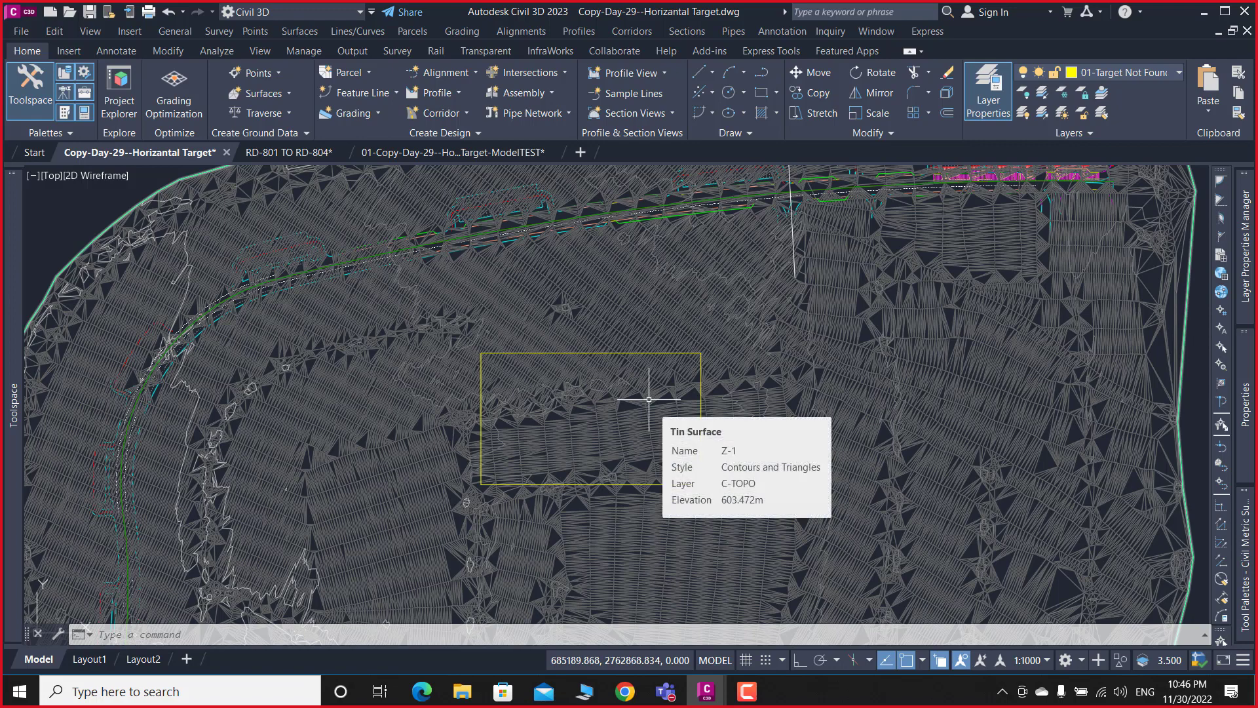
- Zoom to the RD-Z1-ML-01 area and set surface Z-1's style to _No Display in Surface Properties
middle_drag(880, 287, 778, 398)
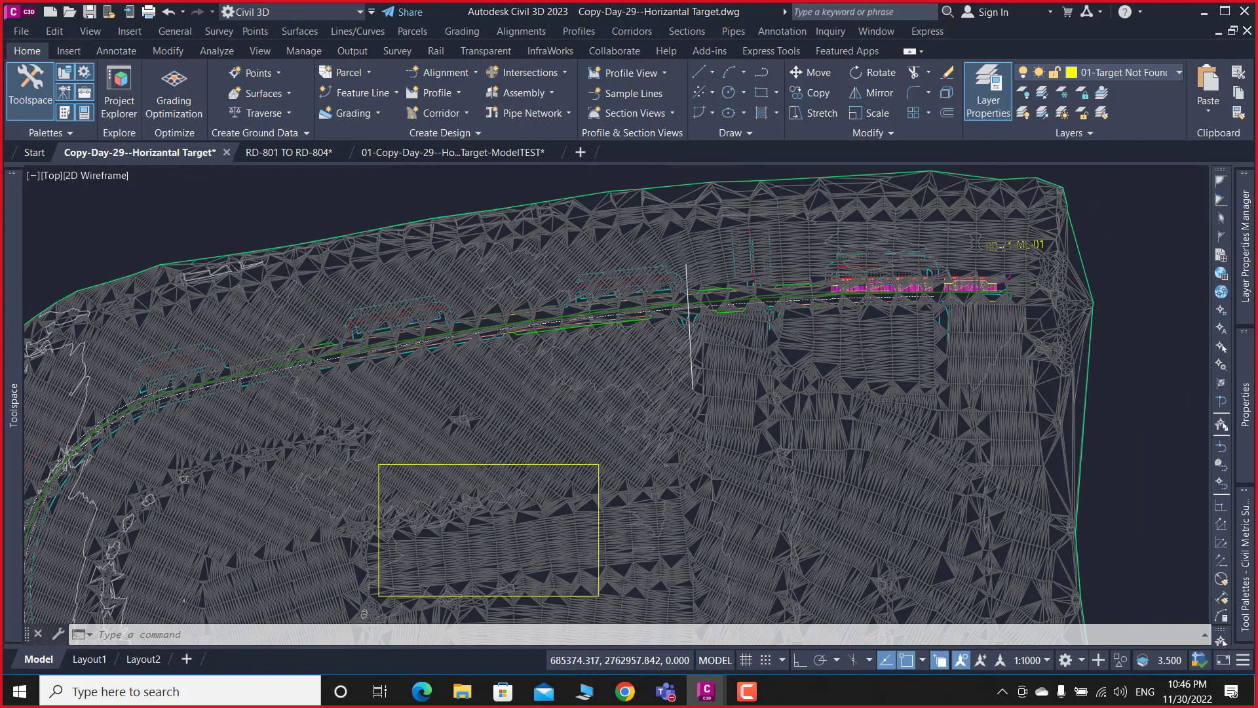
scroll(891, 291, up, 4)
middle_drag(1016, 200, 704, 325)
click(1030, 331)
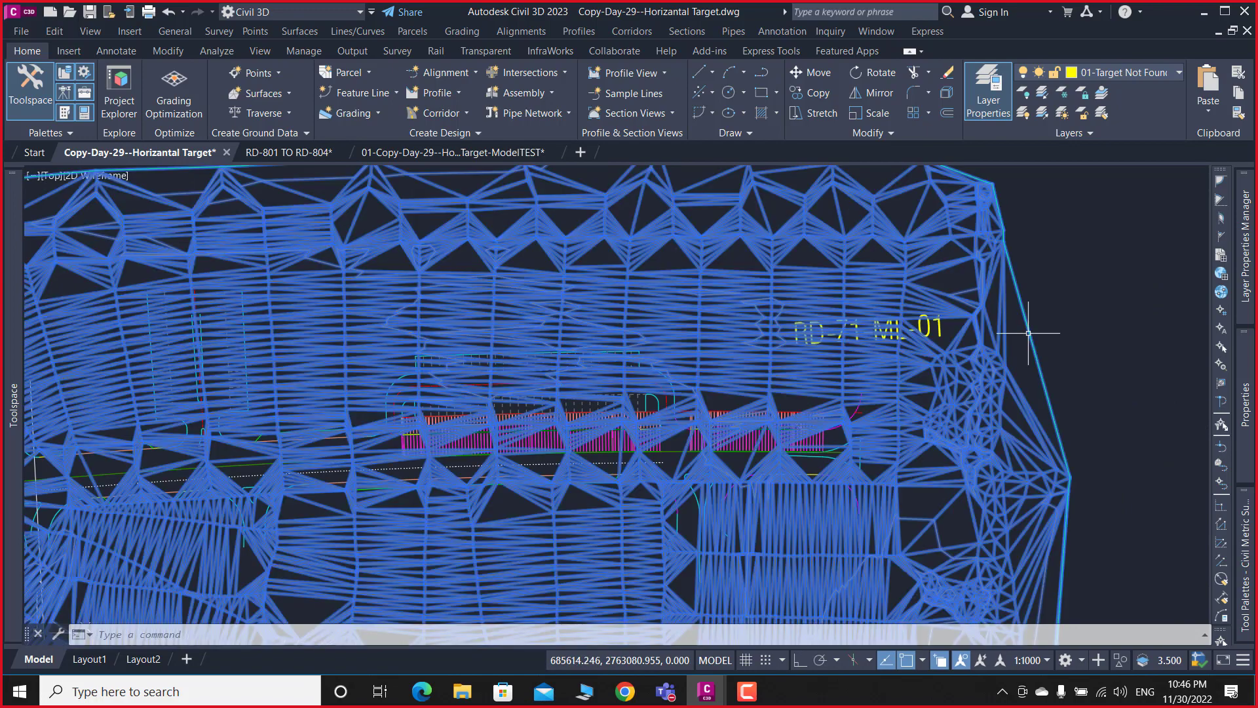
right_click(1051, 280)
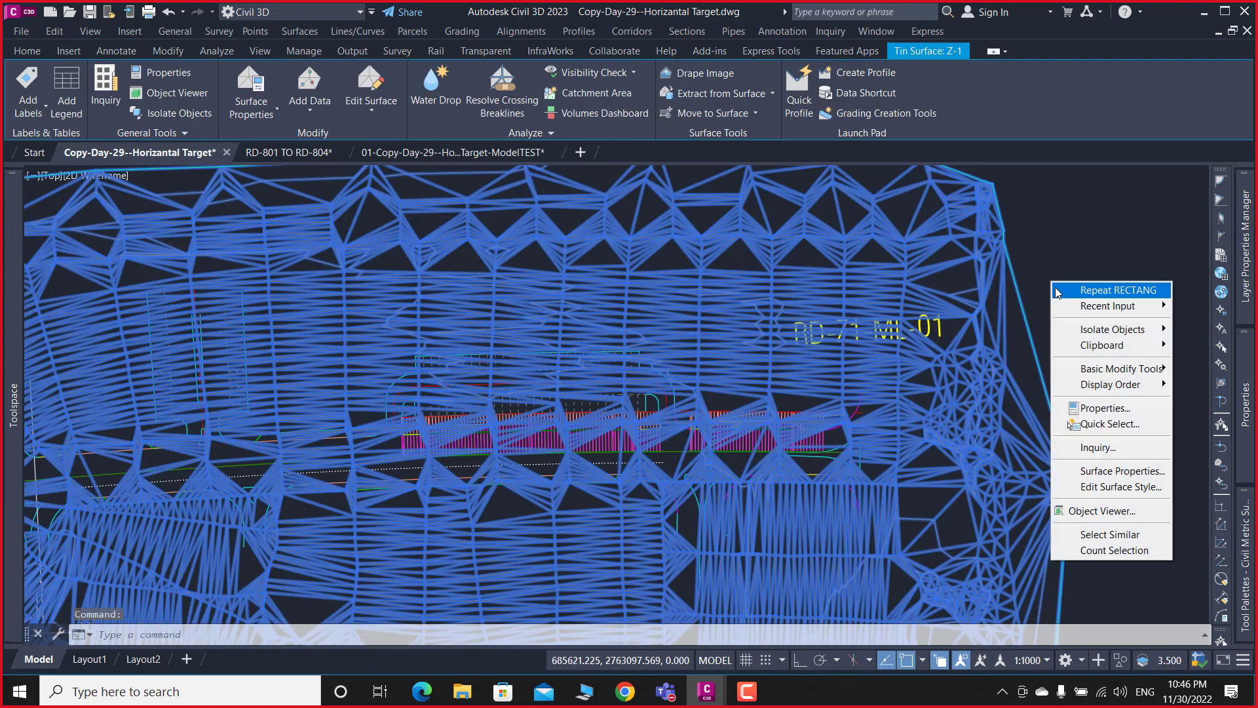
click(1137, 472)
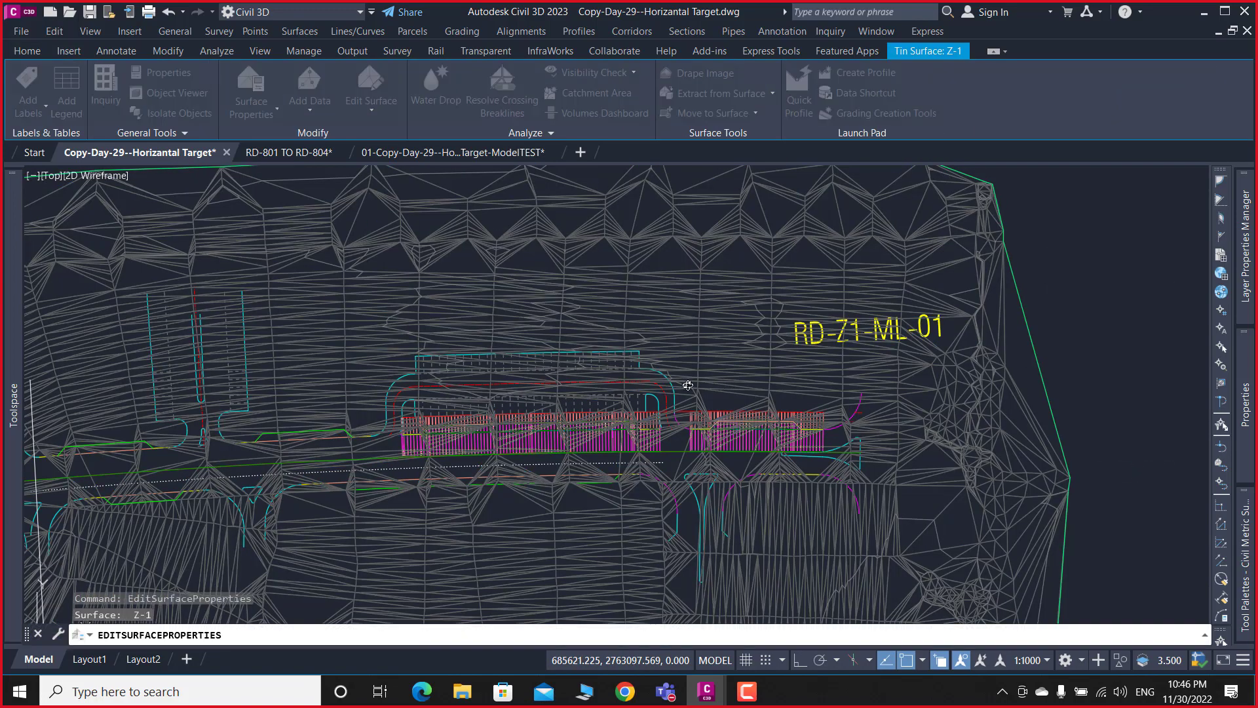
click(465, 348)
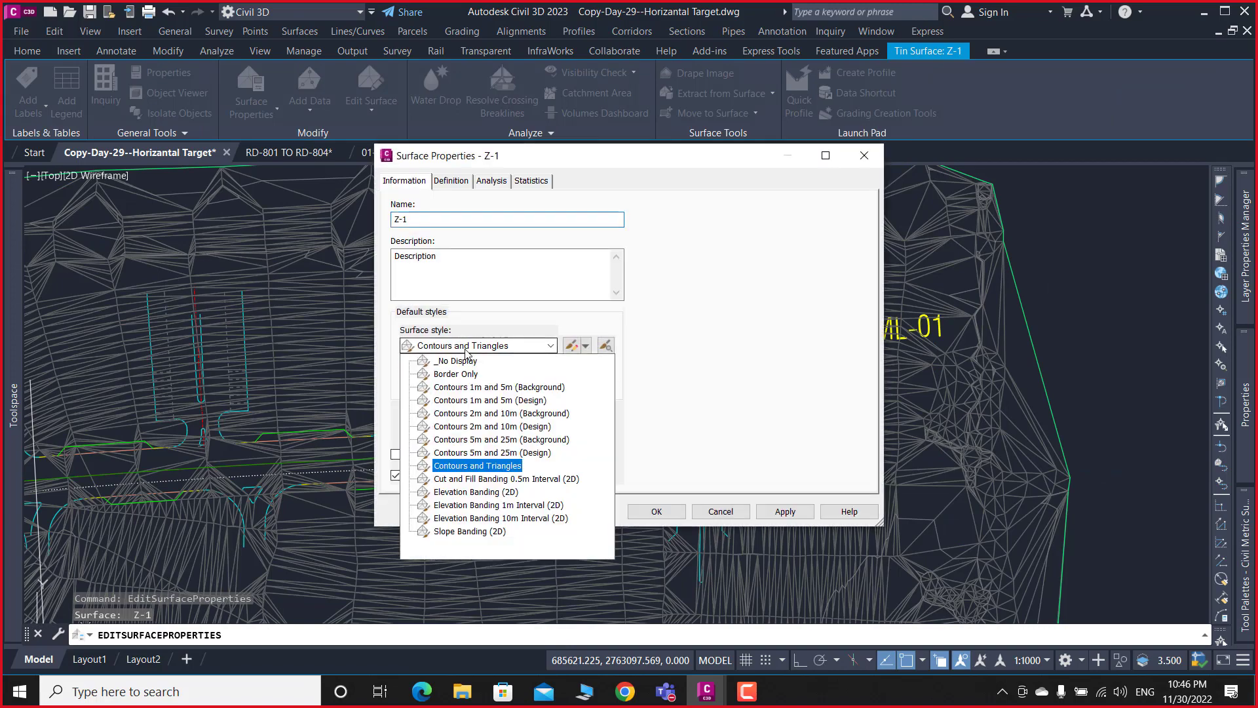
click(461, 361)
click(656, 512)
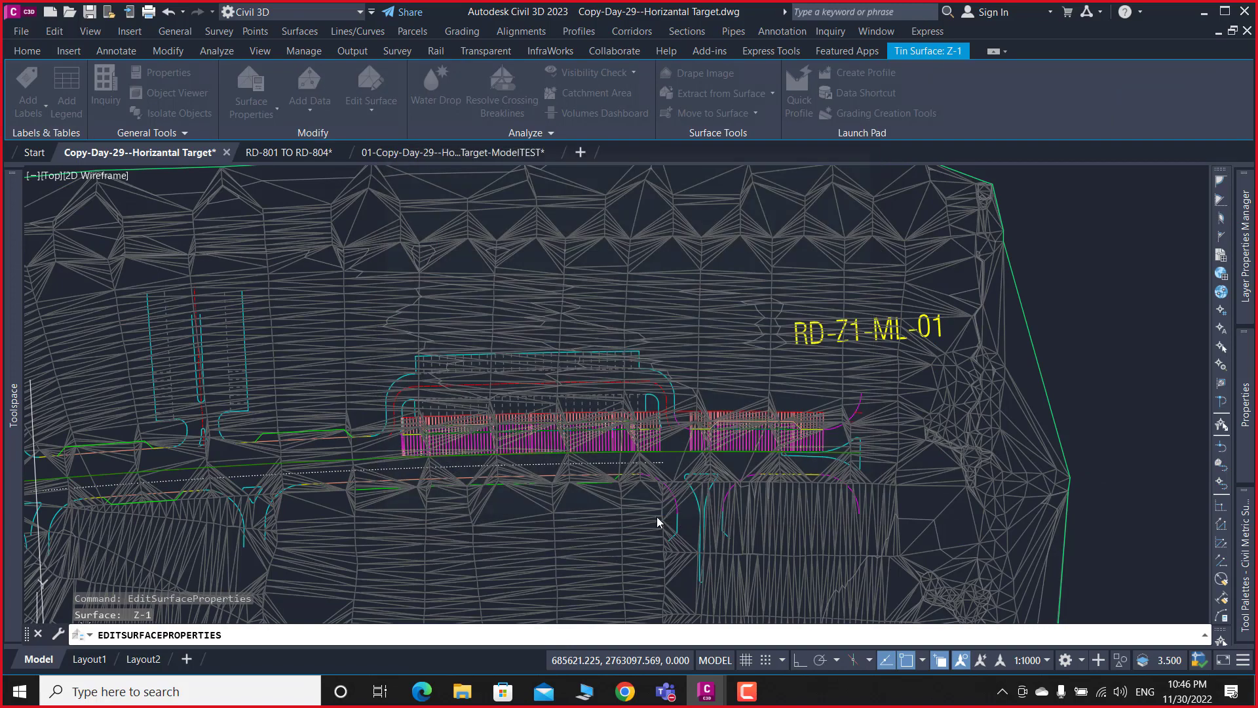
- Zoom out and exit, saving changes to the Copy-Day-29--Horizantal Target drawing
scroll(712, 315, down, 6)
scroll(711, 315, down, 2)
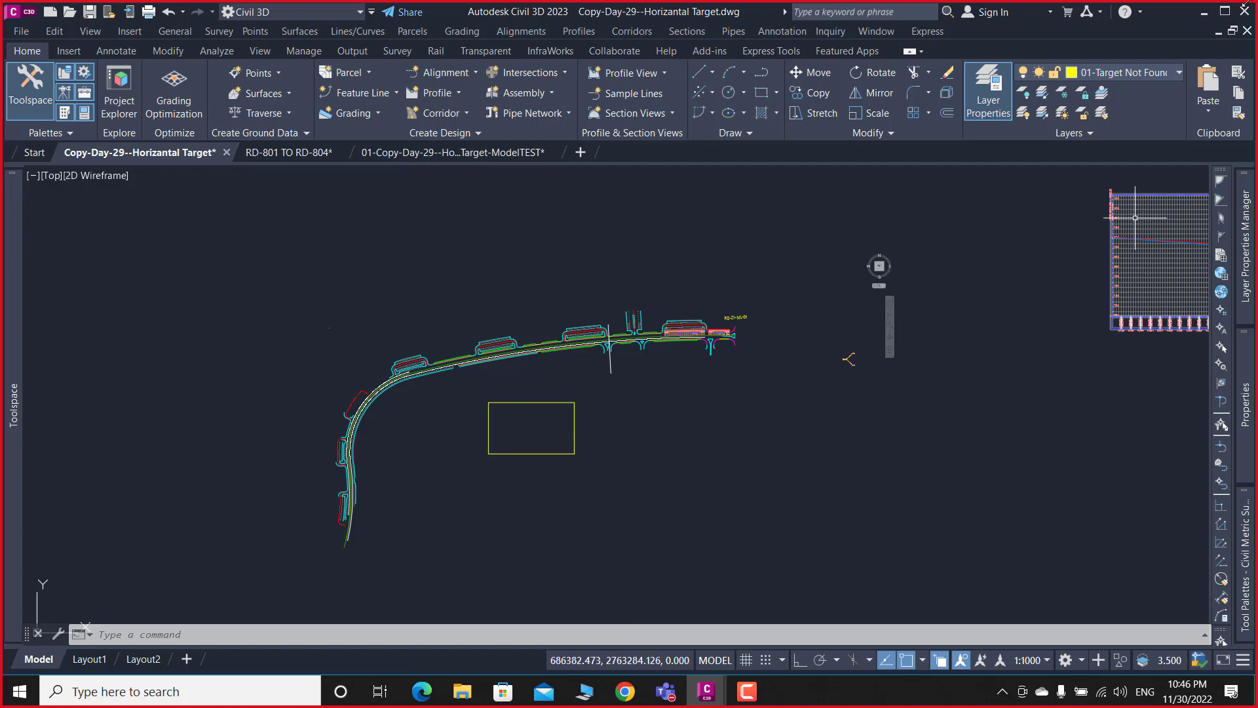
click(1245, 12)
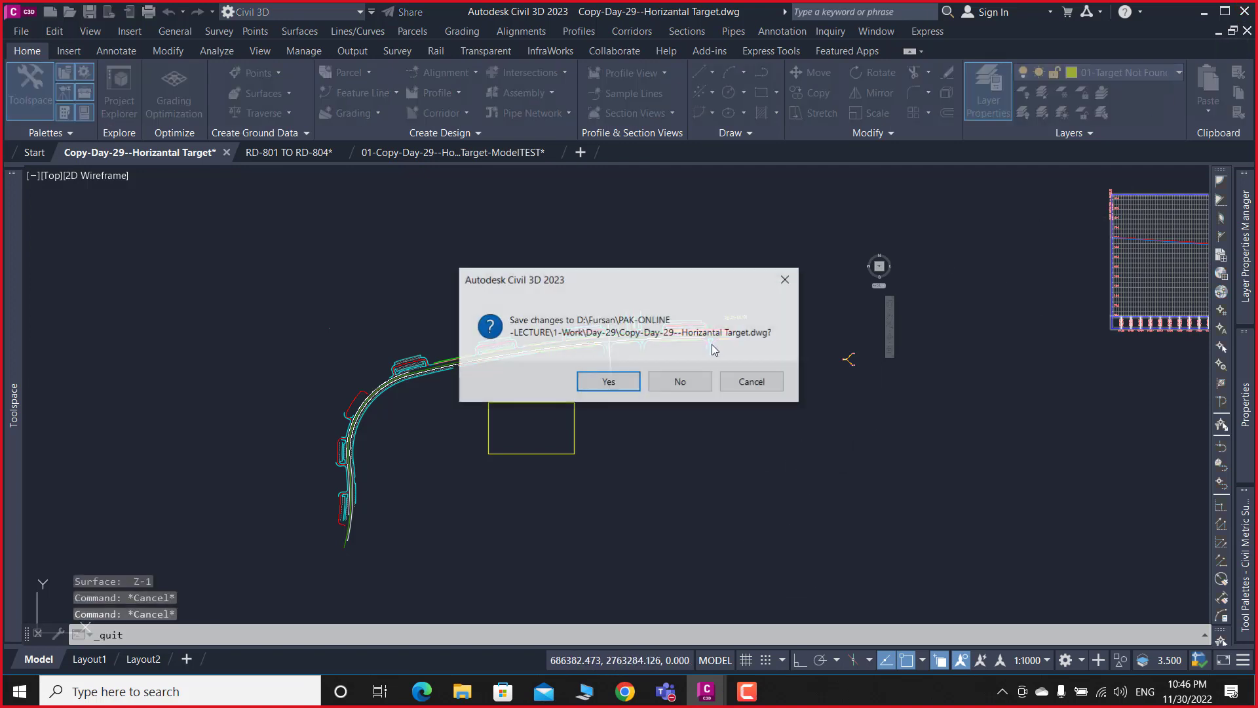
click(607, 387)
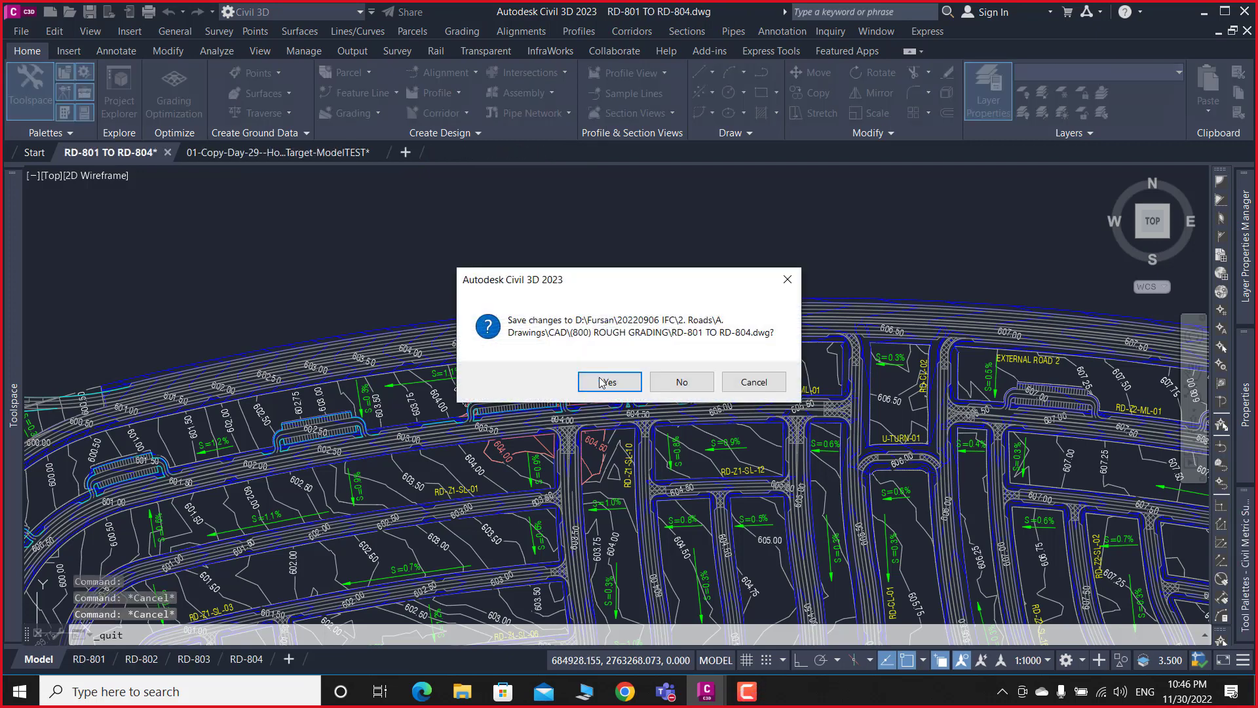
- Save RD-801 TO RD-804 and the ModelTEST drawing, then close Civil 3D
click(601, 382)
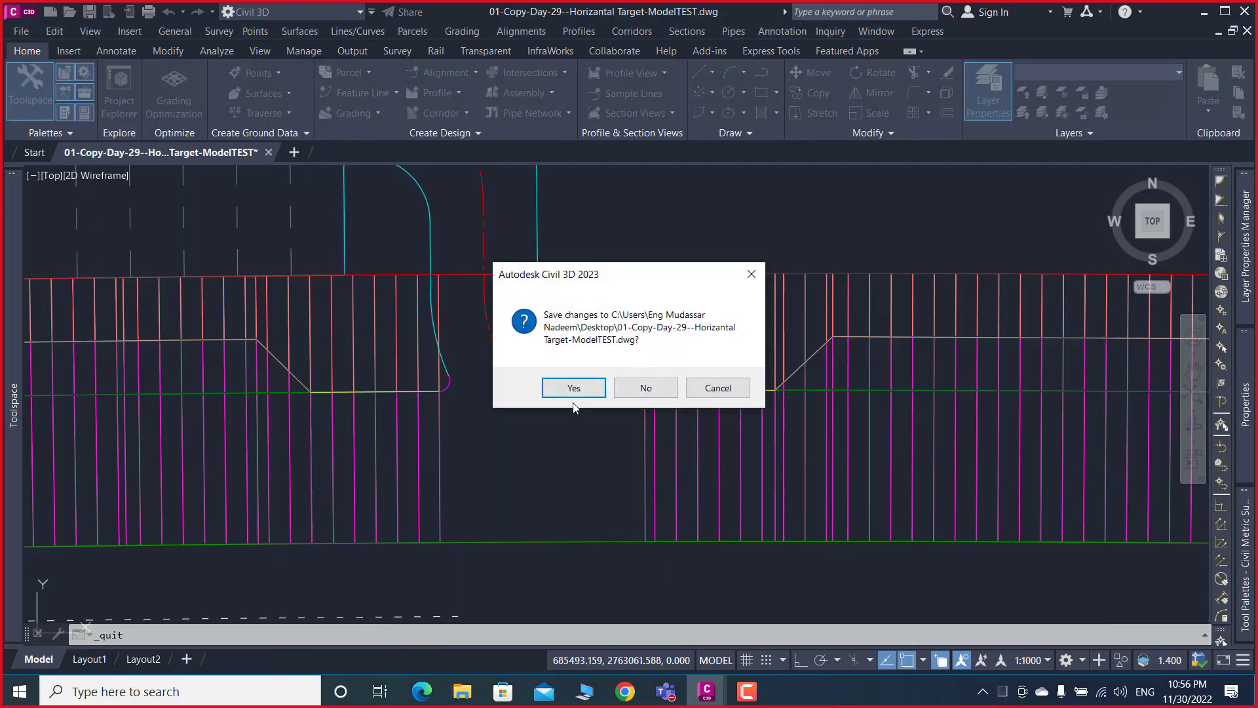
click(573, 390)
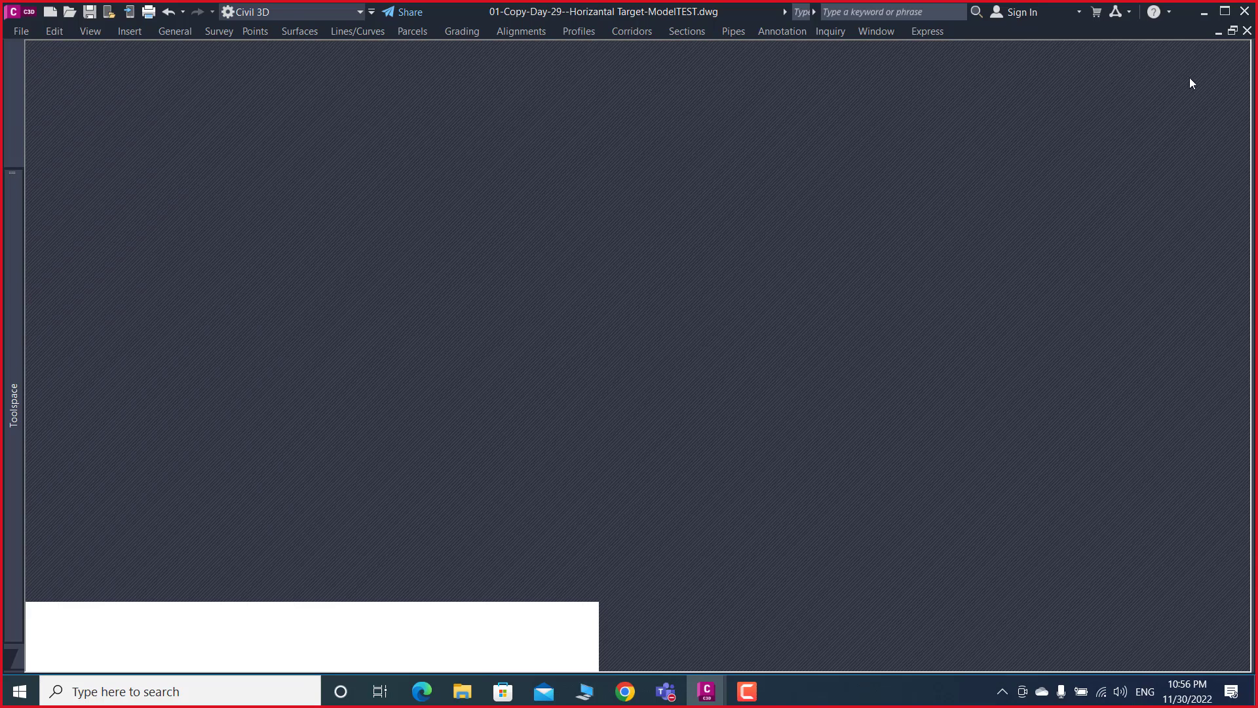
click(1249, 11)
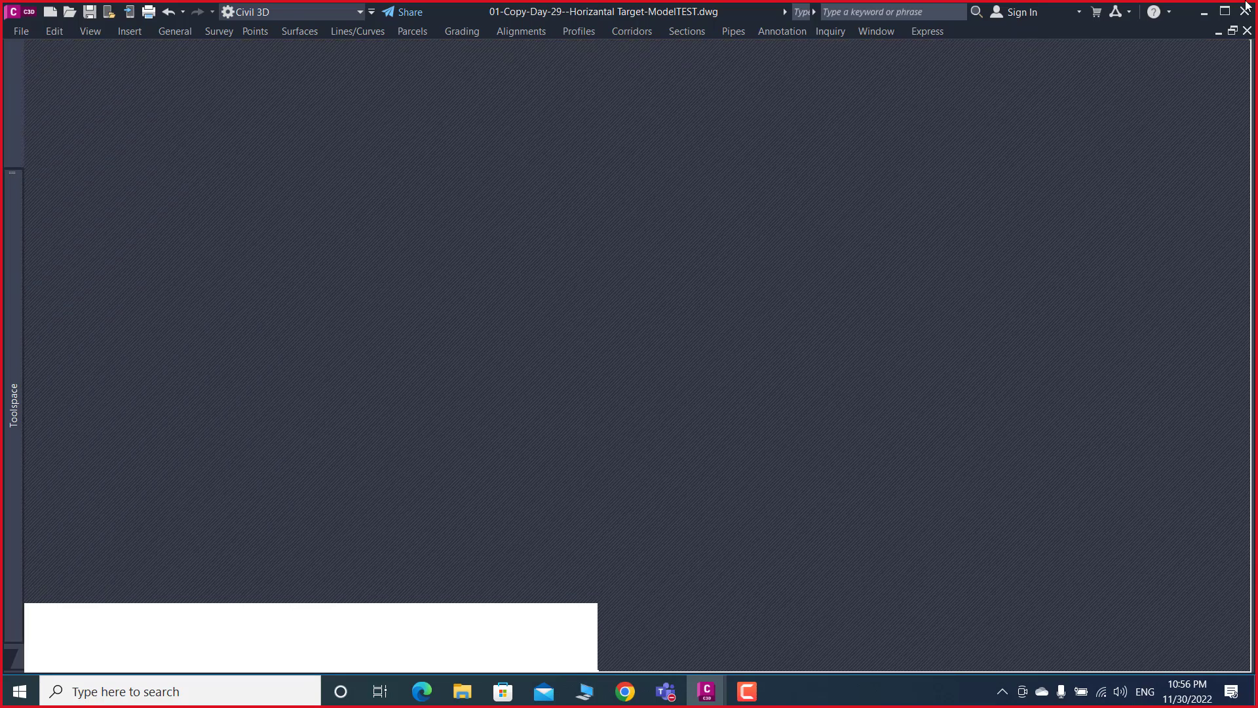
- Check Task Manager for running apps, close it, and refresh the desktop
key(ctrl+shift+Escape)
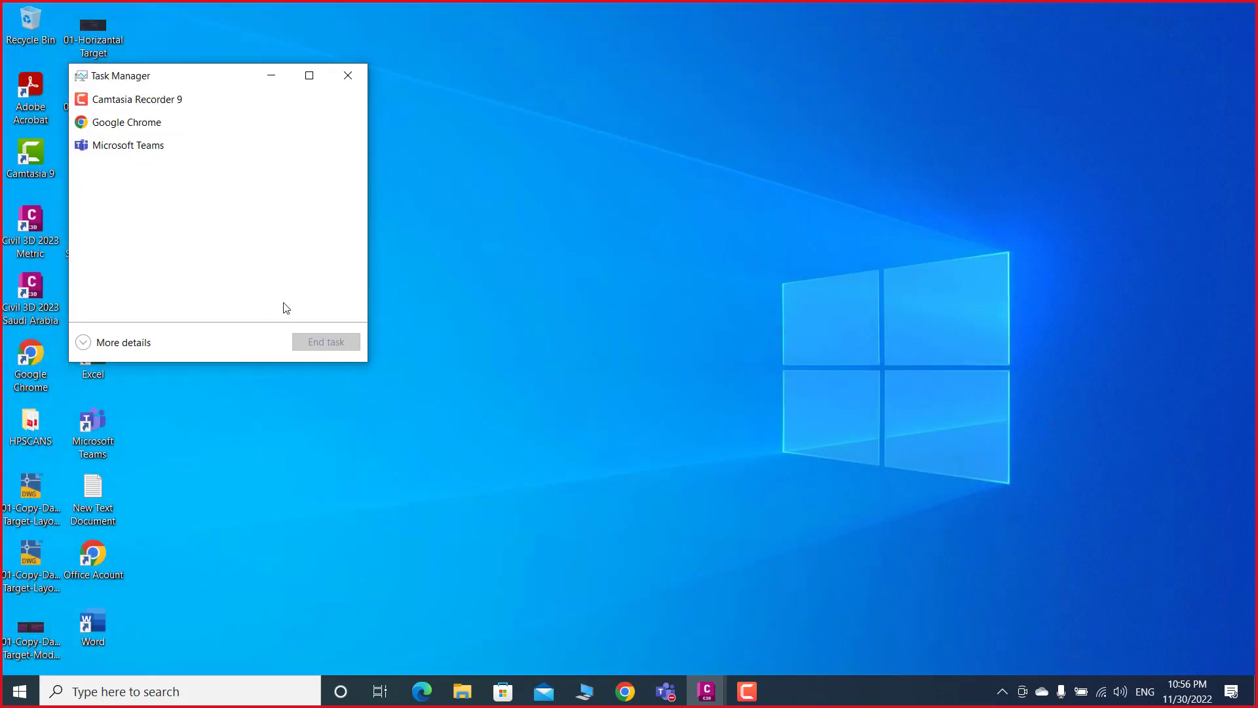
click(348, 75)
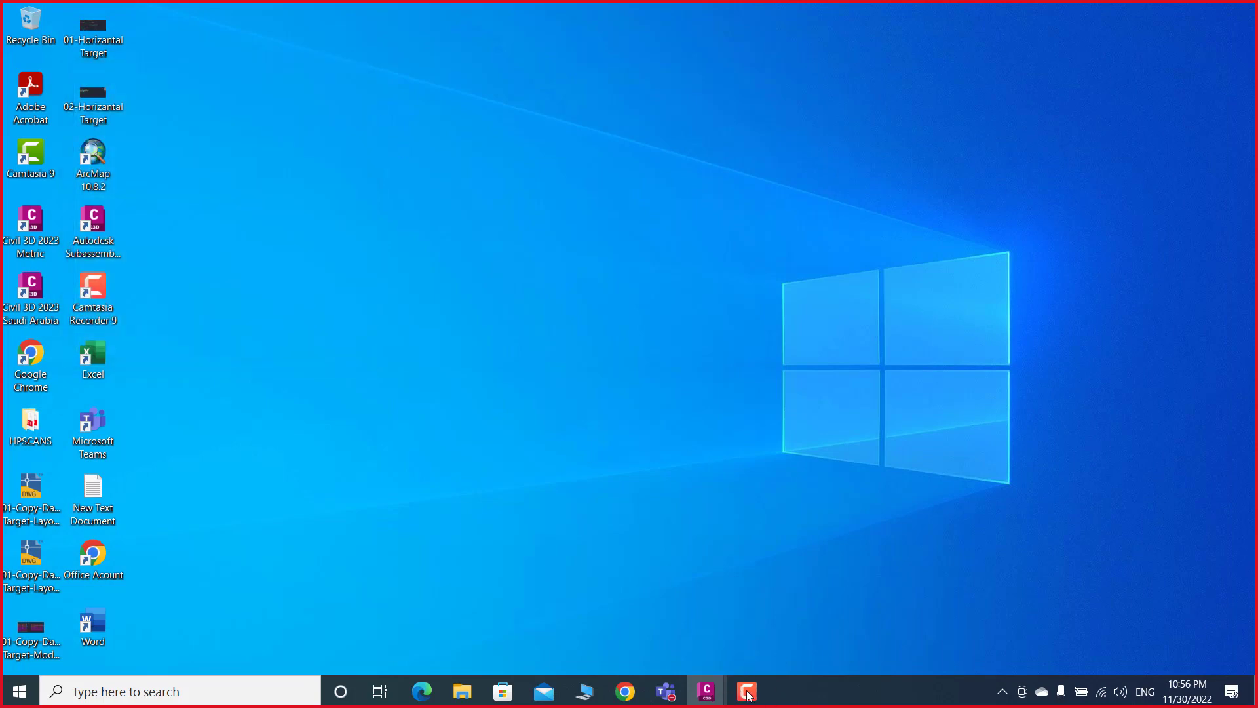
right_click(648, 158)
click(696, 205)
- Refresh the desktop seven times in a row from its context menu
right_click(697, 207)
click(728, 259)
right_click(732, 260)
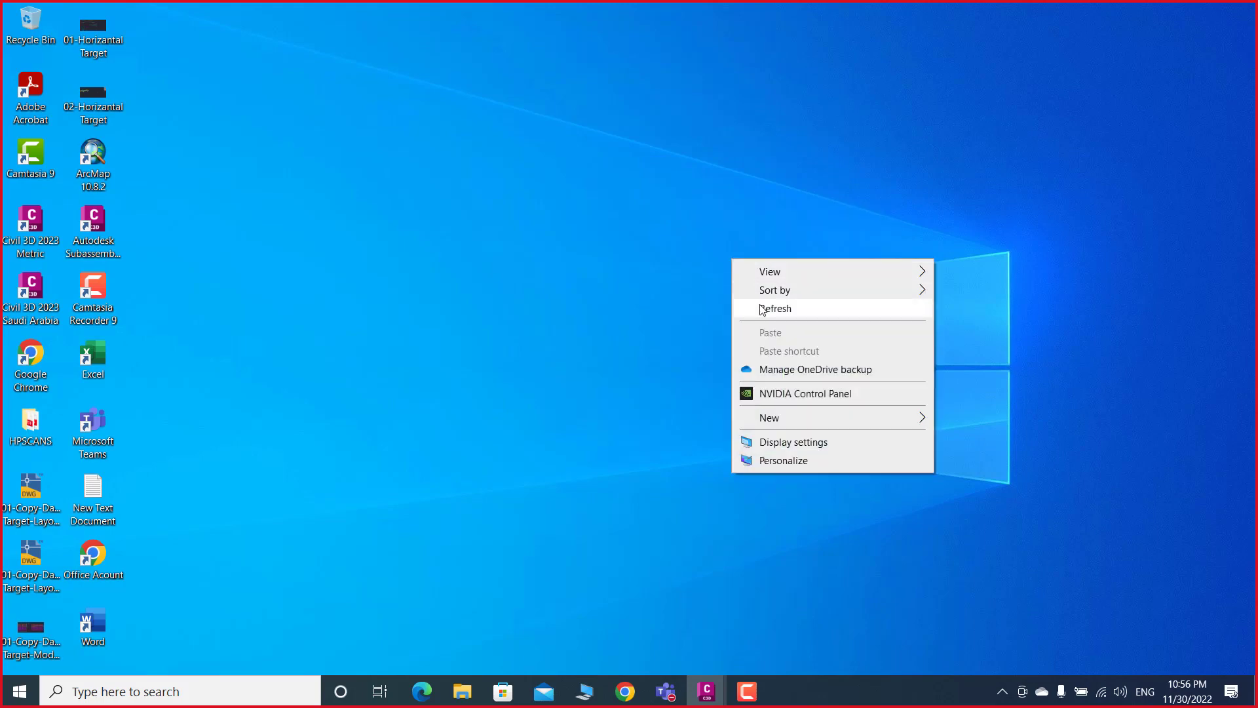
click(768, 316)
right_click(769, 317)
click(790, 361)
right_click(792, 360)
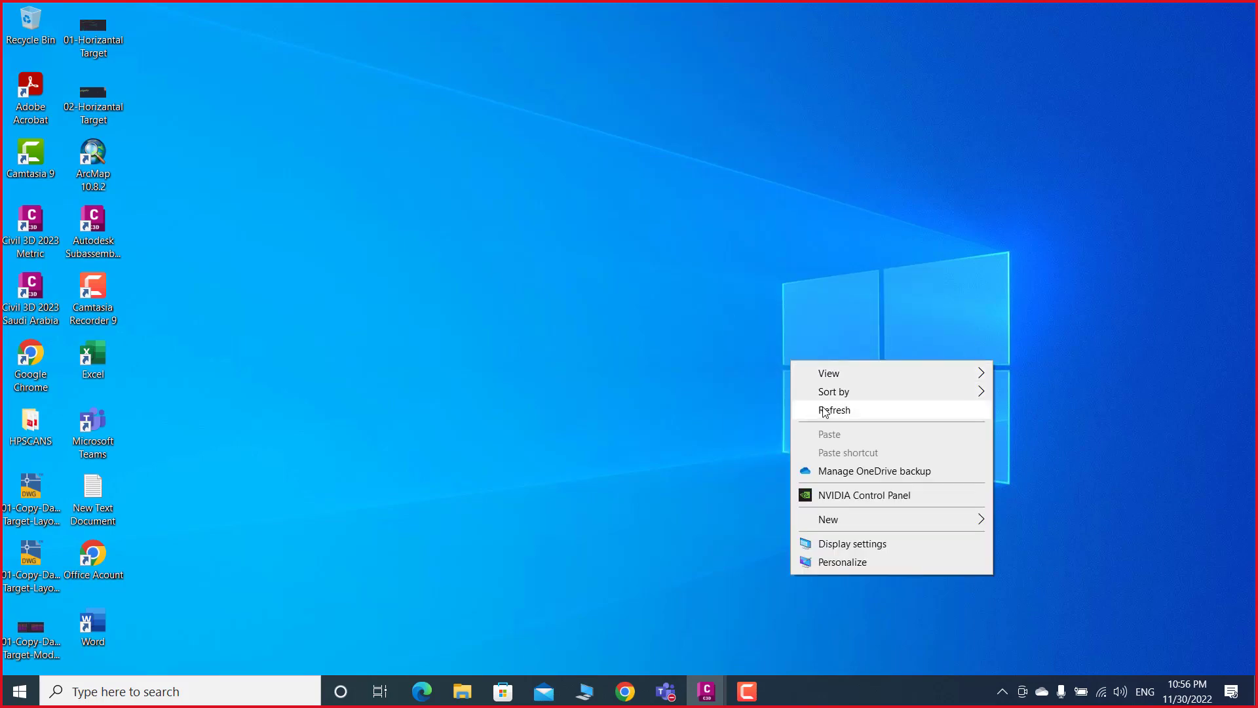
click(816, 410)
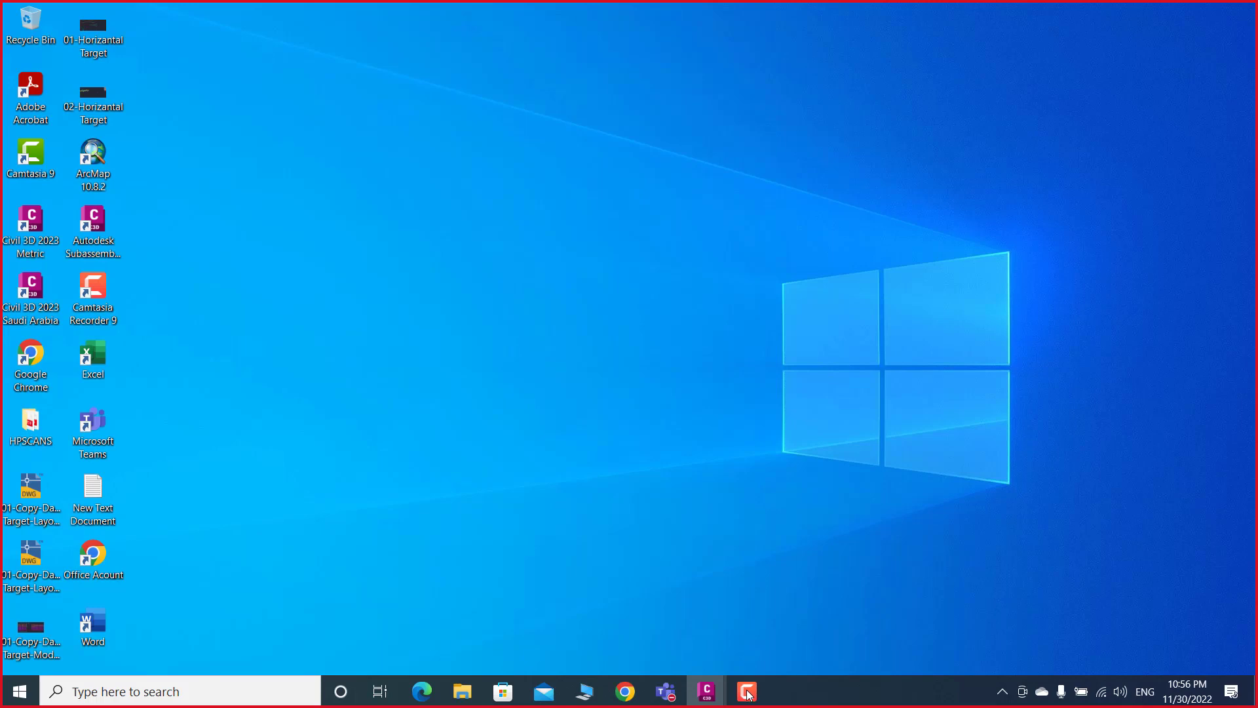
right_click(457, 5)
click(502, 53)
right_click(503, 58)
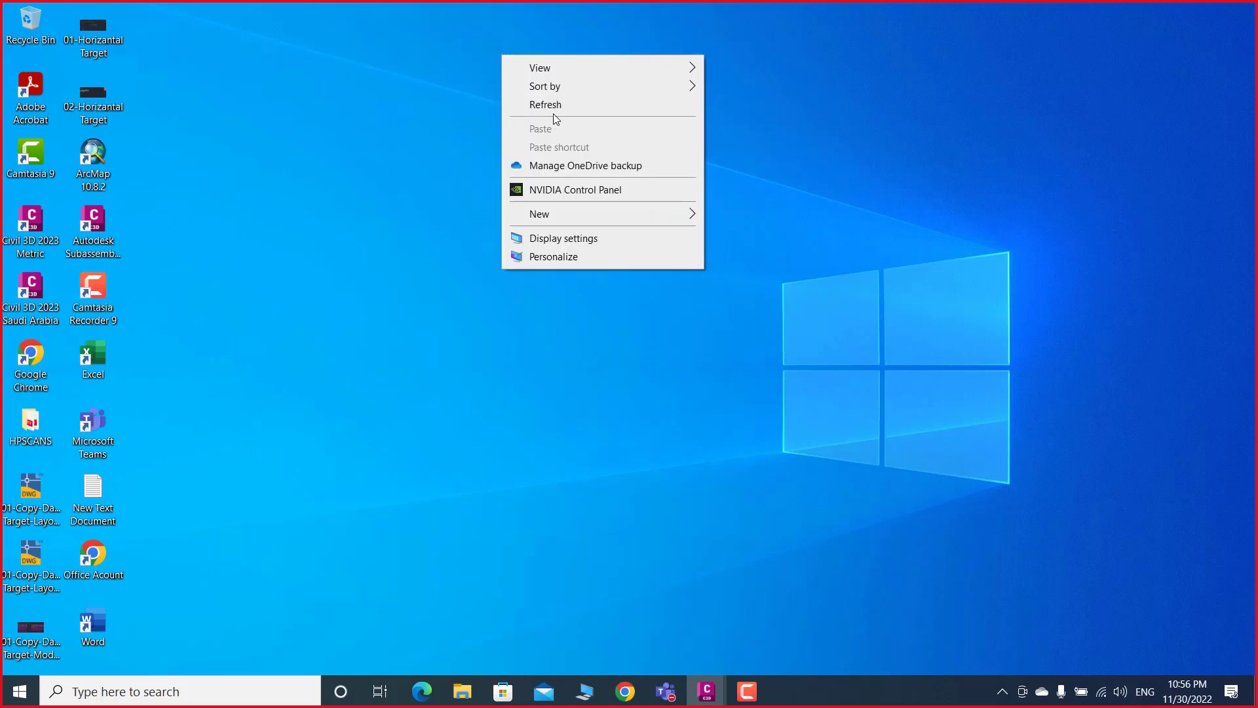
click(553, 107)
right_click(553, 108)
click(609, 160)
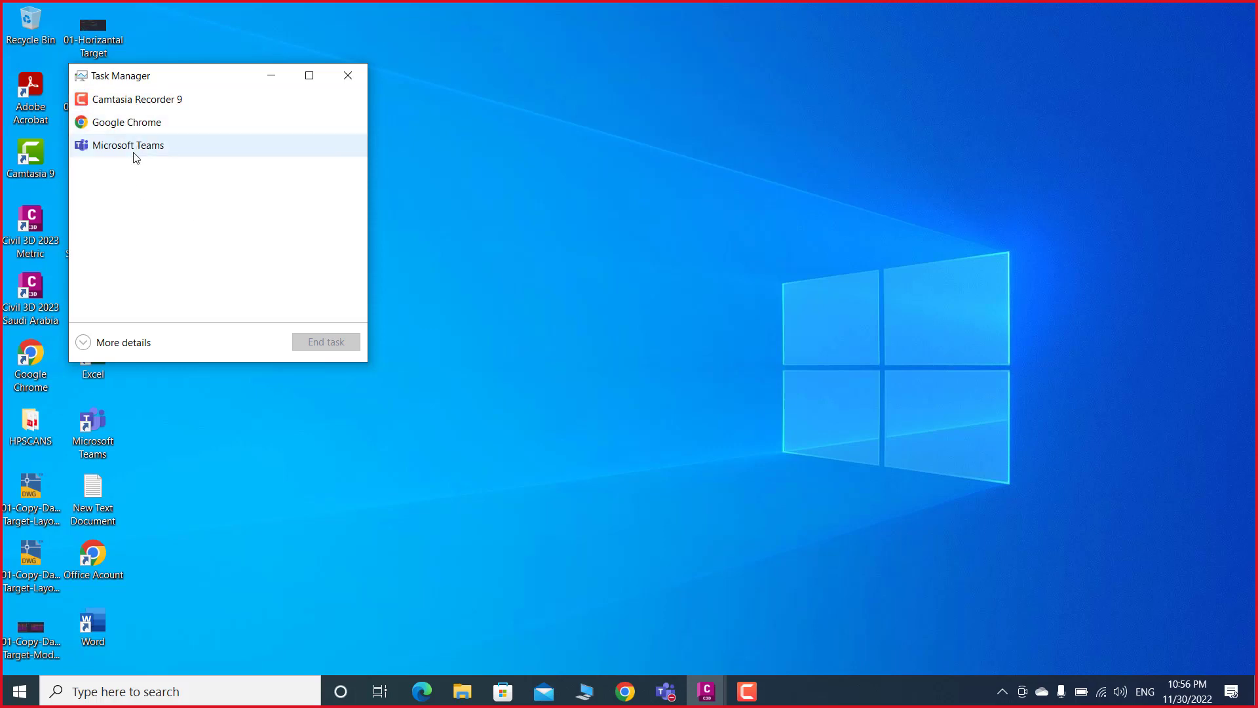
- End the Microsoft Teams task, select Camtasia Recorder 9, and close Task Manager
right_click(134, 144)
click(169, 172)
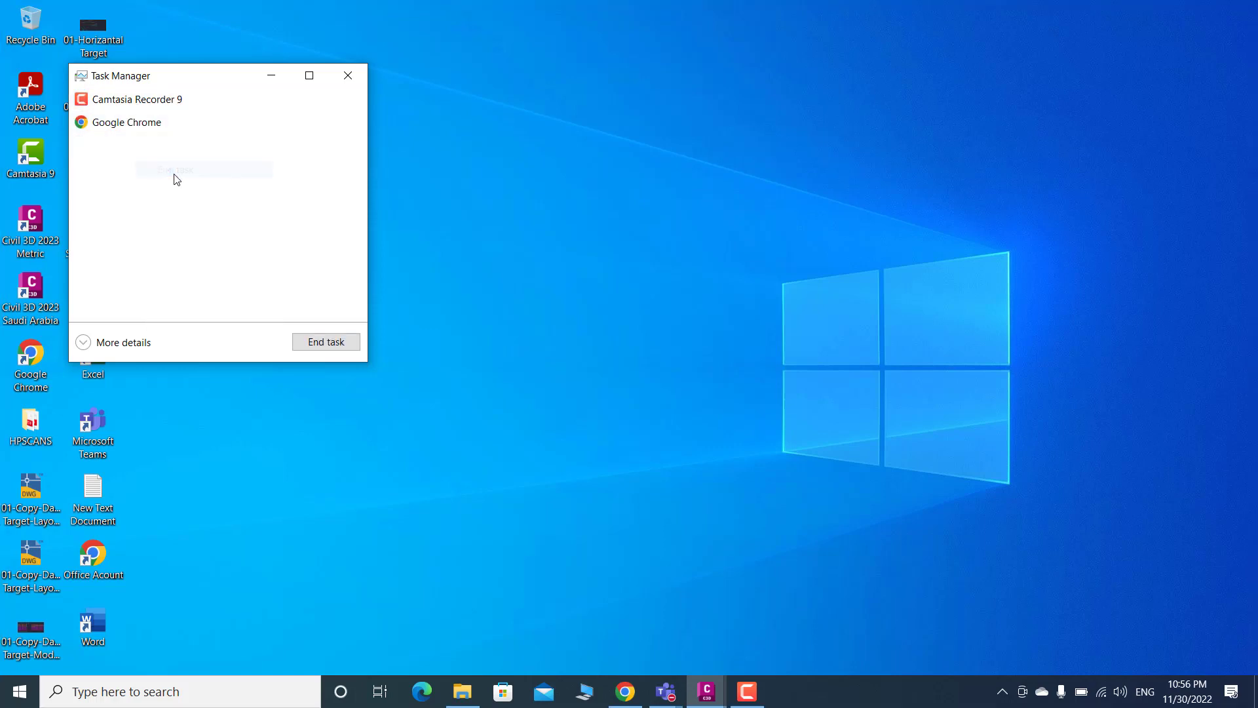
click(139, 103)
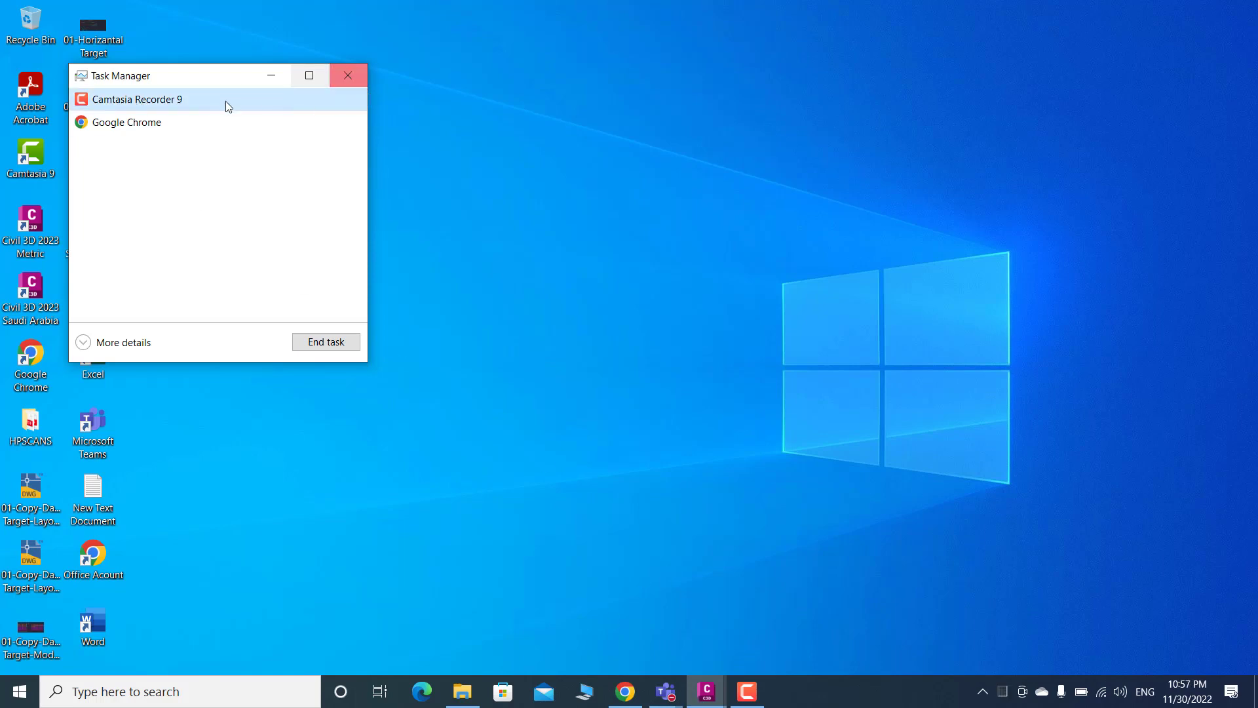
click(350, 80)
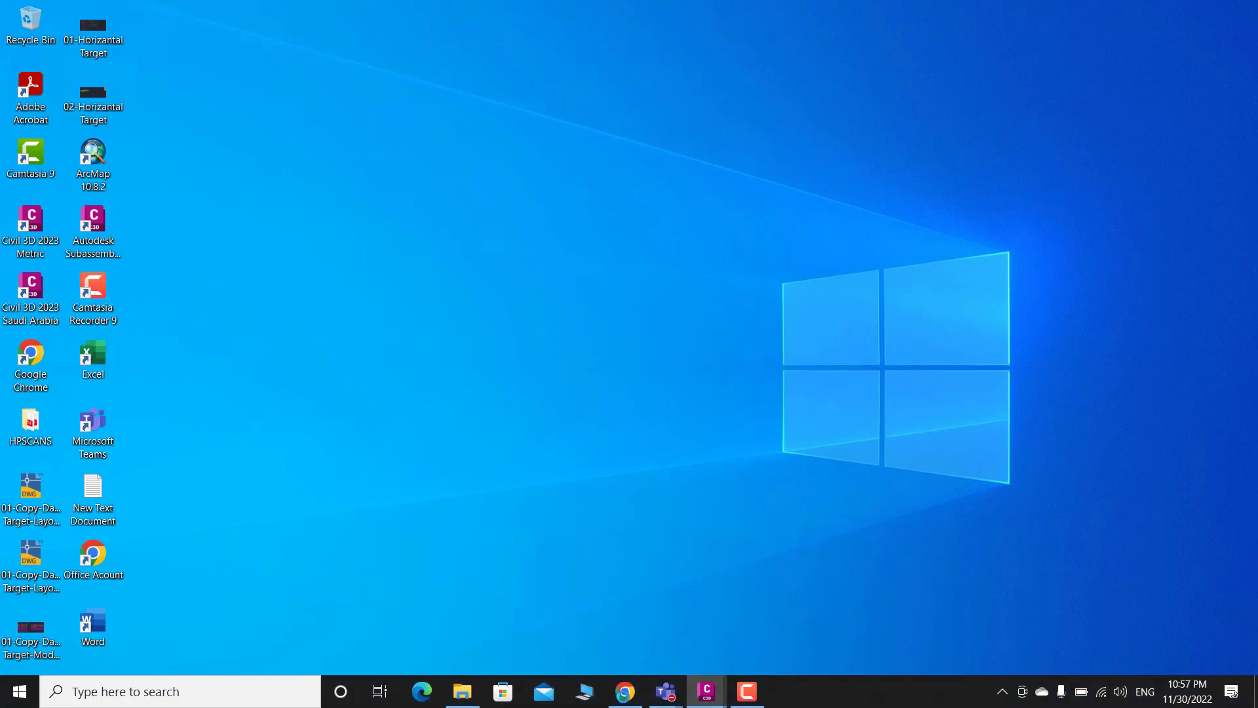
click(423, 692)
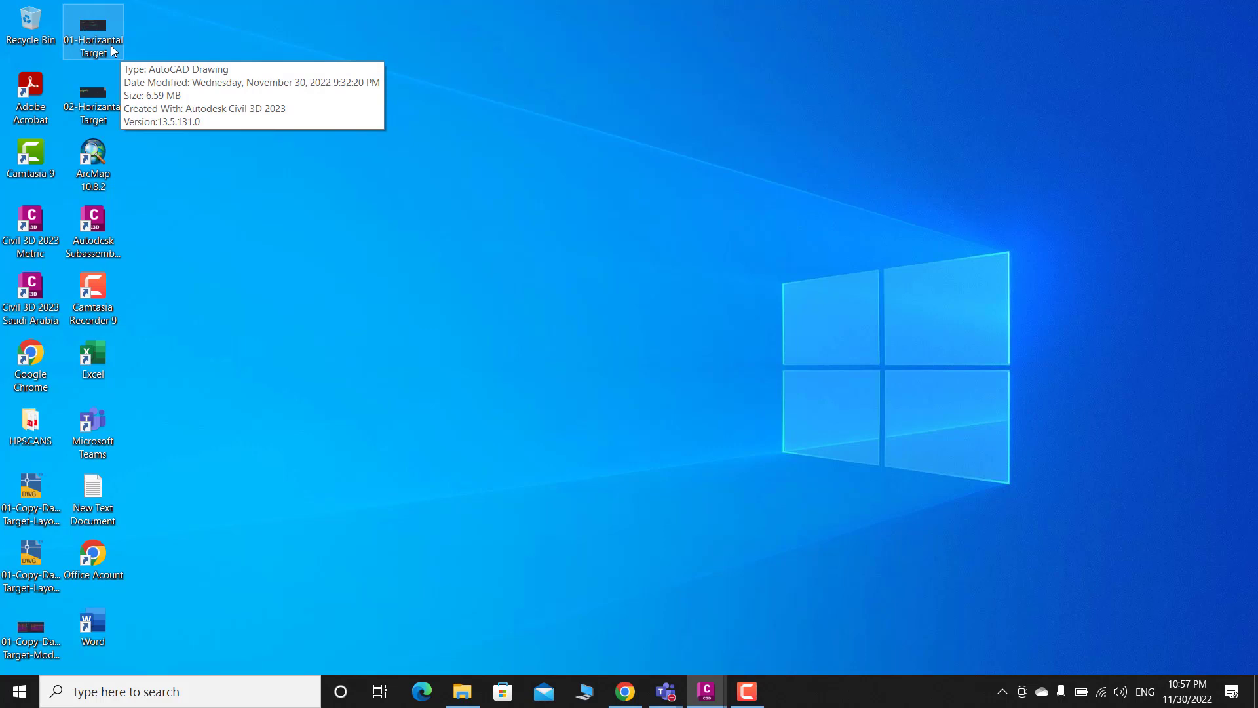
- Delete both Horizantal Target drawings, permanently delete two more items, and show Camtasia recording controls
key(Delete)
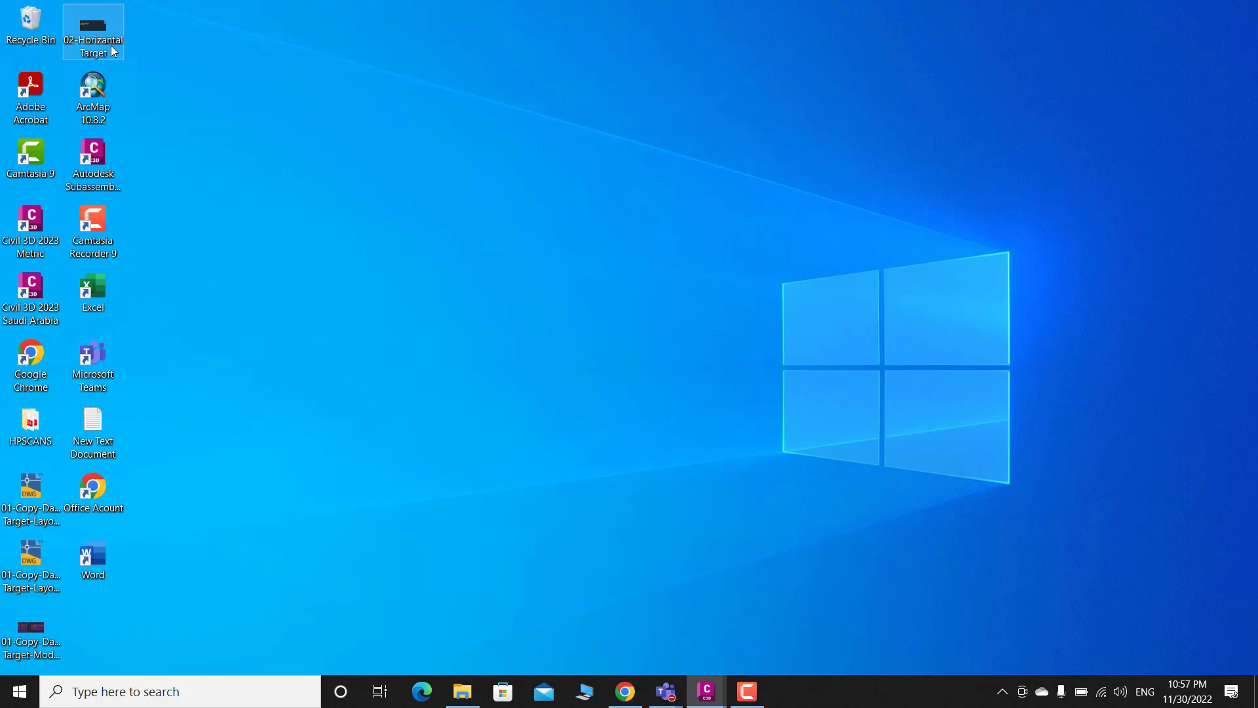
key(Delete)
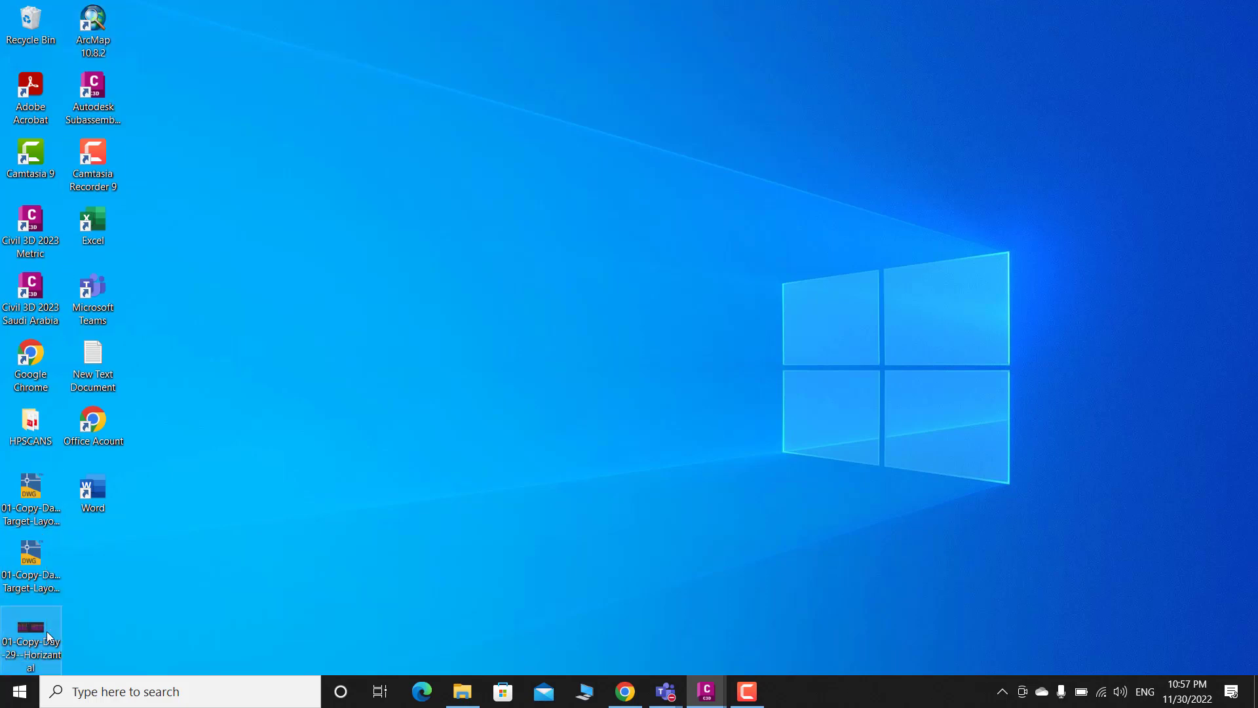
click(45, 631)
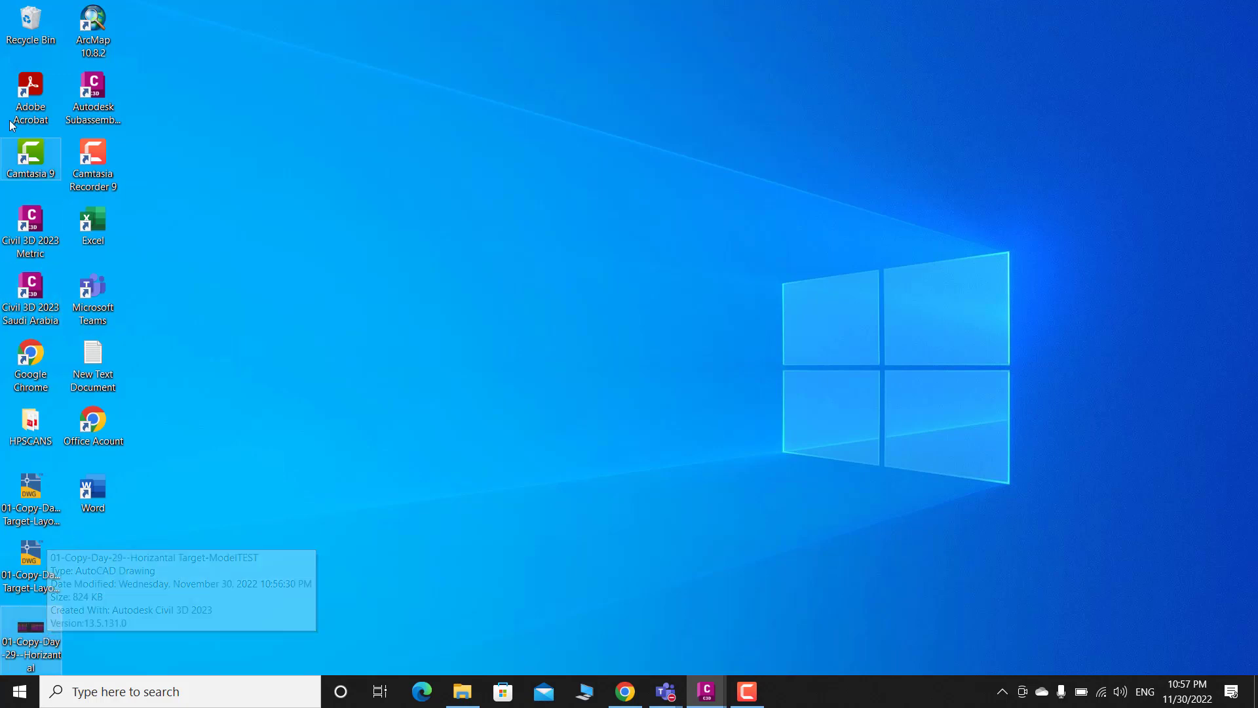
right_click(36, 18)
click(103, 48)
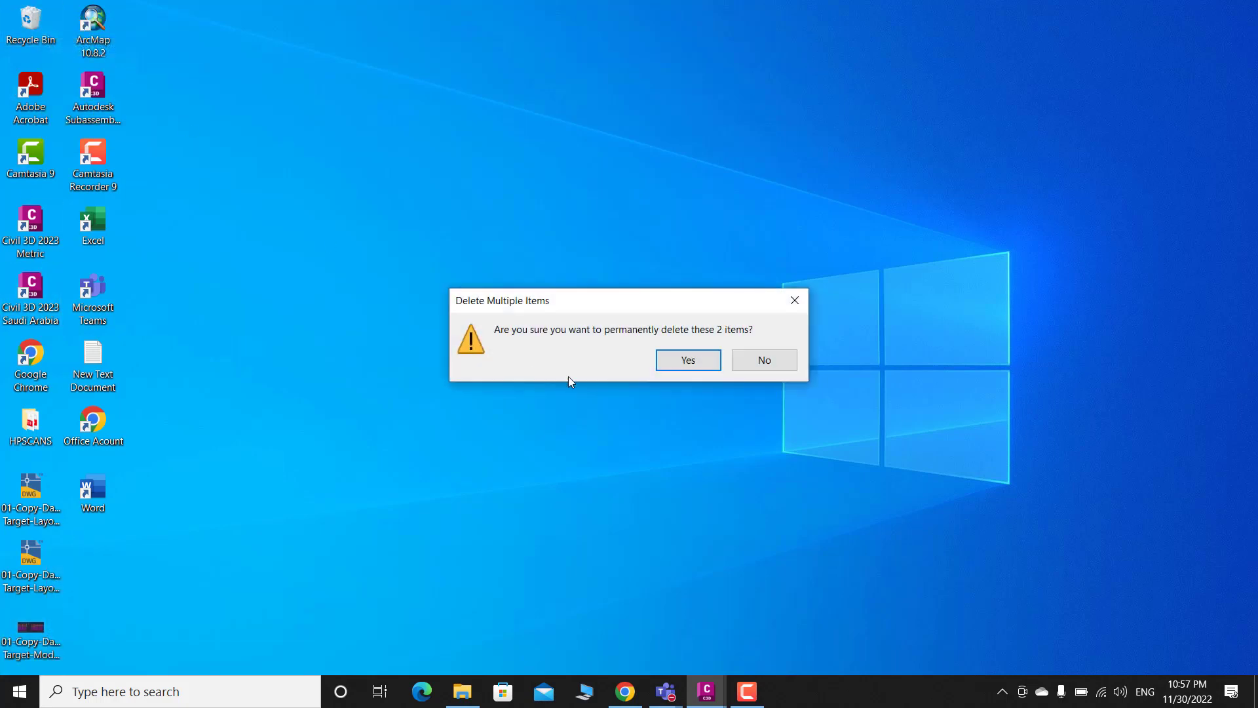
click(694, 360)
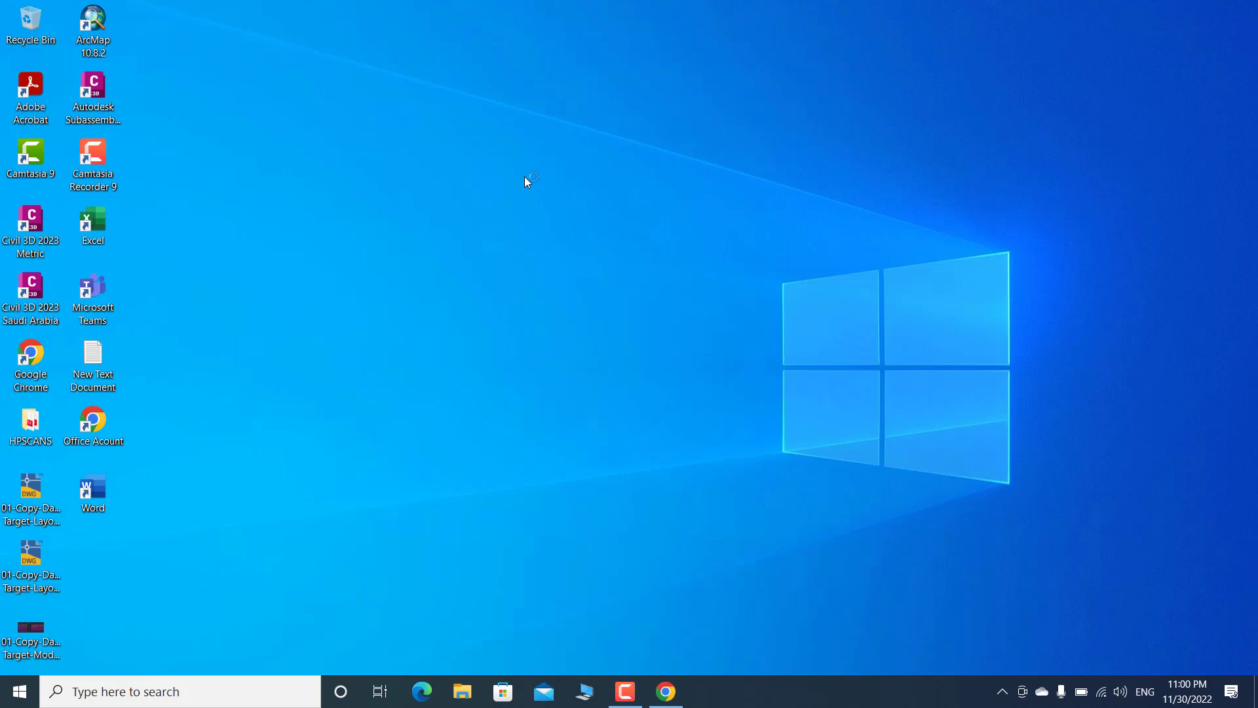
click(626, 691)
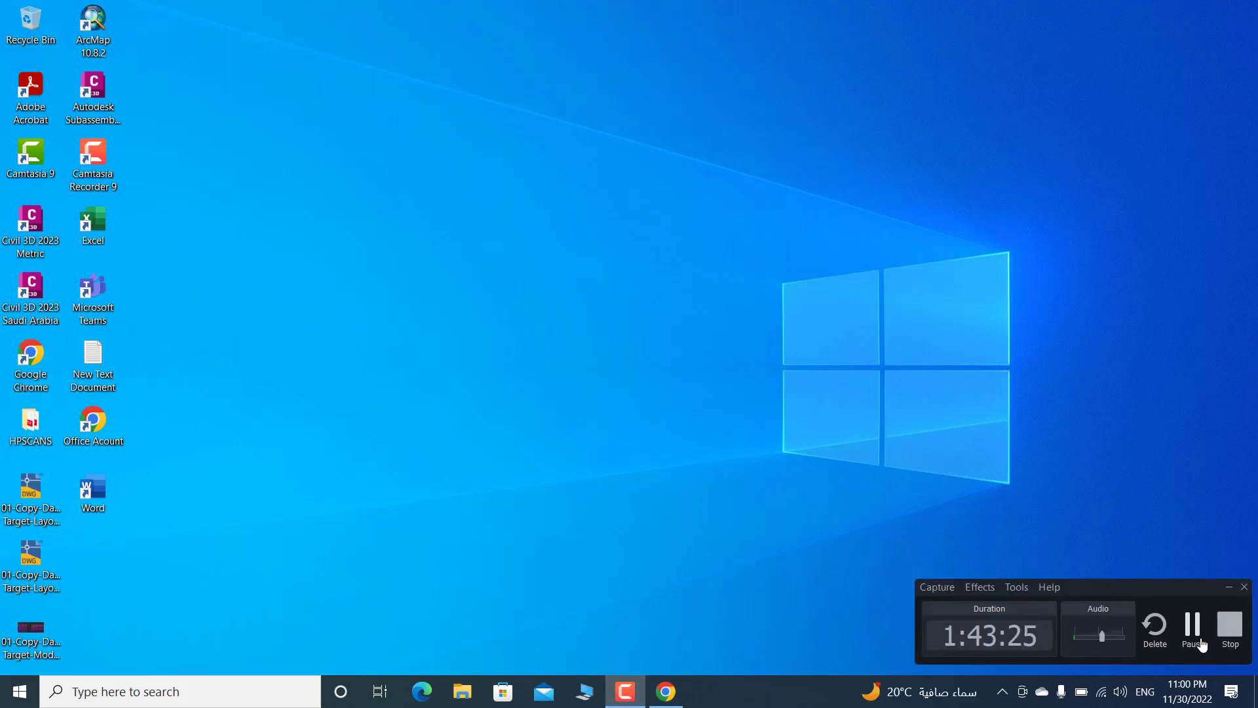